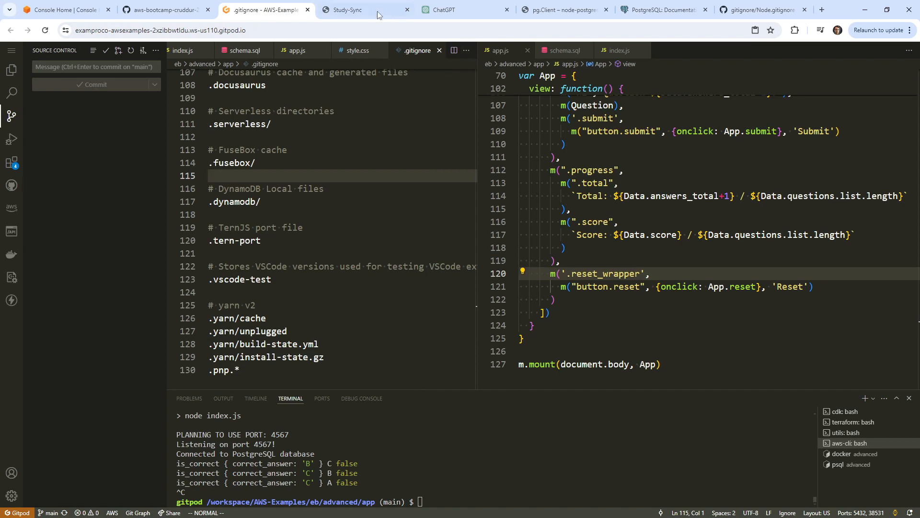
Open eb/advanced/Readme.md from the Explorer file tree.
{"action": "left_click", "coordinate": [11, 70]}
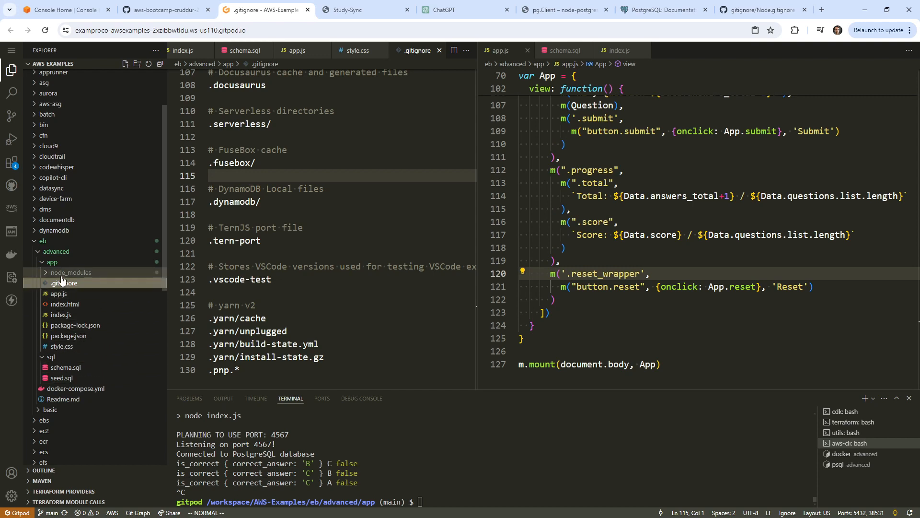
{"action": "left_click", "coordinate": [41, 263]}
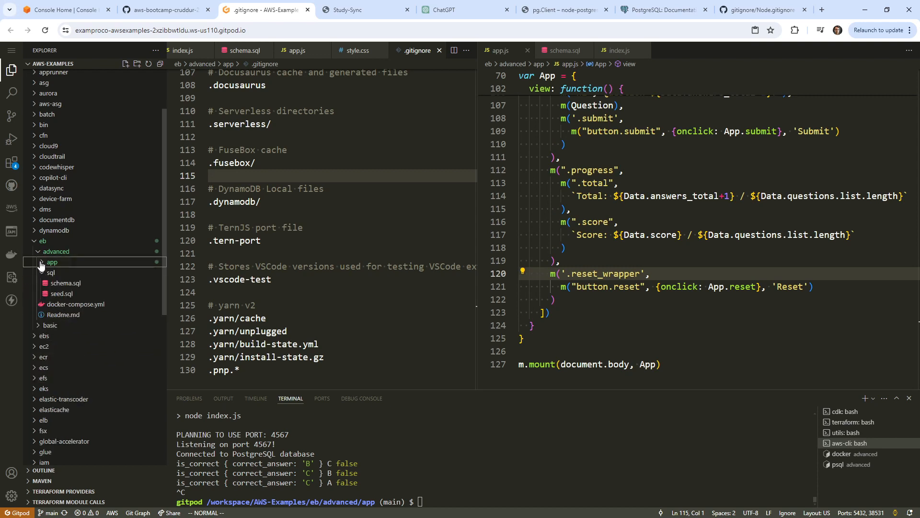
{"action": "left_click", "coordinate": [50, 315]}
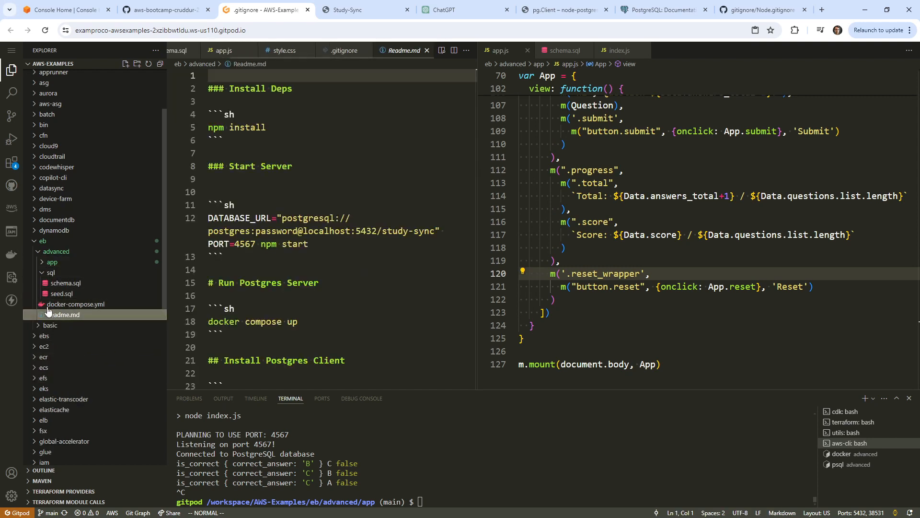
{"action": "left_click", "coordinate": [36, 253]}
{"action": "left_click", "coordinate": [36, 253]}
Start a new '#' heading line at the end of the Readme, then search 'aws elastic be' in a new tab.
{"action": "left_click", "coordinate": [235, 184]}
{"action": "scroll", "coordinate": [308, 226], "scroll_direction": "down", "scroll_amount": 15}
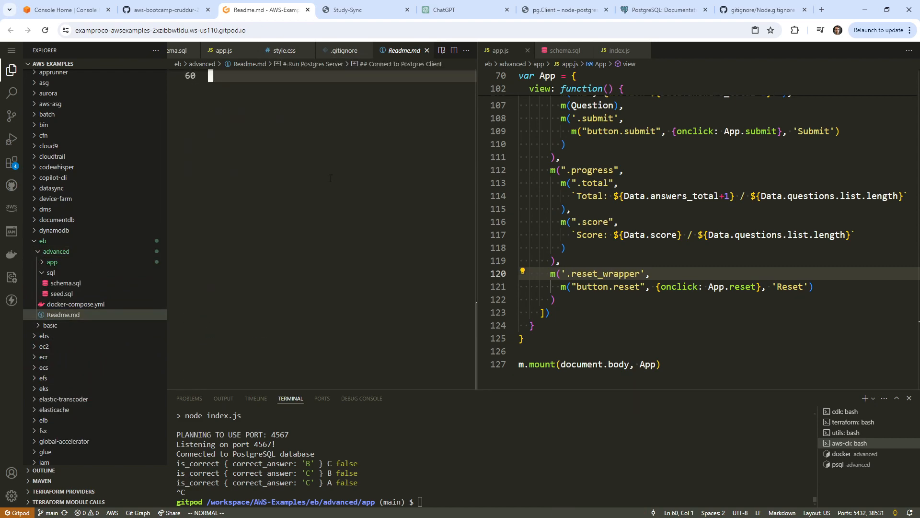
{"action": "scroll", "coordinate": [330, 178], "scroll_direction": "up", "scroll_amount": 5}
{"action": "type", "text": "o#"}
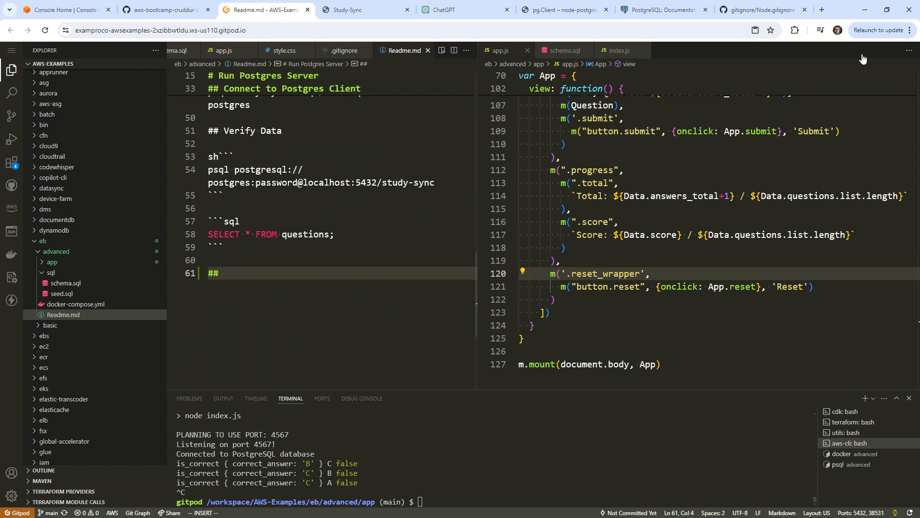
{"action": "left_click", "coordinate": [821, 9]}
{"action": "type", "text": "aws "}
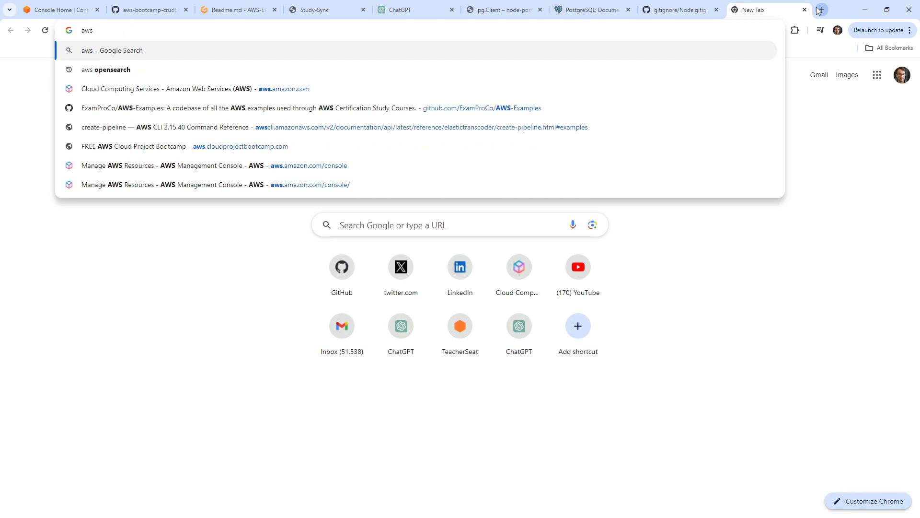
{"action": "type", "text": "elastic be"}
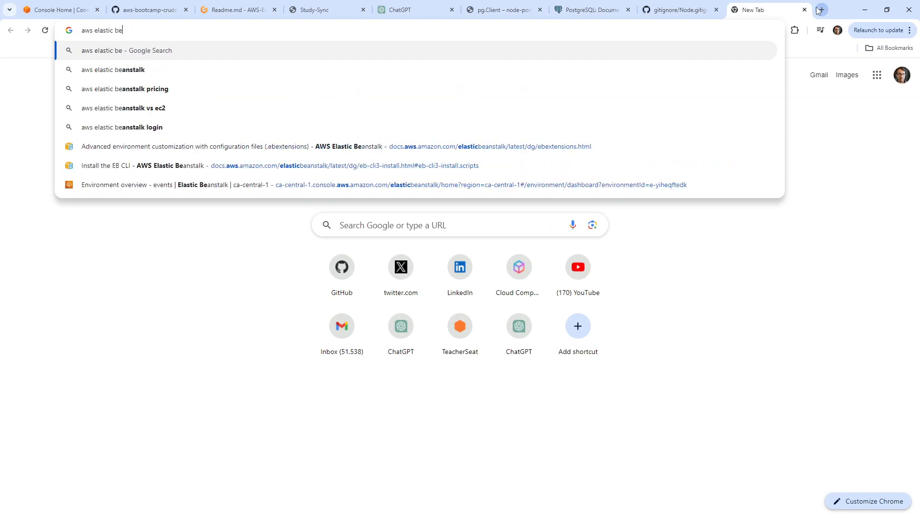
Search the web for 'aws elasticbeanstalk cli'.
{"action": "key", "text": "BackSpace"}
{"action": "key", "text": "BackSpace"}
{"action": "key", "text": "BackSpace"}
{"action": "type", "text": "ebea"}
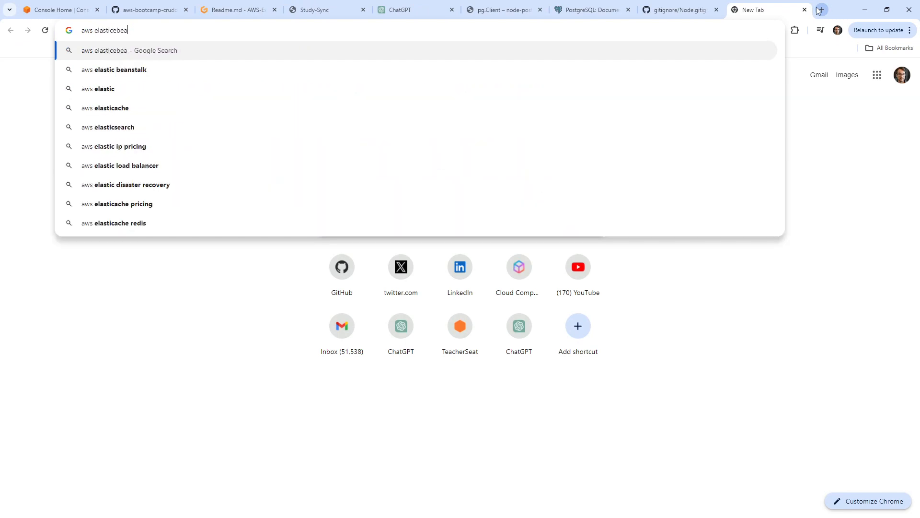
{"action": "type", "text": "nstalk a"}
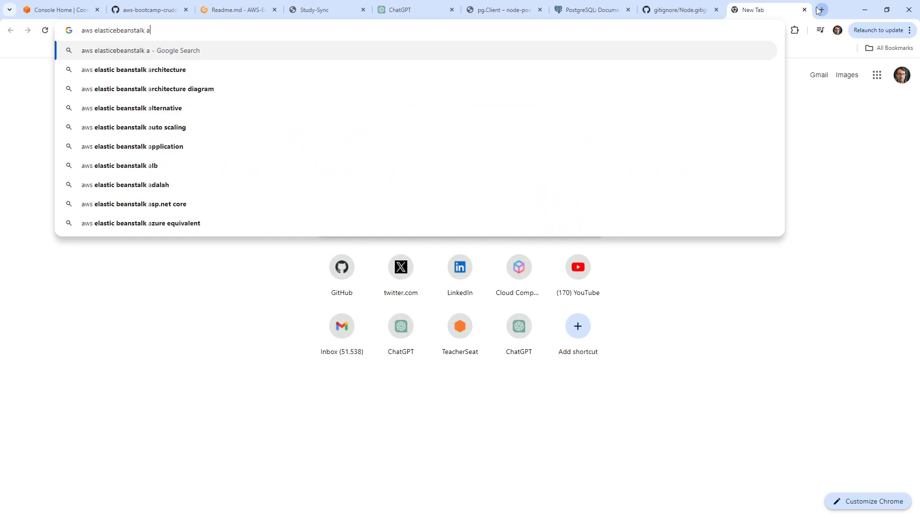
{"action": "key", "text": "BackSpace"}
{"action": "type", "text": "cli"}
{"action": "key", "text": "Return"}
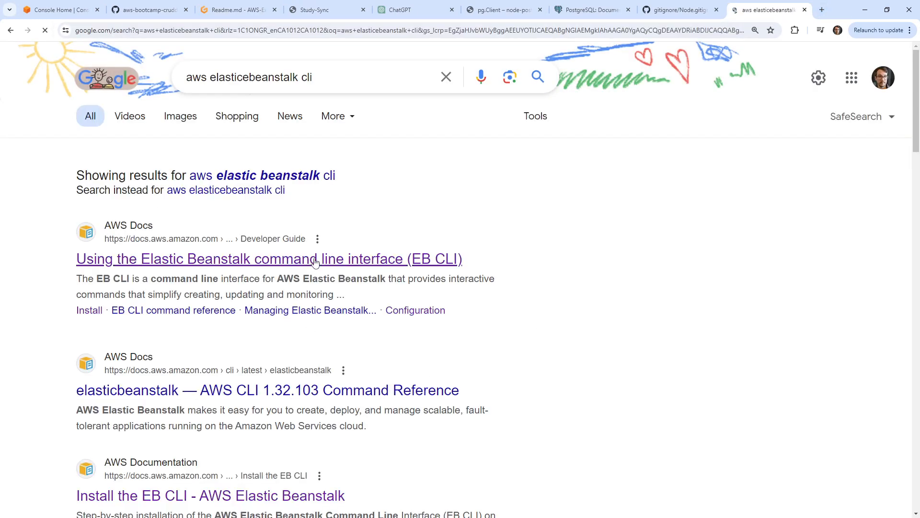
Go from the EB CLI docs to Install the EB CLI, then open the aws-elastic-beanstalk-cli-setup GitHub repository.
{"action": "left_click", "coordinate": [315, 261]}
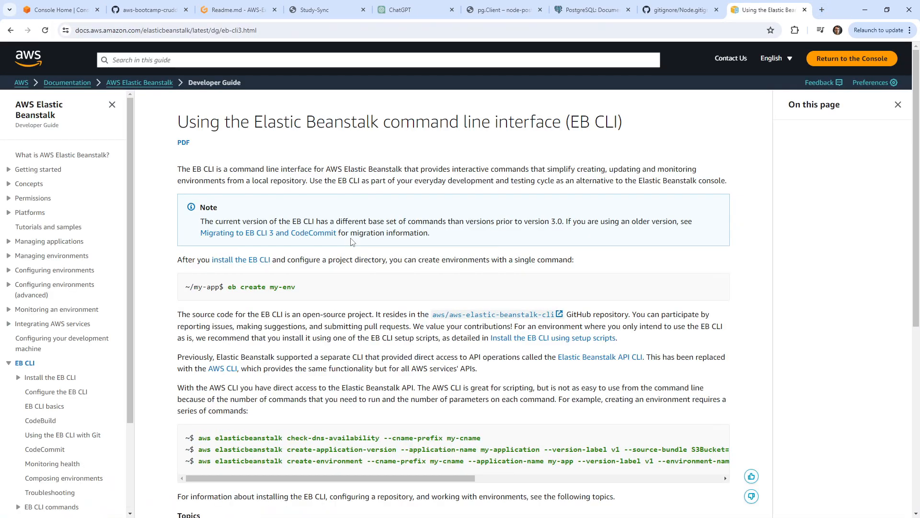
{"action": "scroll", "coordinate": [351, 241], "scroll_direction": "down", "scroll_amount": 6}
{"action": "scroll", "coordinate": [351, 239], "scroll_direction": "up", "scroll_amount": 6}
{"action": "scroll", "coordinate": [350, 237], "scroll_direction": "down", "scroll_amount": 6}
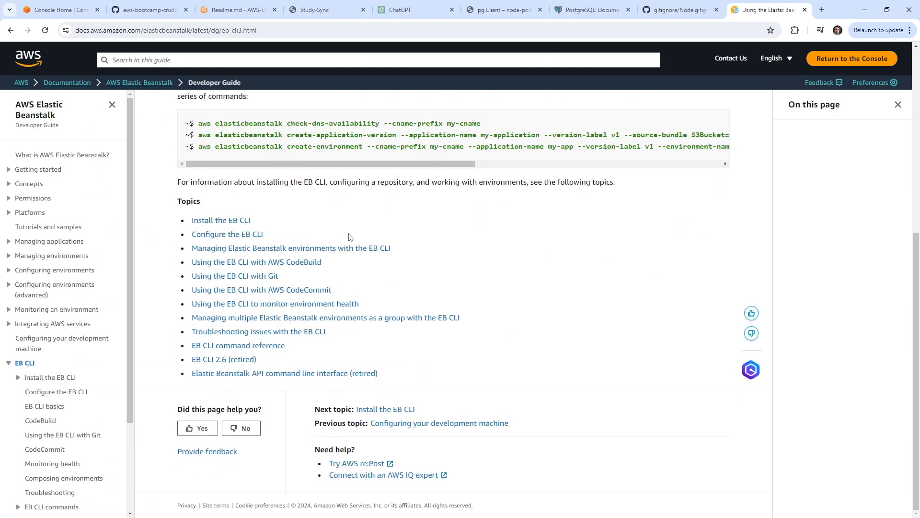
{"action": "left_click", "coordinate": [71, 376]}
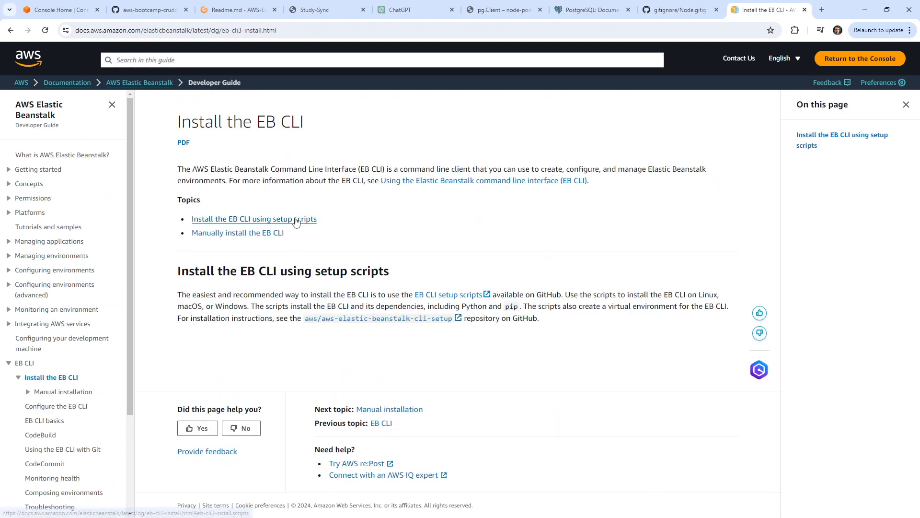
{"action": "left_click", "coordinate": [296, 221]}
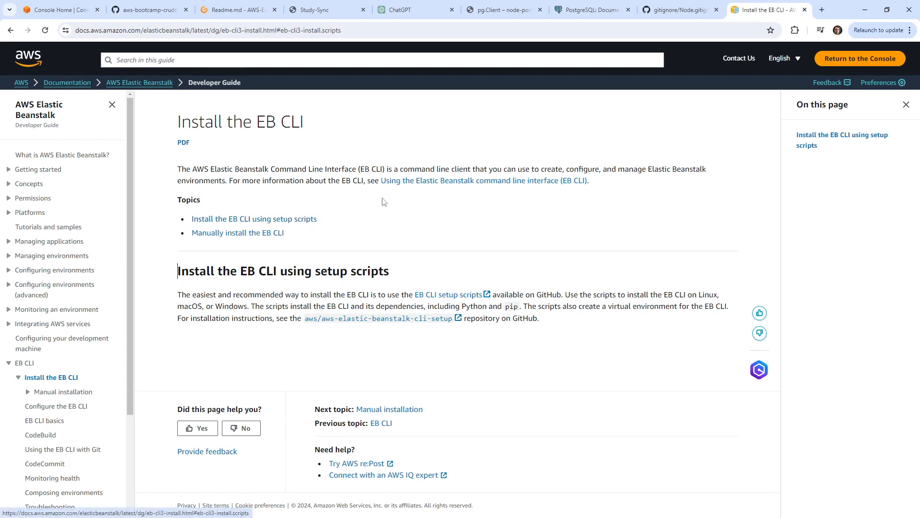
{"action": "left_click", "coordinate": [392, 318]}
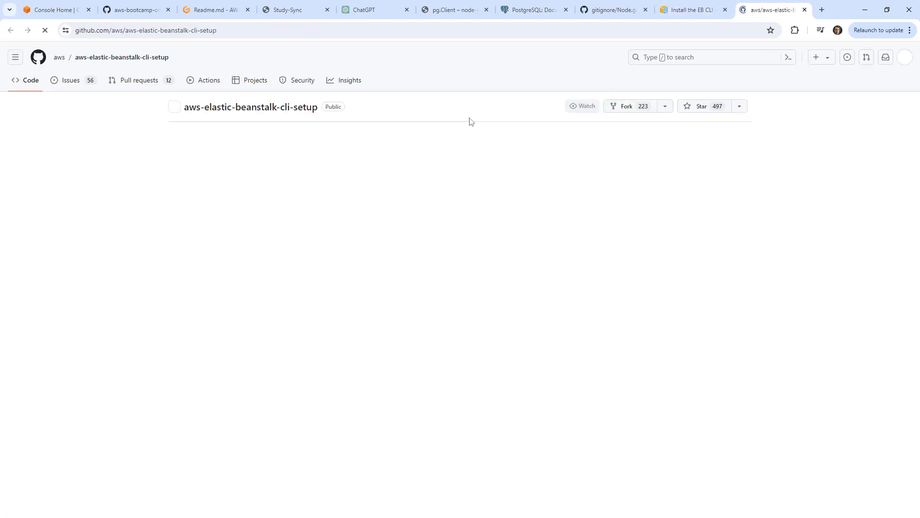
Title the new README heading 'Install EB CLI' and paste the repository URL on line 63.
{"action": "scroll", "coordinate": [470, 118], "scroll_direction": "down", "scroll_amount": 1}
{"action": "left_click", "coordinate": [303, 30]}
{"action": "key", "text": "ctrl+c"}
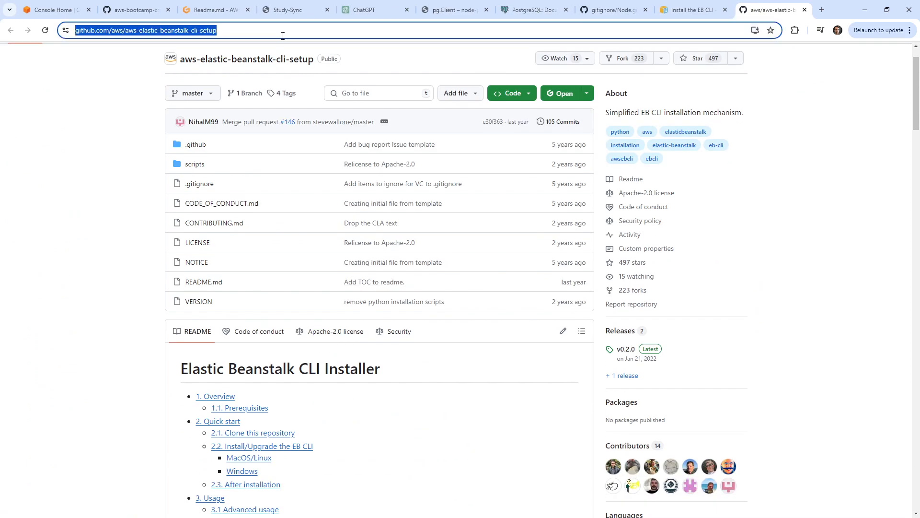
{"action": "left_click", "coordinate": [215, 9]}
{"action": "left_click", "coordinate": [247, 258]}
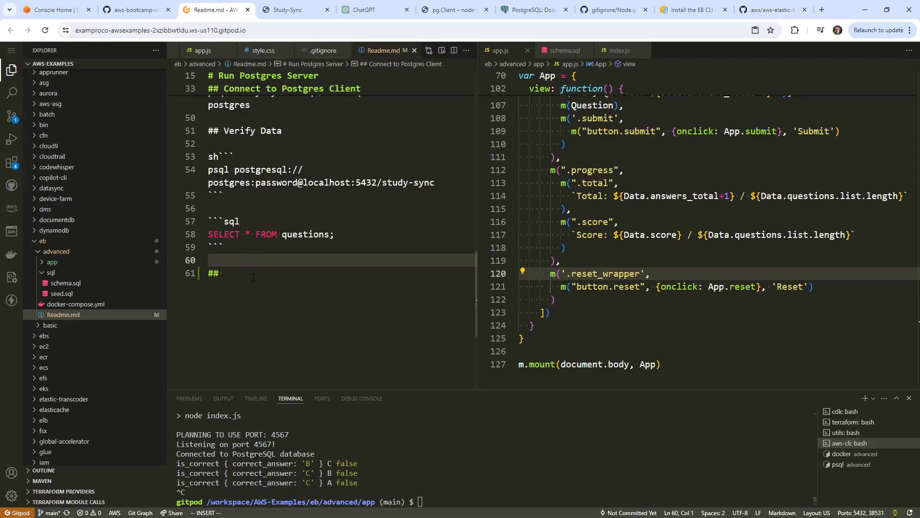
{"action": "left_click", "coordinate": [253, 277]}
{"action": "type", "text": "Install BE "}
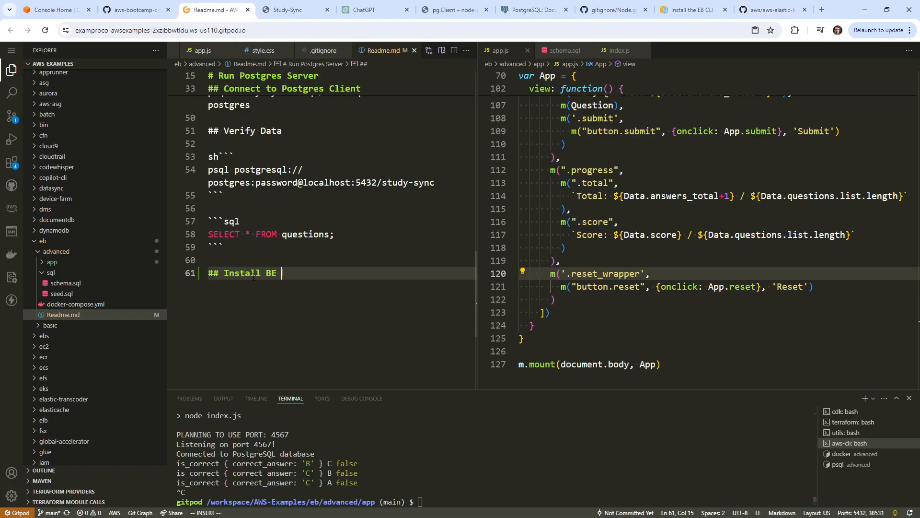
{"action": "type", "text": " CLI"}
{"action": "key", "text": "Return"}
{"action": "key", "text": "Return"}
{"action": "key", "text": "ctrl+v"}
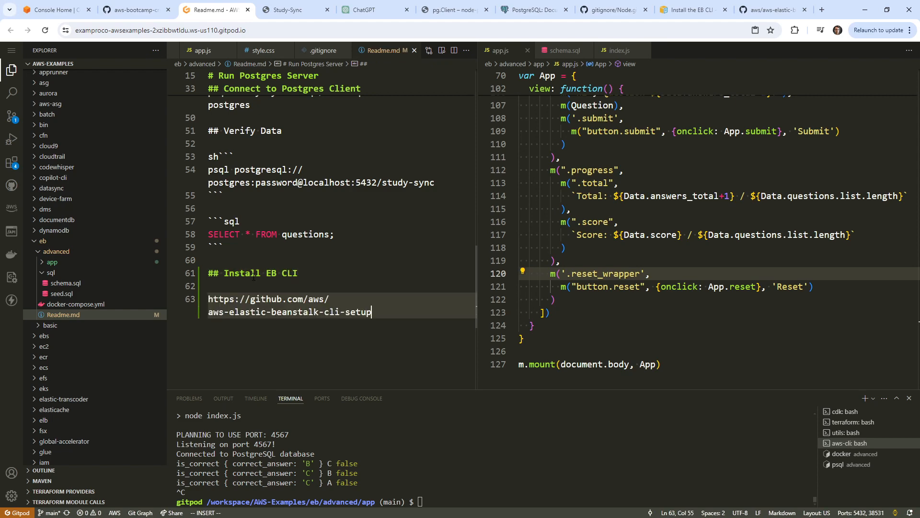
Prefix line 63 with 'git clone'.
{"action": "left_click", "coordinate": [747, 11]}
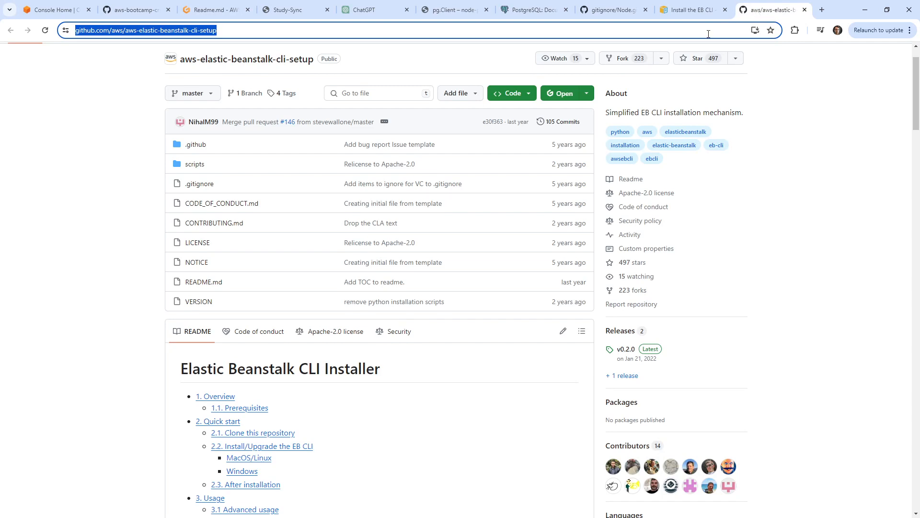
{"action": "left_click", "coordinate": [219, 12]}
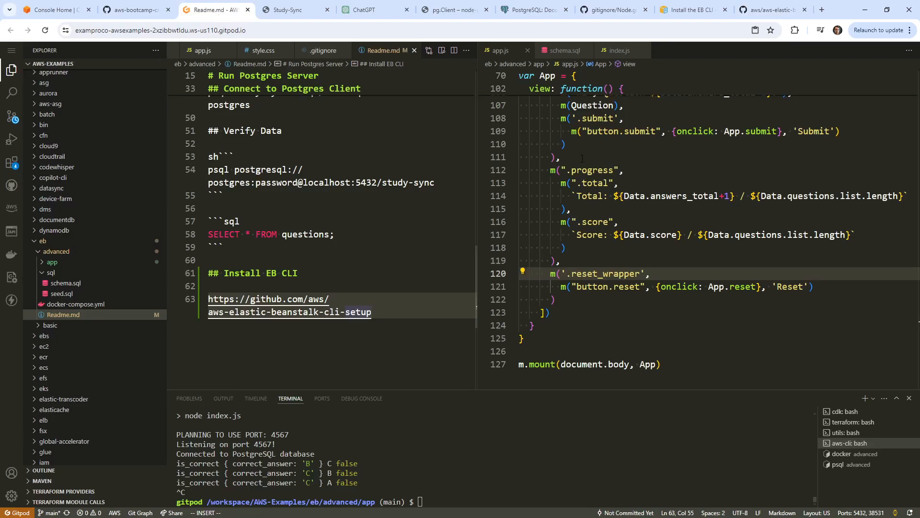
{"action": "left_click", "coordinate": [773, 10]}
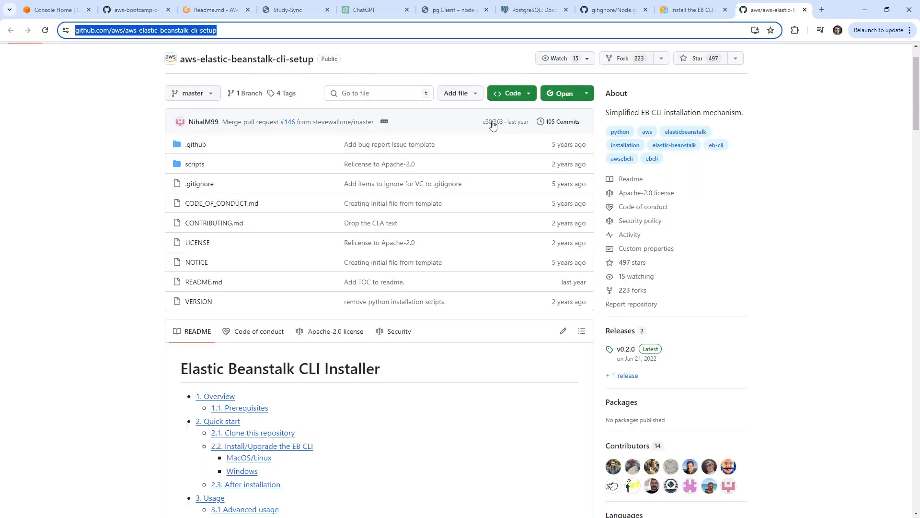
{"action": "left_click", "coordinate": [511, 95]}
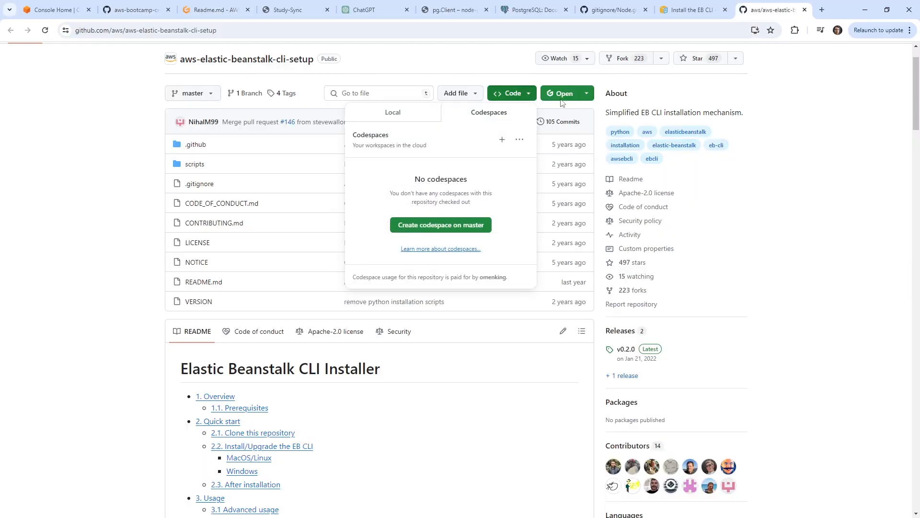
{"action": "left_click", "coordinate": [198, 15]}
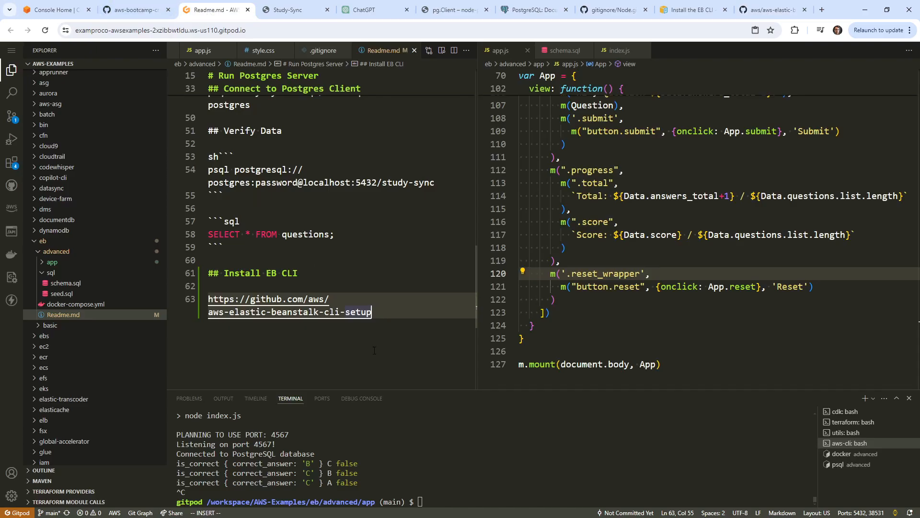
{"action": "key", "text": "shift+i"}
{"action": "type", "text": "git clone"}
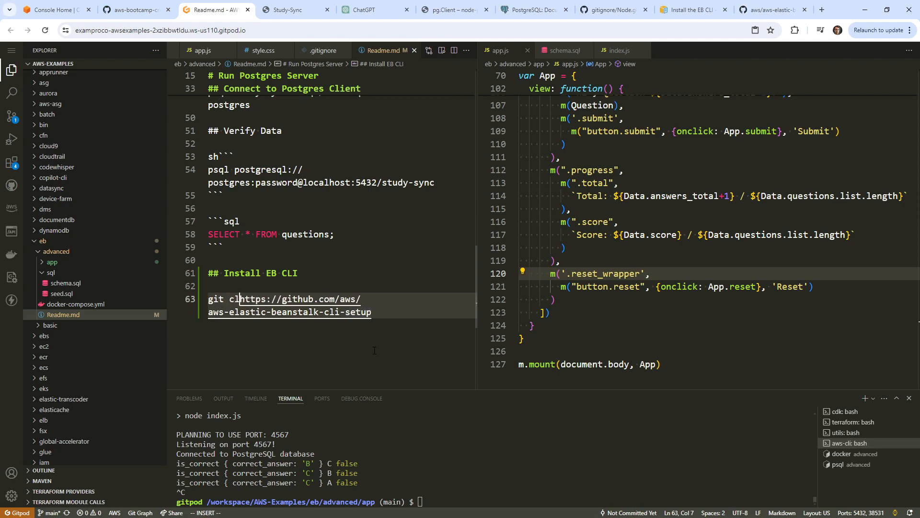
{"action": "key", "text": "Escape"}
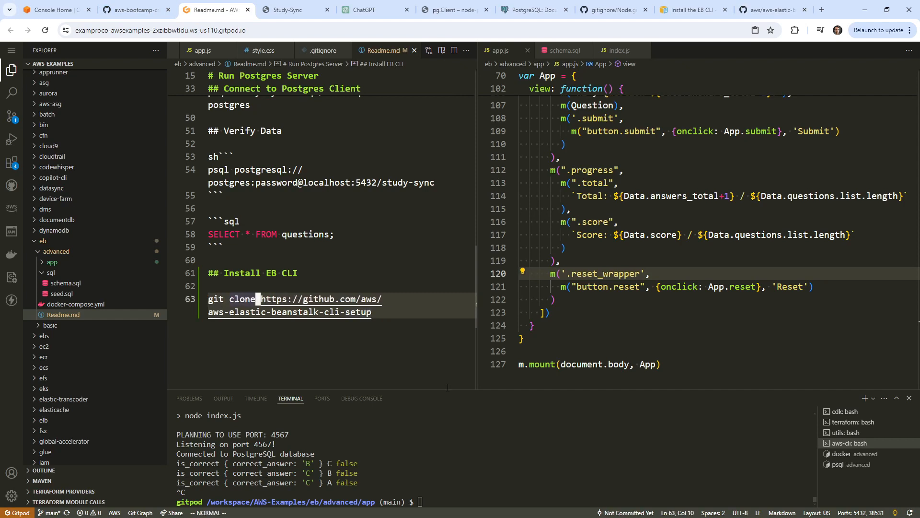
Replace the URL with the copied HTTPS clone URL, widen the README pane, and select the line.
{"action": "left_click", "coordinate": [769, 9]}
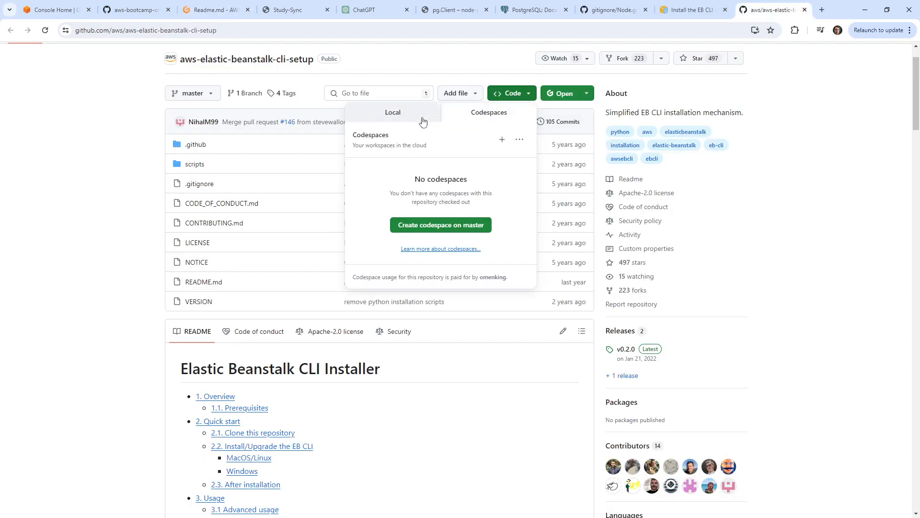
{"action": "left_click", "coordinate": [519, 95]}
{"action": "left_click", "coordinate": [520, 96]}
{"action": "left_click", "coordinate": [393, 112]}
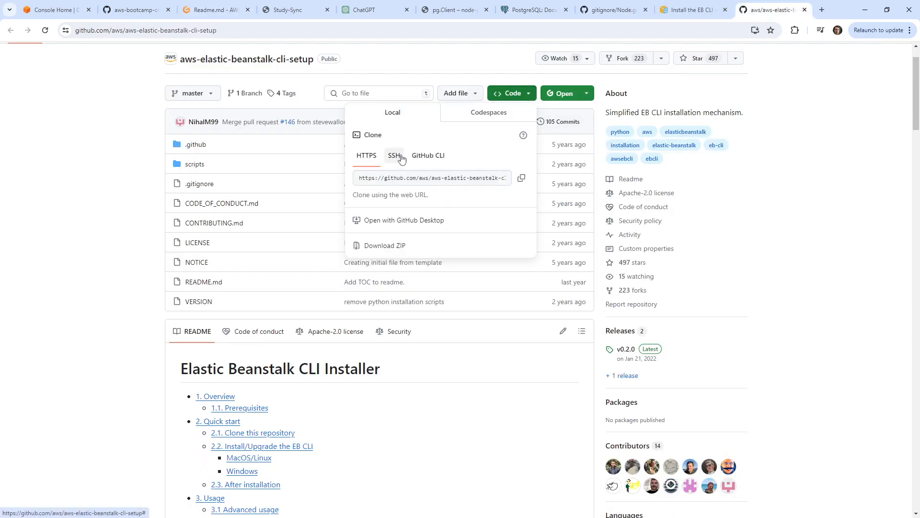
{"action": "left_click", "coordinate": [522, 179]}
{"action": "left_click", "coordinate": [226, 10]}
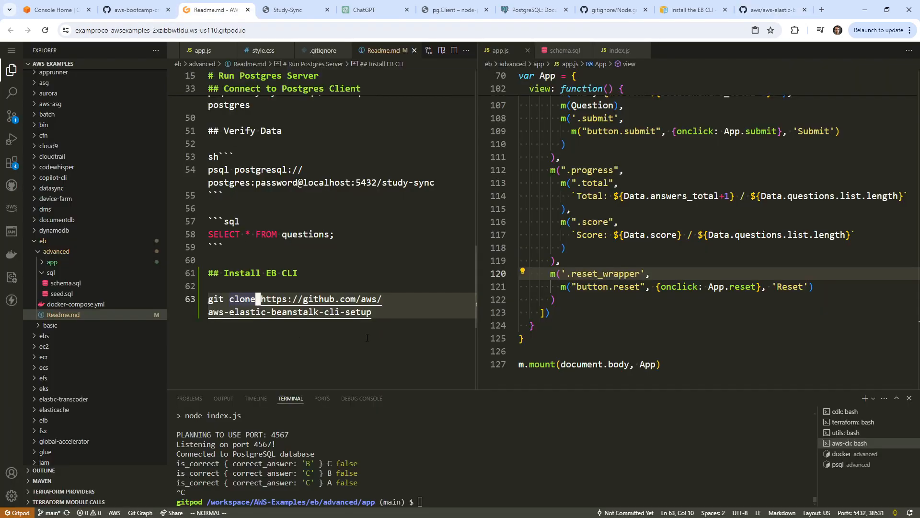
{"action": "right_click", "coordinate": [268, 300]}
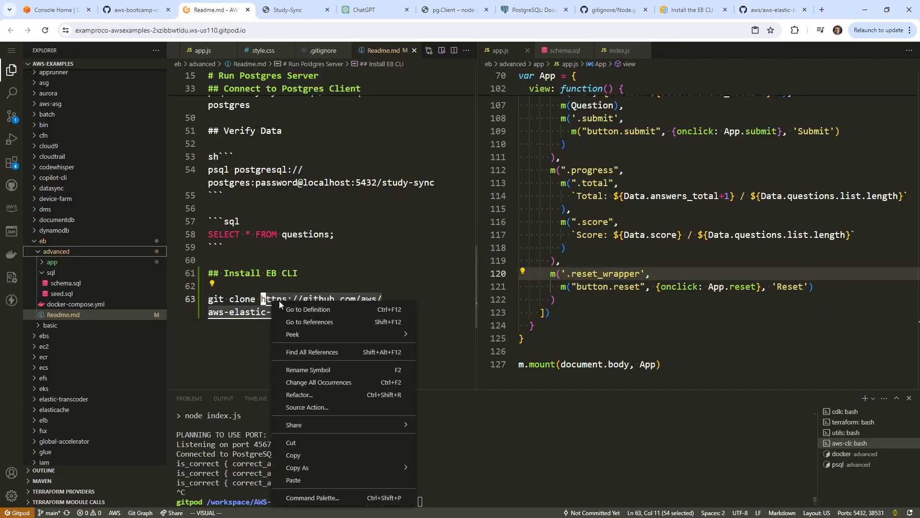
{"action": "left_click", "coordinate": [346, 485]}
{"action": "left_click_drag", "start_coordinate": [477, 185], "coordinate": [657, 192]}
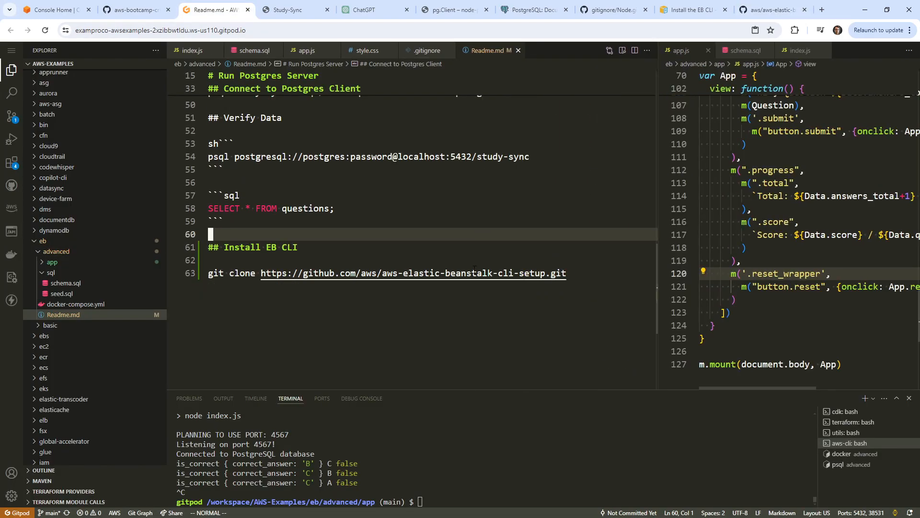
{"action": "left_click_drag", "start_coordinate": [472, 274], "coordinate": [481, 274]}
{"action": "left_click_drag", "start_coordinate": [575, 274], "coordinate": [174, 279]}
Copy the git clone line, run cd .., and run the git clone in the terminal.
{"action": "key", "text": "y"}
{"action": "left_click", "coordinate": [538, 488]}
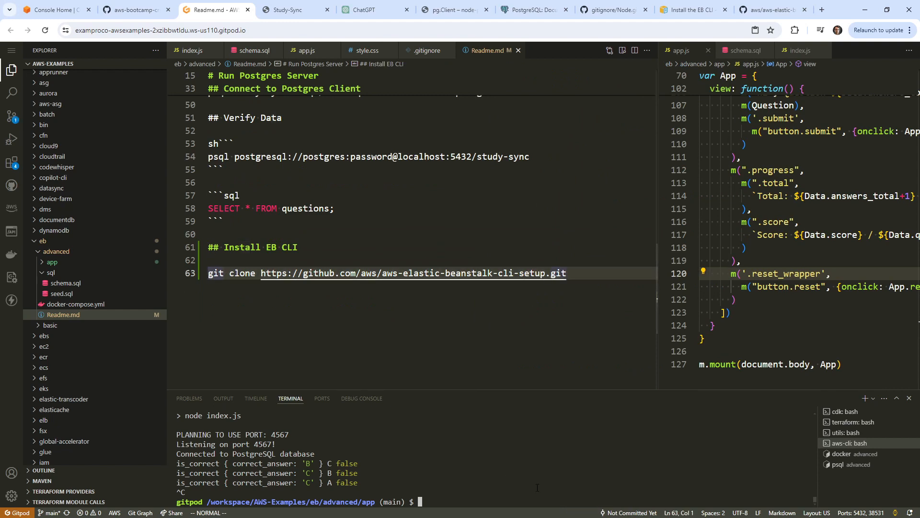
{"action": "type", "text": "cd .."}
{"action": "key", "text": "Return"}
{"action": "key", "text": "ctrl+v"}
{"action": "key", "text": "Return"}
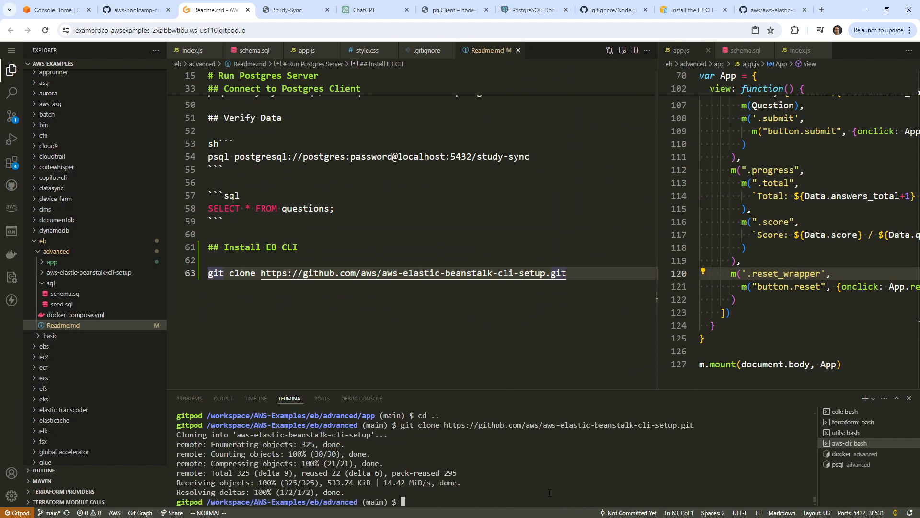
Run python on the cloned folder, then on scripts/ebcli_installer.py, which fails on missing '__main__'.
{"action": "type", "text": "python . "}
{"action": "type", "text": ". /"}
{"action": "key", "text": "BackSpace"}
{"action": "type", "text": "/.aaw"}
{"action": "key", "text": "Tab"}
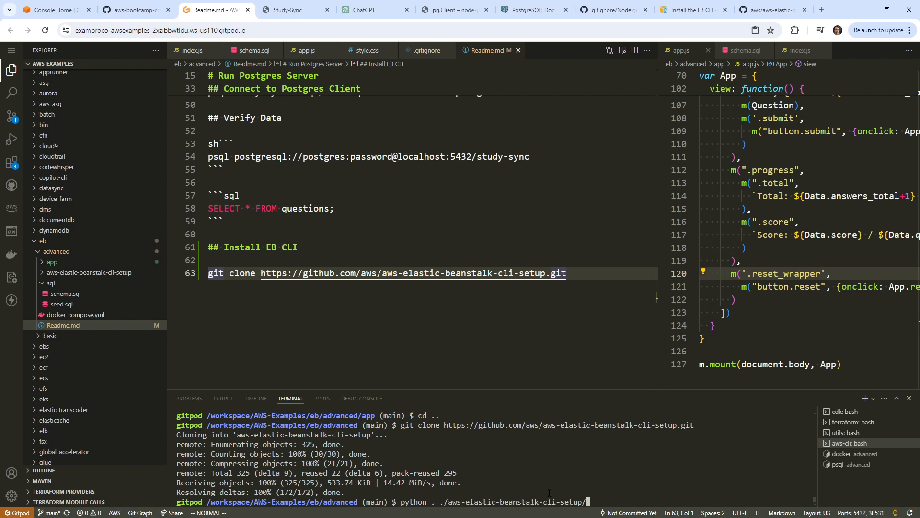
{"action": "key", "text": "Return"}
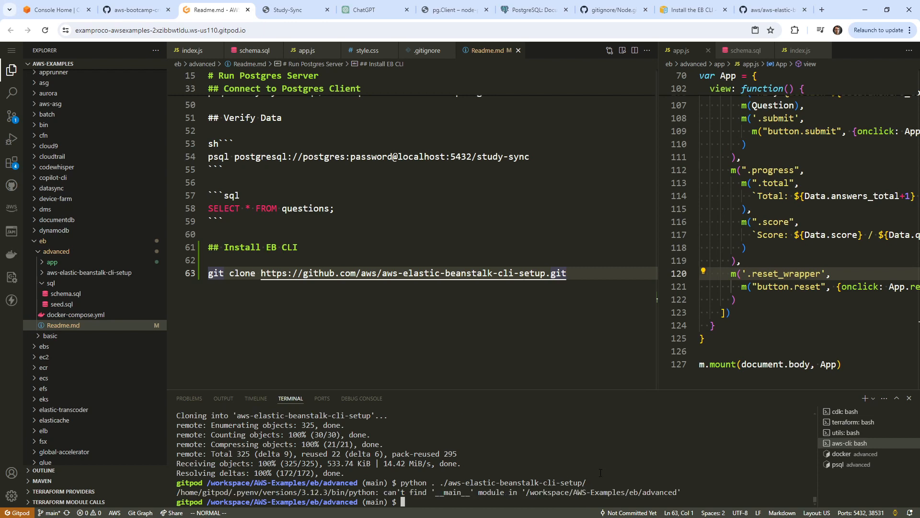
{"action": "key", "text": "Up"}
{"action": "type", "text": "s"}
{"action": "key", "text": "Tab"}
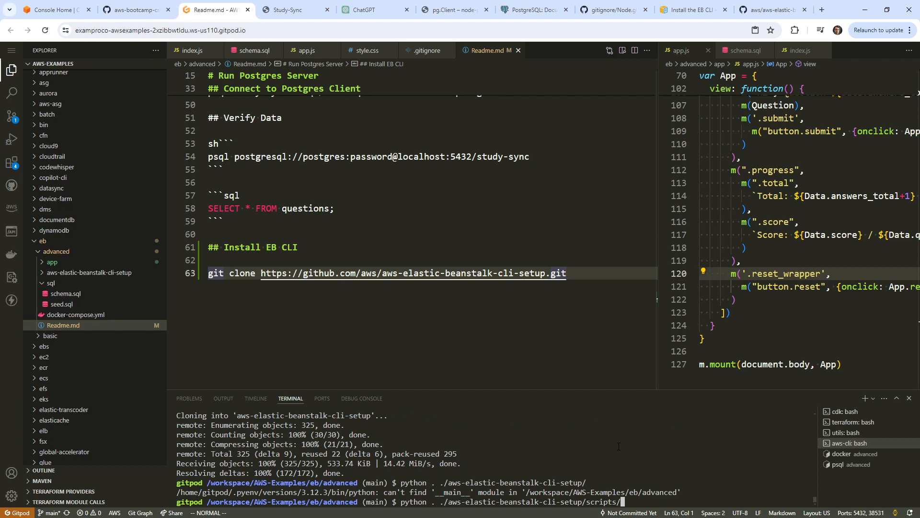
{"action": "type", "text": "ec"}
{"action": "key", "text": "Tab"}
{"action": "key", "text": "Return"}
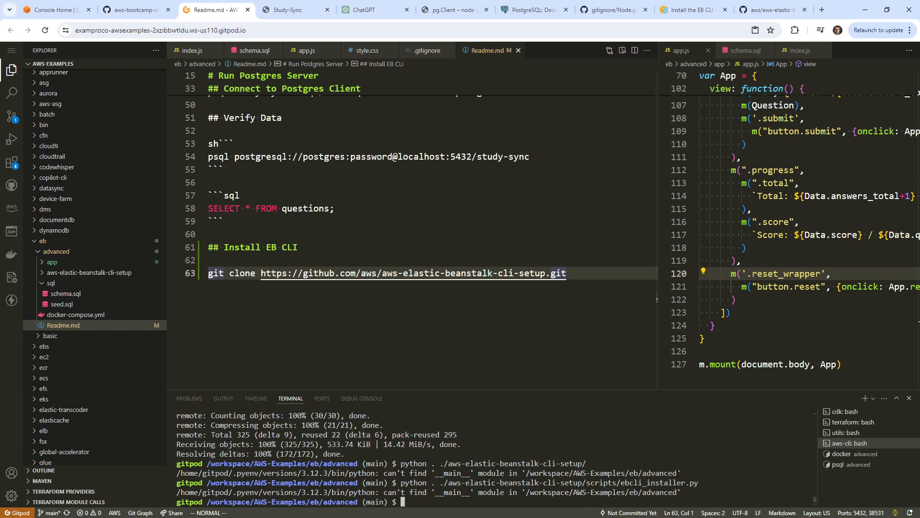
Select the MacOS/Linux python installer command under 2.2 Install/Upgrade the EB CLI on GitHub.
{"action": "left_click", "coordinate": [771, 9]}
{"action": "scroll", "coordinate": [287, 216], "scroll_direction": "down", "scroll_amount": 10}
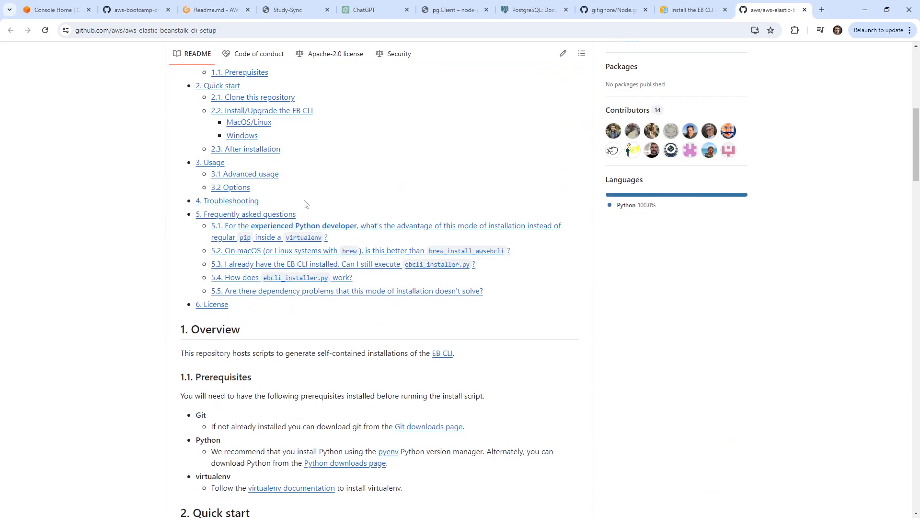
{"action": "scroll", "coordinate": [225, 223], "scroll_direction": "down", "scroll_amount": 5}
{"action": "scroll", "coordinate": [224, 218], "scroll_direction": "down", "scroll_amount": 1}
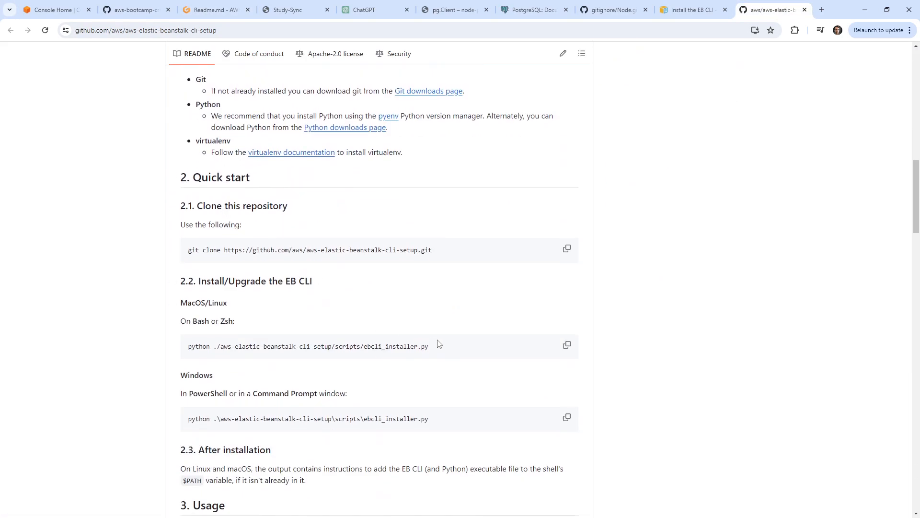
{"action": "scroll", "coordinate": [374, 338], "scroll_direction": "up", "scroll_amount": 15}
{"action": "scroll", "coordinate": [82, 267], "scroll_direction": "down", "scroll_amount": 11}
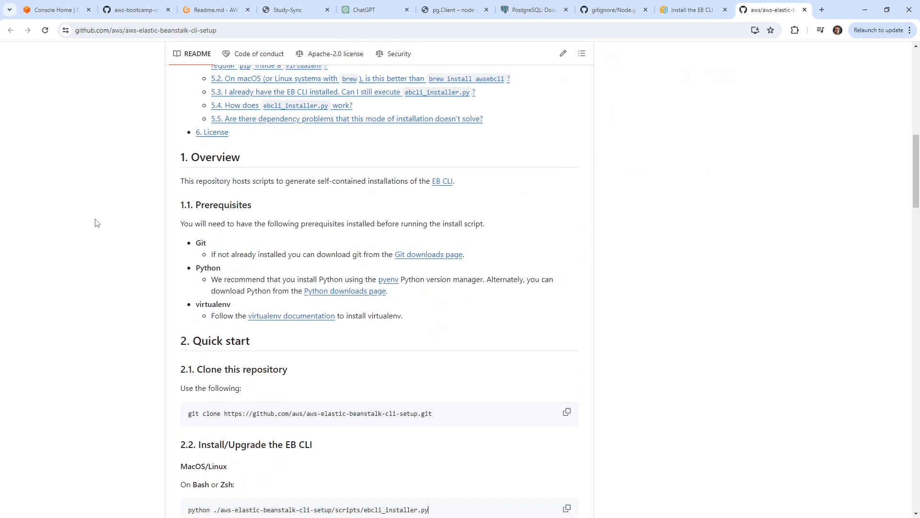
{"action": "scroll", "coordinate": [96, 218], "scroll_direction": "down", "scroll_amount": 4}
{"action": "left_click_drag", "start_coordinate": [428, 298], "coordinate": [190, 299]}
{"action": "key", "text": "ctrl+c"}
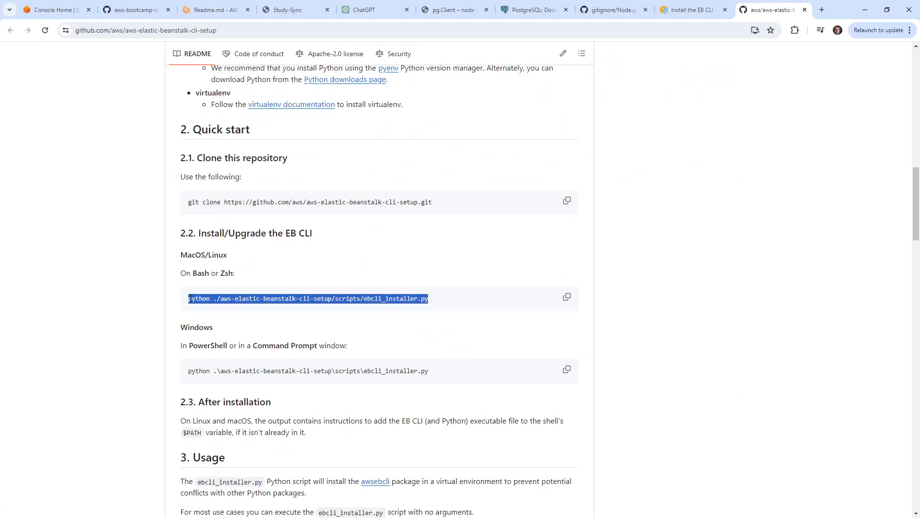
{"action": "left_click", "coordinate": [216, 10]}
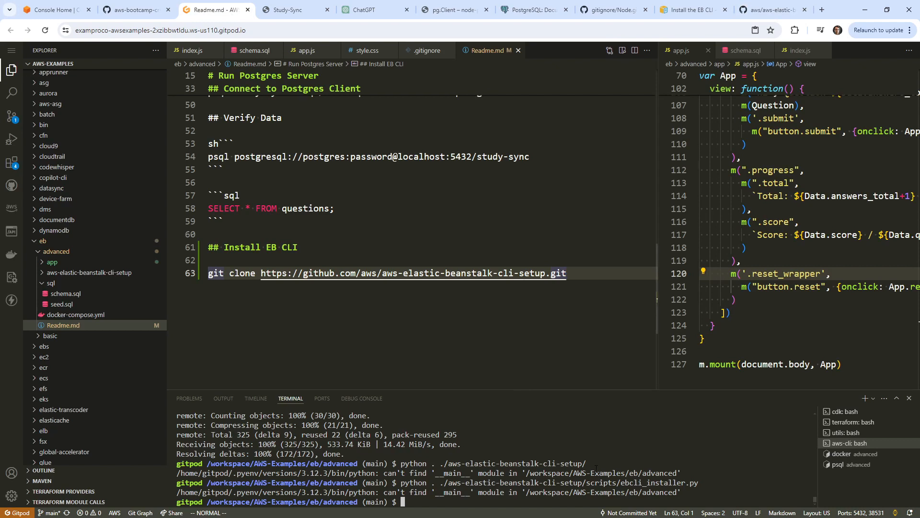
Run the EB CLI installer in the terminal and add it to the README below git clone.
{"action": "key", "text": "ctrl+v"}
{"action": "key", "text": "Return"}
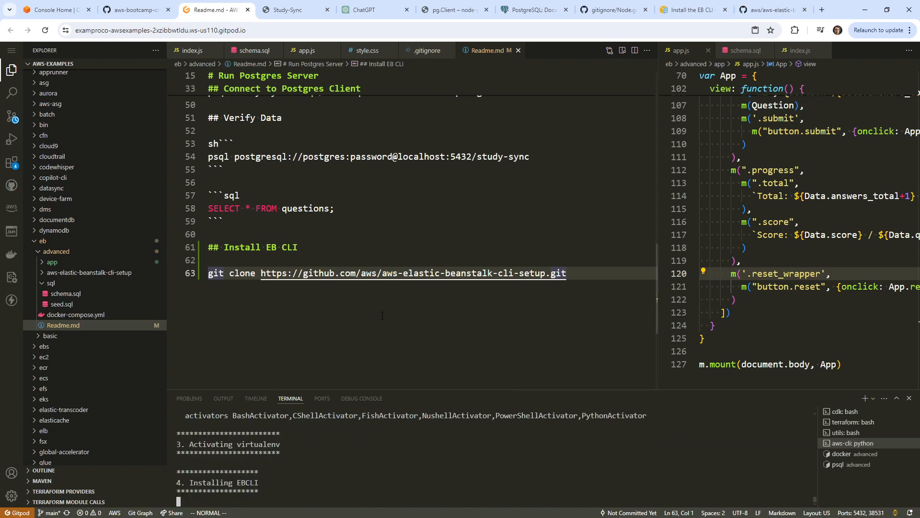
{"action": "left_click", "coordinate": [381, 315]}
{"action": "key", "text": "o"}
{"action": "right_click", "coordinate": [409, 317]}
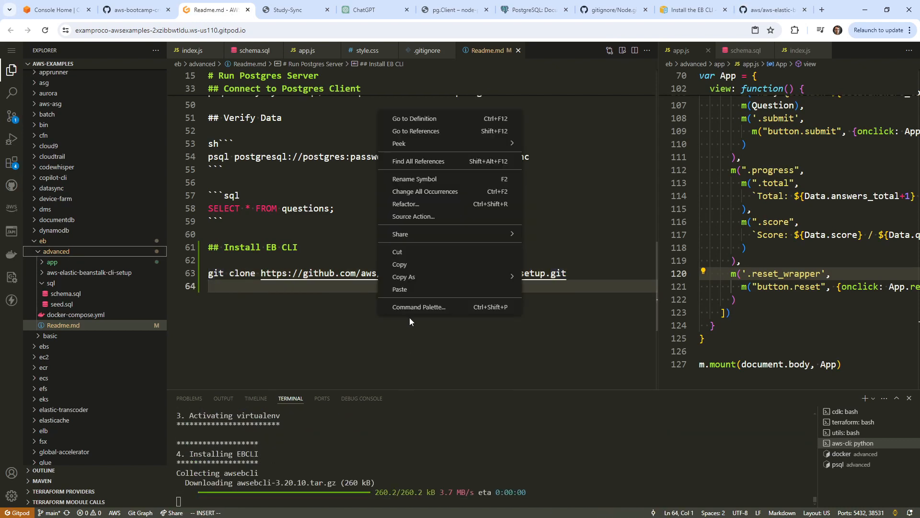
{"action": "left_click", "coordinate": [413, 288]}
{"action": "key", "text": "Escape"}
Wrap the git clone and installer commands in a ```sh code block.
{"action": "key", "text": "k"}
{"action": "key", "text": "shift+o"}
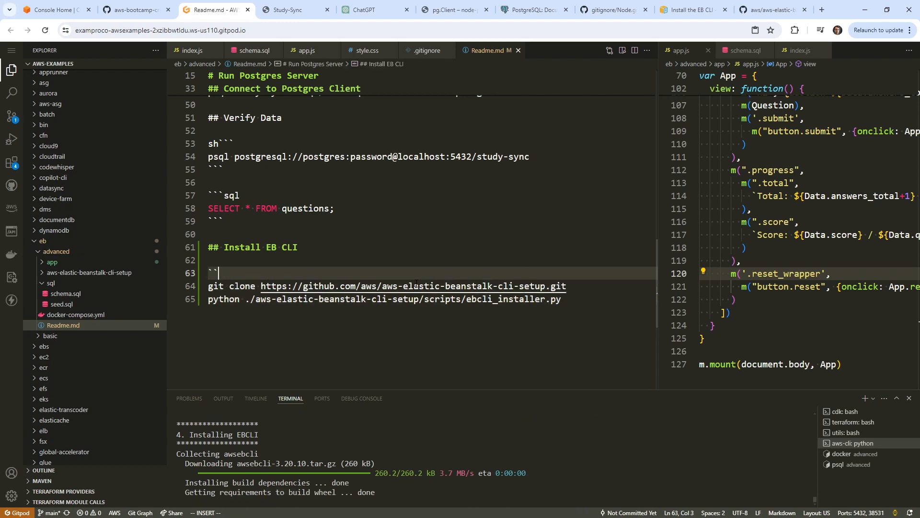
{"action": "type", "text": "```sh"}
{"action": "key", "text": "Escape"}
{"action": "key", "text": "j"}
{"action": "key", "text": "j"}
{"action": "type", "text": "o```"}
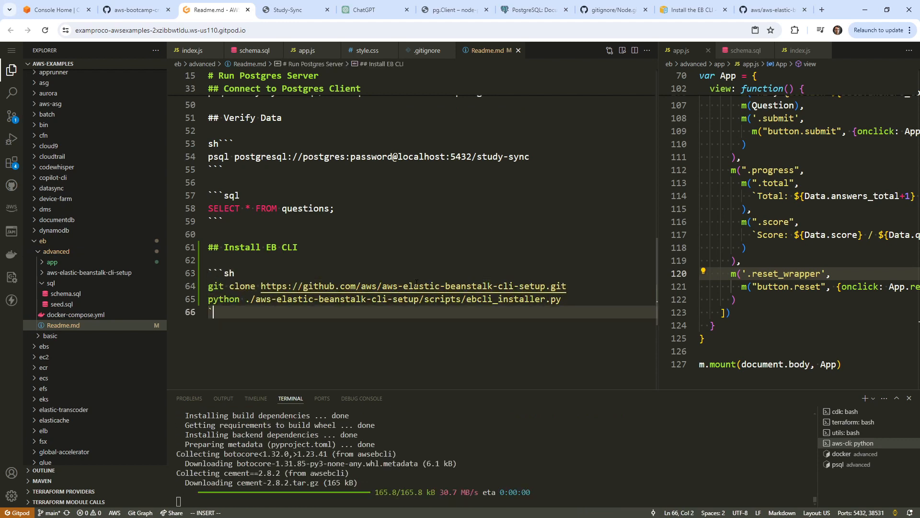
{"action": "key", "text": "Escape"}
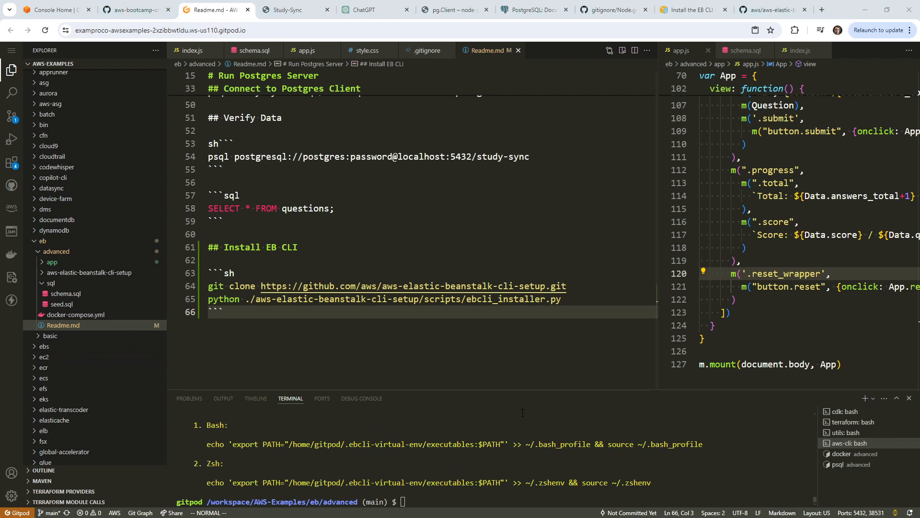
Copy the Bash PATH export command from the installer output onto README line 66.
{"action": "left_click", "coordinate": [288, 302]}
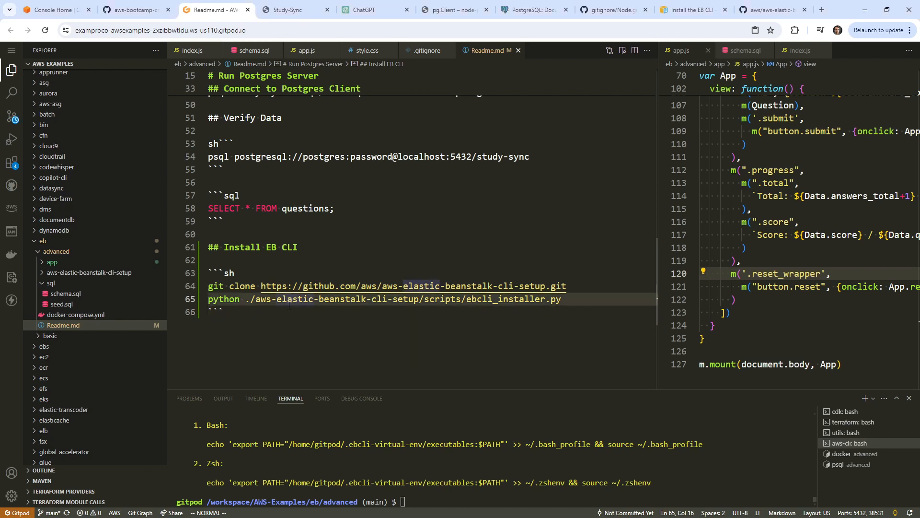
{"action": "key", "text": "o"}
{"action": "key", "text": "Escape"}
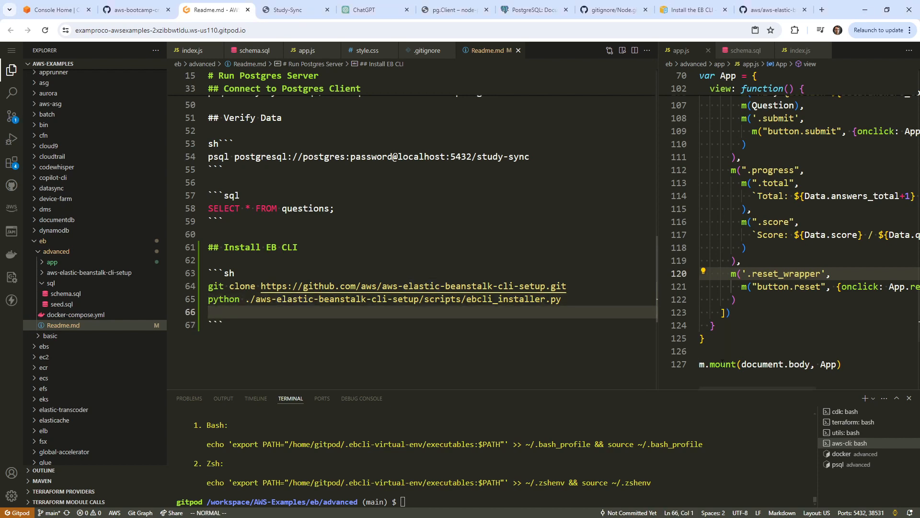
{"action": "mouse_move", "coordinate": [710, 440]}
{"action": "left_mouse_down"}
{"action": "mouse_move", "coordinate": [214, 445]}
{"action": "mouse_move", "coordinate": [767, 444]}
{"action": "mouse_move", "coordinate": [690, 450]}
{"action": "mouse_move", "coordinate": [701, 446]}
{"action": "left_mouse_up"}
{"action": "key", "text": "ctrl+c"}
{"action": "key", "text": "ctrl+c"}
{"action": "right_click", "coordinate": [250, 314]}
{"action": "left_click", "coordinate": [268, 289]}
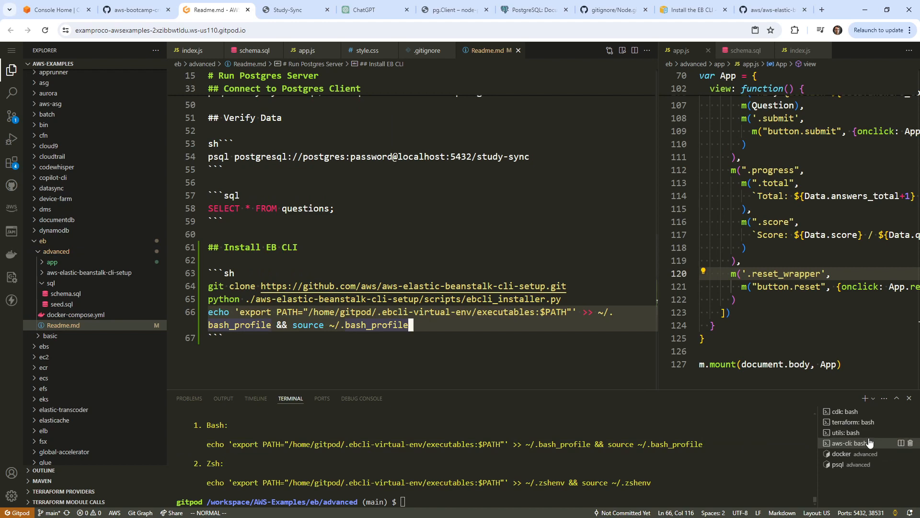
Run the PATH export command in the terminal, then clear the terminal.
{"action": "left_click_drag", "start_coordinate": [410, 325], "coordinate": [203, 309]}
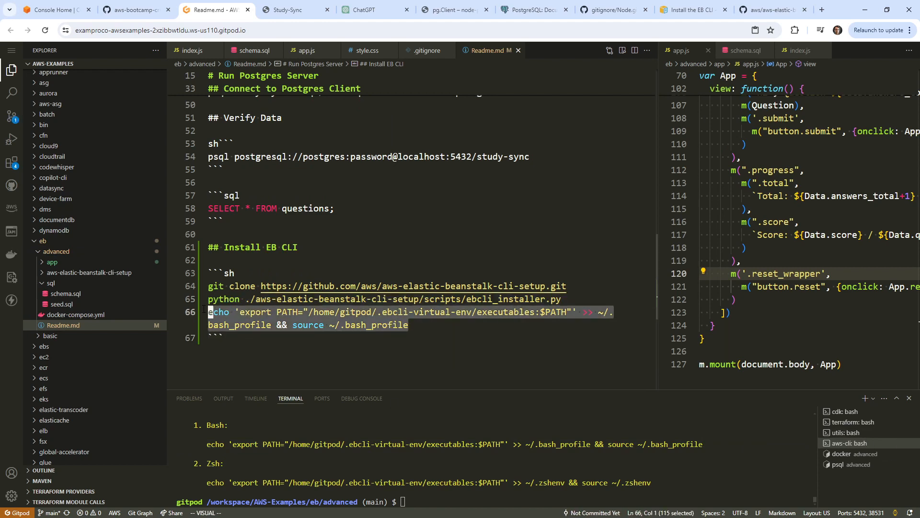
{"action": "right_click", "coordinate": [235, 321]}
{"action": "left_click", "coordinate": [293, 273]}
{"action": "right_click", "coordinate": [457, 454]}
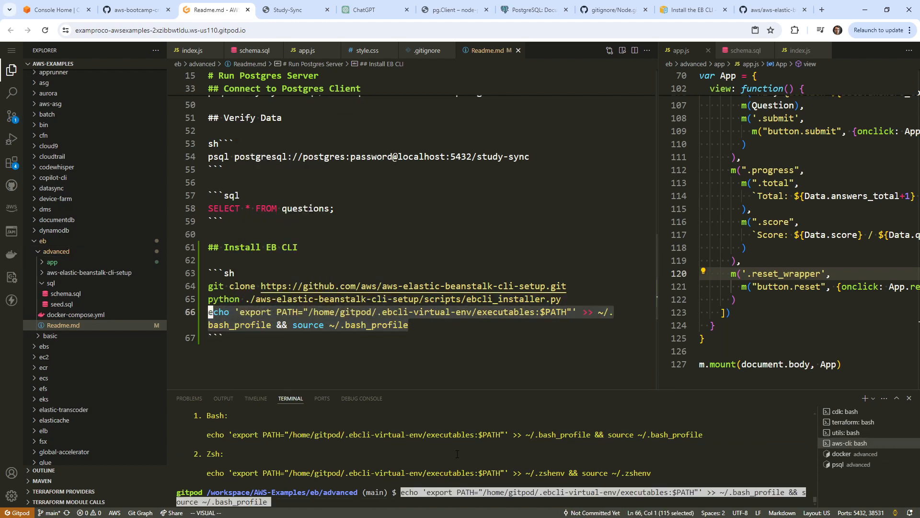
{"action": "key", "text": "Return"}
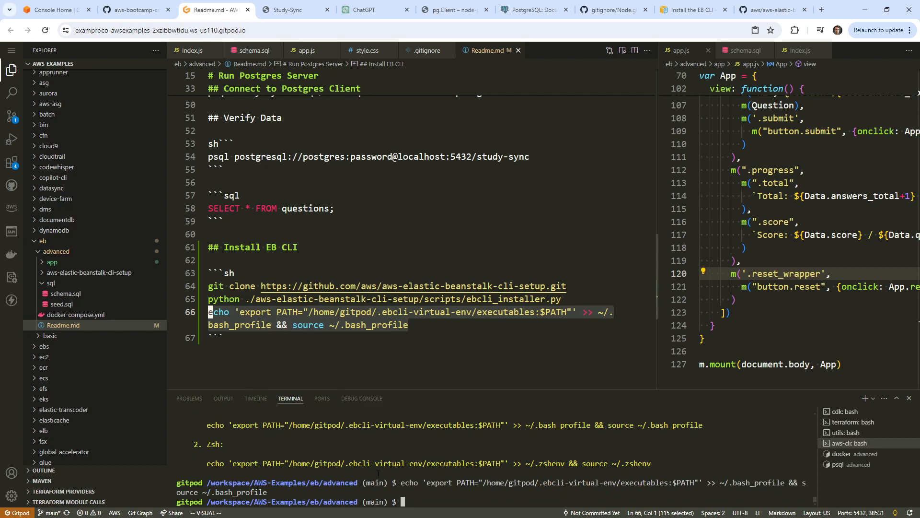
{"action": "left_click", "coordinate": [350, 323]}
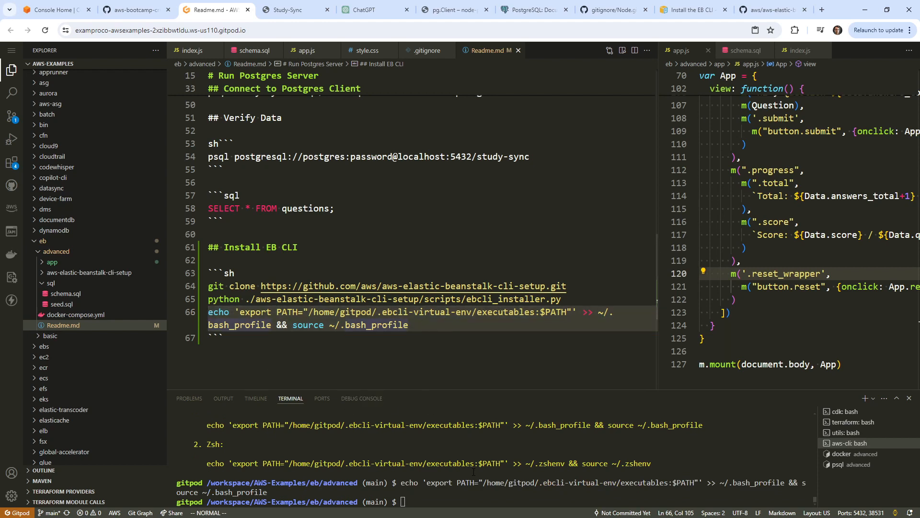
{"action": "type", "text": "clear"}
{"action": "key", "text": "Return"}
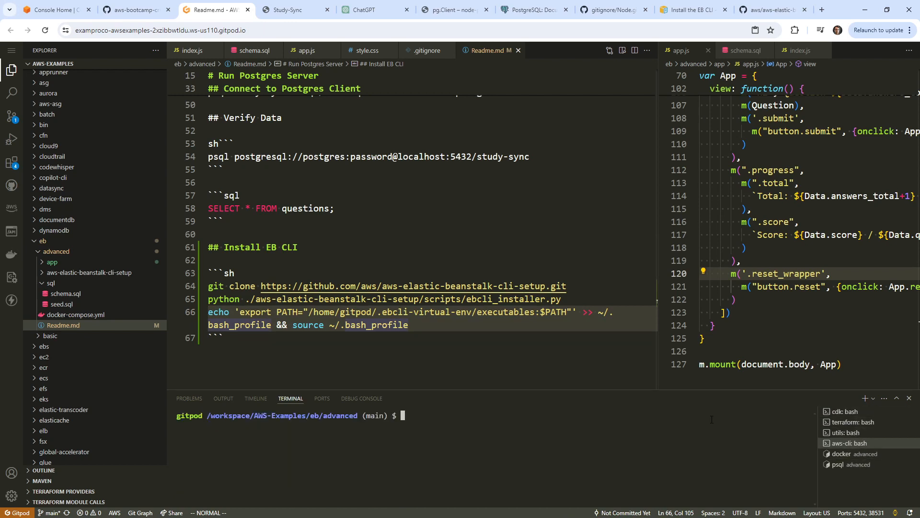
Run eb, which fails with "No module named 'imp'".
{"action": "left_click", "coordinate": [309, 326]}
{"action": "type", "text": "eb"}
{"action": "key", "text": "Return"}
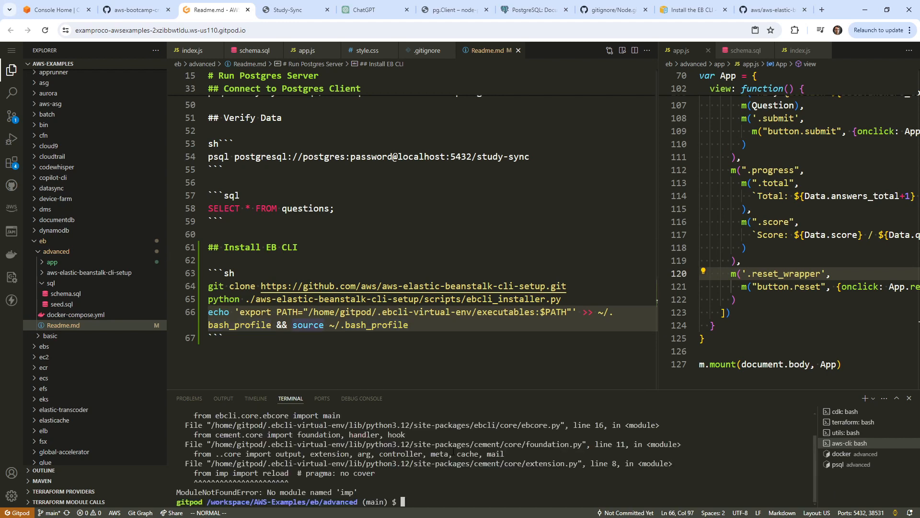
{"action": "scroll", "coordinate": [458, 445], "scroll_direction": "up", "scroll_amount": 1}
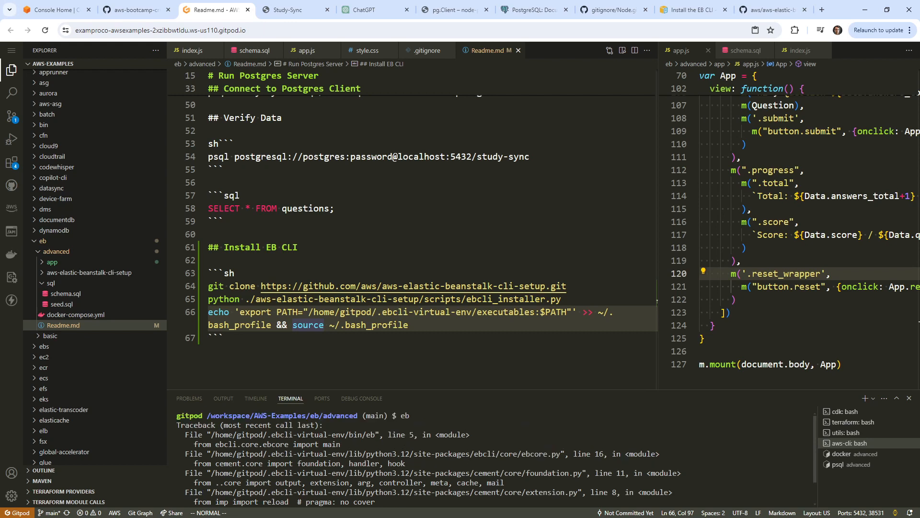
Permanently delete the cloned aws-elastic-beanstalk-cli-setup folder.
{"action": "left_click", "coordinate": [59, 273]}
{"action": "right_click", "coordinate": [58, 277]}
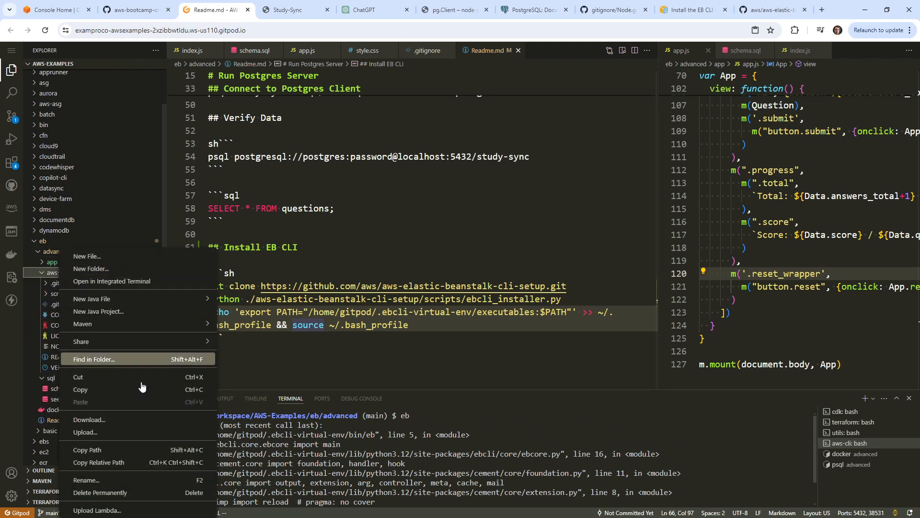
{"action": "left_click", "coordinate": [129, 494]}
{"action": "left_click", "coordinate": [523, 307]}
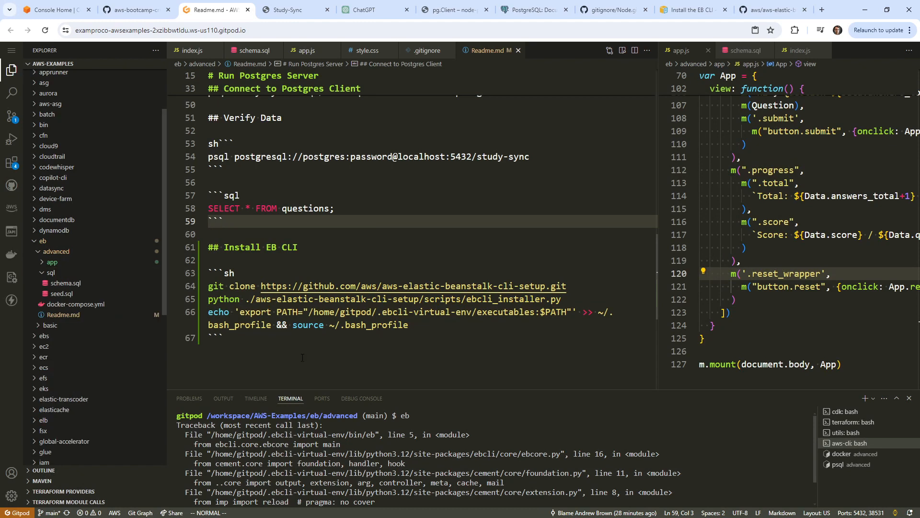
Clear the terminal and run eb --help, reproducing the 'imp' ModuleNotFoundError.
{"action": "scroll", "coordinate": [482, 476], "scroll_direction": "down", "scroll_amount": 1}
{"action": "type", "text": "clear"}
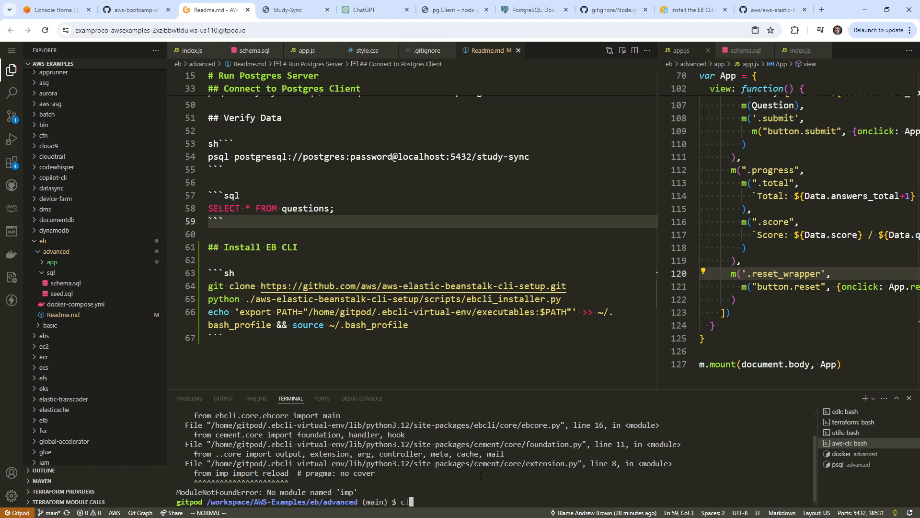
{"action": "key", "text": "Return"}
{"action": "type", "text": "eb "}
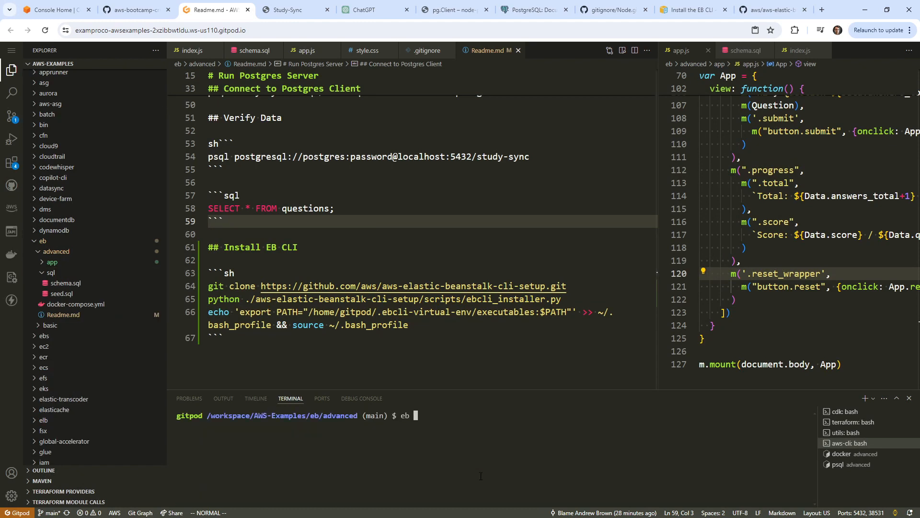
{"action": "type", "text": "--help"}
{"action": "key", "text": "Return"}
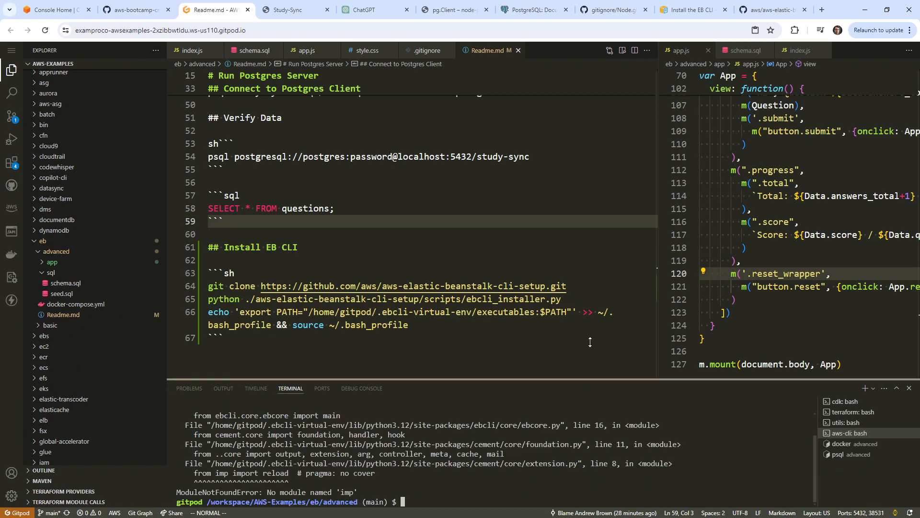
Enlarge the terminal and copy the ModuleNotFoundError line.
{"action": "left_click_drag", "start_coordinate": [584, 390], "coordinate": [575, 171]}
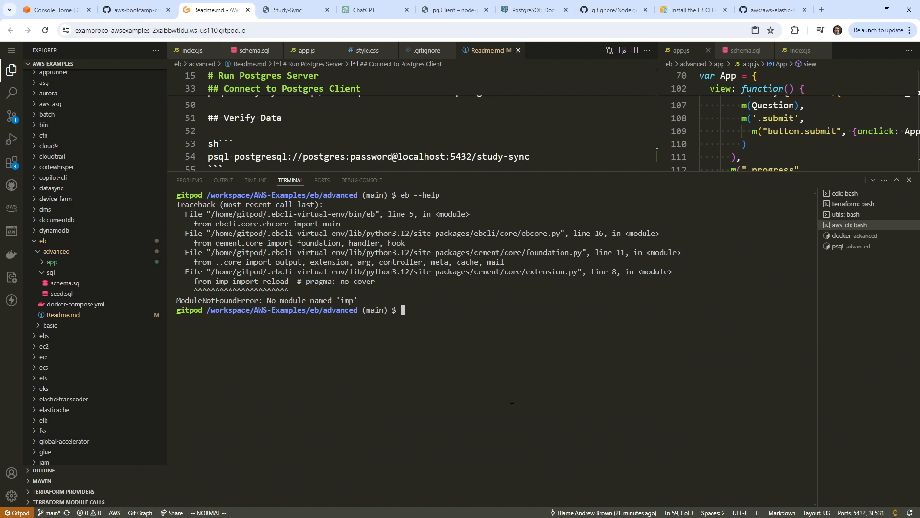
{"action": "left_click_drag", "start_coordinate": [369, 294], "coordinate": [174, 301]}
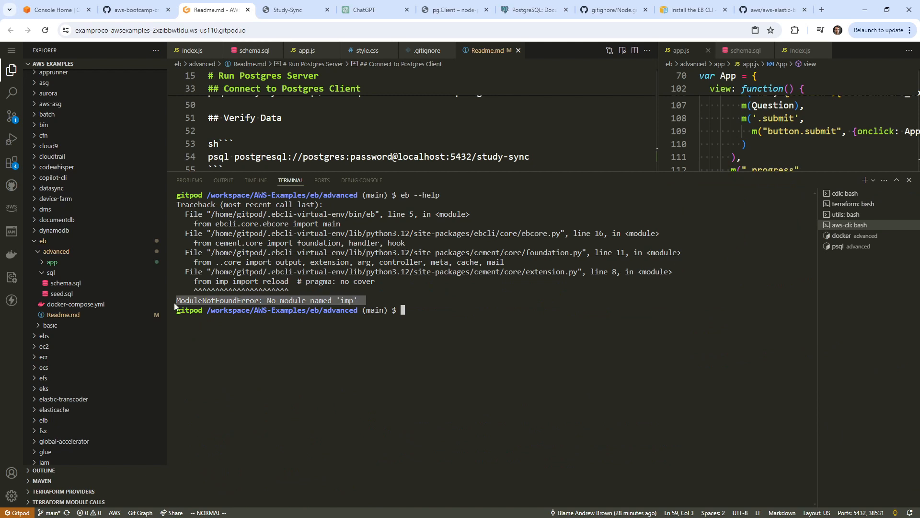
{"action": "key", "text": "ctrl+c"}
Search the copied 'imp' error together with 'elastic beanstalk' in a new tab.
{"action": "left_click", "coordinate": [822, 9]}
{"action": "key", "text": "ctrl+v"}
{"action": "type", "text": "elsatic bens"}
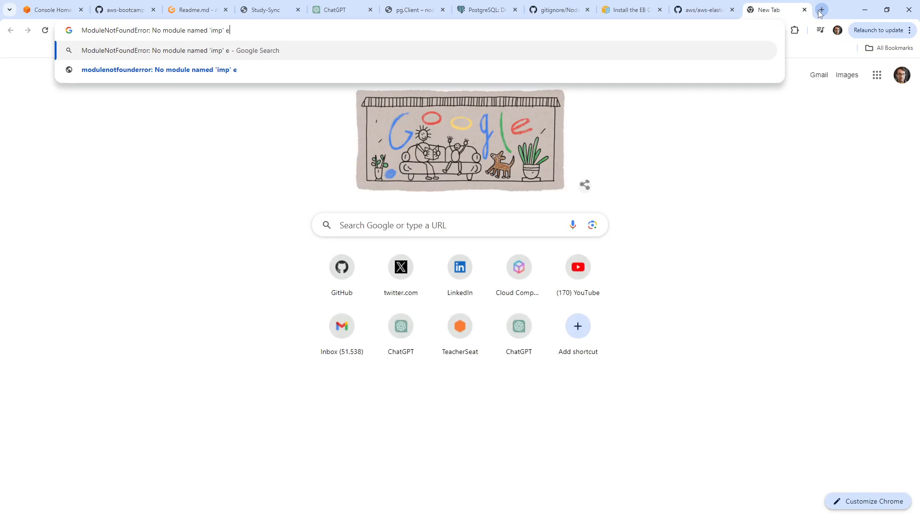
{"action": "type", "text": "talk"}
{"action": "key", "text": "Return"}
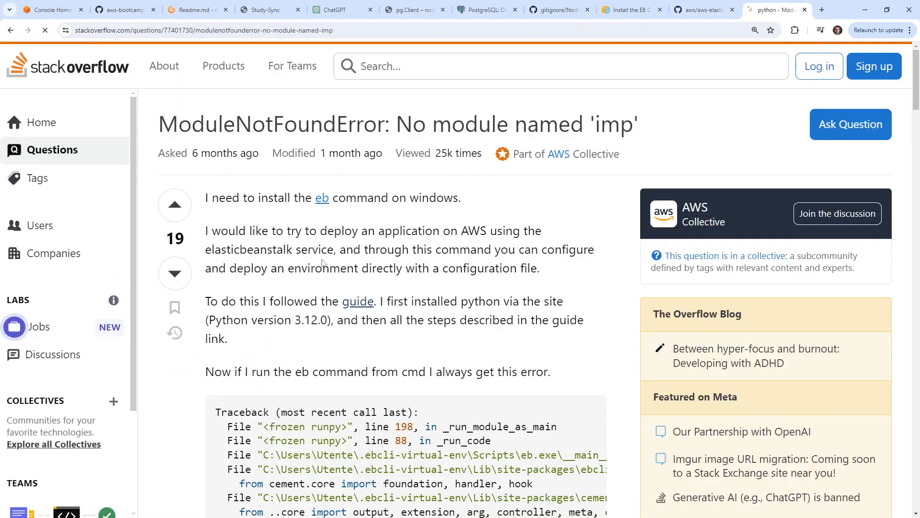
Read the Stack Overflow answer, highlighting the Python 3.11 support sentence, then return to Gitpod.
{"action": "scroll", "coordinate": [194, 243], "scroll_direction": "down", "scroll_amount": 10}
{"action": "scroll", "coordinate": [194, 244], "scroll_direction": "down", "scroll_amount": 3}
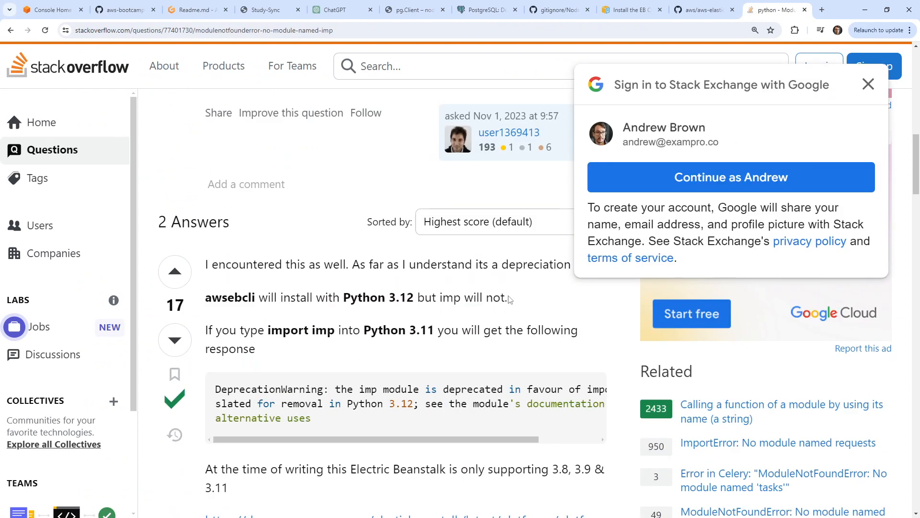
{"action": "left_click_drag", "start_coordinate": [237, 330], "coordinate": [448, 328]}
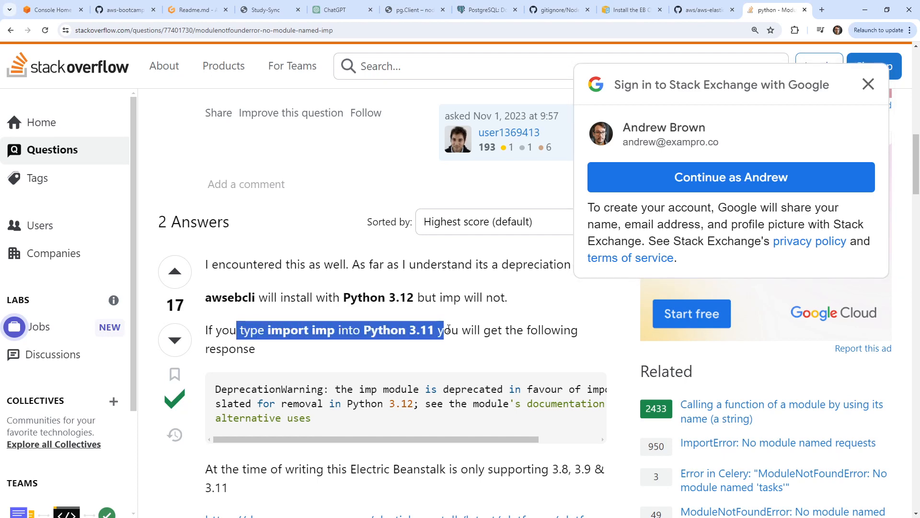
{"action": "scroll", "coordinate": [432, 329], "scroll_direction": "down", "scroll_amount": 5}
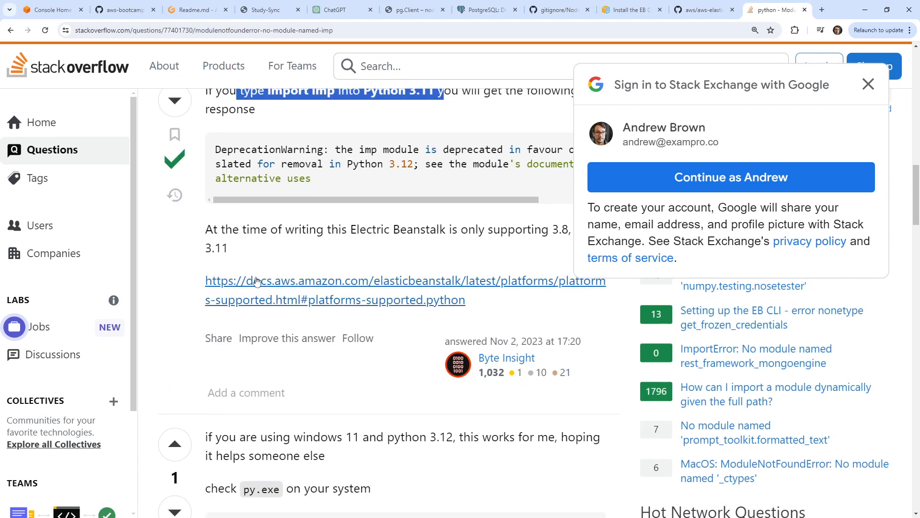
{"action": "left_click", "coordinate": [868, 87]}
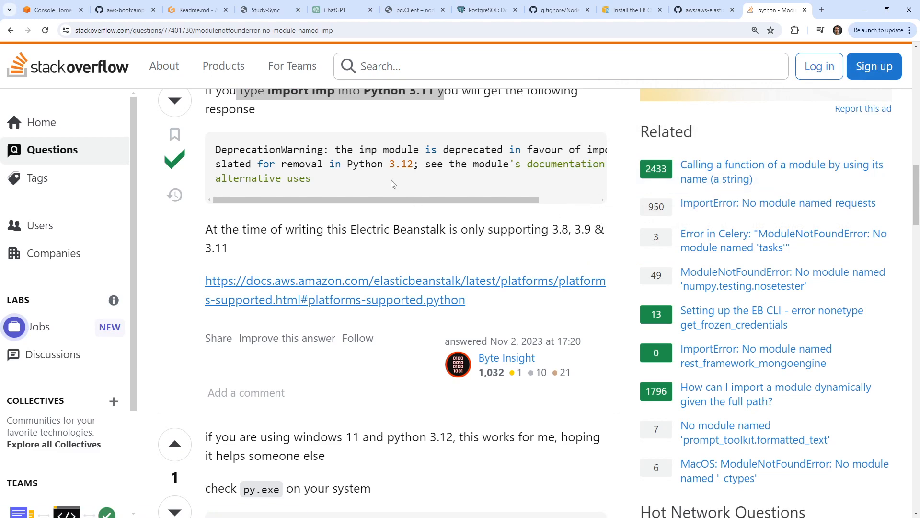
{"action": "scroll", "coordinate": [393, 184], "scroll_direction": "down", "scroll_amount": 5}
{"action": "scroll", "coordinate": [326, 94], "scroll_direction": "up", "scroll_amount": 5}
{"action": "left_click", "coordinate": [194, 10]}
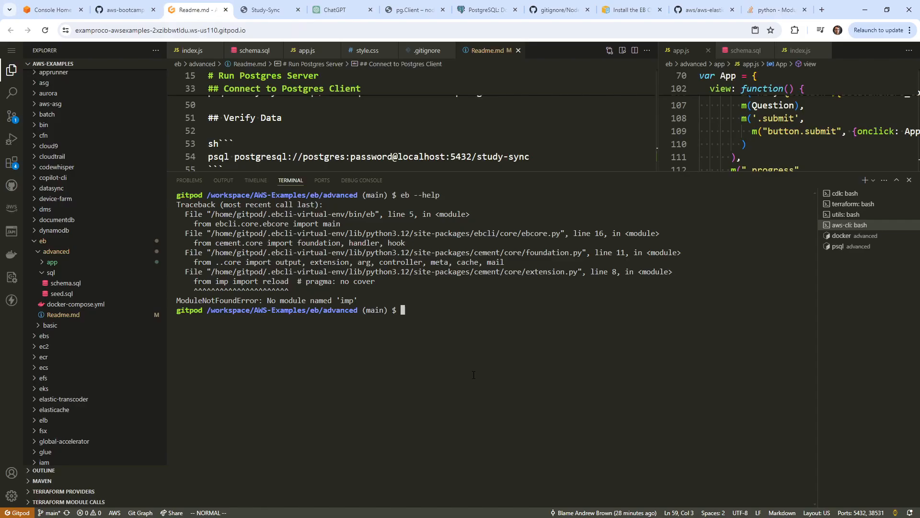
Run python --version to confirm Python 3.12.3, then return to the Stack Overflow answer.
{"action": "type", "text": "python --version"}
{"action": "key", "text": "Return"}
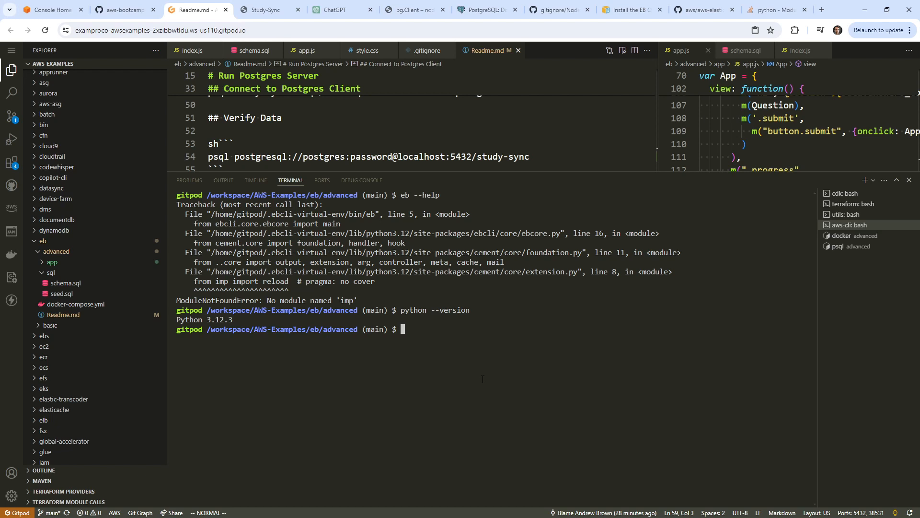
{"action": "left_click", "coordinate": [769, 10]}
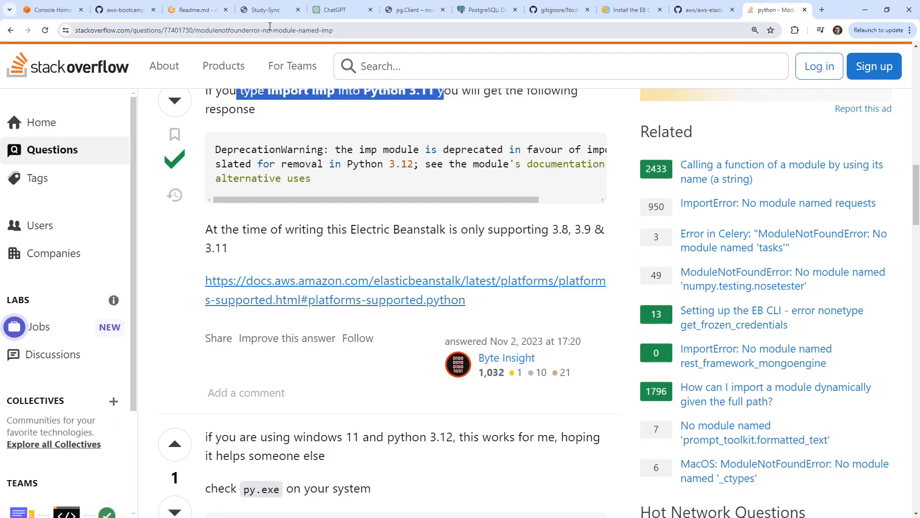
Search the web for 'python env for specific python version'.
{"action": "left_click", "coordinate": [189, 14]}
{"action": "left_click", "coordinate": [762, 19]}
{"action": "left_click", "coordinate": [725, 30]}
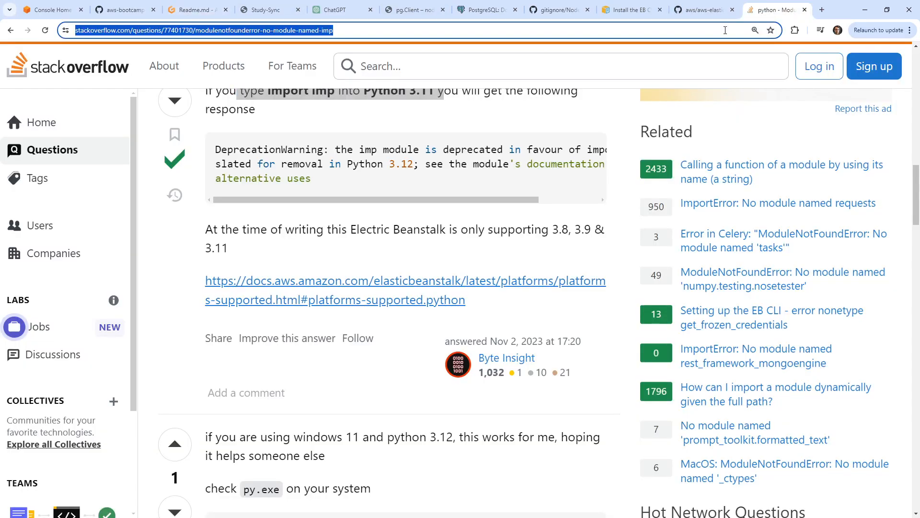
{"action": "type", "text": "python env fpr"}
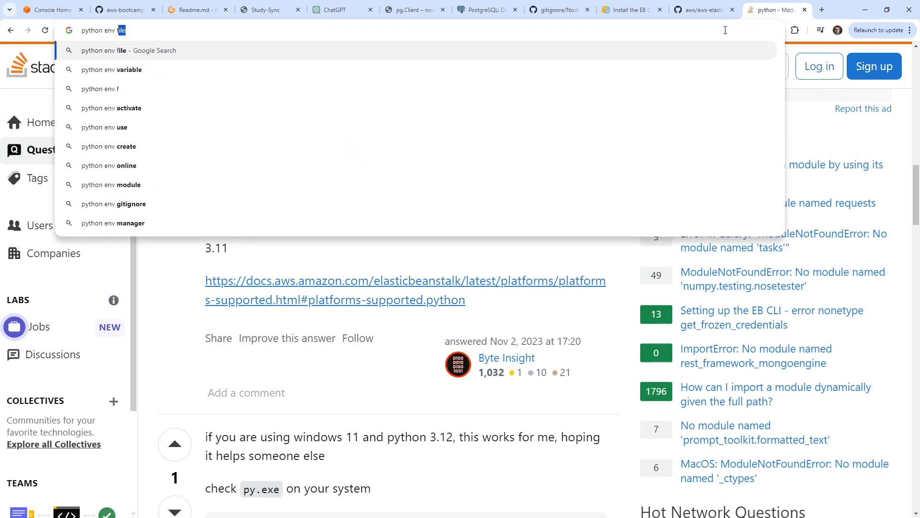
{"action": "key", "text": "BackSpace"}
{"action": "key", "text": "BackSpace"}
{"action": "type", "text": "or specif"}
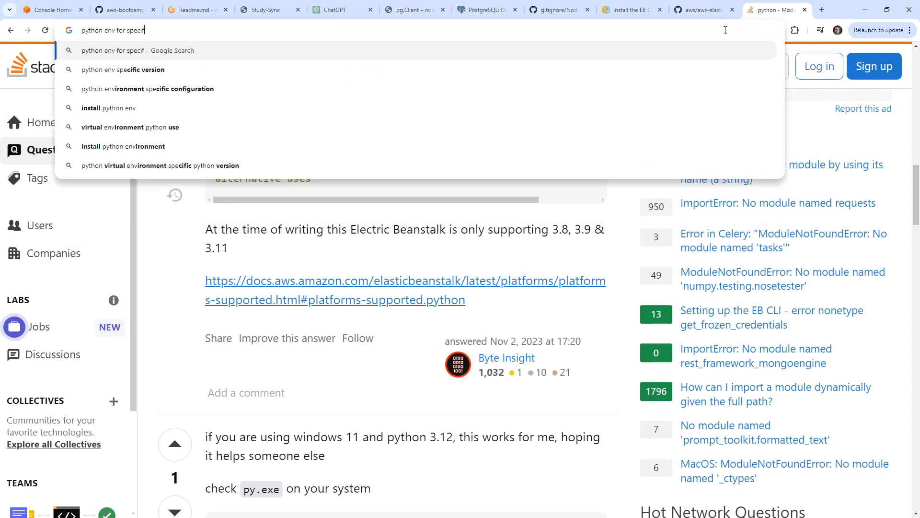
{"action": "type", "text": "ic python version"}
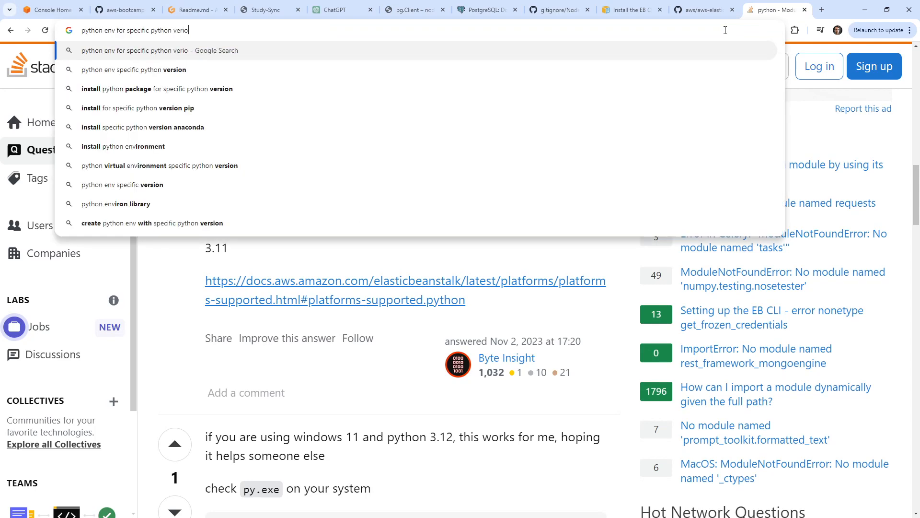
{"action": "key", "text": "Return"}
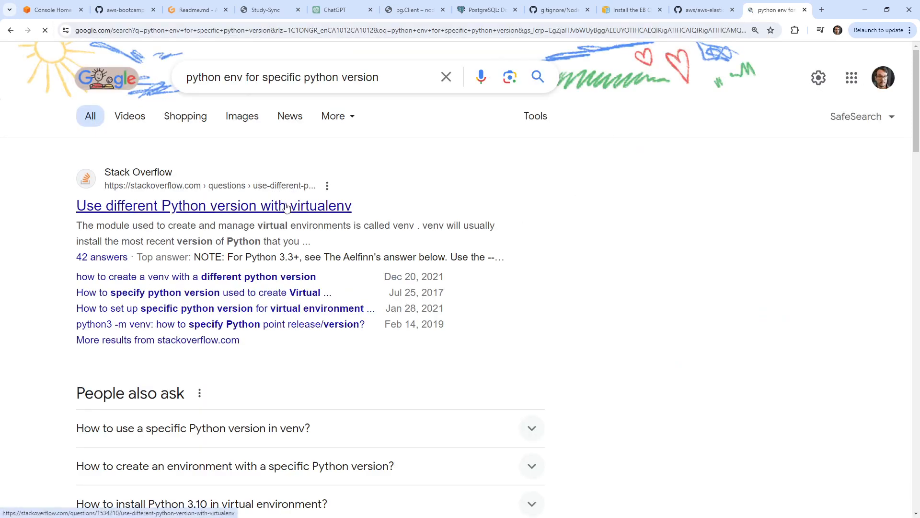
Read the Stack Overflow answers on using a different Python version with virtualenv.
{"action": "left_click", "coordinate": [317, 206]}
{"action": "scroll", "coordinate": [317, 206], "scroll_direction": "down", "scroll_amount": 10}
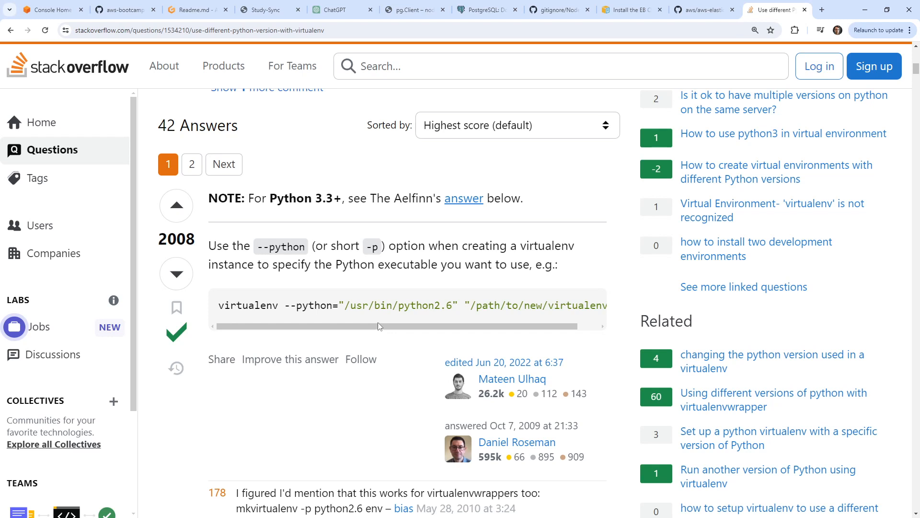
{"action": "left_click_drag", "start_coordinate": [487, 328], "coordinate": [303, 290]}
{"action": "scroll", "coordinate": [292, 262], "scroll_direction": "down", "scroll_amount": 10}
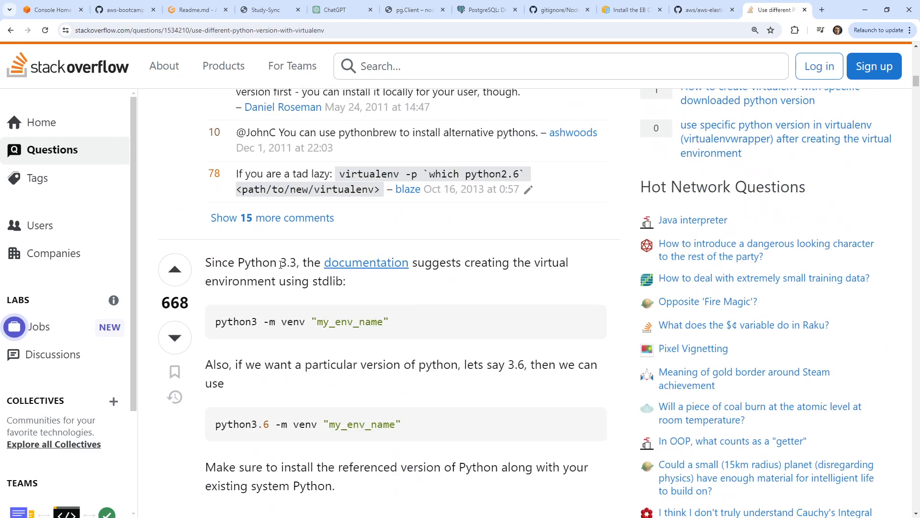
{"action": "scroll", "coordinate": [283, 264], "scroll_direction": "down", "scroll_amount": 6}
{"action": "scroll", "coordinate": [369, 210], "scroll_direction": "up", "scroll_amount": 8}
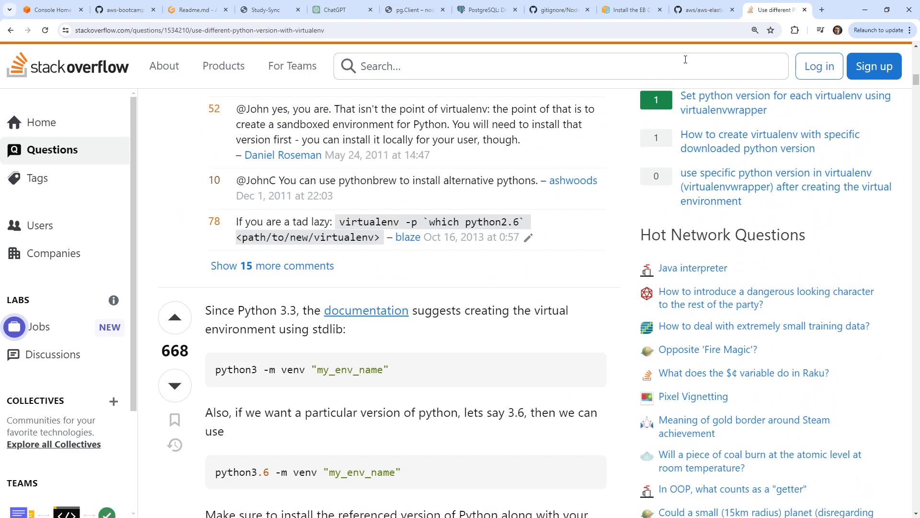
{"action": "scroll", "coordinate": [370, 210], "scroll_direction": "down", "scroll_amount": 15}
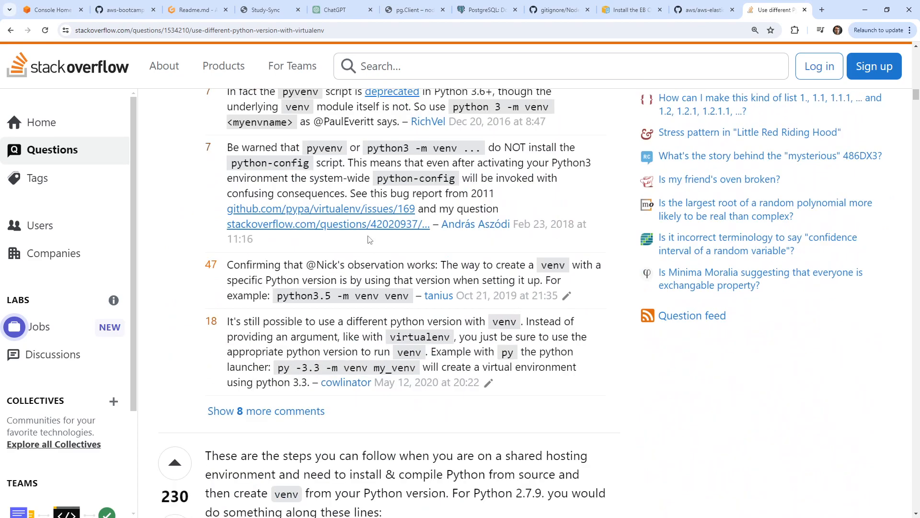
{"action": "scroll", "coordinate": [369, 238], "scroll_direction": "up", "scroll_amount": 9}
{"action": "left_click", "coordinate": [344, 11]}
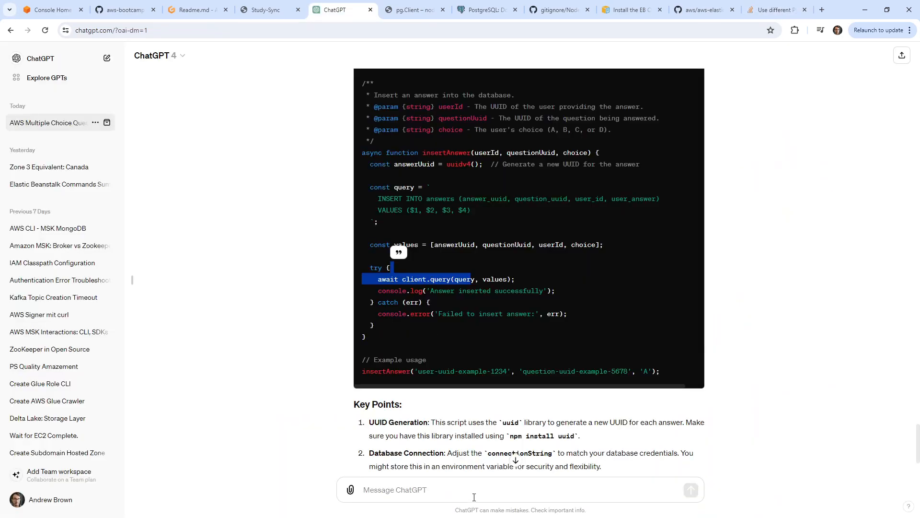
{"action": "type", "text": "How can "}
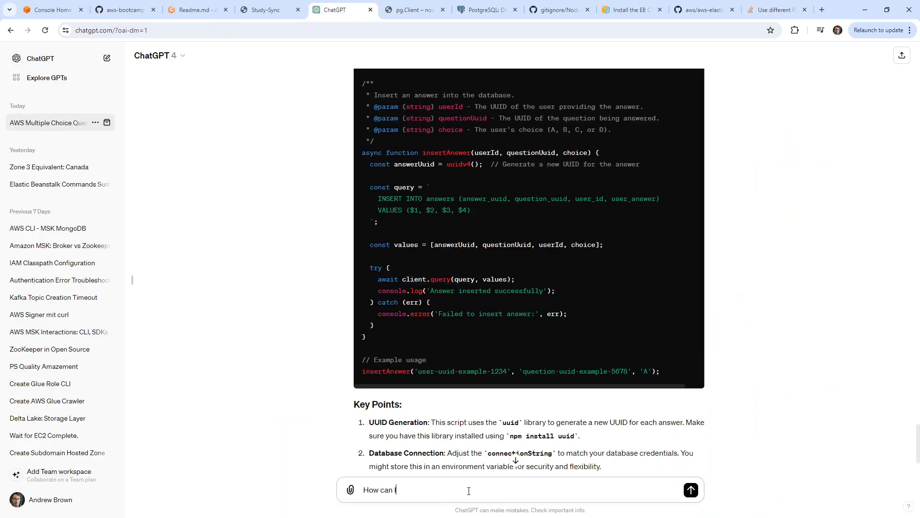
{"action": "type", "text": "I use python version 3.11 using env"}
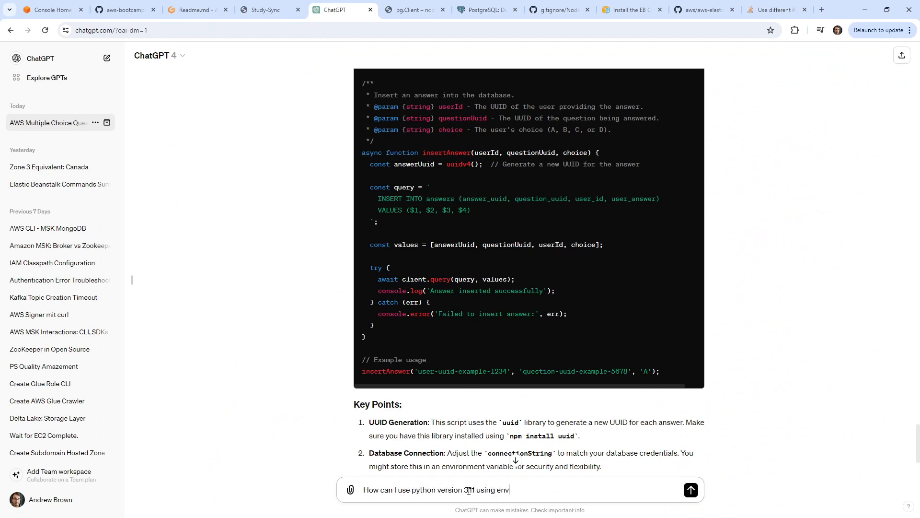
{"action": "type", "text": "irtua"}
{"action": "type", "text": " ?"}
{"action": "key", "text": "Return"}
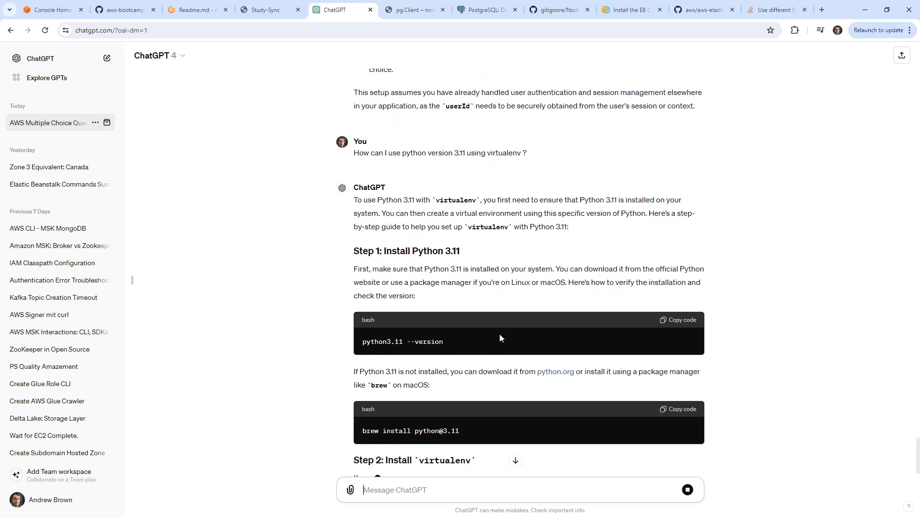
{"action": "left_click_drag", "start_coordinate": [467, 431], "coordinate": [356, 430]}
{"action": "key", "text": "ctrl+c"}
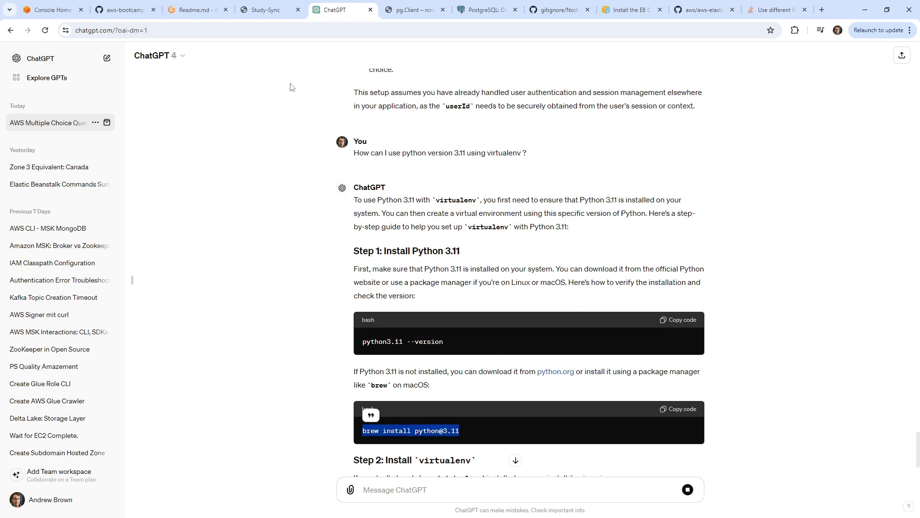
{"action": "left_click", "coordinate": [200, 11]}
{"action": "key", "text": "ctrl+v"}
{"action": "key", "text": "Return"}
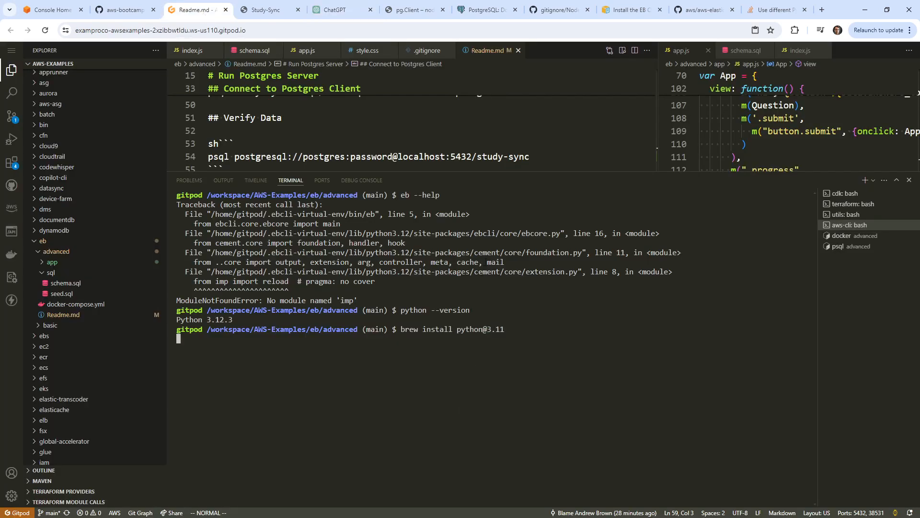
{"action": "left_click_drag", "start_coordinate": [573, 171], "coordinate": [570, 327]}
{"action": "left_click", "coordinate": [378, 194]}
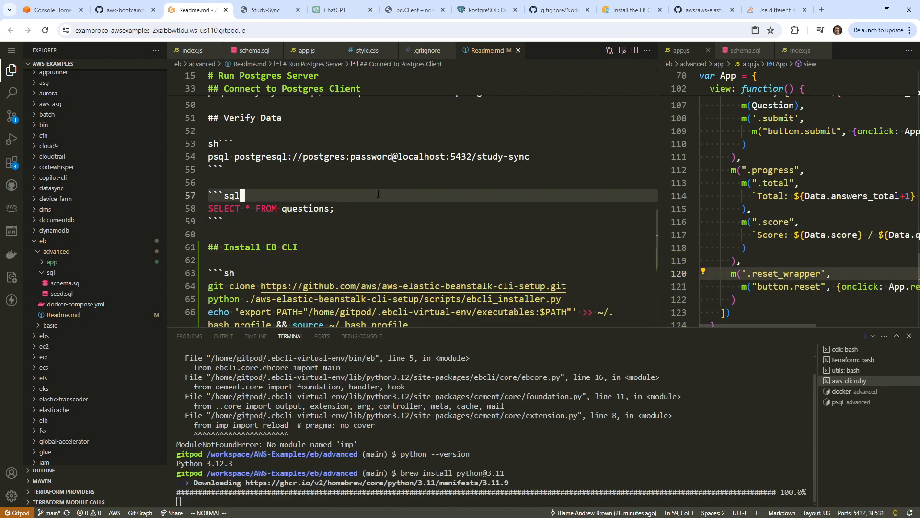
{"action": "scroll", "coordinate": [374, 197], "scroll_direction": "down", "scroll_amount": 3}
{"action": "left_click", "coordinate": [329, 224]}
{"action": "key", "text": "k"}
{"action": "key", "text": "k"}
{"action": "key", "text": "k"}
{"action": "key", "text": "k"}
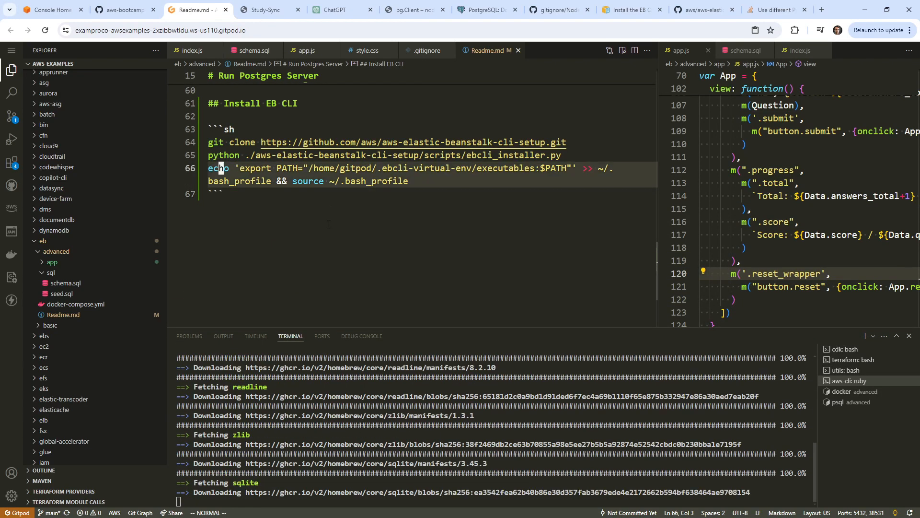
{"action": "key", "text": "shift+o"}
{"action": "key", "text": "Return"}
{"action": "key", "text": "Escape"}
{"action": "type", "text": "ki> Eb at t"}
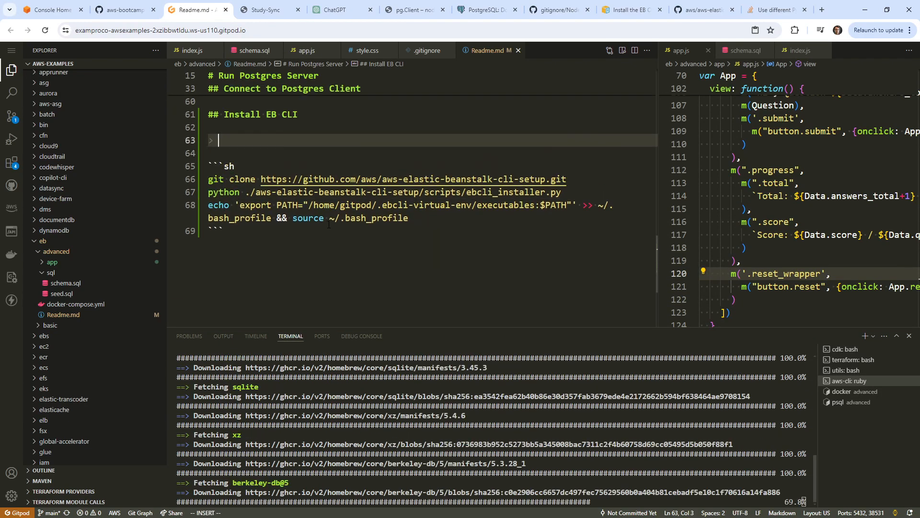
{"action": "type", "text": "eh ti"}
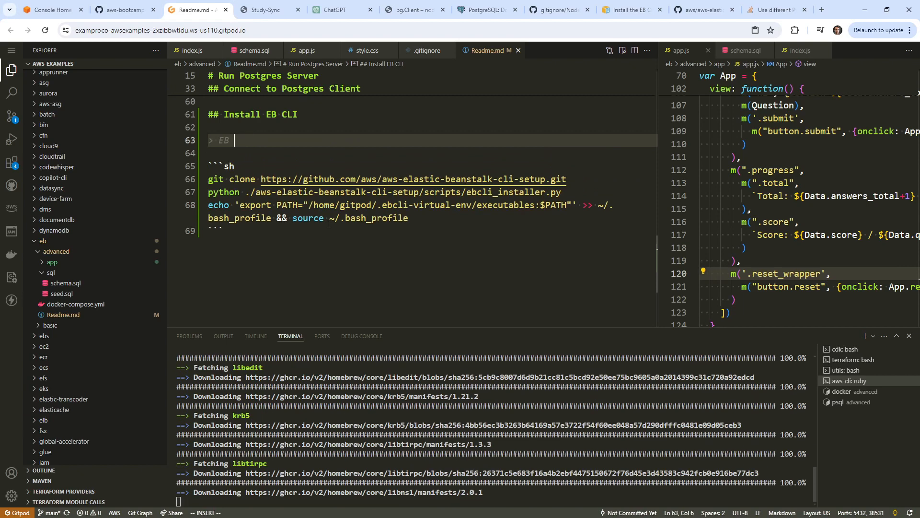
{"action": "key", "text": "BackSpace"}
{"action": "key", "text": "BackSpace"}
{"action": "key", "text": "BackSpace"}
{"action": "key", "text": "BackSpace"}
{"action": "key", "text": "BackSpace"}
{"action": "key", "text": "BackSpace"}
{"action": "type", "text": "the "}
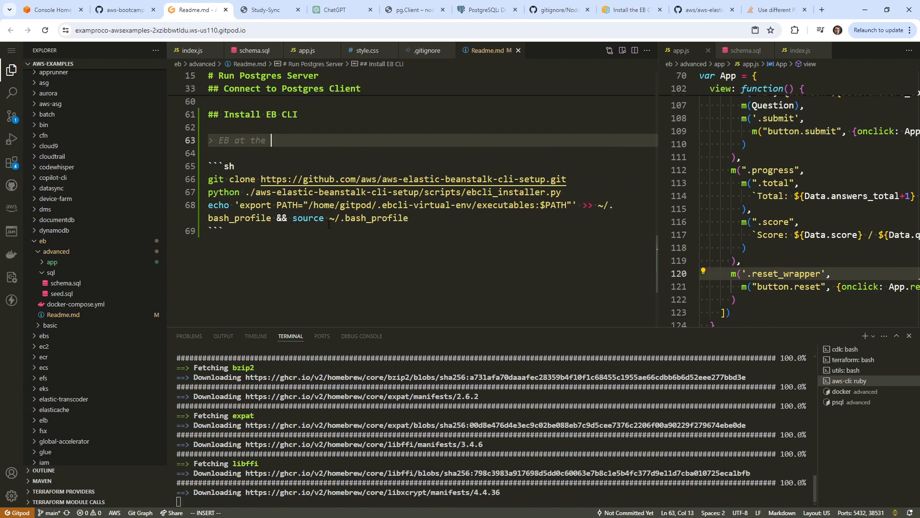
{"action": "type", "text": "the time of this video onlyw"}
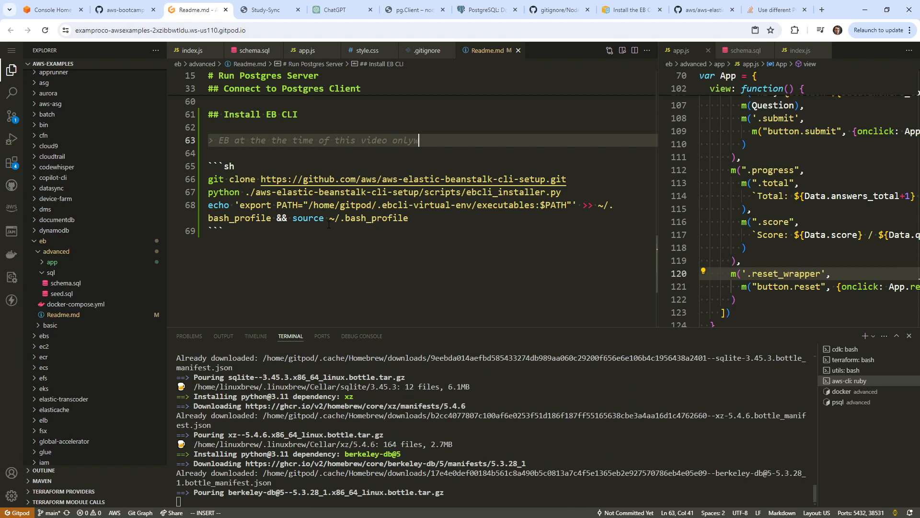
{"action": "key", "text": "BackSpace"}
{"action": "type", "text": "wo"}
{"action": "type", "text": "rks in 3.11 and not 3.12 so"}
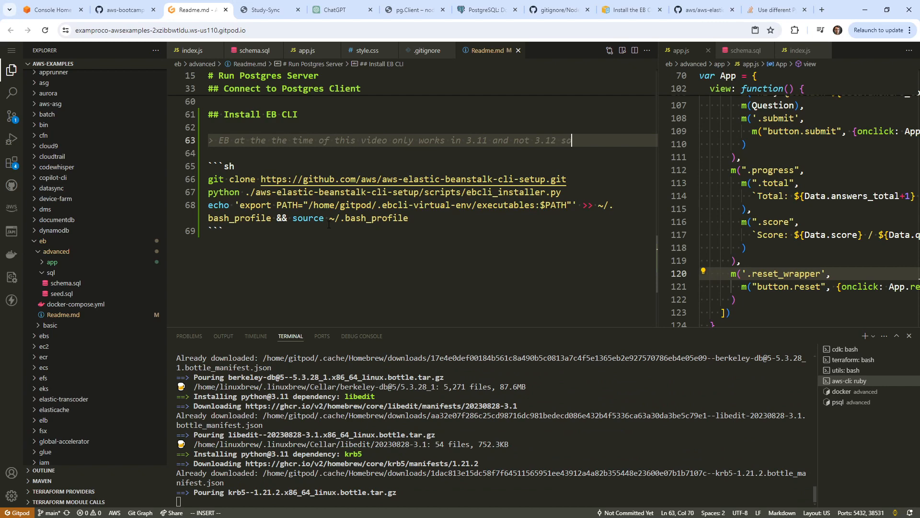
{"action": "type", "text": " we had to install pyt"}
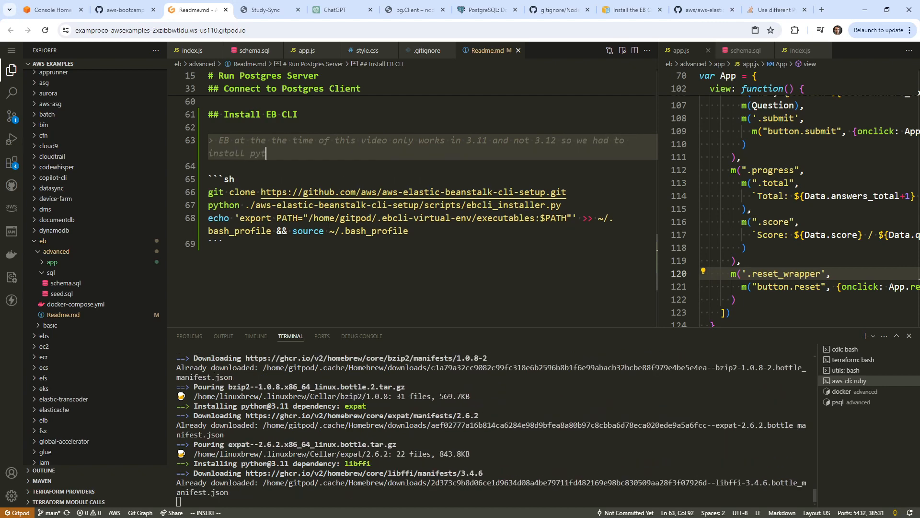
{"action": "type", "text": "hon 3.11 ar"}
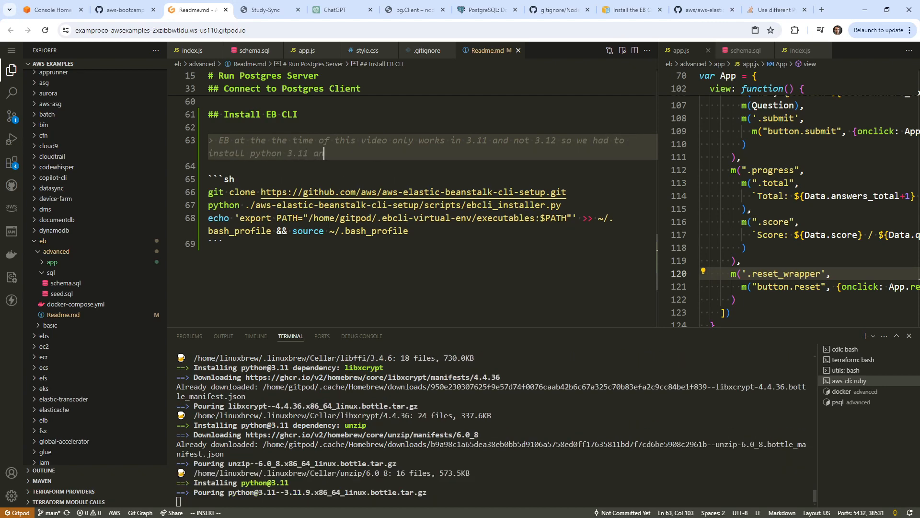
{"action": "type", "text": "d credte a virtualenv"}
{"action": "key", "text": "Return"}
{"action": "key", "text": "Return"}
{"action": "type", "text": "brew install python@3.11"}
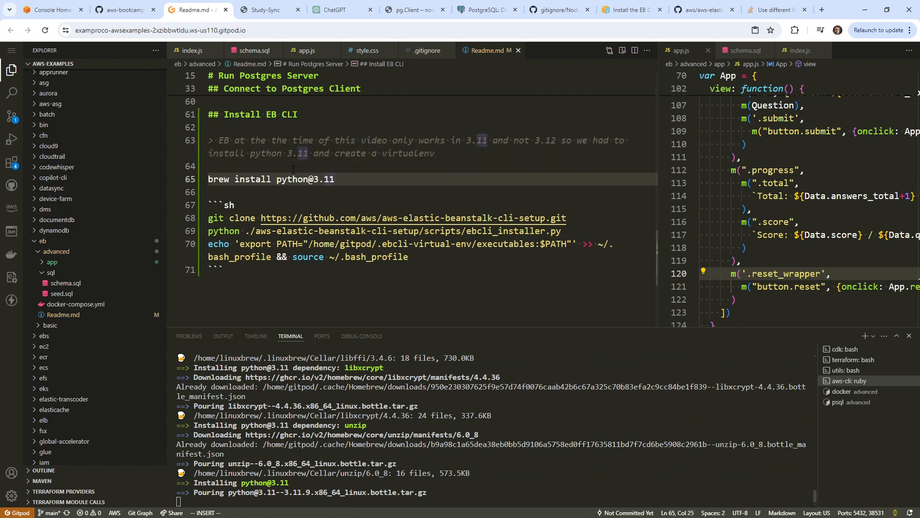
Wrap the brew line in a ```sh code block and check the Python version with python --version.
{"action": "left_click", "coordinate": [294, 170]}
{"action": "key", "text": "Return"}
{"action": "type", "text": "```sh"}
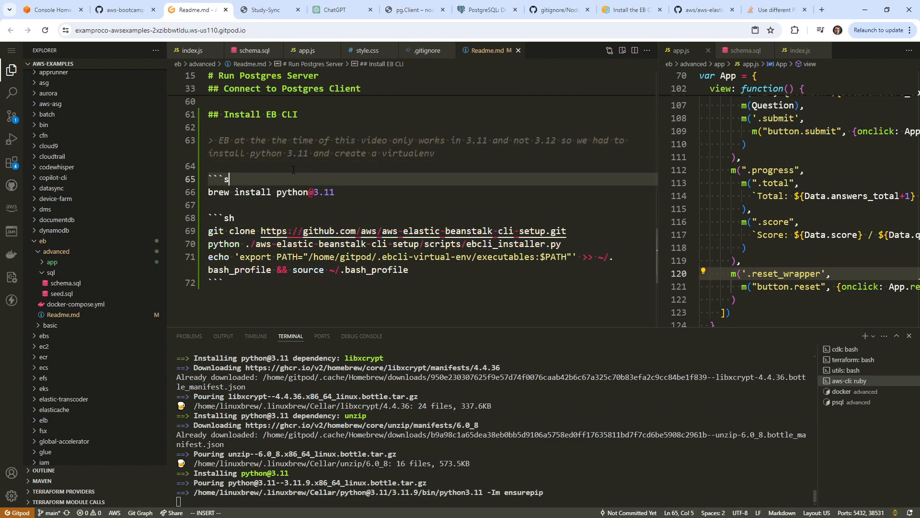
{"action": "key", "text": "Down"}
{"action": "key", "text": "End"}
{"action": "key", "text": "Return"}
{"action": "type", "text": "```"}
{"action": "key", "text": "Escape"}
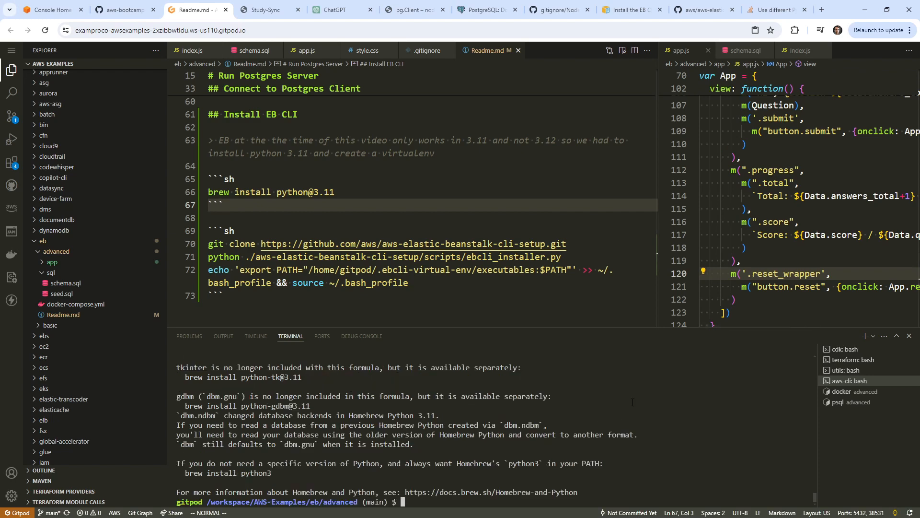
{"action": "type", "text": "python --version"}
{"action": "key", "text": "Return"}
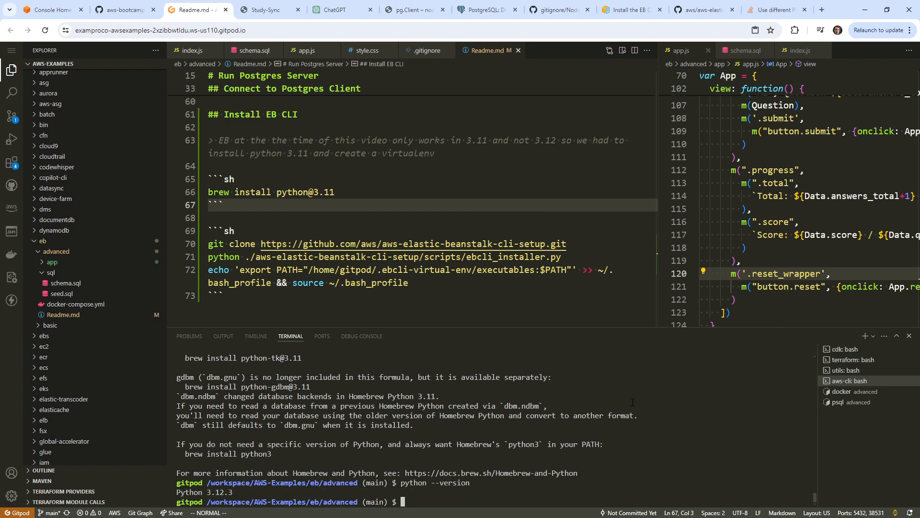
Copy 'virtualenv' from ChatGPT and run it bare in the Gitpod terminal, which errors asking for dest.
{"action": "left_click", "coordinate": [767, 10]}
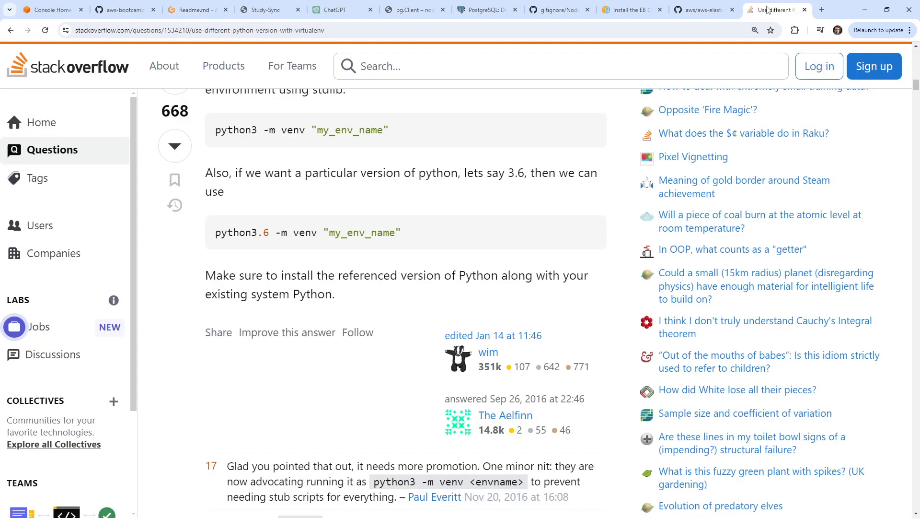
{"action": "left_click", "coordinate": [702, 9]}
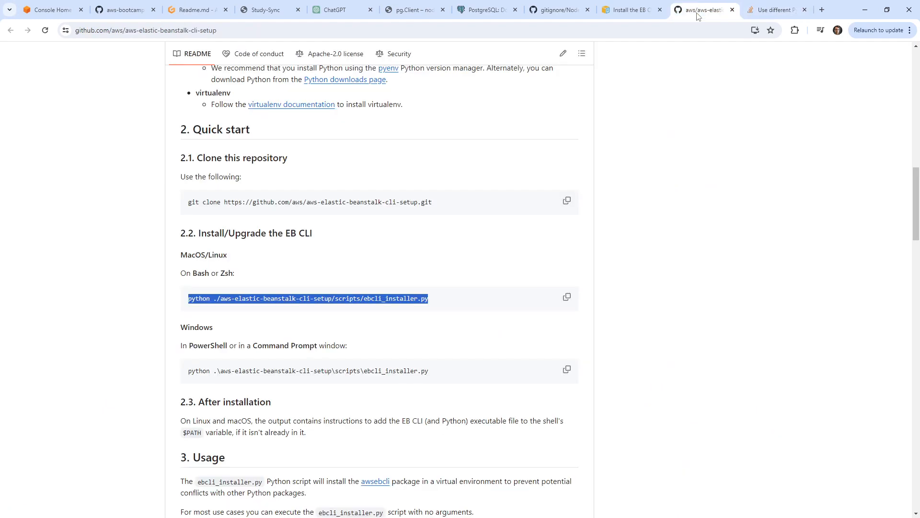
{"action": "left_click", "coordinate": [335, 10]}
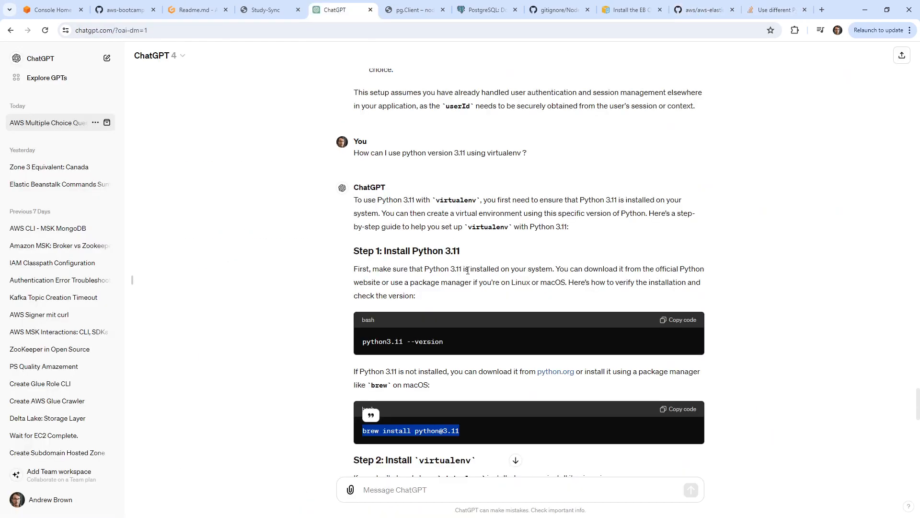
{"action": "scroll", "coordinate": [434, 222], "scroll_direction": "down", "scroll_amount": 5}
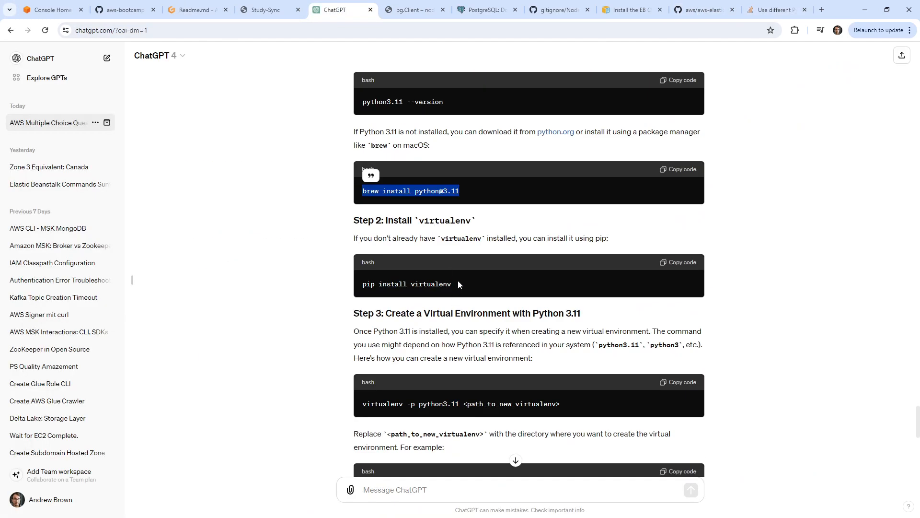
{"action": "left_click_drag", "start_coordinate": [459, 282], "coordinate": [355, 273]}
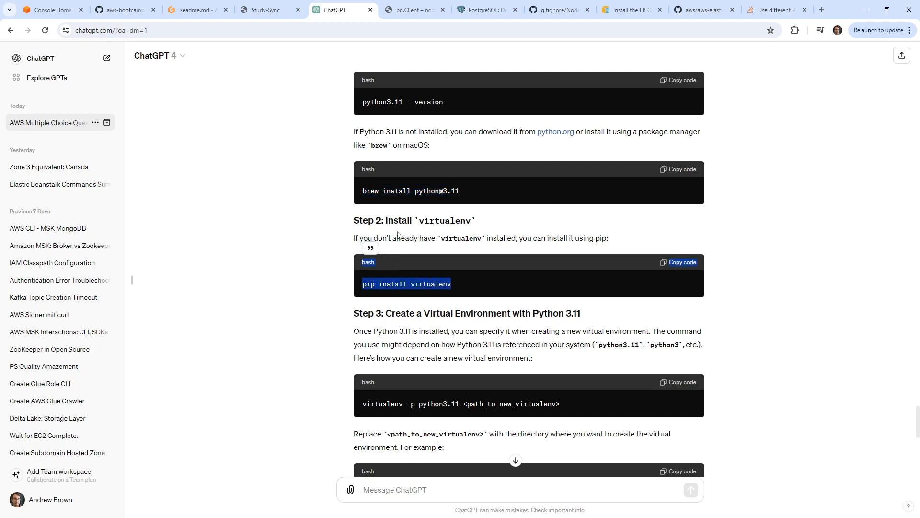
{"action": "scroll", "coordinate": [430, 292], "scroll_direction": "down", "scroll_amount": 3}
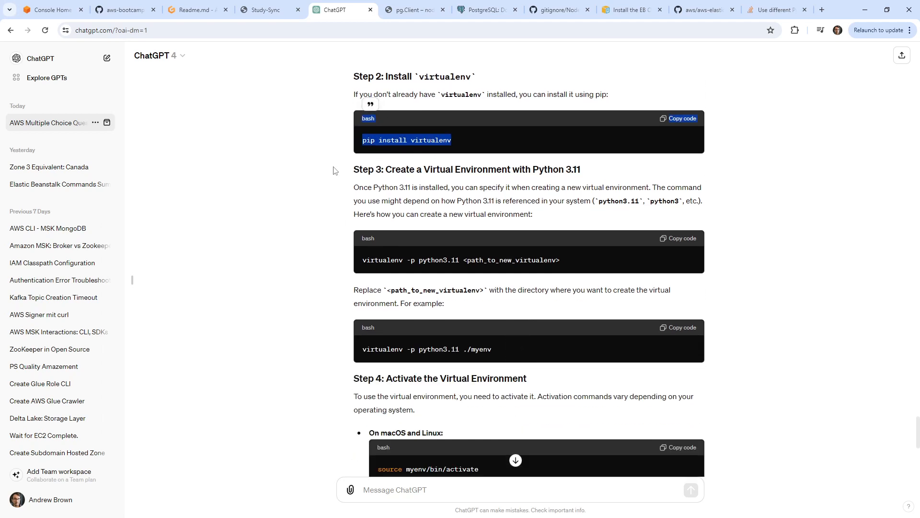
{"action": "double_click", "coordinate": [379, 260]}
{"action": "key", "text": "ctrl+c"}
{"action": "left_click", "coordinate": [196, 10]}
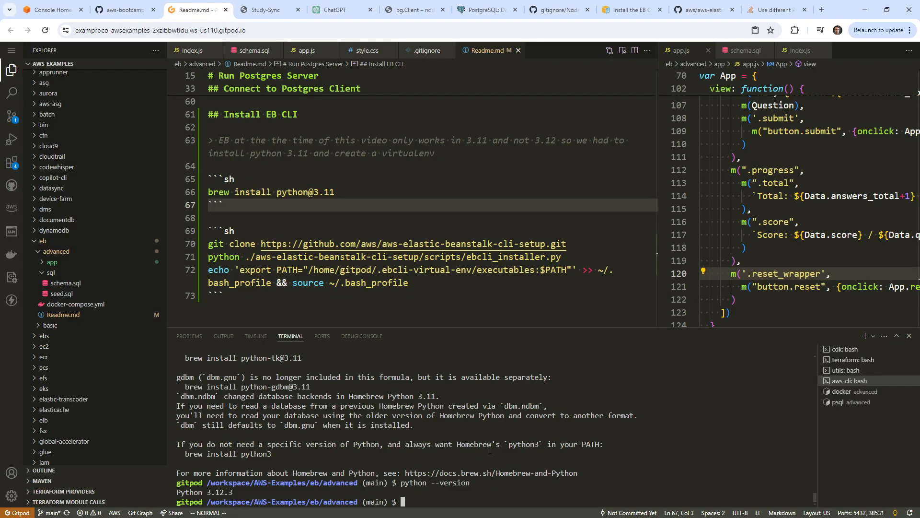
{"action": "key", "text": "ctrl+v"}
{"action": "key", "text": "Return"}
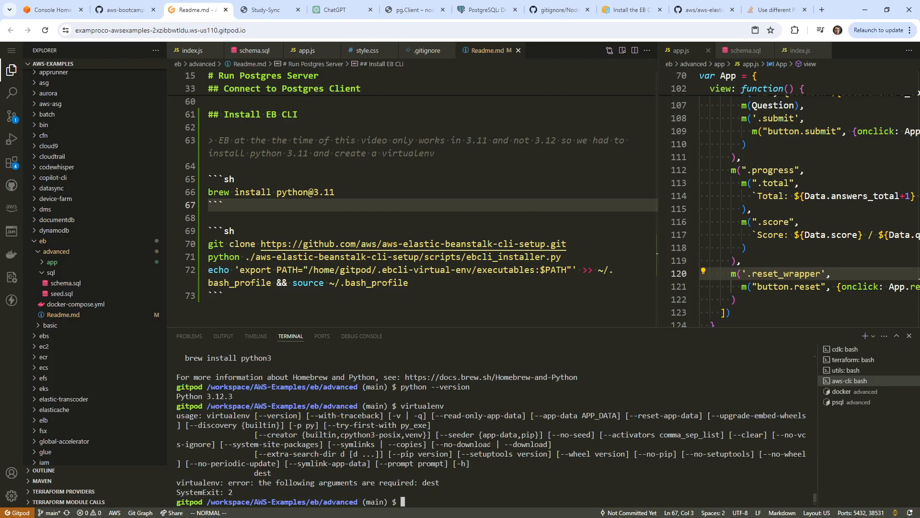
Copy the full virtualenv -p python3.11 command and open space after the README's brew block.
{"action": "left_click", "coordinate": [348, 10]}
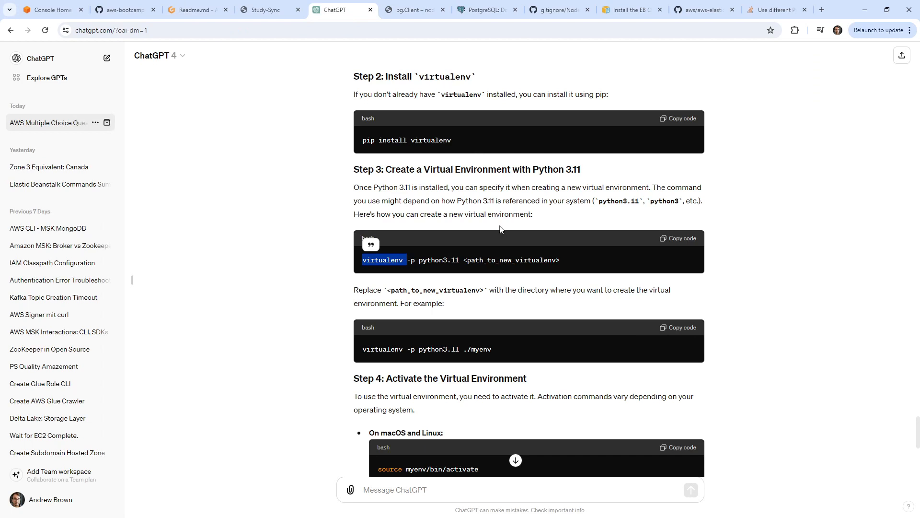
{"action": "left_click", "coordinate": [516, 260]}
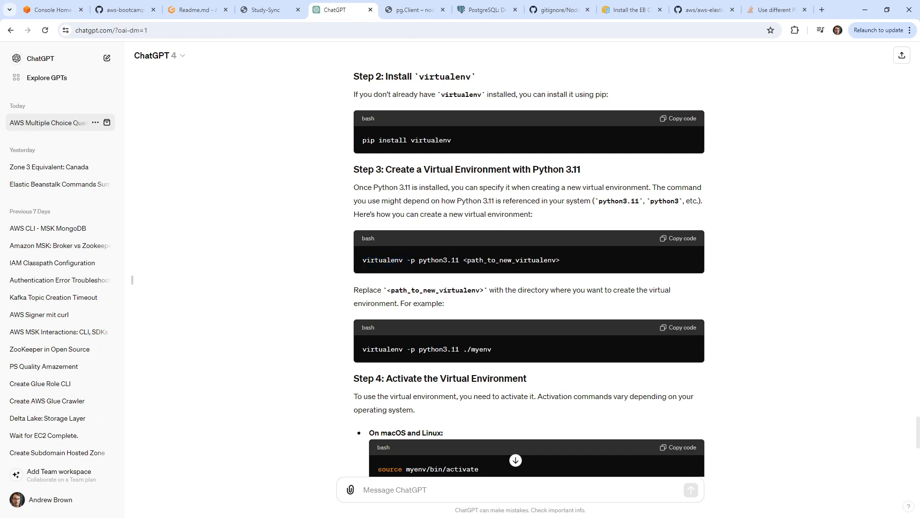
{"action": "left_click_drag", "start_coordinate": [359, 261], "coordinate": [589, 257]}
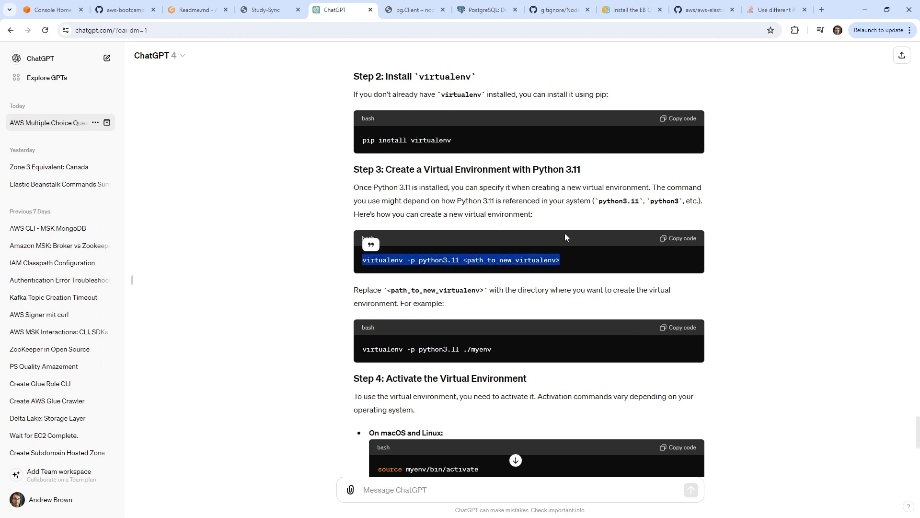
{"action": "left_click", "coordinate": [194, 10]}
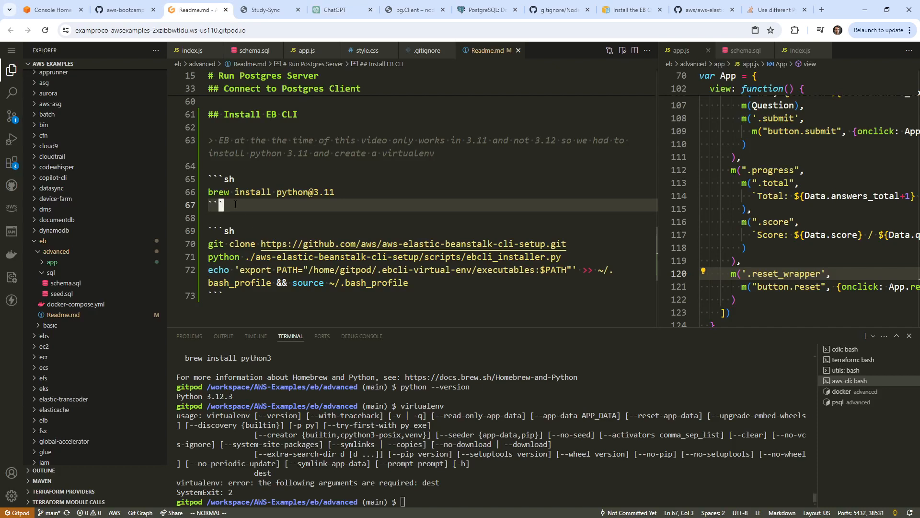
{"action": "key", "text": "o"}
{"action": "key", "text": "Return"}
{"action": "key", "text": "Return"}
Paste the virtualenv -p python3.11 command into the README under a ```sh fence.
{"action": "left_click", "coordinate": [232, 231]}
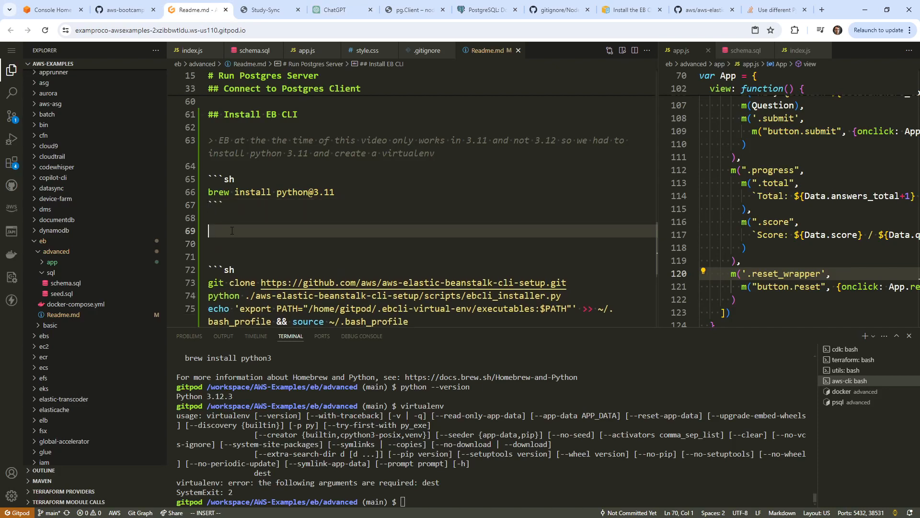
{"action": "right_click", "coordinate": [232, 231]}
{"action": "left_click", "coordinate": [253, 410]}
{"action": "key", "text": "Escape"}
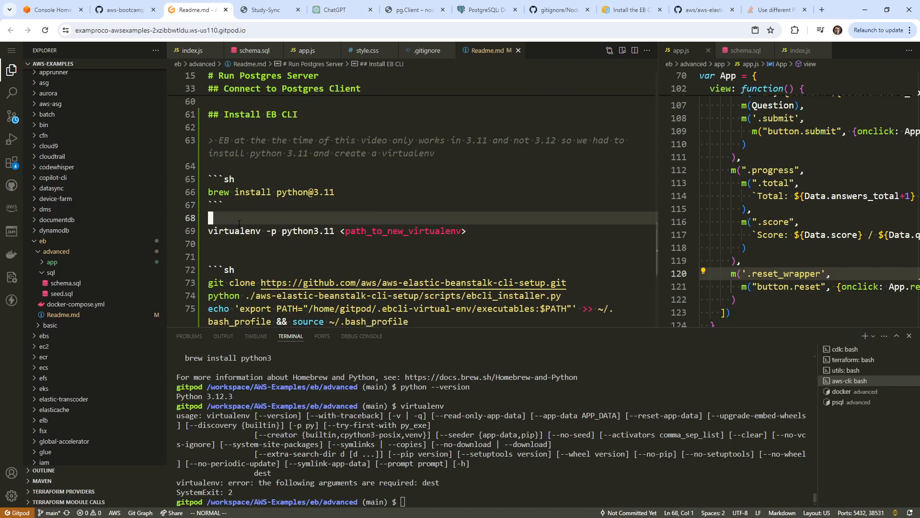
{"action": "type", "text": "O```sh"}
{"action": "key", "text": "Escape"}
{"action": "key", "text": "j"}
{"action": "key", "text": "o"}
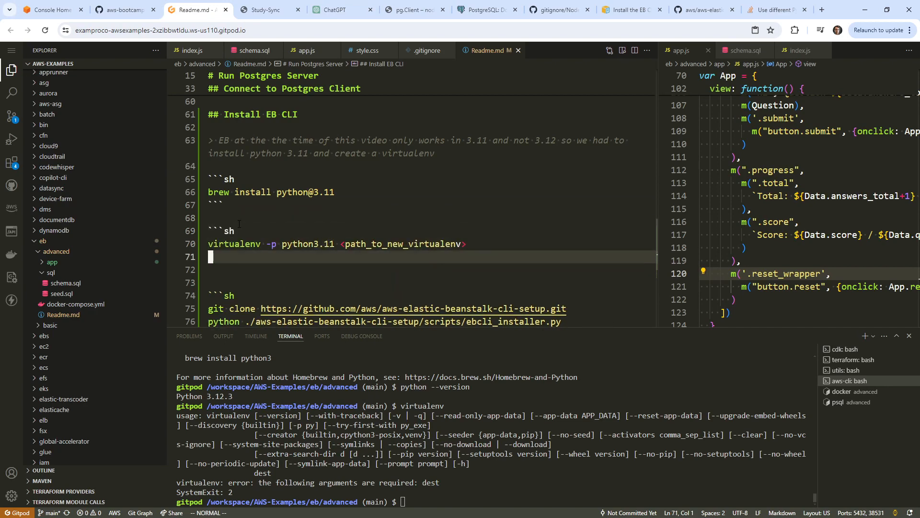
{"action": "key", "text": "Escape"}
Insert pip install virtualenv above the virtualenv line and close the code block.
{"action": "left_click", "coordinate": [336, 9]}
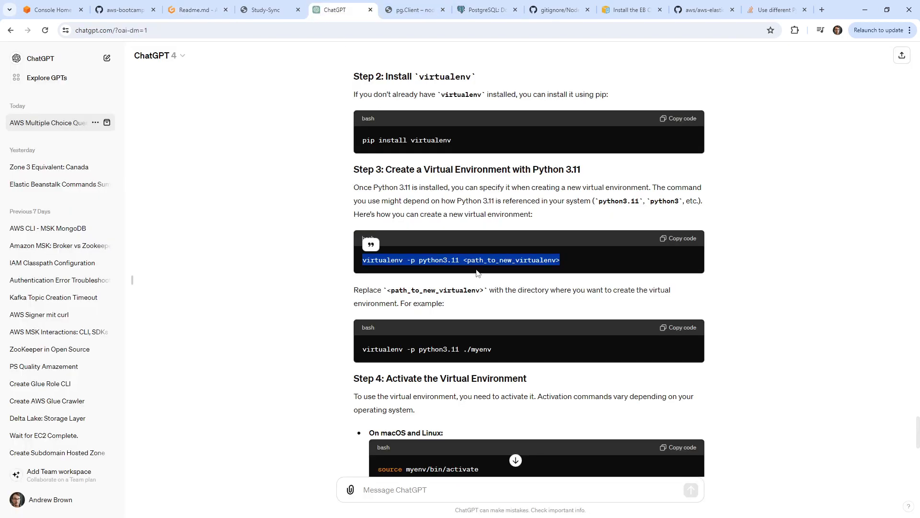
{"action": "left_click_drag", "start_coordinate": [453, 140], "coordinate": [320, 112]}
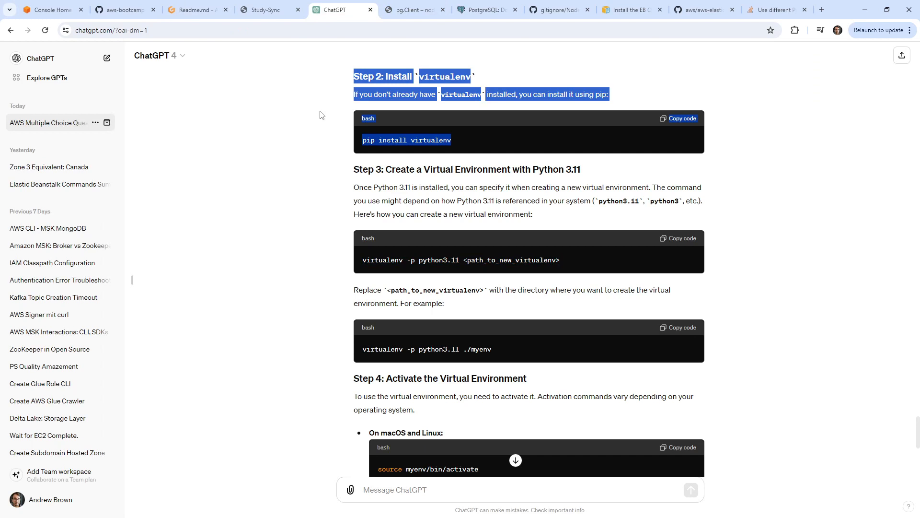
{"action": "left_click", "coordinate": [464, 143]}
{"action": "left_click_drag", "start_coordinate": [463, 143], "coordinate": [363, 143]}
{"action": "left_click", "coordinate": [194, 10]}
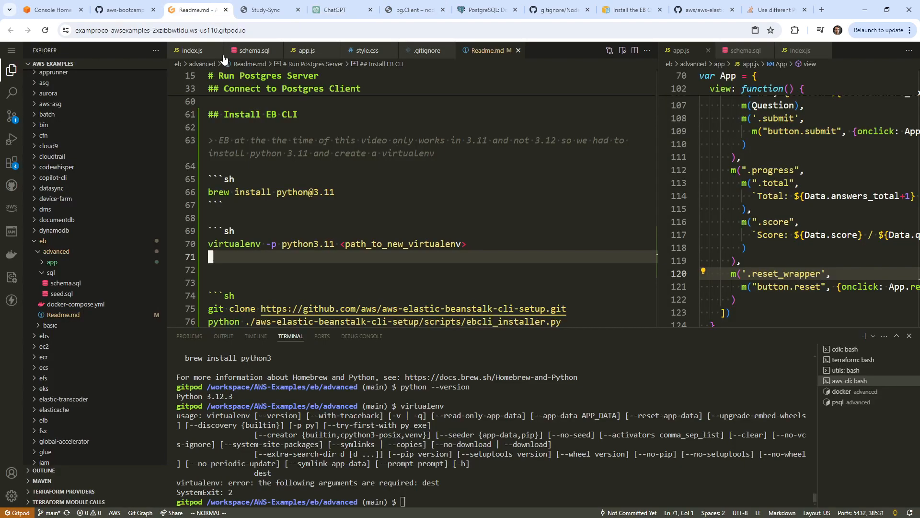
{"action": "key", "text": "j"}
{"action": "key", "text": "j"}
{"action": "key", "text": "j"}
{"action": "key", "text": "j"}
{"action": "key", "text": "j"}
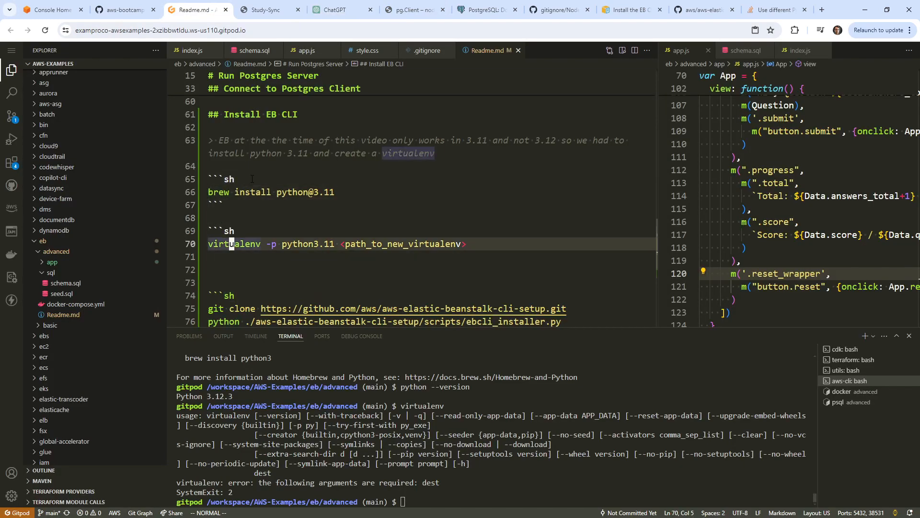
{"action": "key", "text": "shift+o"}
{"action": "key", "text": "ctrl+v"}
{"action": "key", "text": "Escape"}
{"action": "type", "text": "jo```"}
{"action": "key", "text": "Escape"}
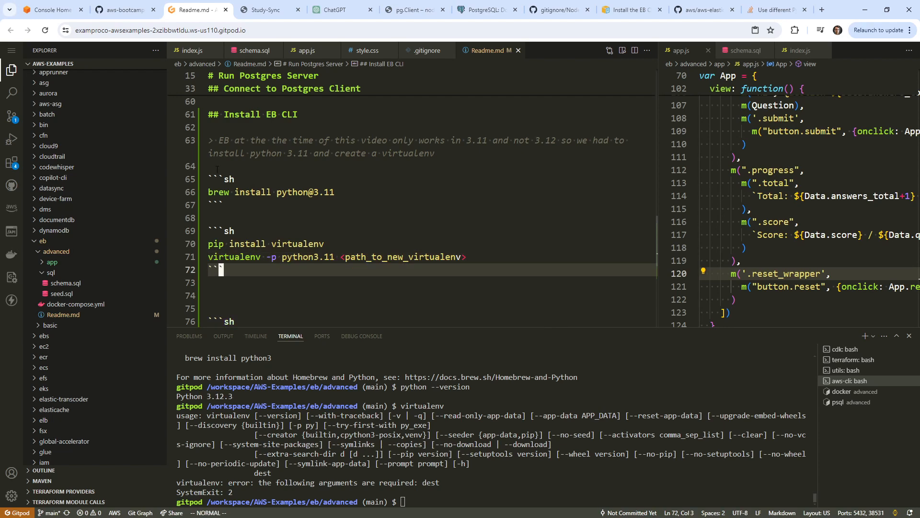
Replace the virtualenv command's path placeholder with ./myenv.
{"action": "left_click", "coordinate": [369, 10]}
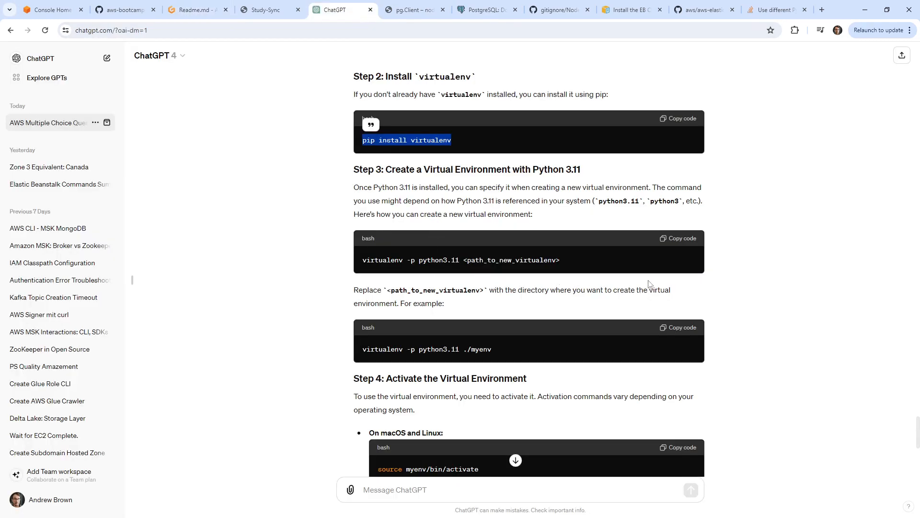
{"action": "scroll", "coordinate": [324, 303], "scroll_direction": "down", "scroll_amount": 2}
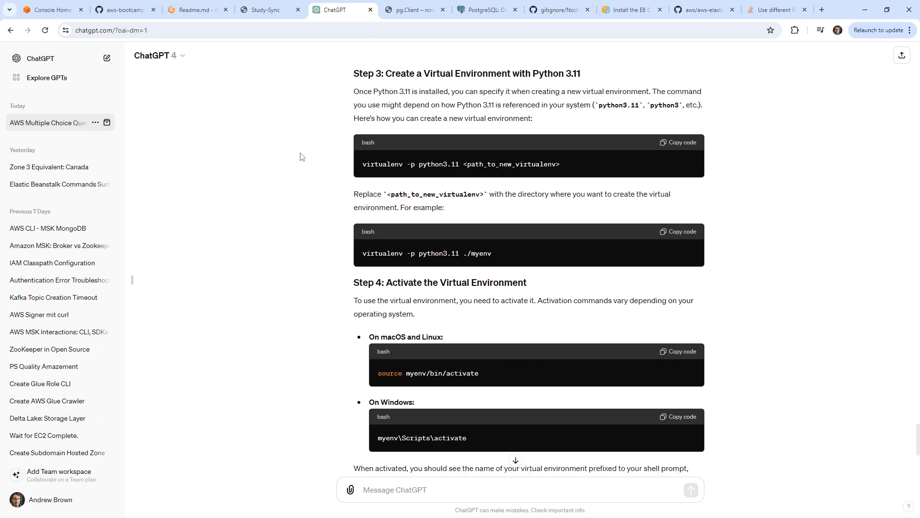
{"action": "left_click", "coordinate": [194, 10]}
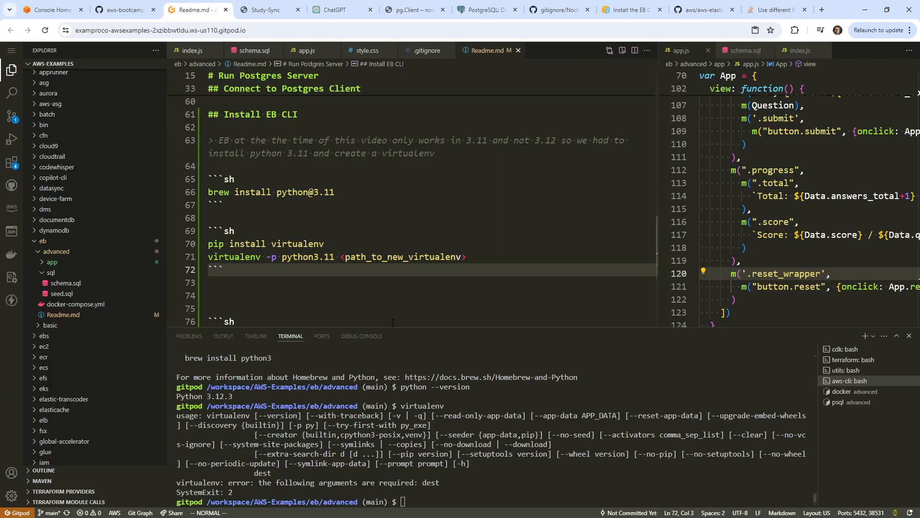
{"action": "left_click", "coordinate": [515, 463]}
{"action": "left_click", "coordinate": [335, 252]}
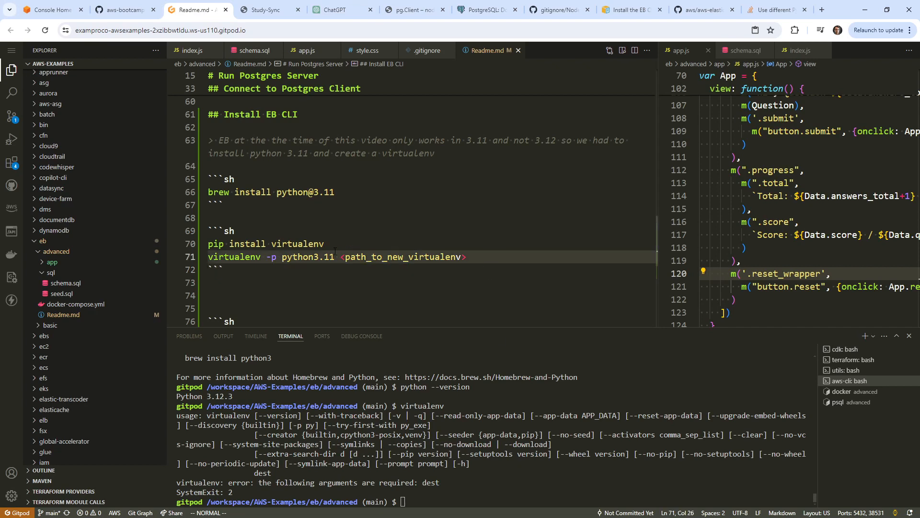
{"action": "key", "text": "shift+c"}
{"action": "type", "text": "./"}
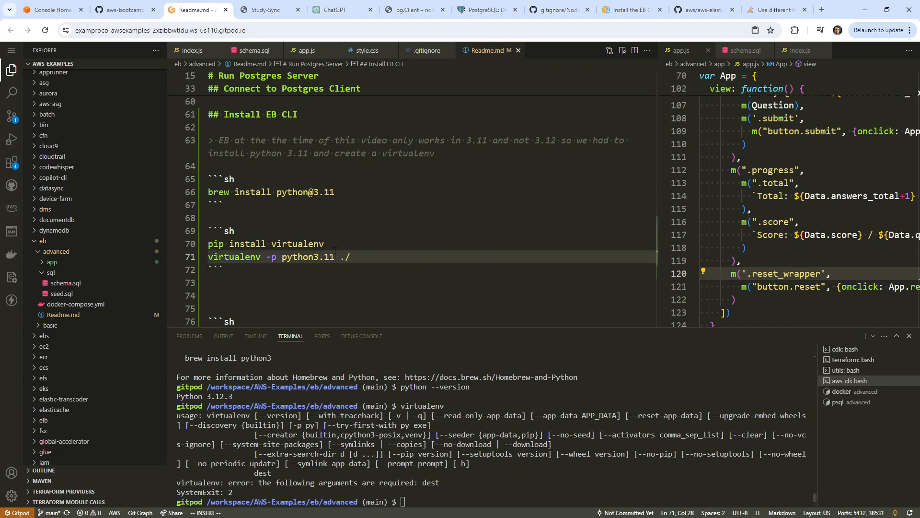
{"action": "type", "text": "myenv"}
{"action": "key", "text": "Escape"}
Run virtualenv -p python3.11 ./myenv in the terminal to create the myenv environment.
{"action": "left_click_drag", "start_coordinate": [379, 260], "coordinate": [204, 265]}
{"action": "key", "text": "ctrl+c"}
{"action": "left_click", "coordinate": [489, 435]}
{"action": "key", "text": "ctrl+v"}
{"action": "key", "text": "Return"}
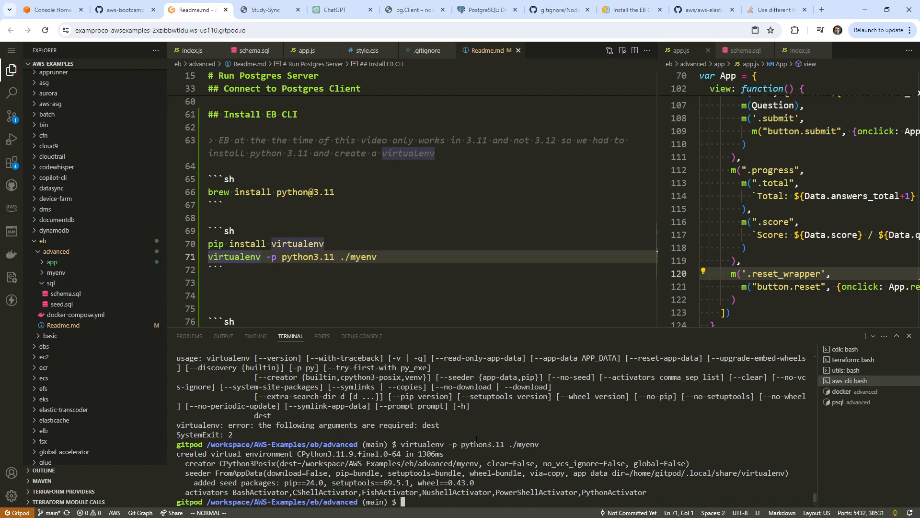
Inspect the new myenv folder's bin and lib/python3.11/site-packages contents in the Explorer.
{"action": "left_click", "coordinate": [100, 272]}
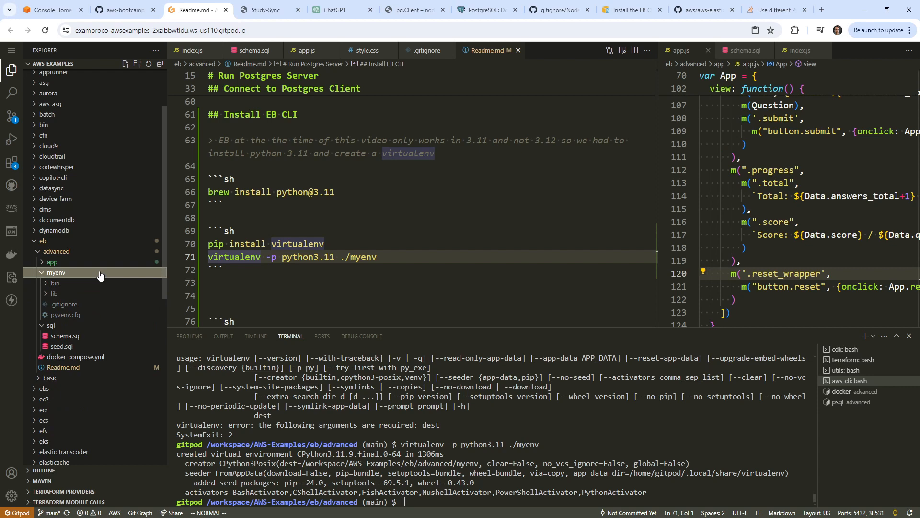
{"action": "left_click", "coordinate": [80, 285]}
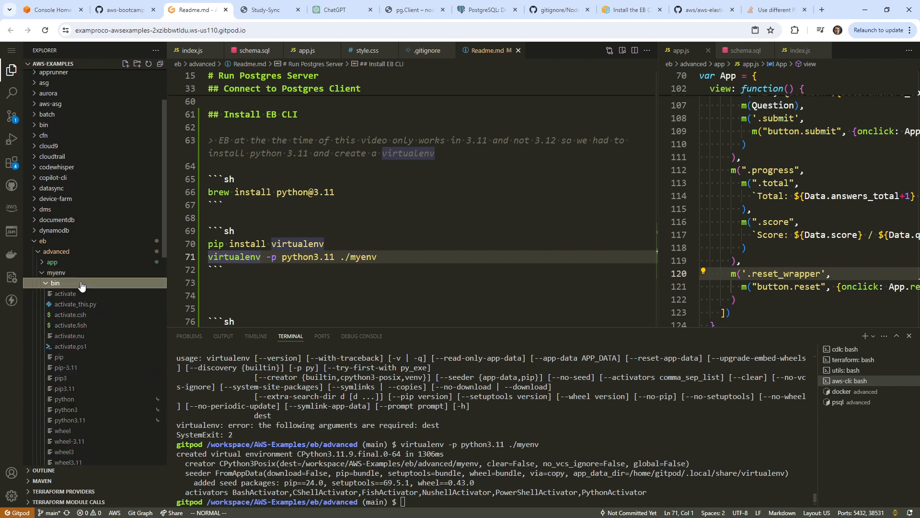
{"action": "left_click", "coordinate": [81, 285]}
{"action": "left_click", "coordinate": [82, 293]}
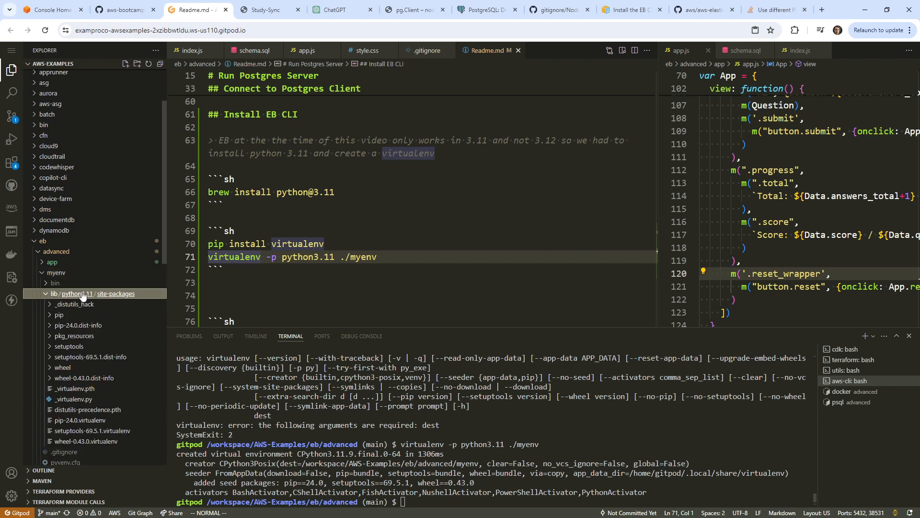
{"action": "left_click", "coordinate": [46, 293]}
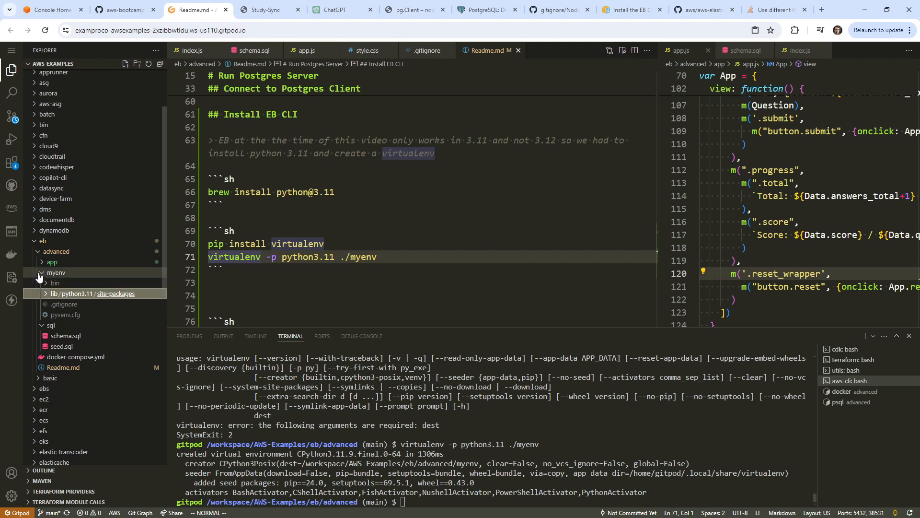
{"action": "left_click", "coordinate": [41, 273]}
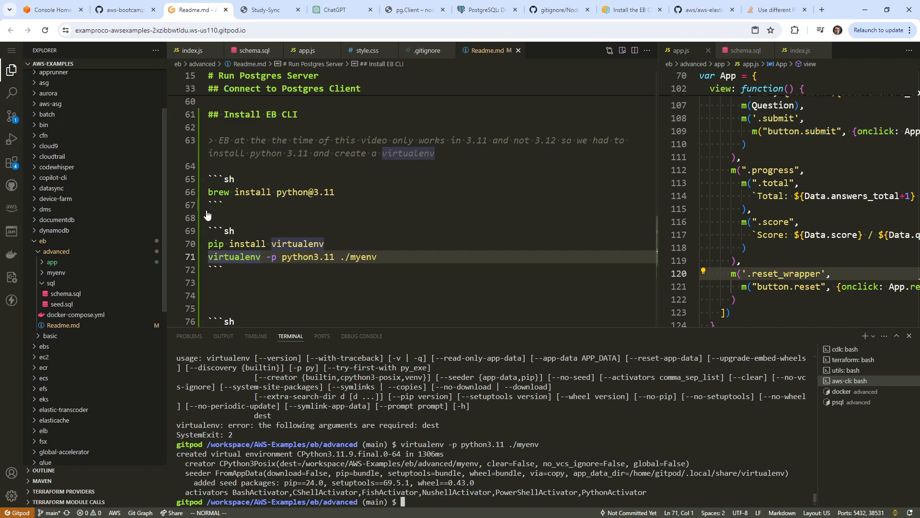
{"action": "left_click", "coordinate": [220, 205]}
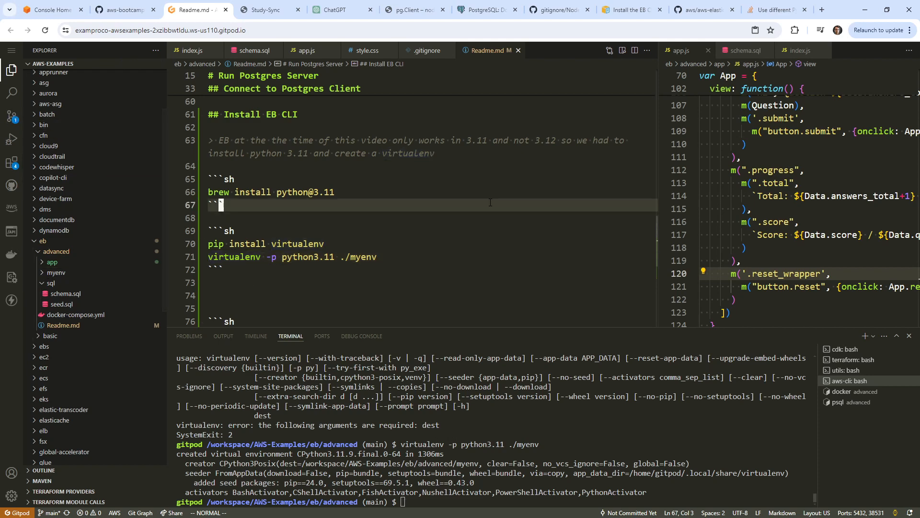
Create a .gitignore in eb/advanced containing myenv/* and return to Readme.md.
{"action": "right_click", "coordinate": [75, 257]}
{"action": "left_click", "coordinate": [101, 261]}
{"action": "type", "text": ".gitig"}
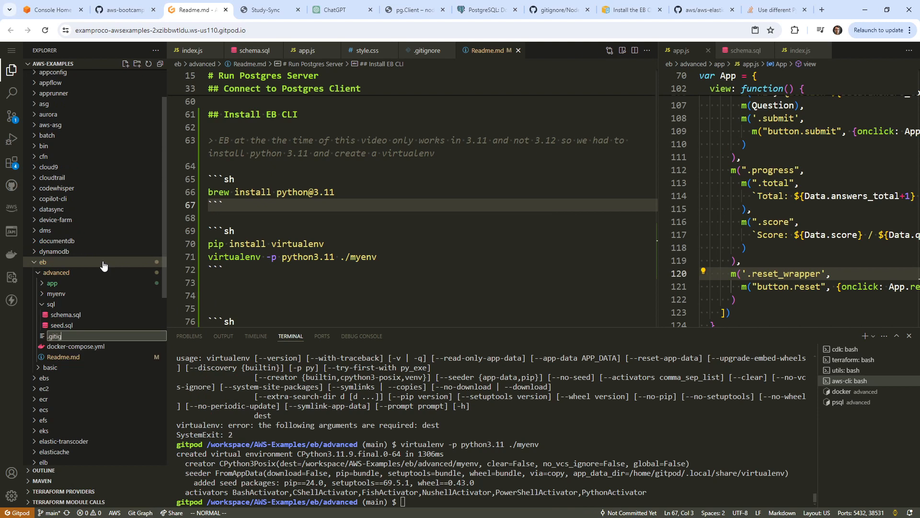
{"action": "type", "text": "nore"}
{"action": "key", "text": "Return"}
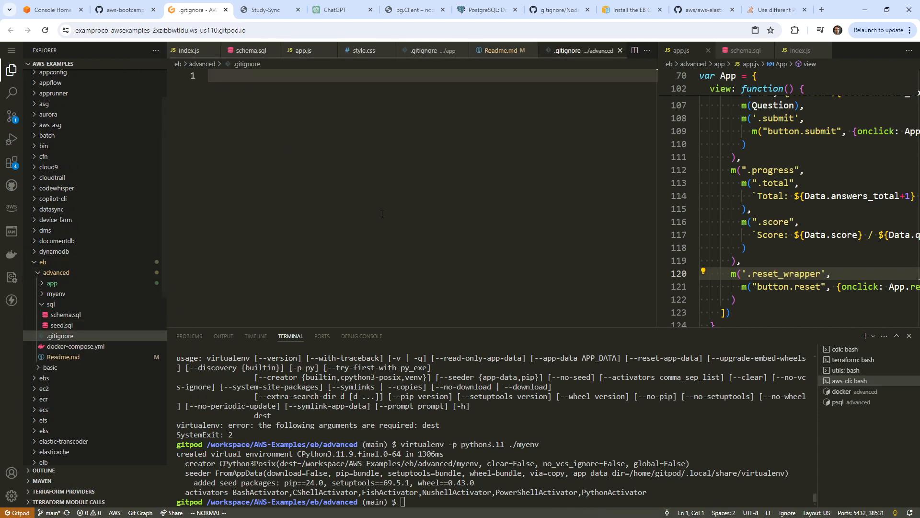
{"action": "type", "text": "imyenv"}
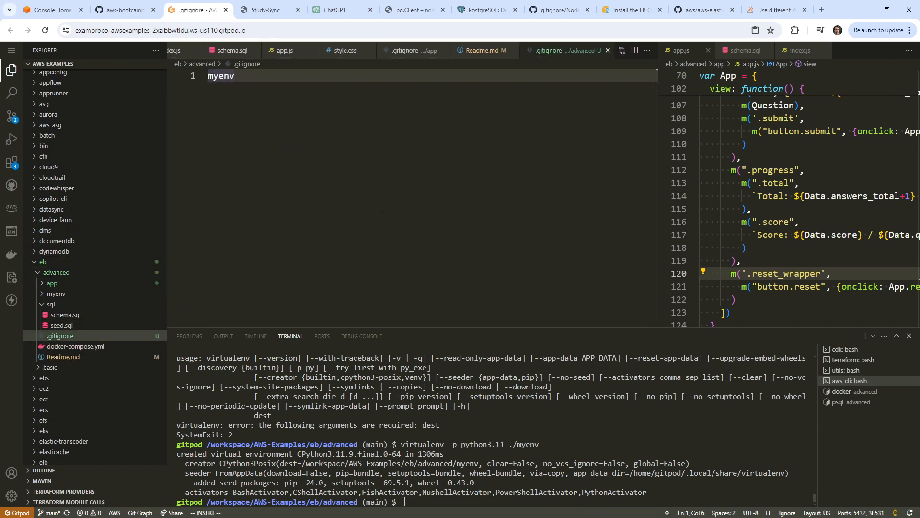
{"action": "type", "text": "/*"}
{"action": "key", "text": "Escape"}
{"action": "left_click", "coordinate": [475, 54]}
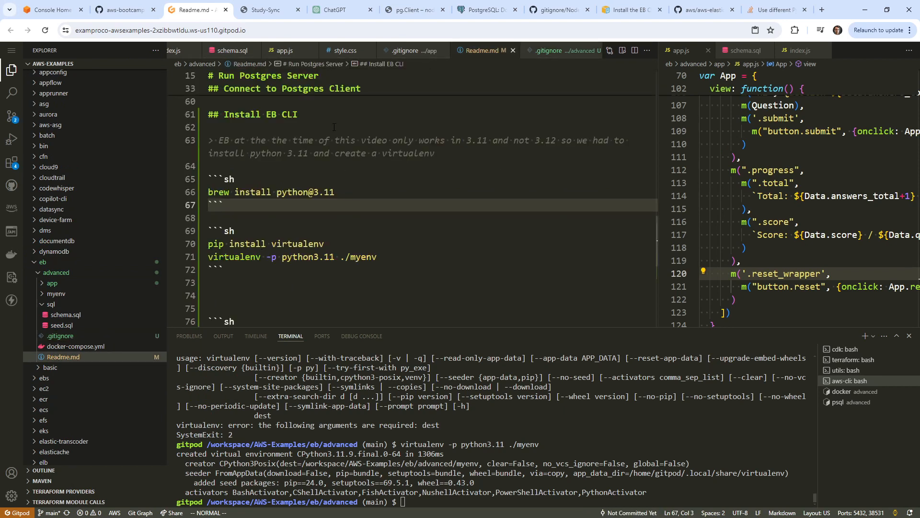
Copy source myenv/bin/activate from ChatGPT and run it in the Gitpod terminal.
{"action": "left_click", "coordinate": [341, 10]}
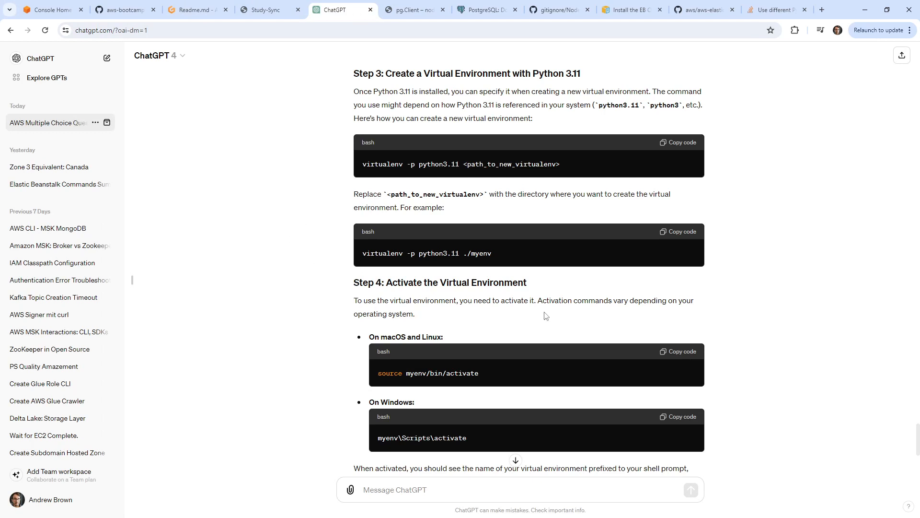
{"action": "scroll", "coordinate": [282, 252], "scroll_direction": "down", "scroll_amount": 2}
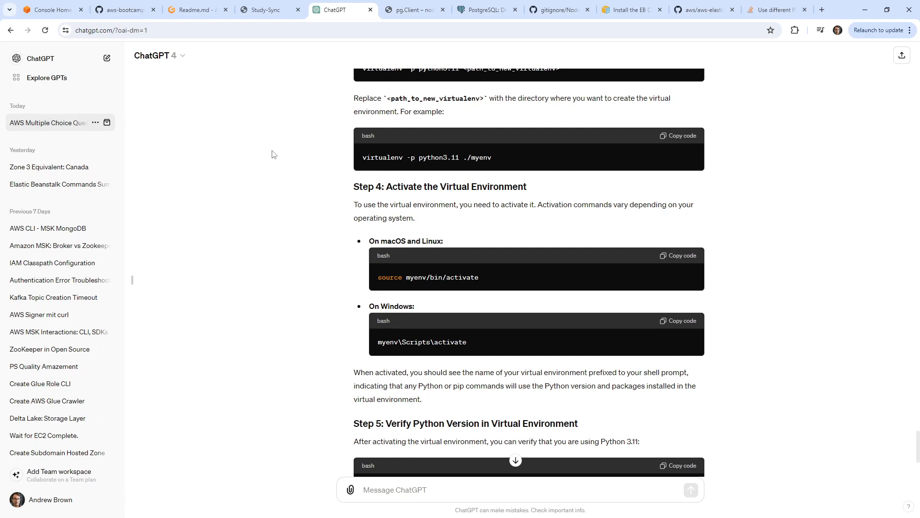
{"action": "left_click_drag", "start_coordinate": [482, 277], "coordinate": [377, 277]}
{"action": "key", "text": "ctrl+c"}
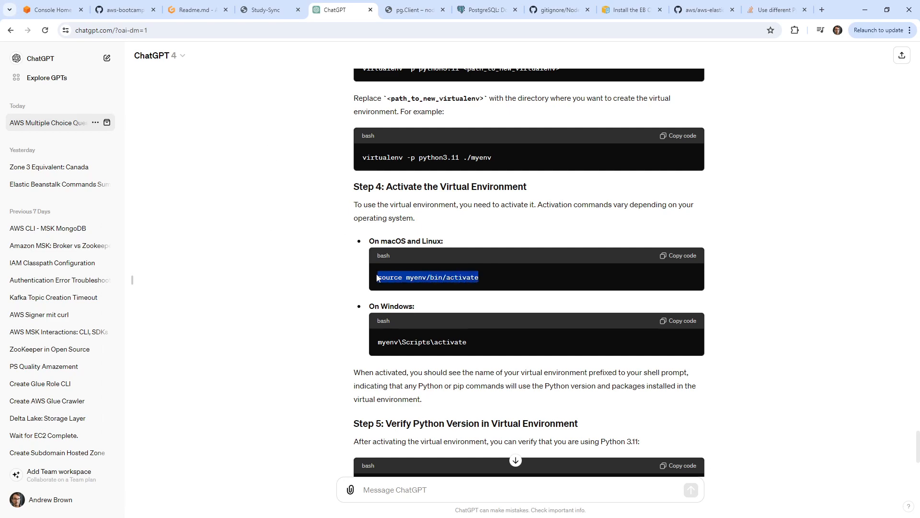
{"action": "left_click", "coordinate": [194, 8]}
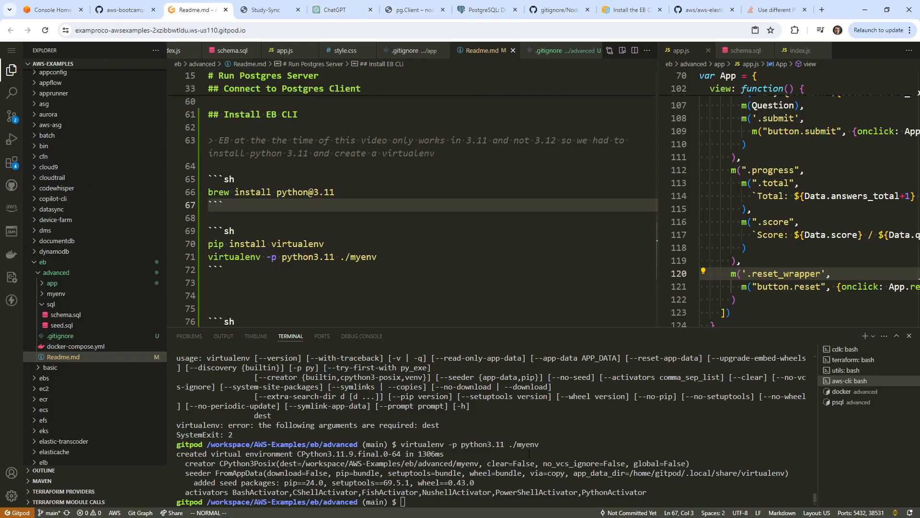
{"action": "key", "text": "ctrl+v"}
{"action": "key", "text": "Return"}
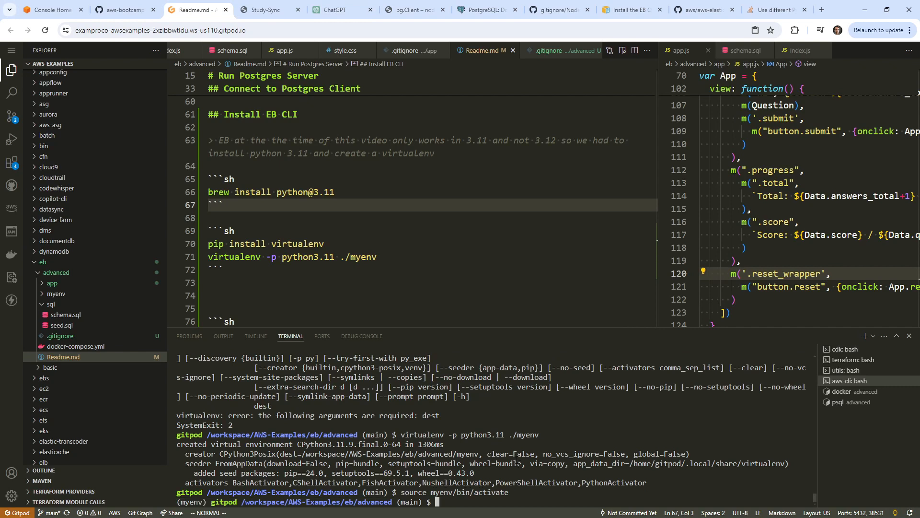
Confirm python --version reports 3.11.9 inside the activated myenv.
{"action": "type", "text": "python --version"}
{"action": "key", "text": "Return"}
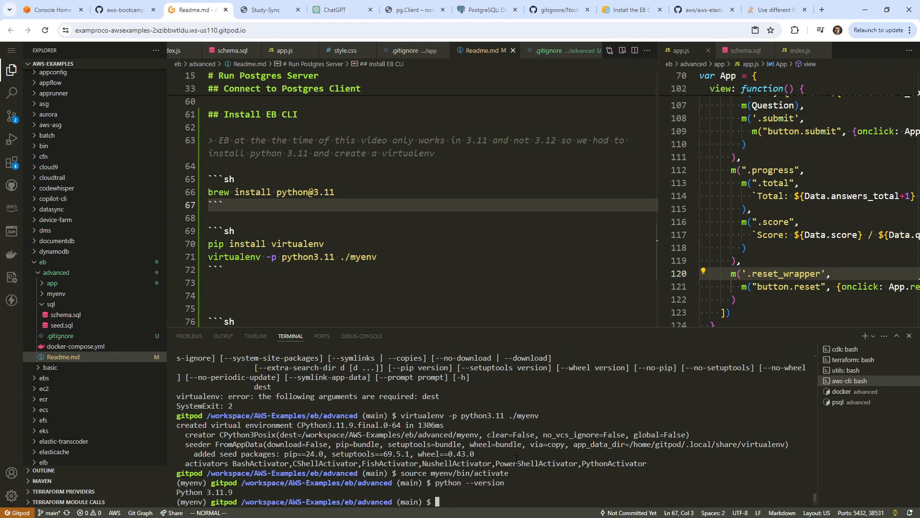
{"action": "left_click", "coordinate": [307, 205]}
{"action": "scroll", "coordinate": [306, 206], "scroll_direction": "down", "scroll_amount": 3}
{"action": "left_click", "coordinate": [297, 223]}
{"action": "left_click", "coordinate": [293, 198]}
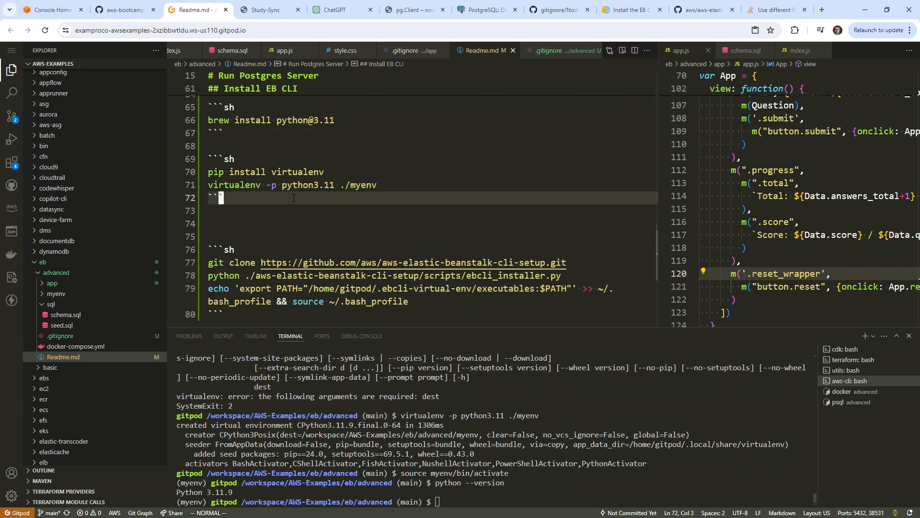
{"action": "key", "text": "Down"}
Add source myenv/bin/activate and python --version lines to the README's virtualenv block.
{"action": "key", "text": "k"}
{"action": "key", "text": "shift+o"}
{"action": "key", "text": "ctrl+v"}
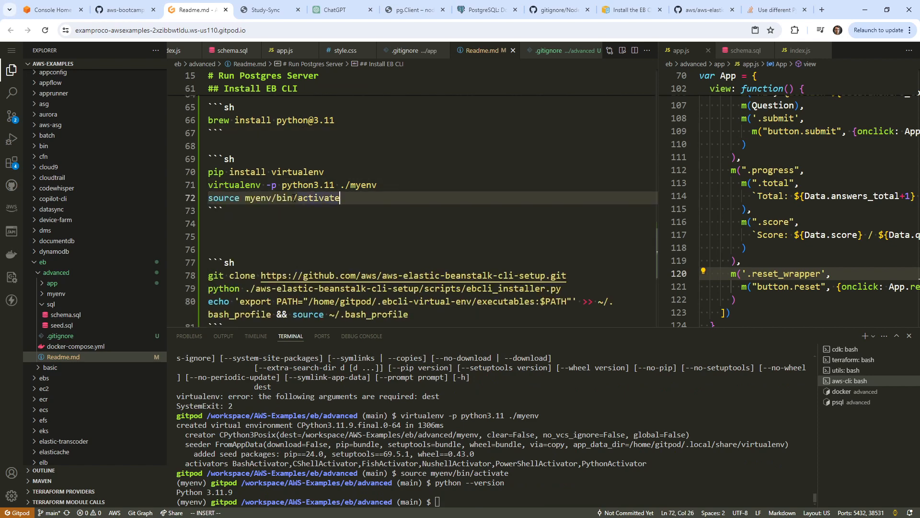
{"action": "key", "text": "Return"}
{"action": "type", "text": "python-ve"}
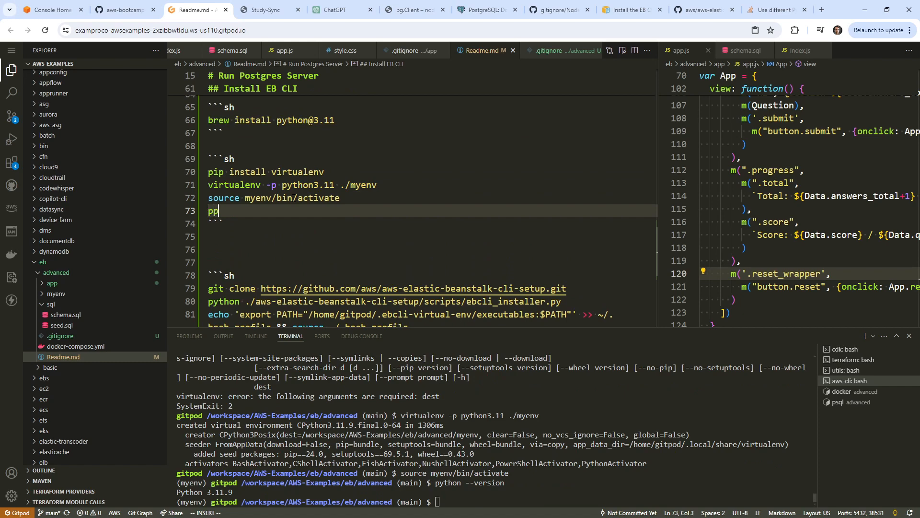
{"action": "key", "text": "BackSpace"}
{"action": "key", "text": "BackSpace"}
{"action": "type", "text": "-version"}
{"action": "key", "text": "Escape"}
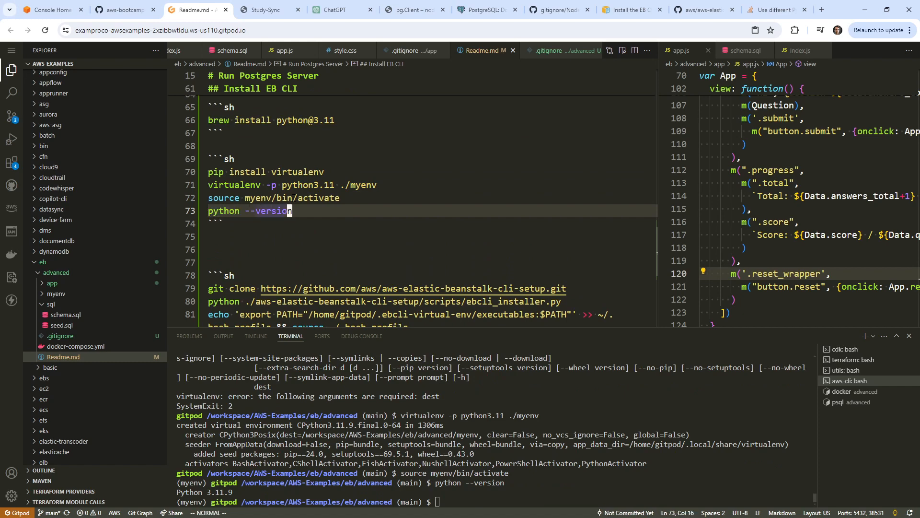
Run eb in the terminal, which fails with No module named 'imp'.
{"action": "type", "text": "b"}
{"action": "key", "text": "Return"}
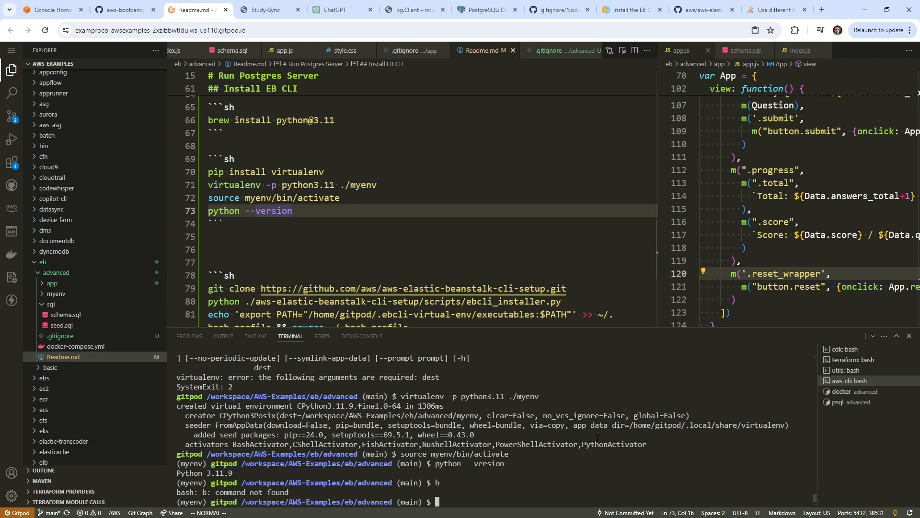
{"action": "type", "text": "eb"}
{"action": "key", "text": "Return"}
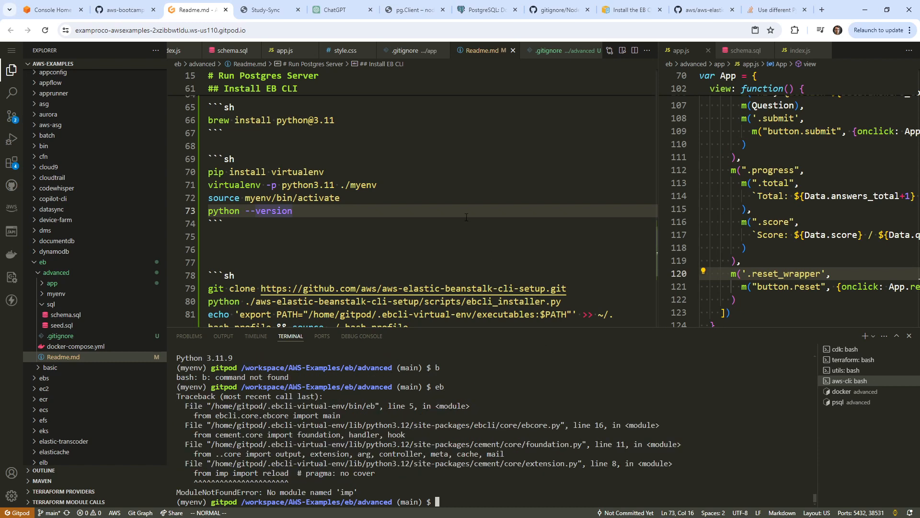
{"action": "scroll", "coordinate": [466, 217], "scroll_direction": "down", "scroll_amount": 1}
{"action": "scroll", "coordinate": [503, 247], "scroll_direction": "down", "scroll_amount": 3}
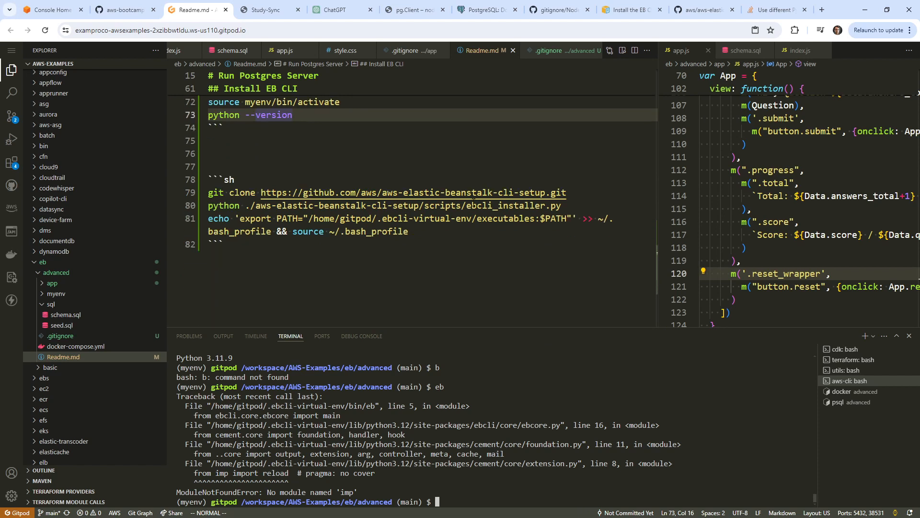
Clone the aws-elastic-beanstalk-cli-setup repository in the terminal using the README's git clone line.
{"action": "left_click_drag", "start_coordinate": [566, 192], "coordinate": [208, 192]}
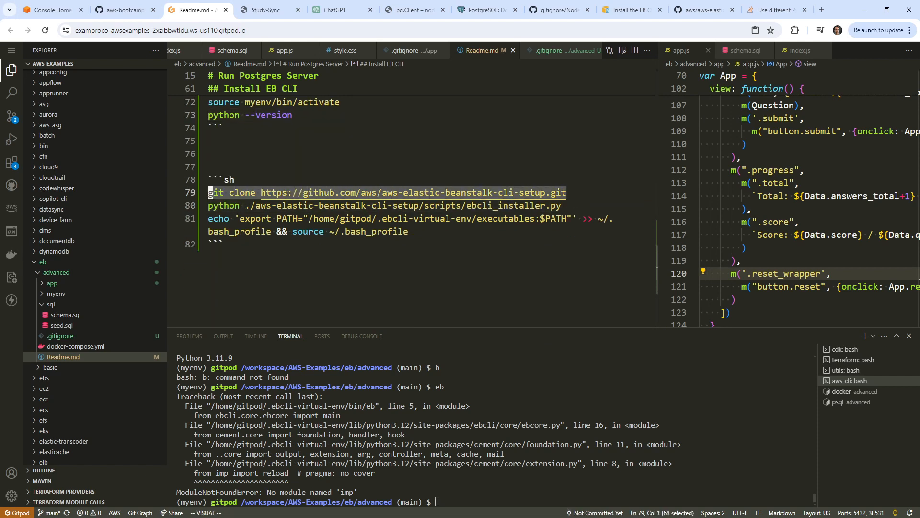
{"action": "key", "text": "ctrl+c"}
{"action": "left_click", "coordinate": [407, 396]}
{"action": "key", "text": "ctrl+v"}
{"action": "key", "text": "Return"}
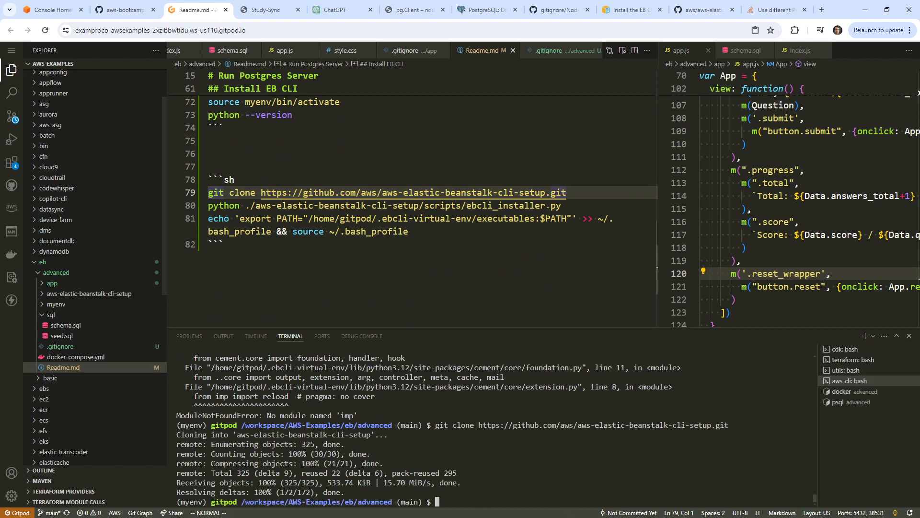
Run python ebcli_installer.py from the README and copy its virtual-environment refusal error.
{"action": "triple_click", "coordinate": [479, 206]}
{"action": "key", "text": "ctrl+c"}
{"action": "left_click", "coordinate": [591, 480]}
{"action": "key", "text": "ctrl+v"}
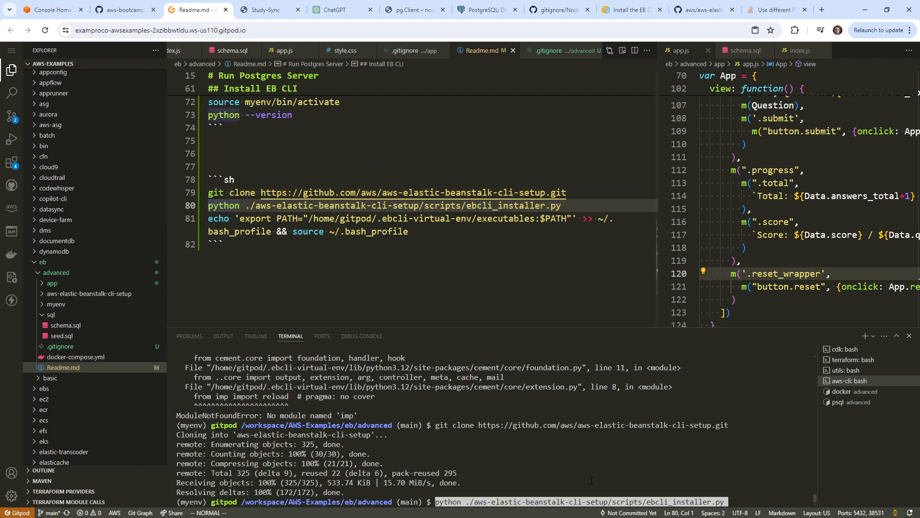
{"action": "key", "text": "Return"}
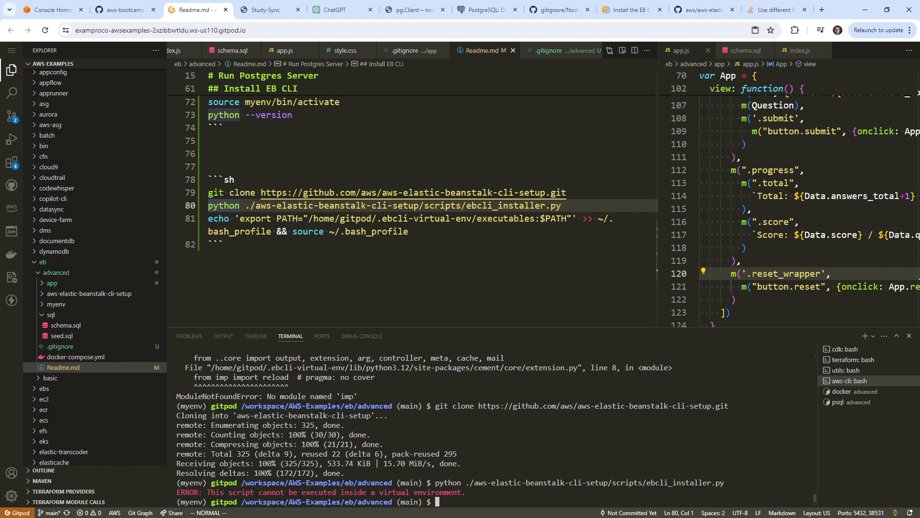
{"action": "left_click_drag", "start_coordinate": [470, 492], "coordinate": [203, 491]}
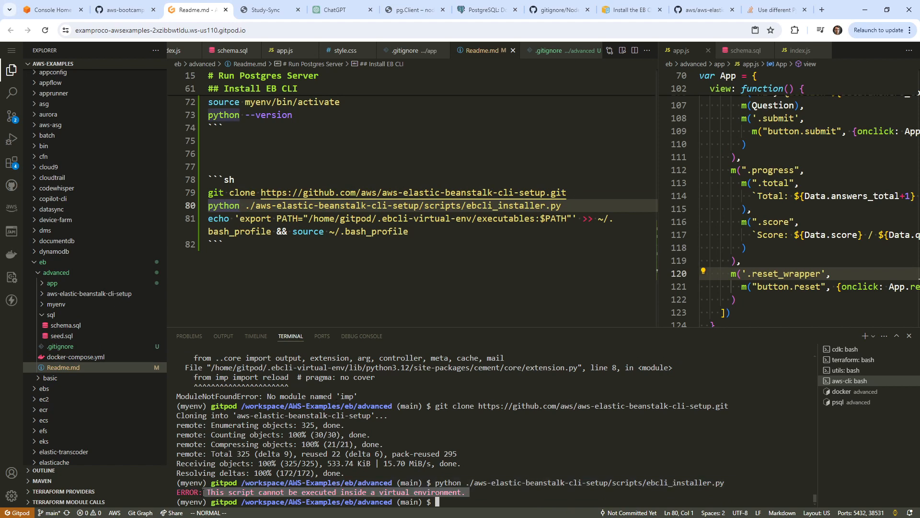
{"action": "key", "text": "ctrl+c"}
Google the copied installer error plus 'eb' and open AWS Docs' 'Install the EB CLI in a virtual environment'.
{"action": "left_click", "coordinate": [822, 10]}
{"action": "key", "text": "ctrl+v"}
{"action": "type", "text": "eb"}
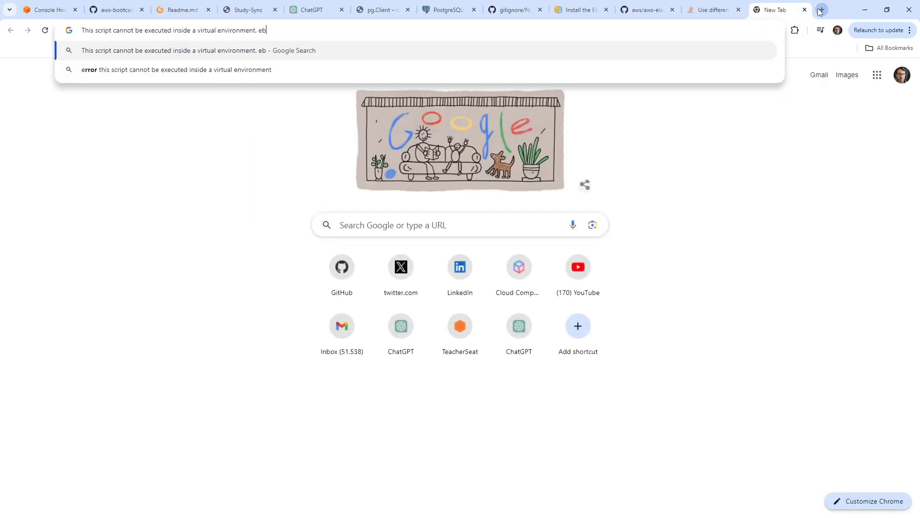
{"action": "key", "text": "Return"}
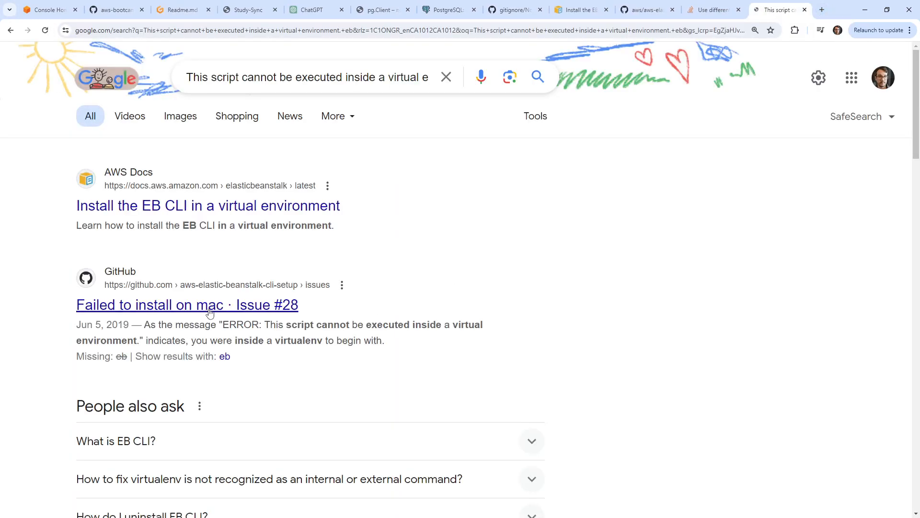
{"action": "left_click", "coordinate": [234, 207]}
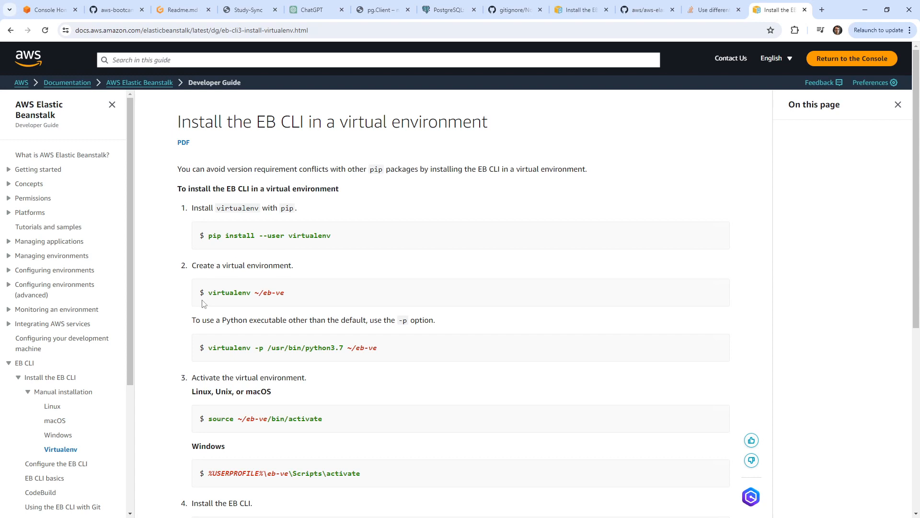
Read the guide's note on the -p option and move its tab beside the Readme.md tab.
{"action": "left_click_drag", "start_coordinate": [201, 319], "coordinate": [435, 320]}
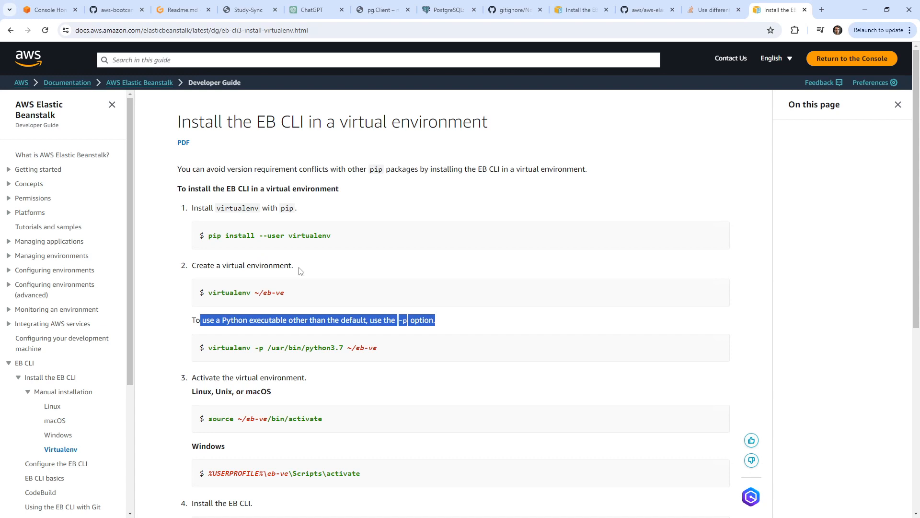
{"action": "scroll", "coordinate": [301, 271], "scroll_direction": "down", "scroll_amount": 3}
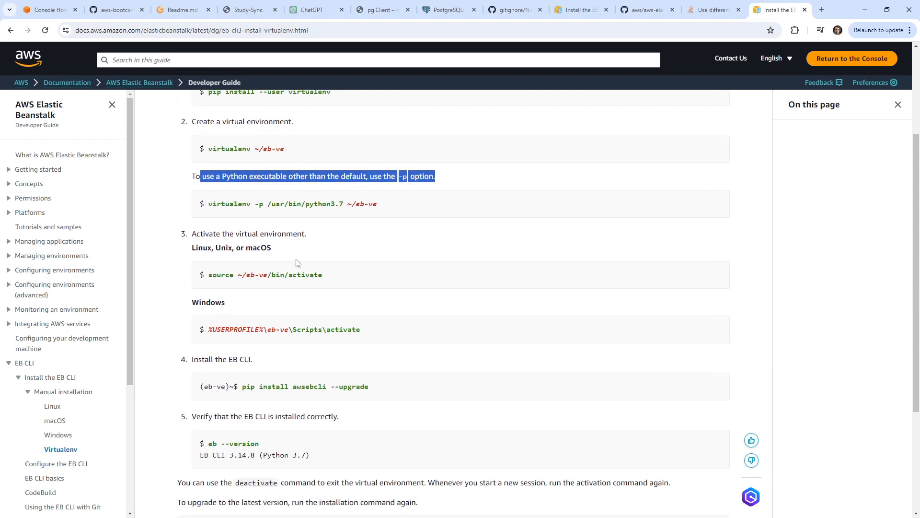
{"action": "scroll", "coordinate": [298, 262], "scroll_direction": "down", "scroll_amount": 5}
{"action": "scroll", "coordinate": [297, 264], "scroll_direction": "up", "scroll_amount": 8}
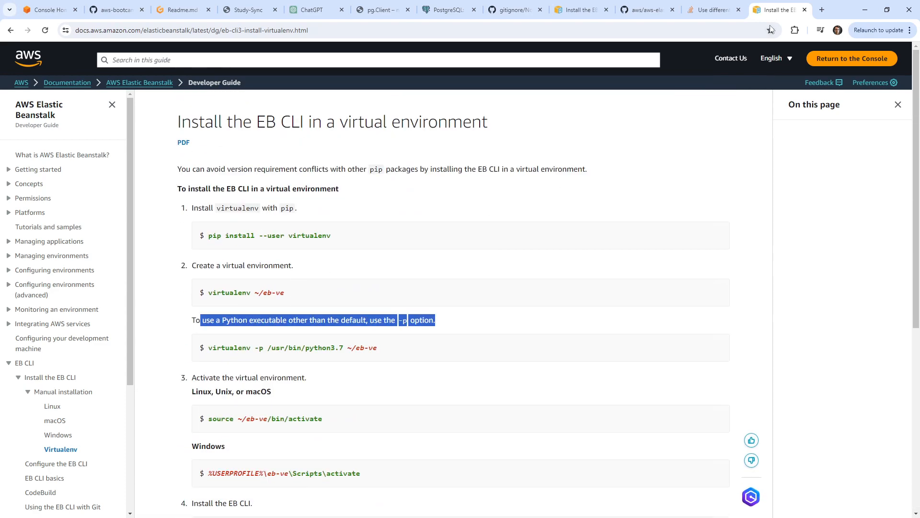
{"action": "left_click_drag", "start_coordinate": [770, 15], "coordinate": [251, 10]}
{"action": "left_click", "coordinate": [252, 15]}
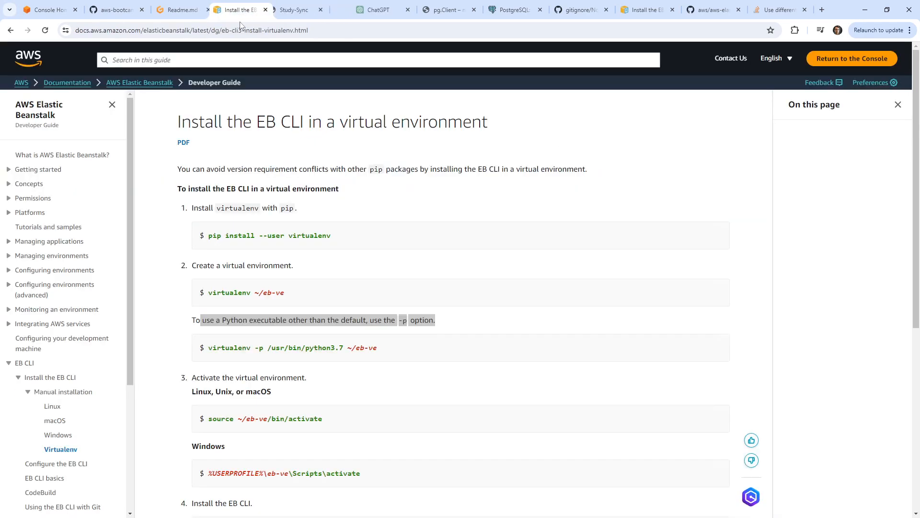
{"action": "left_click", "coordinate": [182, 10]}
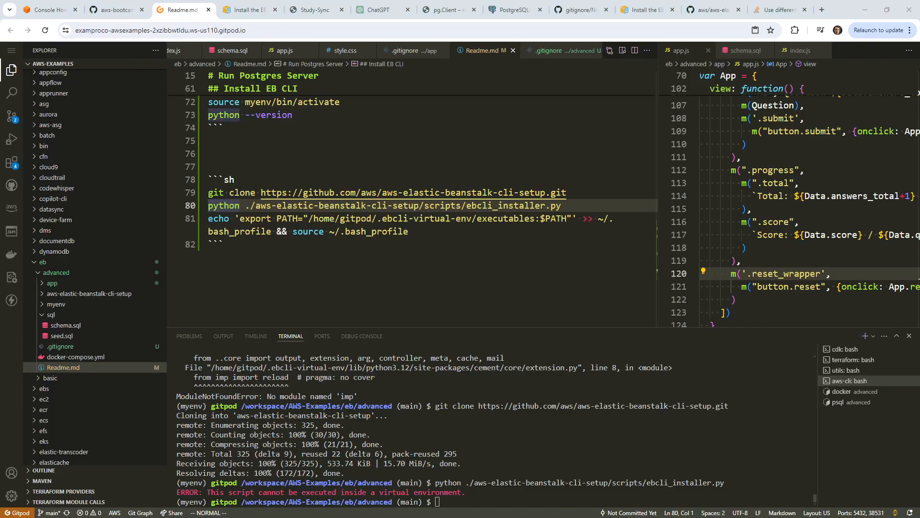
{"action": "left_click", "coordinate": [248, 14]}
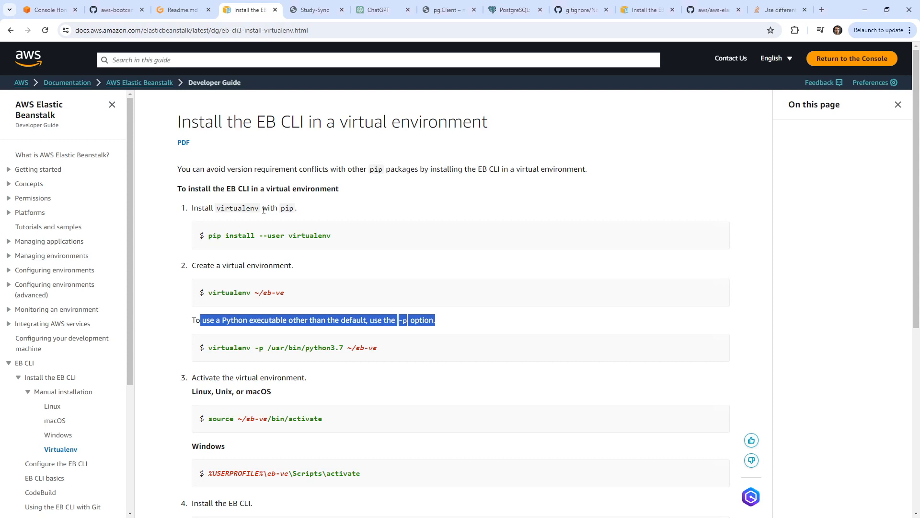
{"action": "key", "text": "ctrl+shift+Tab"}
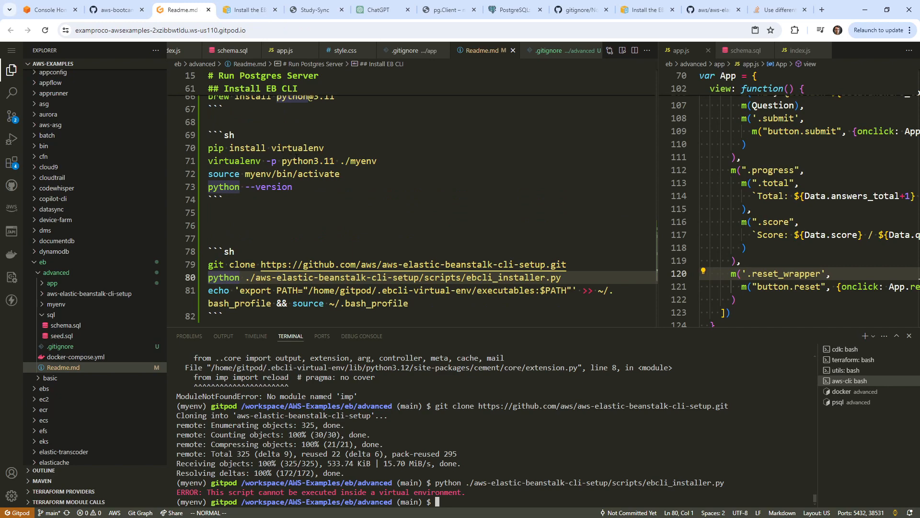
Compare the README's python3.11 virtualenv command with the guide's steps and copy 'pip install awsebcli --upgrade'.
{"action": "left_click_drag", "start_coordinate": [297, 161], "coordinate": [319, 161]}
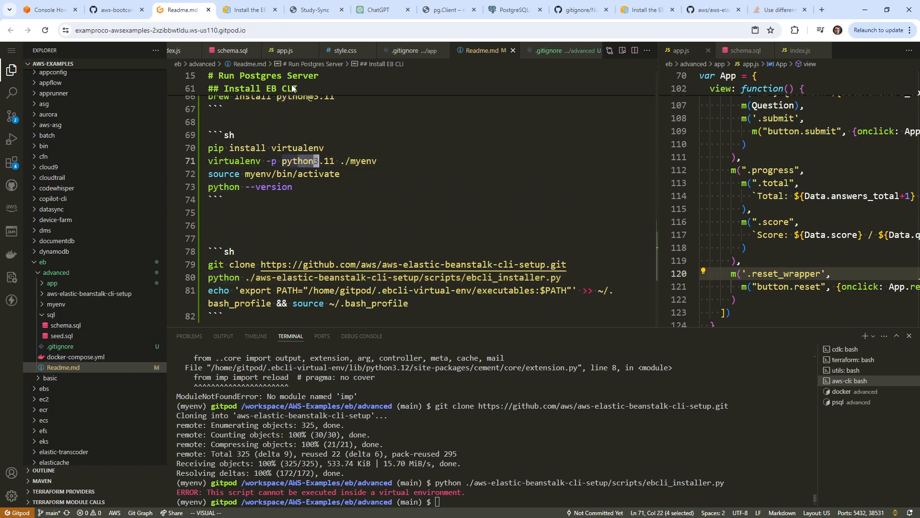
{"action": "left_click", "coordinate": [248, 15]}
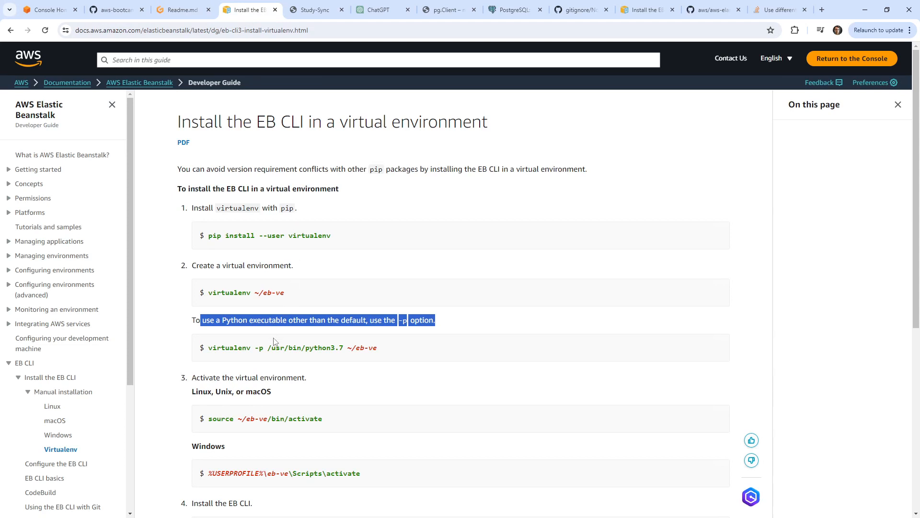
{"action": "left_click_drag", "start_coordinate": [270, 346], "coordinate": [392, 365]}
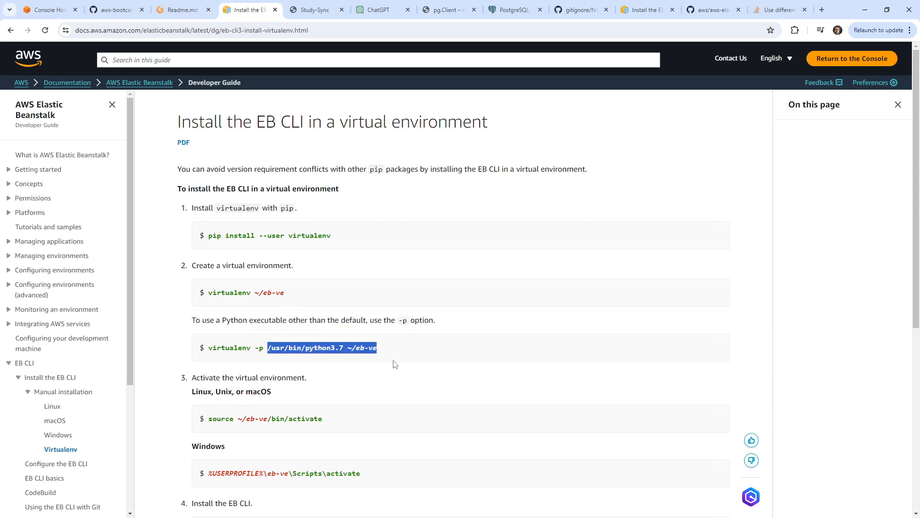
{"action": "scroll", "coordinate": [295, 230], "scroll_direction": "down", "scroll_amount": 2}
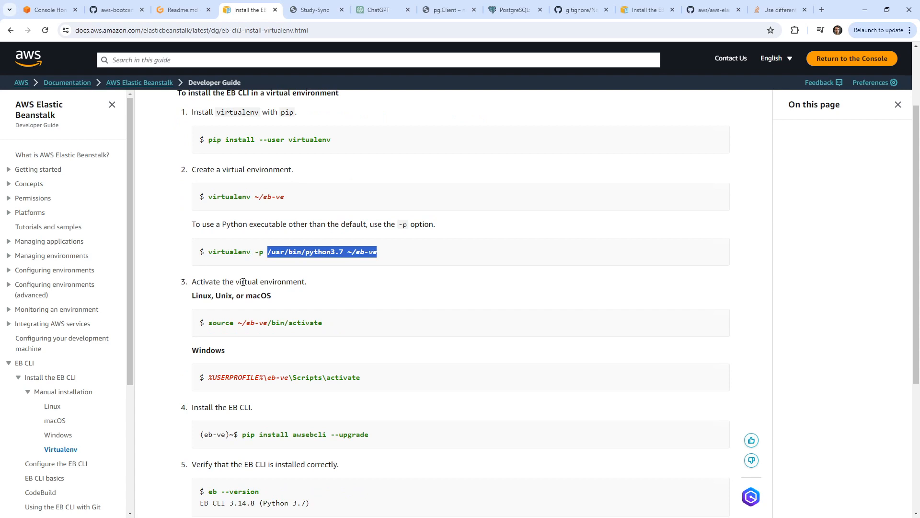
{"action": "left_click_drag", "start_coordinate": [324, 323], "coordinate": [195, 323]}
{"action": "scroll", "coordinate": [177, 315], "scroll_direction": "down", "scroll_amount": 2}
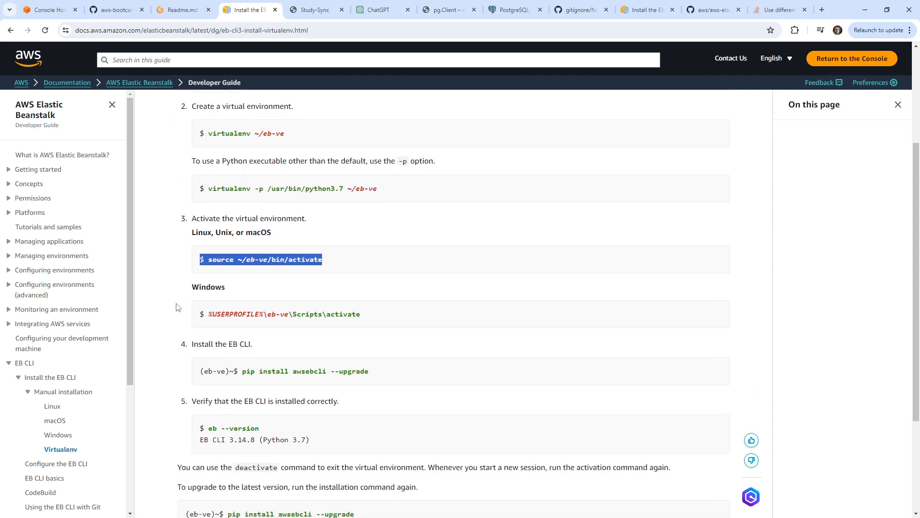
{"action": "left_click_drag", "start_coordinate": [369, 338], "coordinate": [242, 332]}
{"action": "key", "text": "ctrl+c"}
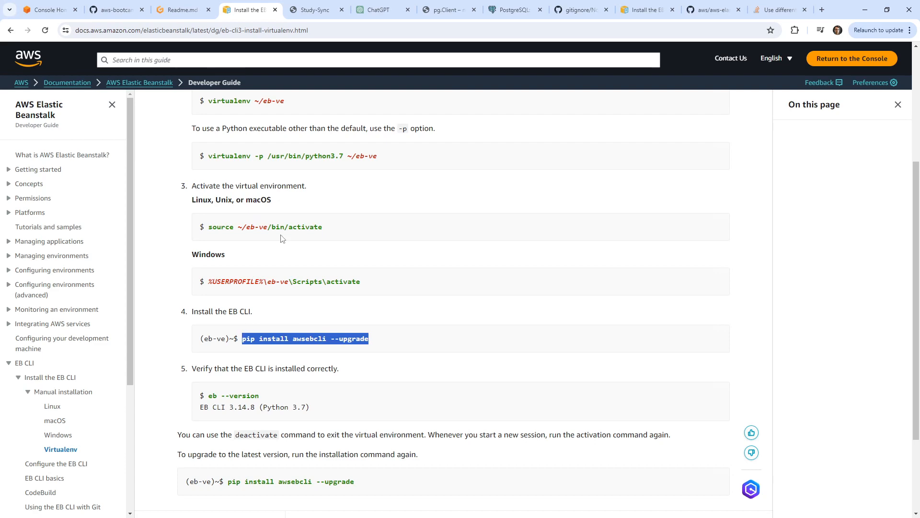
{"action": "left_click", "coordinate": [185, 11]}
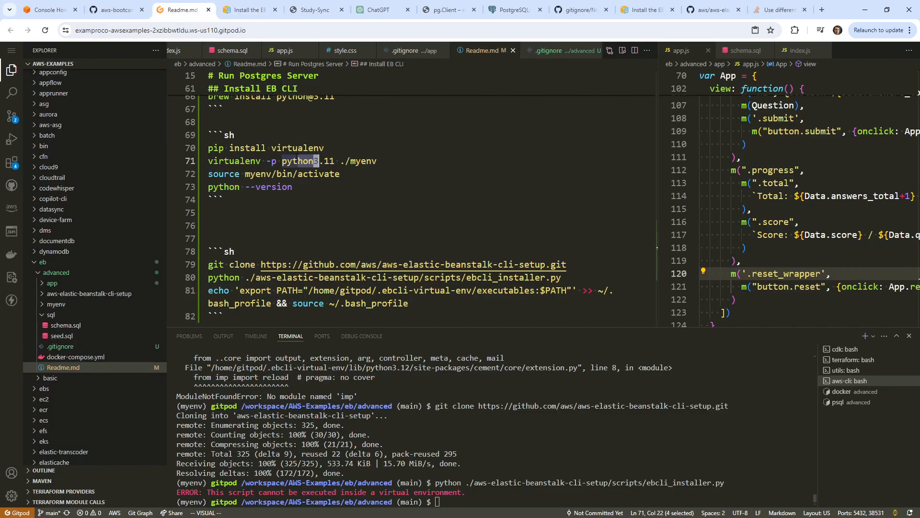
Install awsebcli with pip in the terminal and add 'pip install awsebcli --upgrade' as README line 74.
{"action": "left_click", "coordinate": [527, 460]}
{"action": "key", "text": "ctrl+v"}
{"action": "key", "text": "Return"}
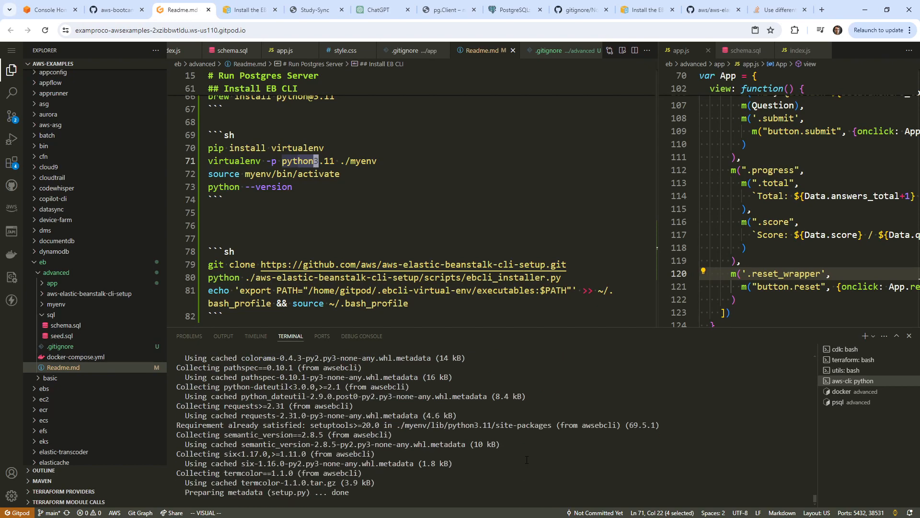
{"action": "left_click", "coordinate": [339, 185]}
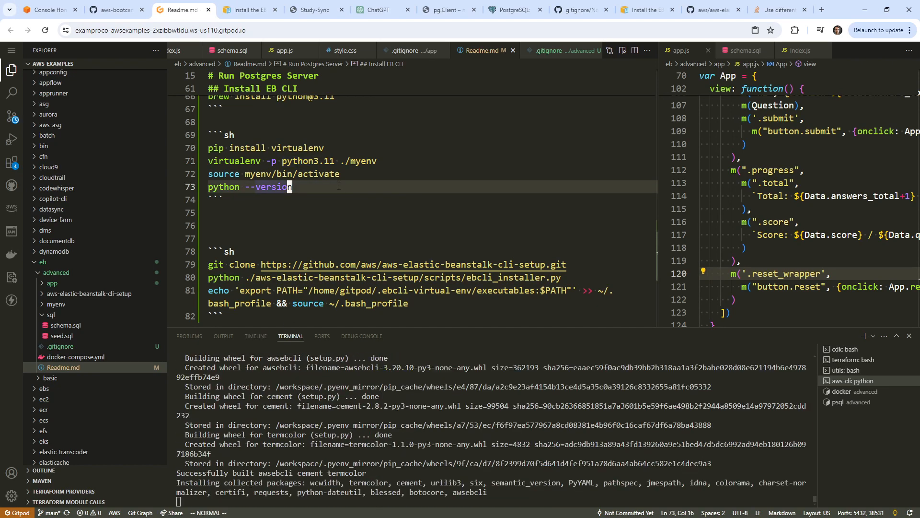
{"action": "key", "text": "a"}
{"action": "key", "text": "Return"}
{"action": "key", "text": "ctrl+v"}
{"action": "key", "text": "Escape"}
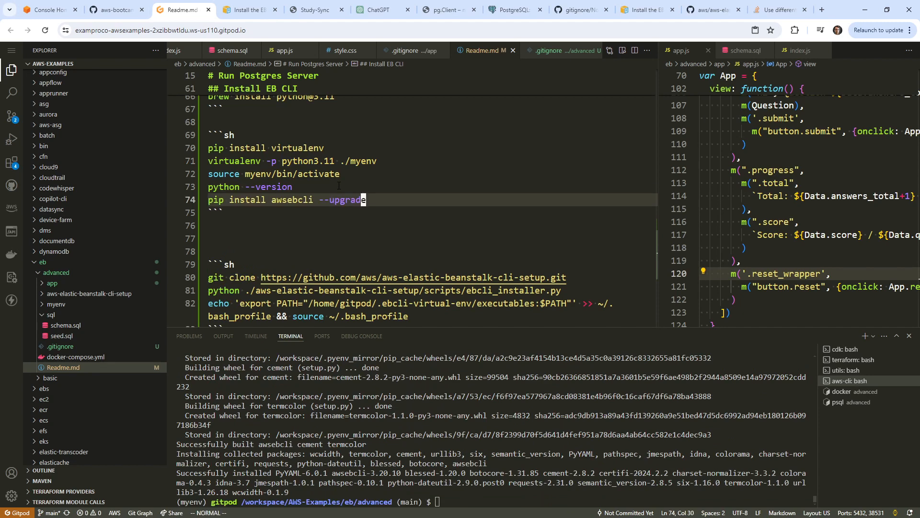
Add the heading '## Manual Install if you don't have to do the virtual enviroment (optional)'.
{"action": "key", "text": "j"}
{"action": "key", "text": "j"}
{"action": "key", "text": "j"}
{"action": "key", "text": "j"}
{"action": "key", "text": "j"}
{"action": "type", "text": "O## Manua"}
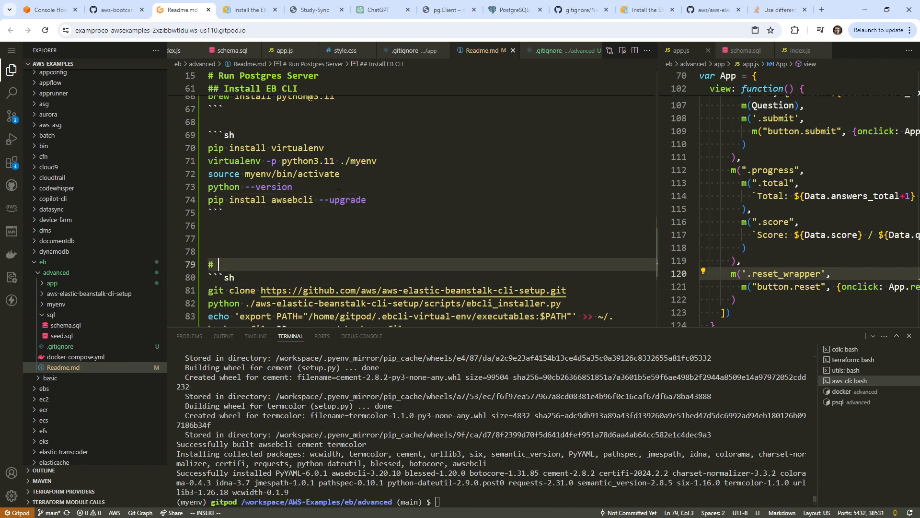
{"action": "type", "text": "l Install "}
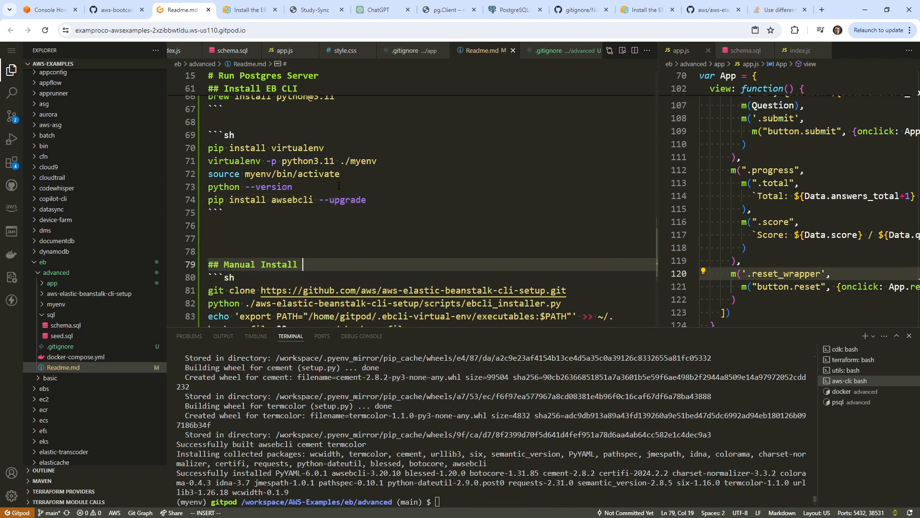
{"action": "type", "text": "if you don't have to do the"}
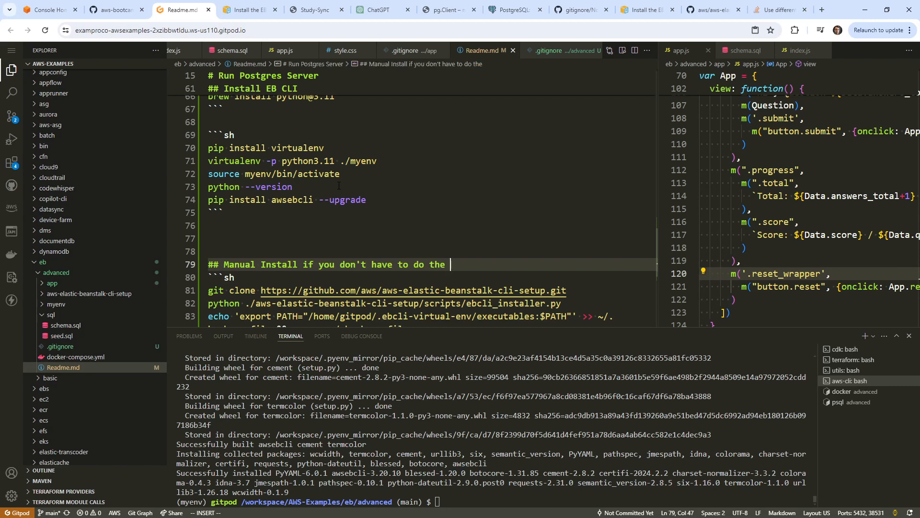
{"action": "type", "text": " virtual envir"}
{"action": "type", "text": "oment (optio"}
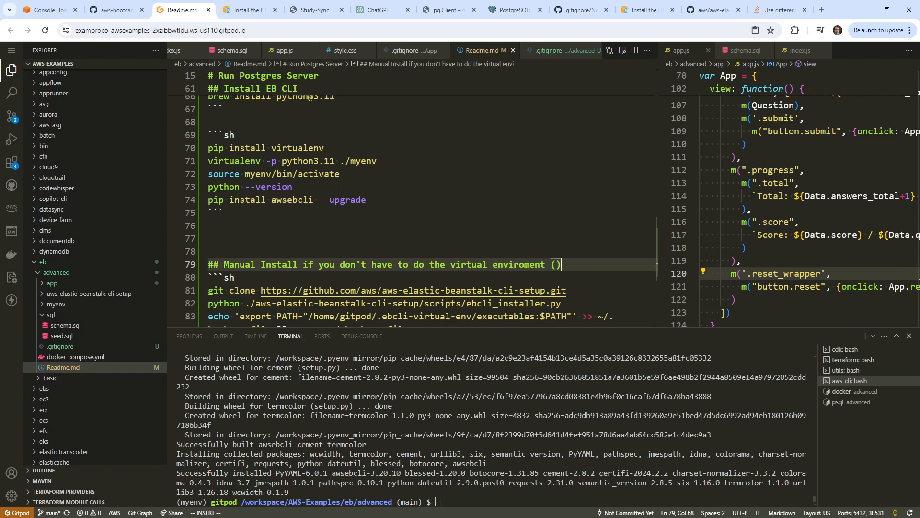
{"action": "type", "text": "nal"}
{"action": "key", "text": "Escape"}
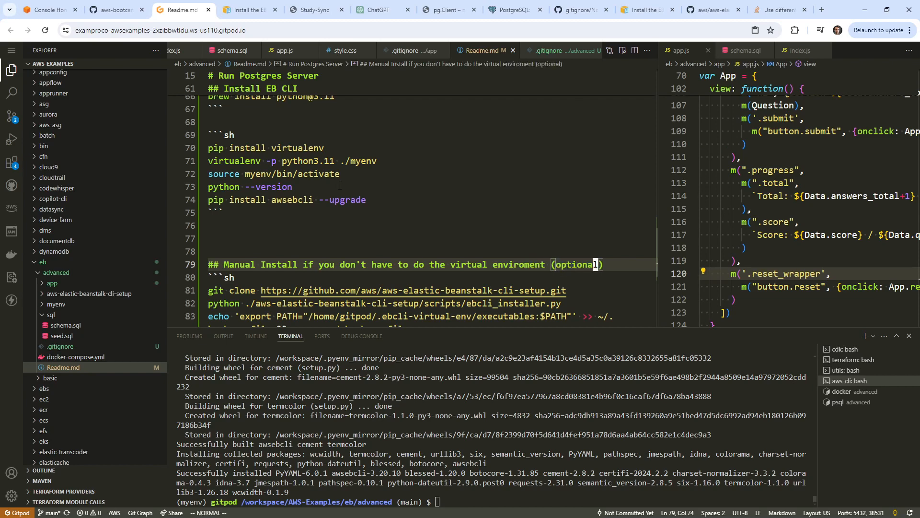
Run eb in the terminal, which fails with No module named 'imp'.
{"action": "type", "text": "eb"}
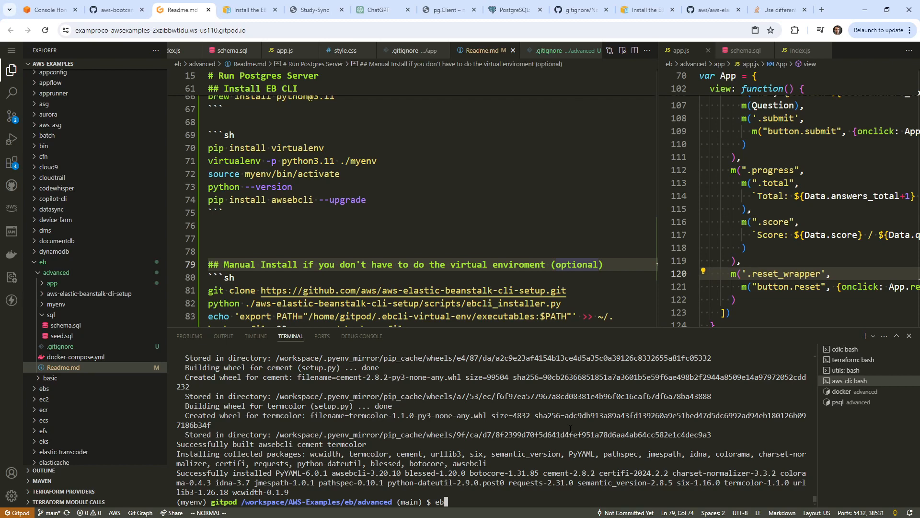
{"action": "key", "text": "Return"}
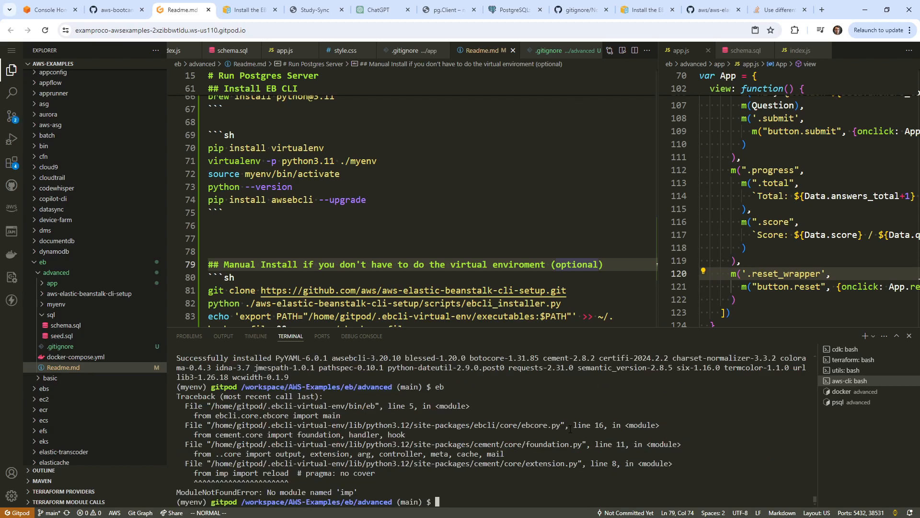
{"action": "left_click", "coordinate": [287, 226]}
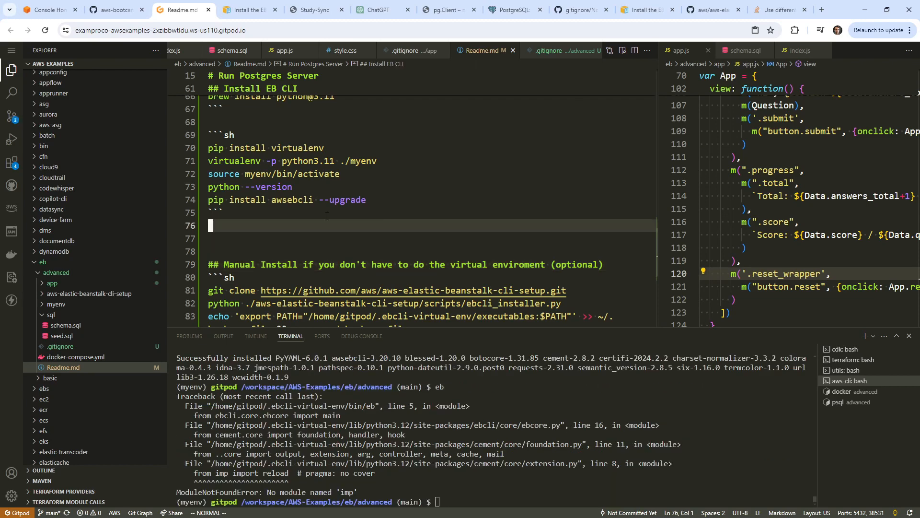
Delete the extra blank README lines, stage both changed files and commit them with message 'save'.
{"action": "key", "text": "d"}
{"action": "key", "text": "d"}
{"action": "key", "text": "d"}
{"action": "key", "text": "d"}
{"action": "left_click", "coordinate": [11, 116]}
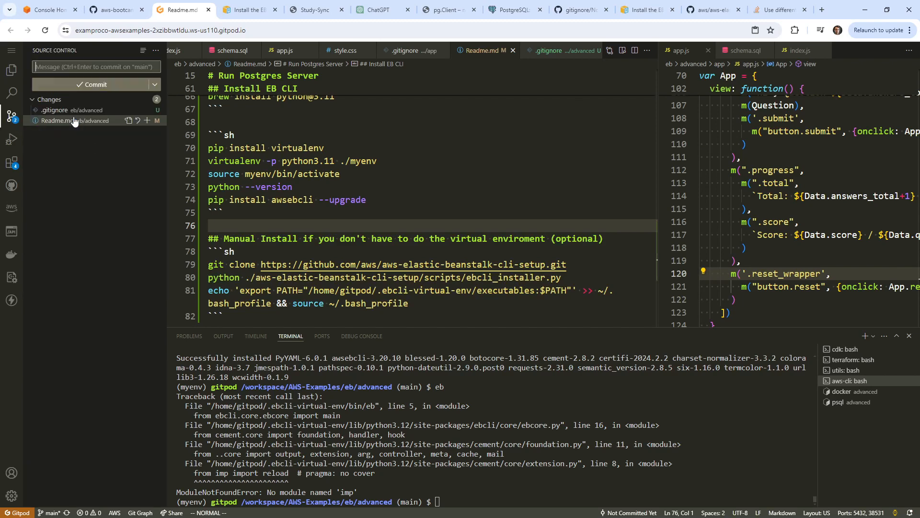
{"action": "left_click", "coordinate": [145, 99]}
{"action": "left_click", "coordinate": [91, 68]}
{"action": "type", "text": "save"}
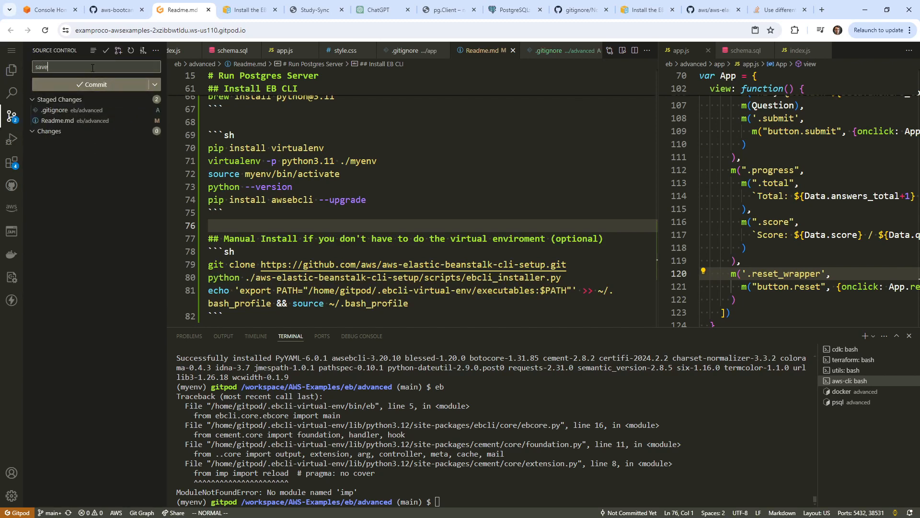
{"action": "left_click", "coordinate": [112, 83]}
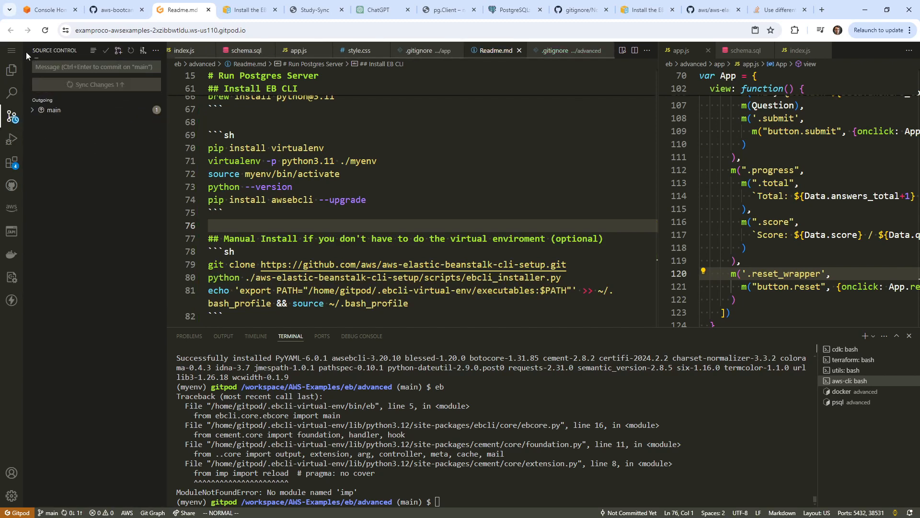
Stop the Gitpod workspace from the Gitpod menu.
{"action": "left_click", "coordinate": [11, 51]}
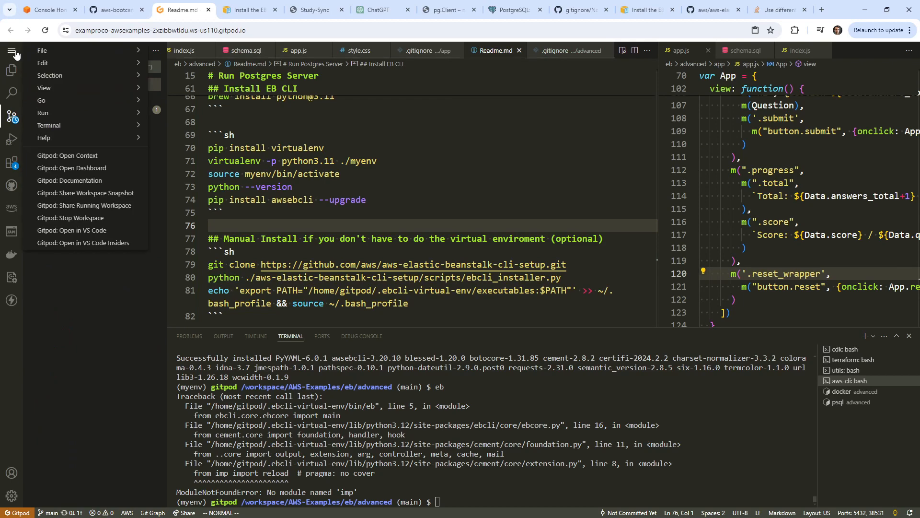
{"action": "left_click", "coordinate": [102, 218]}
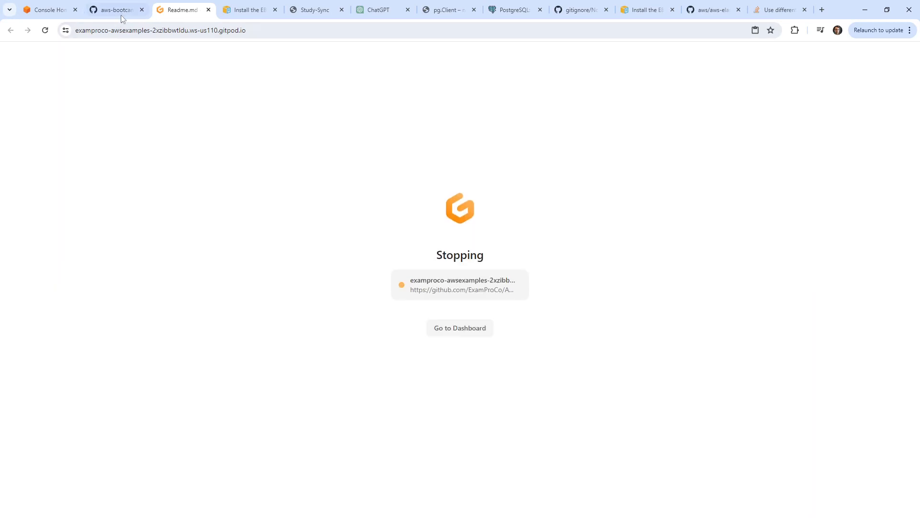
{"action": "left_click", "coordinate": [120, 12]}
Close the stopping Gitpod tab, open ExamProCo/AWS-Examples from the GitHub dashboard and launch Gitpod.
{"action": "scroll", "coordinate": [220, 161], "scroll_direction": "up", "scroll_amount": 19}
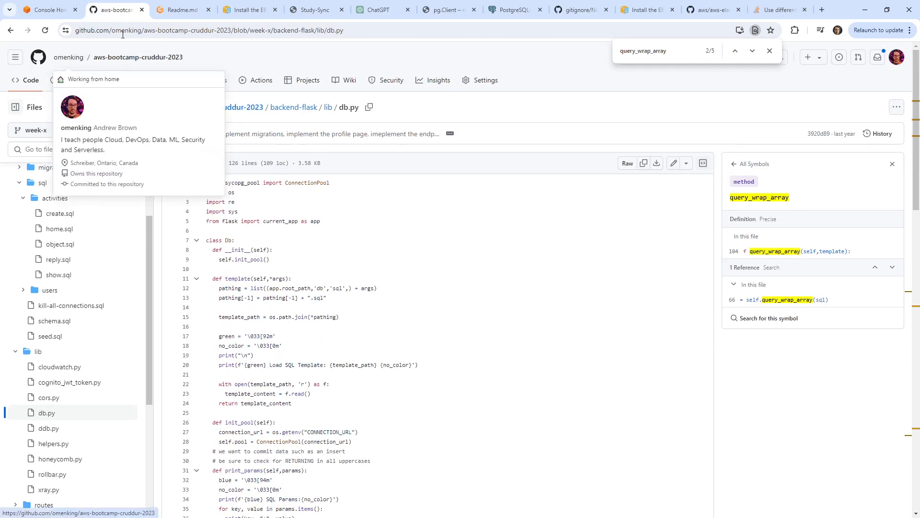
{"action": "left_click", "coordinate": [65, 57]}
{"action": "left_click", "coordinate": [186, 12]}
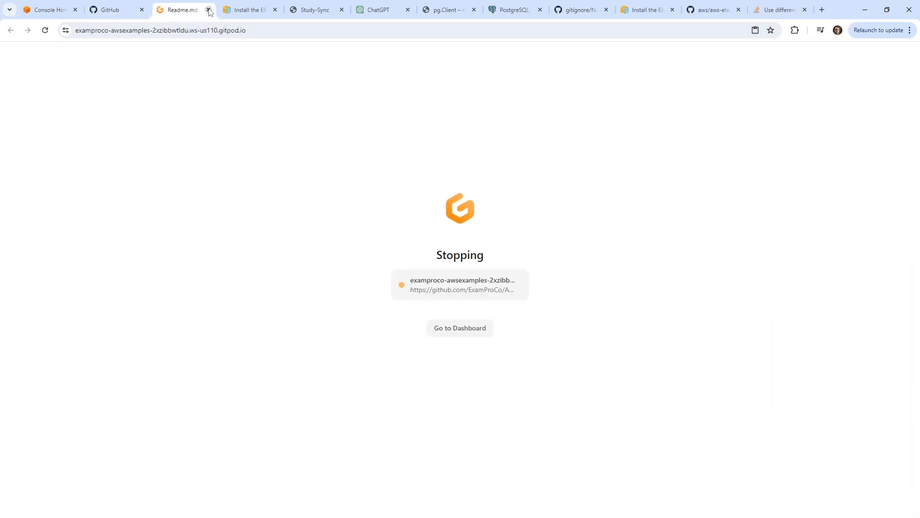
{"action": "left_click", "coordinate": [209, 10]}
{"action": "left_click", "coordinate": [115, 11]}
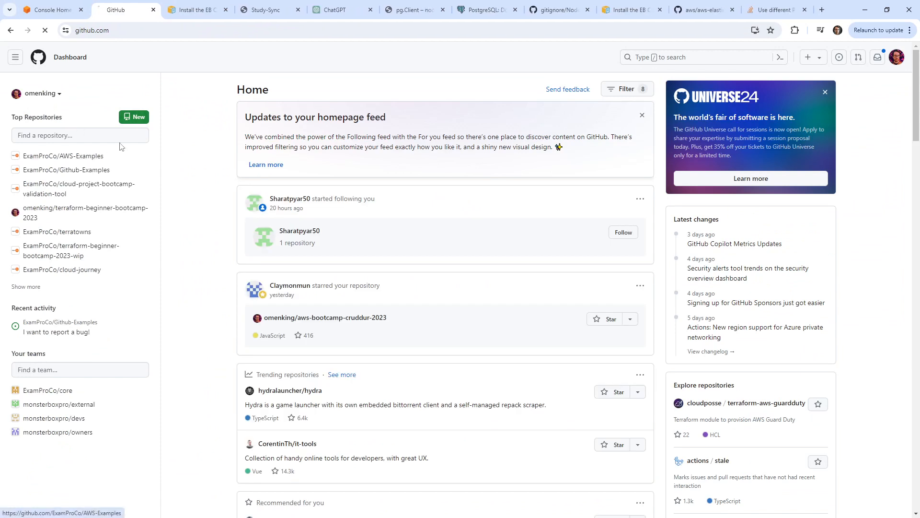
{"action": "left_click", "coordinate": [67, 155]}
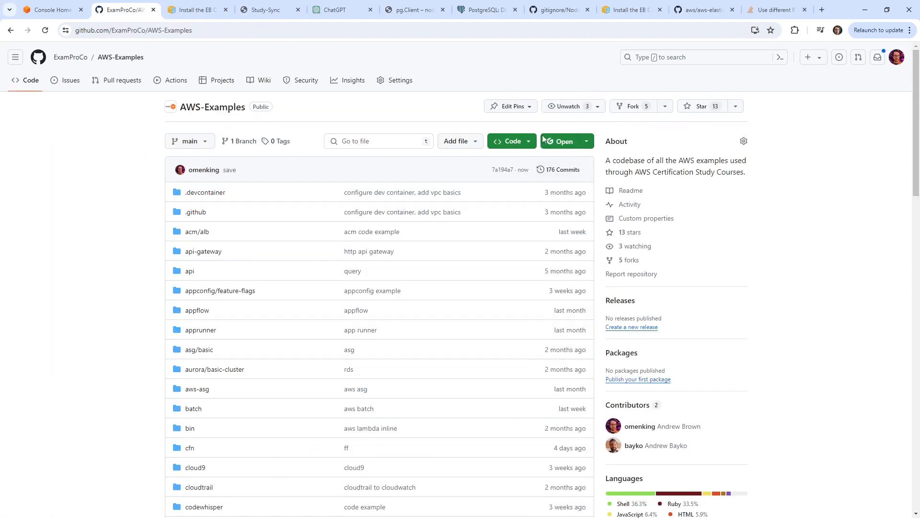
{"action": "left_click", "coordinate": [559, 140]}
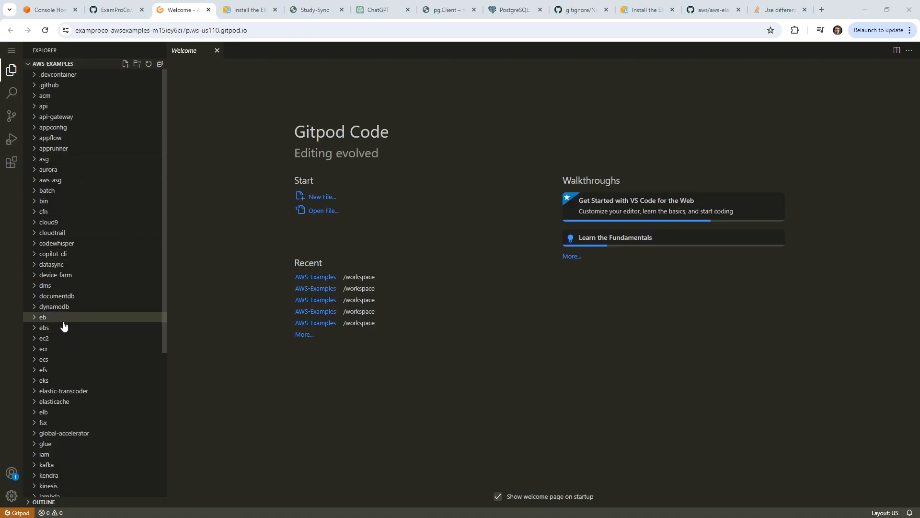
Open eb/advanced/Readme.md from the file explorer and find the virtualenv command.
{"action": "left_click", "coordinate": [53, 317]}
{"action": "left_click", "coordinate": [80, 328]}
{"action": "left_click", "coordinate": [79, 380]}
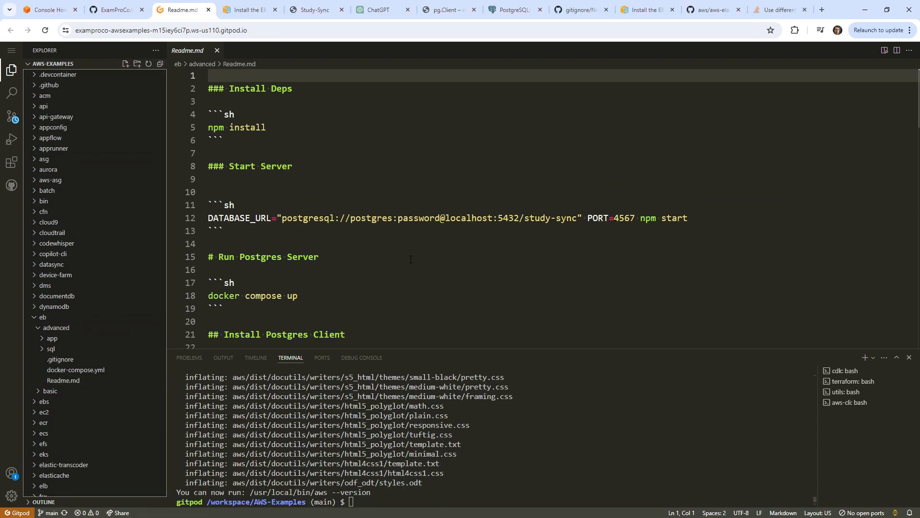
{"action": "scroll", "coordinate": [410, 259], "scroll_direction": "down", "scroll_amount": 20}
{"action": "scroll", "coordinate": [329, 234], "scroll_direction": "up", "scroll_amount": 2}
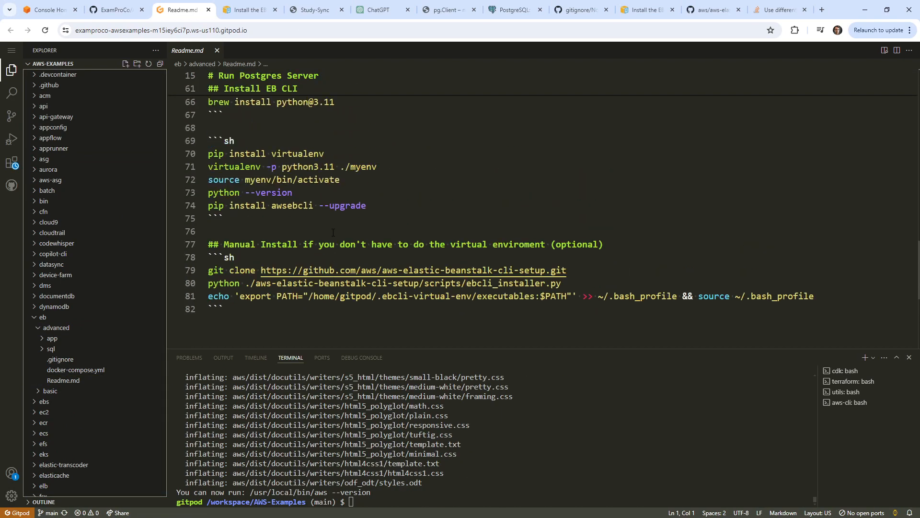
{"action": "left_click", "coordinate": [335, 214]}
Change the terminal's directory to eb/advanced with cd.
{"action": "left_click", "coordinate": [493, 446]}
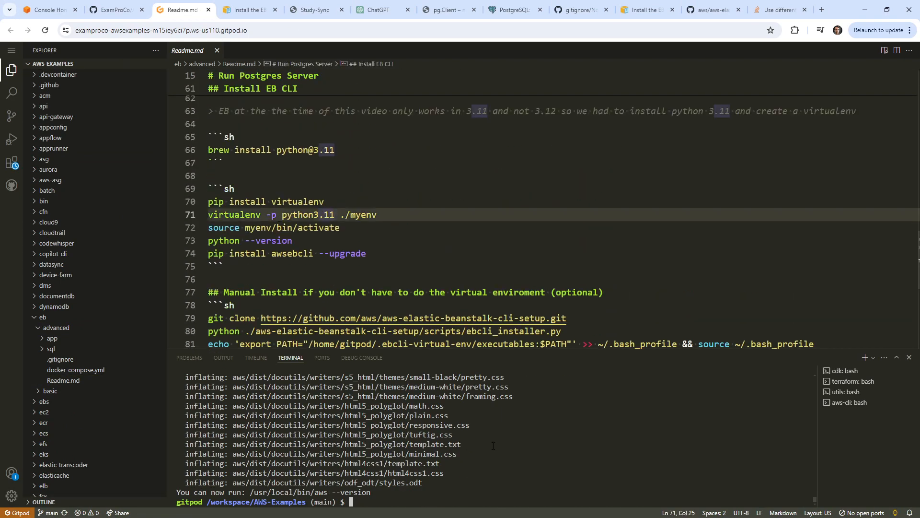
{"action": "type", "text": "cd eb/a"}
{"action": "key", "text": "Tab"}
{"action": "key", "text": "Return"}
Change './myenv' to '~/myenv' in the virtualenv command on README line 71.
{"action": "left_click", "coordinate": [314, 214]}
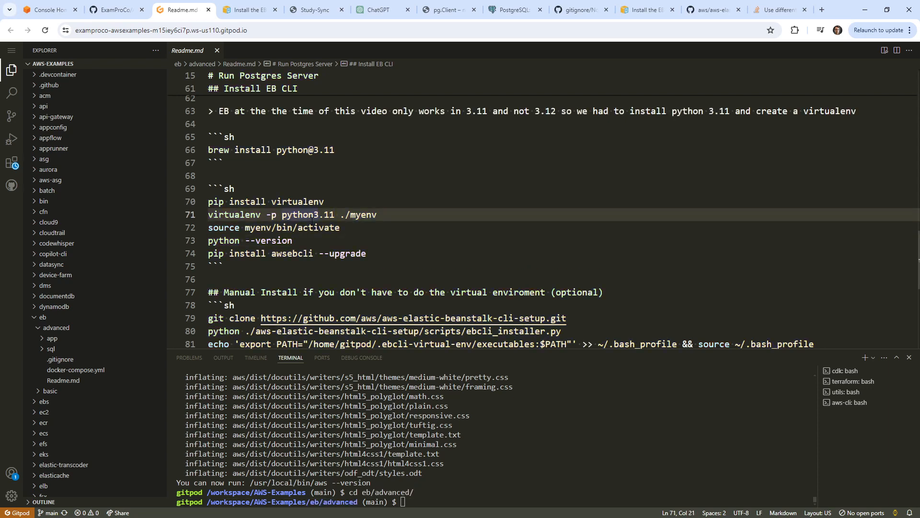
{"action": "left_click", "coordinate": [345, 214]}
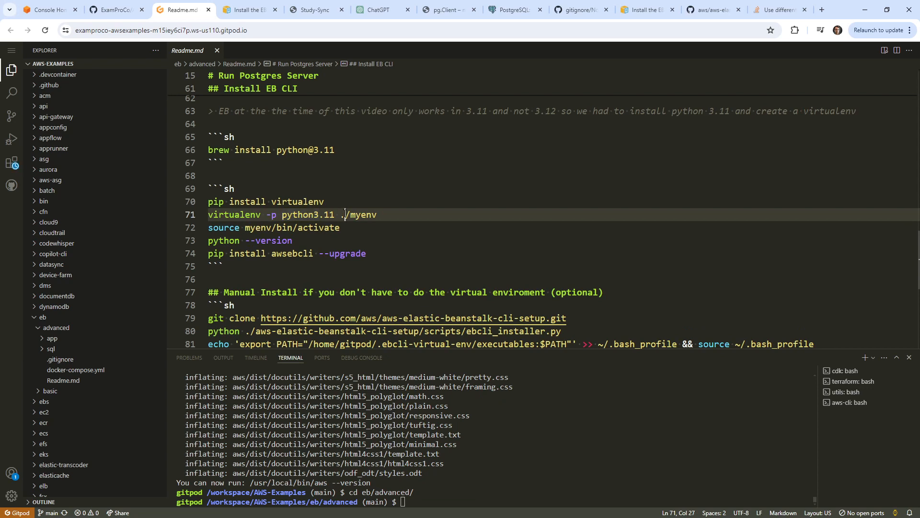
{"action": "key", "text": "BackSpace"}
{"action": "type", "text": "~"}
{"action": "key", "text": "End"}
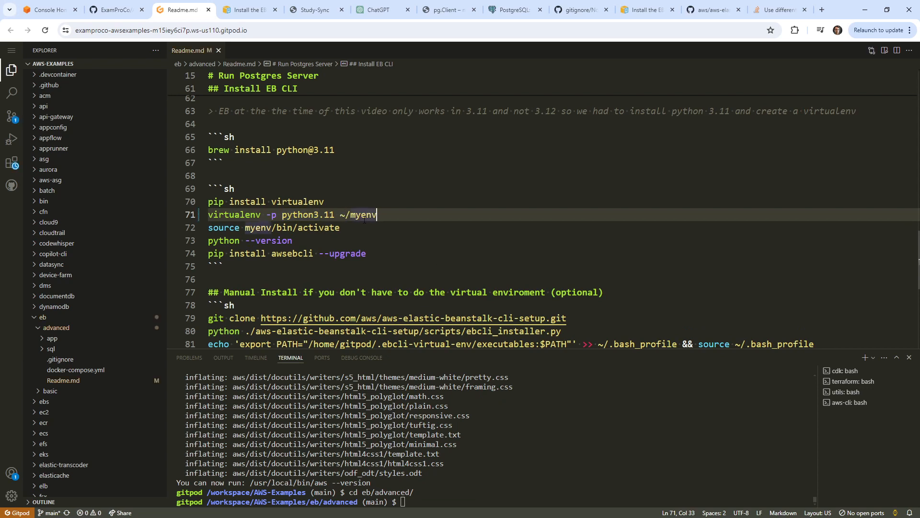
{"action": "left_click_drag", "start_coordinate": [324, 201], "coordinate": [208, 201]}
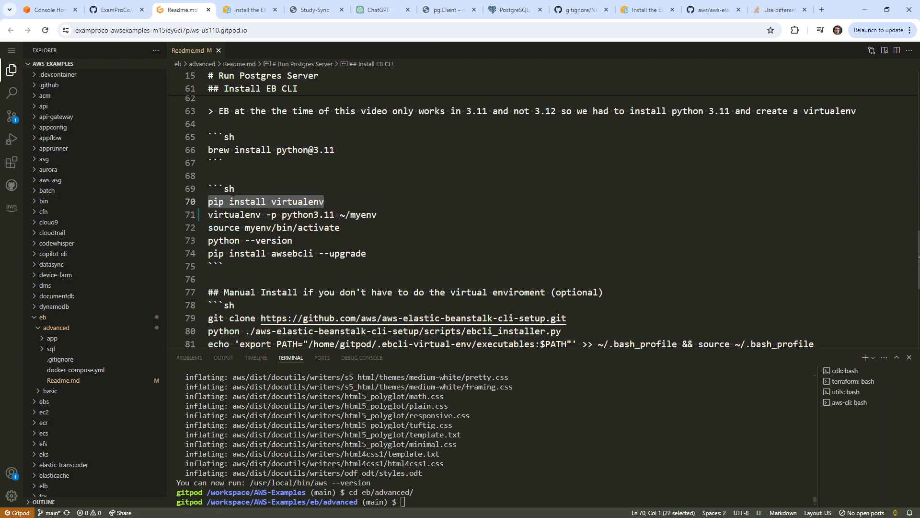
{"action": "left_click", "coordinate": [288, 176]}
{"action": "left_click_drag", "start_coordinate": [335, 150], "coordinate": [222, 151]}
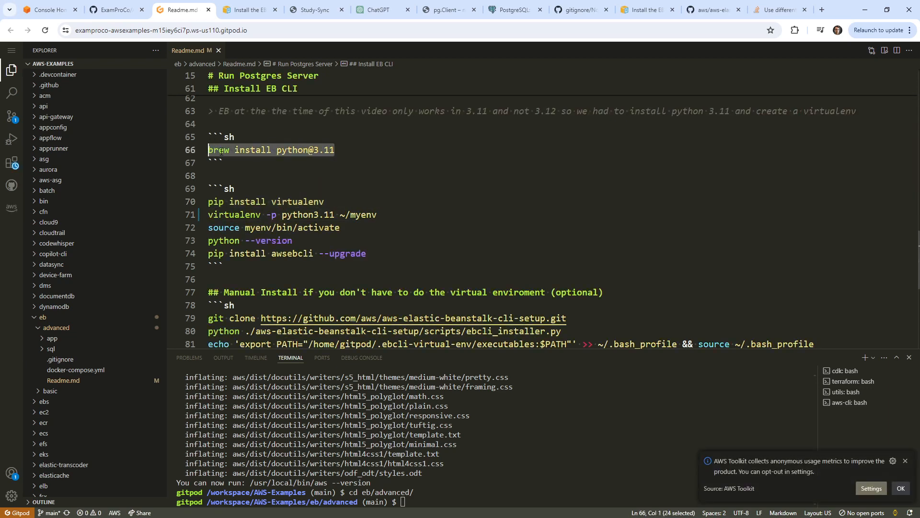
{"action": "right_click", "coordinate": [291, 151]}
{"action": "left_click", "coordinate": [295, 323]}
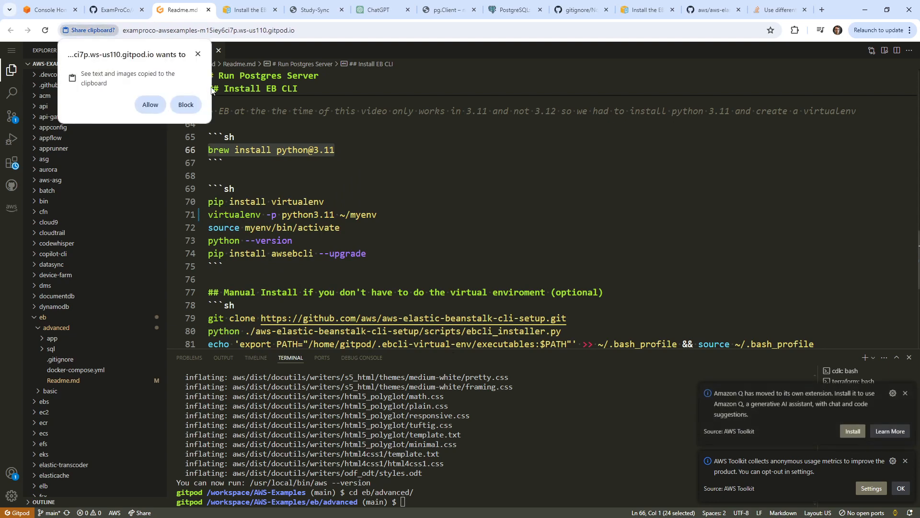
{"action": "left_click", "coordinate": [150, 104]}
{"action": "key", "text": "Return"}
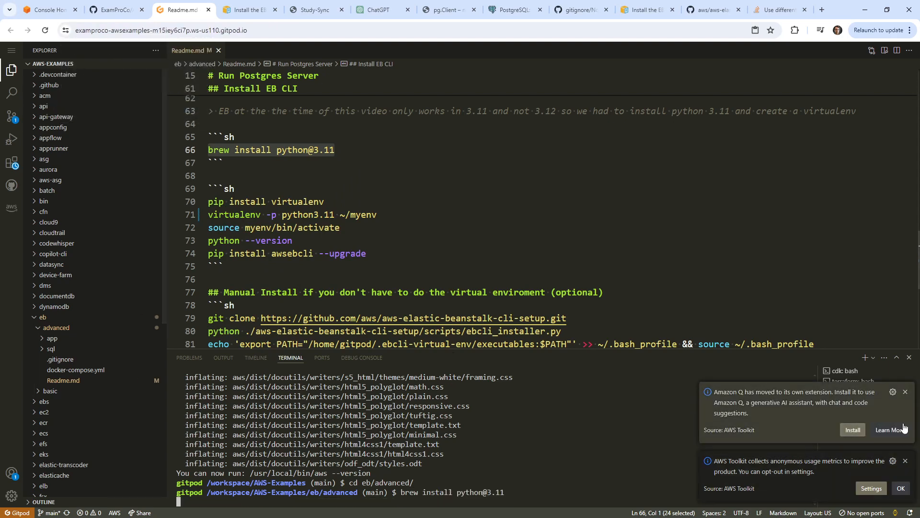
{"action": "left_click", "coordinate": [906, 391]}
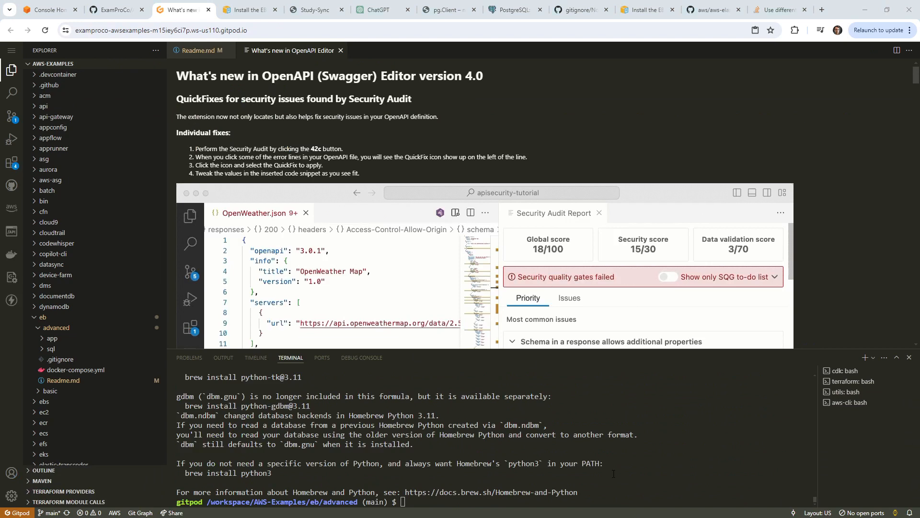
Run the line 71 virtualenv command to create the ~/myenv environment.
{"action": "left_click", "coordinate": [201, 51]}
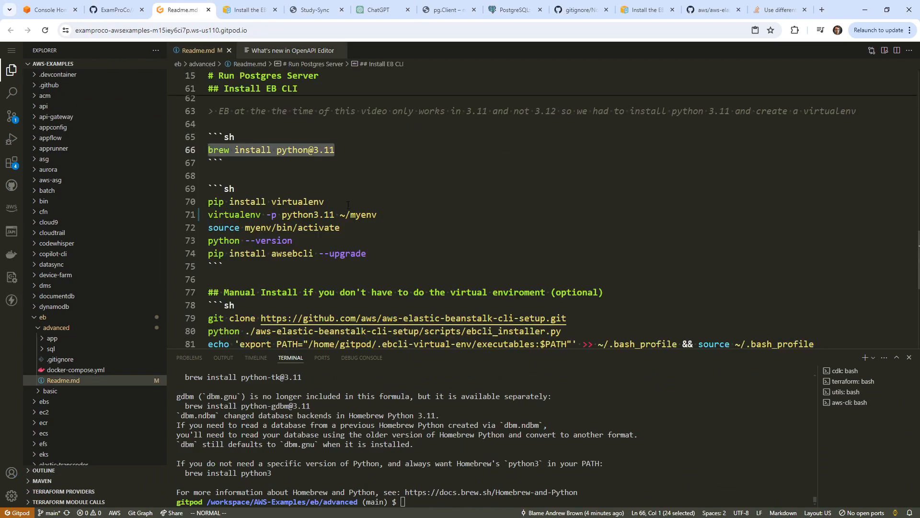
{"action": "left_click_drag", "start_coordinate": [377, 214], "coordinate": [208, 214]}
{"action": "key", "text": "y"}
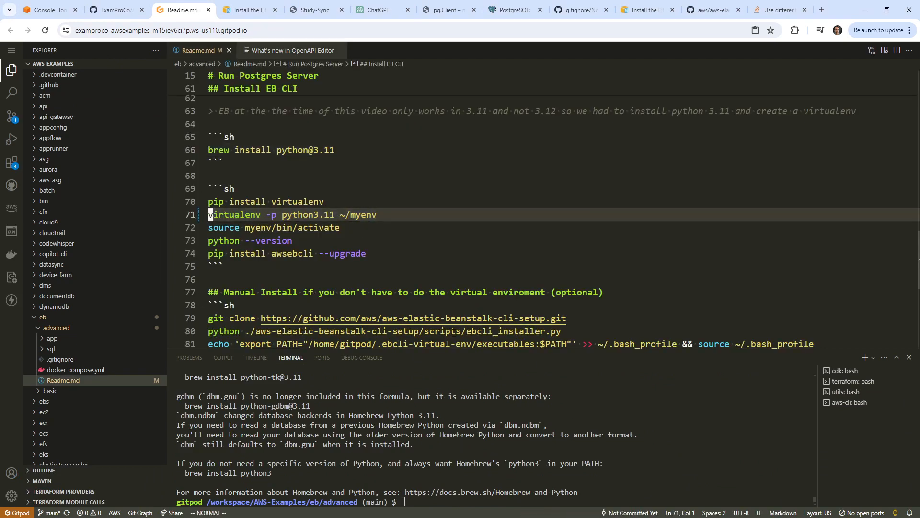
{"action": "right_click", "coordinate": [642, 393]}
{"action": "key", "text": "Return"}
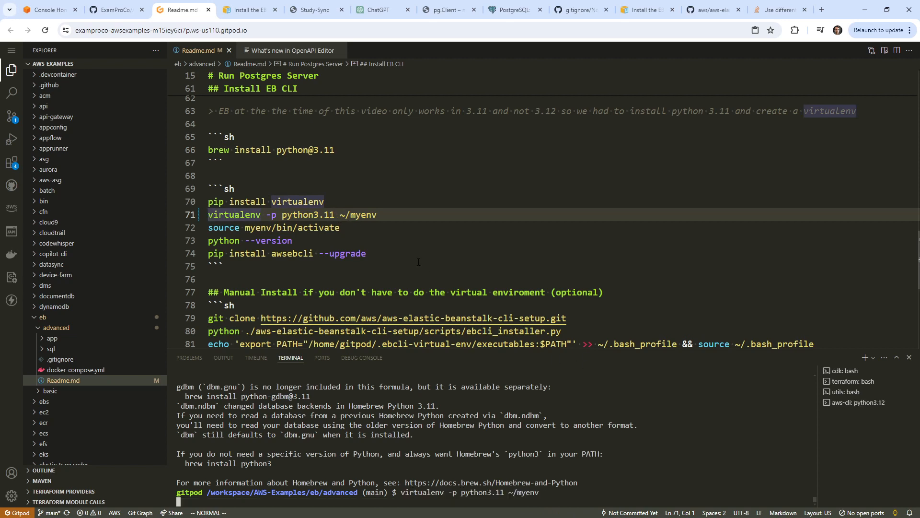
Correct README line 72 to 'source ~/myenv/bin/activate' and run it to activate the virtualenv.
{"action": "left_click_drag", "start_coordinate": [344, 227], "coordinate": [208, 228]}
{"action": "key", "text": "y"}
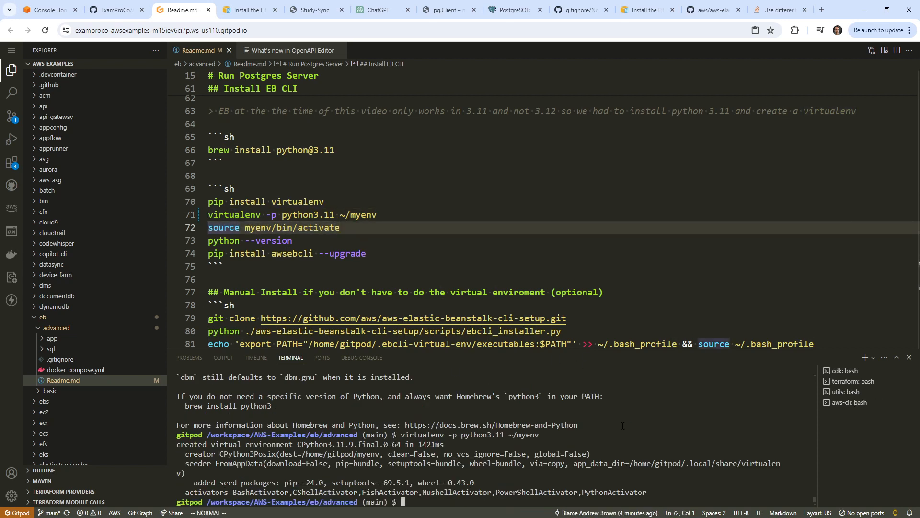
{"action": "right_click", "coordinate": [623, 425]}
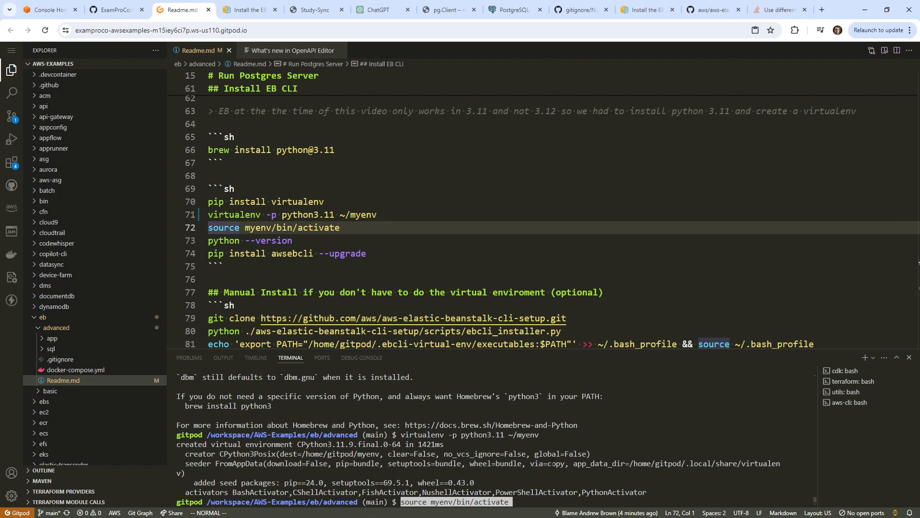
{"action": "key", "text": "Return"}
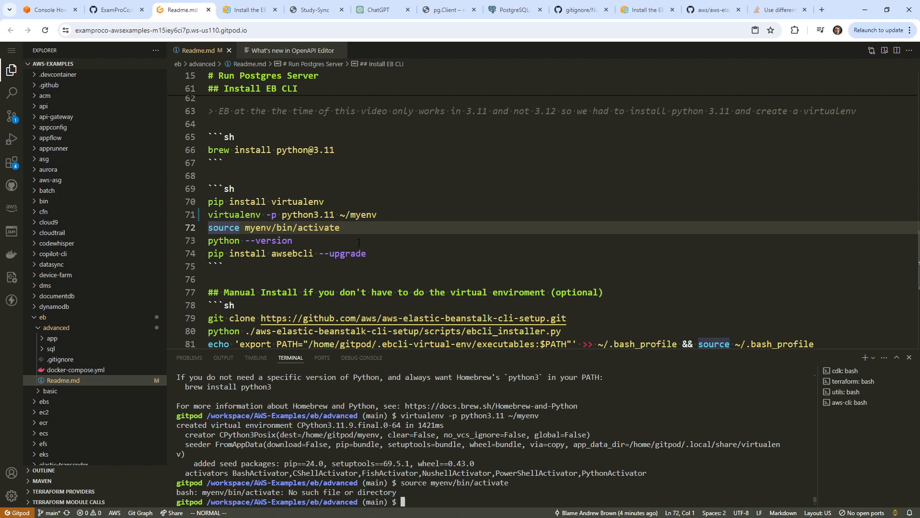
{"action": "left_click", "coordinate": [241, 227]}
{"action": "type", "text": "a~/"}
{"action": "key", "text": "Escape"}
{"action": "key", "text": "shift+v"}
{"action": "key", "text": "y"}
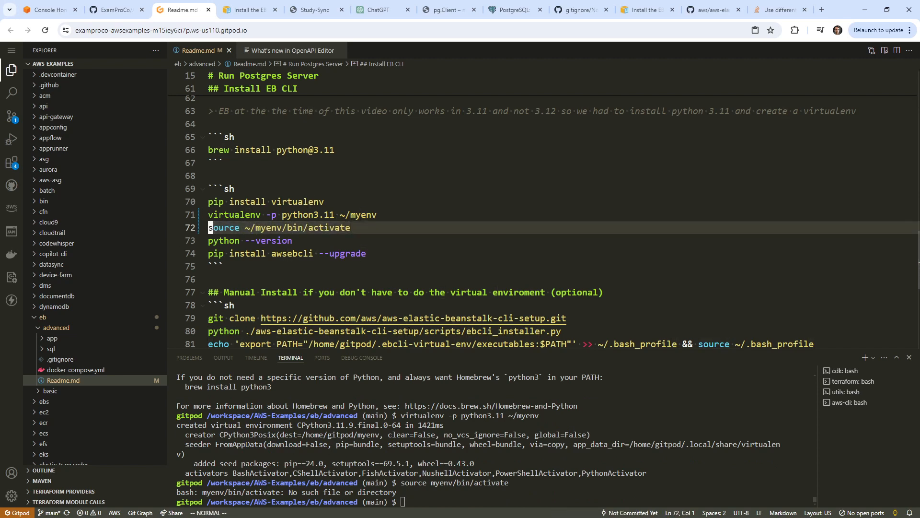
{"action": "right_click", "coordinate": [601, 438]}
{"action": "key", "text": "Return"}
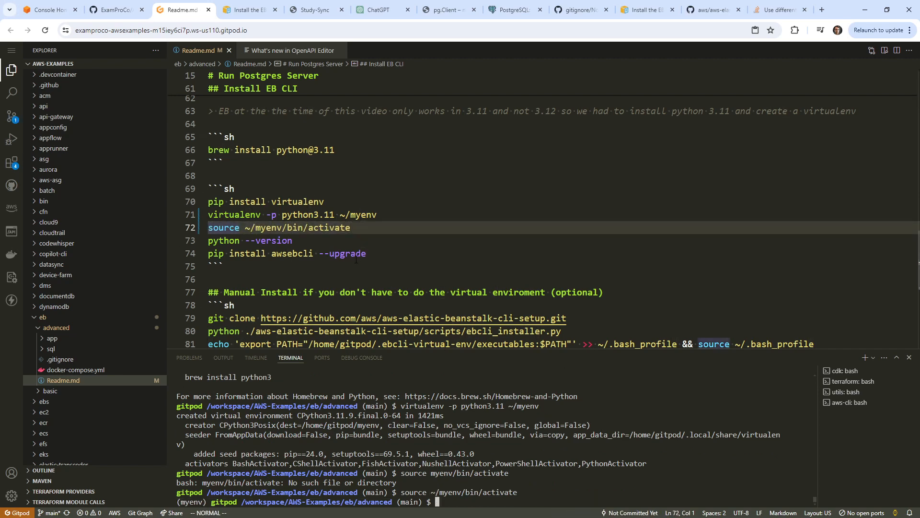
Run 'pip install awsebcli --upgrade' in the virtualenv, then eb, which now prints its help.
{"action": "left_click_drag", "start_coordinate": [368, 254], "coordinate": [208, 241]}
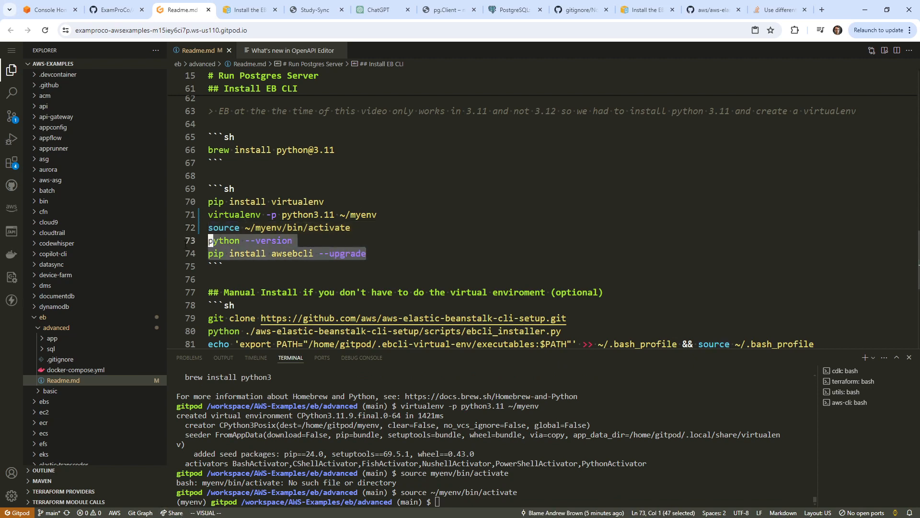
{"action": "key", "text": "j"}
{"action": "key", "text": "y"}
{"action": "right_click", "coordinate": [598, 434]}
{"action": "key", "text": "Return"}
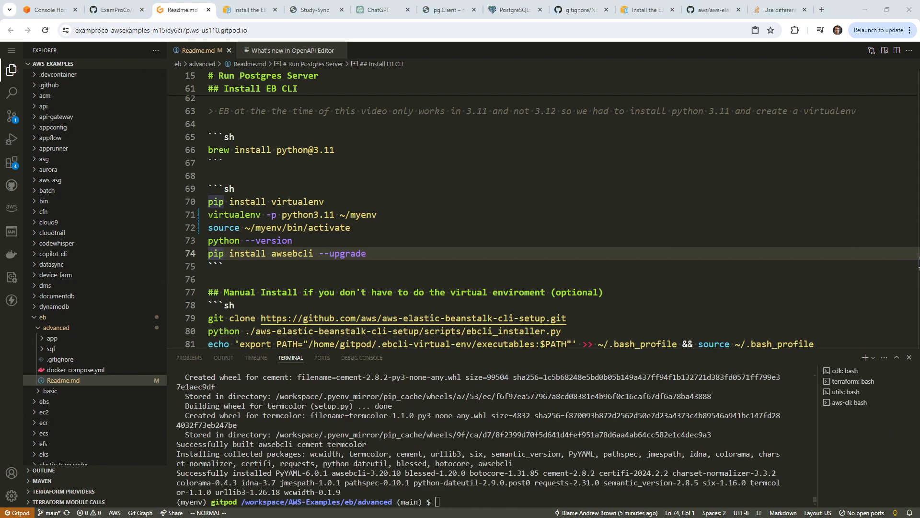
{"action": "type", "text": "eb"}
{"action": "key", "text": "Return"}
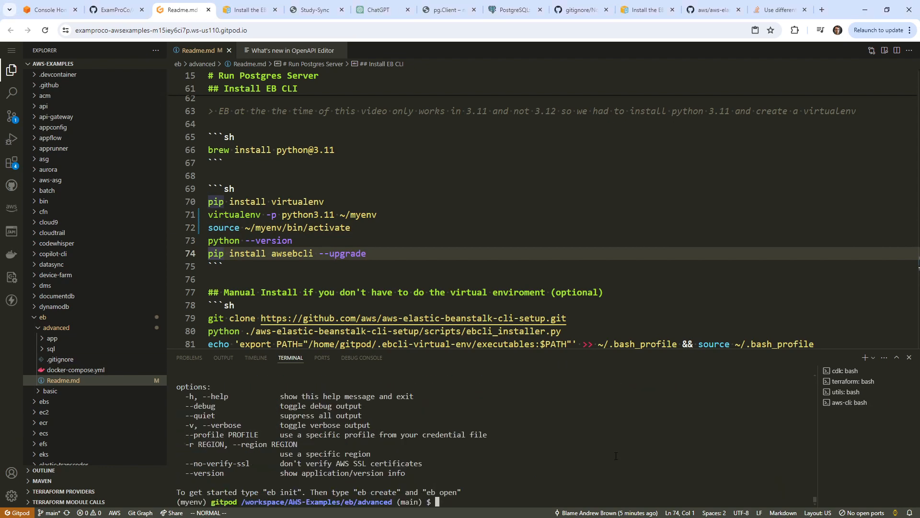
{"action": "scroll", "coordinate": [479, 432], "scroll_direction": "up", "scroll_amount": 12}
{"action": "scroll", "coordinate": [420, 426], "scroll_direction": "down", "scroll_amount": 10}
{"action": "scroll", "coordinate": [309, 307], "scroll_direction": "down", "scroll_amount": 3}
{"action": "scroll", "coordinate": [455, 432], "scroll_direction": "up", "scroll_amount": 5}
{"action": "scroll", "coordinate": [459, 472], "scroll_direction": "down", "scroll_amount": 5}
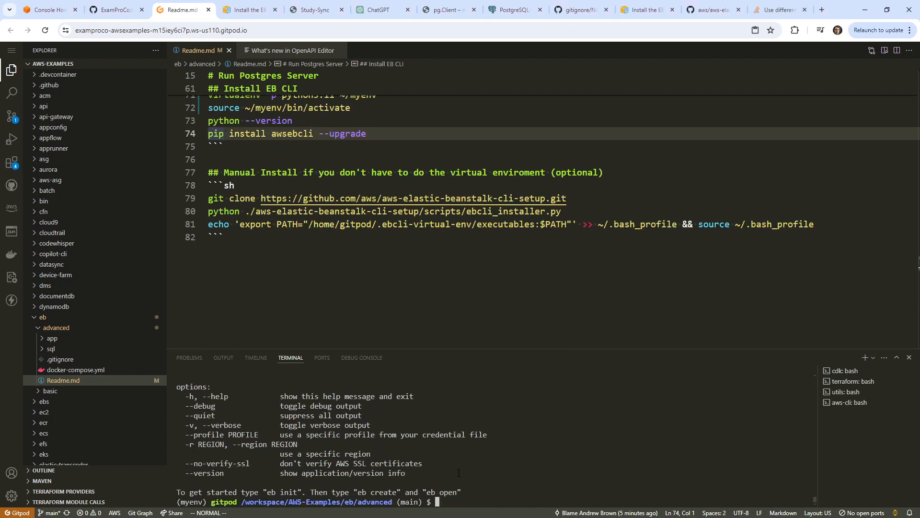
{"action": "left_click_drag", "start_coordinate": [534, 348], "coordinate": [532, 285]}
{"action": "scroll", "coordinate": [516, 411], "scroll_direction": "up", "scroll_amount": 5}
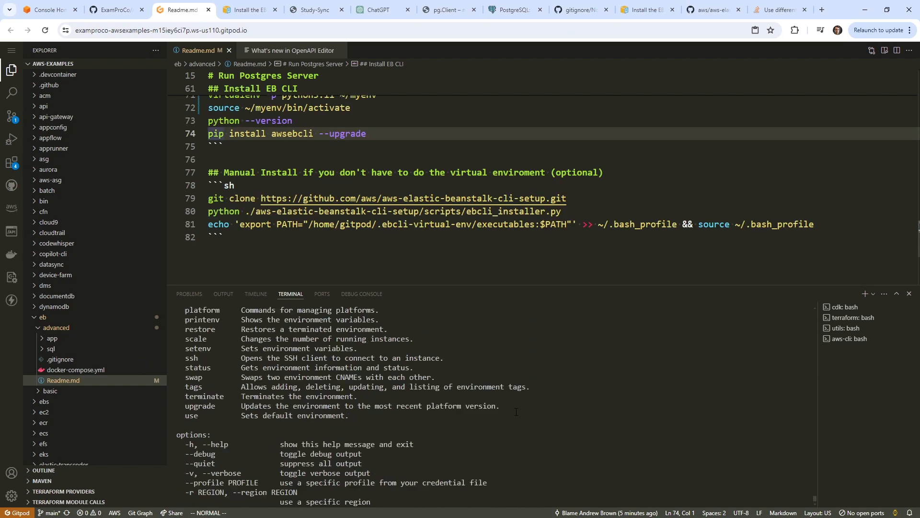
{"action": "scroll", "coordinate": [516, 411], "scroll_direction": "down", "scroll_amount": 5}
{"action": "scroll", "coordinate": [516, 411], "scroll_direction": "up", "scroll_amount": 6}
{"action": "scroll", "coordinate": [516, 411], "scroll_direction": "down", "scroll_amount": 5}
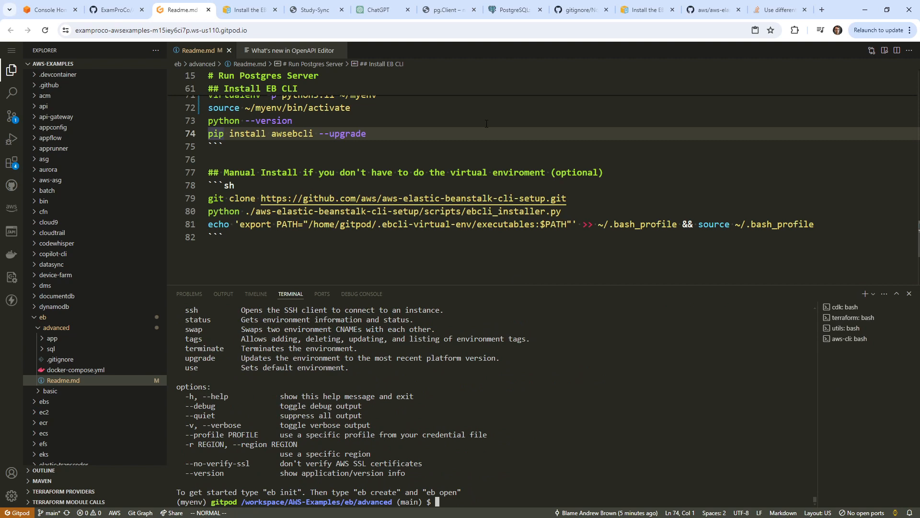
{"action": "left_click", "coordinate": [919, 230]}
Run eb init in the terminal and add a '## Initialize EB' heading below the manual install block.
{"action": "type", "text": "eb init"}
{"action": "key", "text": "Return"}
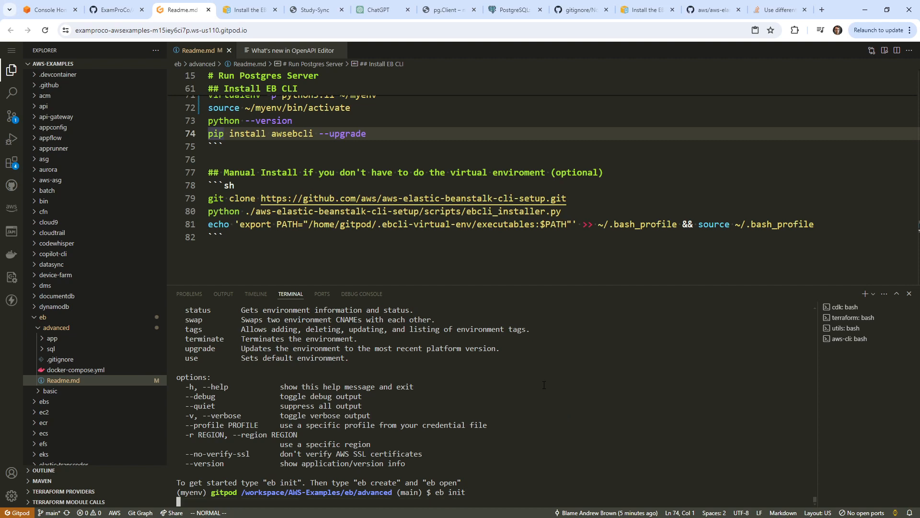
{"action": "left_click", "coordinate": [326, 254]}
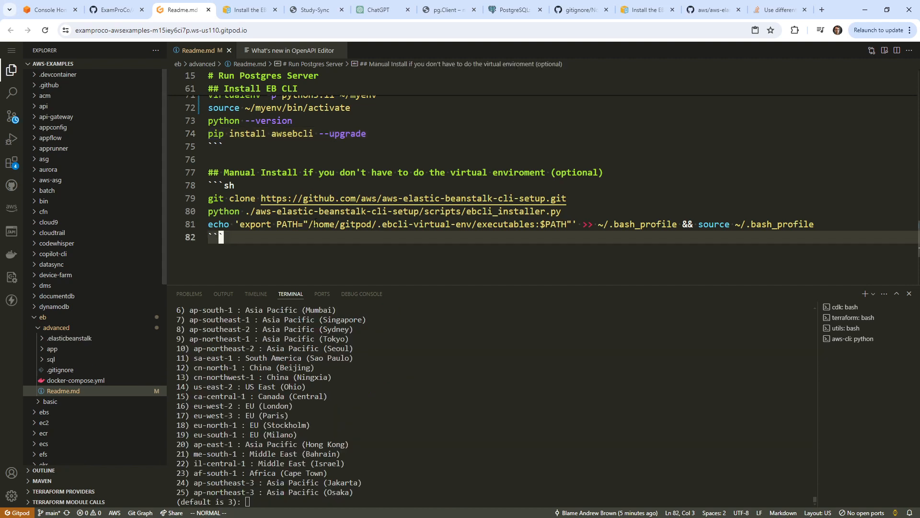
{"action": "key", "text": "o"}
{"action": "key", "text": "Return"}
{"action": "type", "text": "## Initialize EB"}
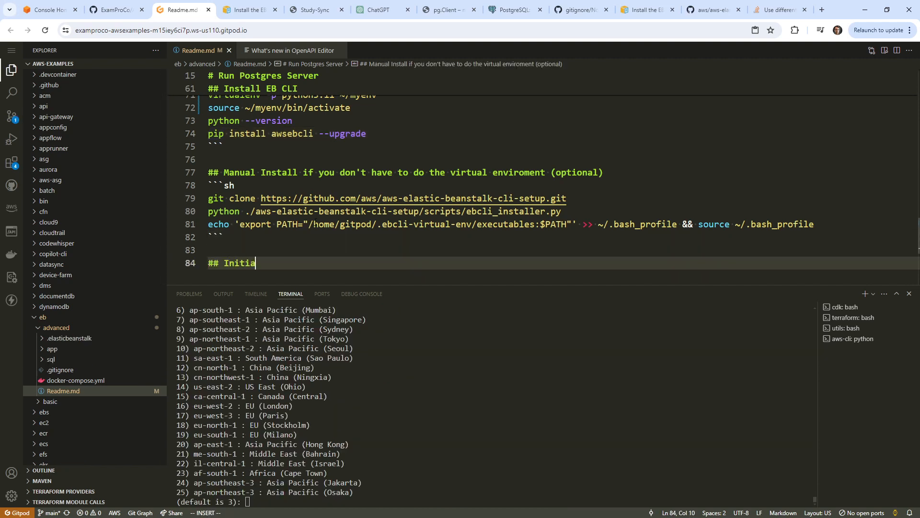
Add a ``` code block containing 'eb init' under the Initialize EB heading.
{"action": "key", "text": "Return"}
{"action": "key", "text": "Return"}
{"action": "type", "text": "```"}
{"action": "key", "text": "Return"}
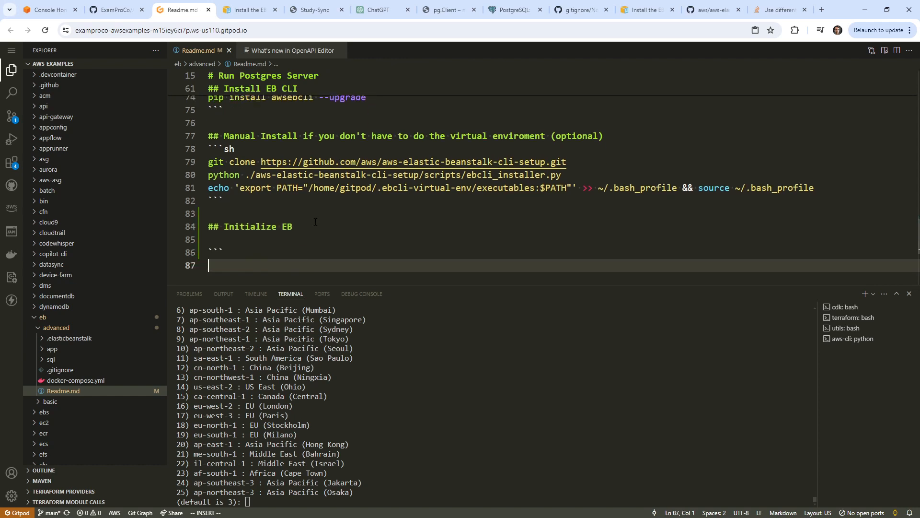
{"action": "type", "text": "eb init"}
{"action": "key", "text": "Return"}
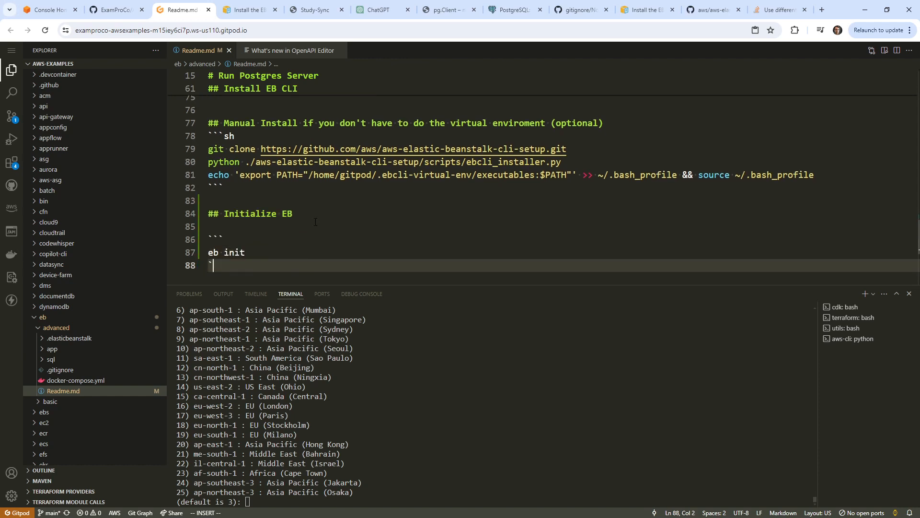
{"action": "type", "text": "```"}
{"action": "key", "text": "Escape"}
{"action": "left_click", "coordinate": [476, 403]}
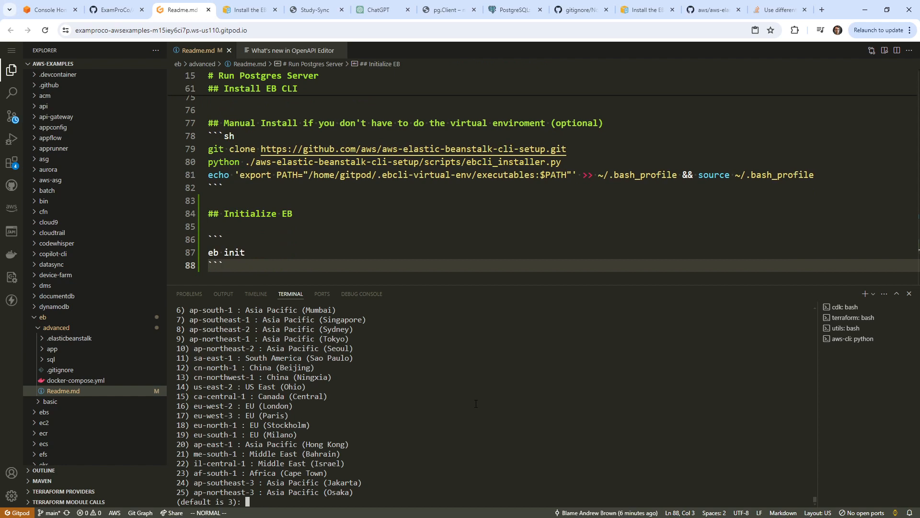
Choose region ca-central-1 (15) and create a new application named study-sync.
{"action": "type", "text": "15"}
{"action": "key", "text": "Return"}
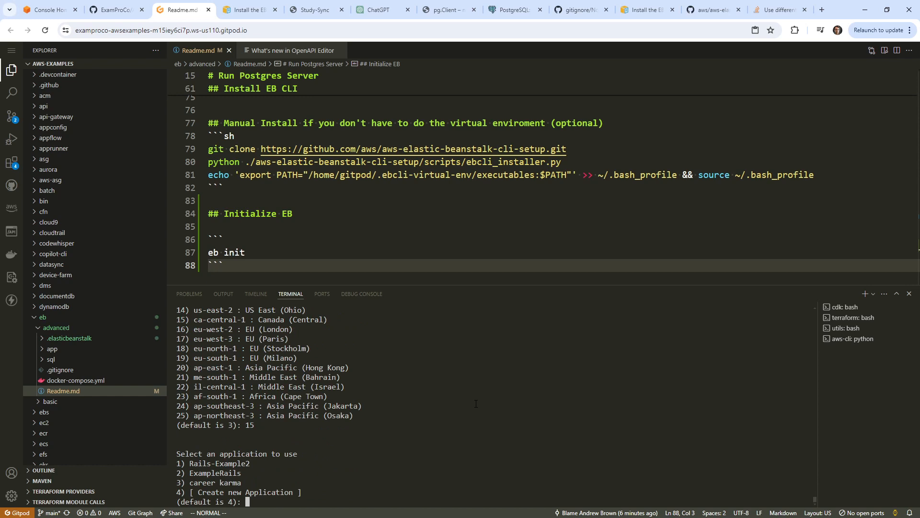
{"action": "type", "text": "4"}
{"action": "key", "text": "Return"}
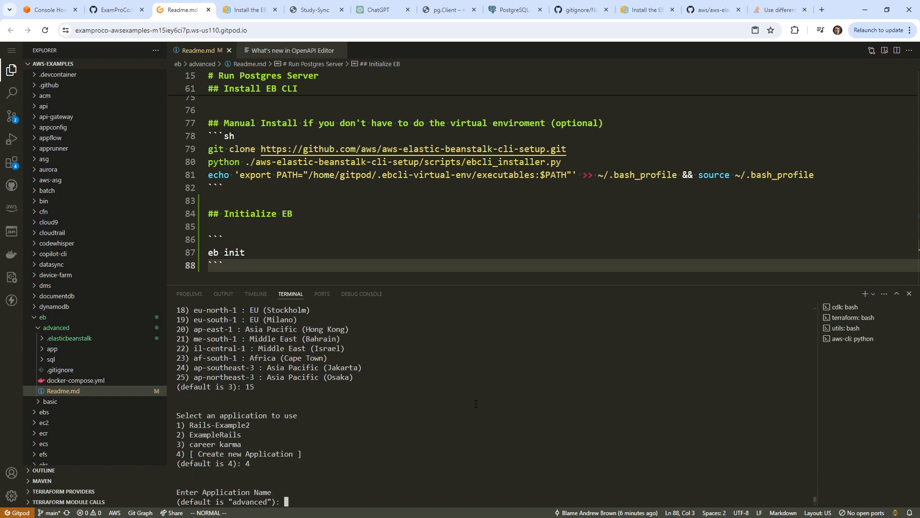
{"action": "type", "text": "study-sync"}
{"action": "key", "text": "Return"}
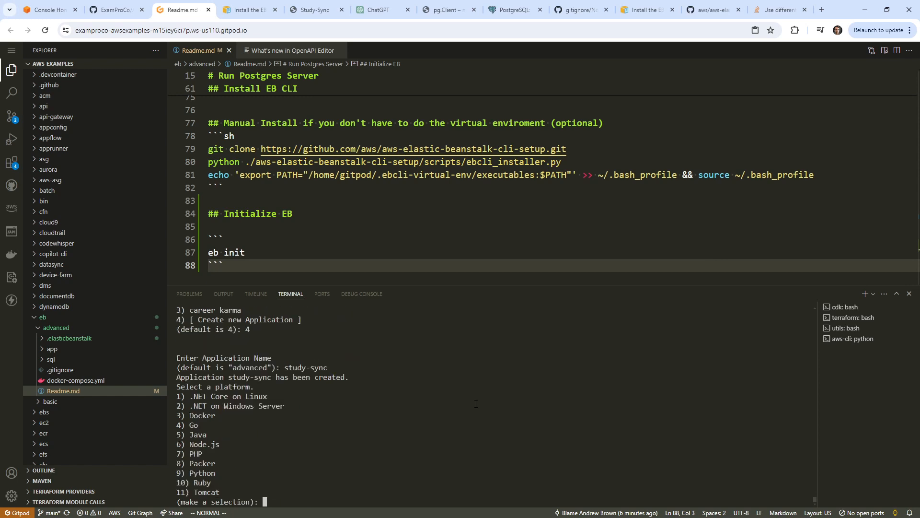
Select Node.js (6) as the platform with the Node.js 20 branch (1).
{"action": "type", "text": "6"}
{"action": "key", "text": "Return"}
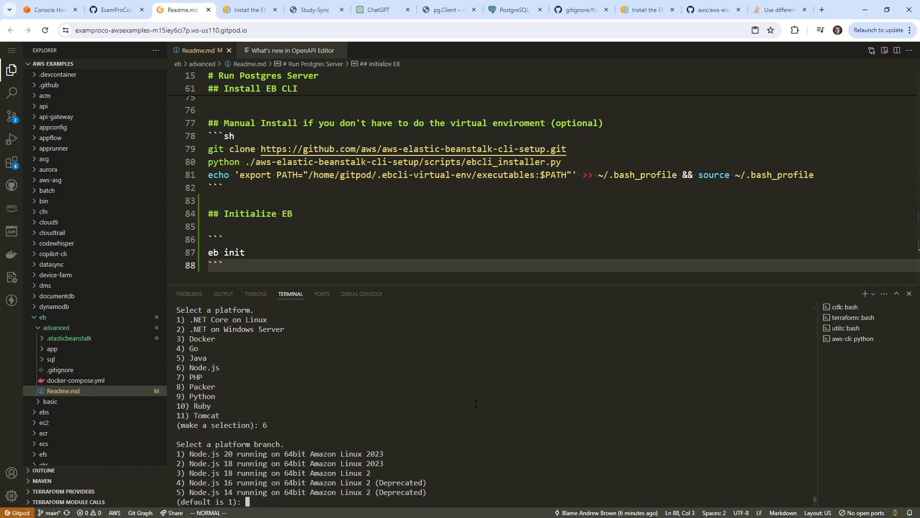
{"action": "type", "text": "1"}
{"action": "key", "text": "Return"}
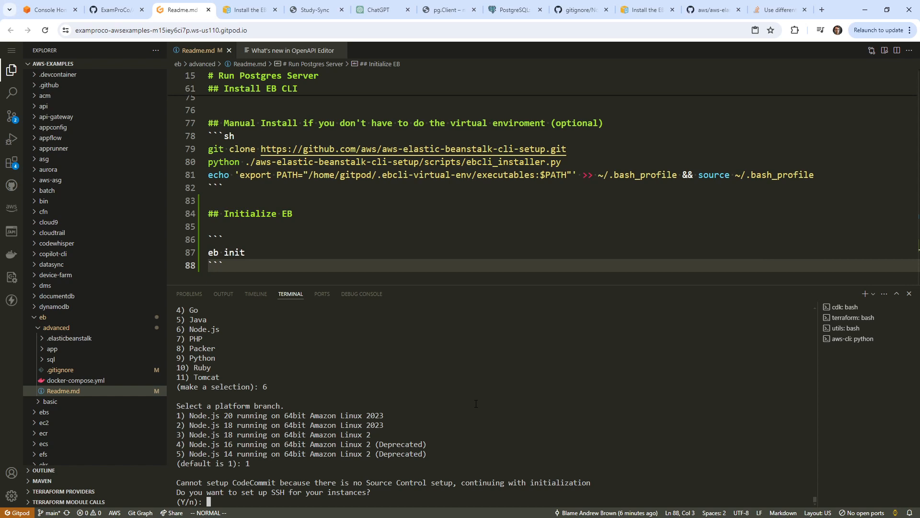
Enable SSH and create a new aws-eb key pair with an empty passphrase.
{"action": "type", "text": "y"}
{"action": "key", "text": "Return"}
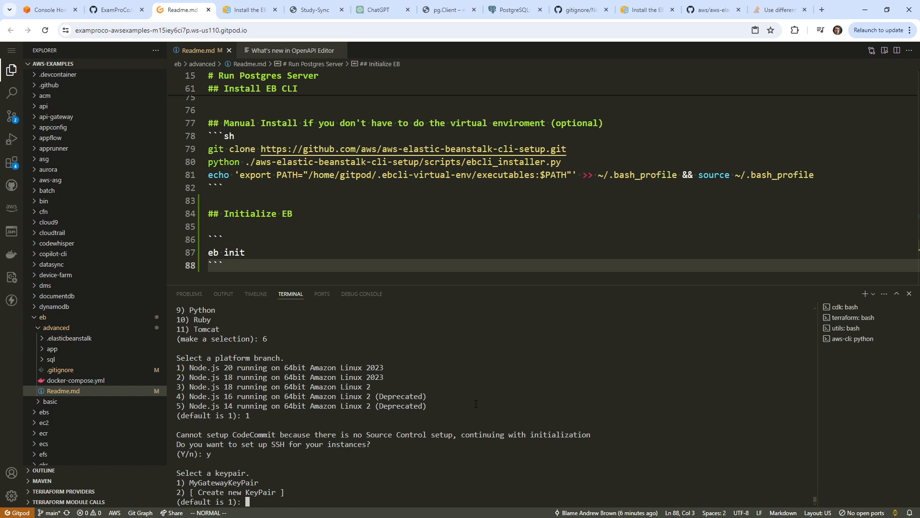
{"action": "type", "text": "2"}
{"action": "key", "text": "Return"}
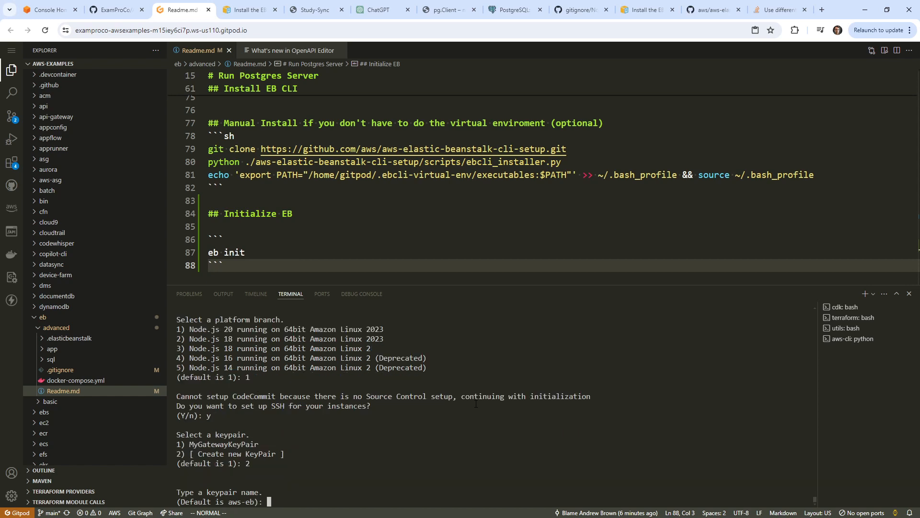
{"action": "key", "text": "Return"}
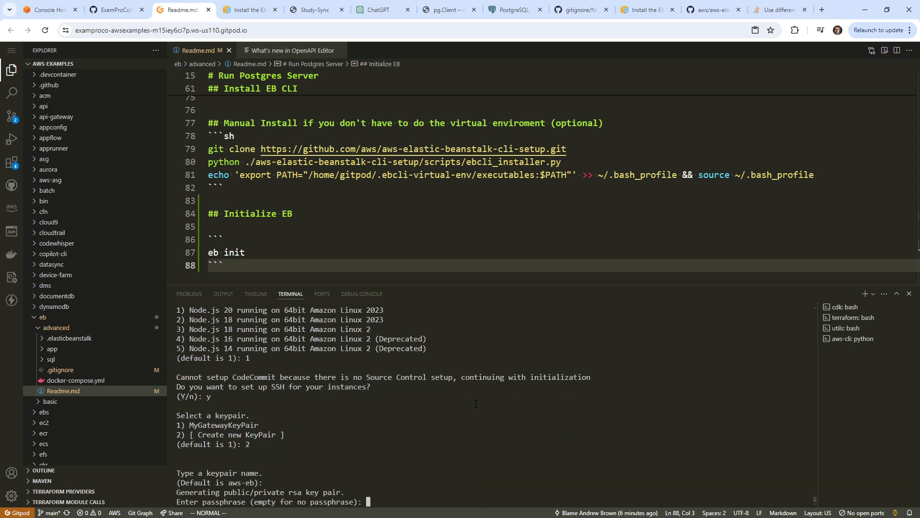
{"action": "key", "text": "Return"}
{"action": "key", "text": "Return"}
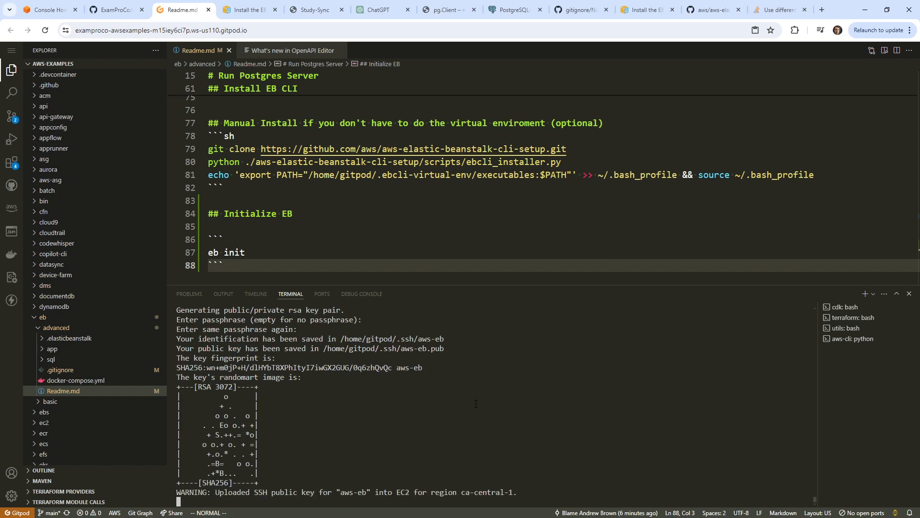
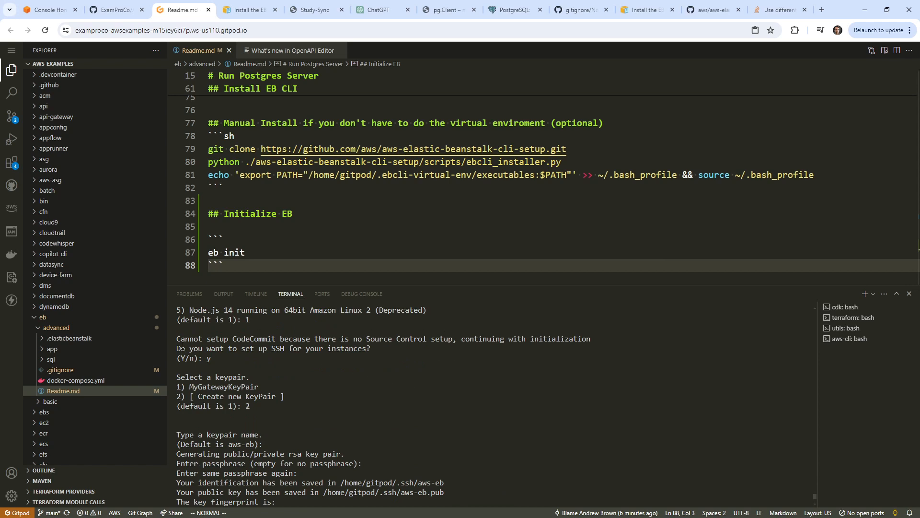
Review the eb init output, including the skipped CodeCommit note, then open .elasticbeanstalk/config.yml.
{"action": "left_click_drag", "start_coordinate": [183, 348], "coordinate": [412, 349]}
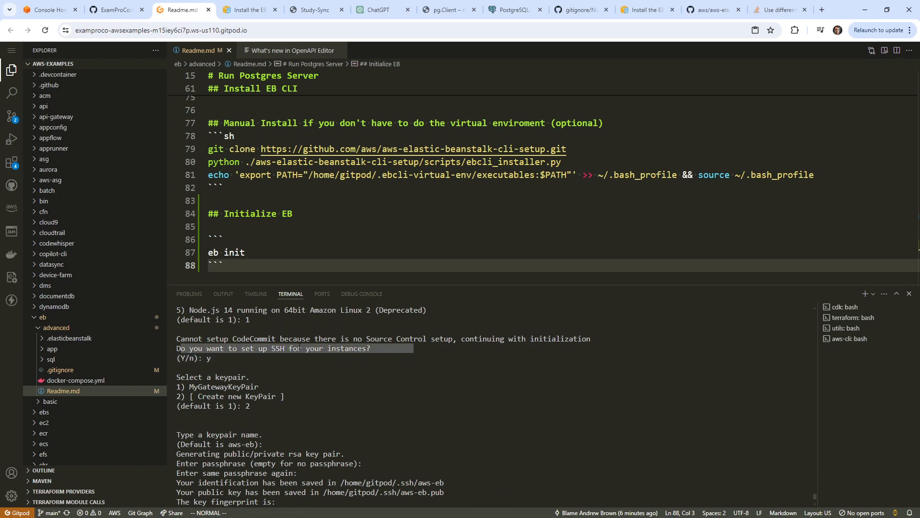
{"action": "left_click_drag", "start_coordinate": [189, 337], "coordinate": [579, 339]}
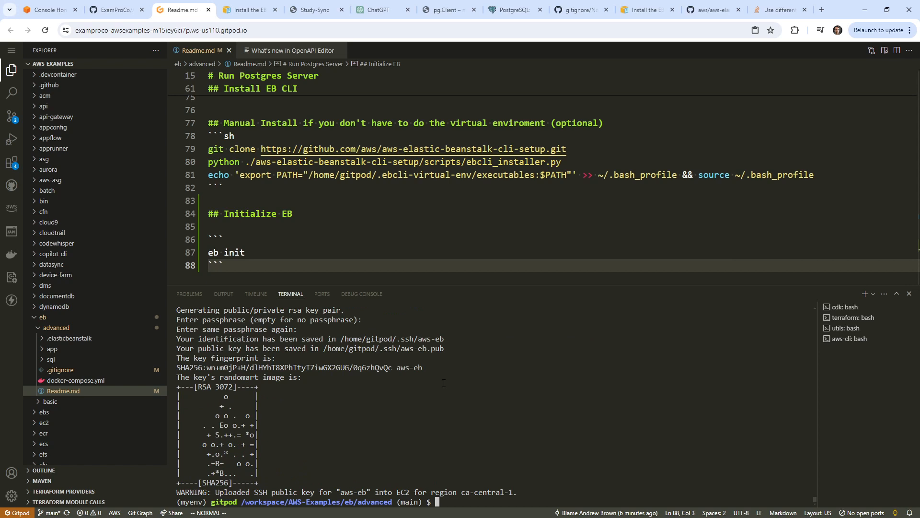
{"action": "left_click", "coordinate": [358, 189]}
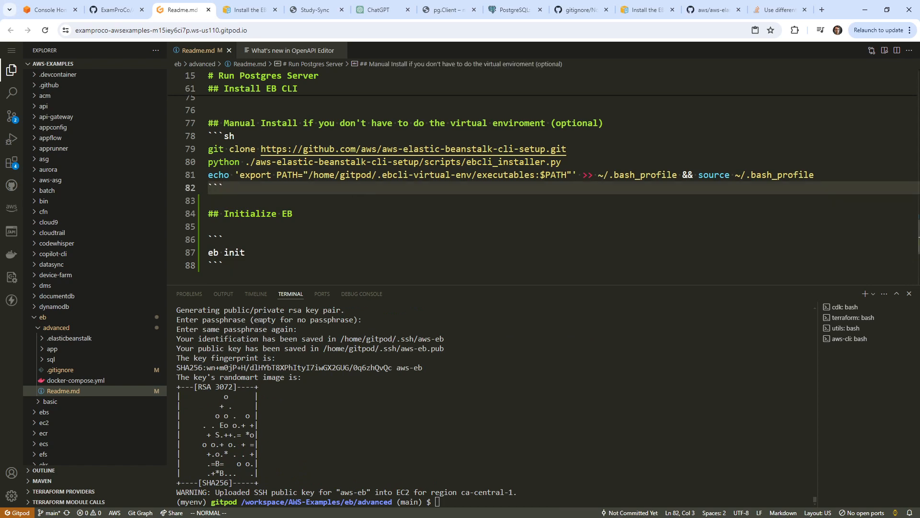
{"action": "left_click", "coordinate": [102, 339]}
{"action": "left_click", "coordinate": [103, 349]}
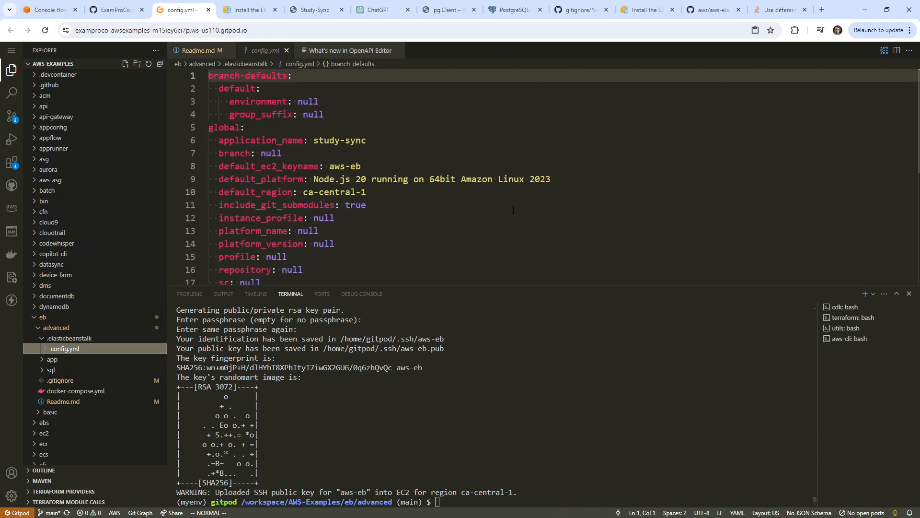
Enlarge the editor and inspect the sc and repository keys in config.yml.
{"action": "scroll", "coordinate": [485, 193], "scroll_direction": "down", "scroll_amount": 2}
{"action": "scroll", "coordinate": [485, 192], "scroll_direction": "up", "scroll_amount": 2}
{"action": "left_click_drag", "start_coordinate": [521, 286], "coordinate": [520, 366]}
{"action": "left_click", "coordinate": [475, 232]}
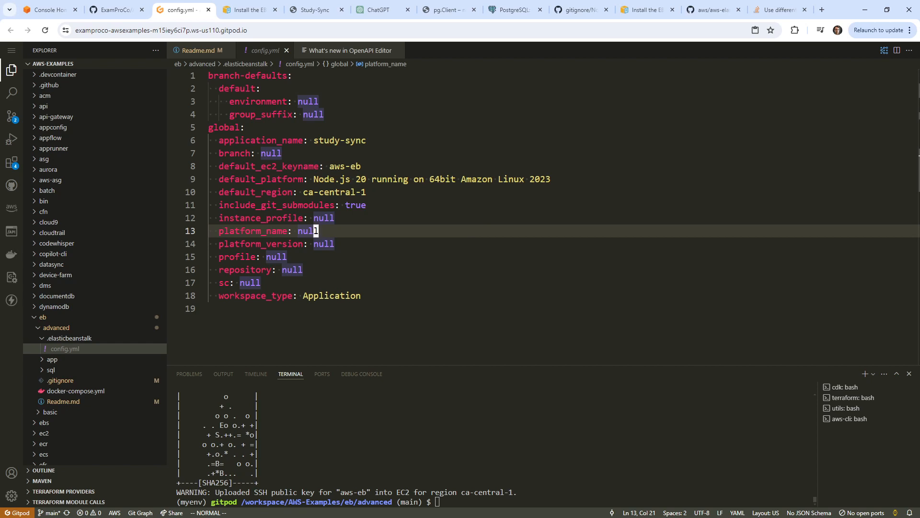
{"action": "double_click", "coordinate": [223, 282]}
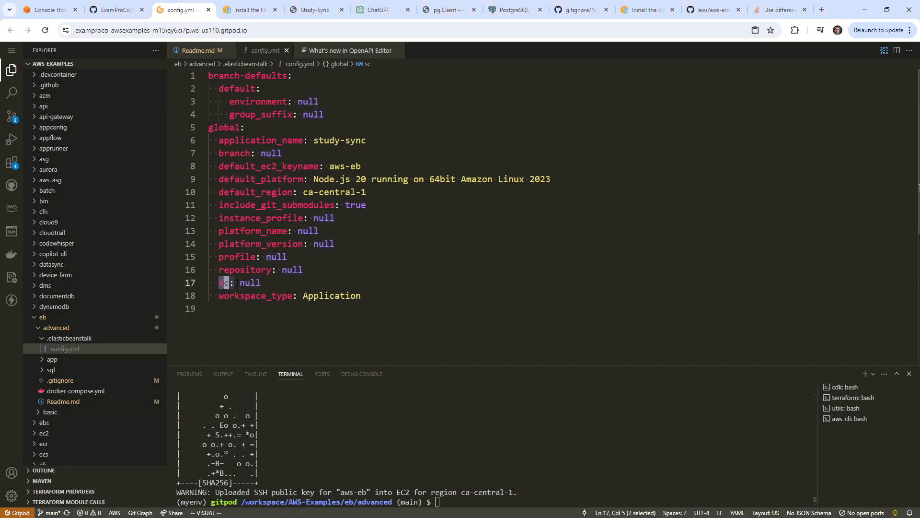
{"action": "double_click", "coordinate": [258, 270]}
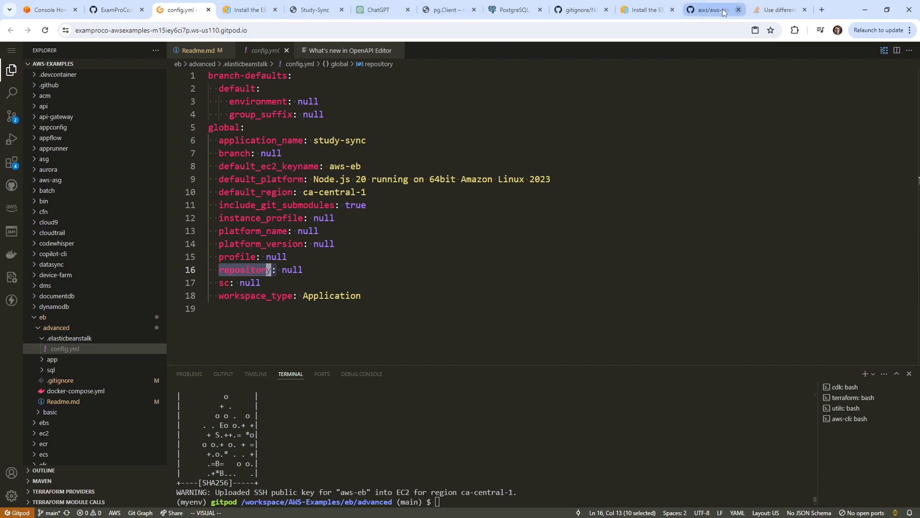
{"action": "left_click", "coordinate": [661, 10]}
Close the three leftover tabs and search the web for 'eb aws extension'.
{"action": "left_click", "coordinate": [672, 9]}
{"action": "left_click", "coordinate": [671, 10]}
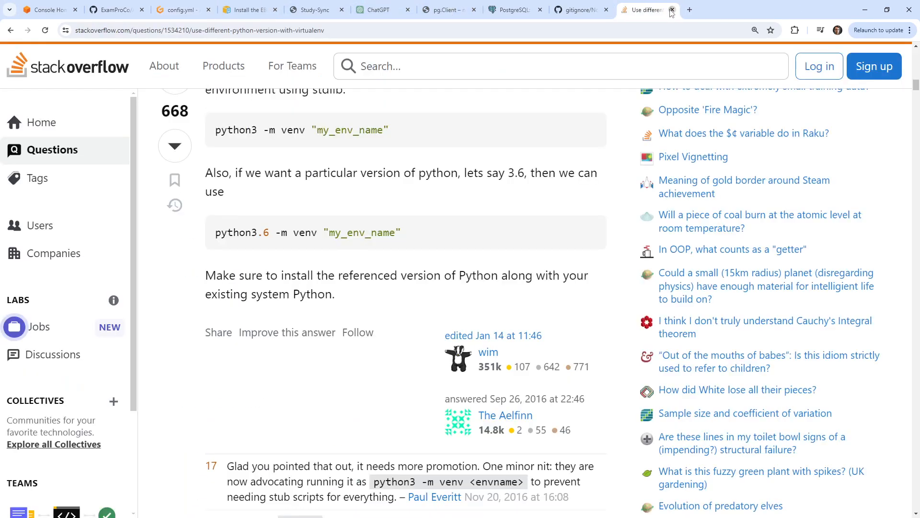
{"action": "left_click", "coordinate": [672, 10]}
{"action": "left_click", "coordinate": [645, 28]}
{"action": "type", "text": "eb"}
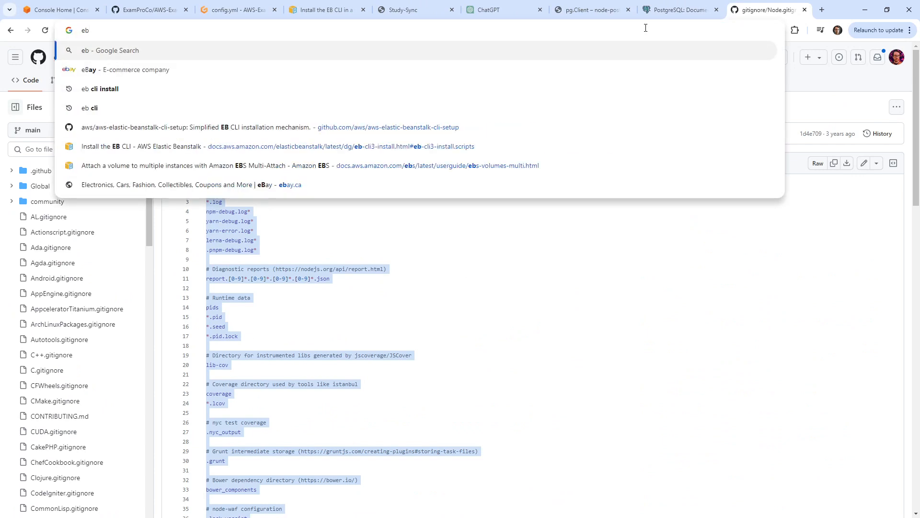
{"action": "type", "text": " aws "}
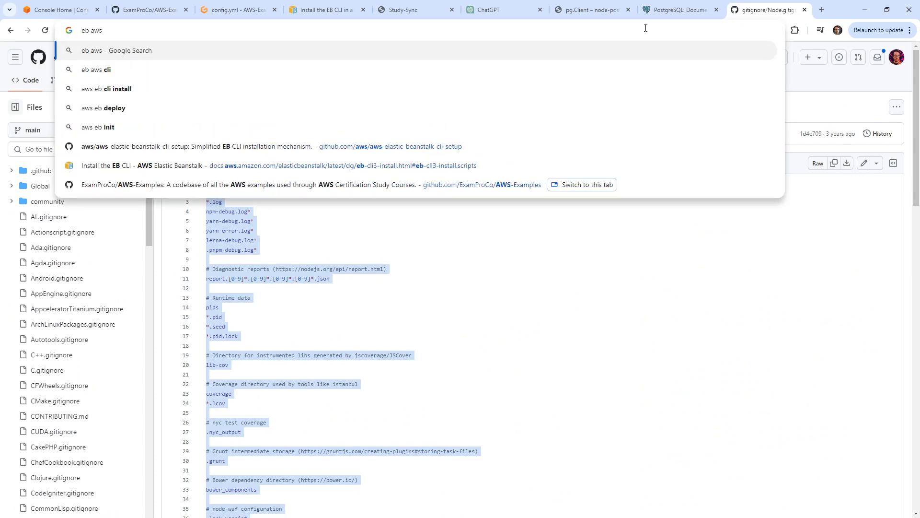
{"action": "type", "text": "extension"}
{"action": "key", "text": "Return"}
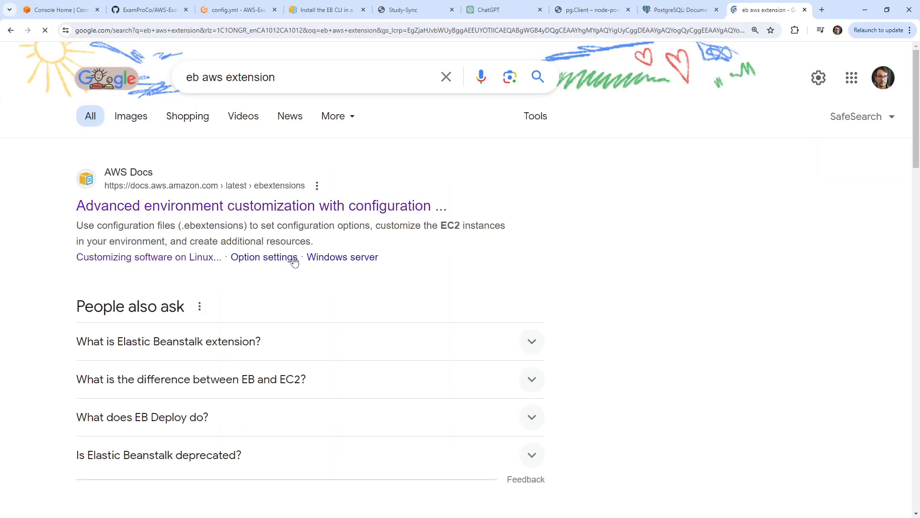
Go from the .ebextensions doc to the custom environment resources page via Configuration options.
{"action": "left_click", "coordinate": [298, 207]}
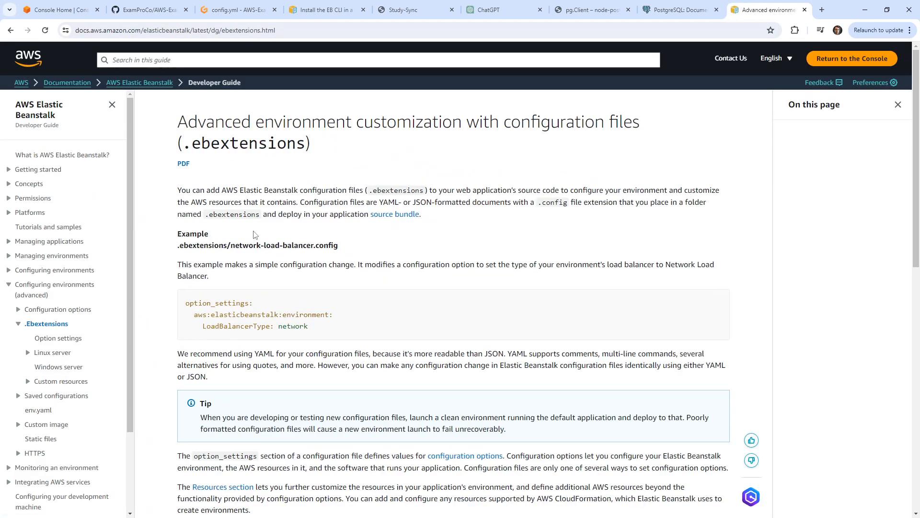
{"action": "scroll", "coordinate": [90, 252], "scroll_direction": "down", "scroll_amount": 2}
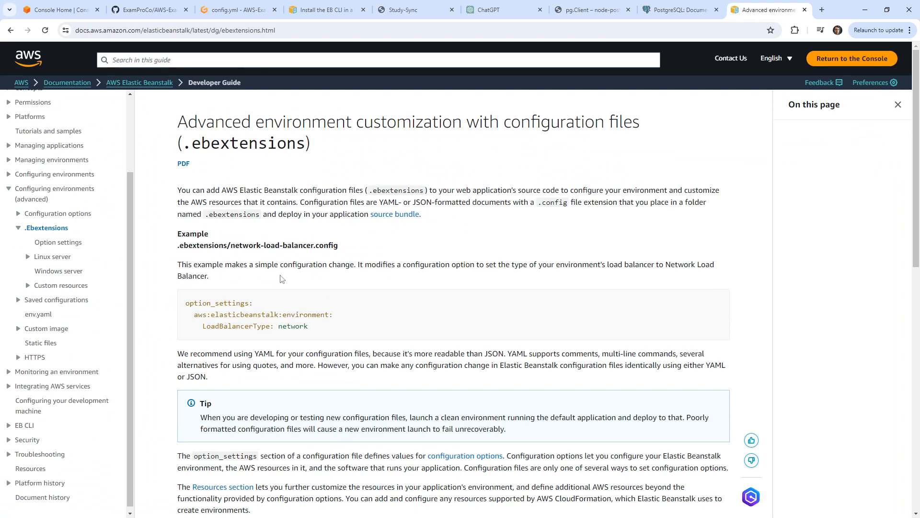
{"action": "scroll", "coordinate": [308, 319], "scroll_direction": "down", "scroll_amount": 8}
{"action": "scroll", "coordinate": [314, 354], "scroll_direction": "down", "scroll_amount": 3}
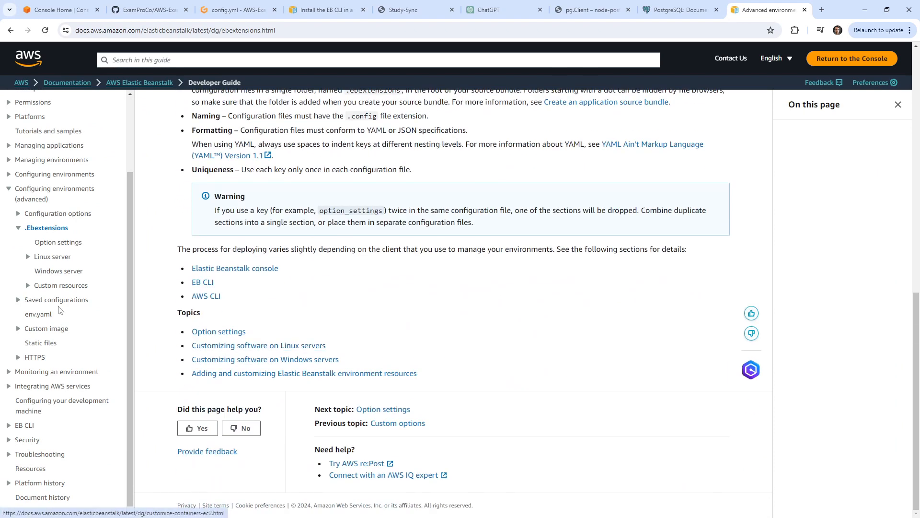
{"action": "left_click", "coordinate": [18, 213]}
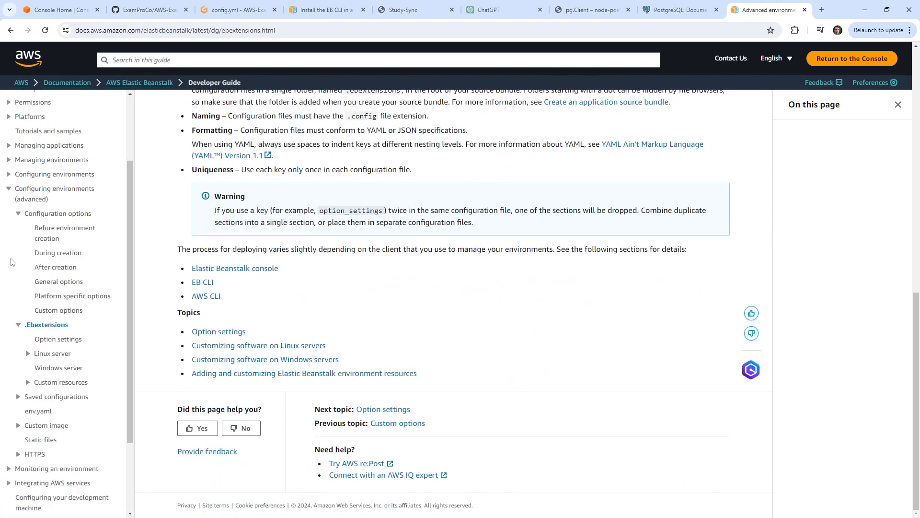
{"action": "scroll", "coordinate": [16, 277], "scroll_direction": "down", "scroll_amount": 2}
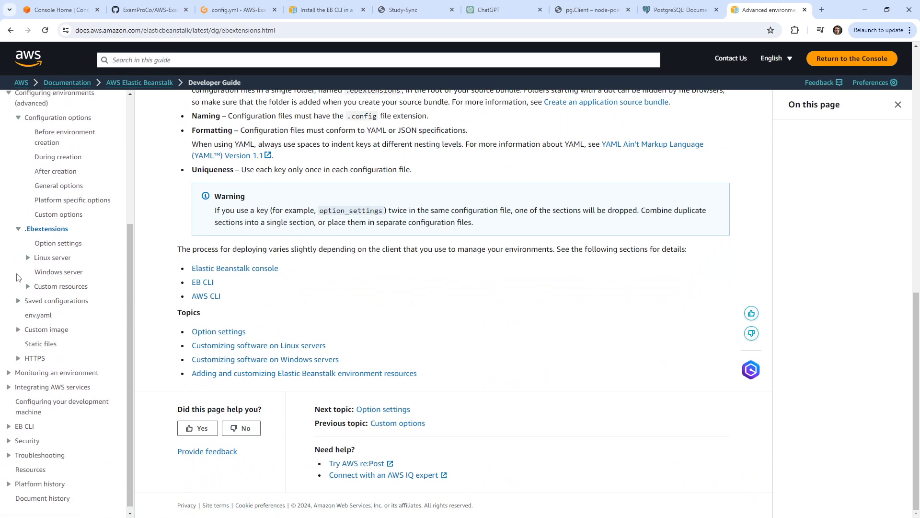
{"action": "left_click", "coordinate": [27, 288]}
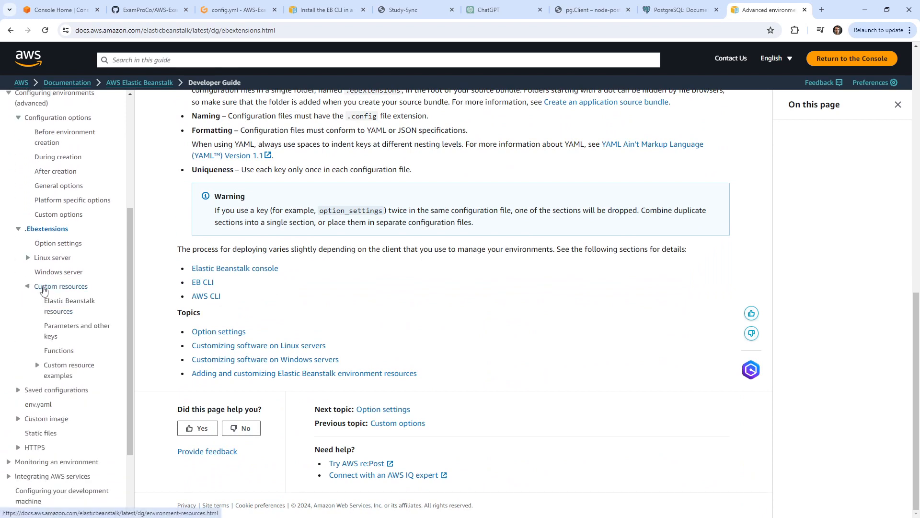
{"action": "scroll", "coordinate": [25, 291], "scroll_direction": "up", "scroll_amount": 3}
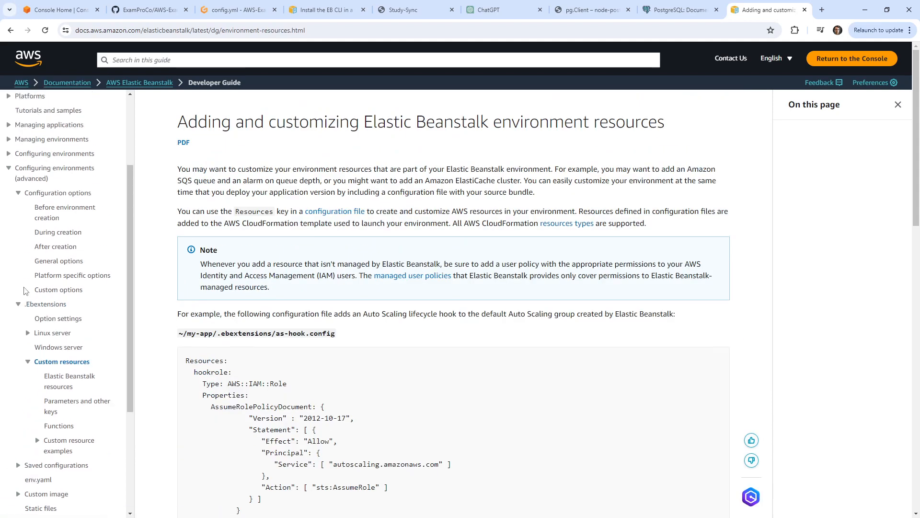
Search 'config yml elasticbeanstalk codecommit' and open the Using the EB CLI with AWS CodeCommit doc.
{"action": "left_click", "coordinate": [550, 32]}
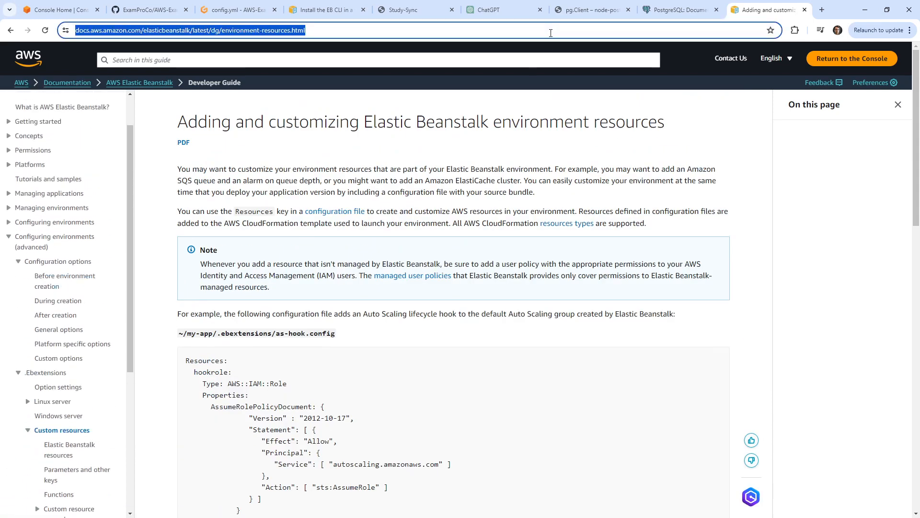
{"action": "type", "text": "config yml e"}
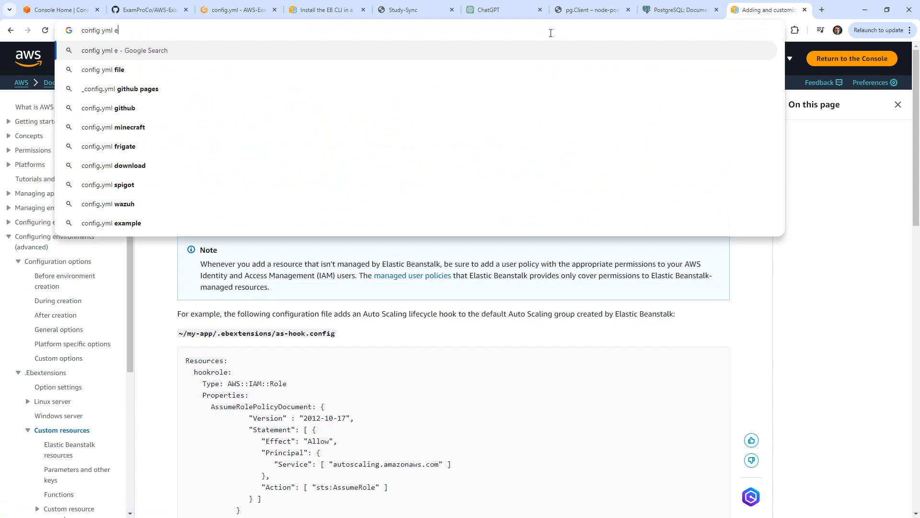
{"action": "type", "text": "lasticbean"}
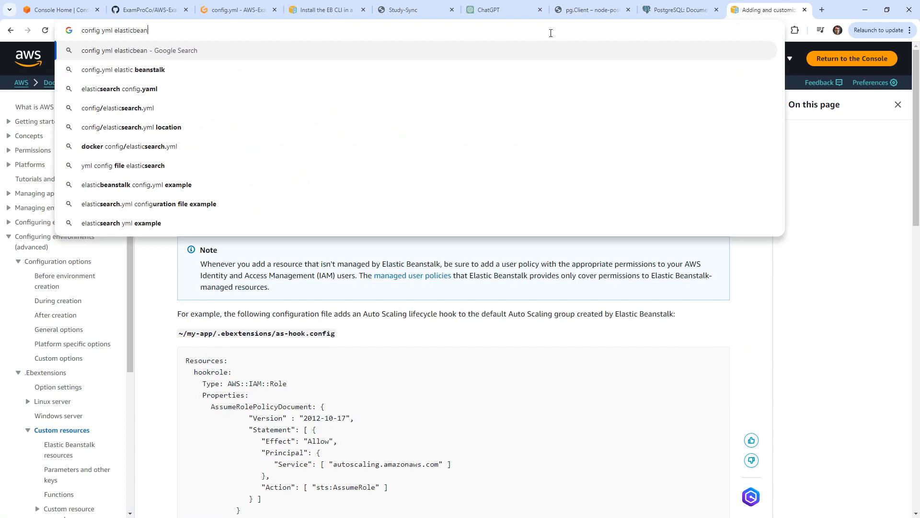
{"action": "type", "text": "stalk codec"}
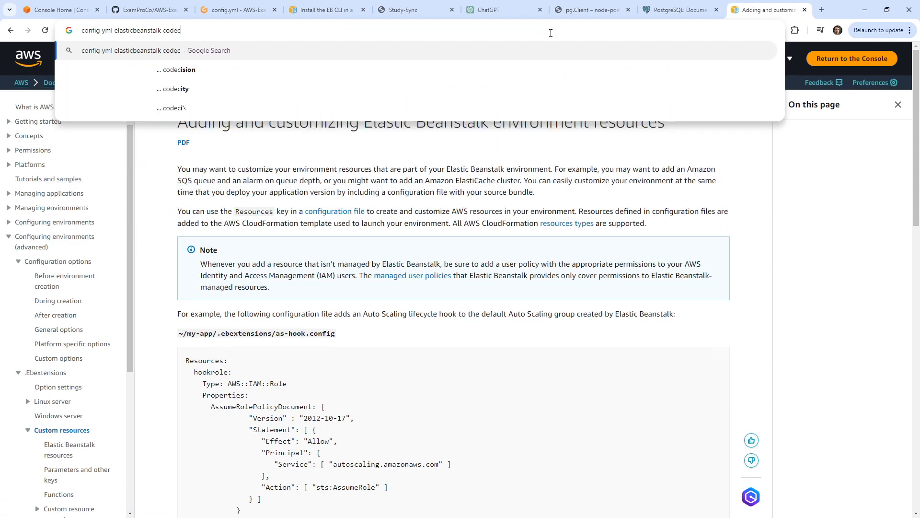
{"action": "type", "text": "ommit"}
{"action": "key", "text": "Return"}
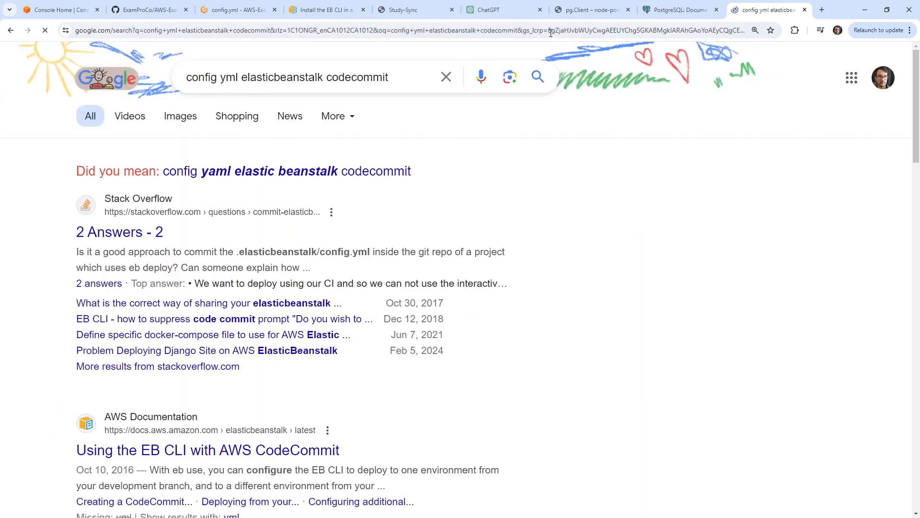
{"action": "left_click", "coordinate": [265, 453]}
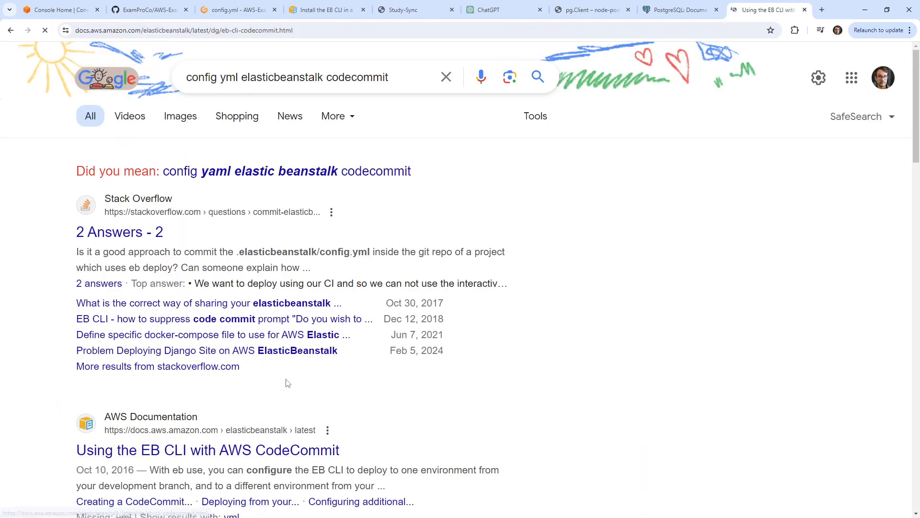
Read the eb codesource and existing-repository sections, then go back to the config.yml workspace.
{"action": "scroll", "coordinate": [235, 275], "scroll_direction": "down", "scroll_amount": 9}
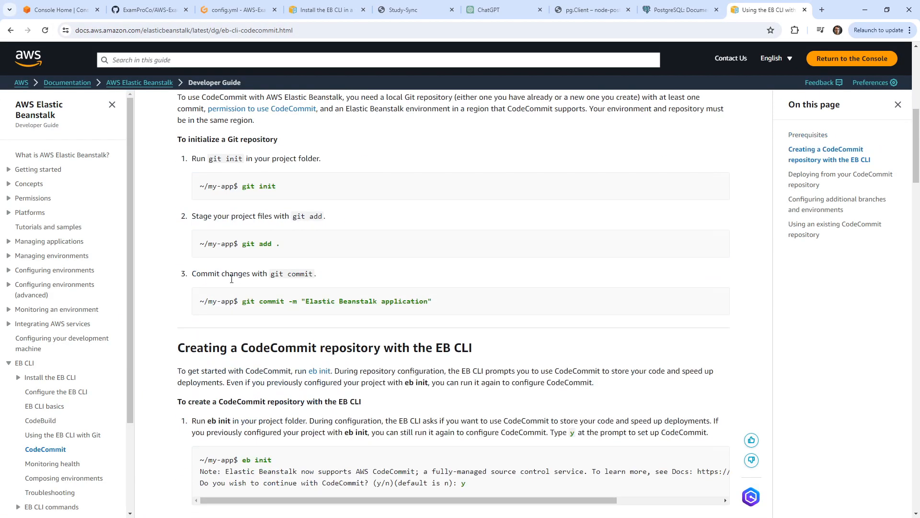
{"action": "scroll", "coordinate": [225, 287], "scroll_direction": "down", "scroll_amount": 7}
{"action": "scroll", "coordinate": [220, 302], "scroll_direction": "down", "scroll_amount": 7}
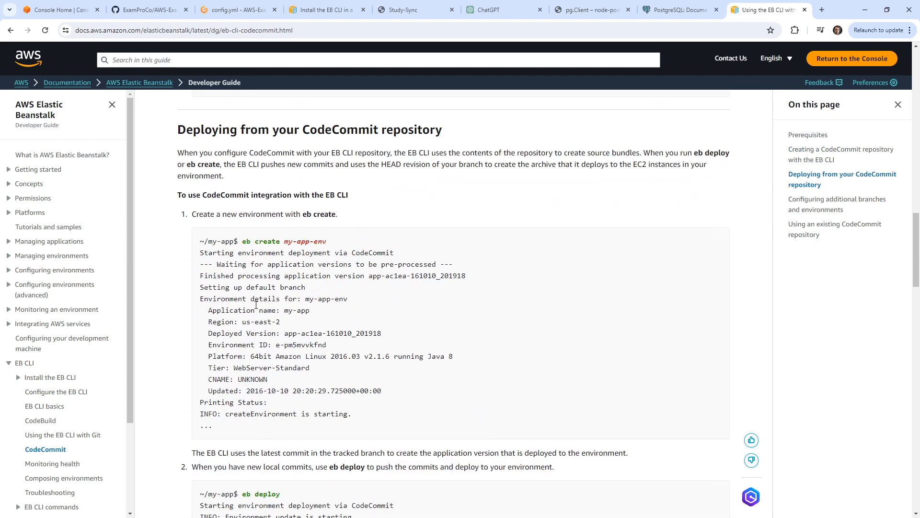
{"action": "scroll", "coordinate": [247, 279], "scroll_direction": "down", "scroll_amount": 10}
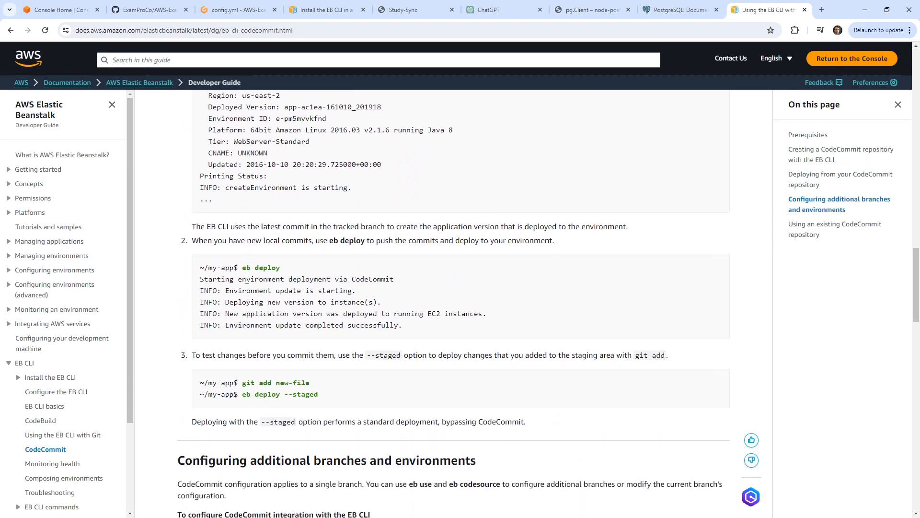
{"action": "scroll", "coordinate": [247, 279], "scroll_direction": "down", "scroll_amount": 6}
{"action": "scroll", "coordinate": [246, 282], "scroll_direction": "up", "scroll_amount": 2}
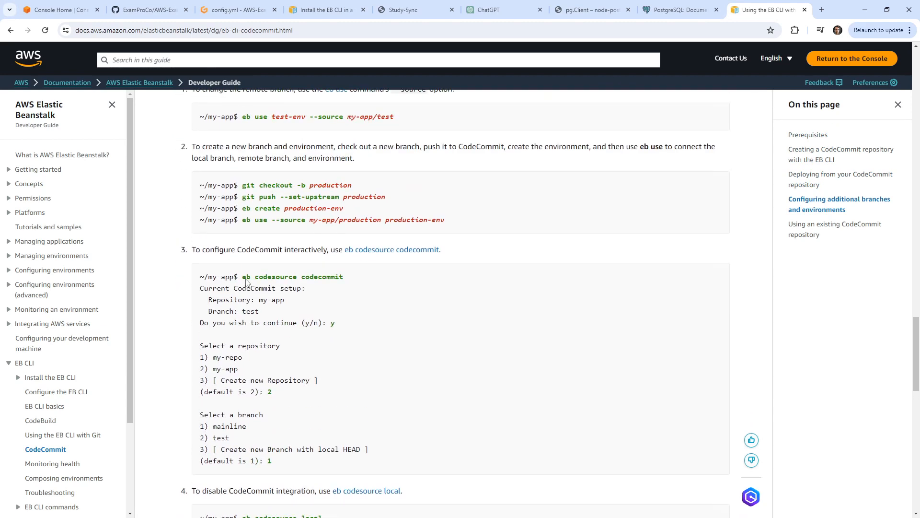
{"action": "scroll", "coordinate": [247, 279], "scroll_direction": "up", "scroll_amount": 1}
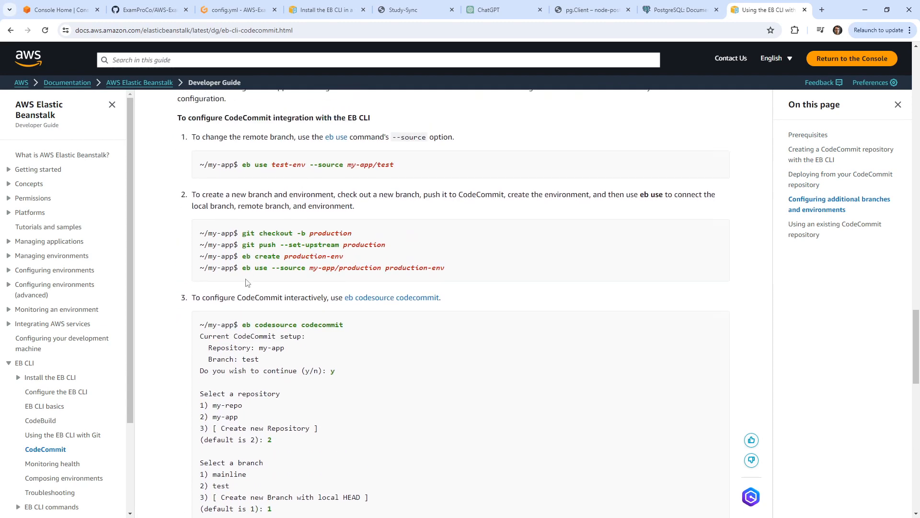
{"action": "scroll", "coordinate": [247, 283], "scroll_direction": "down", "scroll_amount": 7}
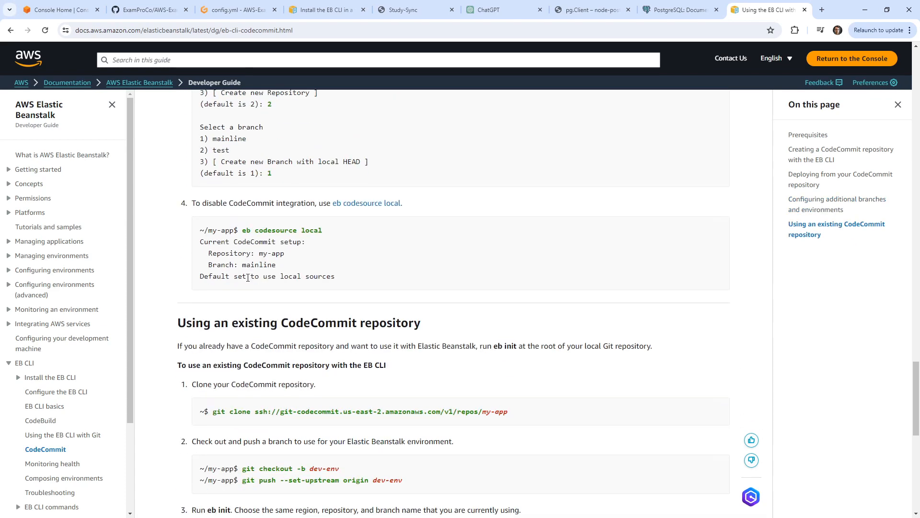
{"action": "scroll", "coordinate": [248, 278], "scroll_direction": "down", "scroll_amount": 2}
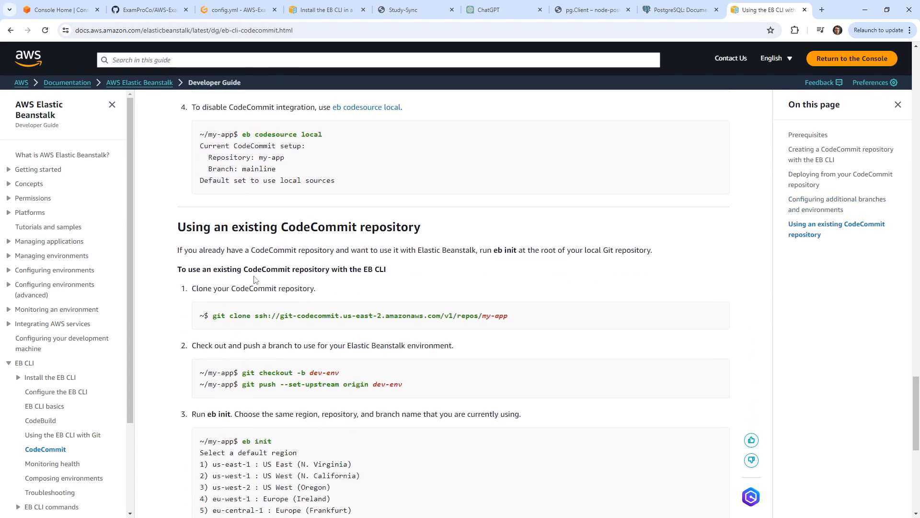
{"action": "left_click", "coordinate": [235, 10]}
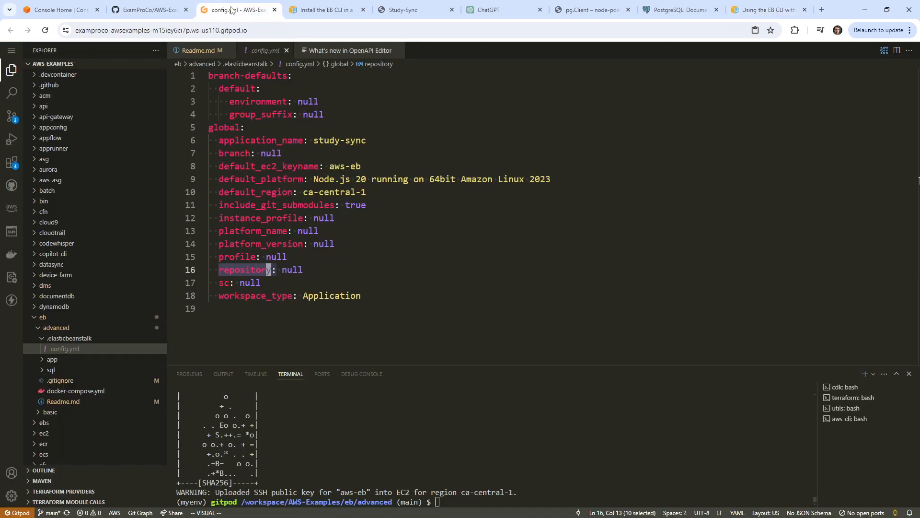
Run eb in an enlarged terminal and read the codesource command's description.
{"action": "type", "text": "eb"}
{"action": "key", "text": "Return"}
{"action": "left_click_drag", "start_coordinate": [513, 365], "coordinate": [538, 101]}
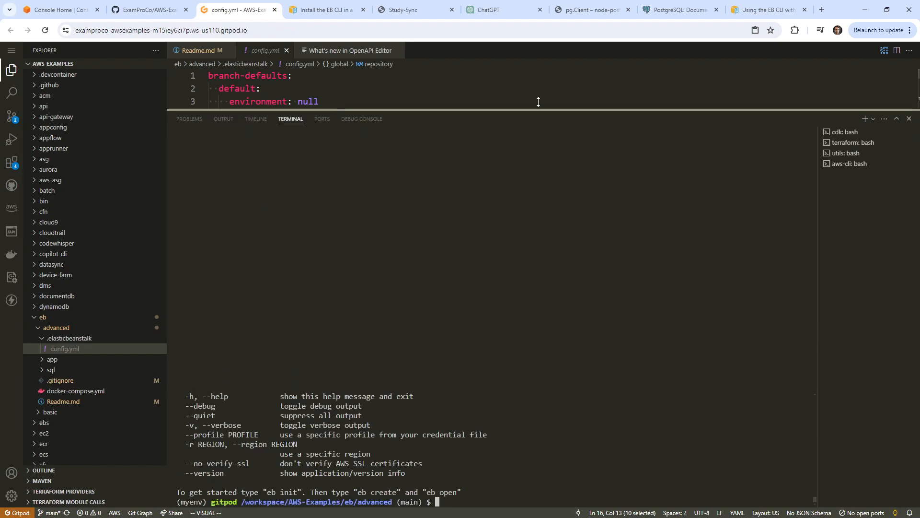
{"action": "scroll", "coordinate": [403, 318], "scroll_direction": "up", "scroll_amount": 3}
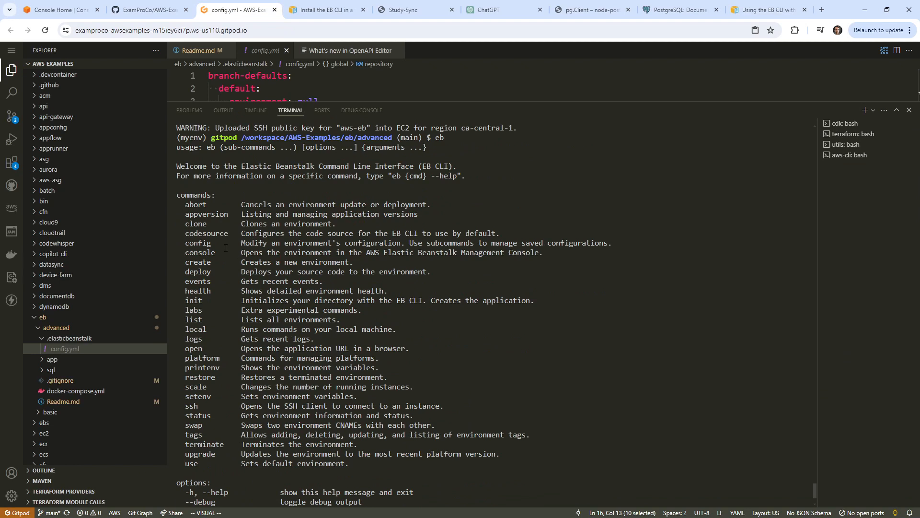
{"action": "left_click_drag", "start_coordinate": [241, 234], "coordinate": [526, 233]}
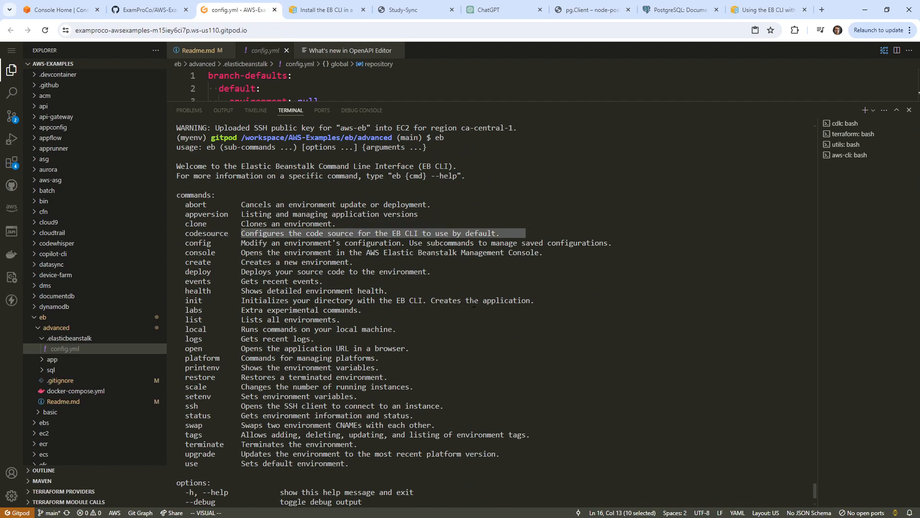
{"action": "scroll", "coordinate": [474, 305], "scroll_direction": "down", "scroll_amount": 2}
{"action": "left_click", "coordinate": [570, 337]}
{"action": "scroll", "coordinate": [572, 336], "scroll_direction": "up", "scroll_amount": 1}
{"action": "scroll", "coordinate": [572, 337], "scroll_direction": "down", "scroll_amount": 1}
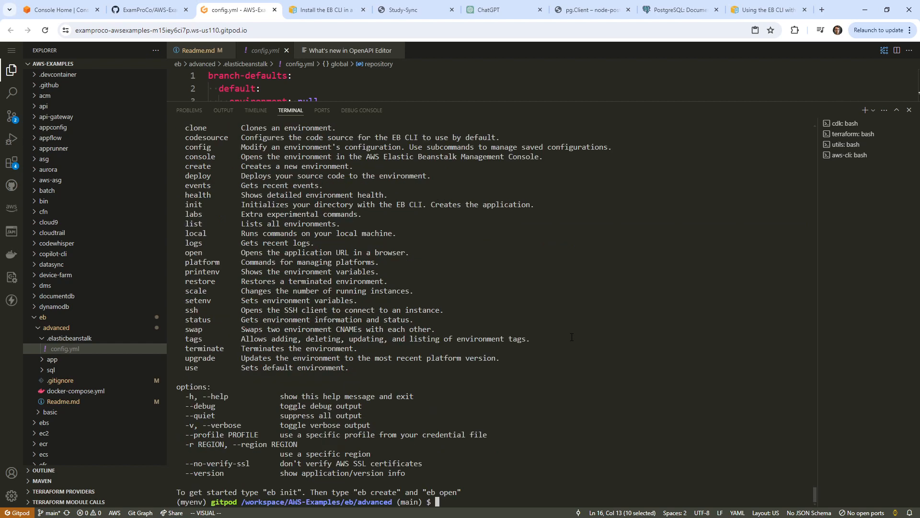
Run eb codesource, then shrink the terminal and bring Readme.md into view.
{"action": "type", "text": "eb codesource"}
{"action": "key", "text": "Return"}
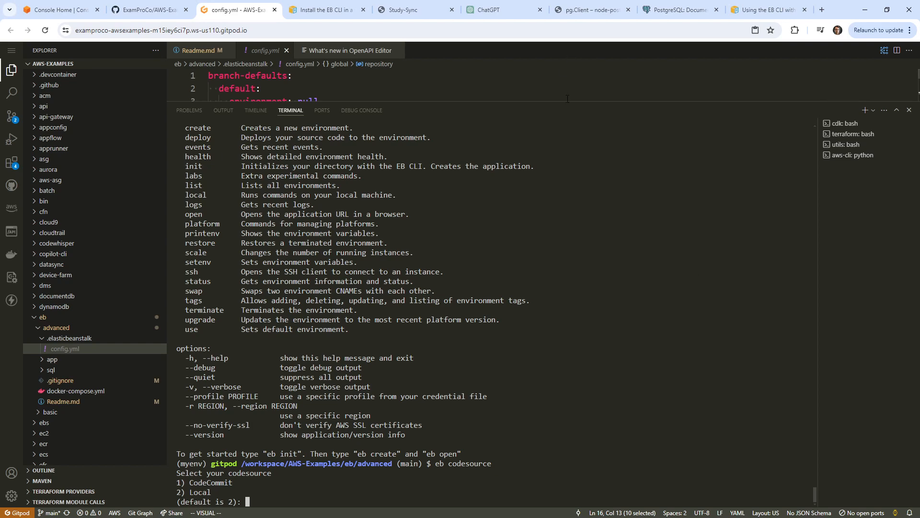
{"action": "left_click_drag", "start_coordinate": [571, 99], "coordinate": [571, 207]}
{"action": "left_click", "coordinate": [479, 165]}
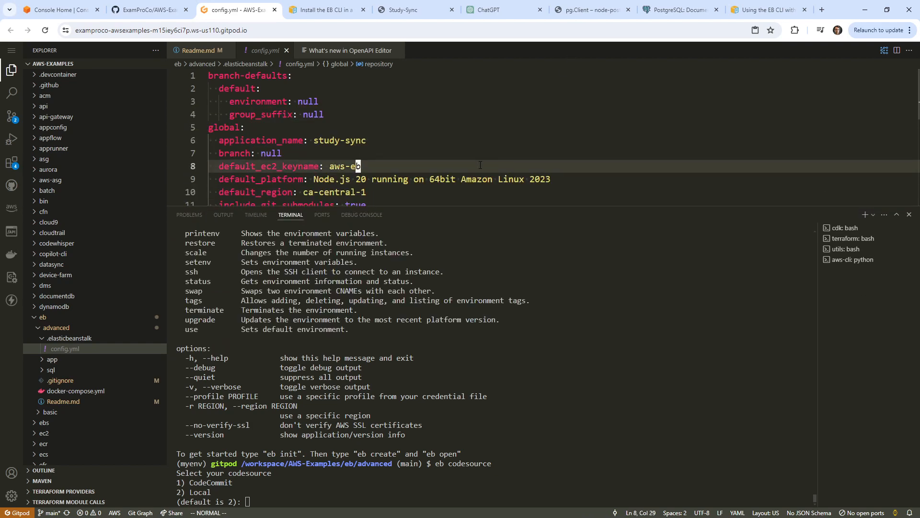
{"action": "left_click", "coordinate": [197, 50]}
Add a '## Set Codesource' heading with an sh code block containing eb codesource to the Readme.
{"action": "scroll", "coordinate": [278, 123], "scroll_direction": "down", "scroll_amount": 5}
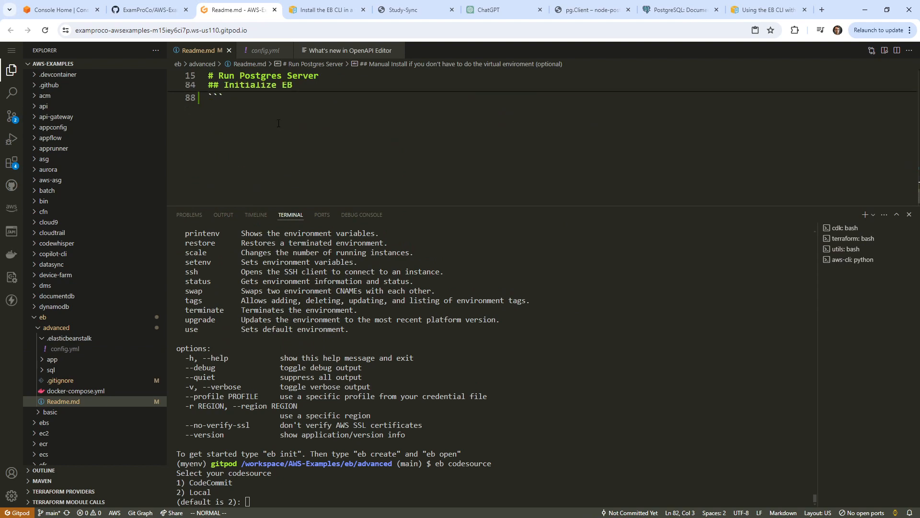
{"action": "scroll", "coordinate": [277, 124], "scroll_direction": "up", "scroll_amount": 2}
{"action": "key", "text": "shift+g"}
{"action": "key", "text": "o"}
{"action": "key", "text": "Return"}
{"action": "type", "text": "## S"}
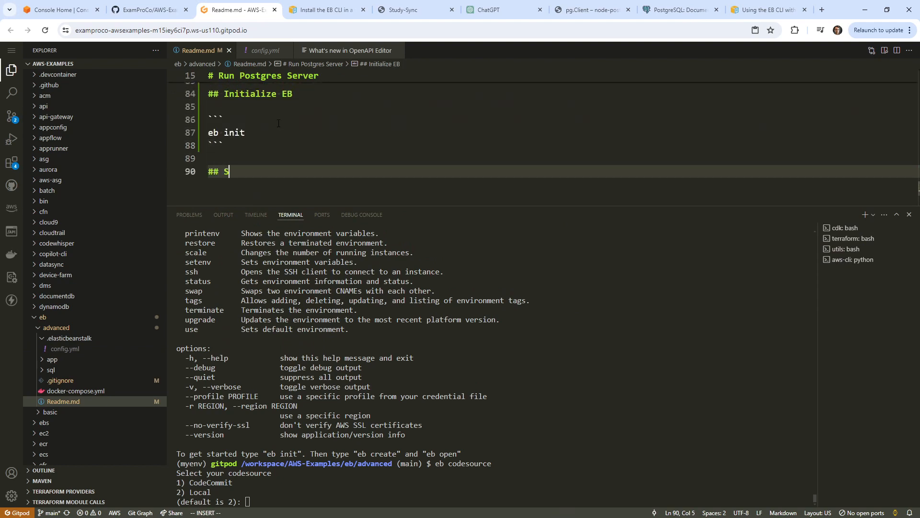
{"action": "type", "text": "et Codesource"}
{"action": "key", "text": "Return"}
{"action": "key", "text": "Return"}
{"action": "type", "text": "`"}
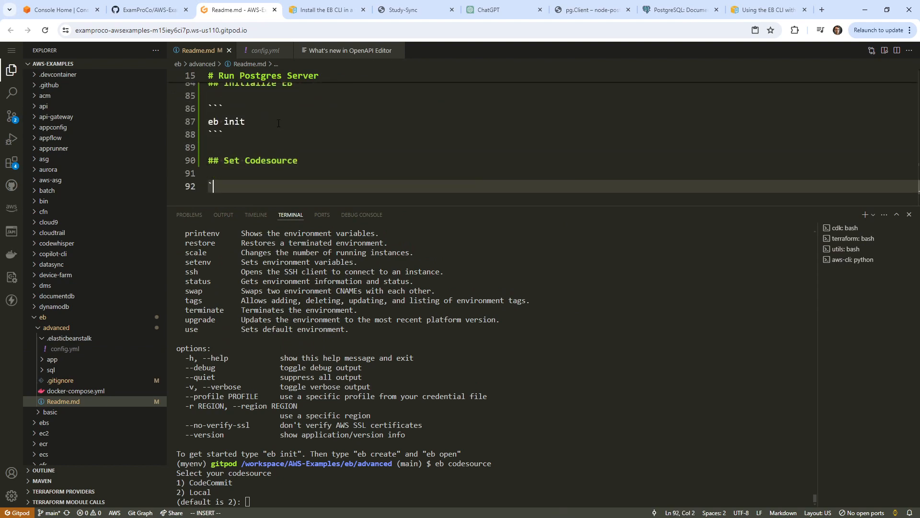
{"action": "type", "text": "``sh"}
{"action": "key", "text": "Return"}
{"action": "type", "text": "eb "}
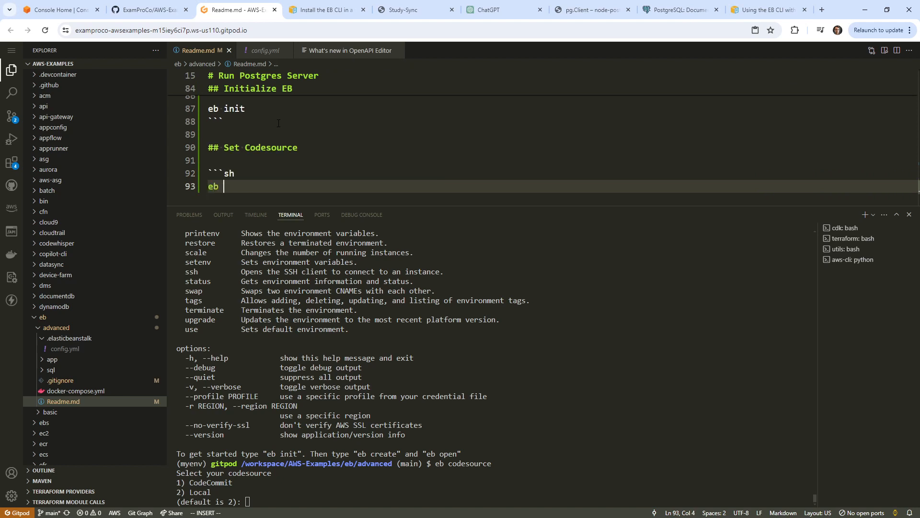
{"action": "type", "text": "codesource"}
{"action": "key", "text": "Return"}
{"action": "type", "text": "``"}
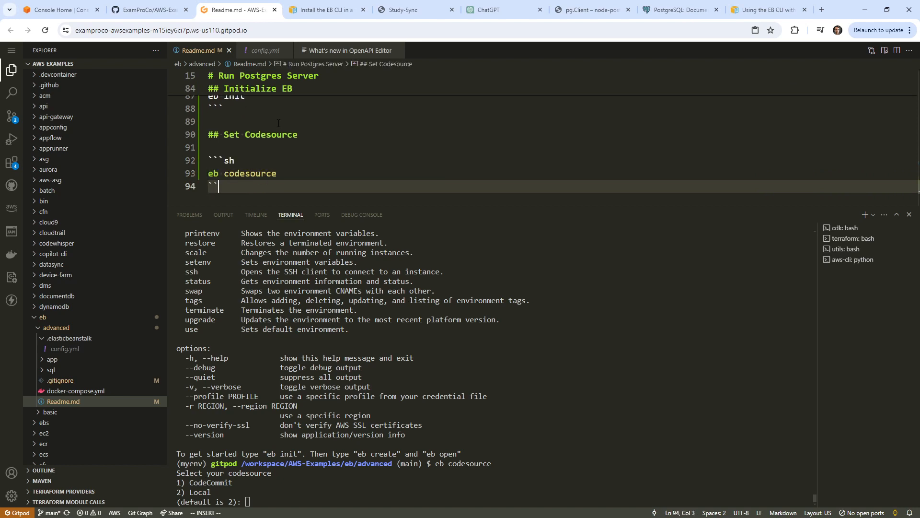
Answer 1 (CodeCommit) at the eb codesource prompt.
{"action": "left_click", "coordinate": [461, 420]}
{"action": "type", "text": "1"}
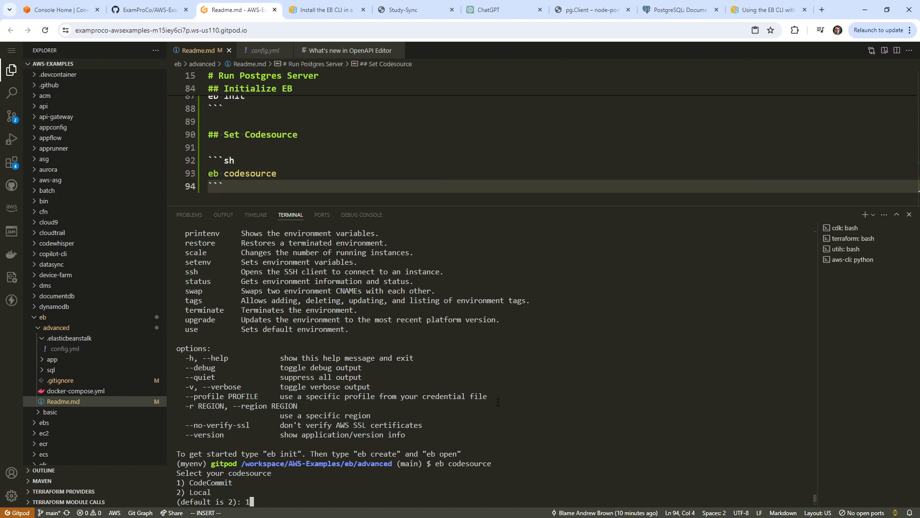
{"action": "key", "text": "Return"}
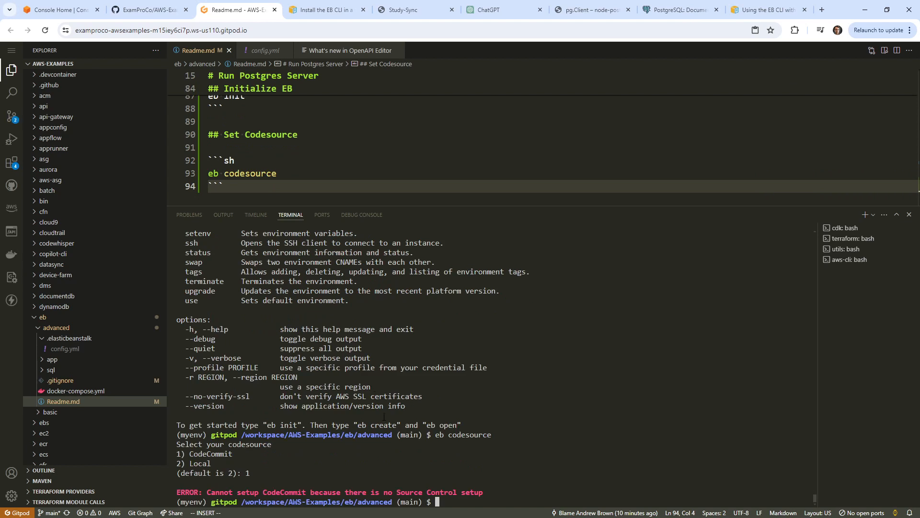
{"action": "left_click", "coordinate": [59, 10]}
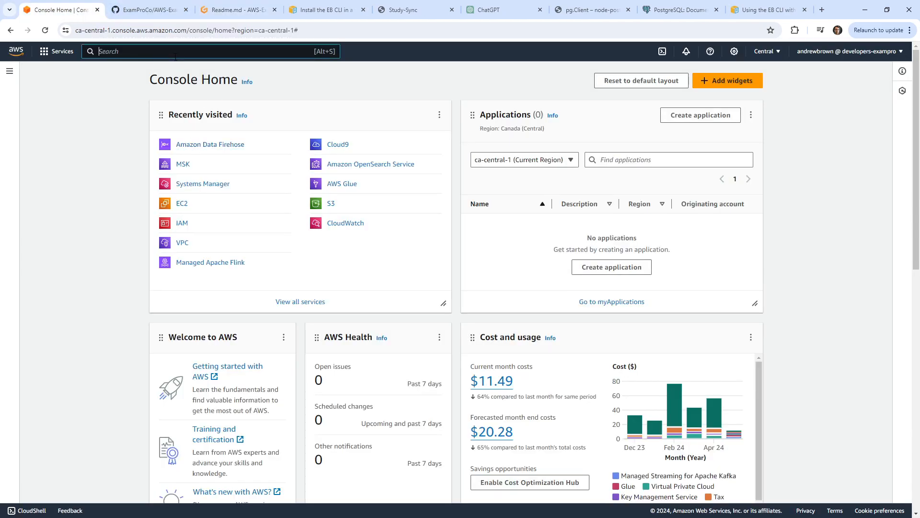
Create an empty CodeCommit repository named study-sync from the console search.
{"action": "type", "text": "codecommit"}
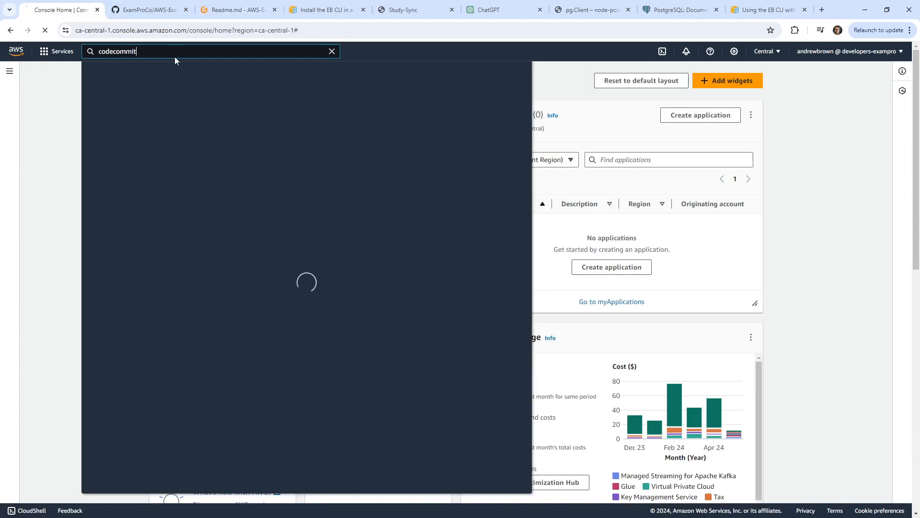
{"action": "key", "text": "Return"}
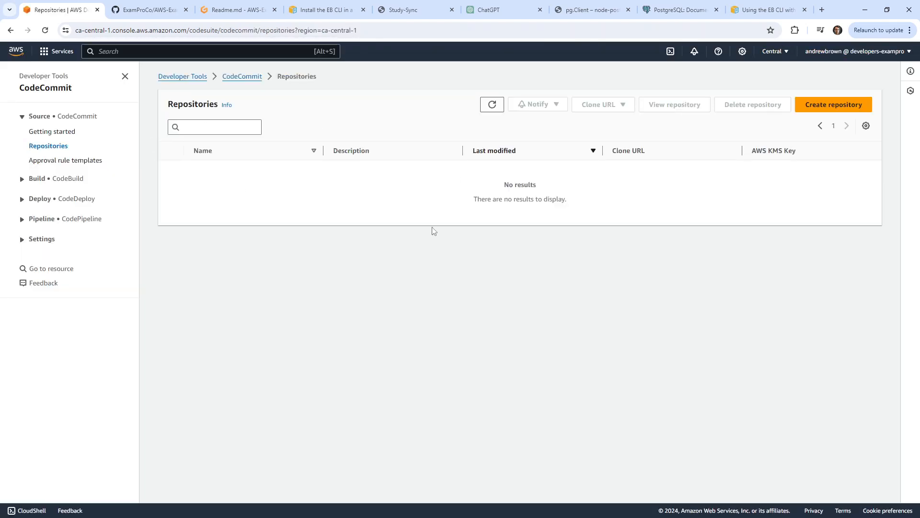
{"action": "left_click", "coordinate": [799, 106]}
{"action": "left_click", "coordinate": [133, 203]}
{"action": "type", "text": "s"}
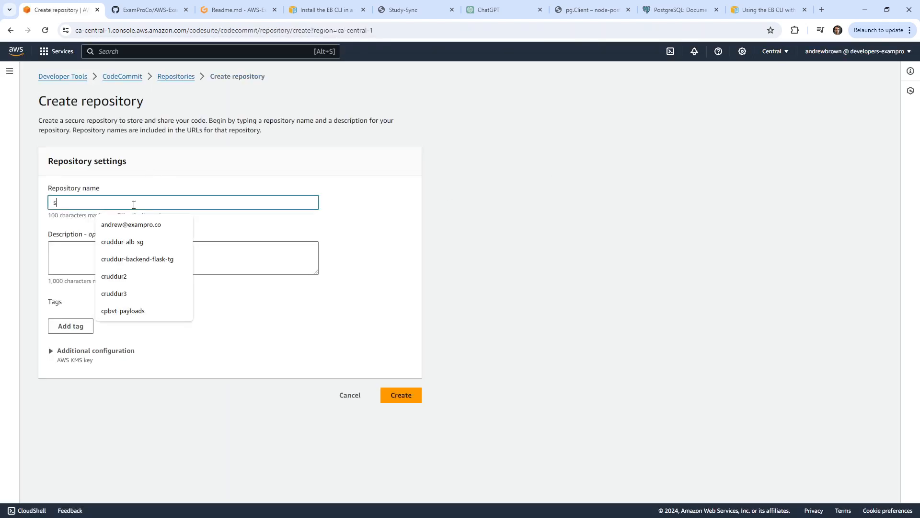
{"action": "type", "text": "tudy-sync"}
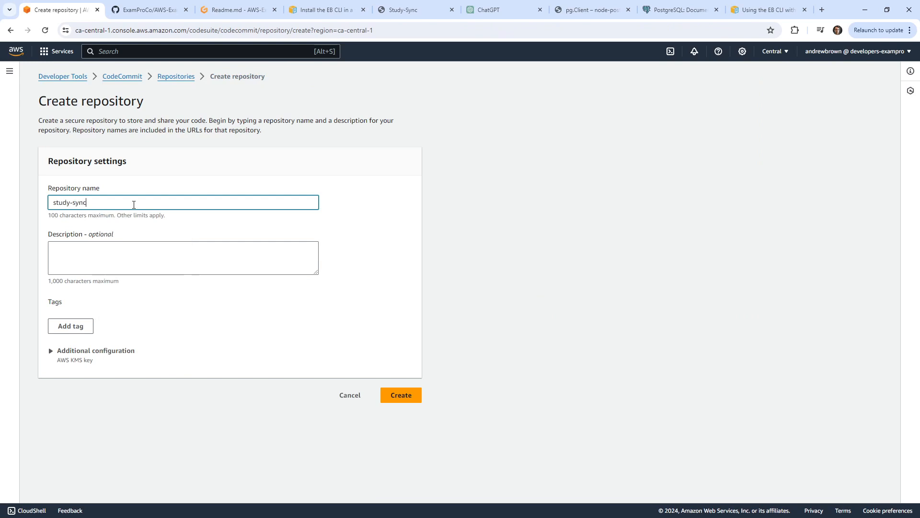
{"action": "left_click", "coordinate": [418, 393]}
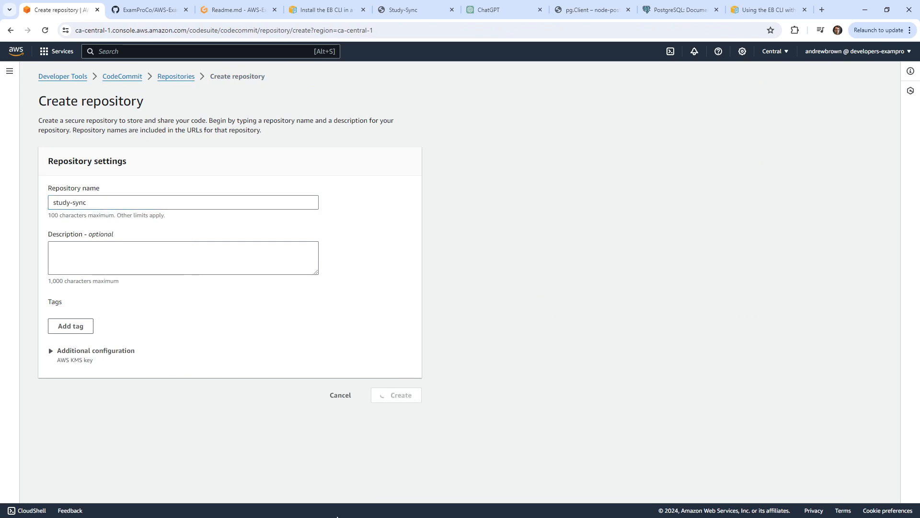
{"action": "scroll", "coordinate": [350, 343], "scroll_direction": "down", "scroll_amount": 2}
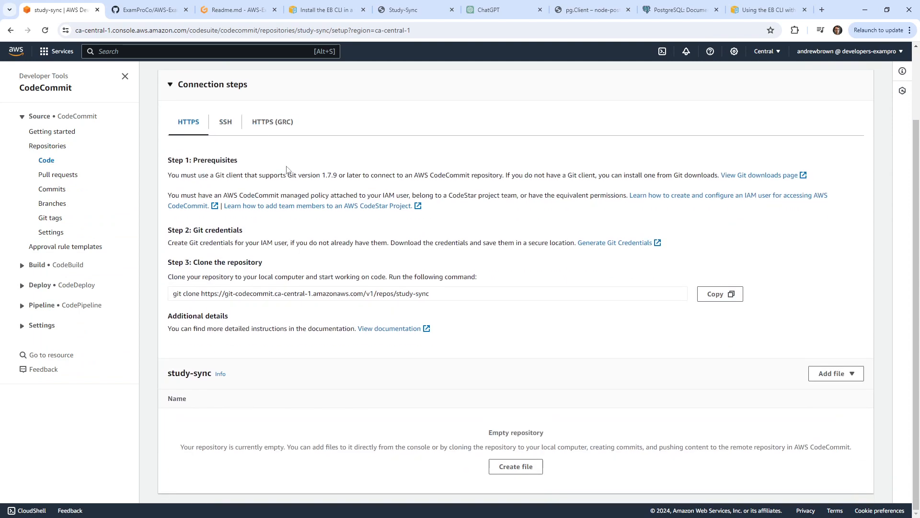
{"action": "scroll", "coordinate": [432, 273], "scroll_direction": "up", "scroll_amount": 2}
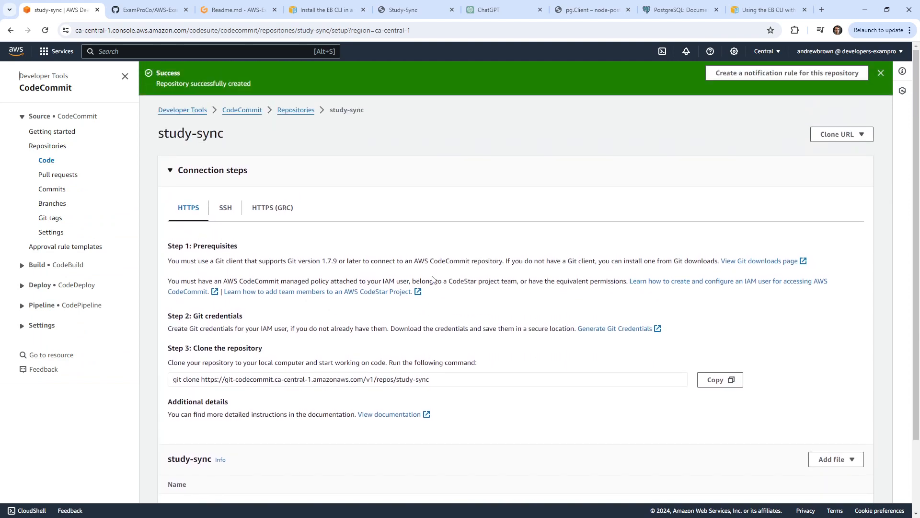
Rerun eb codesource in Gitpod and choose option 1, CodeCommit, again.
{"action": "left_click", "coordinate": [235, 10]}
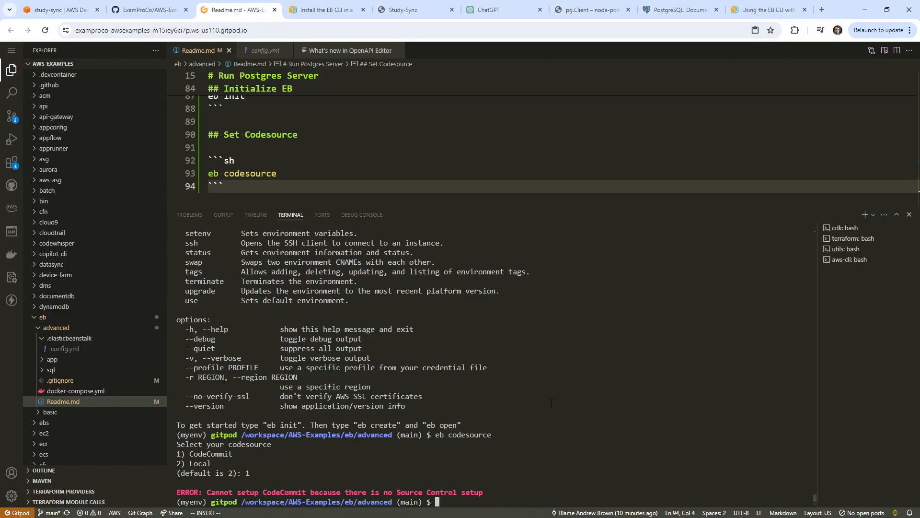
{"action": "key", "text": "Up"}
{"action": "key", "text": "Return"}
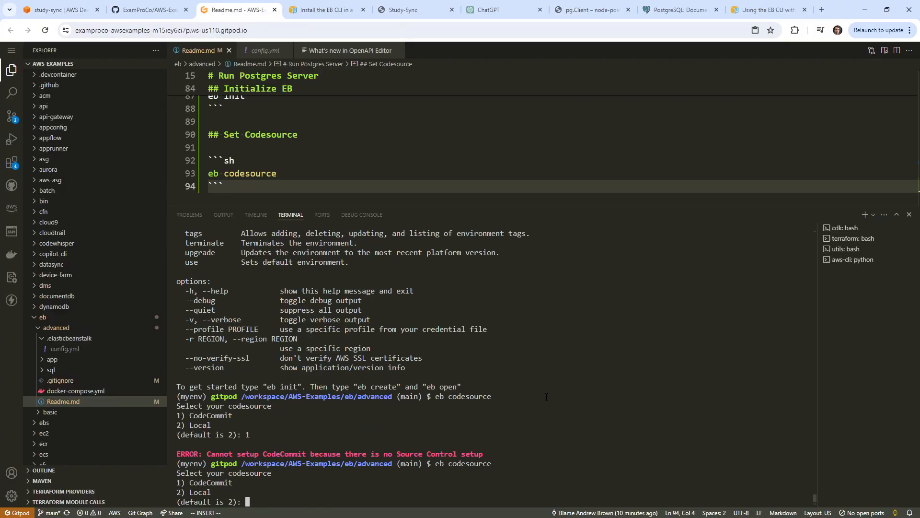
{"action": "type", "text": "1"}
{"action": "key", "text": "Return"}
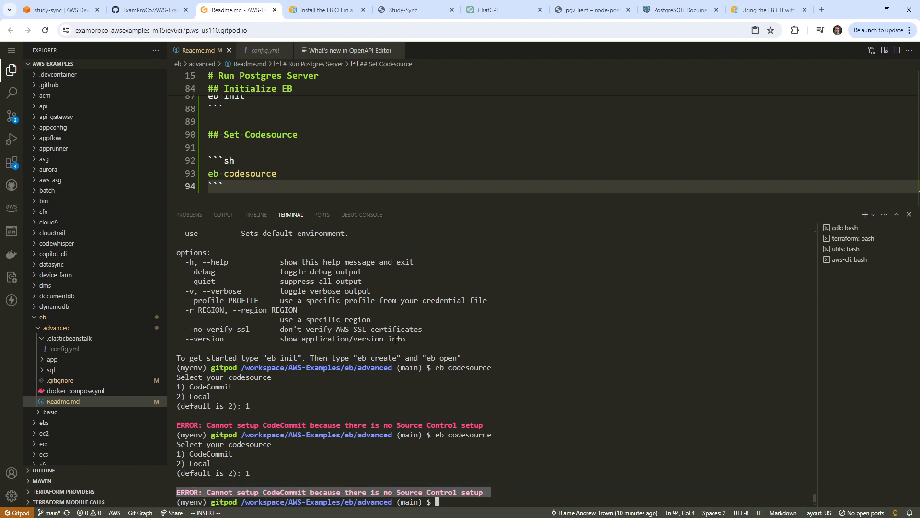
Search the pasted CodeCommit error and read the Stack Overflow answer recommending git init.
{"action": "left_click", "coordinate": [822, 9]}
{"action": "type", "text": "ERROR: Cannot setup CodeCommit because there is no Source Control setup"}
{"action": "key", "text": "Return"}
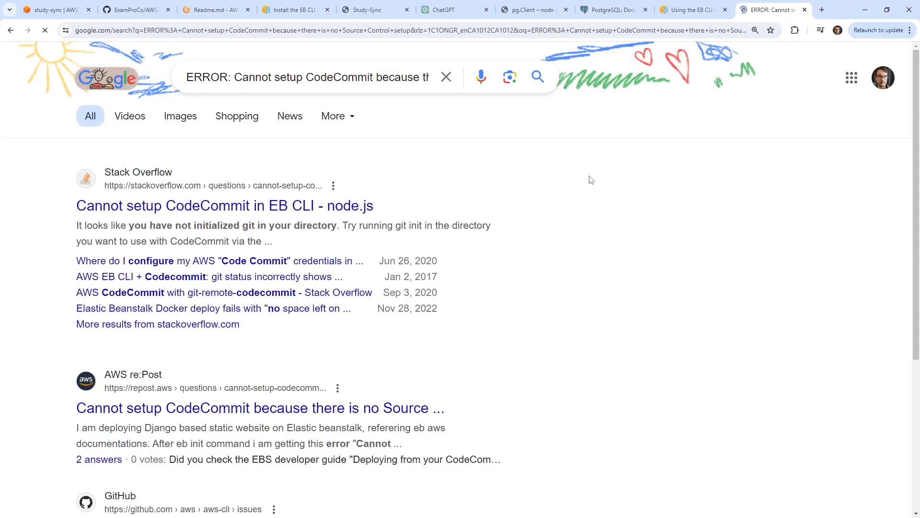
{"action": "left_click", "coordinate": [342, 205]}
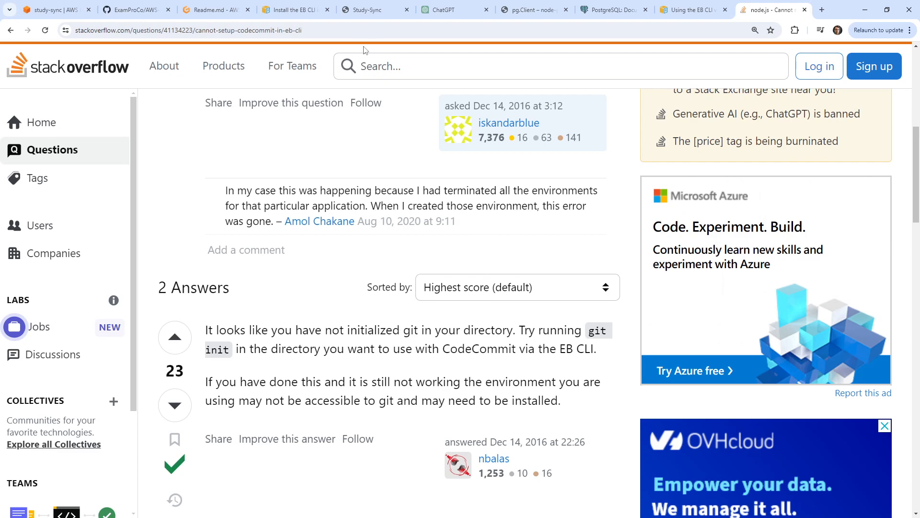
{"action": "left_click", "coordinate": [240, 13]}
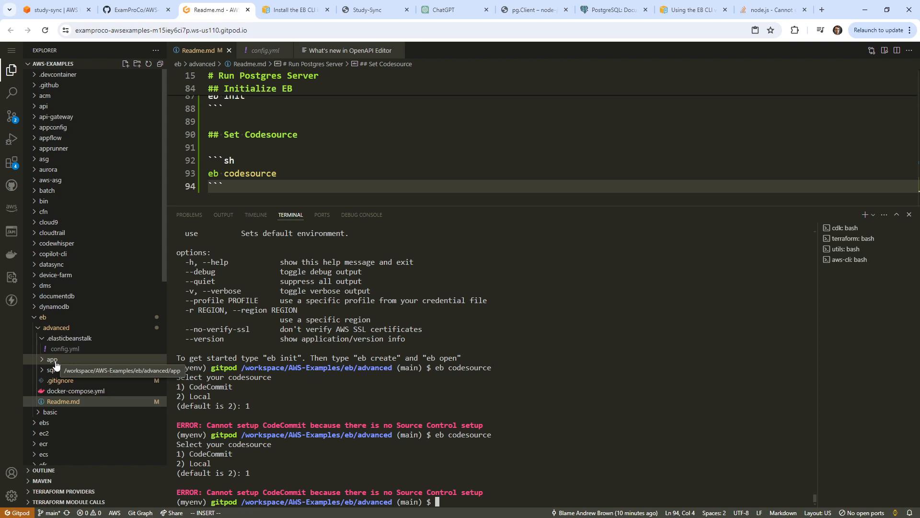
Reopen .elasticbeanstalk/config.yml from the Explorer to review it.
{"action": "left_click", "coordinate": [79, 338]}
{"action": "right_click", "coordinate": [79, 337]}
{"action": "key", "text": "Escape"}
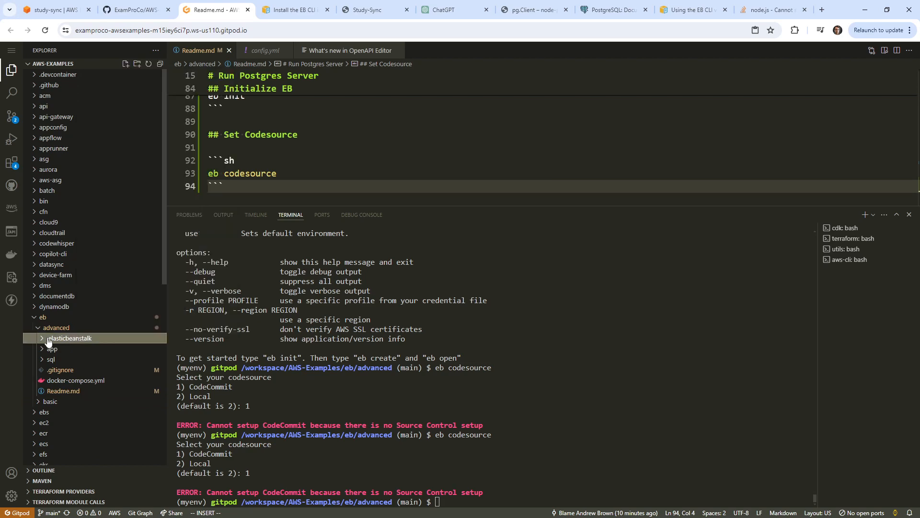
{"action": "left_click", "coordinate": [43, 340]}
{"action": "left_click", "coordinate": [62, 349]}
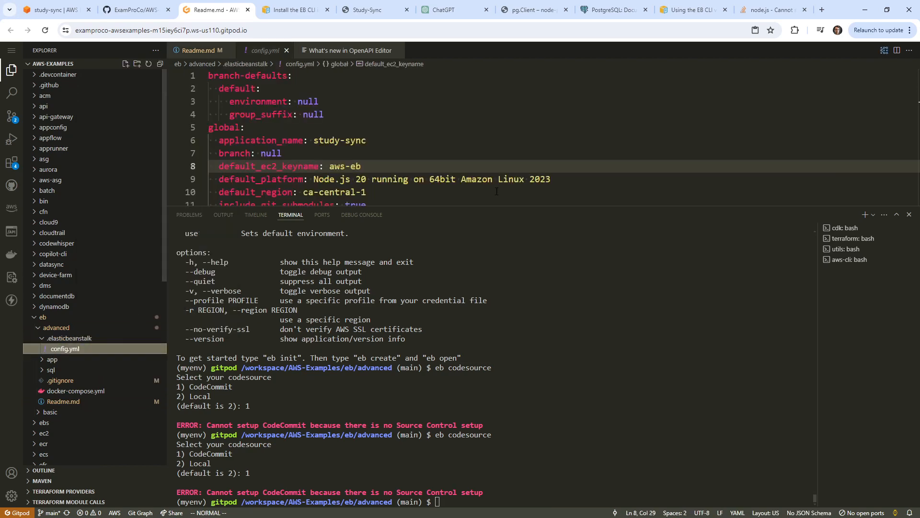
{"action": "scroll", "coordinate": [529, 142], "scroll_direction": "down", "scroll_amount": 3}
{"action": "scroll", "coordinate": [529, 143], "scroll_direction": "up", "scroll_amount": 3}
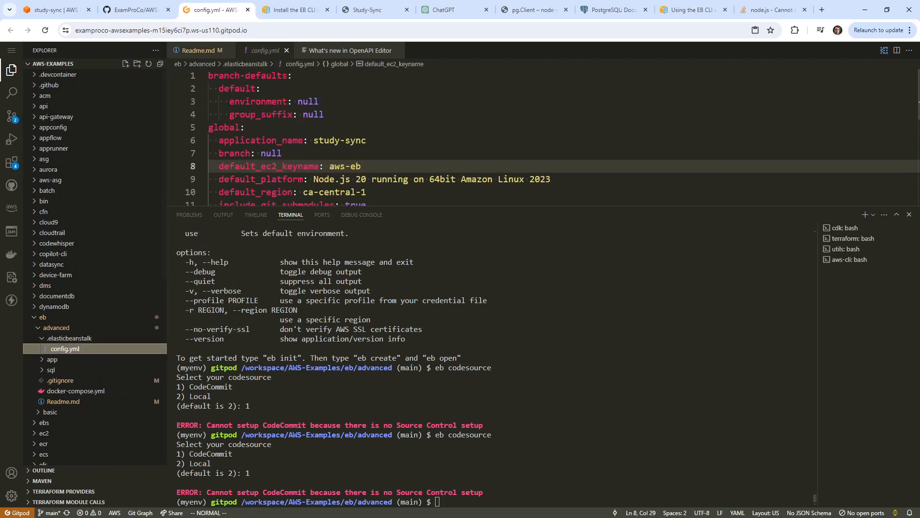
{"action": "left_click", "coordinate": [67, 339]}
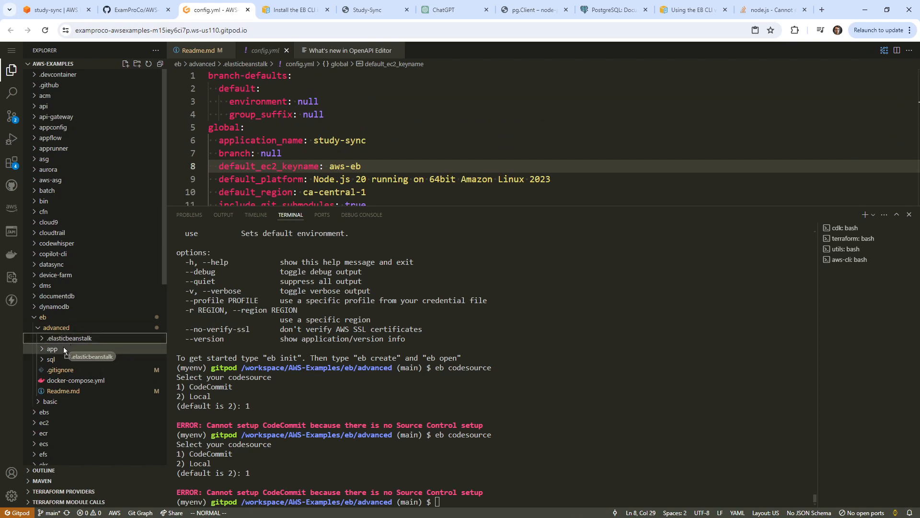
Move the .elasticbeanstalk folder into app and confirm it now sits inside app.
{"action": "left_click_drag", "start_coordinate": [64, 350], "coordinate": [62, 348]}
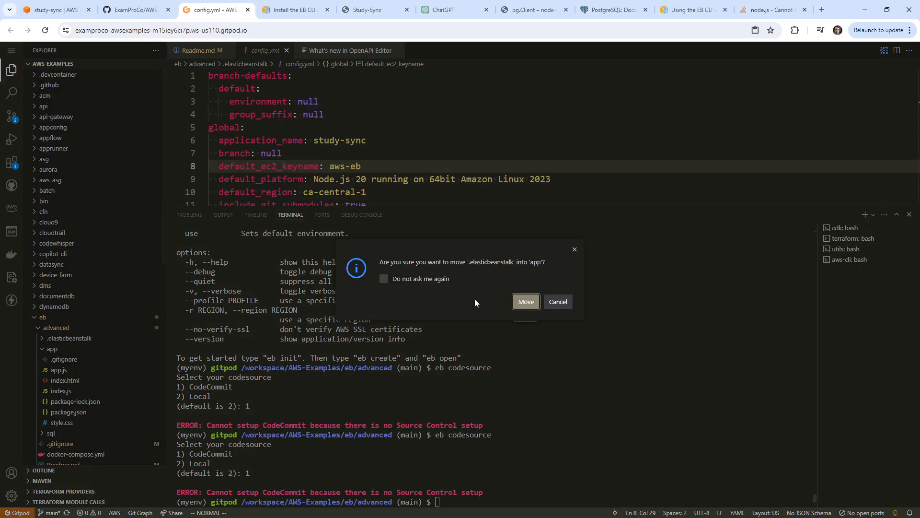
{"action": "left_click", "coordinate": [518, 301]}
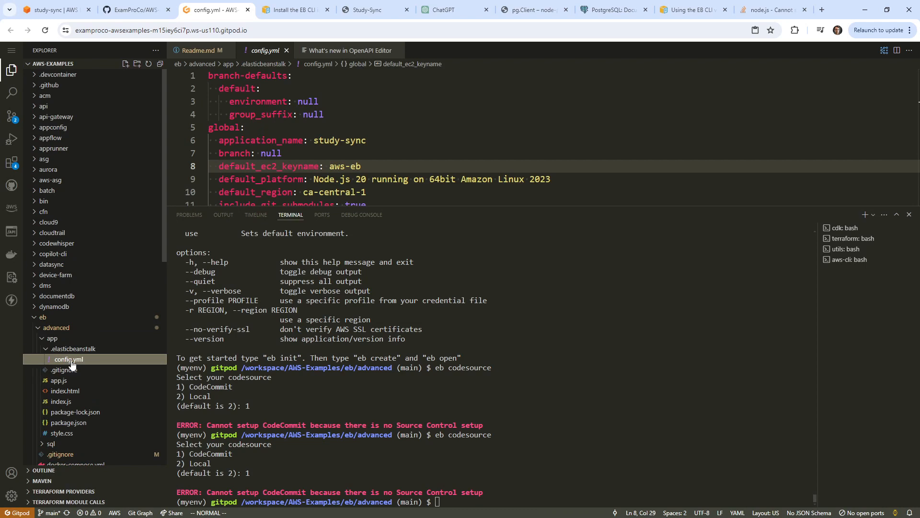
{"action": "left_click", "coordinate": [42, 338]}
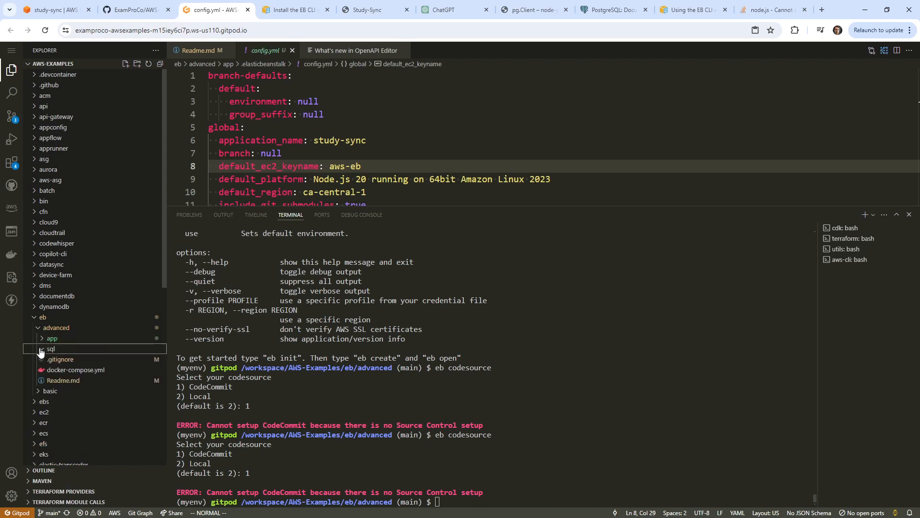
{"action": "left_click", "coordinate": [41, 348]}
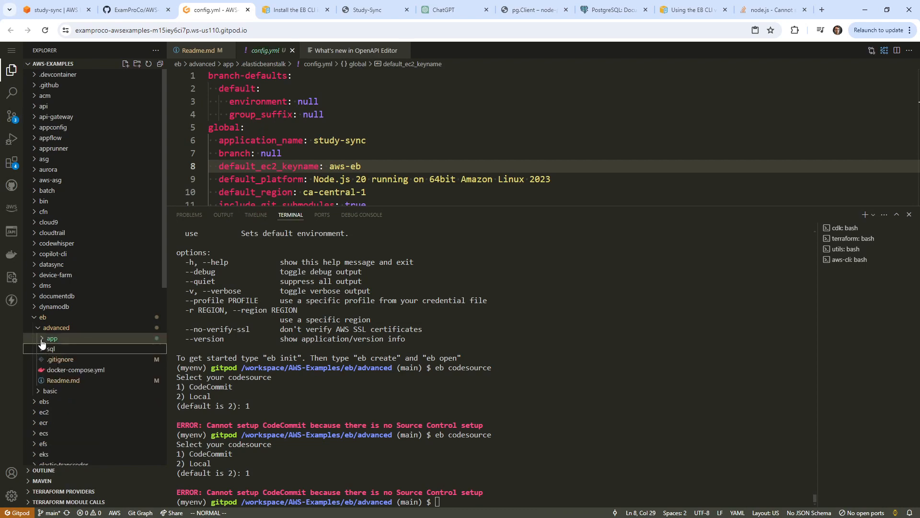
{"action": "left_click", "coordinate": [42, 339]}
{"action": "left_click", "coordinate": [42, 339]}
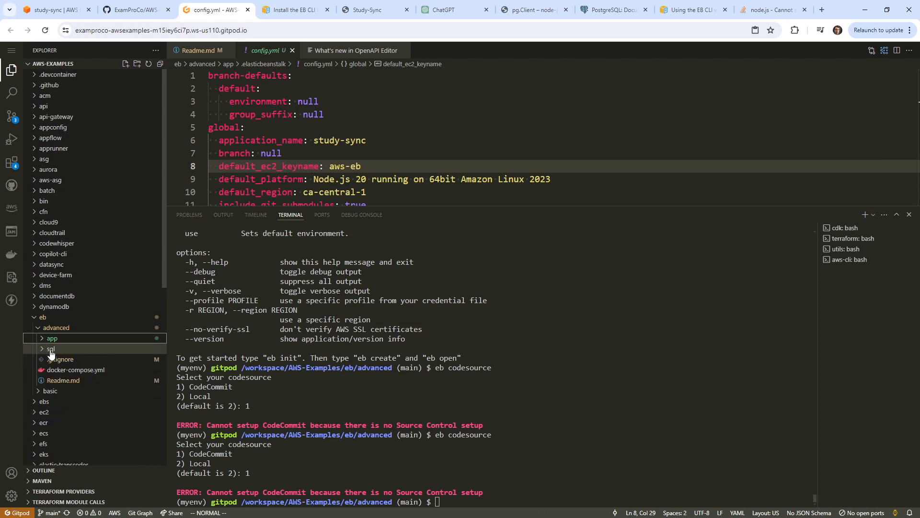
{"action": "left_click", "coordinate": [42, 339]}
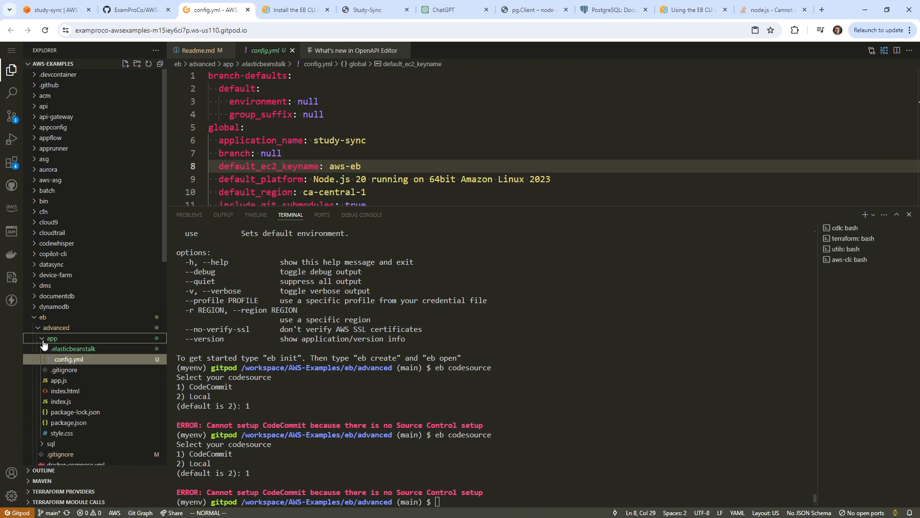
Change the terminal's working directory to app/.
{"action": "left_click", "coordinate": [624, 337]}
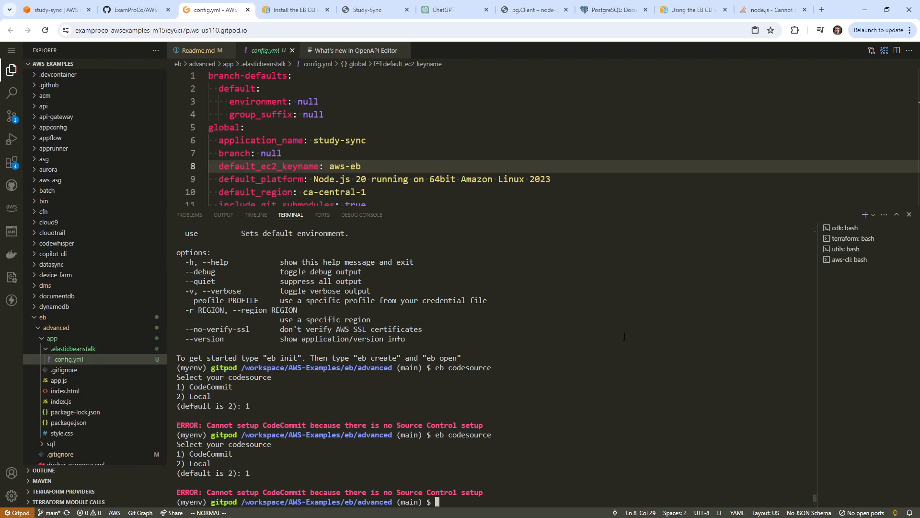
{"action": "type", "text": "cd app/"}
{"action": "key", "text": "Return"}
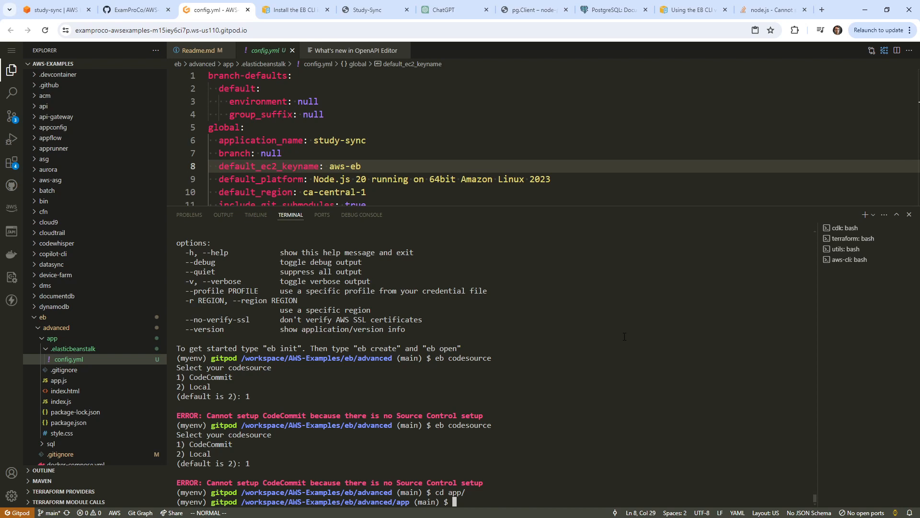
Review the rest of config.yml, then bring Readme.md back into view.
{"action": "left_click", "coordinate": [364, 140]}
{"action": "scroll", "coordinate": [364, 140], "scroll_direction": "down", "scroll_amount": 4}
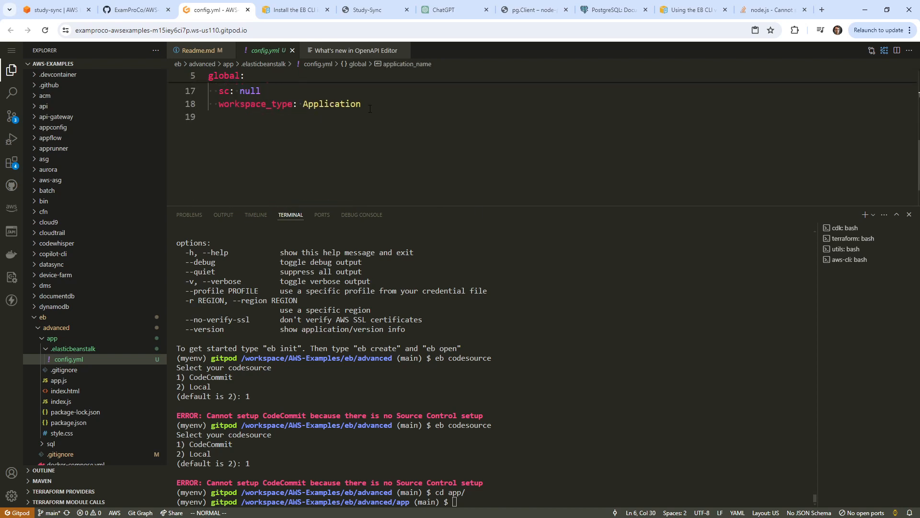
{"action": "left_click", "coordinate": [200, 51]}
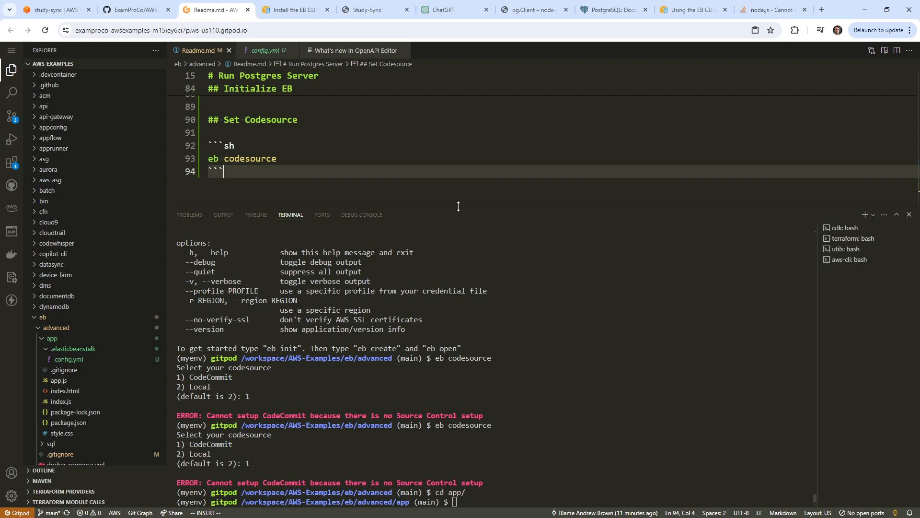
{"action": "left_click_drag", "start_coordinate": [455, 205], "coordinate": [455, 250]}
{"action": "scroll", "coordinate": [298, 148], "scroll_direction": "up", "scroll_amount": 1}
Insert a '# Configure CodeCommit for repo' heading on a new line above Set Codesource.
{"action": "left_click", "coordinate": [299, 146]}
{"action": "key", "text": "Down"}
{"action": "key", "text": "Down"}
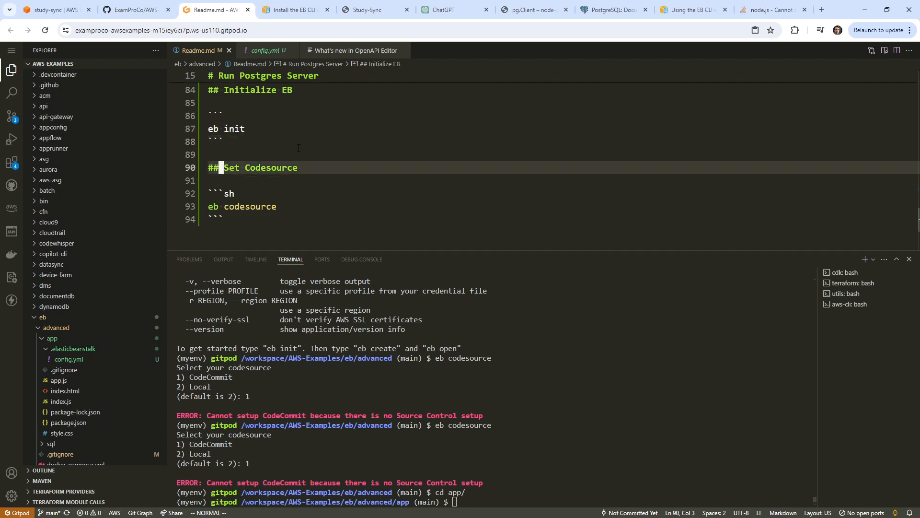
{"action": "key", "text": "Return"}
{"action": "key", "text": "Up"}
{"action": "type", "text": "# Con"}
{"action": "key", "text": "BackSpace"}
{"action": "key", "text": "BackSpace"}
{"action": "key", "text": "BackSpace"}
{"action": "type", "text": "Cof"}
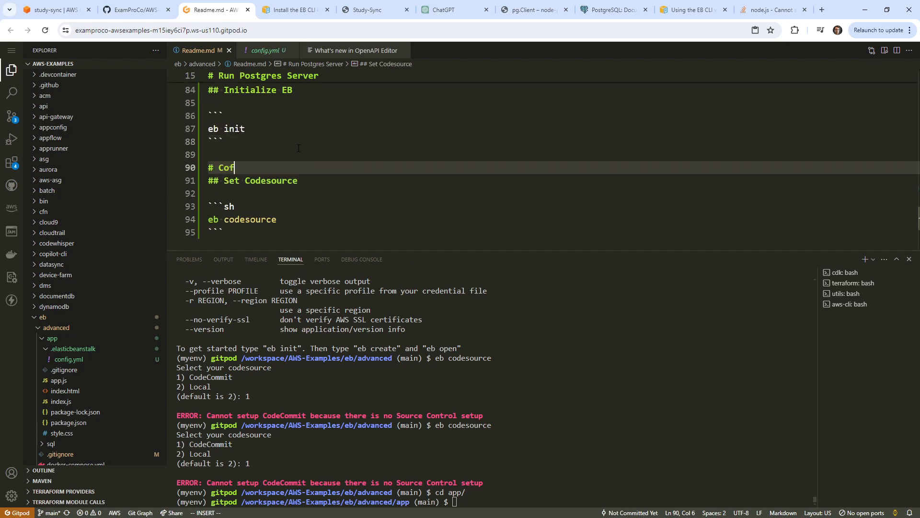
{"action": "key", "text": "BackSpace"}
{"action": "type", "text": "nfigure "}
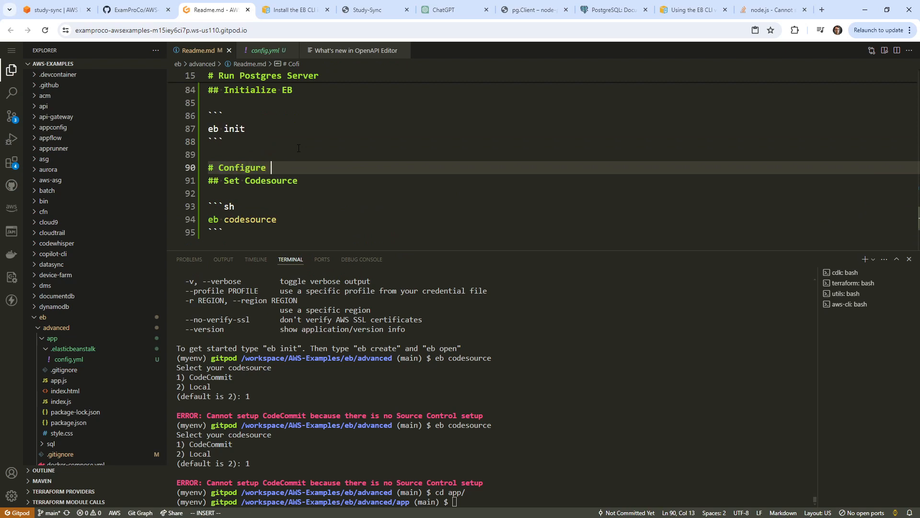
{"action": "type", "text": "CodeCommit for repo"}
Delete that heading line with dd, leaving a blank line above Set Codesource.
{"action": "key", "text": "Escape"}
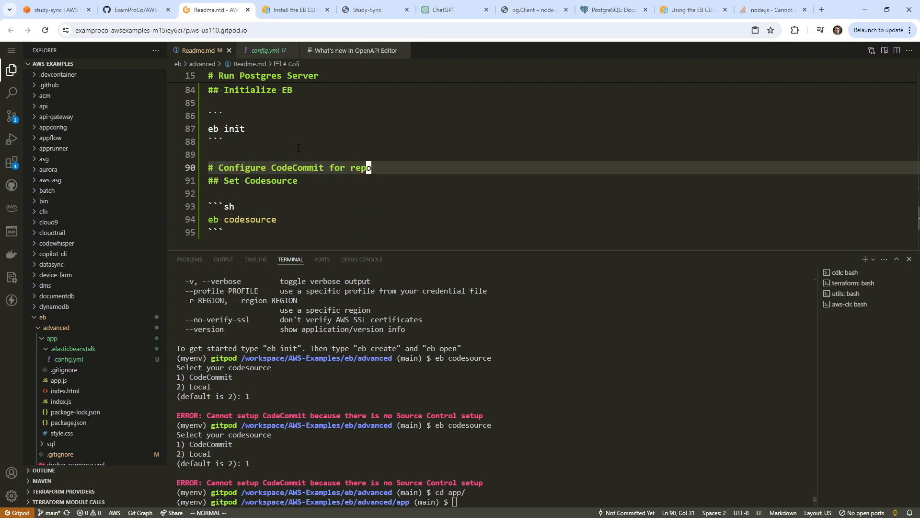
{"action": "key", "text": "o"}
{"action": "key", "text": "Escape"}
{"action": "key", "text": "j"}
{"action": "key", "text": "k"}
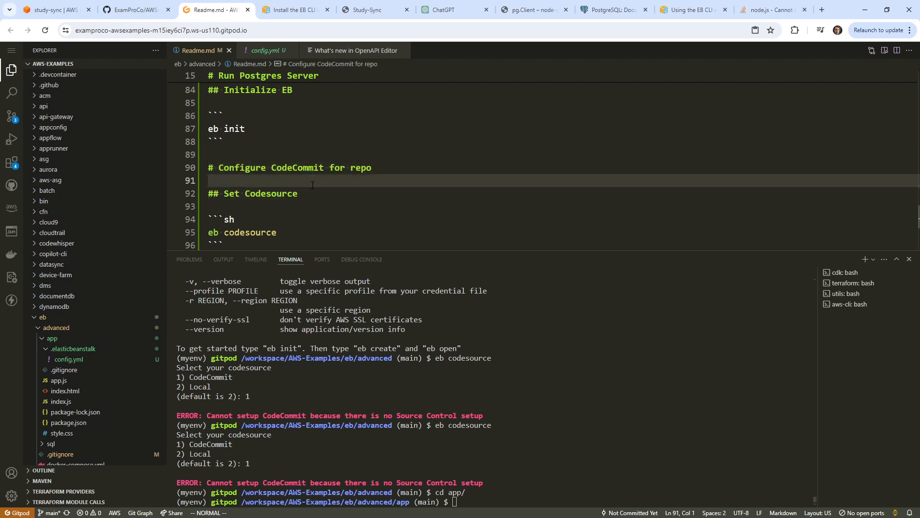
{"action": "key", "text": "k"}
{"action": "key", "text": "d"}
{"action": "key", "text": "d"}
{"action": "left_click", "coordinate": [615, 458]}
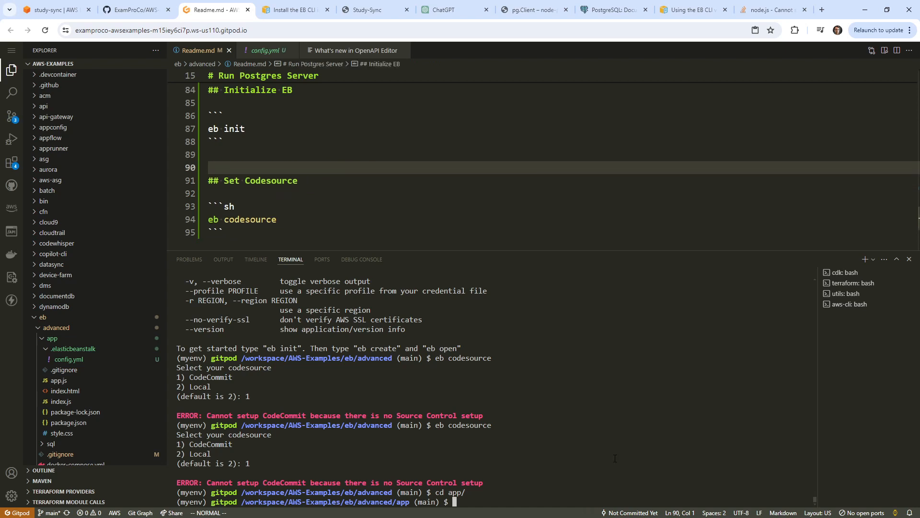
Initialise a git repository in the app folder and set main as the global default branch.
{"action": "type", "text": "git init"}
{"action": "key", "text": "Return"}
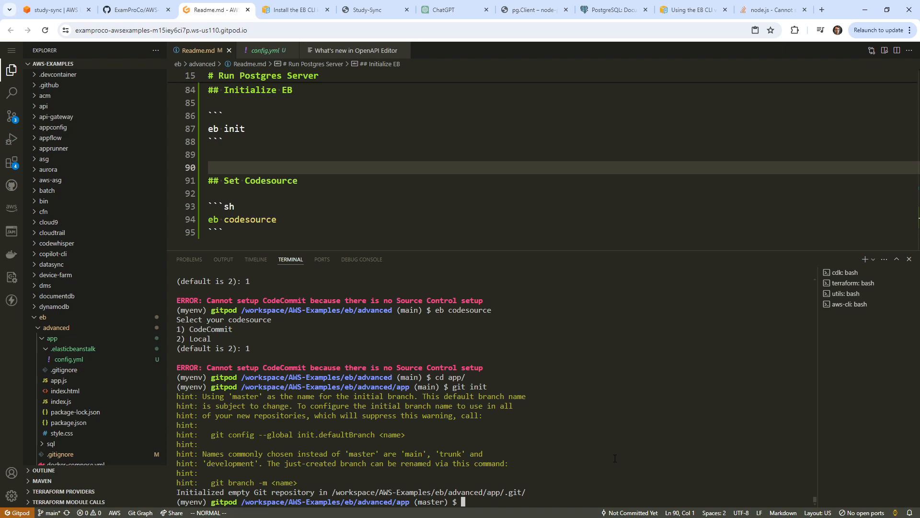
{"action": "left_click_drag", "start_coordinate": [375, 434], "coordinate": [212, 435]}
{"action": "key", "text": "ctrl+c"}
{"action": "key", "text": "ctrl+v"}
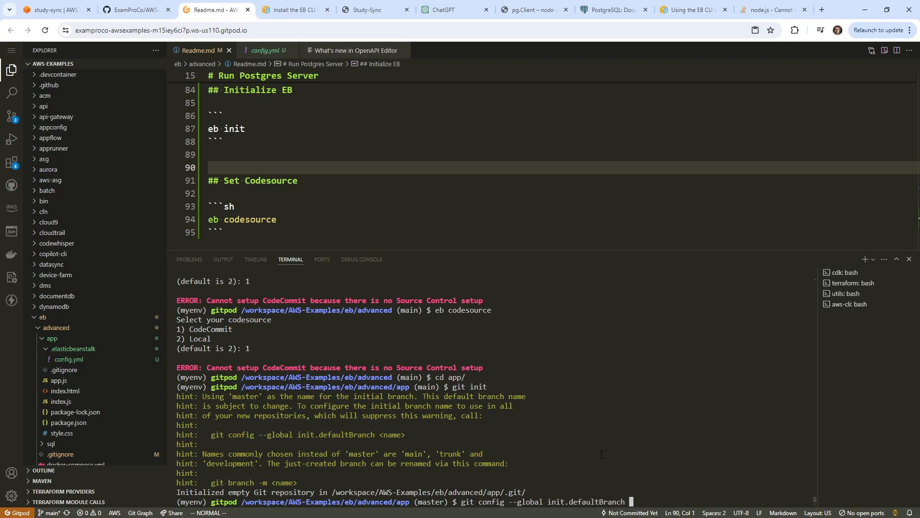
{"action": "type", "text": "main"}
{"action": "key", "text": "Return"}
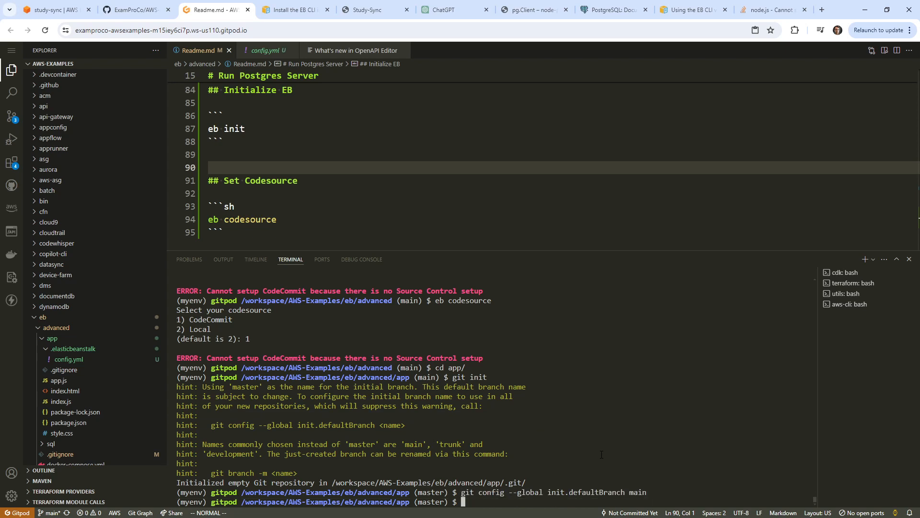
{"action": "key", "text": "Up"}
{"action": "key", "text": "Up"}
{"action": "key", "text": "Down"}
{"action": "key", "text": "Down"}
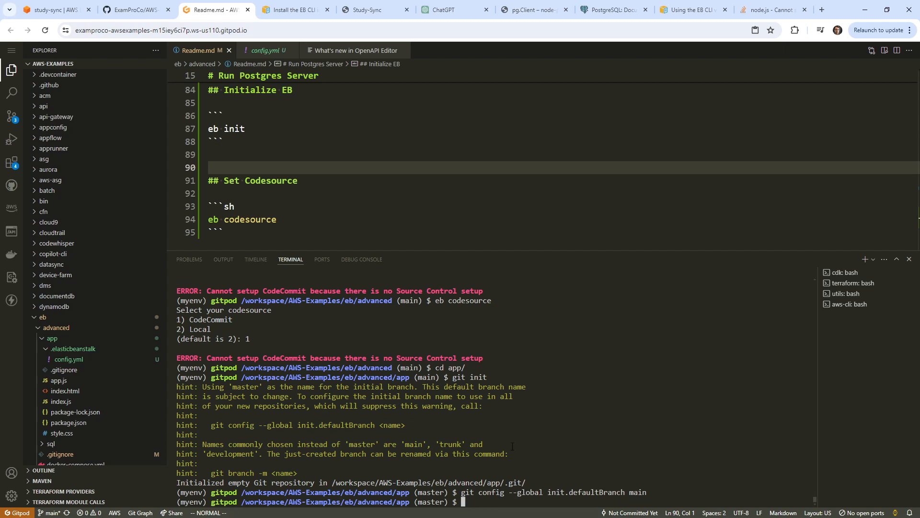
Check git status and attempt a commit with the message 'my init commit'.
{"action": "left_click", "coordinate": [11, 116]}
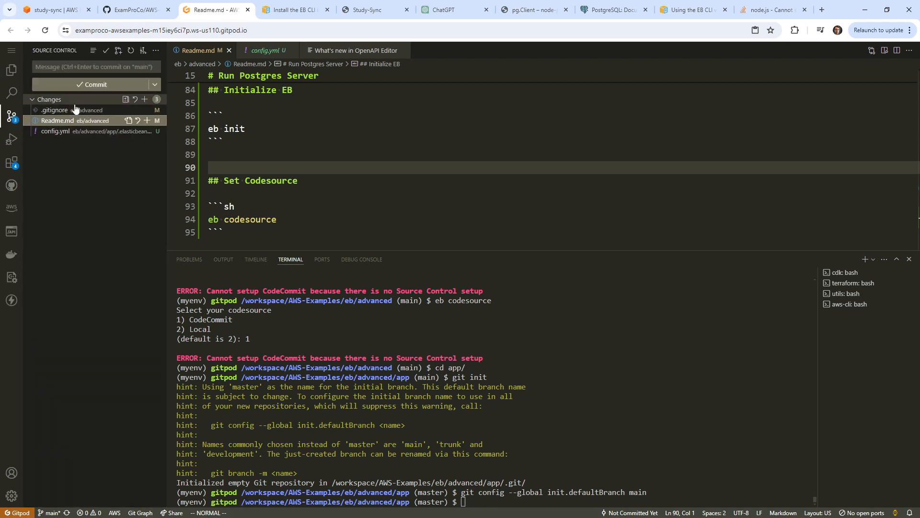
{"action": "left_click", "coordinate": [557, 364]}
{"action": "type", "text": "git status"}
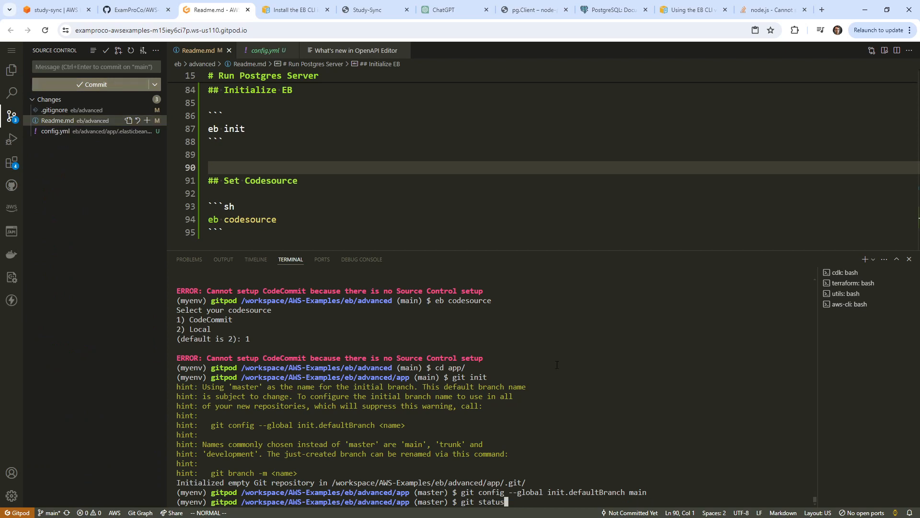
{"action": "key", "text": "Return"}
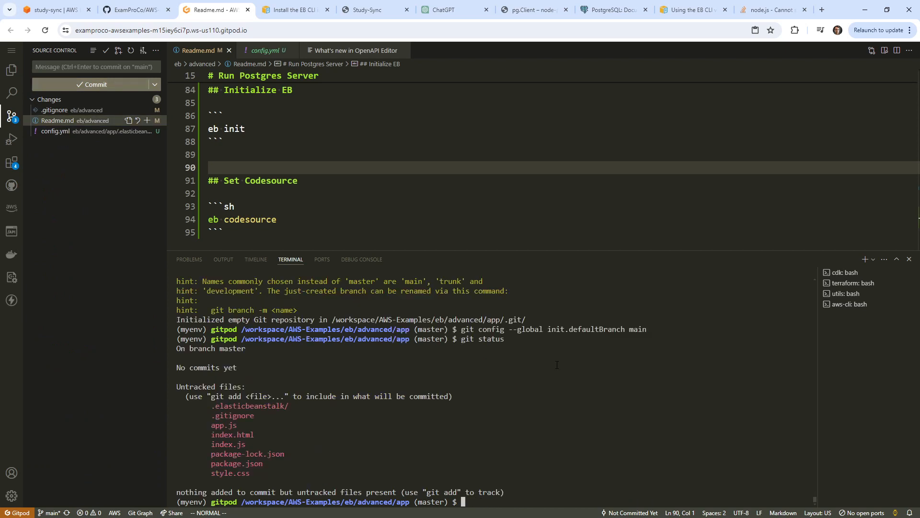
{"action": "type", "text": "git commit -m 'my init commit'"}
{"action": "key", "text": "Return"}
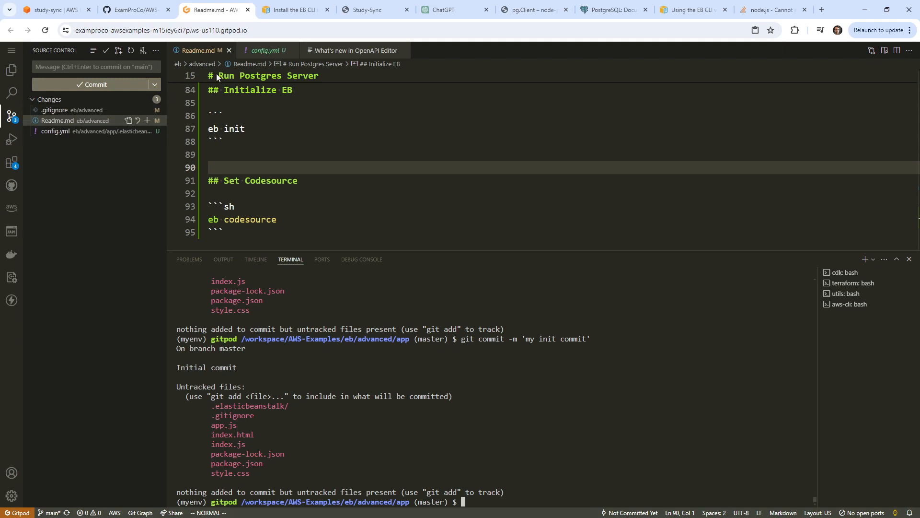
Open the console home in a second tab and search 'cloud9' to reach Cloud9.
{"action": "left_click", "coordinate": [75, 15]}
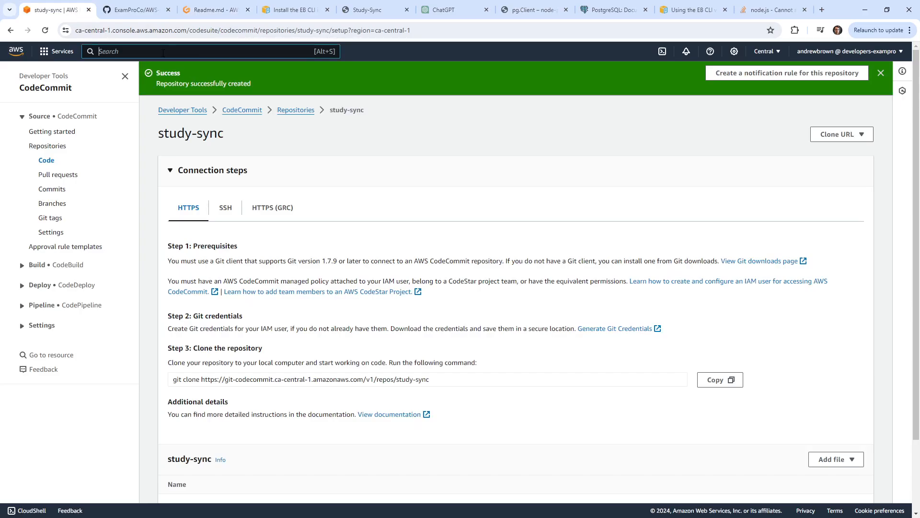
{"action": "right_click", "coordinate": [16, 51]}
{"action": "left_click", "coordinate": [48, 58]}
{"action": "left_click", "coordinate": [116, 16]}
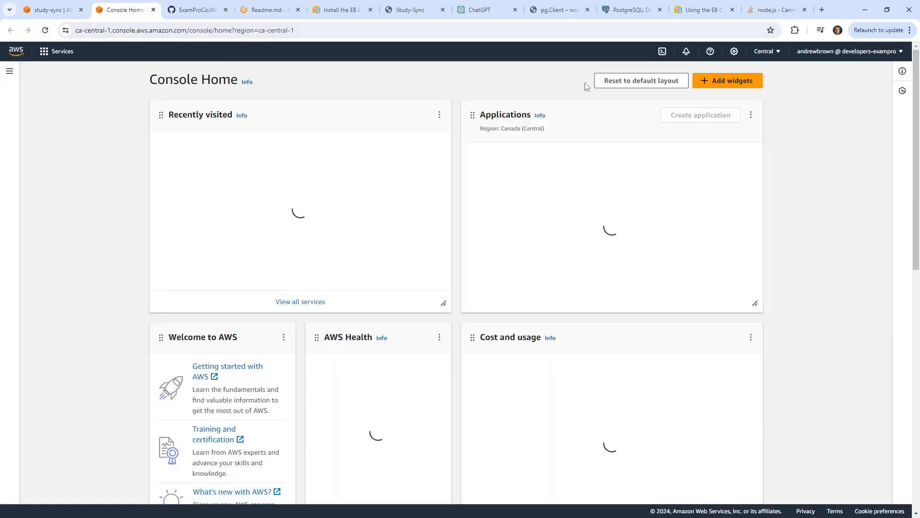
{"action": "left_click", "coordinate": [178, 56]}
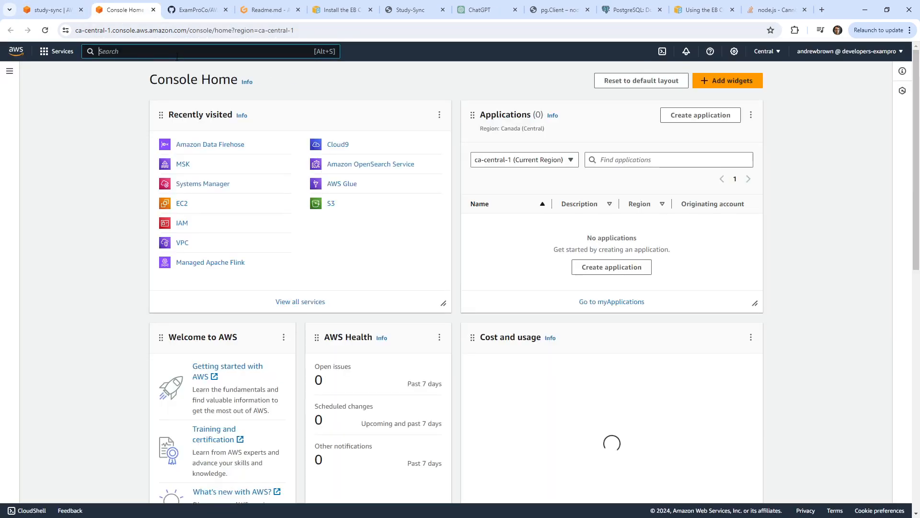
{"action": "type", "text": "cloud9"}
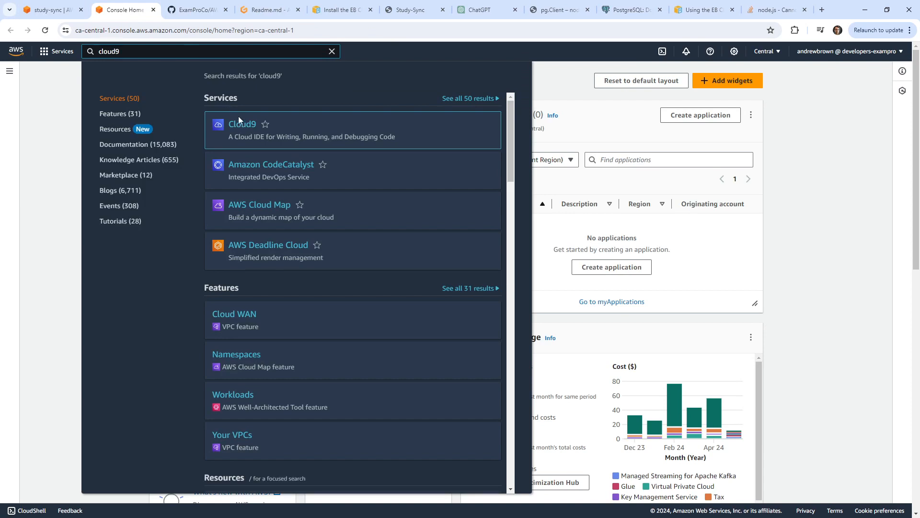
{"action": "left_click", "coordinate": [244, 126]}
List the app folder's contents with ls and ls -la to reveal hidden files.
{"action": "left_click", "coordinate": [268, 15]}
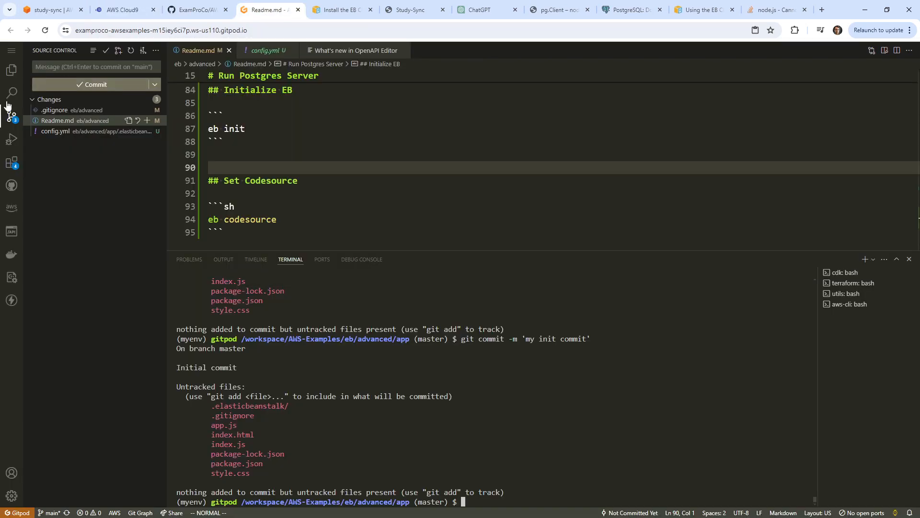
{"action": "left_click", "coordinate": [9, 70]}
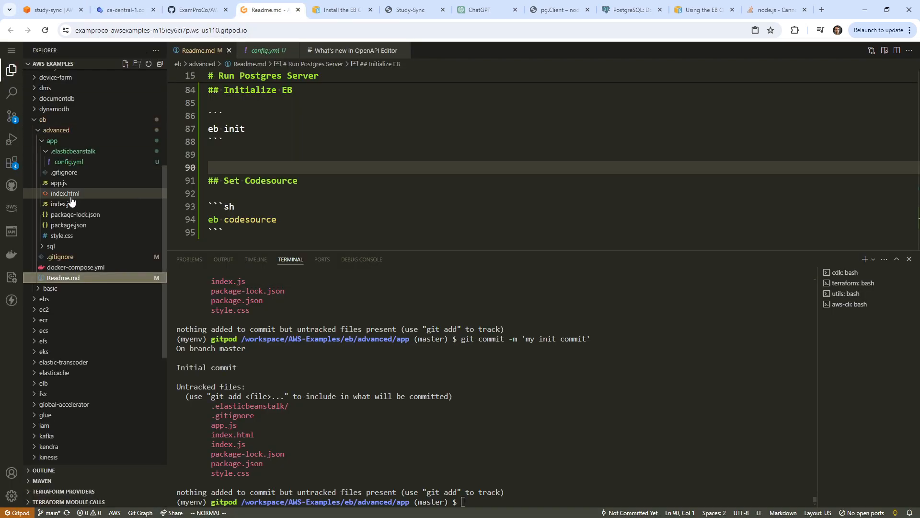
{"action": "left_click", "coordinate": [568, 401]}
{"action": "type", "text": "ls"}
{"action": "key", "text": "Return"}
{"action": "type", "text": "n"}
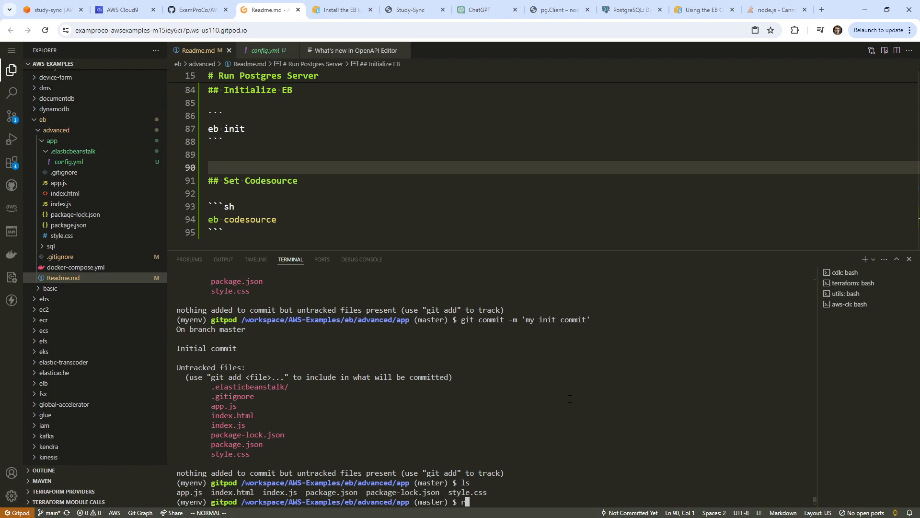
{"action": "key", "text": "BackSpace"}
{"action": "type", "text": "ls -la"}
{"action": "key", "text": "Return"}
Remove the app folder's git repository with rm -rf .git.
{"action": "type", "text": "rm"}
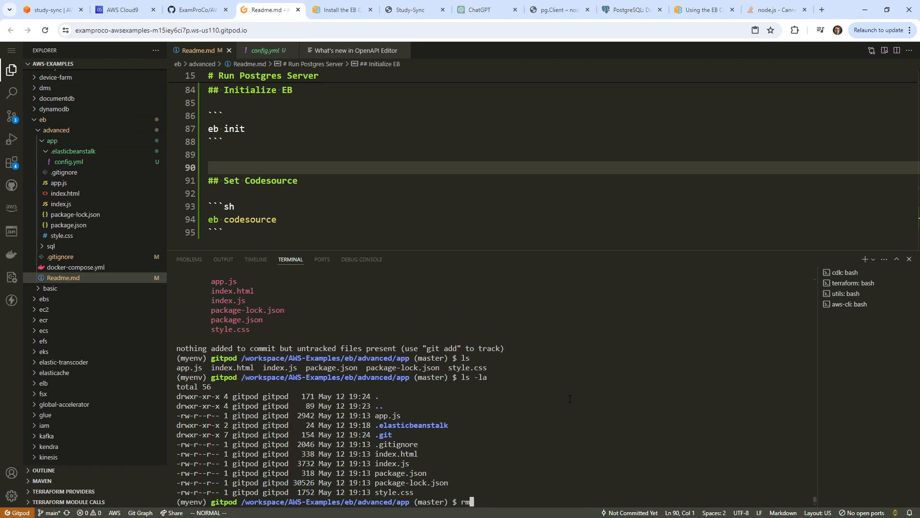
{"action": "type", "text": " .git"}
{"action": "key", "text": "Left"}
{"action": "key", "text": "Left"}
{"action": "key", "text": "Left"}
{"action": "key", "text": "Left"}
{"action": "type", "text": "-rf"}
{"action": "key", "text": "Return"}
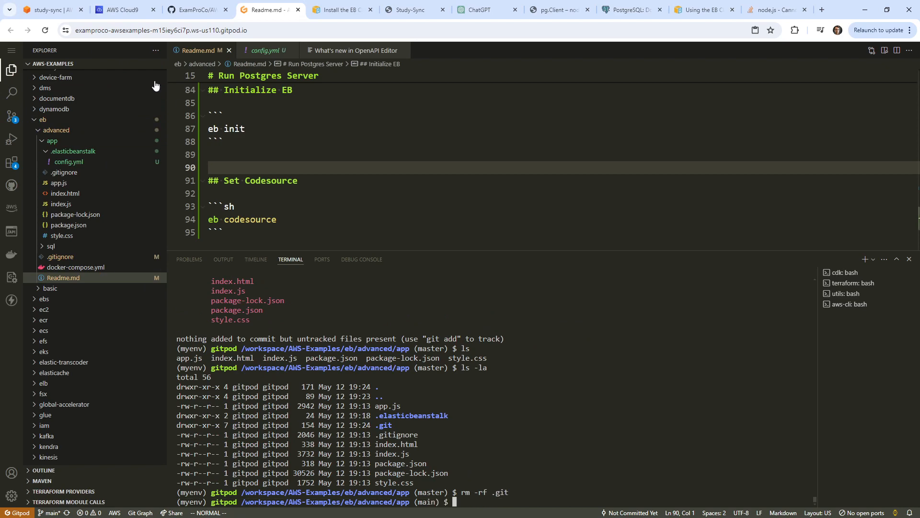
{"action": "left_click", "coordinate": [122, 9]}
Create a Cloud9 environment named StudySyncEnv on the default t2.micro instance.
{"action": "left_click", "coordinate": [660, 152]}
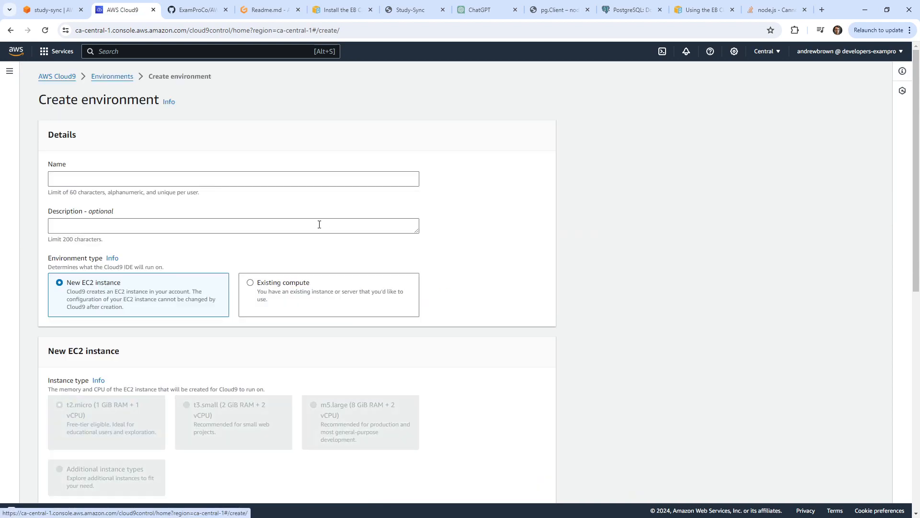
{"action": "left_click", "coordinate": [218, 176]}
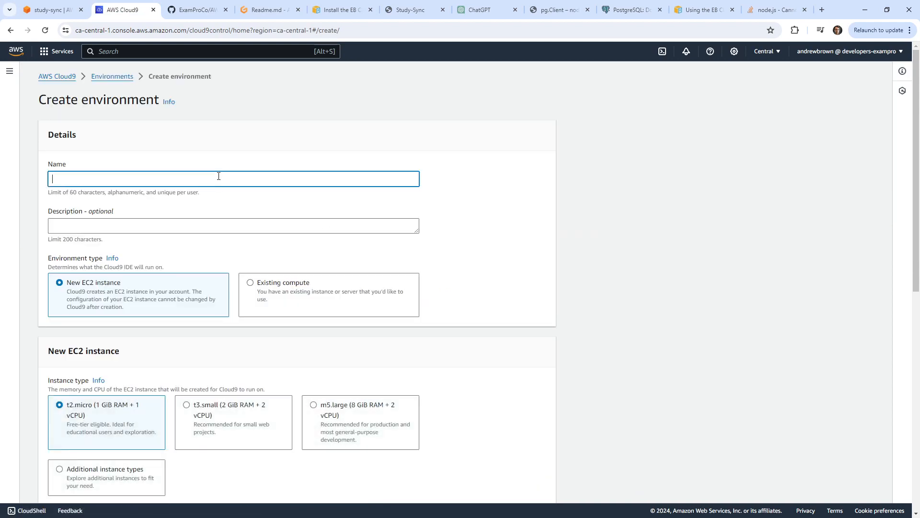
{"action": "type", "text": "StudySyncEnv"}
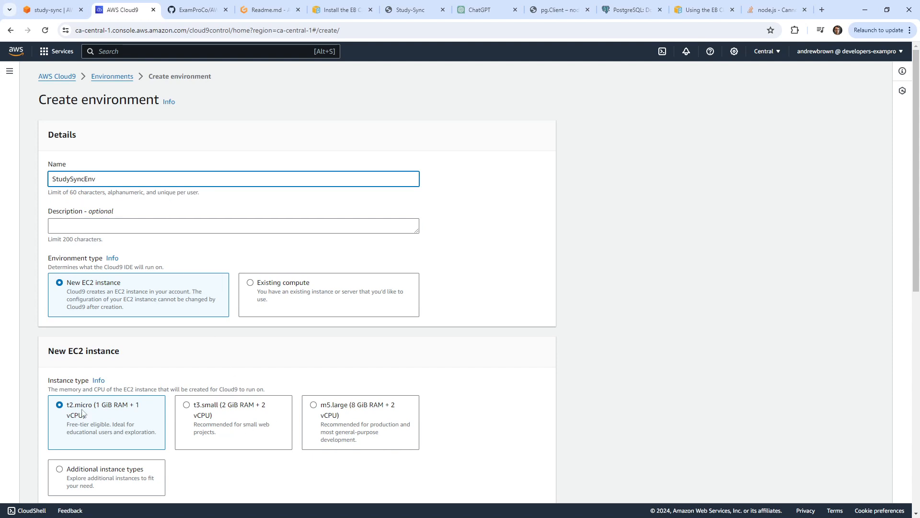
{"action": "scroll", "coordinate": [172, 410], "scroll_direction": "down", "scroll_amount": 7}
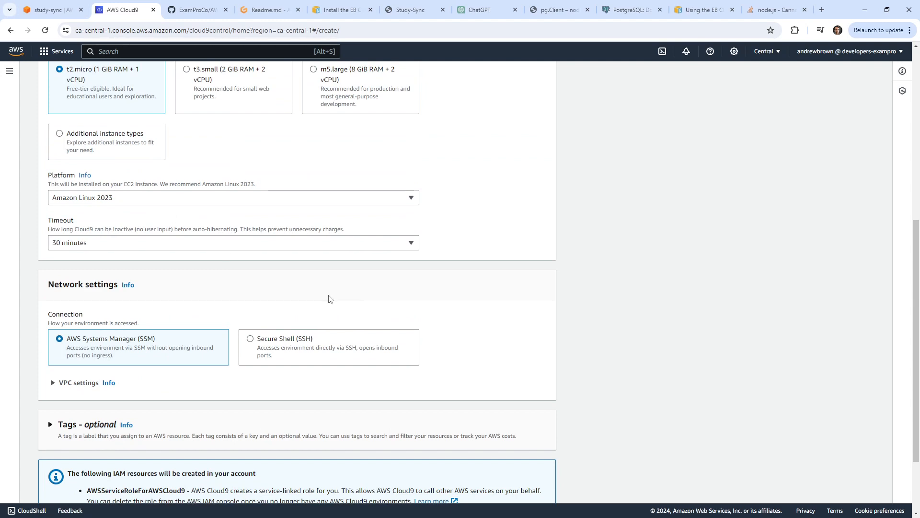
{"action": "scroll", "coordinate": [329, 300], "scroll_direction": "down", "scroll_amount": 2}
{"action": "left_click", "coordinate": [536, 475]}
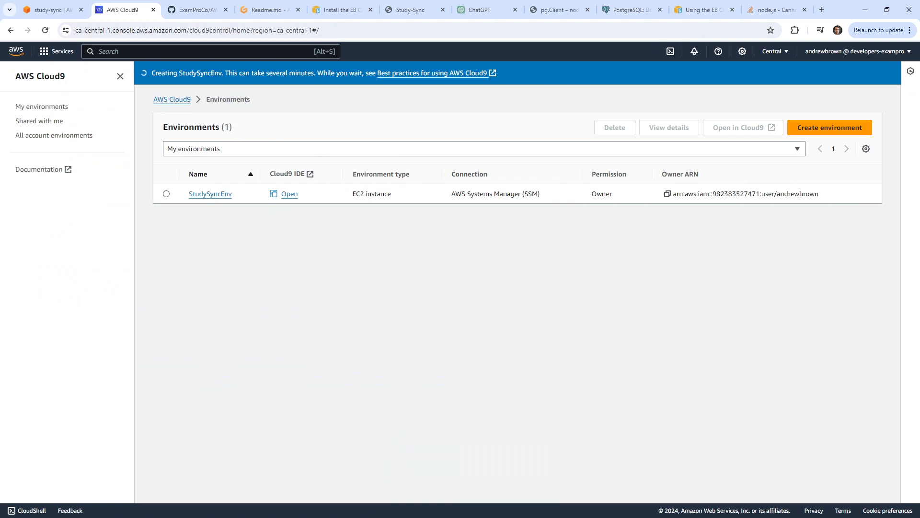
Open the StudySyncEnv IDE, enlarge its bash terminal, and return to the study-sync page.
{"action": "left_click", "coordinate": [290, 194]}
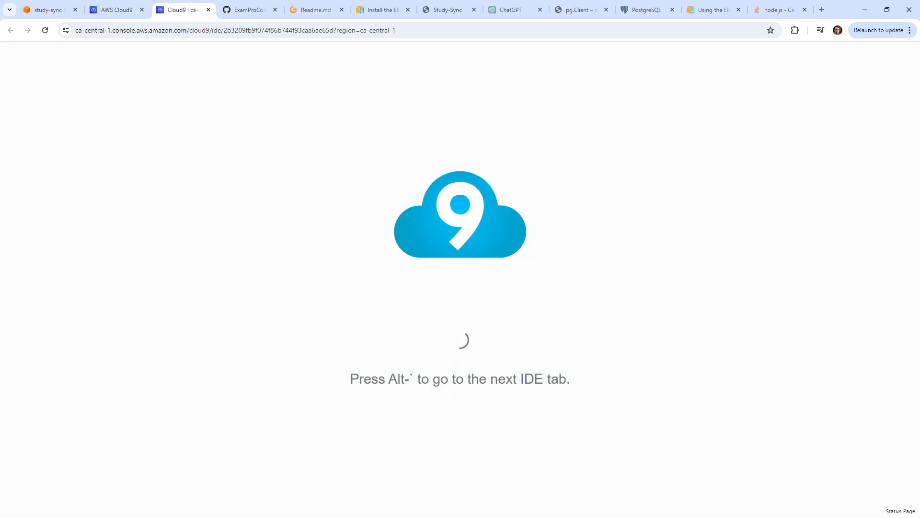
{"action": "left_click", "coordinate": [117, 11]}
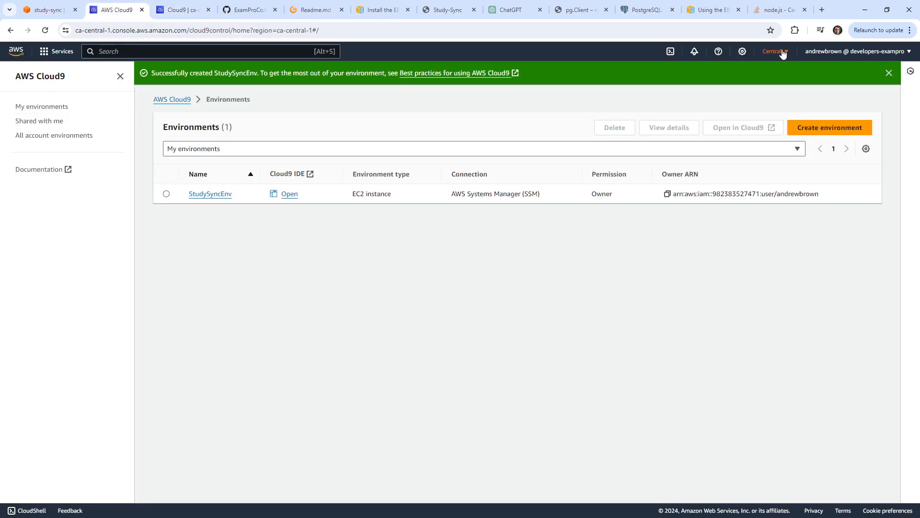
{"action": "left_click", "coordinate": [208, 4]}
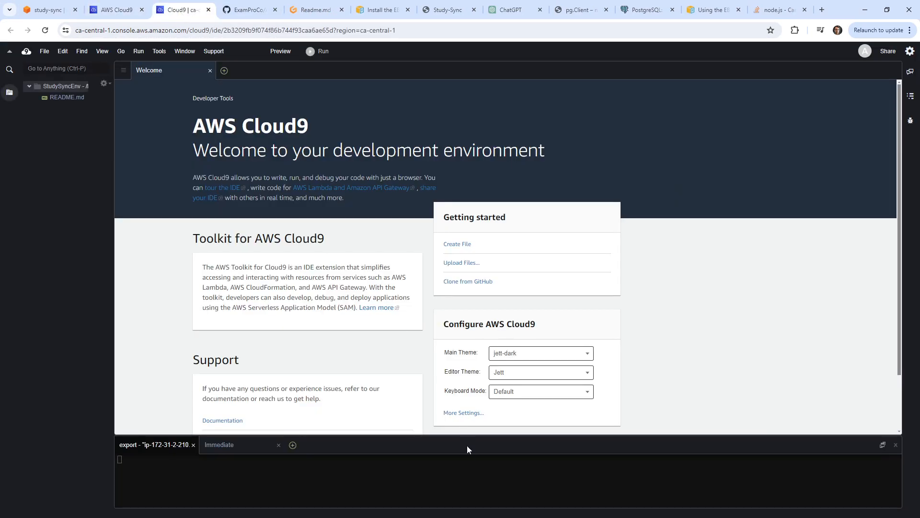
{"action": "left_click_drag", "start_coordinate": [475, 435], "coordinate": [475, 211]}
{"action": "left_click", "coordinate": [494, 345]}
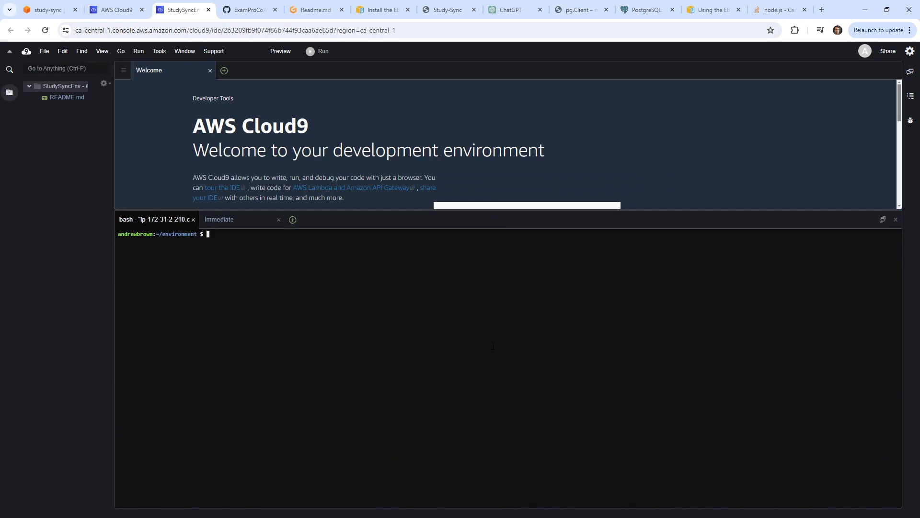
{"action": "left_click", "coordinate": [31, 8]}
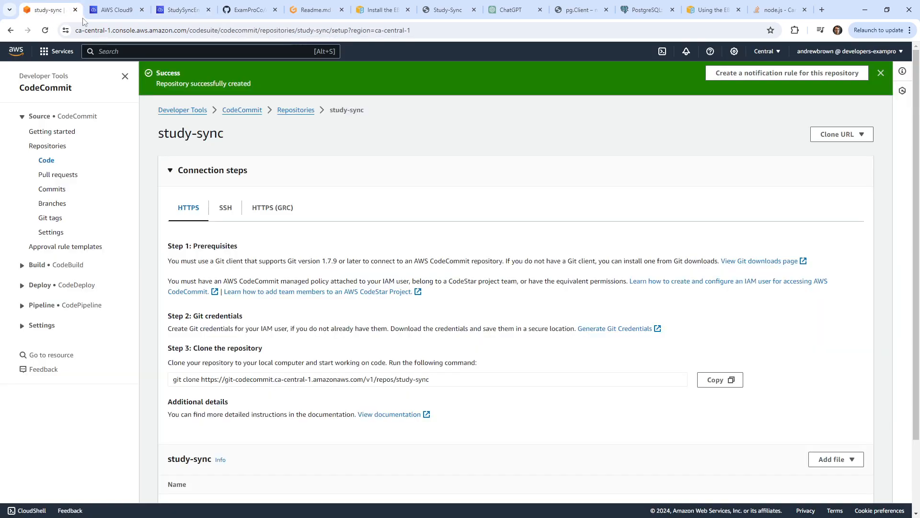
Delete the study-sync CodeCommit repository, confirming with 'delete', then return to Gitpod.
{"action": "left_click", "coordinate": [119, 15]}
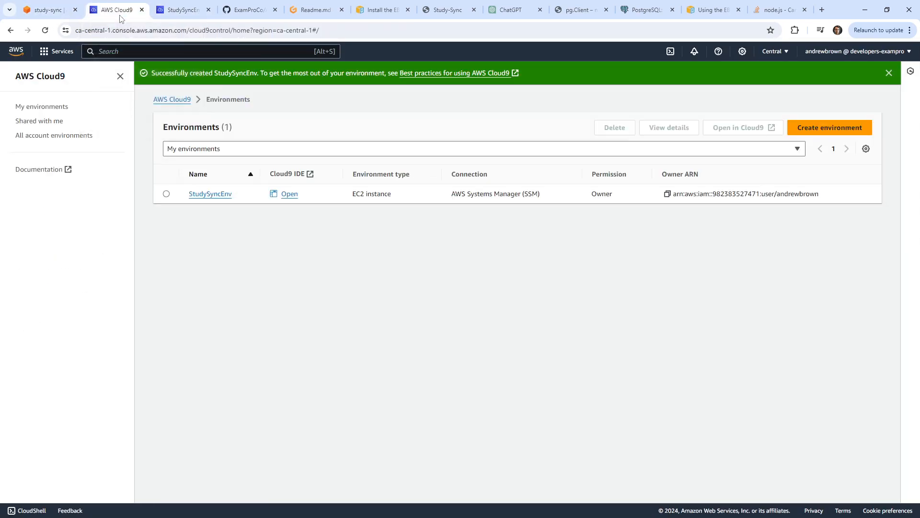
{"action": "left_click", "coordinate": [48, 13]}
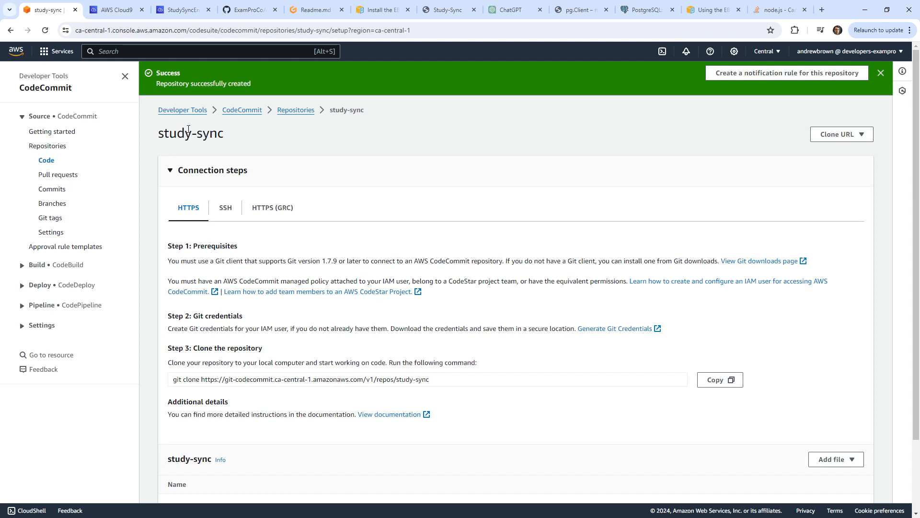
{"action": "left_click", "coordinate": [242, 110]}
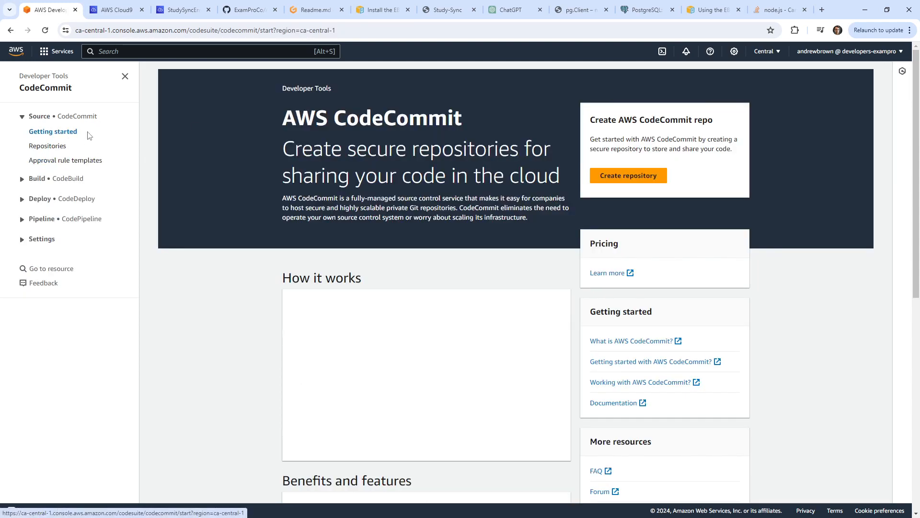
{"action": "left_click", "coordinate": [58, 146]}
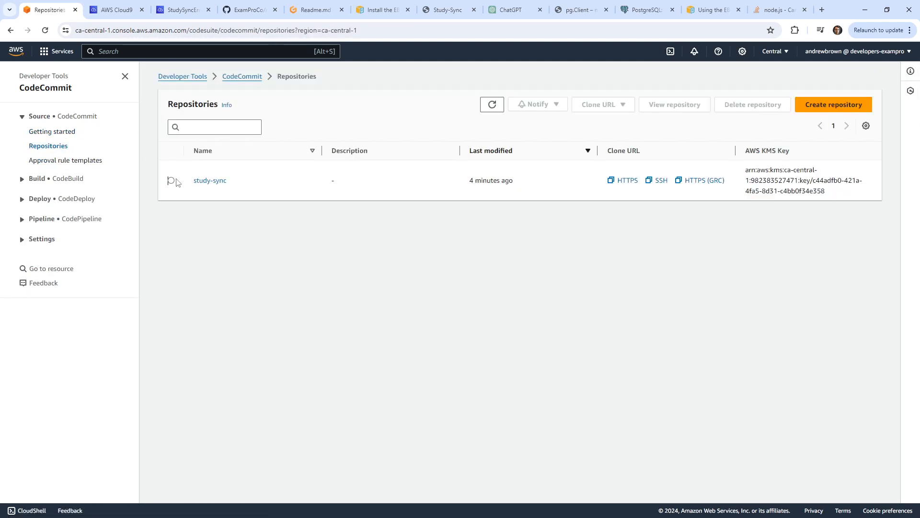
{"action": "left_click", "coordinate": [171, 181]}
{"action": "left_click", "coordinate": [753, 104]}
{"action": "left_click", "coordinate": [431, 347]}
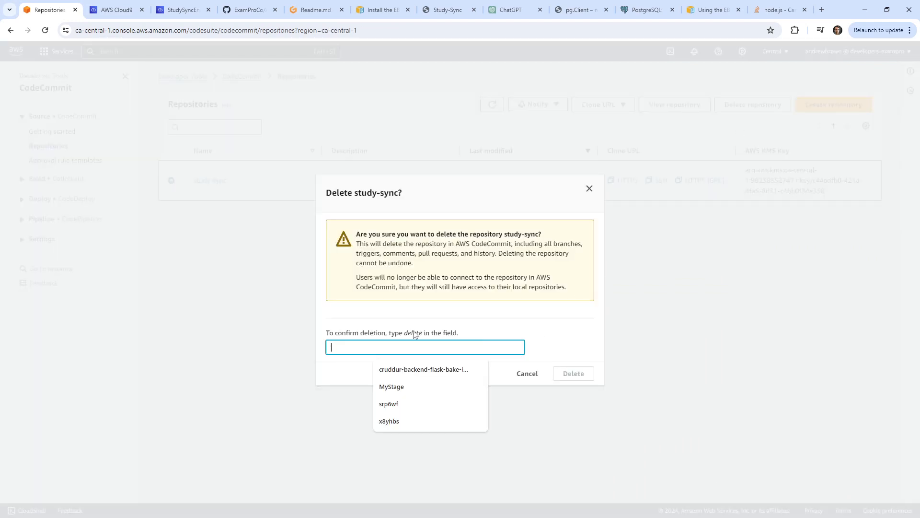
{"action": "double_click", "coordinate": [413, 332]}
{"action": "key", "text": "ctrl+c"}
{"action": "left_click", "coordinate": [415, 347]}
{"action": "key", "text": "ctrl+v"}
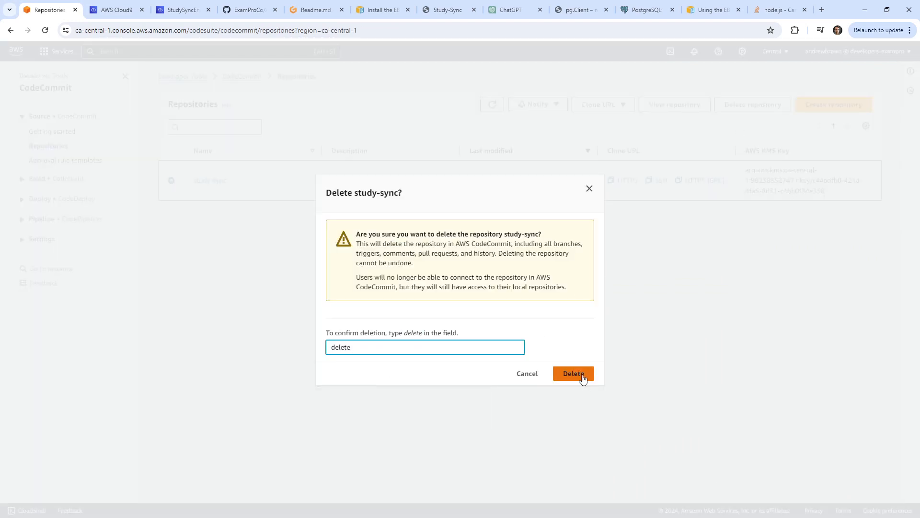
{"action": "left_click", "coordinate": [573, 374]}
{"action": "left_click", "coordinate": [315, 15]}
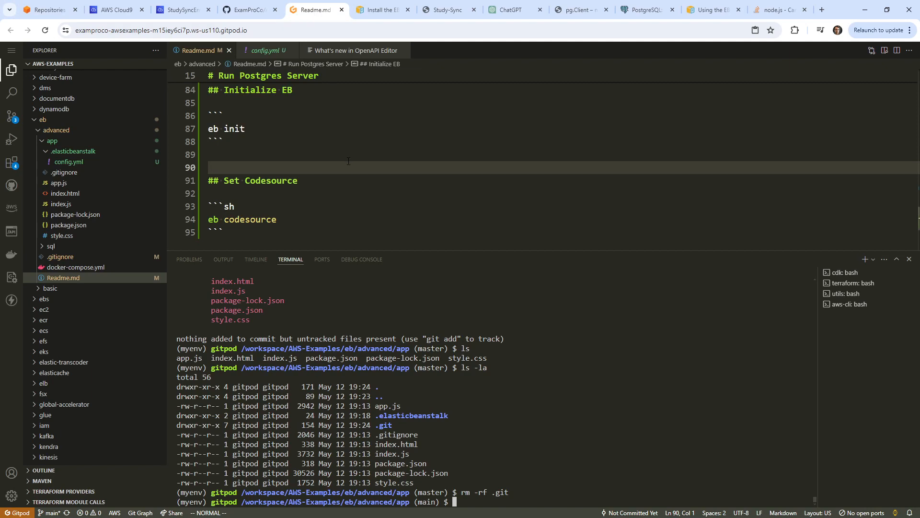
Try downloading the app folder from the file tree, then cancel the folder selection.
{"action": "left_click", "coordinate": [38, 142]}
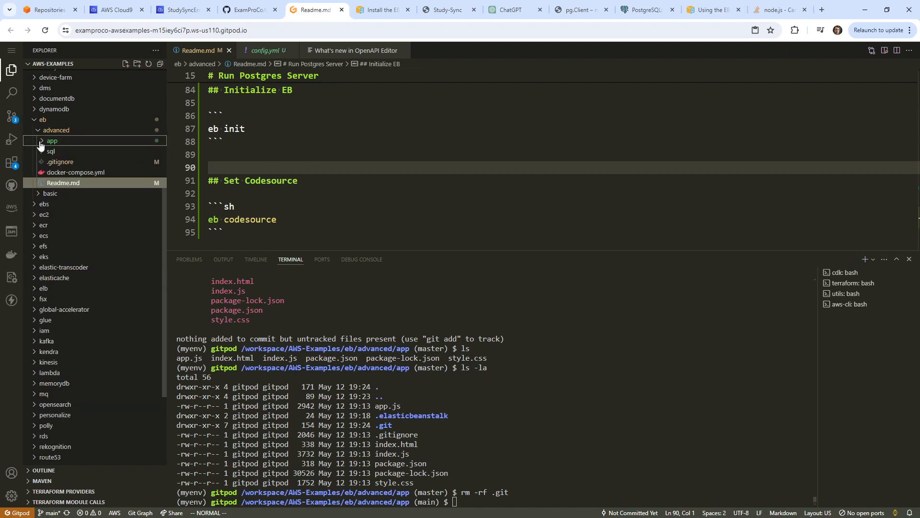
{"action": "left_click", "coordinate": [48, 141]}
{"action": "left_click", "coordinate": [57, 142]}
{"action": "left_click", "coordinate": [64, 141]}
{"action": "right_click", "coordinate": [63, 140]}
{"action": "left_click", "coordinate": [131, 315]}
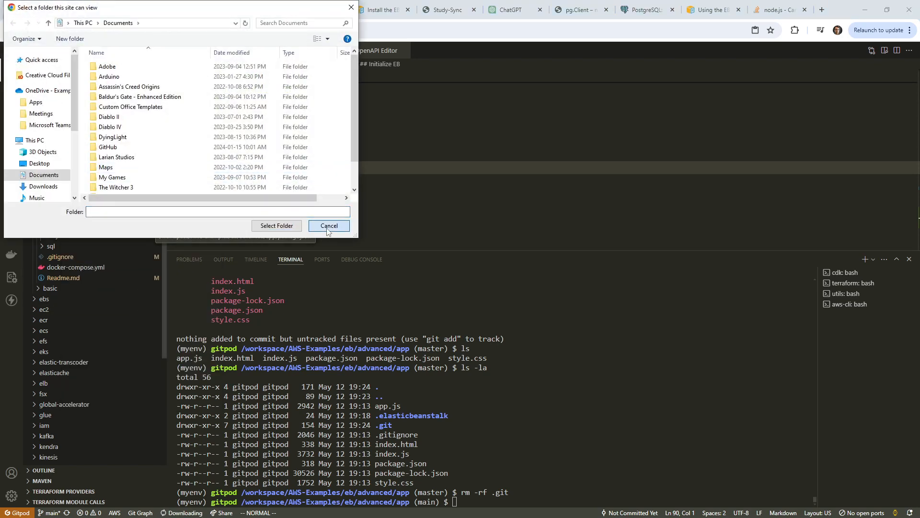
{"action": "left_click", "coordinate": [328, 230]}
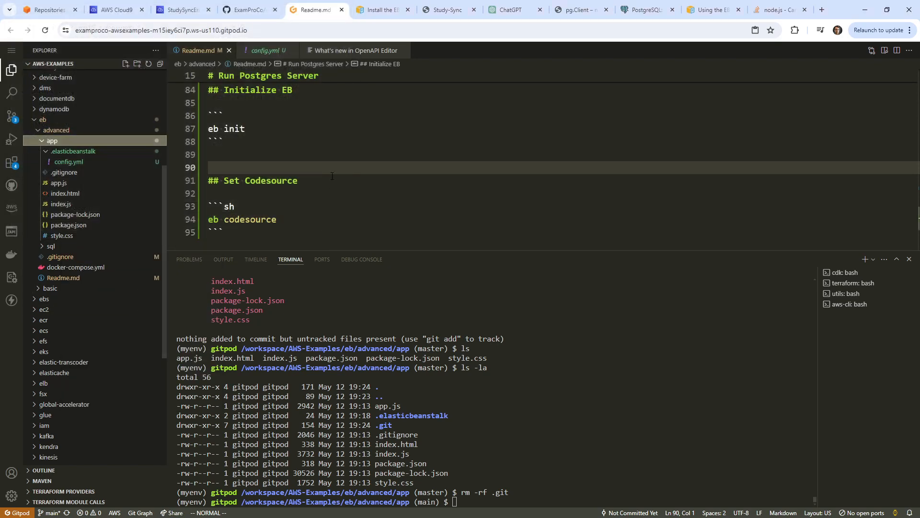
{"action": "left_click", "coordinate": [320, 155]}
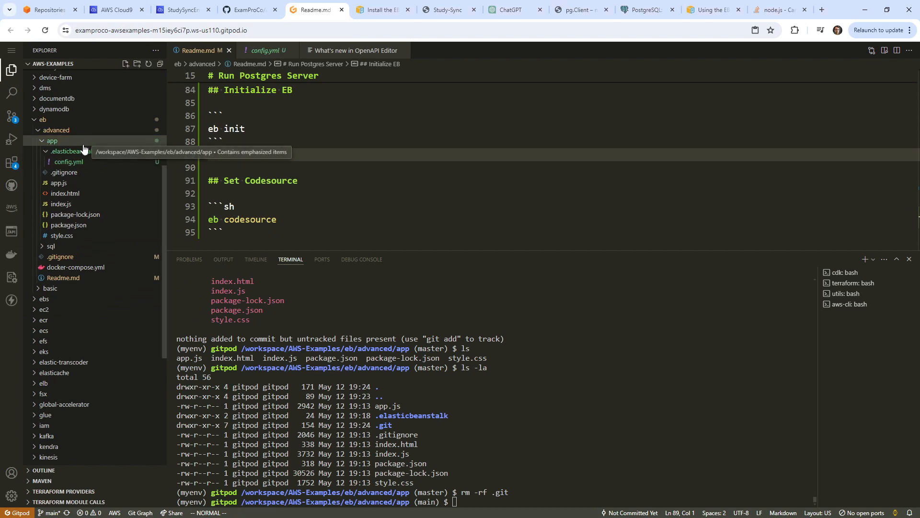
Move the terminal up from app to eb/advanced with cd ..
{"action": "left_click", "coordinate": [536, 349]}
{"action": "type", "text": "cd .."}
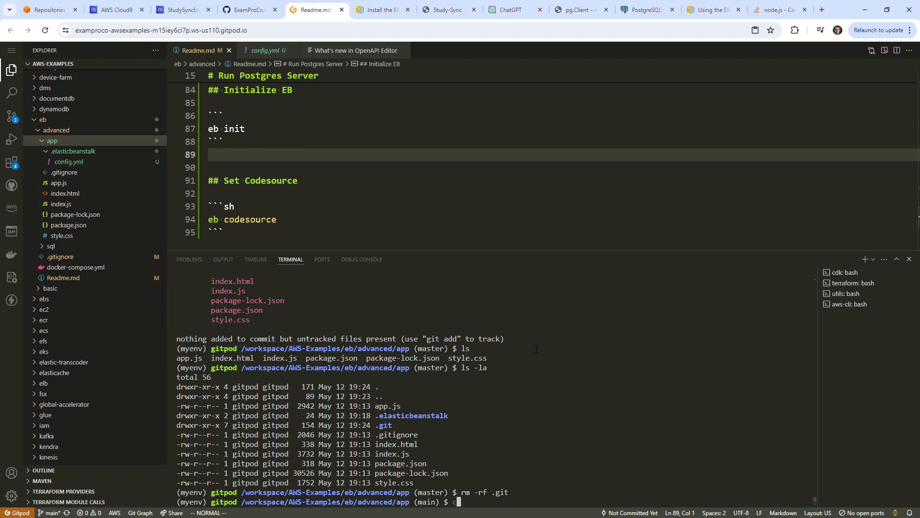
{"action": "key", "text": "Return"}
{"action": "scroll", "coordinate": [435, 218], "scroll_direction": "down", "scroll_amount": 3}
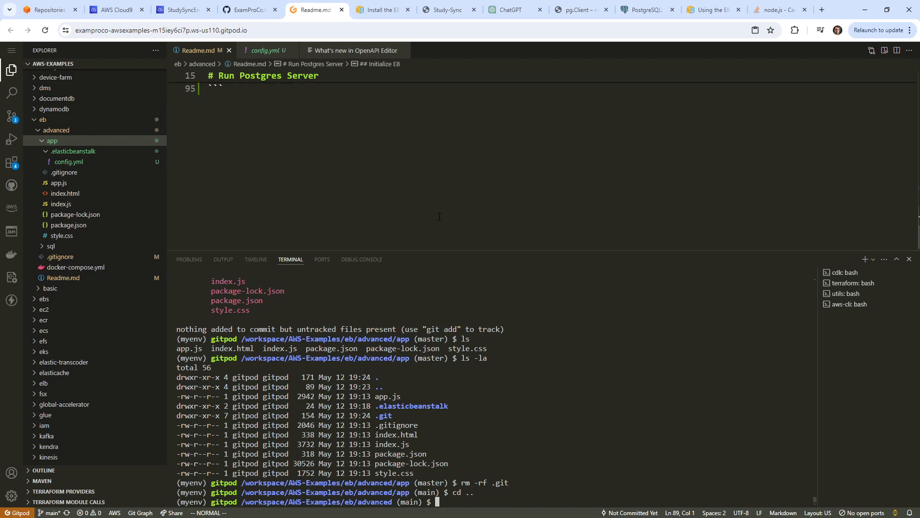
Search 'zip a directory linux' and highlight the zip -r myfiles.zip mydir example on Stack Exchange.
{"action": "type", "text": "zip"}
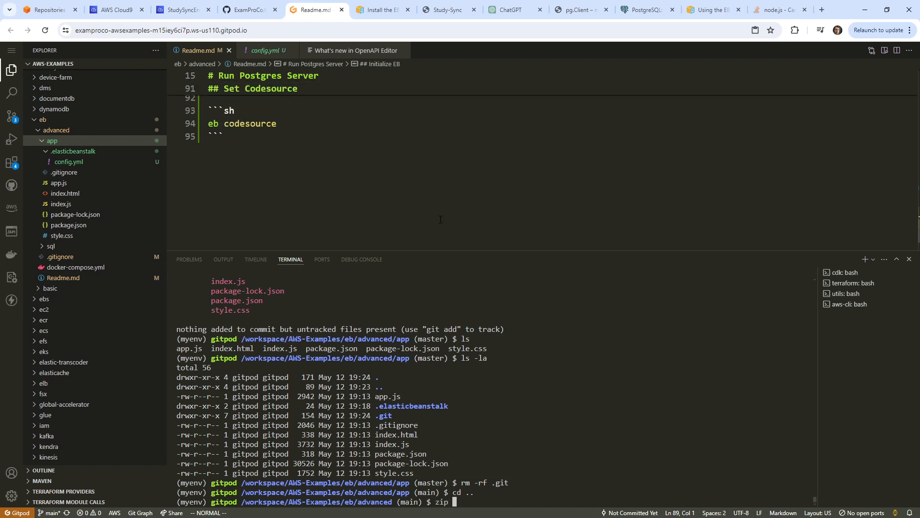
{"action": "left_click", "coordinate": [821, 11]}
{"action": "type", "text": "zip"}
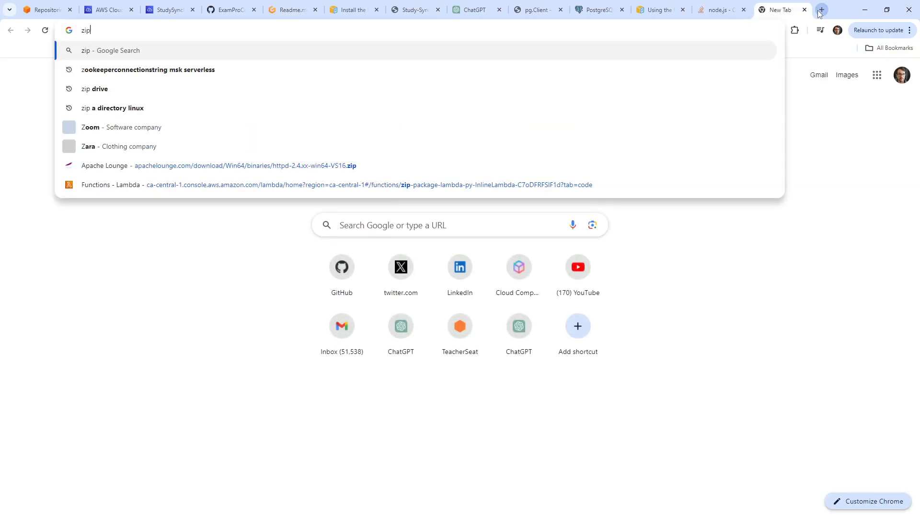
{"action": "type", "text": " a direct"}
{"action": "key", "text": "Return"}
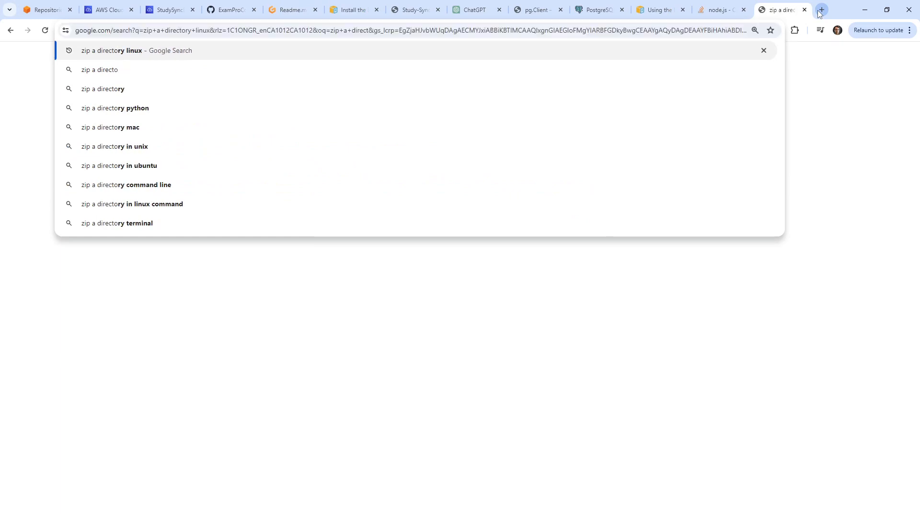
{"action": "left_click", "coordinate": [168, 346]}
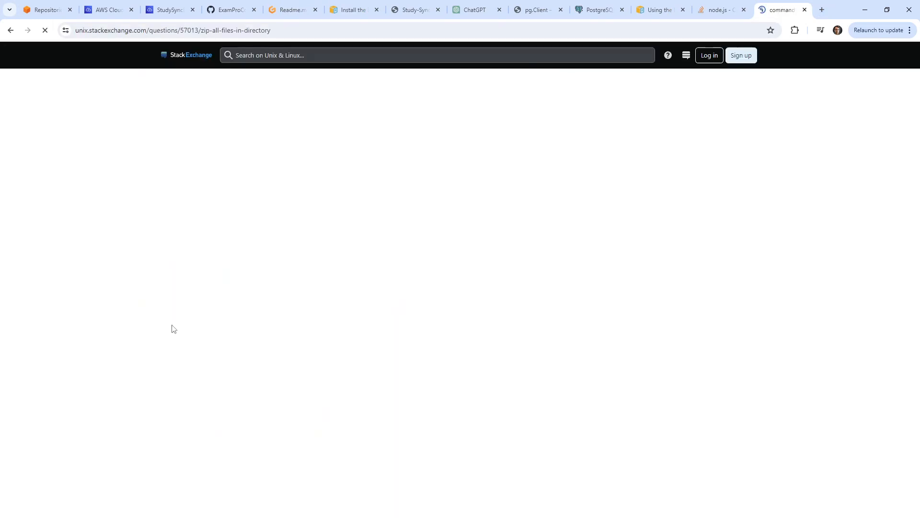
{"action": "scroll", "coordinate": [222, 274], "scroll_direction": "down", "scroll_amount": 3}
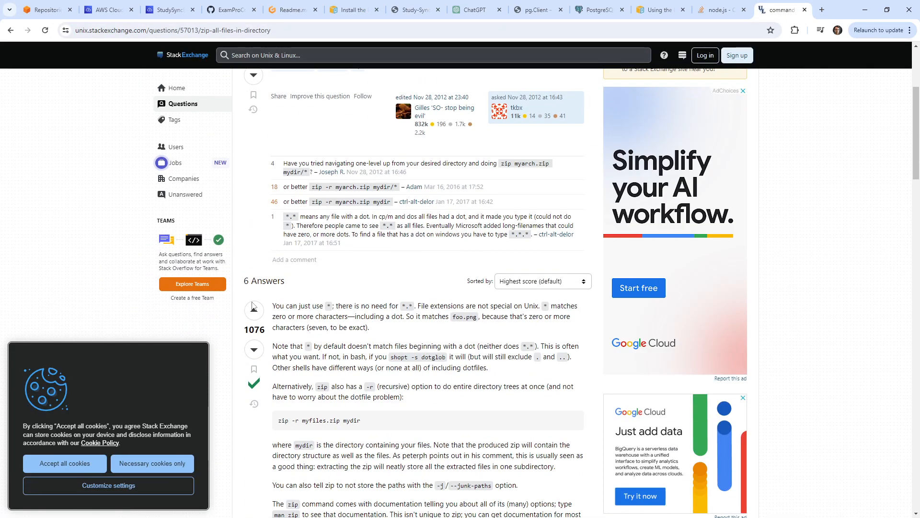
{"action": "left_click_drag", "start_coordinate": [279, 421], "coordinate": [358, 420]}
{"action": "key", "text": "ctrl+c"}
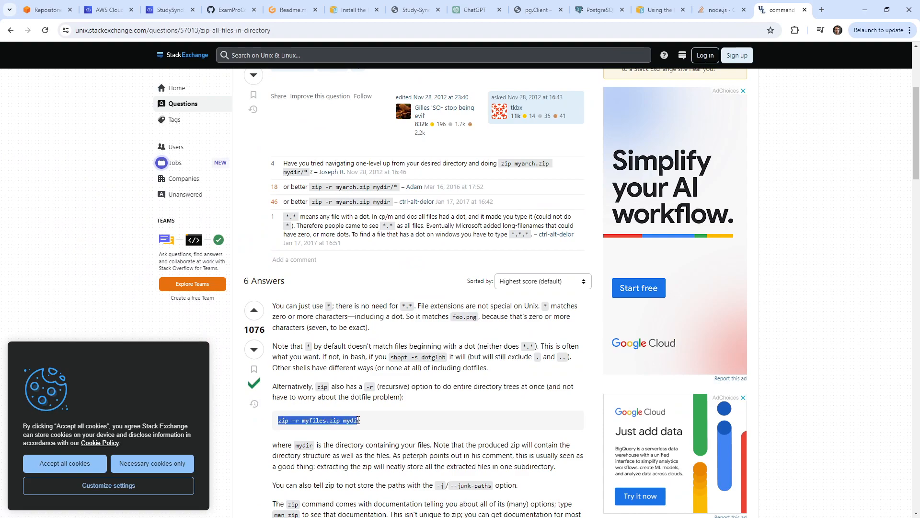
{"action": "left_click", "coordinate": [290, 10]}
Add a '## Zip Directory' heading below the previous code block in Readme.md.
{"action": "scroll", "coordinate": [282, 198], "scroll_direction": "up", "scroll_amount": 5}
{"action": "scroll", "coordinate": [282, 198], "scroll_direction": "down", "scroll_amount": 5}
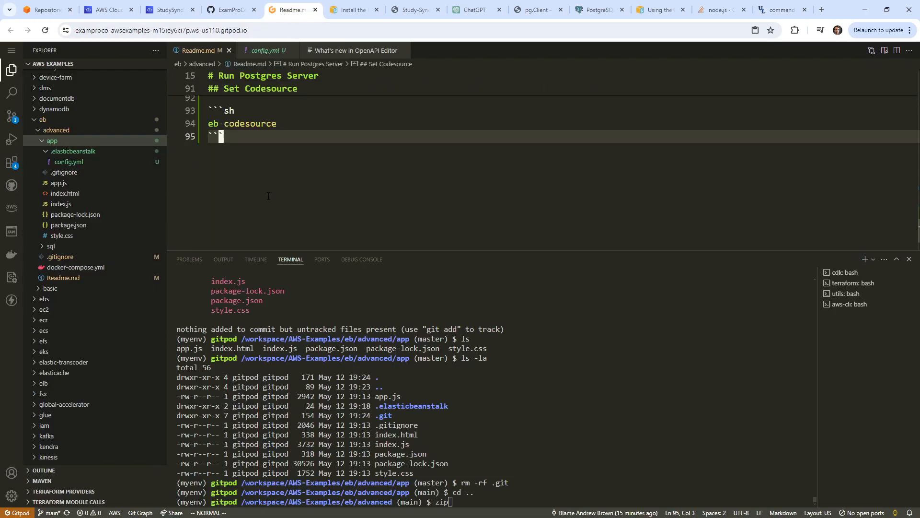
{"action": "key", "text": "p"}
{"action": "key", "text": "k"}
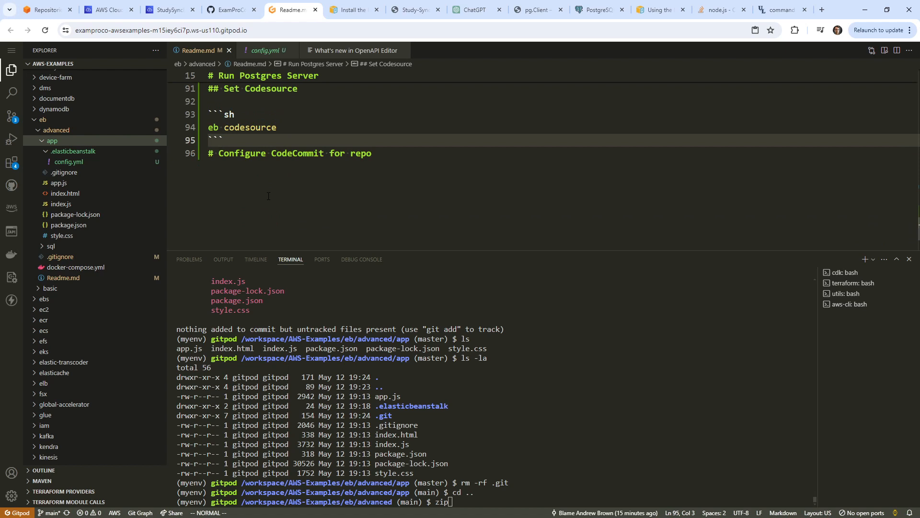
{"action": "key", "text": "u"}
{"action": "key", "text": "o"}
{"action": "key", "text": "Return"}
{"action": "type", "text": "## Zip DIR"}
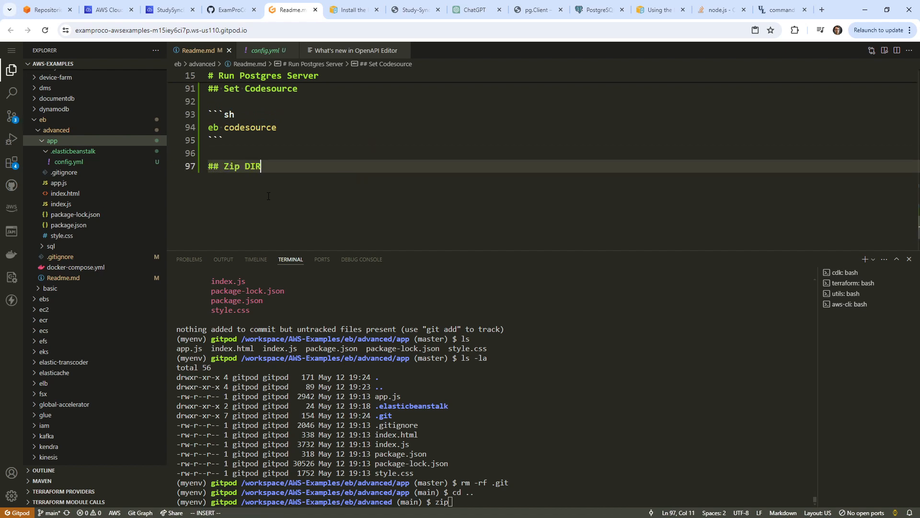
{"action": "key", "text": "BackSpace"}
{"action": "key", "text": "BackSpace"}
{"action": "type", "text": "irector"}
{"action": "key", "text": "Return"}
{"action": "key", "text": "Return"}
{"action": "key", "text": "BackSpace"}
{"action": "key", "text": "BackSpace"}
{"action": "type", "text": "y"}
{"action": "key", "text": "Return"}
{"action": "key", "text": "Return"}
Put the command 'zip -r app.zip app' in an sh code block under the heading.
{"action": "key", "text": "ctrl+v"}
{"action": "key", "text": "Escape"}
{"action": "key", "text": "shift+o"}
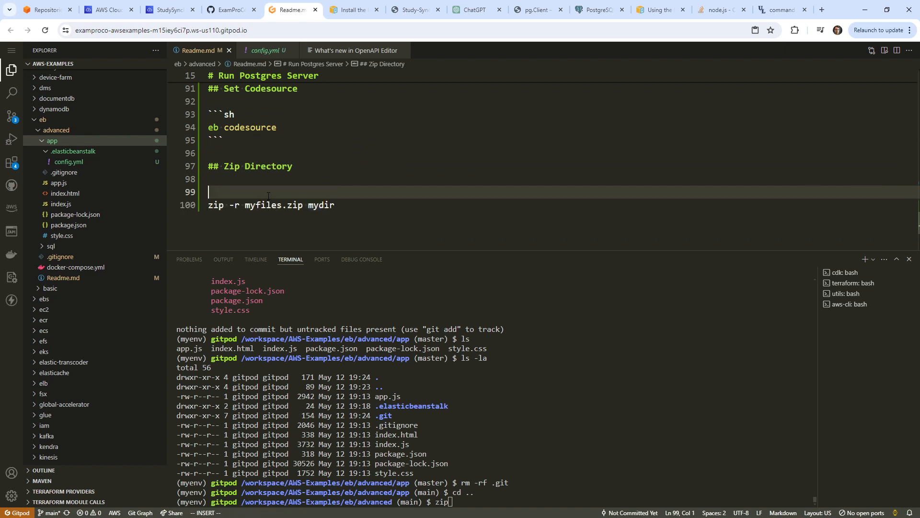
{"action": "type", "text": "```sh"}
{"action": "key", "text": "Escape"}
{"action": "type", "text": "jo```"}
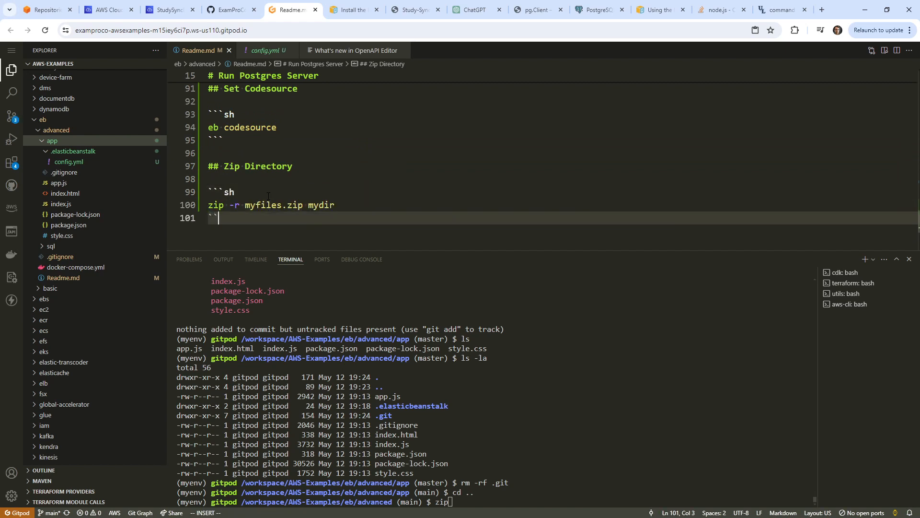
{"action": "key", "text": "Escape"}
{"action": "key", "text": "k"}
{"action": "key", "text": "w"}
{"action": "key", "text": "w"}
{"action": "key", "text": "w"}
{"action": "type", "text": "cwapp"}
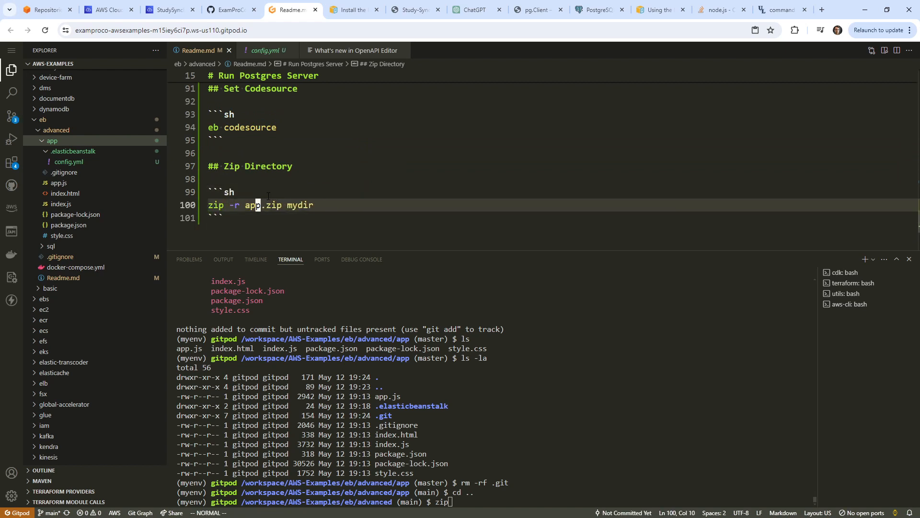
{"action": "key", "text": "Escape"}
{"action": "key", "text": "l"}
{"action": "key", "text": "l"}
{"action": "key", "text": "l"}
{"action": "type", "text": "wcw"}
{"action": "type", "text": "app"}
{"action": "key", "text": "Escape"}
Copy the zip command and run it in the Gitpod terminal to create app.zip.
{"action": "left_click_drag", "start_coordinate": [308, 216], "coordinate": [210, 204]}
{"action": "left_click", "coordinate": [307, 216]}
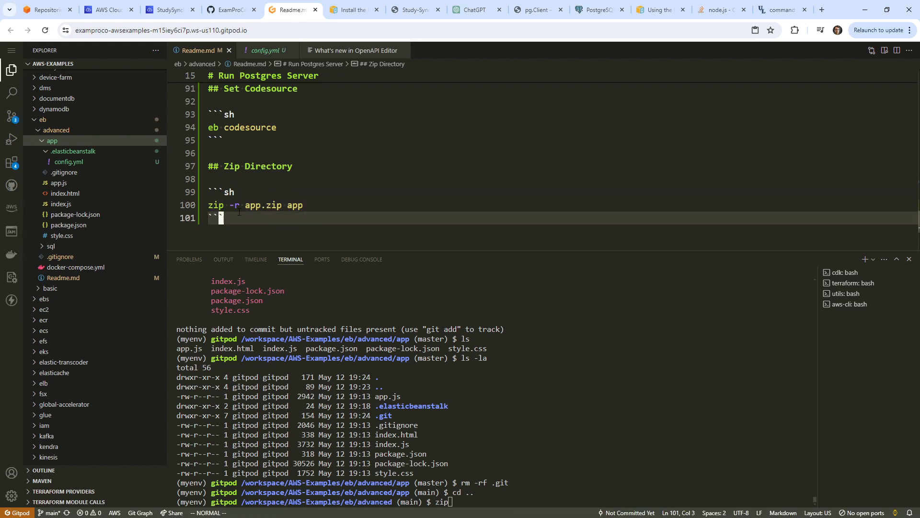
{"action": "left_click_drag", "start_coordinate": [308, 206], "coordinate": [206, 199]}
{"action": "right_click", "coordinate": [224, 198]}
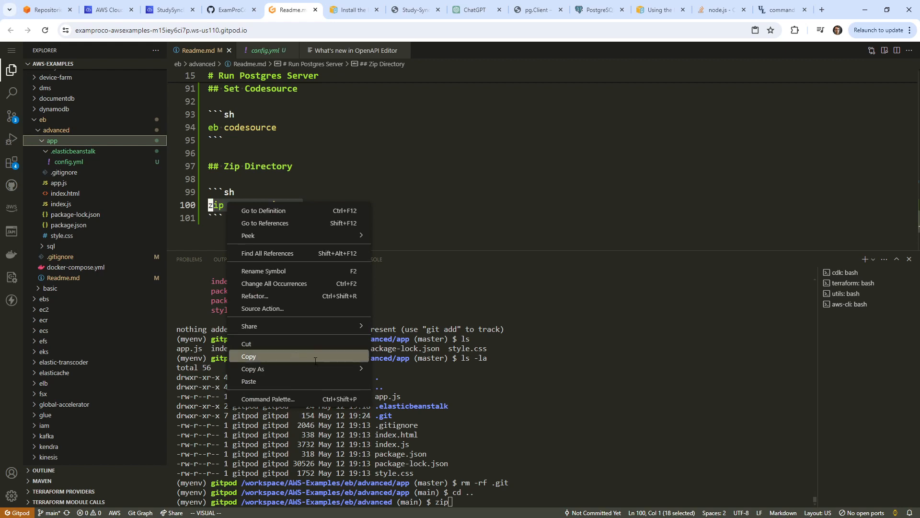
{"action": "left_click", "coordinate": [292, 352]}
{"action": "right_click", "coordinate": [568, 407]}
{"action": "key", "text": "ctrl+c"}
{"action": "type", "text": "clear"}
{"action": "key", "text": "Return"}
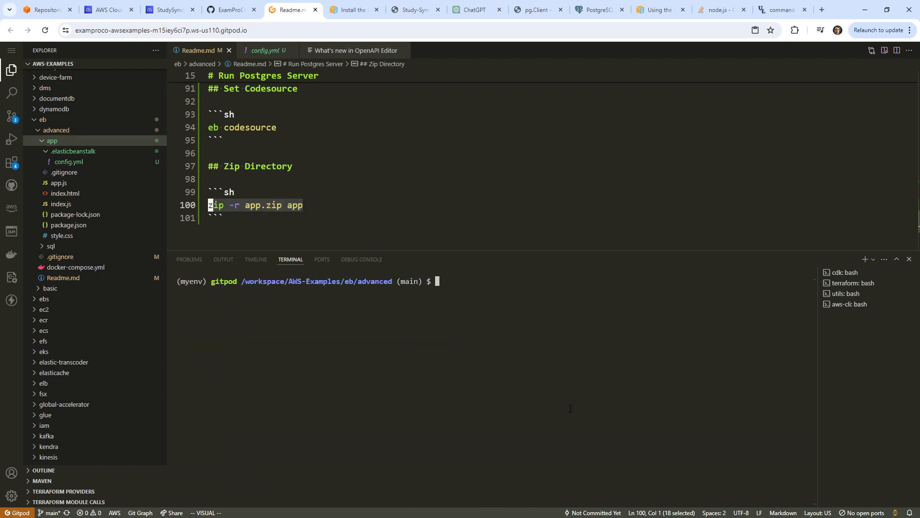
{"action": "right_click", "coordinate": [531, 395]}
{"action": "key", "text": "Return"}
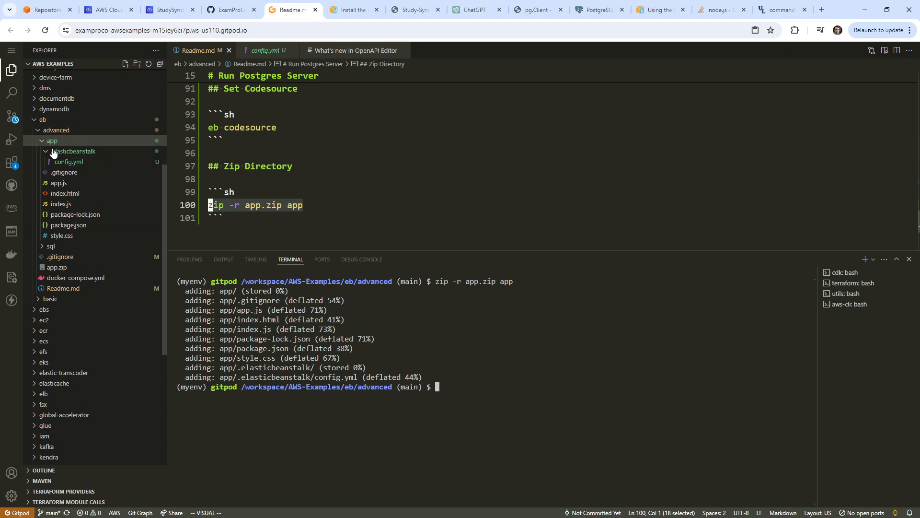
Download app.zip to the computer and switch to the Cloud9 environment.
{"action": "right_click", "coordinate": [68, 265]}
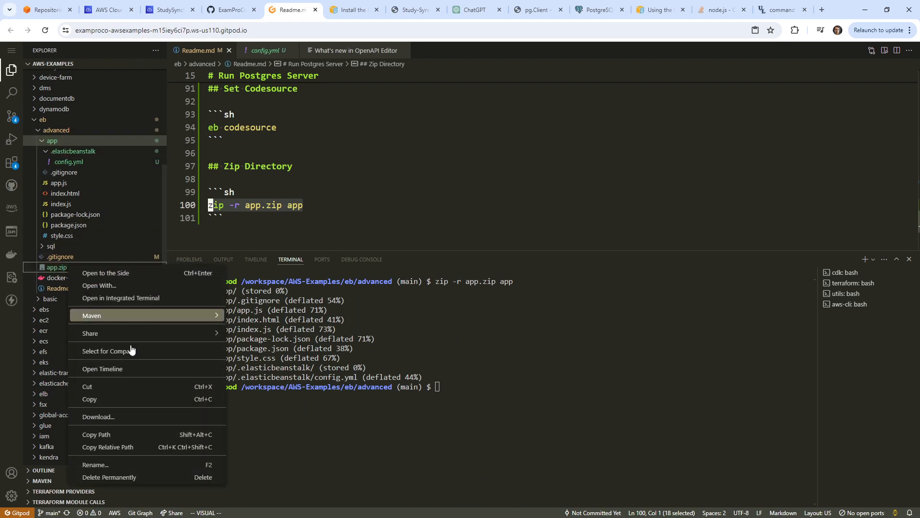
{"action": "left_click", "coordinate": [126, 424]}
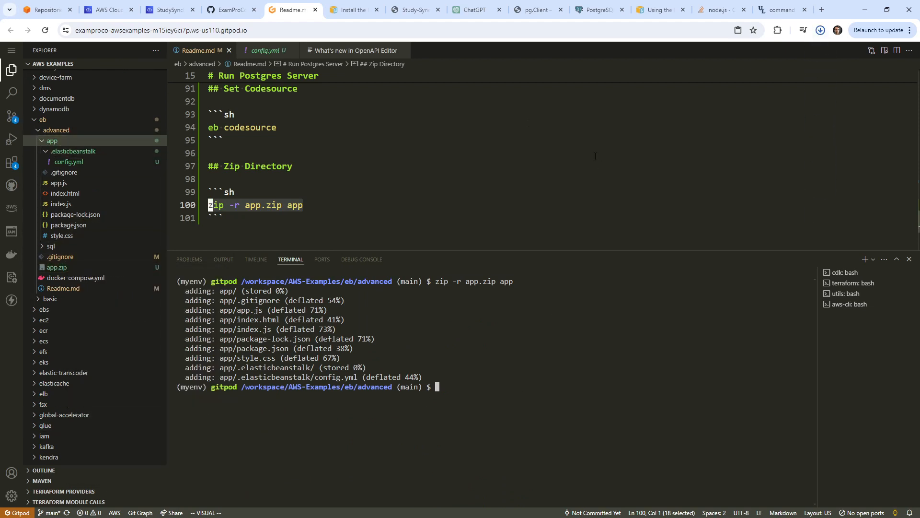
{"action": "left_click", "coordinate": [159, 12]}
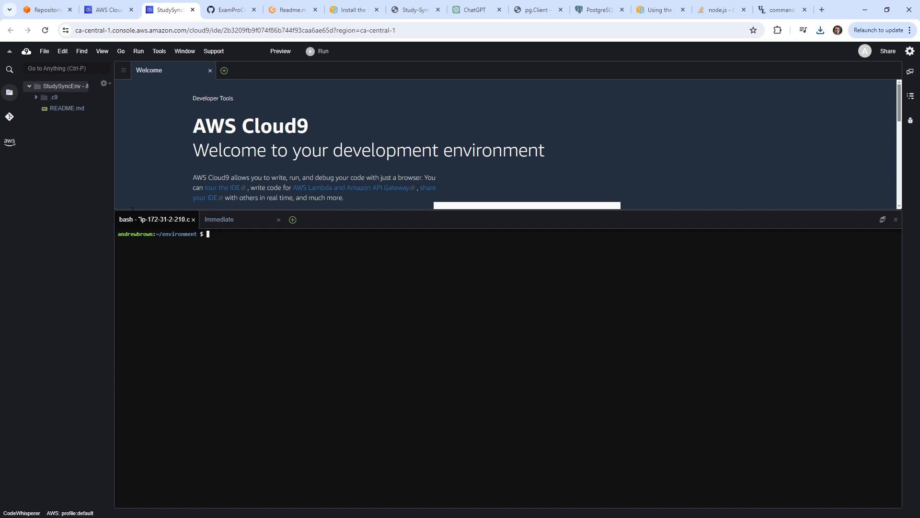
Upload app.zip into the StudySyncEnv project root in Cloud9.
{"action": "left_click", "coordinate": [108, 83]}
{"action": "left_click", "coordinate": [58, 91]}
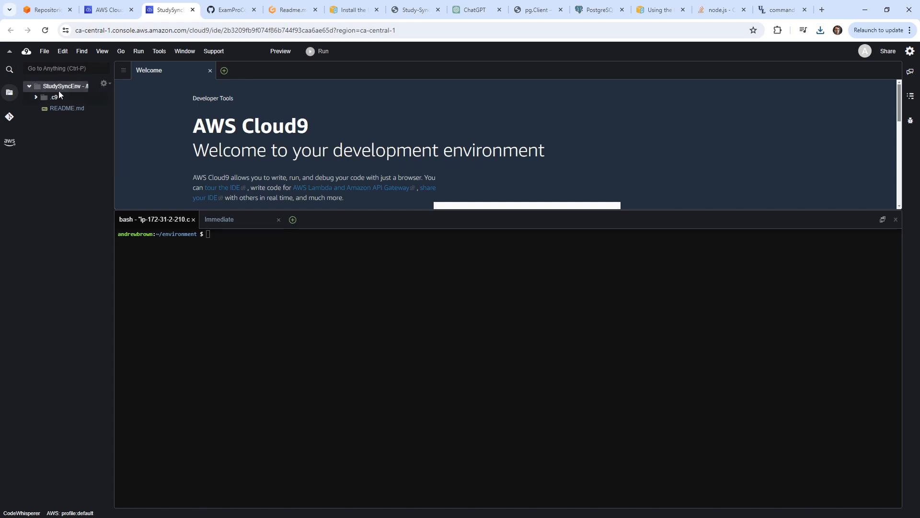
{"action": "left_click", "coordinate": [29, 52]}
{"action": "left_click", "coordinate": [44, 52]}
{"action": "left_click", "coordinate": [43, 52]}
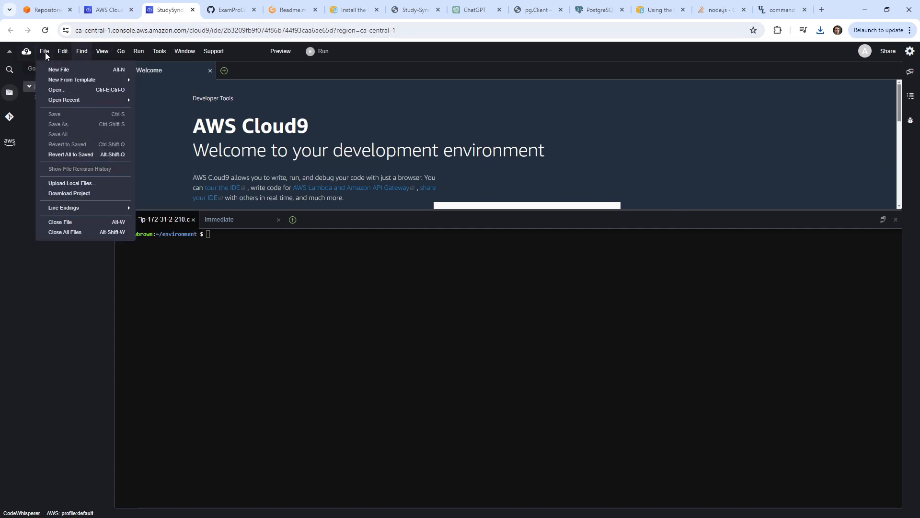
{"action": "left_click", "coordinate": [30, 217]}
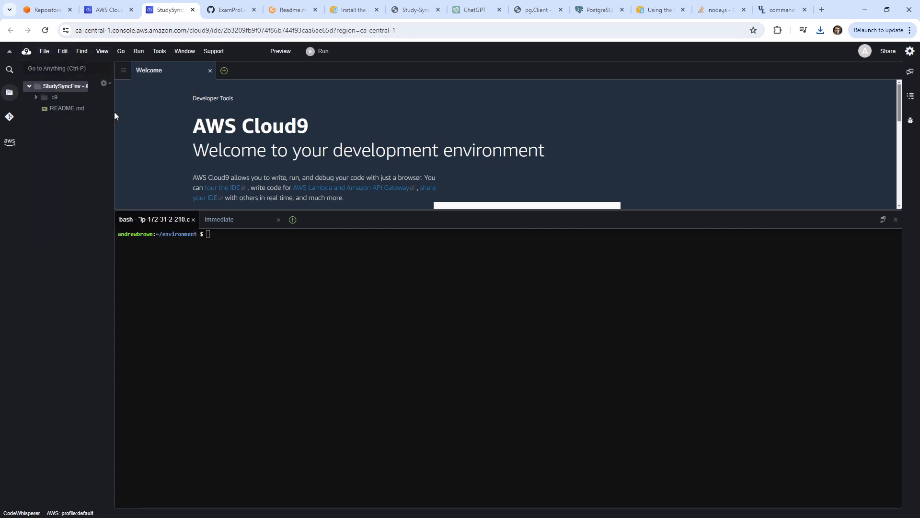
{"action": "left_click", "coordinate": [144, 112]}
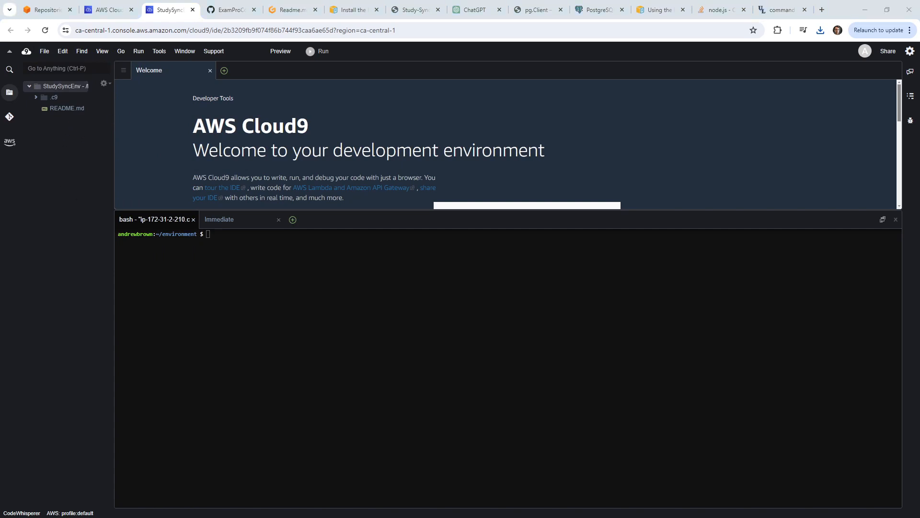
{"action": "left_click", "coordinate": [42, 50]}
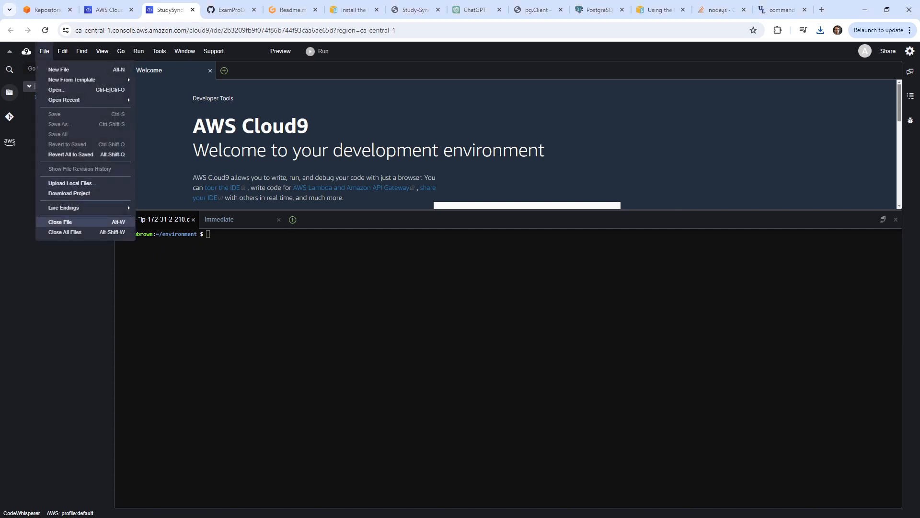
{"action": "left_click", "coordinate": [72, 183]}
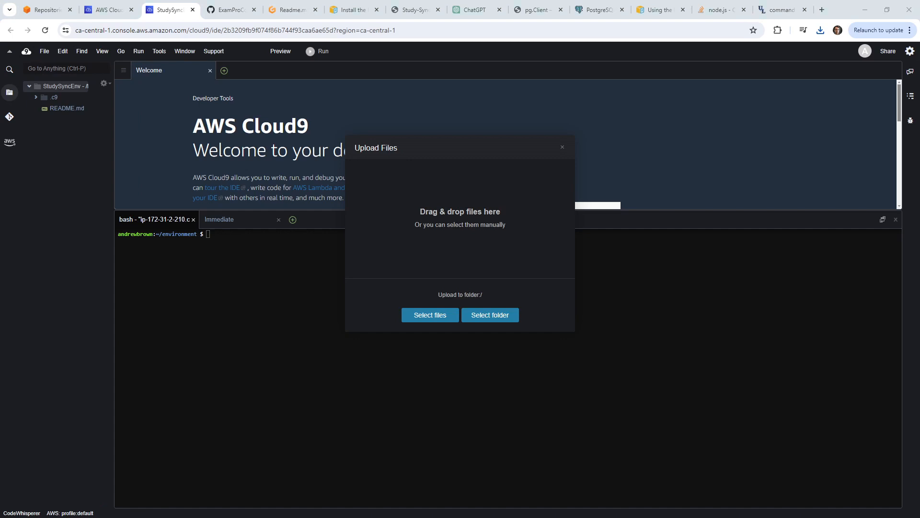
{"action": "left_click_drag", "start_coordinate": [254, 39], "coordinate": [460, 218]}
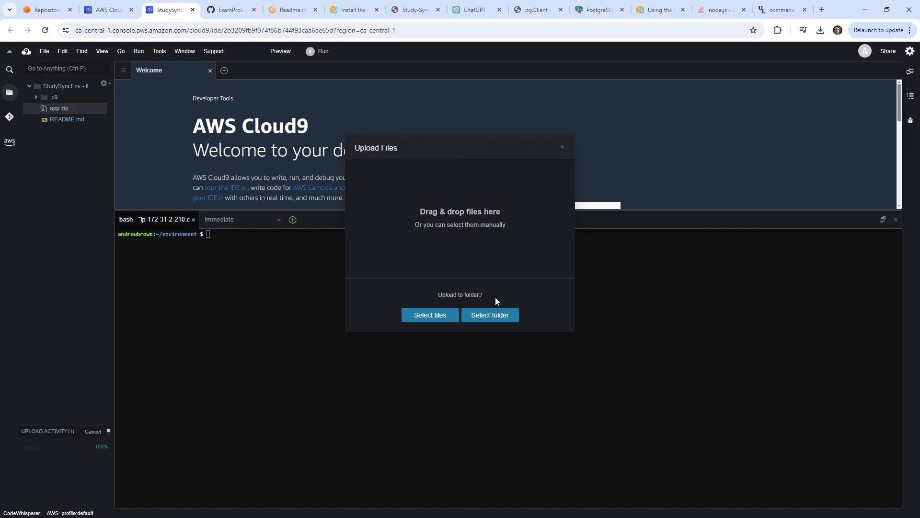
{"action": "left_click", "coordinate": [563, 148]}
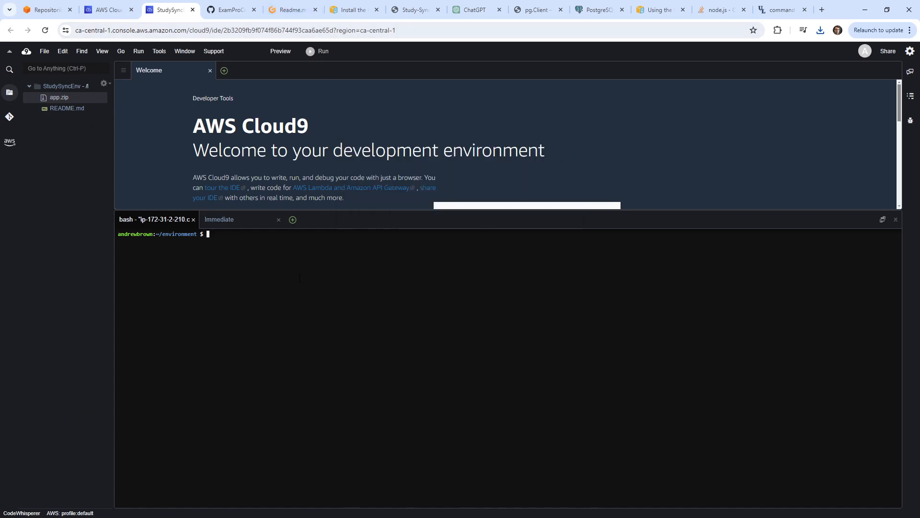
List the files and run 'unzip app.zip' in the Cloud9 terminal, then return to Gitpod.
{"action": "type", "text": "ls"}
{"action": "key", "text": "Return"}
{"action": "type", "text": "unzip app.zip"}
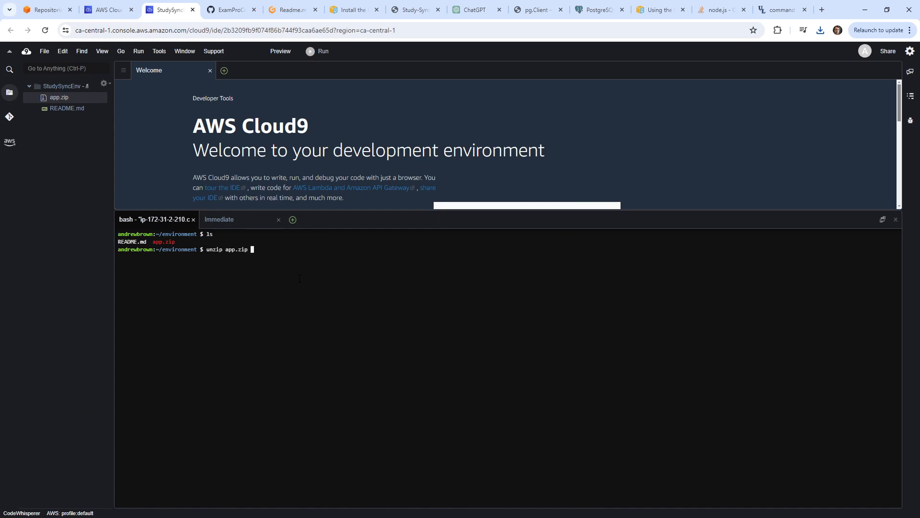
{"action": "key", "text": "Return"}
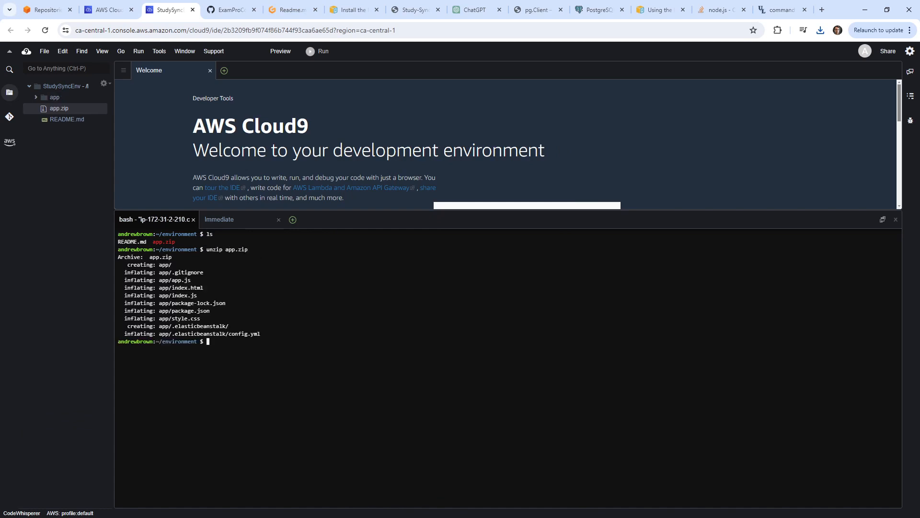
{"action": "left_click_drag", "start_coordinate": [252, 249], "coordinate": [201, 250]}
{"action": "left_click", "coordinate": [290, 9]}
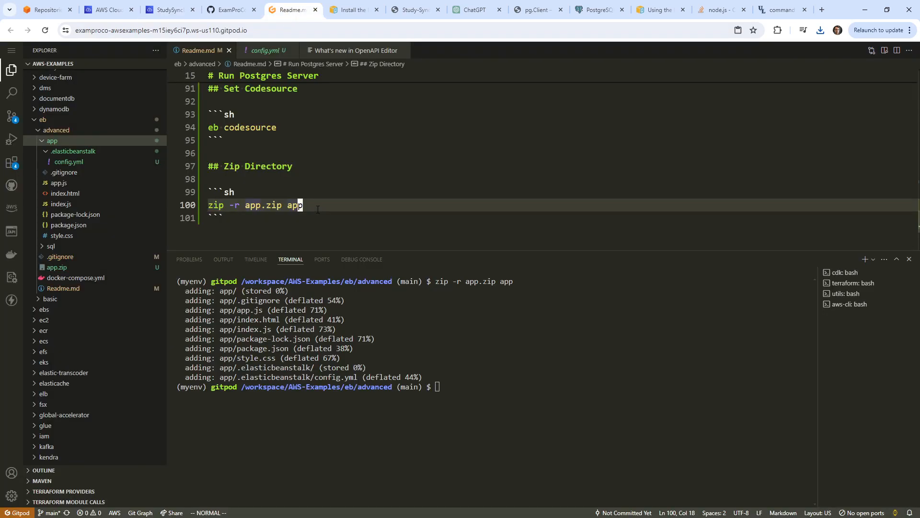
Add a '# Unzip Directory' heading with an sh block 'unzip app.zip' to Readme.md.
{"action": "key", "text": "j"}
{"action": "key", "text": "o"}
{"action": "key", "text": "Return"}
{"action": "type", "text": "# U"}
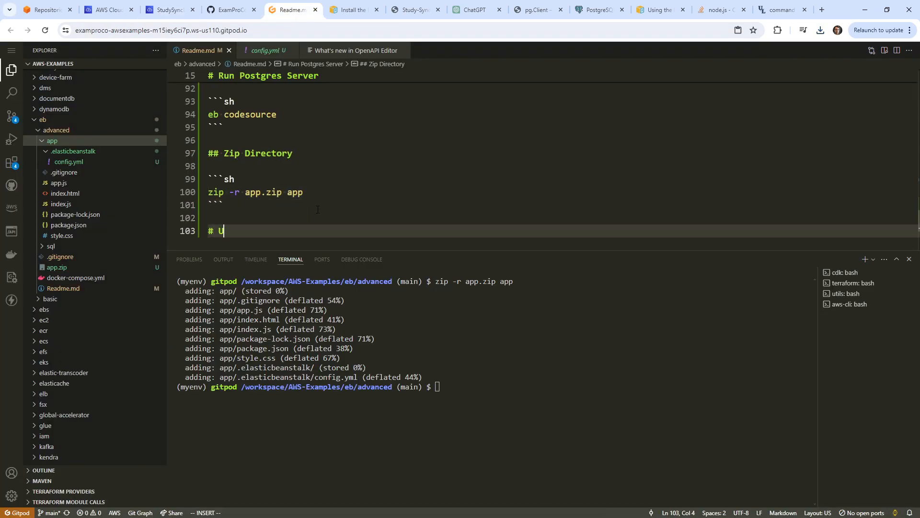
{"action": "type", "text": "nzip Directory"}
{"action": "key", "text": "Return"}
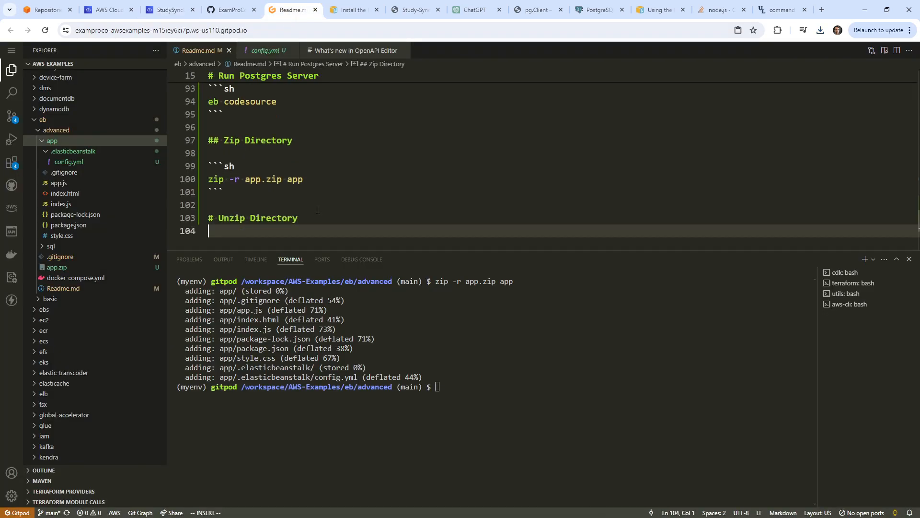
{"action": "key", "text": "Return"}
{"action": "type", "text": "```"}
{"action": "key", "text": "Return"}
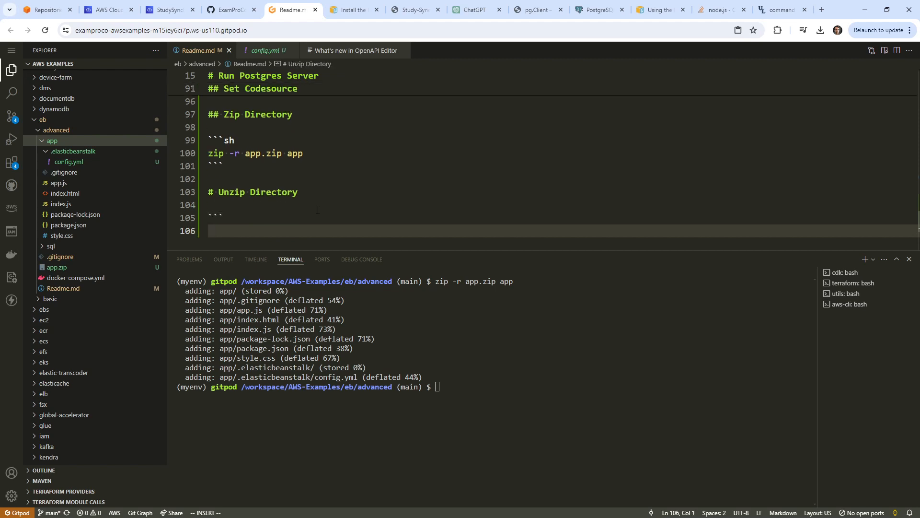
{"action": "key", "text": "BackSpace"}
{"action": "type", "text": "sh"}
{"action": "key", "text": "Return"}
{"action": "type", "text": "unzip app.zip"}
{"action": "key", "text": "Return"}
{"action": "type", "text": "`"}
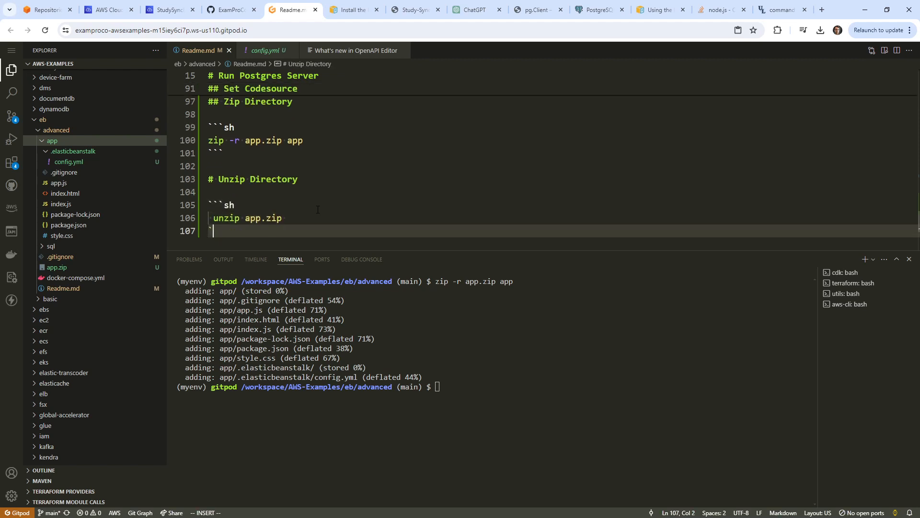
{"action": "type", "text": "``"}
{"action": "key", "text": "Escape"}
Discard the untracked app.zip change in Source Control.
{"action": "left_click", "coordinate": [293, 140]}
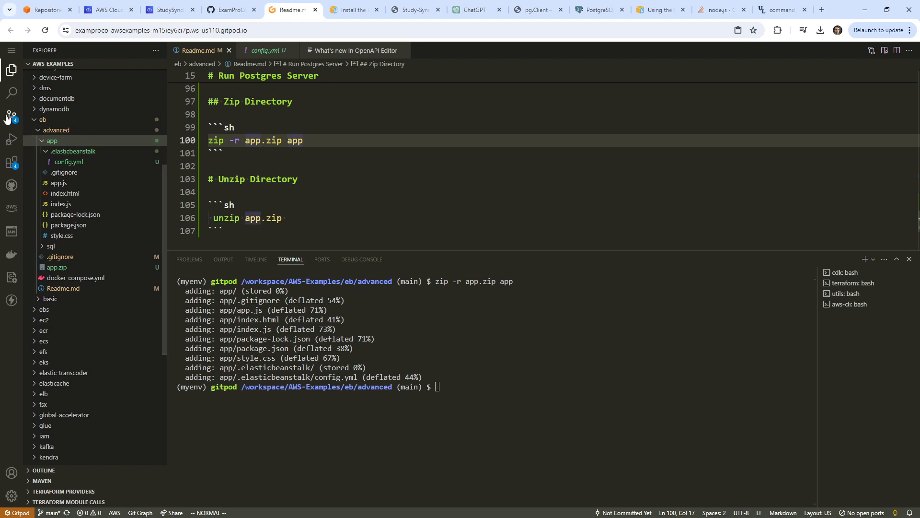
{"action": "left_click", "coordinate": [7, 118]}
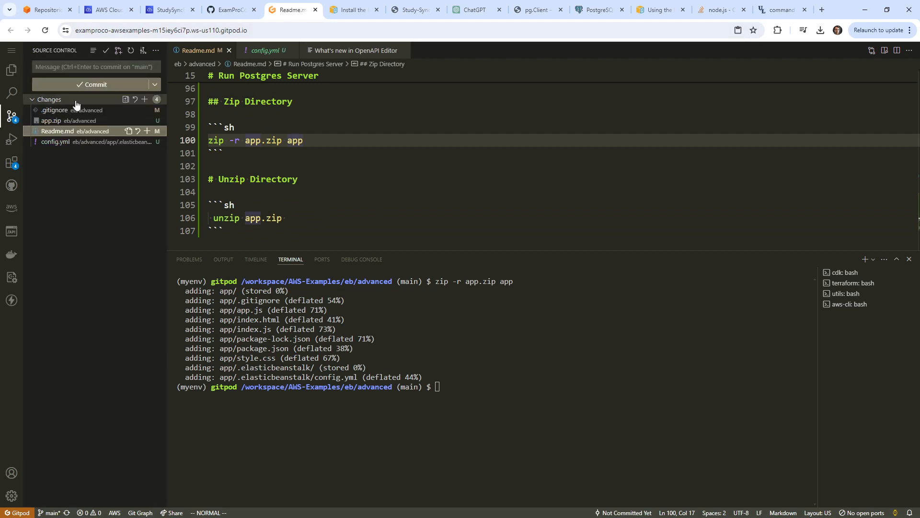
{"action": "left_click", "coordinate": [73, 120]}
{"action": "right_click", "coordinate": [76, 121]}
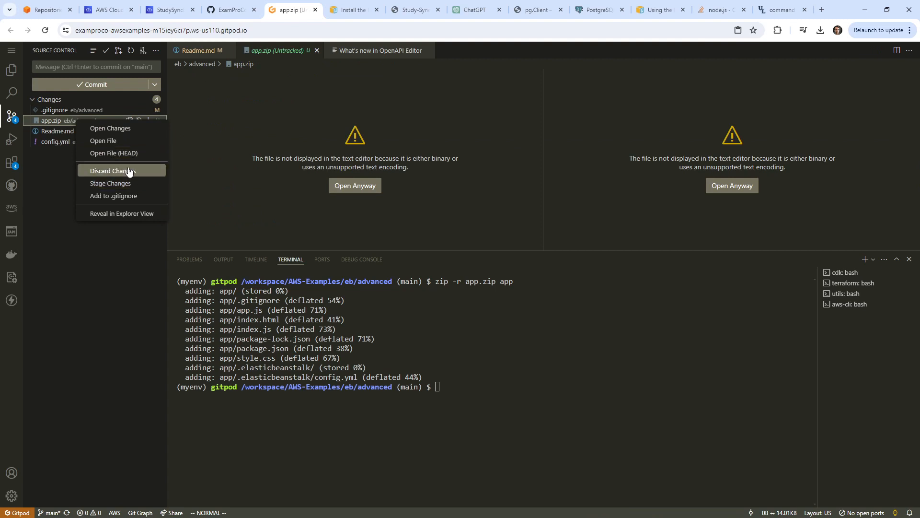
{"action": "left_click", "coordinate": [128, 172]}
{"action": "left_click", "coordinate": [502, 306]}
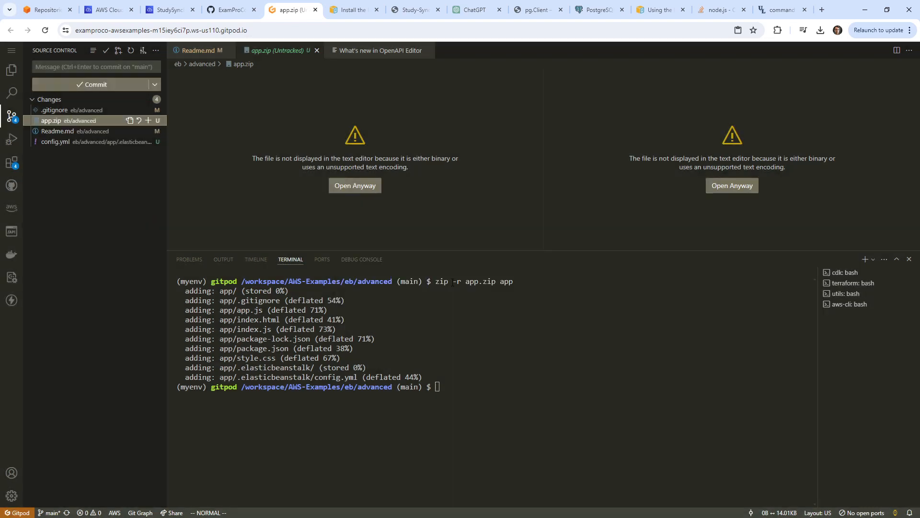
Permanently delete app.zip from the Explorer and go back to the StudySync Cloud9 environment.
{"action": "left_click", "coordinate": [7, 72]}
{"action": "right_click", "coordinate": [80, 279]}
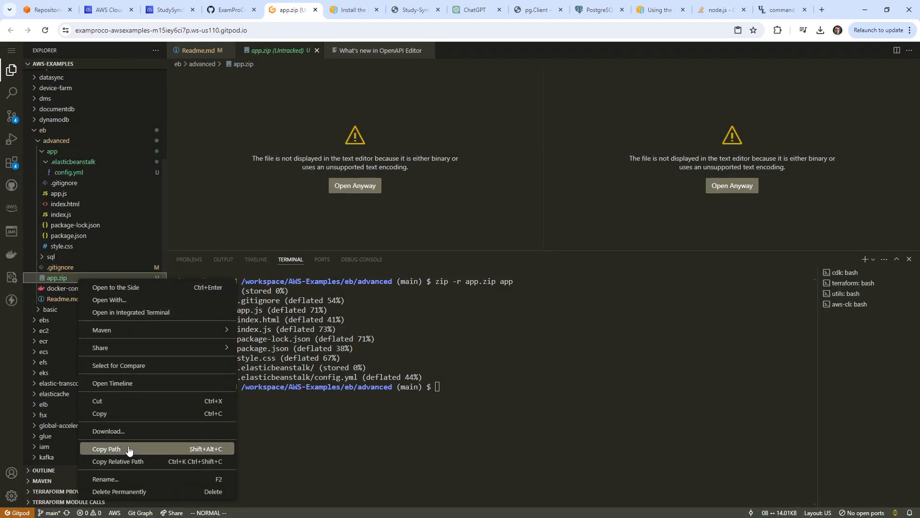
{"action": "left_click", "coordinate": [124, 491]}
{"action": "left_click", "coordinate": [527, 308]}
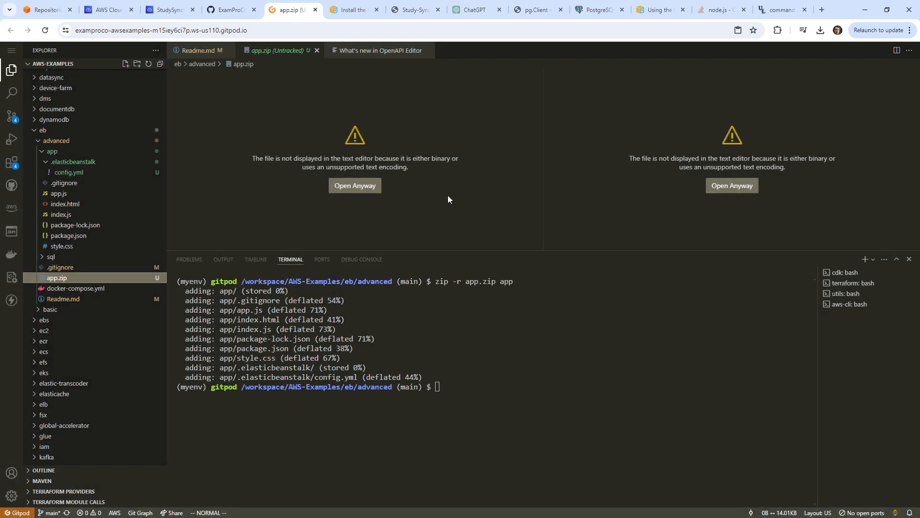
{"action": "left_click", "coordinate": [167, 10]}
{"action": "left_click", "coordinate": [108, 9]}
{"action": "left_click", "coordinate": [160, 11]}
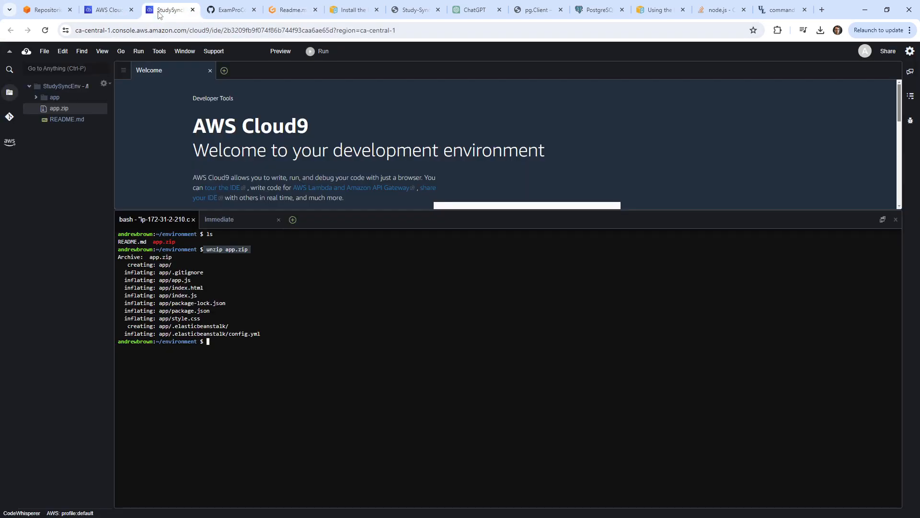
Run eb in the Cloud9 terminal to check whether the EB CLI is installed.
{"action": "left_click", "coordinate": [372, 380]}
{"action": "left_click", "coordinate": [290, 9]}
{"action": "scroll", "coordinate": [310, 163], "scroll_direction": "up", "scroll_amount": 5}
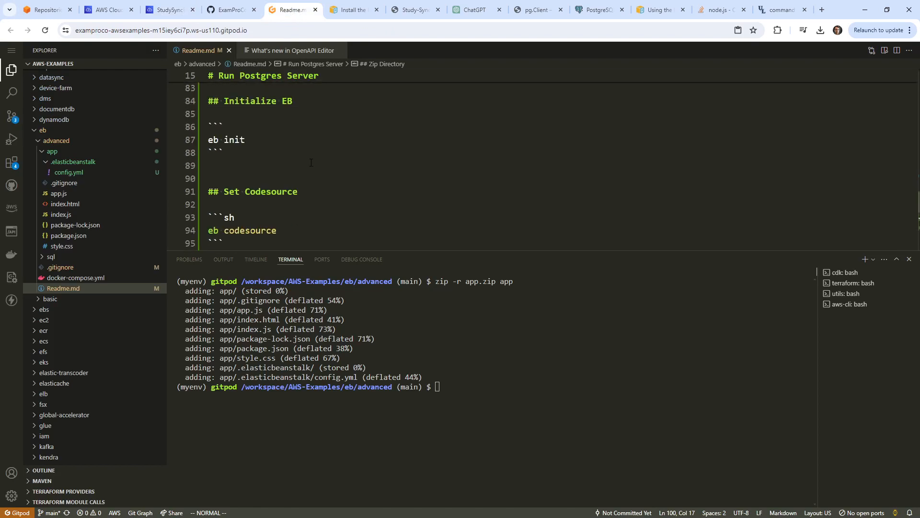
{"action": "scroll", "coordinate": [311, 162], "scroll_direction": "up", "scroll_amount": 4}
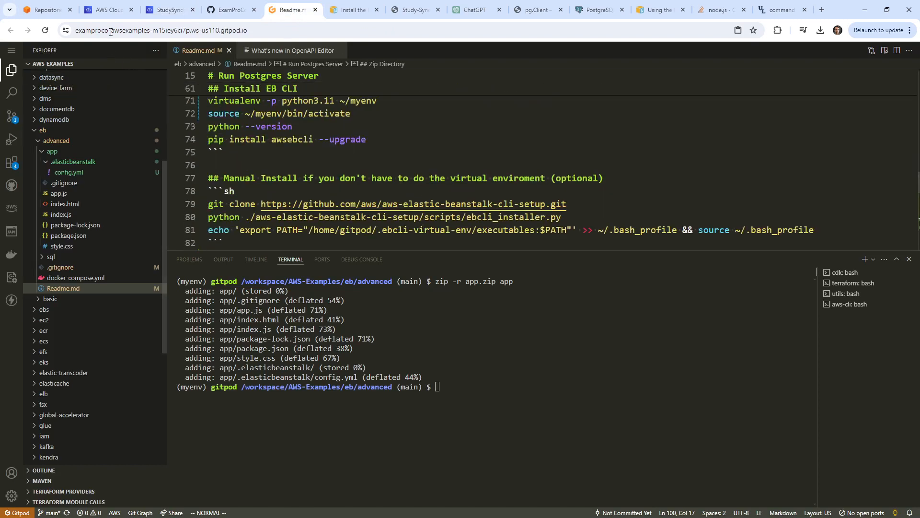
{"action": "left_click", "coordinate": [109, 9]}
{"action": "left_click", "coordinate": [170, 10]}
{"action": "type", "text": "eb"}
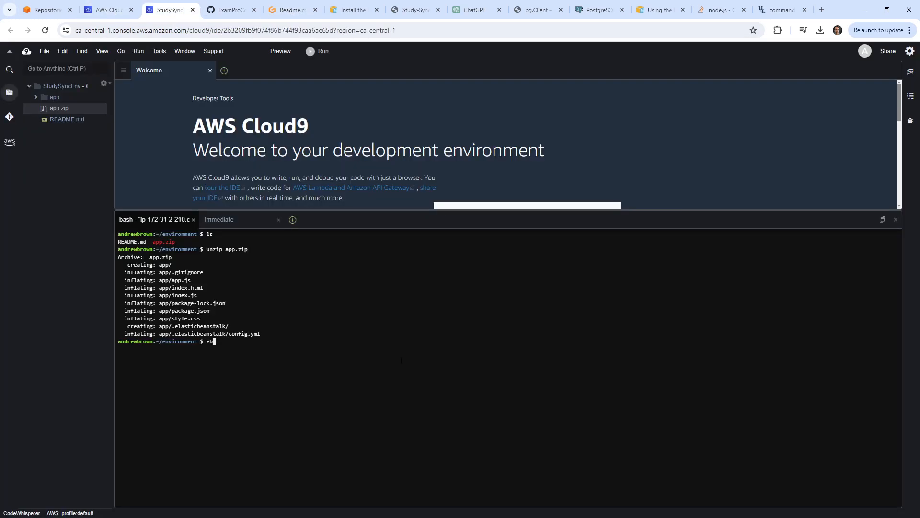
{"action": "key", "text": "Return"}
Copy 'pip install awsebcli --upgrade' from the Readme and run it in the Cloud9 terminal.
{"action": "left_click", "coordinate": [296, 12]}
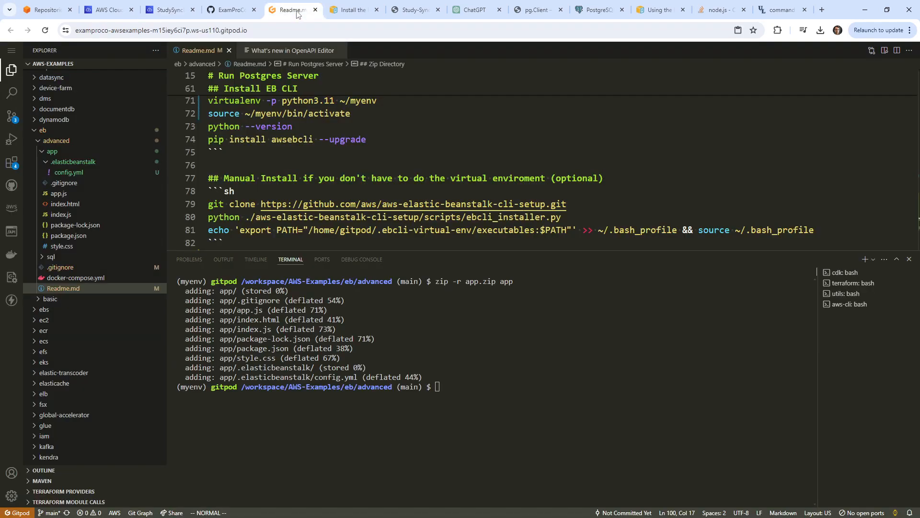
{"action": "left_click_drag", "start_coordinate": [368, 140], "coordinate": [182, 139]}
{"action": "key", "text": "ctrl+c"}
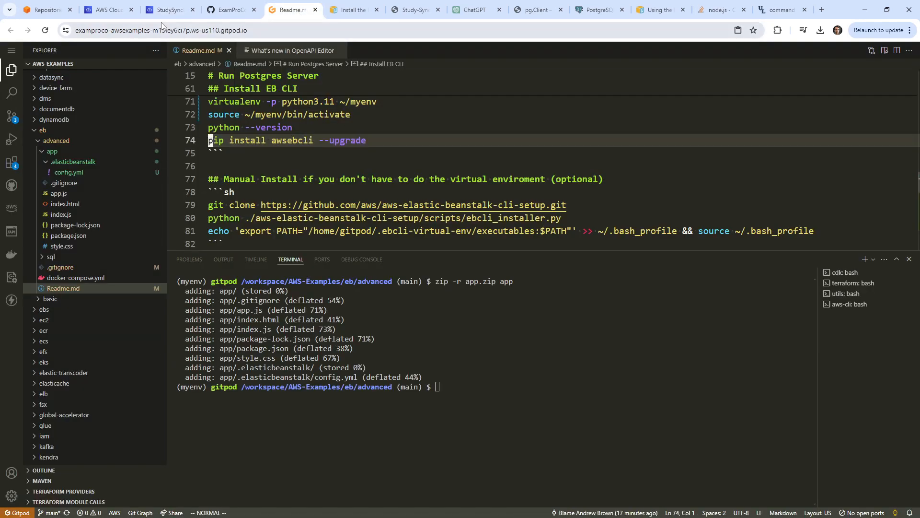
{"action": "left_click", "coordinate": [170, 9]}
{"action": "right_click", "coordinate": [359, 346]}
{"action": "left_click", "coordinate": [403, 380]}
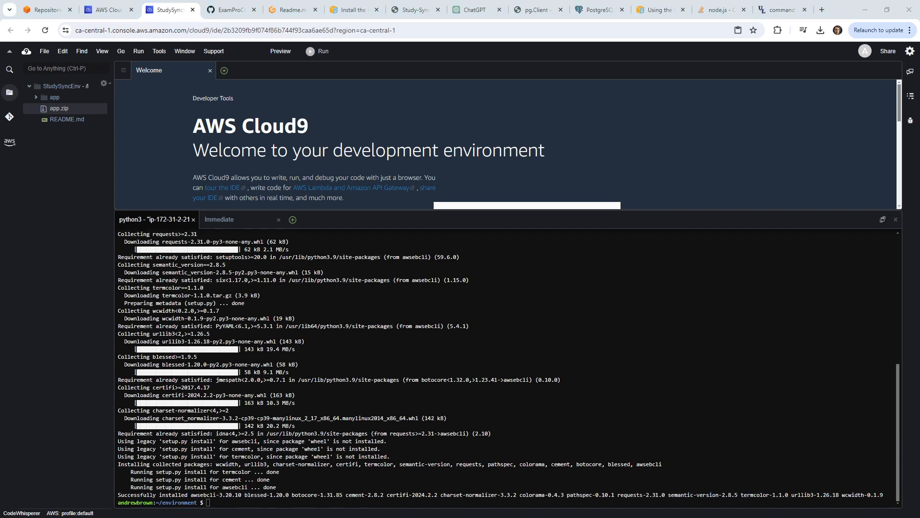
Copy the eb codesource command from the Gitpod Readme.
{"action": "left_click", "coordinate": [288, 9]}
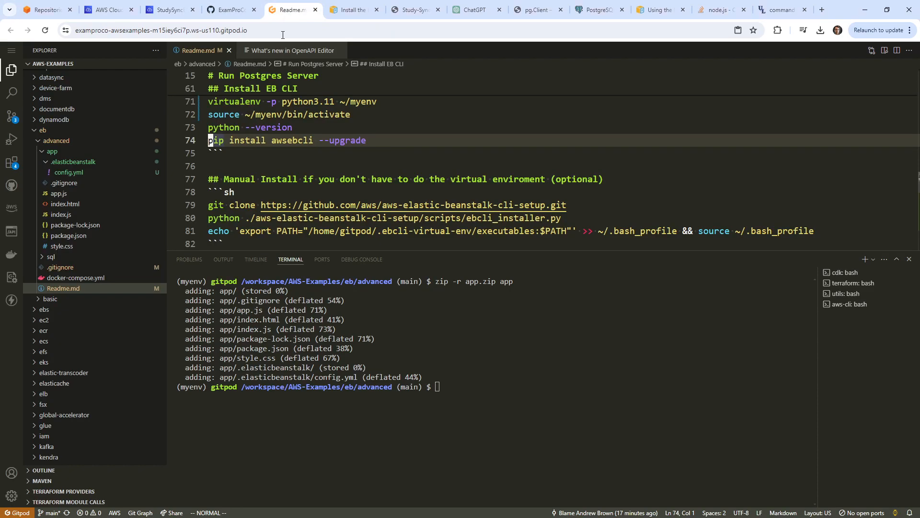
{"action": "scroll", "coordinate": [282, 164], "scroll_direction": "down", "scroll_amount": 3}
{"action": "scroll", "coordinate": [281, 164], "scroll_direction": "down", "scroll_amount": 3}
{"action": "left_click_drag", "start_coordinate": [279, 184], "coordinate": [208, 184]}
{"action": "key", "text": "ctrl+c"}
{"action": "left_click", "coordinate": [114, 12]}
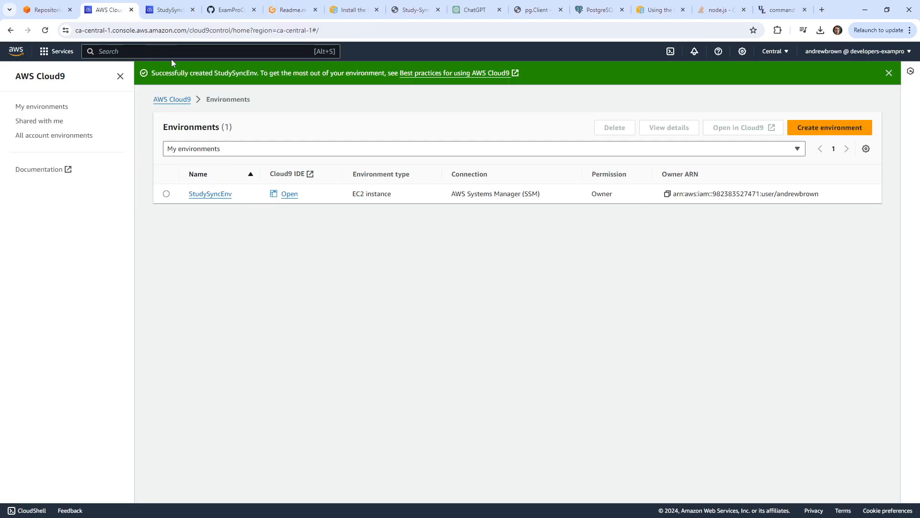
{"action": "left_click", "coordinate": [173, 12]}
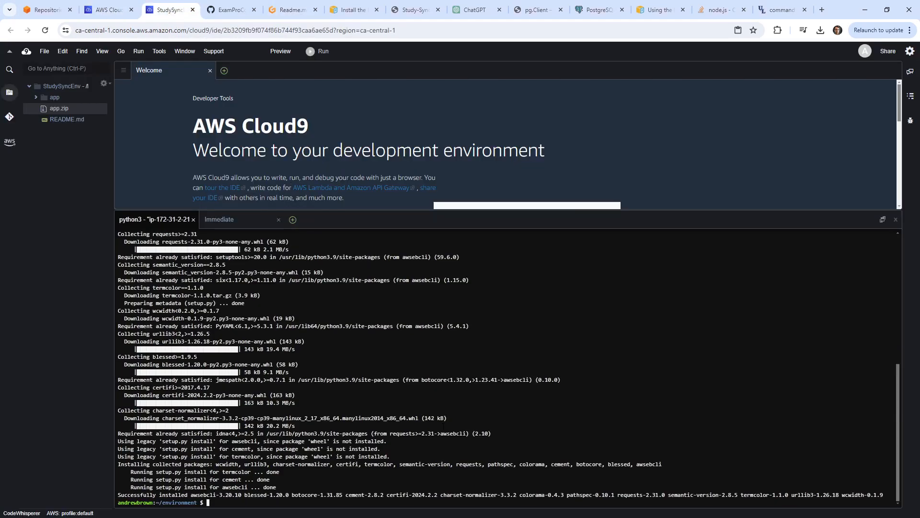
Change into the app/ folder and list its files.
{"action": "type", "text": "cd app/"}
{"action": "key", "text": "Return"}
{"action": "type", "text": "ls"}
{"action": "key", "text": "Return"}
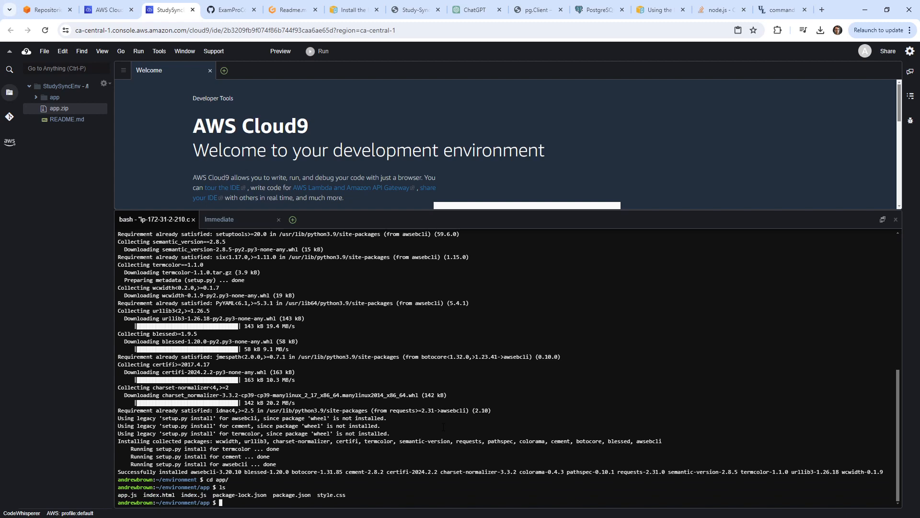
Initialise a Git repository in the app folder and set main as the global default branch.
{"action": "type", "text": "git init"}
{"action": "key", "text": "Return"}
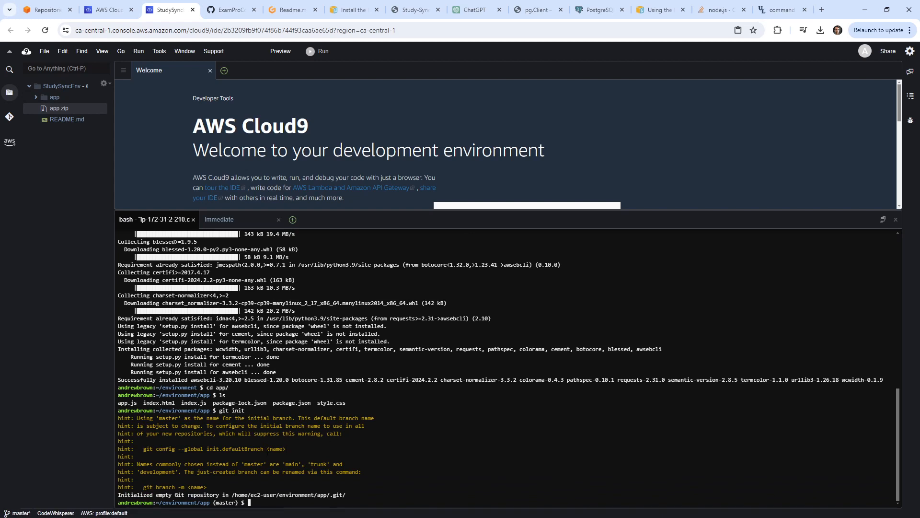
{"action": "left_click_drag", "start_coordinate": [263, 448], "coordinate": [143, 449]}
{"action": "right_click", "coordinate": [425, 417]}
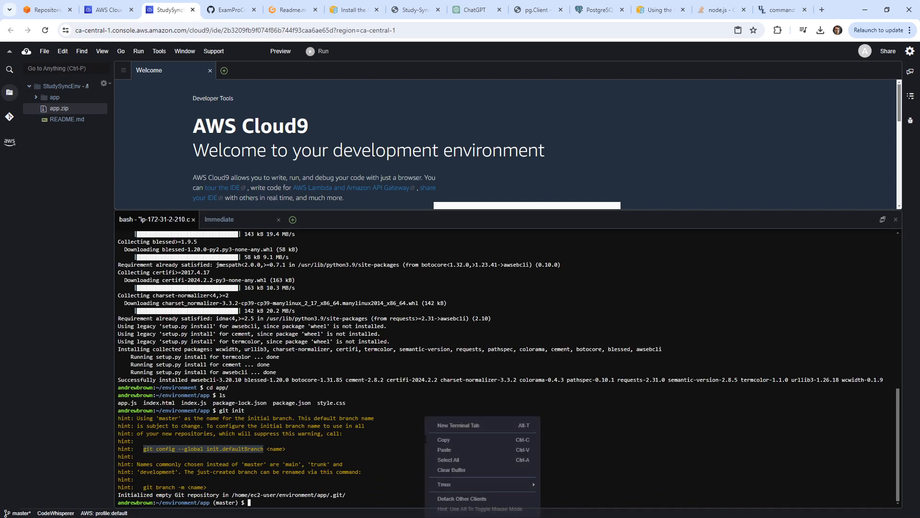
{"action": "left_click", "coordinate": [459, 452]}
{"action": "type", "text": "ma"}
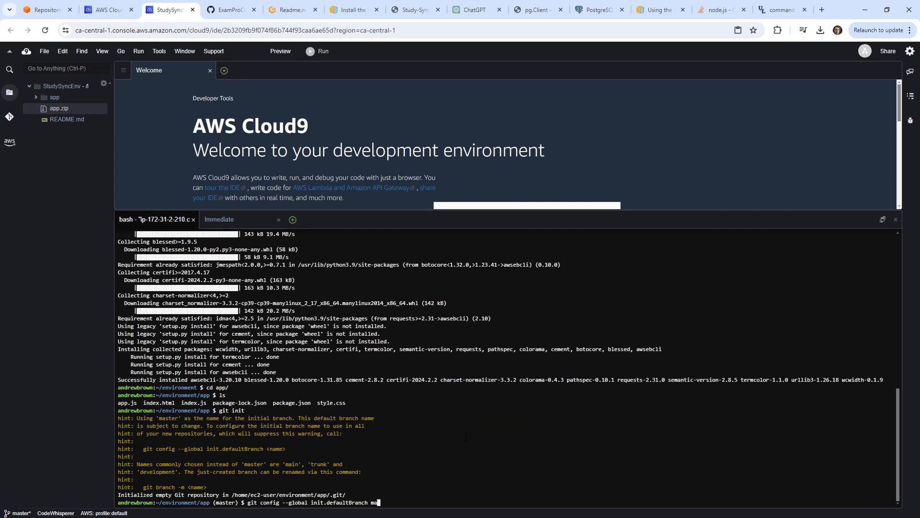
{"action": "type", "text": "in"}
{"action": "key", "text": "Return"}
{"action": "type", "text": "git branch"}
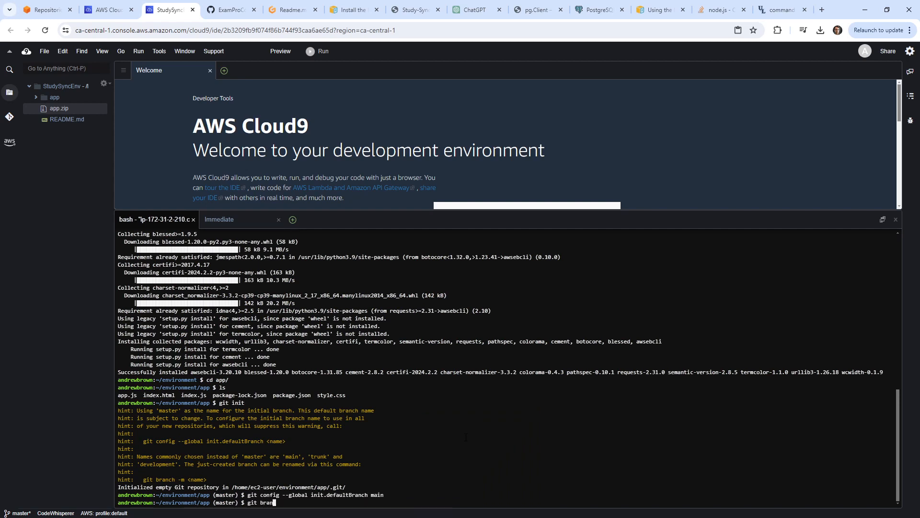
{"action": "key", "text": "Return"}
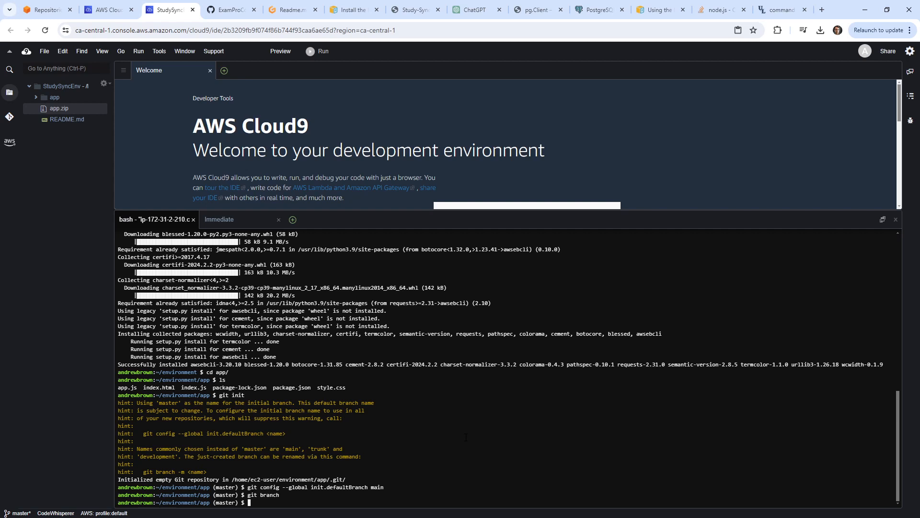
Rename the branch to main, stage all app files, and commit them as 'my app init'.
{"action": "type", "text": "git commit "}
{"action": "type", "text": "-m"}
{"action": "key", "text": "BackSpace"}
{"action": "key", "text": "BackSpace"}
{"action": "key", "text": "BackSpace"}
{"action": "key", "text": "BackSpace"}
{"action": "key", "text": "BackSpace"}
{"action": "key", "text": "BackSpace"}
{"action": "key", "text": "BackSpace"}
{"action": "key", "text": "BackSpace"}
{"action": "key", "text": "BackSpace"}
{"action": "key", "text": "BackSpace"}
{"action": "key", "text": "BackSpace"}
{"action": "key", "text": "BackSpace"}
{"action": "key", "text": "BackSpace"}
{"action": "type", "text": "git branch -m main"}
{"action": "key", "text": "Return"}
{"action": "type", "text": "git add ."}
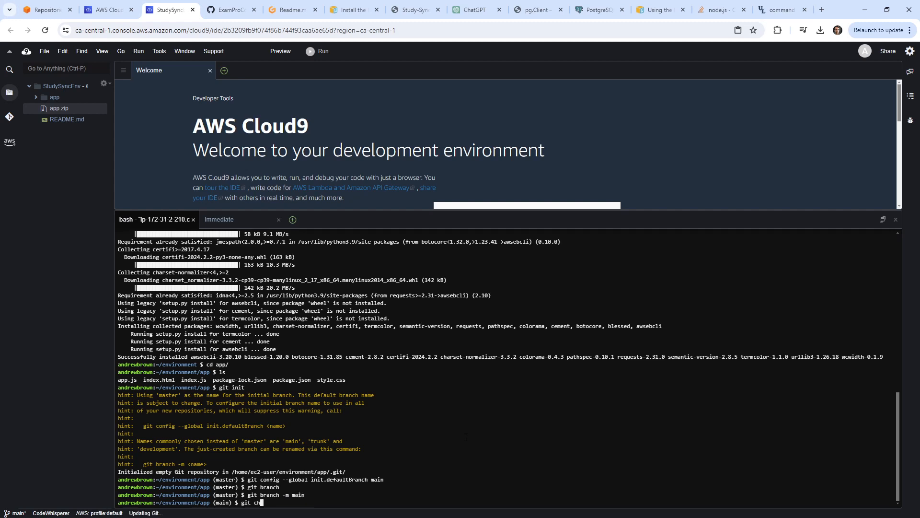
{"action": "key", "text": "Return"}
{"action": "type", "text": "git commit -m '"}
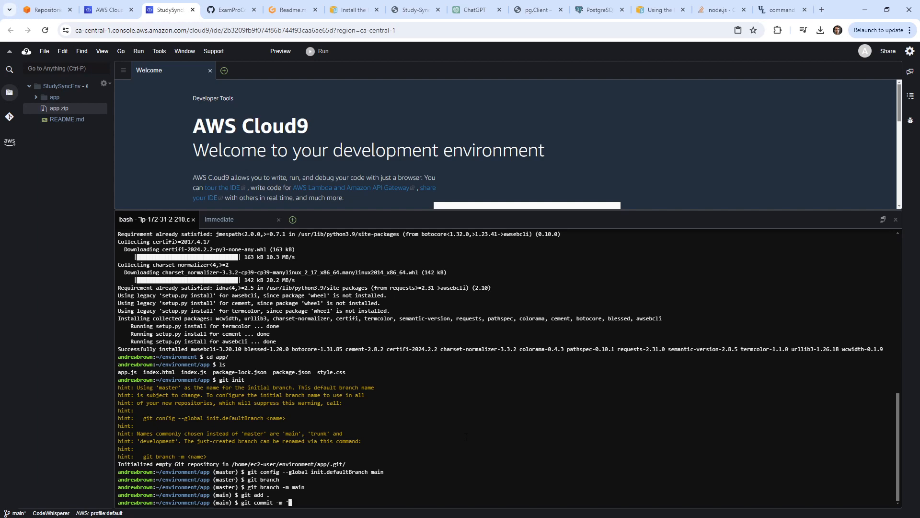
{"action": "type", "text": "my app init'"}
{"action": "key", "text": "Return"}
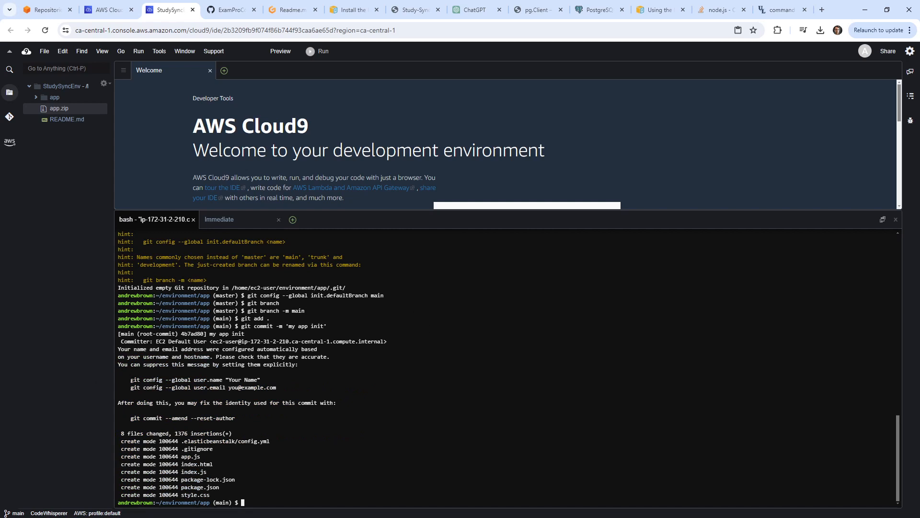
Set the global git user.name to the author's name.
{"action": "left_click_drag", "start_coordinate": [131, 380], "coordinate": [224, 379]}
{"action": "right_click", "coordinate": [363, 439]}
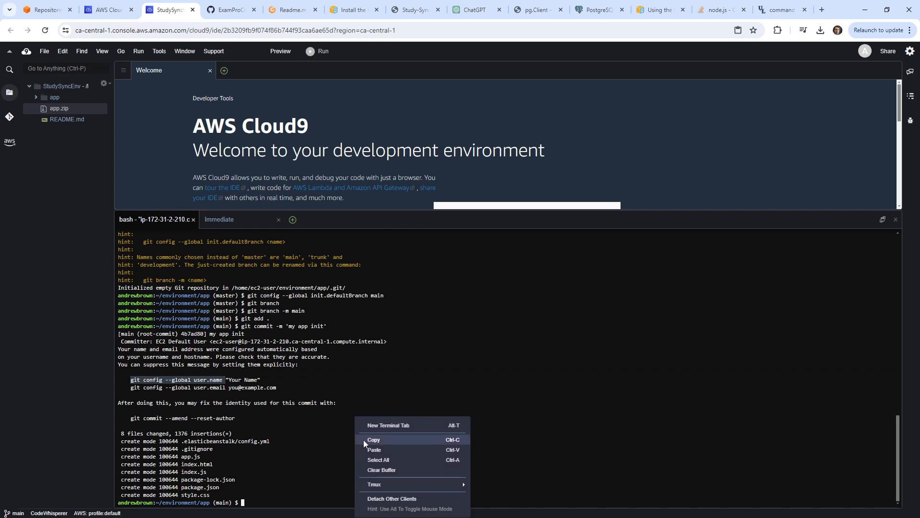
{"action": "left_click", "coordinate": [368, 449]}
{"action": "type", "text": "\"And"}
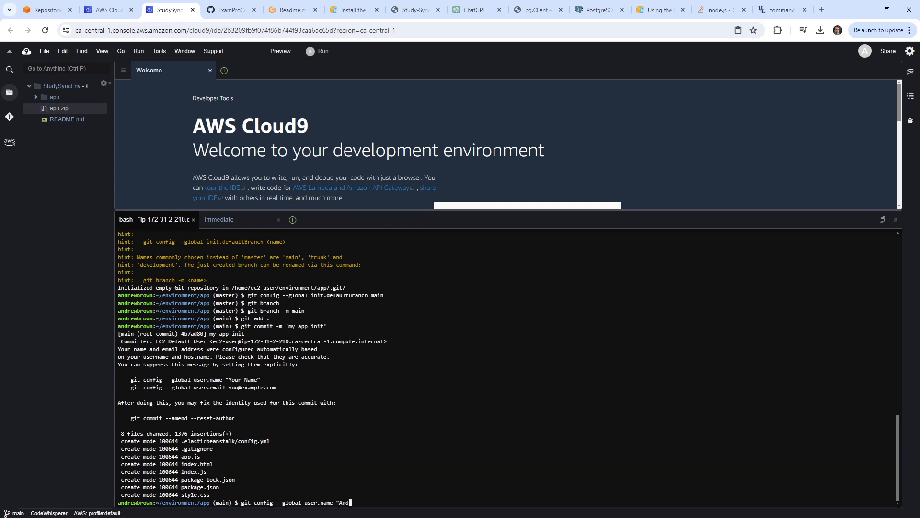
{"action": "type", "text": "rew Brown\""}
{"action": "key", "text": "Return"}
Paste the git config user.email command and enter the author's e-mail address.
{"action": "left_click_drag", "start_coordinate": [130, 379], "coordinate": [225, 380]}
{"action": "right_click", "coordinate": [226, 381]}
{"action": "left_click", "coordinate": [245, 415]}
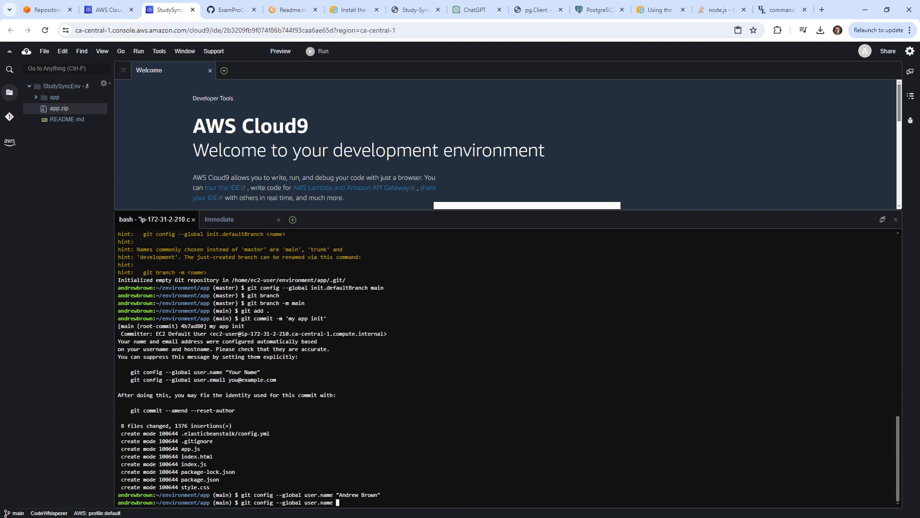
{"action": "left_click_drag", "start_coordinate": [127, 379], "coordinate": [225, 379]}
{"action": "right_click", "coordinate": [464, 416]}
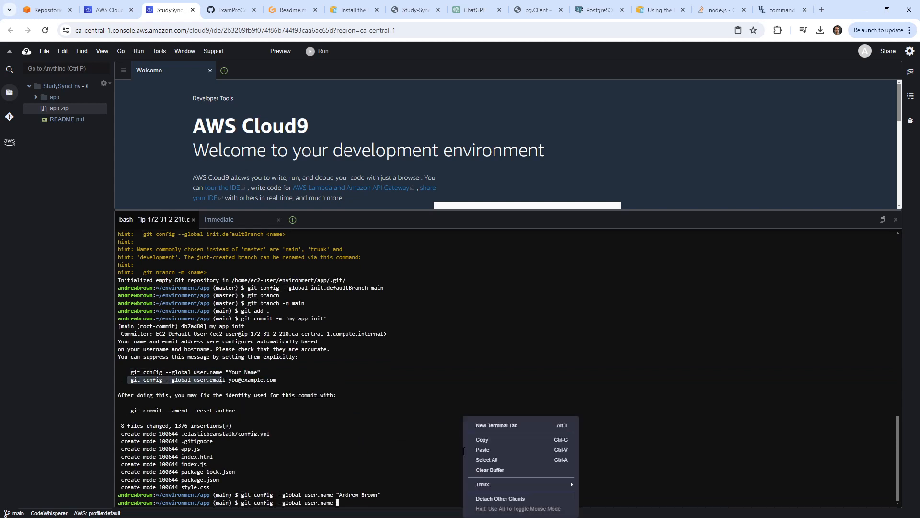
{"action": "left_click", "coordinate": [498, 450]}
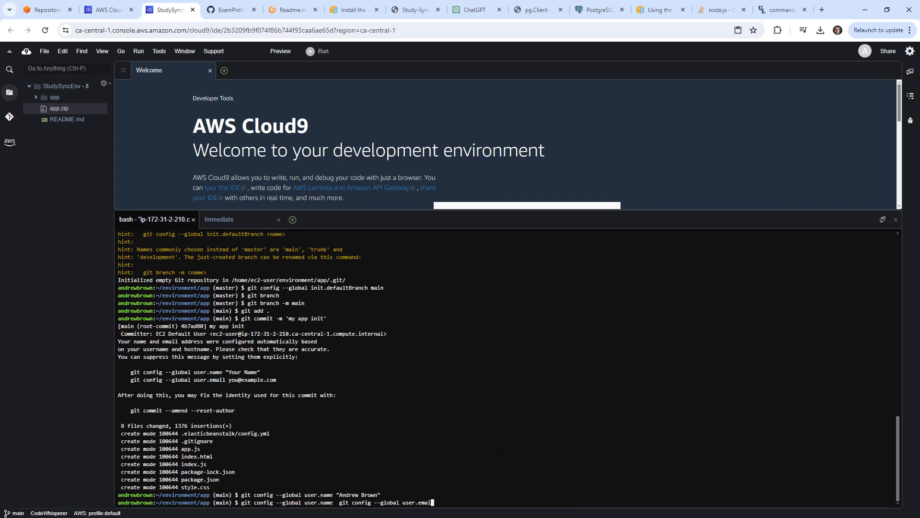
Apply the git user email setting and open the IDE Preferences with more room above the terminal.
{"action": "key", "text": "Return"}
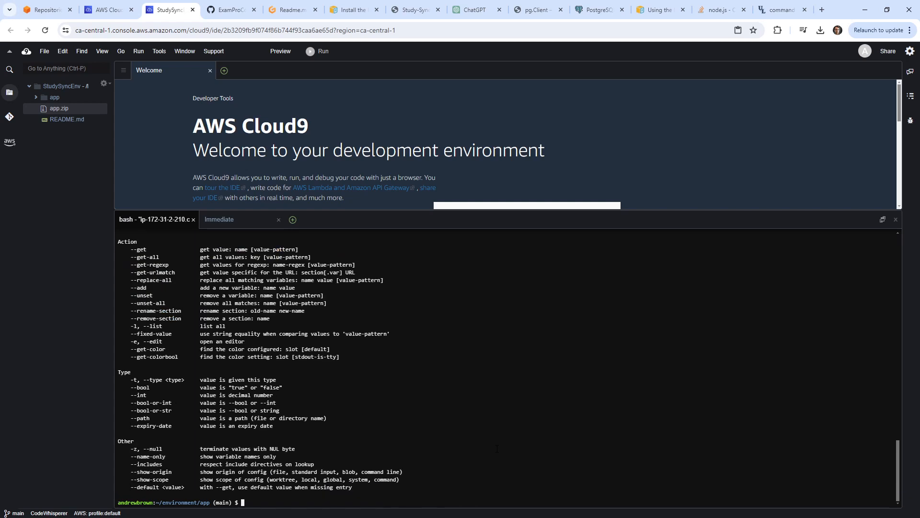
{"action": "left_click", "coordinate": [43, 52]}
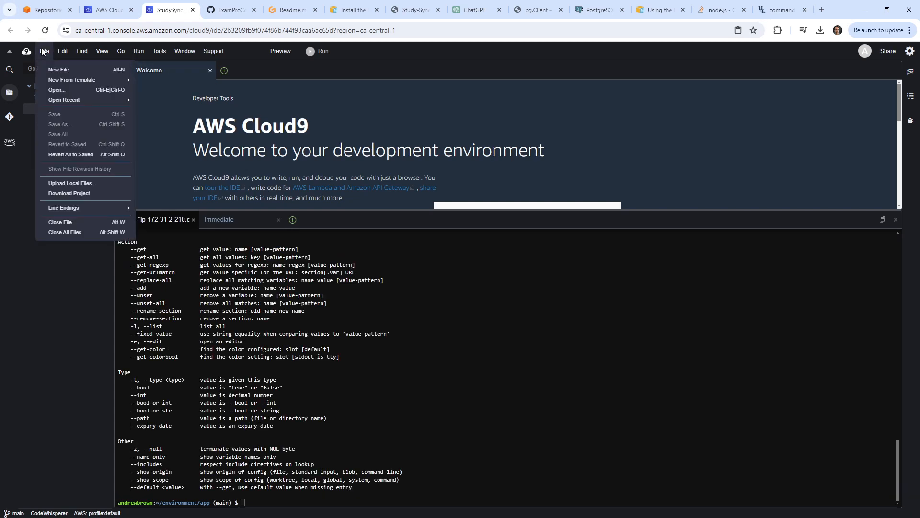
{"action": "left_click", "coordinate": [35, 51]}
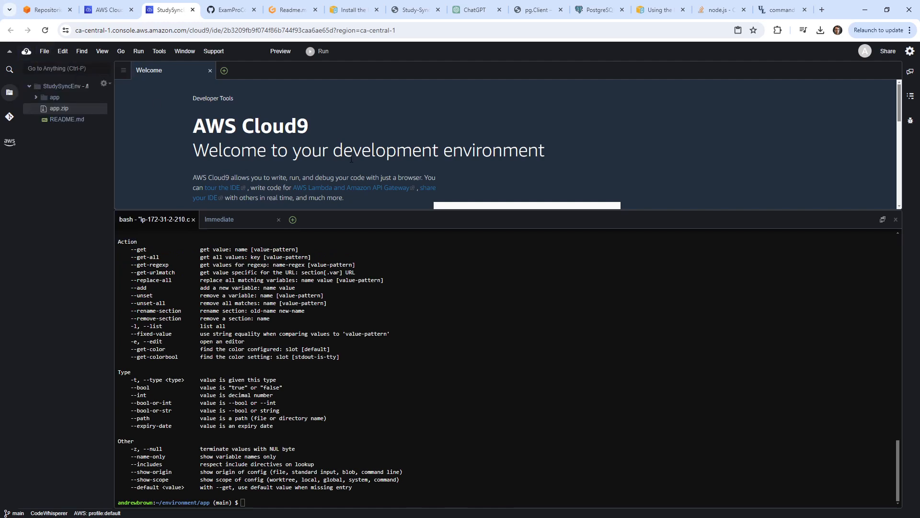
{"action": "scroll", "coordinate": [372, 164], "scroll_direction": "down", "scroll_amount": 5}
{"action": "scroll", "coordinate": [595, 150], "scroll_direction": "down", "scroll_amount": 3}
{"action": "scroll", "coordinate": [594, 152], "scroll_direction": "up", "scroll_amount": 4}
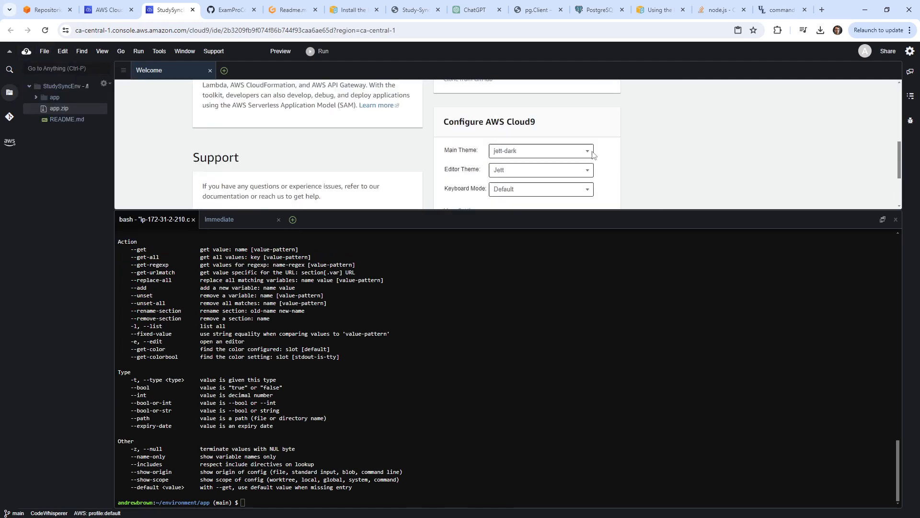
{"action": "scroll", "coordinate": [593, 153], "scroll_direction": "up", "scroll_amount": 1}
{"action": "scroll", "coordinate": [527, 157], "scroll_direction": "down", "scroll_amount": 3}
{"action": "left_click", "coordinate": [447, 172]}
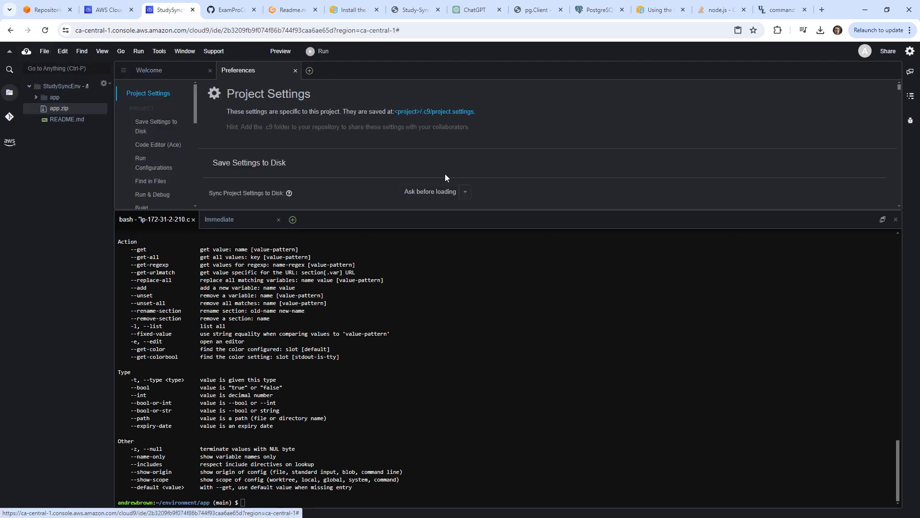
{"action": "left_click_drag", "start_coordinate": [553, 216], "coordinate": [545, 388]}
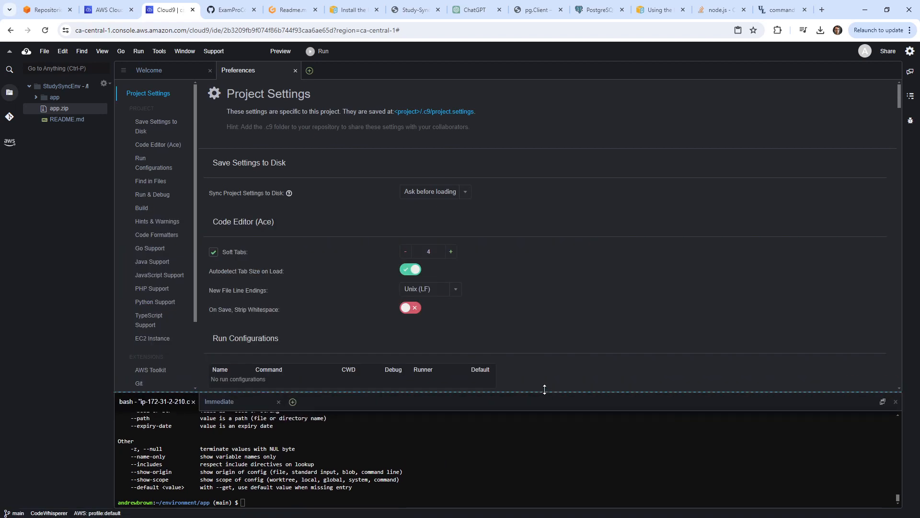
In the user Terminal preferences, raise the terminal font size to 21.
{"action": "scroll", "coordinate": [170, 249], "scroll_direction": "down", "scroll_amount": 2}
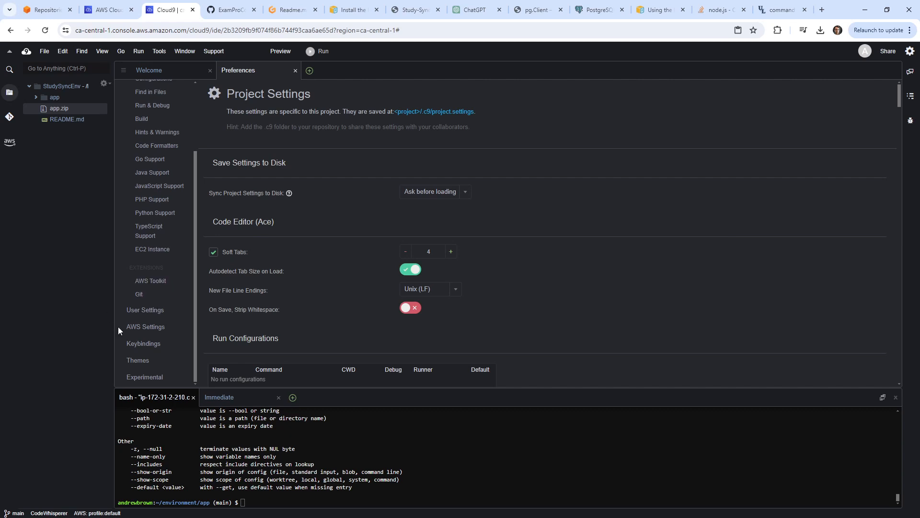
{"action": "scroll", "coordinate": [170, 297], "scroll_direction": "up", "scroll_amount": 2}
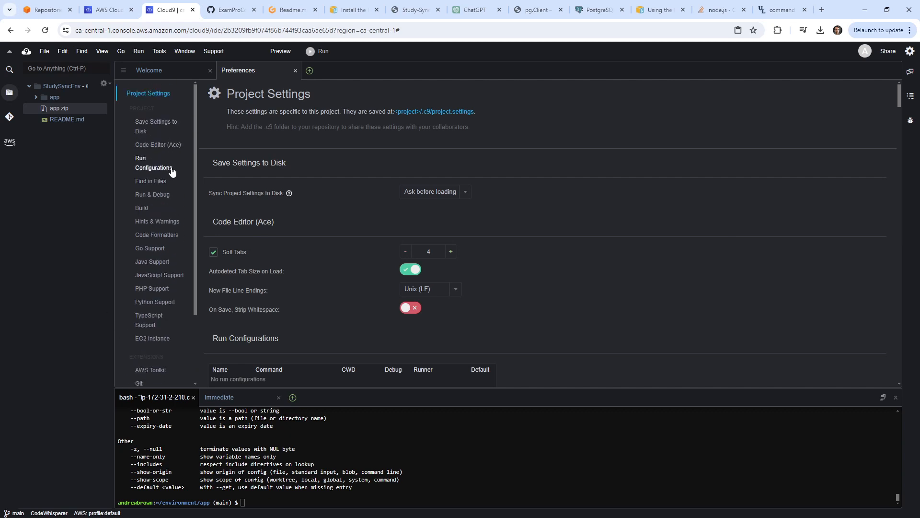
{"action": "scroll", "coordinate": [175, 223], "scroll_direction": "down", "scroll_amount": 1}
{"action": "scroll", "coordinate": [332, 240], "scroll_direction": "down", "scroll_amount": 15}
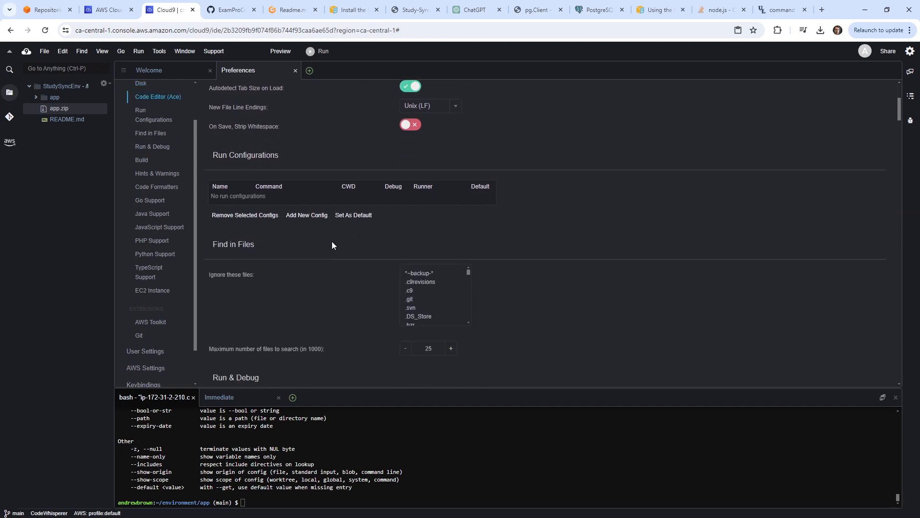
{"action": "scroll", "coordinate": [285, 269], "scroll_direction": "down", "scroll_amount": 20}
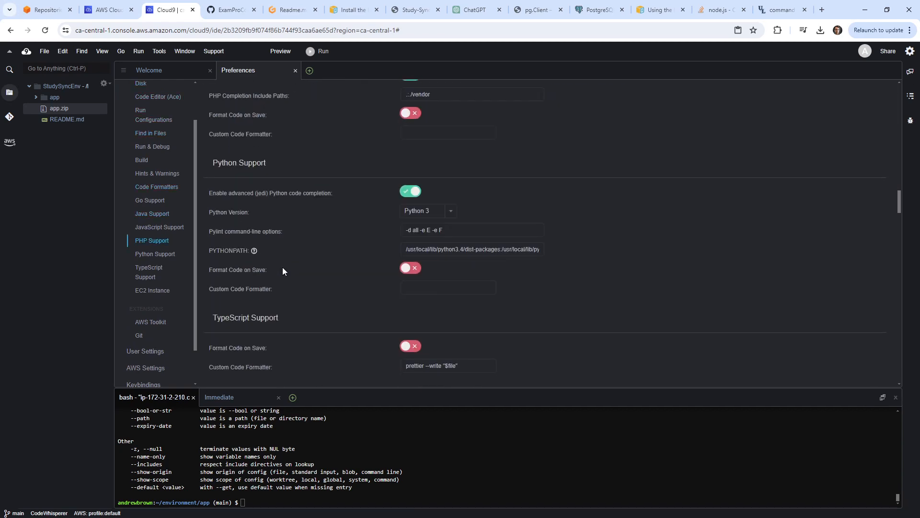
{"action": "scroll", "coordinate": [283, 278], "scroll_direction": "up", "scroll_amount": 8}
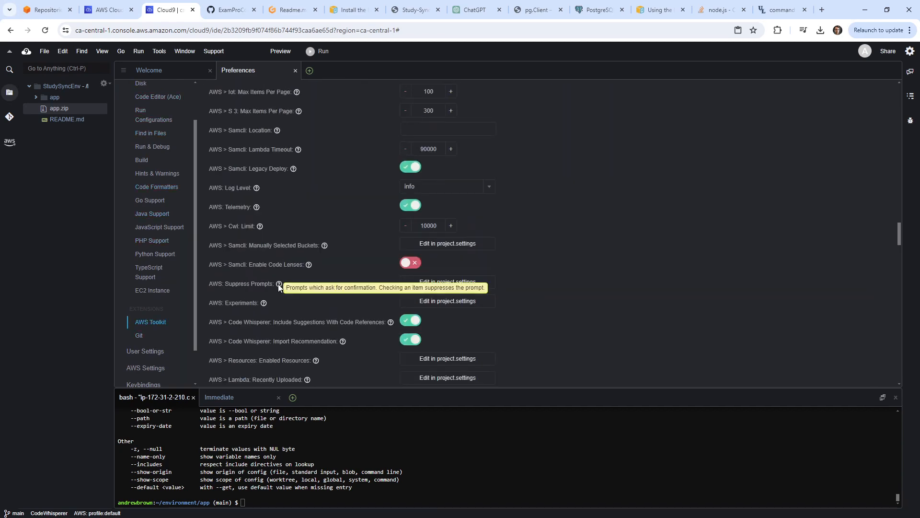
{"action": "scroll", "coordinate": [162, 293], "scroll_direction": "down", "scroll_amount": 1}
{"action": "left_click", "coordinate": [160, 325]}
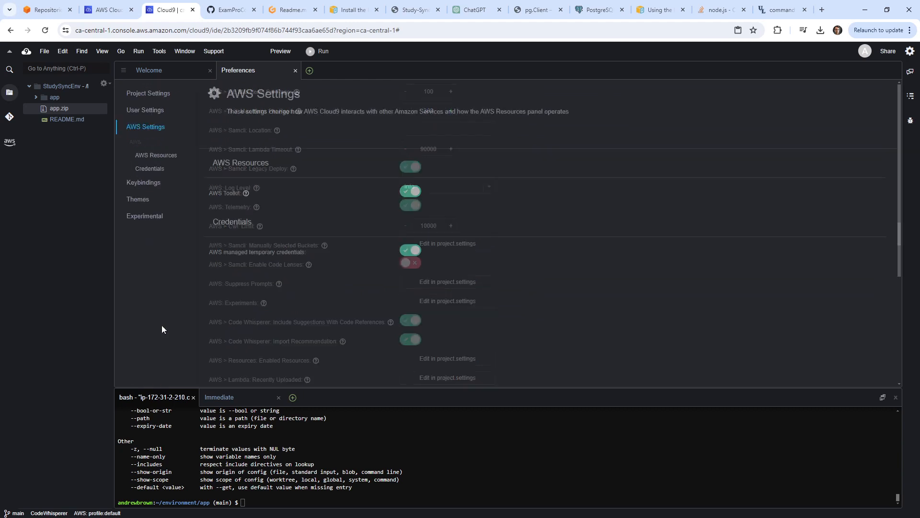
{"action": "left_click", "coordinate": [154, 117]}
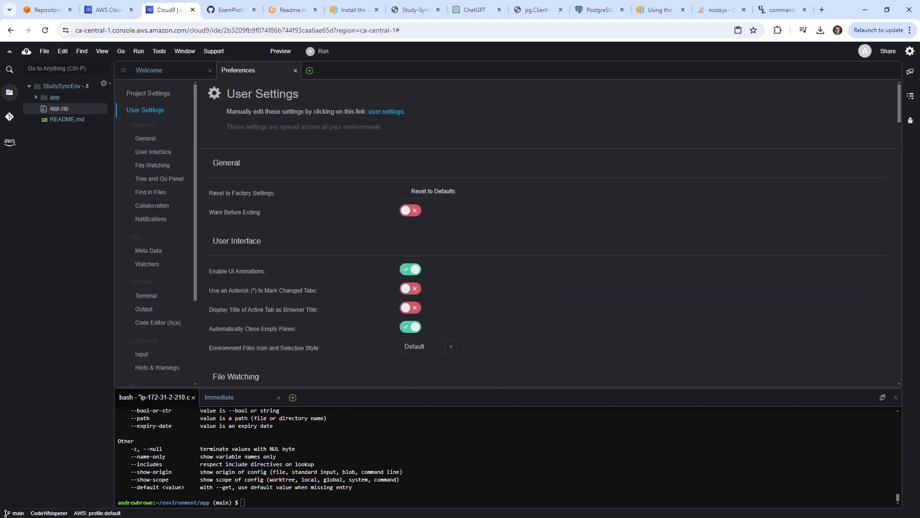
{"action": "scroll", "coordinate": [324, 238], "scroll_direction": "down", "scroll_amount": 6}
{"action": "scroll", "coordinate": [316, 246], "scroll_direction": "down", "scroll_amount": 15}
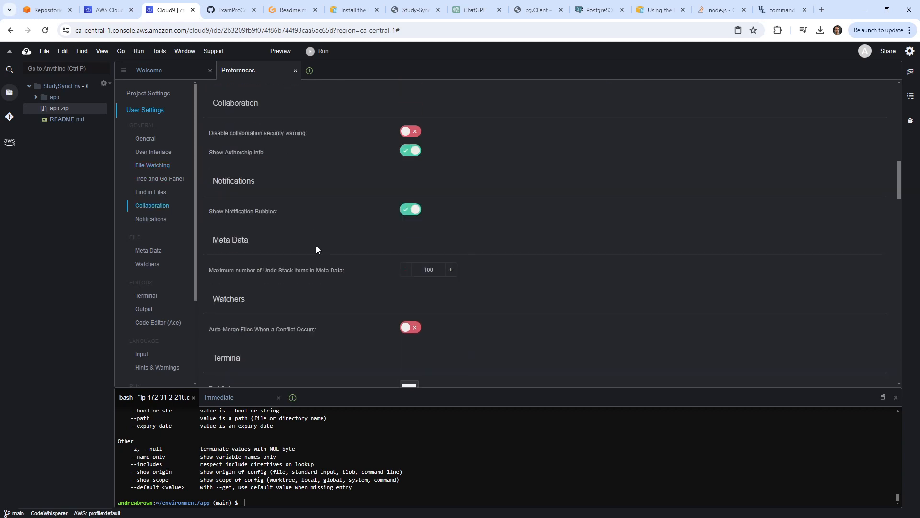
{"action": "scroll", "coordinate": [174, 272], "scroll_direction": "down", "scroll_amount": 3}
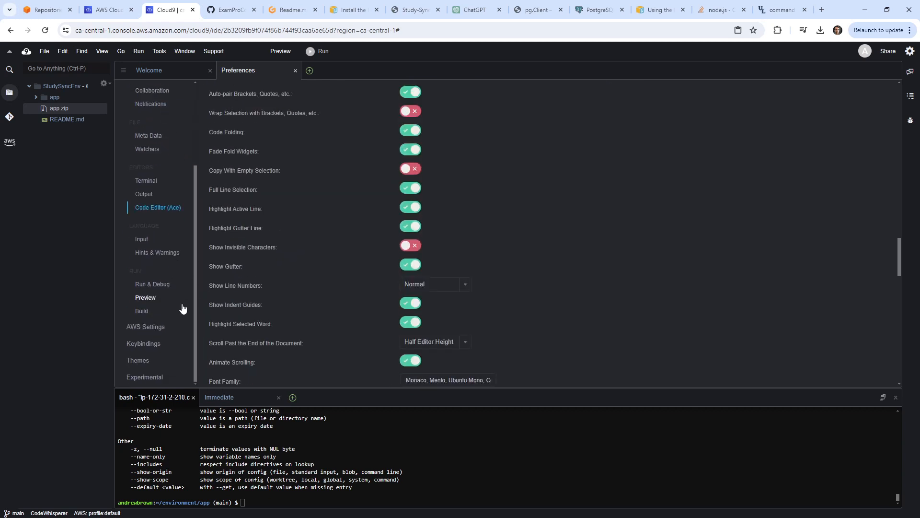
{"action": "left_click", "coordinate": [171, 185]}
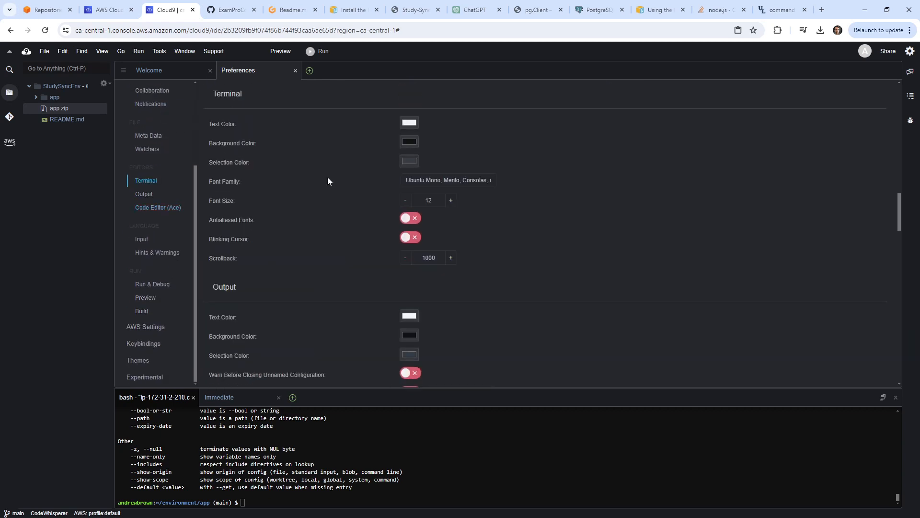
{"action": "double_click", "coordinate": [450, 200]}
{"action": "triple_click", "coordinate": [450, 200]}
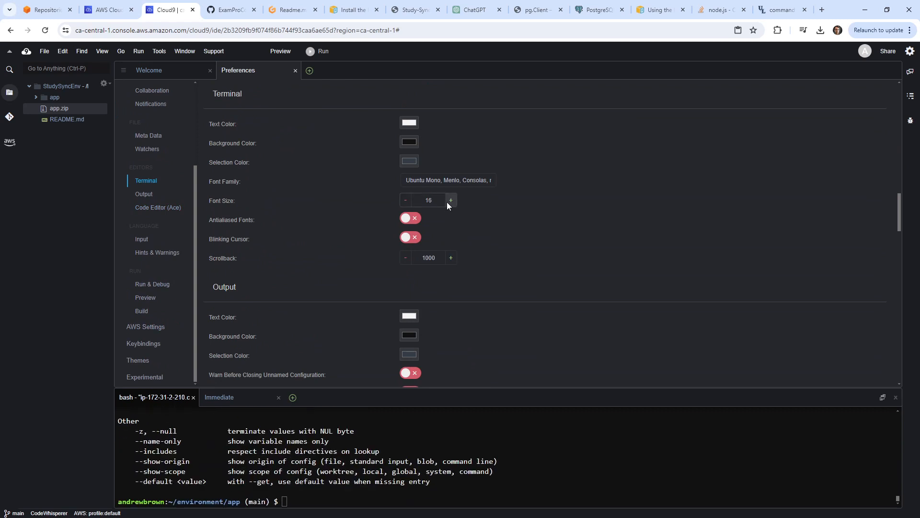
{"action": "triple_click", "coordinate": [450, 200]}
{"action": "left_click", "coordinate": [450, 199]}
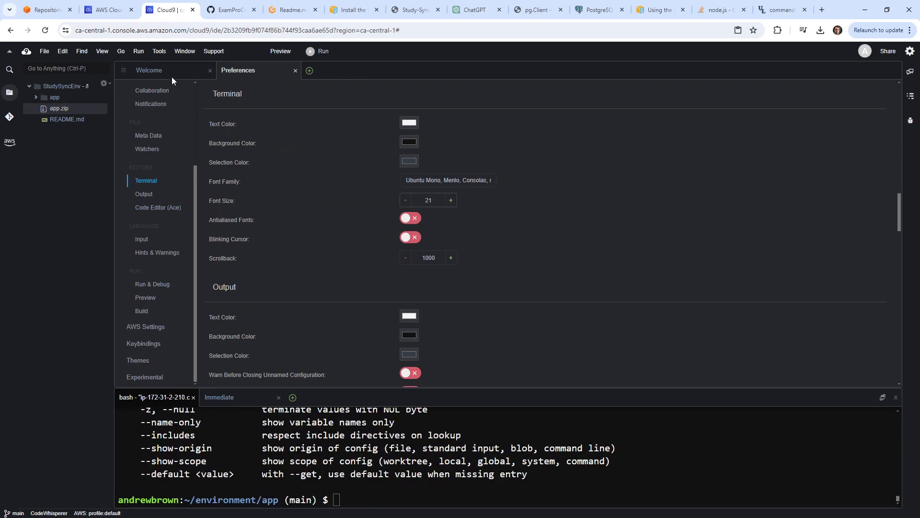
Close the Welcome tab and drag the terminal panel taller.
{"action": "left_click", "coordinate": [185, 71]}
{"action": "left_click", "coordinate": [210, 71]}
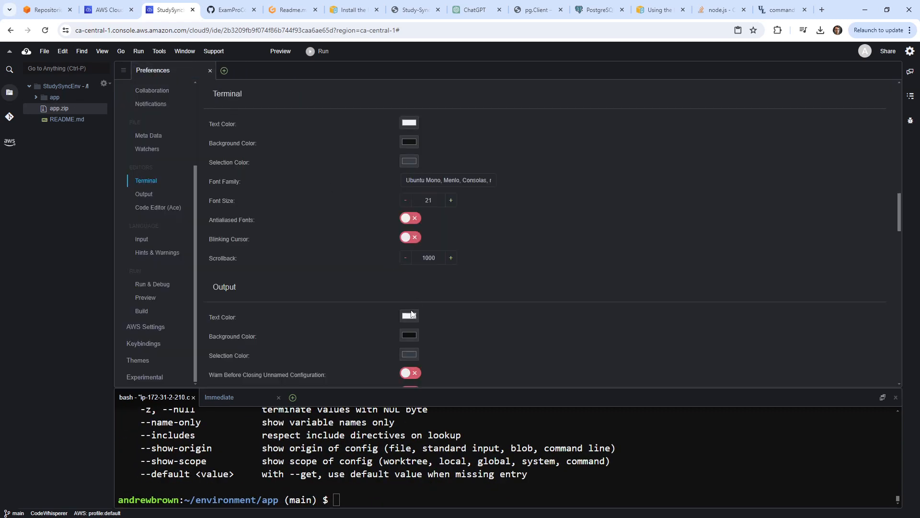
{"action": "scroll", "coordinate": [367, 295], "scroll_direction": "up", "scroll_amount": 8}
{"action": "scroll", "coordinate": [364, 302], "scroll_direction": "down", "scroll_amount": 7}
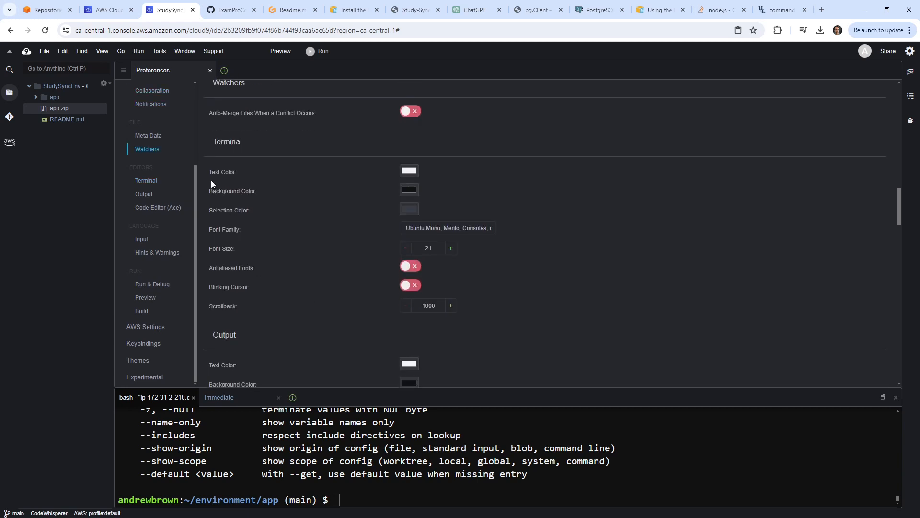
{"action": "scroll", "coordinate": [165, 153], "scroll_direction": "up", "scroll_amount": 3}
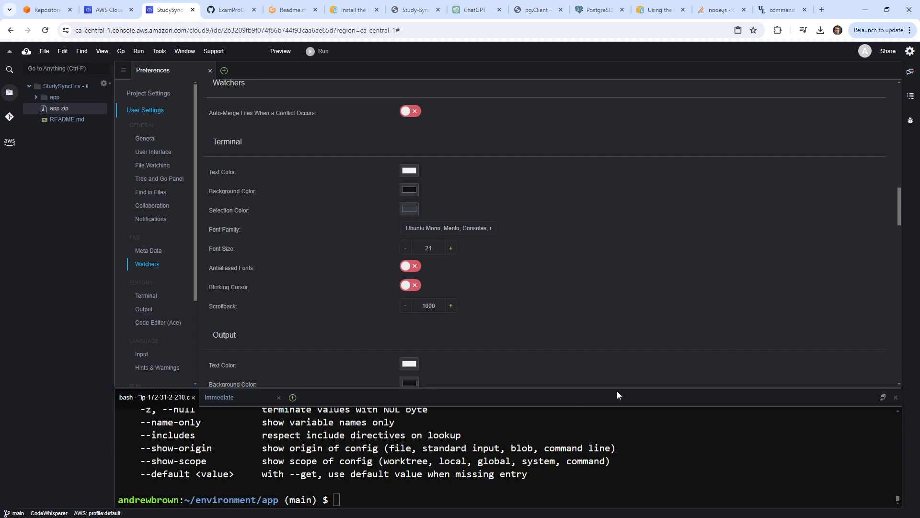
{"action": "left_click_drag", "start_coordinate": [617, 390], "coordinate": [613, 294]}
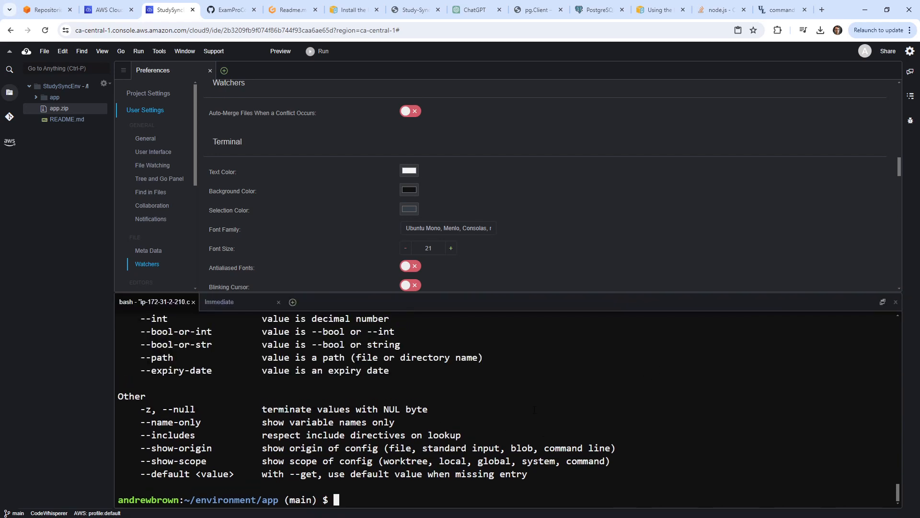
Run eb codesource with CodeCommit and new repository study-sync, then abort the stalled setup.
{"action": "type", "text": "eb codesource"}
{"action": "key", "text": "Return"}
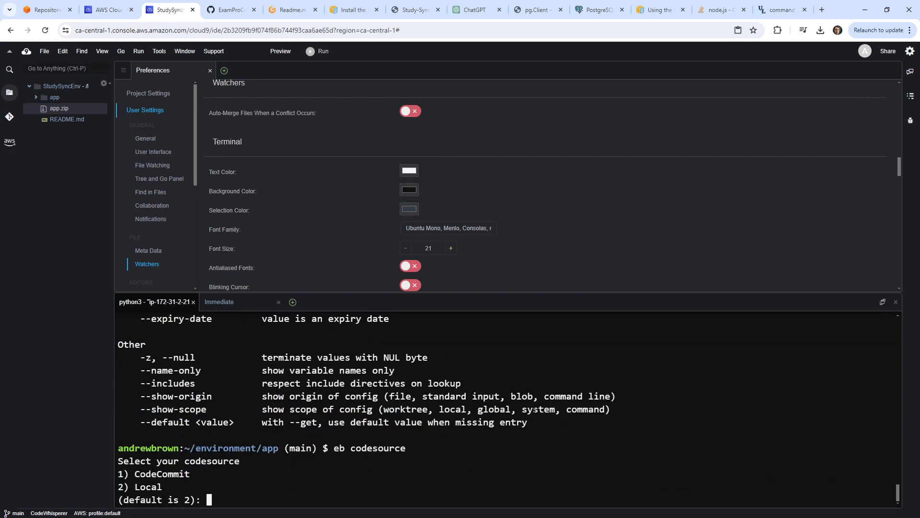
{"action": "type", "text": "1"}
{"action": "key", "text": "Return"}
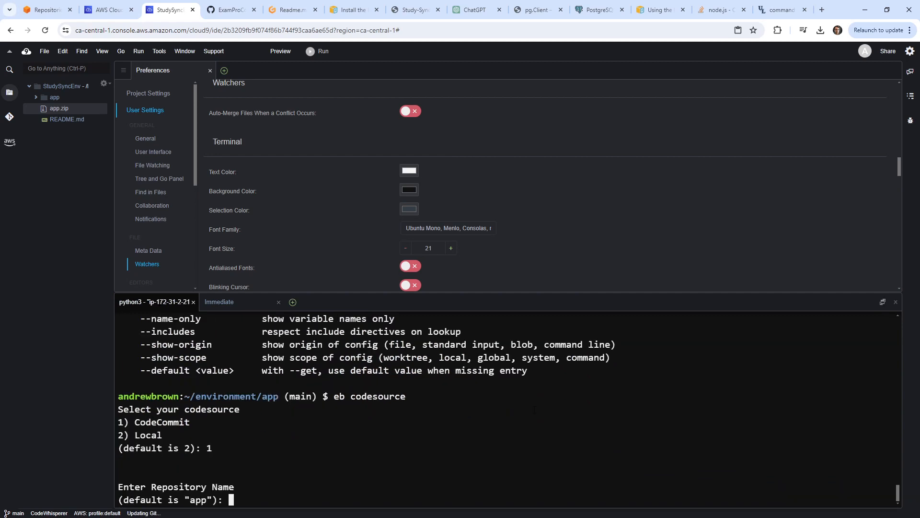
{"action": "type", "text": "study-sync"}
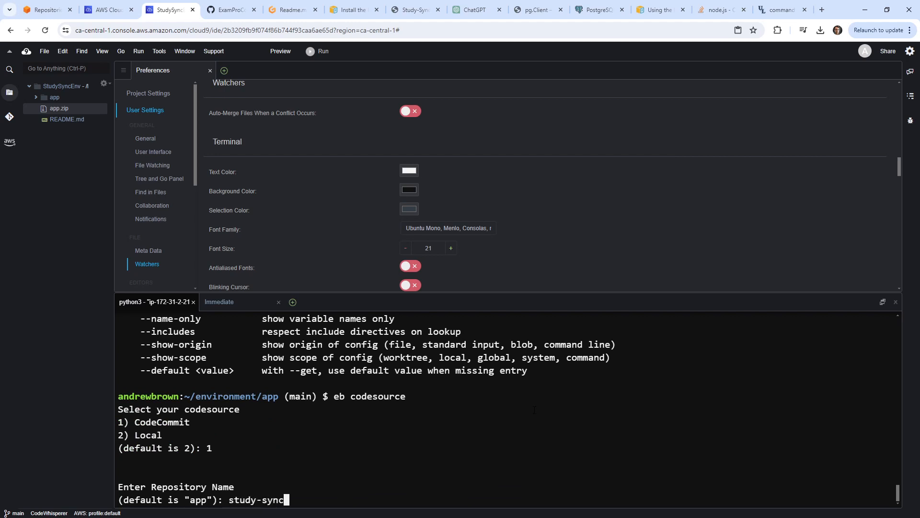
{"action": "key", "text": "Return"}
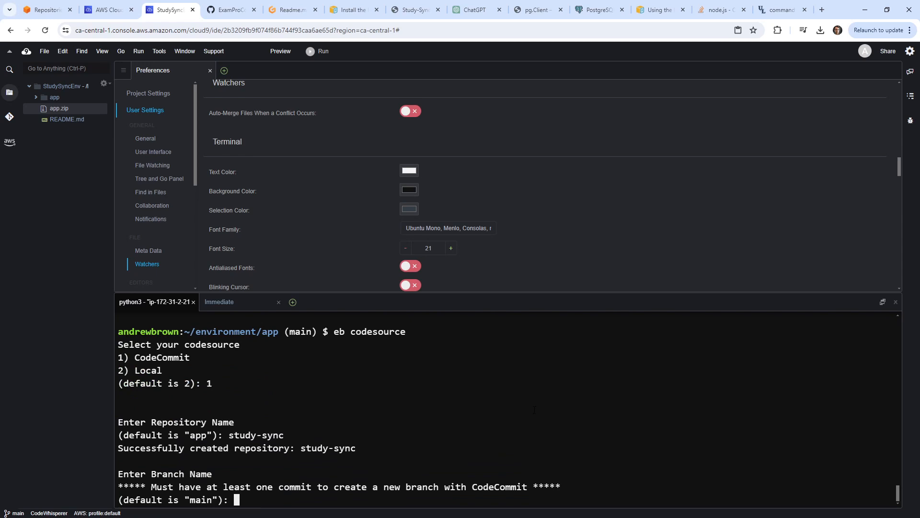
{"action": "key", "text": "Return"}
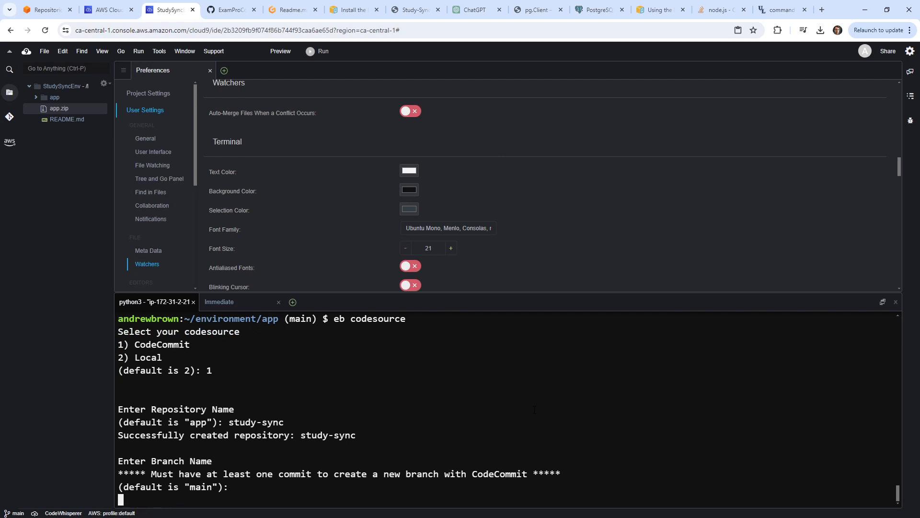
{"action": "key", "text": "ctrl+c"}
Check the app folder's files, git status and commit history.
{"action": "type", "text": "ls"}
{"action": "key", "text": "Return"}
{"action": "type", "text": "git sta"}
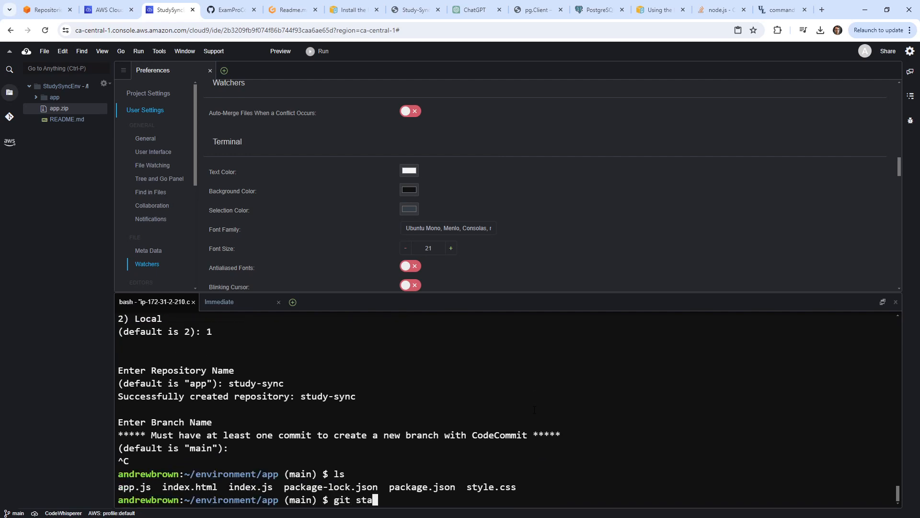
{"action": "type", "text": "tus"}
{"action": "key", "text": "Return"}
{"action": "type", "text": "git "}
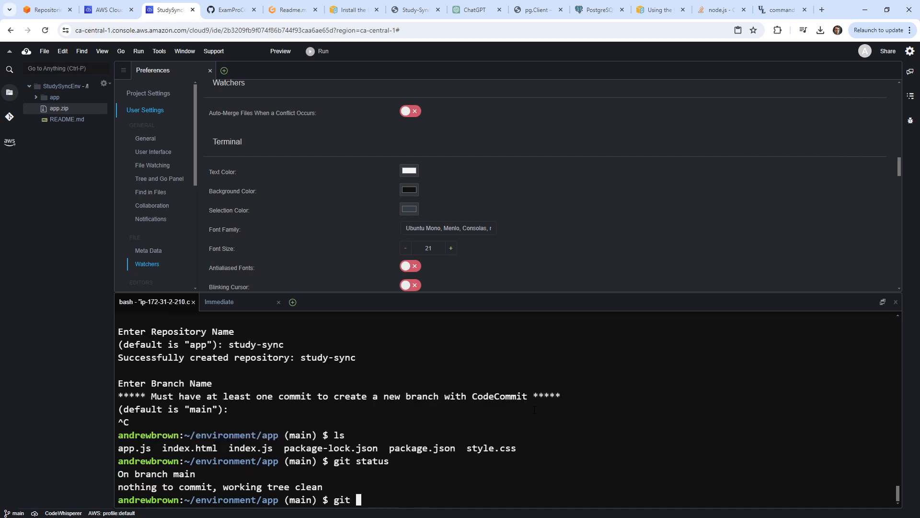
{"action": "type", "text": "log"}
{"action": "key", "text": "Return"}
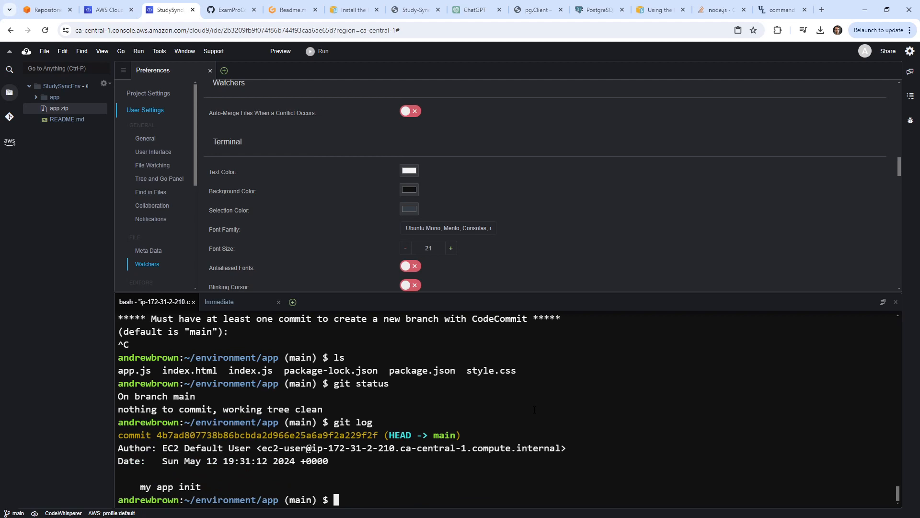
Rerun eb codesource, pick CodeCommit repository study-sync and accept the default main branch.
{"action": "key", "text": "Up"}
{"action": "key", "text": "Up"}
{"action": "key", "text": "Up"}
{"action": "key", "text": "Up"}
{"action": "key", "text": "Return"}
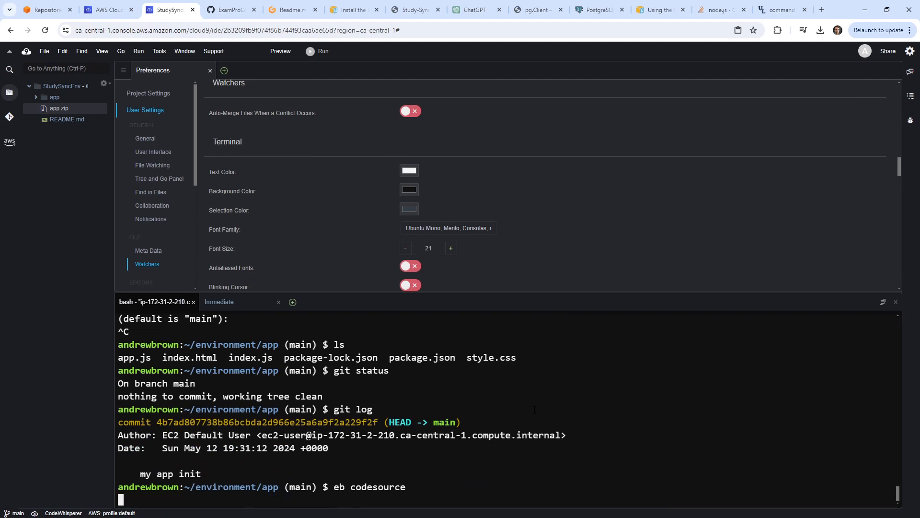
{"action": "type", "text": "1"}
{"action": "key", "text": "Return"}
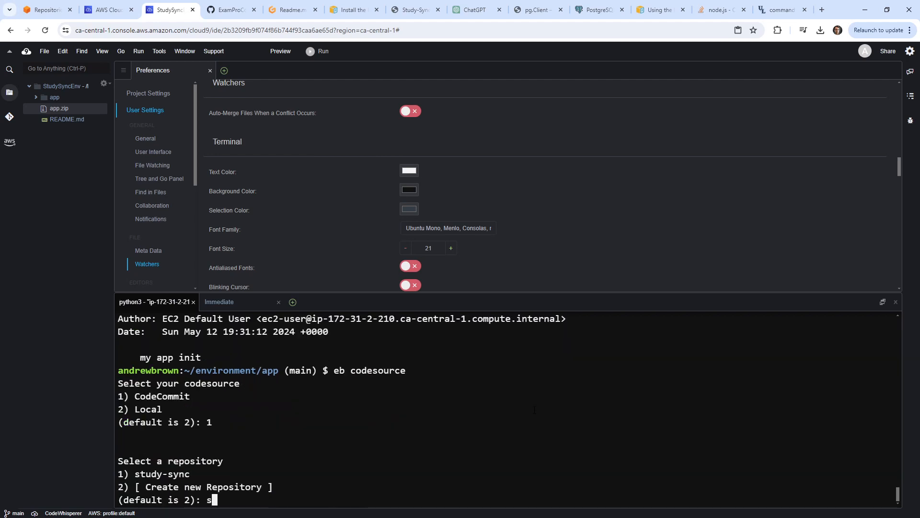
{"action": "type", "text": "1"}
{"action": "key", "text": "Return"}
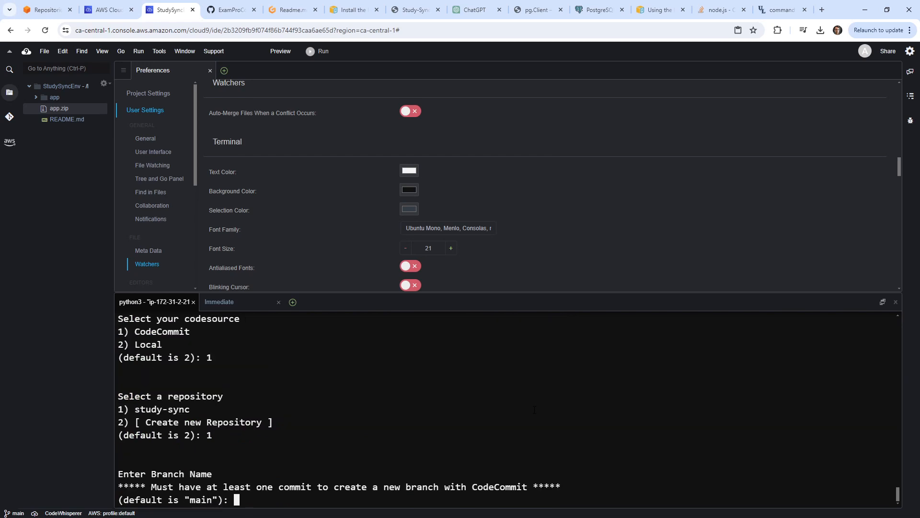
{"action": "key", "text": "Return"}
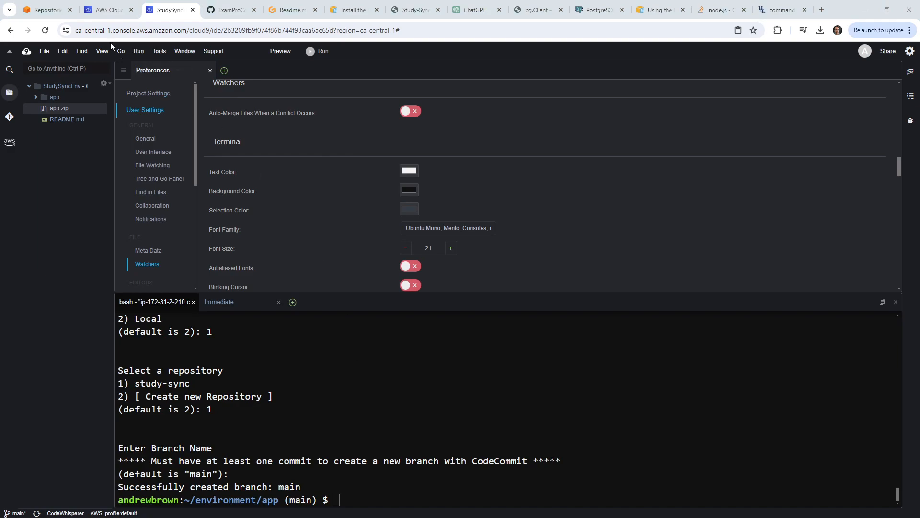
Refresh the CodeCommit repository list to see study-sync, then return to the Gitpod workspace.
{"action": "left_click", "coordinate": [108, 11]}
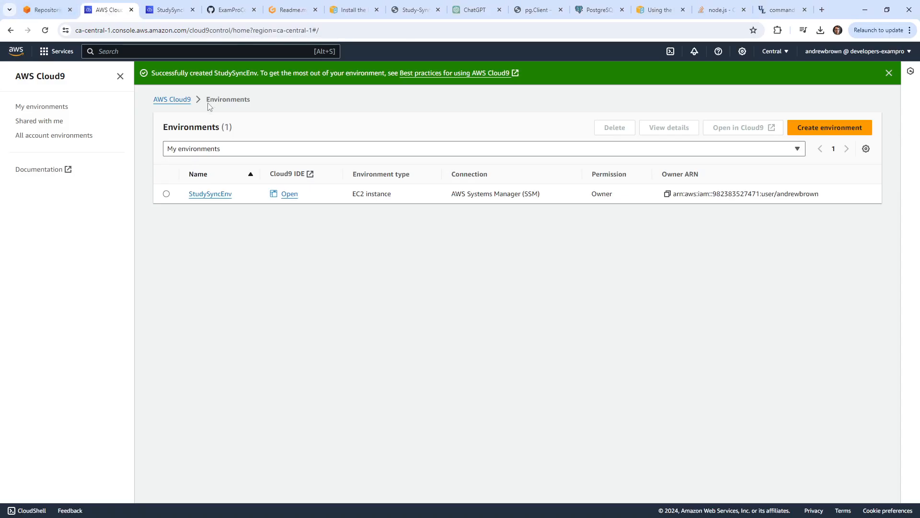
{"action": "left_click", "coordinate": [50, 11]}
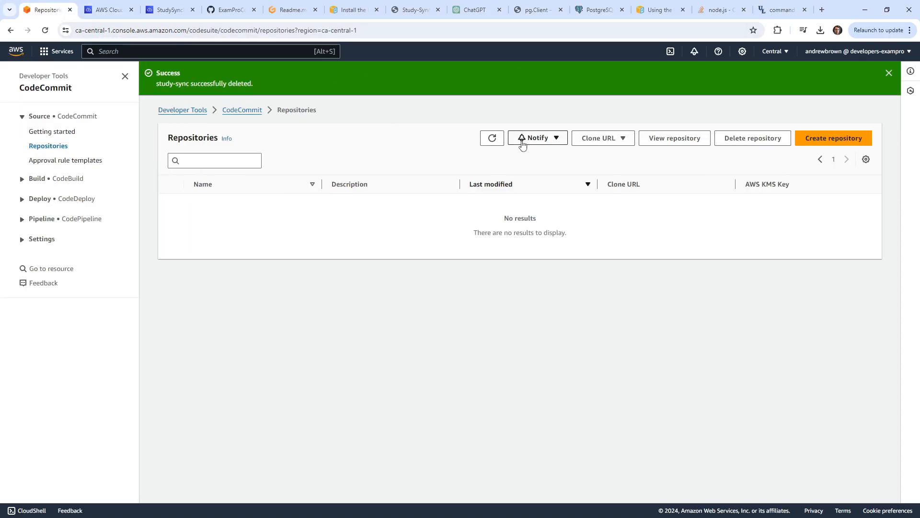
{"action": "left_click", "coordinate": [491, 138]}
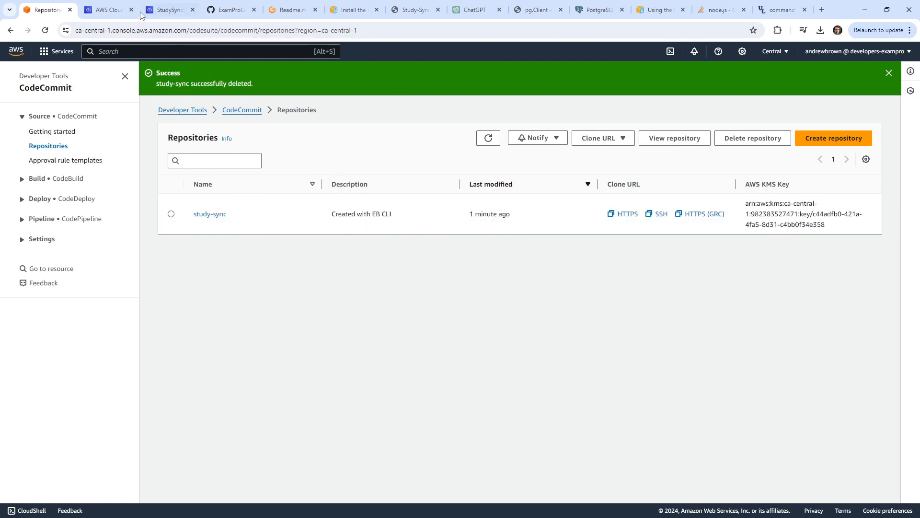
{"action": "left_click", "coordinate": [293, 10]}
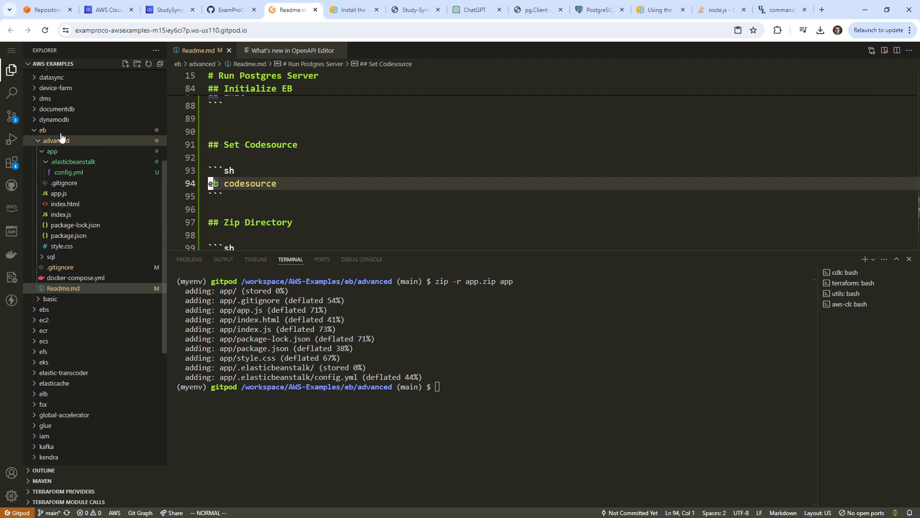
Commit the three changed files with message 'updates' in Source Control, then go to CodeCommit.
{"action": "left_click", "coordinate": [11, 117]}
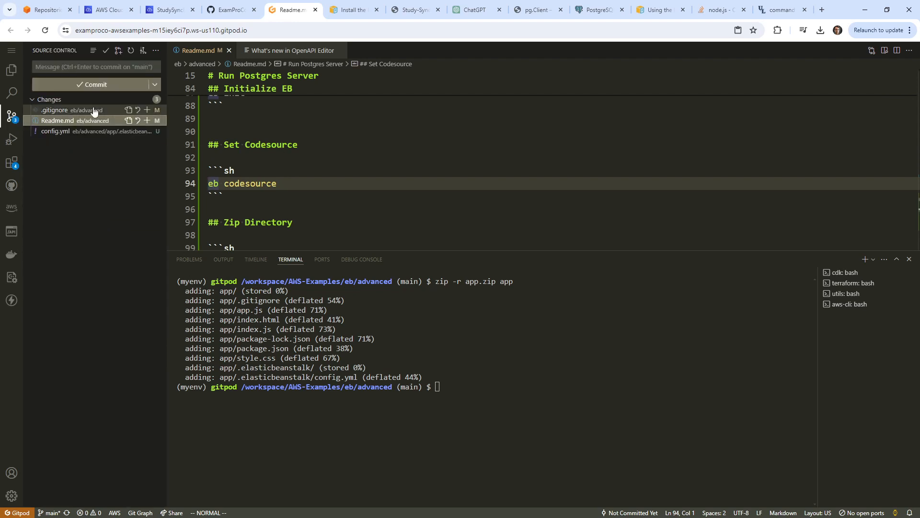
{"action": "left_click", "coordinate": [124, 85]}
{"action": "left_click", "coordinate": [106, 67]}
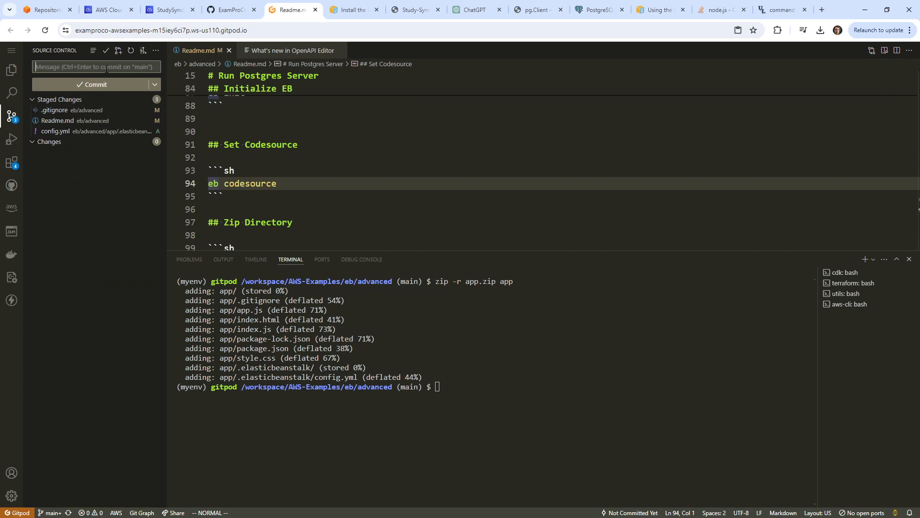
{"action": "type", "text": "updates"}
{"action": "left_click", "coordinate": [119, 85]}
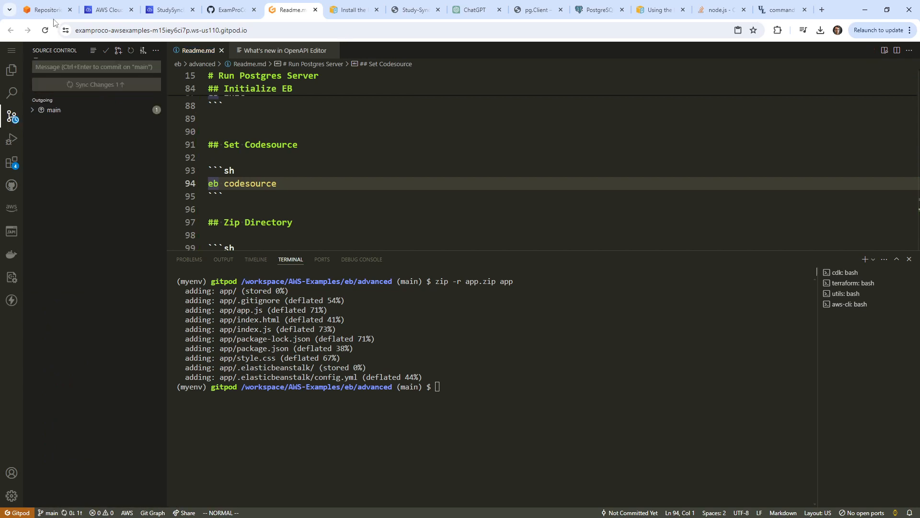
{"action": "left_click", "coordinate": [48, 10]}
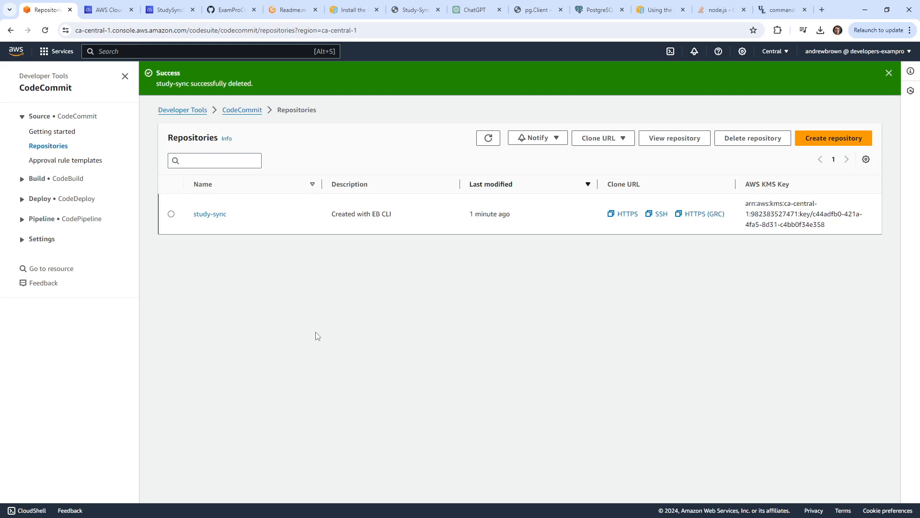
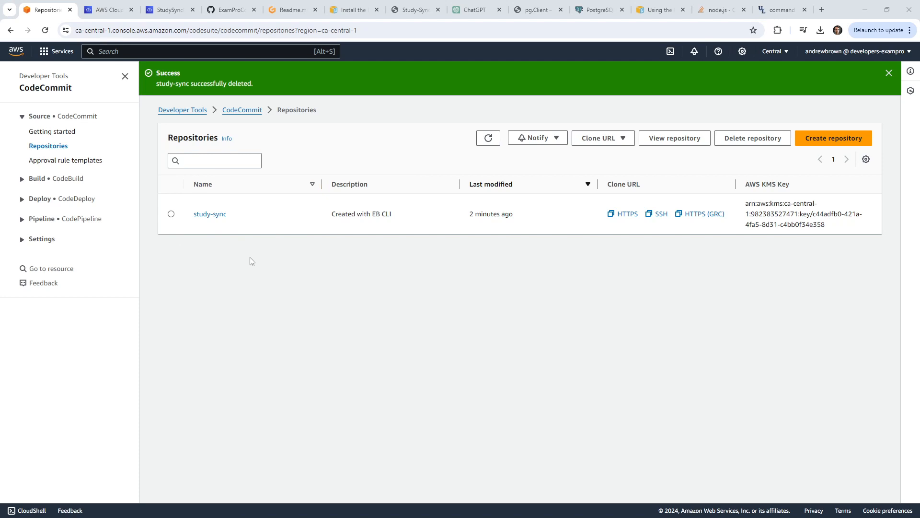
In the StudySync IDE, close Preferences, expand app and list its contents with ls -la.
{"action": "left_click", "coordinate": [109, 10]}
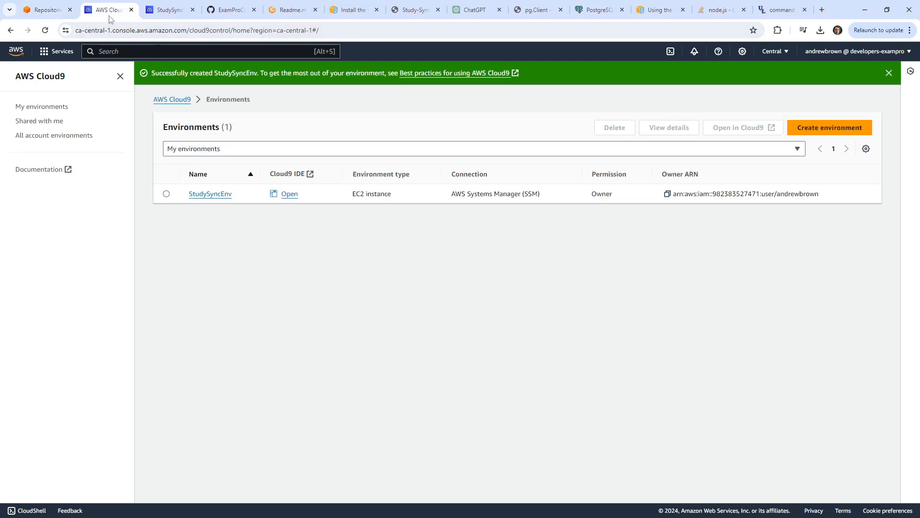
{"action": "left_click", "coordinate": [162, 11]}
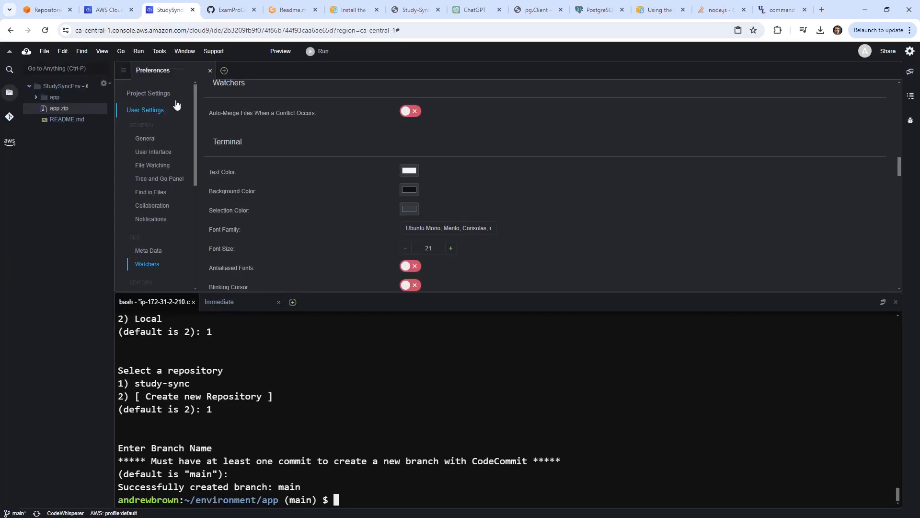
{"action": "left_click", "coordinate": [209, 71]}
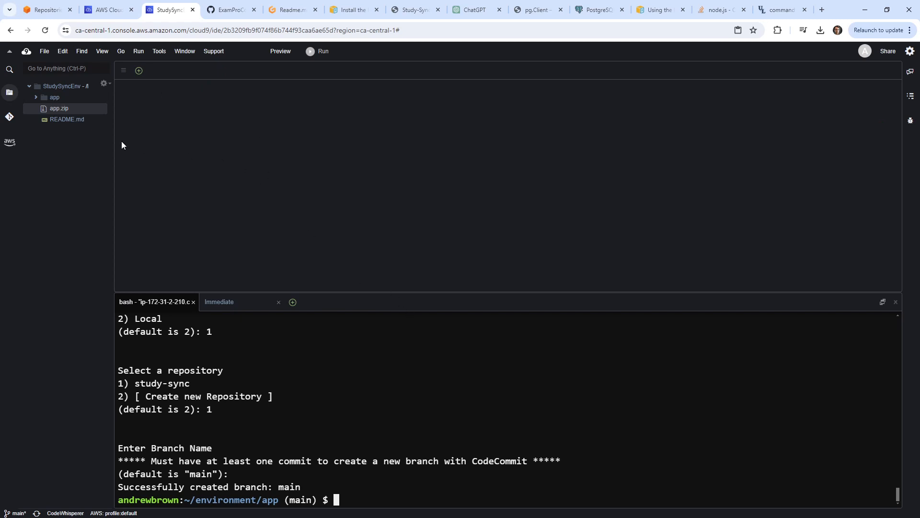
{"action": "left_click", "coordinate": [38, 98]}
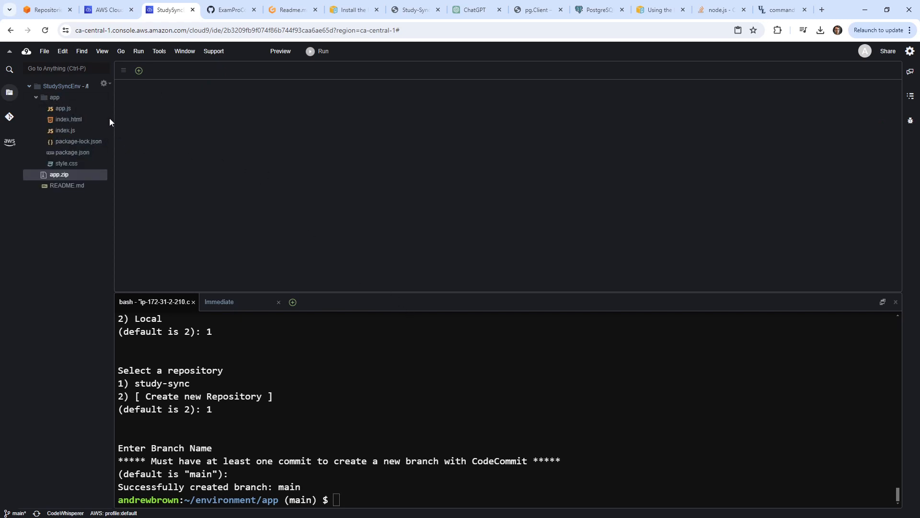
{"action": "left_click", "coordinate": [167, 125]}
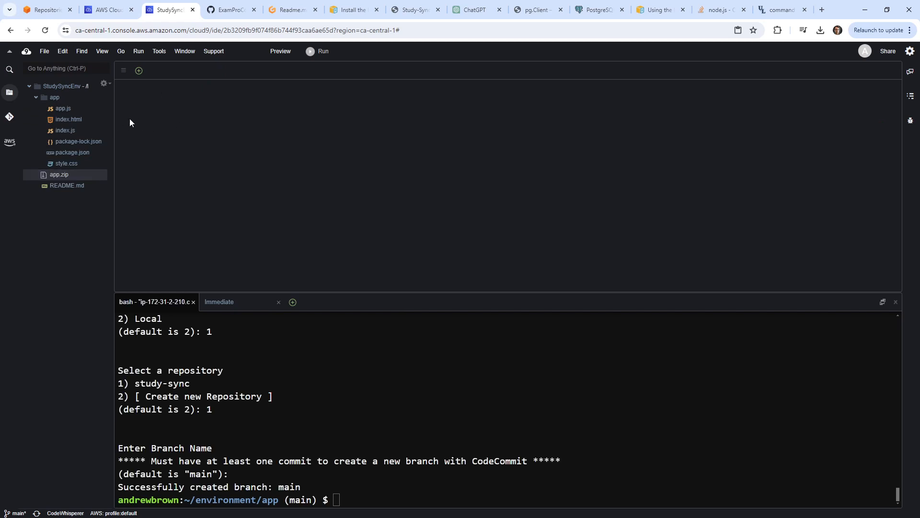
{"action": "left_click_drag", "start_coordinate": [112, 112], "coordinate": [193, 112]}
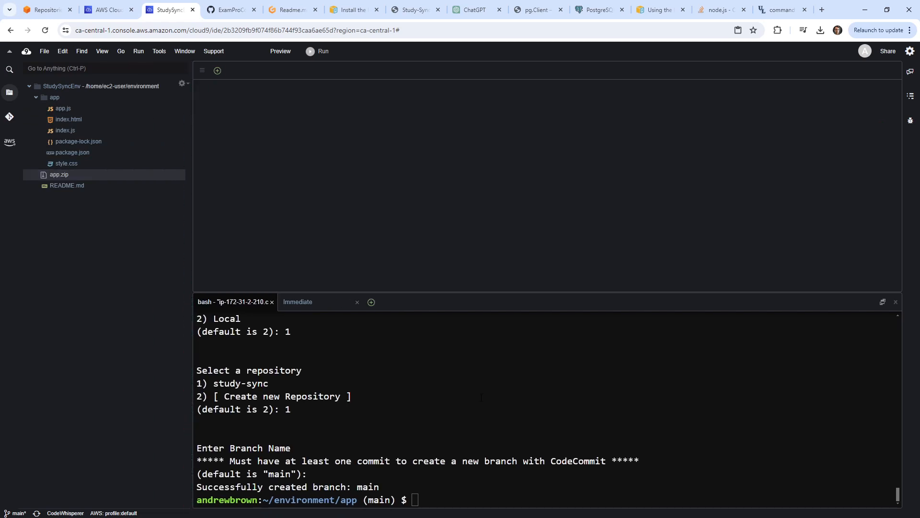
{"action": "type", "text": "ls -la"}
{"action": "key", "text": "Return"}
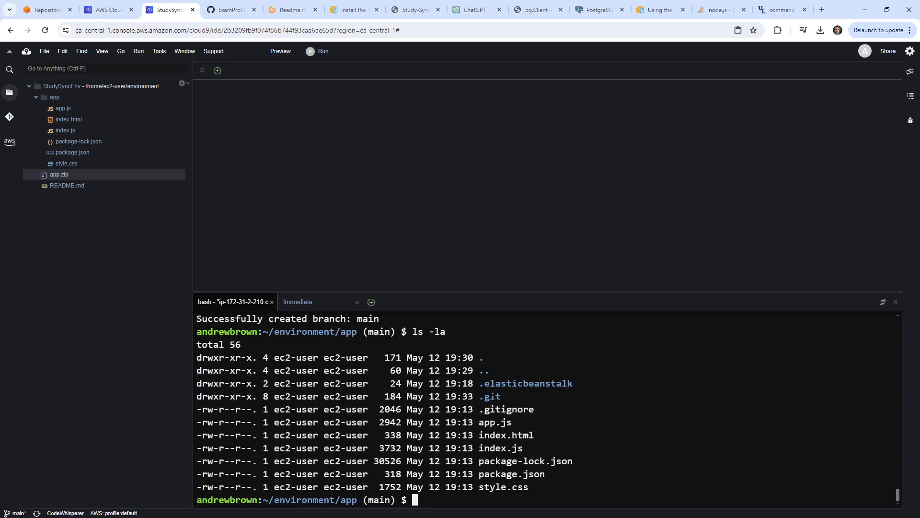
Turn on Show Hidden Files in the project tree and expand .elasticbeanstalk.
{"action": "left_click", "coordinate": [183, 83]}
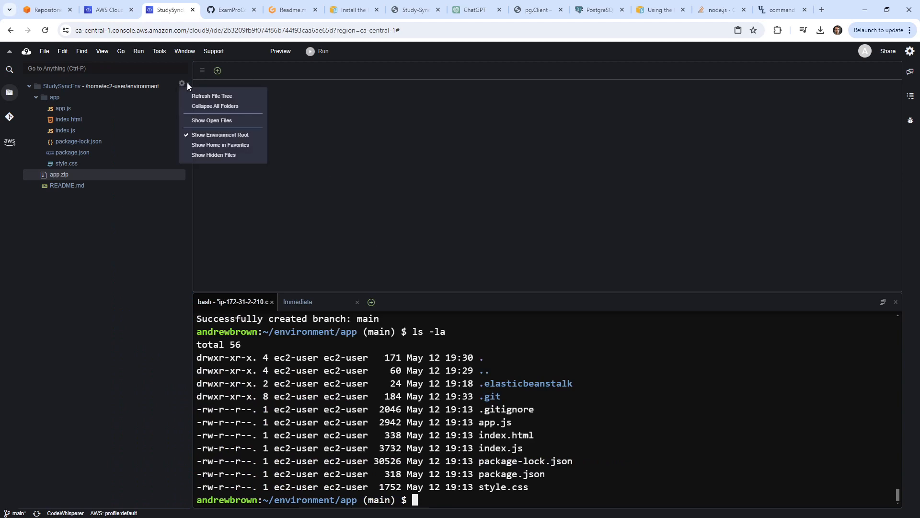
{"action": "left_click", "coordinate": [206, 154]}
{"action": "double_click", "coordinate": [61, 121]}
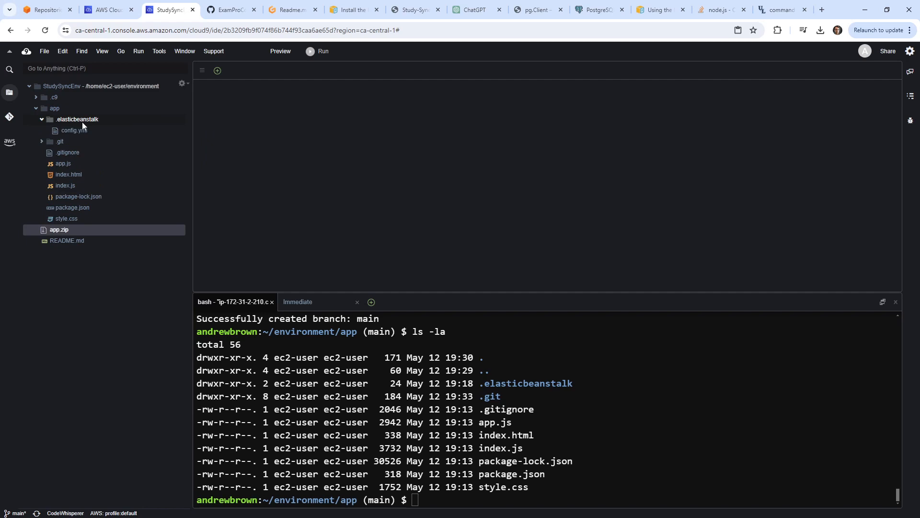
{"action": "right_click", "coordinate": [57, 110]}
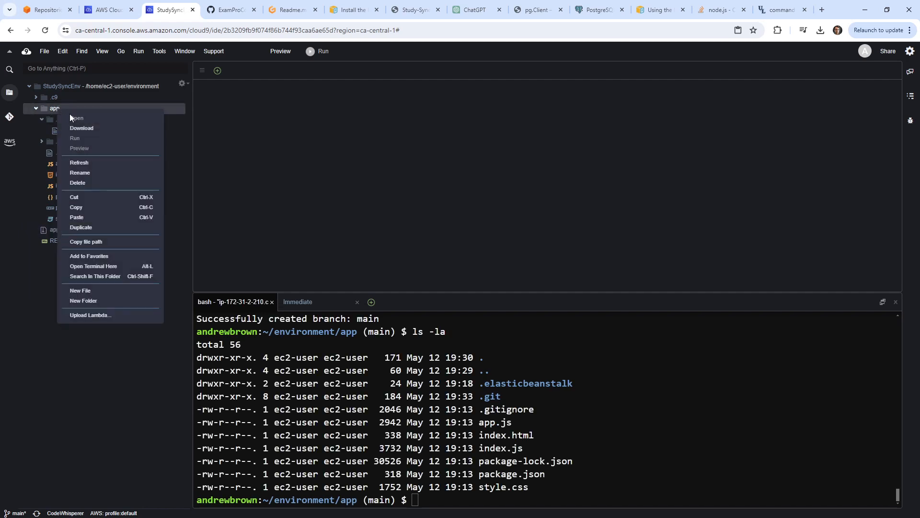
{"action": "left_click", "coordinate": [588, 406]}
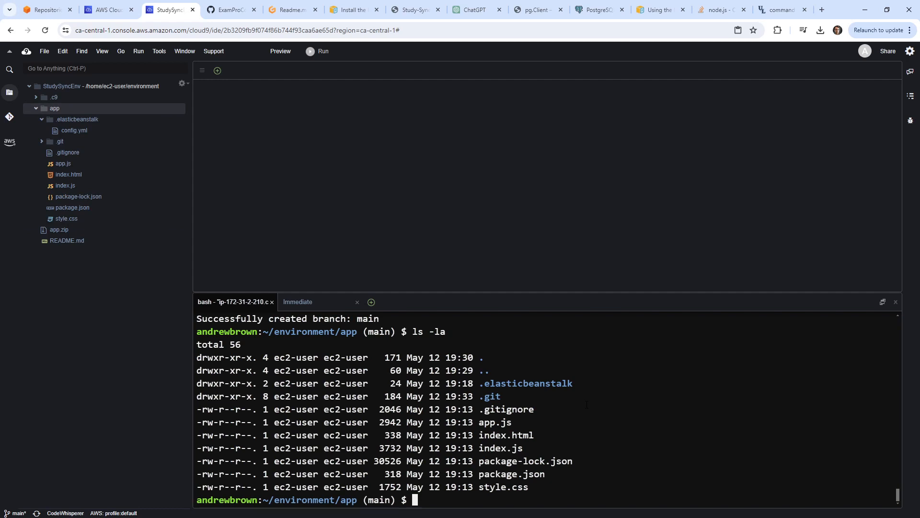
Add a '## Make Config Var for Eb Extensions' heading below the Unzip Directory section of Readme.md.
{"action": "type", "text": "mkdir"}
{"action": "left_click", "coordinate": [290, 10]}
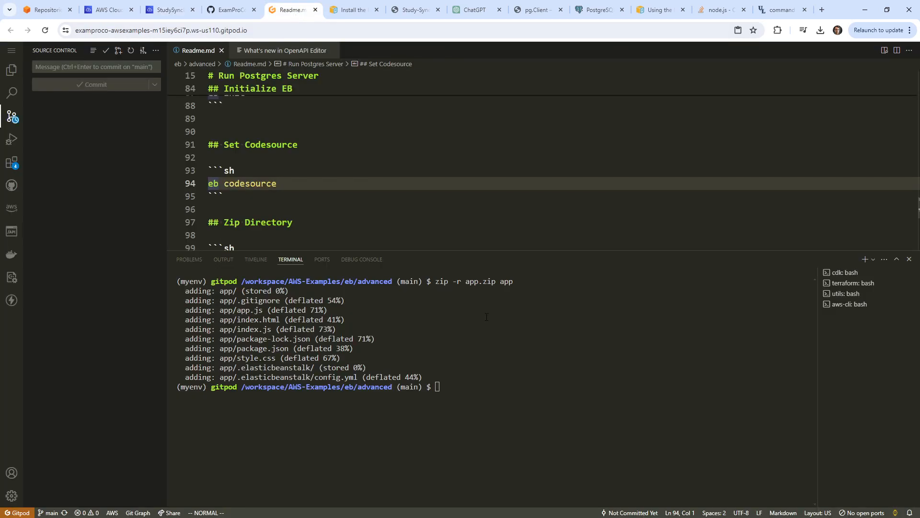
{"action": "left_click", "coordinate": [362, 182]}
{"action": "scroll", "coordinate": [350, 150], "scroll_direction": "down", "scroll_amount": 4}
{"action": "left_click", "coordinate": [346, 146]}
{"action": "key", "text": "o"}
{"action": "key", "text": "Return"}
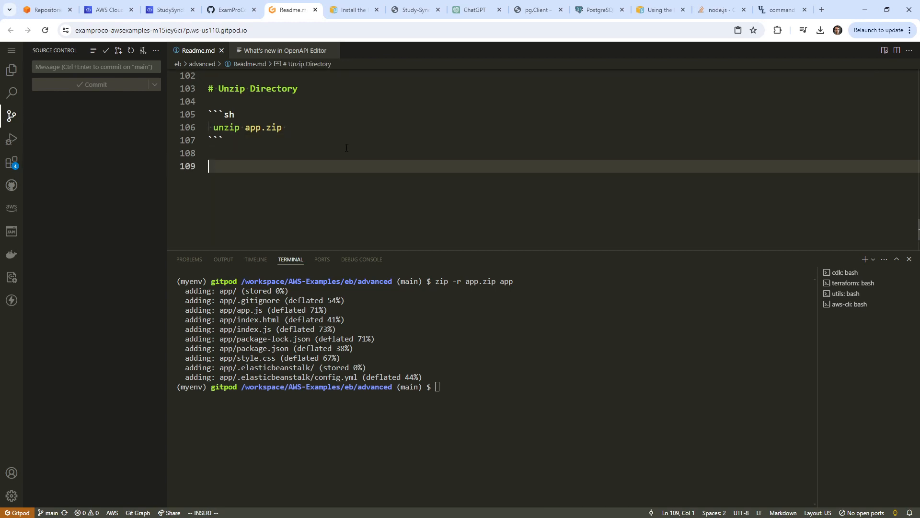
{"action": "type", "text": "## Make Config Var for "}
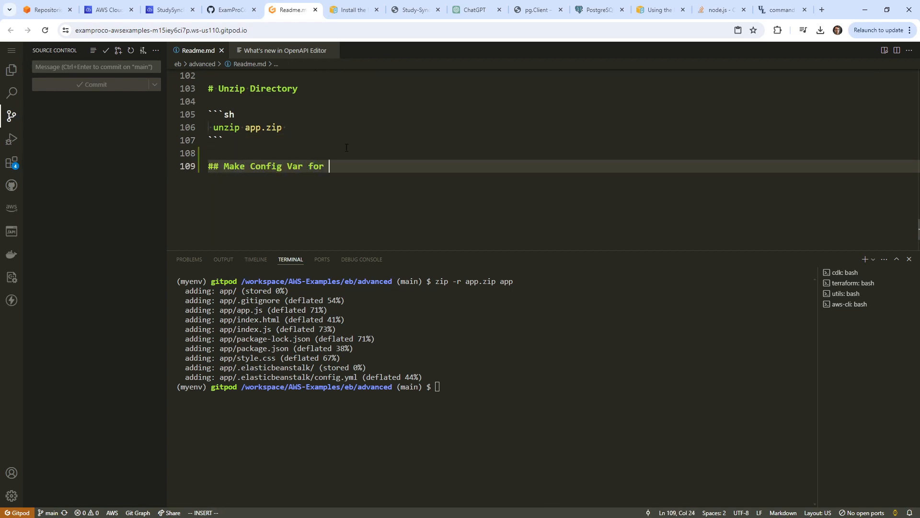
{"action": "type", "text": "Eb Ext"}
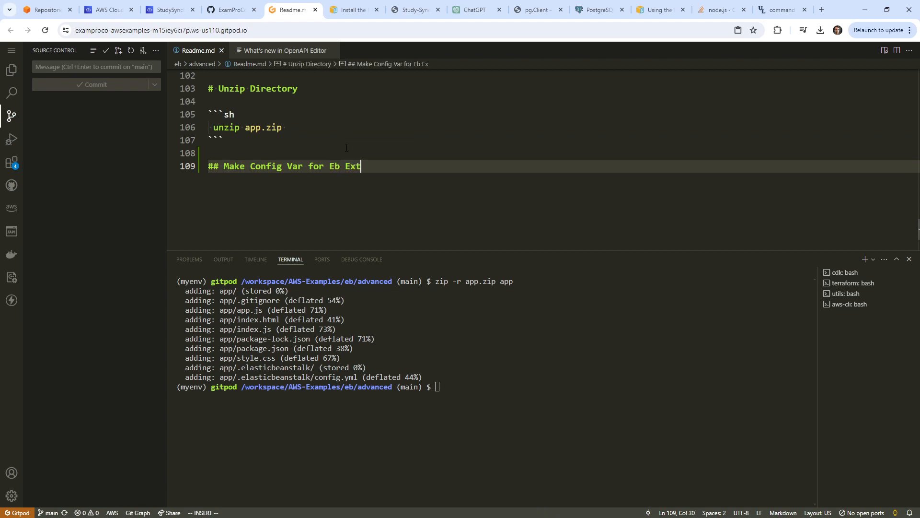
{"action": "type", "text": "ensions"}
{"action": "key", "text": "Return"}
{"action": "key", "text": "Return"}
Add the lines 'mkdir .ebextensions' and 'touch .ebextensions/001_envar.config' under the heading.
{"action": "type", "text": "md"}
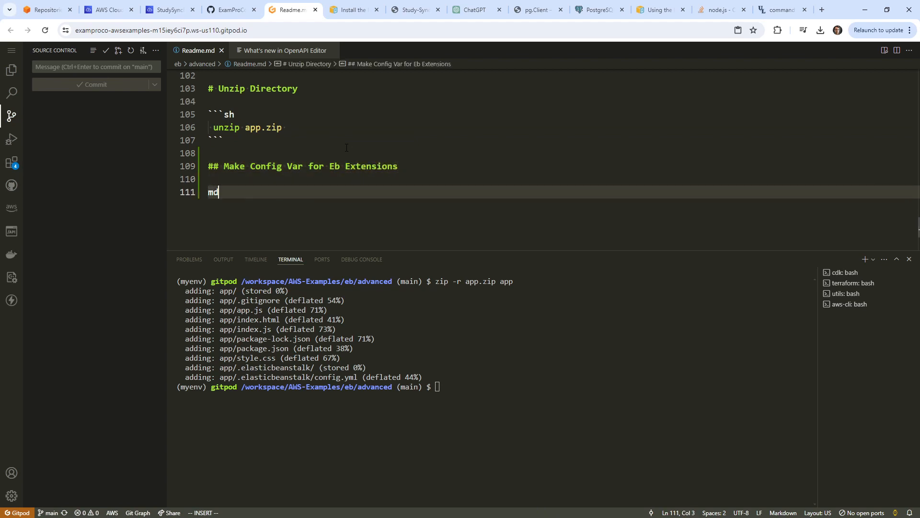
{"action": "type", "text": "di"}
{"action": "type", "text": ".eb"}
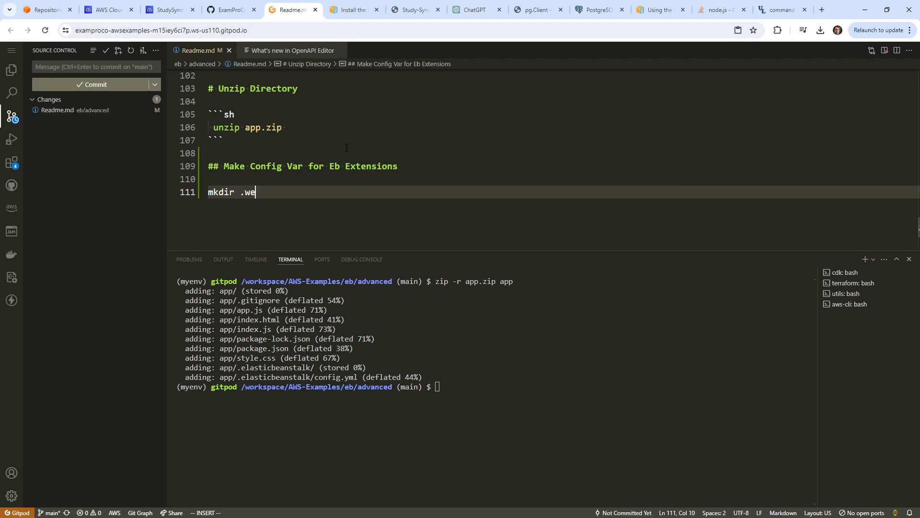
{"action": "type", "text": "extesions"}
{"action": "key", "text": "Return"}
{"action": "type", "text": "tcouh"}
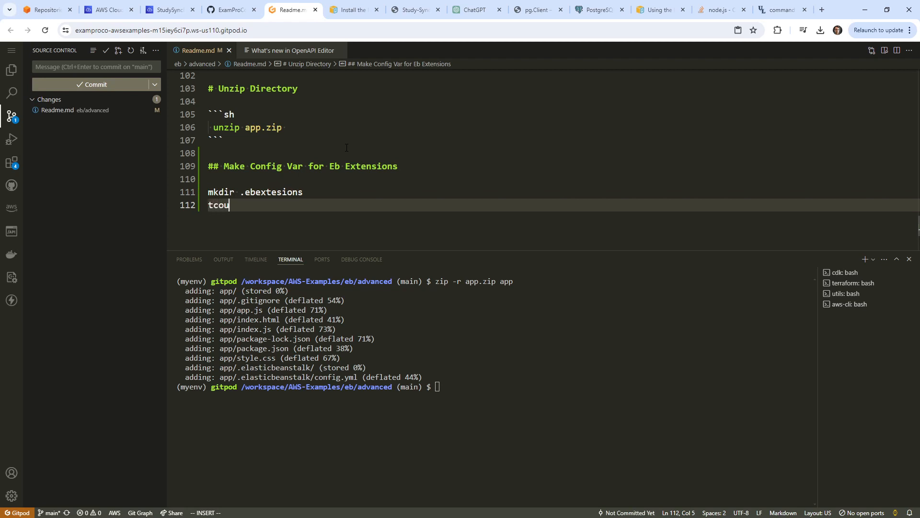
{"action": "key", "text": "Escape"}
{"action": "key", "text": "k"}
{"action": "key", "text": "0"}
{"action": "key", "text": "y"}
{"action": "key", "text": "y"}
{"action": "key", "text": "p"}
{"action": "key", "text": "j"}
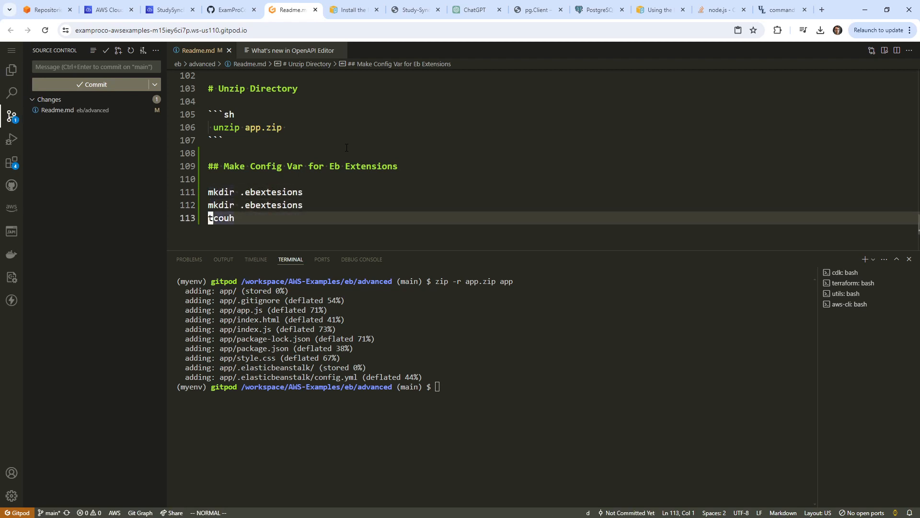
{"action": "key", "text": "d"}
{"action": "key", "text": "d"}
{"action": "type", "text": "kdwujcwtcouh"}
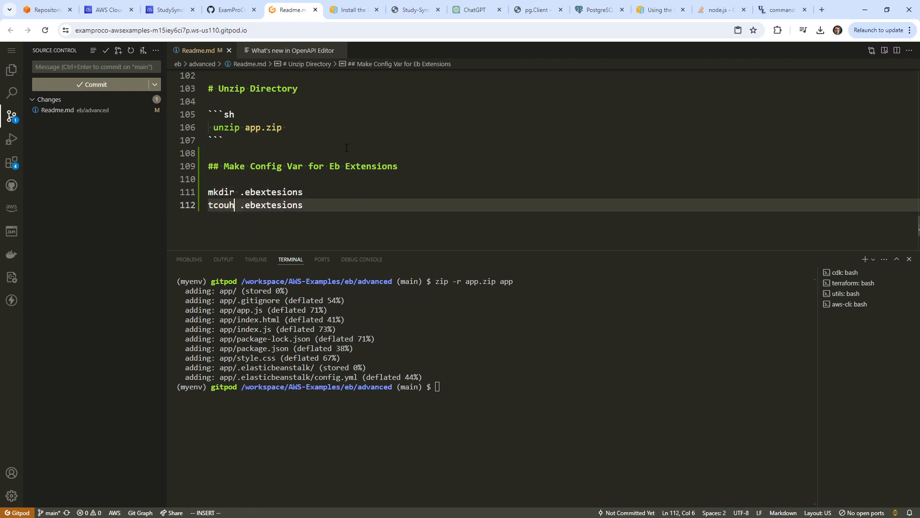
{"action": "key", "text": "Escape"}
{"action": "type", "text": "bcwtouch"}
{"action": "key", "text": "Escape"}
{"action": "type", "text": "A/"}
{"action": "type", "text": "00"}
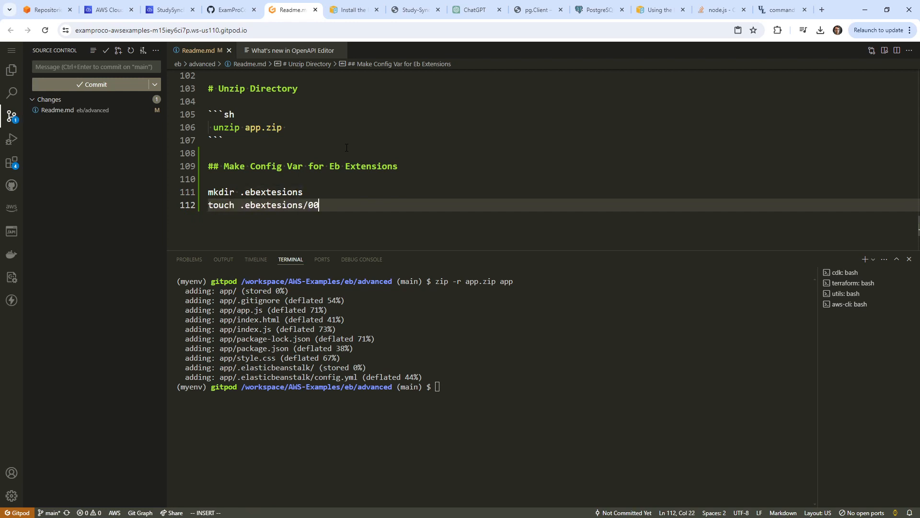
{"action": "type", "text": "1_envar.config"}
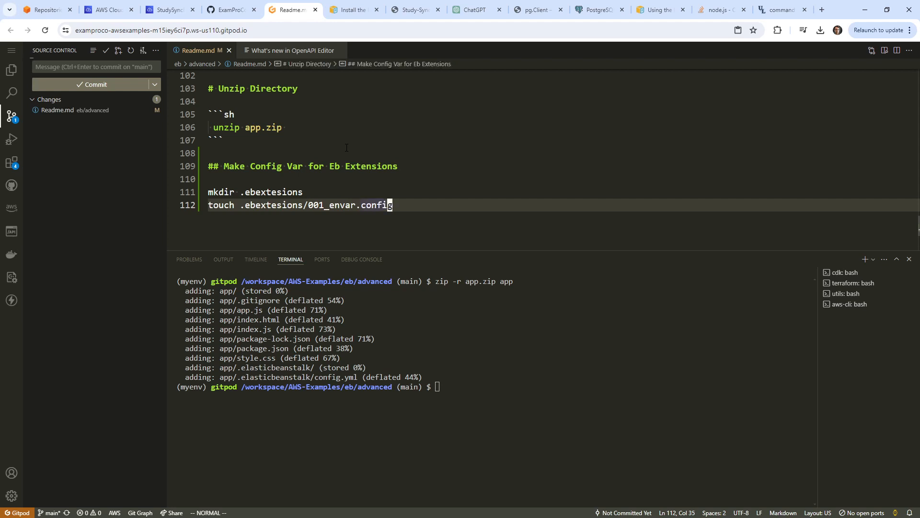
{"action": "key", "text": "Escape"}
Fix the misspelled .ebextensions folder name on both lines and copy the mkdir command.
{"action": "left_click", "coordinate": [279, 192]}
{"action": "type", "text": "ion"}
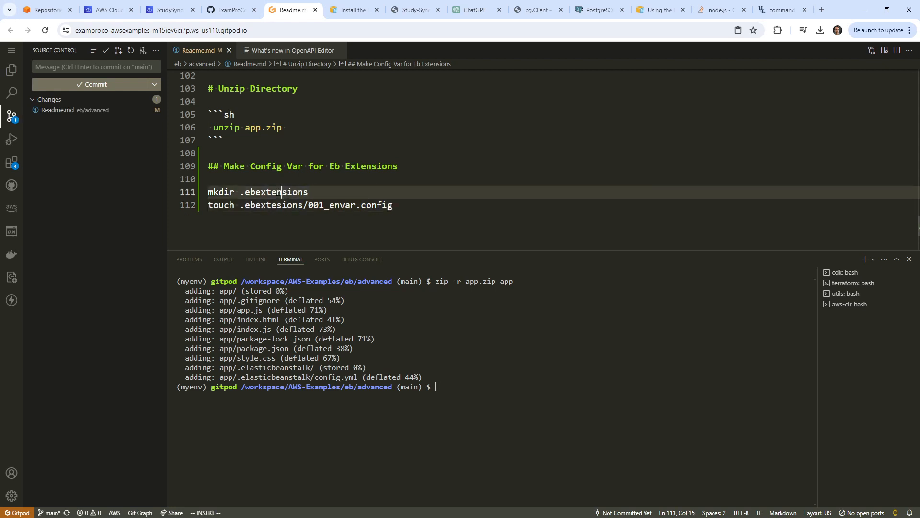
{"action": "key", "text": "Escape"}
{"action": "type", "text": "jin"}
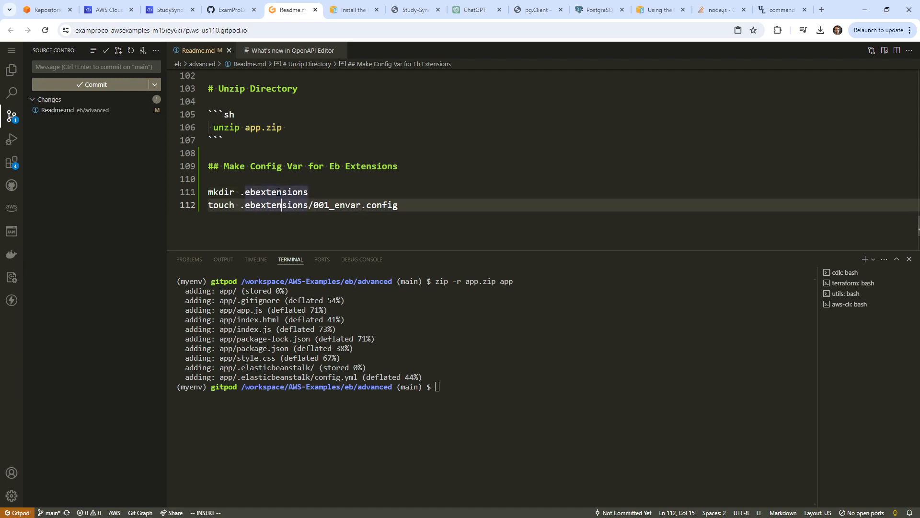
{"action": "key", "text": "Escape"}
{"action": "left_click_drag", "start_coordinate": [310, 192], "coordinate": [209, 187]}
{"action": "key", "text": "ctrl+c"}
{"action": "key", "text": "y"}
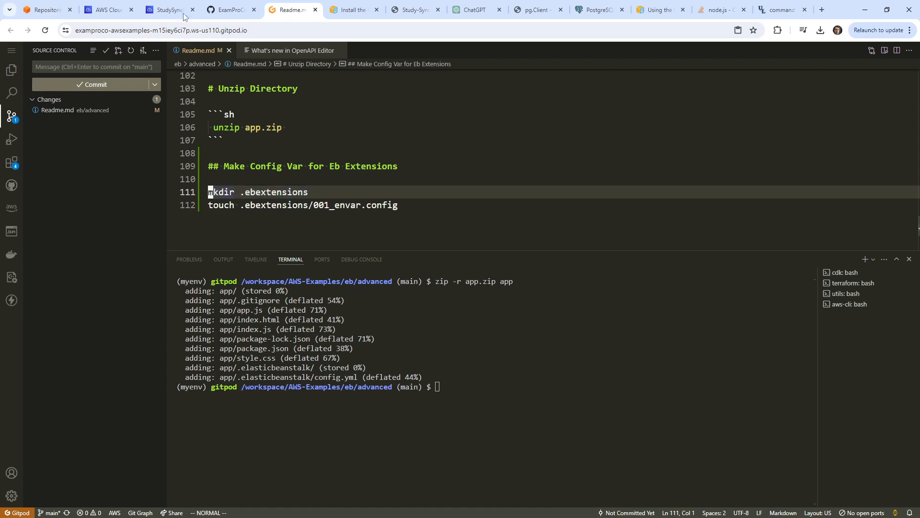
{"action": "left_click", "coordinate": [167, 10]}
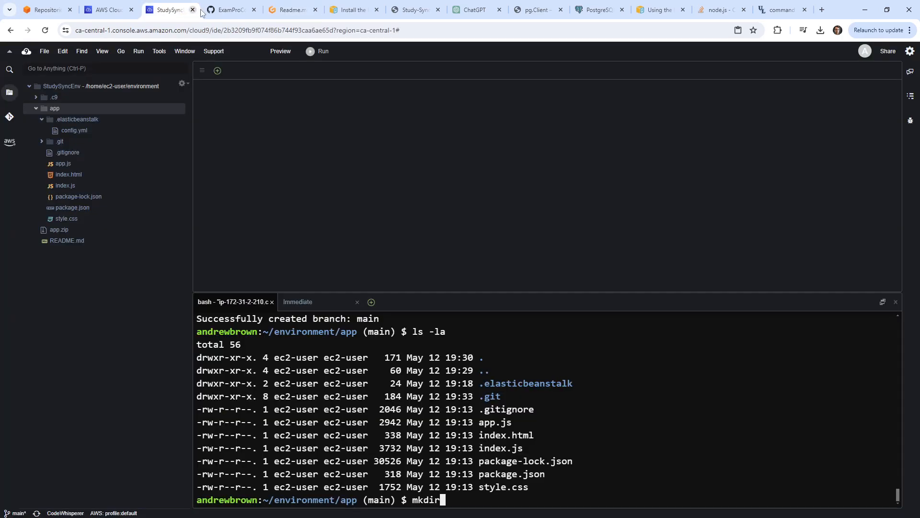
Run mkdir .ebextensions and touch .ebextensions/001_envar.config in the Cloud9 terminal.
{"action": "key", "text": "BackSpace"}
{"action": "key", "text": "BackSpace"}
{"action": "key", "text": "BackSpace"}
{"action": "key", "text": "BackSpace"}
{"action": "key", "text": "BackSpace"}
{"action": "right_click", "coordinate": [608, 403]}
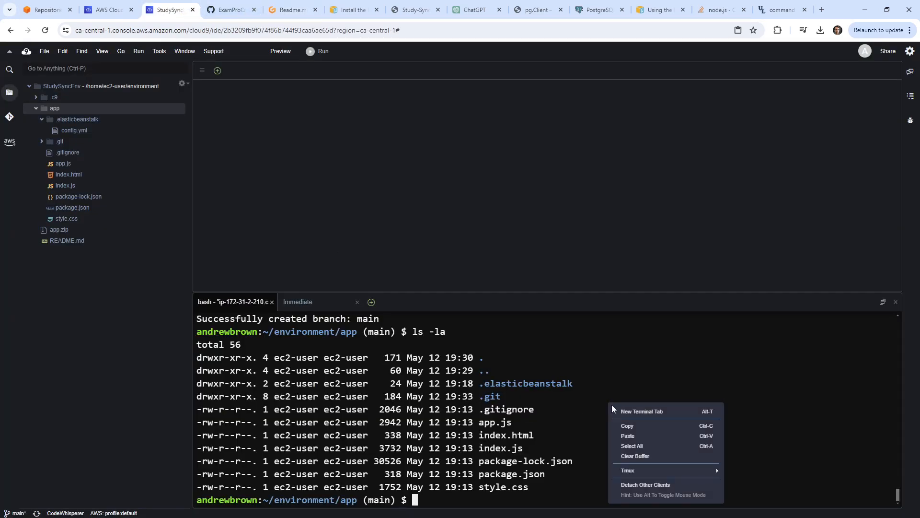
{"action": "left_click", "coordinate": [646, 443]}
{"action": "key", "text": "Return"}
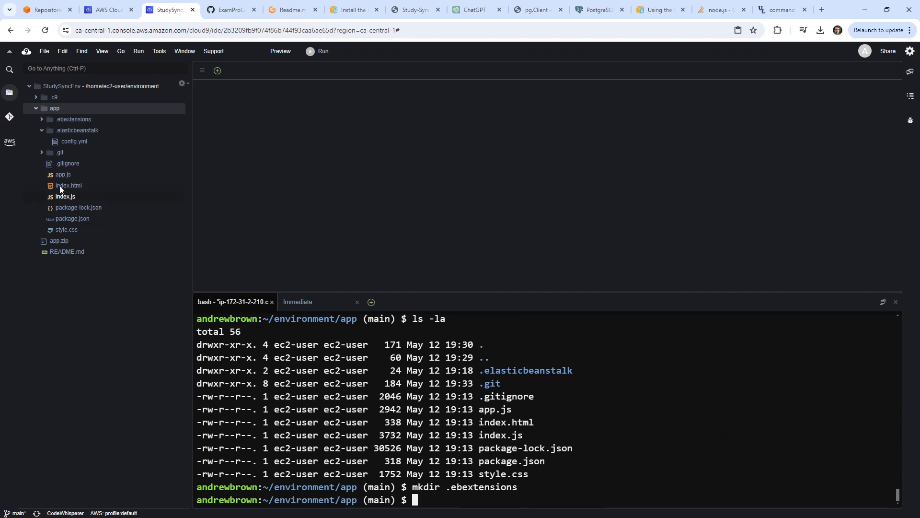
{"action": "left_click", "coordinate": [290, 10]}
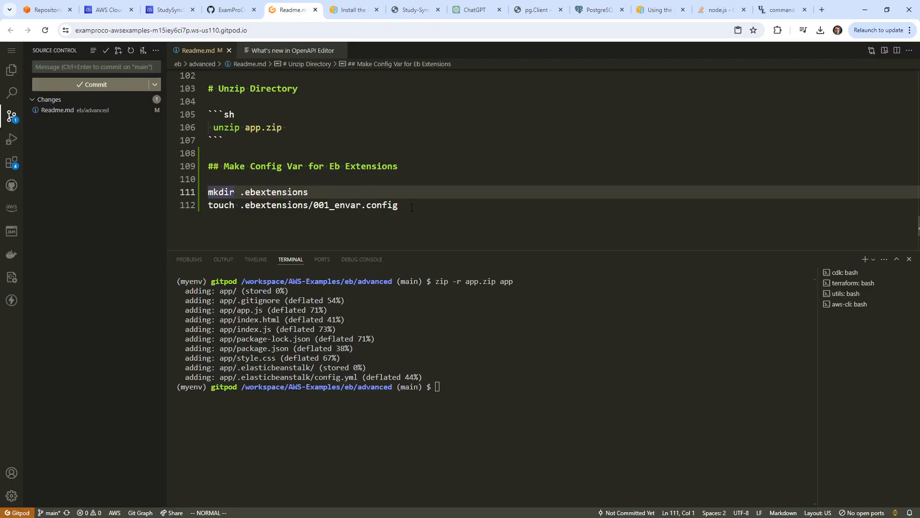
{"action": "key", "text": "j"}
{"action": "key", "text": "y"}
{"action": "key", "text": "y"}
{"action": "left_click", "coordinate": [224, 11]}
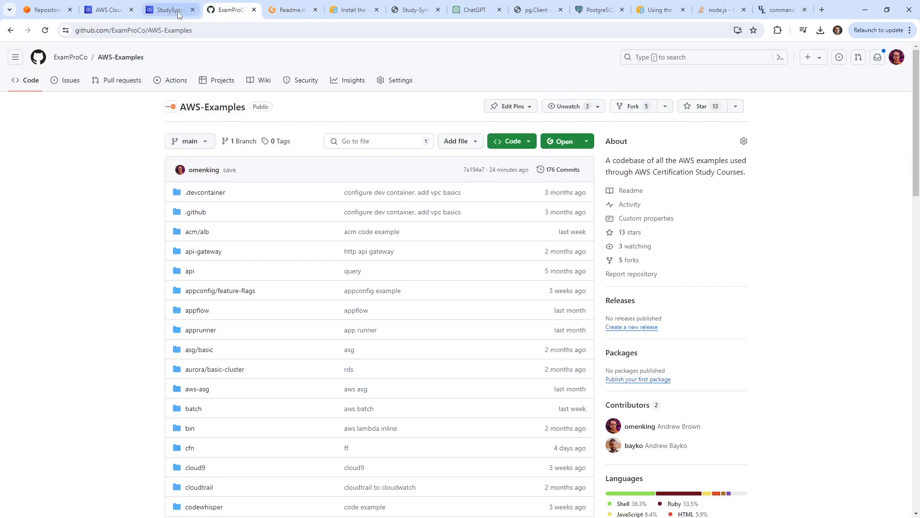
{"action": "left_click", "coordinate": [170, 9]}
{"action": "right_click", "coordinate": [635, 418]}
{"action": "left_click", "coordinate": [661, 450]}
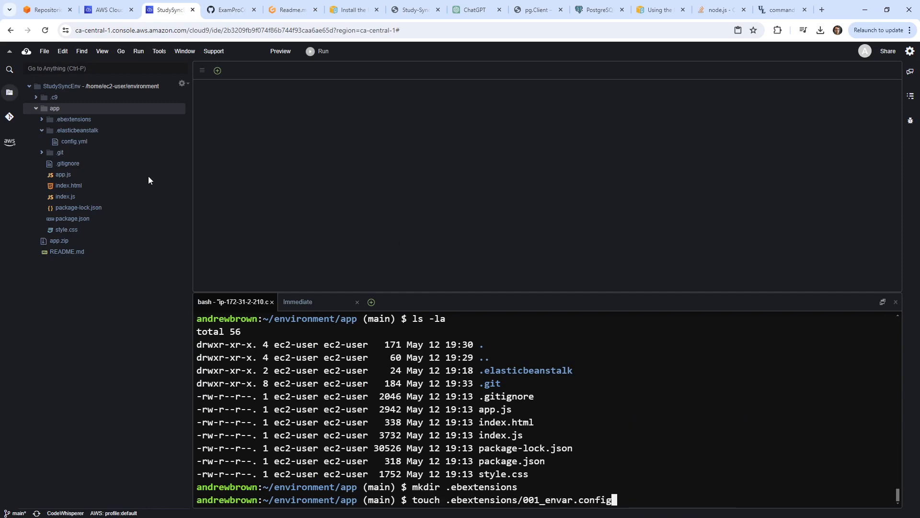
Open 001_envar.config, type option_settings and save it.
{"action": "left_click", "coordinate": [42, 120]}
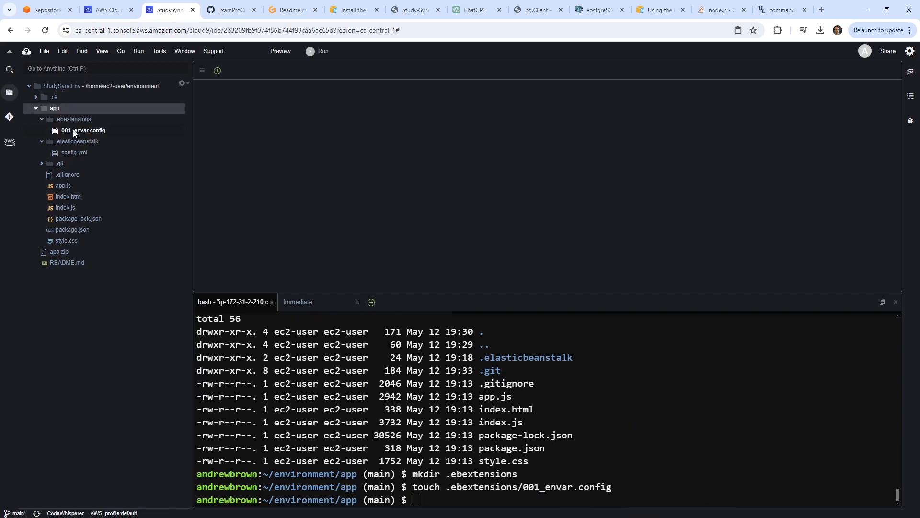
{"action": "left_click", "coordinate": [75, 132]}
{"action": "double_click", "coordinate": [94, 130]}
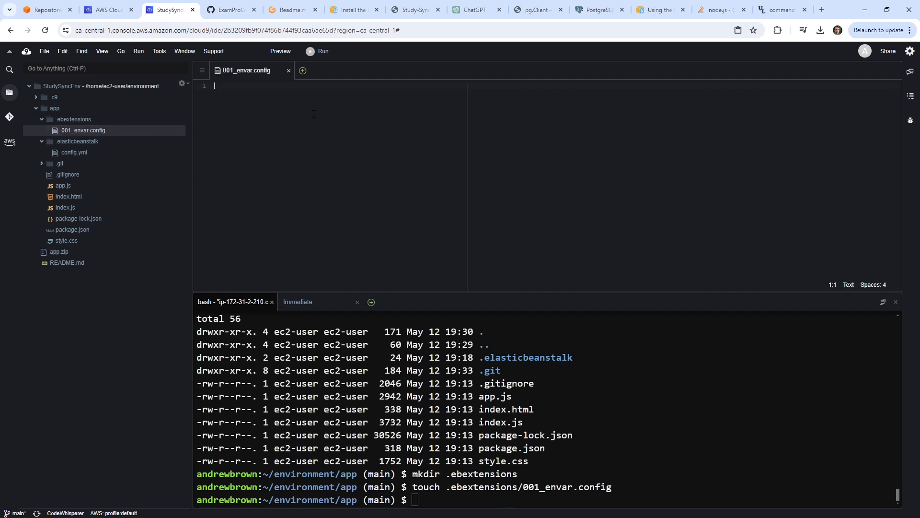
{"action": "type", "text": "options_set"}
{"action": "key", "text": "BackSpace"}
{"action": "key", "text": "BackSpace"}
{"action": "key", "text": "BackSpace"}
{"action": "type", "text": "ettings"}
{"action": "key", "text": "ctrl+s"}
Browse the Cloud9 menus looking for the preferences.
{"action": "left_click", "coordinate": [44, 51]}
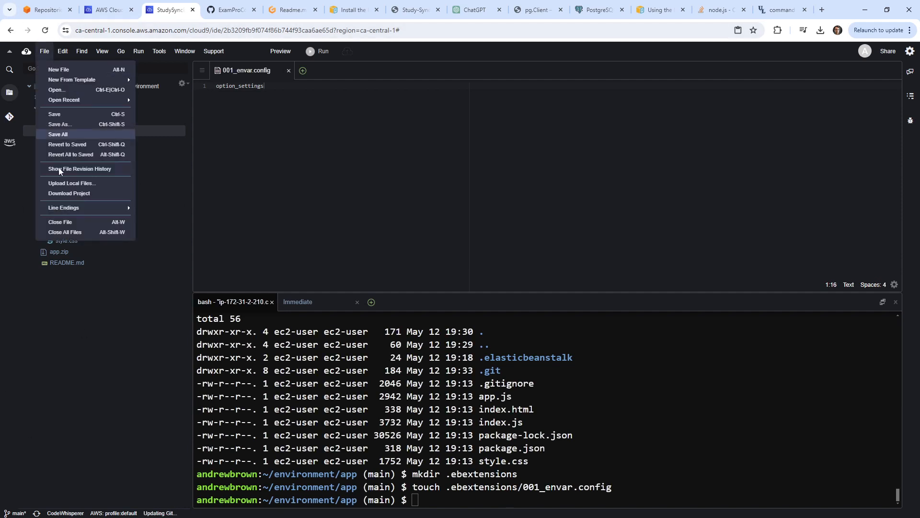
{"action": "left_click", "coordinate": [371, 186]}
{"action": "left_click", "coordinate": [44, 51]}
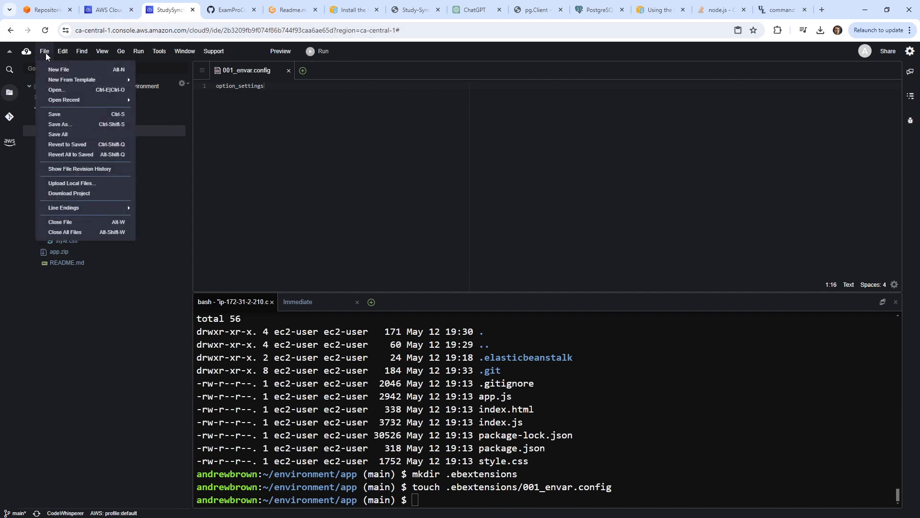
{"action": "left_click", "coordinate": [44, 51]}
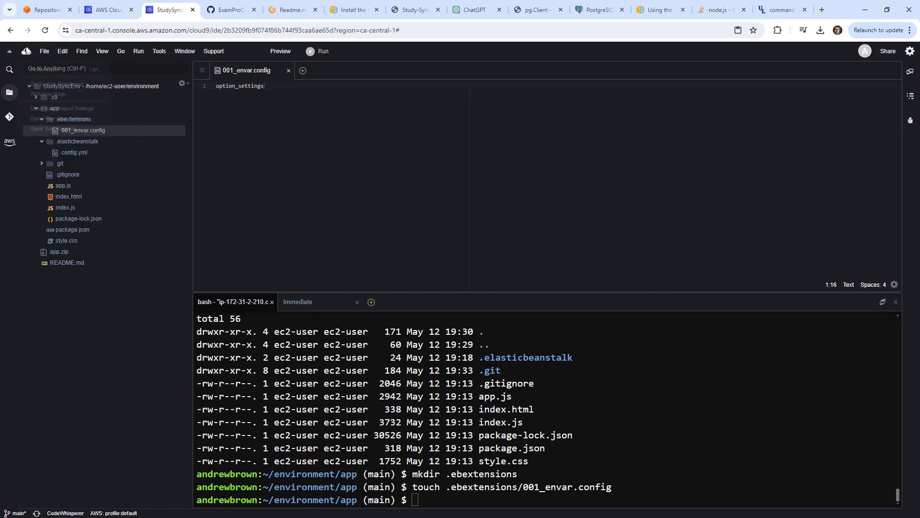
{"action": "left_click", "coordinate": [27, 51]}
Raise the Code Editor (Ace) font size from 12 to 18 in the user preferences.
{"action": "left_click", "coordinate": [40, 70]}
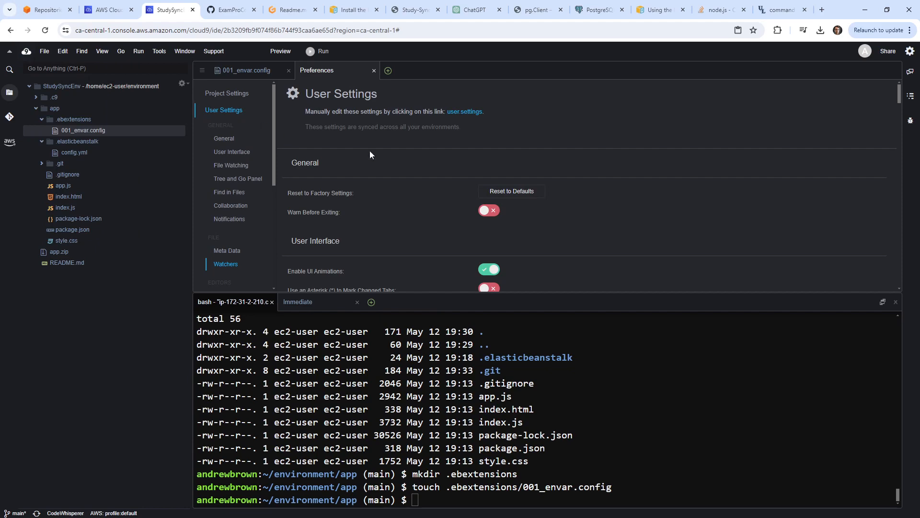
{"action": "left_click", "coordinate": [234, 151]}
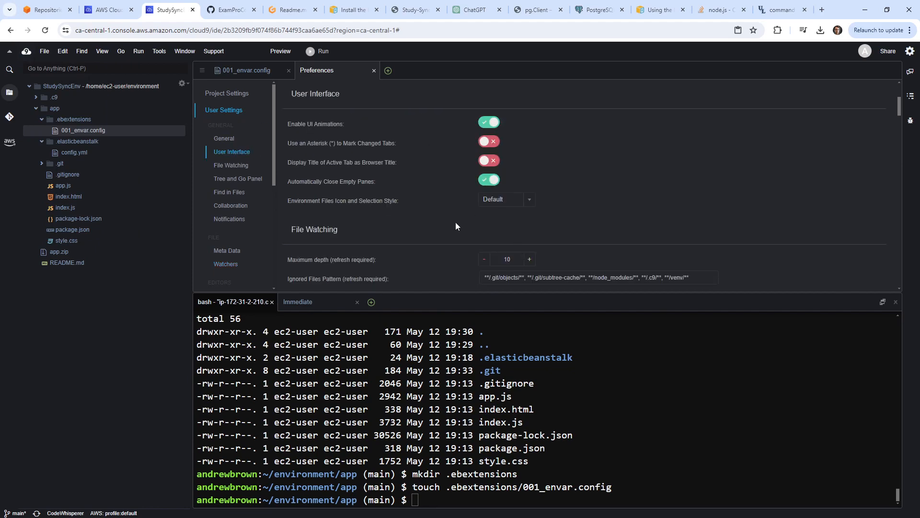
{"action": "scroll", "coordinate": [455, 222], "scroll_direction": "down", "scroll_amount": 10}
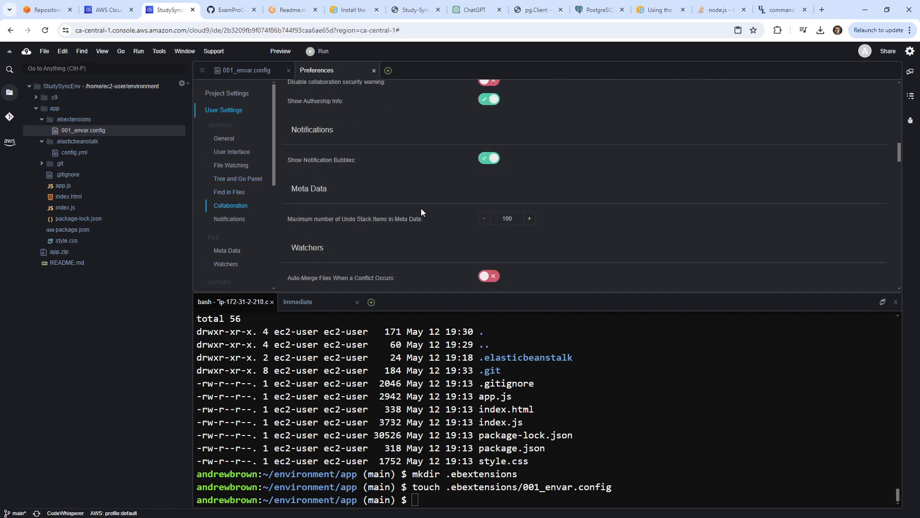
{"action": "scroll", "coordinate": [421, 208], "scroll_direction": "up", "scroll_amount": 10}
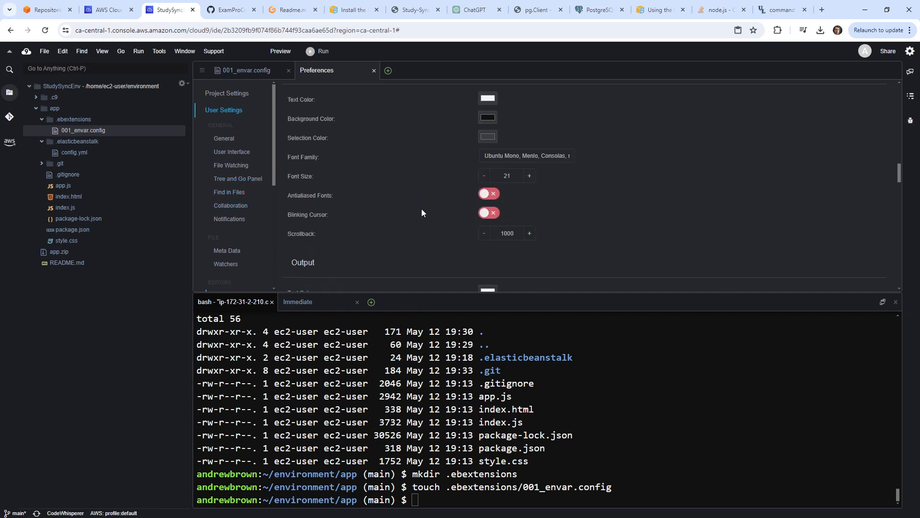
{"action": "left_click", "coordinate": [229, 153]}
{"action": "left_click", "coordinate": [223, 139]}
{"action": "scroll", "coordinate": [396, 151], "scroll_direction": "down", "scroll_amount": 3}
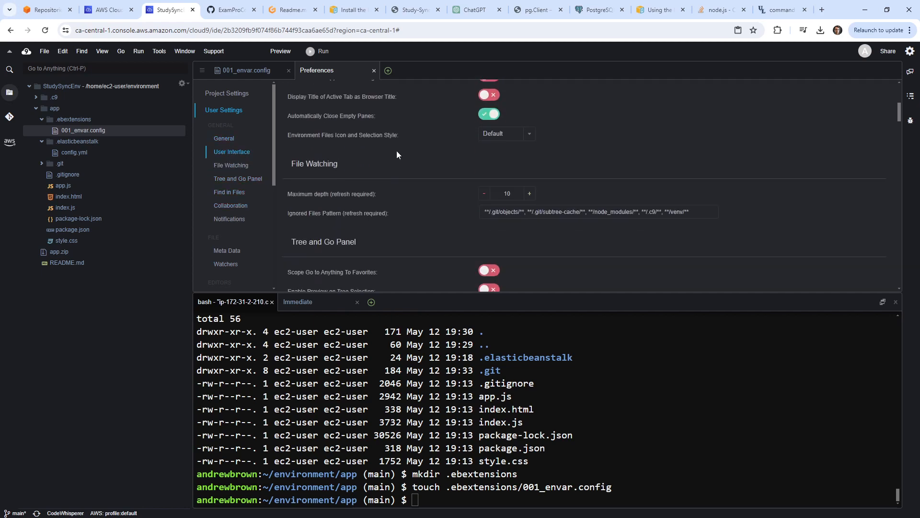
{"action": "scroll", "coordinate": [395, 151], "scroll_direction": "down", "scroll_amount": 8}
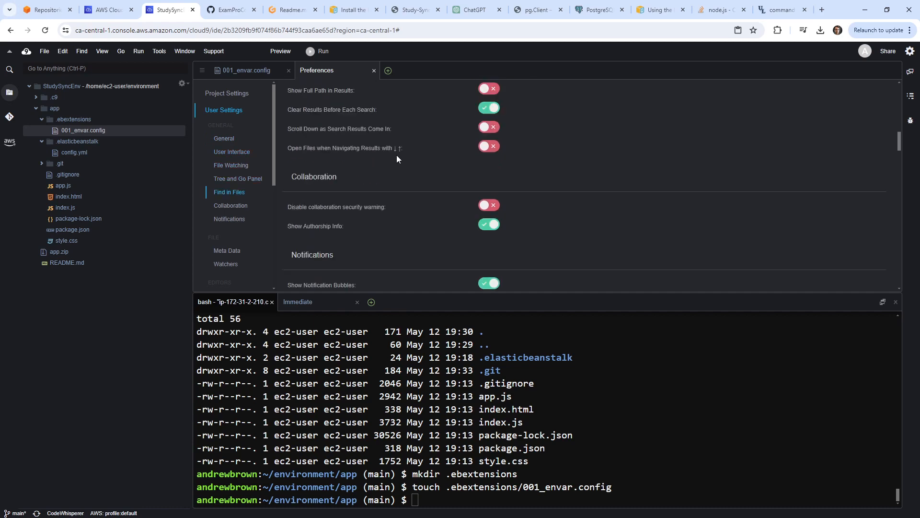
{"action": "scroll", "coordinate": [394, 159], "scroll_direction": "down", "scroll_amount": 3}
{"action": "scroll", "coordinate": [401, 165], "scroll_direction": "down", "scroll_amount": 2}
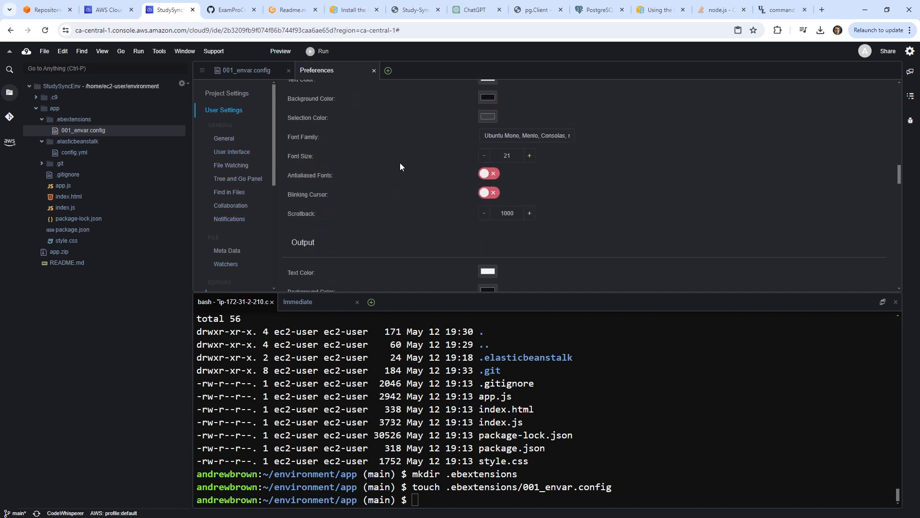
{"action": "scroll", "coordinate": [439, 172], "scroll_direction": "up", "scroll_amount": 2}
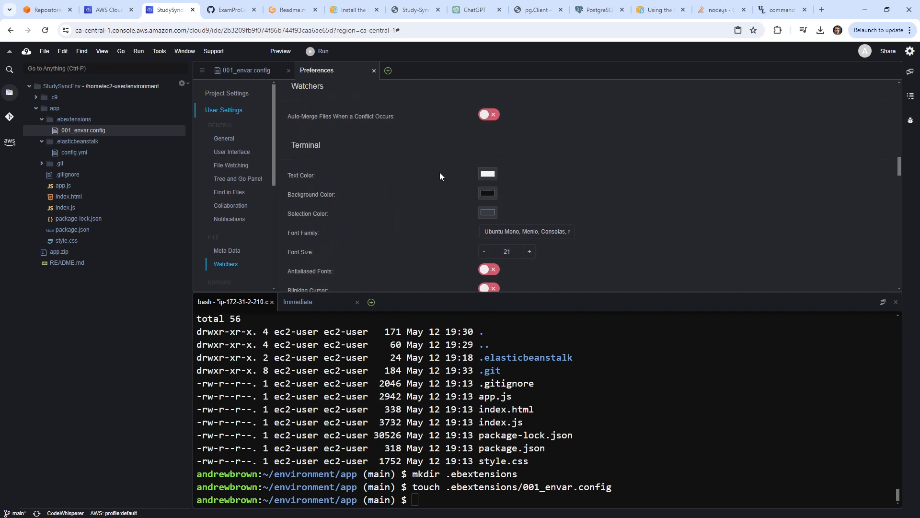
{"action": "scroll", "coordinate": [438, 171], "scroll_direction": "down", "scroll_amount": 3}
{"action": "scroll", "coordinate": [421, 163], "scroll_direction": "down", "scroll_amount": 7}
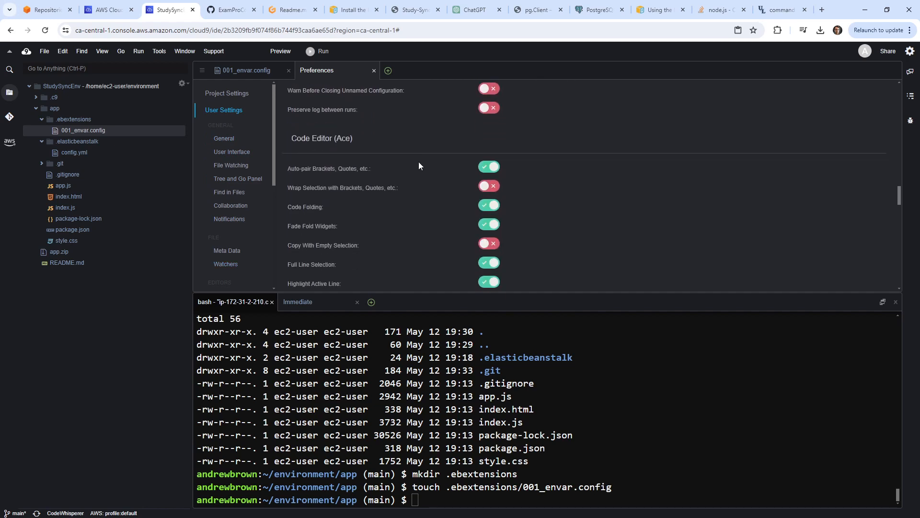
{"action": "scroll", "coordinate": [391, 185], "scroll_direction": "down", "scroll_amount": 5}
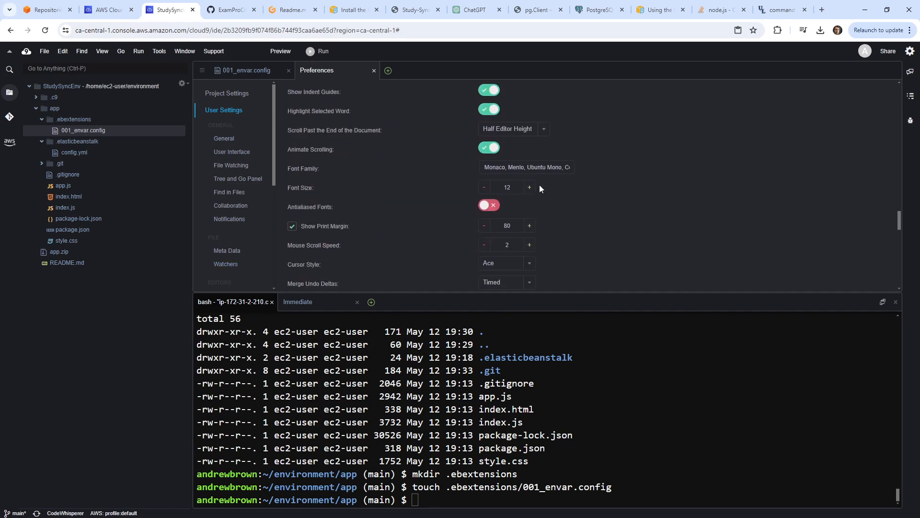
{"action": "left_click", "coordinate": [254, 70]}
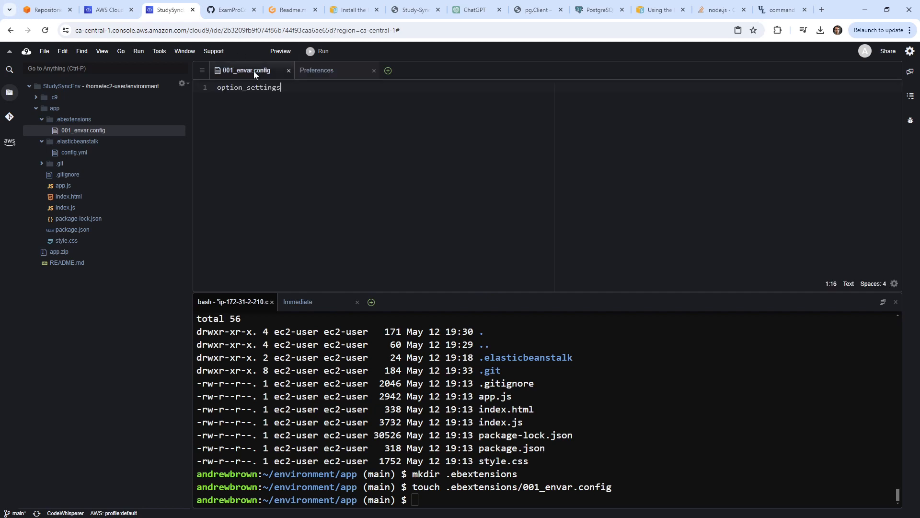
{"action": "left_click", "coordinate": [331, 71]}
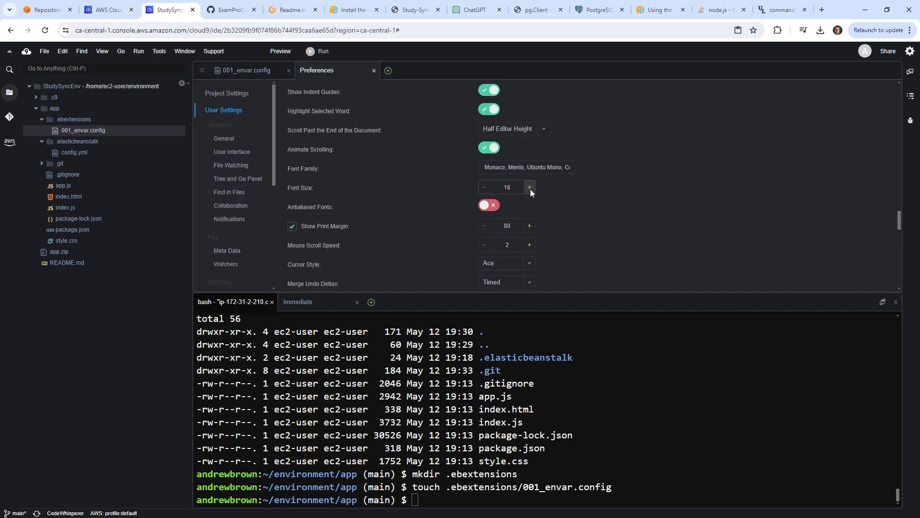
Add aws:elasticbeanstalk:application:environment with PORT: 8081 and NODE_ENV: production under option_settings, and save.
{"action": "left_click", "coordinate": [256, 70]}
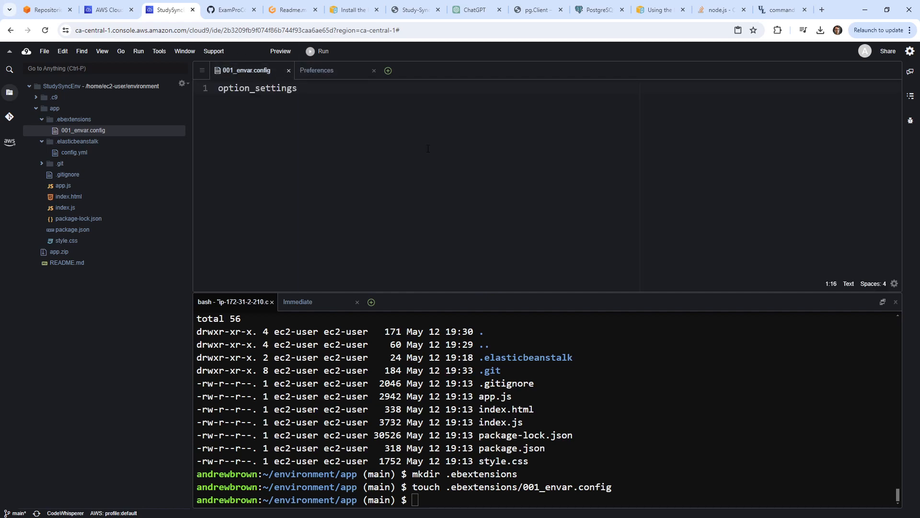
{"action": "type", "text": ":"}
{"action": "key", "text": "Return"}
{"action": "type", "text": "aws:elasticbeansta"}
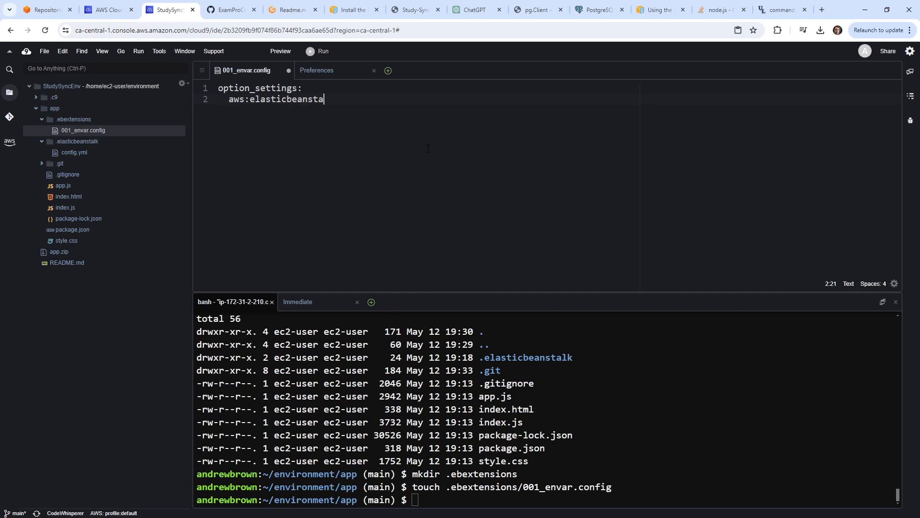
{"action": "type", "text": "lk:application:envi"}
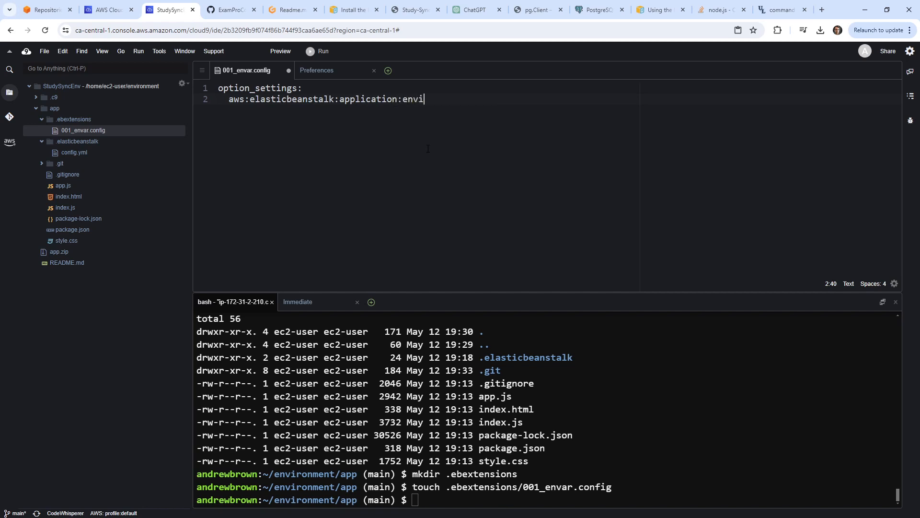
{"action": "type", "text": "ronment:"}
{"action": "key", "text": "Return"}
{"action": "type", "text": "PORT: 808"}
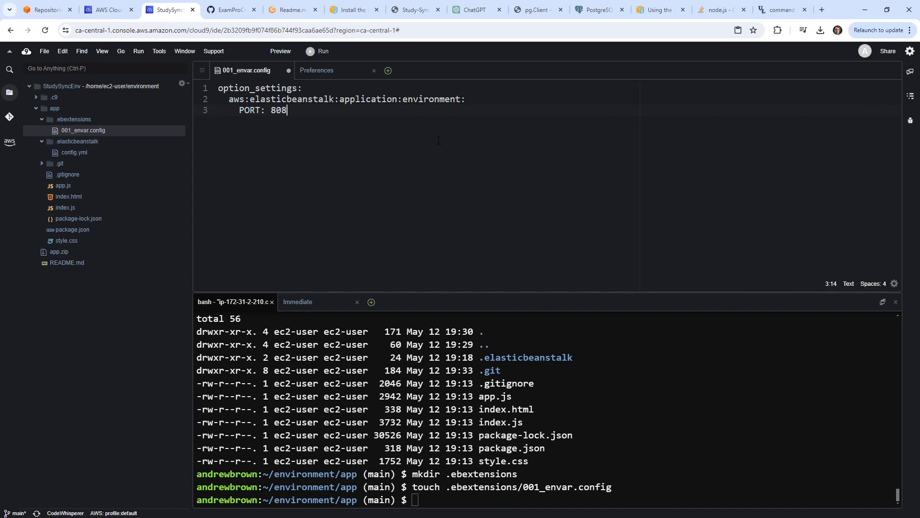
{"action": "type", "text": "1"}
{"action": "key", "text": "Return"}
{"action": "type", "text": "NODE_ENV: productionk"}
{"action": "key", "text": "BackSpace"}
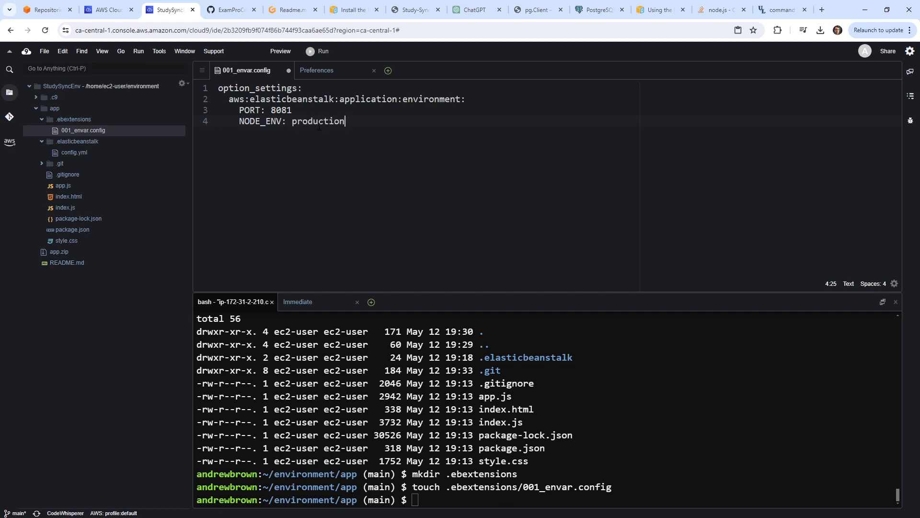
{"action": "key", "text": "ctrl+s"}
{"action": "left_click_drag", "start_coordinate": [293, 111], "coordinate": [223, 111]}
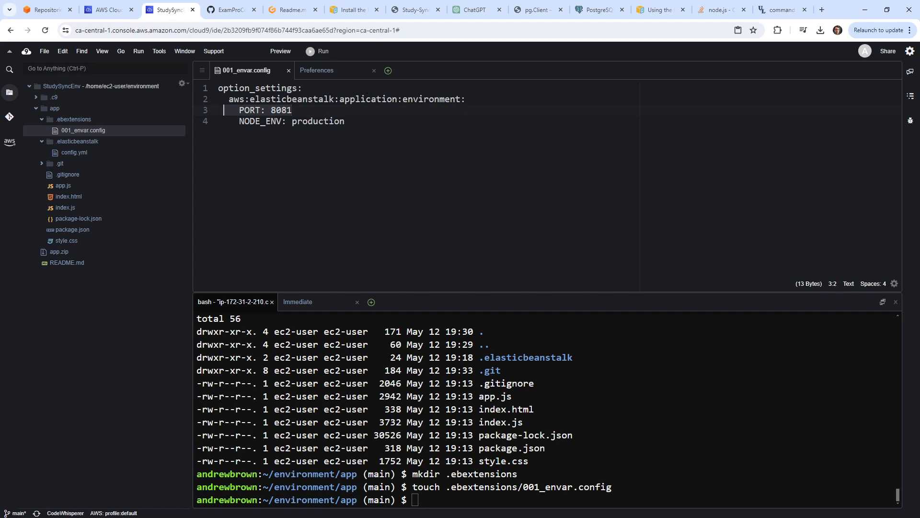
{"action": "left_click", "coordinate": [463, 191]}
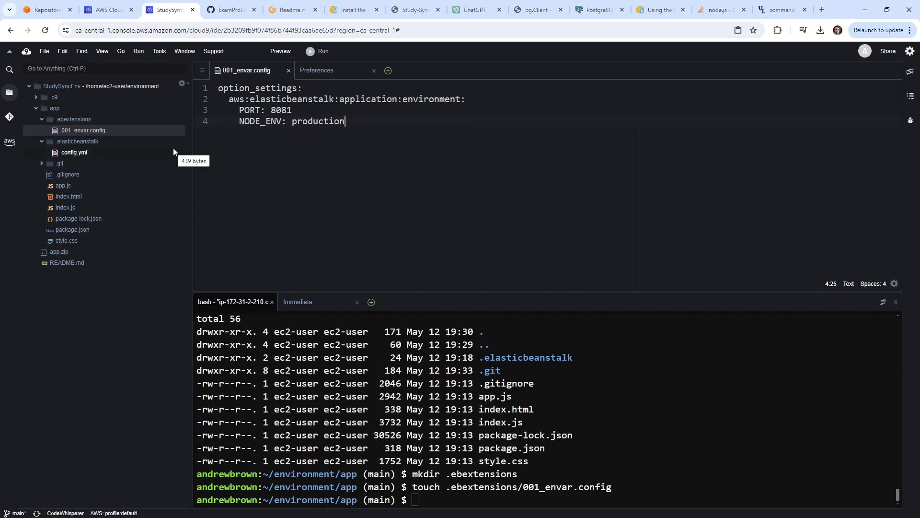
{"action": "left_click", "coordinate": [822, 9]}
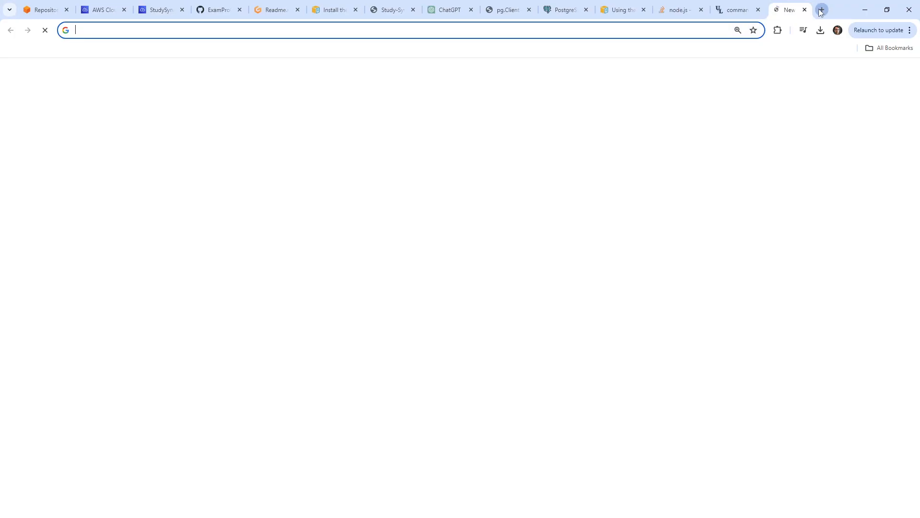
{"action": "type", "text": "procfile"}
{"action": "key", "text": "Return"}
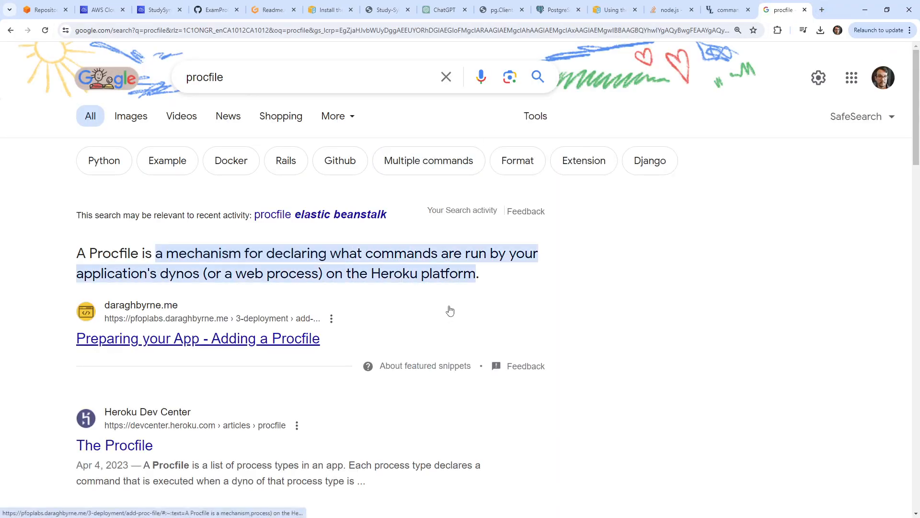
{"action": "scroll", "coordinate": [450, 311], "scroll_direction": "down", "scroll_amount": 1}
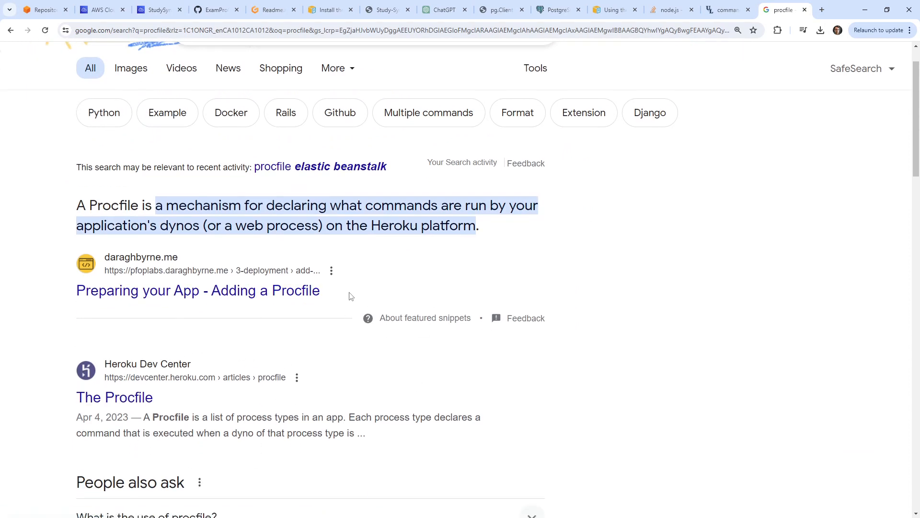
{"action": "left_click_drag", "start_coordinate": [280, 207], "coordinate": [618, 236]}
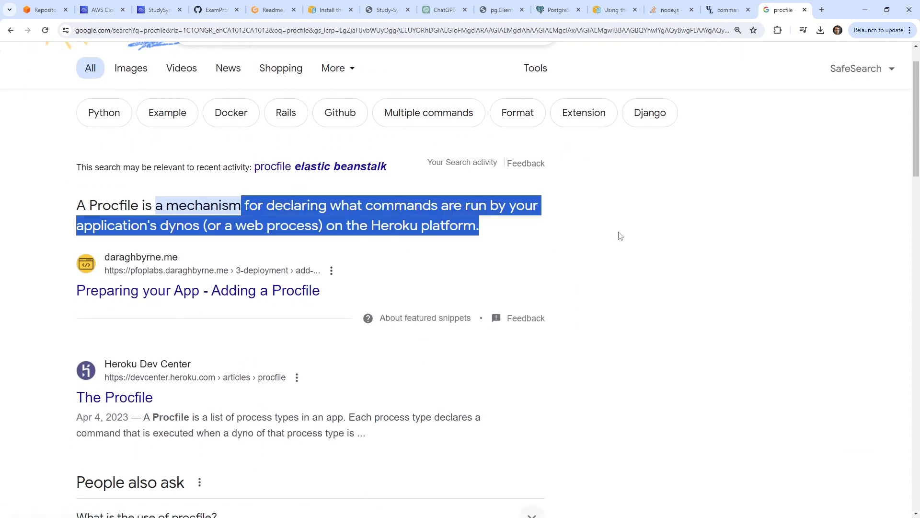
{"action": "left_click", "coordinate": [804, 10]}
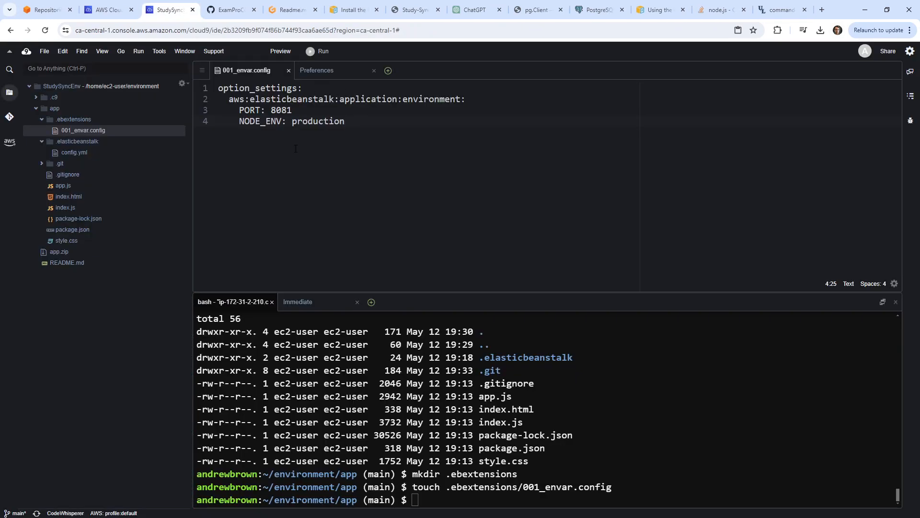
Create a Procfile with touch Procfile and save it containing 'web: node index.js'.
{"action": "right_click", "coordinate": [54, 109]}
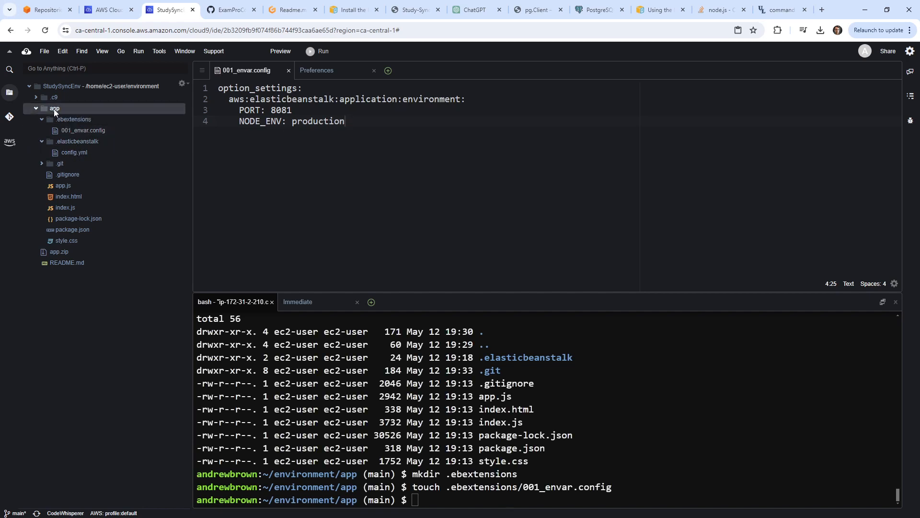
{"action": "left_click", "coordinate": [291, 159]}
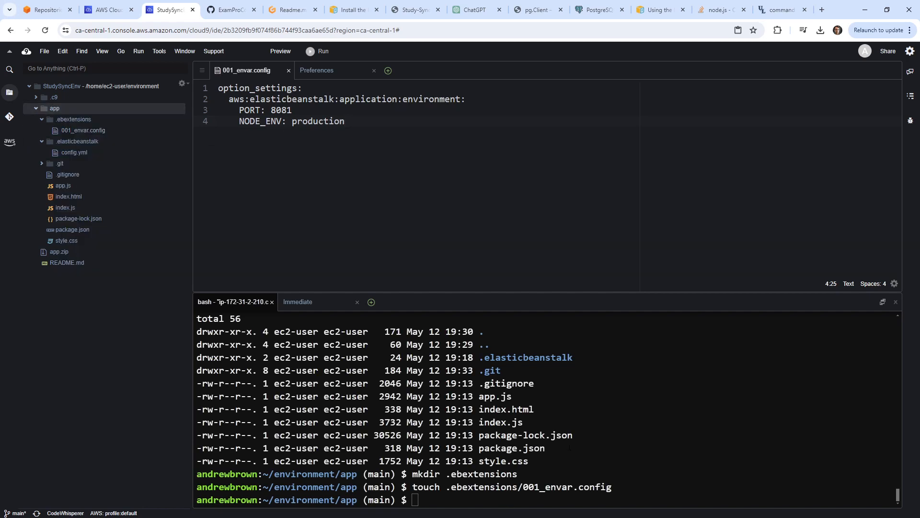
{"action": "left_click", "coordinate": [629, 430]}
{"action": "type", "text": "touch Procfile"}
{"action": "key", "text": "Return"}
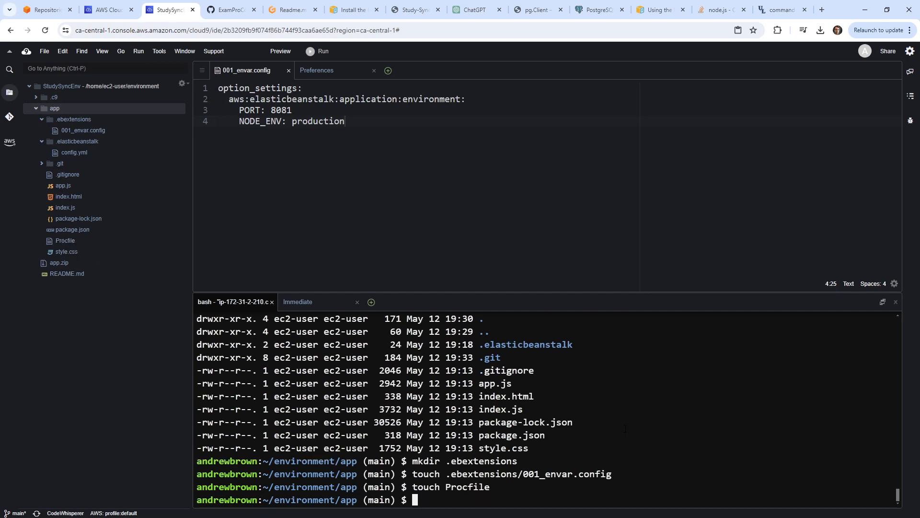
{"action": "double_click", "coordinate": [62, 240]}
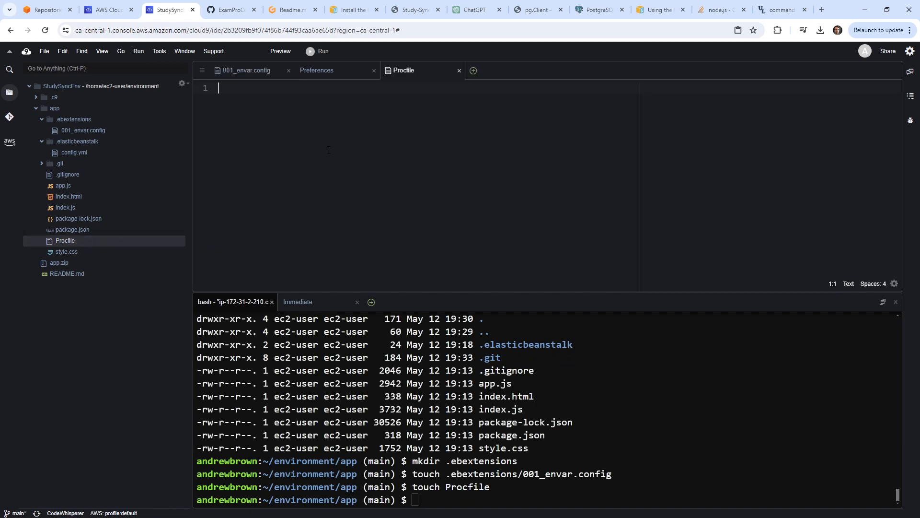
{"action": "type", "text": "web: node index.js"}
{"action": "key", "text": "ctrl+s"}
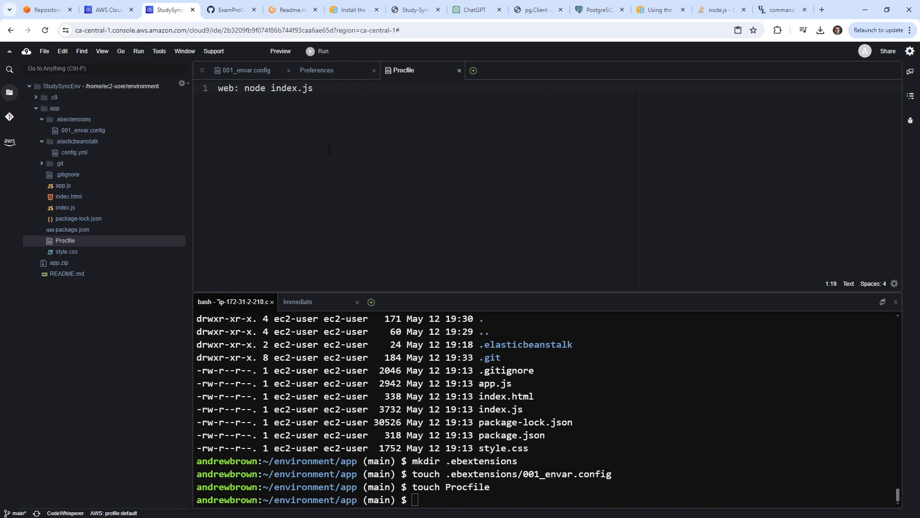
{"action": "left_click", "coordinate": [244, 76]}
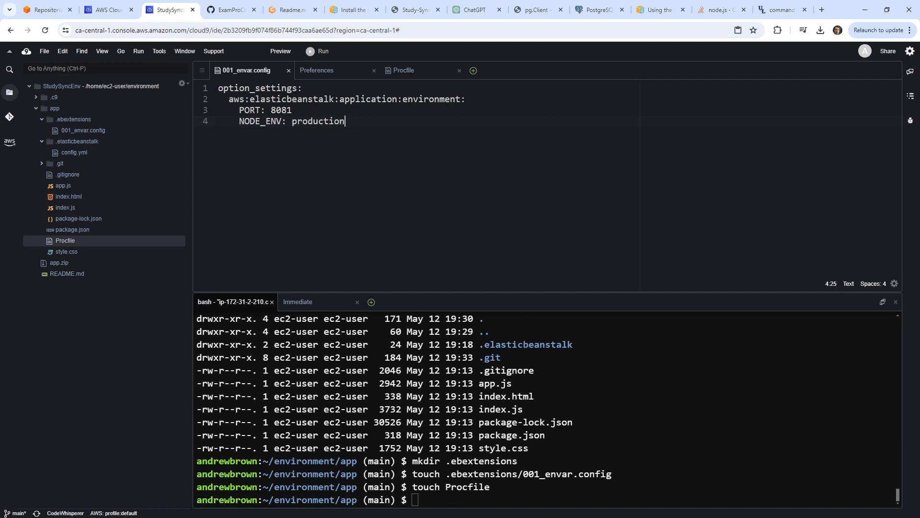
Try committing the three changed files from Source Control, which fails with a Git identity error.
{"action": "left_click", "coordinate": [613, 420]}
{"action": "type", "text": "git add"}
{"action": "left_click", "coordinate": [9, 116]}
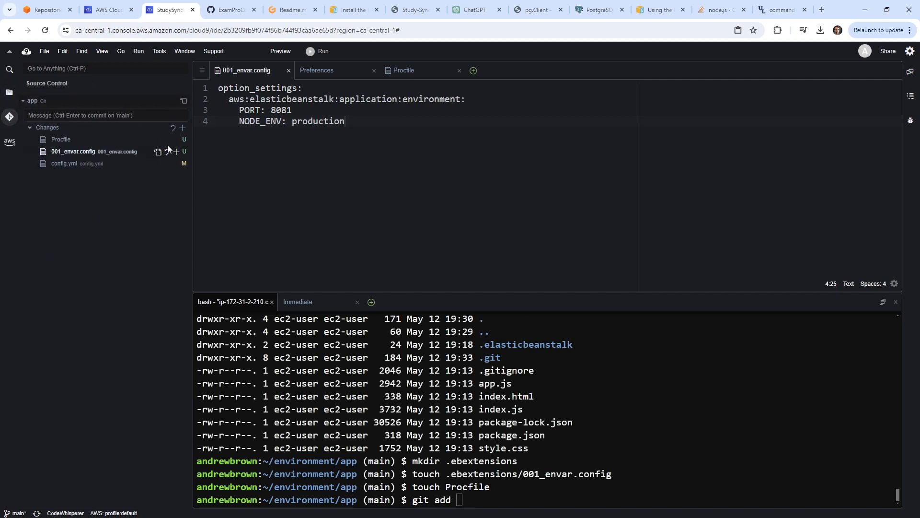
{"action": "left_click", "coordinate": [141, 115]}
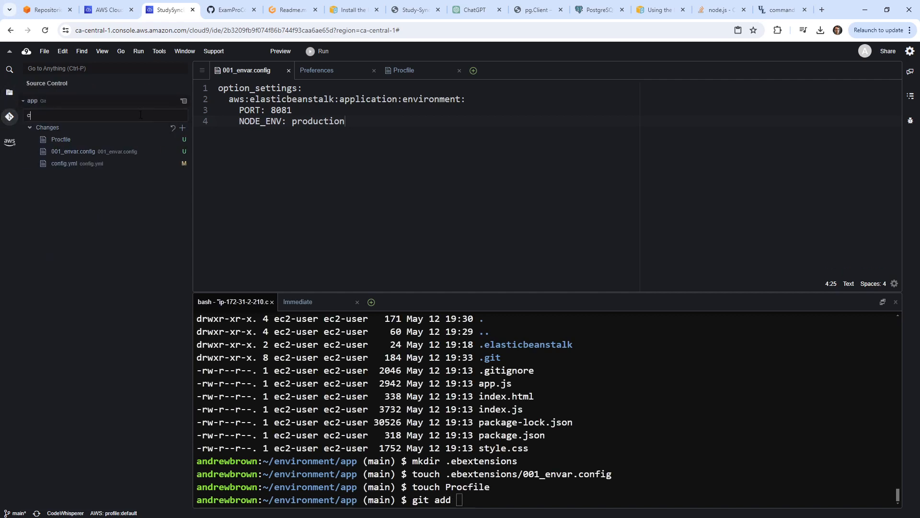
{"action": "type", "text": "configure for"}
{"action": "key", "text": "ctrl+a"}
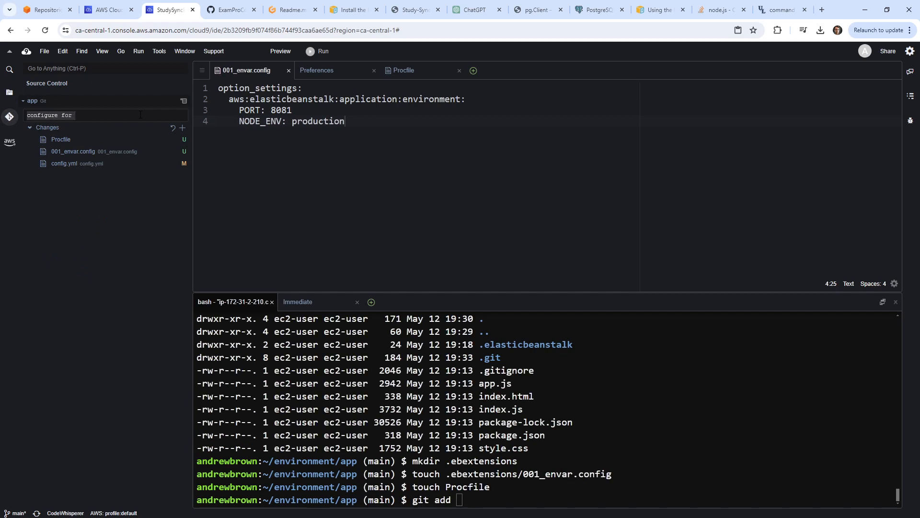
{"action": "type", "text": "configure"}
{"action": "type", "text": "oc an"}
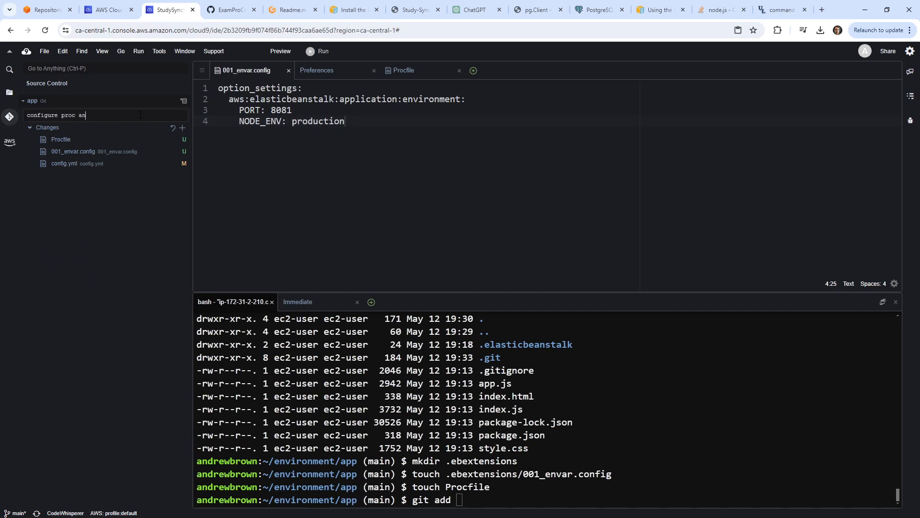
{"action": "type", "text": "d env settings"}
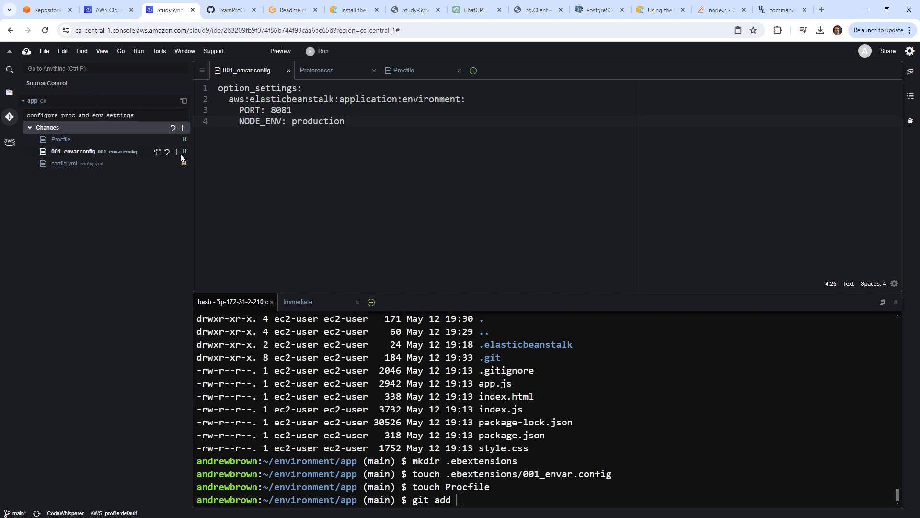
{"action": "left_click", "coordinate": [182, 127]}
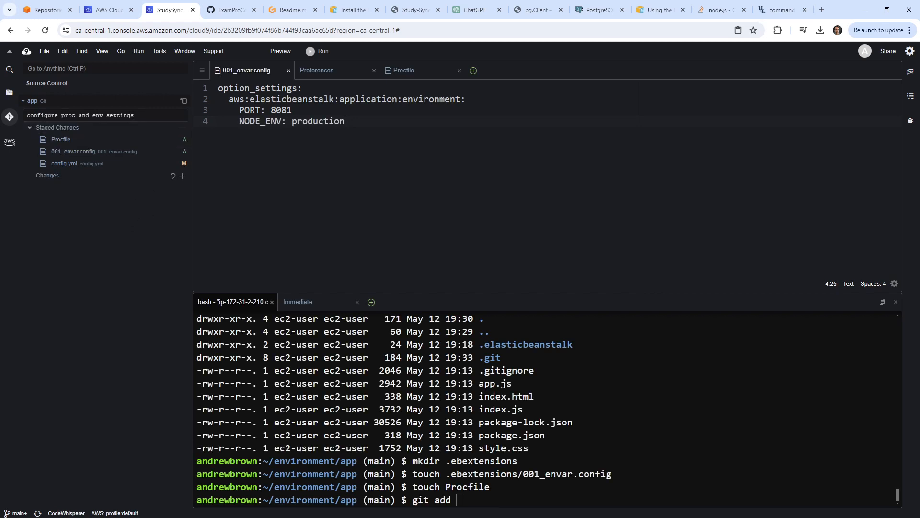
{"action": "left_click", "coordinate": [182, 100]}
{"action": "left_click", "coordinate": [209, 106]}
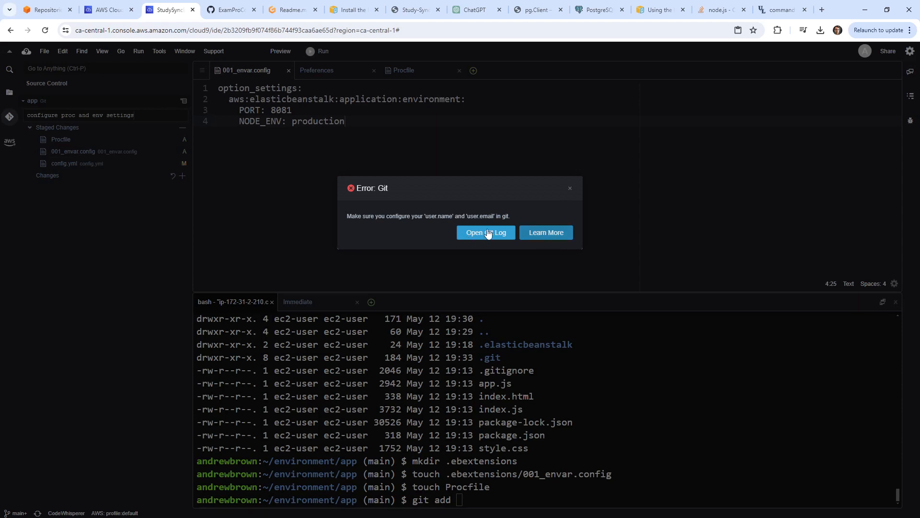
{"action": "left_click", "coordinate": [570, 188]}
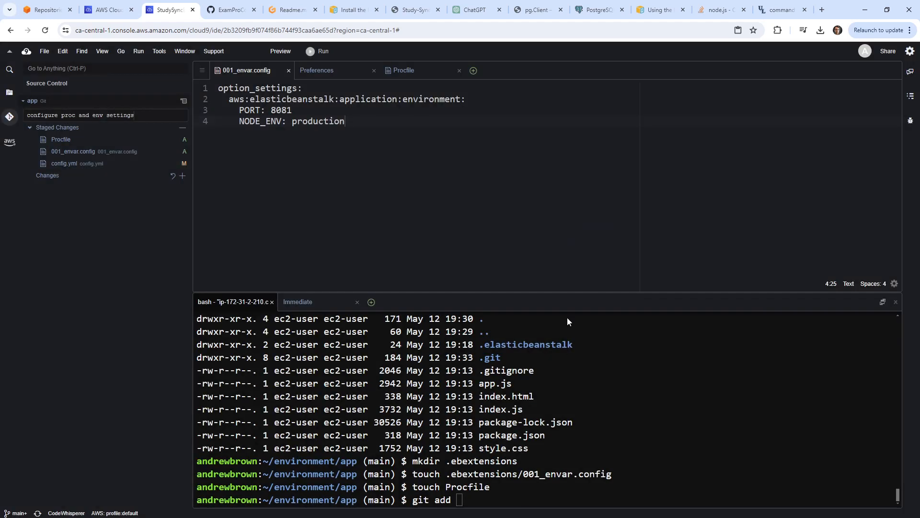
Run git push in the terminal.
{"action": "key", "text": "BackSpace"}
{"action": "key", "text": "BackSpace"}
{"action": "key", "text": "BackSpace"}
{"action": "key", "text": "BackSpace"}
{"action": "type", "text": "puhs"}
{"action": "key", "text": "BackSpace"}
{"action": "key", "text": "BackSpace"}
{"action": "type", "text": "sh"}
{"action": "key", "text": "Return"}
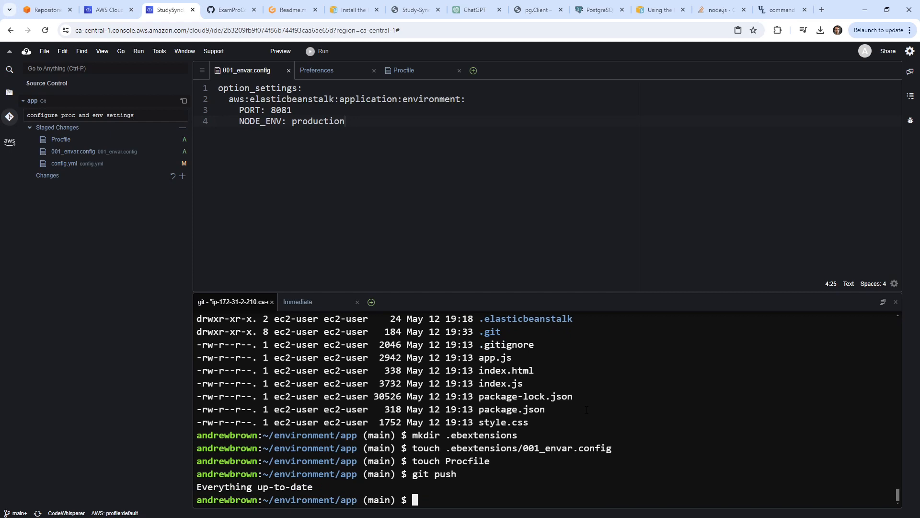
Run git status and git add ., then commit with message 'procfile and env settings'.
{"action": "type", "text": "git status"}
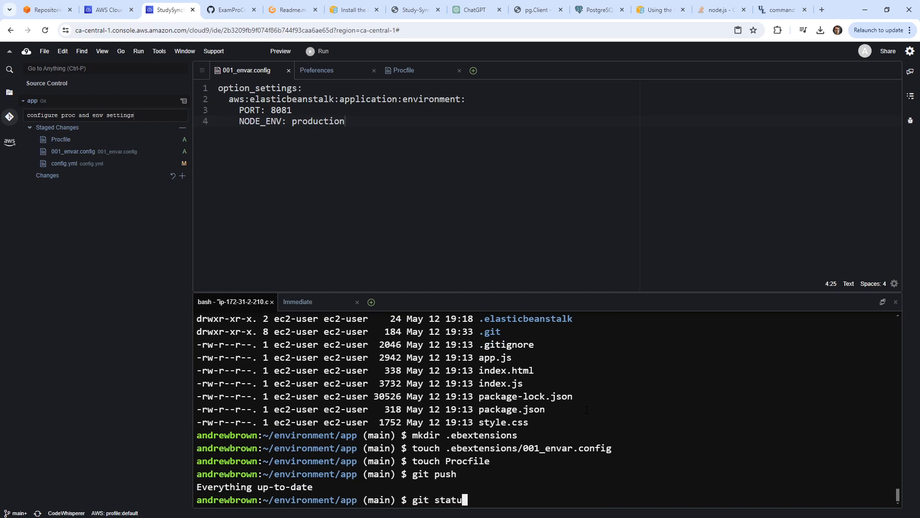
{"action": "key", "text": "Return"}
{"action": "type", "text": "git add ."}
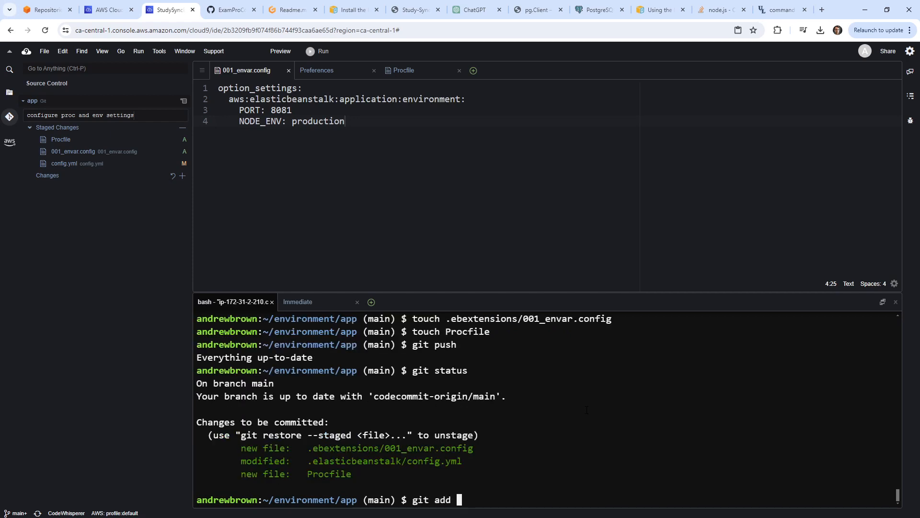
{"action": "key", "text": "Return"}
{"action": "type", "text": "git commit -m 'proect"}
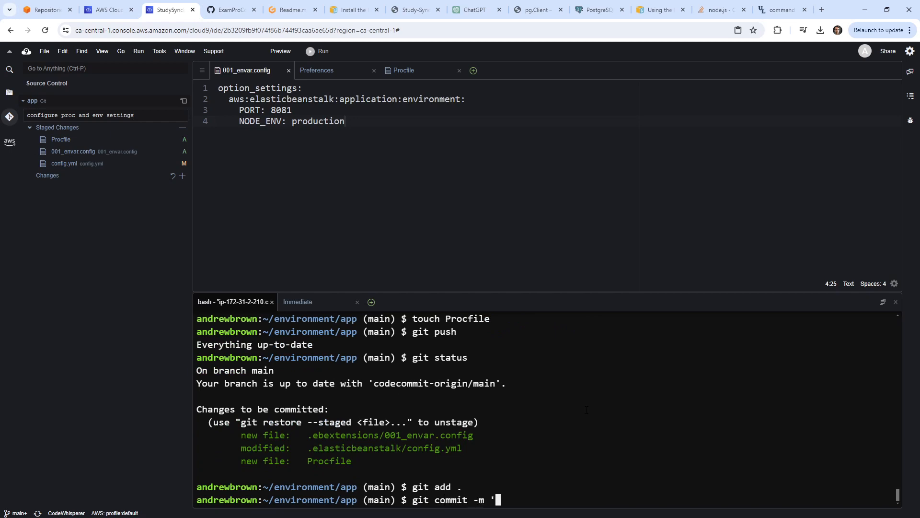
{"action": "key", "text": "BackSpace"}
{"action": "key", "text": "BackSpace"}
{"action": "key", "text": "BackSpace"}
{"action": "type", "text": "cfile and env settings'"}
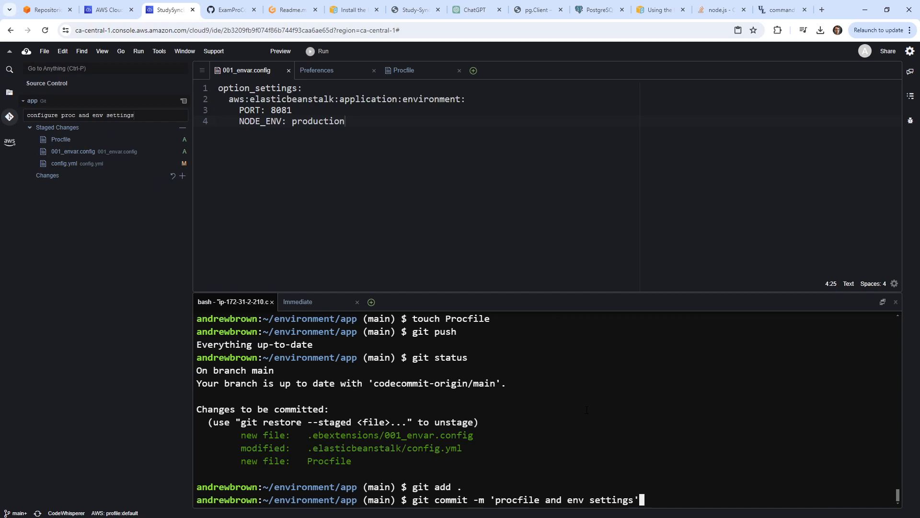
{"action": "key", "text": "Return"}
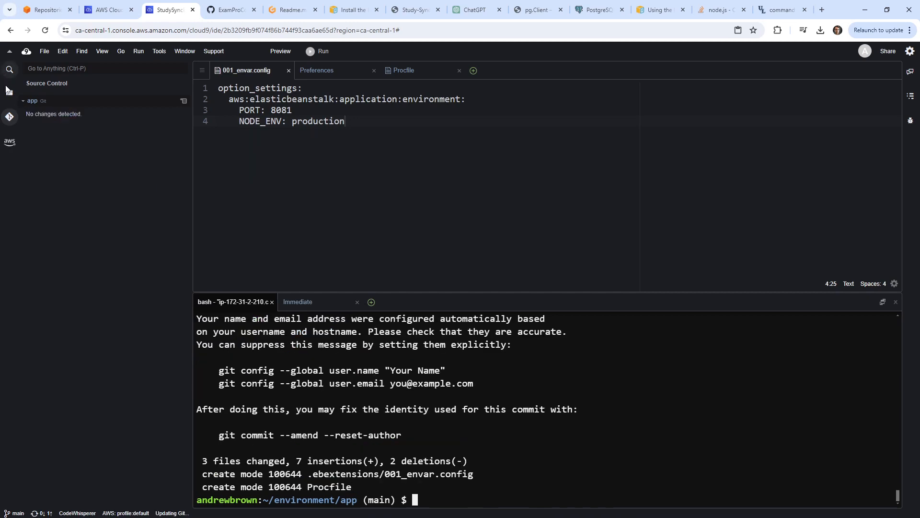
{"action": "left_click", "coordinate": [9, 92]}
{"action": "left_click", "coordinate": [355, 410]}
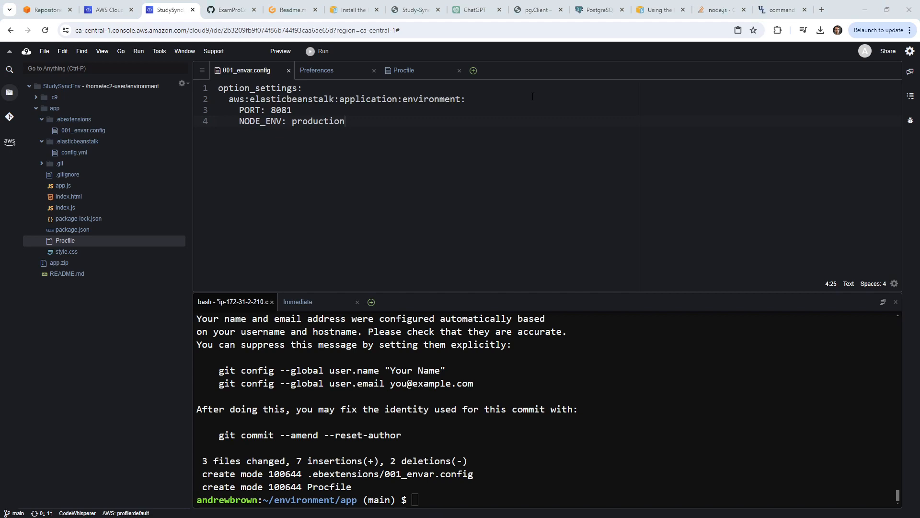
Run 'eb create --single' in the terminal and name the environment prod.
{"action": "left_click", "coordinate": [586, 382]}
{"action": "type", "text": "eb create"}
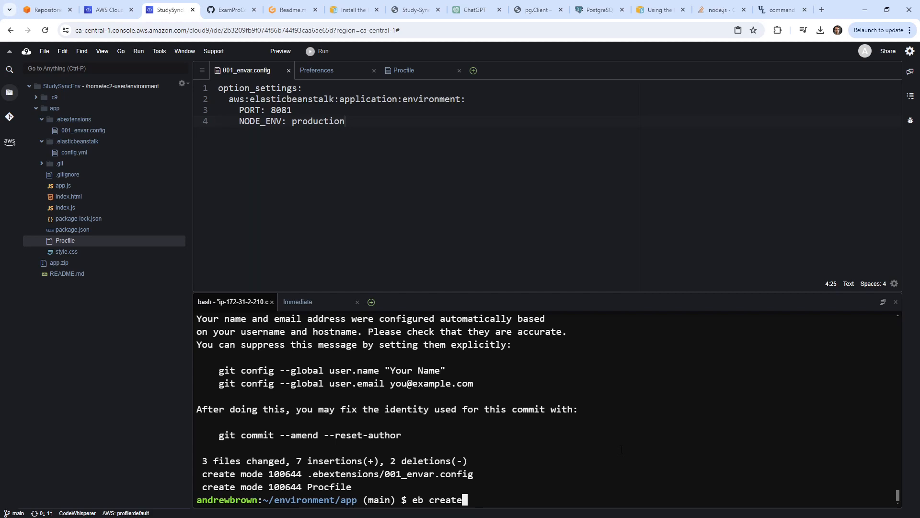
{"action": "type", "text": "--single"}
{"action": "key", "text": "Return"}
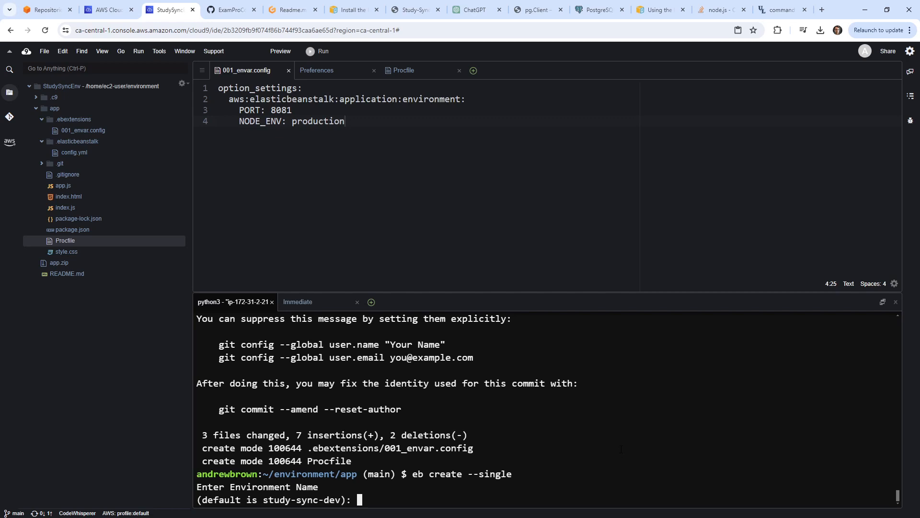
{"action": "type", "text": "prod"}
{"action": "key", "text": "Return"}
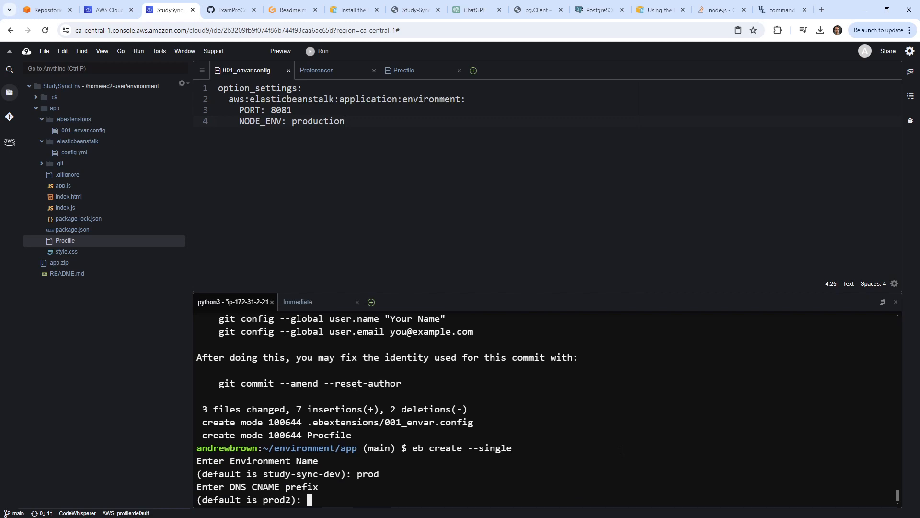
Enter CNAME prefix study-sync-prod and answer n to the Spot Fleet question.
{"action": "type", "text": "study-sync-prod"}
{"action": "key", "text": "Return"}
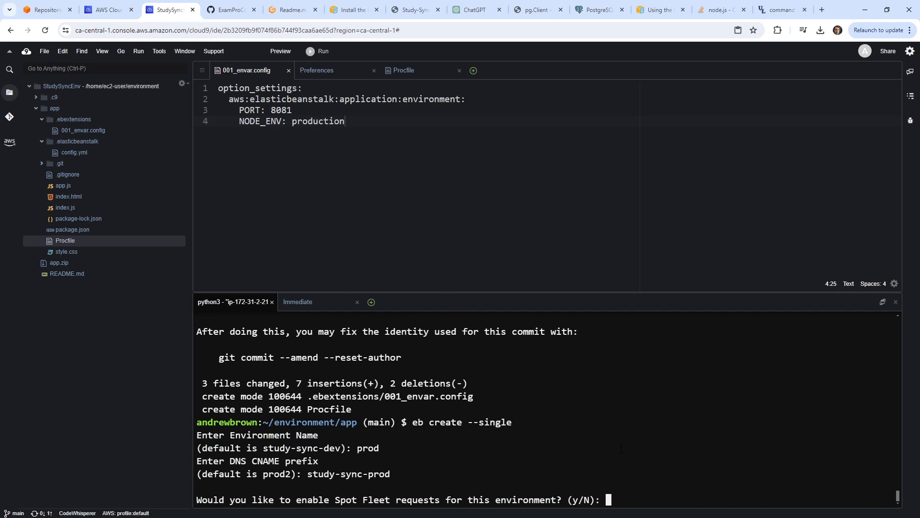
{"action": "type", "text": "n"}
{"action": "key", "text": "Return"}
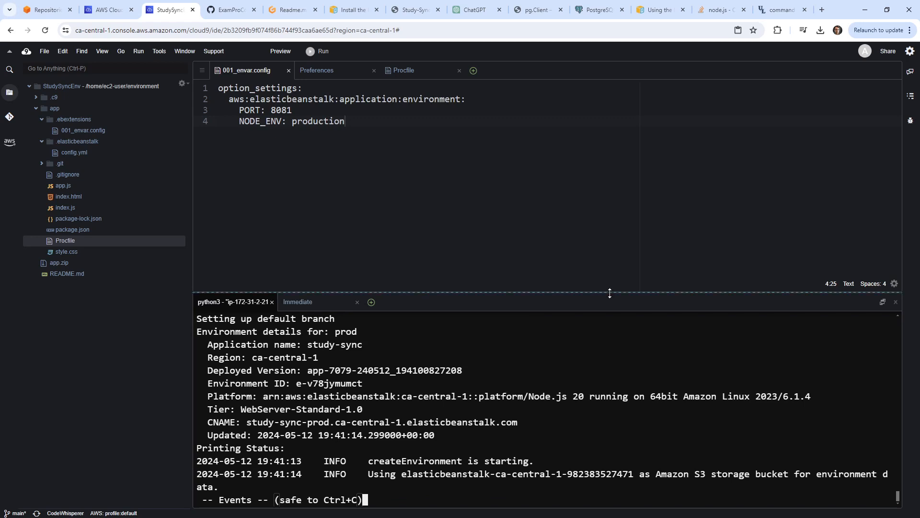
Enlarge the terminal, select the missing aws-elasticbeanstalk-ec2-role instance profile error, then restore the panes.
{"action": "left_click_drag", "start_coordinate": [610, 292], "coordinate": [594, 125]}
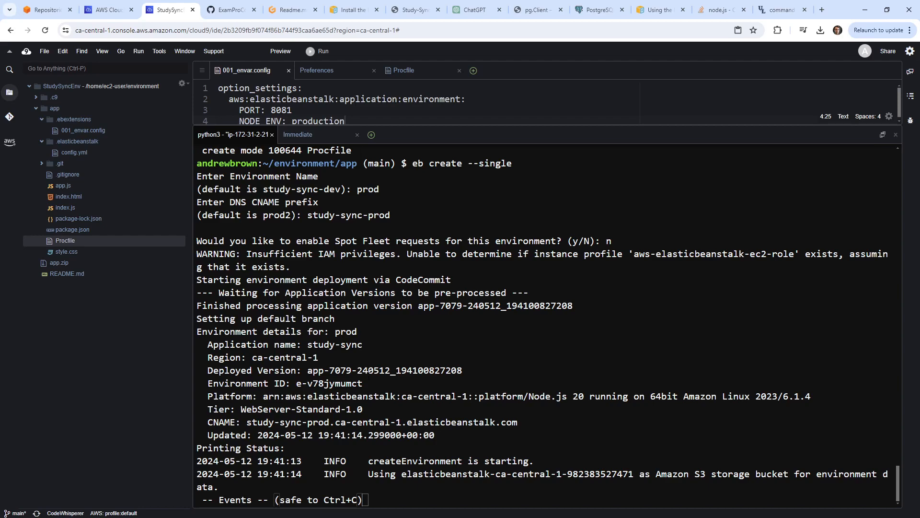
{"action": "scroll", "coordinate": [328, 362], "scroll_direction": "up", "scroll_amount": 2}
{"action": "scroll", "coordinate": [330, 347], "scroll_direction": "down", "scroll_amount": 2}
{"action": "left_click_drag", "start_coordinate": [412, 461], "coordinate": [506, 460]}
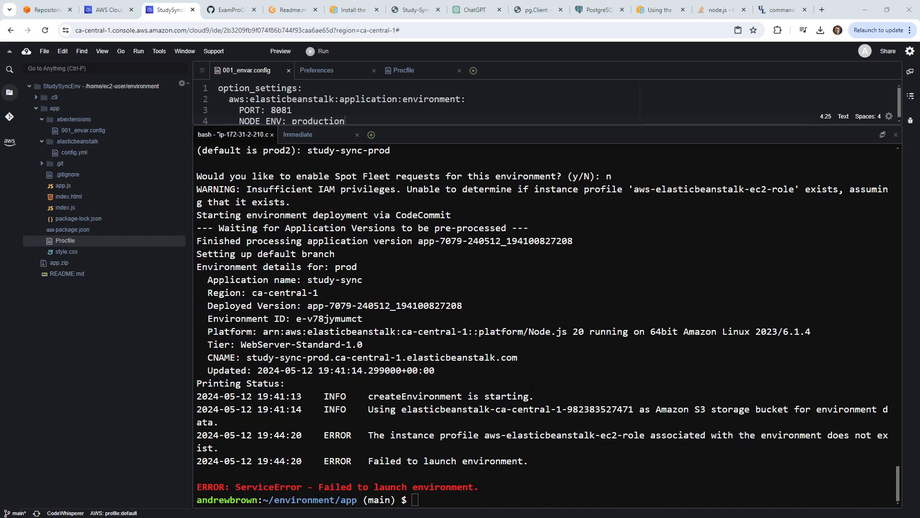
{"action": "left_click_drag", "start_coordinate": [368, 435], "coordinate": [776, 434]}
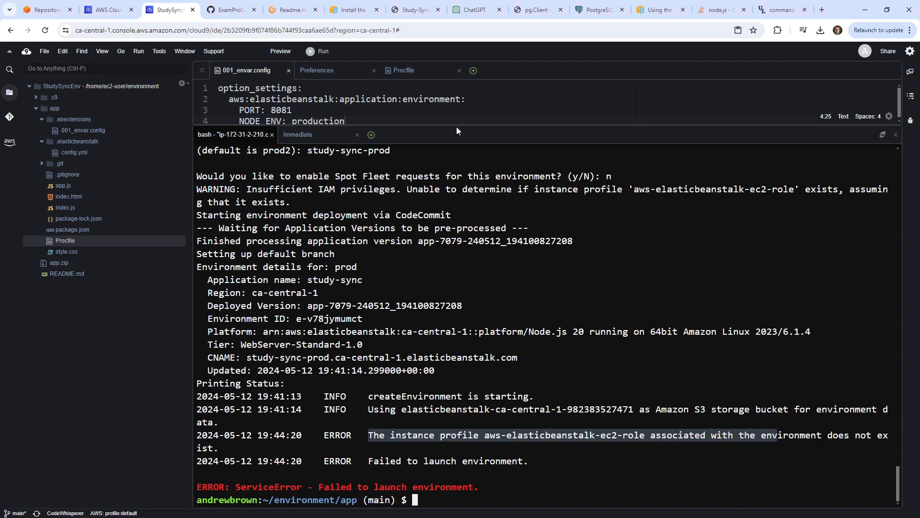
{"action": "left_click_drag", "start_coordinate": [456, 127], "coordinate": [364, 159]}
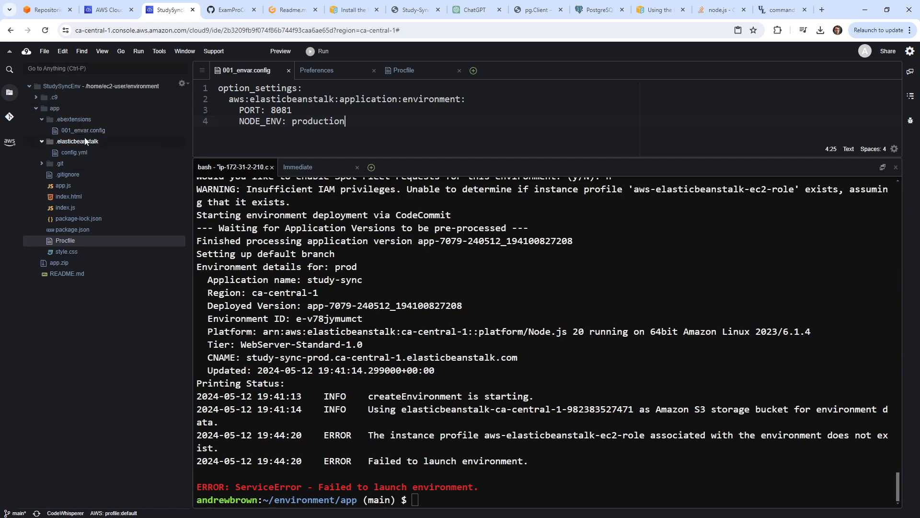
Open .elasticbeanstalk/config.yml and copy the instance_profile key name from line 18.
{"action": "left_click", "coordinate": [73, 152]}
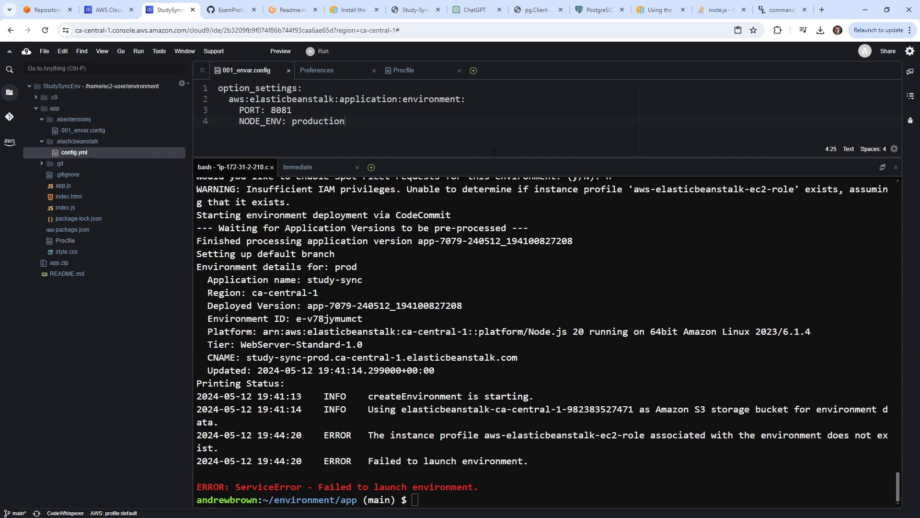
{"action": "double_click", "coordinate": [92, 151]}
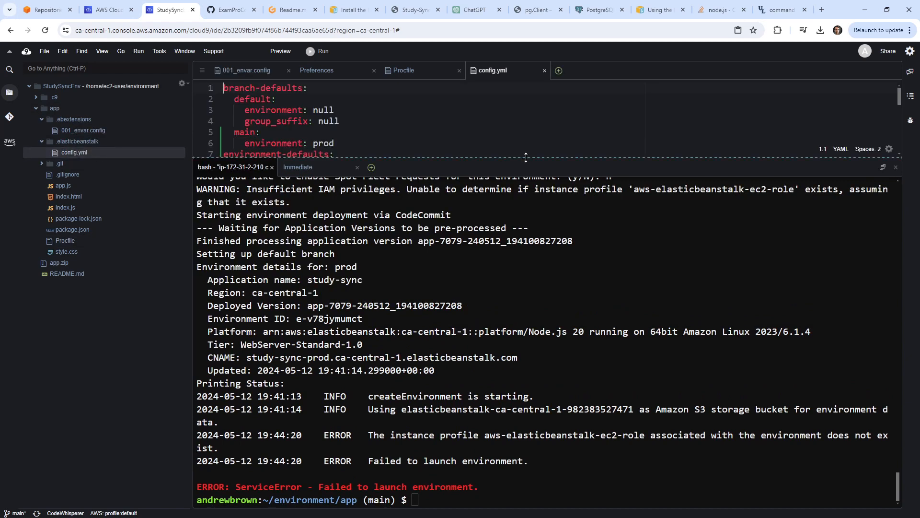
{"action": "left_click_drag", "start_coordinate": [526, 156], "coordinate": [517, 358]}
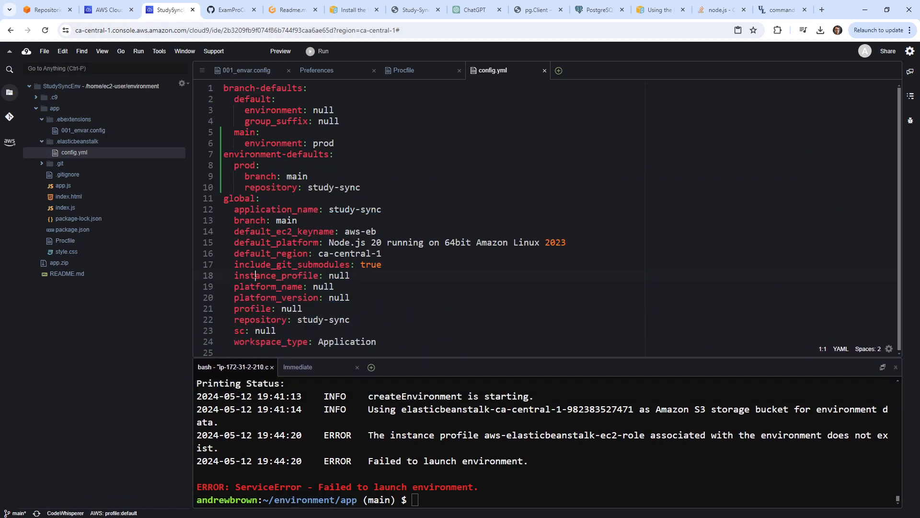
{"action": "left_click_drag", "start_coordinate": [255, 275], "coordinate": [351, 275]}
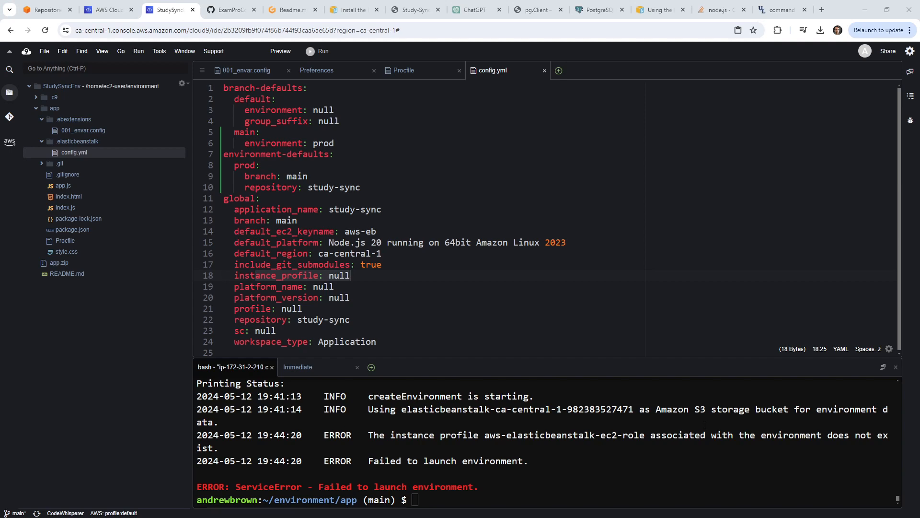
{"action": "left_click", "coordinate": [358, 281]}
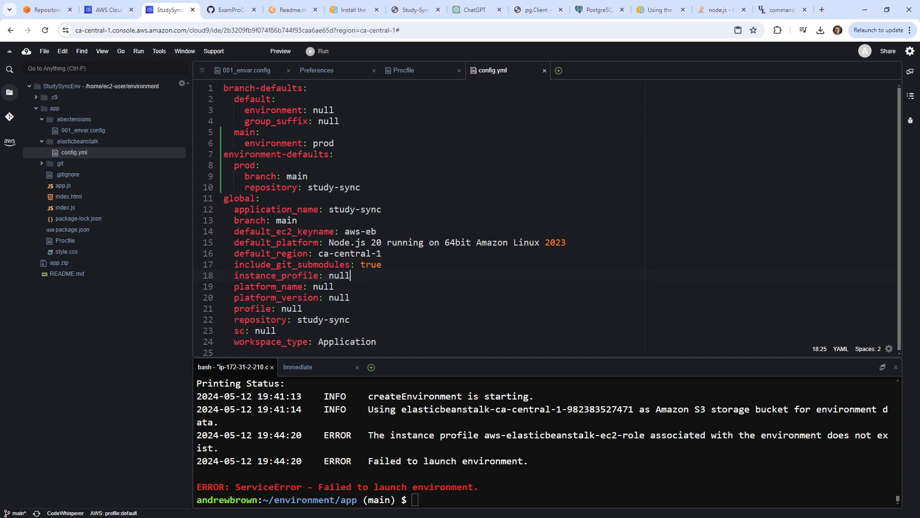
{"action": "double_click", "coordinate": [276, 275]}
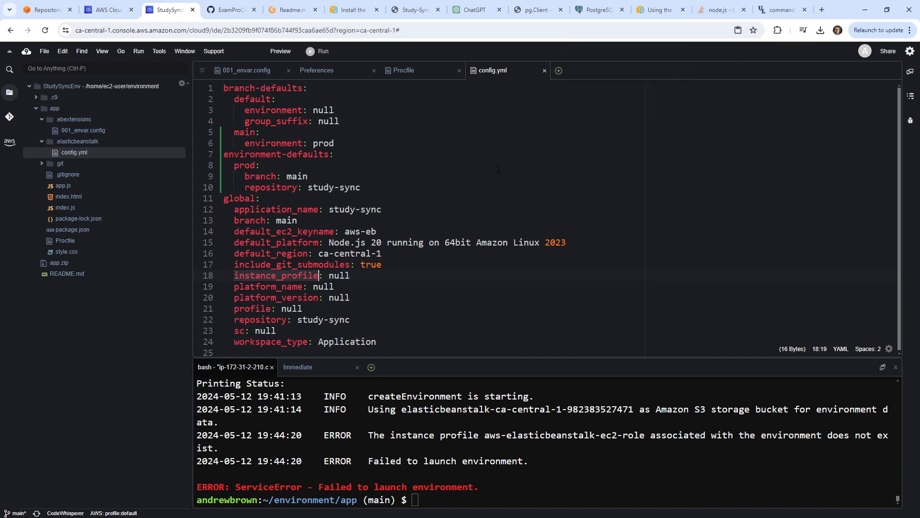
{"action": "key", "text": "ctrl+c"}
Search the web for 'instance_profile elastic beanstalk' in a new tab.
{"action": "left_click", "coordinate": [822, 11]}
{"action": "key", "text": "ctrl+v"}
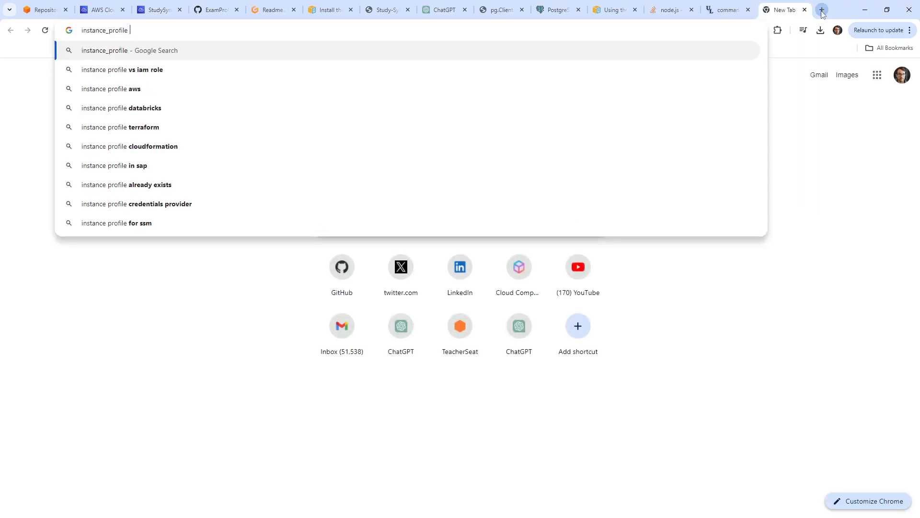
{"action": "type", "text": "elsatic ben"}
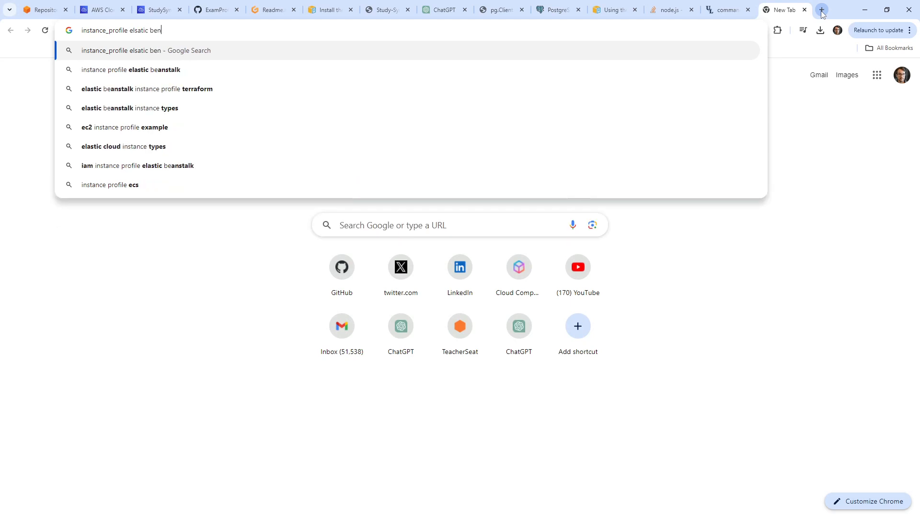
{"action": "key", "text": "BackSpace"}
{"action": "type", "text": "anstalk"}
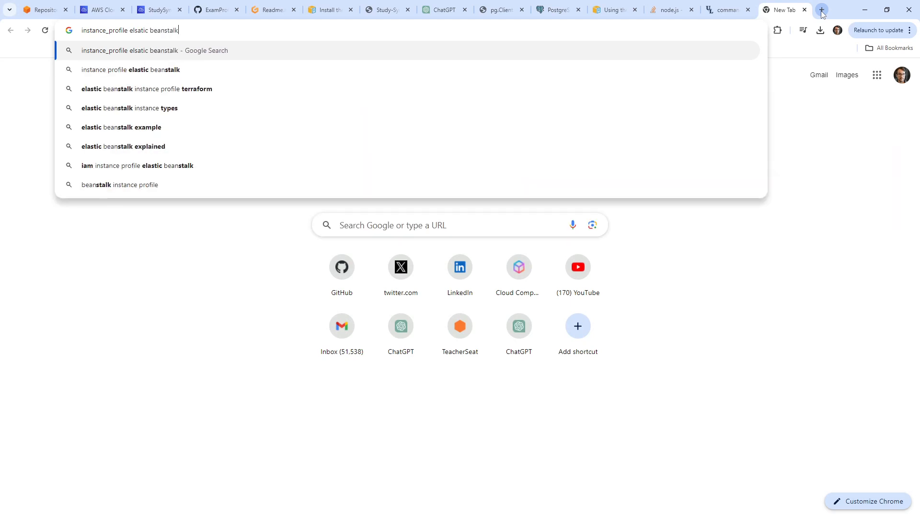
{"action": "key", "text": "Return"}
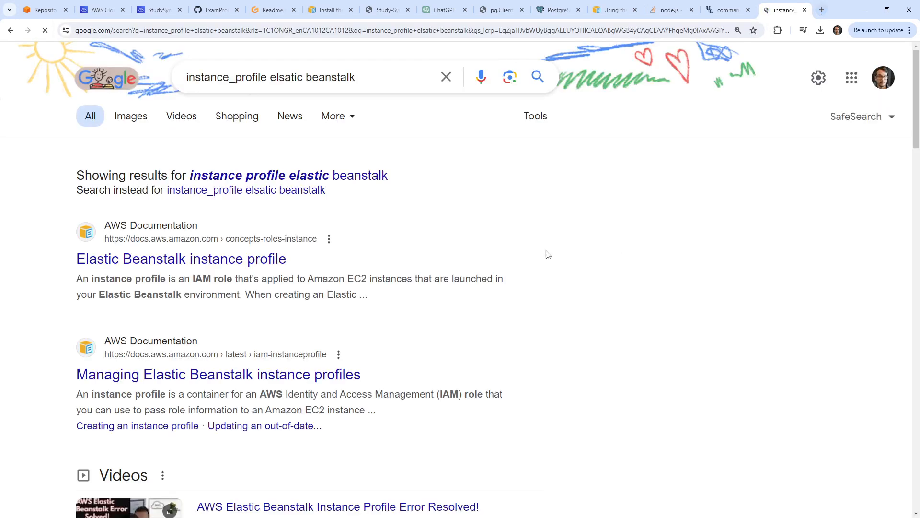
Open the AWS docs page on instance profiles and select the AWSElasticBeanstalkWebTier policy name.
{"action": "left_click", "coordinate": [286, 259]}
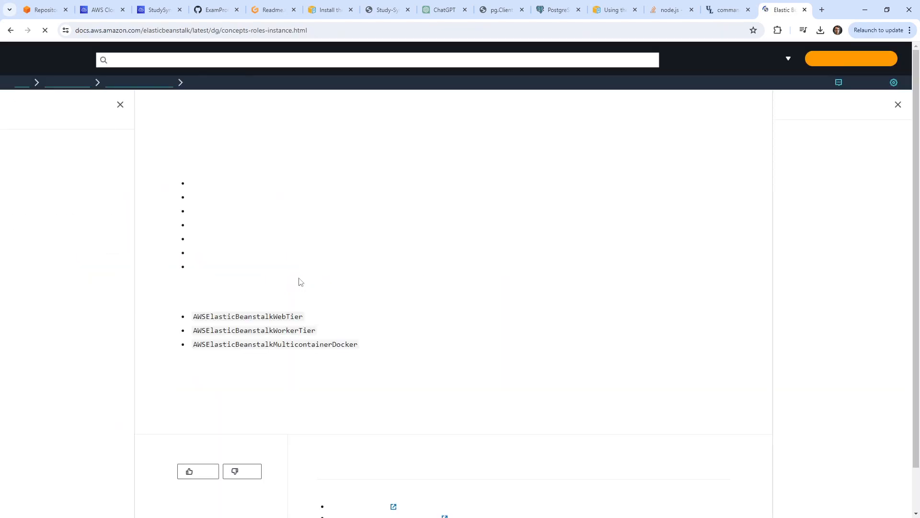
{"action": "scroll", "coordinate": [304, 270], "scroll_direction": "down", "scroll_amount": 2}
{"action": "scroll", "coordinate": [309, 277], "scroll_direction": "up", "scroll_amount": 2}
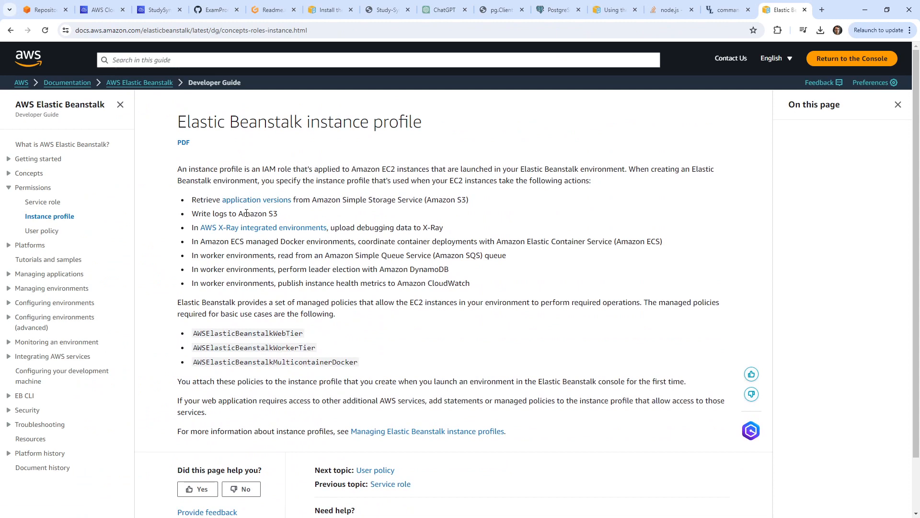
{"action": "left_click_drag", "start_coordinate": [359, 182], "coordinate": [378, 317]}
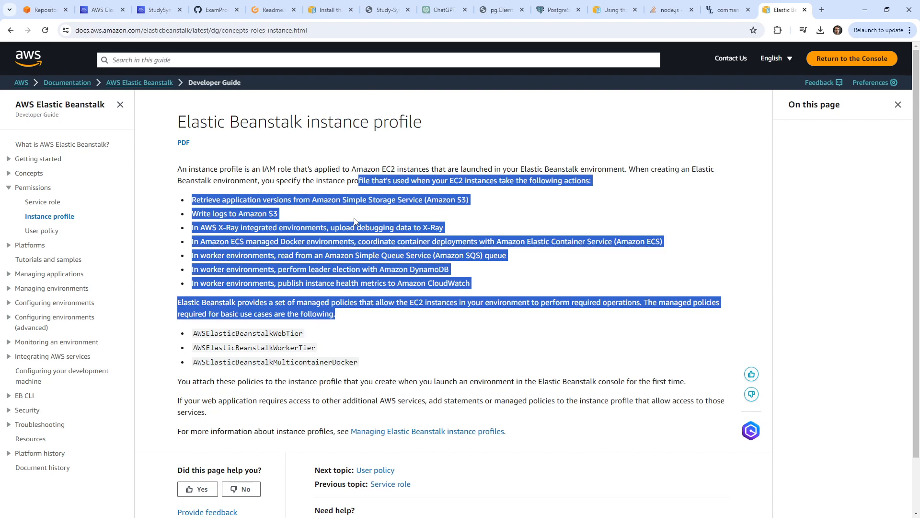
{"action": "scroll", "coordinate": [354, 223], "scroll_direction": "down", "scroll_amount": 2}
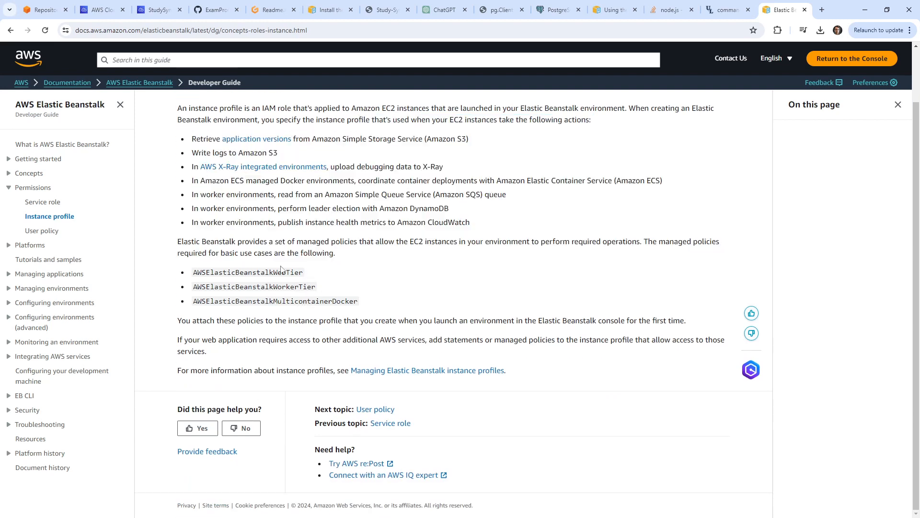
{"action": "double_click", "coordinate": [286, 273]}
{"action": "left_click", "coordinate": [62, 10]}
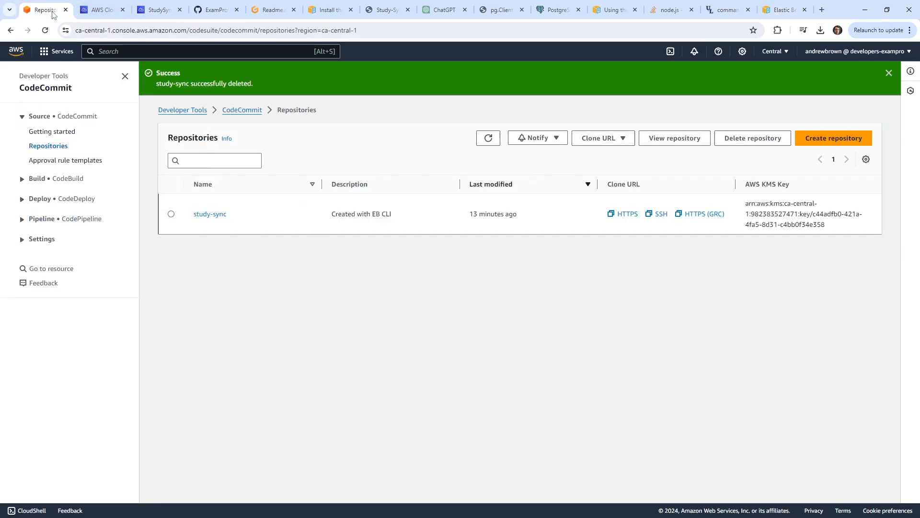
Open IAM and search Roles for AWSElasticBeanstalkWebTier, finding no such role.
{"action": "left_click", "coordinate": [172, 51]}
{"action": "type", "text": "iam"}
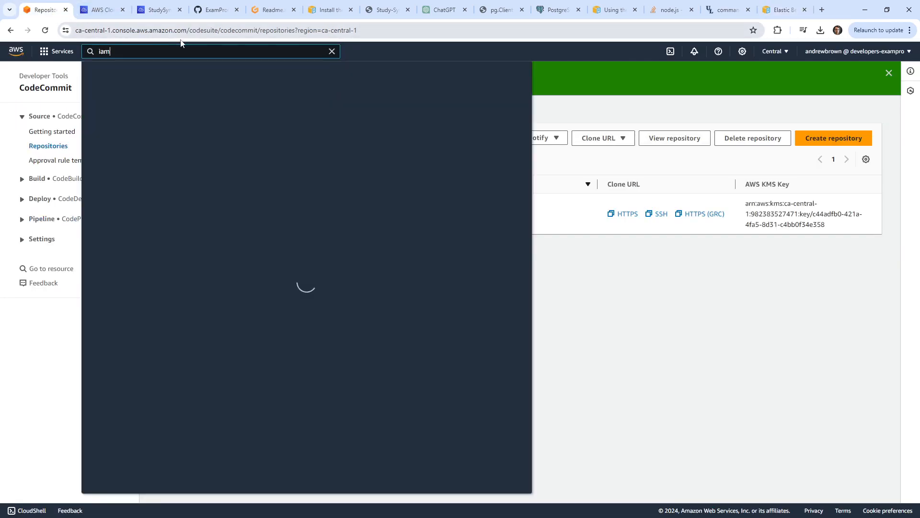
{"action": "left_click", "coordinate": [334, 180]}
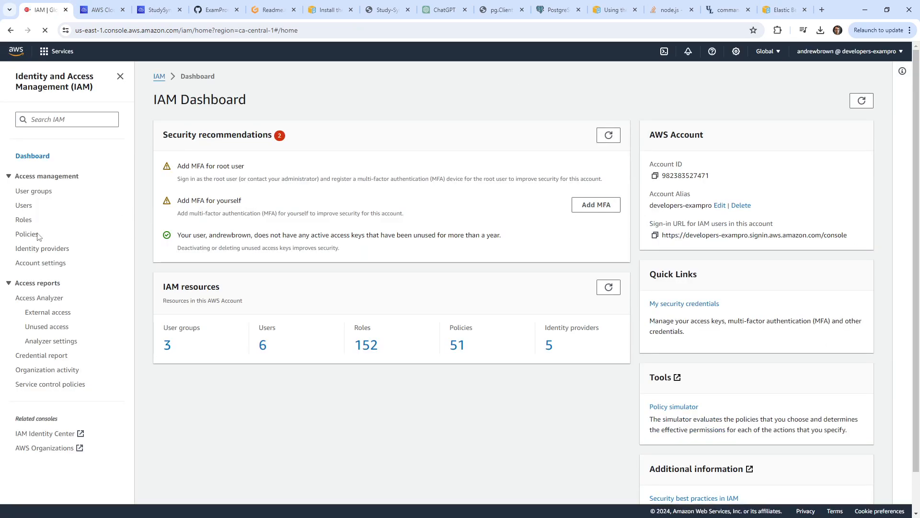
{"action": "left_click", "coordinate": [25, 219]}
{"action": "left_click", "coordinate": [242, 137]}
{"action": "key", "text": "ctrl+v"}
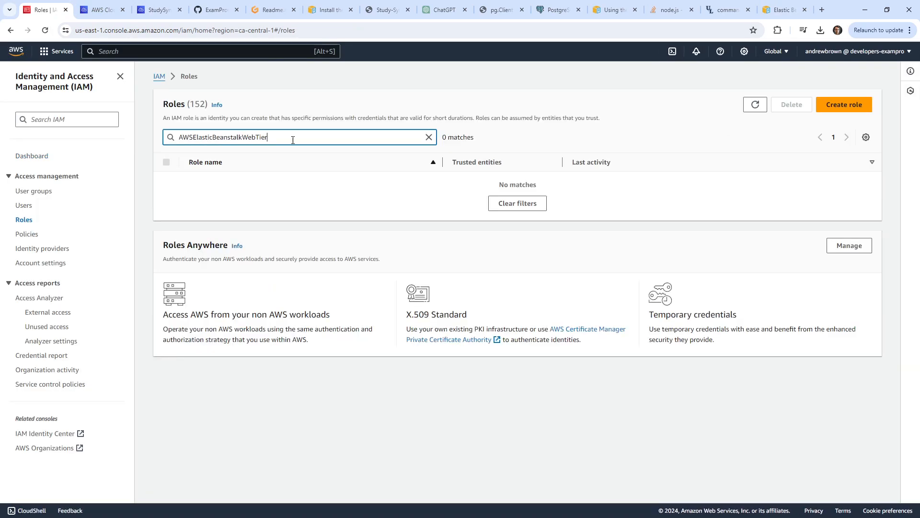
{"action": "key", "text": "ctrl+a"}
{"action": "key", "text": "ctrl+c"}
Find AWSElasticBeanstalkWebTier under Policies, then start creating a new IAM role.
{"action": "left_click", "coordinate": [34, 233]}
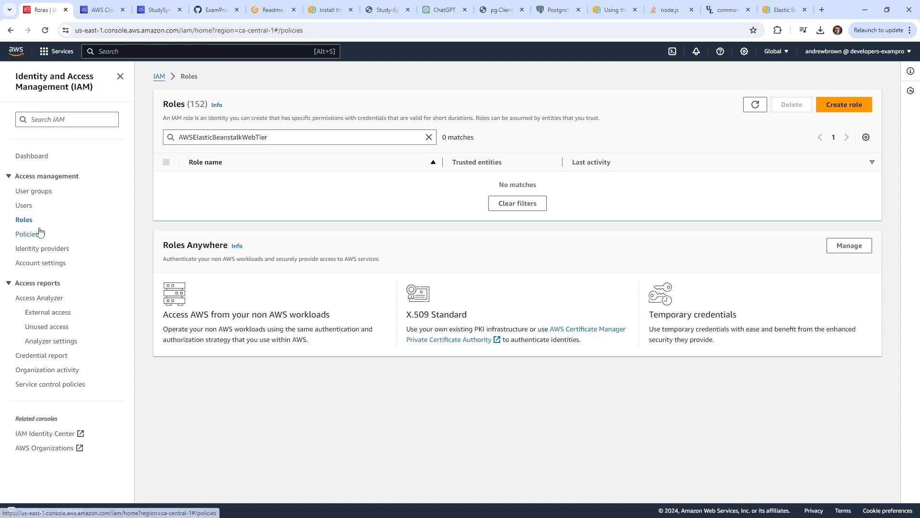
{"action": "left_click", "coordinate": [271, 149]}
{"action": "key", "text": "ctrl+v"}
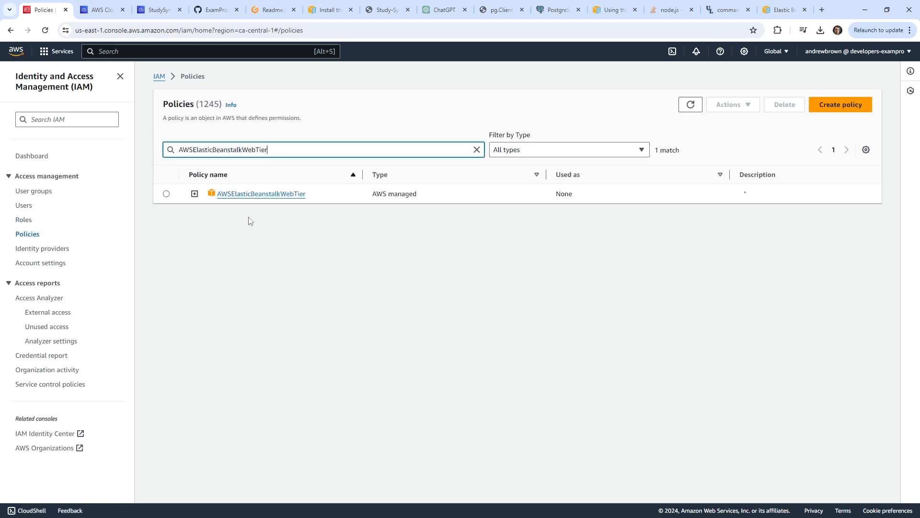
{"action": "left_click", "coordinate": [23, 219]}
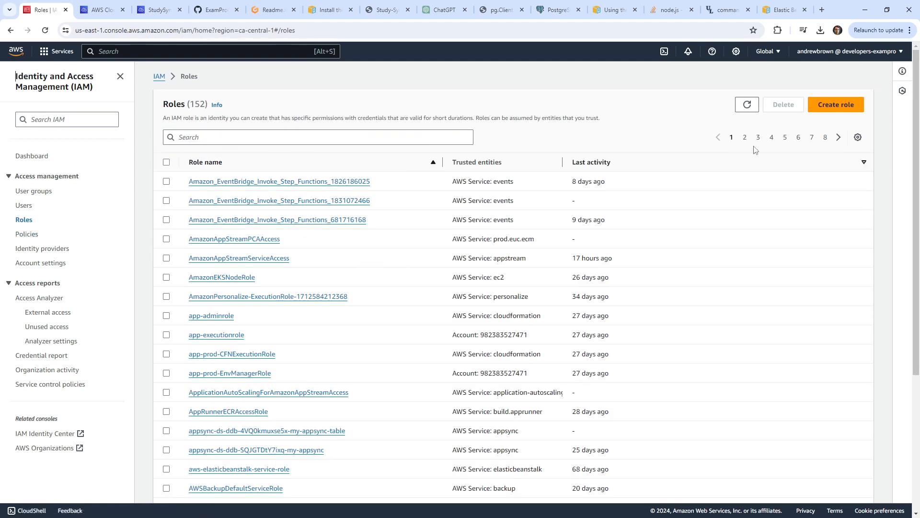
{"action": "left_click", "coordinate": [834, 103]}
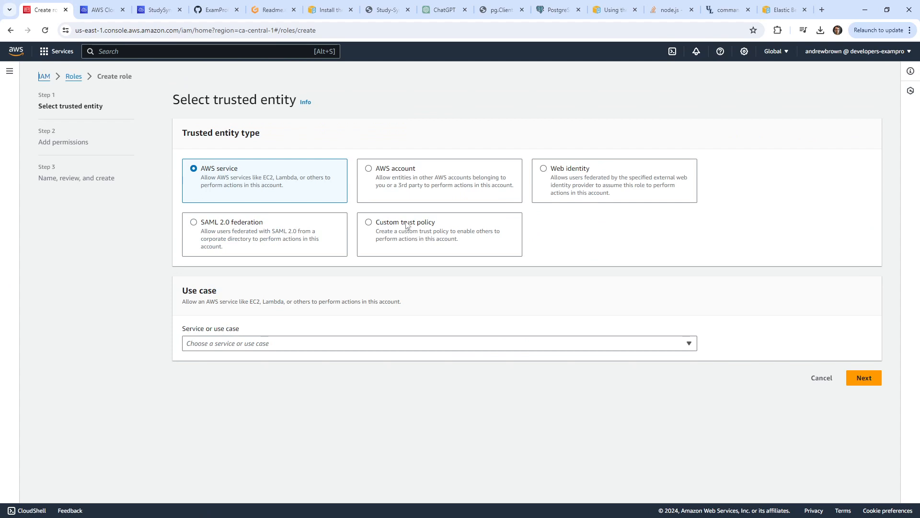
Set EC2 as the trusted AWS service for the new role.
{"action": "left_click", "coordinate": [317, 344]}
{"action": "type", "text": "ec2"}
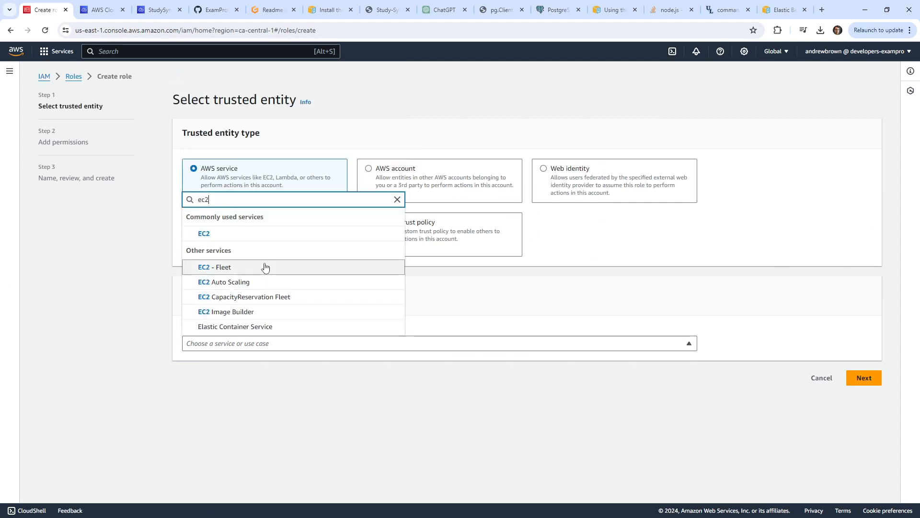
{"action": "left_click", "coordinate": [263, 236]}
{"action": "scroll", "coordinate": [281, 347], "scroll_direction": "down", "scroll_amount": 2}
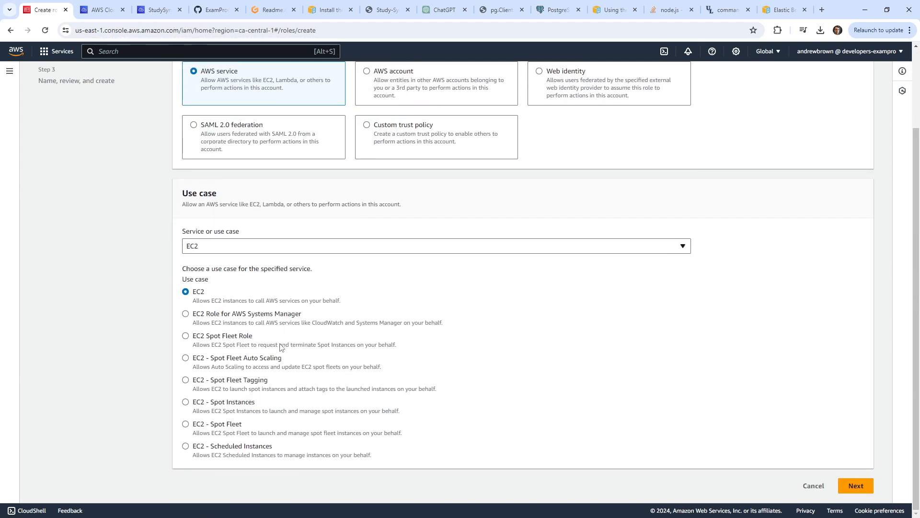
{"action": "left_click", "coordinate": [229, 249]}
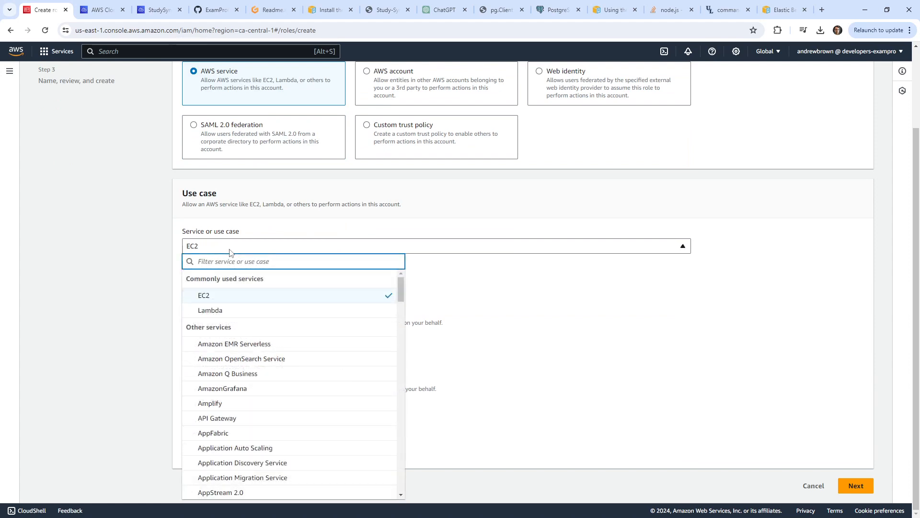
{"action": "type", "text": "bean"}
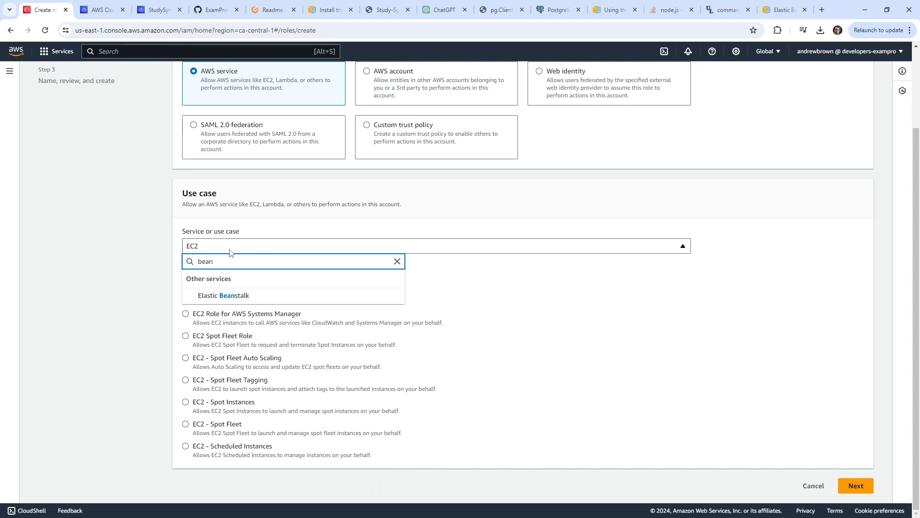
{"action": "left_click", "coordinate": [257, 294]}
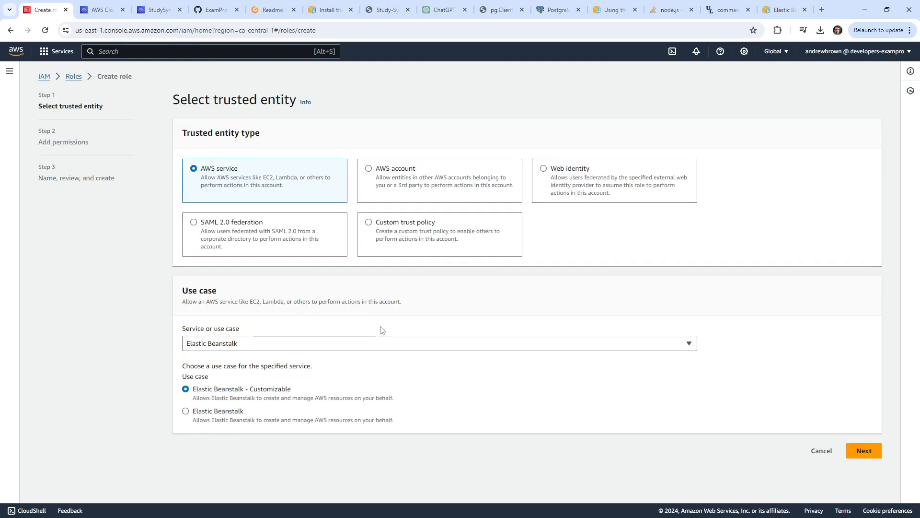
{"action": "left_click", "coordinate": [275, 343]}
{"action": "type", "text": "ec2"}
{"action": "left_click", "coordinate": [251, 234]}
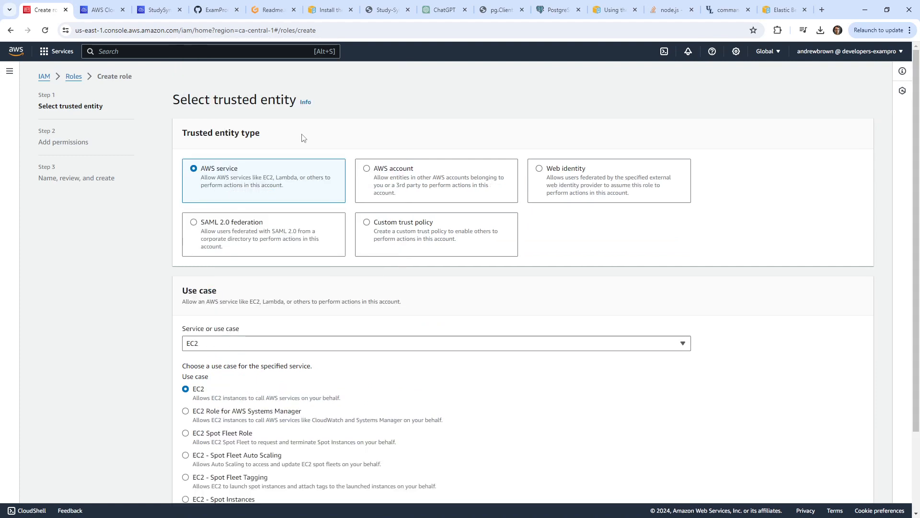
{"action": "scroll", "coordinate": [570, 382], "scroll_direction": "down", "scroll_amount": 2}
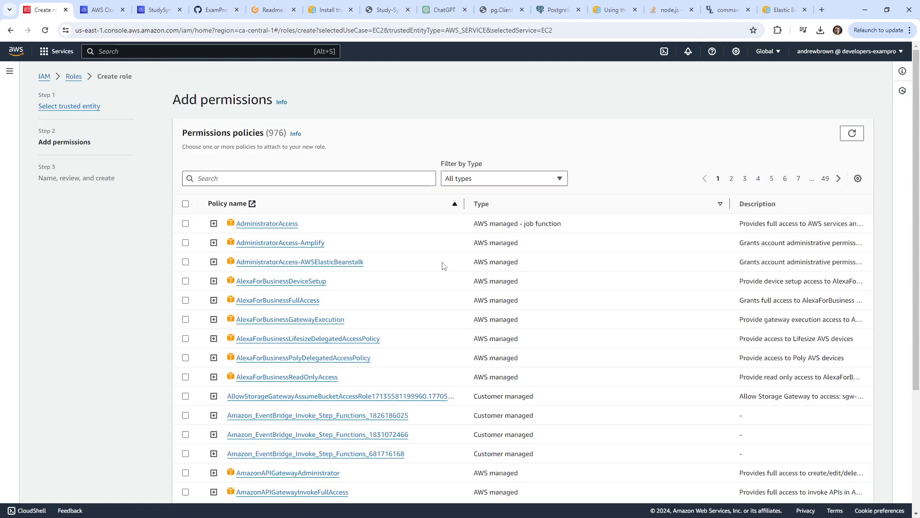
Attach the AWSElasticBeanstalkWebTier policy and review its JSON permissions.
{"action": "left_click", "coordinate": [293, 180]}
{"action": "key", "text": "ctrl+v"}
{"action": "left_click", "coordinate": [185, 223]}
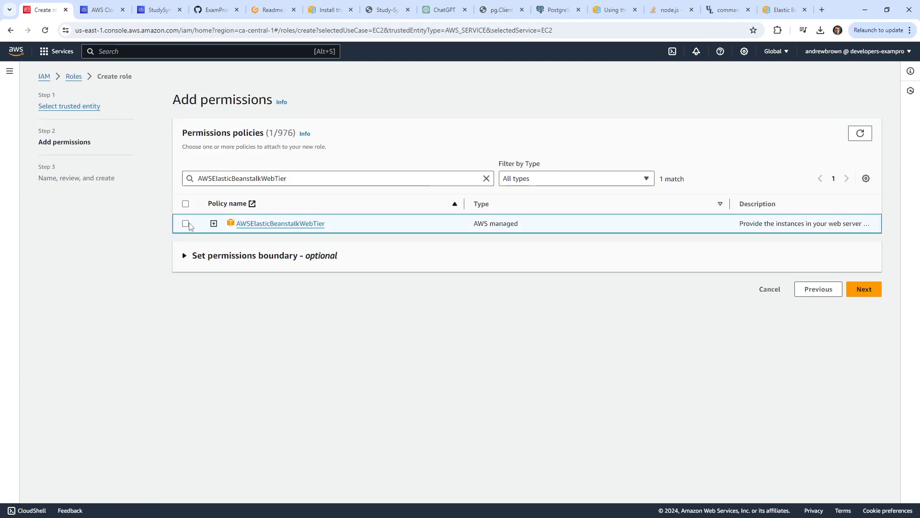
{"action": "left_click", "coordinate": [214, 223]}
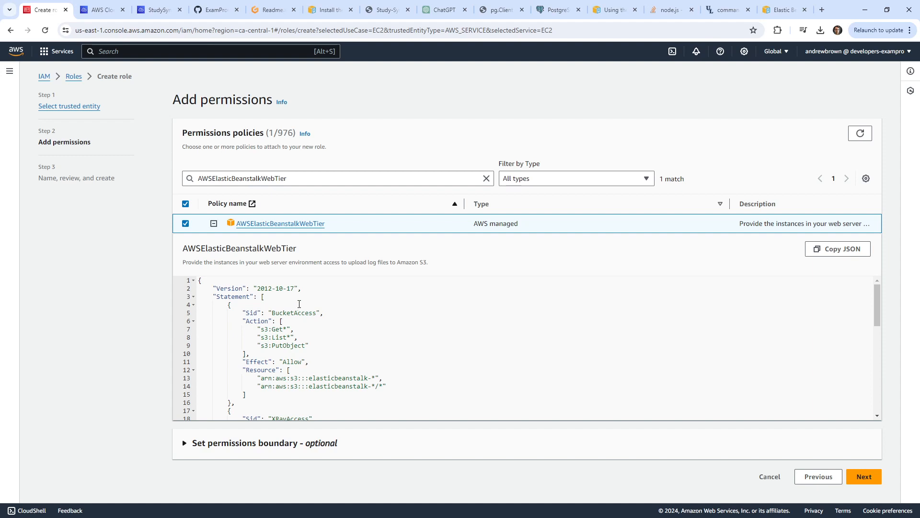
{"action": "scroll", "coordinate": [298, 305], "scroll_direction": "down", "scroll_amount": 5}
{"action": "scroll", "coordinate": [404, 327], "scroll_direction": "down", "scroll_amount": 3}
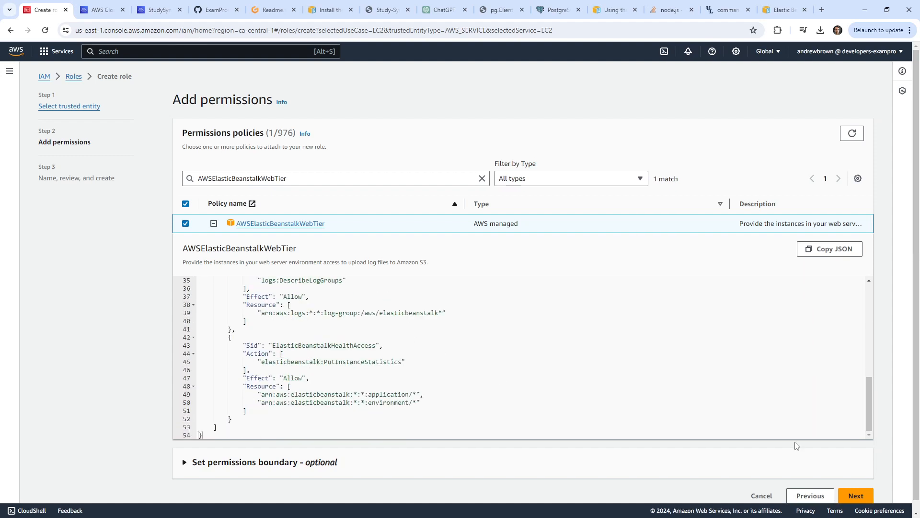
{"action": "left_click", "coordinate": [856, 495]}
Name the role AWSElasticBeanstalkWebTierRole and create it.
{"action": "left_click", "coordinate": [218, 182]}
{"action": "key", "text": "ctrl+v"}
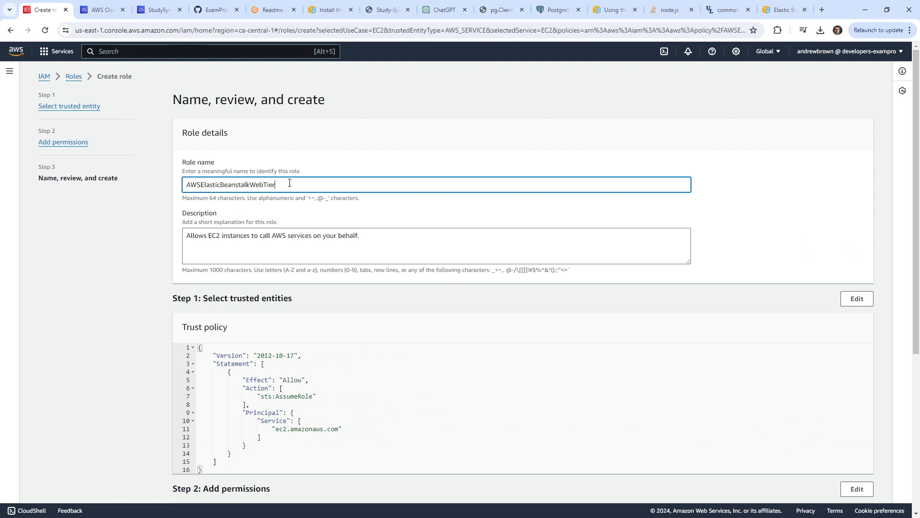
{"action": "type", "text": "Role"}
{"action": "key", "text": "ctrl+a"}
{"action": "key", "text": "ctrl+c"}
{"action": "scroll", "coordinate": [871, 448], "scroll_direction": "down", "scroll_amount": 5}
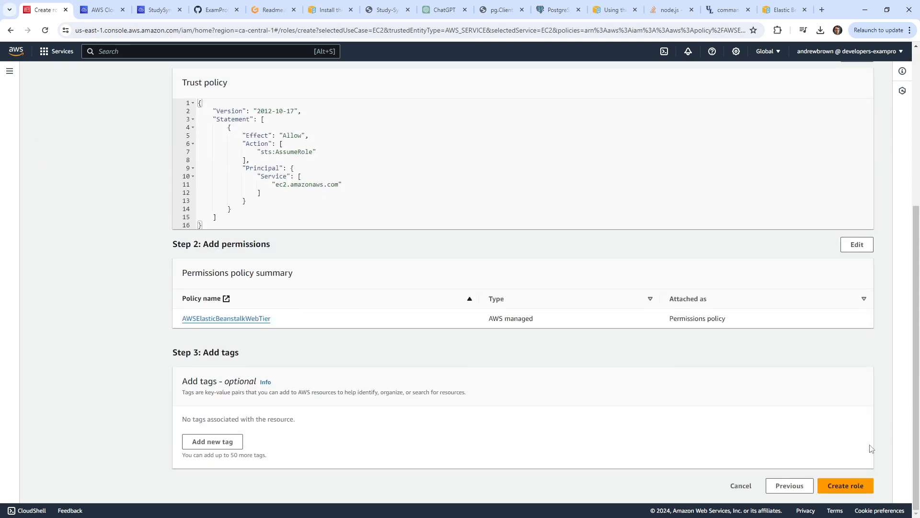
{"action": "left_click", "coordinate": [845, 485]}
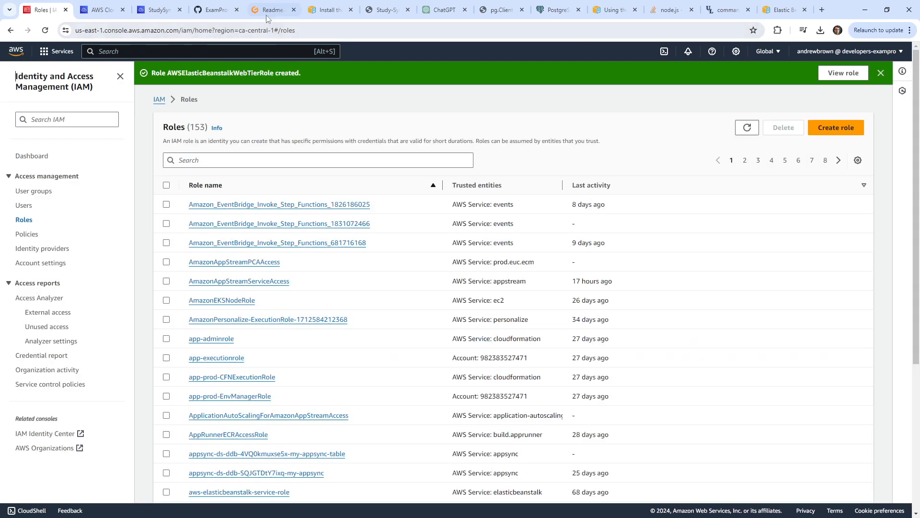
Open the reference config.yml in the Gitpod workspace's file tree.
{"action": "left_click", "coordinate": [266, 16]}
{"action": "left_click", "coordinate": [327, 166]}
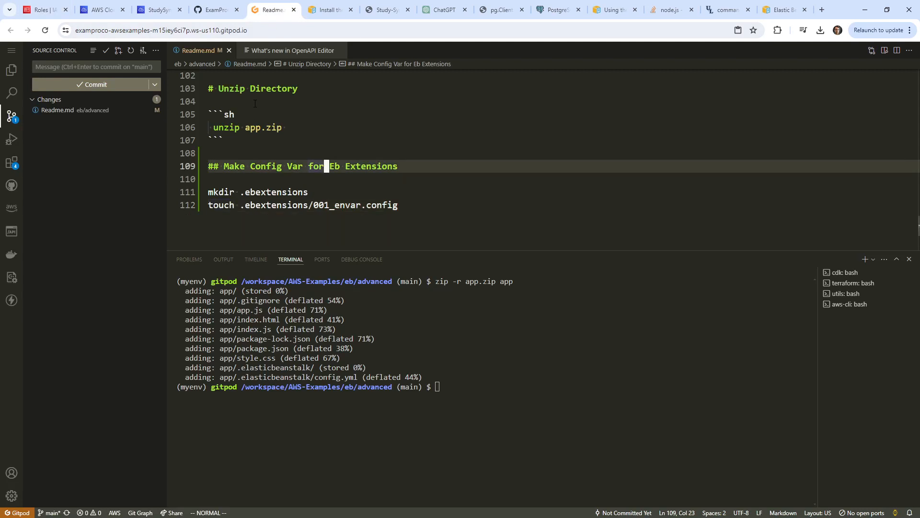
{"action": "left_click", "coordinate": [11, 71]}
{"action": "left_click", "coordinate": [102, 162]}
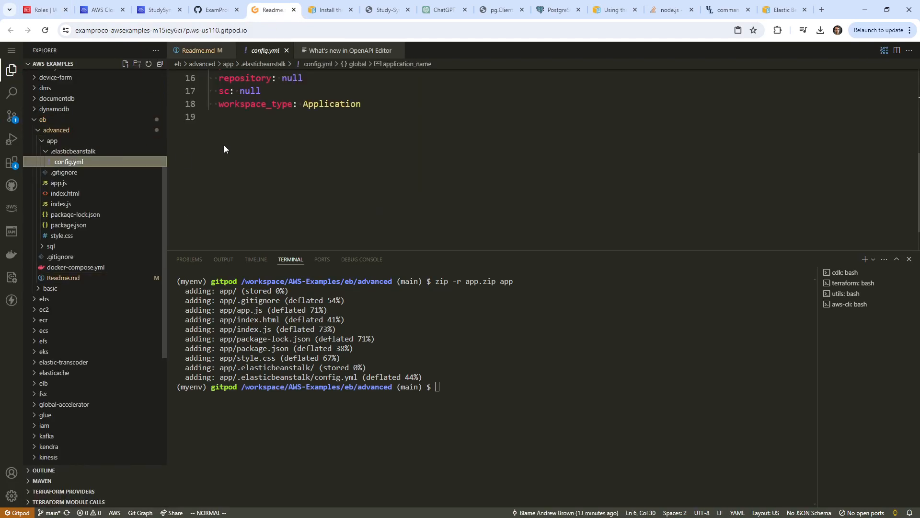
{"action": "scroll", "coordinate": [226, 148], "scroll_direction": "up", "scroll_amount": 3}
{"action": "scroll", "coordinate": [329, 190], "scroll_direction": "down", "scroll_amount": 1}
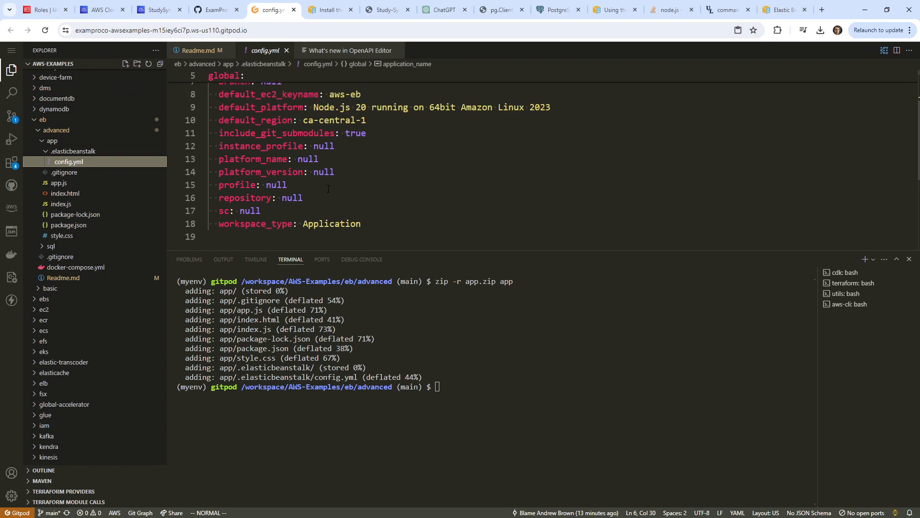
Inspect the null profile and repository values, then return to the StudySync Cloud9 IDE.
{"action": "double_click", "coordinate": [276, 186]}
{"action": "right_click", "coordinate": [279, 188]}
{"action": "key", "text": "Escape"}
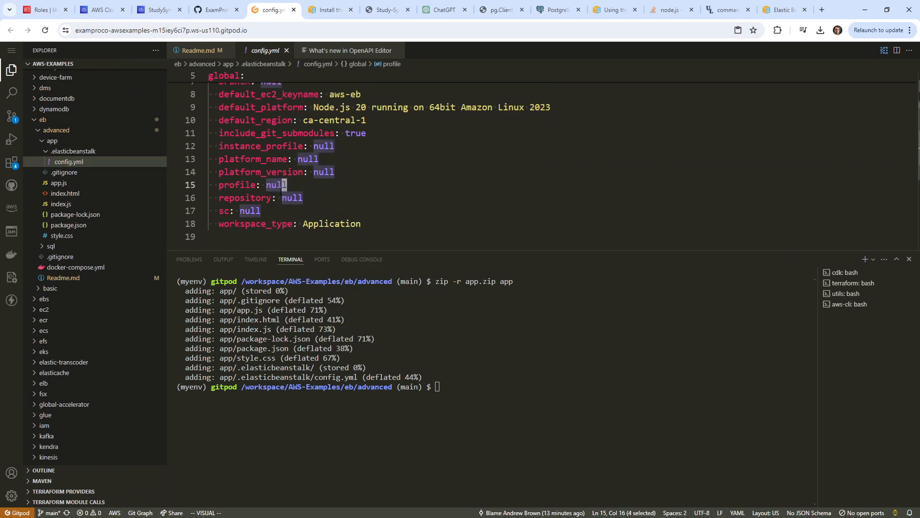
{"action": "double_click", "coordinate": [300, 198]}
{"action": "left_click", "coordinate": [300, 173]}
{"action": "scroll", "coordinate": [307, 205], "scroll_direction": "up", "scroll_amount": 2}
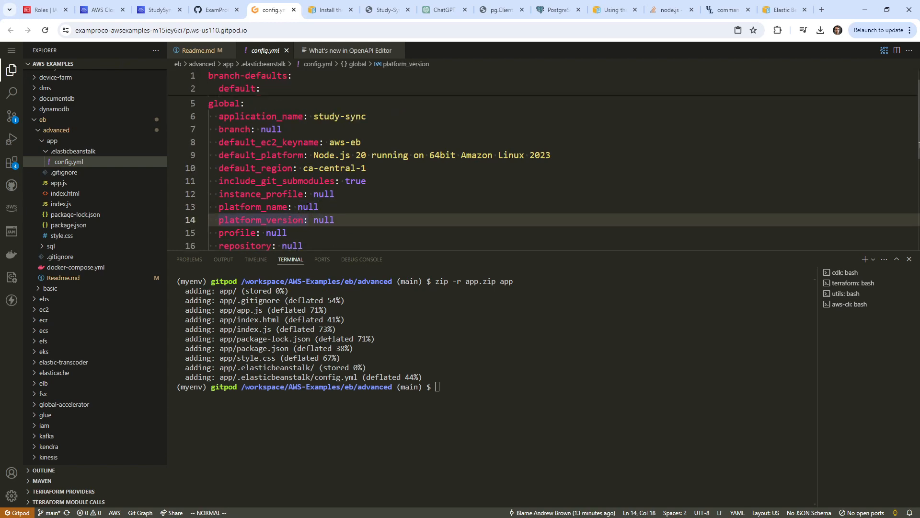
{"action": "left_click", "coordinate": [105, 9]}
{"action": "left_click", "coordinate": [155, 10]}
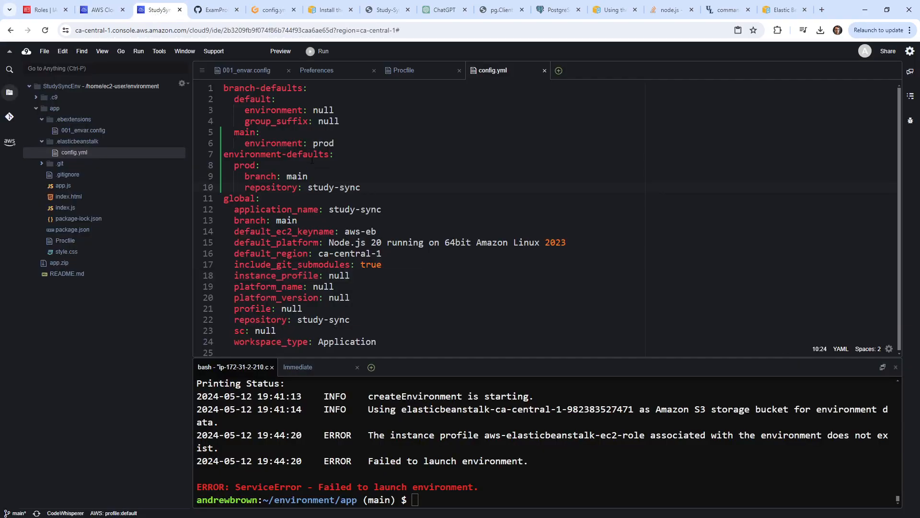
Replace null with AWSElasticBeanstalkWebTierRole for instance_profile in config.yml and save.
{"action": "double_click", "coordinate": [340, 275]}
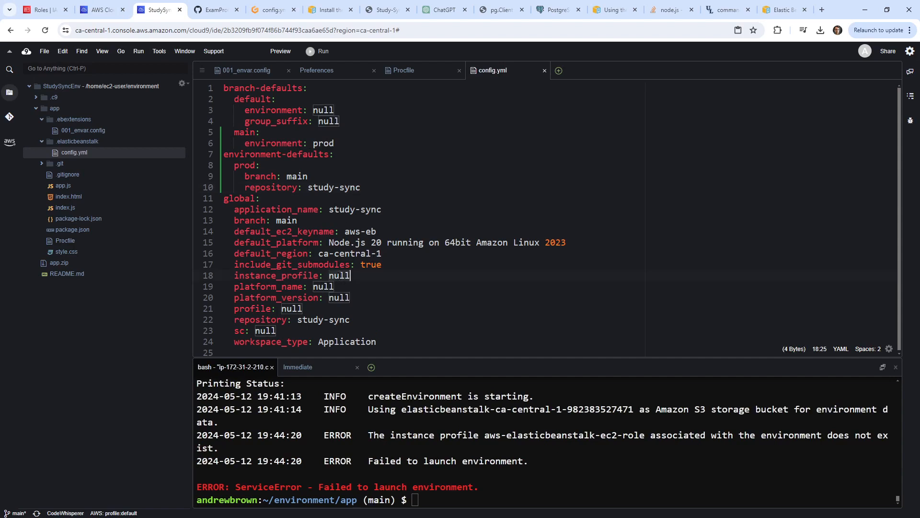
{"action": "right_click", "coordinate": [340, 276]}
{"action": "left_click", "coordinate": [366, 306]}
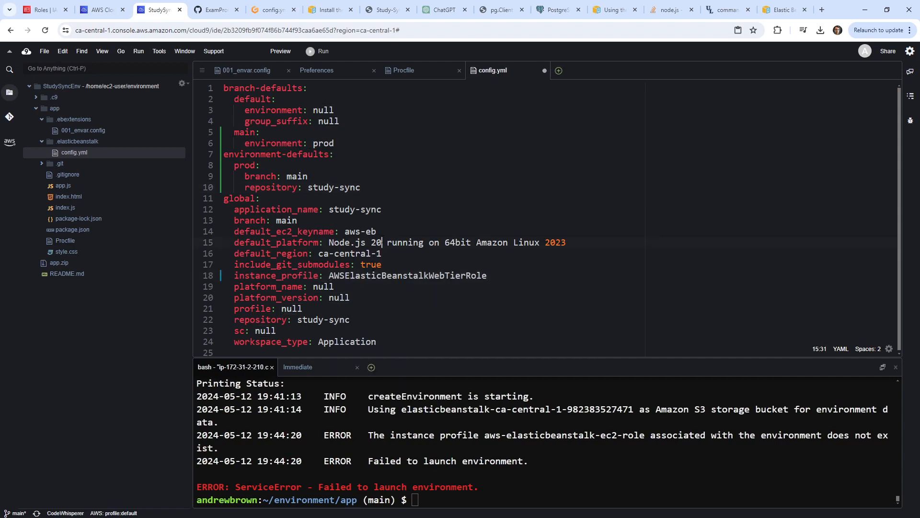
{"action": "key", "text": "ctrl+s"}
Stage, commit with message 'add instance profile', and push the change.
{"action": "left_click", "coordinate": [535, 493]}
{"action": "type", "text": "git add ."}
{"action": "key", "text": "Return"}
{"action": "type", "text": "git co"}
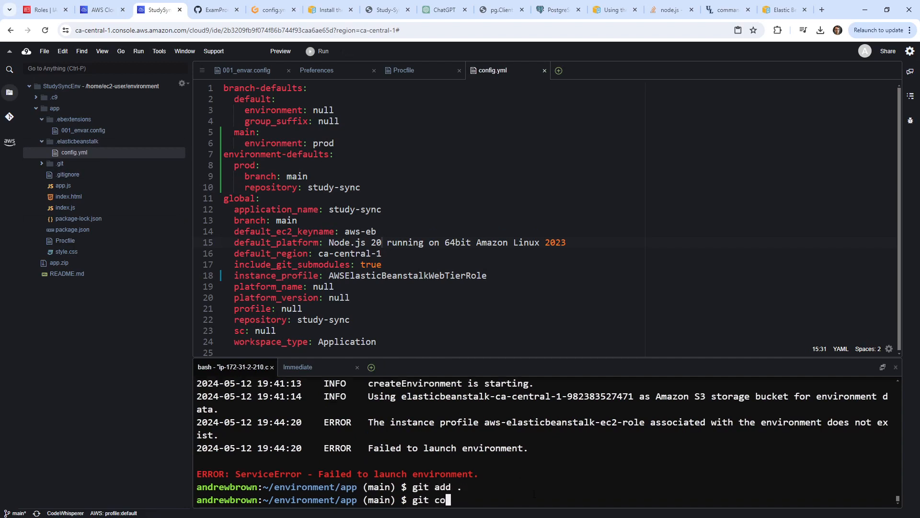
{"action": "type", "text": "mmit"}
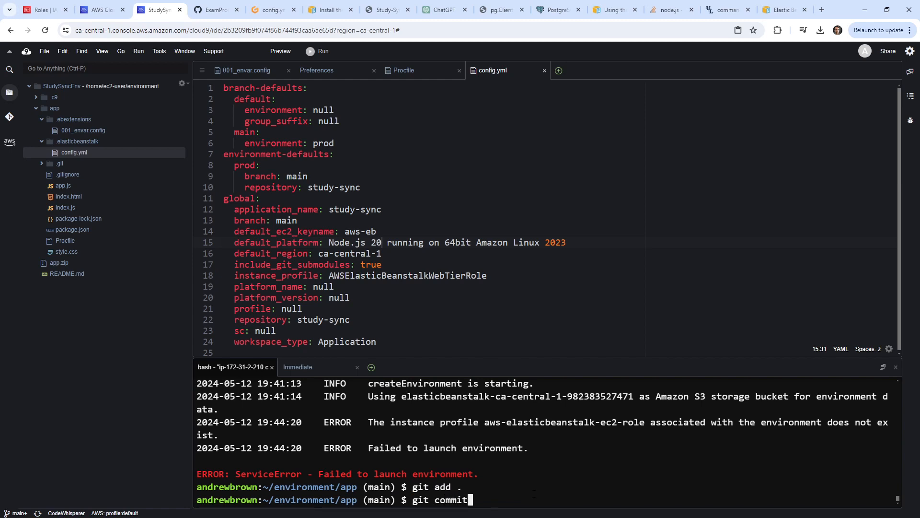
{"action": "type", "text": " -m 'add instance profile'"}
{"action": "key", "text": "Return"}
{"action": "type", "text": "gi"}
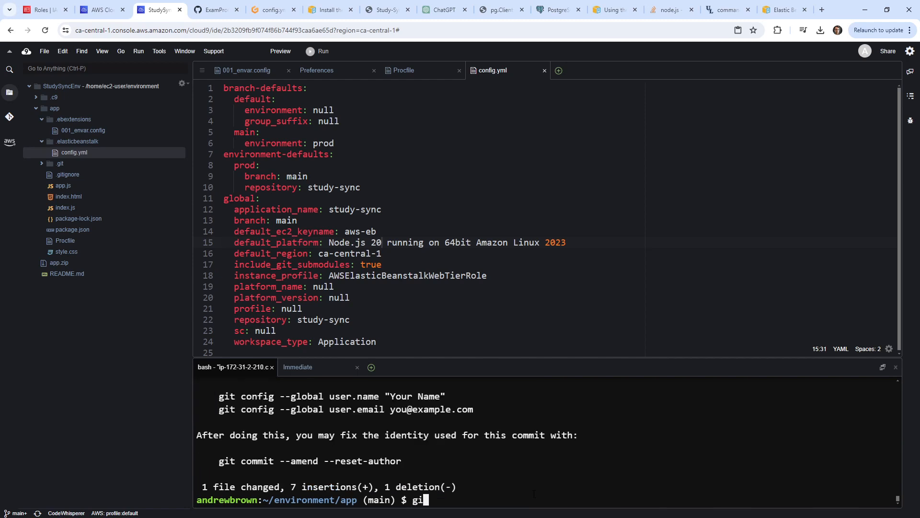
{"action": "type", "text": "t push"}
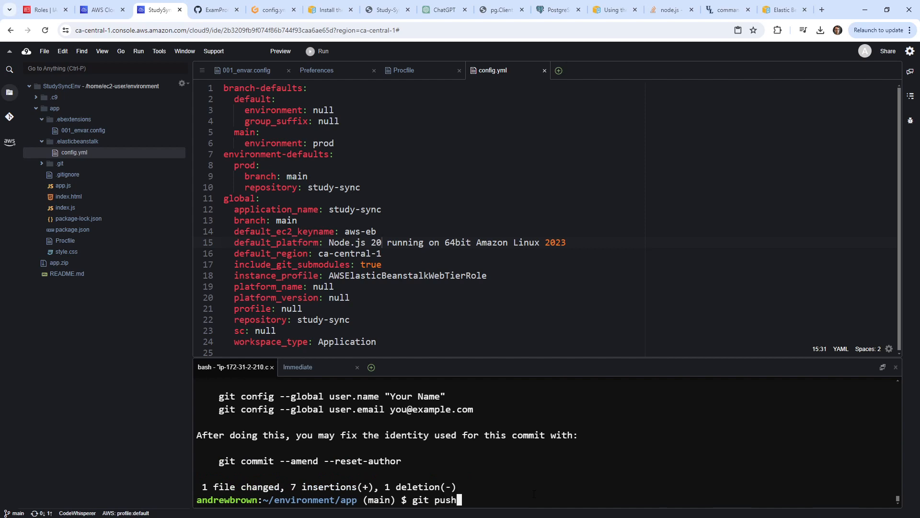
{"action": "key", "text": "Return"}
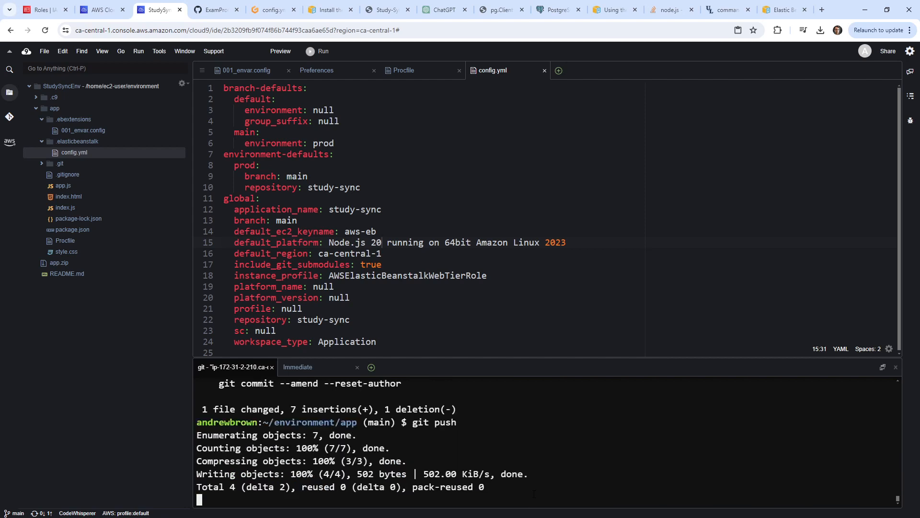
Recall and start eb create --single from history, then abort it at the prompts.
{"action": "key", "text": "Up"}
{"action": "key", "text": "Up"}
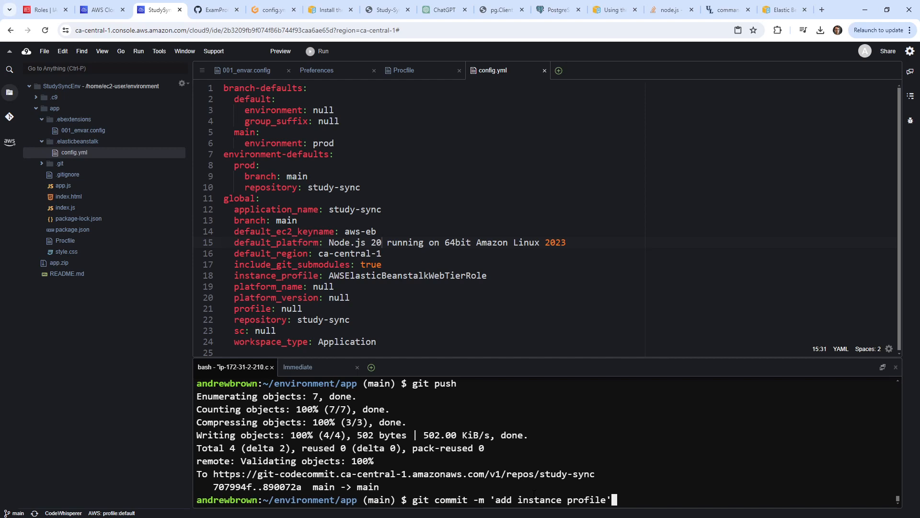
{"action": "key", "text": "Up"}
{"action": "key", "text": "Down"}
{"action": "key", "text": "Down"}
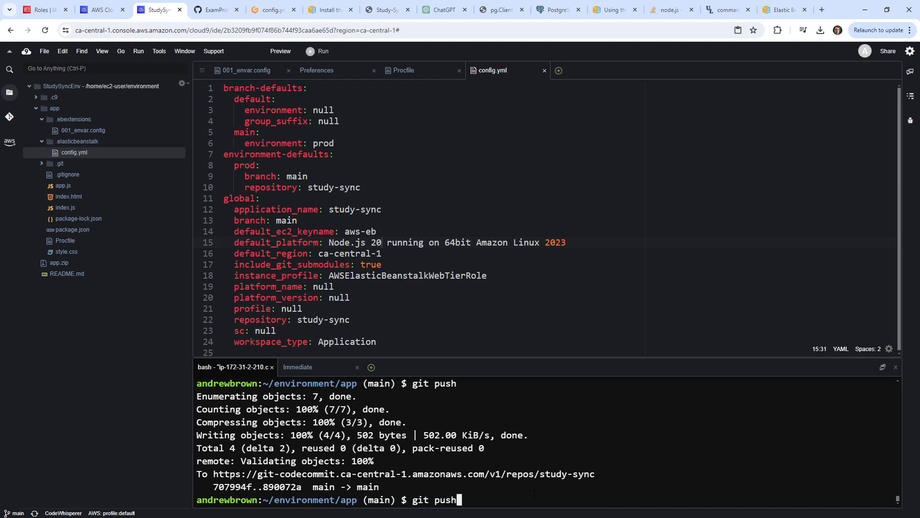
{"action": "key", "text": "Up"}
{"action": "key", "text": "Up"}
{"action": "key", "text": "Up"}
{"action": "key", "text": "Up"}
{"action": "key", "text": "Down"}
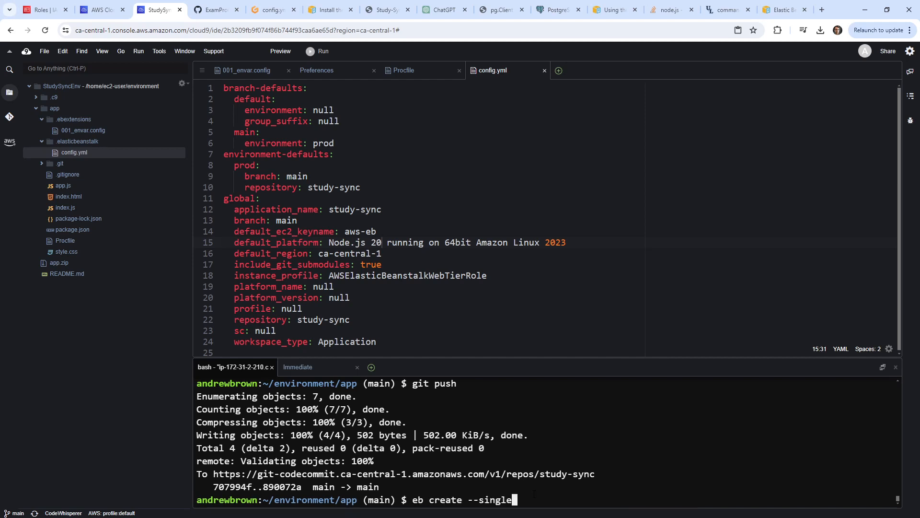
{"action": "key", "text": "Return"}
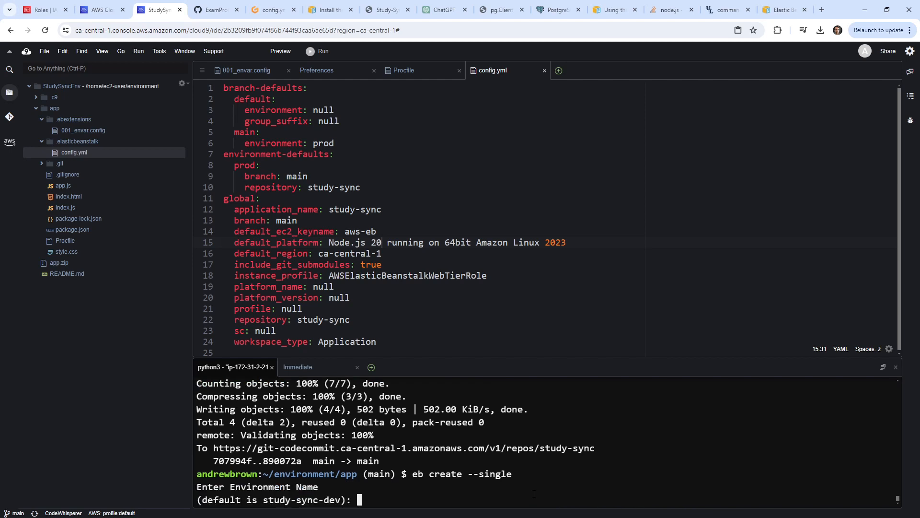
{"action": "key", "text": "Return"}
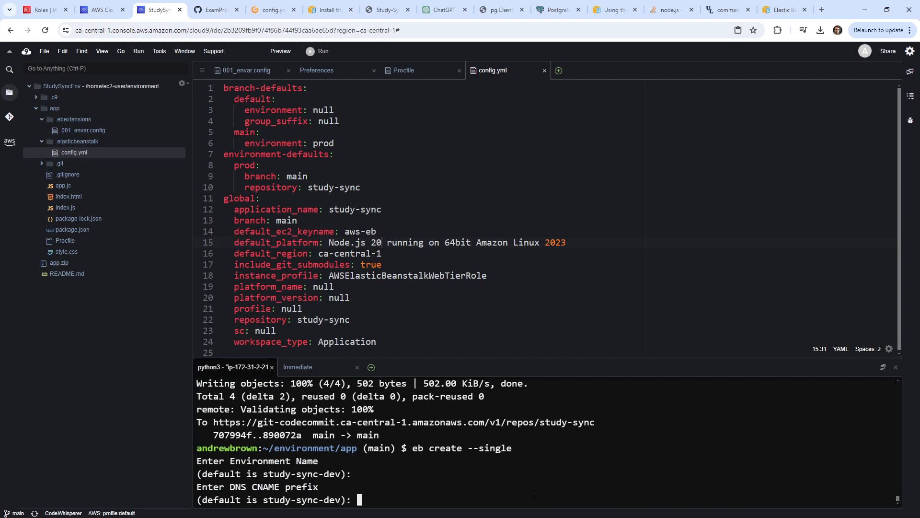
{"action": "key", "text": "ctrl+c"}
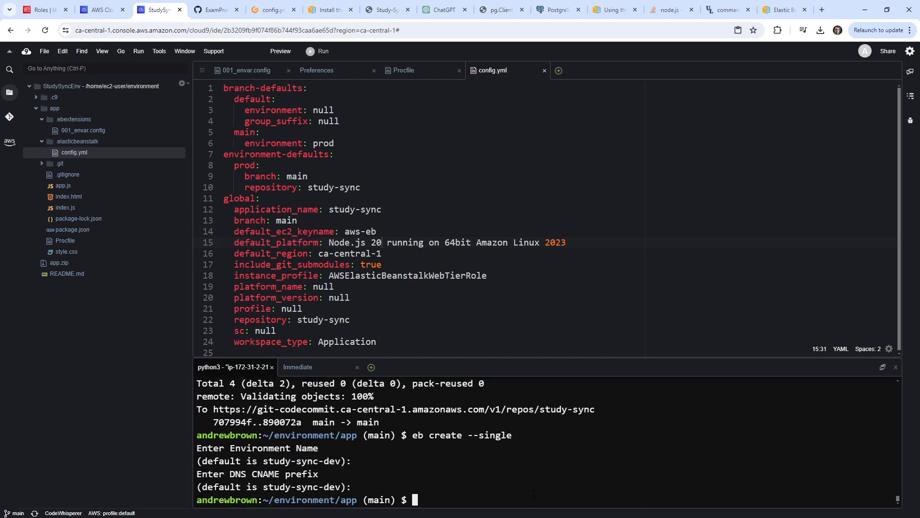
Rerun eb create --single with environment name prod and CNAME prefix study.
{"action": "key", "text": "Up"}
{"action": "key", "text": "Return"}
{"action": "type", "text": "prod"}
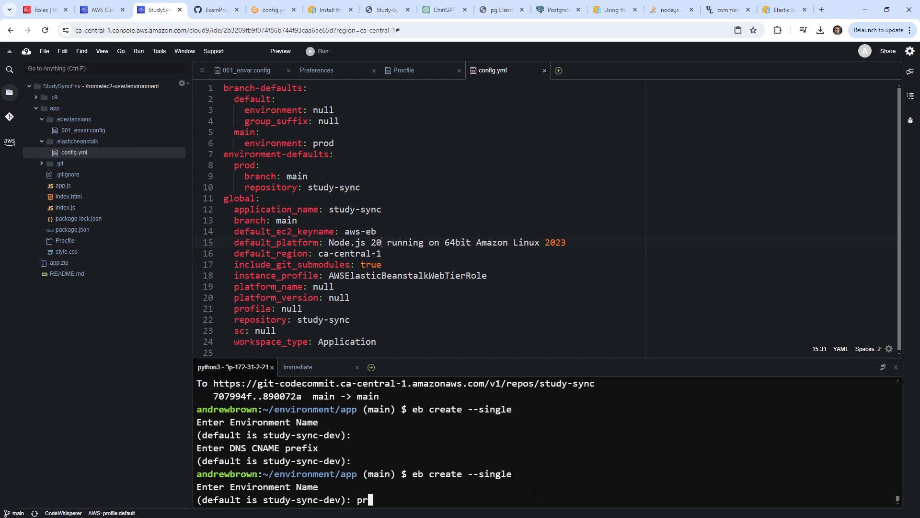
{"action": "key", "text": "Return"}
{"action": "type", "text": "study"}
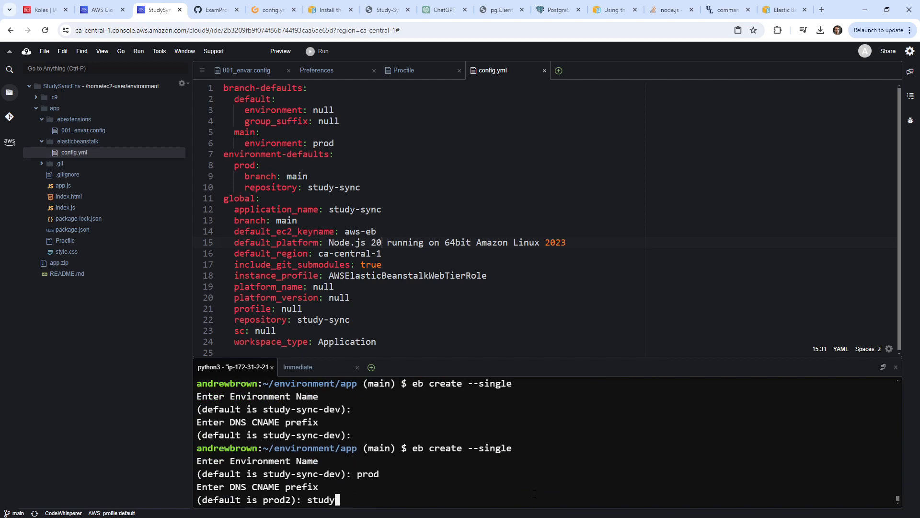
{"action": "key", "text": "Return"}
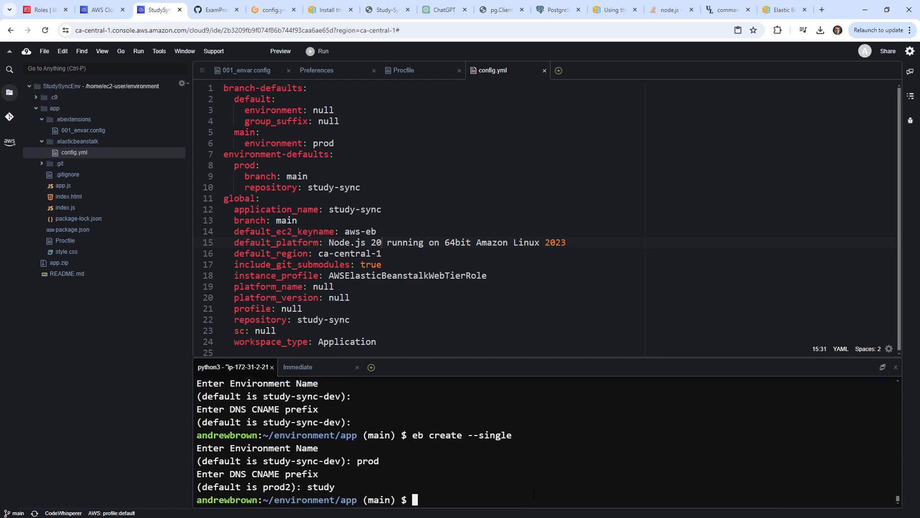
{"action": "left_click", "coordinate": [45, 8]}
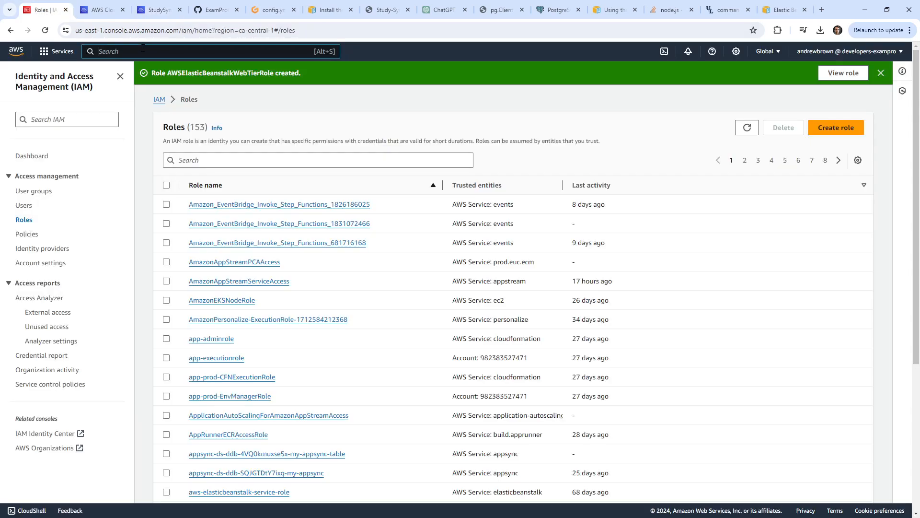
Open Elastic Beanstalk environments and check the terminated prod environment's available actions.
{"action": "type", "text": "eb"}
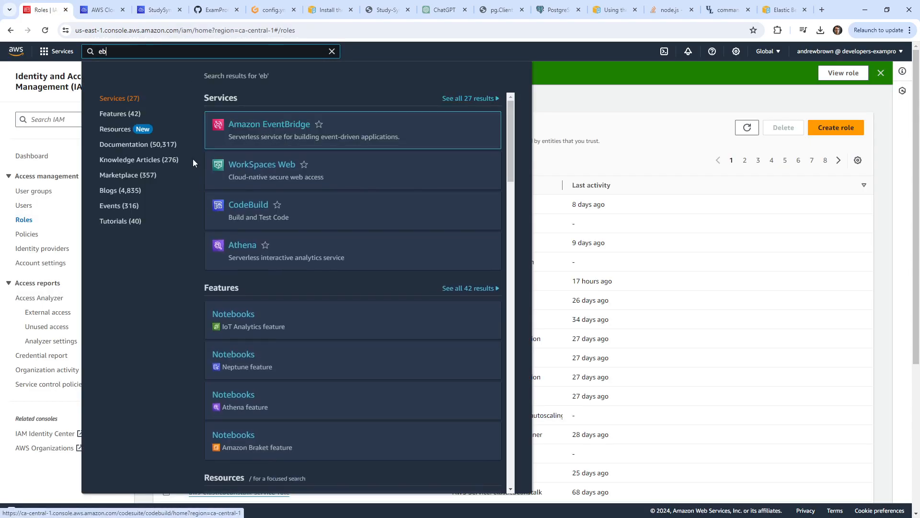
{"action": "key", "text": "BackSpace"}
{"action": "type", "text": "lastic"}
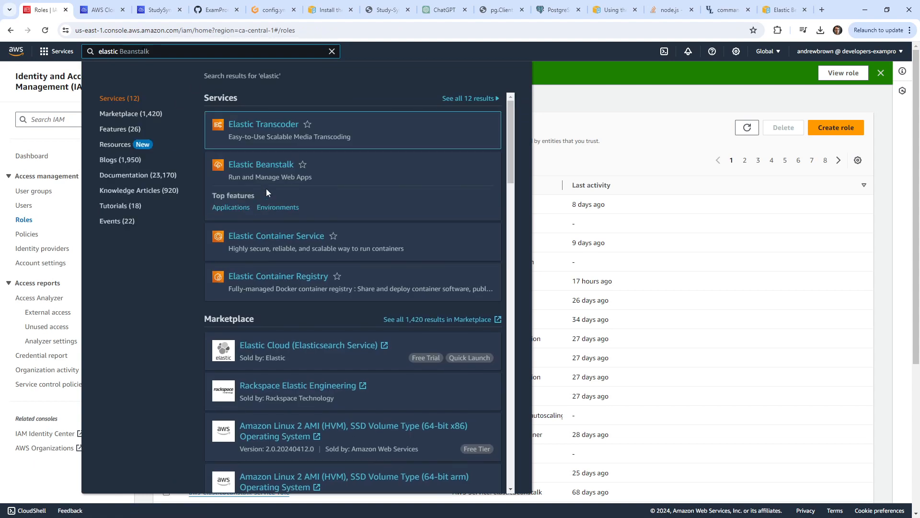
{"action": "left_click", "coordinate": [355, 180]}
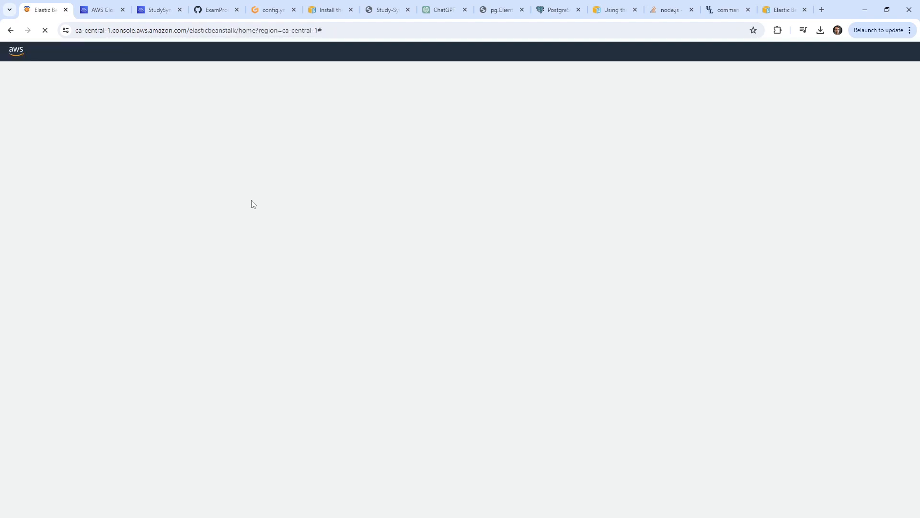
{"action": "left_click", "coordinate": [214, 190]}
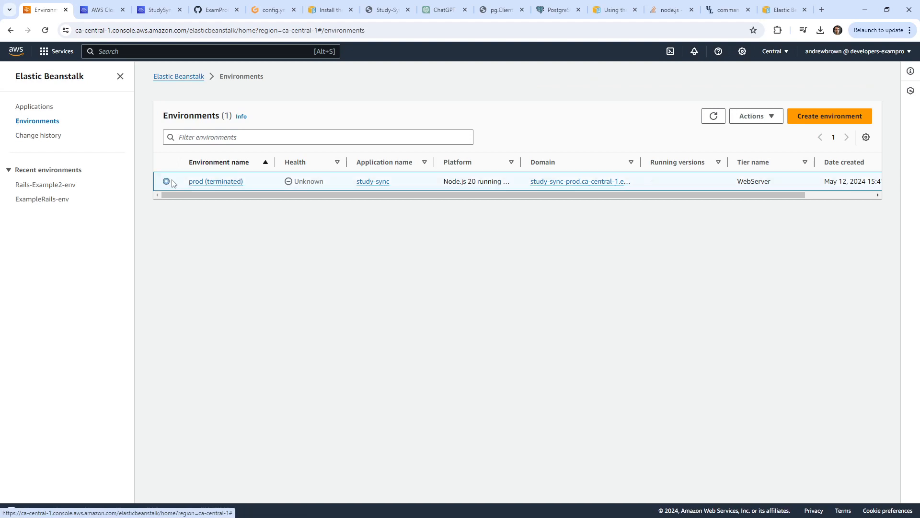
{"action": "left_click", "coordinate": [717, 122]}
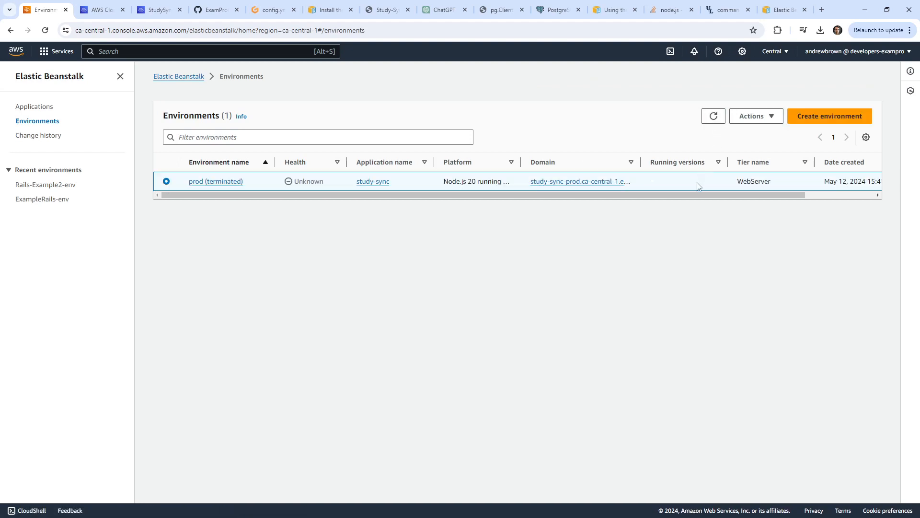
{"action": "left_click", "coordinate": [741, 116]}
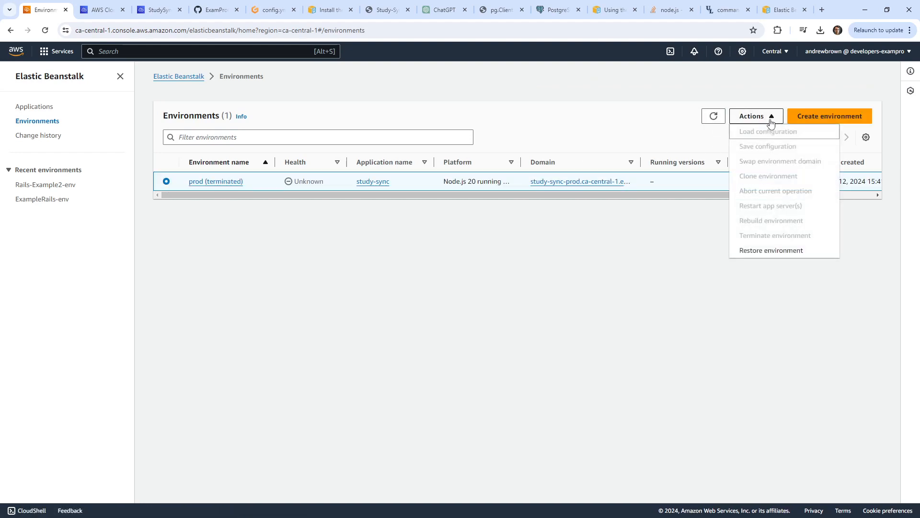
{"action": "left_click", "coordinate": [769, 122]}
{"action": "left_click", "coordinate": [198, 14]}
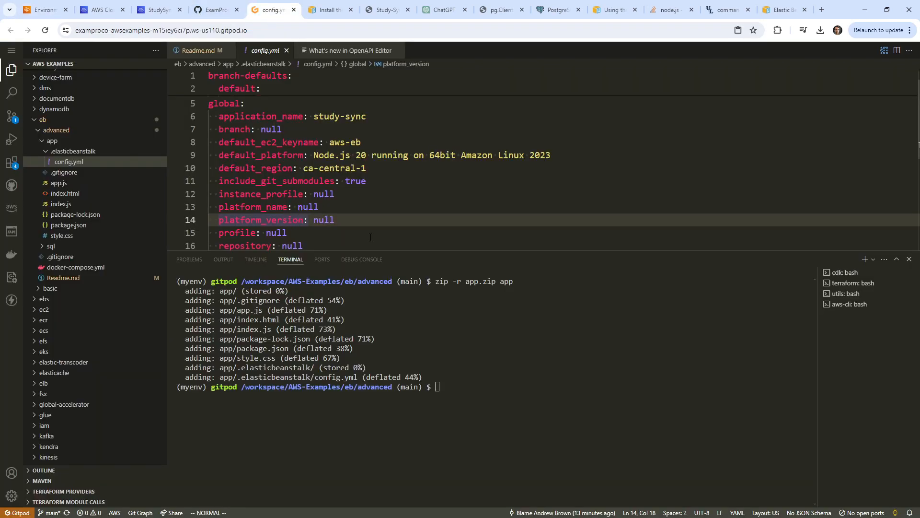
Rerun eb create --single with environment prod, CNAME prefix prod2, and no Spot Fleet.
{"action": "left_click", "coordinate": [155, 10]}
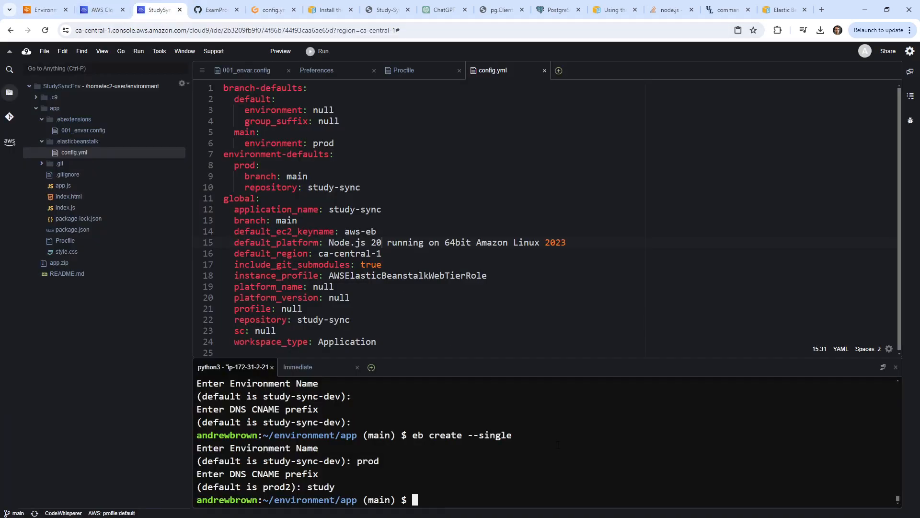
{"action": "key", "text": "Up"}
{"action": "key", "text": "Return"}
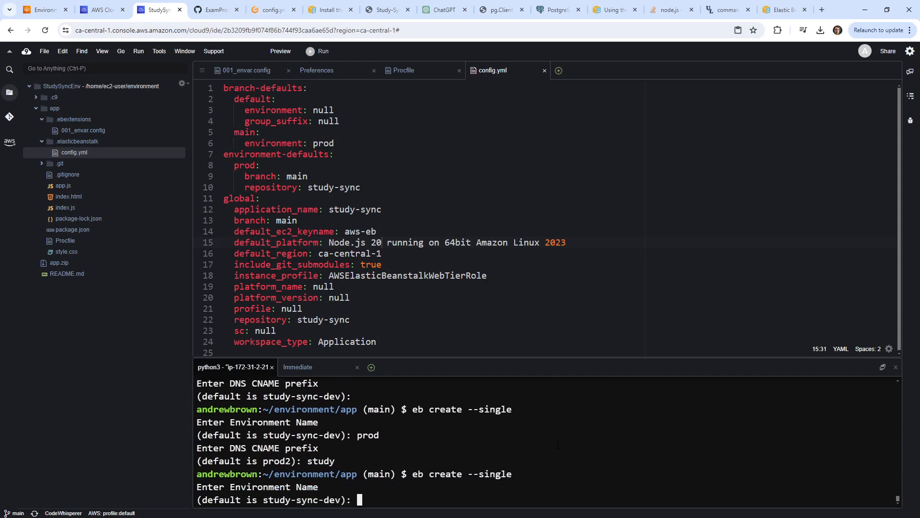
{"action": "type", "text": "prod"}
{"action": "key", "text": "Return"}
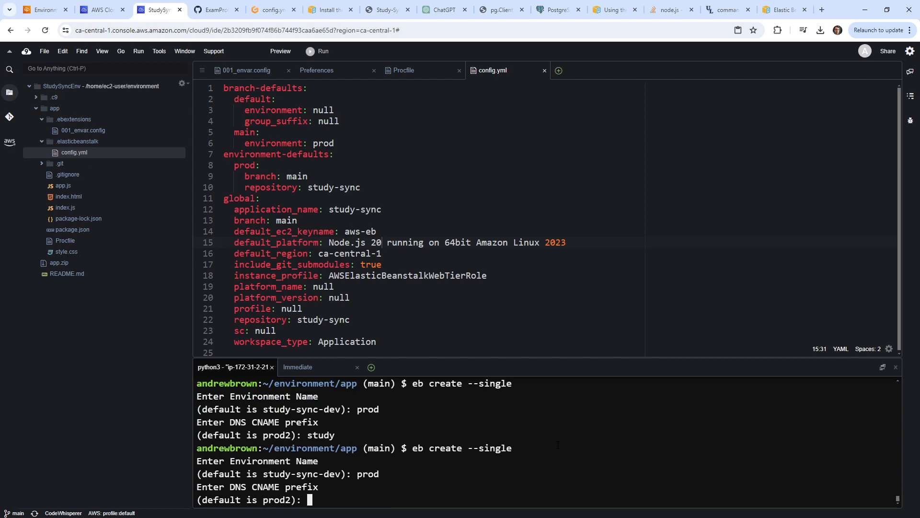
{"action": "type", "text": "prod2"}
{"action": "key", "text": "Return"}
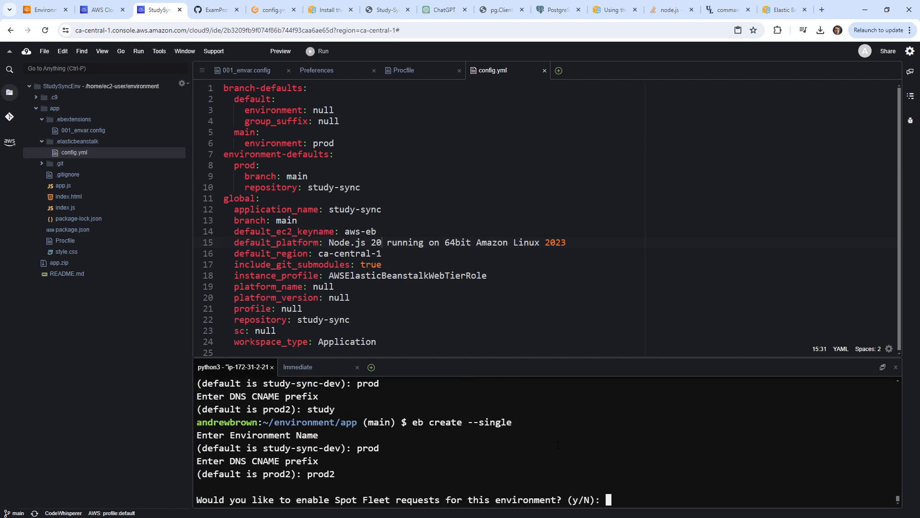
{"action": "type", "text": "n"}
{"action": "key", "text": "Return"}
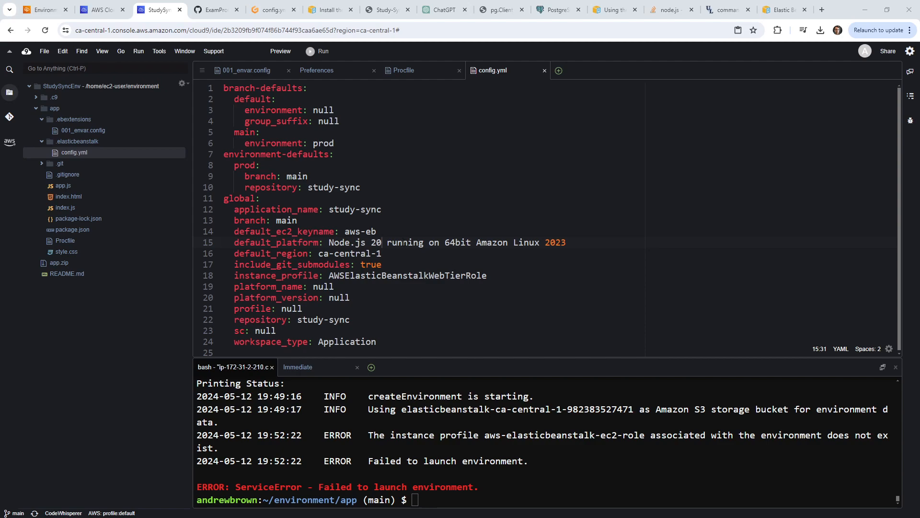
Back in the docs, highlight the instance profile definition and the advice on attaching and adding policies.
{"action": "left_click", "coordinate": [782, 10]}
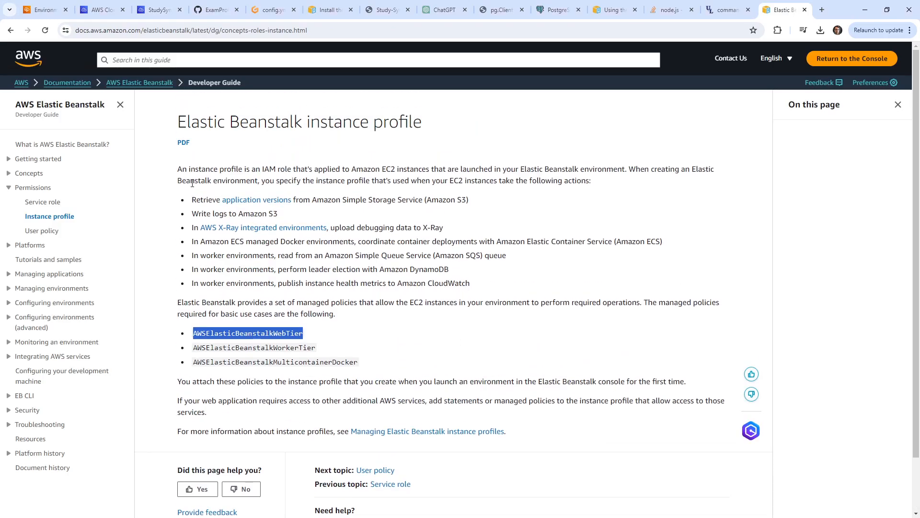
{"action": "left_click_drag", "start_coordinate": [226, 169], "coordinate": [602, 167]}
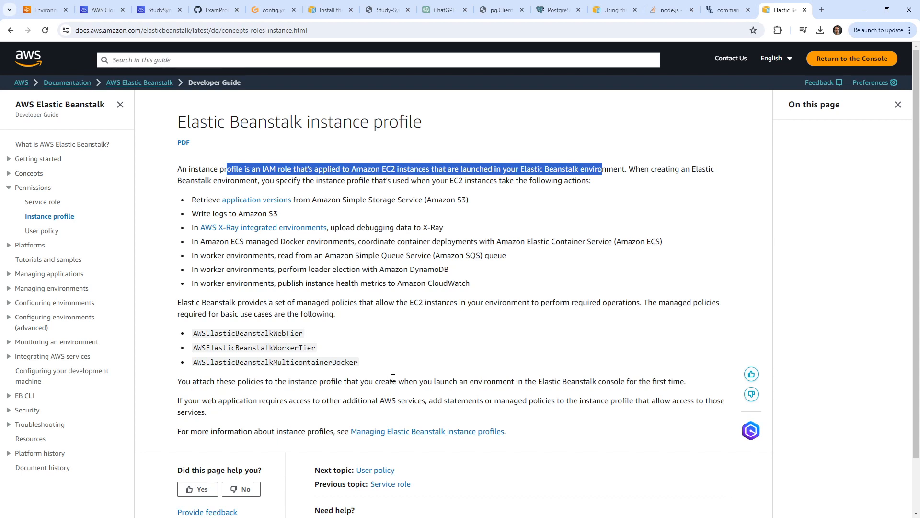
{"action": "left_click_drag", "start_coordinate": [268, 382], "coordinate": [651, 382]}
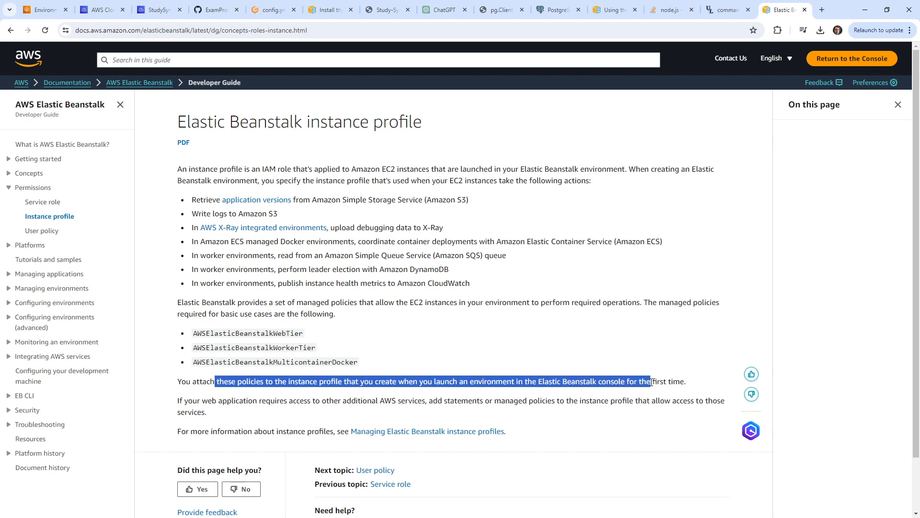
{"action": "left_click_drag", "start_coordinate": [231, 402], "coordinate": [581, 402]}
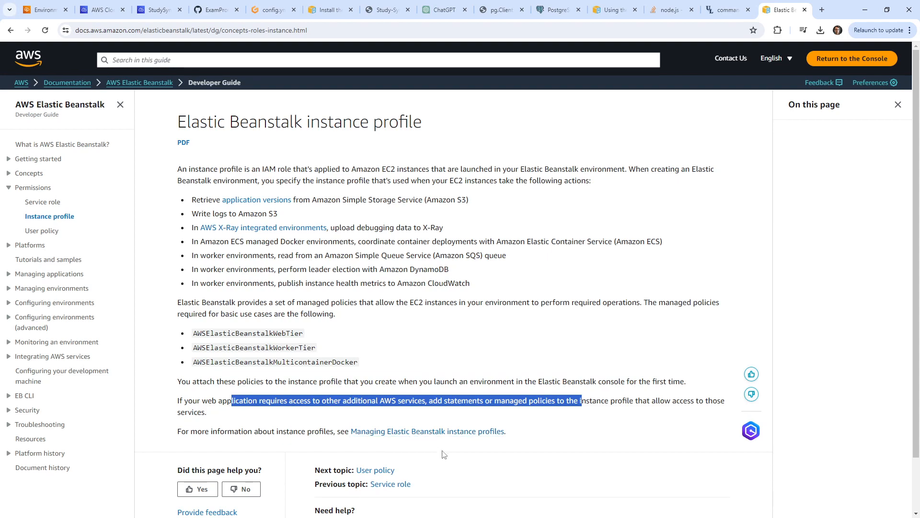
Open the Managing Elastic Beanstalk instance profiles guide and highlight the trust policy's Effect, Principal and Action lines.
{"action": "left_click", "coordinate": [440, 431]}
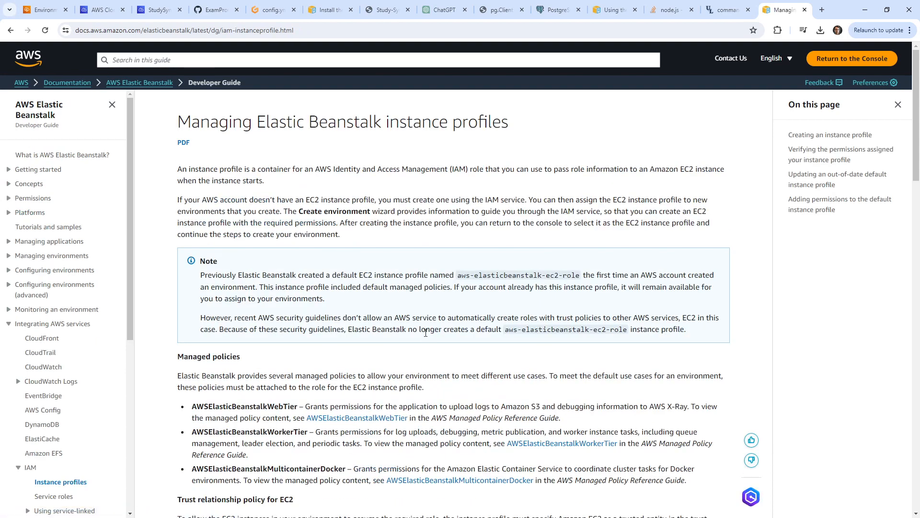
{"action": "scroll", "coordinate": [430, 335], "scroll_direction": "down", "scroll_amount": 2}
{"action": "scroll", "coordinate": [430, 339], "scroll_direction": "down", "scroll_amount": 7}
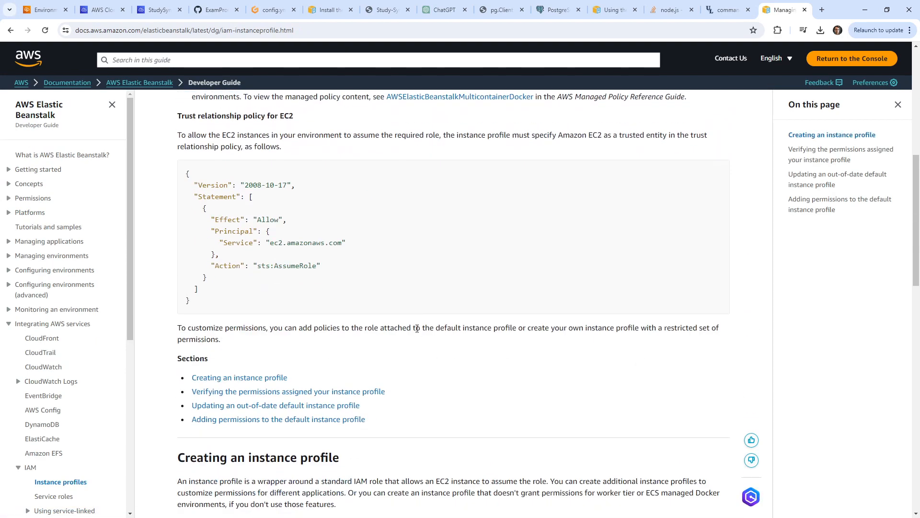
{"action": "scroll", "coordinate": [415, 326], "scroll_direction": "up", "scroll_amount": 8}
{"action": "scroll", "coordinate": [403, 309], "scroll_direction": "down", "scroll_amount": 6}
{"action": "left_click_drag", "start_coordinate": [247, 272], "coordinate": [365, 374]}
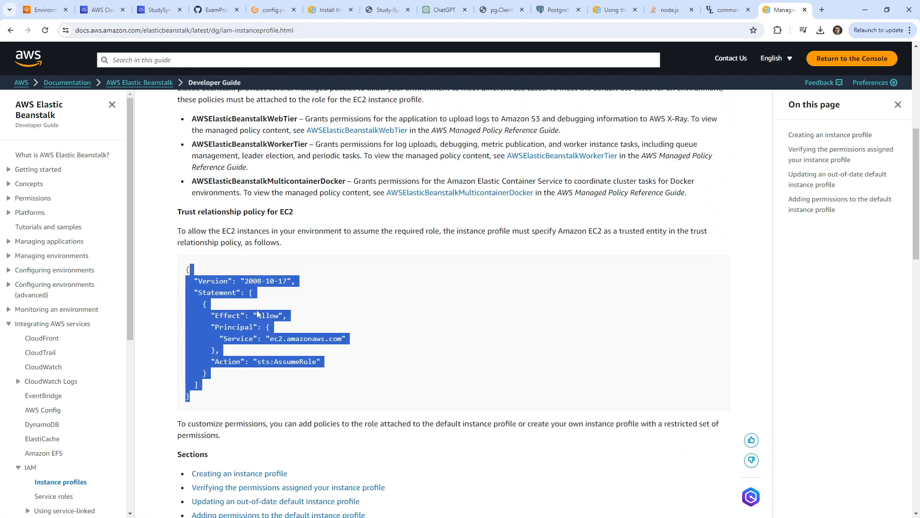
{"action": "left_click", "coordinate": [331, 279]}
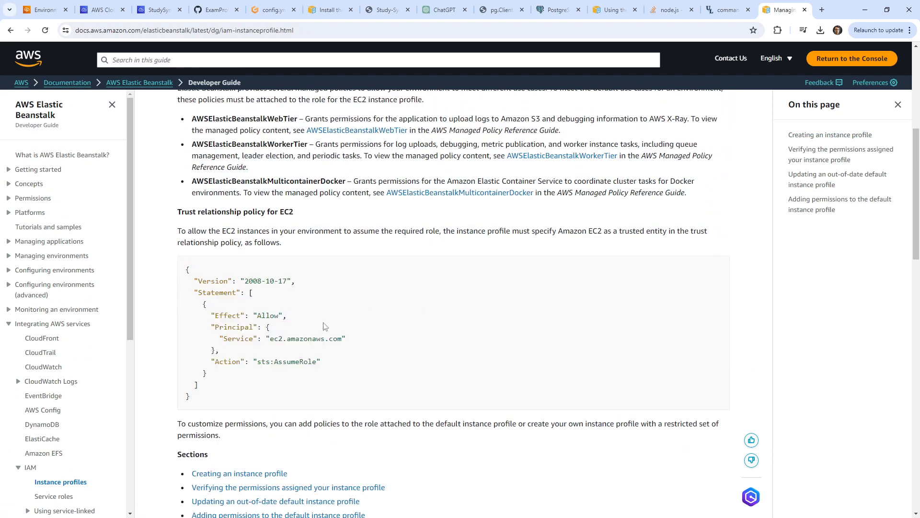
{"action": "left_click_drag", "start_coordinate": [272, 317], "coordinate": [405, 360]}
Scroll through the guide's sections, then start a web search for 'ebextensions eb'.
{"action": "scroll", "coordinate": [370, 320], "scroll_direction": "up", "scroll_amount": 6}
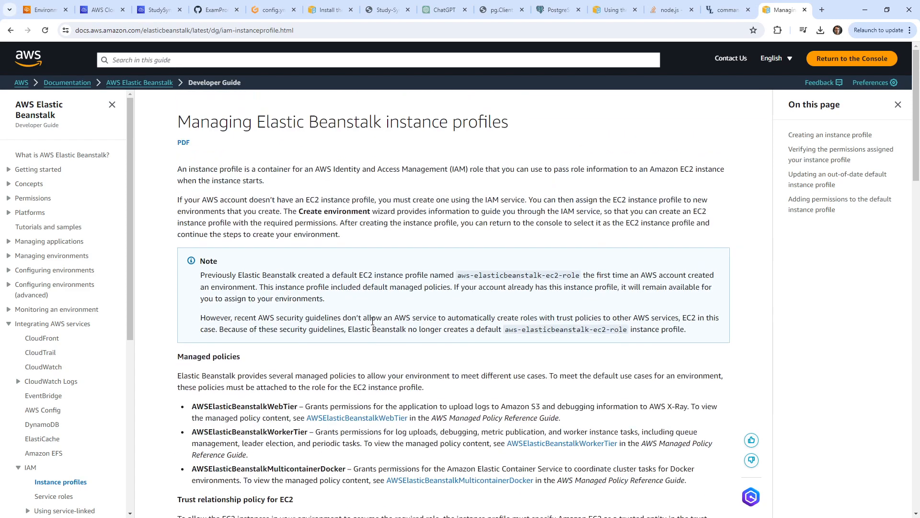
{"action": "scroll", "coordinate": [339, 309], "scroll_direction": "down", "scroll_amount": 20}
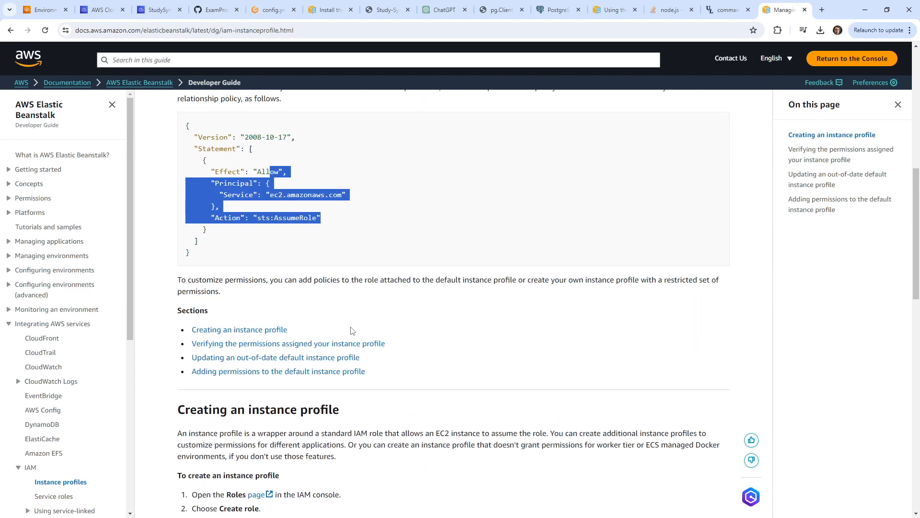
{"action": "scroll", "coordinate": [349, 326], "scroll_direction": "down", "scroll_amount": 5}
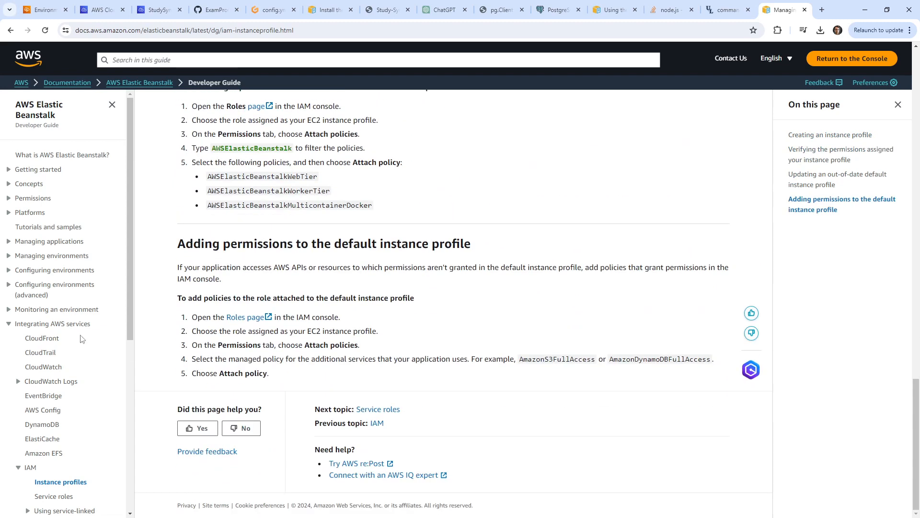
{"action": "scroll", "coordinate": [83, 339], "scroll_direction": "down", "scroll_amount": 5}
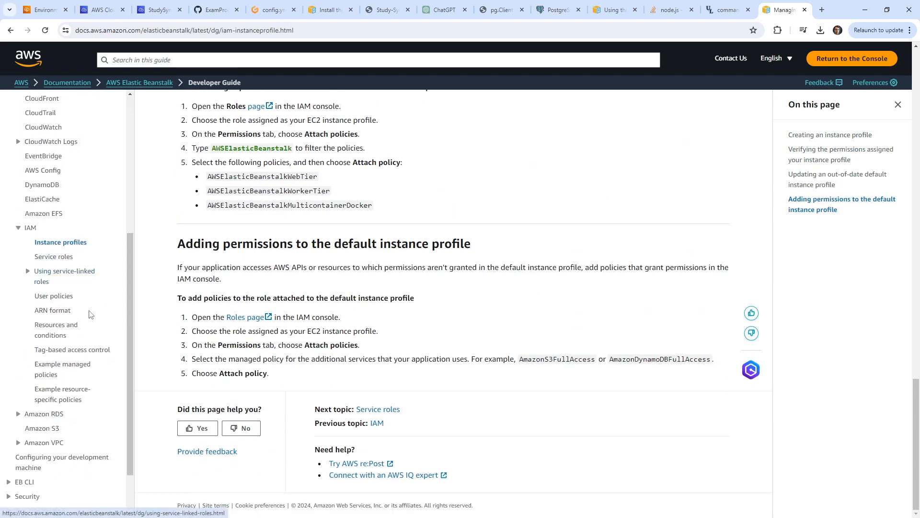
{"action": "scroll", "coordinate": [94, 336], "scroll_direction": "up", "scroll_amount": 5}
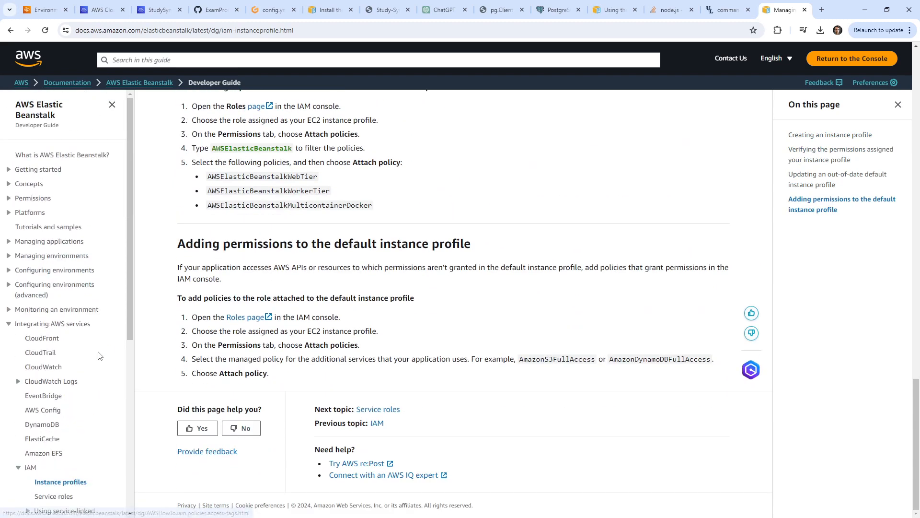
{"action": "left_click", "coordinate": [642, 32]}
{"action": "type", "text": "ebextensions "}
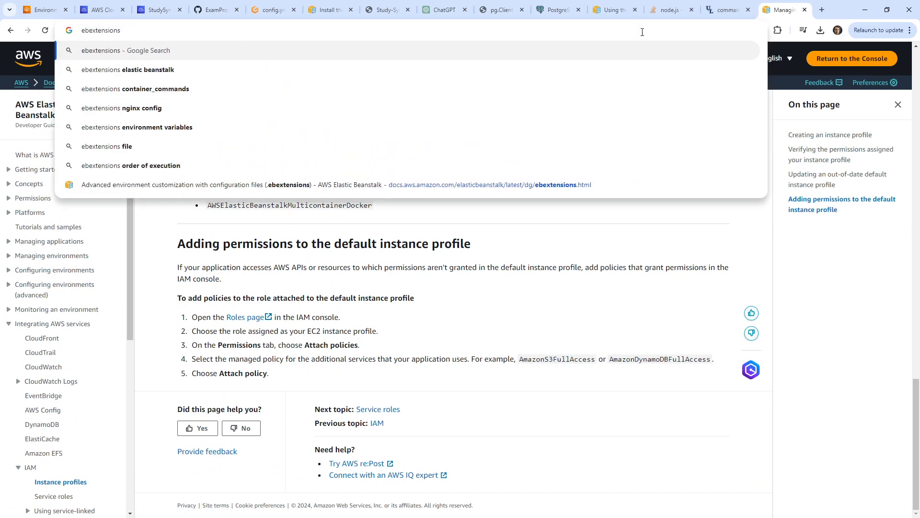
{"action": "type", "text": "eb"}
Run the 'ebextensions eb' search and open the AWS docs page on ebextensions configuration files.
{"action": "key", "text": "Return"}
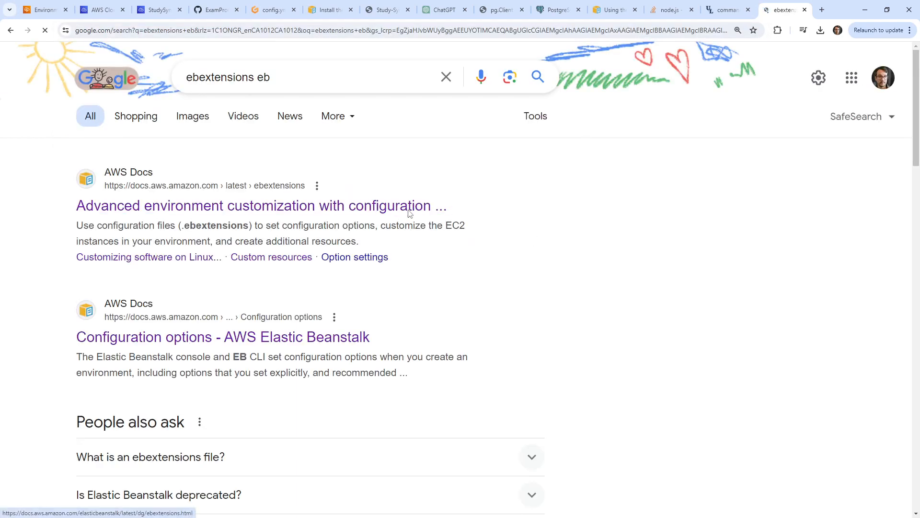
{"action": "left_click", "coordinate": [409, 214]}
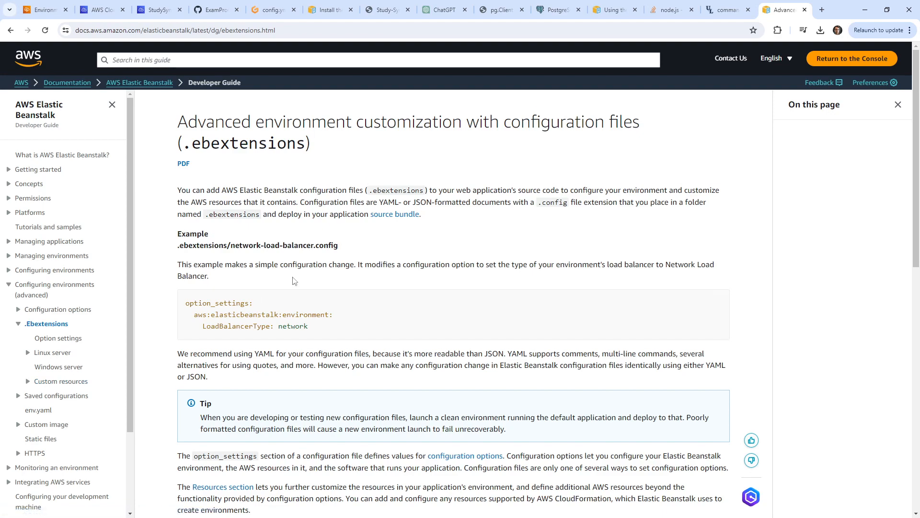
{"action": "scroll", "coordinate": [293, 283], "scroll_direction": "down", "scroll_amount": 7}
{"action": "scroll", "coordinate": [331, 326], "scroll_direction": "down", "scroll_amount": 4}
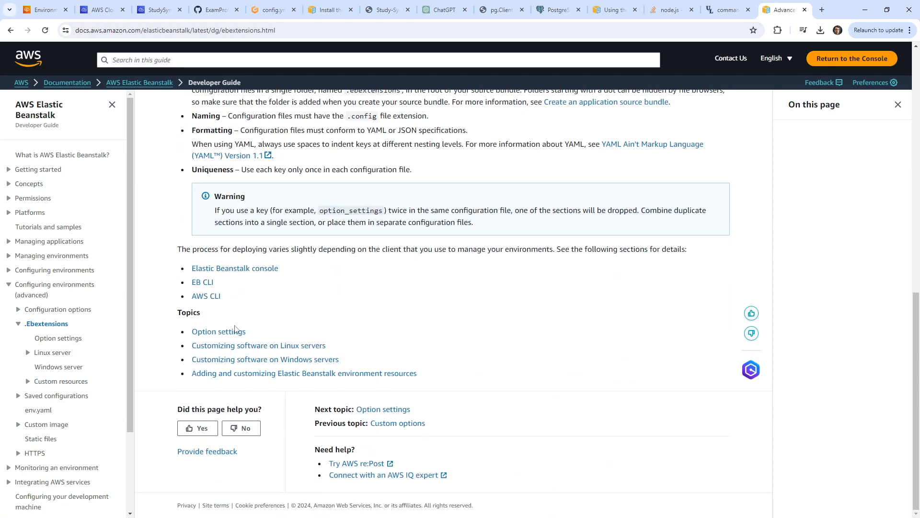
On the Configuration options page, find 'profile' to locate IamInstanceProfile under EB CLI, then view config.yml.
{"action": "left_click", "coordinate": [41, 313]}
{"action": "scroll", "coordinate": [223, 328], "scroll_direction": "down", "scroll_amount": 6}
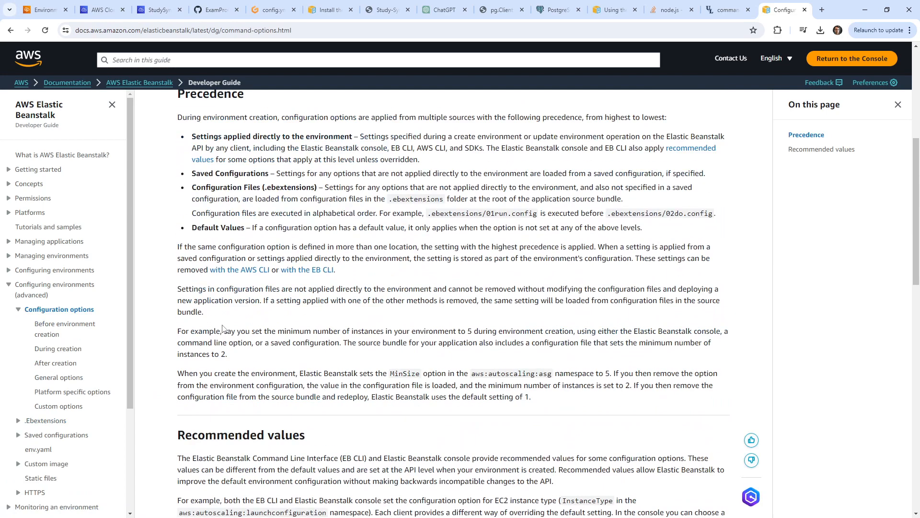
{"action": "scroll", "coordinate": [222, 329], "scroll_direction": "down", "scroll_amount": 15}
{"action": "scroll", "coordinate": [225, 321], "scroll_direction": "down", "scroll_amount": 3}
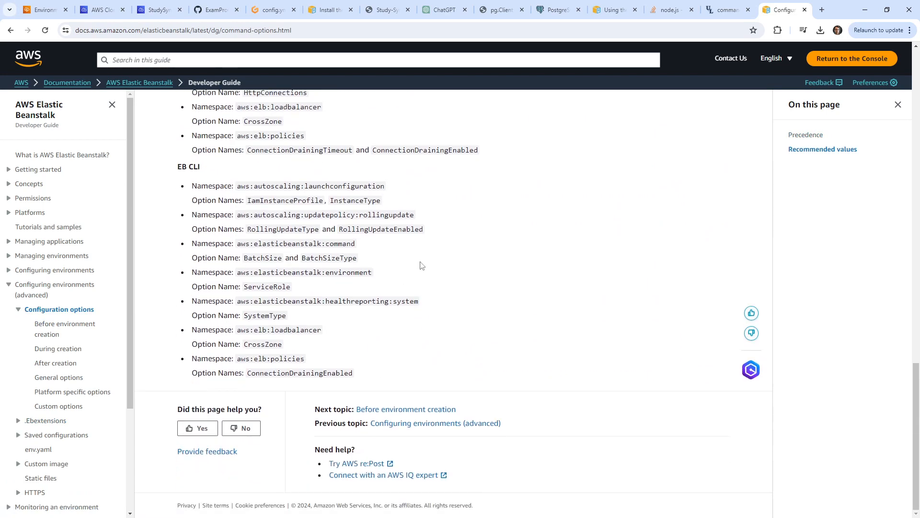
{"action": "key", "text": "ctrl+f"}
{"action": "type", "text": "instance"}
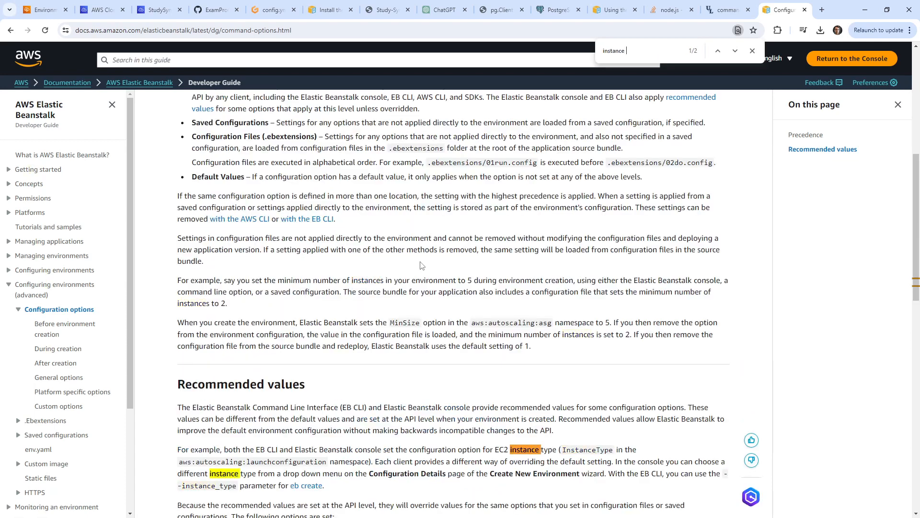
{"action": "key", "text": "ctrl+a"}
{"action": "type", "text": "profile"}
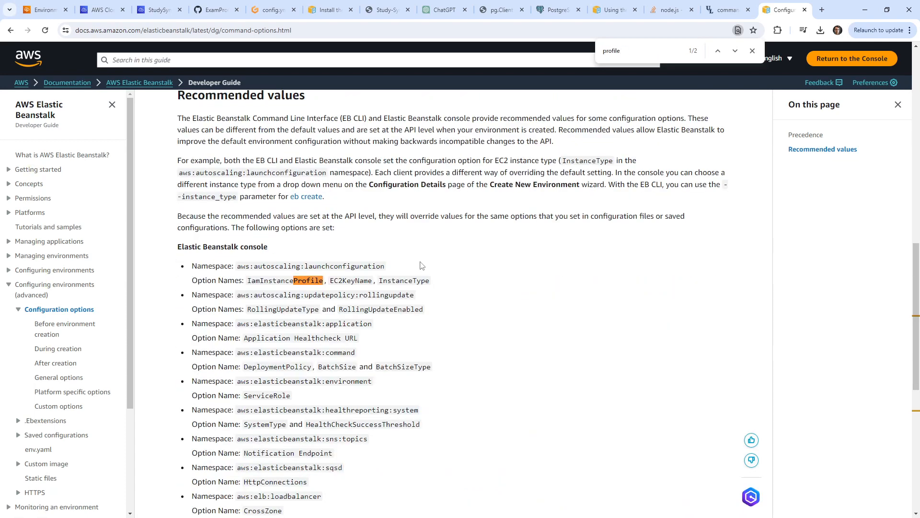
{"action": "key", "text": "Return"}
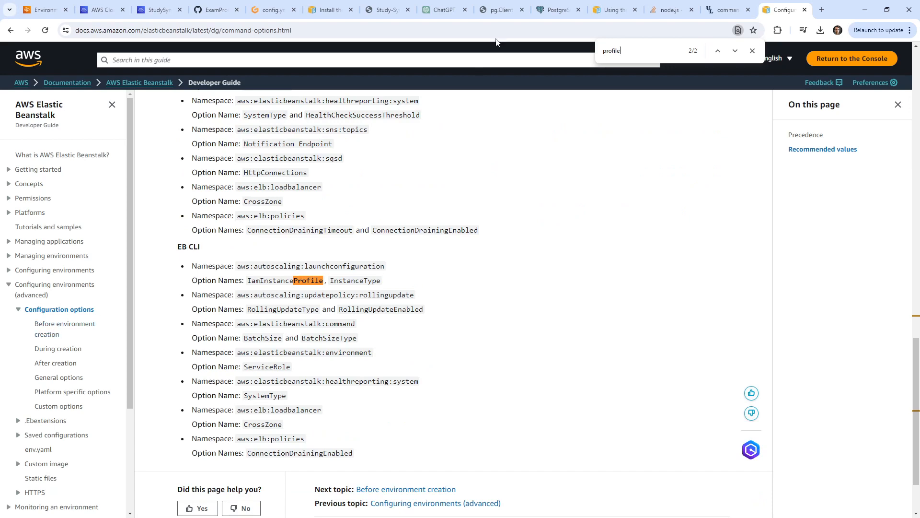
{"action": "left_click", "coordinate": [269, 11]}
{"action": "scroll", "coordinate": [336, 158], "scroll_direction": "down", "scroll_amount": 2}
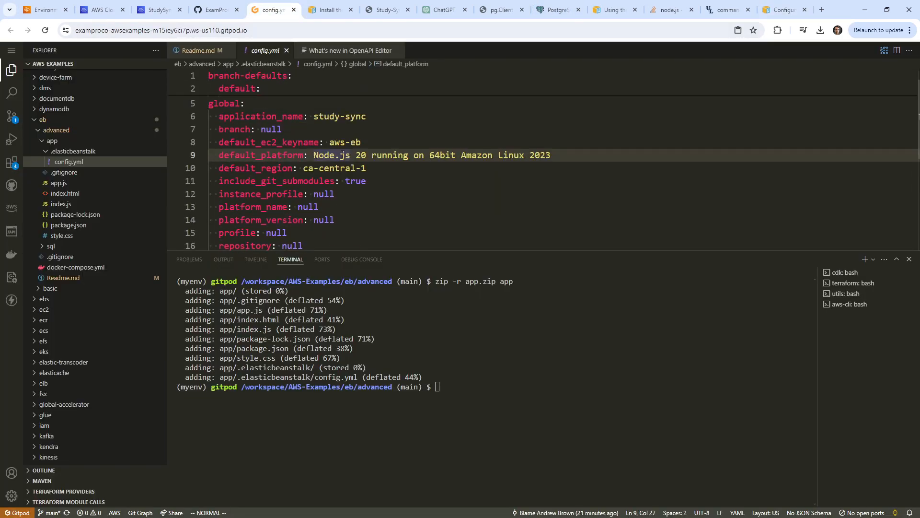
Select the entire YAML configuration in Gitpod's config.yml.
{"action": "scroll", "coordinate": [342, 155], "scroll_direction": "up", "scroll_amount": 1}
{"action": "left_click", "coordinate": [771, 11]}
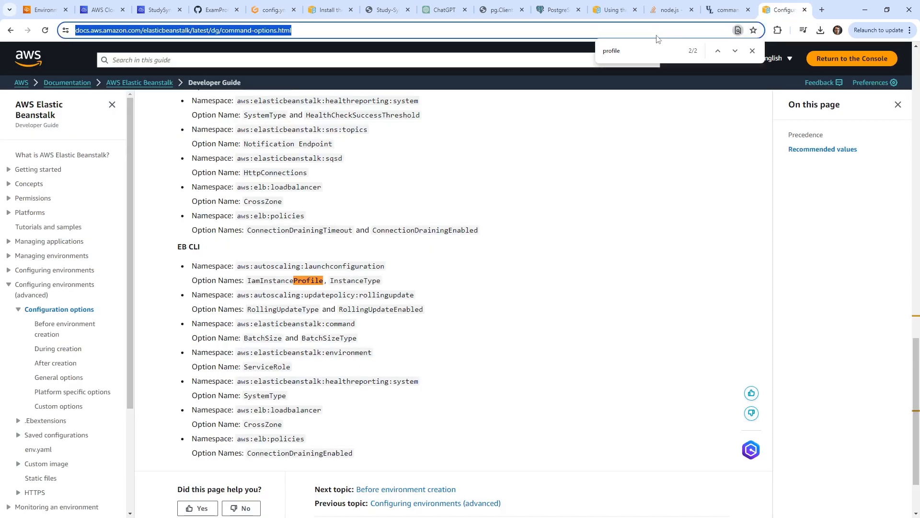
{"action": "left_click", "coordinate": [443, 10]}
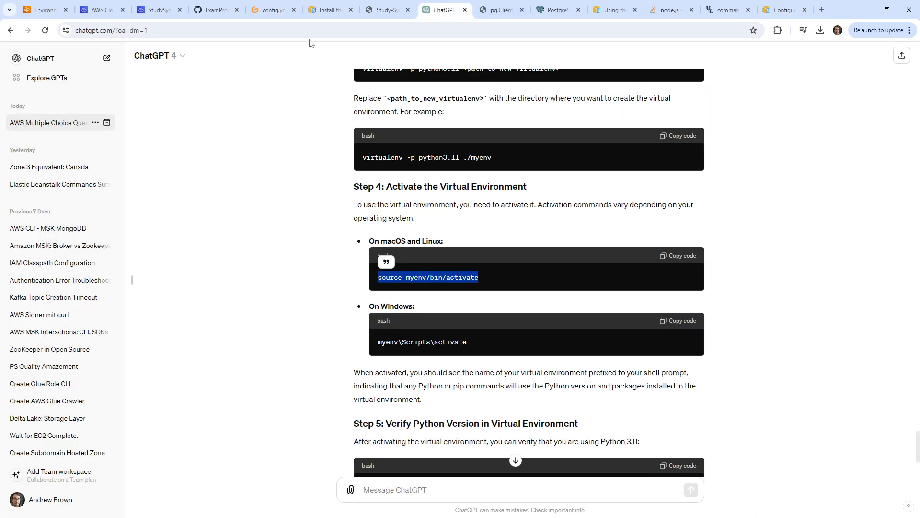
{"action": "left_click", "coordinate": [272, 11]}
{"action": "left_click", "coordinate": [347, 140]}
{"action": "scroll", "coordinate": [347, 144], "scroll_direction": "down", "scroll_amount": 5}
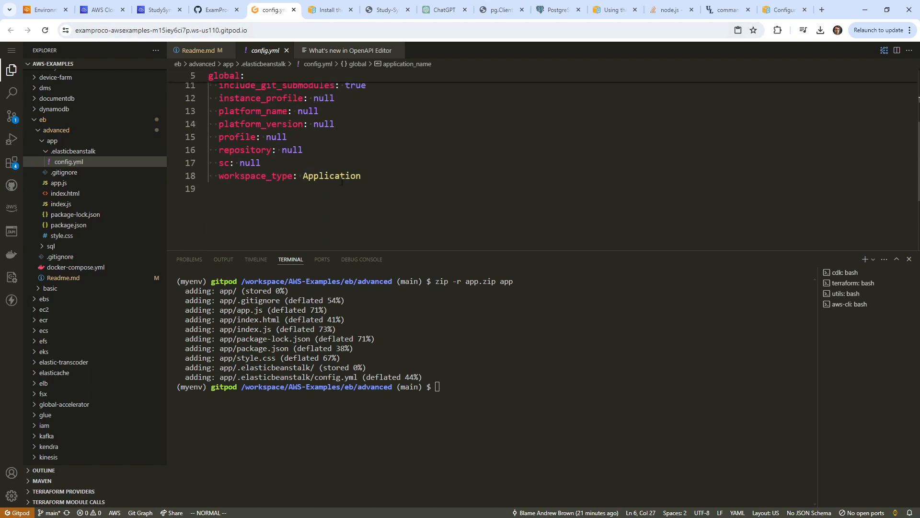
{"action": "left_click_drag", "start_coordinate": [364, 175], "coordinate": [209, 72]}
Paste config.yml into ChatGPT and ask what value to set for instance_profile.
{"action": "left_click", "coordinate": [444, 10]}
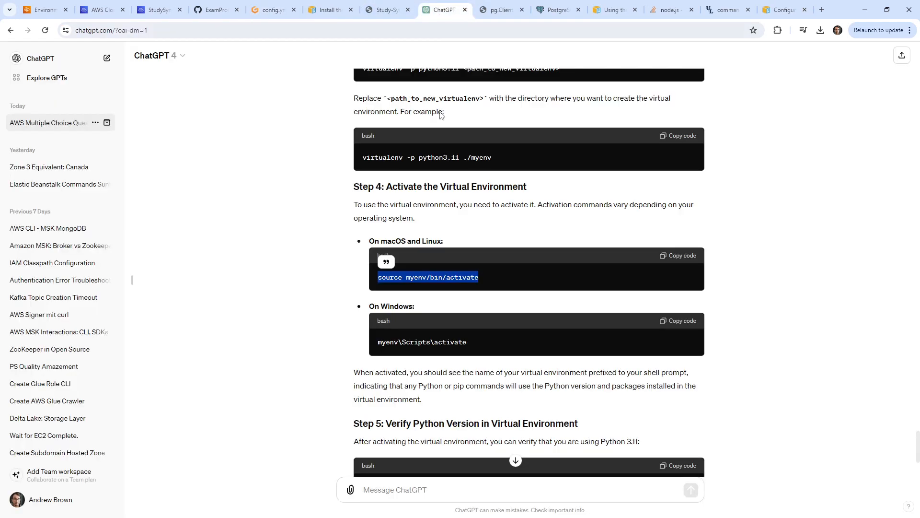
{"action": "left_click", "coordinate": [436, 500]}
{"action": "key", "text": "ctrl+v"}
{"action": "key", "text": "shift+Return"}
{"action": "key", "text": "shift+Return"}
{"action": "type", "text": "Wha"}
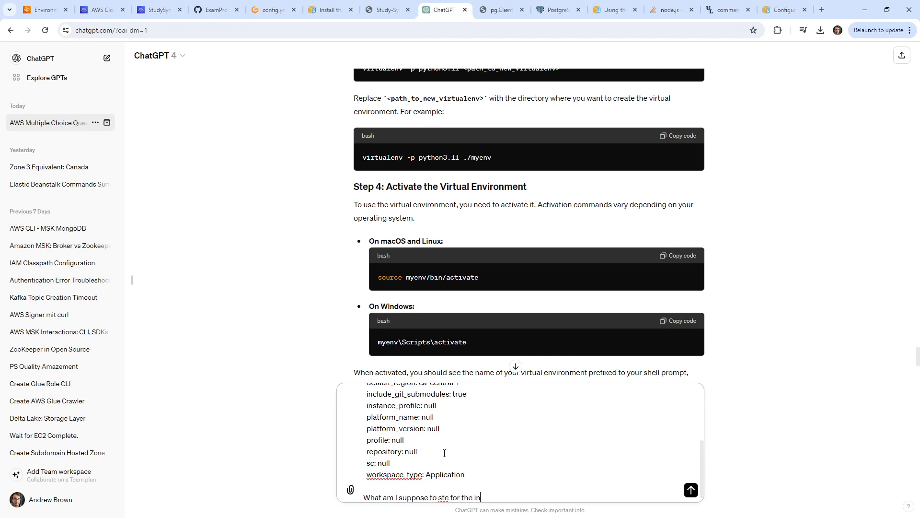
{"action": "type", "text": "t am I suppose to ste for the instance_profile for EB is it an ARN?"}
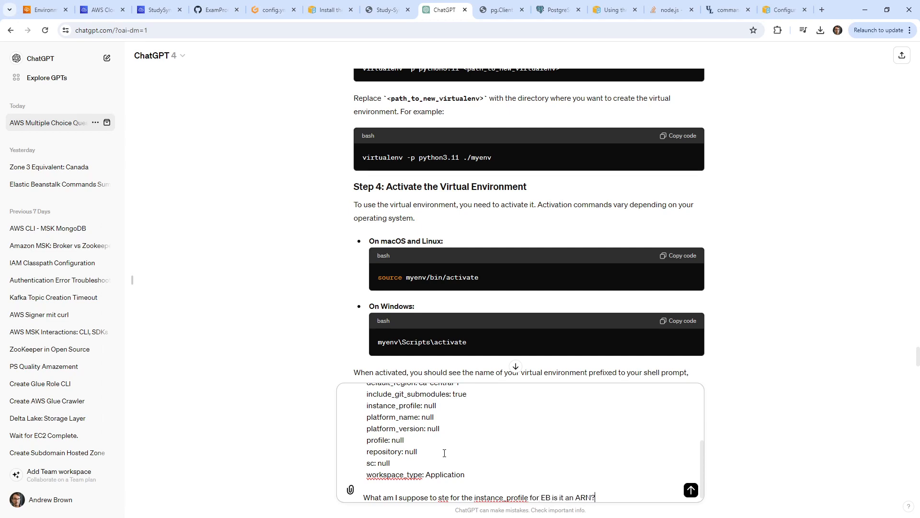
{"action": "key", "text": "Return"}
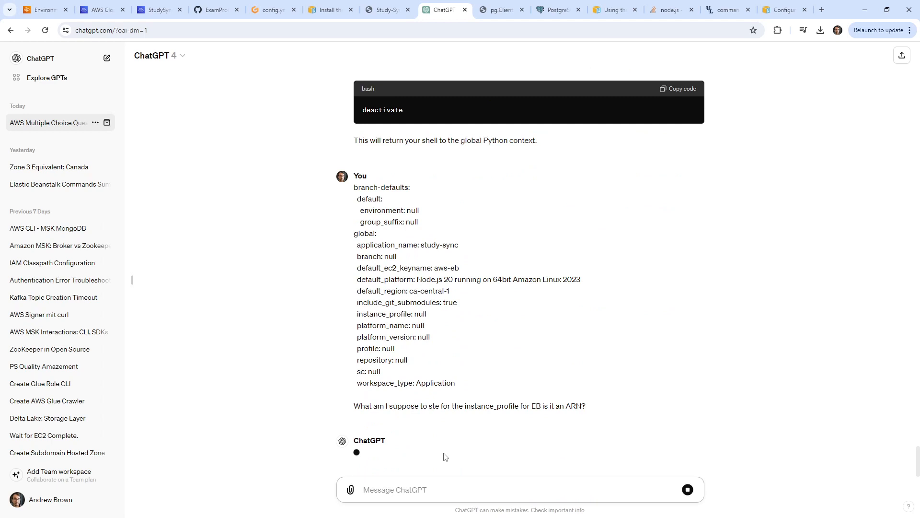
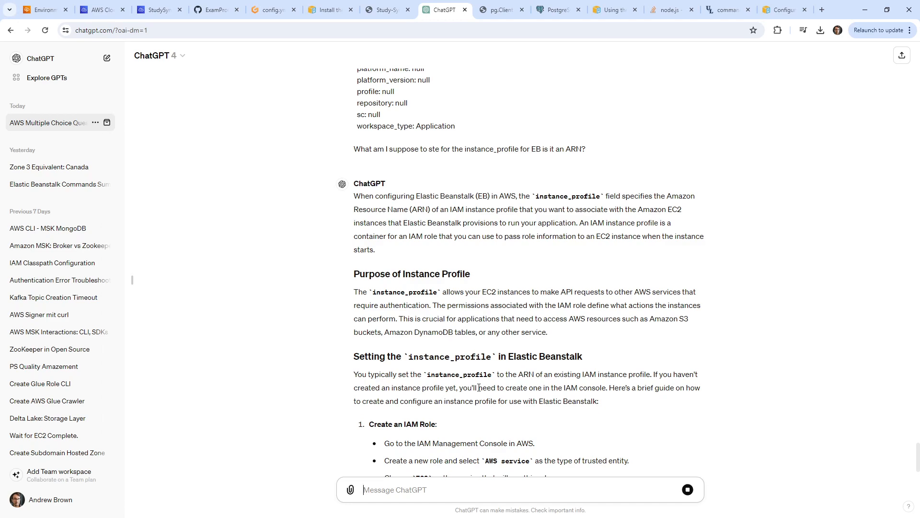
Switch back to the StudySync Cloud9 workspace that shows the failed environment launch.
{"action": "left_click", "coordinate": [101, 9]}
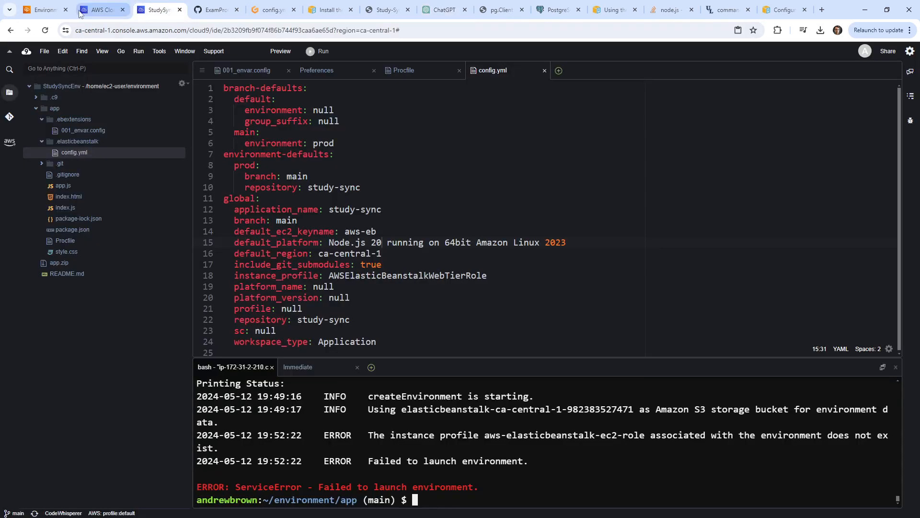
Search the console for 'iam' and open the IAM Roles list.
{"action": "left_click", "coordinate": [51, 12]}
{"action": "left_click", "coordinate": [175, 49]}
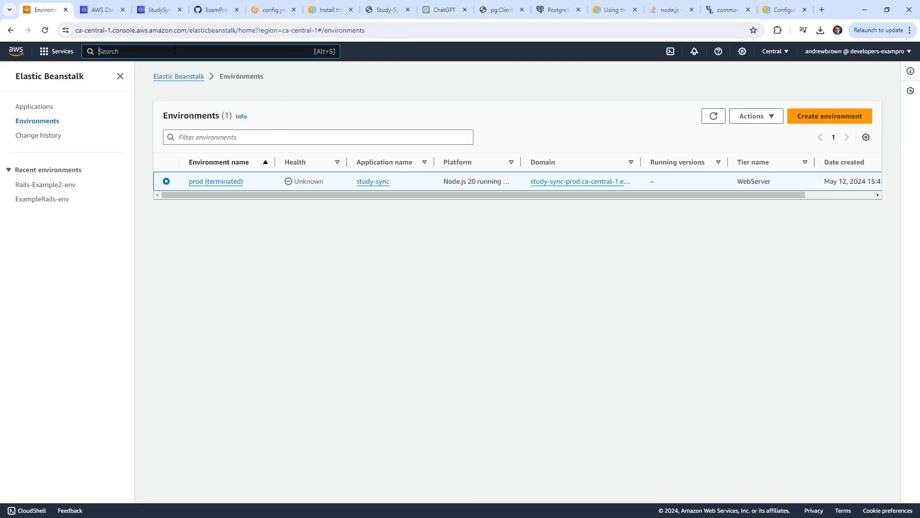
{"action": "type", "text": "iam"}
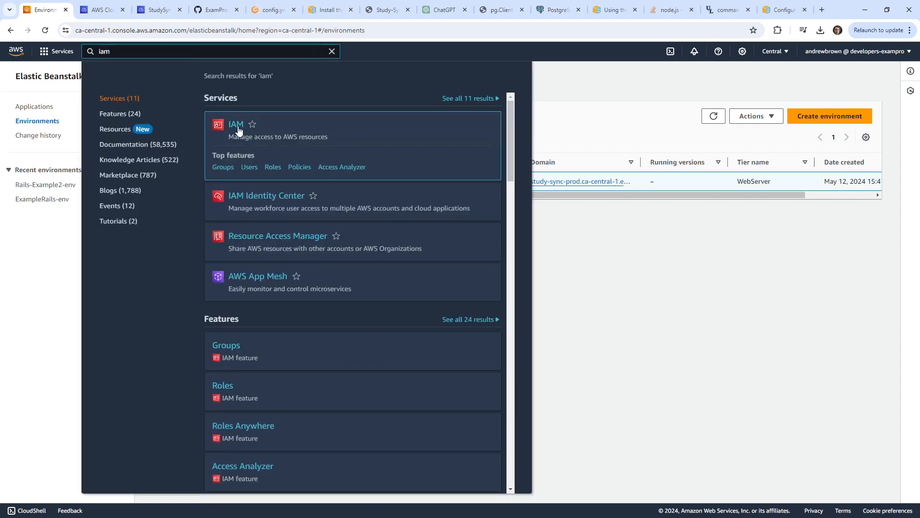
{"action": "left_click", "coordinate": [238, 129]}
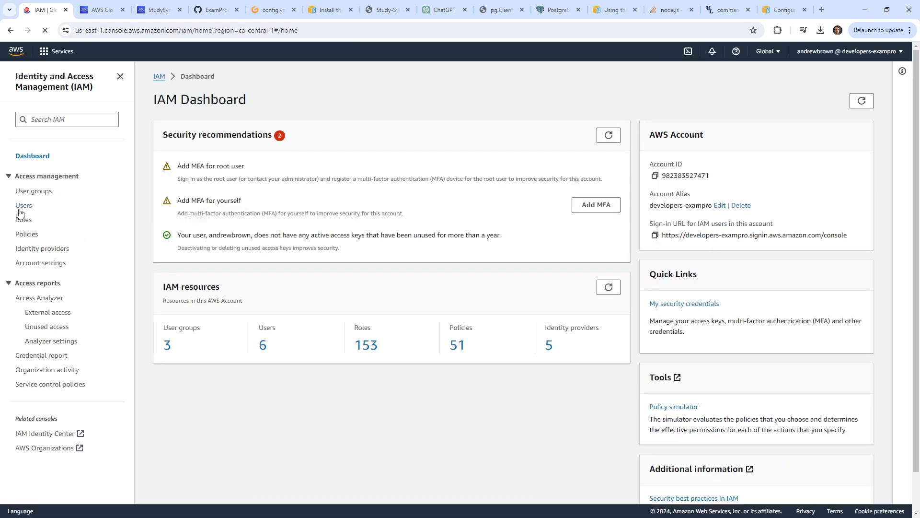
{"action": "left_click", "coordinate": [22, 219]}
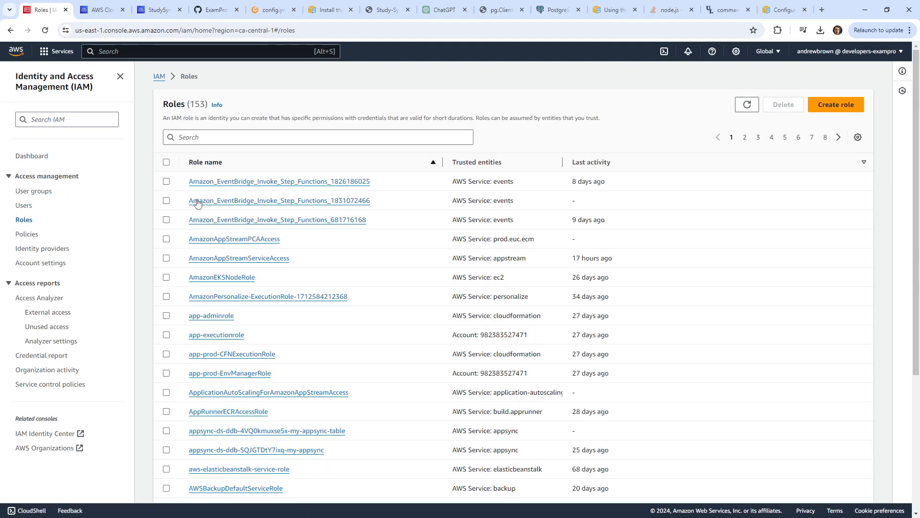
Filter roles by 'be', open AWSElasticBeanstalkWebTierRole and copy its ARN.
{"action": "left_click", "coordinate": [281, 139]}
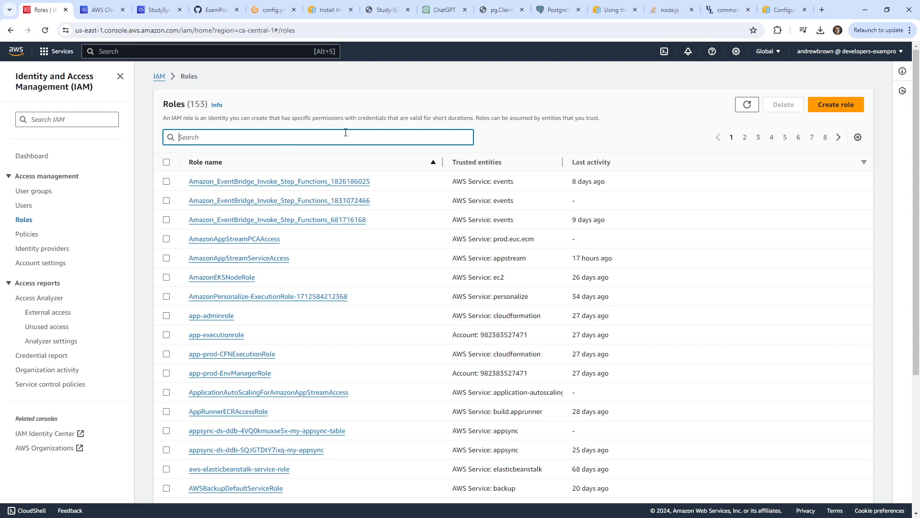
{"action": "type", "text": "be"}
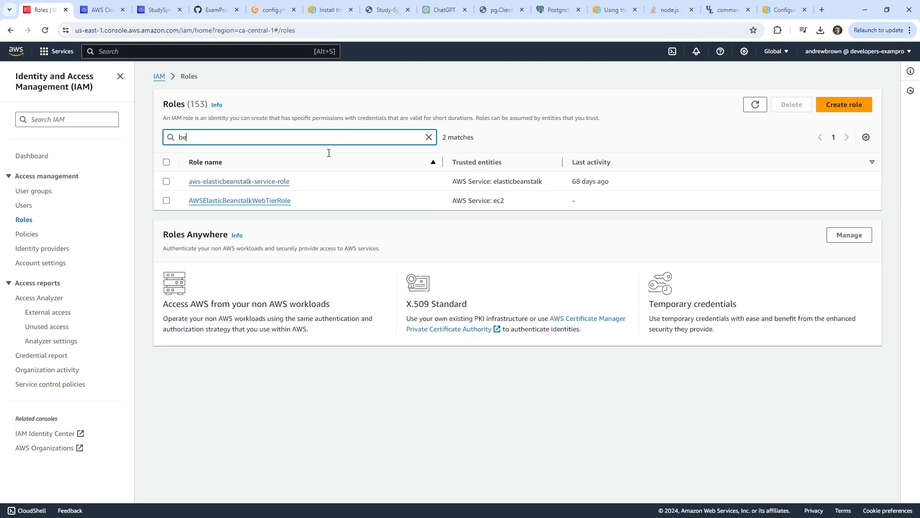
{"action": "left_click", "coordinate": [212, 201]}
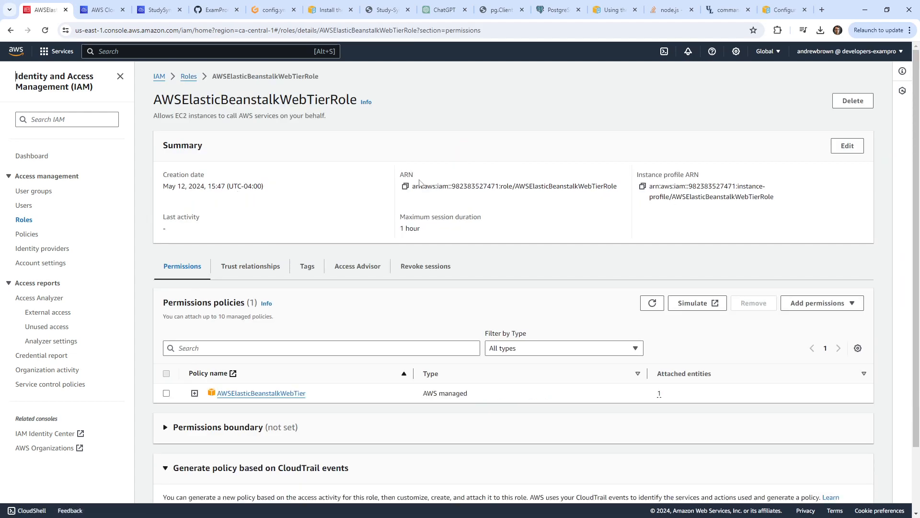
{"action": "left_click", "coordinate": [405, 186]}
Compare with the Gitpod config.yml, then return to config.yml in the StudySync Cloud9 IDE.
{"action": "left_click", "coordinate": [272, 10]}
{"action": "scroll", "coordinate": [359, 157], "scroll_direction": "down", "scroll_amount": 3}
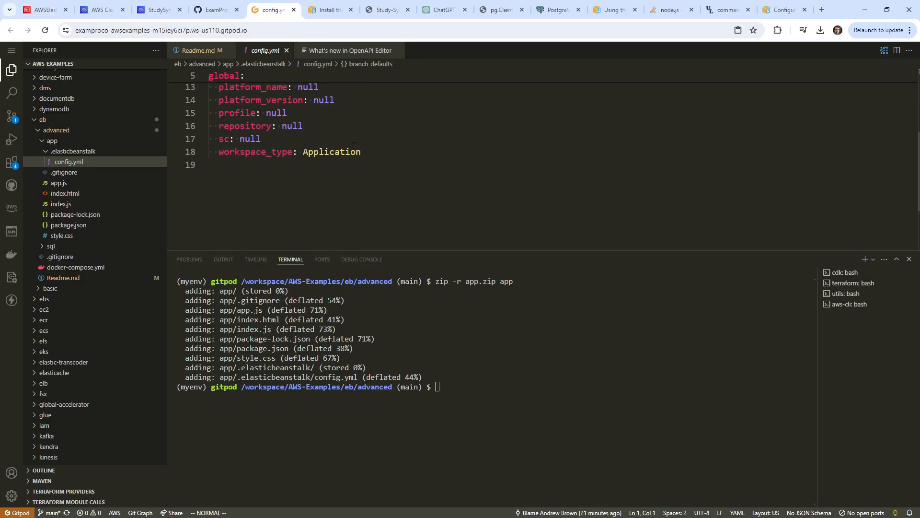
{"action": "scroll", "coordinate": [307, 139], "scroll_direction": "up", "scroll_amount": 1}
{"action": "left_click", "coordinate": [44, 10]}
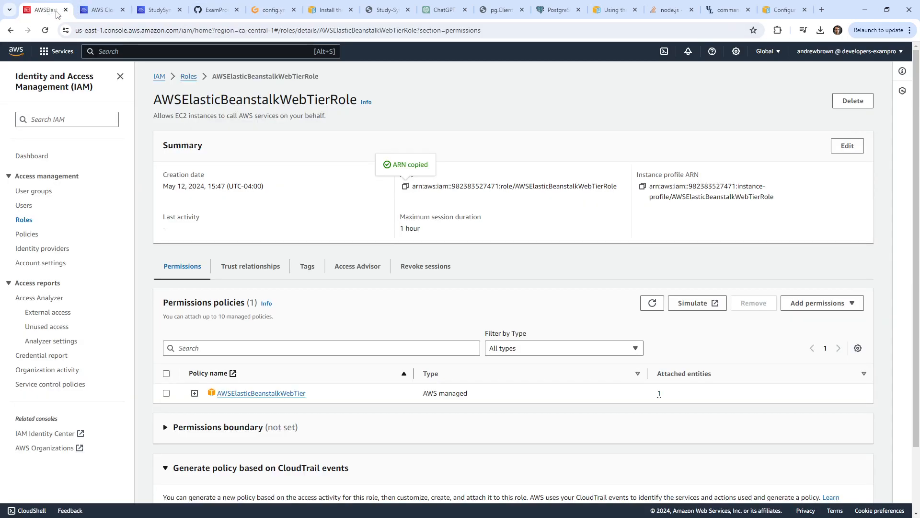
{"action": "left_click", "coordinate": [101, 9]}
{"action": "left_click", "coordinate": [159, 9]}
{"action": "scroll", "coordinate": [411, 325], "scroll_direction": "down", "scroll_amount": 1}
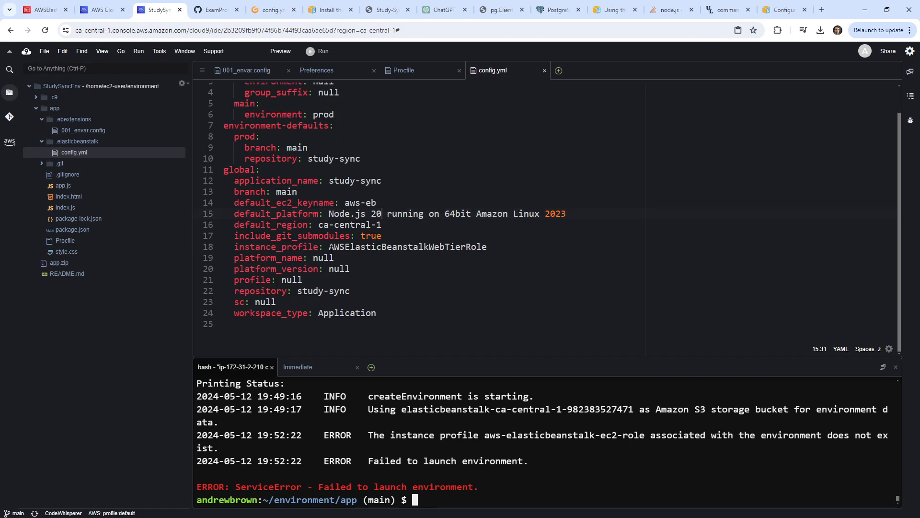
Replace the instance_profile value on line 18 with the copied role ARN and save config.yml.
{"action": "left_click_drag", "start_coordinate": [500, 245], "coordinate": [329, 246]}
{"action": "right_click", "coordinate": [331, 248]}
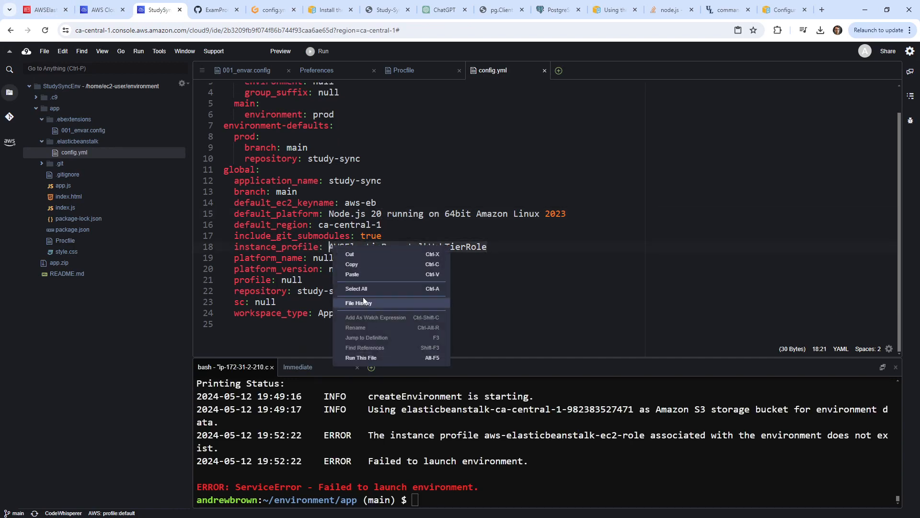
{"action": "left_click", "coordinate": [363, 277]}
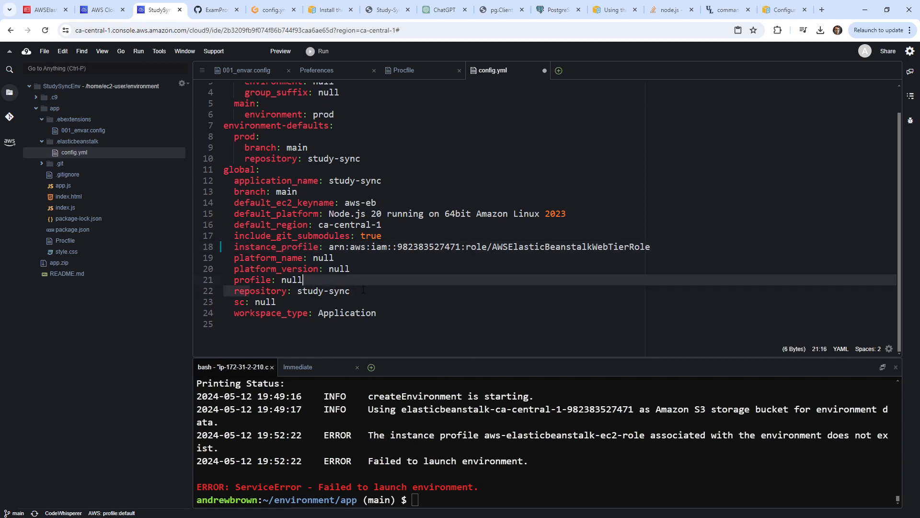
{"action": "left_click", "coordinate": [334, 248]}
{"action": "key", "text": "ctrl+s"}
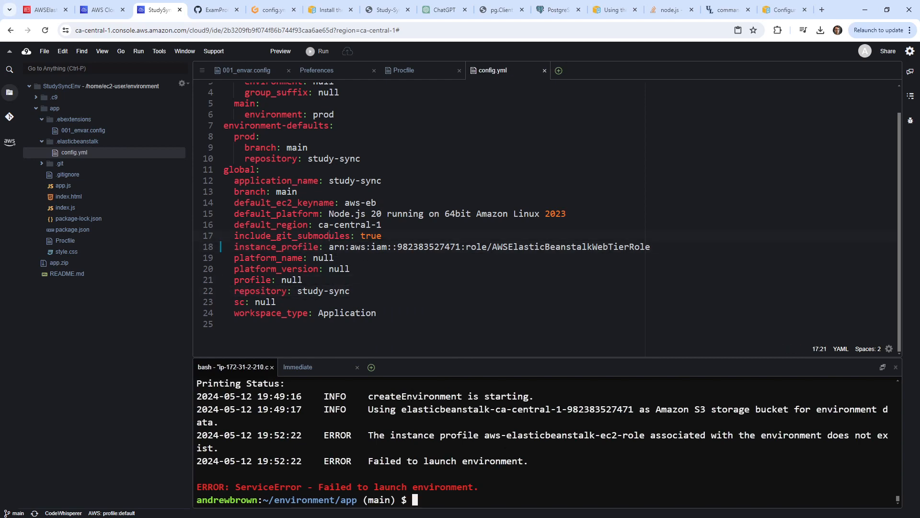
Stage, commit with message 'change arn', and push the config change.
{"action": "key", "text": "Up"}
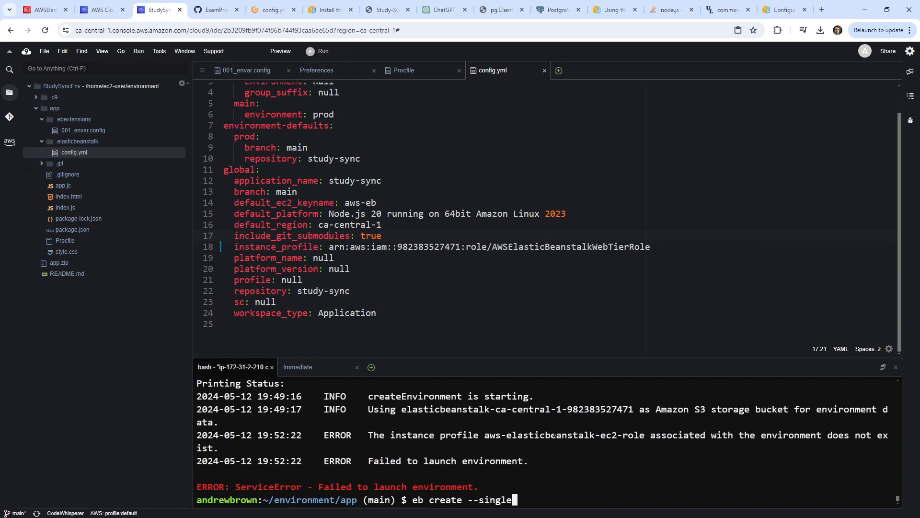
{"action": "key", "text": "Down"}
{"action": "type", "text": "git add ."}
{"action": "key", "text": "Return"}
{"action": "type", "text": "git commit -m "}
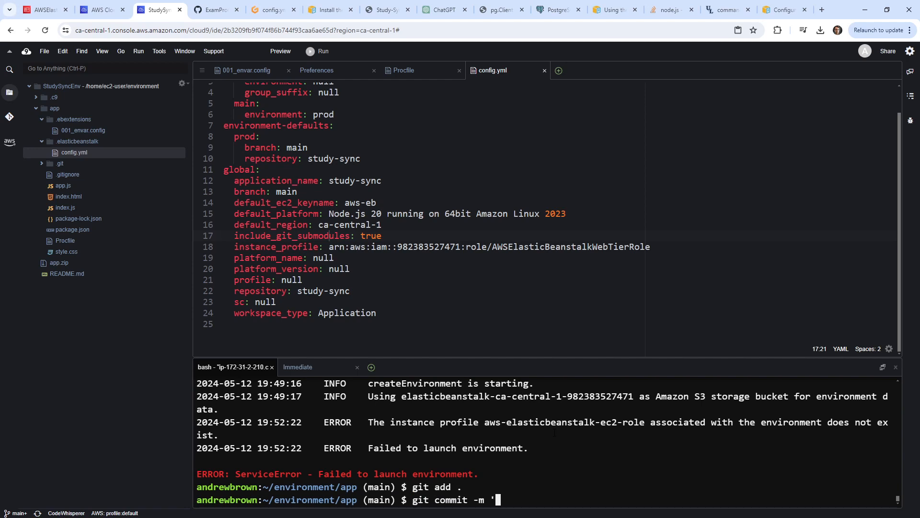
{"action": "type", "text": "'change arn'"}
{"action": "key", "text": "Return"}
{"action": "type", "text": "gitp ush"}
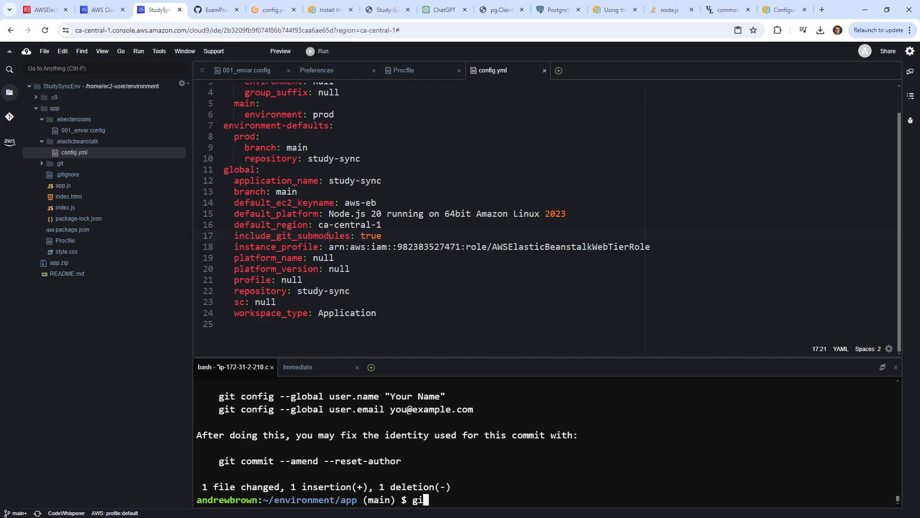
{"action": "key", "text": "BackSpace"}
{"action": "key", "text": "BackSpace"}
{"action": "key", "text": "BackSpace"}
{"action": "key", "text": "BackSpace"}
{"action": "key", "text": "BackSpace"}
{"action": "type", "text": "o"}
{"action": "key", "text": "BackSpace"}
{"action": "type", "text": "push"}
{"action": "key", "text": "Return"}
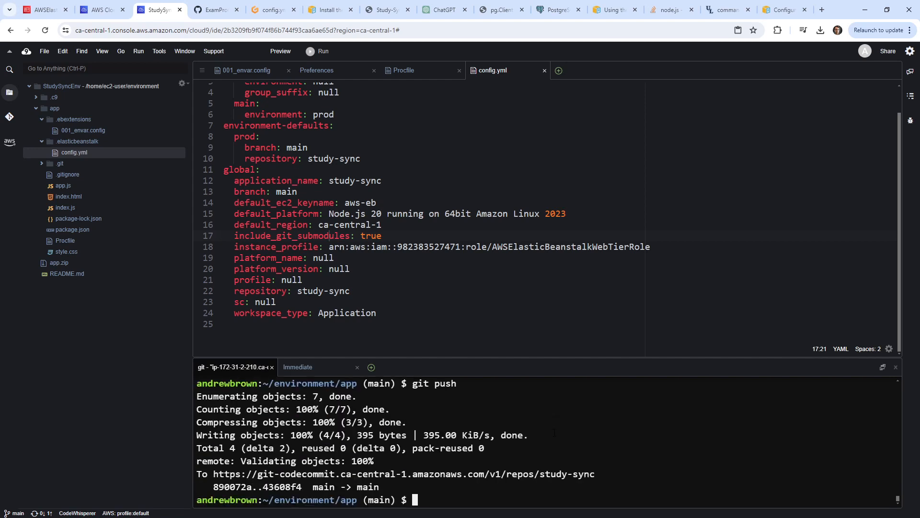
Run eb create --single with environment name prod, CNAME prefix prod3, and no Spot Fleet.
{"action": "key", "text": "Up"}
{"action": "key", "text": "Up"}
{"action": "key", "text": "Up"}
{"action": "key", "text": "Up"}
{"action": "key", "text": "Up"}
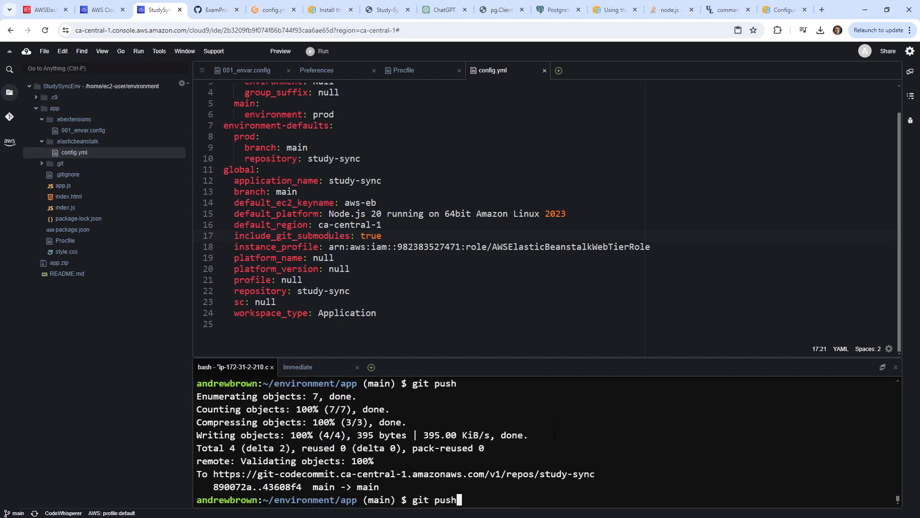
{"action": "key", "text": "Down"}
{"action": "key", "text": "Return"}
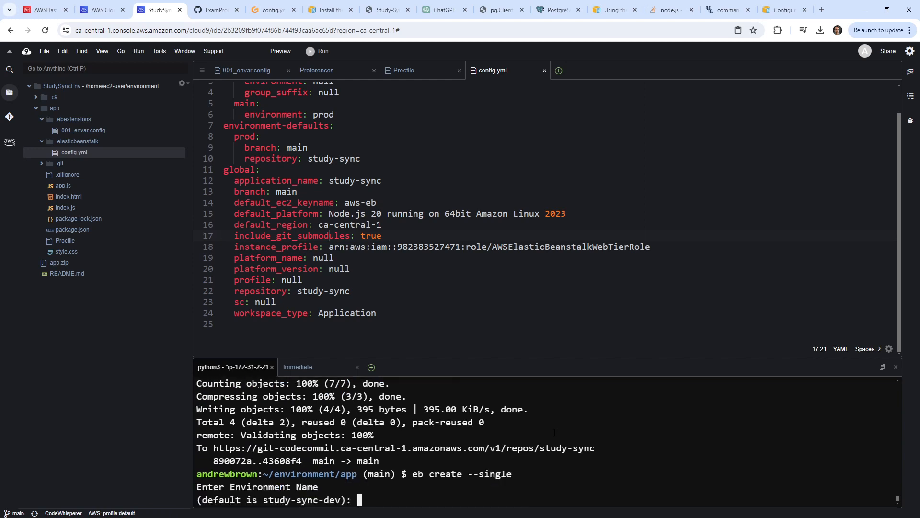
{"action": "type", "text": "prod"}
{"action": "key", "text": "Return"}
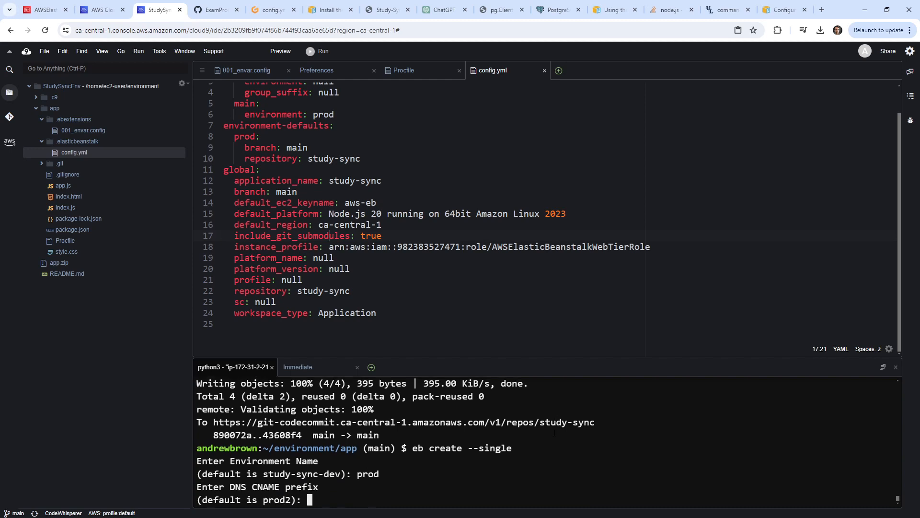
{"action": "type", "text": "prod3"}
{"action": "key", "text": "Return"}
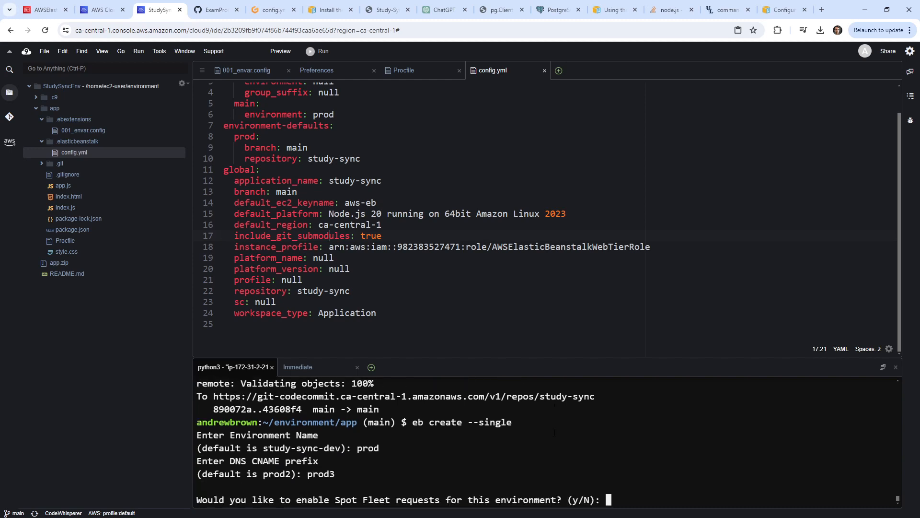
{"action": "type", "text": "n"}
{"action": "key", "text": "Return"}
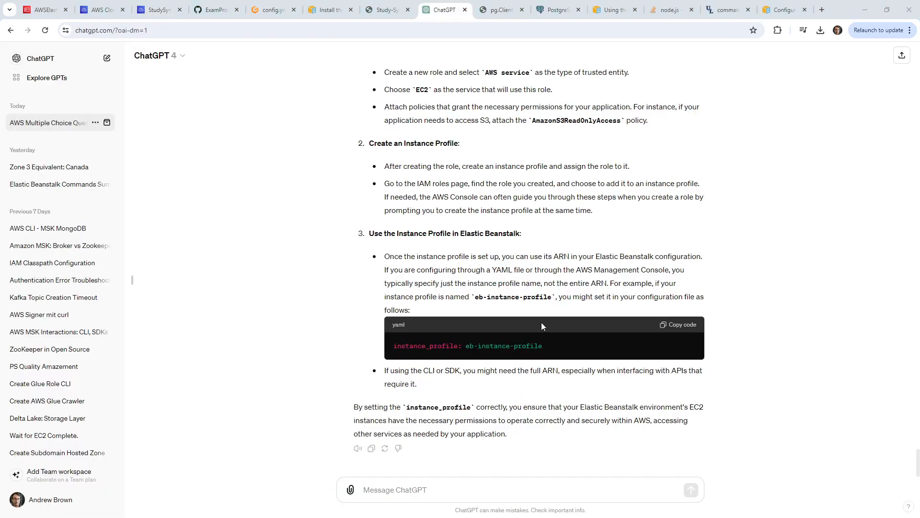
Select ChatGPT's instance_profile YAML example, then return to the AWSElasticBeanstalkWebTierRole IAM page.
{"action": "left_click_drag", "start_coordinate": [545, 344], "coordinate": [430, 345]}
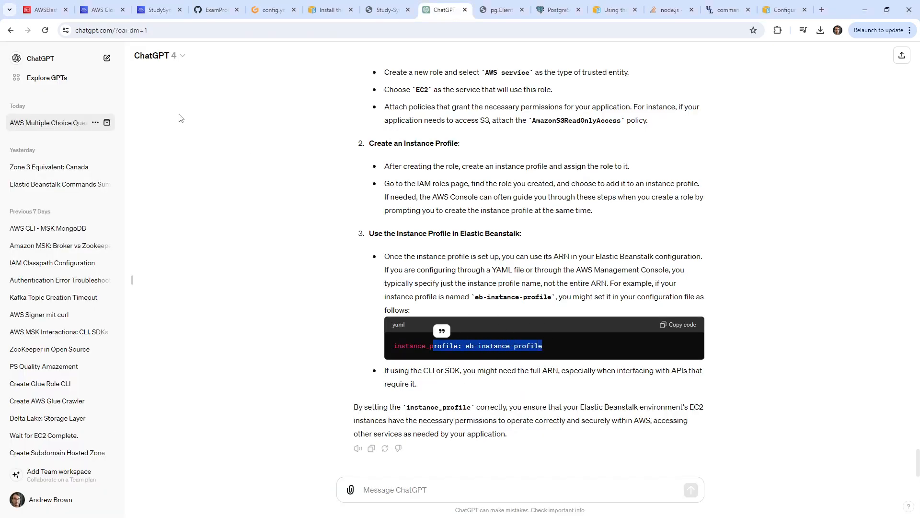
{"action": "left_click", "coordinate": [52, 7]}
{"action": "left_click", "coordinate": [99, 9]}
{"action": "left_click", "coordinate": [156, 10]}
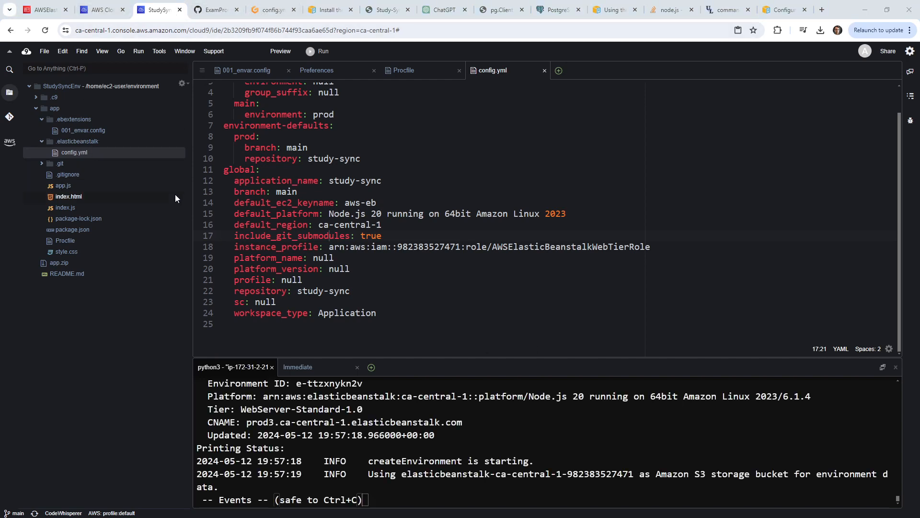
{"action": "left_click", "coordinate": [45, 9]}
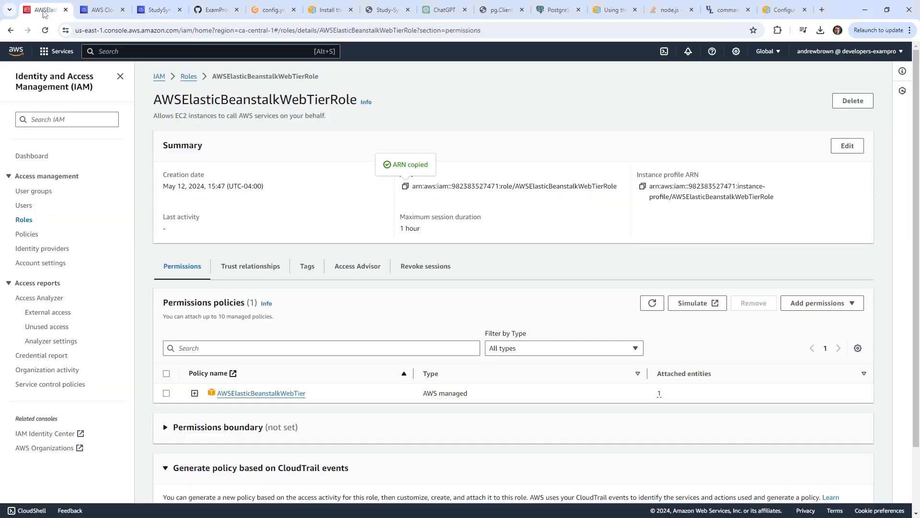
Open the study-sync CodeCommit repository and view .ebextensions/001_envar.config.
{"action": "middle_click", "coordinate": [17, 53]}
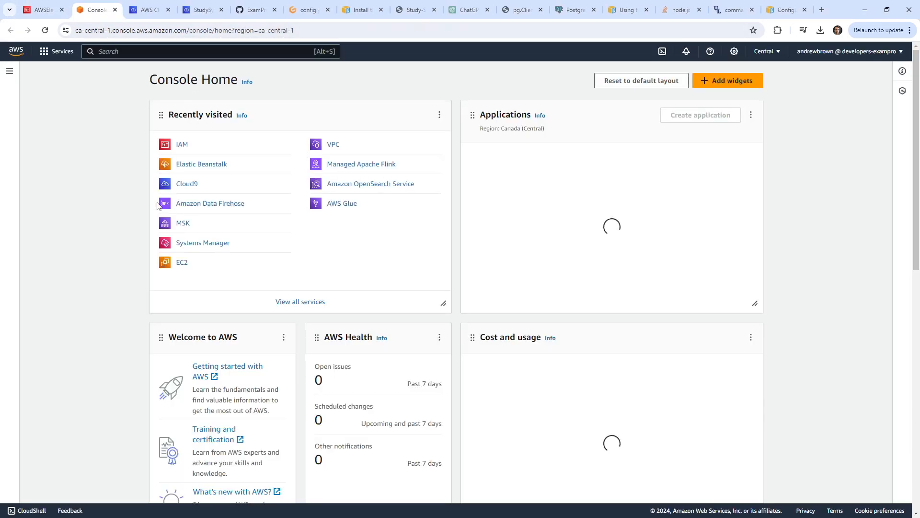
{"action": "type", "text": "codecommit"}
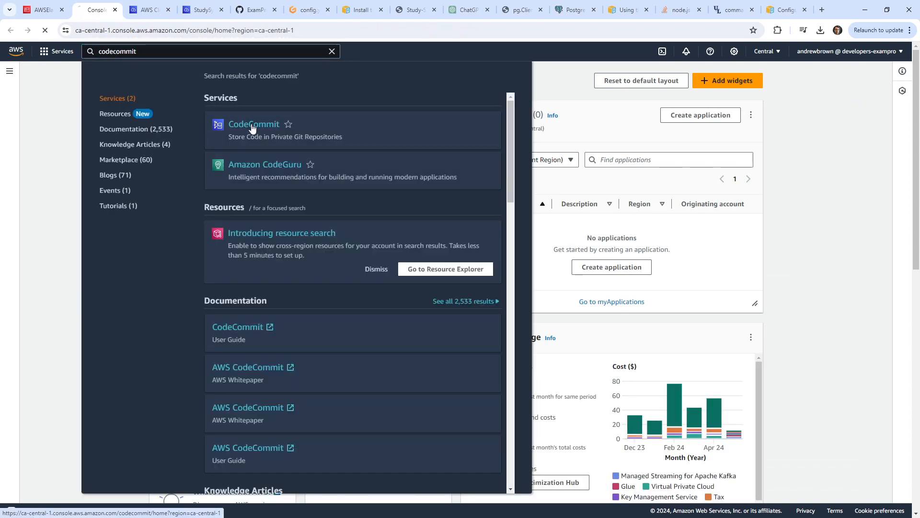
{"action": "left_click", "coordinate": [253, 124]}
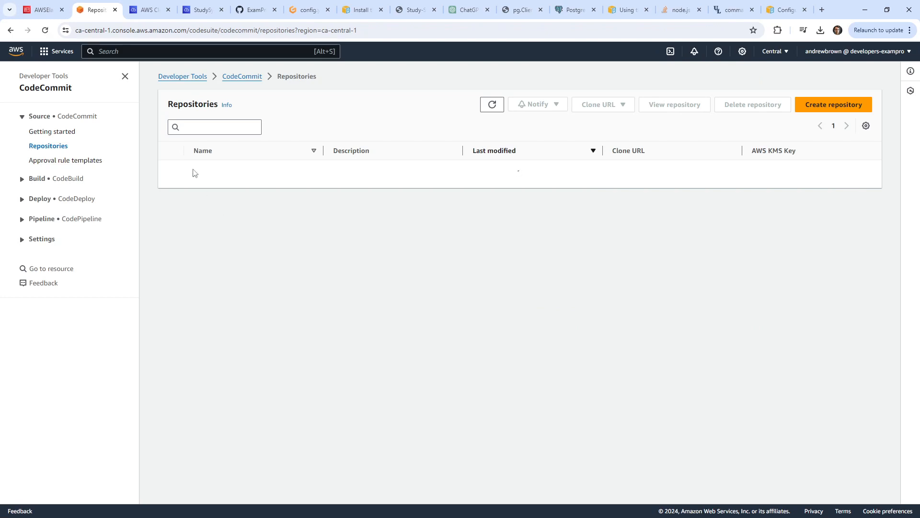
{"action": "left_click", "coordinate": [204, 181]}
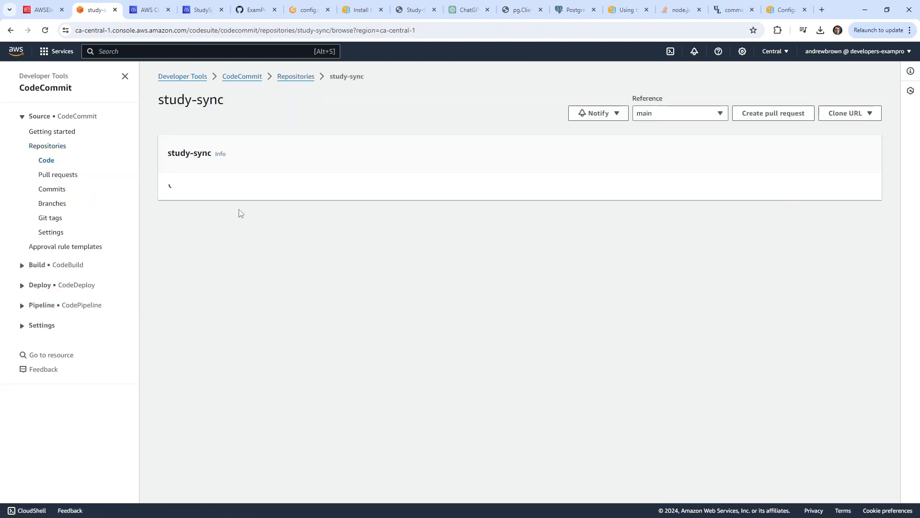
{"action": "left_click", "coordinate": [241, 193]}
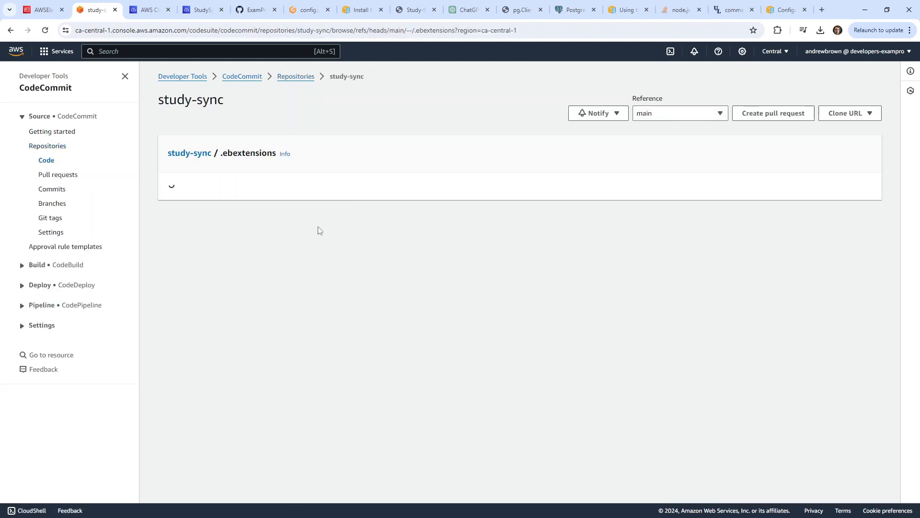
{"action": "left_click", "coordinate": [226, 218]}
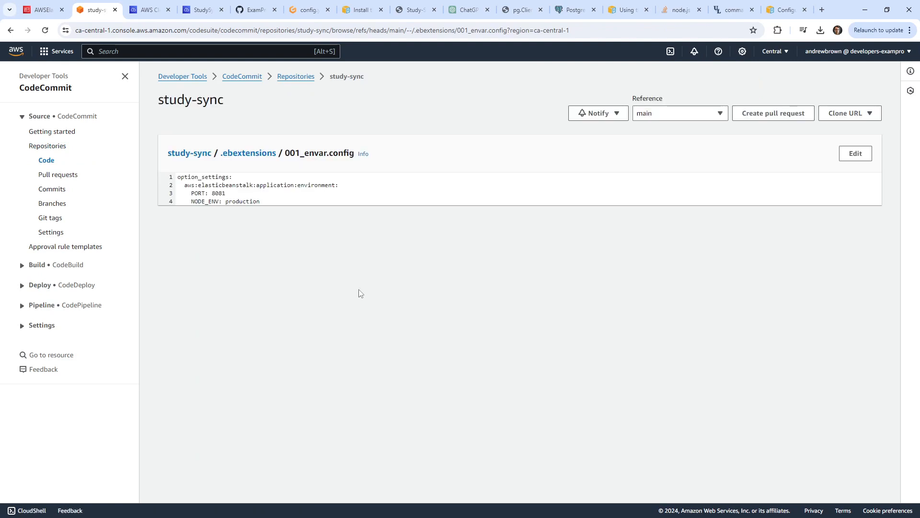
Open .elasticbeanstalk/config.yml and select the instance_profile role ARN on line 18.
{"action": "left_click", "coordinate": [222, 159]}
{"action": "left_click", "coordinate": [190, 153]}
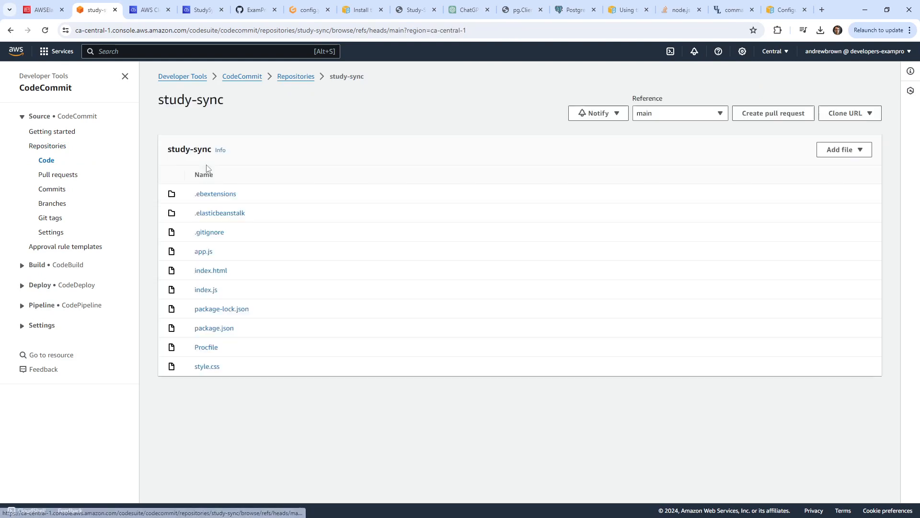
{"action": "left_click", "coordinate": [228, 214]}
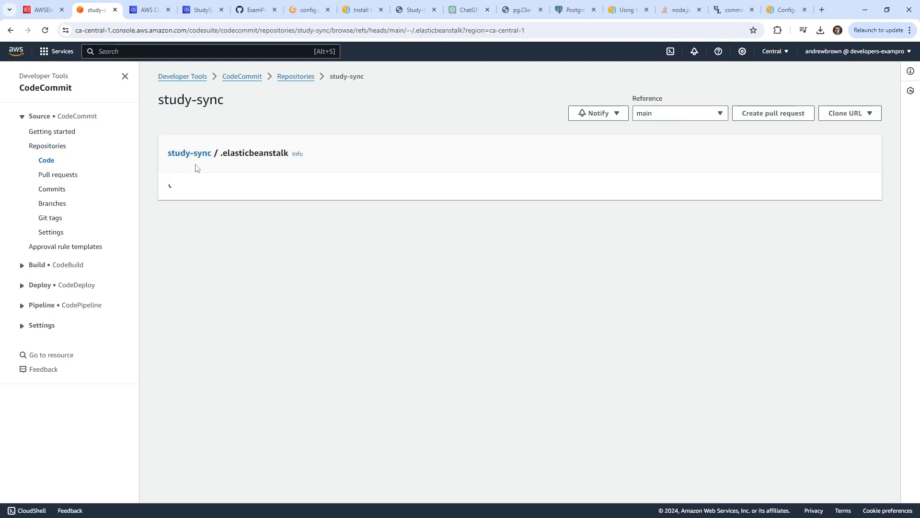
{"action": "left_click", "coordinate": [210, 213]}
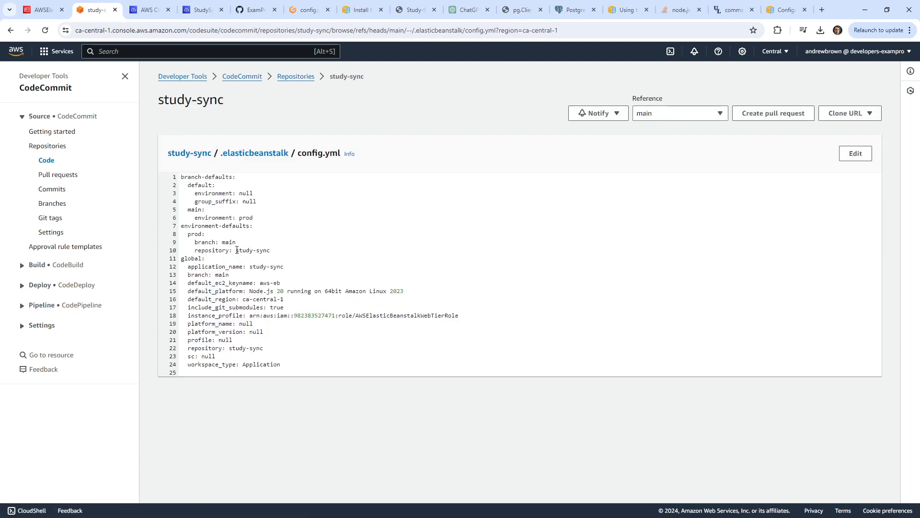
{"action": "left_click_drag", "start_coordinate": [459, 315], "coordinate": [252, 320]}
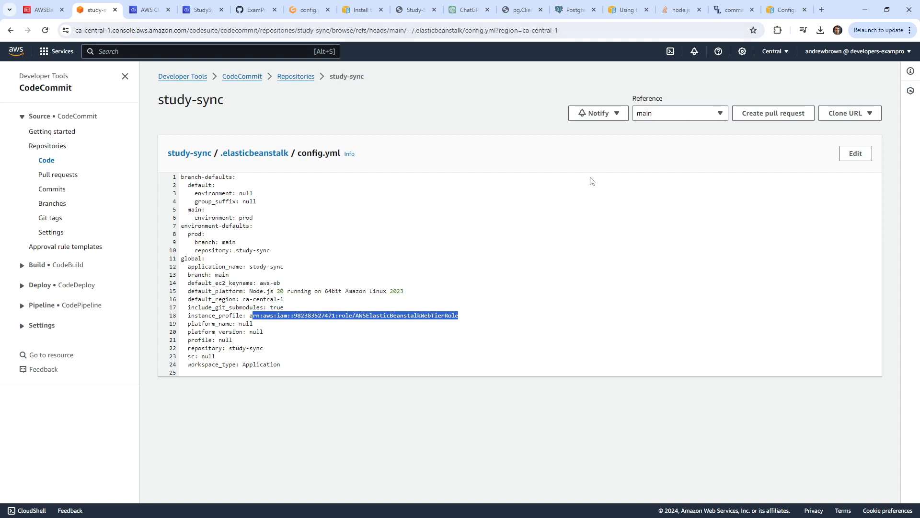
{"action": "left_click", "coordinate": [784, 10]}
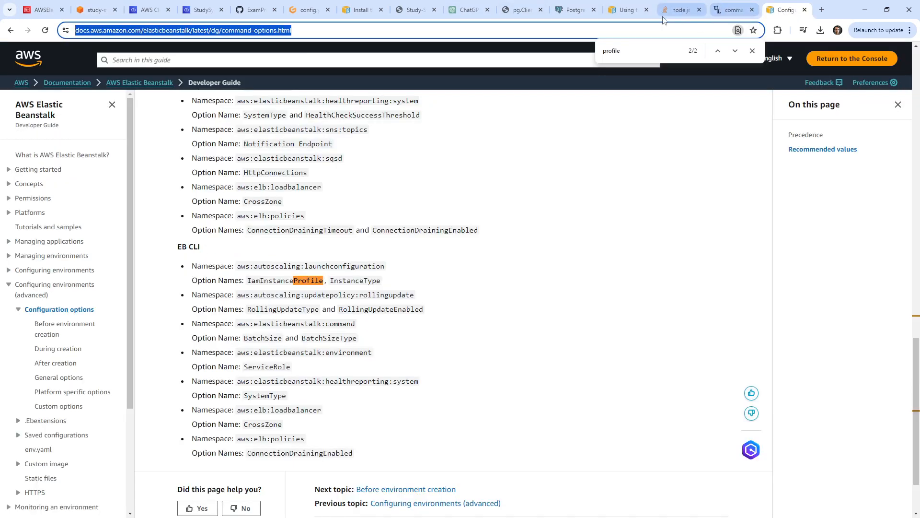
Navigate back through the docs history to the iam-instanceprofile.html page.
{"action": "left_click", "coordinate": [620, 18]}
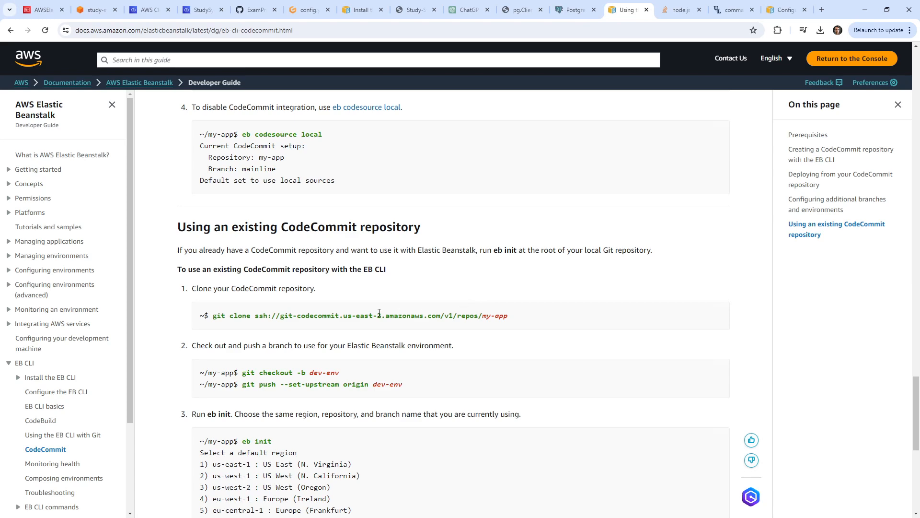
{"action": "left_click", "coordinate": [784, 10]}
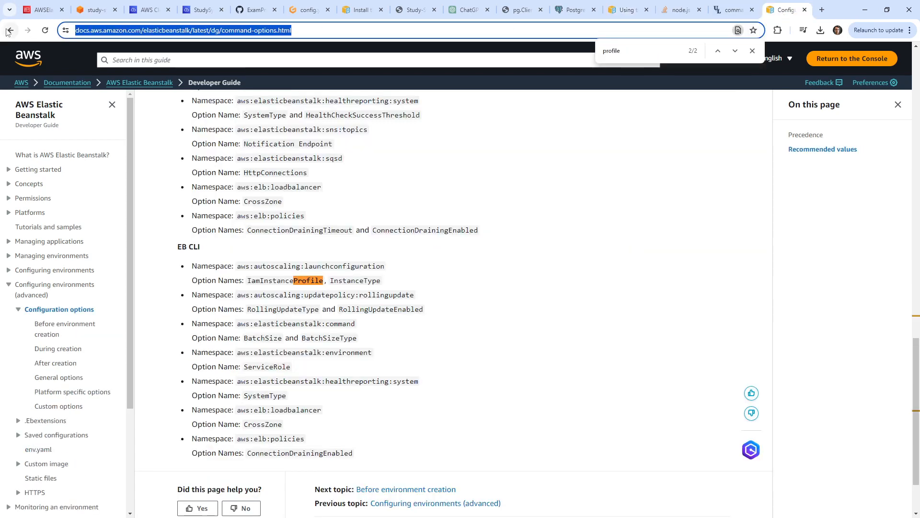
{"action": "left_click", "coordinate": [10, 30]}
{"action": "left_click", "coordinate": [10, 30]}
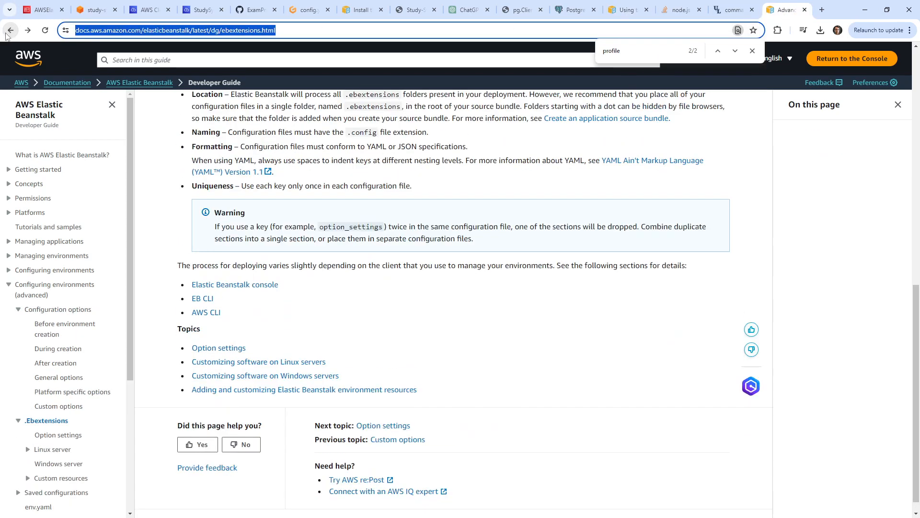
{"action": "left_click", "coordinate": [10, 30]}
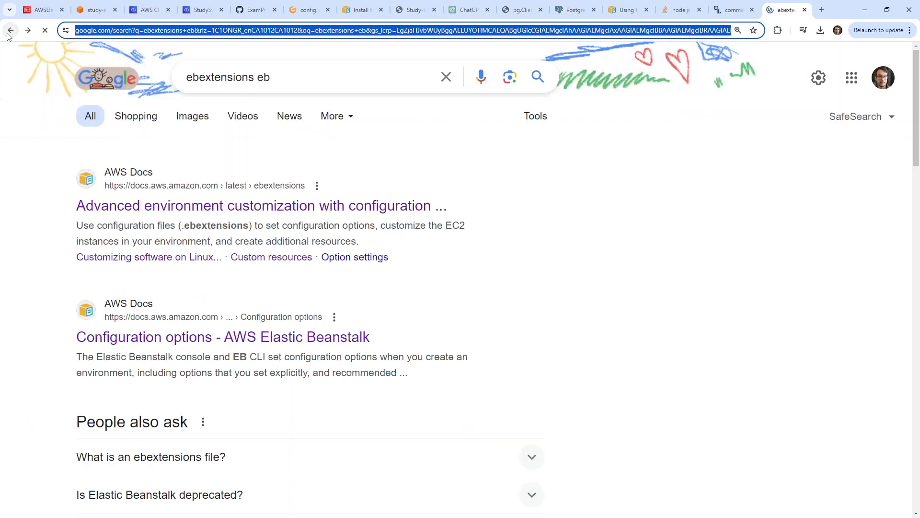
{"action": "left_click", "coordinate": [10, 30]}
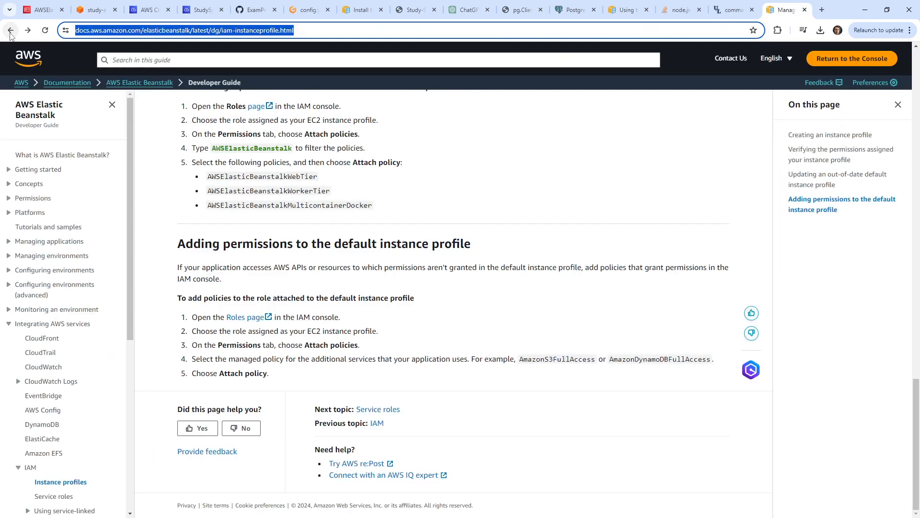
Read through the 'Managing Elastic Beanstalk instance profiles' sections, then return to study-sync config.yml.
{"action": "scroll", "coordinate": [347, 358], "scroll_direction": "up", "scroll_amount": 12}
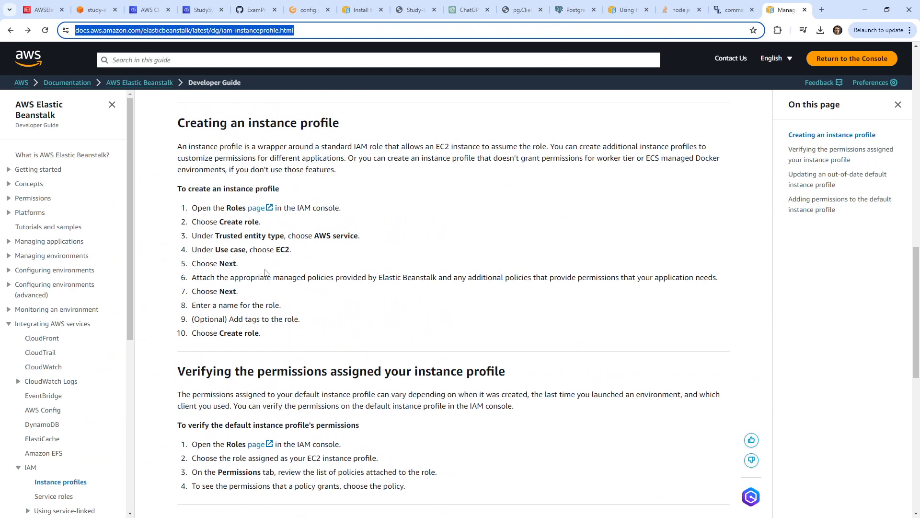
{"action": "scroll", "coordinate": [269, 266], "scroll_direction": "down", "scroll_amount": 3}
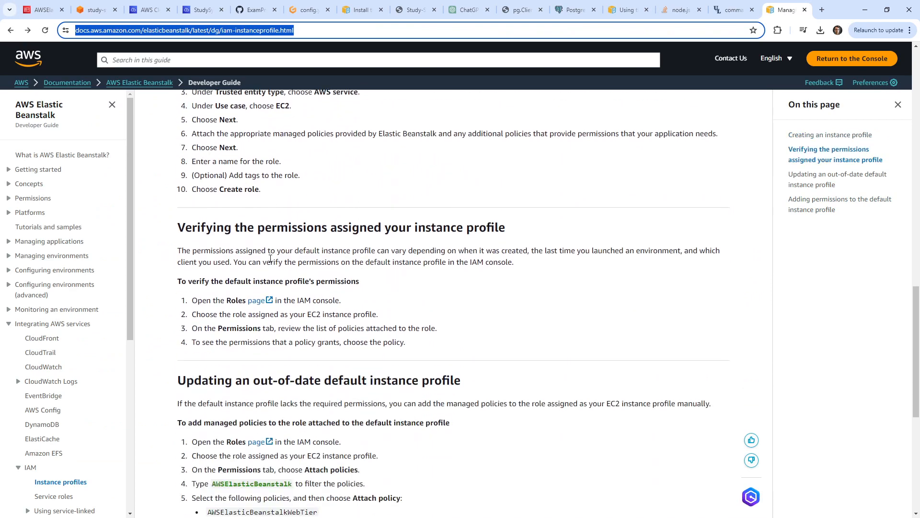
{"action": "scroll", "coordinate": [270, 257], "scroll_direction": "down", "scroll_amount": 5}
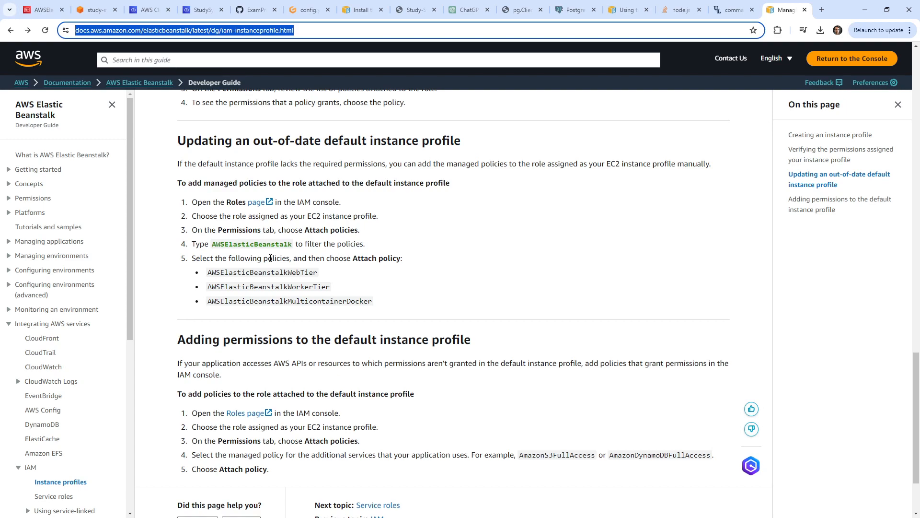
{"action": "scroll", "coordinate": [271, 258], "scroll_direction": "down", "scroll_amount": 2}
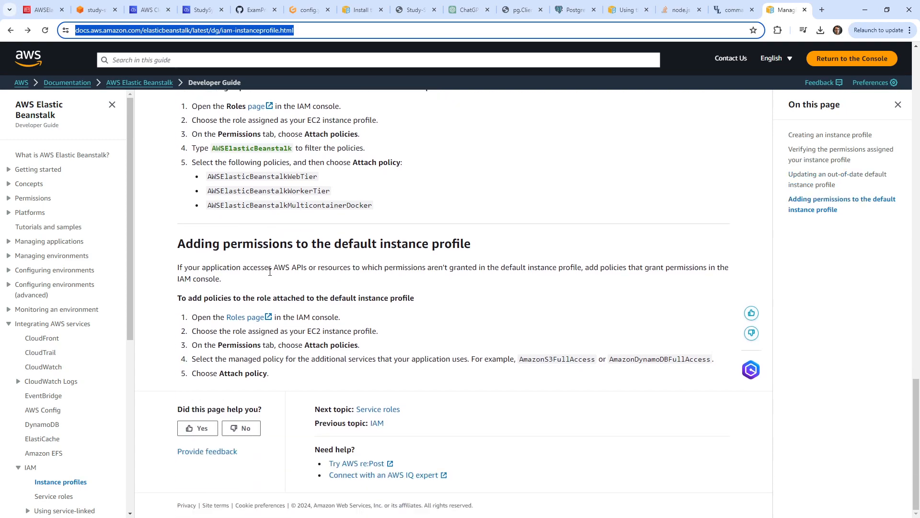
{"action": "scroll", "coordinate": [270, 271], "scroll_direction": "up", "scroll_amount": 14}
{"action": "scroll", "coordinate": [275, 320], "scroll_direction": "down", "scroll_amount": 4}
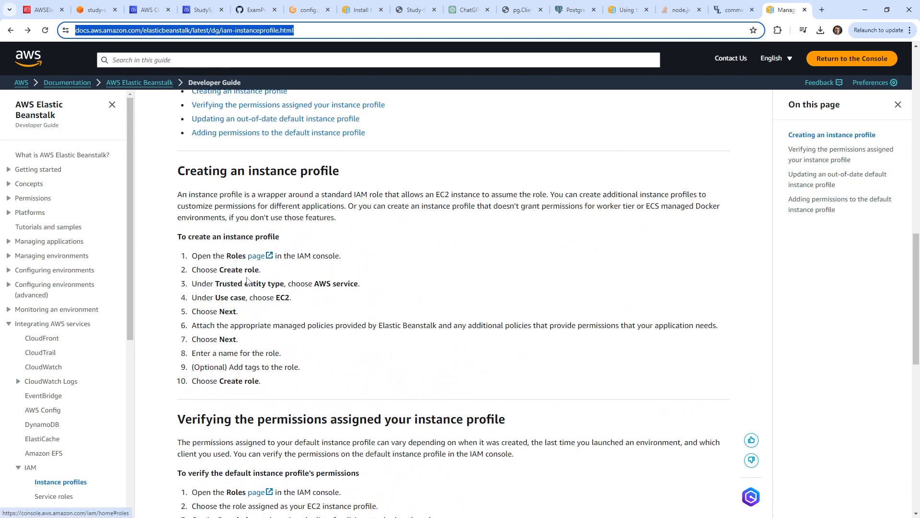
{"action": "scroll", "coordinate": [244, 301], "scroll_direction": "down", "scroll_amount": 4}
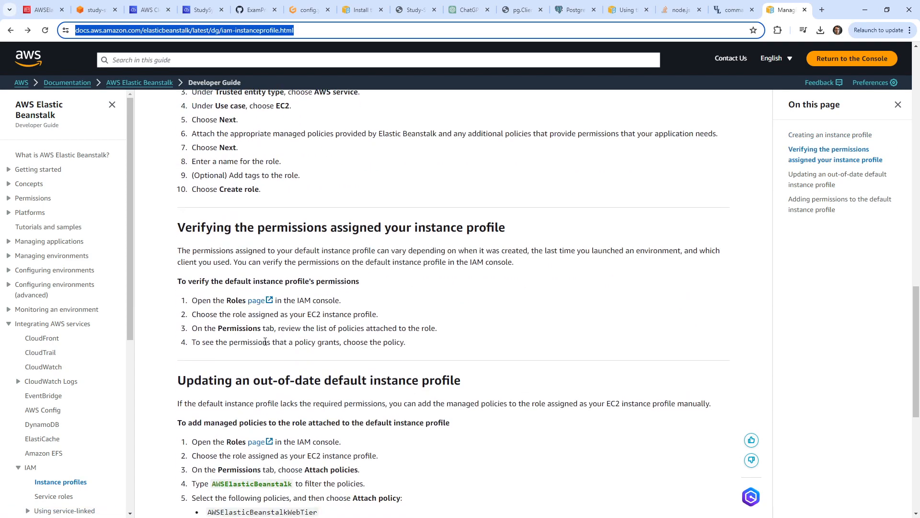
{"action": "scroll", "coordinate": [265, 342], "scroll_direction": "up", "scroll_amount": 11}
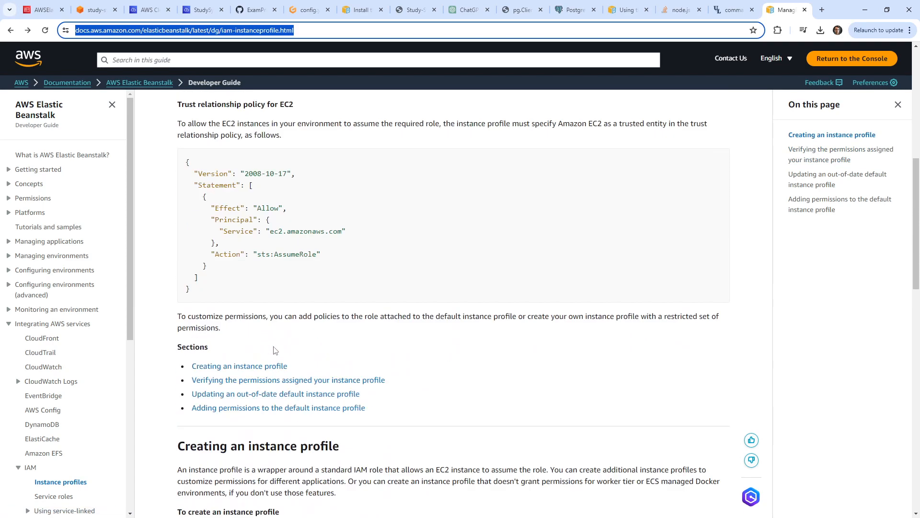
{"action": "scroll", "coordinate": [275, 351], "scroll_direction": "up", "scroll_amount": 7}
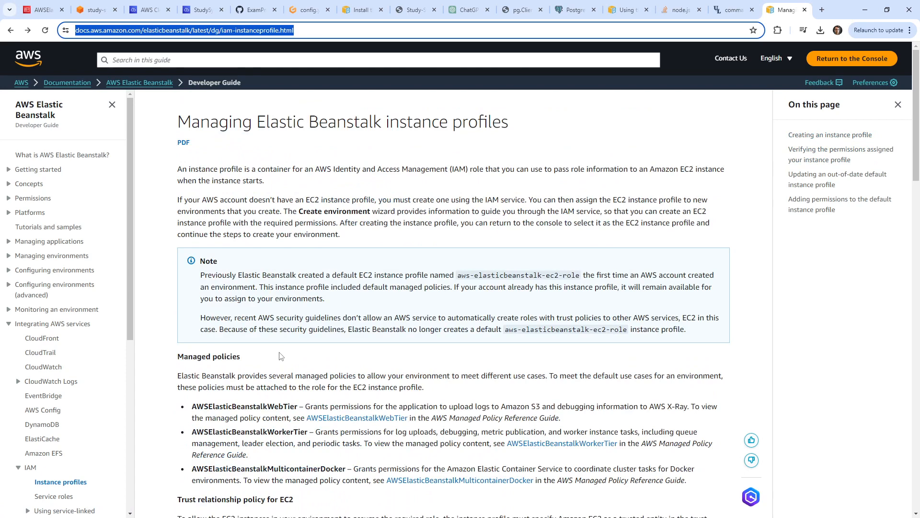
{"action": "left_click", "coordinate": [96, 15]}
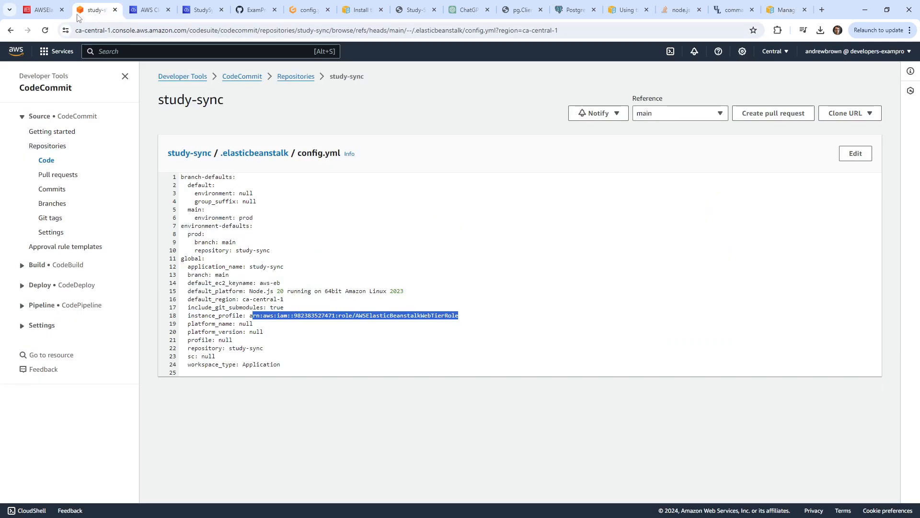
Check the IAM role page, then enlarge the Cloud9 terminal to see more deployment output.
{"action": "left_click", "coordinate": [48, 14]}
{"action": "scroll", "coordinate": [271, 211], "scroll_direction": "down", "scroll_amount": 2}
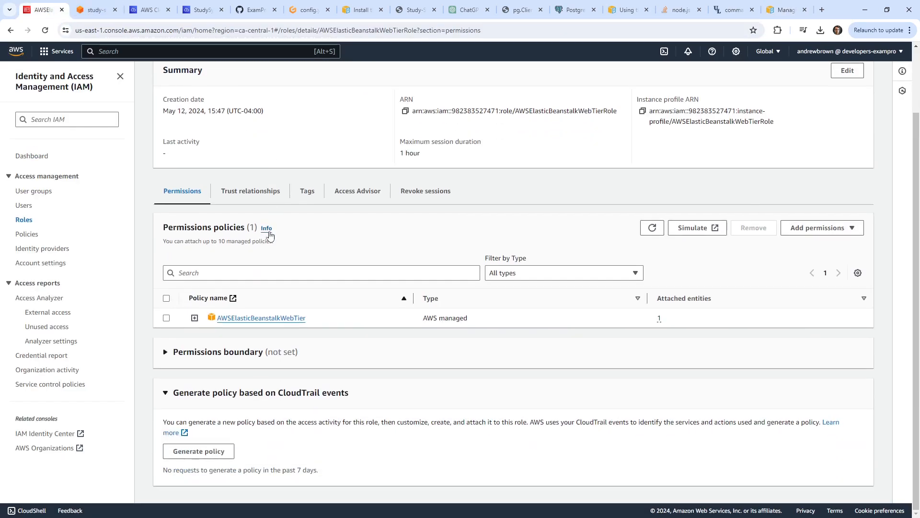
{"action": "left_click", "coordinate": [204, 11]}
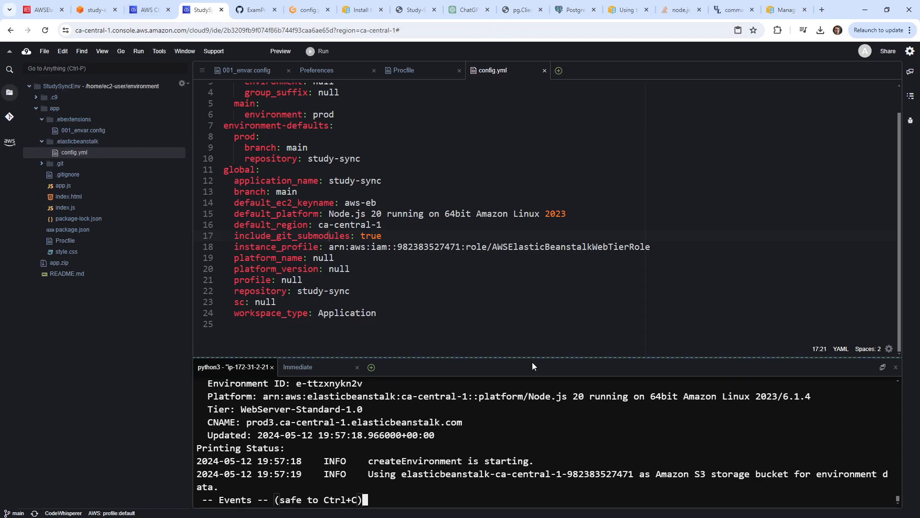
{"action": "left_click_drag", "start_coordinate": [521, 357], "coordinate": [521, 249]}
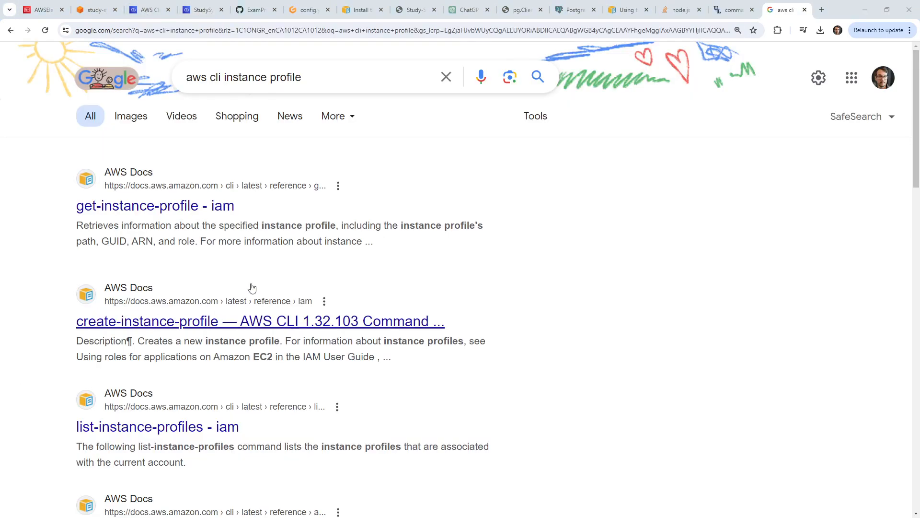
Open the AWS CLI v2 create-instance-profile reference and select its example command.
{"action": "left_click", "coordinate": [193, 322]}
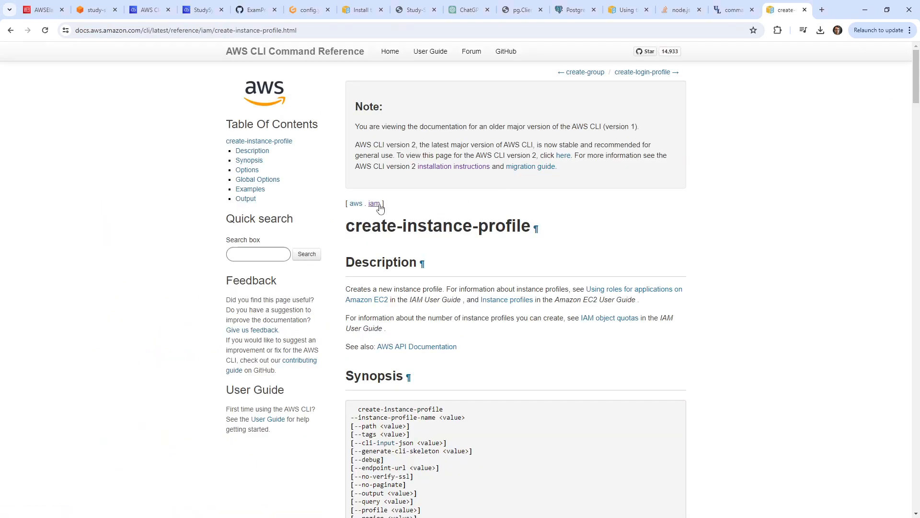
{"action": "left_click", "coordinate": [389, 204]}
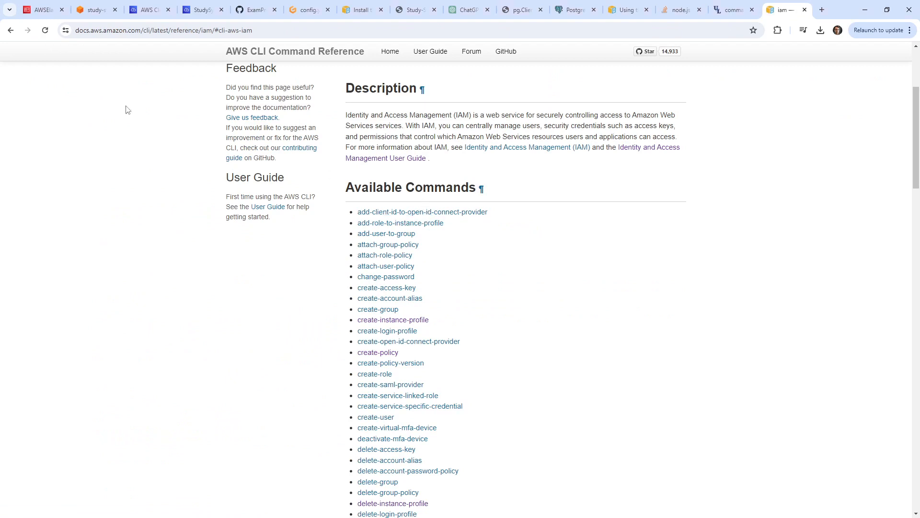
{"action": "left_click", "coordinate": [11, 33]}
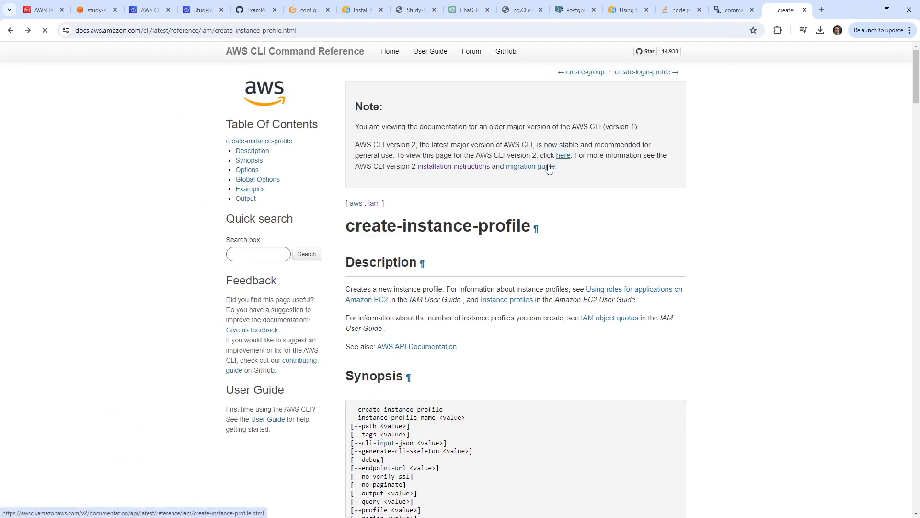
{"action": "left_click", "coordinate": [563, 157]}
{"action": "left_click", "coordinate": [249, 189]}
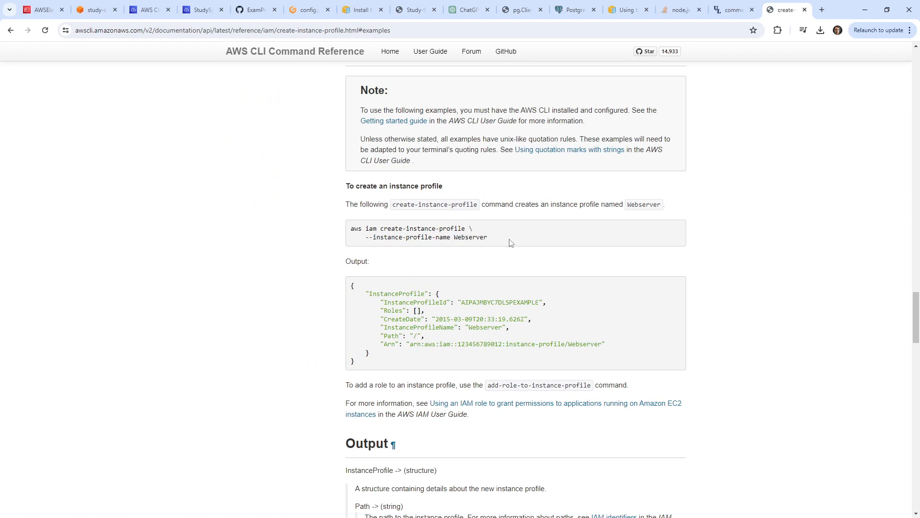
{"action": "left_click_drag", "start_coordinate": [491, 243], "coordinate": [347, 235]}
{"action": "key", "text": "ctrl+c"}
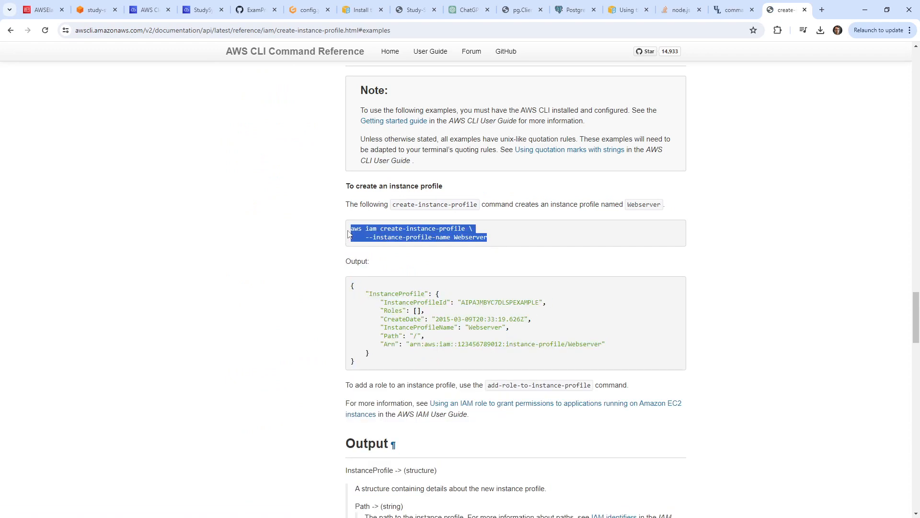
{"action": "scroll", "coordinate": [344, 220], "scroll_direction": "down", "scroll_amount": 5}
{"action": "scroll", "coordinate": [347, 207], "scroll_direction": "up", "scroll_amount": 6}
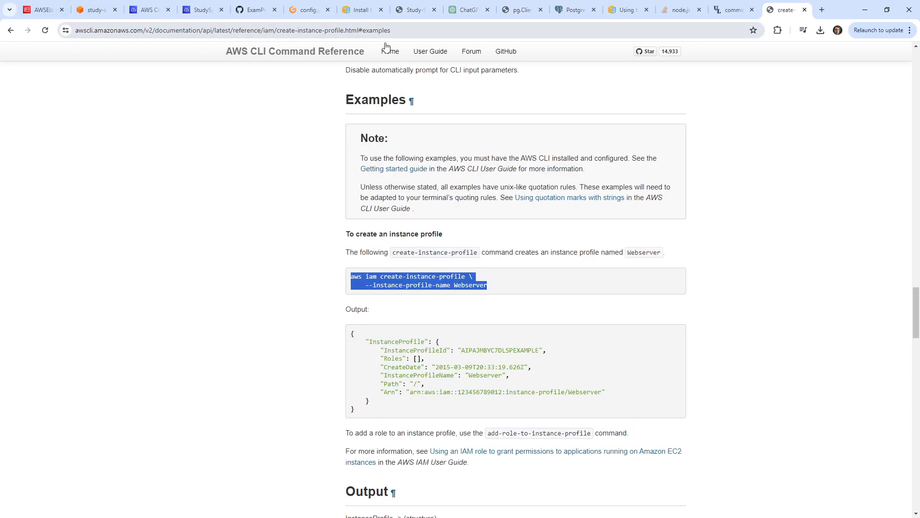
{"action": "left_click", "coordinate": [305, 10]}
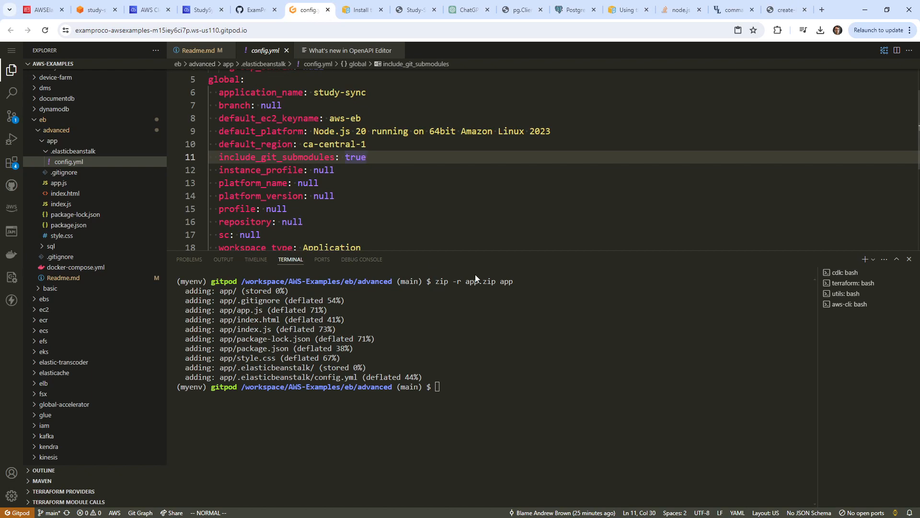
Add a '## Create IAM Profile' heading to Readme.md with the create-instance-profile command in a ```sh block.
{"action": "left_click", "coordinate": [200, 51]}
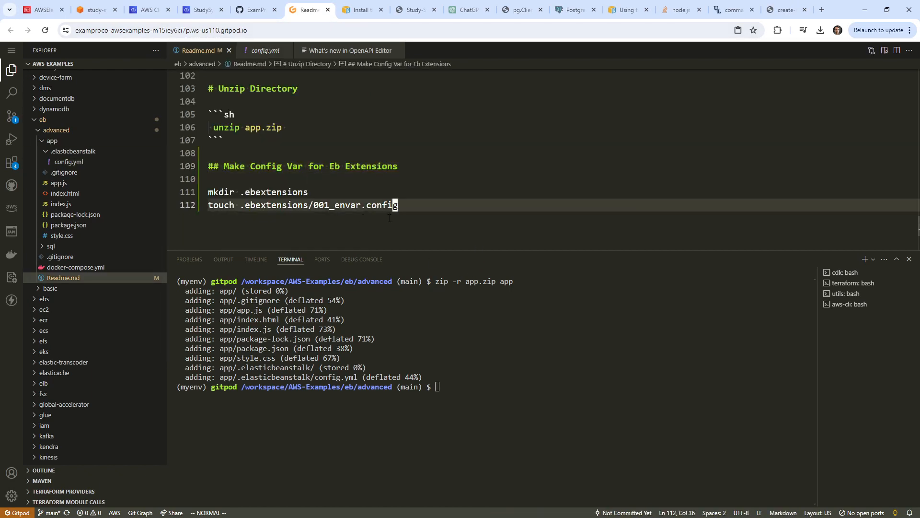
{"action": "key", "text": "A"}
{"action": "key", "text": "Return"}
{"action": "key", "text": "Return"}
{"action": "type", "text": "## Cre"}
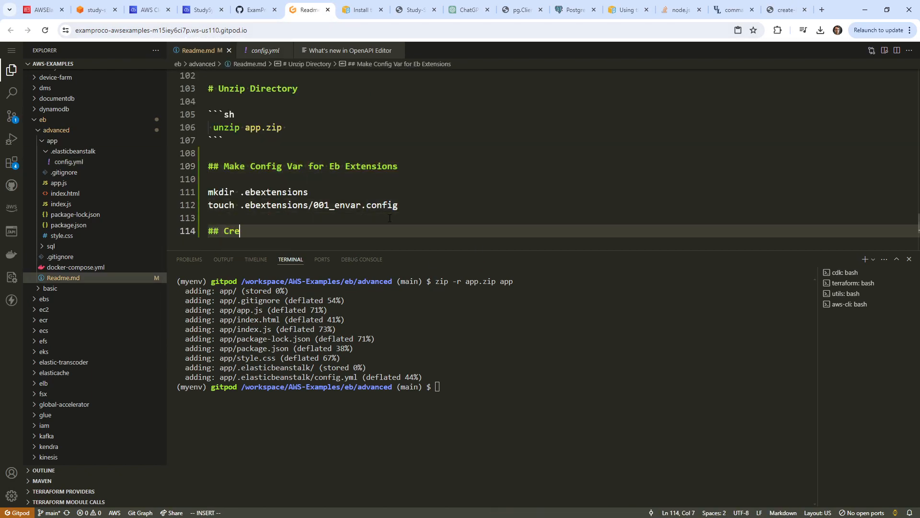
{"action": "type", "text": "ate IAM P"}
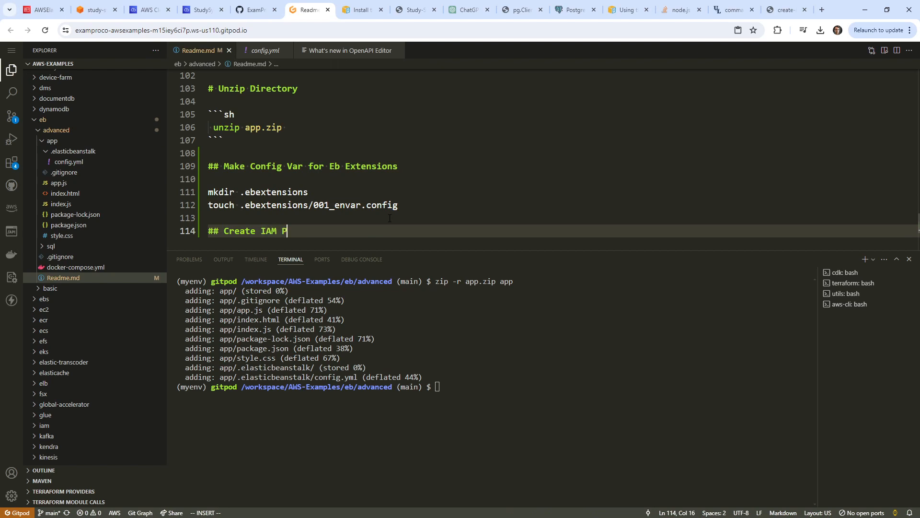
{"action": "type", "text": "rofile"}
{"action": "key", "text": "Return"}
{"action": "key", "text": "Return"}
{"action": "key", "text": "ctrl+v"}
{"action": "key", "text": "Up"}
{"action": "key", "text": "Up"}
{"action": "key", "text": "Return"}
{"action": "type", "text": "`"}
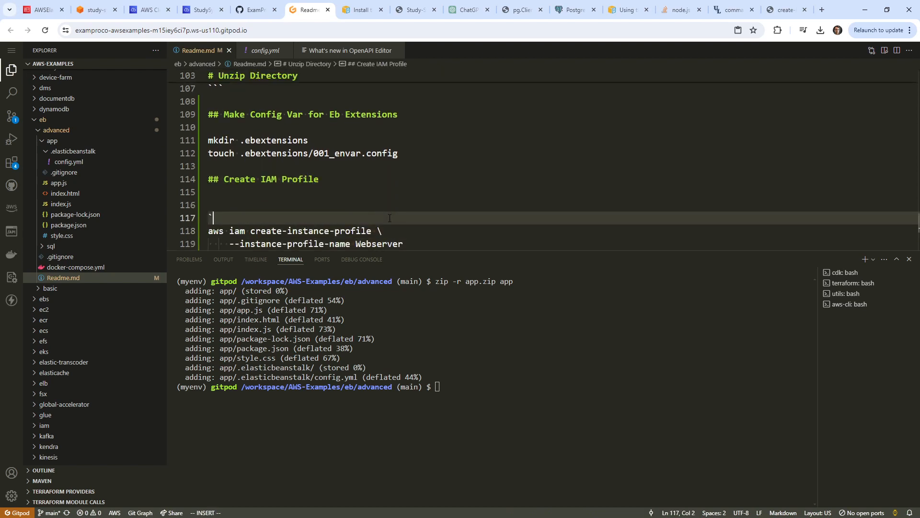
{"action": "type", "text": "``sh"}
{"action": "key", "text": "Down"}
{"action": "key", "text": "Down"}
{"action": "key", "text": "End"}
{"action": "key", "text": "Return"}
{"action": "type", "text": "`"}
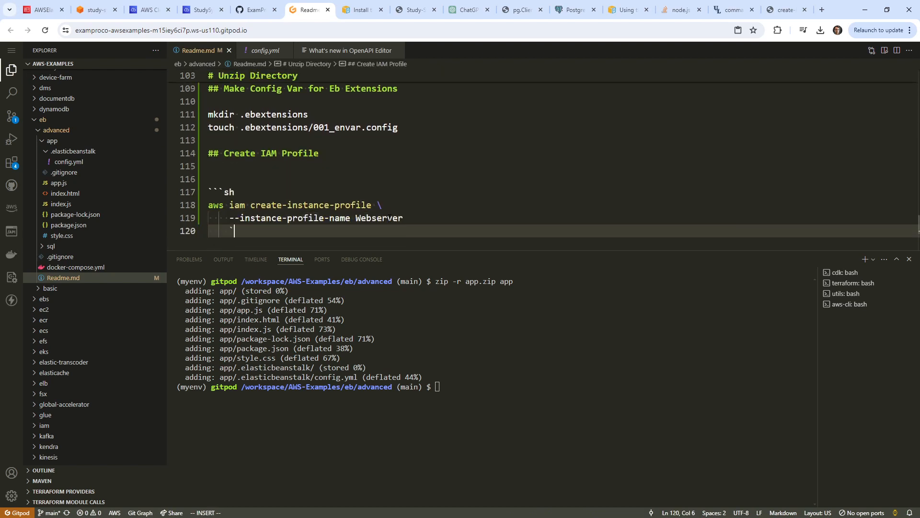
{"action": "type", "text": "``"}
{"action": "key", "text": "Escape"}
Join the command onto one line and change the profile name to StudySyncInstanceProfile.
{"action": "key", "text": "less"}
{"action": "key", "text": "less"}
{"action": "key", "text": "less"}
{"action": "key", "text": "less"}
{"action": "key", "text": "k"}
{"action": "key", "text": "shift+i"}
{"action": "key", "text": "BackSpace"}
{"action": "key", "text": "BackSpace"}
{"action": "key", "text": "BackSpace"}
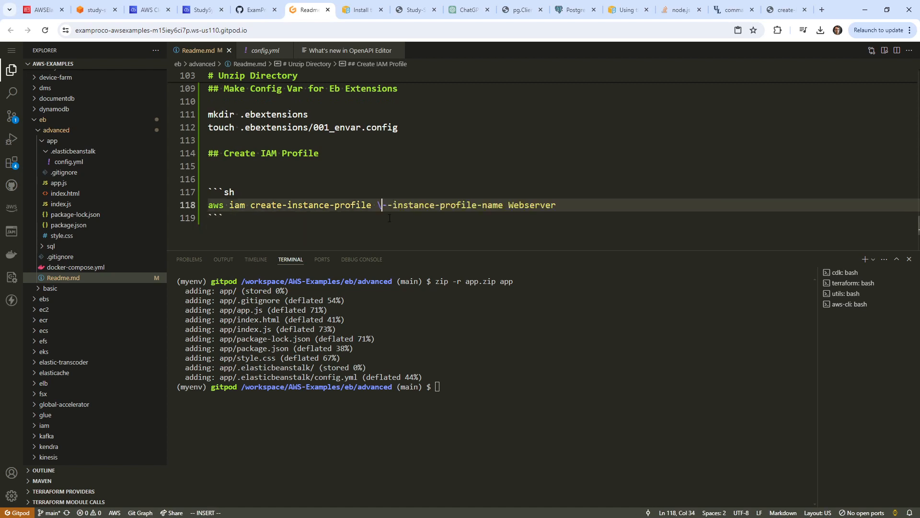
{"action": "key", "text": "BackSpace"}
{"action": "key", "text": "Escape"}
{"action": "key", "text": "shift+a"}
{"action": "key", "text": "Escape"}
{"action": "type", "text": "bcwS"}
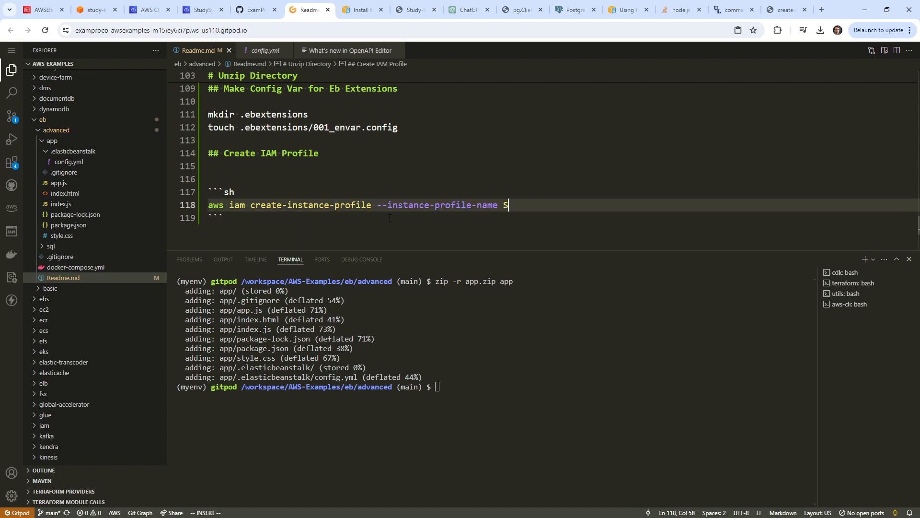
{"action": "type", "text": "tudySyncInatstanceProfile"}
{"action": "key", "text": "Escape"}
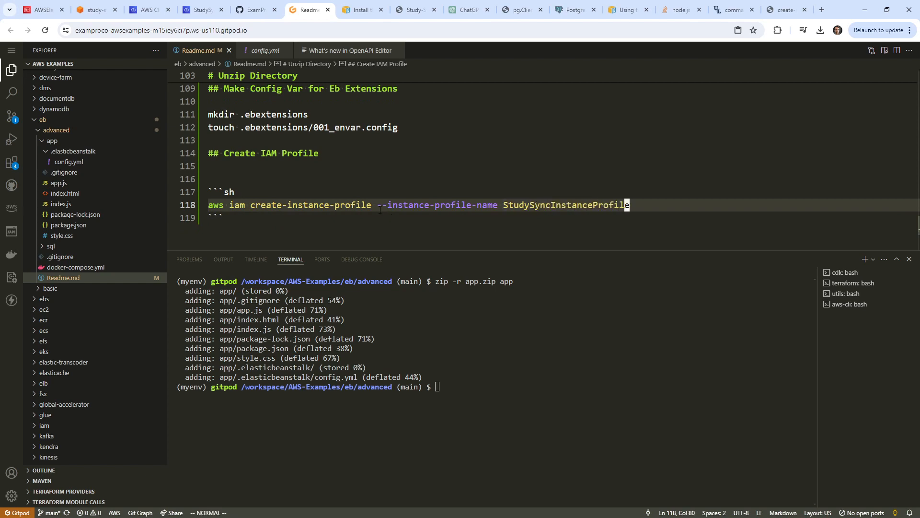
Copy the create-instance-profile command into the terminal and run it.
{"action": "key", "text": "v"}
{"action": "key", "text": "0"}
{"action": "right_click", "coordinate": [299, 205]}
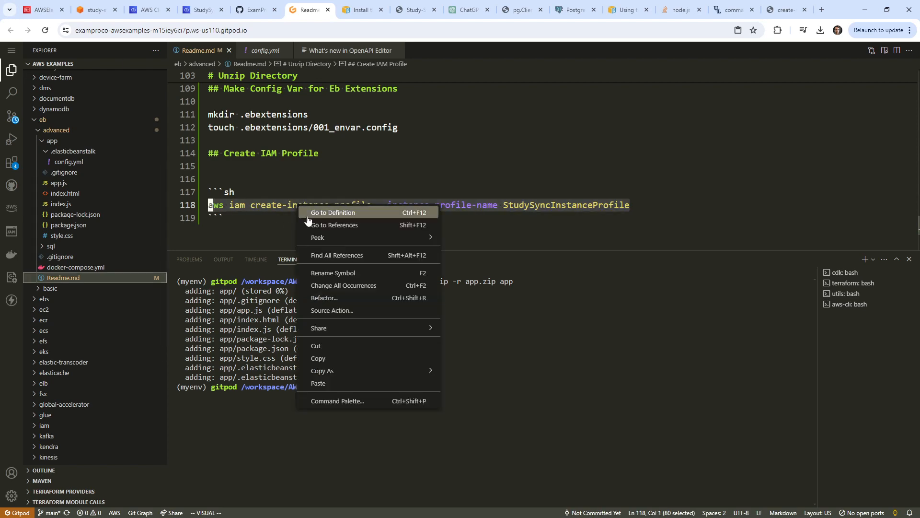
{"action": "left_click", "coordinate": [343, 357]}
{"action": "left_click", "coordinate": [522, 349]}
{"action": "key", "text": "ctrl+v"}
{"action": "key", "text": "Return"}
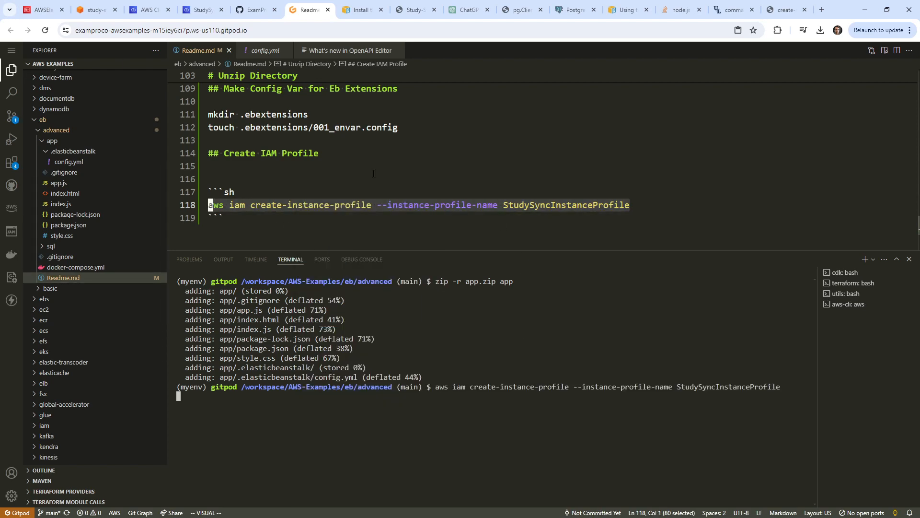
{"action": "left_click", "coordinate": [373, 174]}
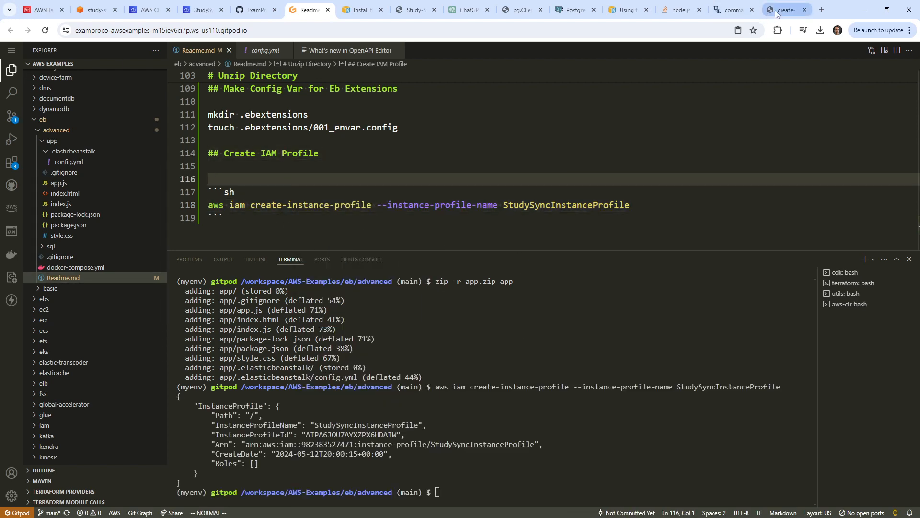
Search the AWS CLI iam command index for 'profile' commands.
{"action": "left_click", "coordinate": [776, 11]}
{"action": "scroll", "coordinate": [479, 159], "scroll_direction": "up", "scroll_amount": 15}
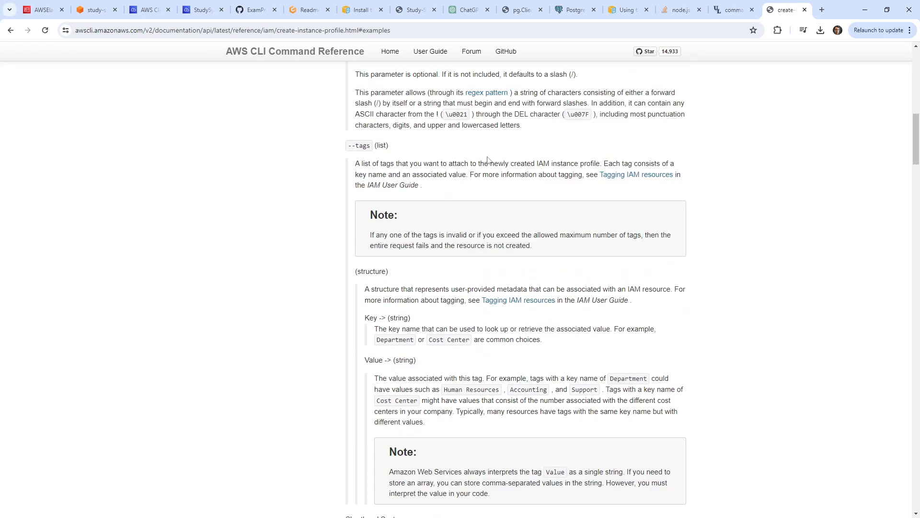
{"action": "scroll", "coordinate": [480, 167], "scroll_direction": "up", "scroll_amount": 10}
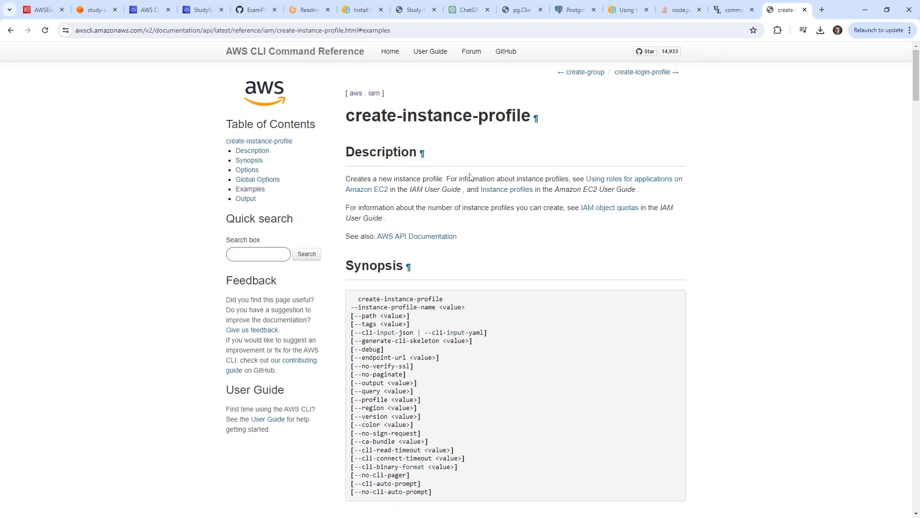
{"action": "left_click", "coordinate": [377, 94]}
{"action": "key", "text": "ctrl+f"}
{"action": "type", "text": "pro"}
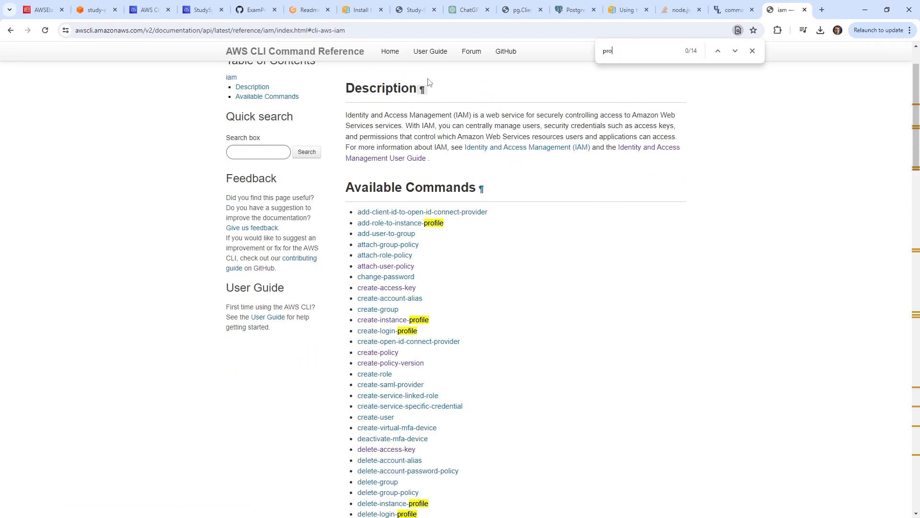
{"action": "type", "text": "file"}
{"action": "scroll", "coordinate": [487, 130], "scroll_direction": "down", "scroll_amount": 11}
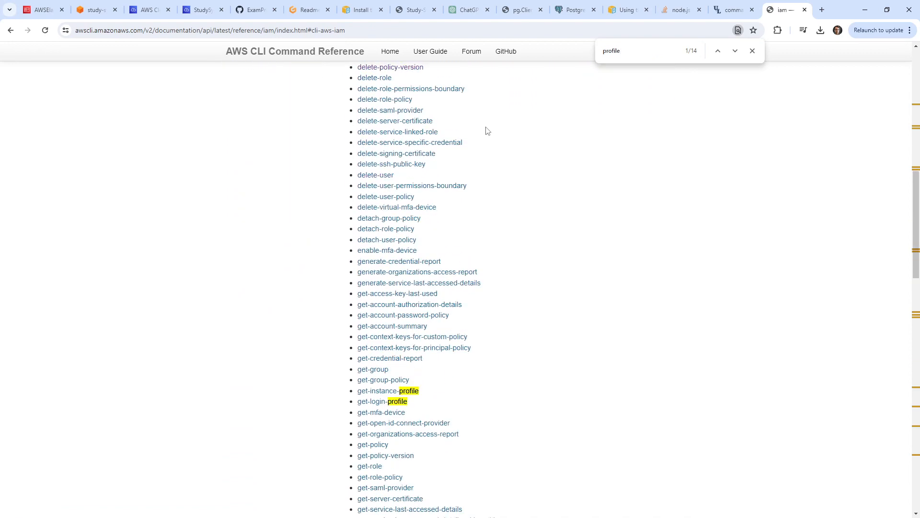
{"action": "scroll", "coordinate": [516, 248], "scroll_direction": "down", "scroll_amount": 7}
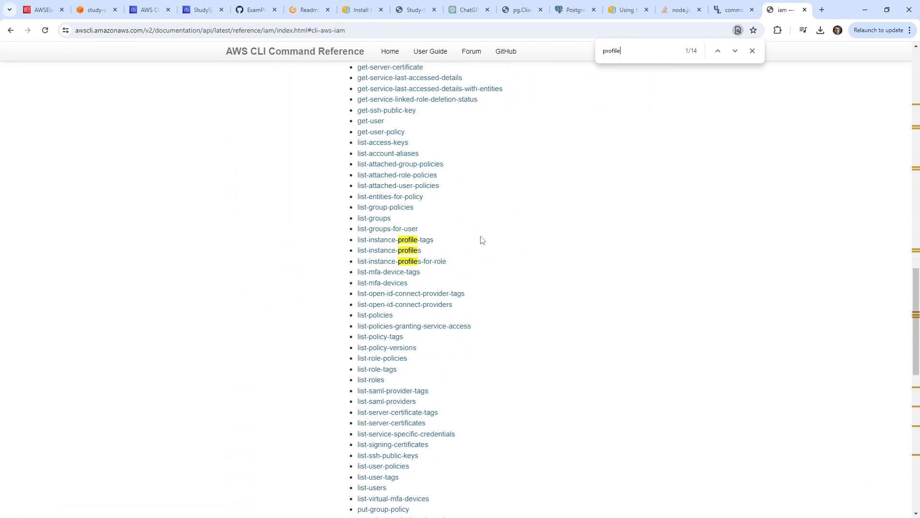
{"action": "scroll", "coordinate": [482, 240], "scroll_direction": "down", "scroll_amount": 8}
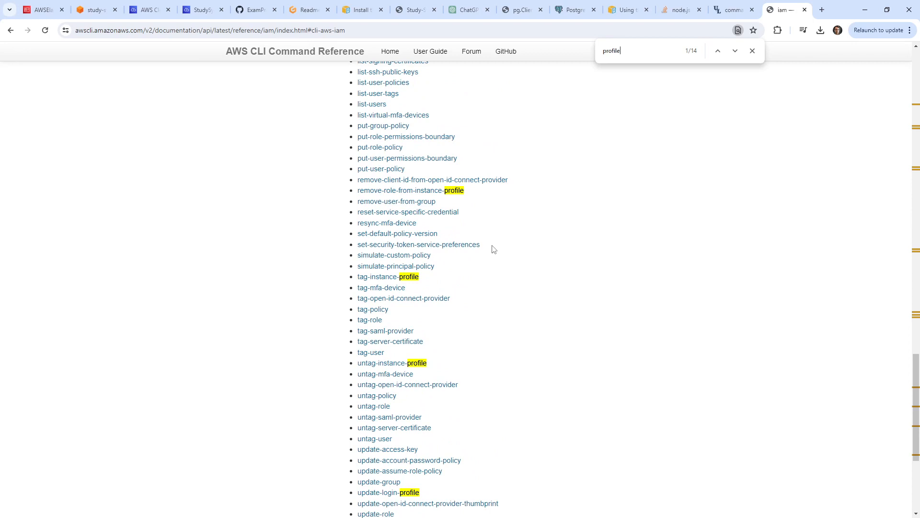
{"action": "scroll", "coordinate": [522, 268], "scroll_direction": "down", "scroll_amount": 5}
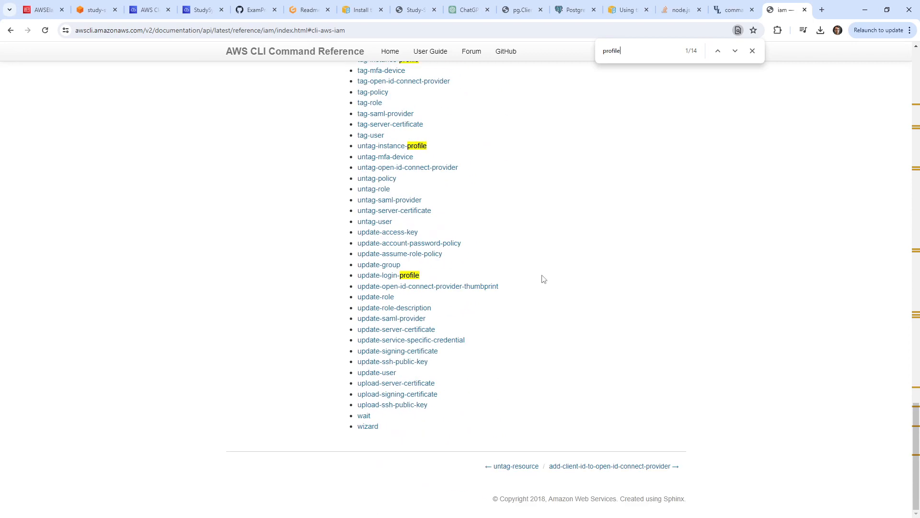
{"action": "scroll", "coordinate": [542, 279], "scroll_direction": "up", "scroll_amount": 6}
{"action": "scroll", "coordinate": [527, 287], "scroll_direction": "up", "scroll_amount": 9}
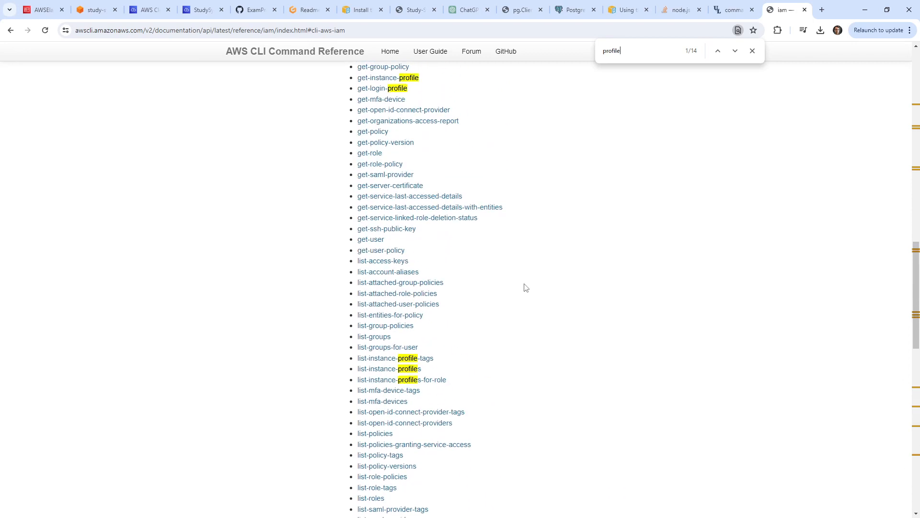
{"action": "scroll", "coordinate": [524, 288], "scroll_direction": "up", "scroll_amount": 14}
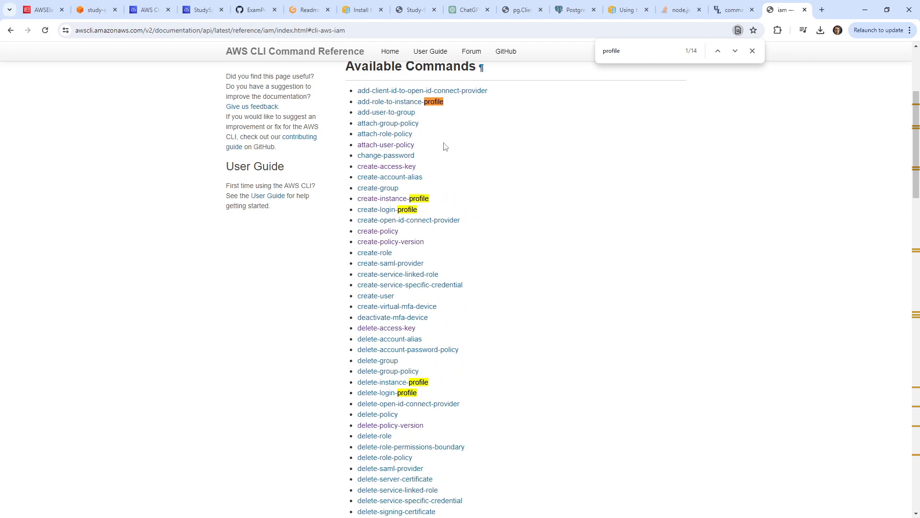
Copy the add-role-to-instance-profile example into Readme.md under create-instance-profile.
{"action": "left_click", "coordinate": [416, 103]}
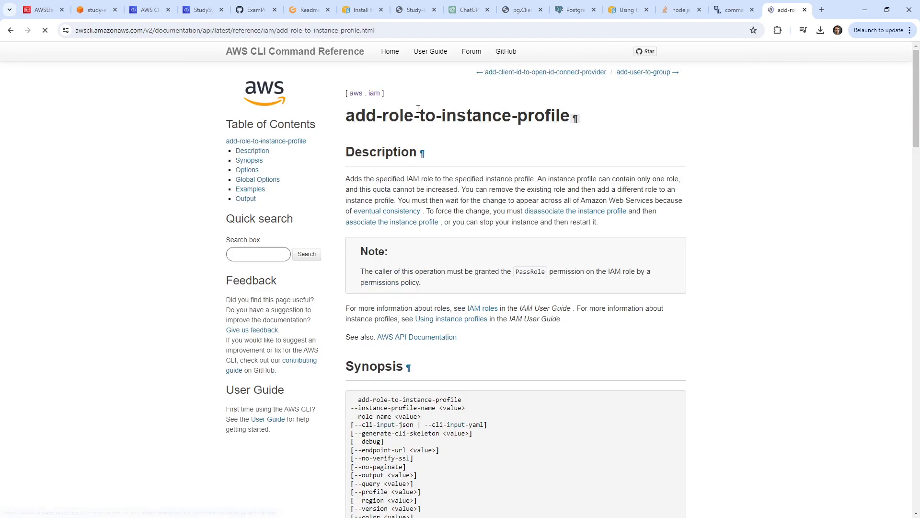
{"action": "left_click", "coordinate": [254, 189]}
{"action": "left_click_drag", "start_coordinate": [513, 306], "coordinate": [351, 281]}
{"action": "left_click", "coordinate": [309, 10]}
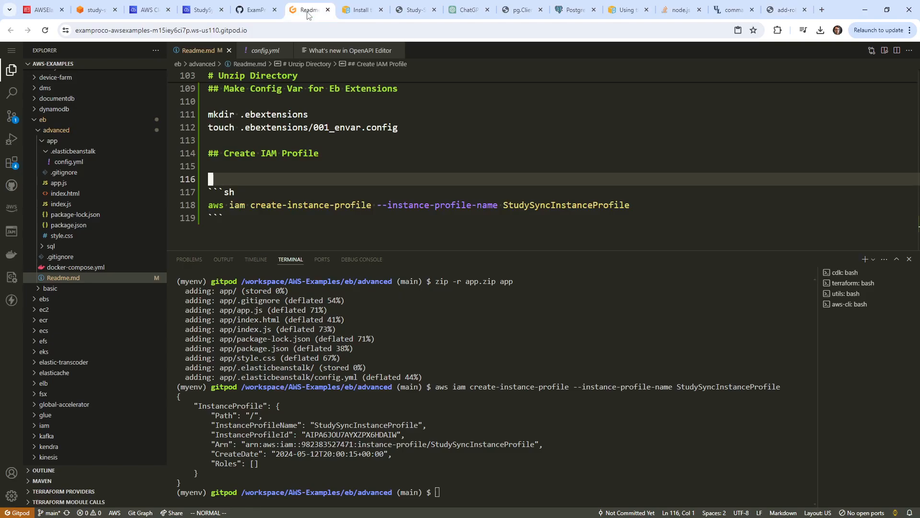
{"action": "left_click", "coordinate": [323, 215]}
{"action": "key", "text": "ctrl+v"}
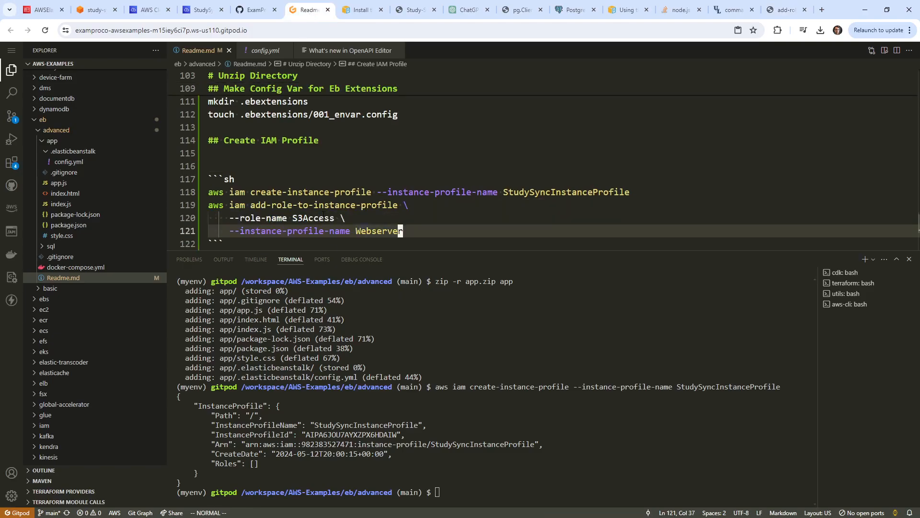
{"action": "key", "text": "b"}
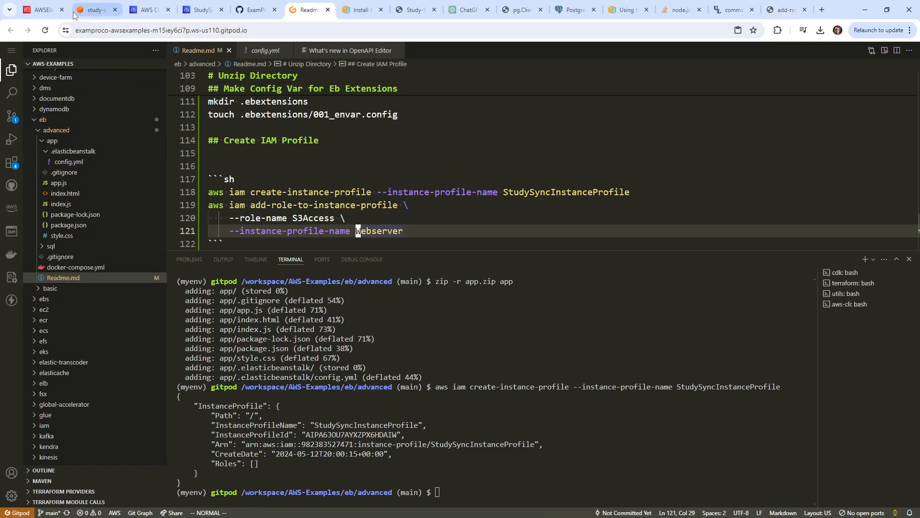
{"action": "left_click", "coordinate": [48, 11]}
Go to the IAM Roles list in the AWS Management Console.
{"action": "left_click", "coordinate": [148, 10]}
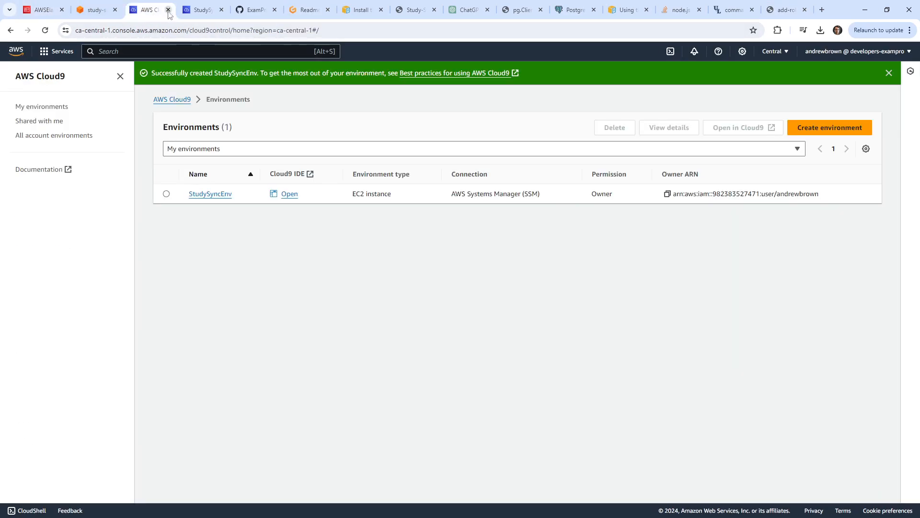
{"action": "left_click", "coordinate": [201, 10]}
{"action": "left_click", "coordinate": [96, 9]}
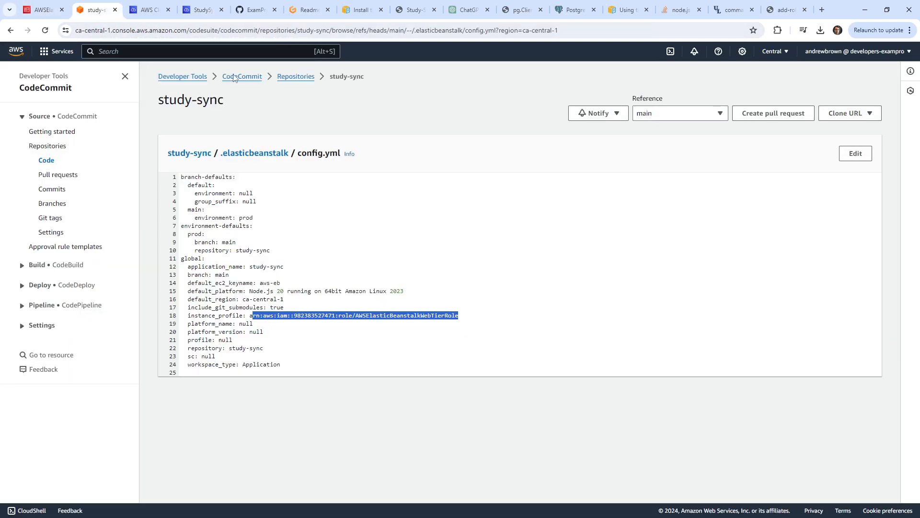
{"action": "left_click", "coordinate": [148, 49]}
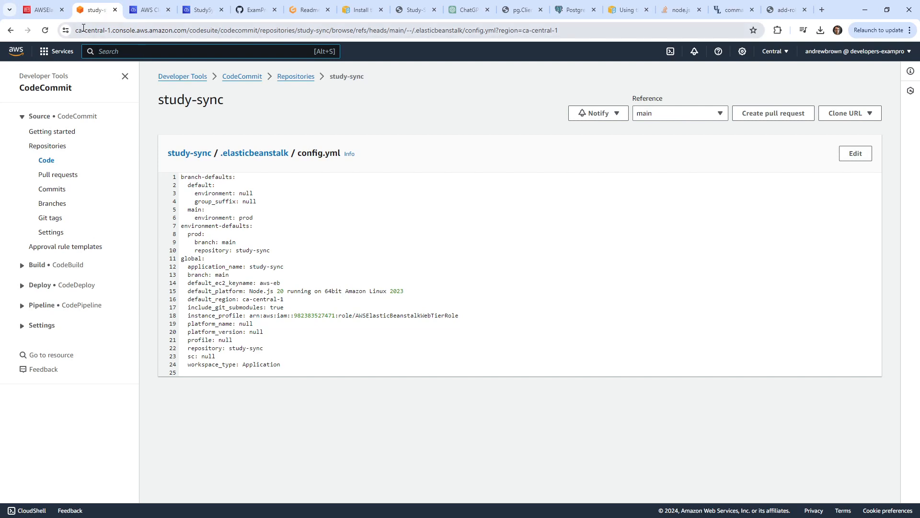
{"action": "type", "text": "iam"}
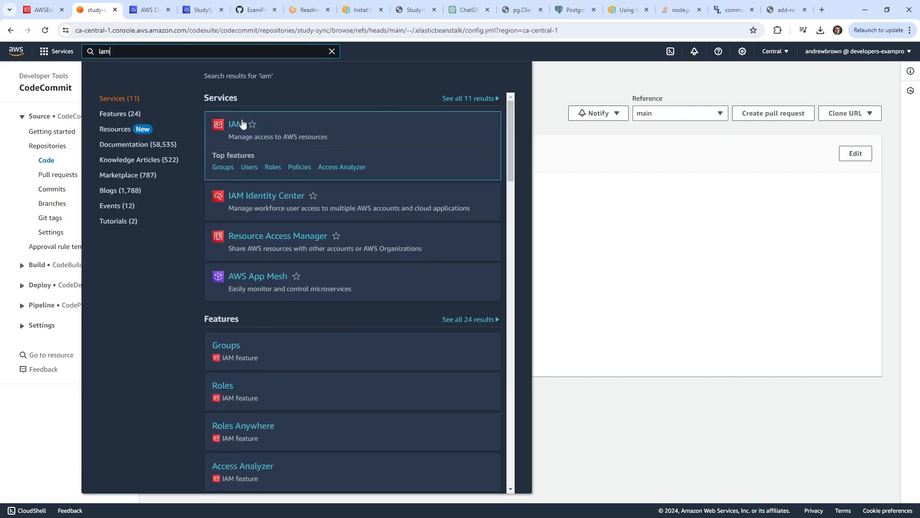
{"action": "left_click", "coordinate": [223, 114]}
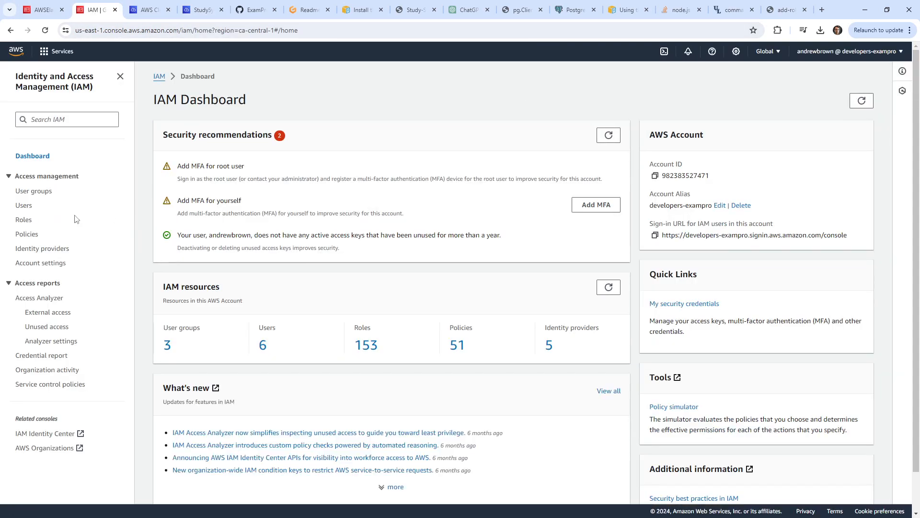
{"action": "left_click", "coordinate": [24, 219]}
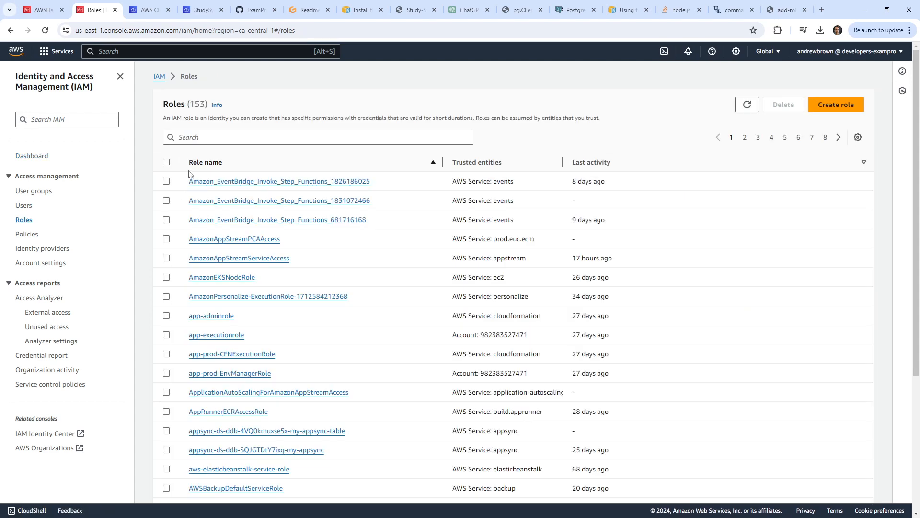
Filter roles by 'beansta', open AWSElasticBeanstalkWebTierRole and copy its name.
{"action": "left_click", "coordinate": [208, 137]}
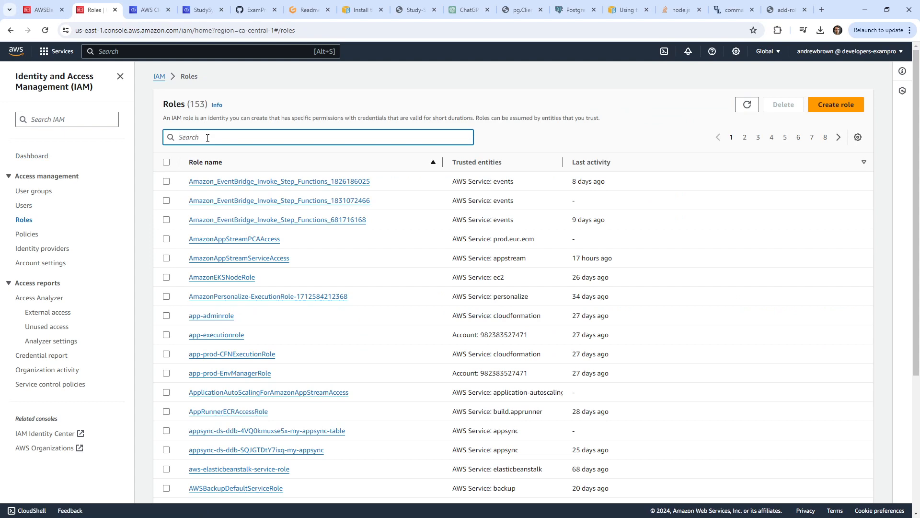
{"action": "type", "text": "beansta"}
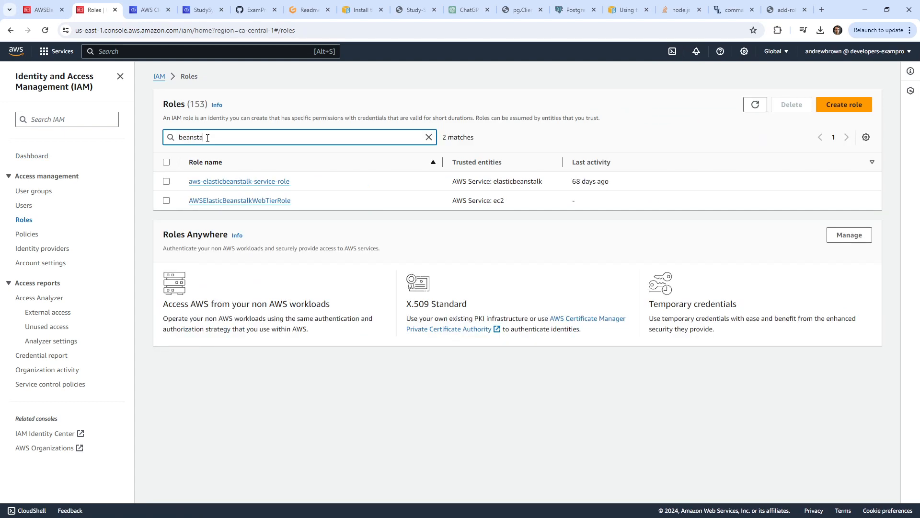
{"action": "left_click", "coordinate": [249, 200]}
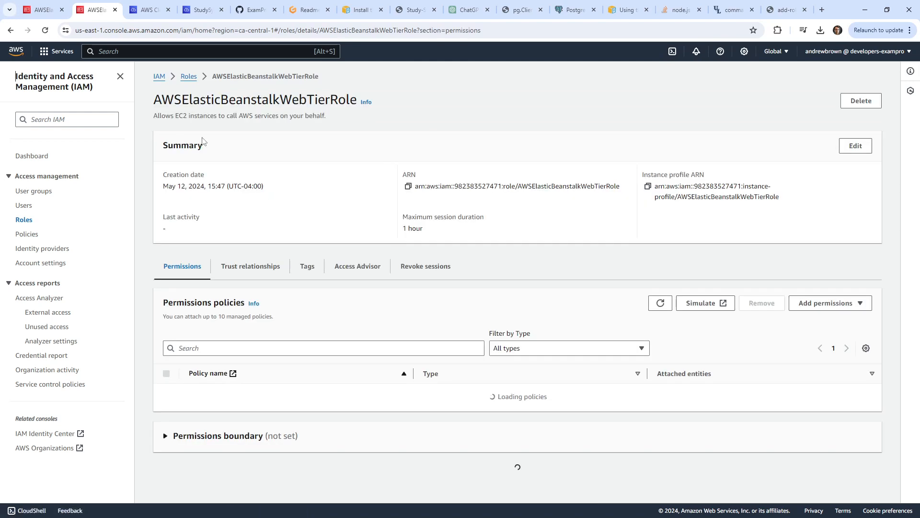
{"action": "double_click", "coordinate": [306, 99]}
{"action": "key", "text": "ctrl+c"}
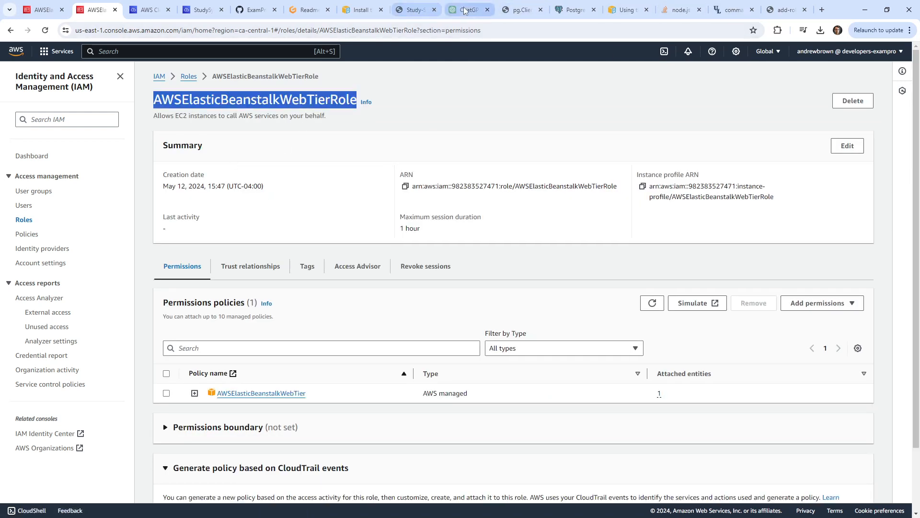
{"action": "left_click", "coordinate": [307, 9]}
Replace S3Access with AWSElasticBeanstalkWebTierRole and Webserver with StudySyncInstanceProfile in the add-role command.
{"action": "double_click", "coordinate": [380, 231]}
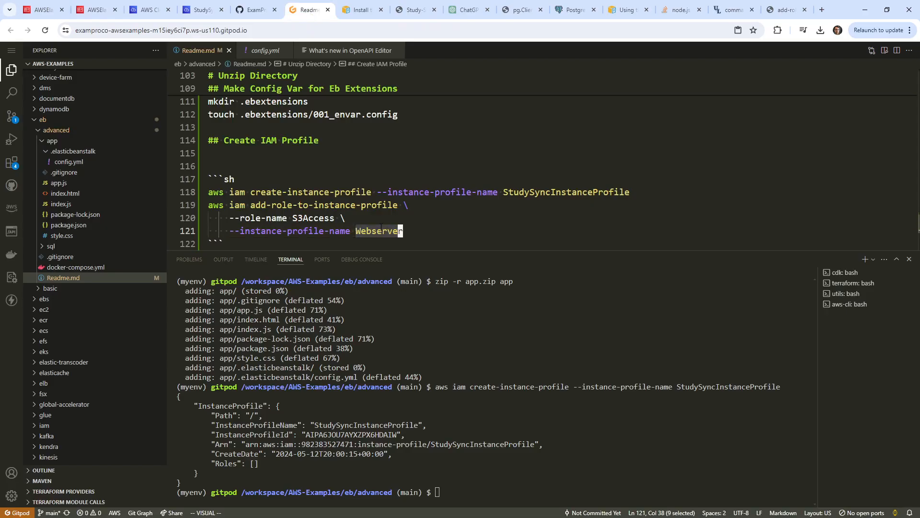
{"action": "right_click", "coordinate": [381, 231]}
{"action": "left_click", "coordinate": [455, 404]}
{"action": "key", "text": "ctrl+z"}
{"action": "double_click", "coordinate": [324, 219]}
{"action": "right_click", "coordinate": [324, 218]}
{"action": "left_click", "coordinate": [398, 395]}
{"action": "left_click", "coordinate": [425, 174]}
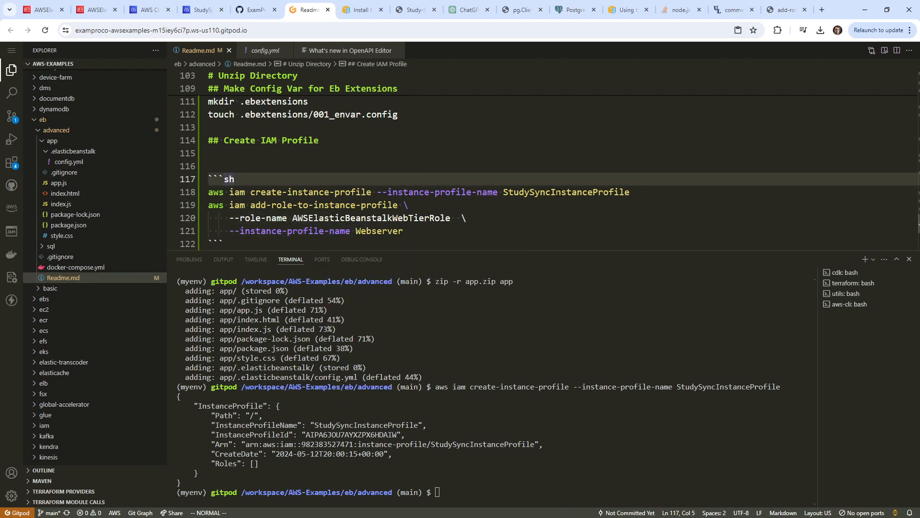
{"action": "left_click_drag", "start_coordinate": [503, 192], "coordinate": [629, 192]}
{"action": "key", "text": "ctrl+c"}
{"action": "double_click", "coordinate": [378, 230]}
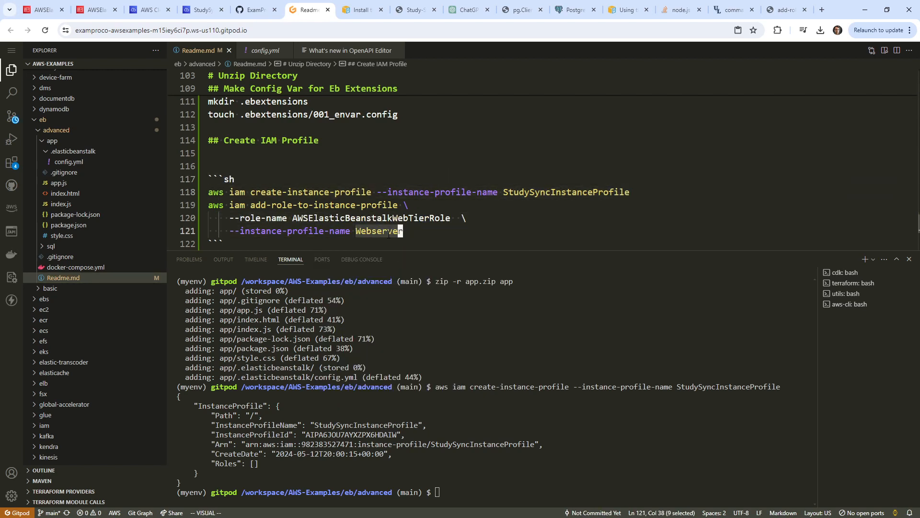
{"action": "right_click", "coordinate": [387, 234]}
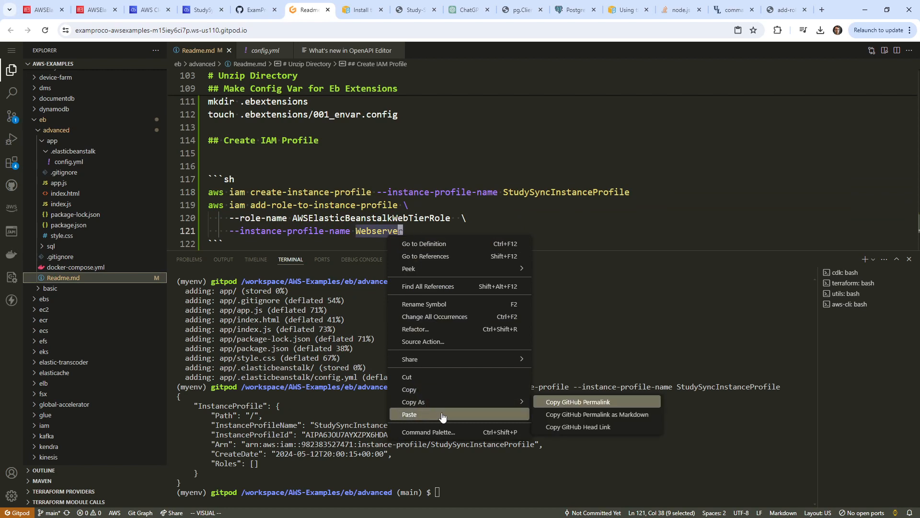
{"action": "left_click", "coordinate": [427, 414]}
{"action": "left_click", "coordinate": [376, 218]}
Run the three-line add-role command in the terminal and copy StudySyncInstanceProfile.
{"action": "left_click_drag", "start_coordinate": [485, 231], "coordinate": [209, 205]}
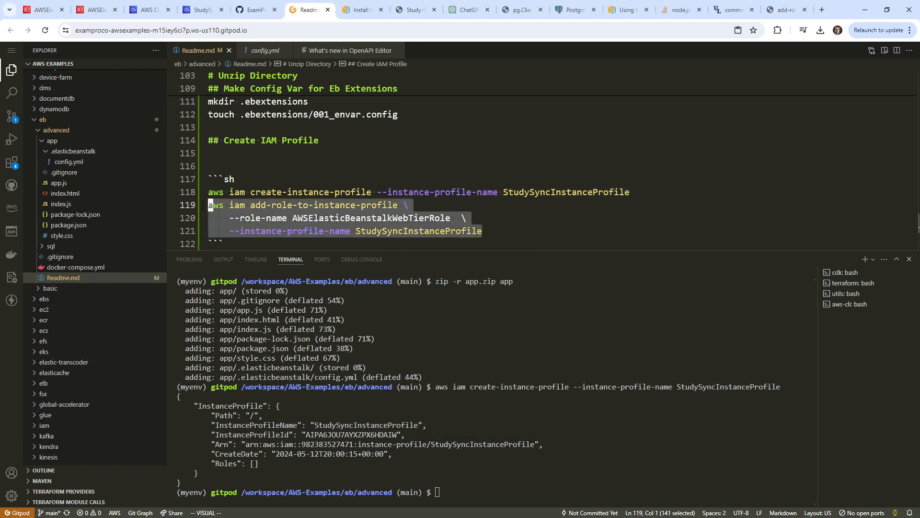
{"action": "key", "text": "ctrl+c"}
{"action": "left_click", "coordinate": [470, 399]}
{"action": "key", "text": "ctrl+v"}
{"action": "key", "text": "Return"}
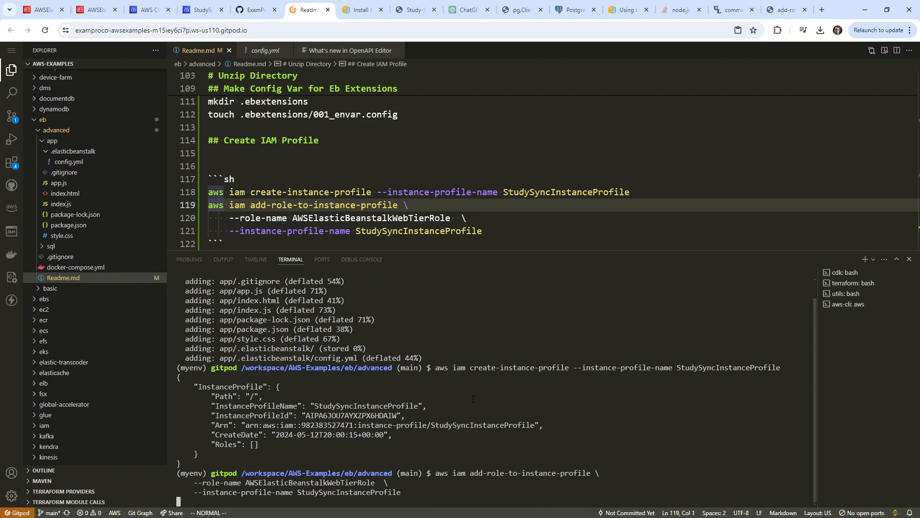
{"action": "double_click", "coordinate": [465, 232]}
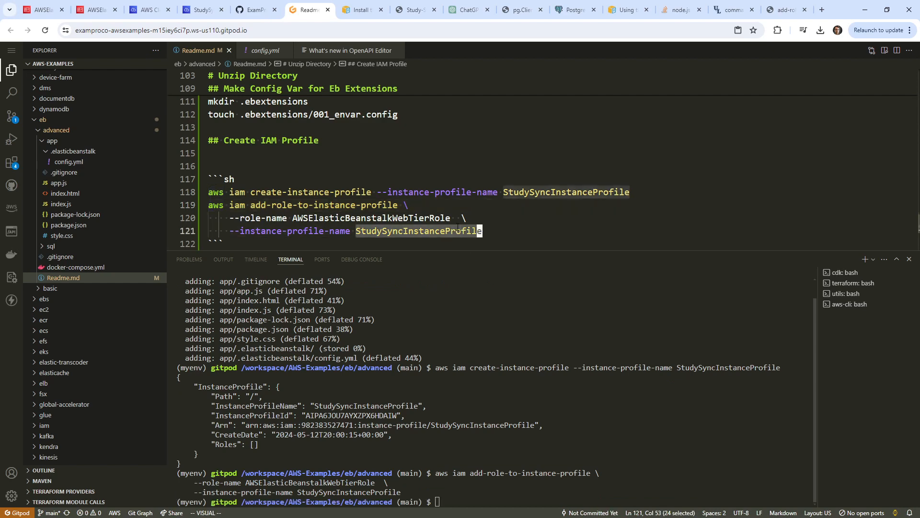
{"action": "key", "text": "ctrl+c"}
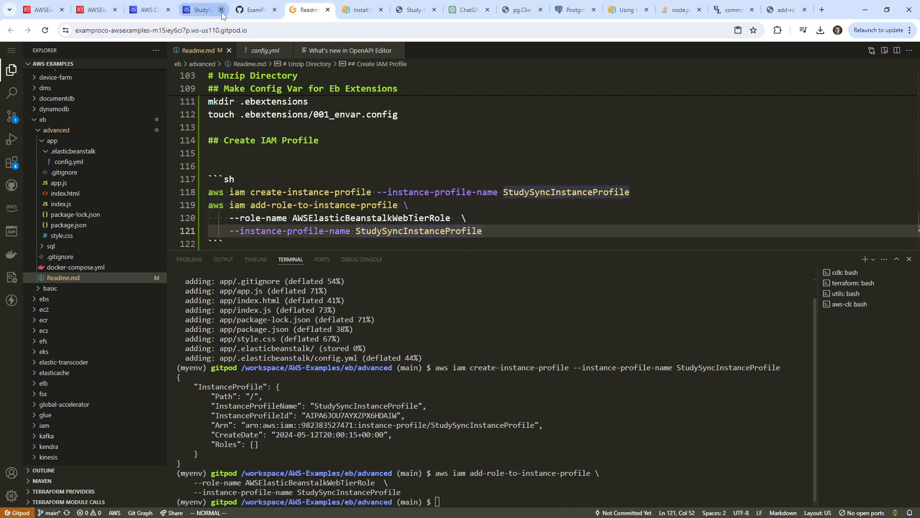
{"action": "left_click", "coordinate": [199, 9]}
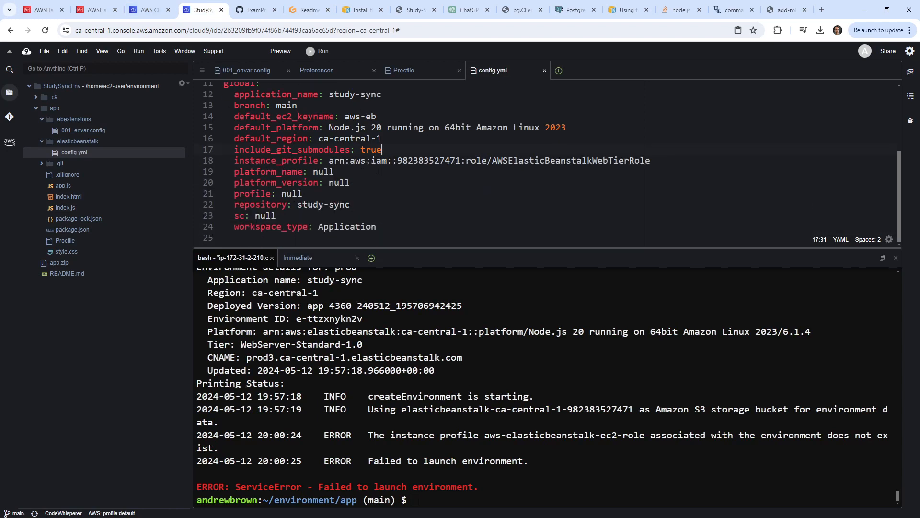
Replace the line-18 role ARN in config.yml with StudySyncInstanceProfile and save.
{"action": "left_click_drag", "start_coordinate": [324, 162], "coordinate": [557, 161]}
{"action": "right_click", "coordinate": [638, 165]}
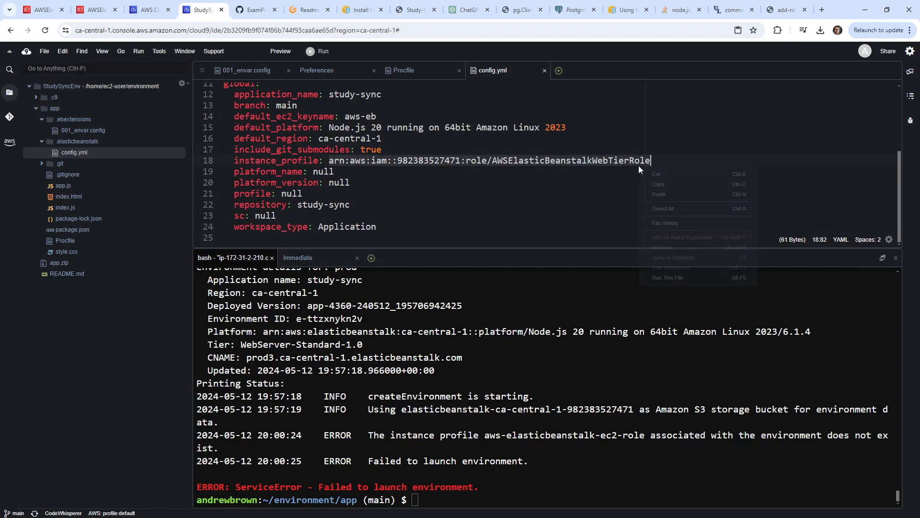
{"action": "left_click", "coordinate": [668, 194]}
{"action": "key", "text": "ctrl+s"}
Stage, commit as 'fix instance profile', and push the change.
{"action": "left_click", "coordinate": [583, 419]}
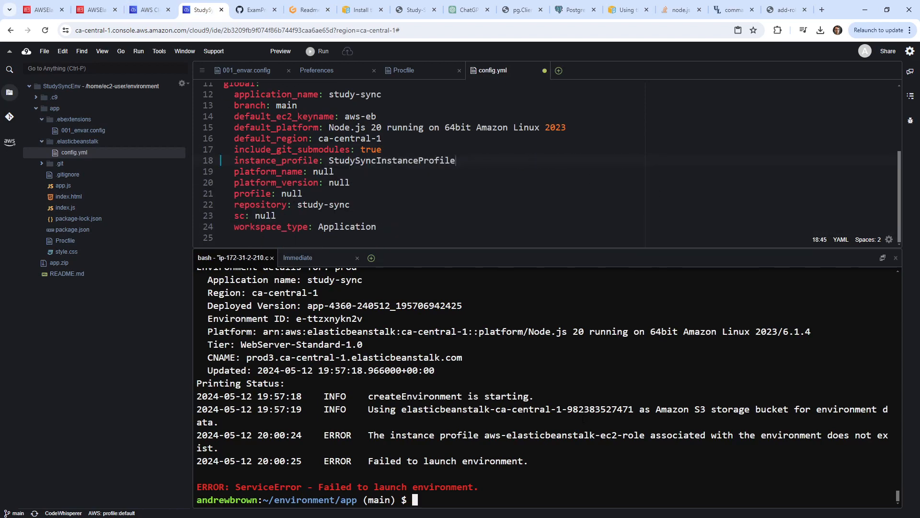
{"action": "type", "text": "git add ."}
{"action": "key", "text": "Return"}
{"action": "type", "text": "gi"}
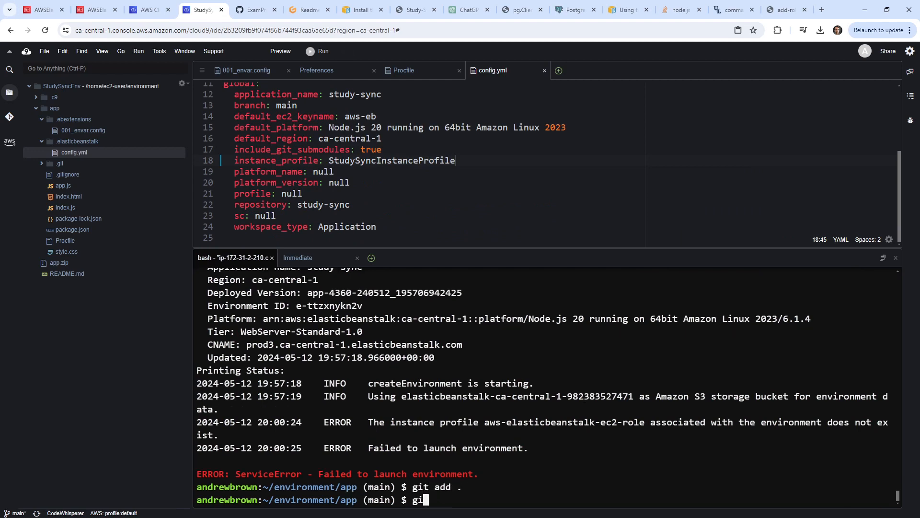
{"action": "type", "text": "t commit -m 'fix "}
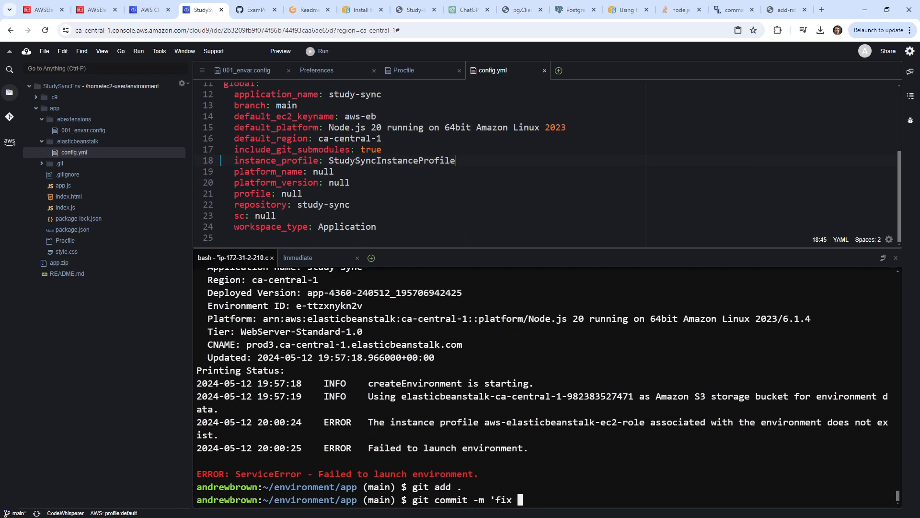
{"action": "type", "text": "instance profile'"}
{"action": "key", "text": "Return"}
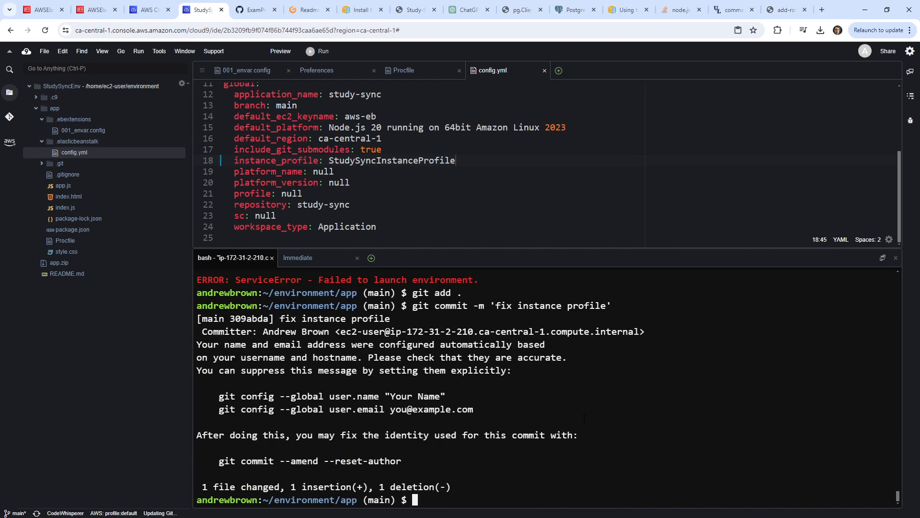
{"action": "type", "text": "git push"}
{"action": "key", "text": "Return"}
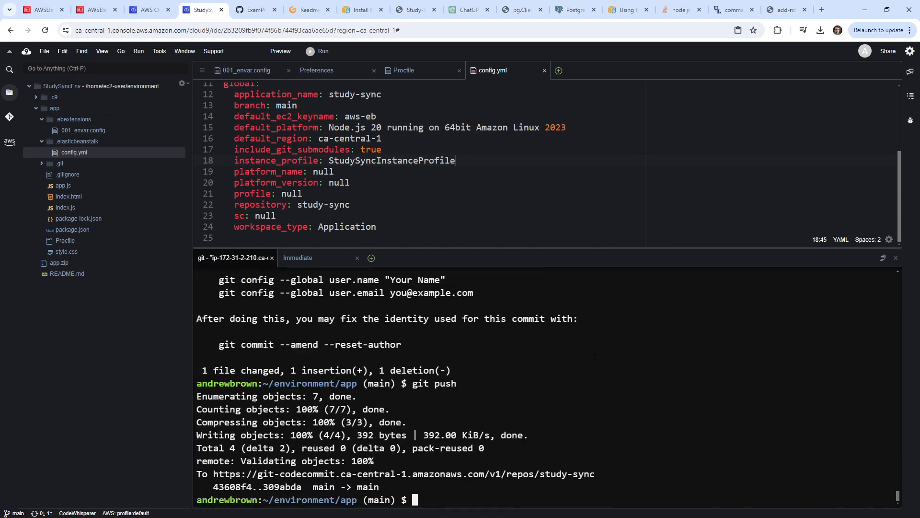
Rerun eb create --single with environment name prod, CNAME prefix prod4, declining Spot Fleet.
{"action": "key", "text": "Up"}
{"action": "key", "text": "Up"}
{"action": "key", "text": "Up"}
{"action": "key", "text": "Up"}
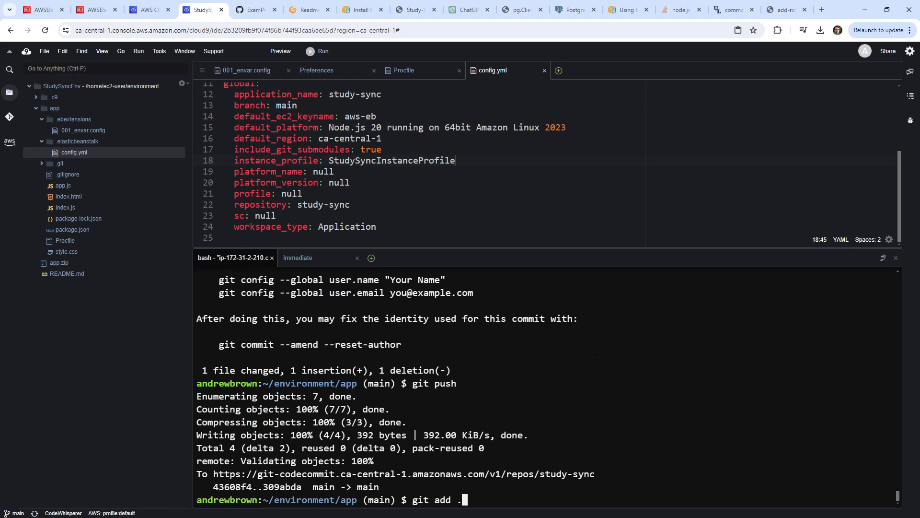
{"action": "key", "text": "Return"}
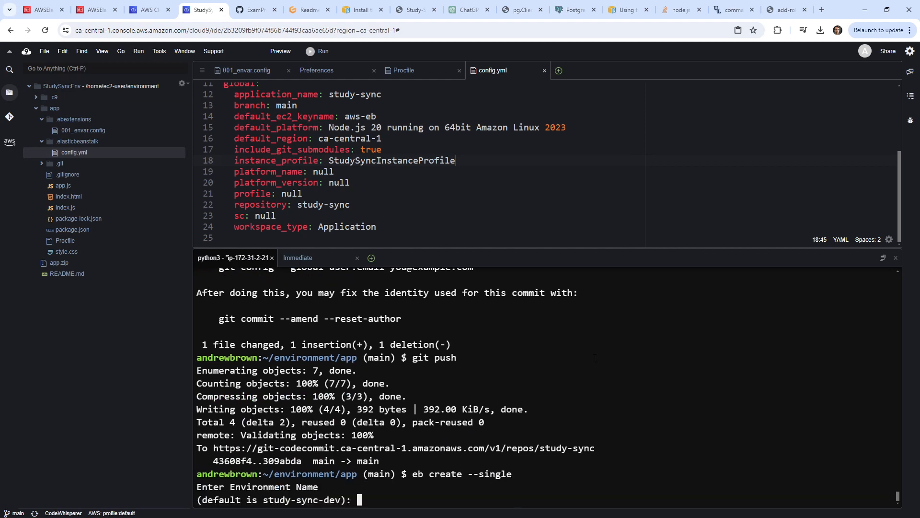
{"action": "type", "text": "prod"}
{"action": "key", "text": "Return"}
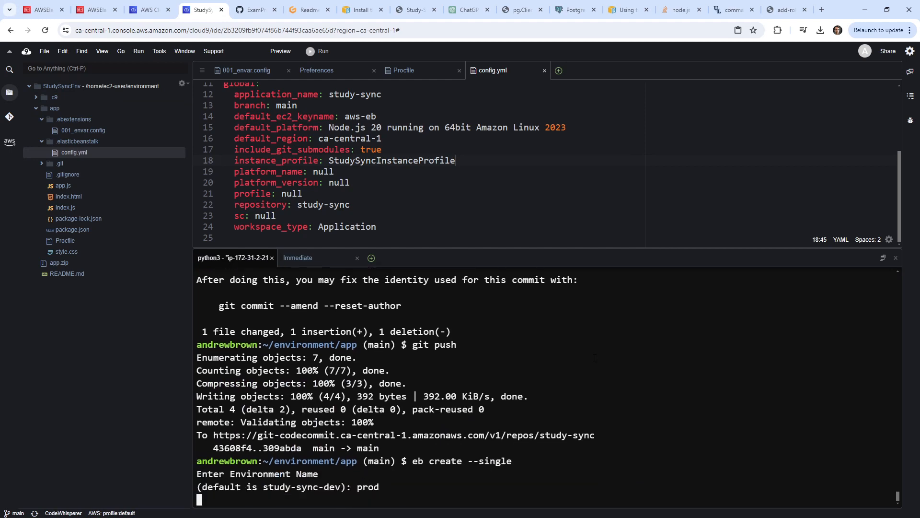
{"action": "type", "text": "prod4"}
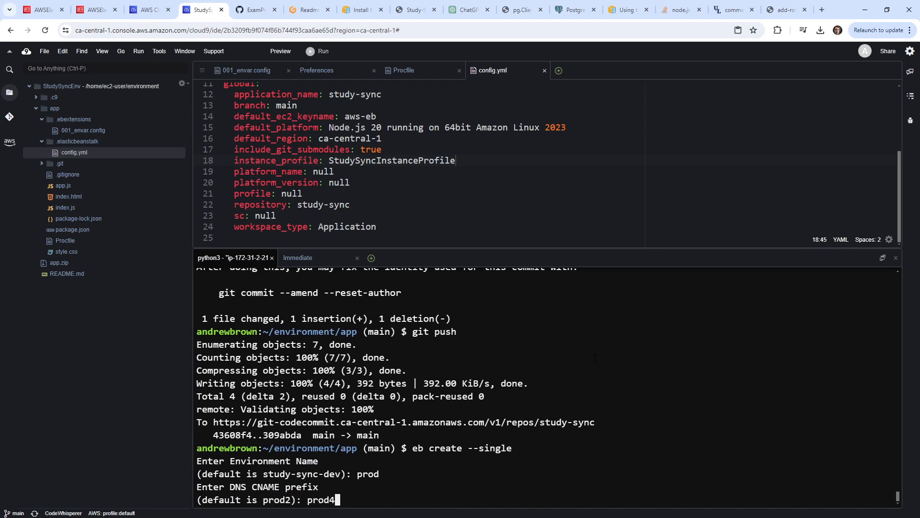
{"action": "key", "text": "Return"}
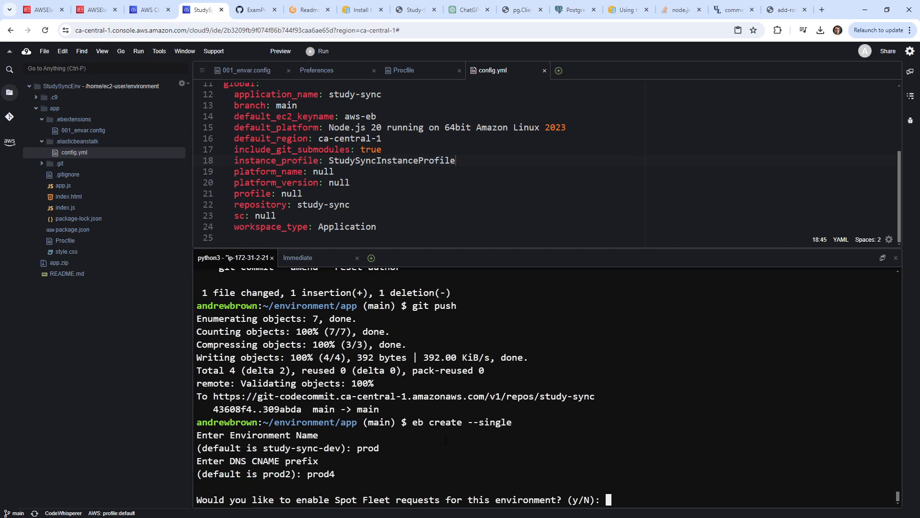
{"action": "type", "text": "n"}
{"action": "key", "text": "Return"}
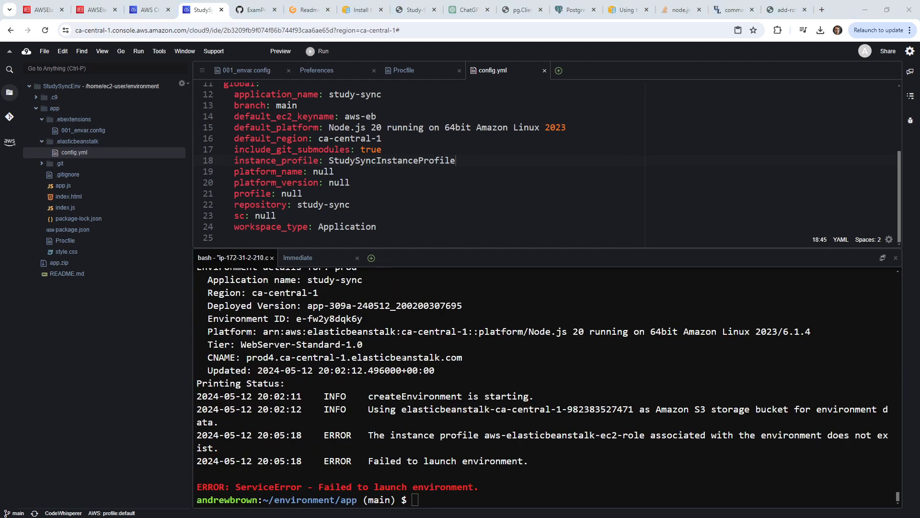
Read the prod4 CNAME and instance profile error, comparing with the profile ARN in Gitpod.
{"action": "left_click_drag", "start_coordinate": [257, 357], "coordinate": [430, 357]}
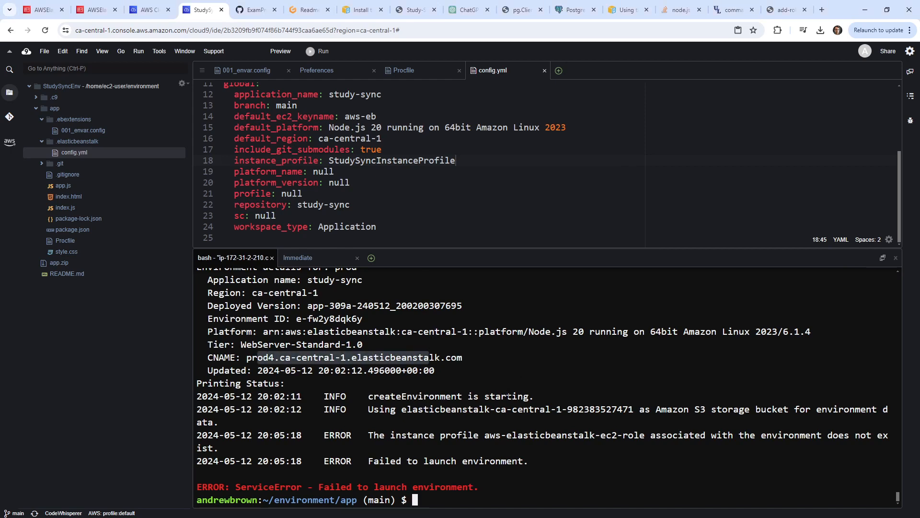
{"action": "left_click_drag", "start_coordinate": [412, 435], "coordinate": [877, 434]}
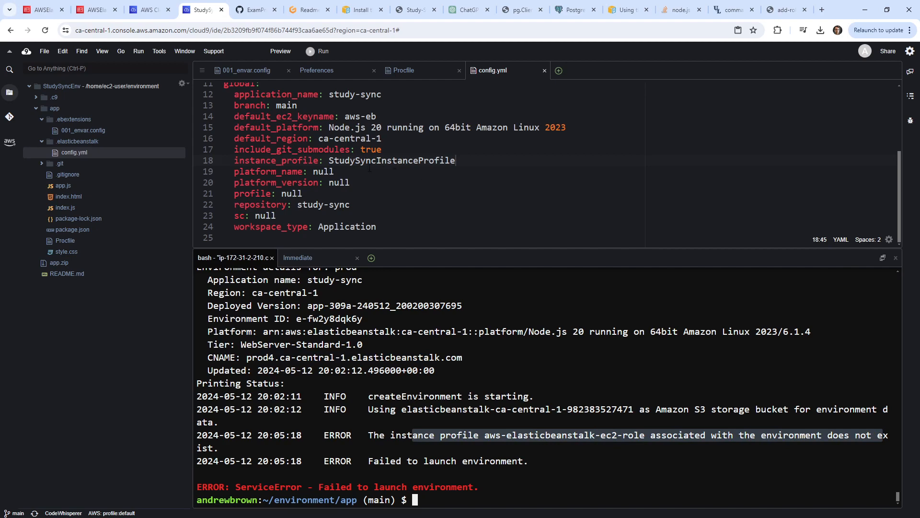
{"action": "left_click", "coordinate": [307, 9]}
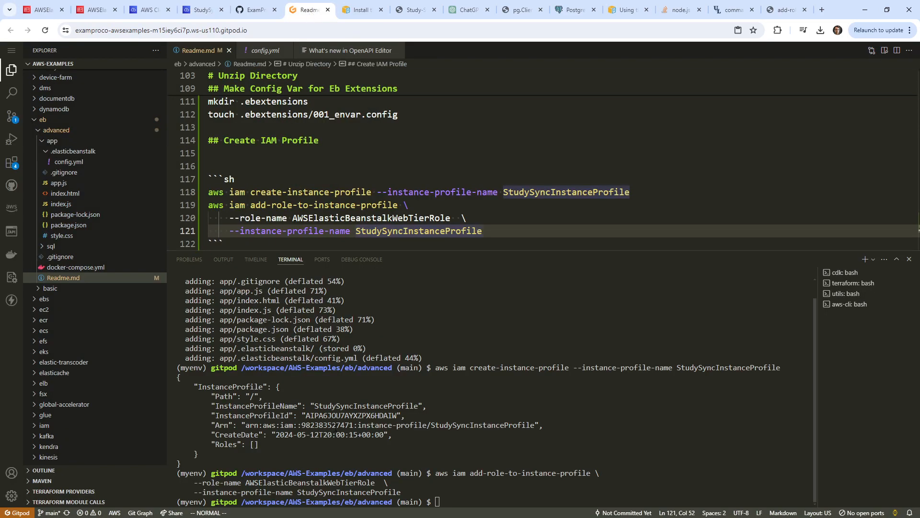
{"action": "double_click", "coordinate": [463, 424]}
{"action": "left_click", "coordinate": [432, 424]}
{"action": "double_click", "coordinate": [533, 424]}
{"action": "left_click", "coordinate": [525, 424]}
Pinpoint the missing aws-elasticbeanstalk-ec2-role in the error and start reading the Reddit thread.
{"action": "left_click", "coordinate": [146, 9]}
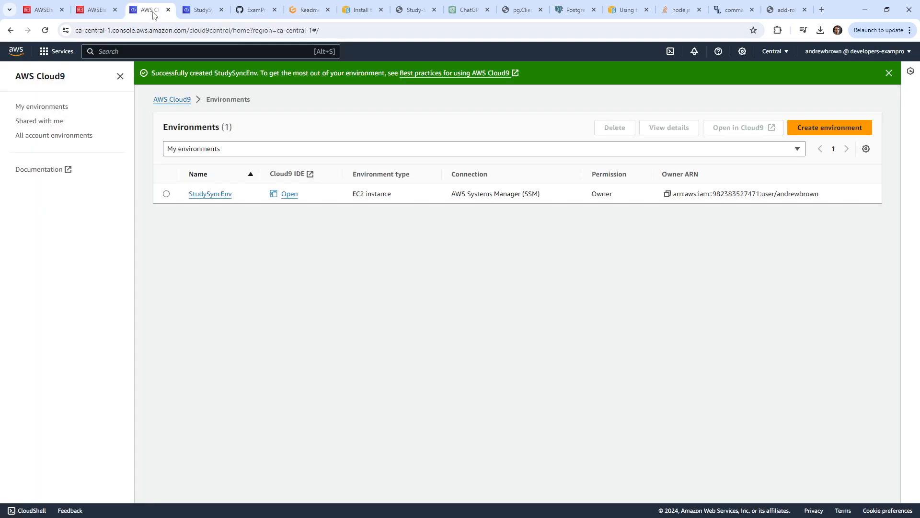
{"action": "left_click", "coordinate": [206, 11]}
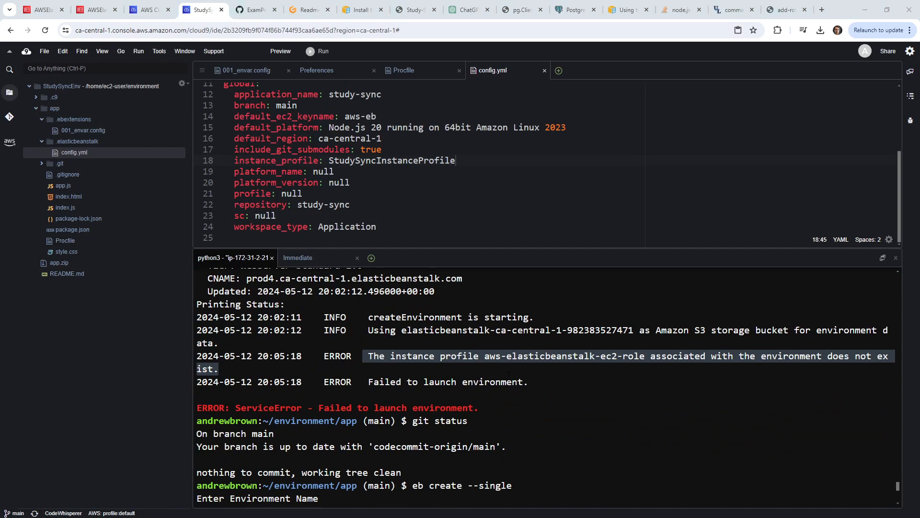
{"action": "left_click_drag", "start_coordinate": [484, 356], "coordinate": [770, 366]}
{"action": "left_click", "coordinate": [654, 373]}
{"action": "left_click_drag", "start_coordinate": [654, 371], "coordinate": [485, 357]}
{"action": "left_click", "coordinate": [640, 363]}
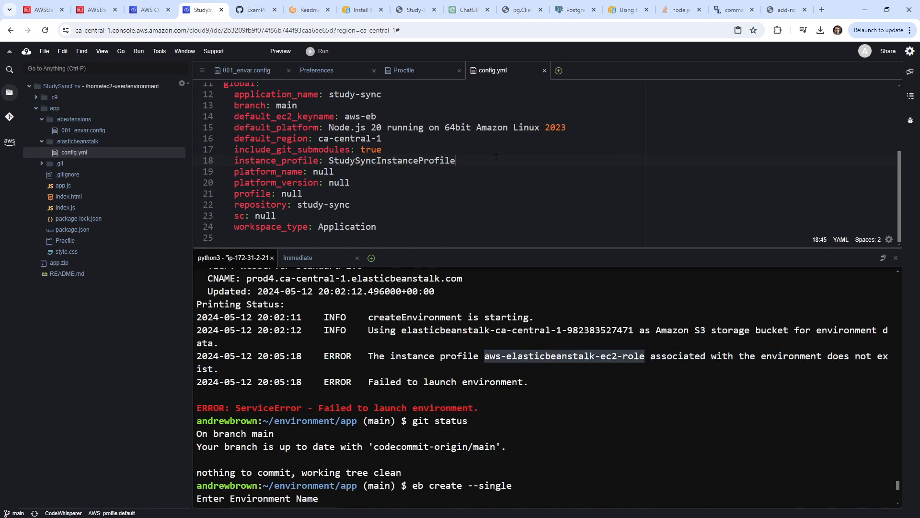
{"action": "left_click", "coordinate": [298, 15]}
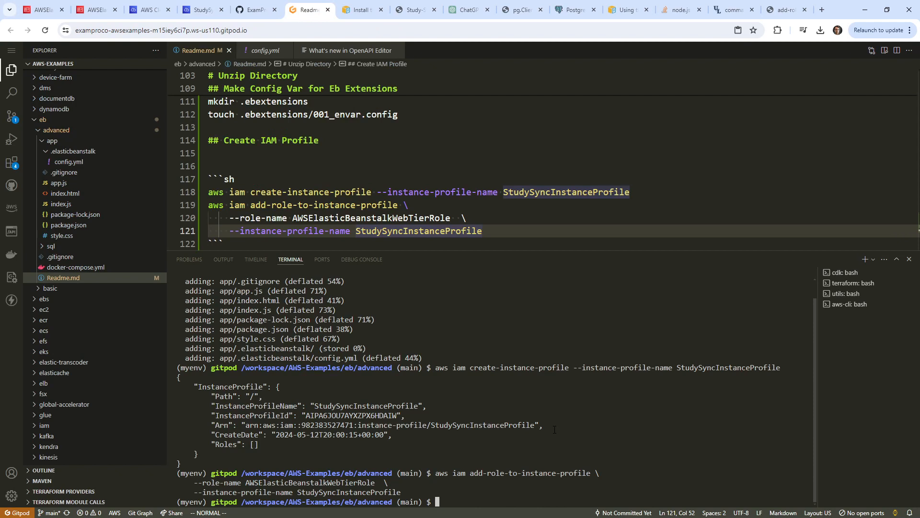
{"action": "double_click", "coordinate": [351, 482]}
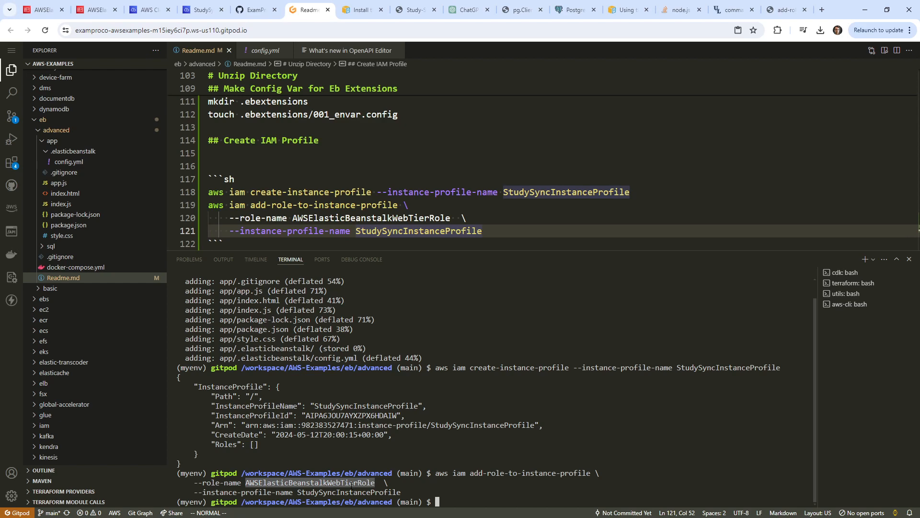
{"action": "left_click", "coordinate": [201, 9]}
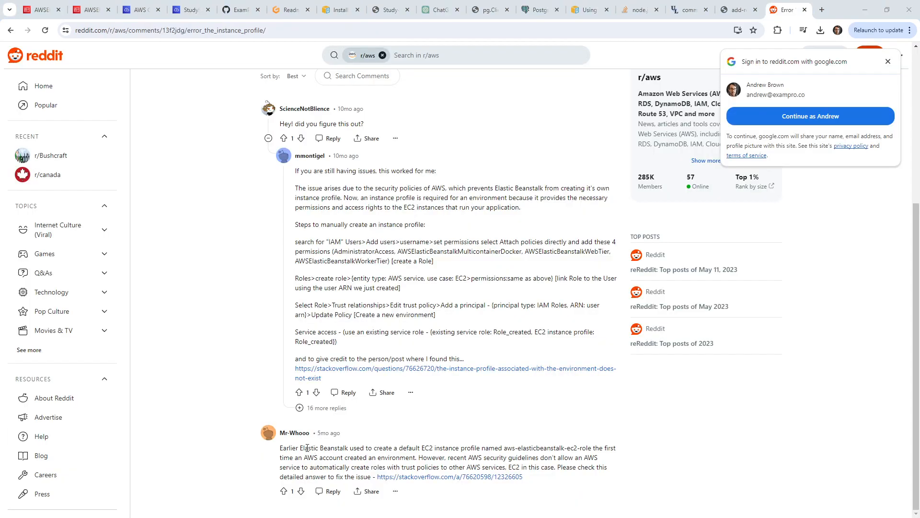
{"action": "left_click_drag", "start_coordinate": [289, 448], "coordinate": [476, 442]}
Read the Reddit reply about the missing EC2 instance profile and bring up its Stack Overflow link's menu.
{"action": "left_click_drag", "start_coordinate": [574, 446], "coordinate": [565, 449]}
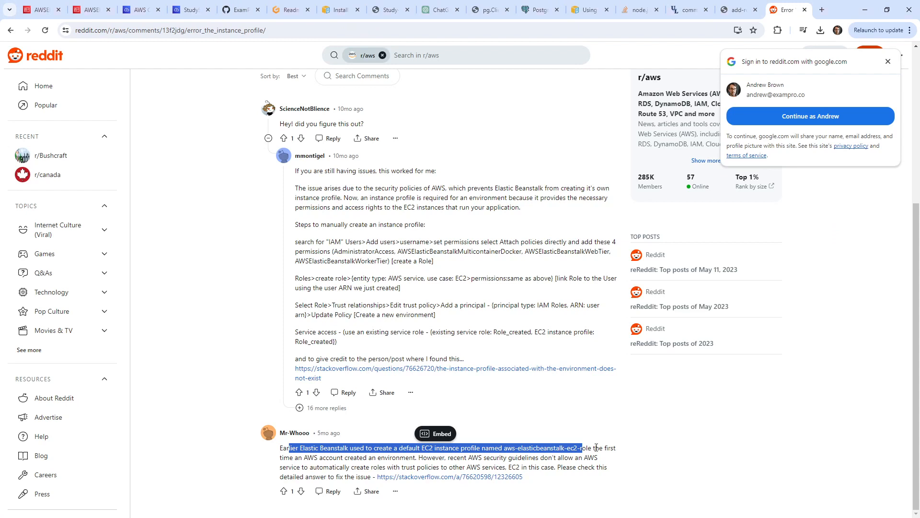
{"action": "left_click_drag", "start_coordinate": [298, 457], "coordinate": [450, 457]}
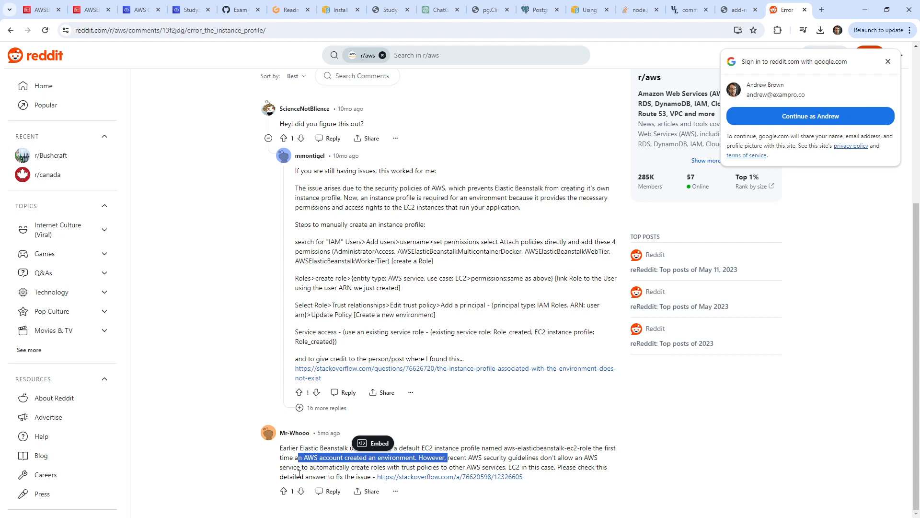
{"action": "left_click_drag", "start_coordinate": [300, 467], "coordinate": [503, 465]}
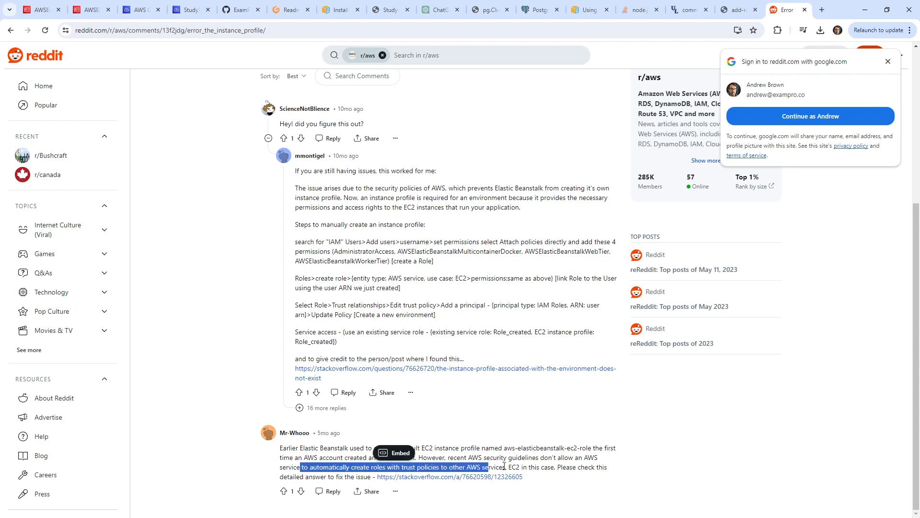
{"action": "right_click", "coordinate": [436, 477]}
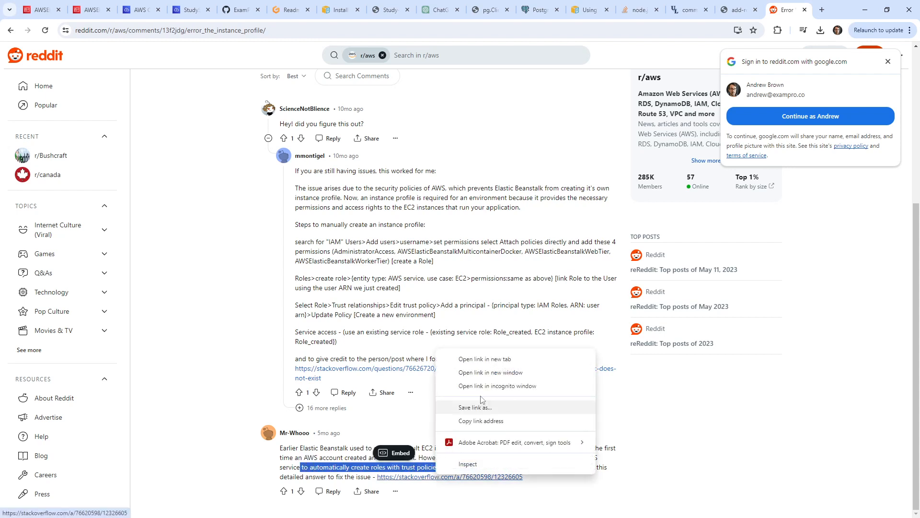
Open the Stack Overflow answer in a new tab, review it, and select 'aws-elasticbeanstalk-ec2-role'.
{"action": "left_click", "coordinate": [496, 359]}
{"action": "left_click", "coordinate": [787, 9]}
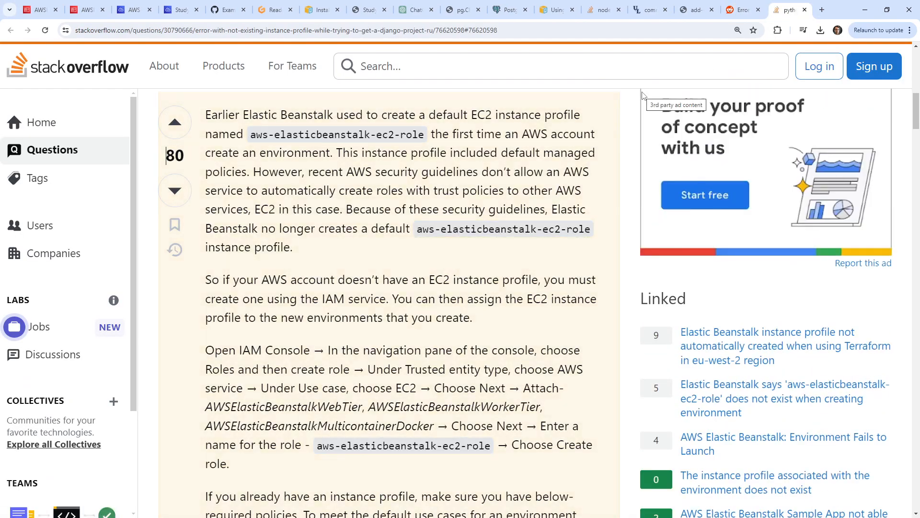
{"action": "scroll", "coordinate": [323, 248], "scroll_direction": "down", "scroll_amount": 7}
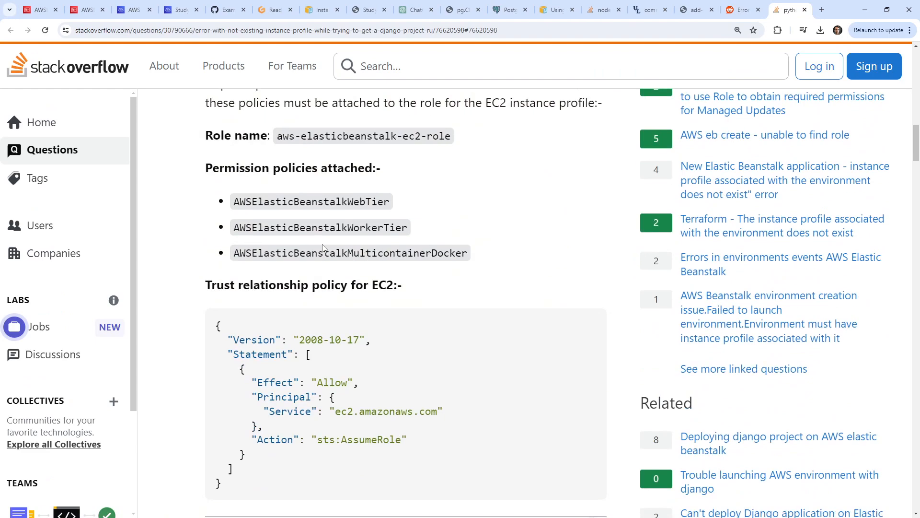
{"action": "scroll", "coordinate": [323, 248], "scroll_direction": "up", "scroll_amount": 5}
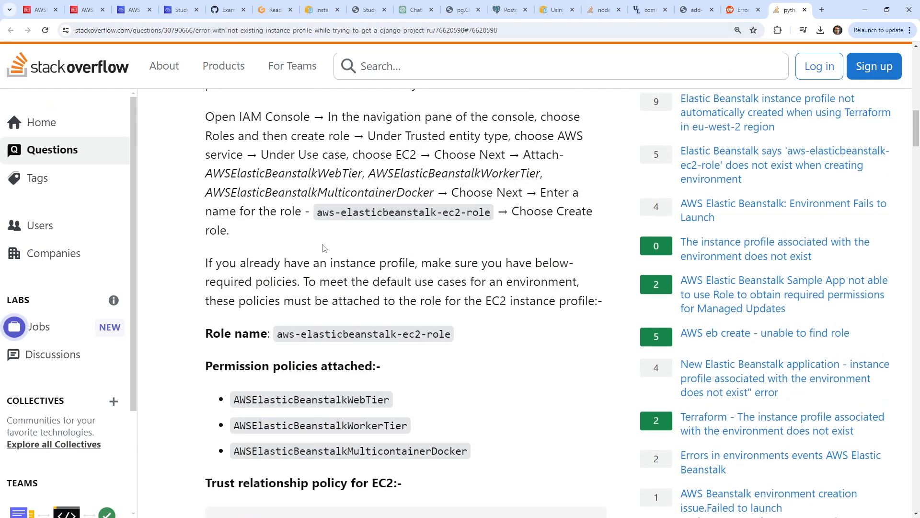
{"action": "scroll", "coordinate": [323, 248], "scroll_direction": "down", "scroll_amount": 13}
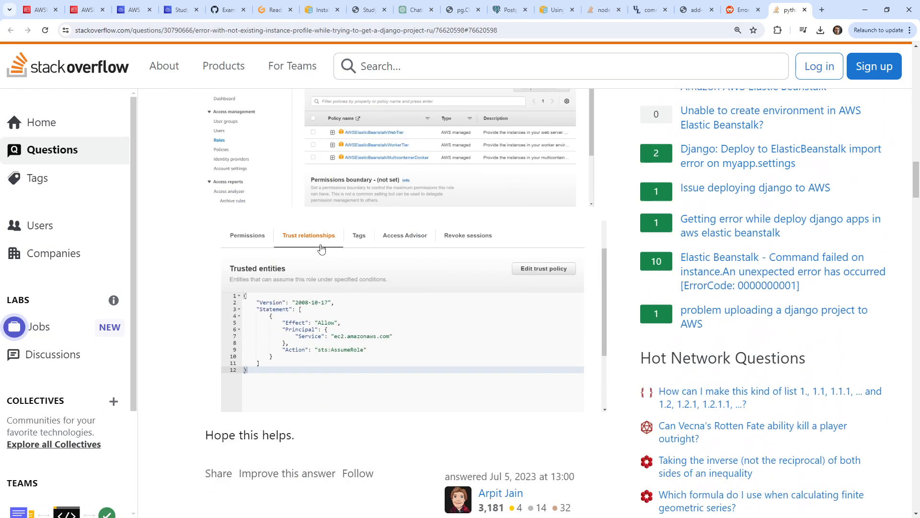
{"action": "scroll", "coordinate": [321, 248], "scroll_direction": "down", "scroll_amount": 6}
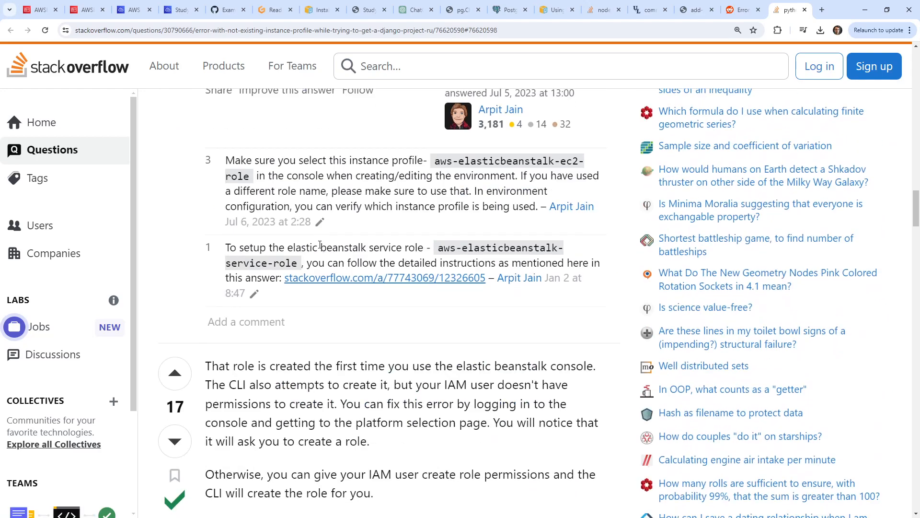
{"action": "scroll", "coordinate": [430, 273], "scroll_direction": "up", "scroll_amount": 8}
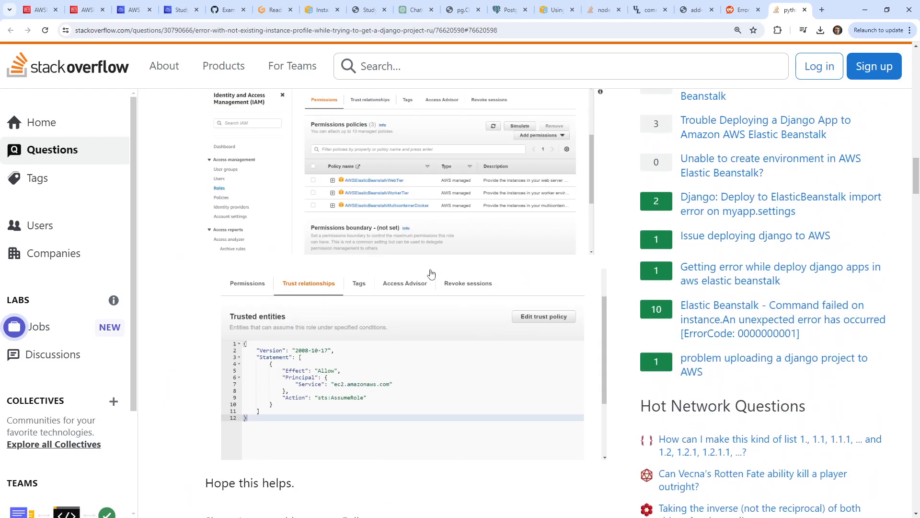
{"action": "scroll", "coordinate": [416, 338], "scroll_direction": "up", "scroll_amount": 7}
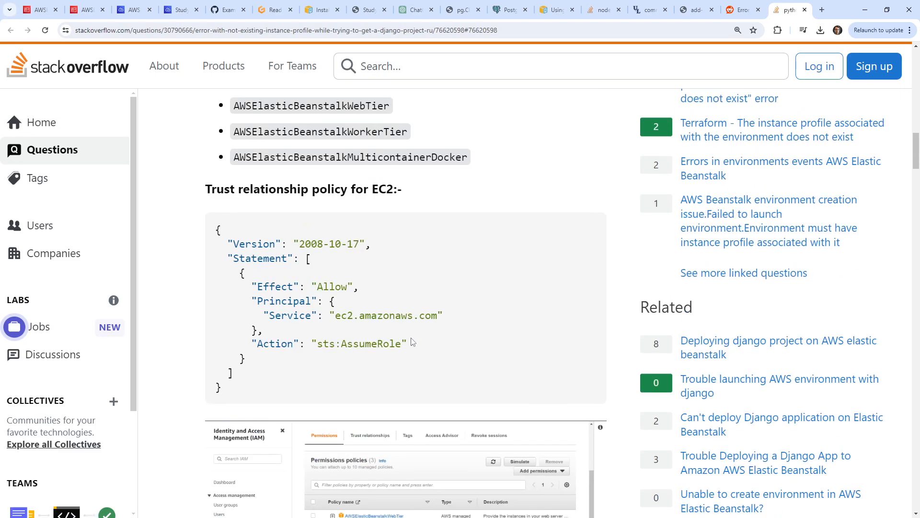
{"action": "scroll", "coordinate": [411, 341], "scroll_direction": "up", "scroll_amount": 11}
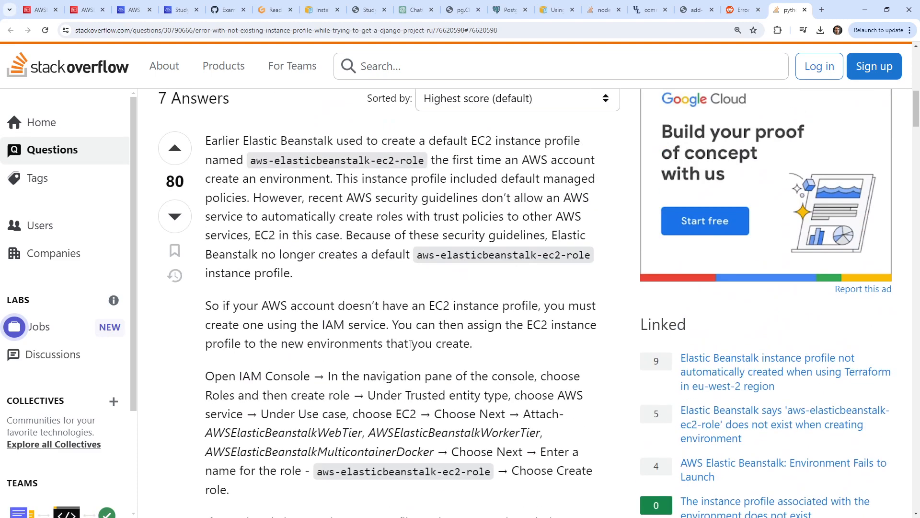
{"action": "scroll", "coordinate": [411, 344], "scroll_direction": "up", "scroll_amount": 2}
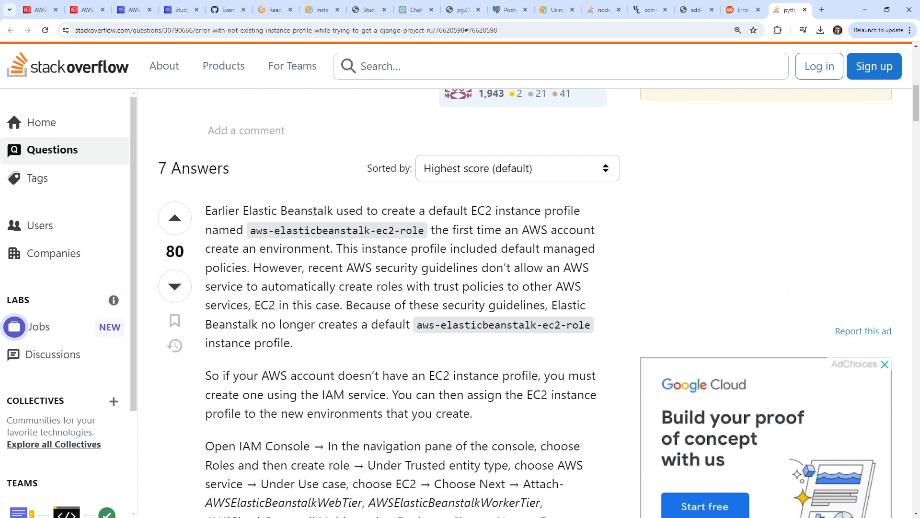
{"action": "left_click_drag", "start_coordinate": [258, 230], "coordinate": [426, 232]}
{"action": "key", "text": "ctrl+c"}
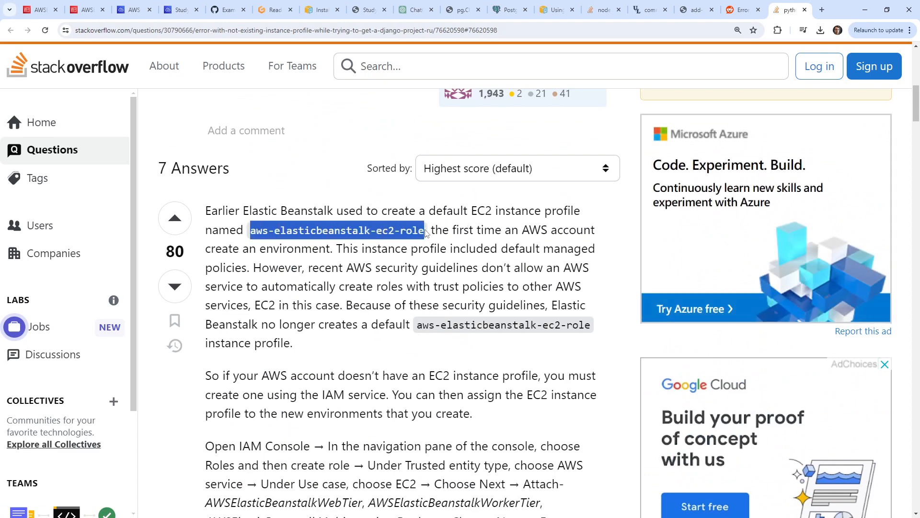
Start a new IAM role with EC2 as the trusted AWS service.
{"action": "left_click", "coordinate": [46, 13]}
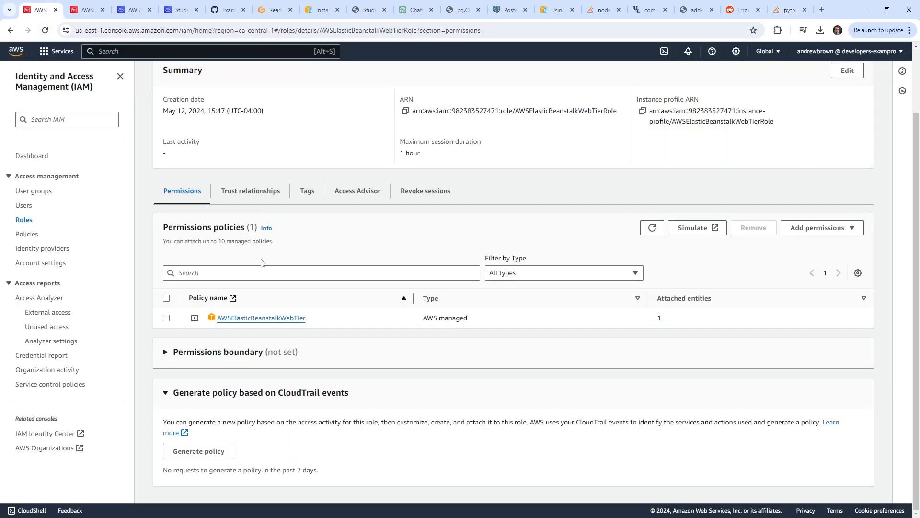
{"action": "left_click", "coordinate": [189, 77]}
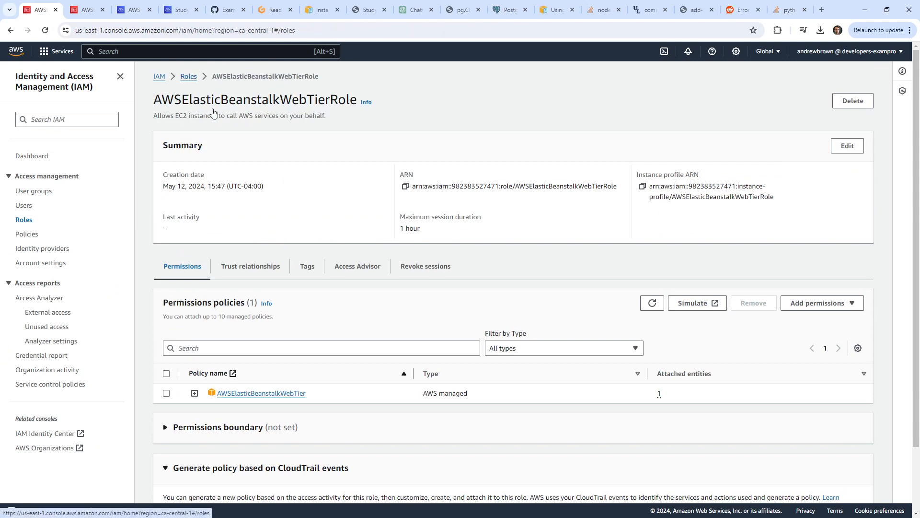
{"action": "left_click", "coordinate": [815, 111]}
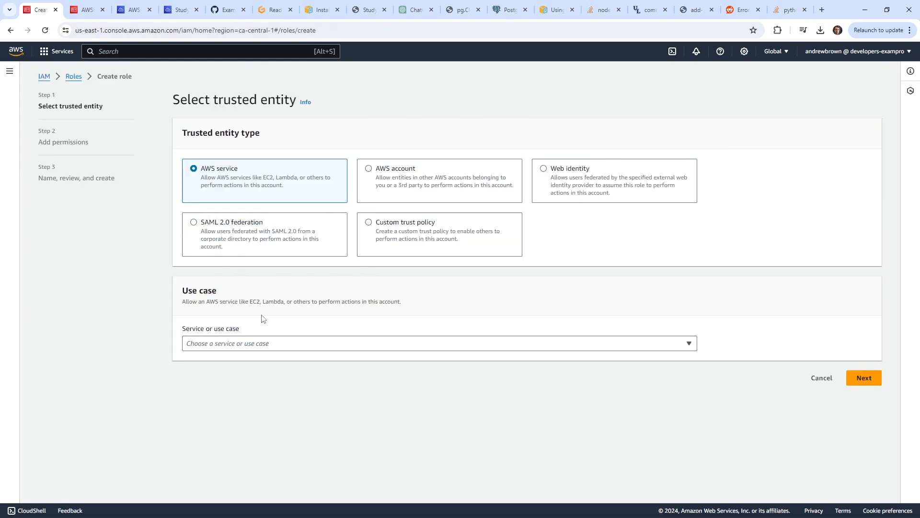
{"action": "left_click", "coordinate": [266, 344]}
{"action": "type", "text": "ec2"}
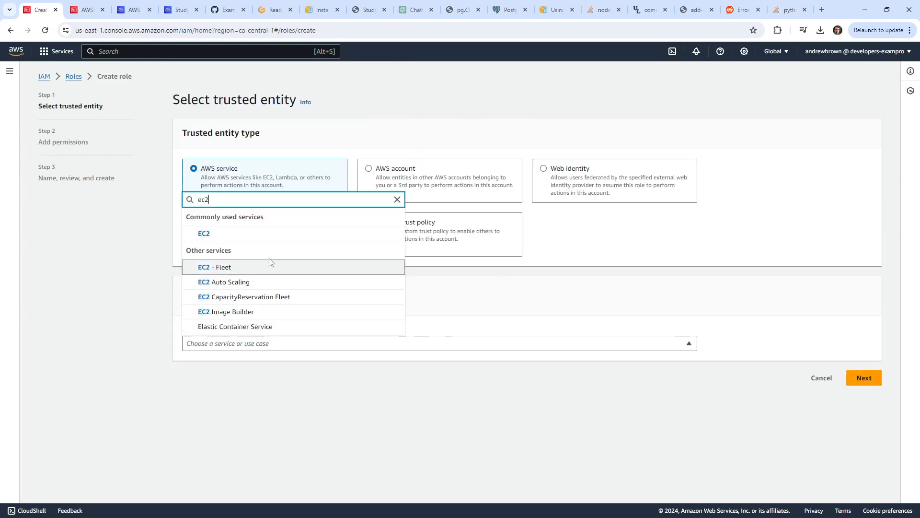
{"action": "left_click", "coordinate": [275, 234]}
{"action": "scroll", "coordinate": [777, 443], "scroll_direction": "down", "scroll_amount": 3}
{"action": "left_click", "coordinate": [858, 484]}
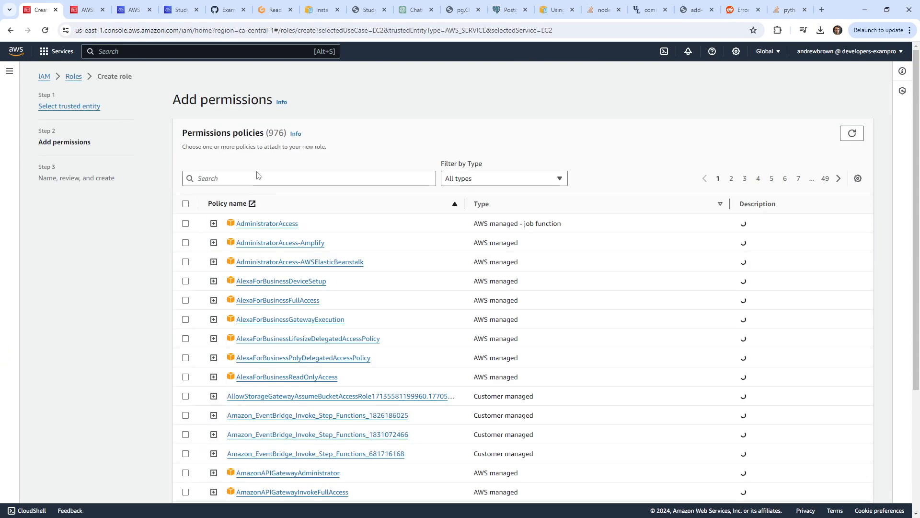
Attach AWSElasticBeanstalkWebTier, name the role aws-elasticbeanstalk-ec2-role, and create it.
{"action": "left_click", "coordinate": [258, 175]}
{"action": "key", "text": "ctrl+v"}
{"action": "key", "text": "ctrl+a"}
{"action": "key", "text": "ctrl+c"}
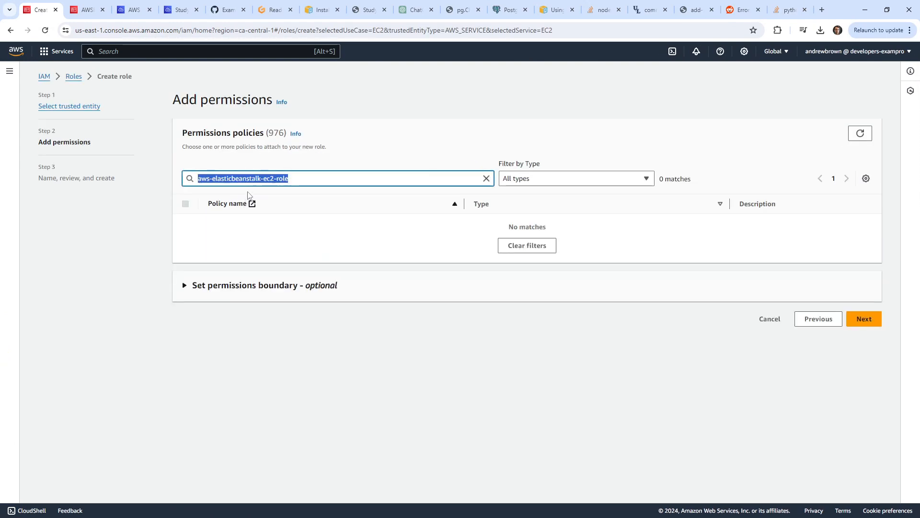
{"action": "type", "text": "beanstalk"}
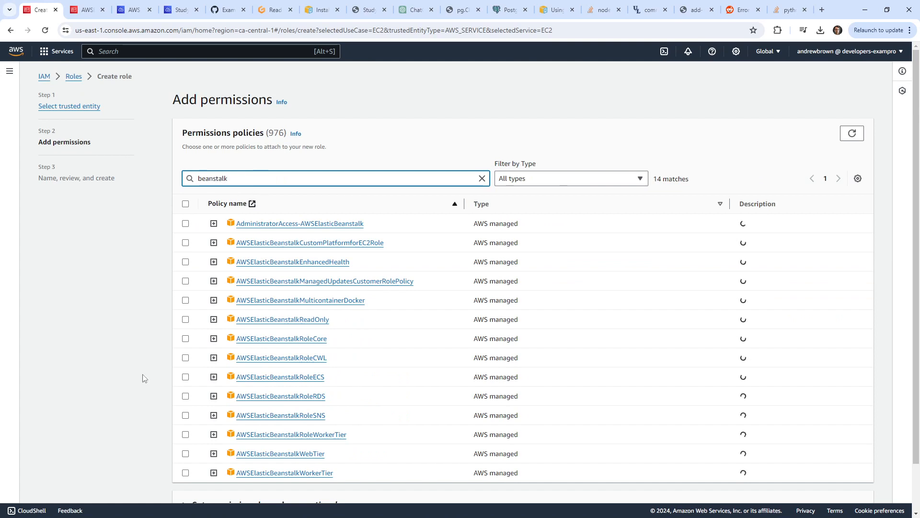
{"action": "left_click", "coordinate": [185, 454]}
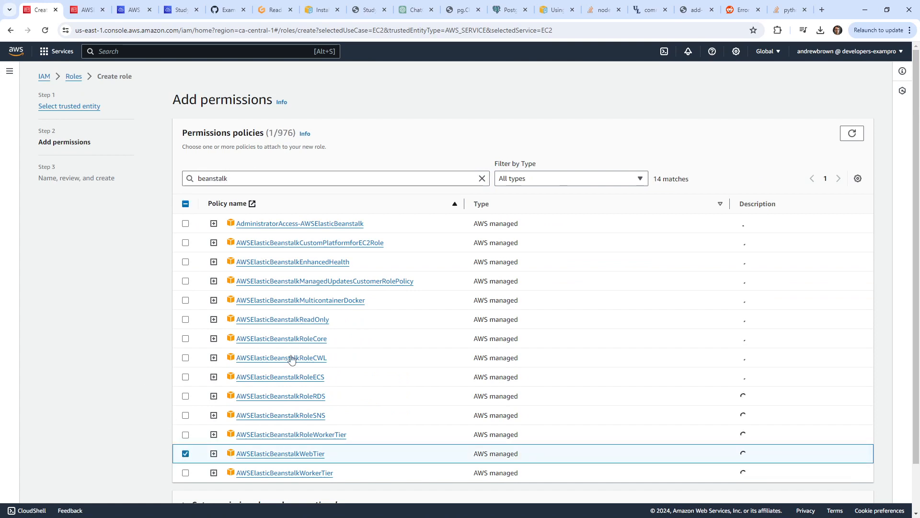
{"action": "scroll", "coordinate": [484, 380], "scroll_direction": "down", "scroll_amount": 2}
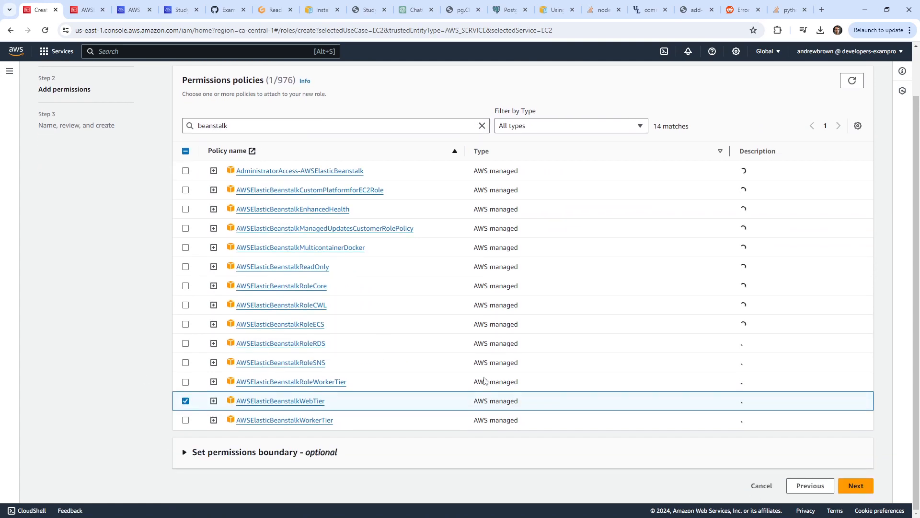
{"action": "left_click", "coordinate": [856, 485]}
{"action": "left_click", "coordinate": [231, 136]}
{"action": "key", "text": "ctrl+v"}
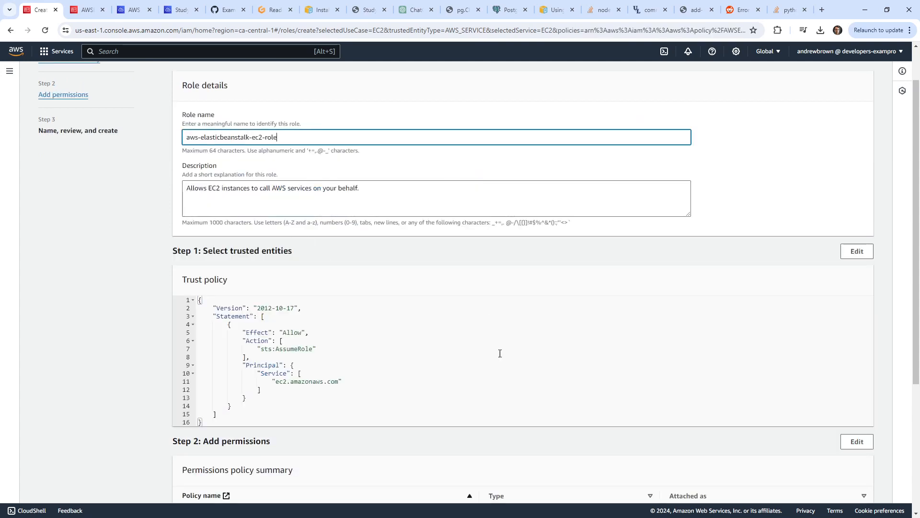
{"action": "scroll", "coordinate": [500, 353], "scroll_direction": "down", "scroll_amount": 5}
{"action": "left_click", "coordinate": [846, 489]}
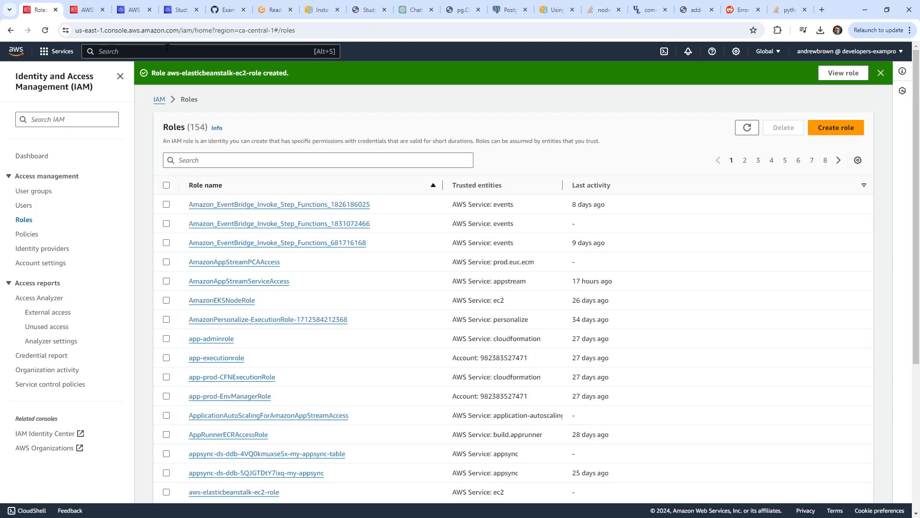
Glance at the Gitpod Readme notes, then return to the StudySync Cloud9 workspace.
{"action": "left_click", "coordinate": [263, 11]}
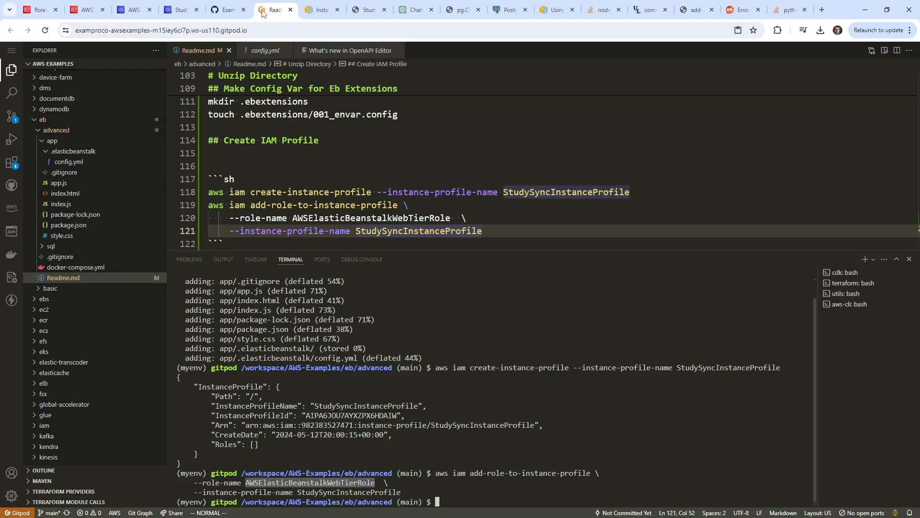
{"action": "scroll", "coordinate": [360, 160], "scroll_direction": "up", "scroll_amount": 2}
{"action": "scroll", "coordinate": [336, 203], "scroll_direction": "down", "scroll_amount": 3}
{"action": "left_click", "coordinate": [283, 144]}
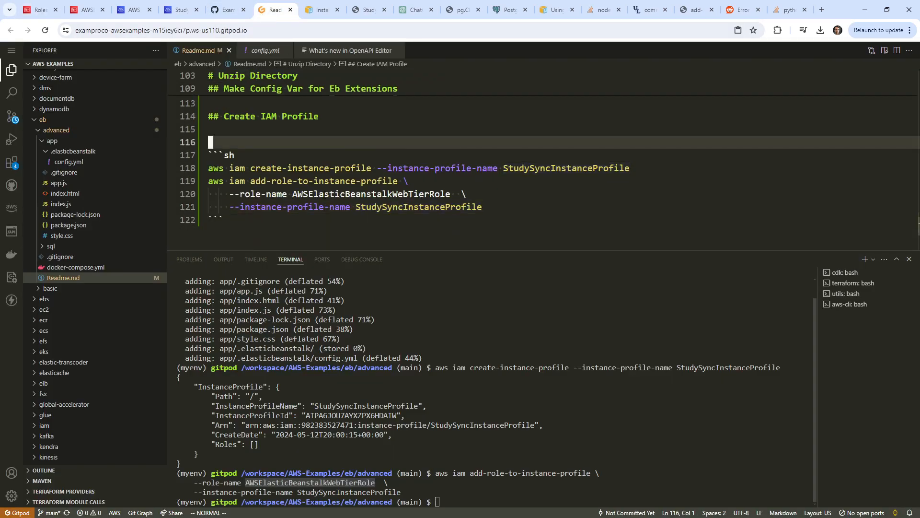
{"action": "scroll", "coordinate": [255, 125], "scroll_direction": "up", "scroll_amount": 6}
{"action": "left_click", "coordinate": [86, 10]}
{"action": "left_click", "coordinate": [177, 10]}
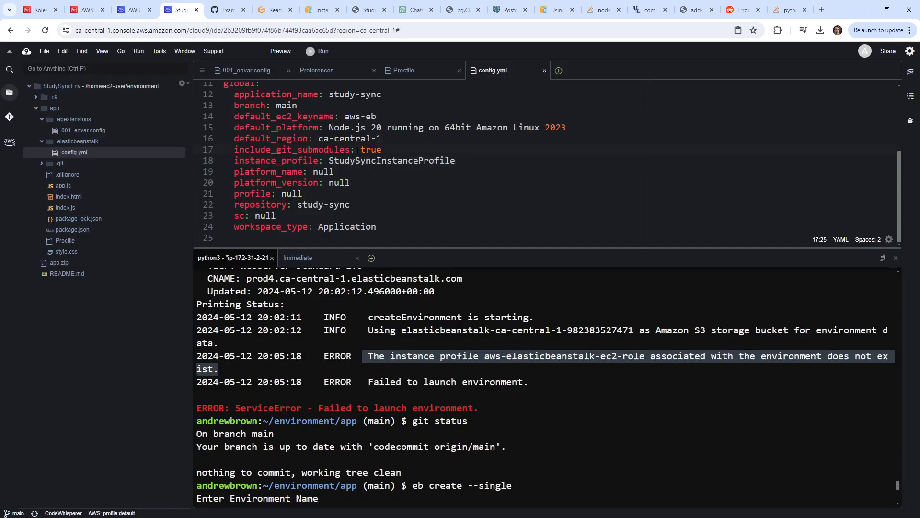
Change line 18 of config.yml to 'instance_profile: null' and try committing it as 'reset instance profile'.
{"action": "left_click_drag", "start_coordinate": [464, 155], "coordinate": [334, 160]}
{"action": "type", "text": "null"}
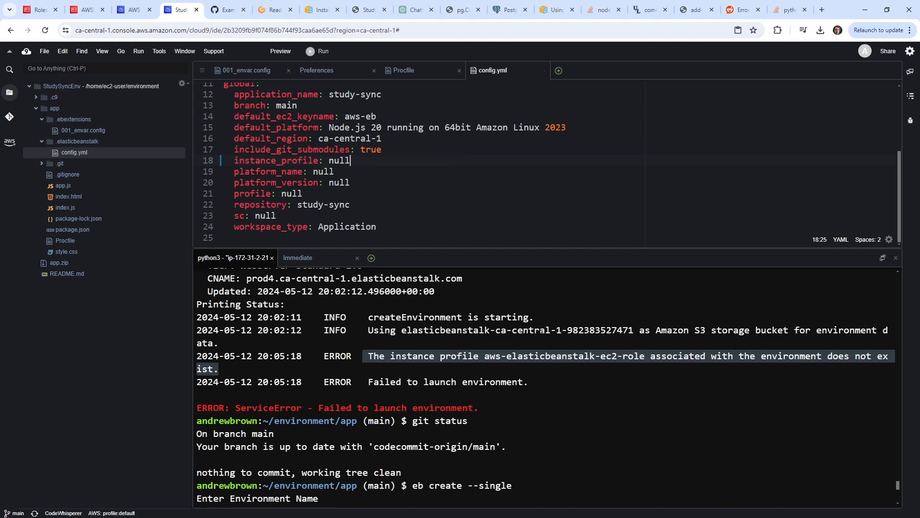
{"action": "left_click", "coordinate": [603, 409]}
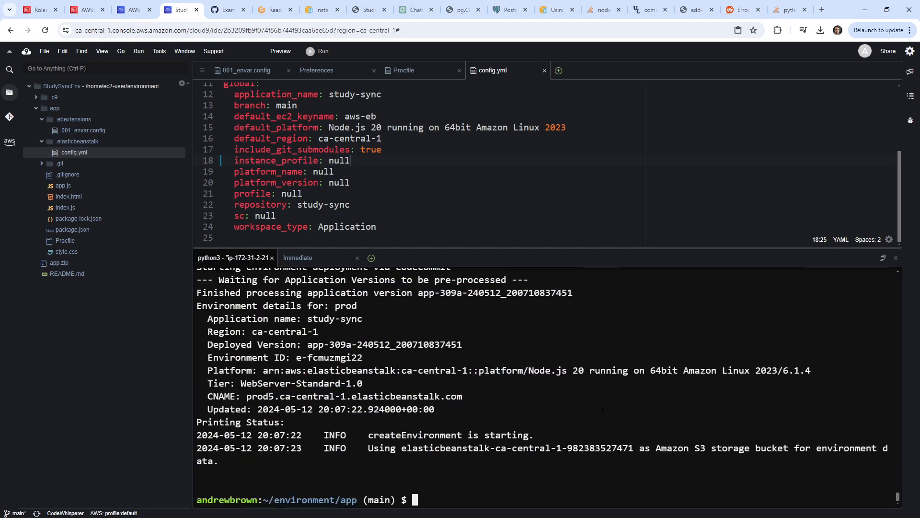
{"action": "key", "text": "ctrl+c"}
{"action": "type", "text": "git"}
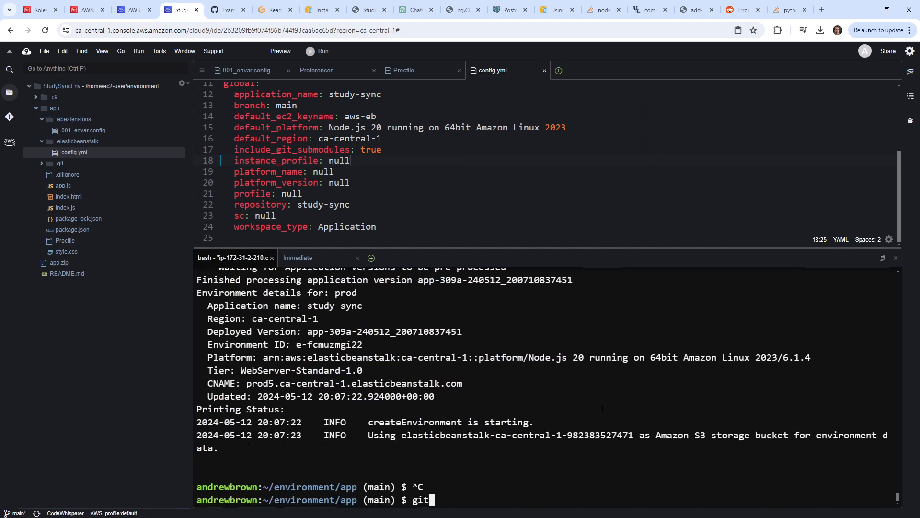
{"action": "type", "text": " commit -m 'add"}
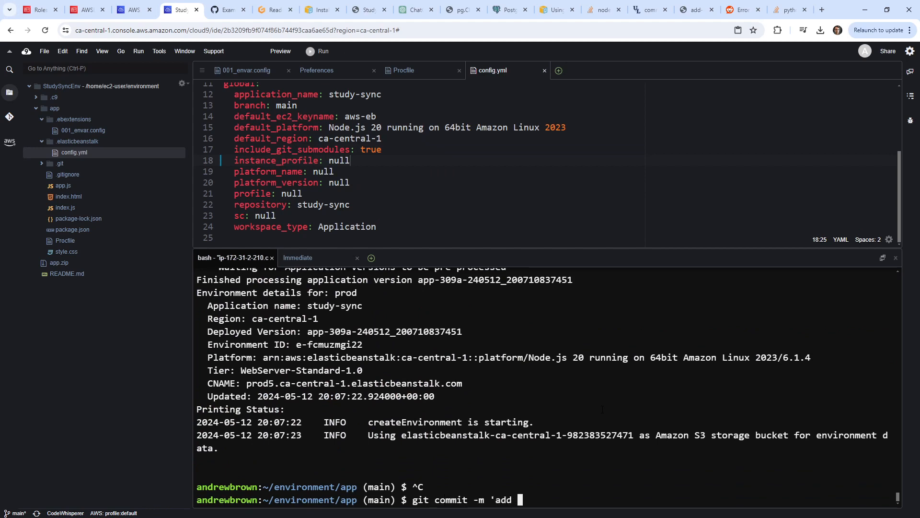
{"action": "key", "text": "BackSpace"}
{"action": "key", "text": "BackSpace"}
{"action": "key", "text": "BackSpace"}
{"action": "key", "text": "BackSpace"}
{"action": "type", "text": "reset instance profile'"}
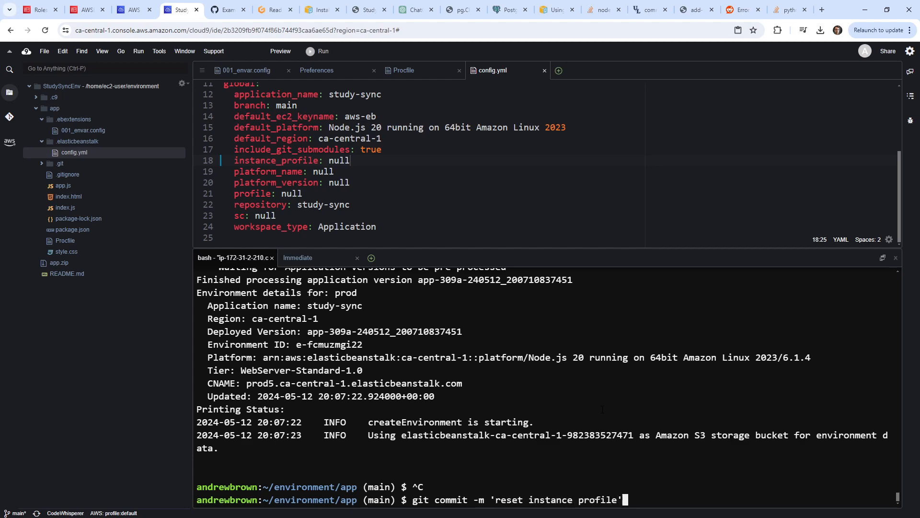
{"action": "key", "text": "Return"}
Check the repository with git status and stage all changes with git add.
{"action": "type", "text": "g"}
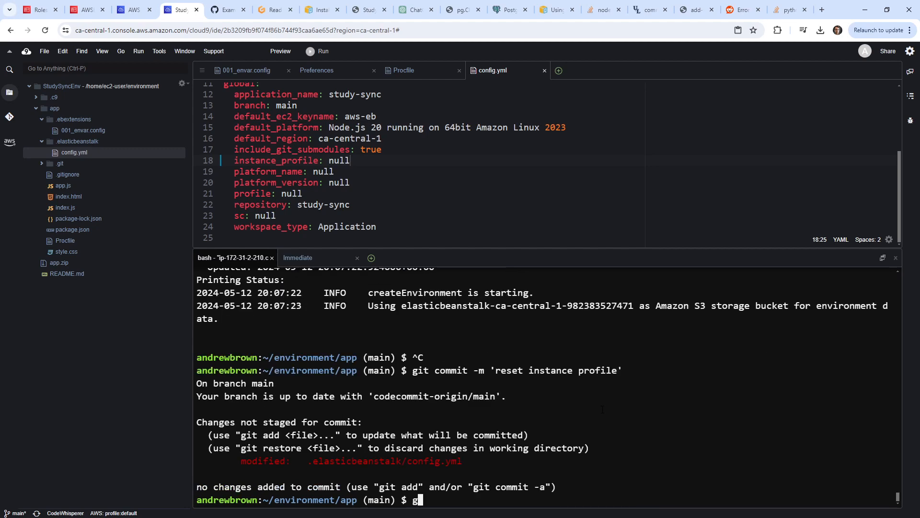
{"action": "key", "text": "BackSpace"}
{"action": "type", "text": "git a"}
{"action": "key", "text": "BackSpace"}
{"action": "key", "text": "BackSpace"}
{"action": "key", "text": "BackSpace"}
{"action": "key", "text": "BackSpace"}
{"action": "type", "text": "it"}
{"action": "key", "text": "ctrl+c"}
{"action": "type", "text": "git status"}
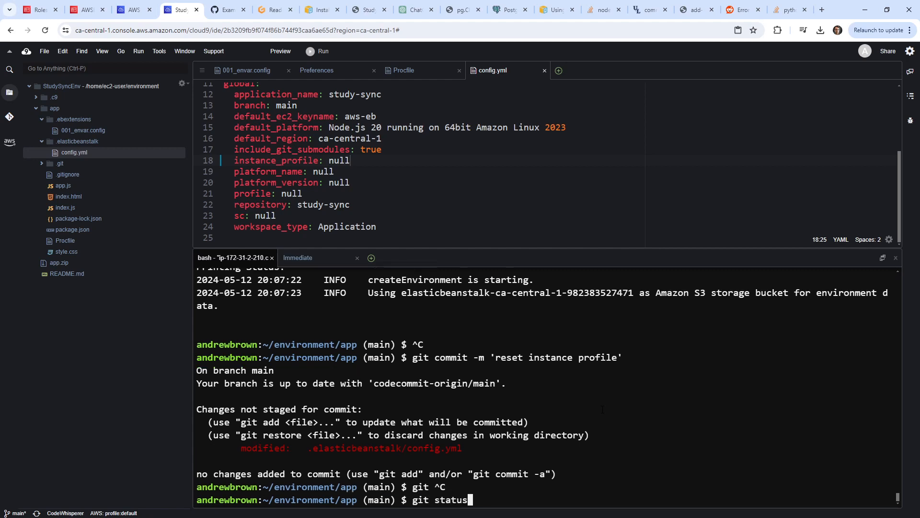
{"action": "key", "text": "Return"}
{"action": "type", "text": "git ad"}
{"action": "key", "text": "BackSpace"}
{"action": "key", "text": "BackSpace"}
{"action": "key", "text": "BackSpace"}
{"action": "key", "text": "BackSpace"}
{"action": "key", "text": "BackSpace"}
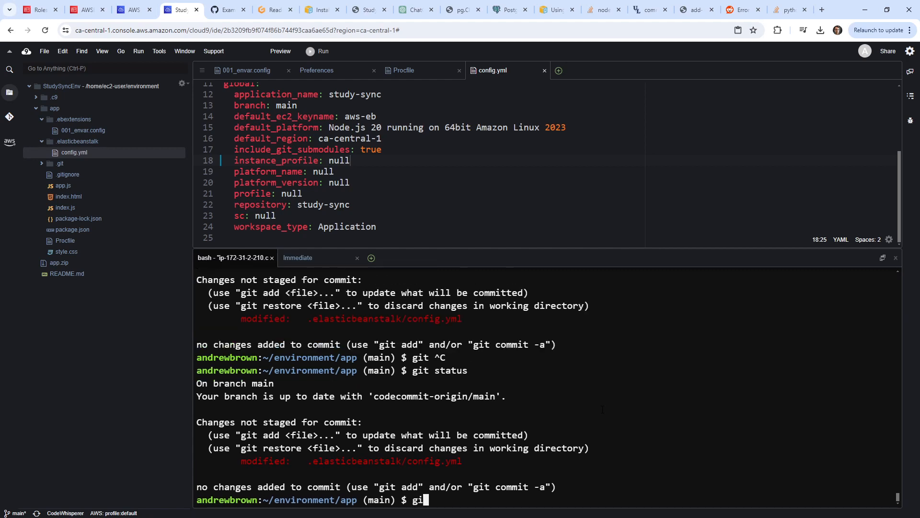
{"action": "type", "text": "it add ."}
{"action": "key", "text": "Return"}
Commit the change as 'update instance profile' and push it to the study-sync repository.
{"action": "type", "text": "git co"}
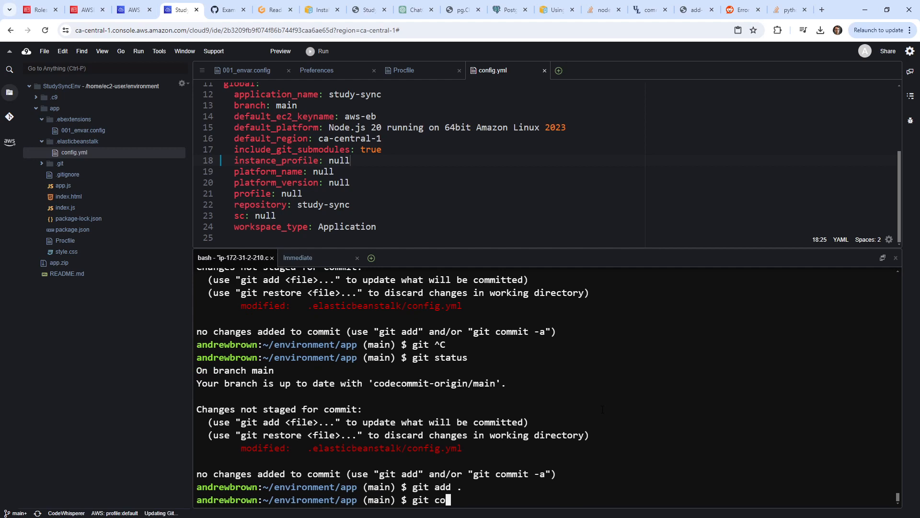
{"action": "type", "text": "mmit -m 'updatei nstan"}
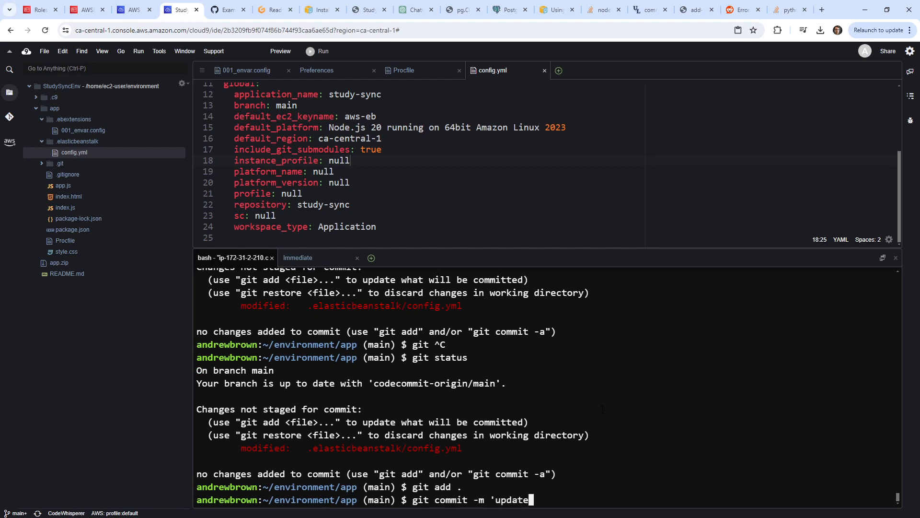
{"action": "key", "text": "BackSpace"}
{"action": "key", "text": "BackSpace"}
{"action": "key", "text": "BackSpace"}
{"action": "key", "text": "BackSpace"}
{"action": "key", "text": "BackSpace"}
{"action": "key", "text": "BackSpace"}
{"action": "key", "text": "BackSpace"}
{"action": "type", "text": "instance profile'"}
{"action": "key", "text": "Return"}
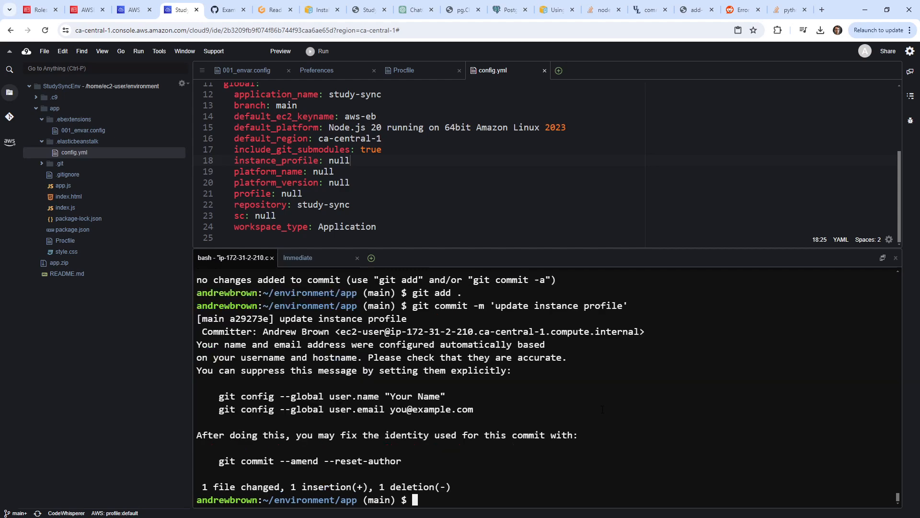
{"action": "type", "text": "git pushl"}
{"action": "key", "text": "Return"}
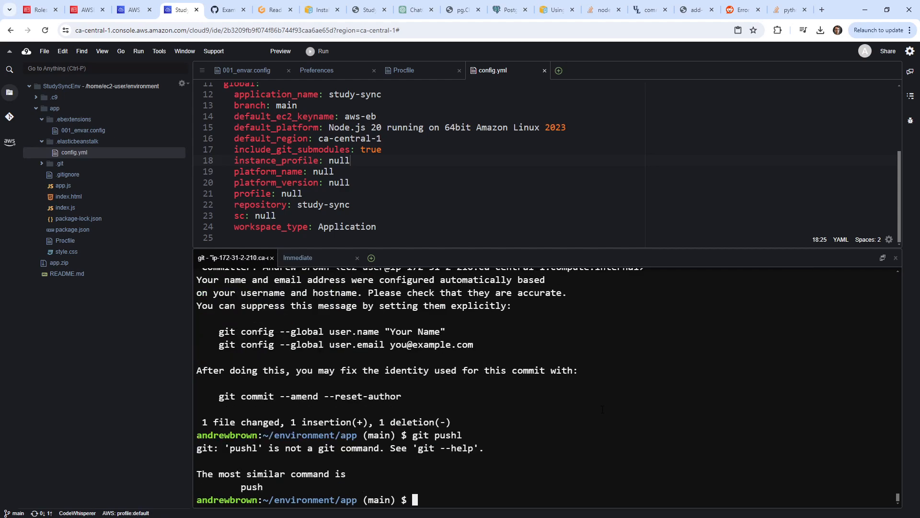
{"action": "type", "text": "git push"}
{"action": "key", "text": "Return"}
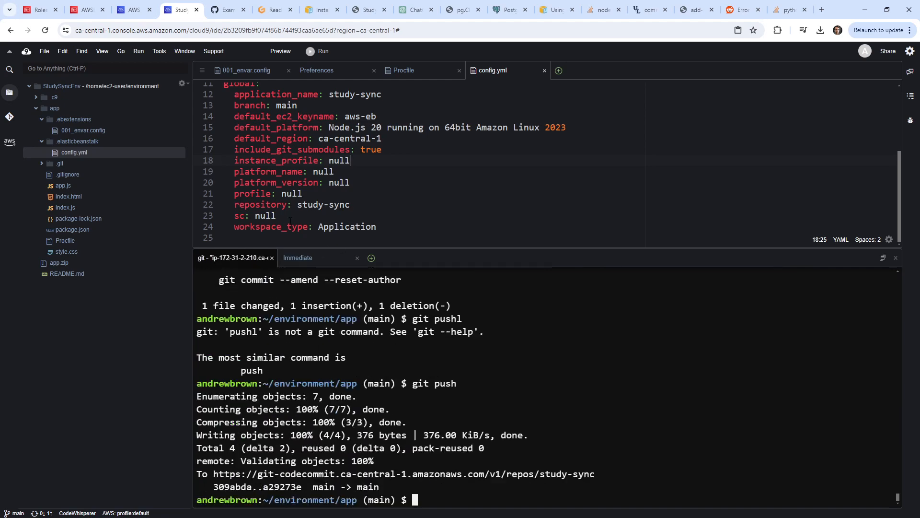
{"action": "left_click", "coordinate": [32, 16]}
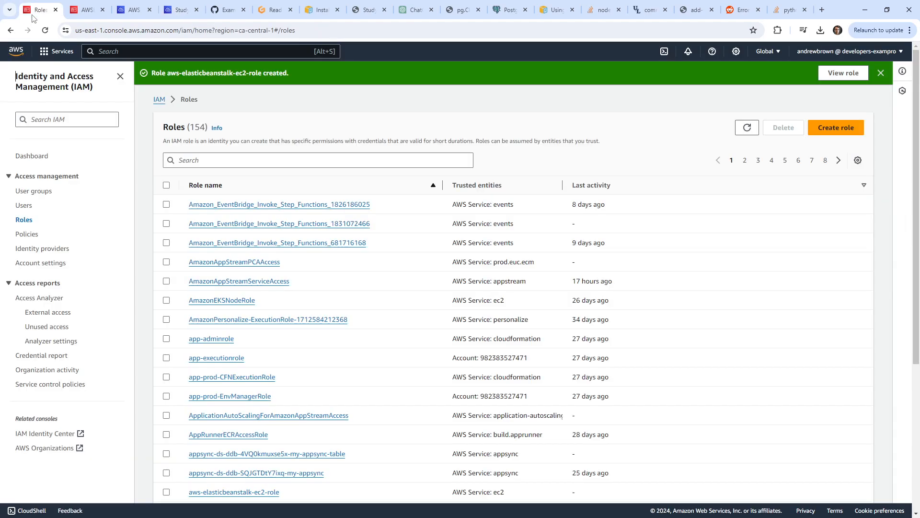
{"action": "left_click", "coordinate": [80, 14]}
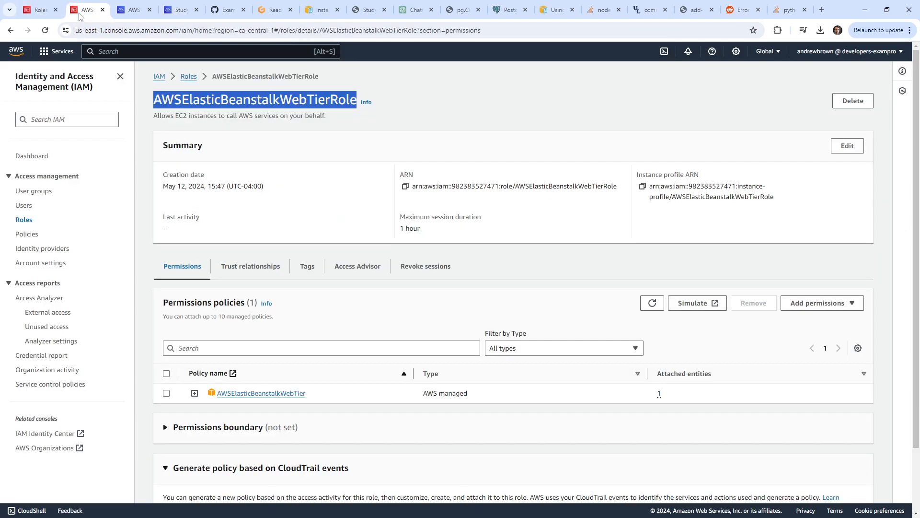
{"action": "left_click", "coordinate": [129, 13]}
{"action": "left_click", "coordinate": [182, 13]}
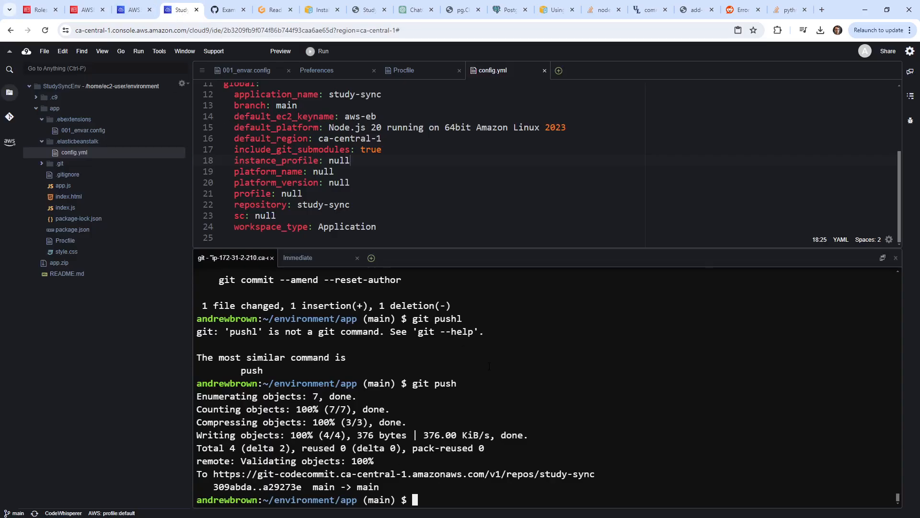
{"action": "key", "text": "Up"}
{"action": "key", "text": "Up"}
{"action": "key", "text": "Up"}
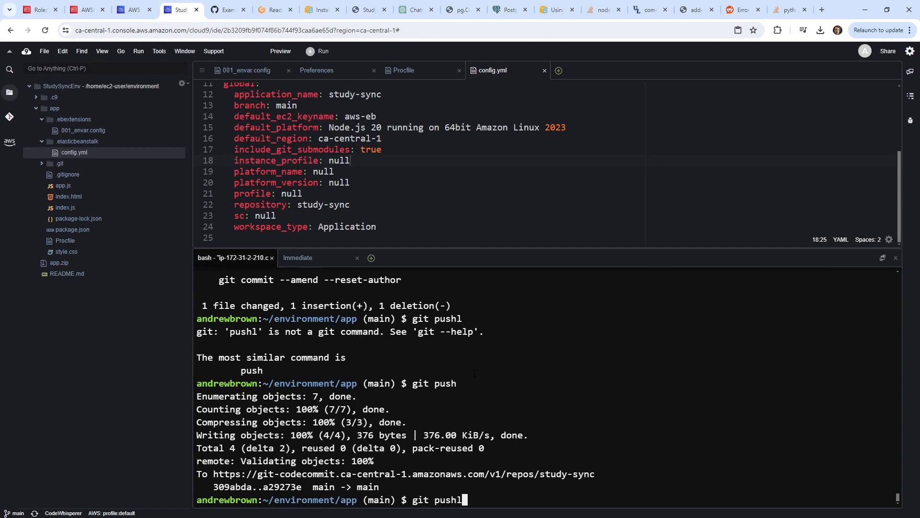
{"action": "key", "text": "Up"}
Rerun eb create --single with environment name prod, DNS prefix prod6 and no Spot Fleet.
{"action": "key", "text": "Down"}
{"action": "key", "text": "Up"}
{"action": "key", "text": "Up"}
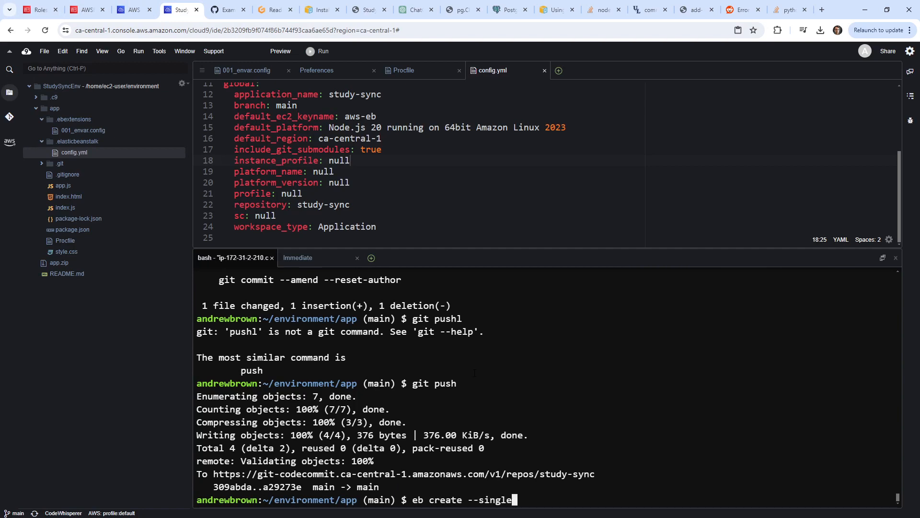
{"action": "key", "text": "Return"}
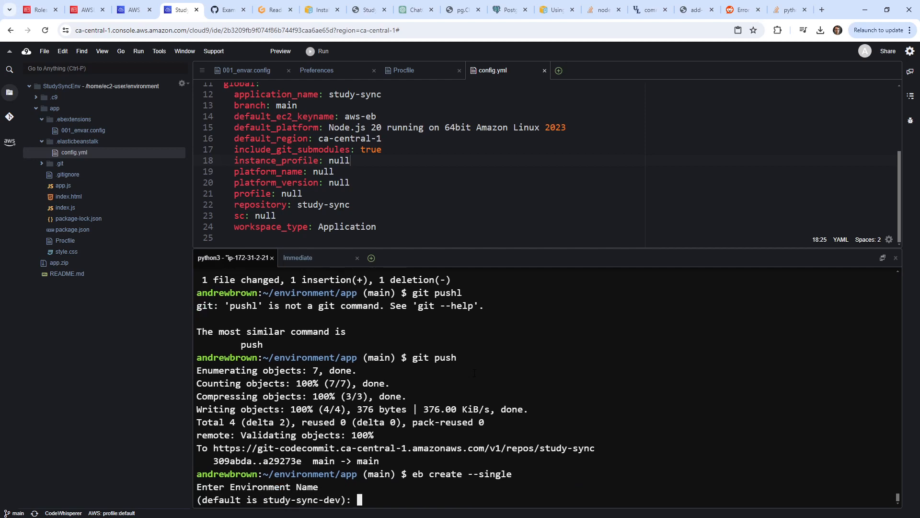
{"action": "type", "text": "prod"}
{"action": "key", "text": "Return"}
{"action": "type", "text": "pr"}
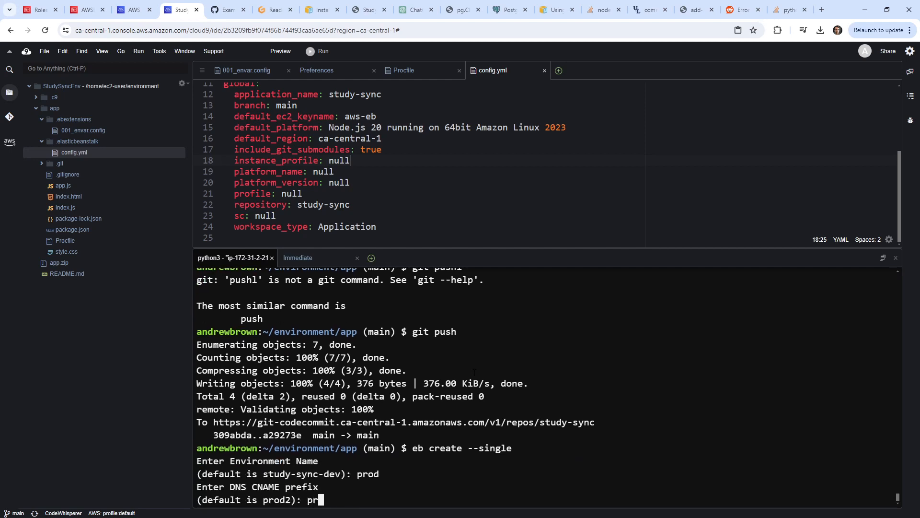
{"action": "type", "text": "od6"}
{"action": "key", "text": "Return"}
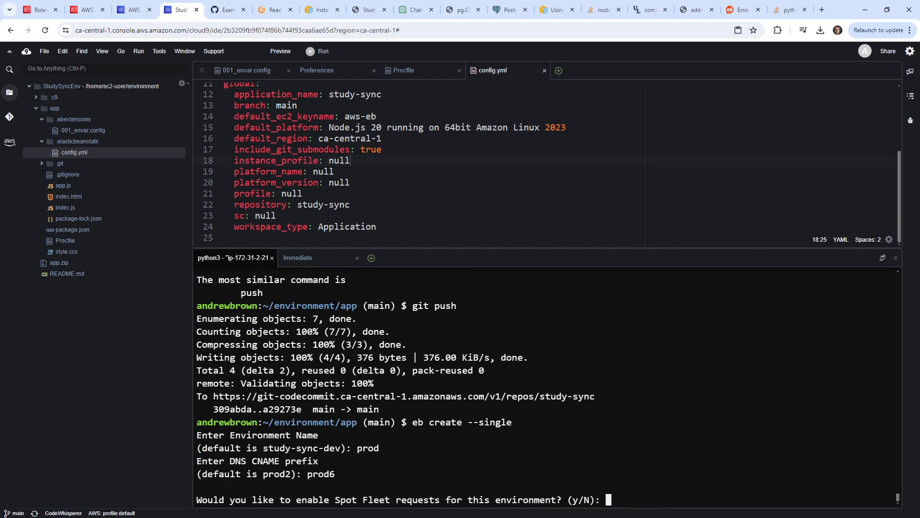
{"action": "type", "text": "n"}
{"action": "key", "text": "Return"}
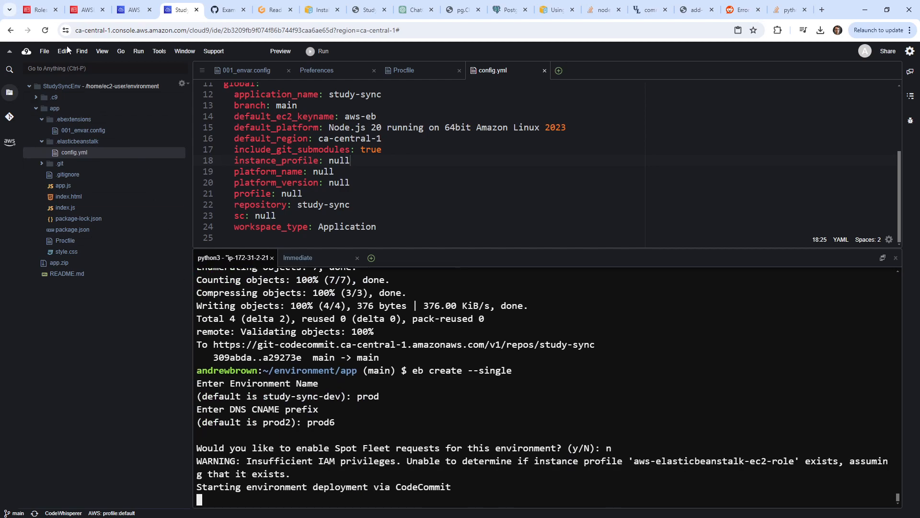
{"action": "left_click", "coordinate": [41, 9]}
{"action": "type", "text": "e"}
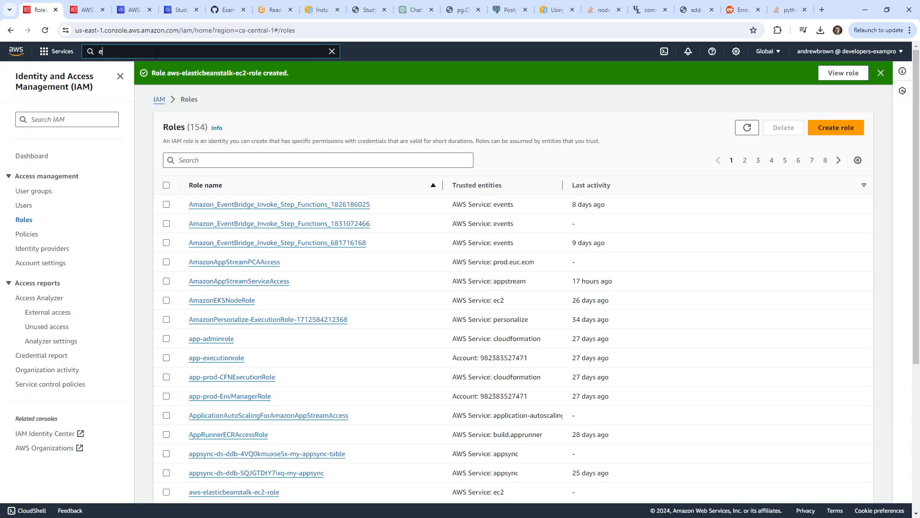
{"action": "type", "text": "lsasti"}
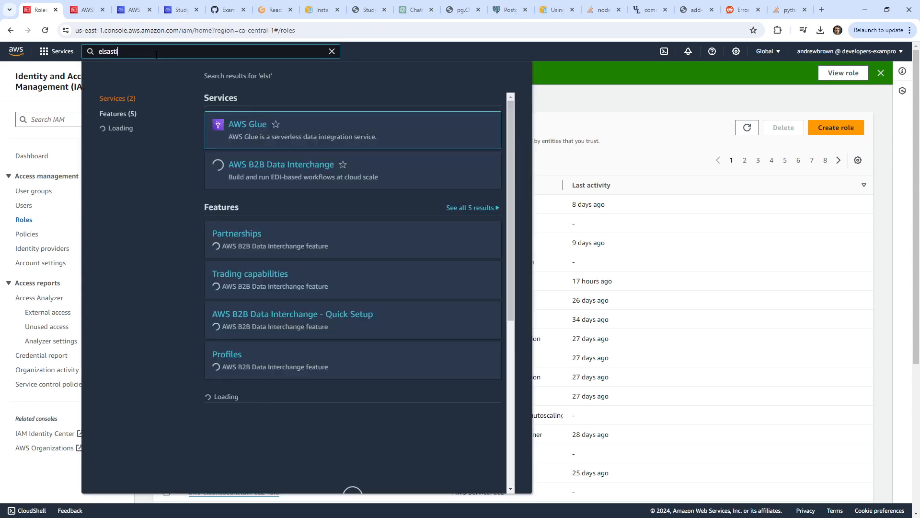
Open Elastic Beanstalk, refresh Environments to see prod pending, then return to the Cloud9 terminal.
{"action": "key", "text": "BackSpace"}
{"action": "key", "text": "BackSpace"}
{"action": "key", "text": "BackSpace"}
{"action": "type", "text": "astic bea"}
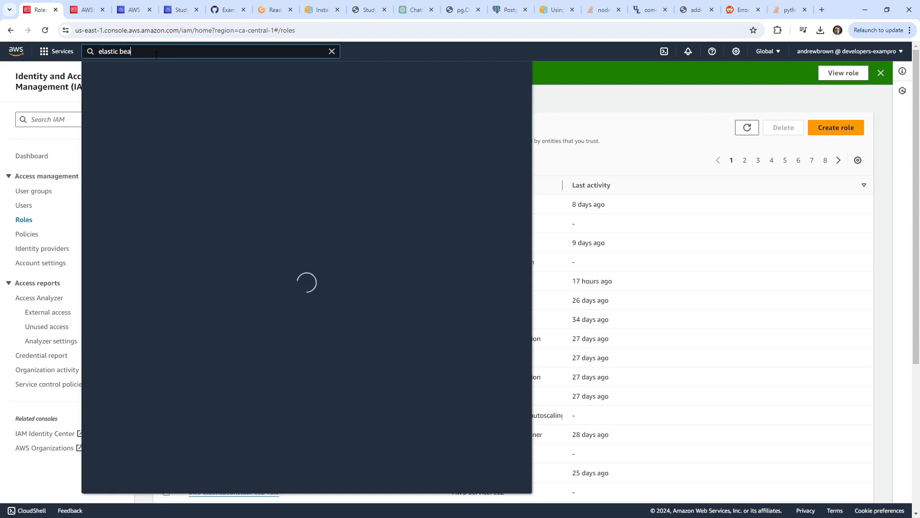
{"action": "type", "text": "nstalk"}
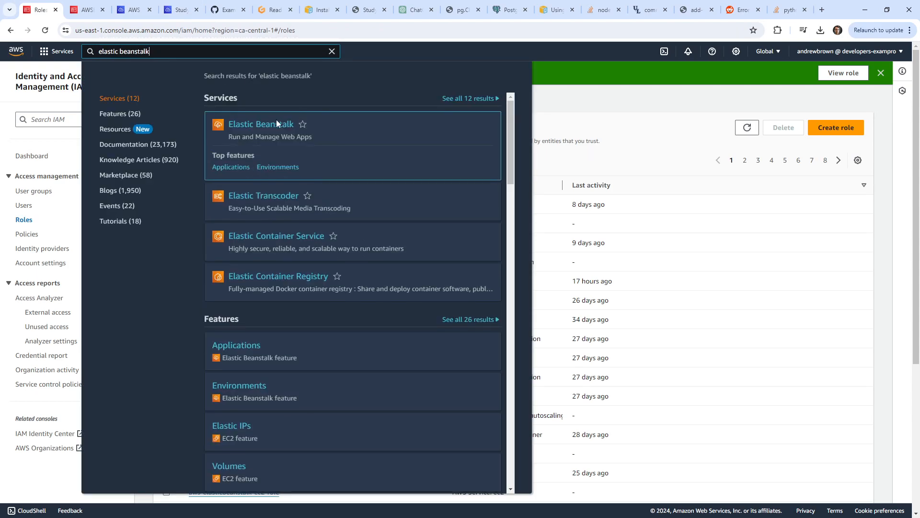
{"action": "left_click", "coordinate": [277, 124]}
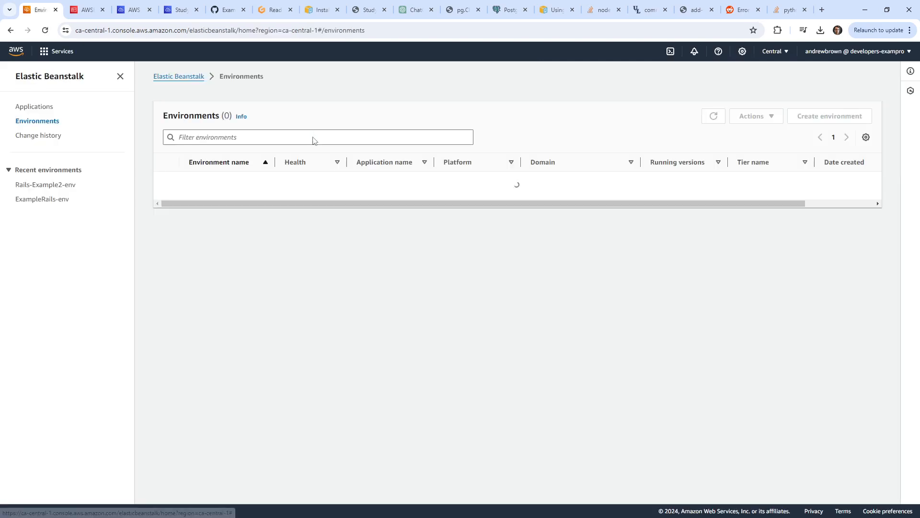
{"action": "left_click", "coordinate": [718, 119]}
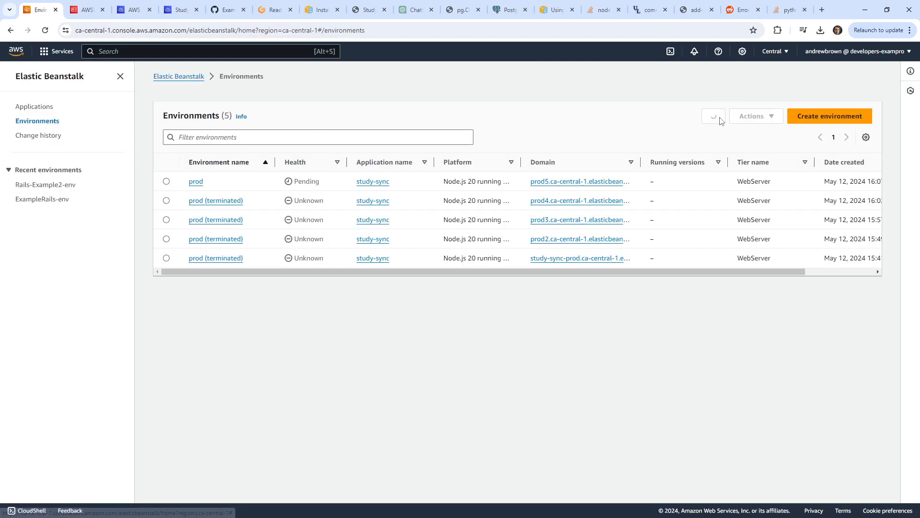
{"action": "left_click", "coordinate": [718, 118]}
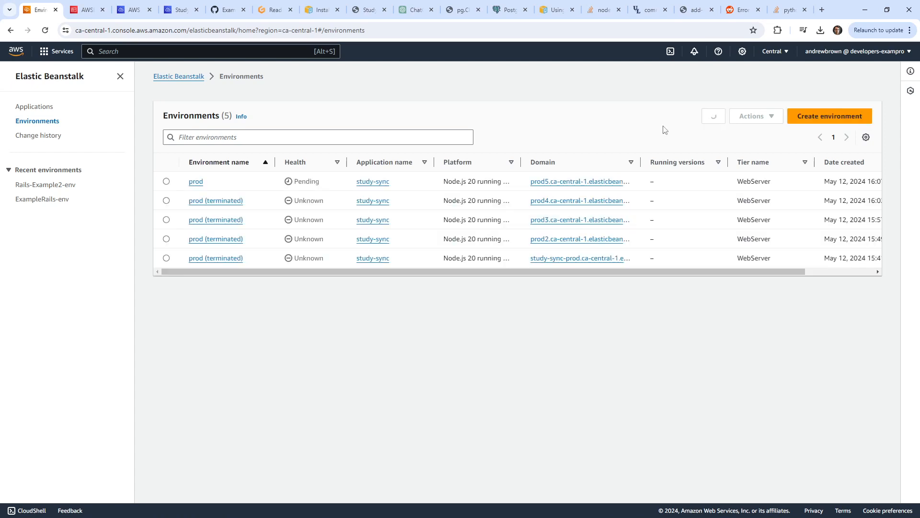
{"action": "left_click_drag", "start_coordinate": [279, 272], "coordinate": [430, 274]}
{"action": "left_click", "coordinate": [713, 116]}
{"action": "left_click", "coordinate": [111, 14]}
{"action": "left_click", "coordinate": [132, 11]}
{"action": "left_click", "coordinate": [179, 9]}
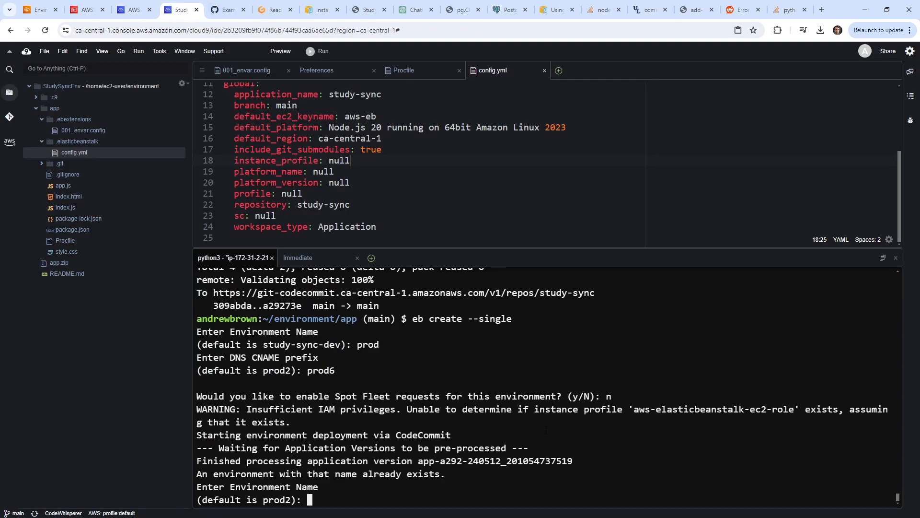
Name the new environment prod2 and watch the output until Elastic IP 15.222.191.79 is created.
{"action": "type", "text": "prod2"}
{"action": "key", "text": "Return"}
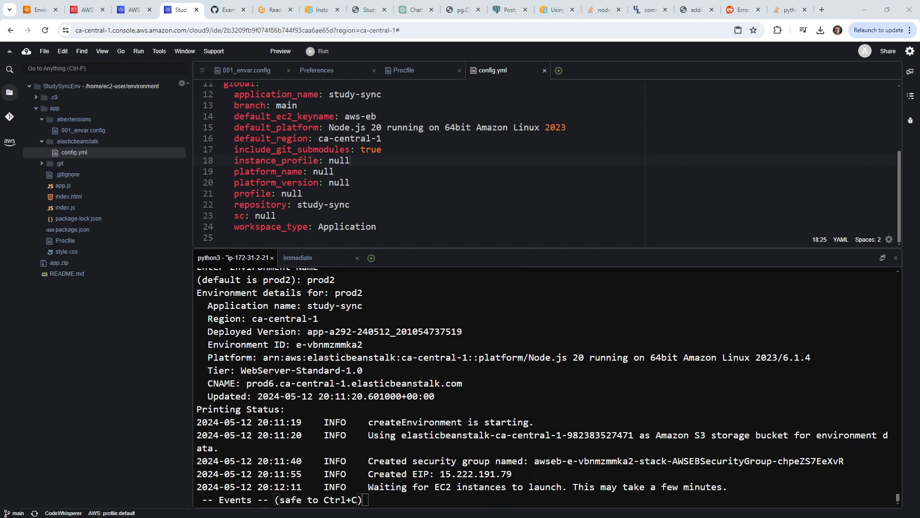
{"action": "left_click_drag", "start_coordinate": [527, 476], "coordinate": [440, 475]}
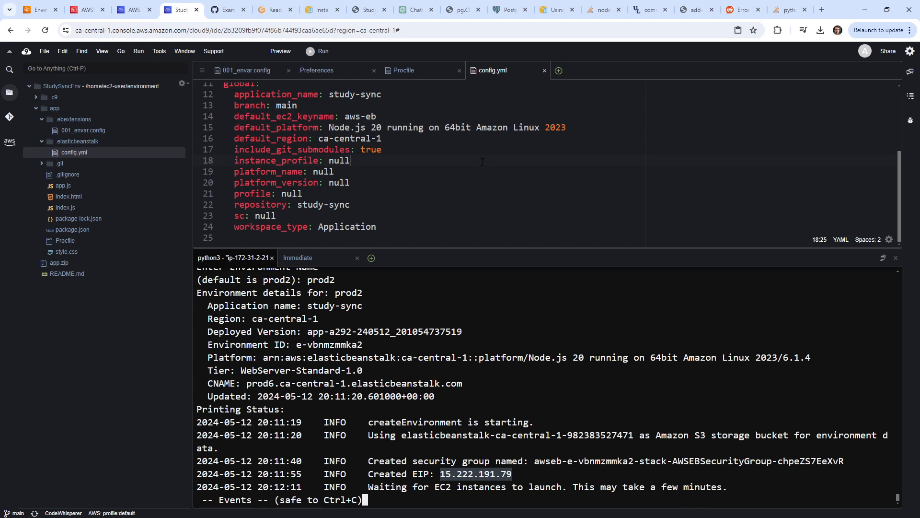
{"action": "scroll", "coordinate": [483, 162], "scroll_direction": "up", "scroll_amount": 3}
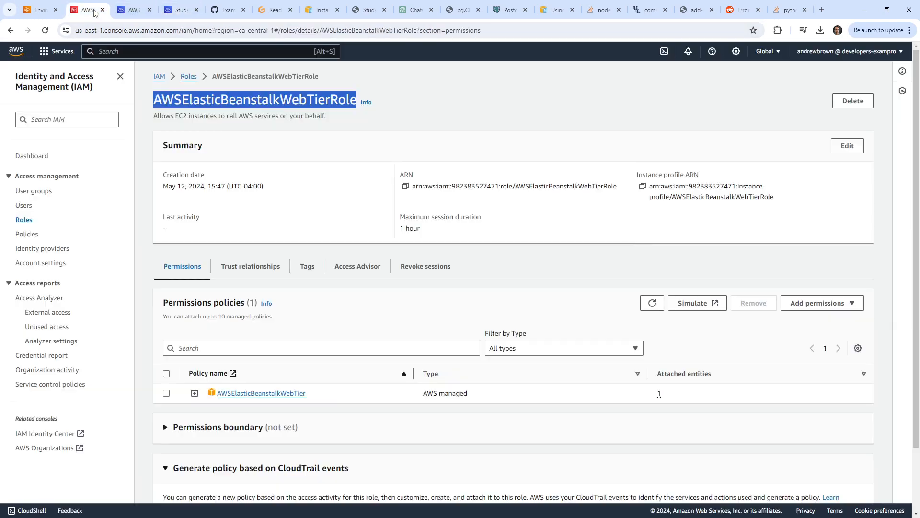
Open the EC2 console and list the running instances.
{"action": "left_click", "coordinate": [86, 10]}
{"action": "left_click", "coordinate": [162, 50]}
{"action": "type", "text": "ec2"}
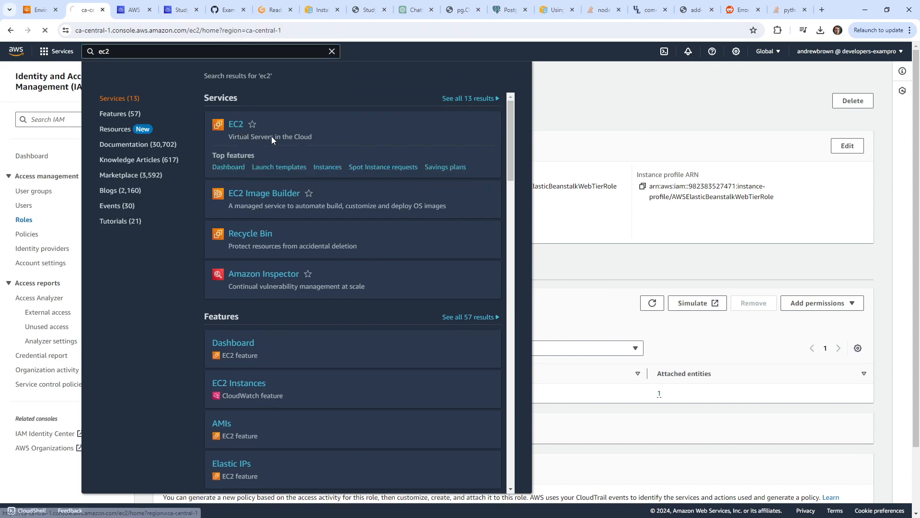
{"action": "left_click", "coordinate": [271, 136]}
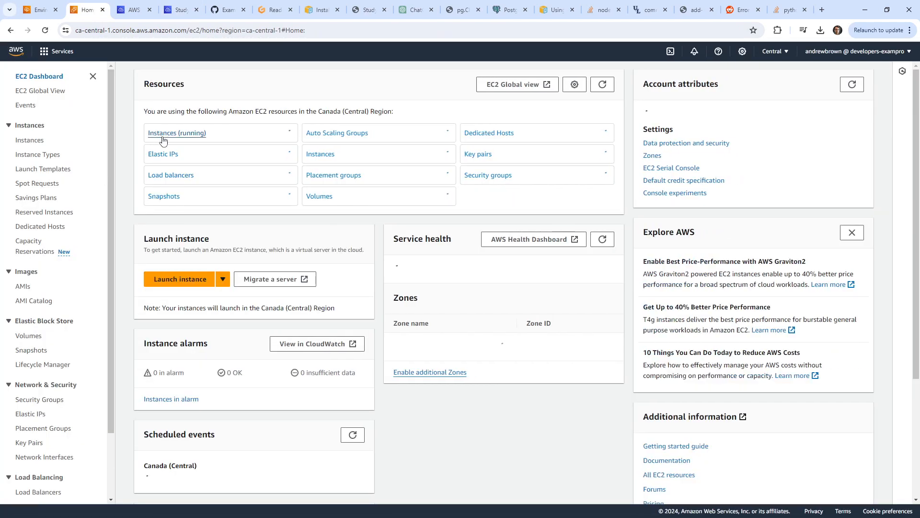
{"action": "left_click", "coordinate": [178, 133]}
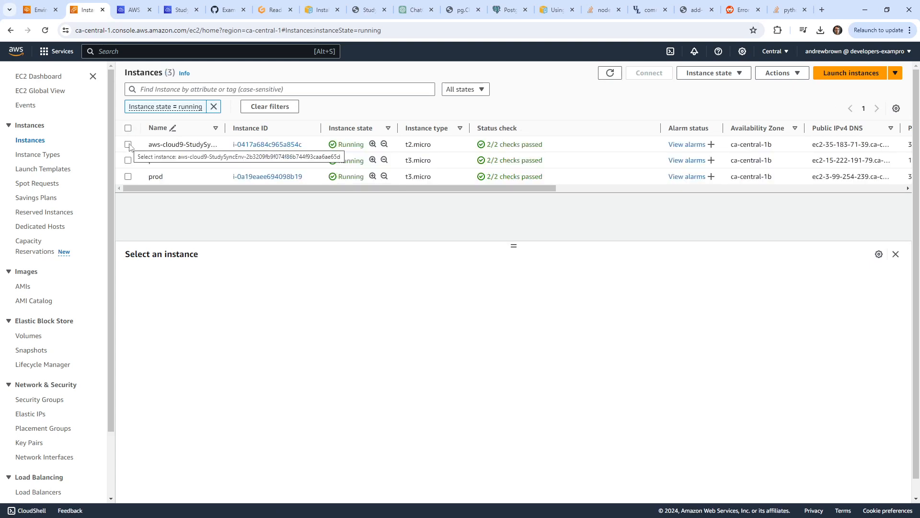
Refresh Elastic Beanstalk environments and terminate the old prod environment, confirming with the name 'prod'.
{"action": "left_click", "coordinate": [40, 9]}
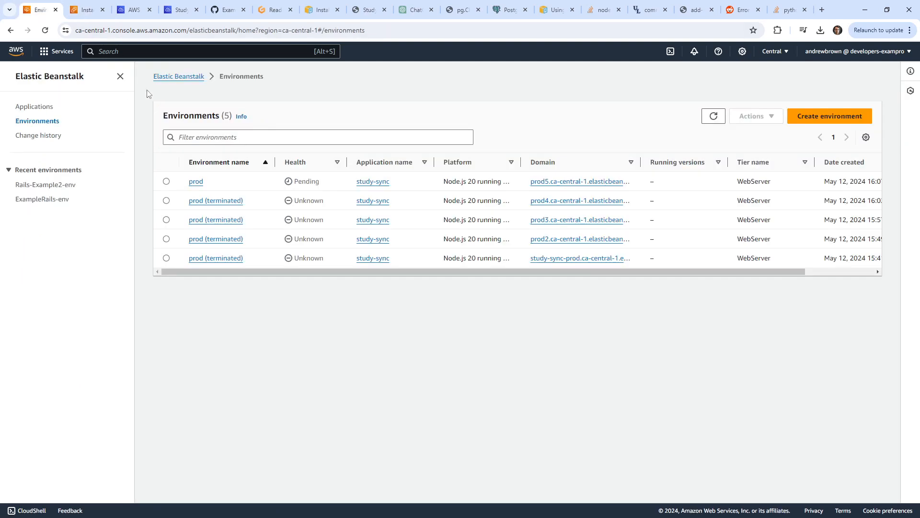
{"action": "left_click", "coordinate": [713, 116]}
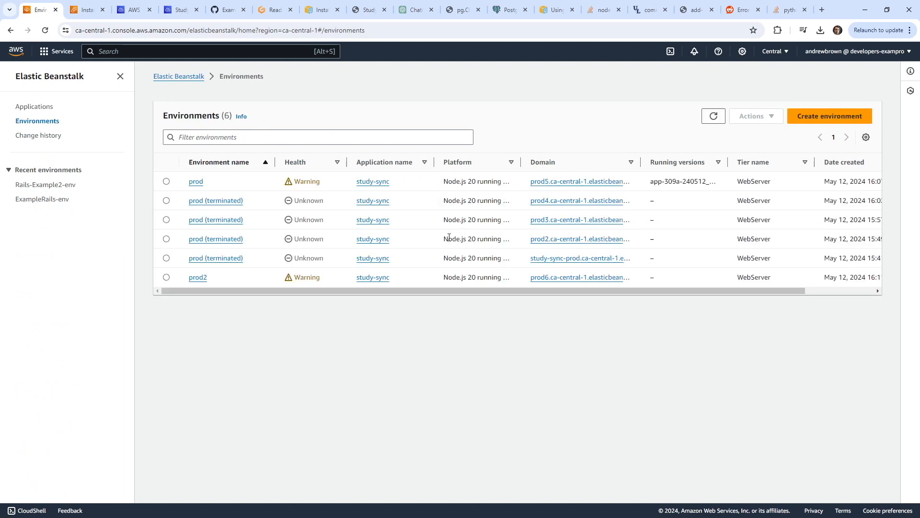
{"action": "left_click", "coordinate": [171, 182]}
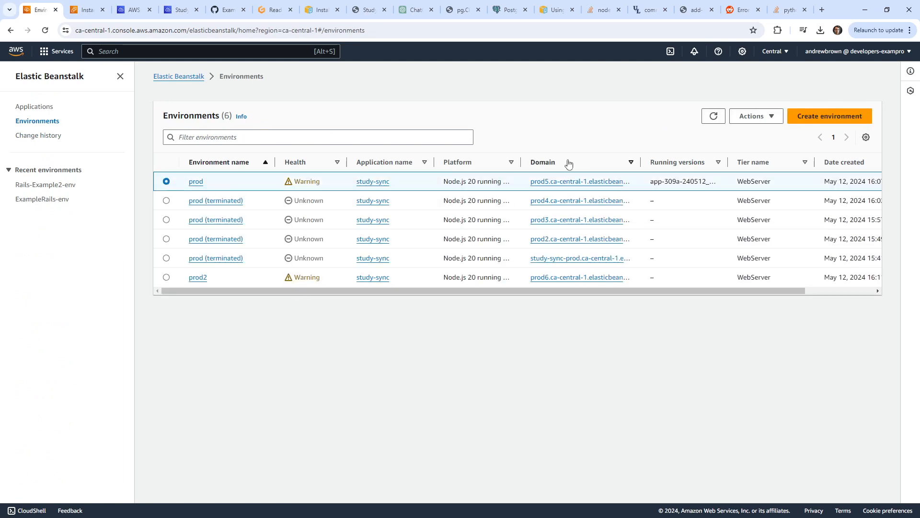
{"action": "left_click", "coordinate": [200, 185]}
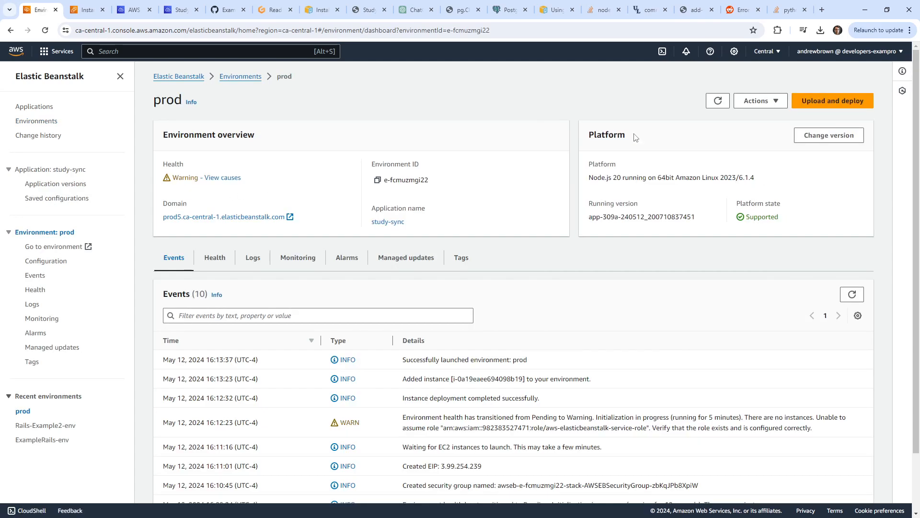
{"action": "left_click", "coordinate": [759, 102]}
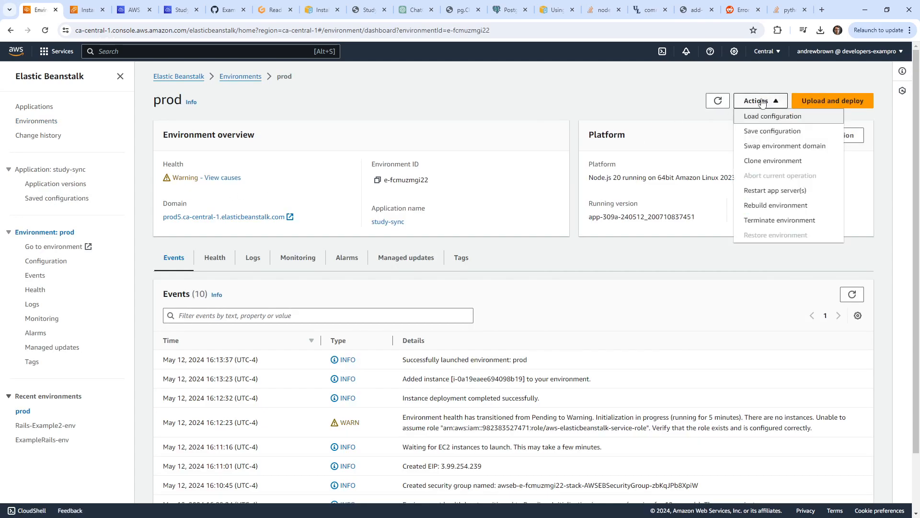
{"action": "left_click", "coordinate": [766, 220]}
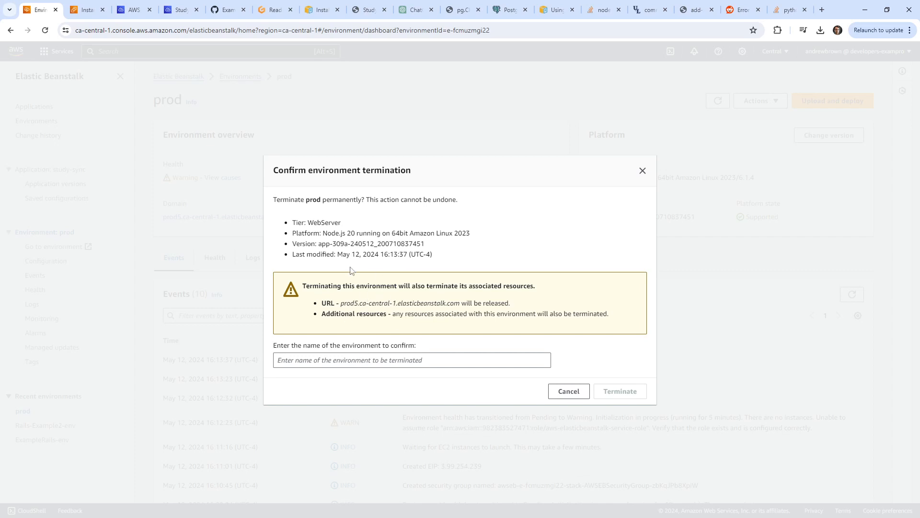
{"action": "double_click", "coordinate": [313, 199]}
{"action": "key", "text": "ctrl+c"}
{"action": "left_click", "coordinate": [372, 359]}
{"action": "key", "text": "ctrl+v"}
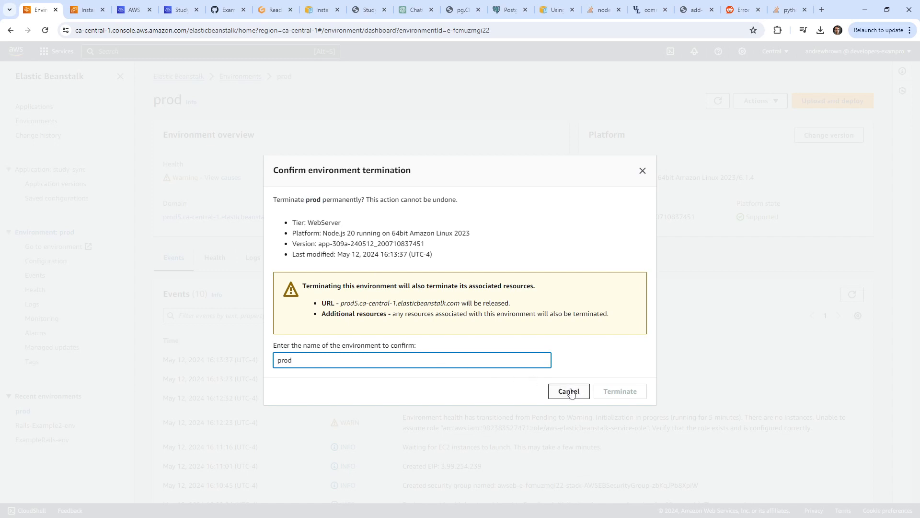
{"action": "left_click", "coordinate": [623, 390]}
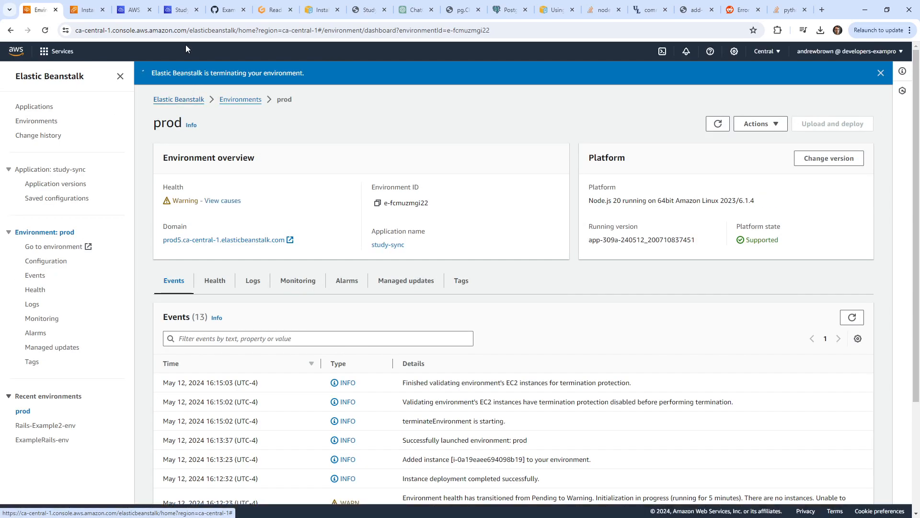
Refresh EC2 Instances, widen the Name column and review prod2's IAM role and inbound ports 80 and 22.
{"action": "left_click", "coordinate": [87, 9]}
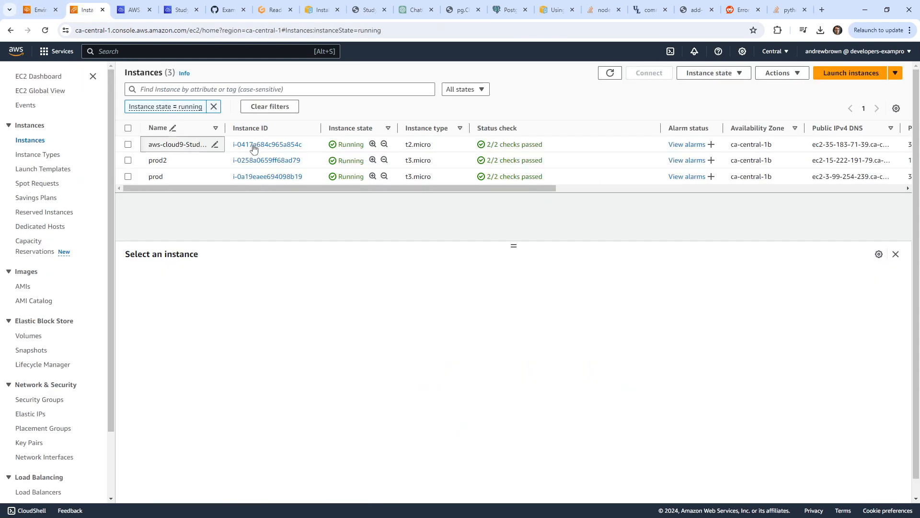
{"action": "left_click", "coordinate": [610, 73]}
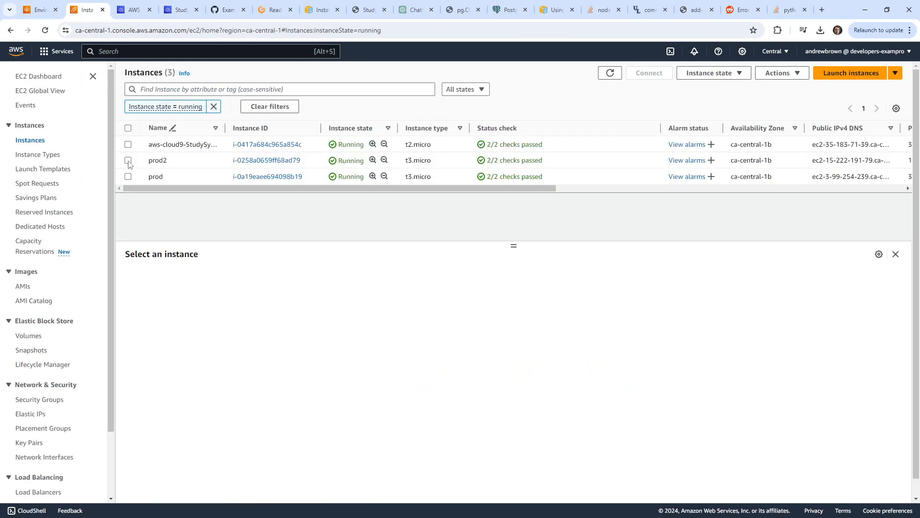
{"action": "left_click", "coordinate": [128, 160]}
{"action": "left_click_drag", "start_coordinate": [225, 129], "coordinate": [279, 130]}
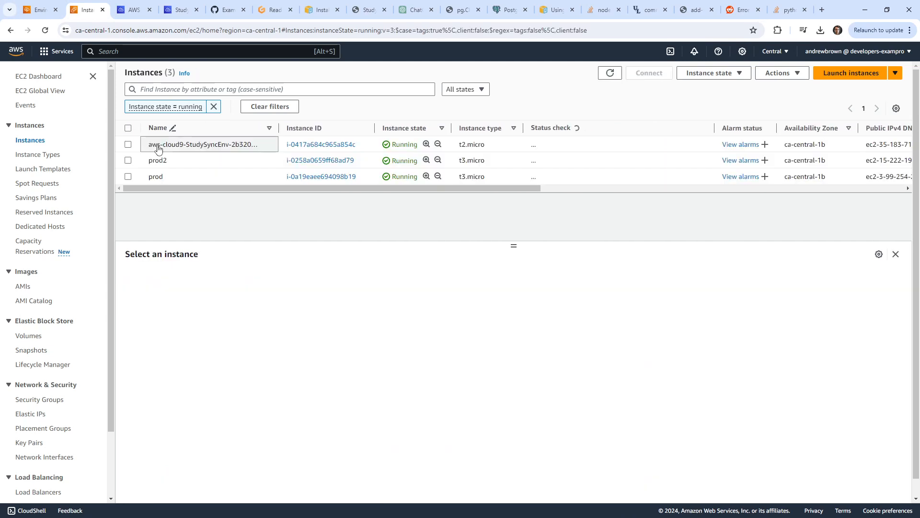
{"action": "left_click", "coordinate": [128, 160]}
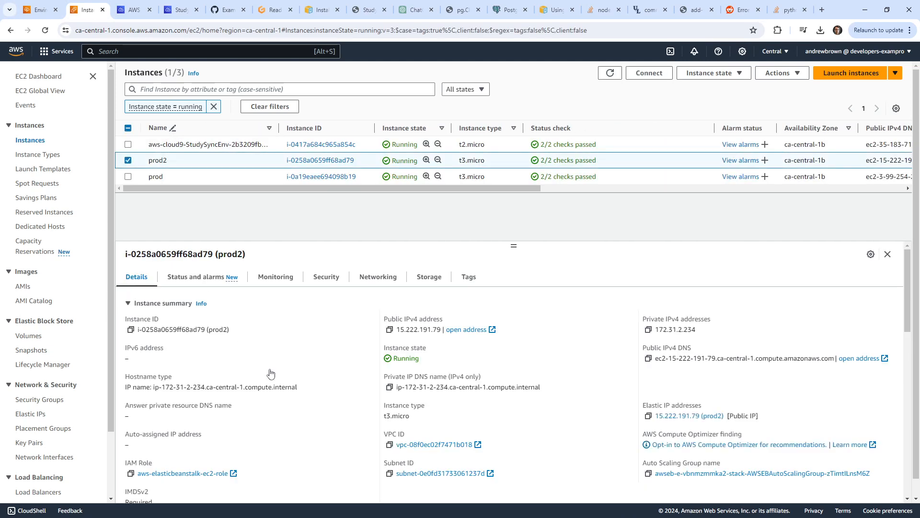
{"action": "left_click", "coordinate": [328, 278]}
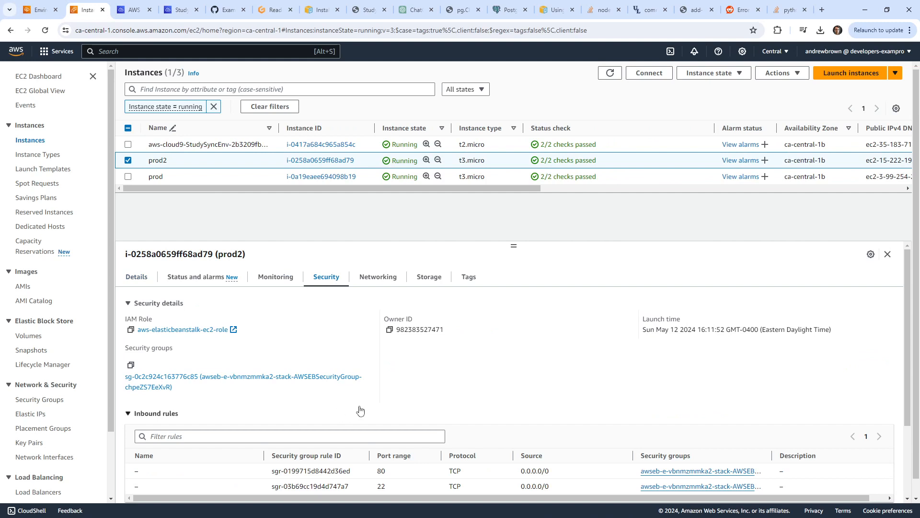
{"action": "scroll", "coordinate": [364, 408], "scroll_direction": "down", "scroll_amount": 2}
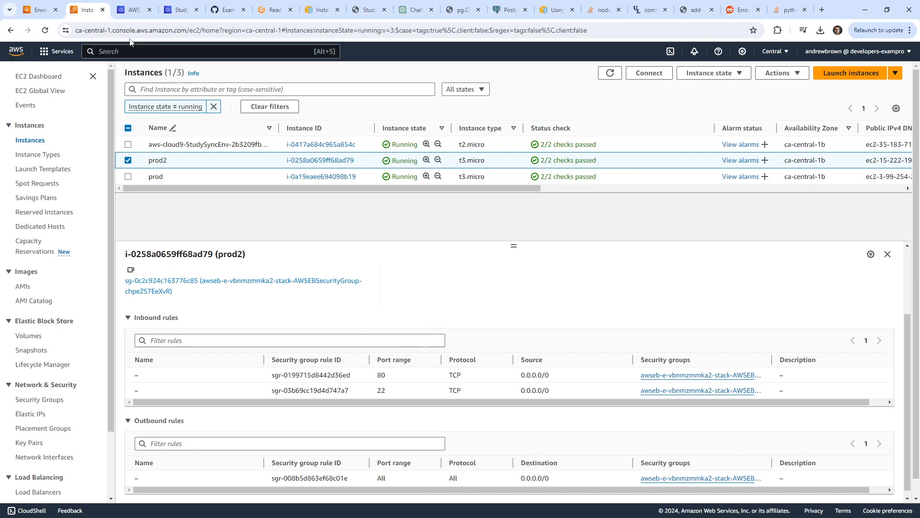
{"action": "left_click", "coordinate": [41, 10]}
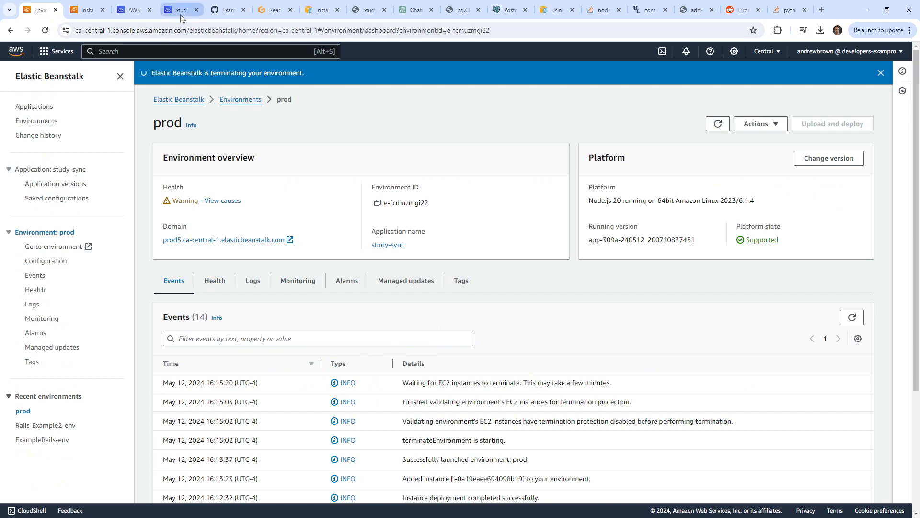
Copy Elastic IP 15.222.191.79 from the Cloud9 output and load it in a browser tab.
{"action": "left_click", "coordinate": [181, 13]}
{"action": "left_click_drag", "start_coordinate": [513, 474], "coordinate": [441, 473]}
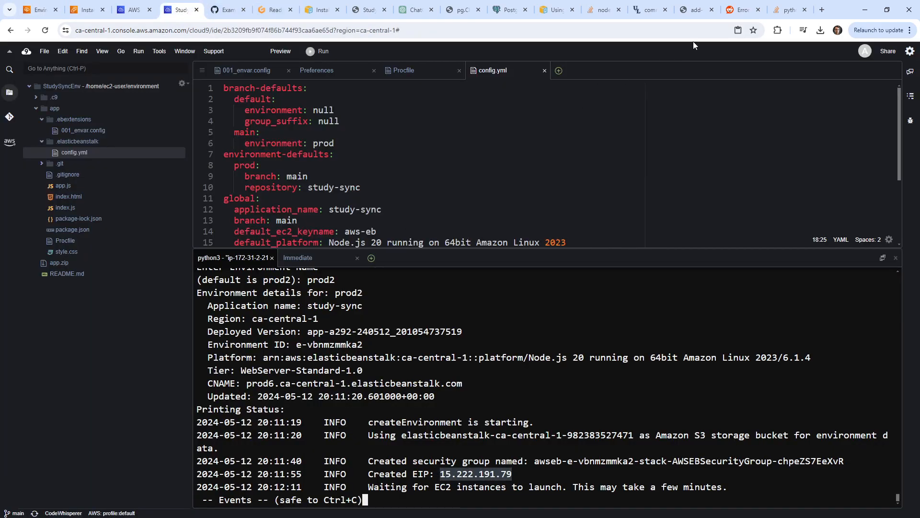
{"action": "left_click", "coordinate": [789, 9]}
{"action": "left_click", "coordinate": [716, 31]}
{"action": "key", "text": "ctrl+v"}
{"action": "key", "text": "Return"}
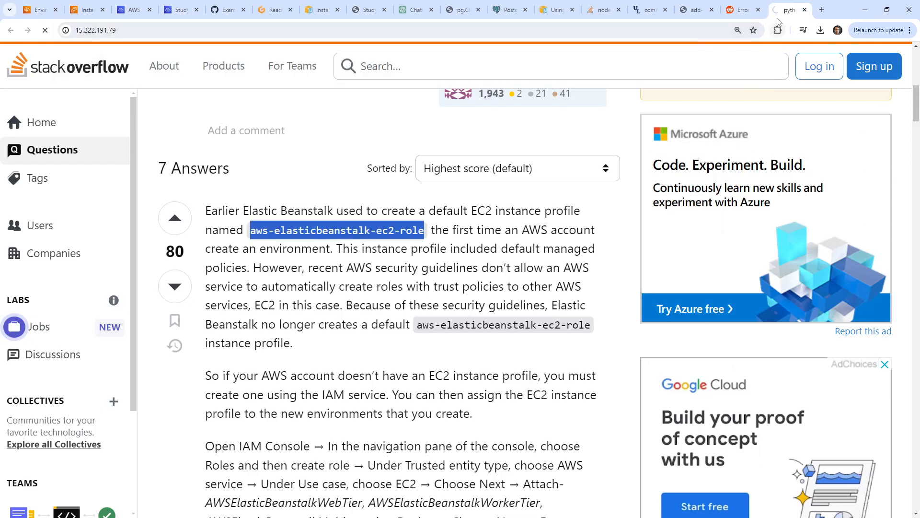
{"action": "left_click_drag", "start_coordinate": [780, 10], "coordinate": [326, 15]}
{"action": "left_click", "coordinate": [111, 31]}
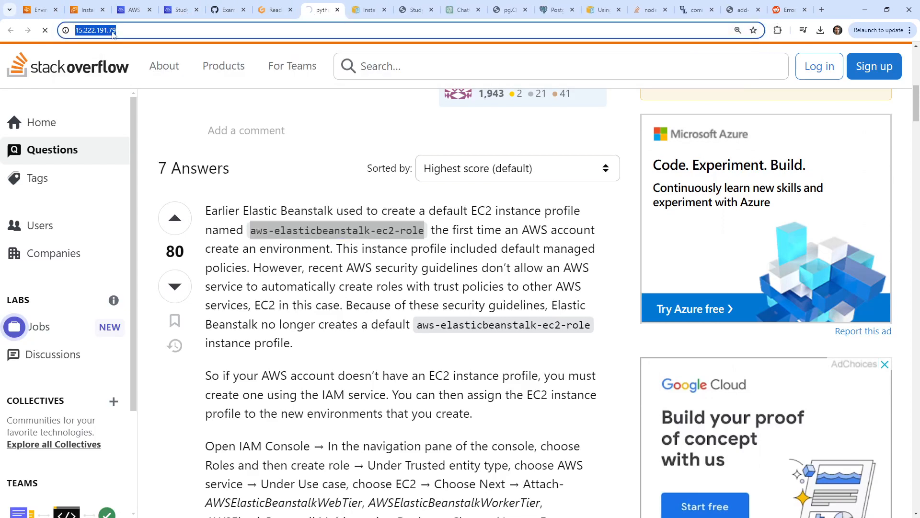
{"action": "left_click", "coordinate": [90, 28]}
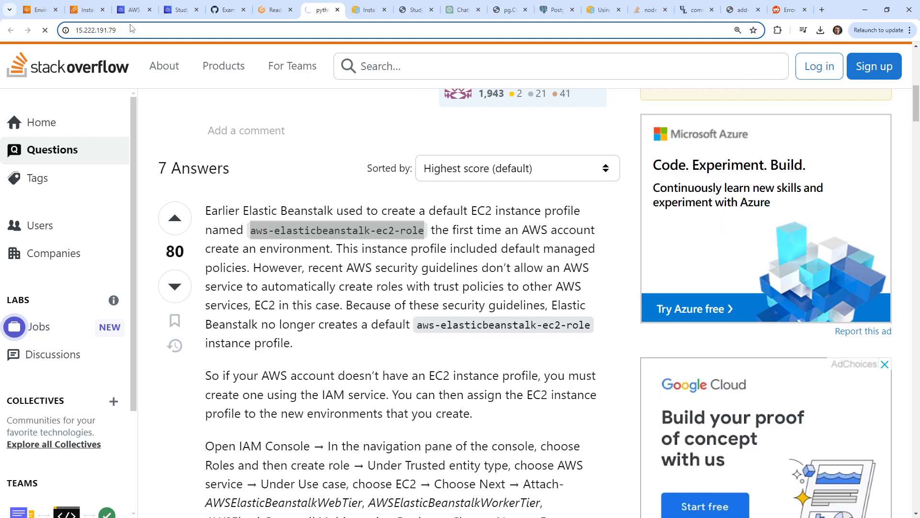
{"action": "type", "text": "http://"}
{"action": "key", "text": "Return"}
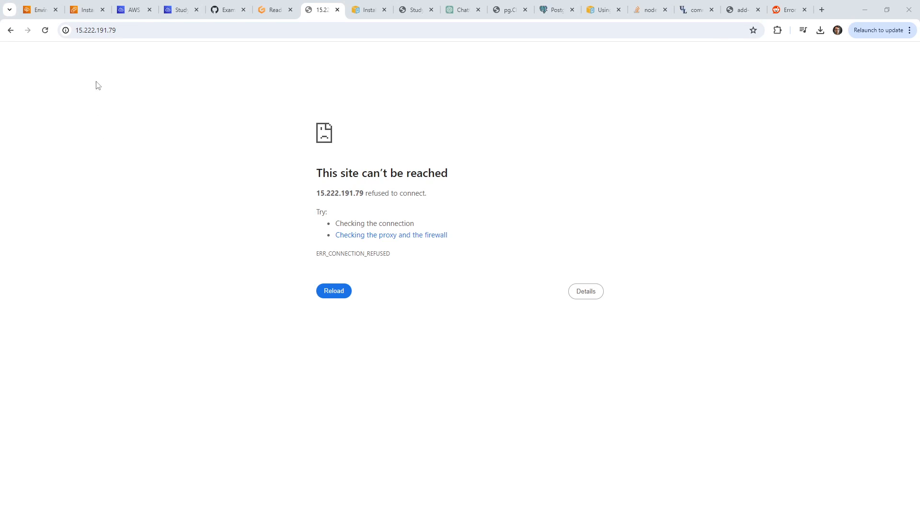
Retry loading 15.222.191.79 in the browser; it still cannot be reached.
{"action": "left_click", "coordinate": [87, 32]}
{"action": "left_click", "coordinate": [91, 32]}
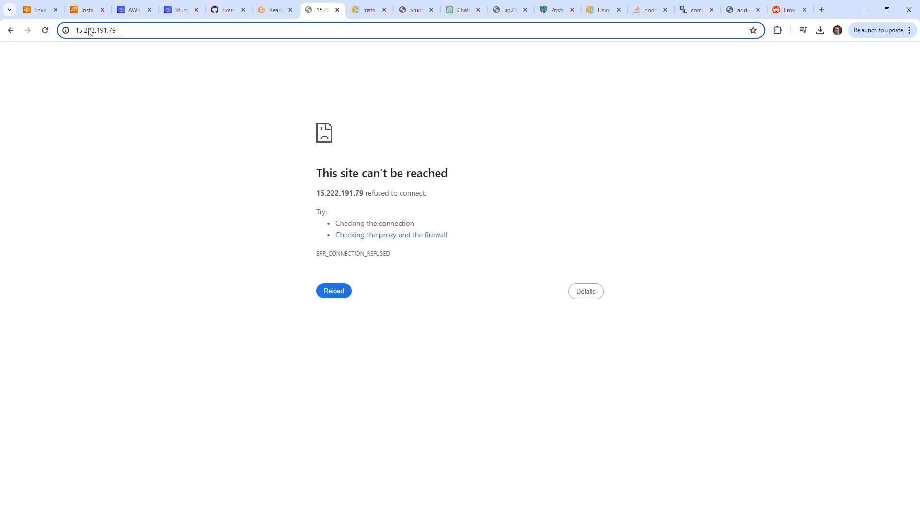
{"action": "double_click", "coordinate": [93, 31]}
{"action": "key", "text": "Return"}
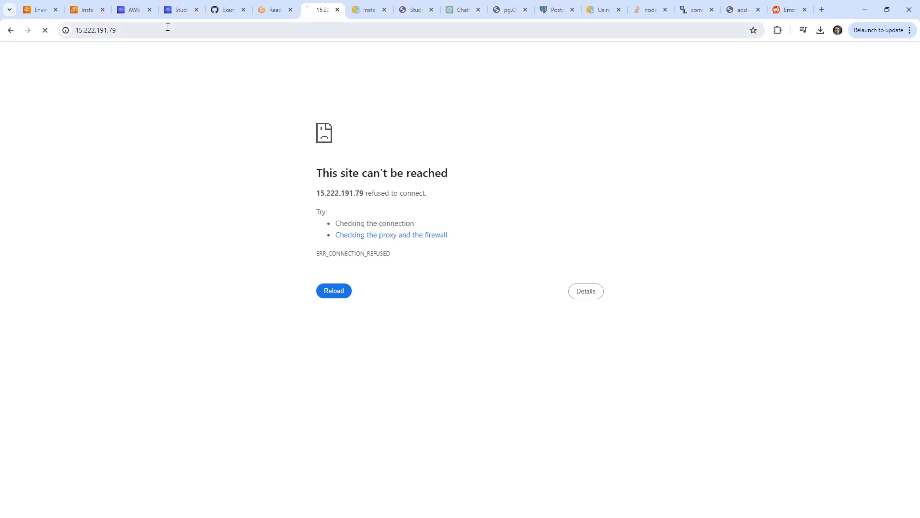
{"action": "left_click_drag", "start_coordinate": [323, 10], "coordinate": [126, 10]}
{"action": "left_click", "coordinate": [170, 11]}
Refresh the EC2 Instances list and check prod2's port 80 inbound rule.
{"action": "left_click", "coordinate": [67, 13]}
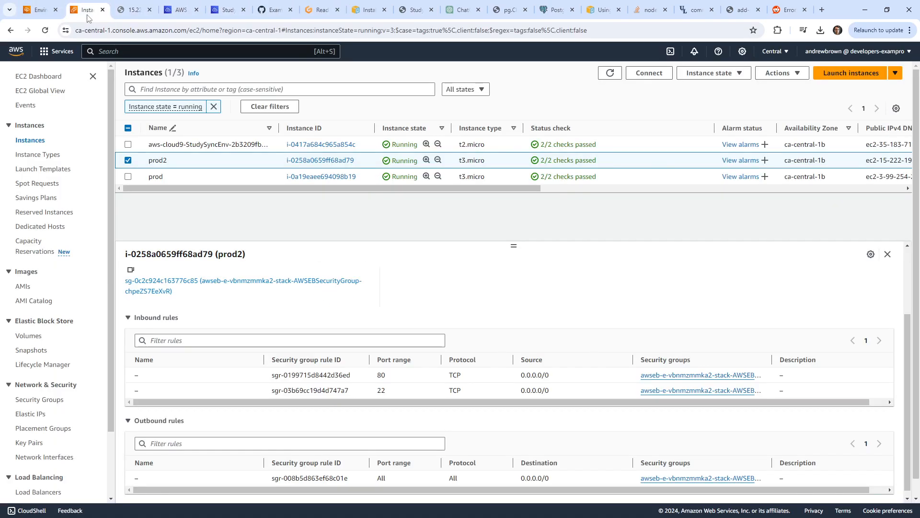
{"action": "left_click", "coordinate": [608, 75]}
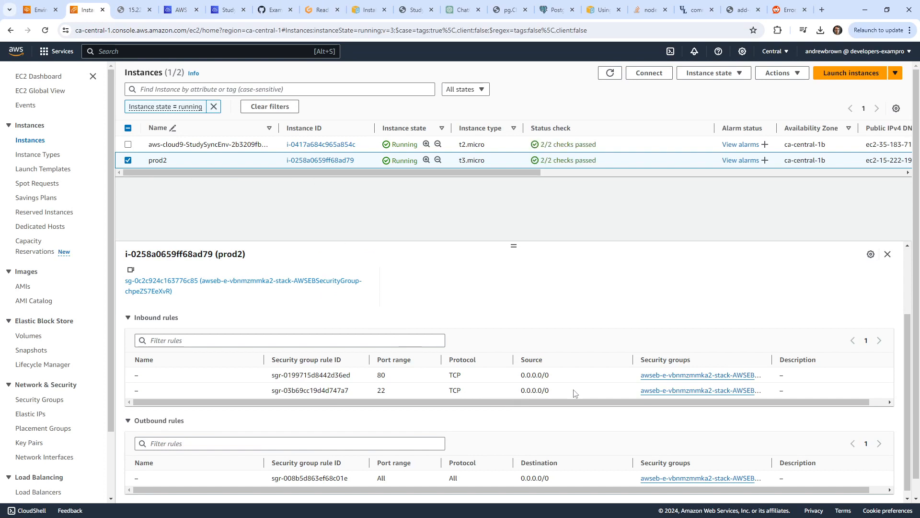
{"action": "double_click", "coordinate": [377, 378]}
Retry the prod2 address, then stop the EB events stream in the Cloud9 terminal with Ctrl+C.
{"action": "left_click", "coordinate": [133, 9]}
{"action": "left_click", "coordinate": [144, 33]}
{"action": "key", "text": "Return"}
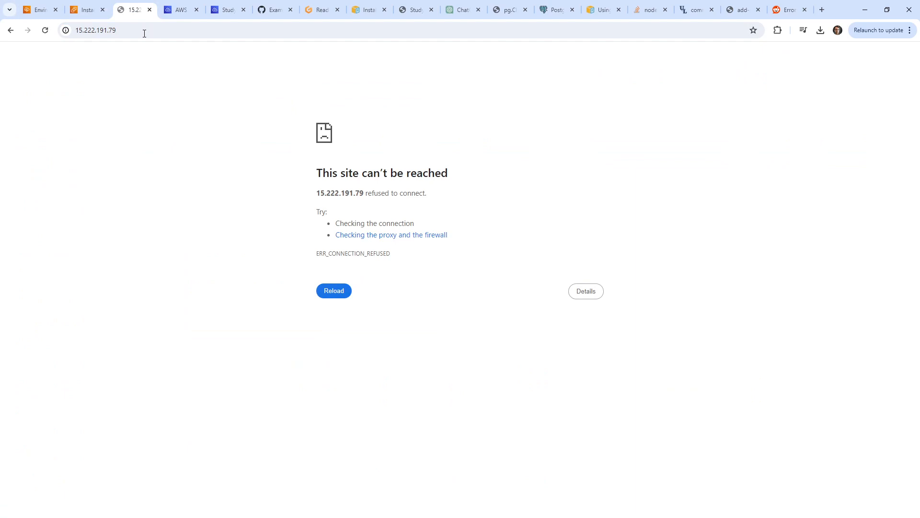
{"action": "left_click", "coordinate": [44, 15]}
{"action": "left_click", "coordinate": [181, 12]}
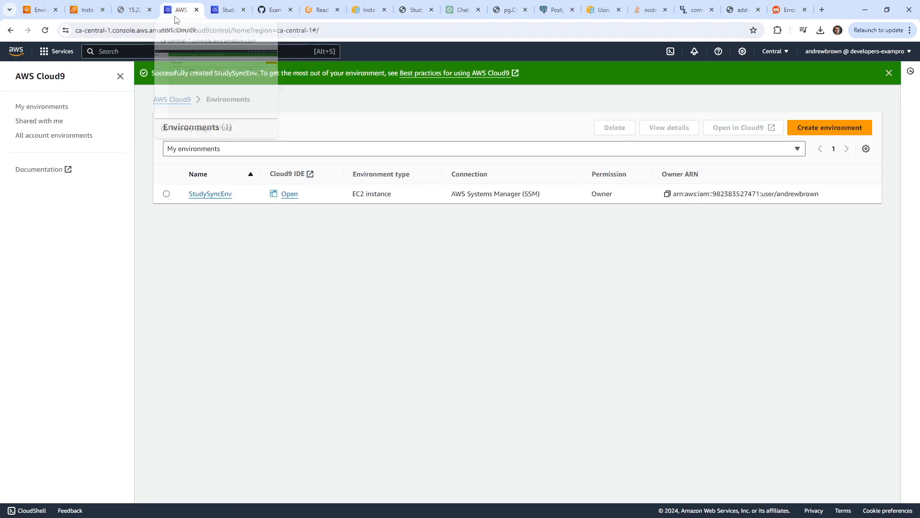
{"action": "left_click", "coordinate": [229, 13]}
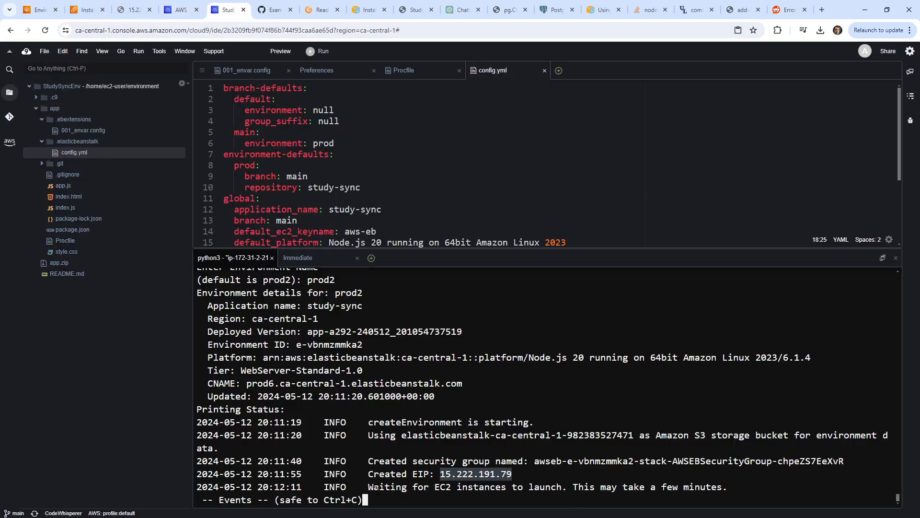
{"action": "key", "text": "ctrl+c"}
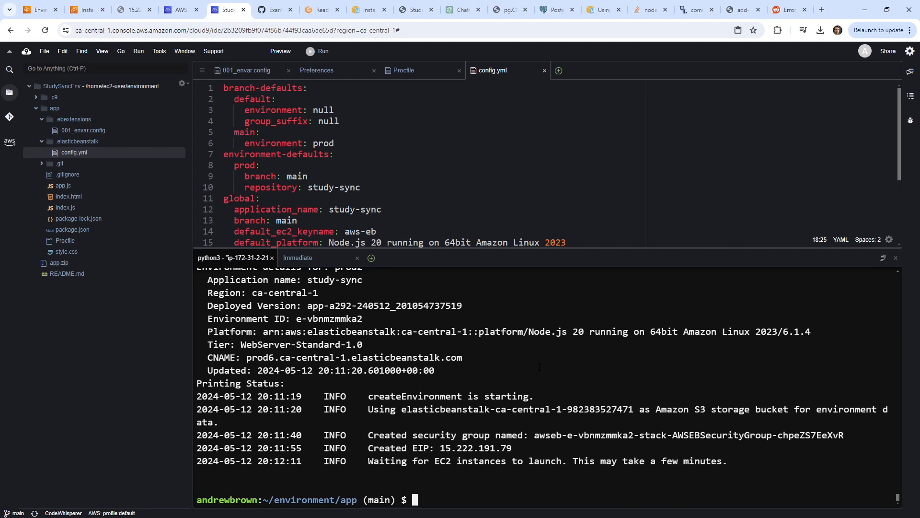
{"action": "left_click_drag", "start_coordinate": [446, 461], "coordinate": [765, 462]}
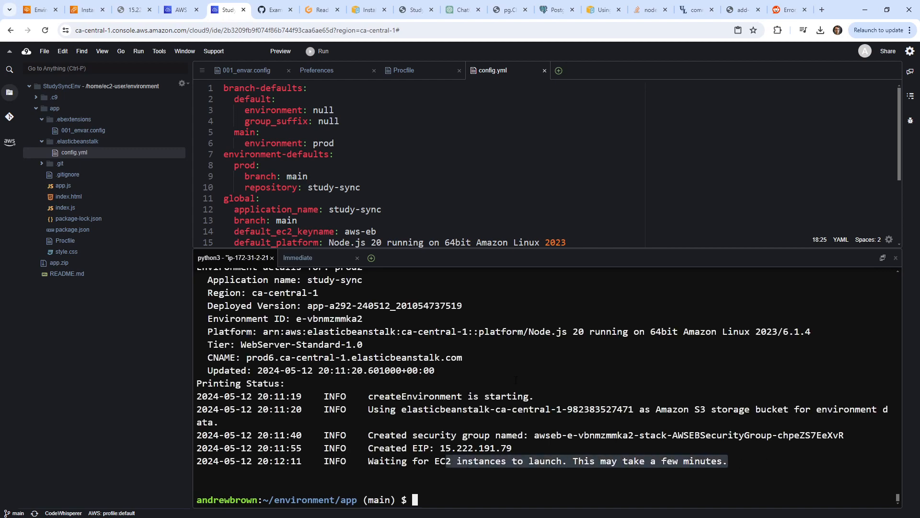
Reload the prod2 address with F5 after checking the Beanstalk and EC2 pages, then return to Cloud9.
{"action": "left_click", "coordinate": [41, 10]}
{"action": "left_click", "coordinate": [134, 10]}
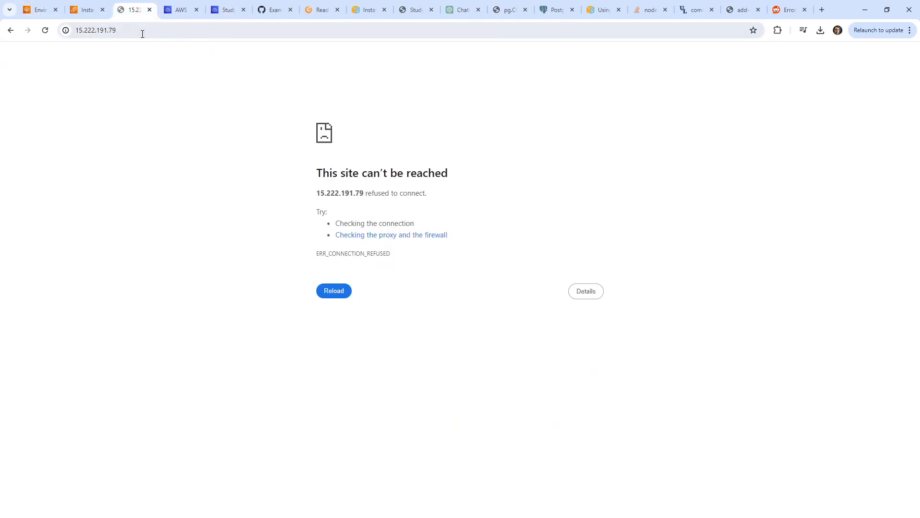
{"action": "key", "text": "F5"}
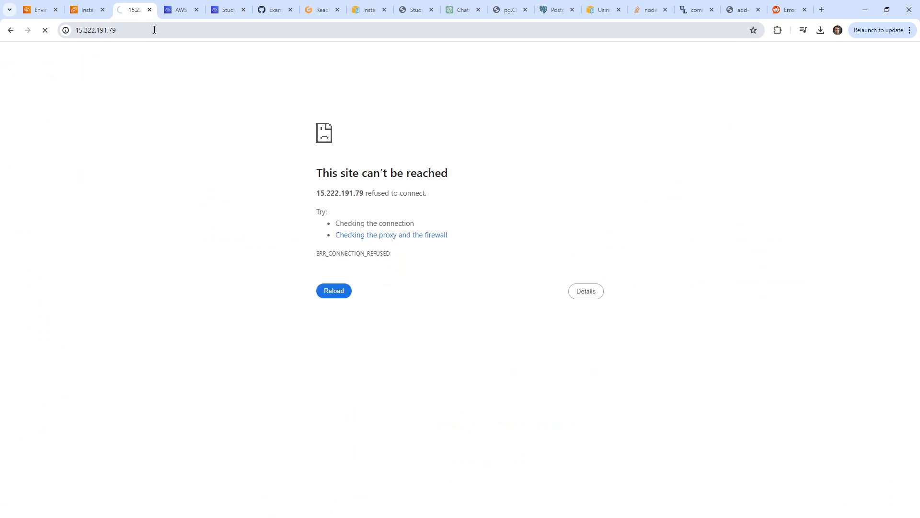
{"action": "left_click", "coordinate": [86, 10]}
{"action": "left_click", "coordinate": [124, 11]}
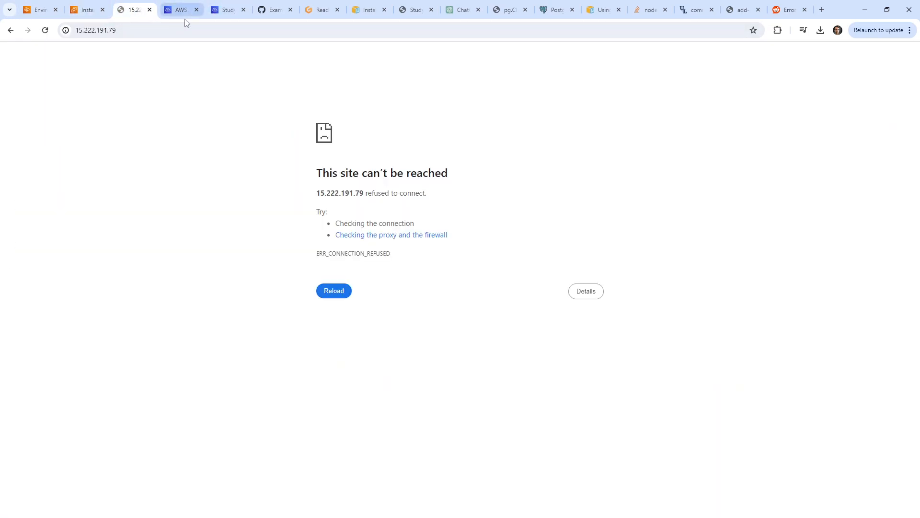
{"action": "left_click", "coordinate": [185, 11]}
{"action": "left_click", "coordinate": [225, 10]}
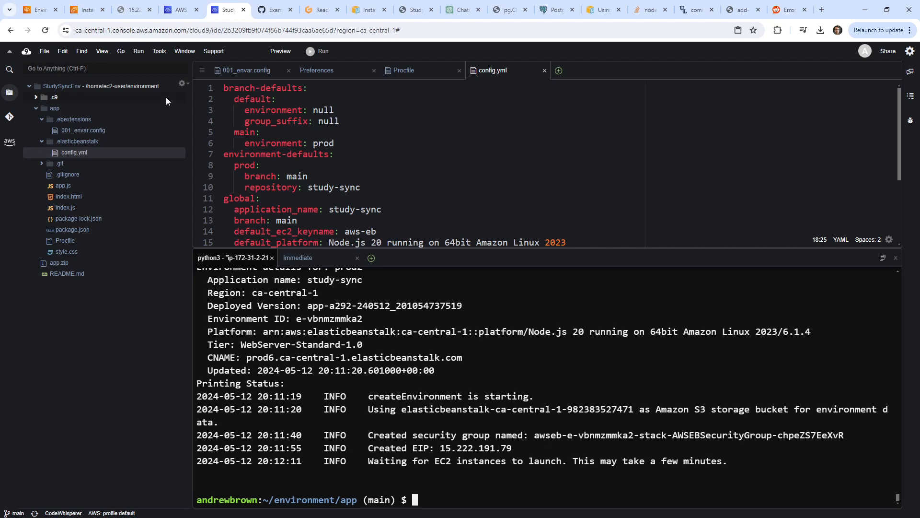
Open the IAM console through the service search and go to its Roles list.
{"action": "left_click", "coordinate": [32, 13]}
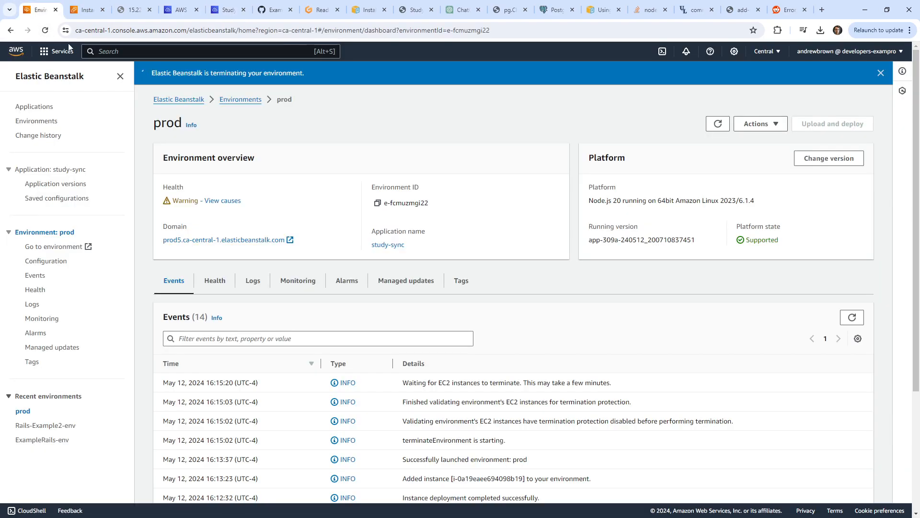
{"action": "left_click", "coordinate": [173, 50]}
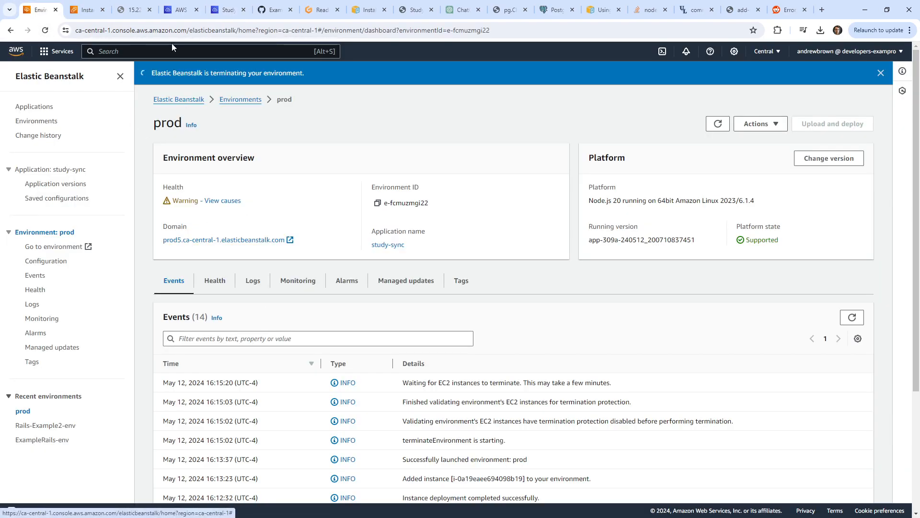
{"action": "type", "text": "ec2"}
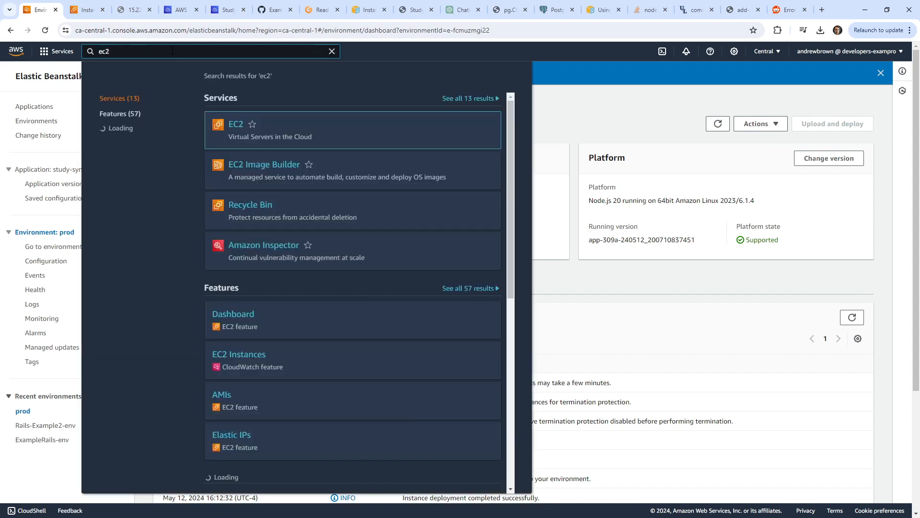
{"action": "key", "text": "BackSpace"}
{"action": "key", "text": "BackSpace"}
{"action": "key", "text": "BackSpace"}
{"action": "type", "text": "iam"}
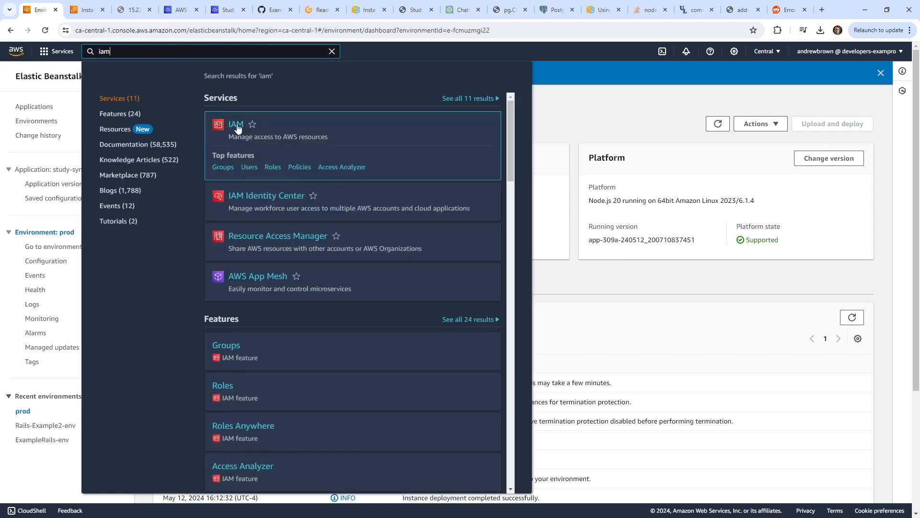
{"action": "left_click", "coordinate": [235, 124]}
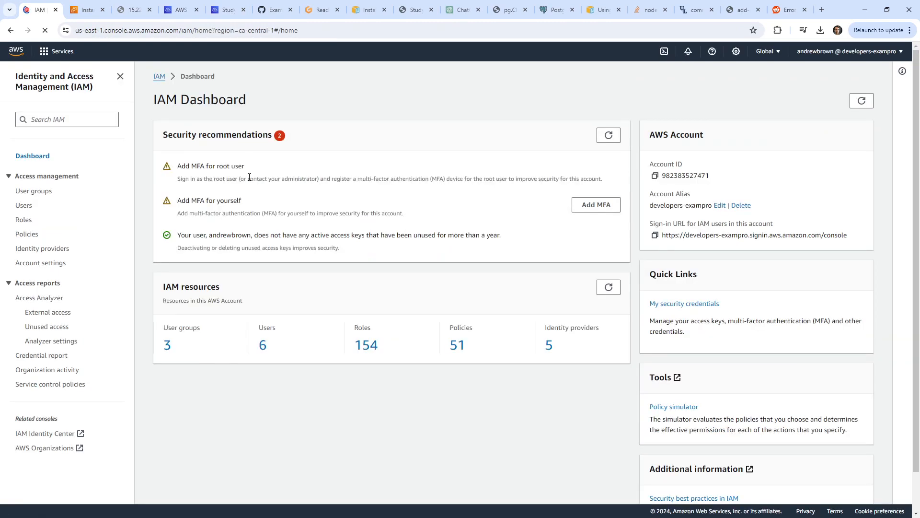
{"action": "left_click", "coordinate": [25, 207]}
{"action": "left_click", "coordinate": [25, 220]}
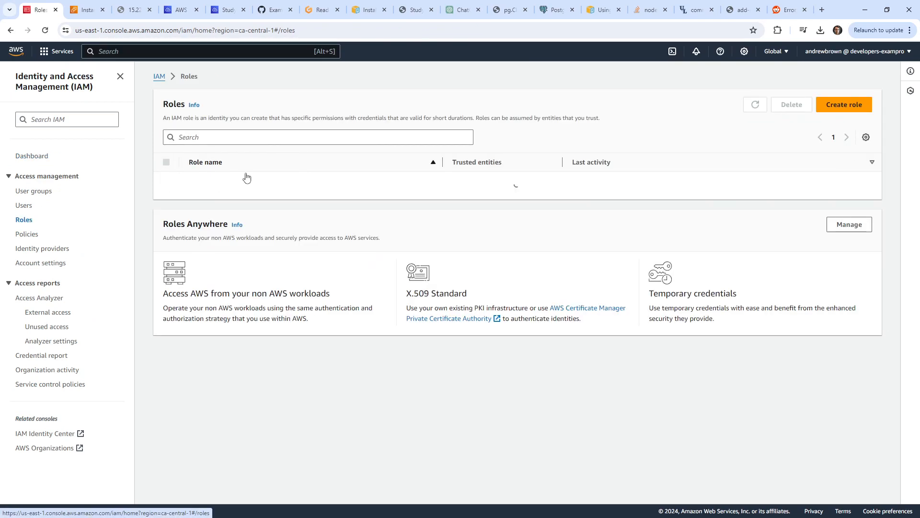
Filter roles by 'ec2', open aws-elasticbeanstalk-ec2-role and read its AWSElasticBeanstalkWebTier policy JSON.
{"action": "left_click", "coordinate": [264, 137]}
{"action": "type", "text": "ec2"}
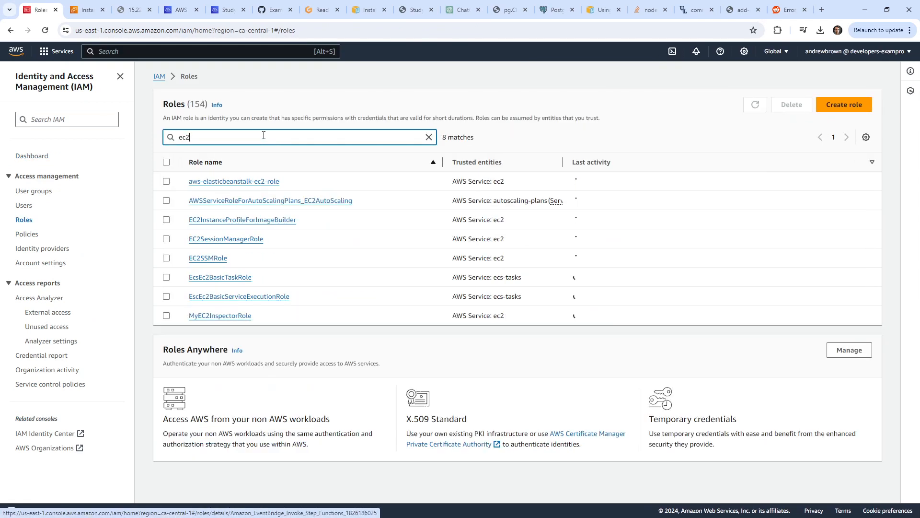
{"action": "left_click", "coordinate": [168, 182]}
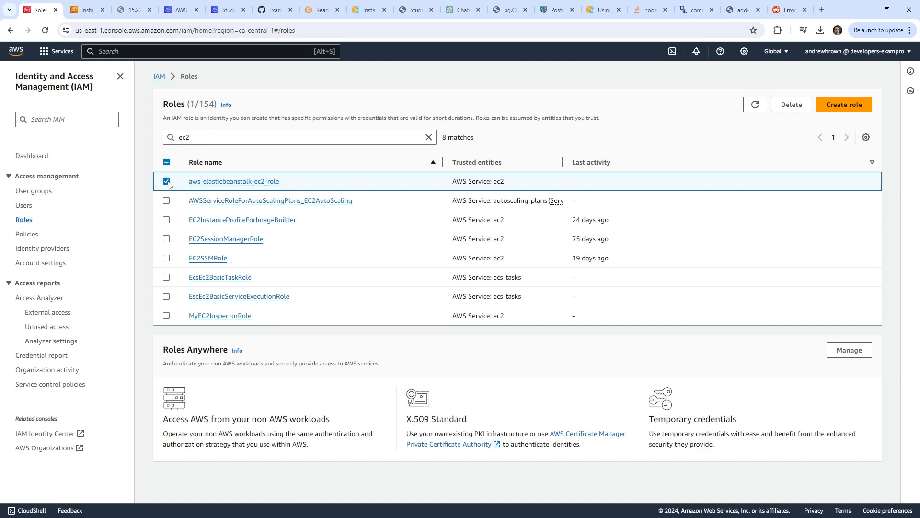
{"action": "left_click", "coordinate": [205, 184]}
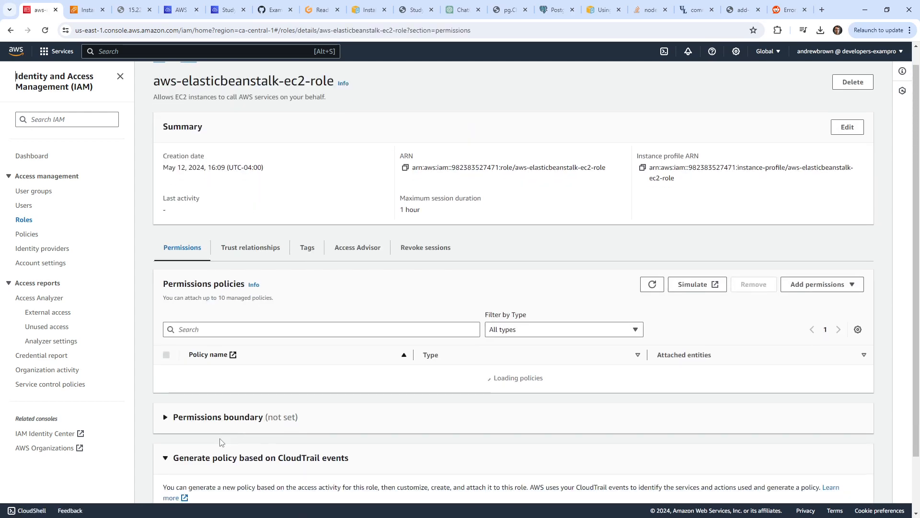
{"action": "scroll", "coordinate": [191, 378], "scroll_direction": "down", "scroll_amount": 2}
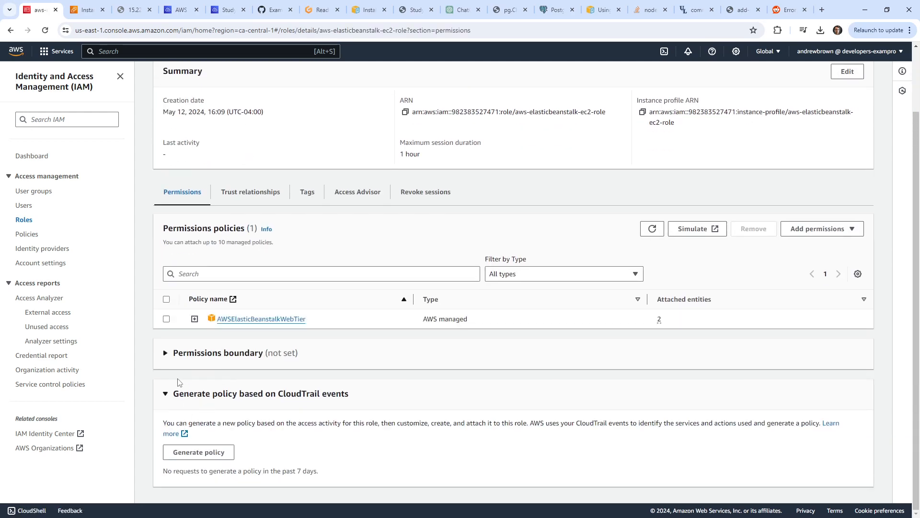
{"action": "left_click", "coordinate": [194, 319]}
{"action": "scroll", "coordinate": [355, 238], "scroll_direction": "down", "scroll_amount": 4}
{"action": "scroll", "coordinate": [354, 238], "scroll_direction": "down", "scroll_amount": 4}
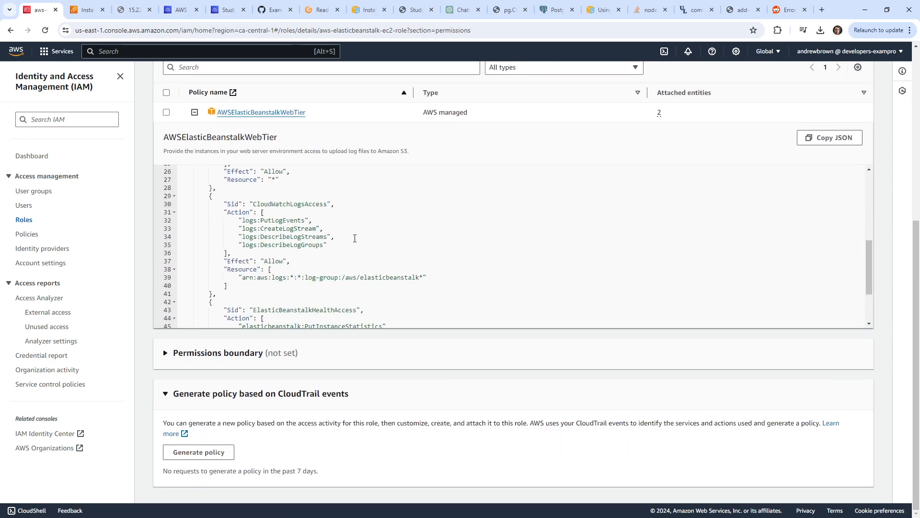
{"action": "scroll", "coordinate": [355, 238], "scroll_direction": "down", "scroll_amount": 3}
{"action": "scroll", "coordinate": [355, 238], "scroll_direction": "up", "scroll_amount": 10}
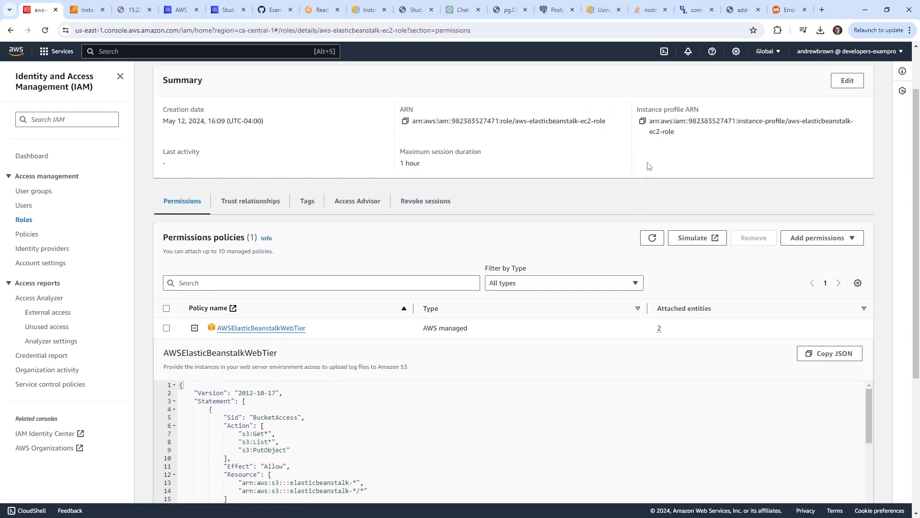
Attach the AmazonSSMManagedInstanceCore policy to the role, found by searching 'ssmmana'.
{"action": "left_click", "coordinate": [849, 303]}
{"action": "left_click", "coordinate": [811, 320]}
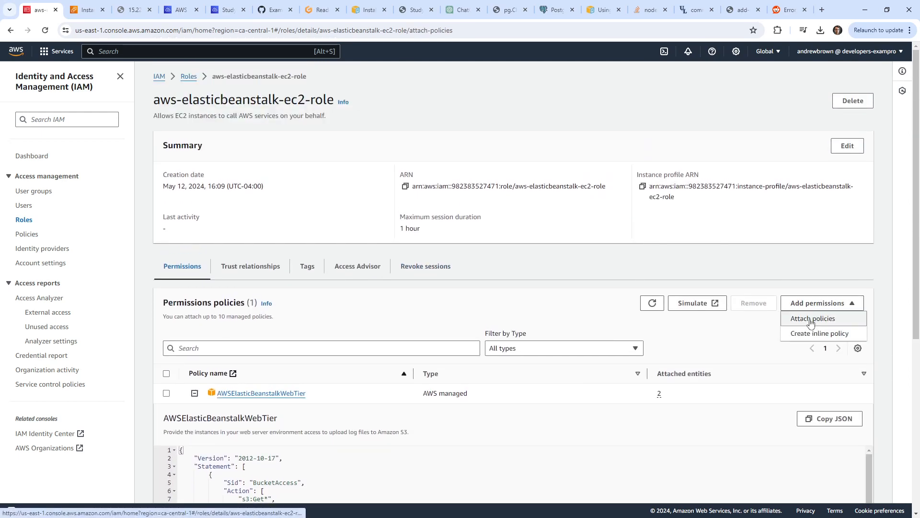
{"action": "left_click", "coordinate": [192, 205]}
{"action": "type", "text": "ssmma"}
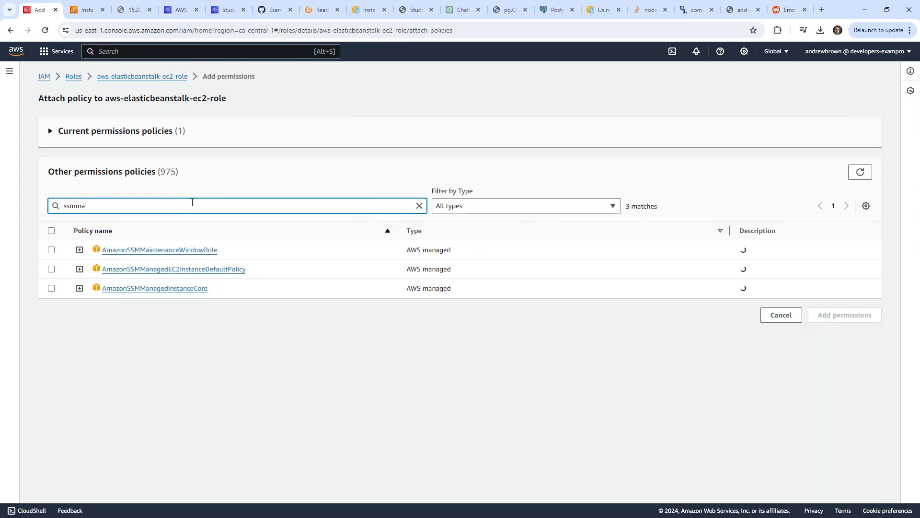
{"action": "type", "text": "na"}
{"action": "left_click", "coordinate": [68, 269]}
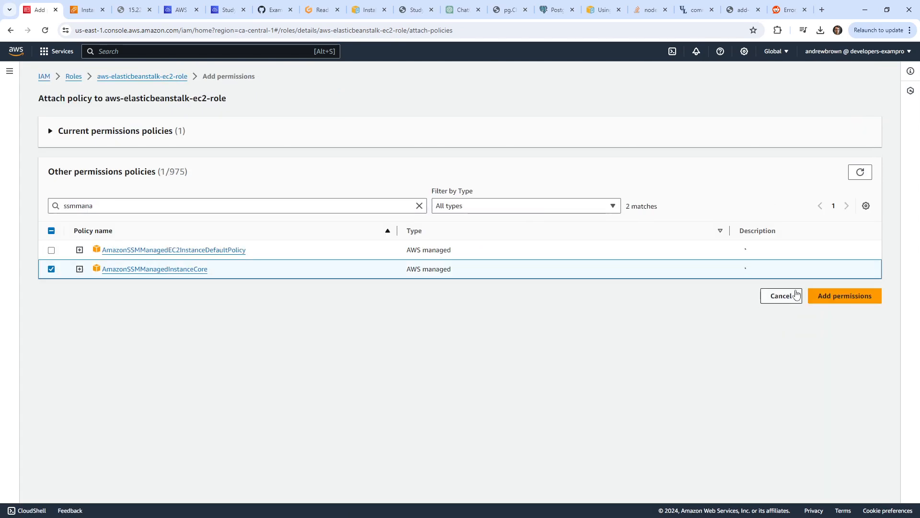
{"action": "left_click", "coordinate": [830, 292]}
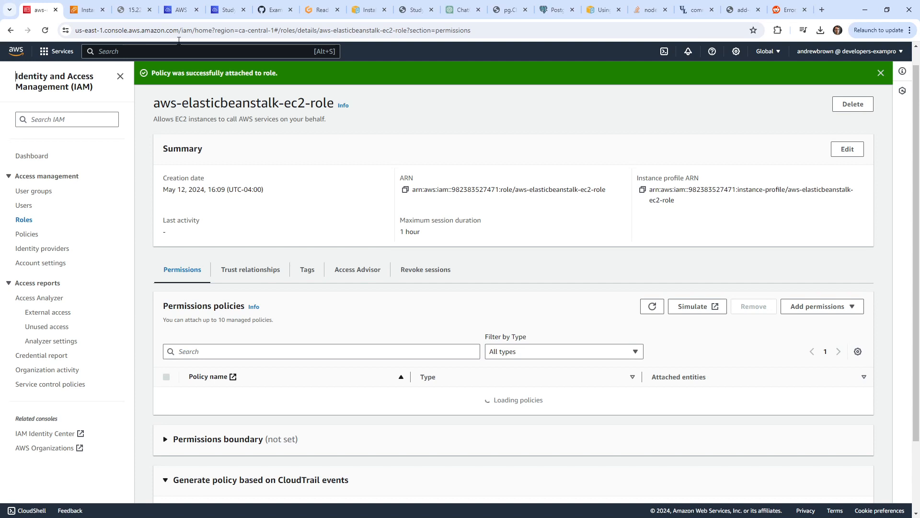
{"action": "left_click", "coordinate": [91, 13]}
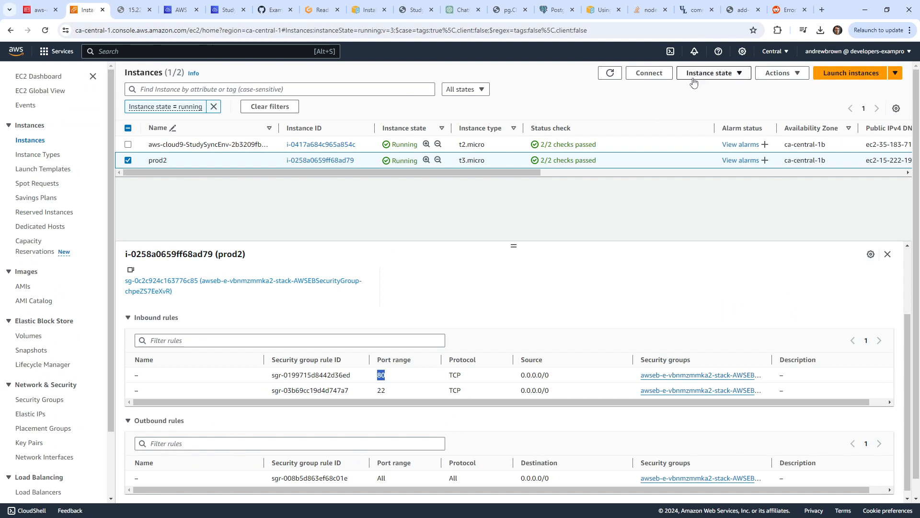
Review prod2's Connect options, EC2 Instance Connect and Session Manager, then return to its summary.
{"action": "left_click", "coordinate": [709, 72]}
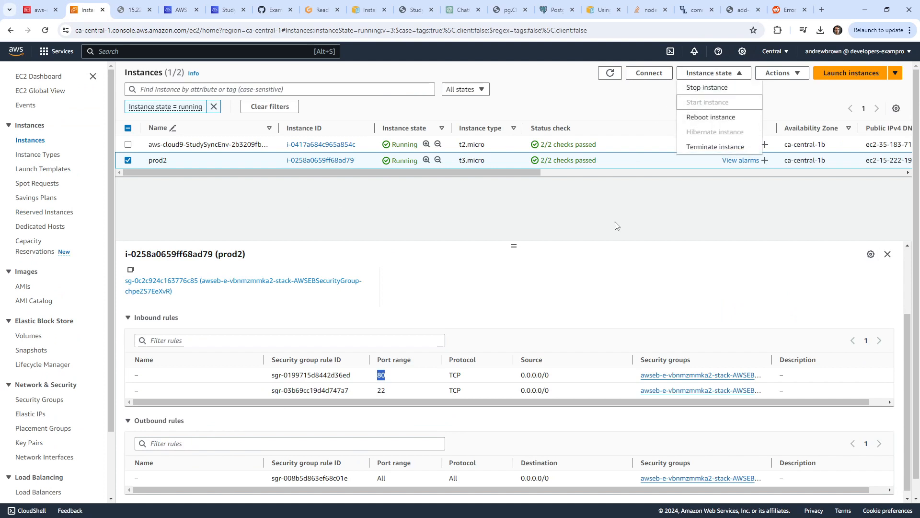
{"action": "left_click", "coordinate": [649, 73]}
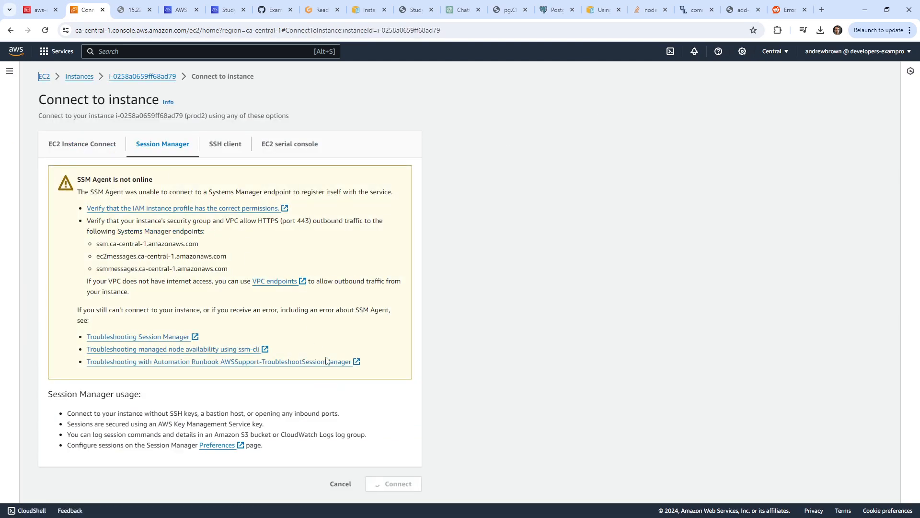
{"action": "left_click", "coordinate": [81, 144]}
{"action": "left_click", "coordinate": [161, 153]}
{"action": "left_click", "coordinate": [136, 77]}
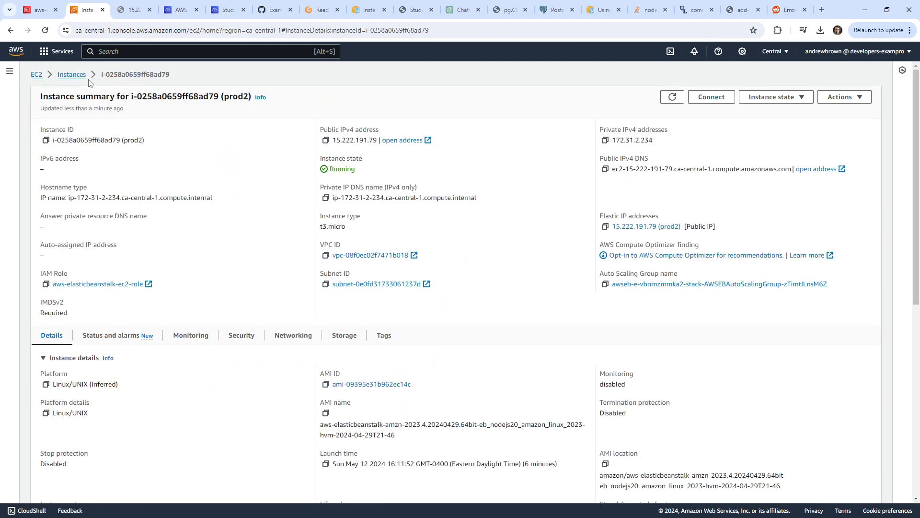
Go through the EC2 Dashboard to the running instances list.
{"action": "left_click", "coordinate": [42, 74]}
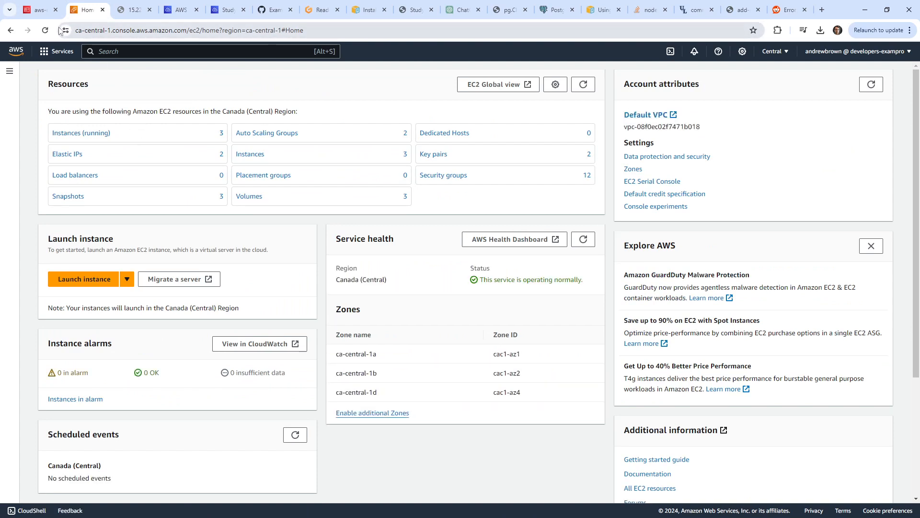
{"action": "left_click", "coordinate": [97, 138]}
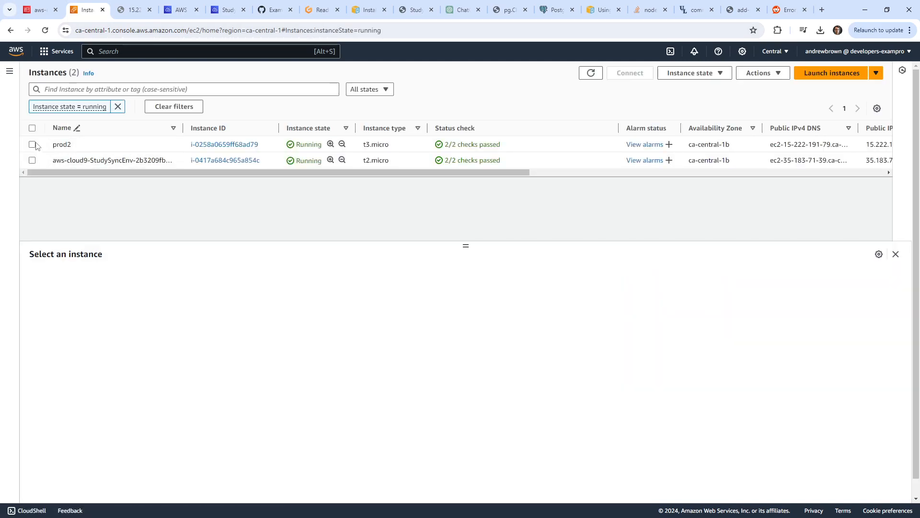
{"action": "left_click", "coordinate": [39, 12]}
{"action": "left_click", "coordinate": [85, 11]}
Open the Elastic Beanstalk console by searching 'elastic beanstalk'.
{"action": "left_click", "coordinate": [168, 11]}
{"action": "left_click", "coordinate": [39, 11]}
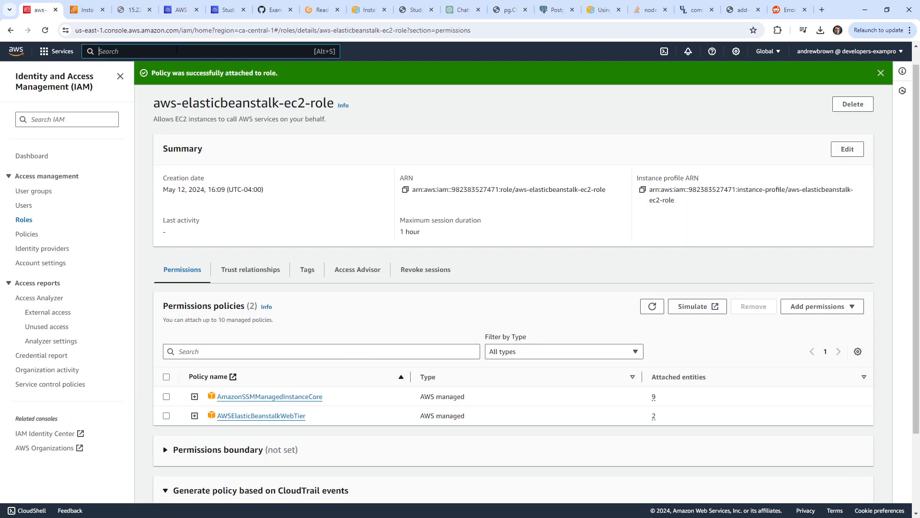
{"action": "type", "text": "eli"}
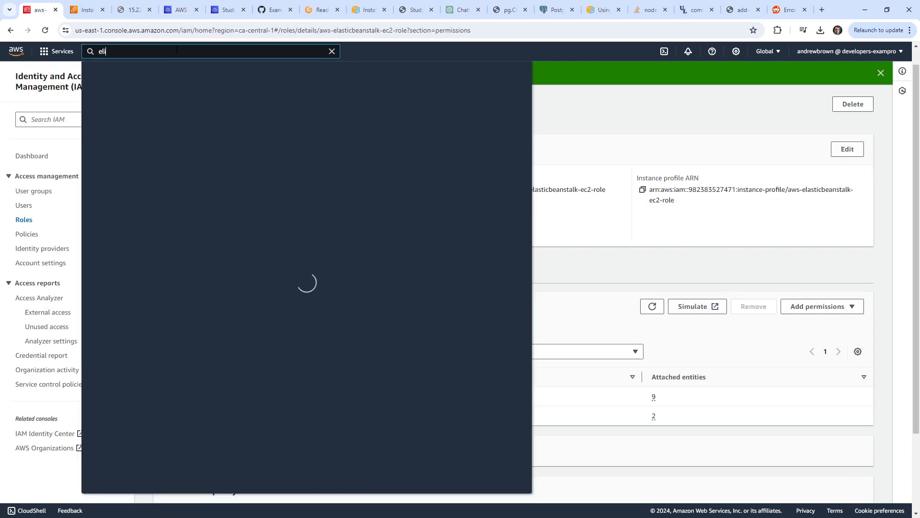
{"action": "type", "text": "astic beanstalk"}
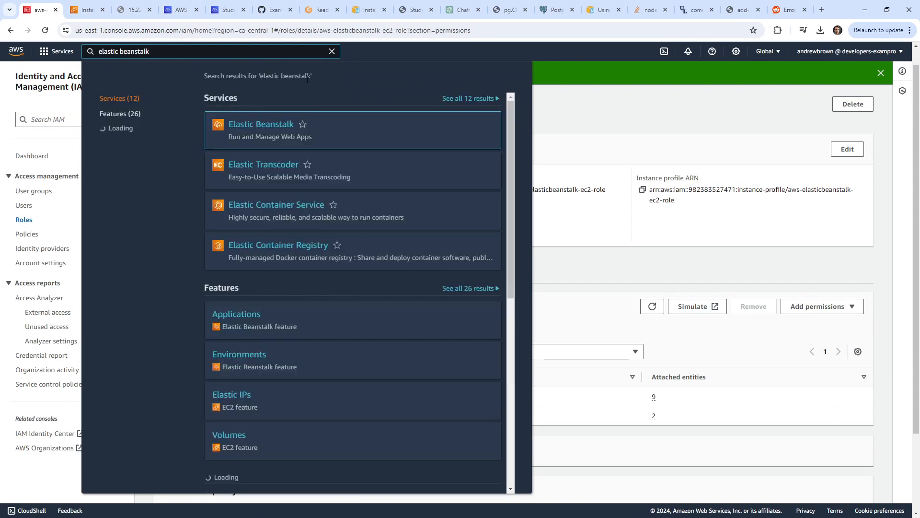
{"action": "left_click", "coordinate": [281, 124]}
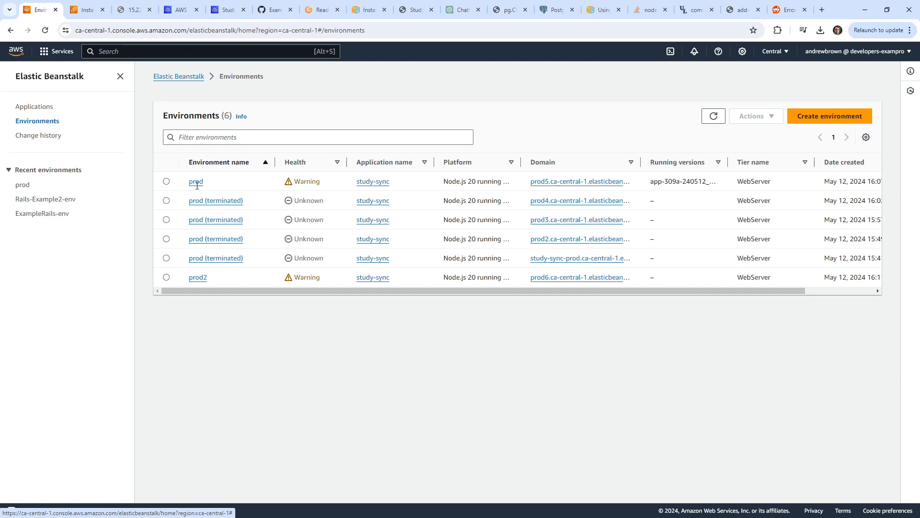
Open the prod2 environment, refresh its events and select the aws-elasticbeanstalk-service-role name in the WARN event.
{"action": "left_click", "coordinate": [713, 116]}
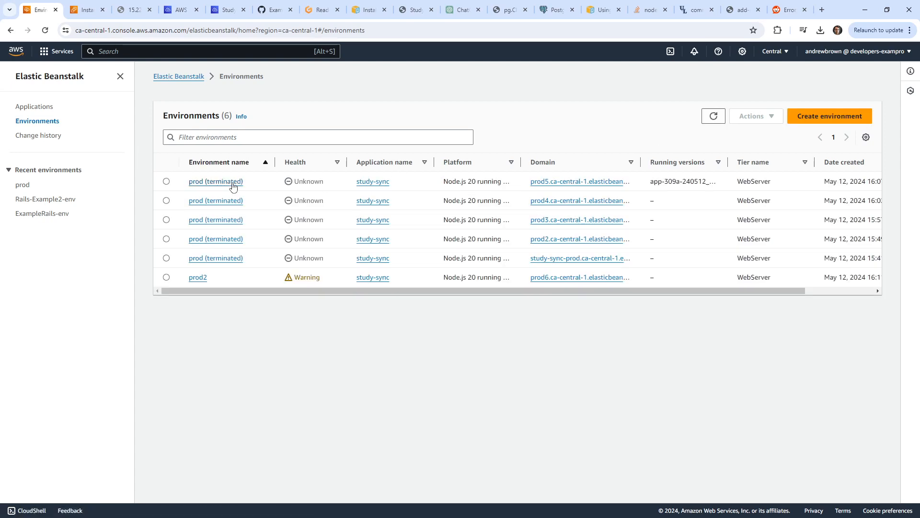
{"action": "left_click", "coordinate": [199, 280]}
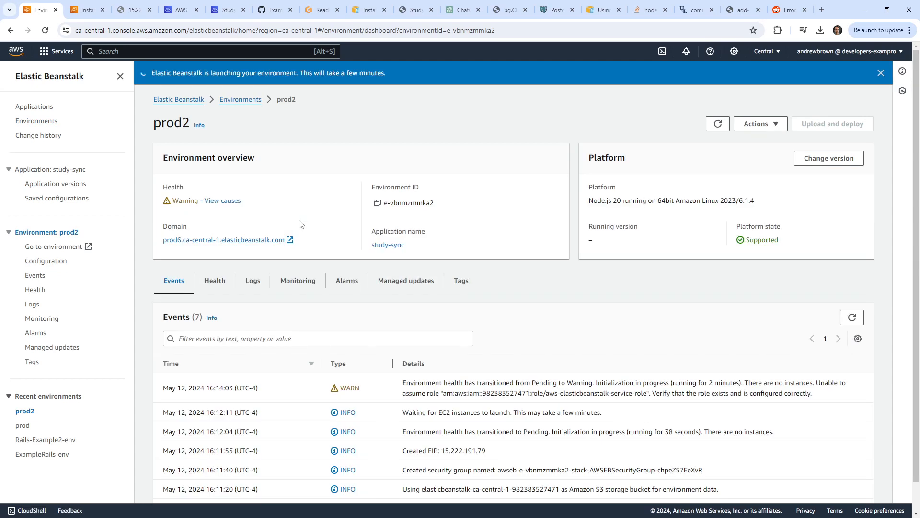
{"action": "scroll", "coordinate": [314, 227], "scroll_direction": "down", "scroll_amount": 1}
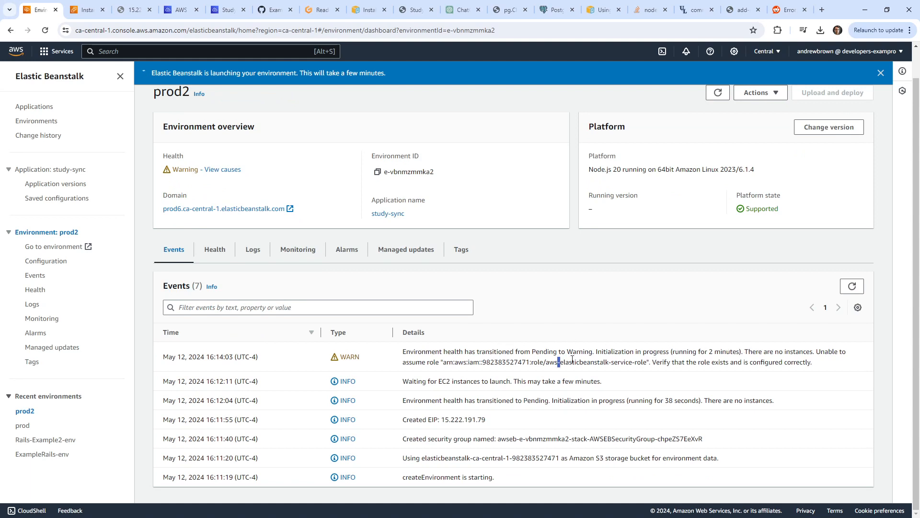
{"action": "left_click_drag", "start_coordinate": [572, 359], "coordinate": [827, 365]}
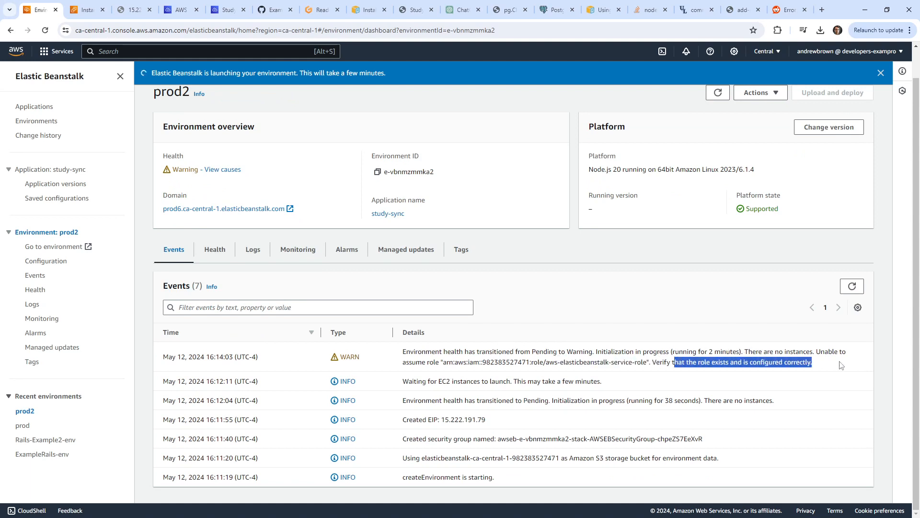
{"action": "left_click", "coordinate": [852, 286]}
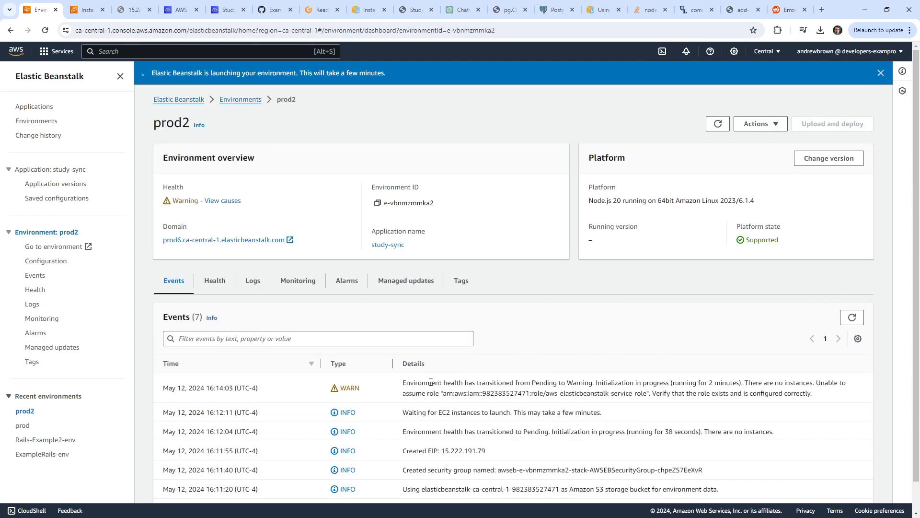
{"action": "left_click_drag", "start_coordinate": [546, 393], "coordinate": [643, 396]}
Open Console Home in a new tab and go to IAM Roles.
{"action": "right_click", "coordinate": [19, 50]}
{"action": "left_click", "coordinate": [80, 11]}
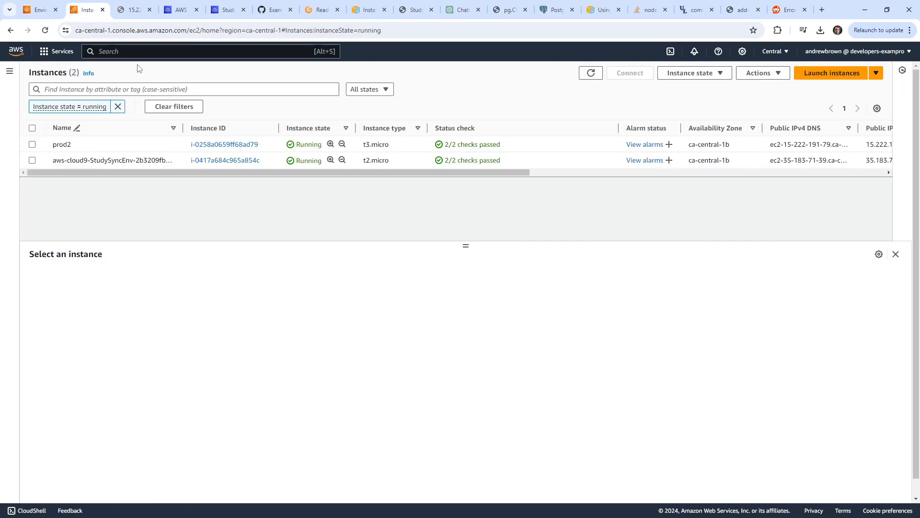
{"action": "left_click", "coordinate": [41, 11]}
{"action": "right_click", "coordinate": [22, 54]}
{"action": "left_click", "coordinate": [44, 63]}
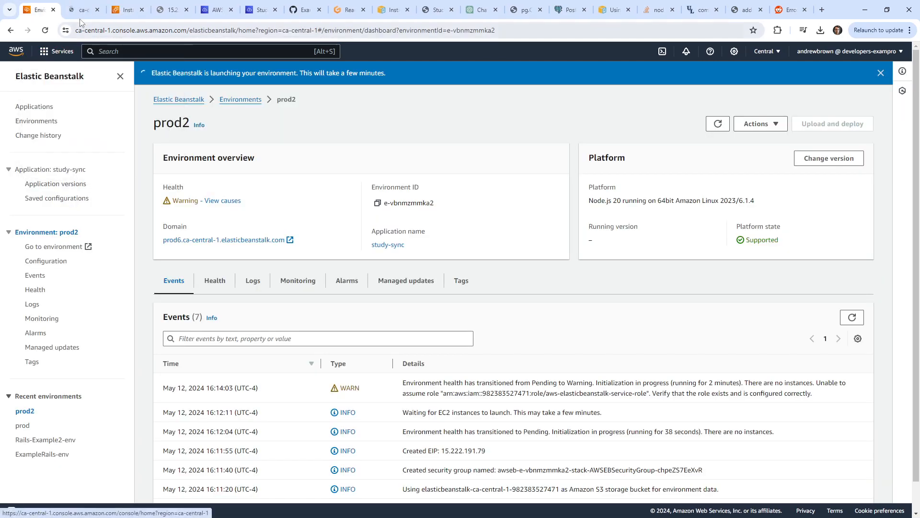
{"action": "left_click", "coordinate": [82, 11]}
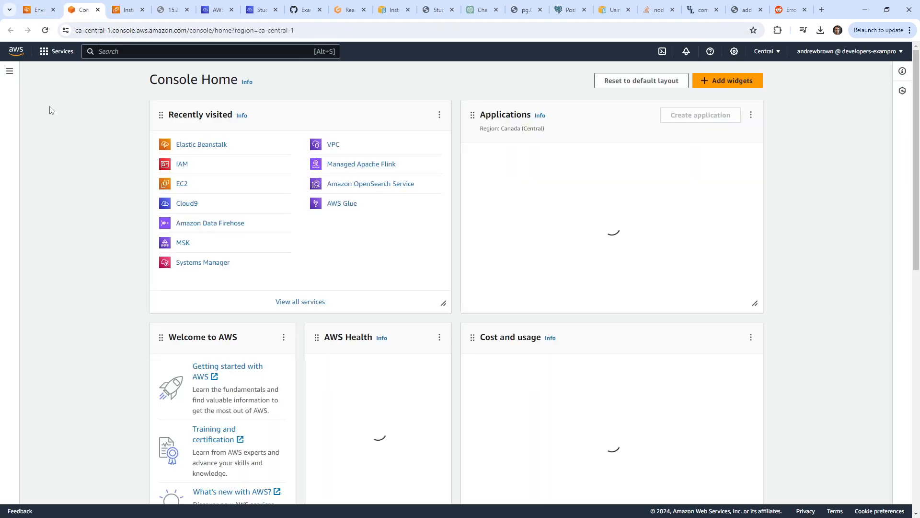
{"action": "left_click", "coordinate": [10, 74]}
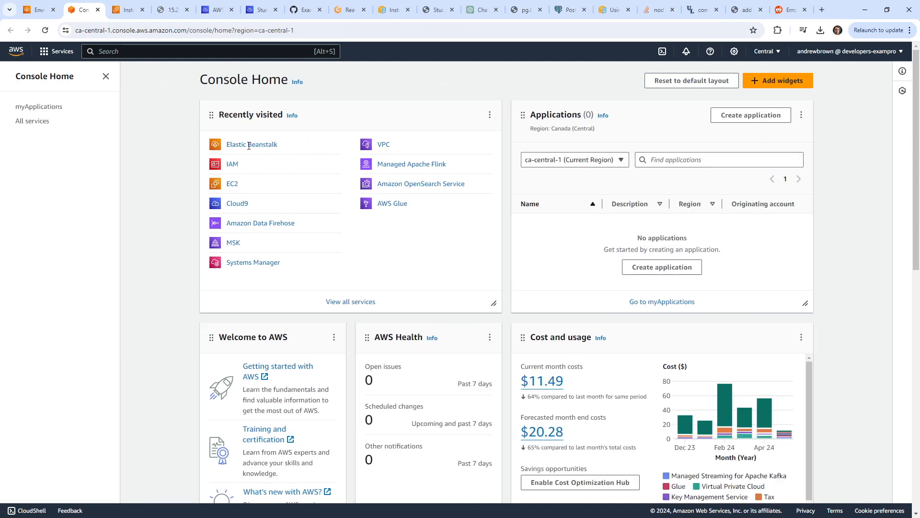
{"action": "left_click", "coordinate": [232, 168]}
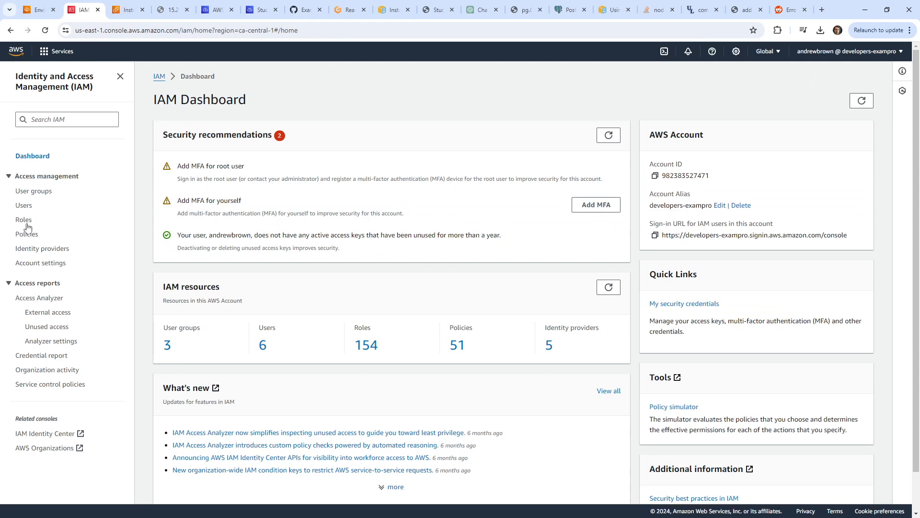
{"action": "left_click", "coordinate": [26, 220]}
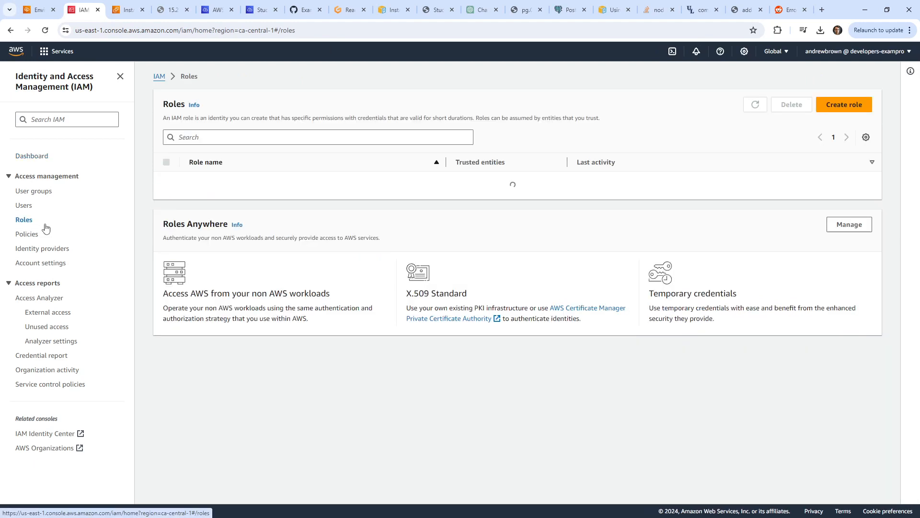
Copy aws-elasticbeanstalk-service-role from the warning, filter roles by it and open its permissions.
{"action": "left_click", "coordinate": [36, 14]}
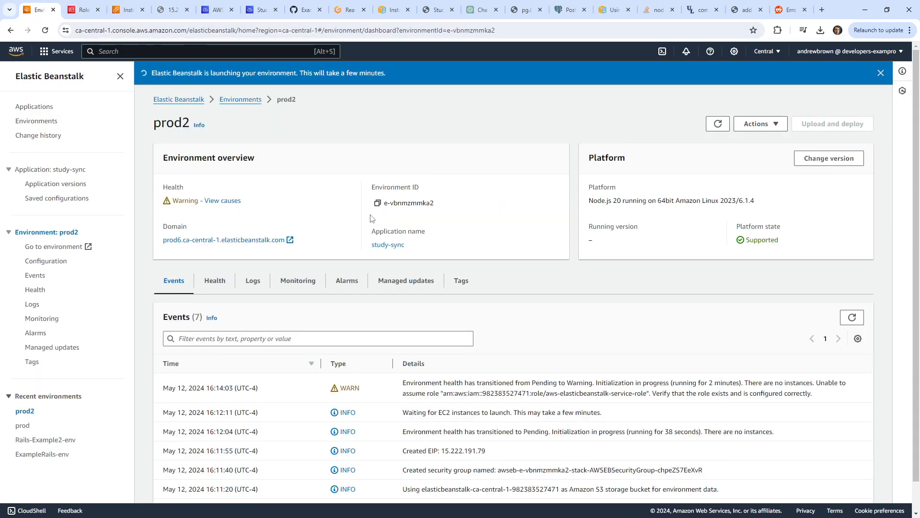
{"action": "left_click_drag", "start_coordinate": [647, 394], "coordinate": [546, 394]}
{"action": "key", "text": "ctrl+c"}
{"action": "left_click", "coordinate": [84, 15]}
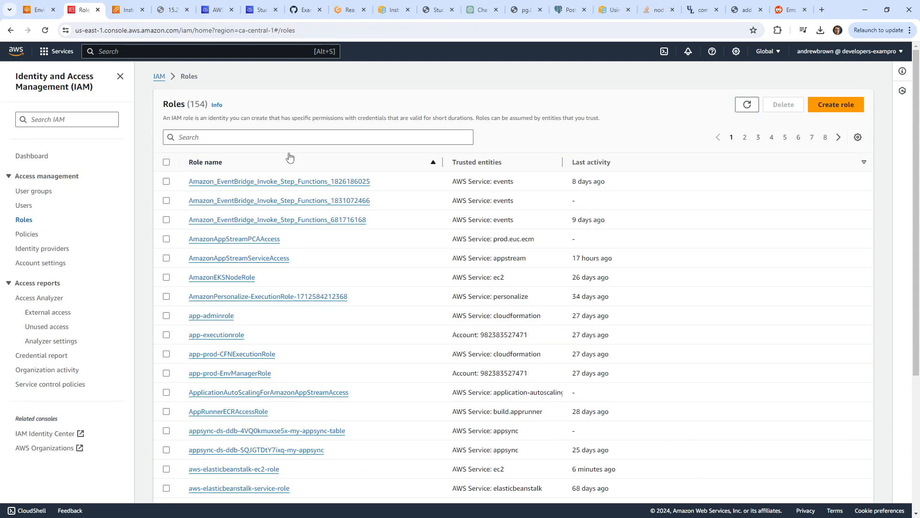
{"action": "left_click", "coordinate": [274, 137]}
{"action": "key", "text": "ctrl+v"}
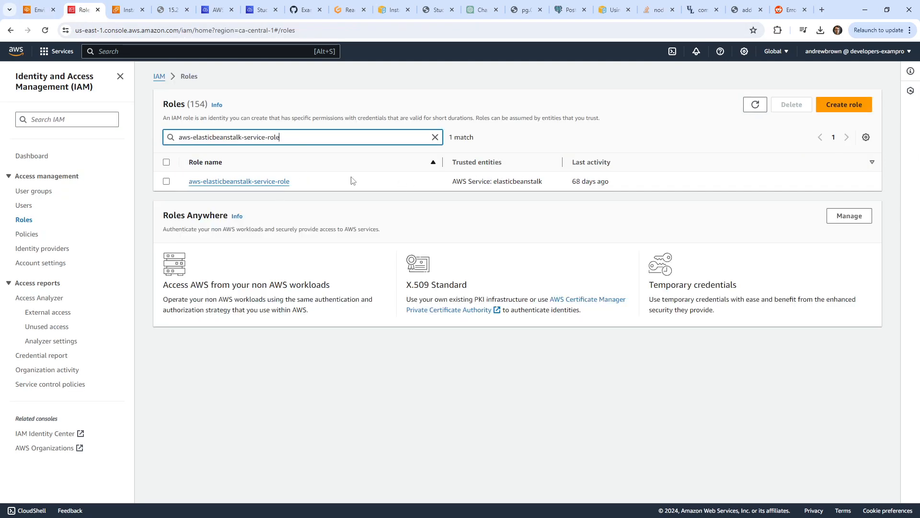
{"action": "left_click", "coordinate": [282, 181]}
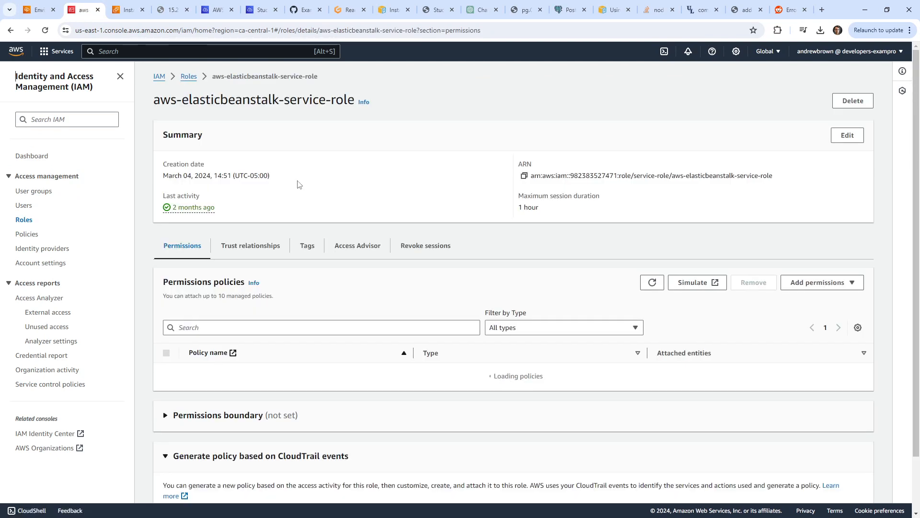
{"action": "scroll", "coordinate": [320, 222], "scroll_direction": "down", "scroll_amount": 2}
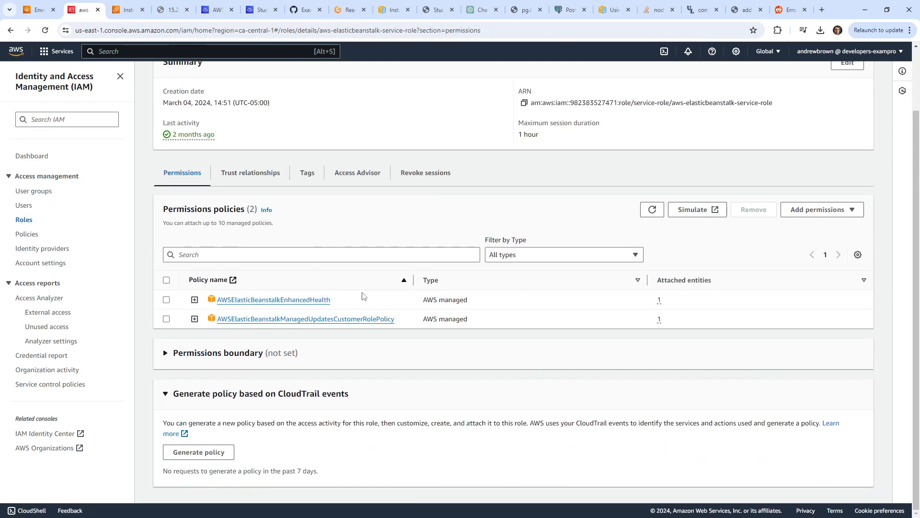
Refresh prod2's events and copy the full unable-to-assume-role warning text.
{"action": "left_click", "coordinate": [45, 14]}
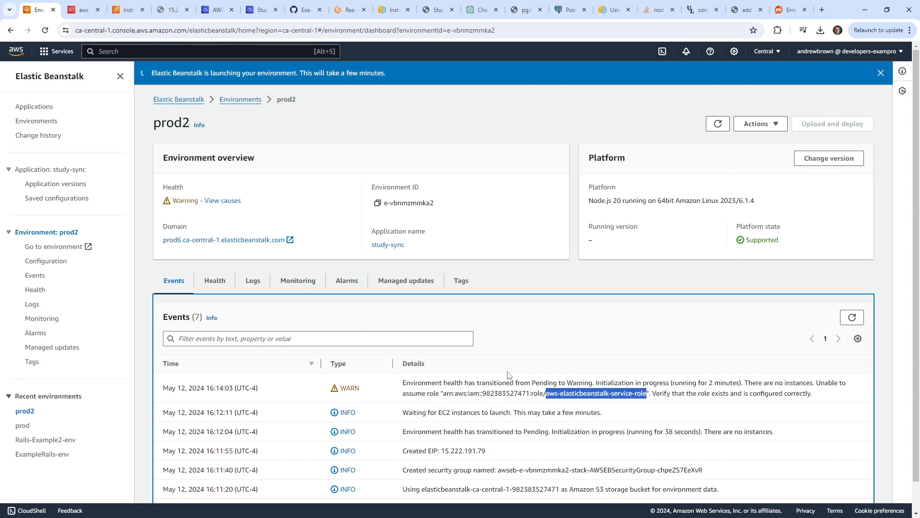
{"action": "scroll", "coordinate": [508, 375], "scroll_direction": "down", "scroll_amount": 1}
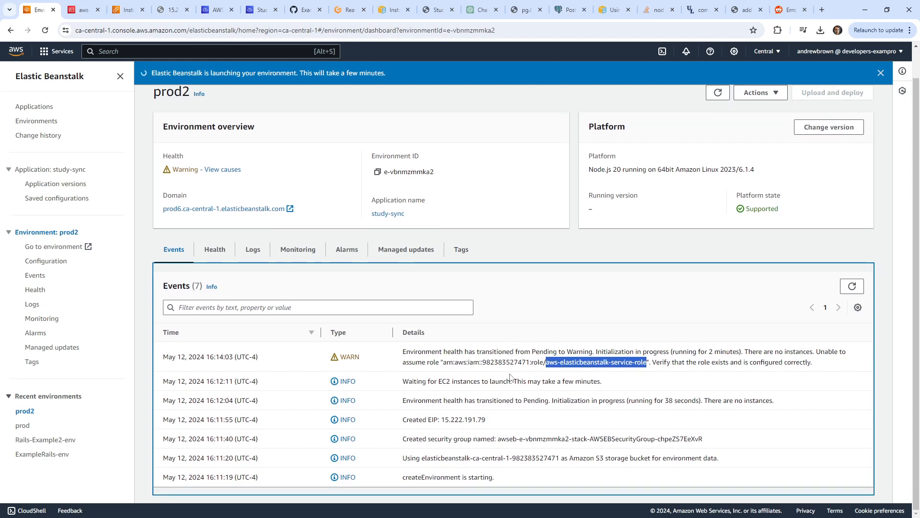
{"action": "left_click", "coordinate": [722, 370]}
{"action": "mouse_move", "coordinate": [817, 364]}
{"action": "left_mouse_down"}
{"action": "mouse_move", "coordinate": [749, 349]}
{"action": "mouse_move", "coordinate": [783, 398]}
{"action": "mouse_move", "coordinate": [806, 367]}
{"action": "left_mouse_up"}
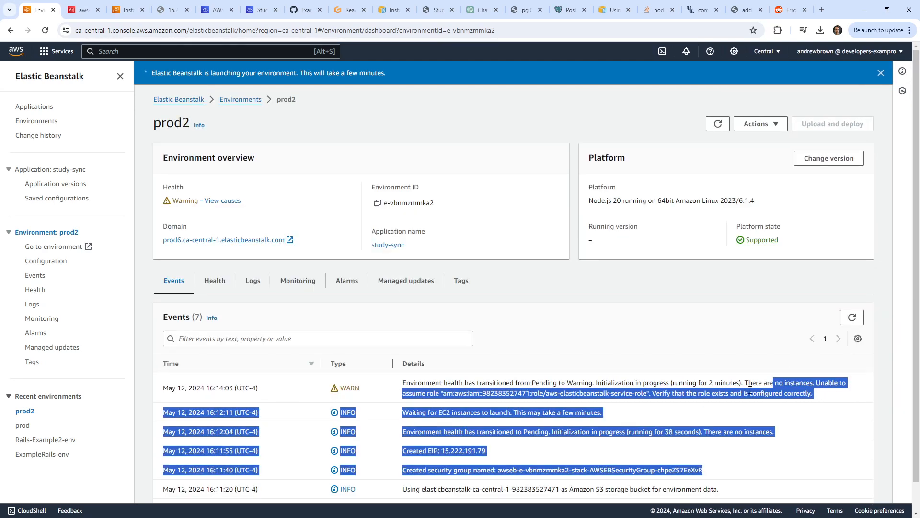
{"action": "left_click_drag", "start_coordinate": [745, 382], "coordinate": [814, 399]}
{"action": "key", "text": "ctrl+c"}
Search the web for the warning and open the Stack Overflow 'aws-elastic-beanstalk-unable-to-assume-role' question.
{"action": "left_click", "coordinate": [791, 9]}
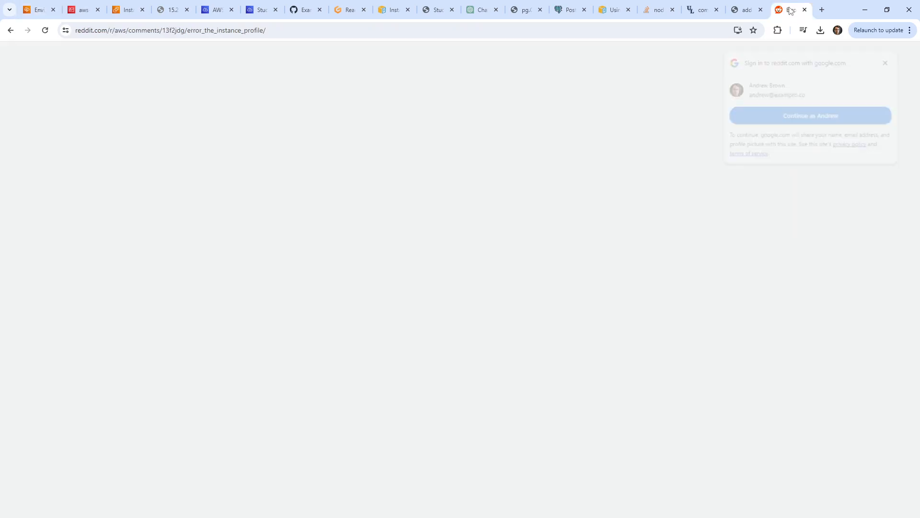
{"action": "key", "text": "ctrl+l"}
{"action": "key", "text": "ctrl+v"}
{"action": "key", "text": "Return"}
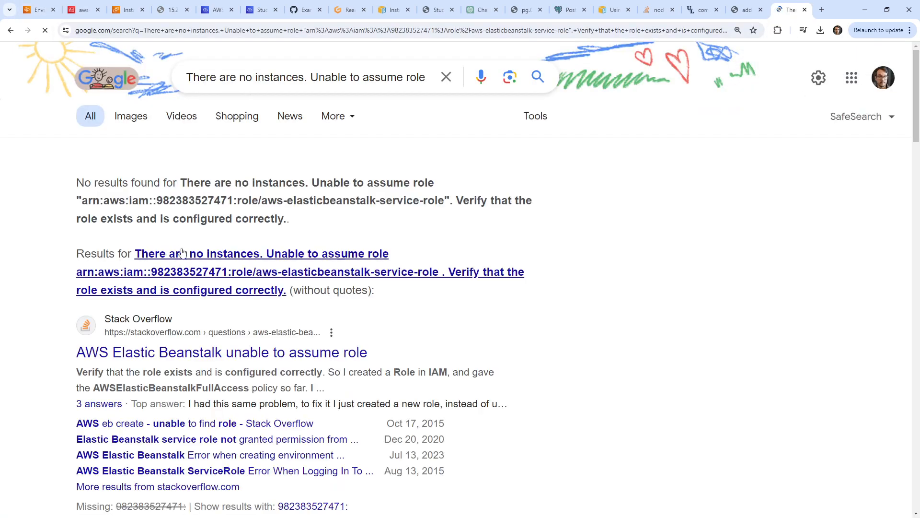
{"action": "left_click", "coordinate": [237, 349]}
Scroll down to the answer's CloudFormation template creating the 'cicd-role' service role.
{"action": "scroll", "coordinate": [242, 230], "scroll_direction": "down", "scroll_amount": 8}
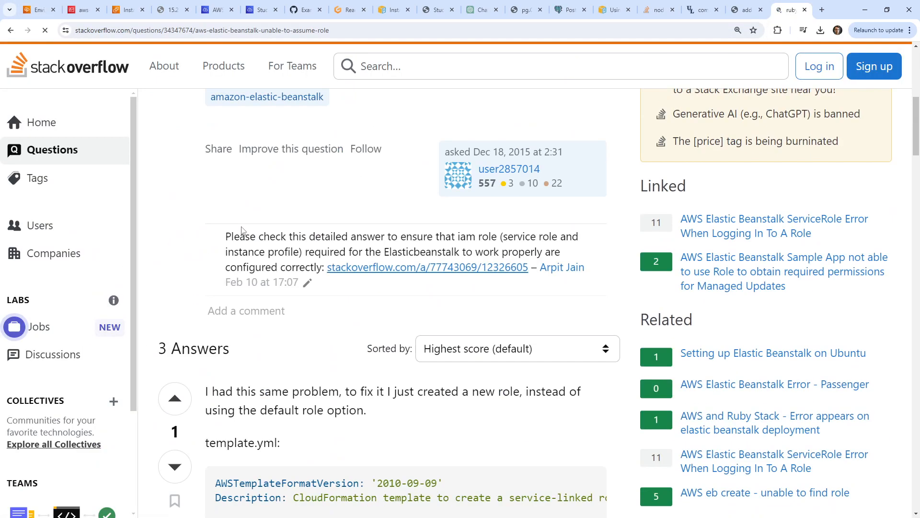
{"action": "scroll", "coordinate": [241, 229], "scroll_direction": "down", "scroll_amount": 2}
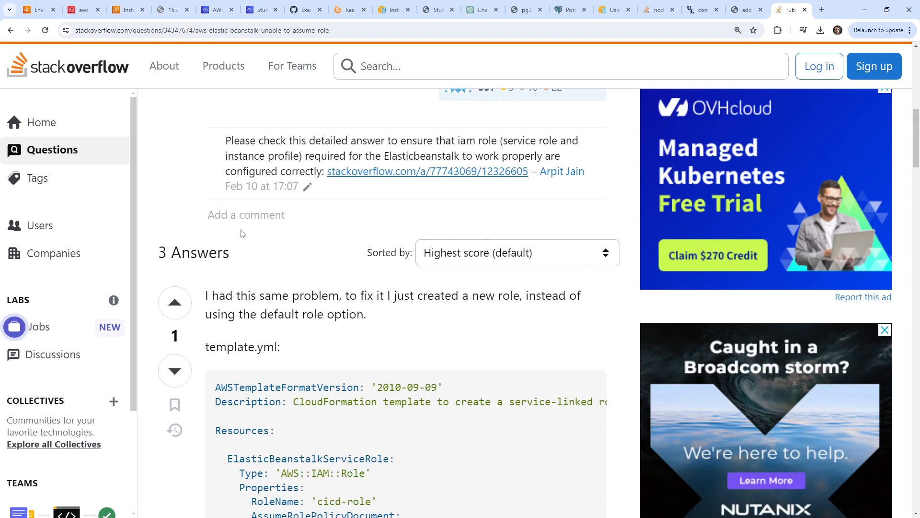
{"action": "scroll", "coordinate": [241, 233], "scroll_direction": "down", "scroll_amount": 1}
{"action": "scroll", "coordinate": [241, 233], "scroll_direction": "down", "scroll_amount": 5}
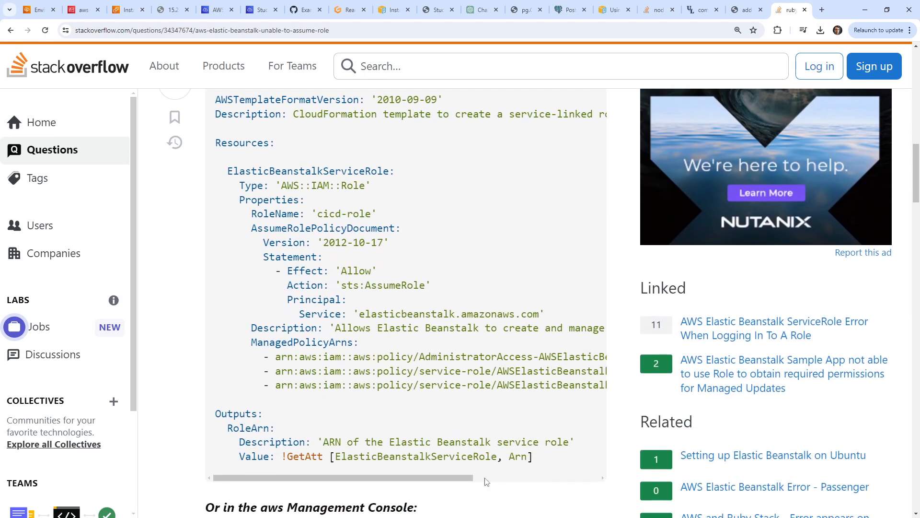
{"action": "left_click_drag", "start_coordinate": [412, 478], "coordinate": [481, 458]}
{"action": "left_click_drag", "start_coordinate": [792, 5], "coordinate": [86, 10]}
Scroll the template.yml block horizontally to read its ManagedPolicyArns lines.
{"action": "left_click", "coordinate": [41, 9]}
{"action": "left_click", "coordinate": [89, 11]}
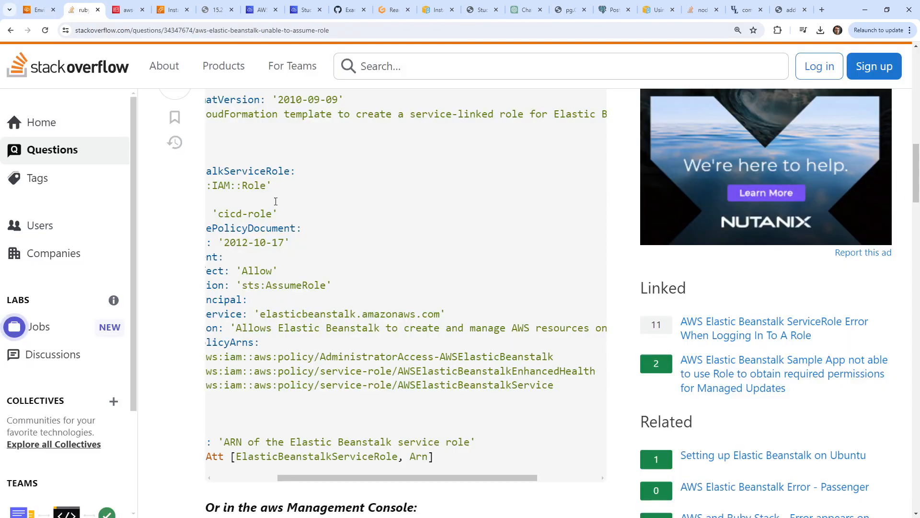
{"action": "scroll", "coordinate": [361, 329], "scroll_direction": "up", "scroll_amount": 4}
{"action": "left_click_drag", "start_coordinate": [437, 331], "coordinate": [113, 300]}
{"action": "left_click", "coordinate": [394, 302]}
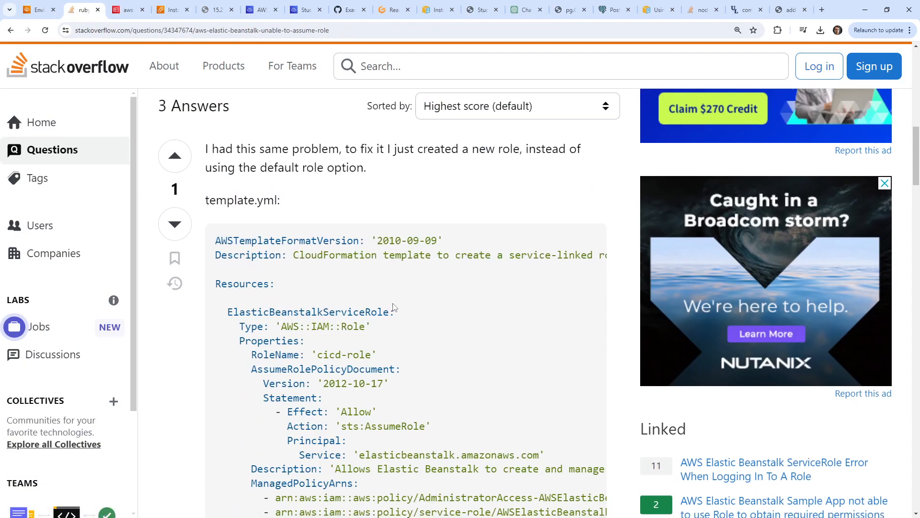
{"action": "scroll", "coordinate": [393, 307], "scroll_direction": "down", "scroll_amount": 4}
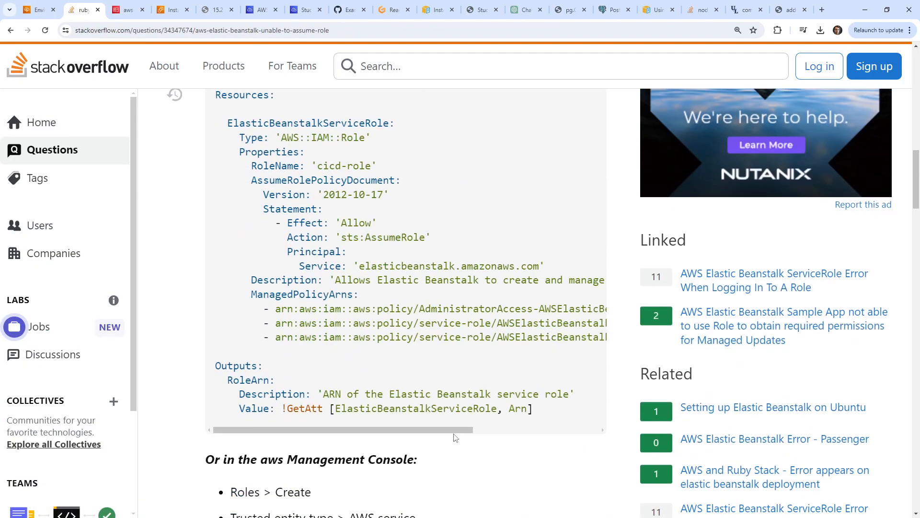
{"action": "left_click_drag", "start_coordinate": [454, 432], "coordinate": [403, 421]}
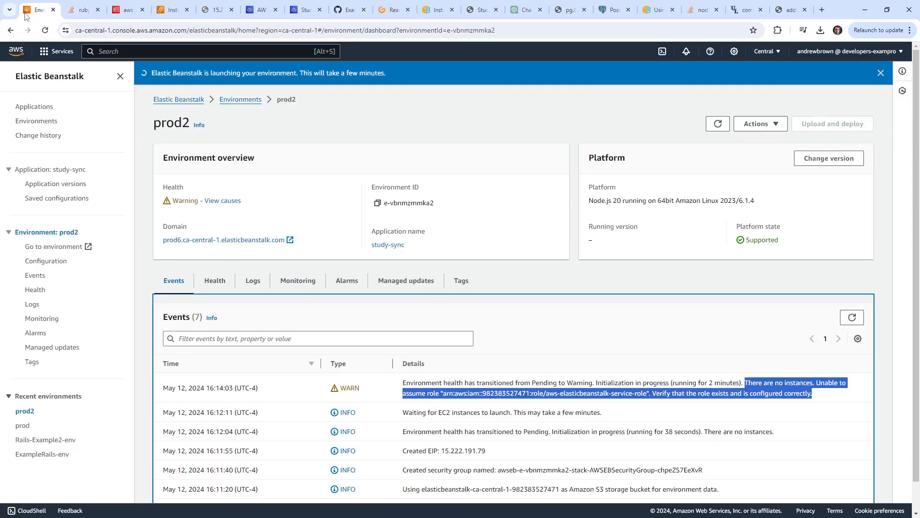
Compare the template's managed policy list with the service role's attached policies.
{"action": "left_click", "coordinate": [31, 10]}
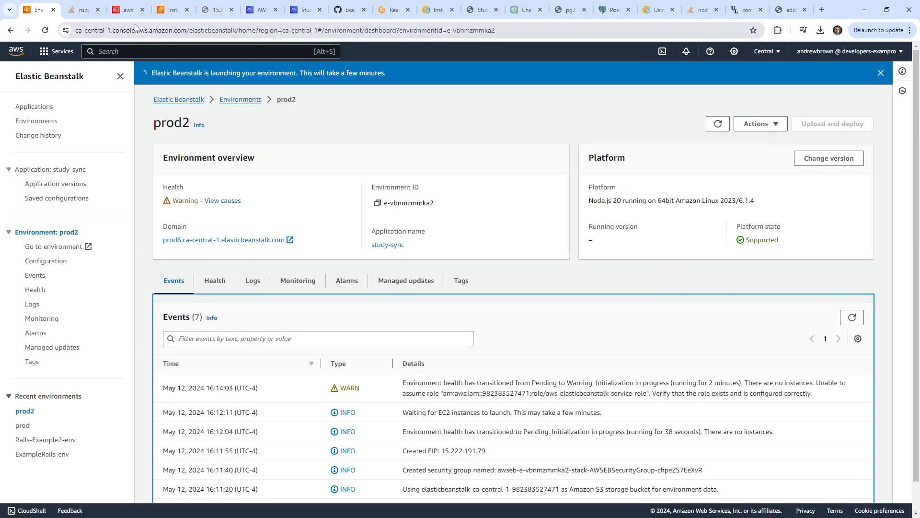
{"action": "key", "text": "ctrl+3"}
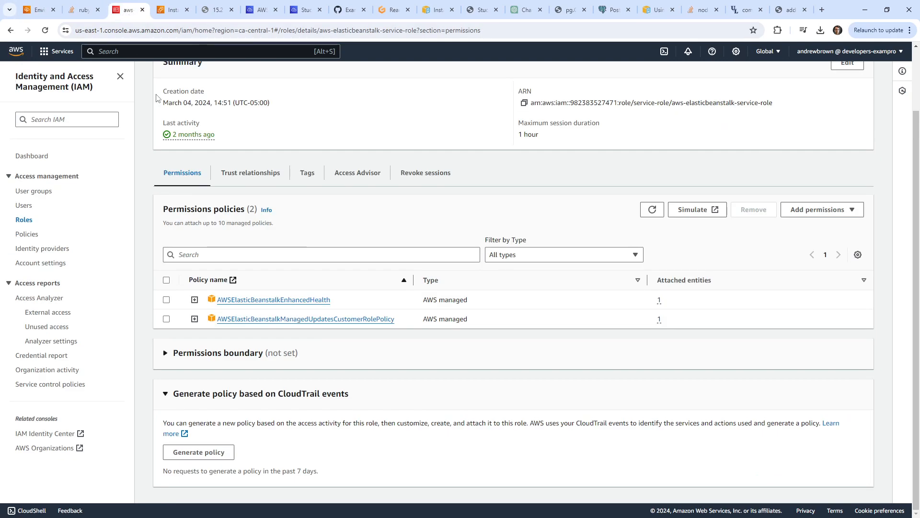
{"action": "left_click", "coordinate": [85, 16]}
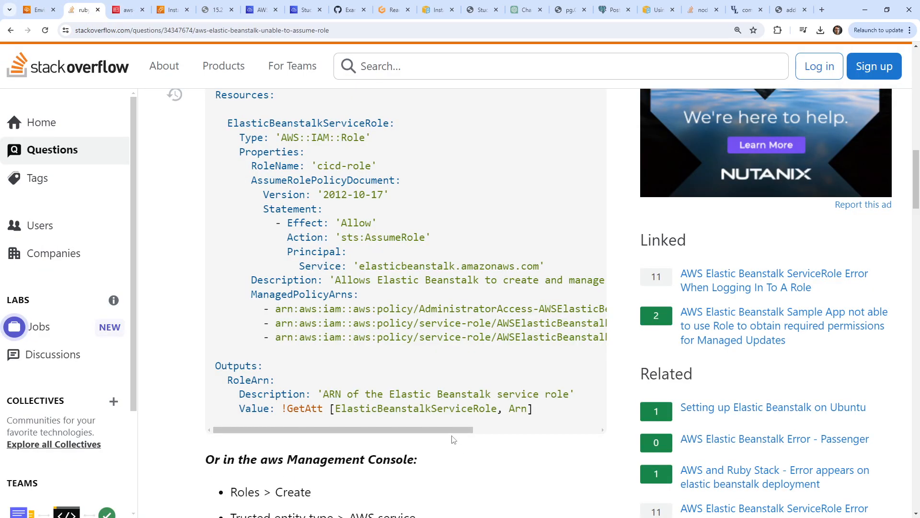
{"action": "left_click_drag", "start_coordinate": [458, 429], "coordinate": [566, 432]}
{"action": "left_click", "coordinate": [125, 10]}
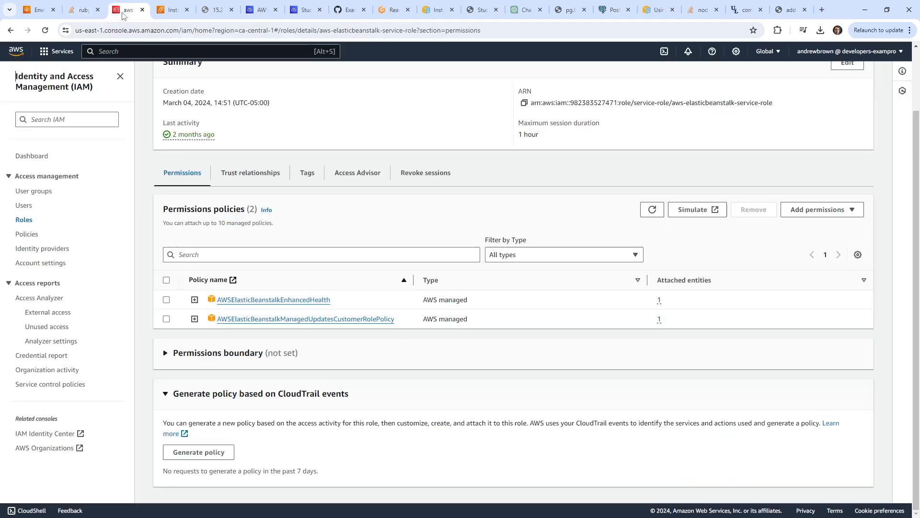
{"action": "left_click", "coordinate": [85, 10]}
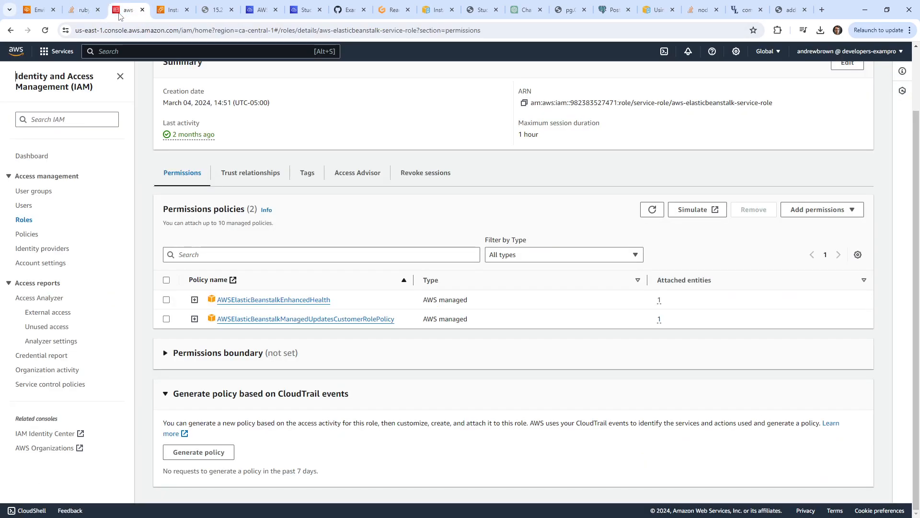
{"action": "left_click", "coordinate": [119, 15]}
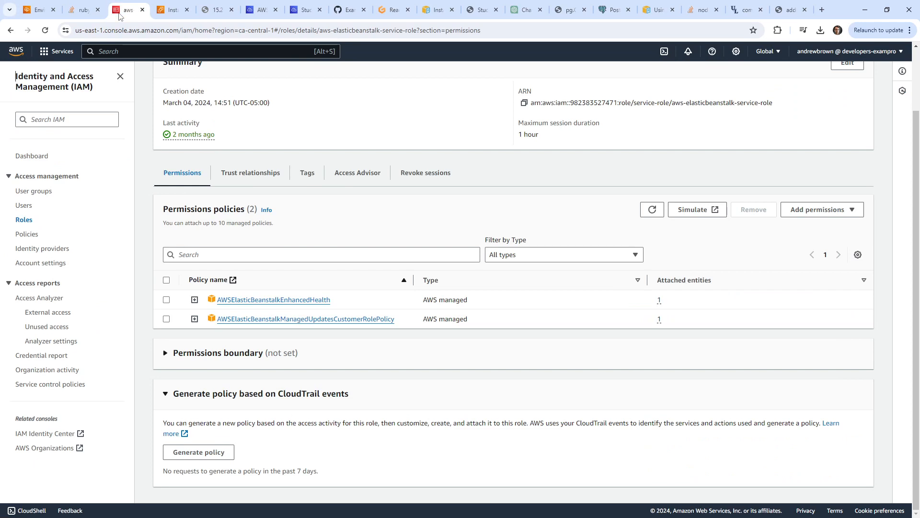
{"action": "left_click", "coordinate": [83, 15]}
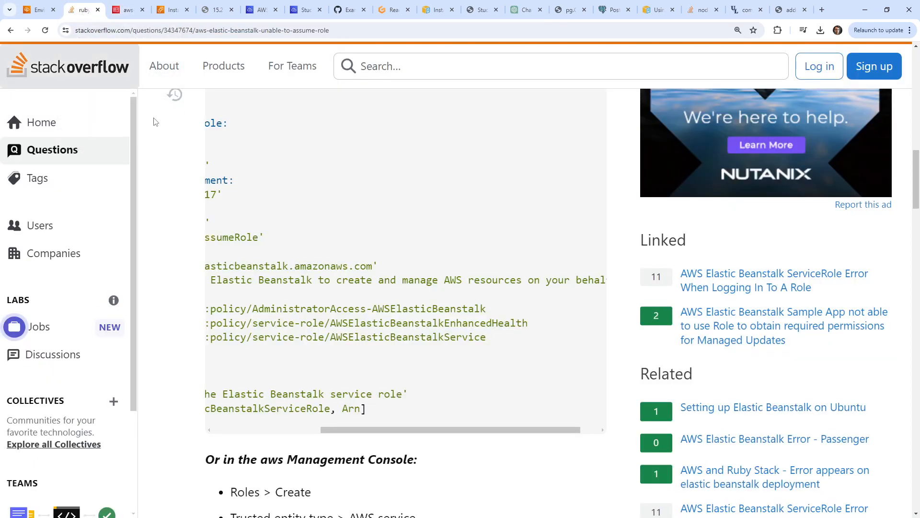
Search Attach policies for AWSElasticBeanstalkService on the service role, which finds no matches.
{"action": "double_click", "coordinate": [396, 339]}
{"action": "key", "text": "ctrl+c"}
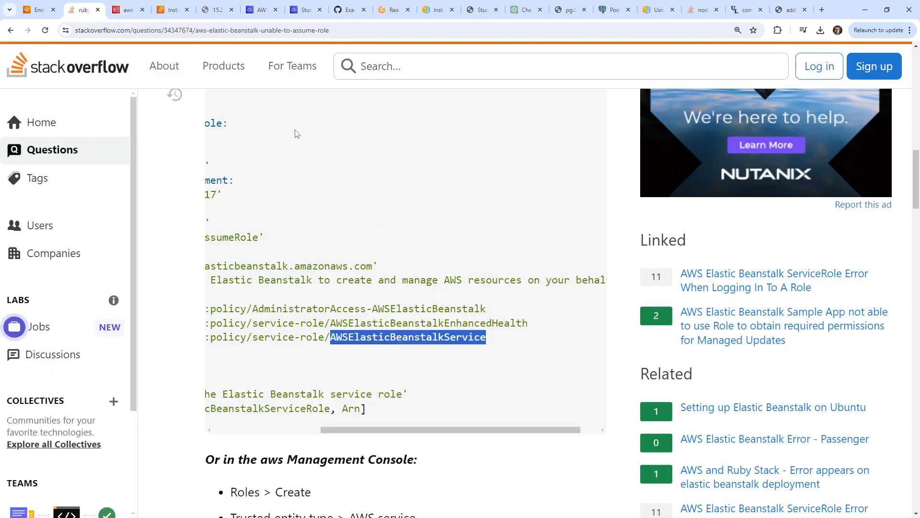
{"action": "left_click", "coordinate": [126, 10]}
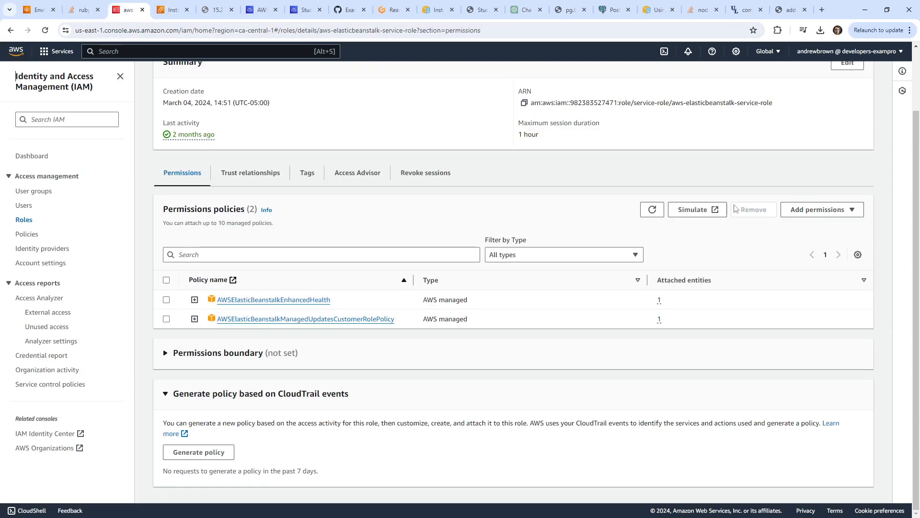
{"action": "left_click", "coordinate": [811, 209]}
{"action": "left_click", "coordinate": [814, 225]}
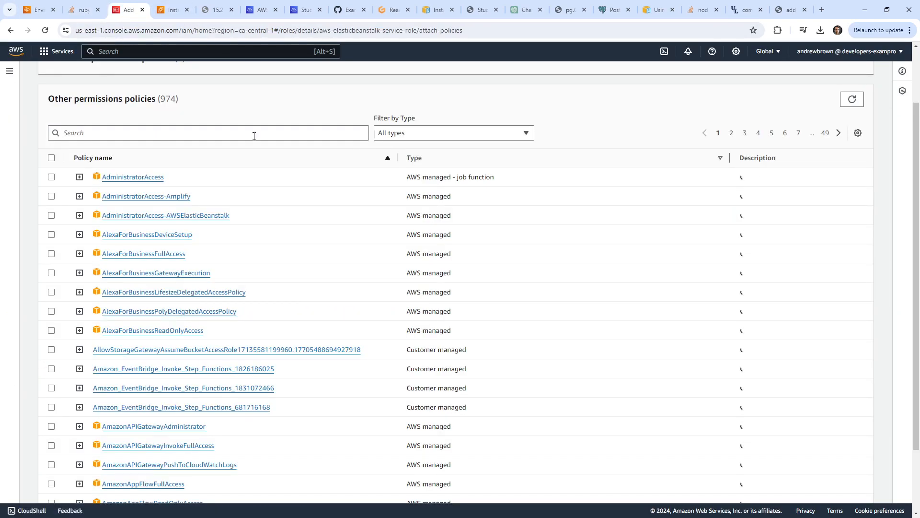
{"action": "left_click", "coordinate": [254, 136]}
{"action": "key", "text": "ctrl+v"}
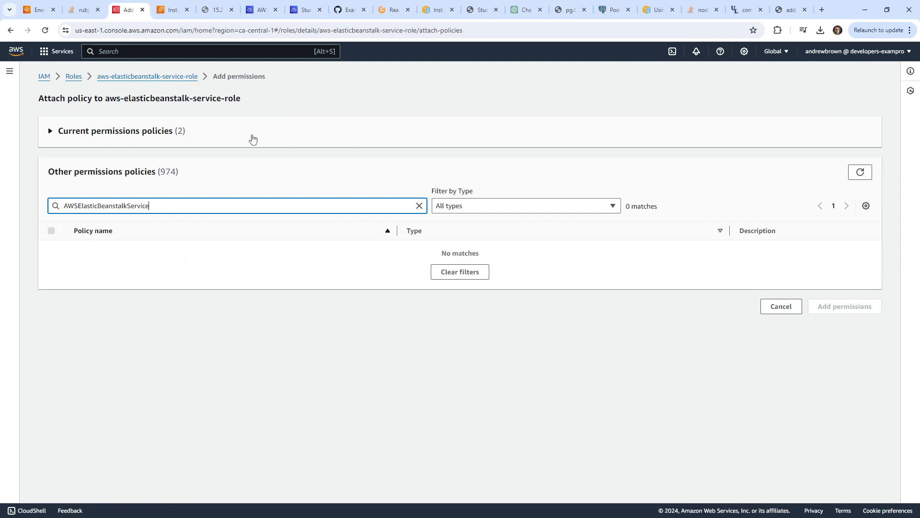
{"action": "key", "text": "ctrl+a"}
{"action": "left_click", "coordinate": [173, 14]}
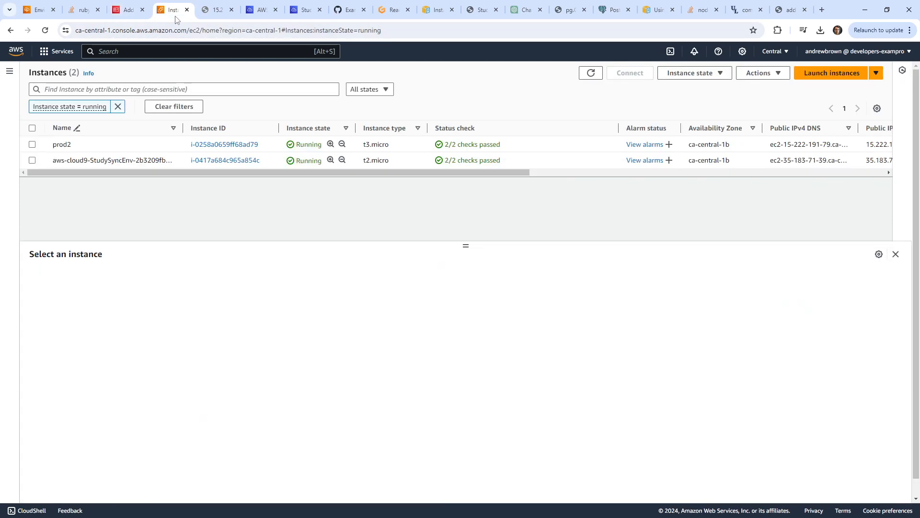
Return to the Stack Overflow answer and follow its 'here' link to the role permissions docs.
{"action": "left_click", "coordinate": [208, 14]}
{"action": "left_click", "coordinate": [131, 12]}
{"action": "left_click", "coordinate": [251, 13]}
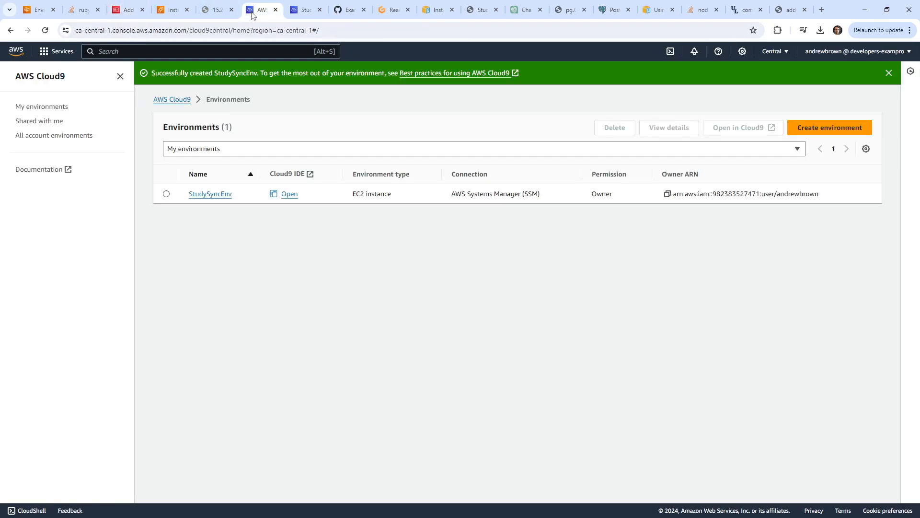
{"action": "left_click", "coordinate": [87, 16]}
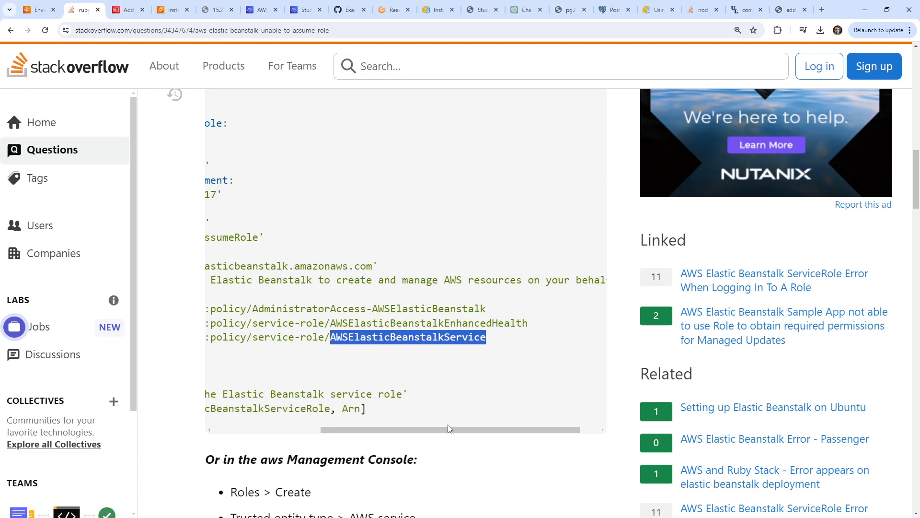
{"action": "left_click_drag", "start_coordinate": [449, 430], "coordinate": [306, 419]}
{"action": "scroll", "coordinate": [364, 342], "scroll_direction": "up", "scroll_amount": 4}
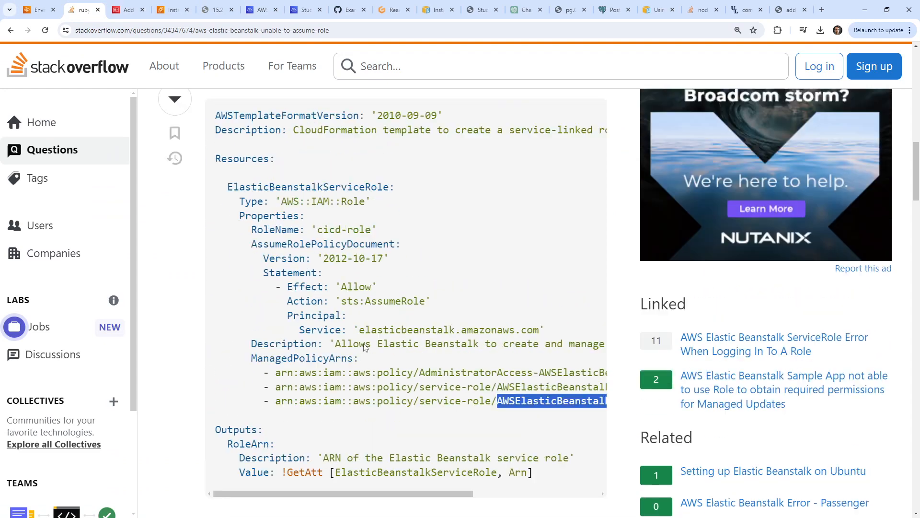
{"action": "scroll", "coordinate": [364, 340], "scroll_direction": "down", "scroll_amount": 7}
{"action": "scroll", "coordinate": [365, 339], "scroll_direction": "down", "scroll_amount": 5}
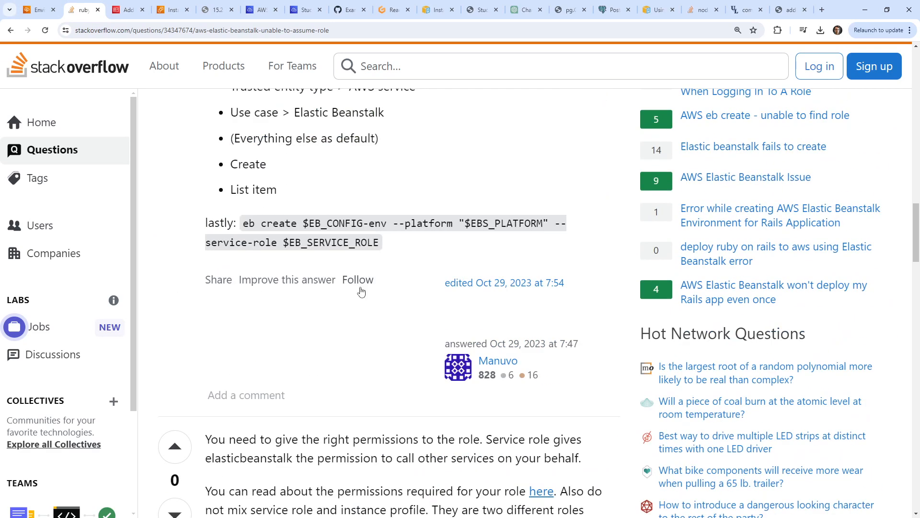
{"action": "scroll", "coordinate": [361, 291], "scroll_direction": "up", "scroll_amount": 5}
{"action": "scroll", "coordinate": [420, 355], "scroll_direction": "down", "scroll_amount": 6}
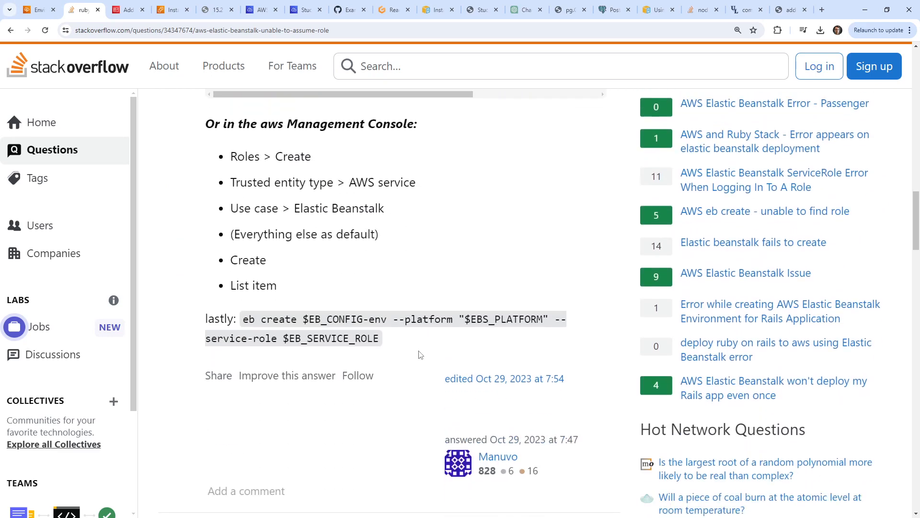
{"action": "scroll", "coordinate": [398, 355], "scroll_direction": "down", "scroll_amount": 2}
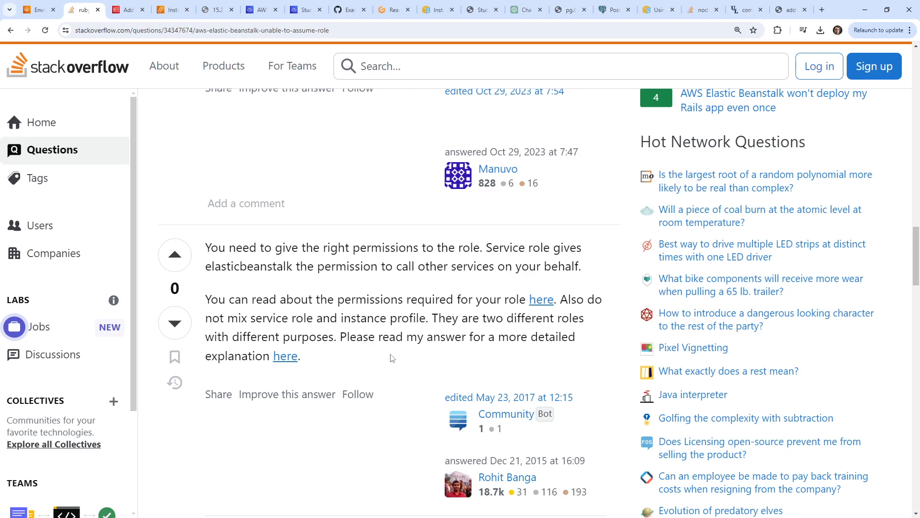
{"action": "left_click", "coordinate": [536, 305]}
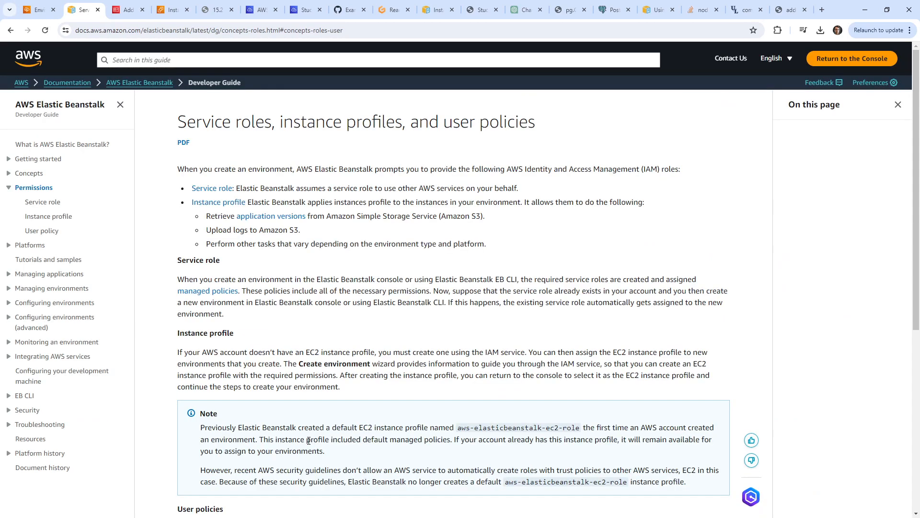
Read the Permissions > Service role topic on Elastic Beanstalk's two managed policies.
{"action": "scroll", "coordinate": [322, 312], "scroll_direction": "down", "scroll_amount": 7}
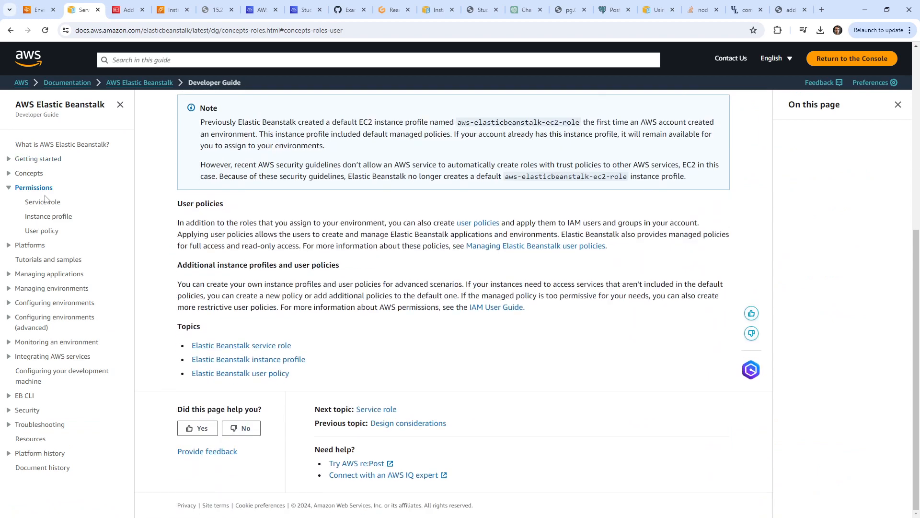
{"action": "left_click", "coordinate": [45, 202]}
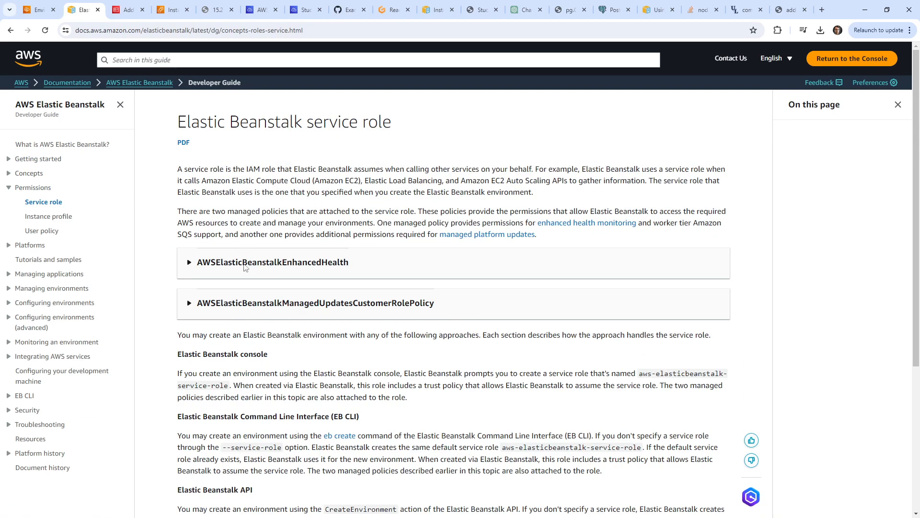
{"action": "left_click_drag", "start_coordinate": [209, 166], "coordinate": [602, 249]}
{"action": "scroll", "coordinate": [309, 104], "scroll_direction": "down", "scroll_amount": 5}
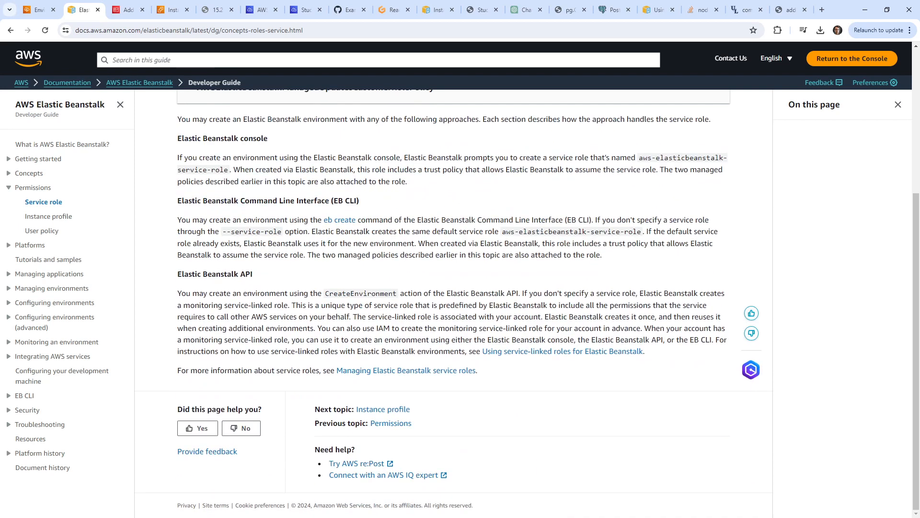
{"action": "left_click", "coordinate": [40, 9]}
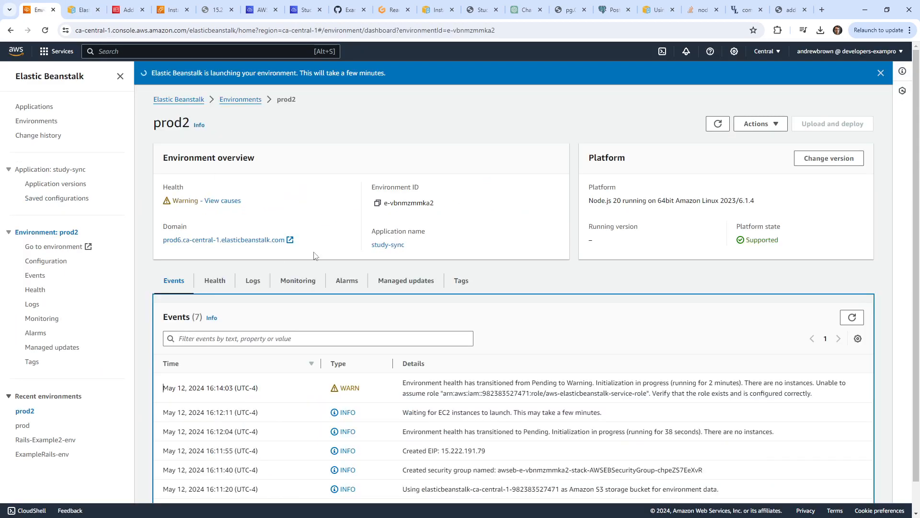
Request the last 100 lines of prod2's logs and refresh its status several times.
{"action": "scroll", "coordinate": [314, 256], "scroll_direction": "down", "scroll_amount": 1}
{"action": "left_click", "coordinate": [252, 253]}
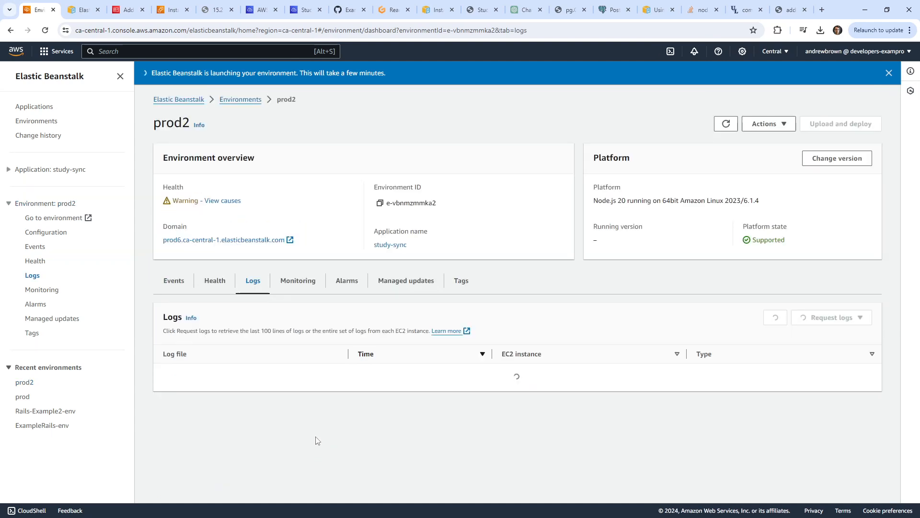
{"action": "left_click", "coordinate": [850, 320]}
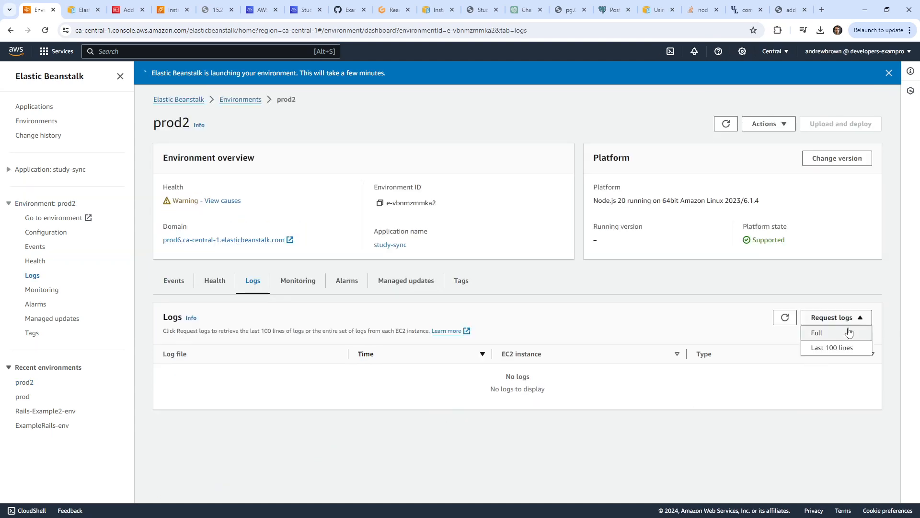
{"action": "left_click", "coordinate": [844, 348]}
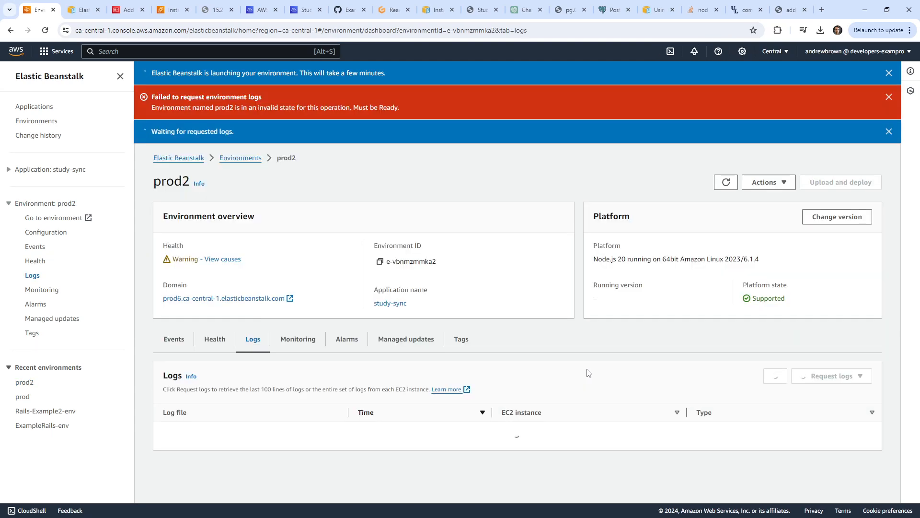
{"action": "left_click", "coordinate": [726, 182]}
{"action": "left_click", "coordinate": [725, 182]}
{"action": "left_click", "coordinate": [725, 182]}
{"action": "left_click", "coordinate": [725, 182]}
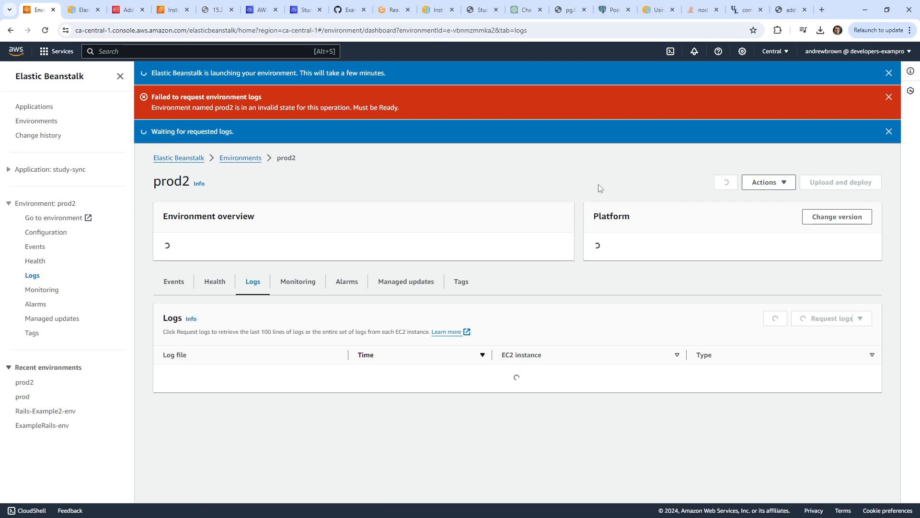
Go to the Environments list and check which Actions are available for prod2.
{"action": "left_click", "coordinate": [37, 121]}
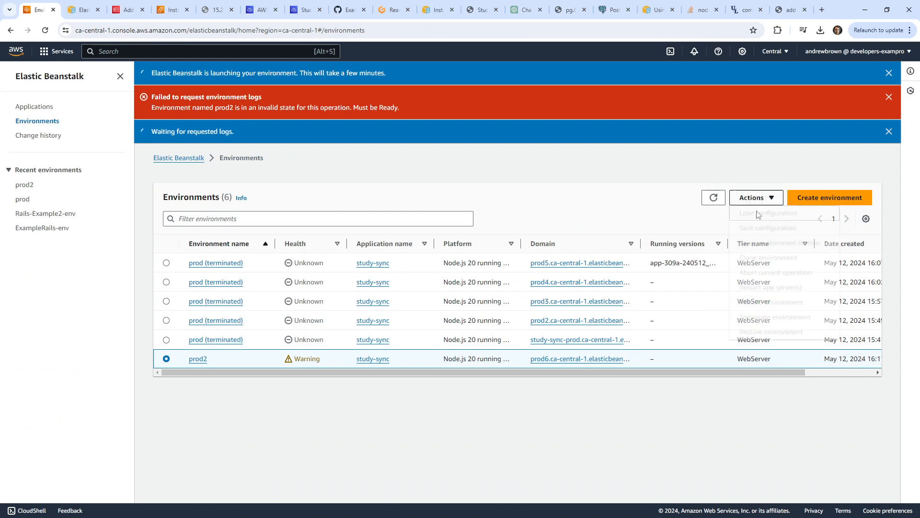
{"action": "left_click", "coordinate": [753, 197]}
{"action": "left_click", "coordinate": [708, 201]}
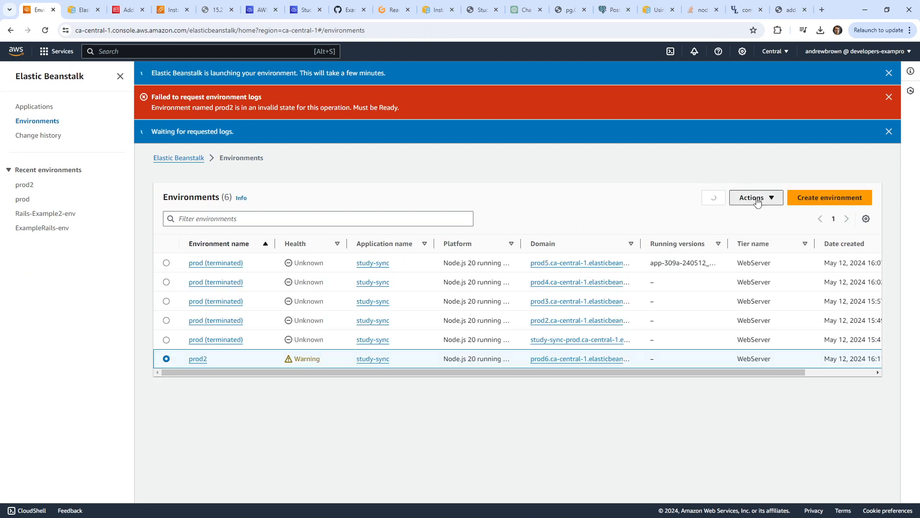
{"action": "left_click", "coordinate": [753, 197]}
{"action": "left_click", "coordinate": [249, 354]}
{"action": "left_click", "coordinate": [752, 198]}
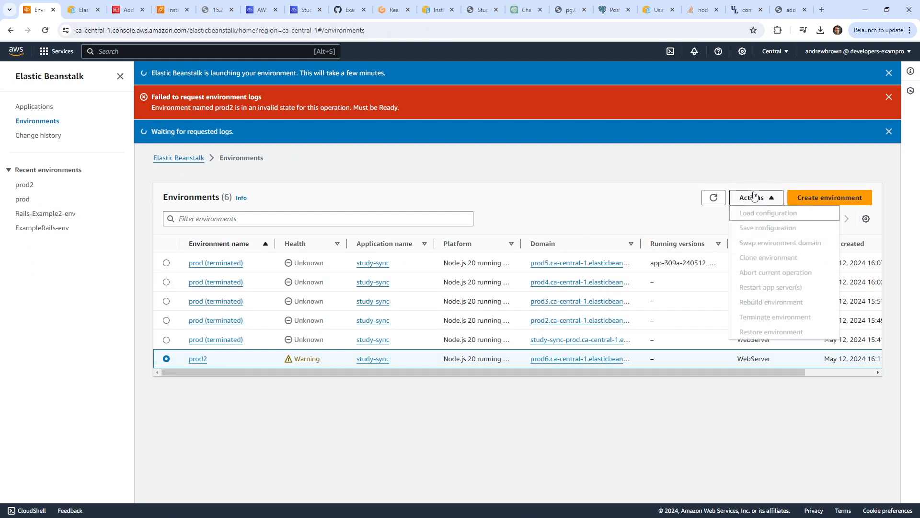
{"action": "left_click", "coordinate": [753, 198]}
Dismiss the notification banners, refresh Environments, and open prod2's dashboard and Actions menu.
{"action": "double_click", "coordinate": [888, 76]}
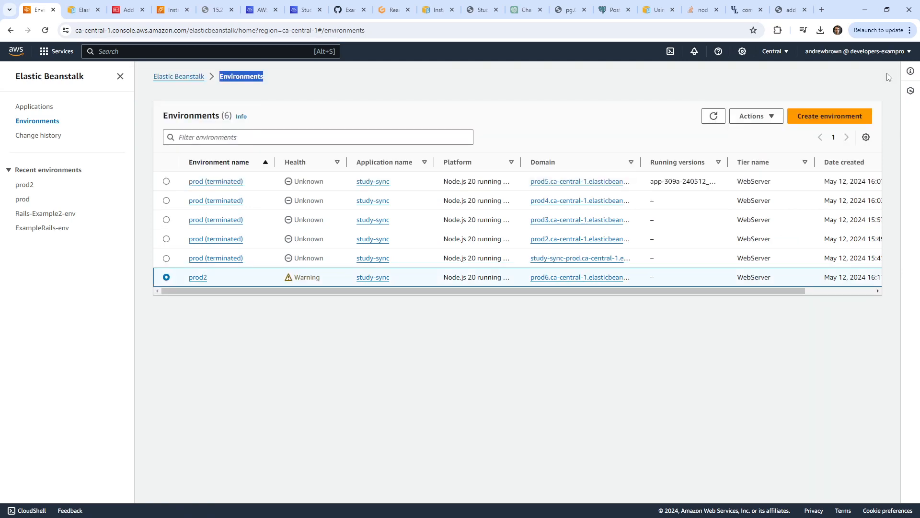
{"action": "left_click", "coordinate": [713, 116]}
{"action": "left_click", "coordinate": [765, 117]}
{"action": "left_click", "coordinate": [765, 116]}
{"action": "left_click", "coordinate": [196, 280]}
{"action": "left_click", "coordinate": [774, 124]}
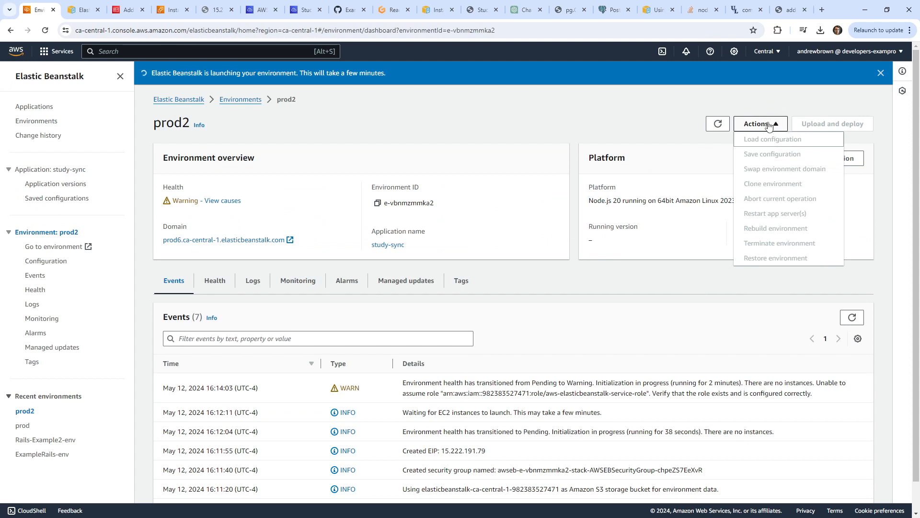
Close the Actions menu and reload prod2's events and dashboard.
{"action": "left_click", "coordinate": [641, 124]}
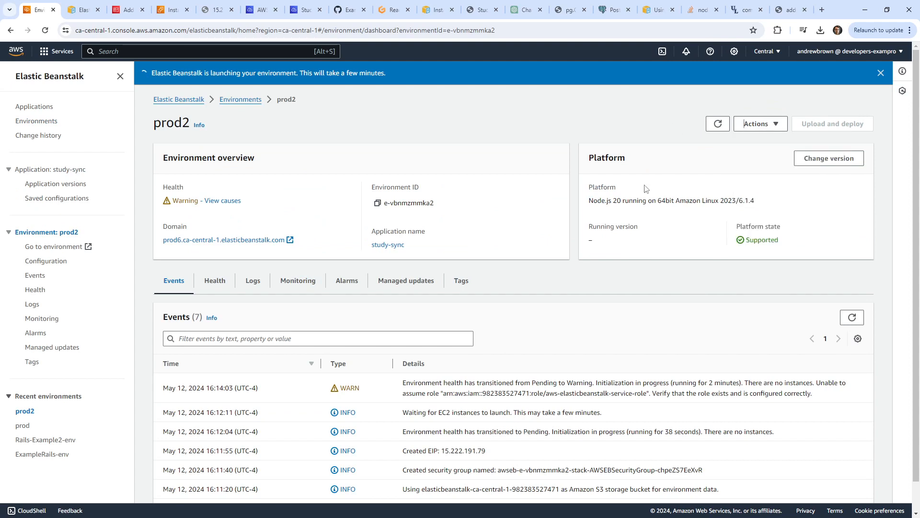
{"action": "left_click", "coordinate": [852, 317]}
{"action": "left_click", "coordinate": [718, 123]}
{"action": "left_click", "coordinate": [763, 125]}
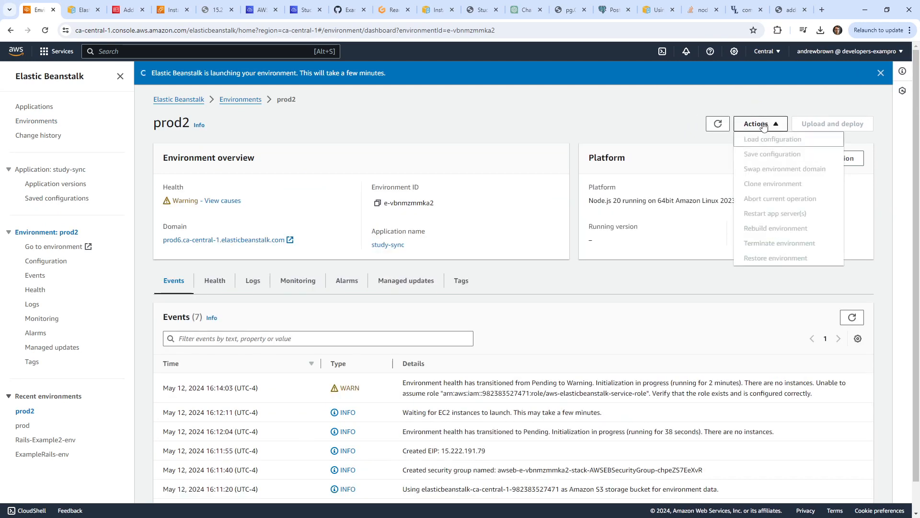
{"action": "left_click", "coordinate": [764, 124]}
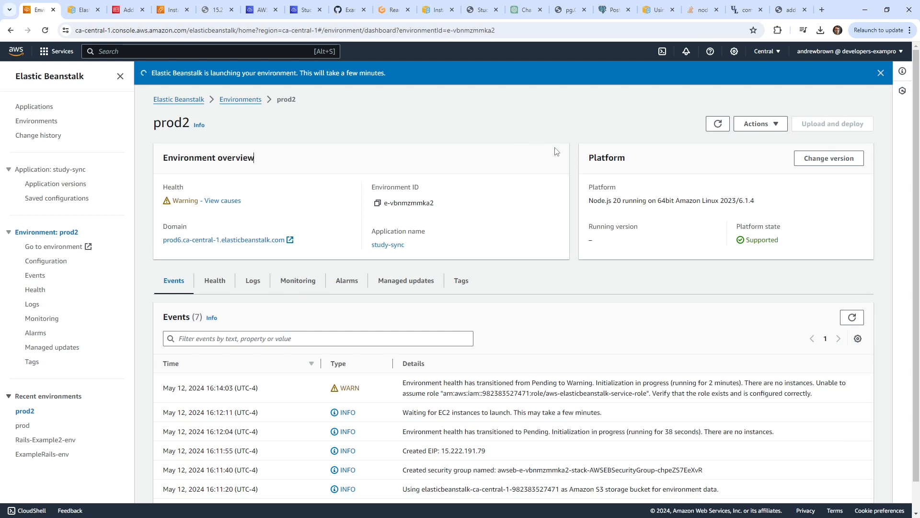
Open prod2's Health tab, showing no running instances and no request metrics.
{"action": "left_click", "coordinate": [214, 282]}
{"action": "scroll", "coordinate": [274, 326], "scroll_direction": "down", "scroll_amount": 1}
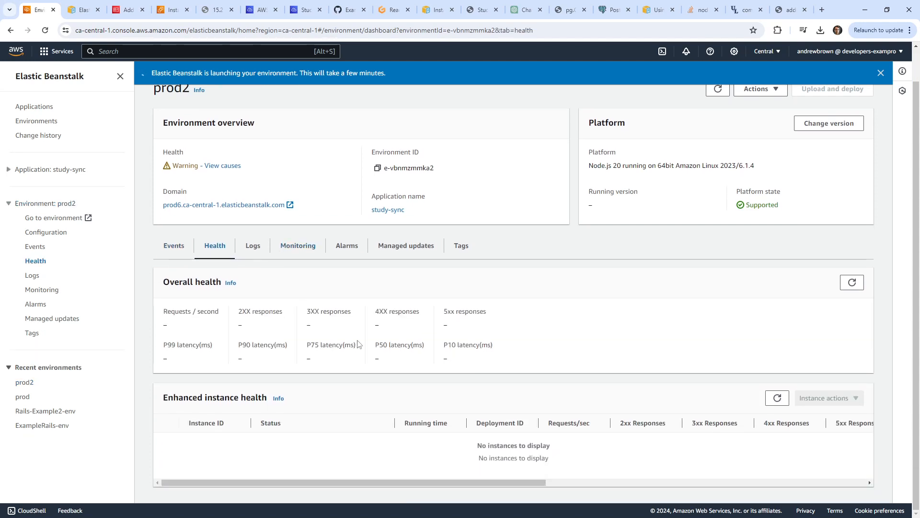
{"action": "scroll", "coordinate": [139, 173], "scroll_direction": "up", "scroll_amount": 1}
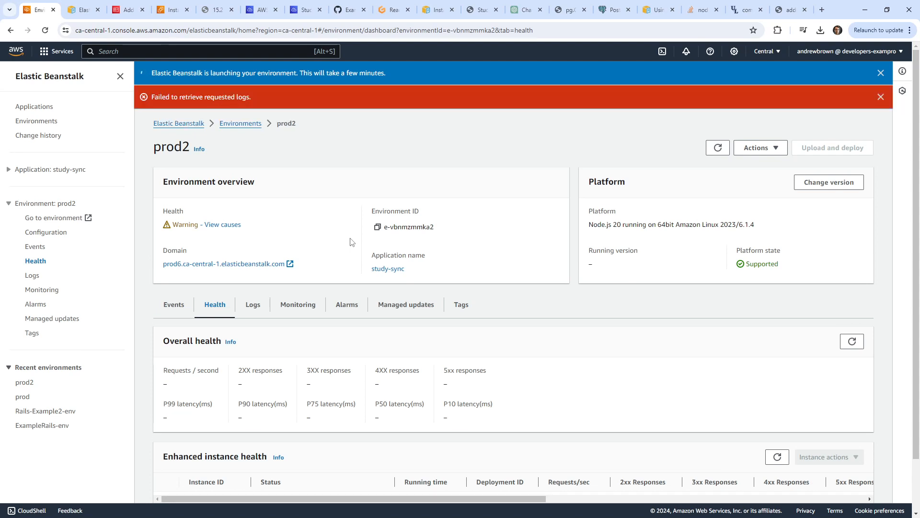
{"action": "right_click", "coordinate": [19, 50]}
Open Console Home in a new tab, then open rds/basic/template.yaml in Gitpod.
{"action": "left_click", "coordinate": [46, 60]}
{"action": "key", "text": "ctrl+Tab"}
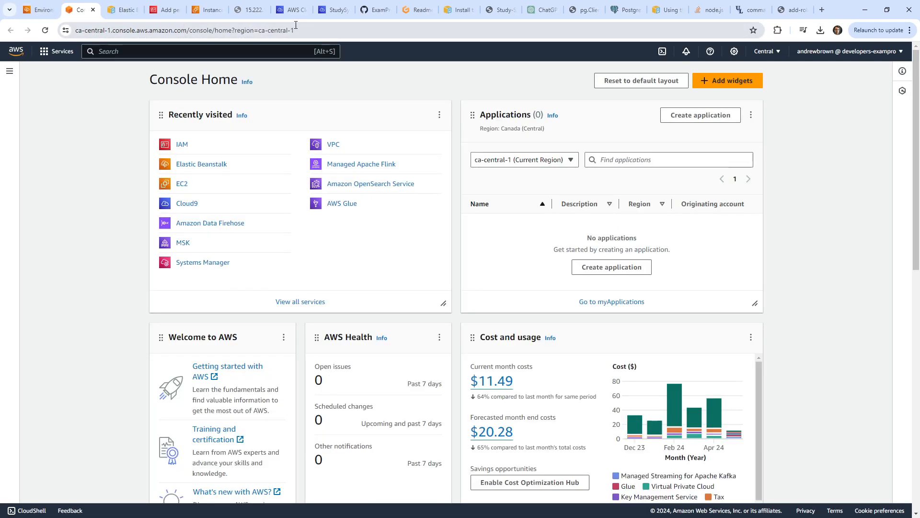
{"action": "left_click", "coordinate": [418, 10]}
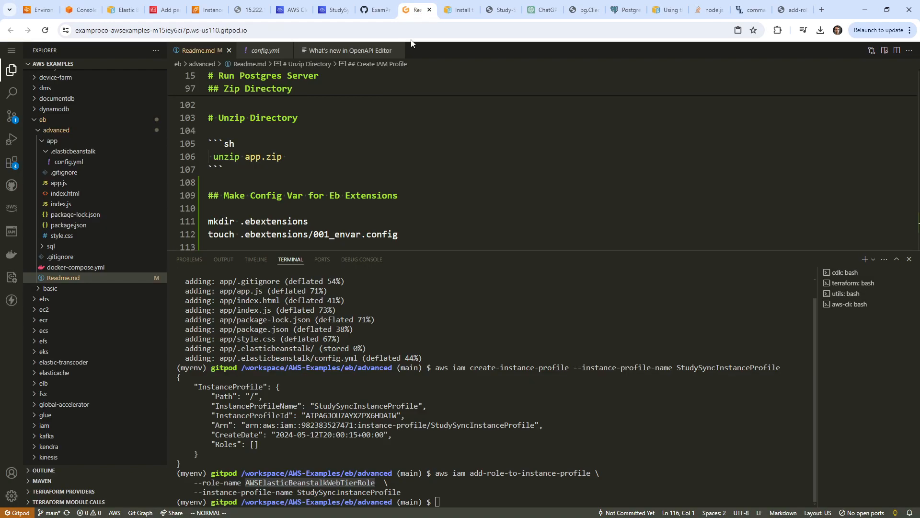
{"action": "left_click", "coordinate": [45, 142]}
{"action": "left_click", "coordinate": [42, 130]}
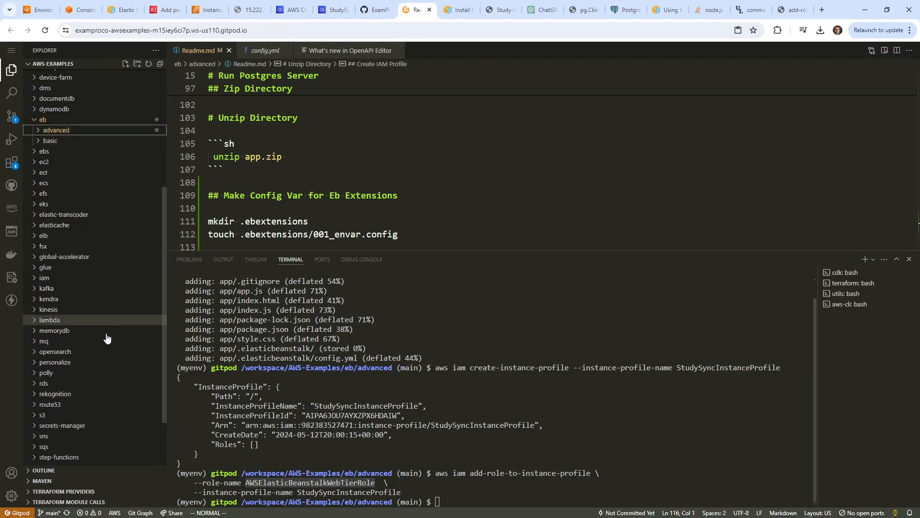
{"action": "left_click", "coordinate": [113, 383]}
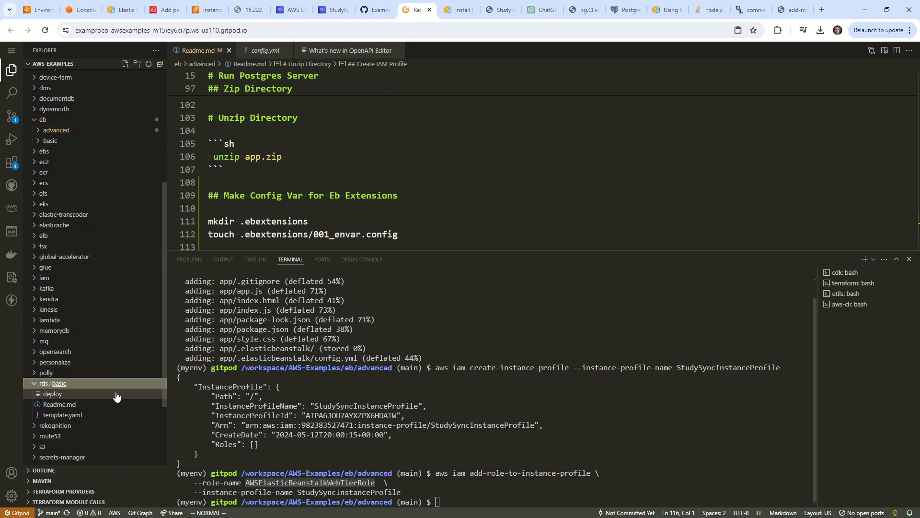
{"action": "left_click", "coordinate": [88, 417]}
{"action": "left_click_drag", "start_coordinate": [499, 250], "coordinate": [486, 408]}
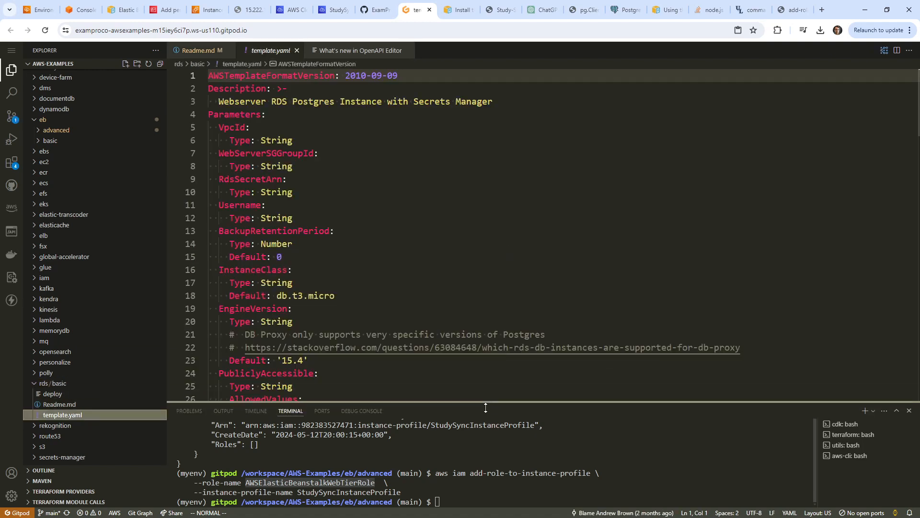
Copy deploy and template.yaml into a new 'rds' folder under eb/advanced.
{"action": "right_click", "coordinate": [76, 393]}
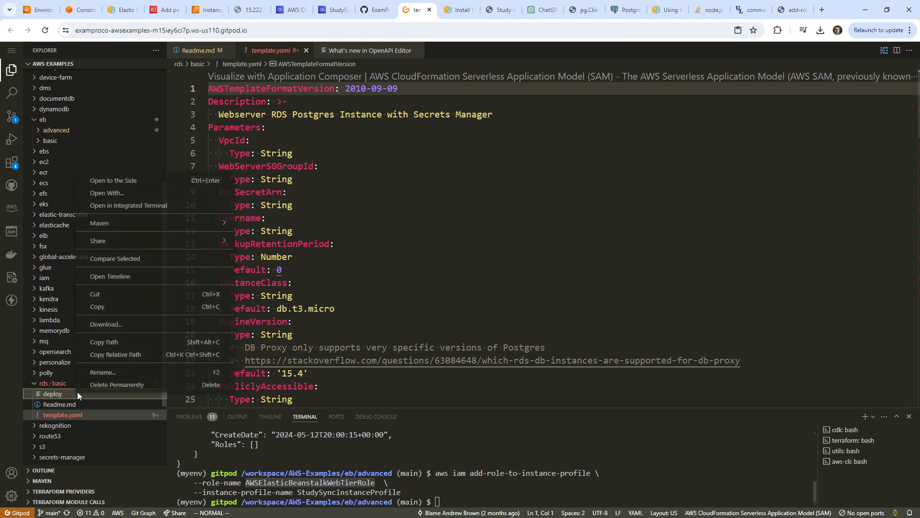
{"action": "left_click", "coordinate": [96, 307]}
{"action": "scroll", "coordinate": [86, 326], "scroll_direction": "up", "scroll_amount": 3}
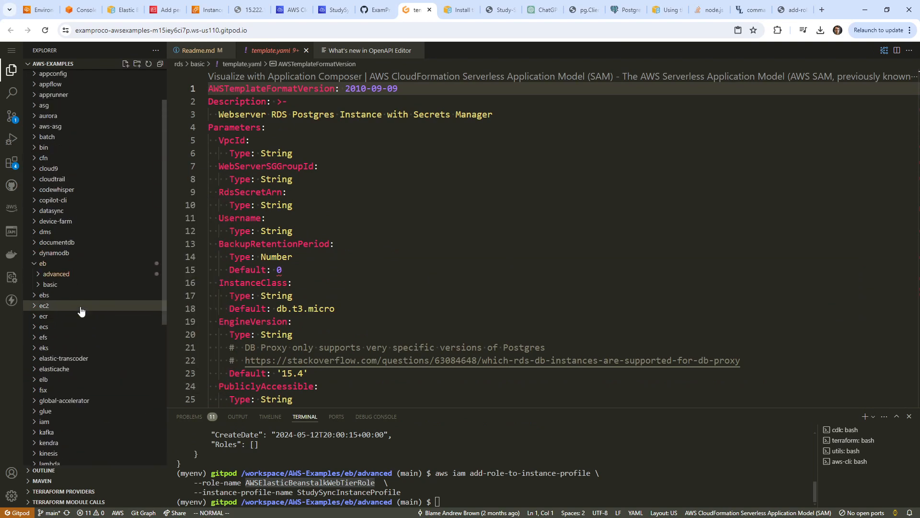
{"action": "left_click", "coordinate": [67, 274]}
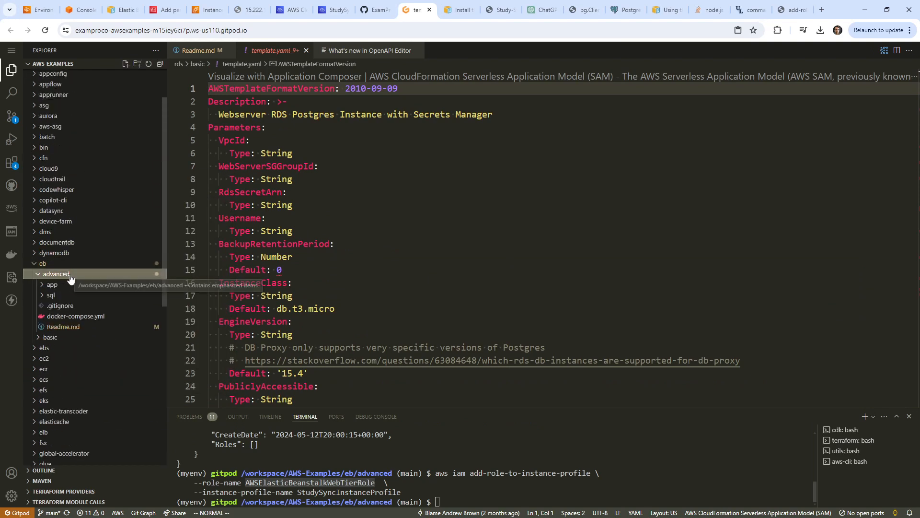
{"action": "right_click", "coordinate": [70, 277]}
{"action": "left_click", "coordinate": [94, 269]}
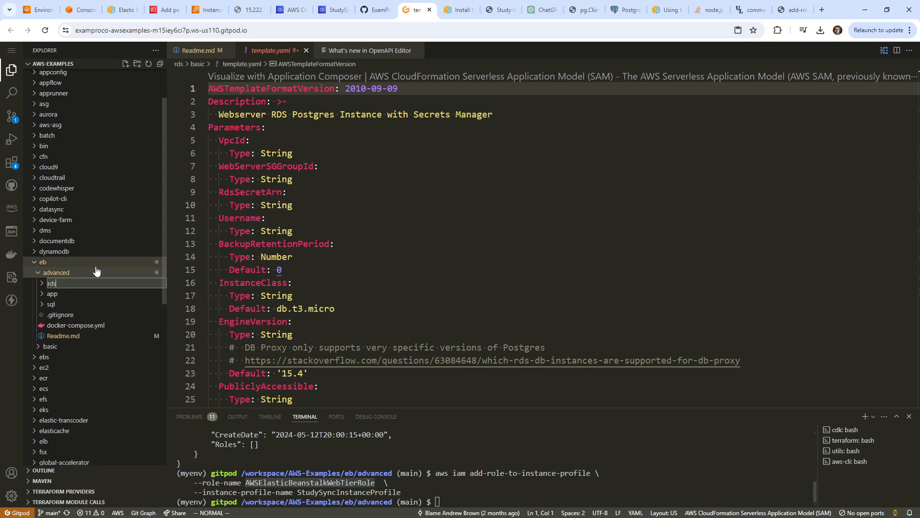
{"action": "key", "text": "Return"}
{"action": "right_click", "coordinate": [53, 294]}
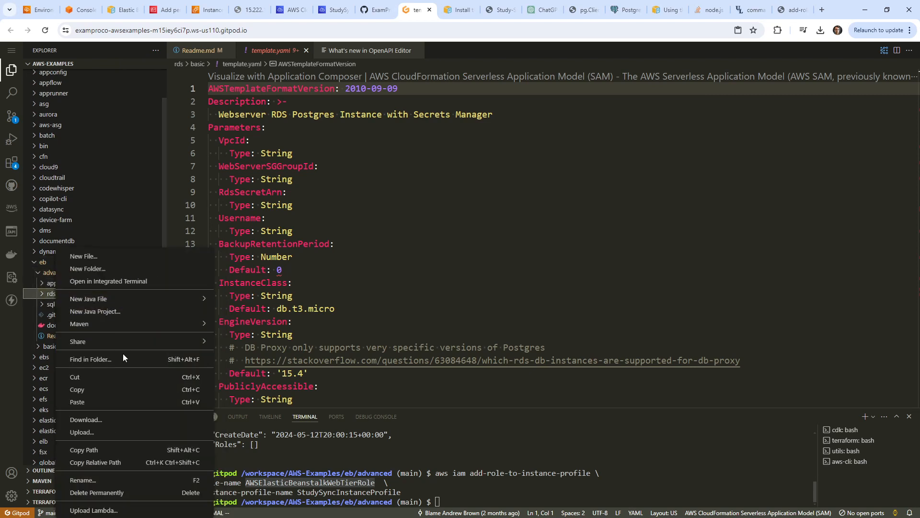
{"action": "left_click", "coordinate": [120, 403]}
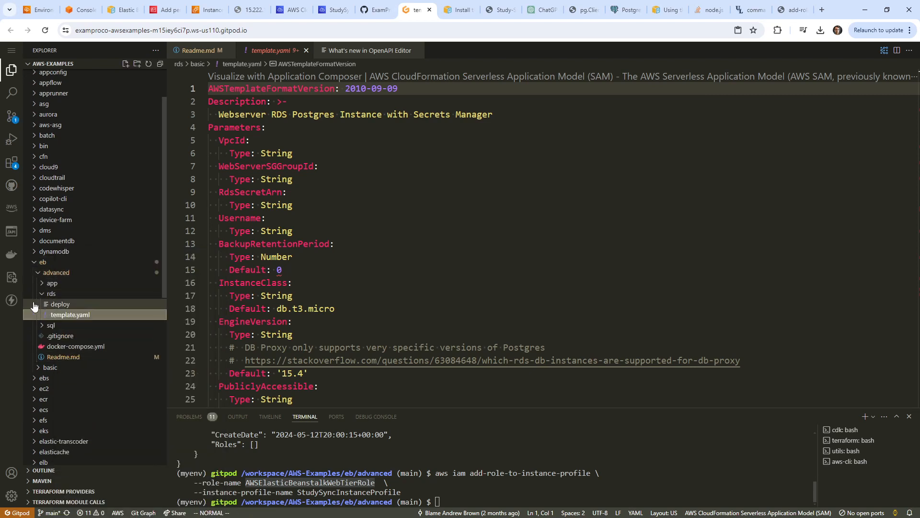
Check the InstanceClass default value, then return to the prod2 console page.
{"action": "left_click", "coordinate": [355, 309]}
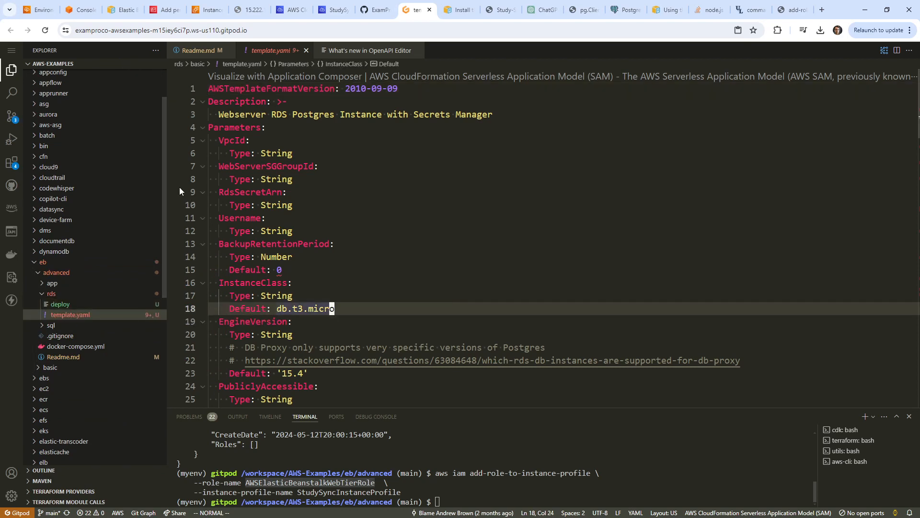
{"action": "left_click", "coordinate": [77, 17]}
{"action": "left_click", "coordinate": [39, 10]}
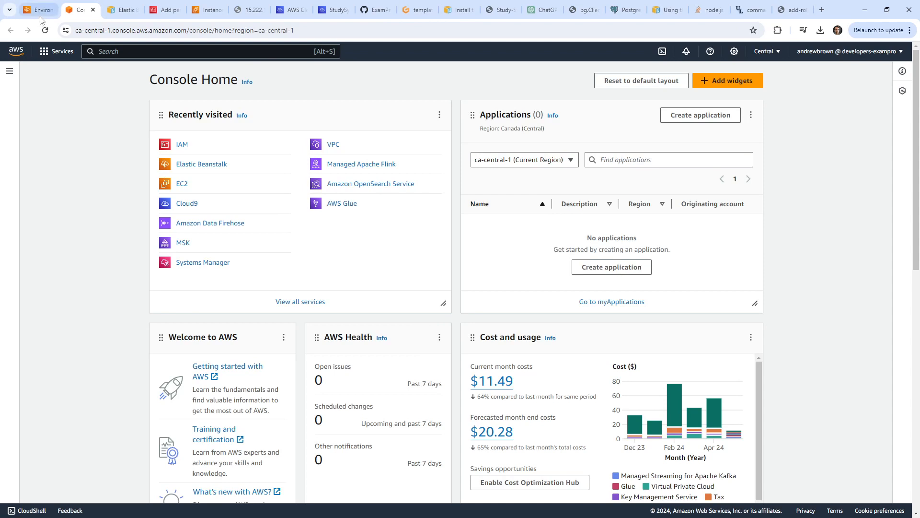
Review prod2's Configuration page: service role, key pair and instance types.
{"action": "scroll", "coordinate": [212, 274], "scroll_direction": "down", "scroll_amount": 2}
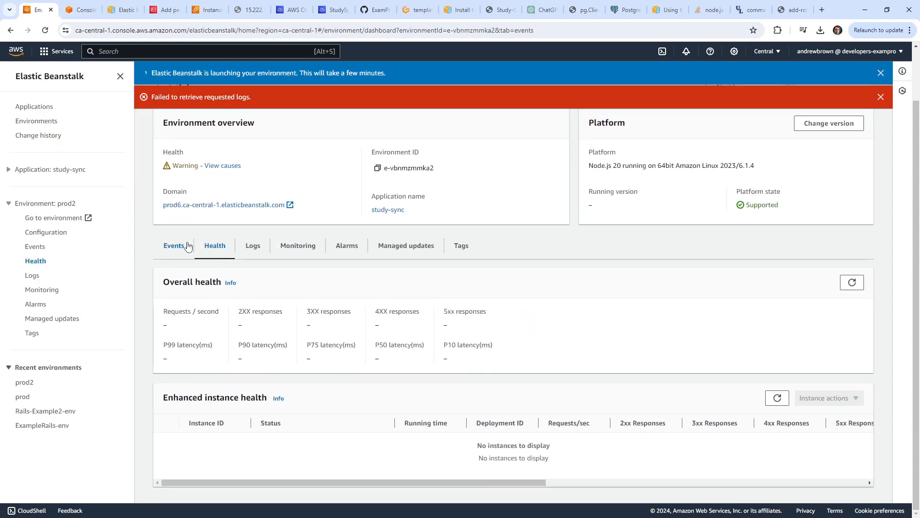
{"action": "left_click", "coordinate": [187, 246]}
{"action": "left_click", "coordinate": [233, 124]}
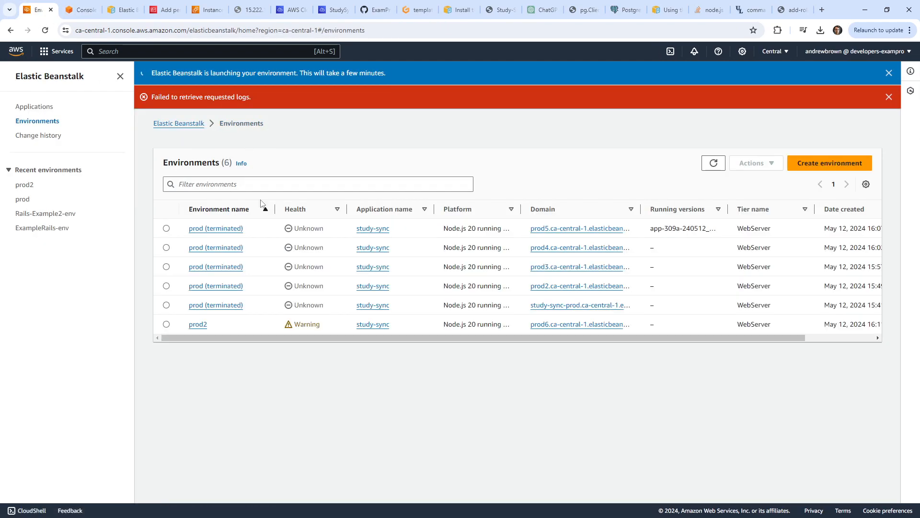
{"action": "left_click", "coordinate": [197, 325]}
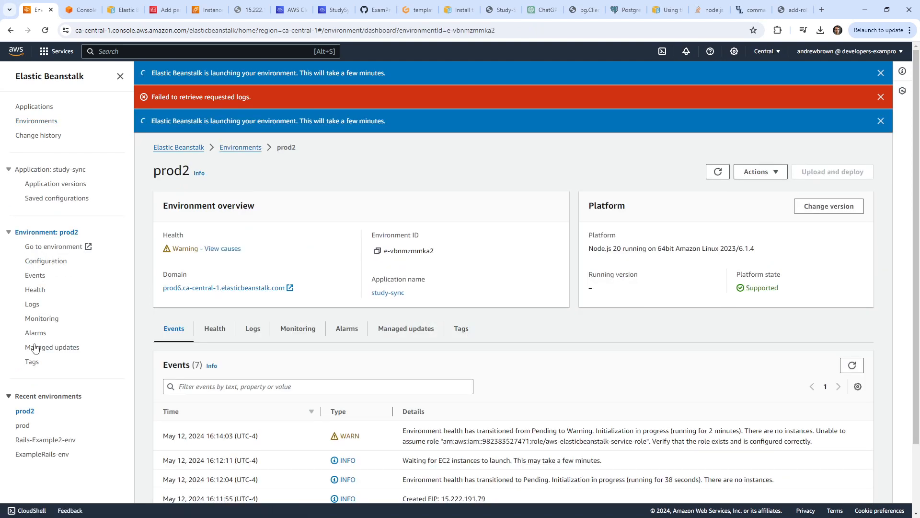
{"action": "left_click", "coordinate": [48, 262]}
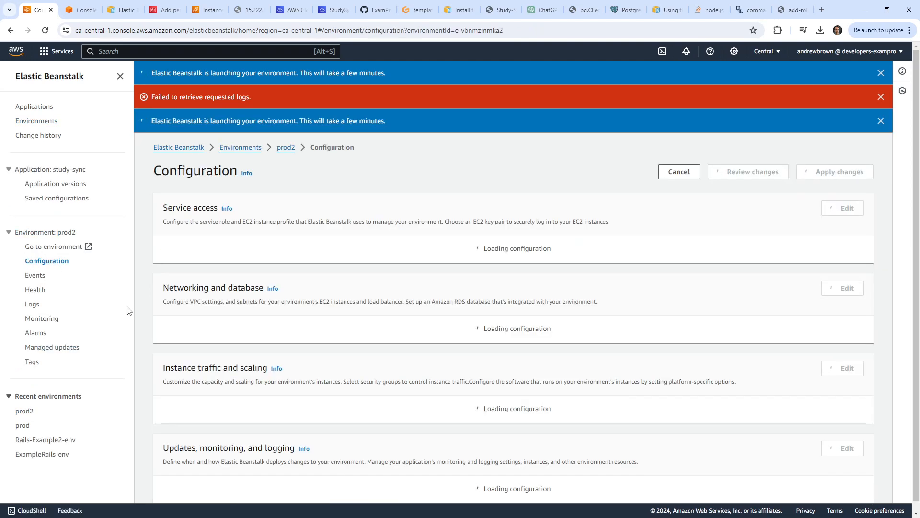
{"action": "scroll", "coordinate": [280, 296], "scroll_direction": "down", "scroll_amount": 1}
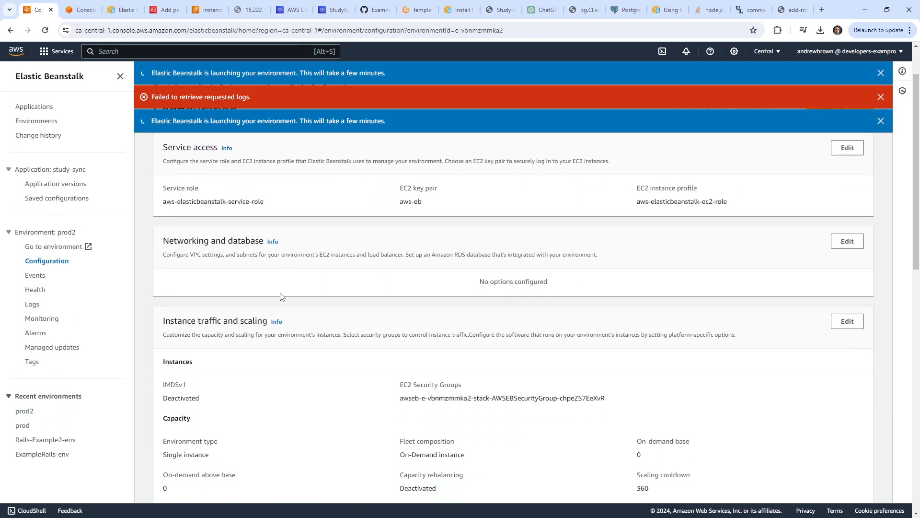
{"action": "scroll", "coordinate": [280, 296], "scroll_direction": "up", "scroll_amount": 1}
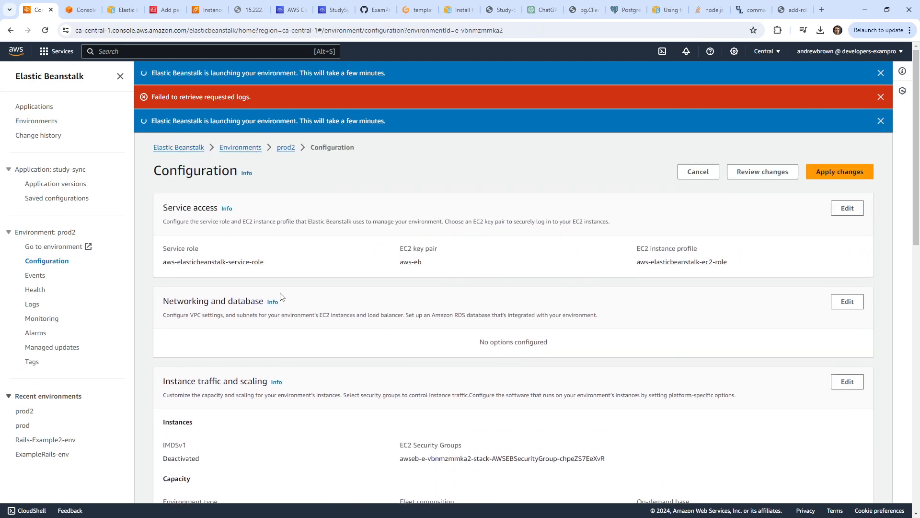
{"action": "scroll", "coordinate": [281, 297], "scroll_direction": "down", "scroll_amount": 4}
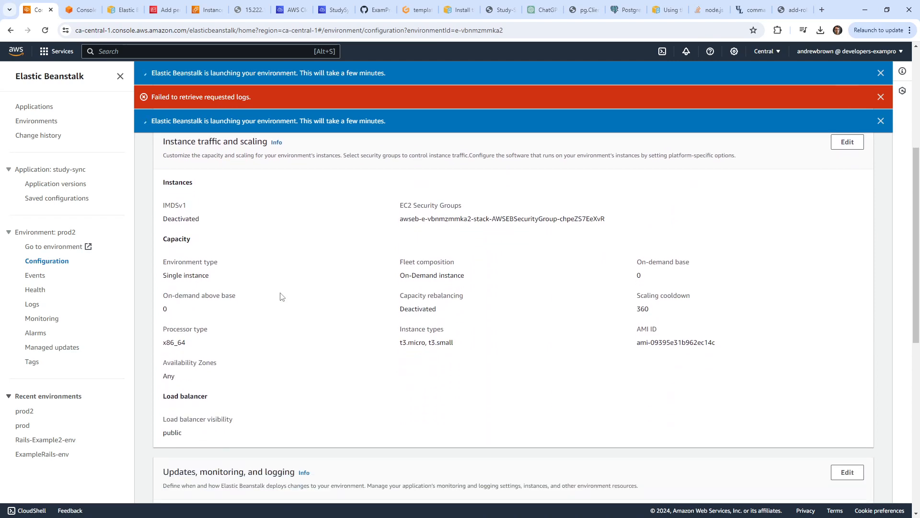
{"action": "scroll", "coordinate": [281, 296], "scroll_direction": "up", "scroll_amount": 4}
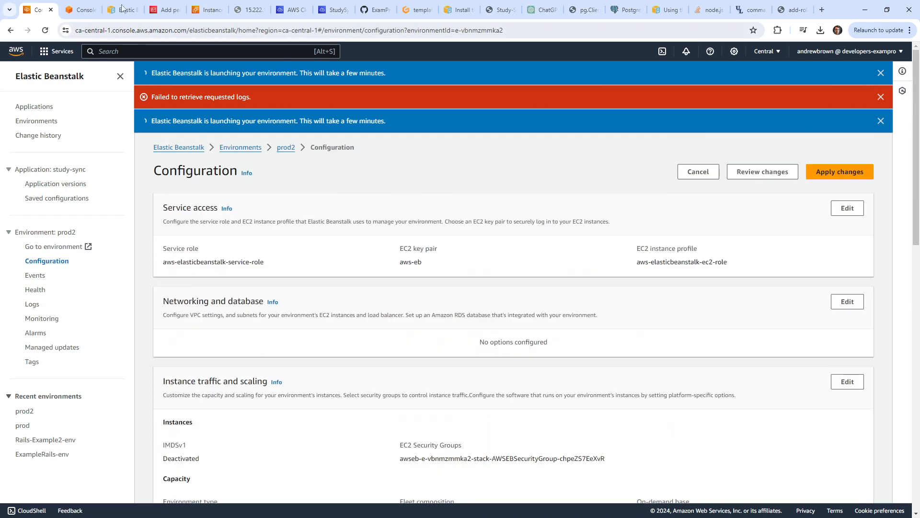
{"action": "left_click", "coordinate": [161, 52]}
Search 'ec2' and select the prod2 instance in the EC2 Instances list.
{"action": "type", "text": "ec2"}
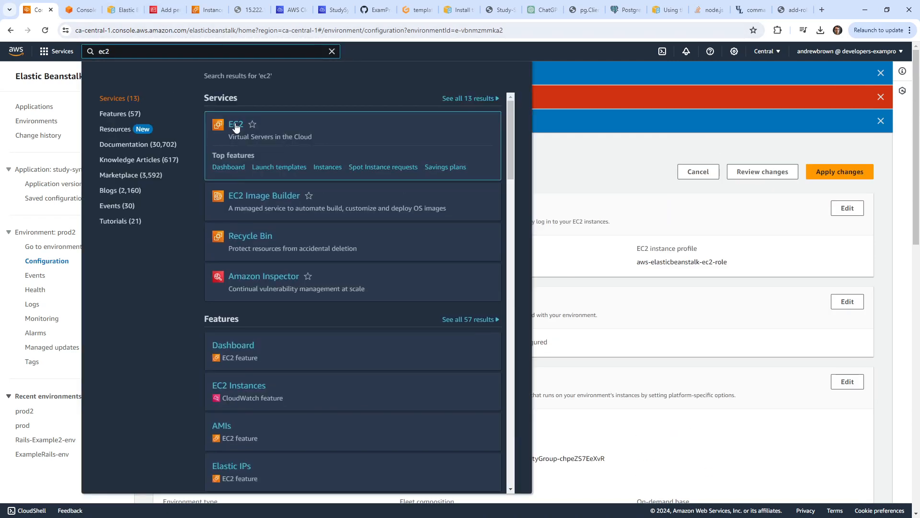
{"action": "left_click", "coordinate": [222, 124]}
{"action": "left_click", "coordinate": [40, 141]}
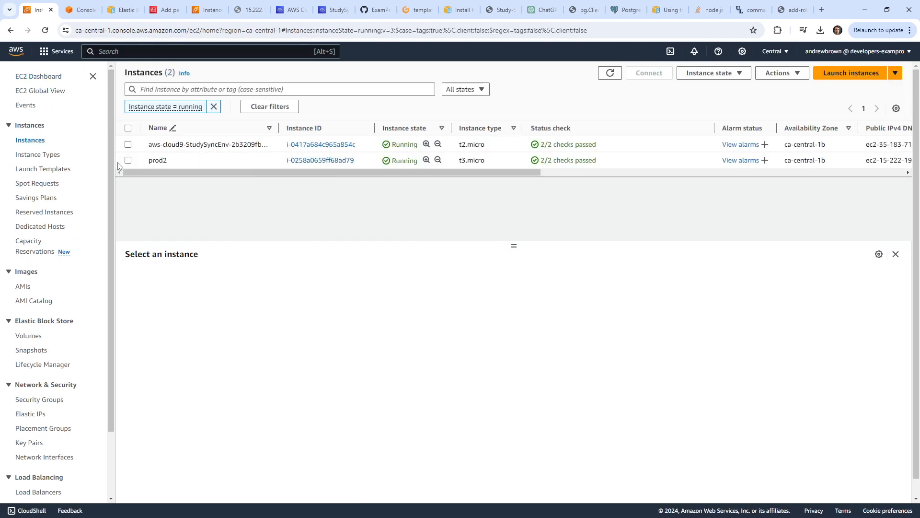
{"action": "left_click", "coordinate": [128, 161]}
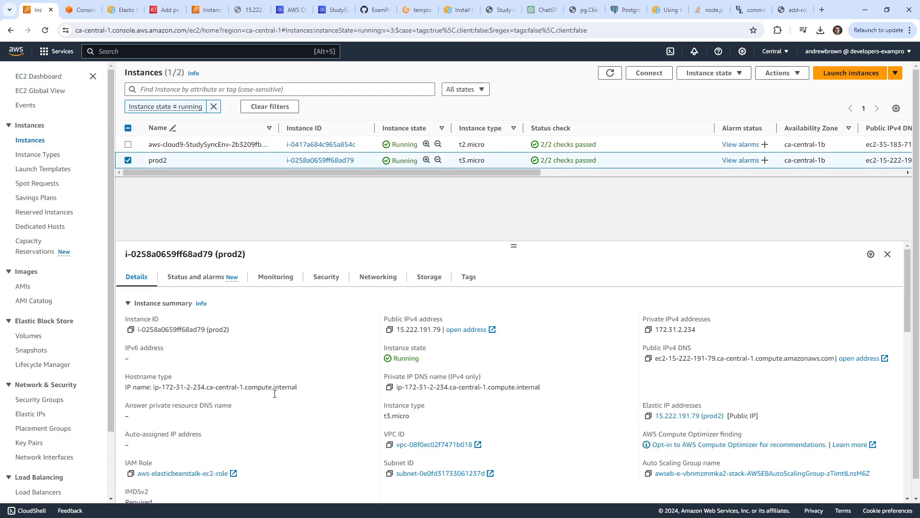
{"action": "scroll", "coordinate": [322, 389], "scroll_direction": "down", "scroll_amount": 1}
{"action": "scroll", "coordinate": [323, 387], "scroll_direction": "up", "scroll_amount": 1}
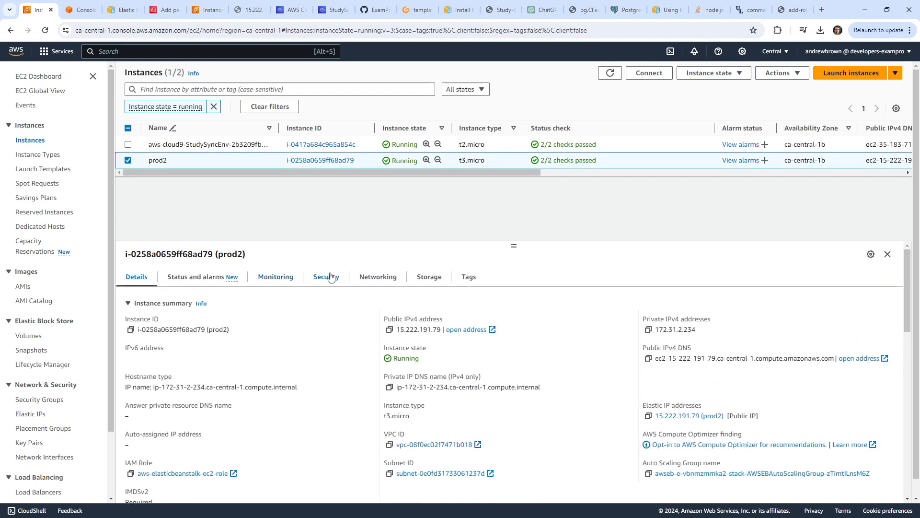
Show prod2's networking details and open VPC vpc-08f0ec02f7471b018 in a new tab.
{"action": "left_click", "coordinate": [367, 278]}
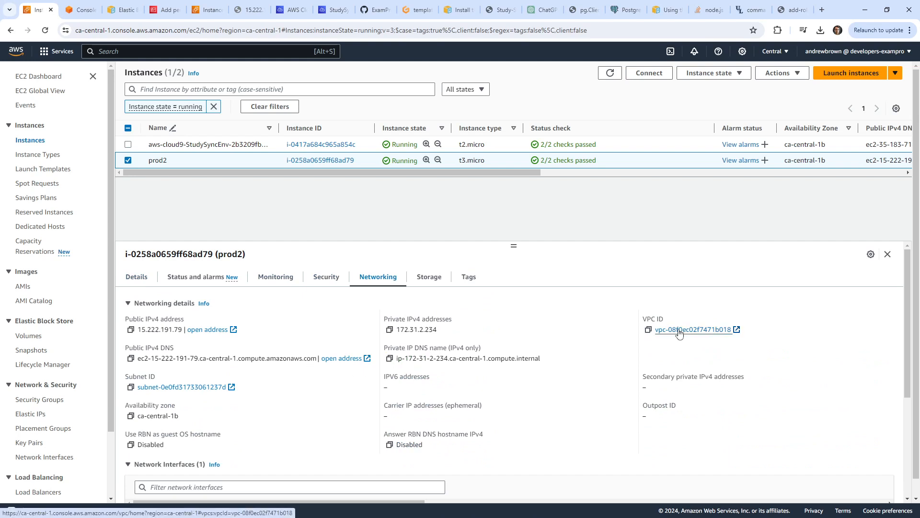
{"action": "left_click", "coordinate": [711, 330]}
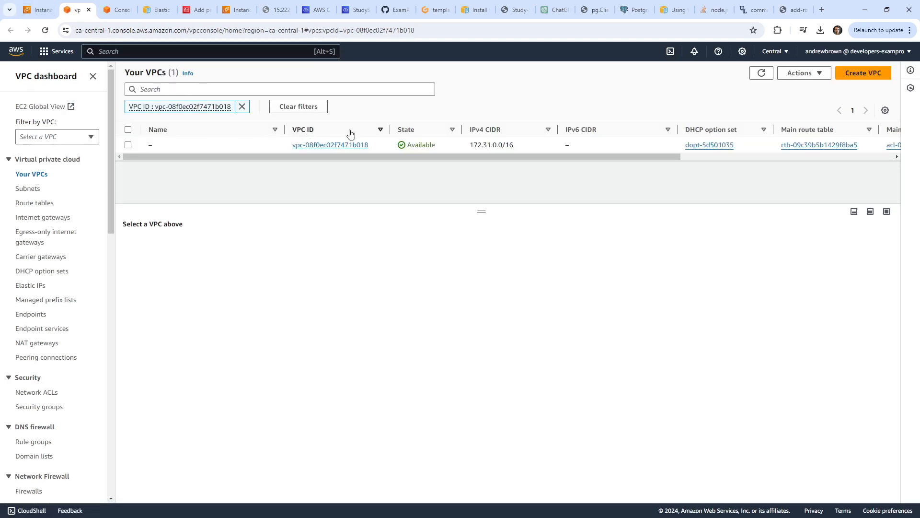
{"action": "left_click_drag", "start_coordinate": [378, 146], "coordinate": [293, 149]}
{"action": "left_click", "coordinate": [37, 12]}
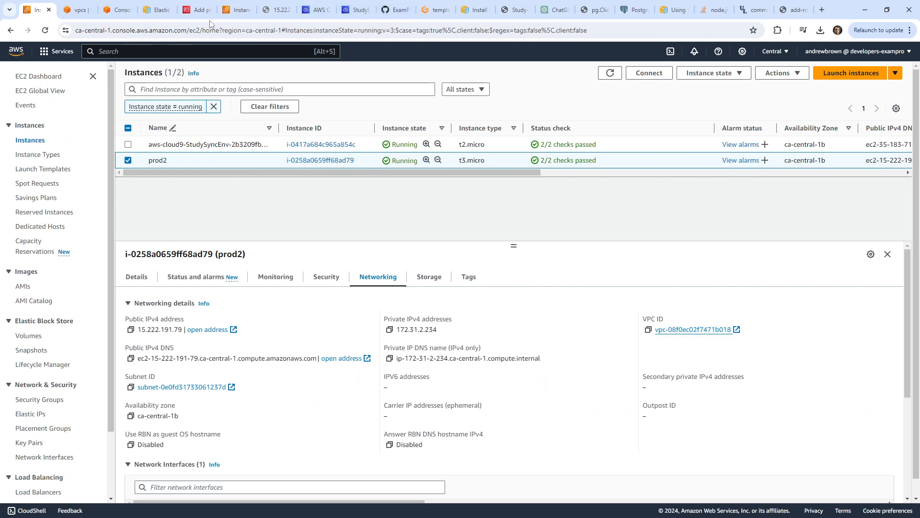
{"action": "left_click", "coordinate": [435, 10]}
Scroll through the RDS template.yaml parameters, checking the VpcId parameter type.
{"action": "left_click", "coordinate": [287, 179]}
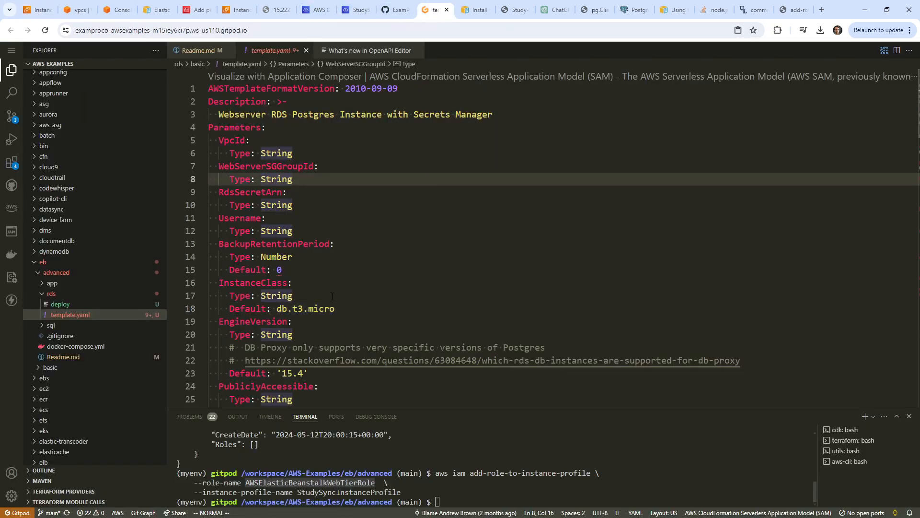
{"action": "scroll", "coordinate": [321, 290], "scroll_direction": "down", "scroll_amount": 7}
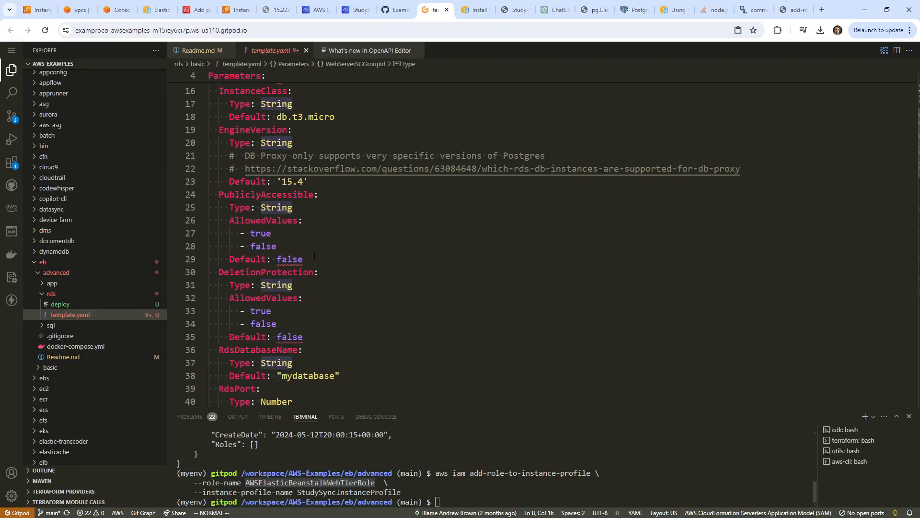
{"action": "scroll", "coordinate": [328, 281], "scroll_direction": "up", "scroll_amount": 7}
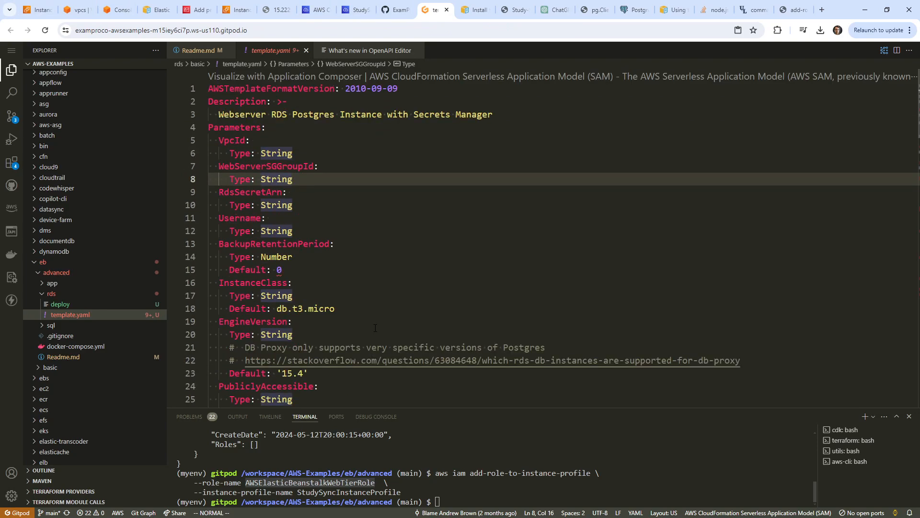
{"action": "scroll", "coordinate": [389, 312], "scroll_direction": "down", "scroll_amount": 6}
{"action": "scroll", "coordinate": [381, 298], "scroll_direction": "down", "scroll_amount": 5}
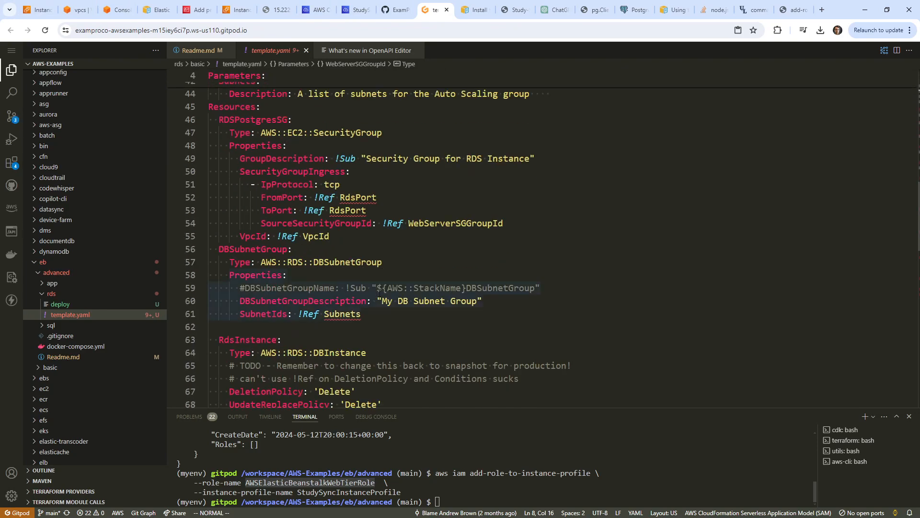
{"action": "scroll", "coordinate": [413, 285], "scroll_direction": "up", "scroll_amount": 17}
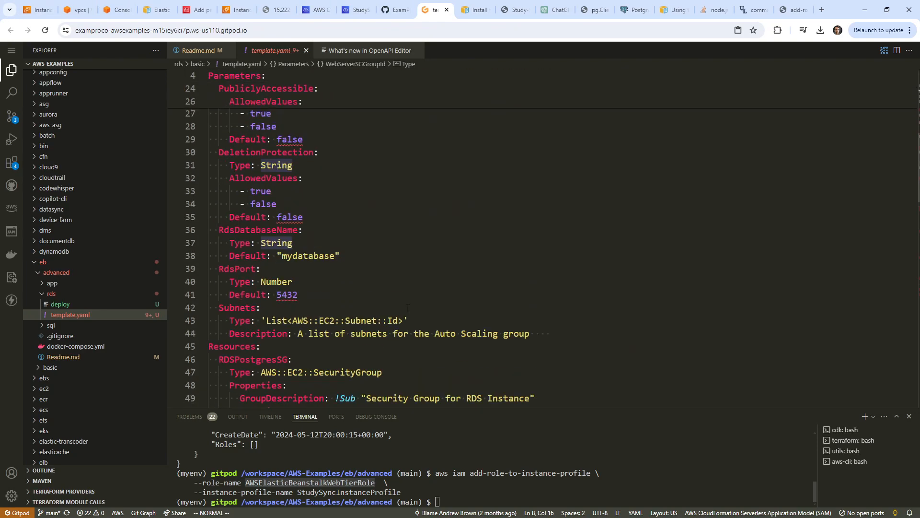
{"action": "scroll", "coordinate": [402, 320], "scroll_direction": "down", "scroll_amount": 5}
{"action": "scroll", "coordinate": [402, 320], "scroll_direction": "down", "scroll_amount": 20}
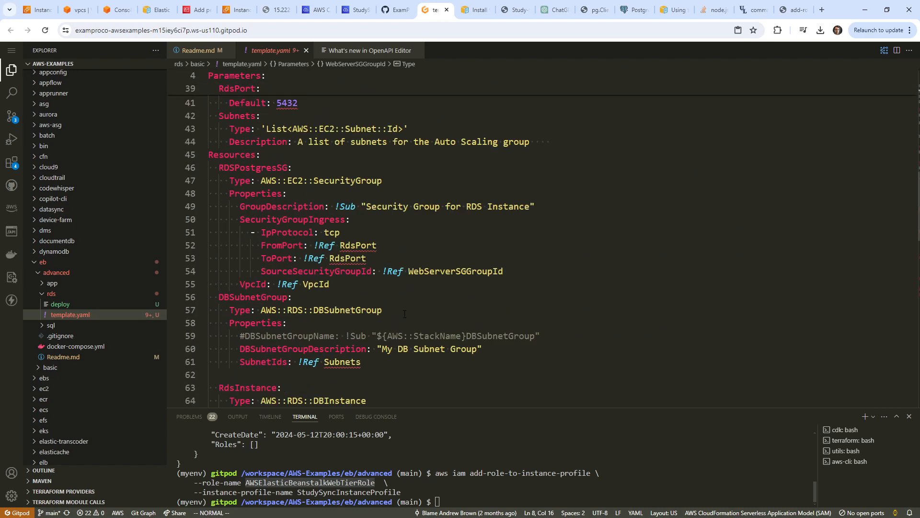
{"action": "scroll", "coordinate": [402, 308], "scroll_direction": "down", "scroll_amount": 3}
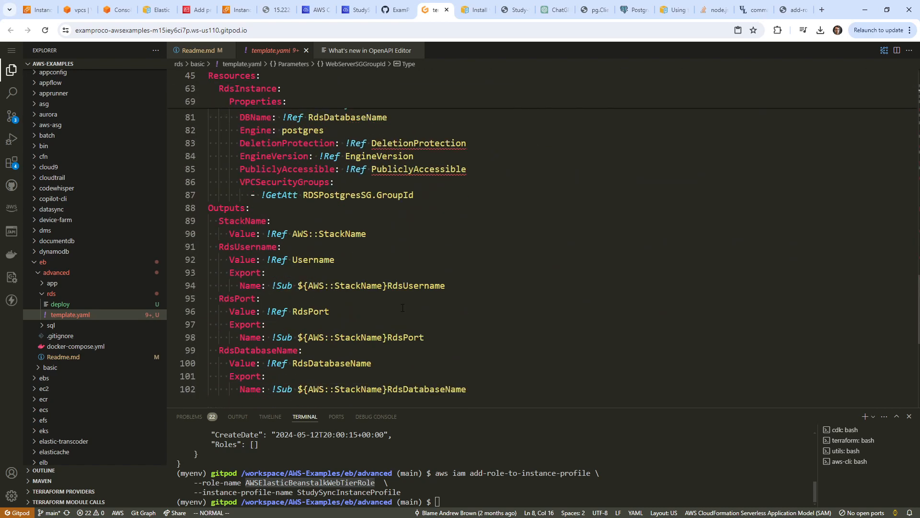
{"action": "scroll", "coordinate": [403, 308], "scroll_direction": "up", "scroll_amount": 8}
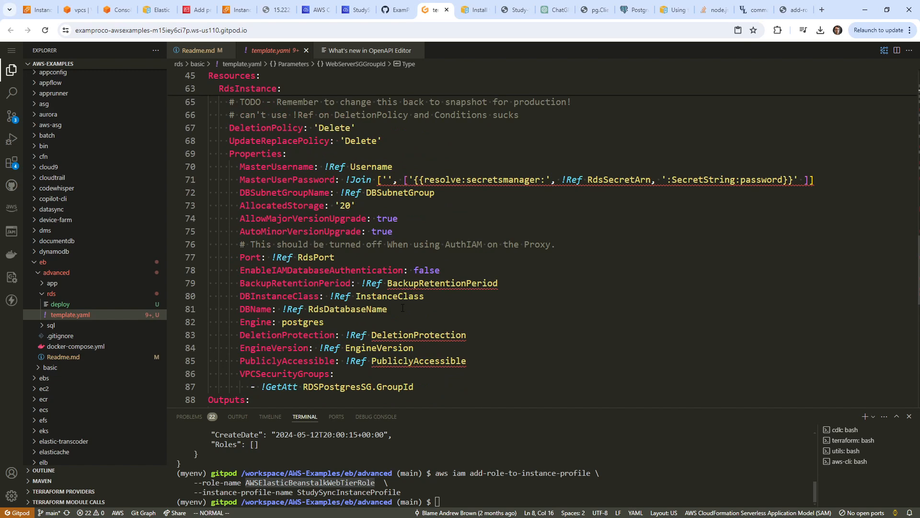
{"action": "scroll", "coordinate": [403, 308], "scroll_direction": "up", "scroll_amount": 20}
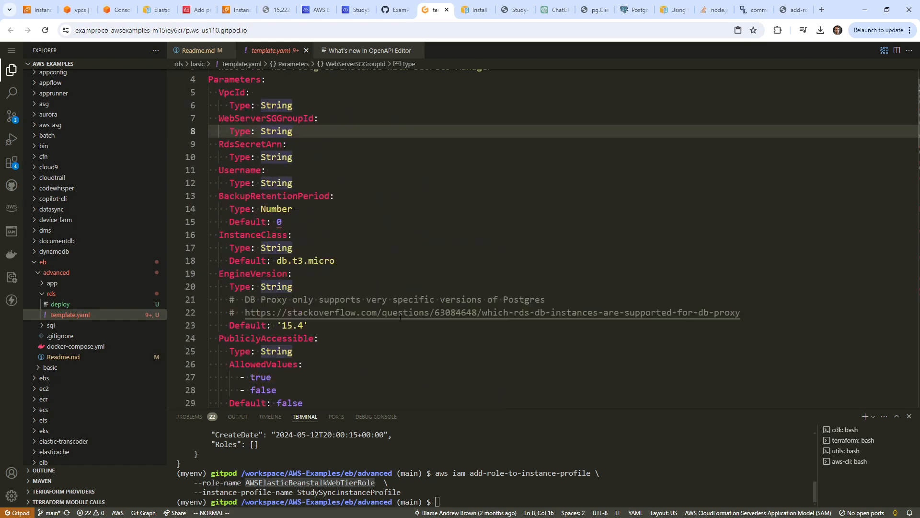
{"action": "scroll", "coordinate": [400, 317], "scroll_direction": "up", "scroll_amount": 2}
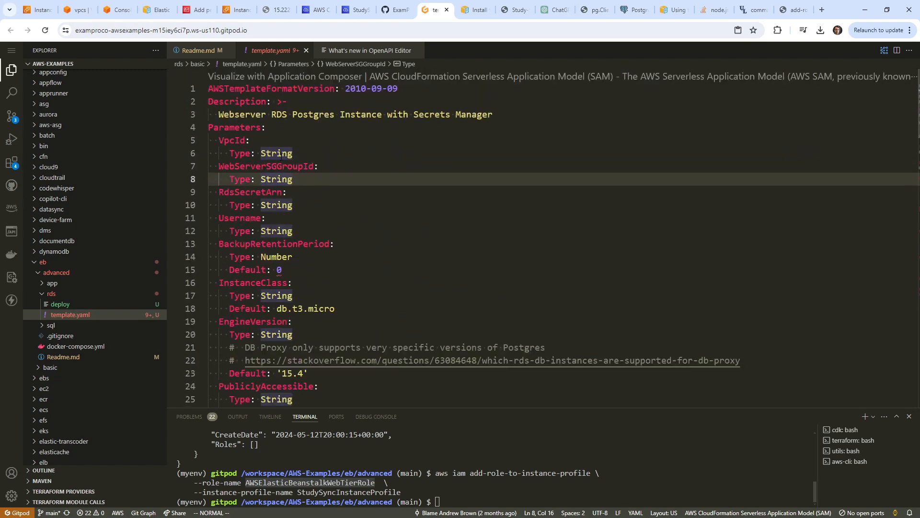
{"action": "left_click", "coordinate": [279, 153]}
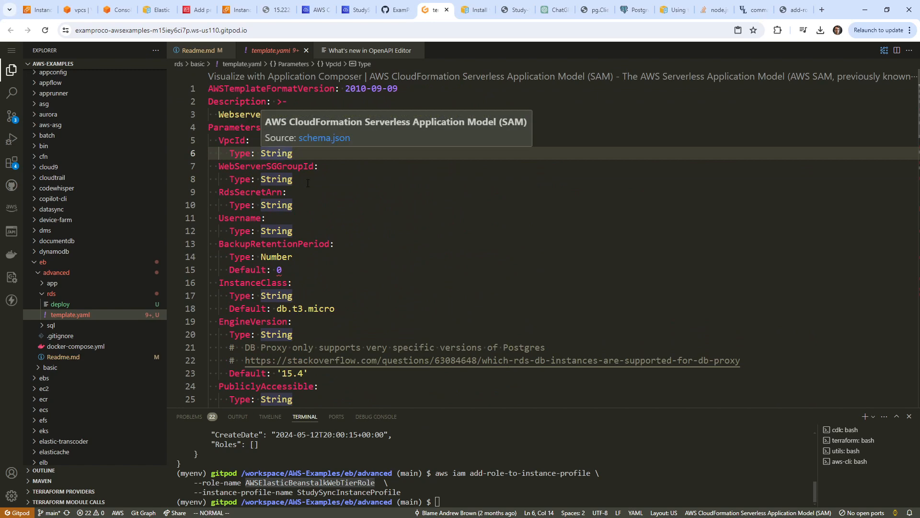
Open the rds deploy script and select its WebServerSGGroupId value sg-098fa834d80e2fc3c.
{"action": "left_click", "coordinate": [60, 303]}
{"action": "left_click", "coordinate": [416, 217]}
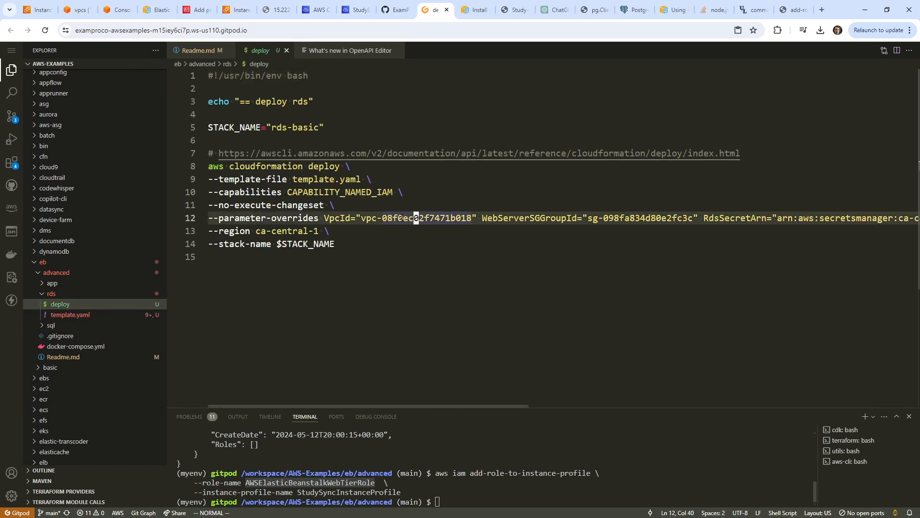
{"action": "left_click", "coordinate": [363, 217]}
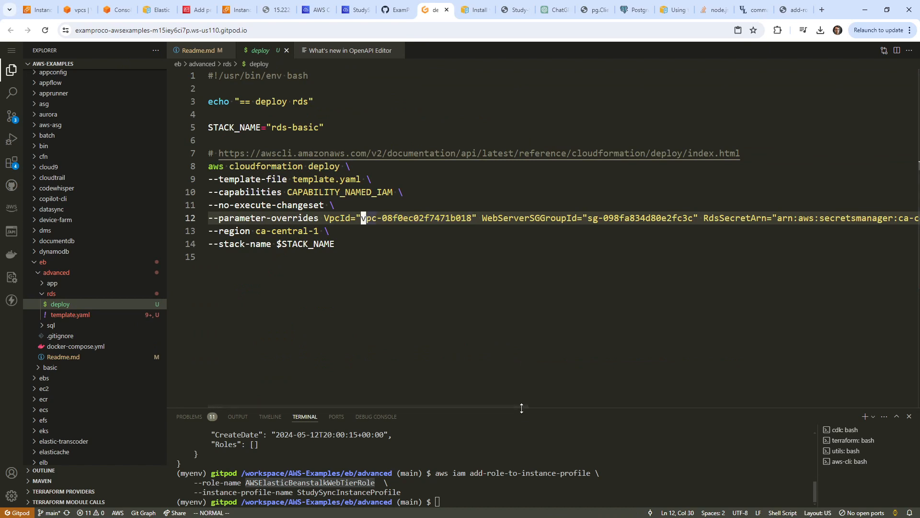
{"action": "left_click_drag", "start_coordinate": [584, 220], "coordinate": [701, 219]}
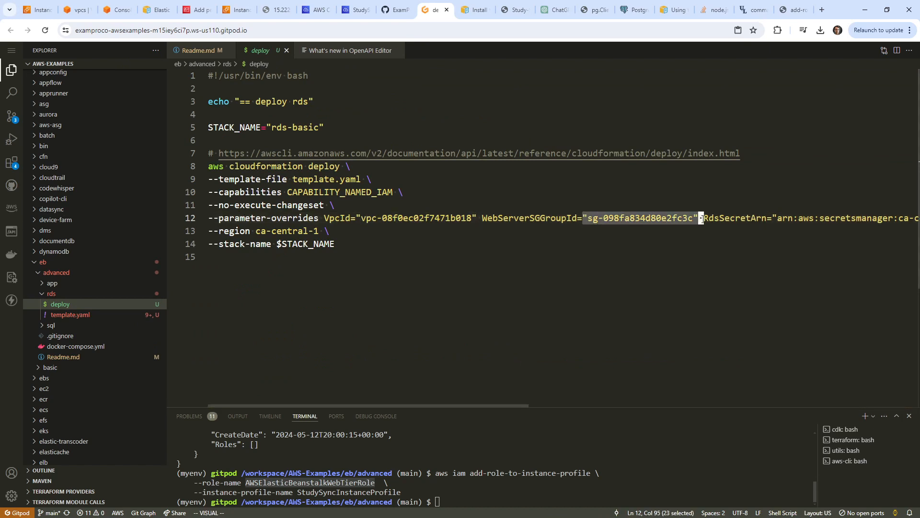
{"action": "left_click", "coordinate": [503, 261]}
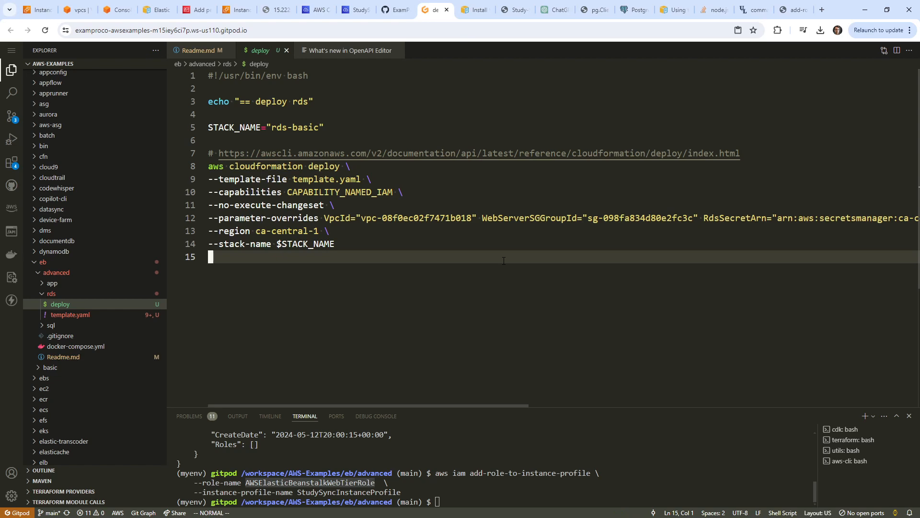
Refresh the EC2 running instances list, glancing at the Cloud9 and Console Home tabs.
{"action": "left_click", "coordinate": [42, 9]}
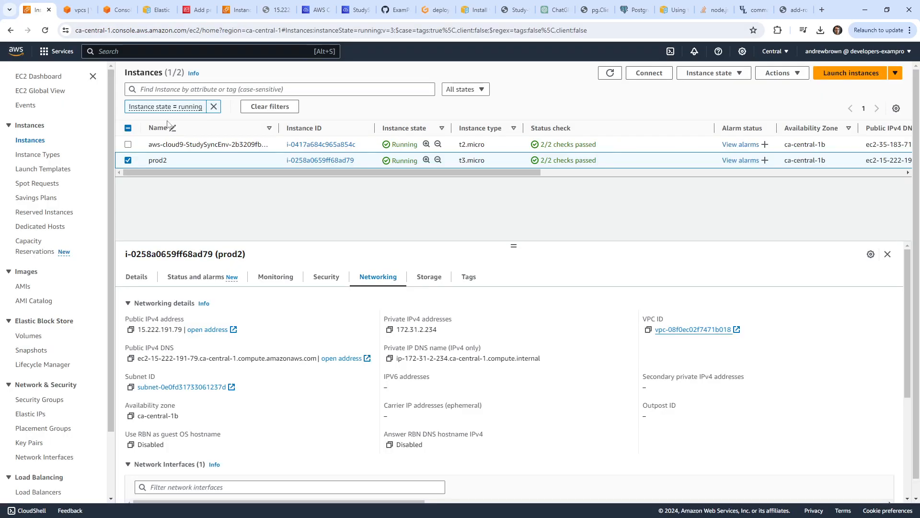
{"action": "left_click", "coordinate": [610, 74]}
{"action": "mouse_move", "coordinate": [487, 173]}
{"action": "left_mouse_down"}
{"action": "mouse_move", "coordinate": [698, 174]}
{"action": "mouse_move", "coordinate": [488, 173]}
{"action": "left_mouse_up"}
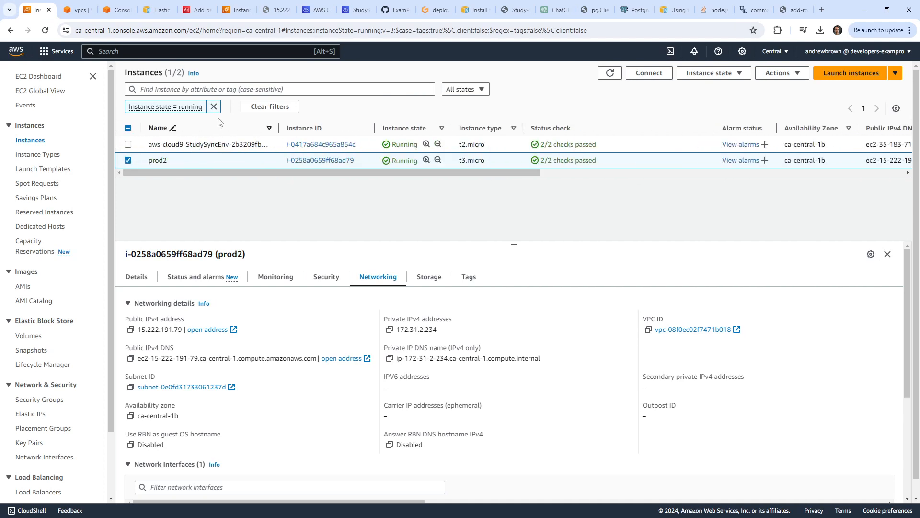
{"action": "left_click", "coordinate": [608, 76]}
{"action": "left_click", "coordinate": [235, 10]}
{"action": "left_click", "coordinate": [315, 11]}
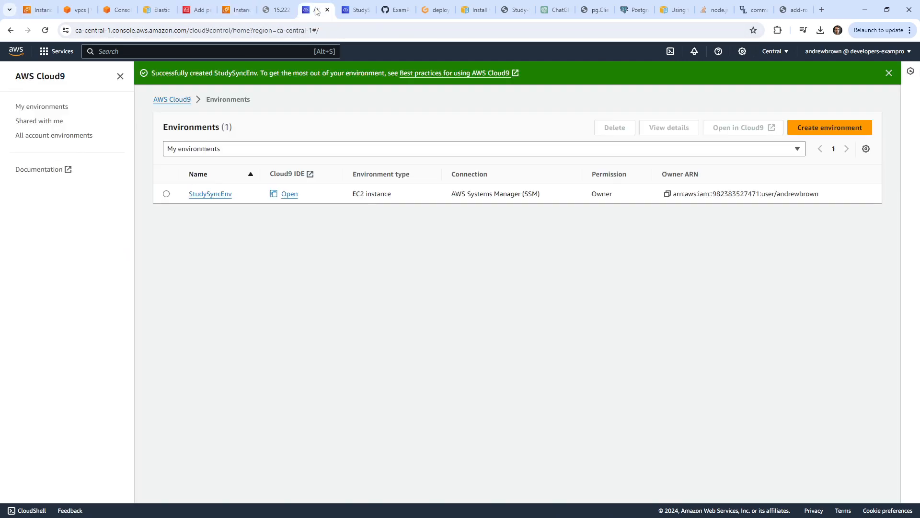
{"action": "left_click", "coordinate": [355, 10]}
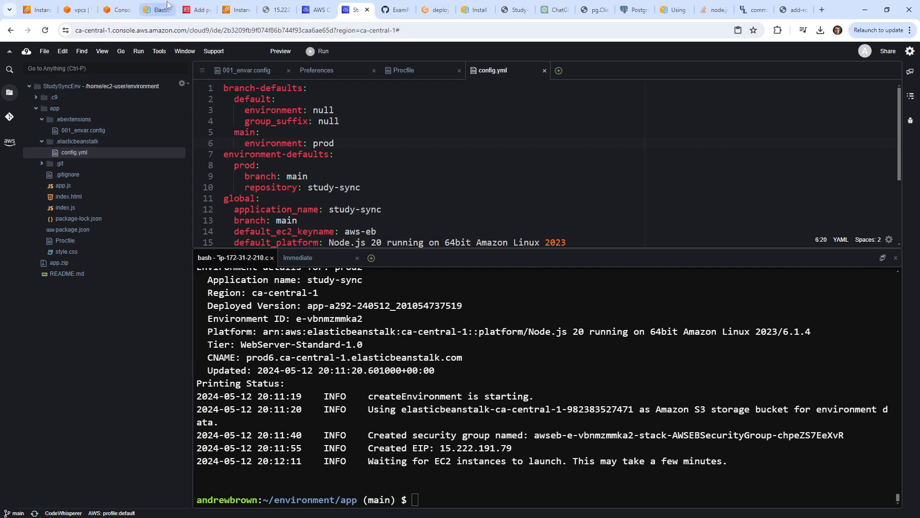
{"action": "left_click", "coordinate": [115, 10]}
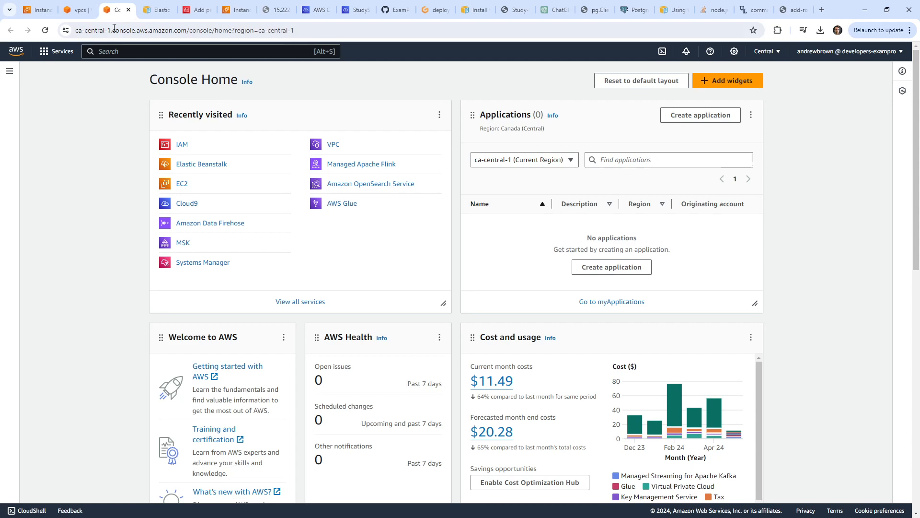
{"action": "left_click", "coordinate": [39, 14]}
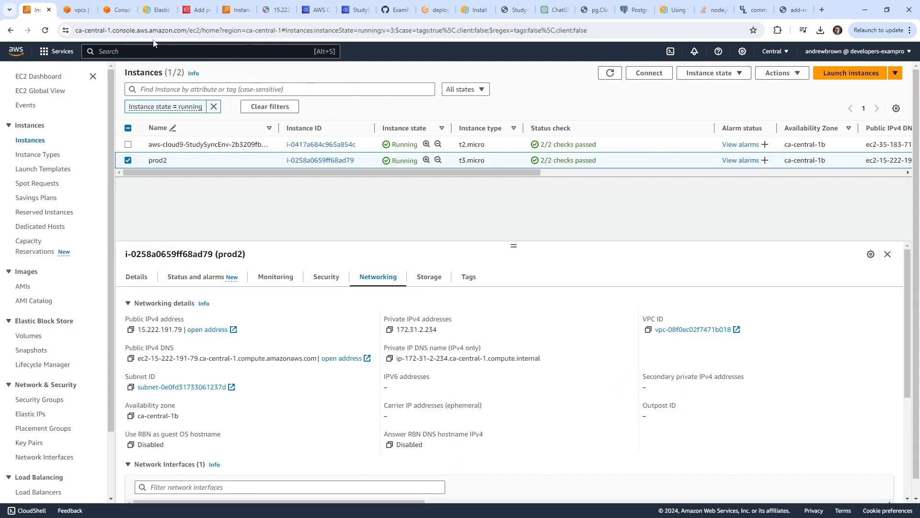
{"action": "left_click", "coordinate": [609, 72]}
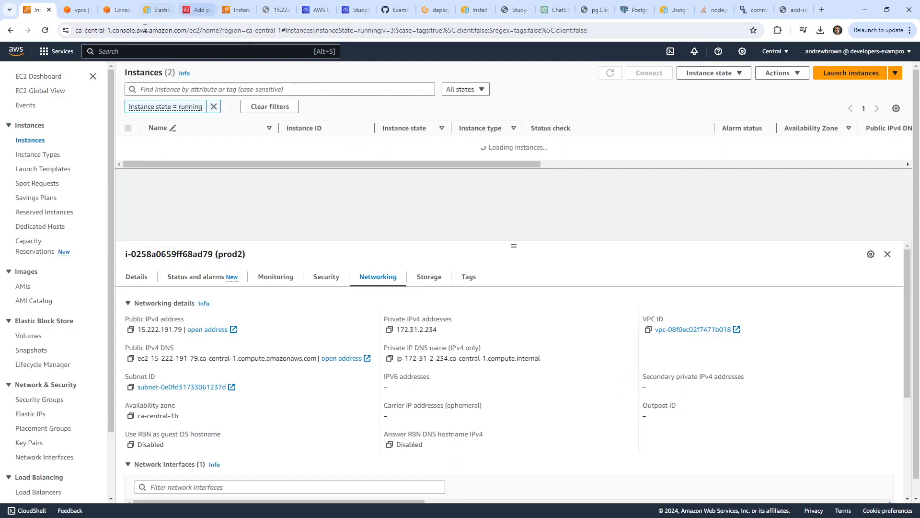
Cycle through the open console tabs to the Cloud9 environments page listing StudySyncEnv.
{"action": "left_click", "coordinate": [76, 16]}
{"action": "left_click", "coordinate": [117, 13]}
{"action": "left_click", "coordinate": [158, 14]}
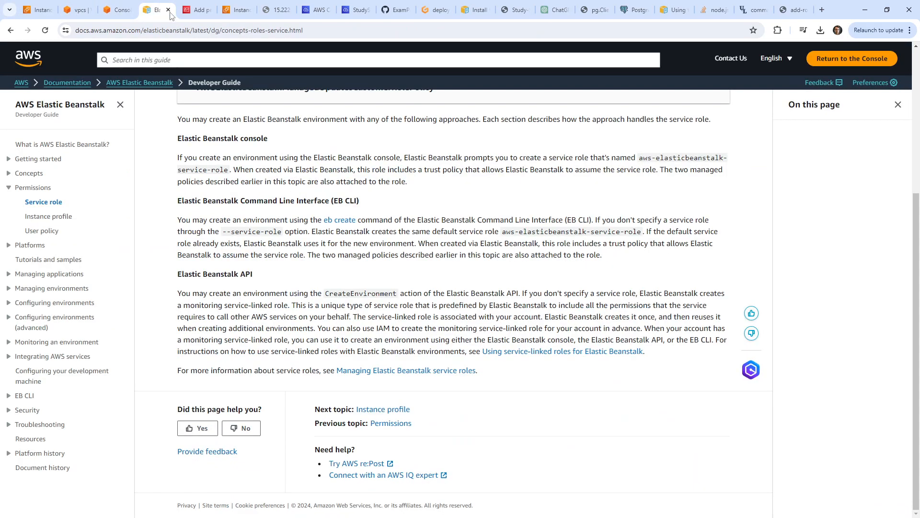
{"action": "left_click", "coordinate": [190, 13]}
{"action": "left_click", "coordinate": [235, 14]}
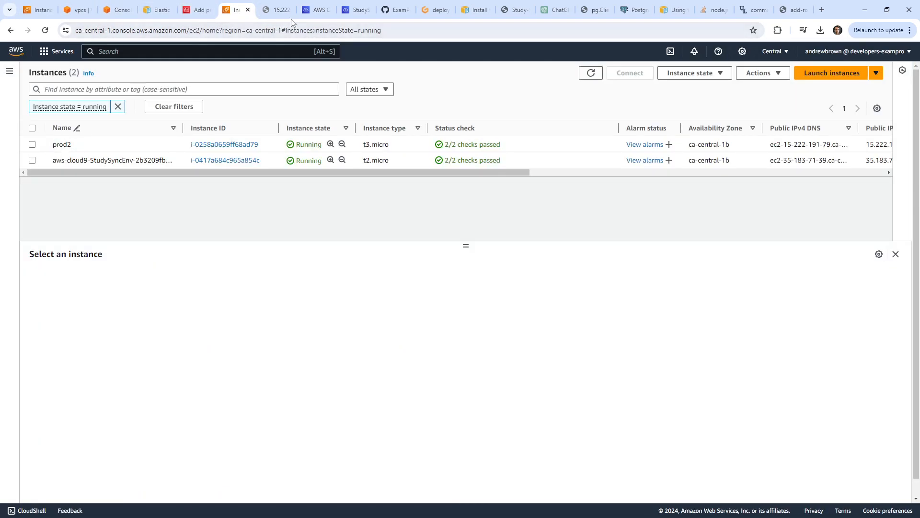
{"action": "left_click", "coordinate": [313, 12]}
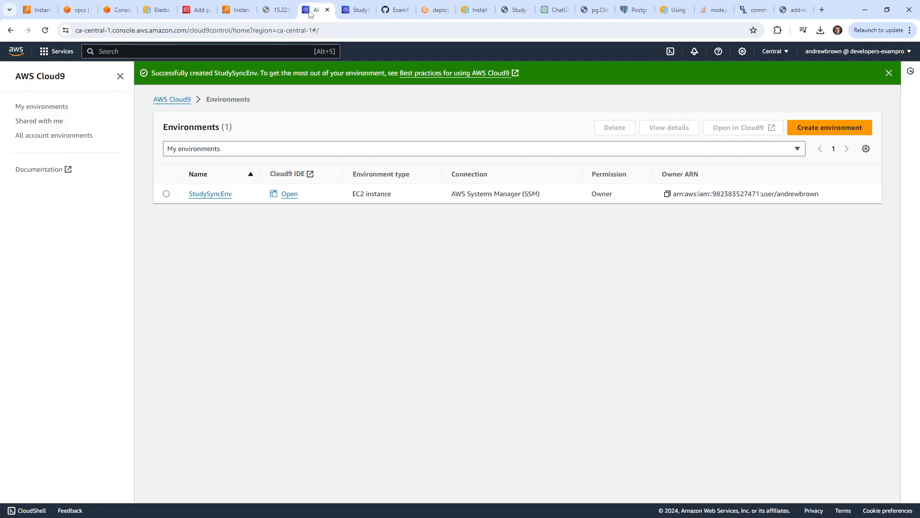
{"action": "left_click", "coordinate": [81, 11]}
Search 'elastic beanstalk', select prod2, check its Actions, and open its dashboard.
{"action": "left_click", "coordinate": [124, 51]}
{"action": "type", "text": "eb"}
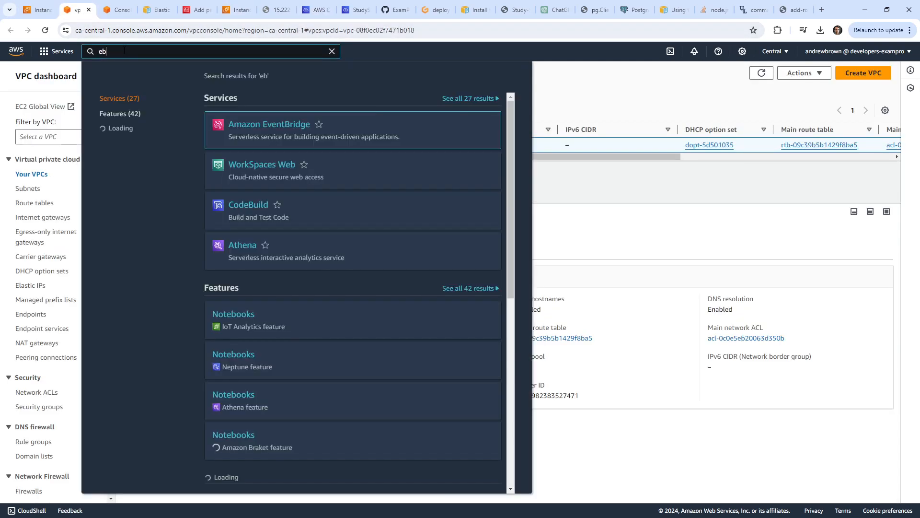
{"action": "key", "text": "BackSpace"}
{"action": "key", "text": "BackSpace"}
{"action": "type", "text": "elastic beanstal"}
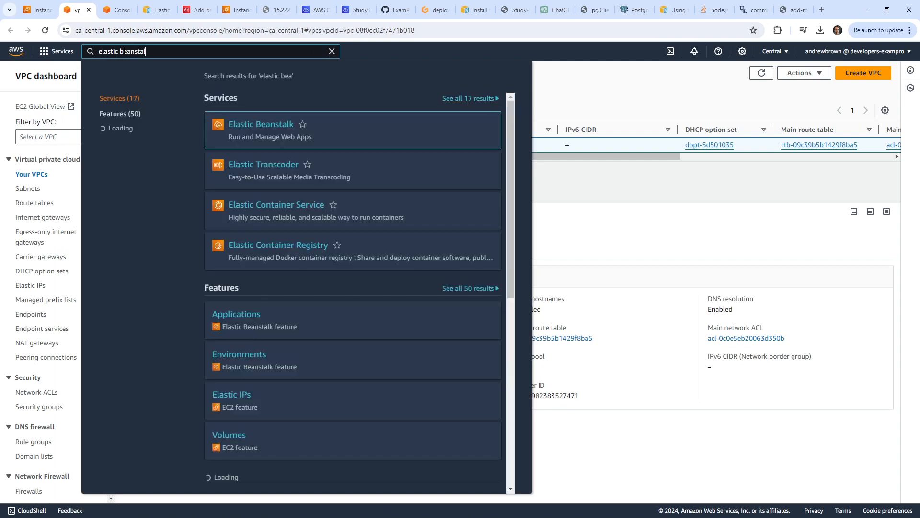
{"action": "type", "text": "k"}
{"action": "left_click", "coordinate": [261, 124]}
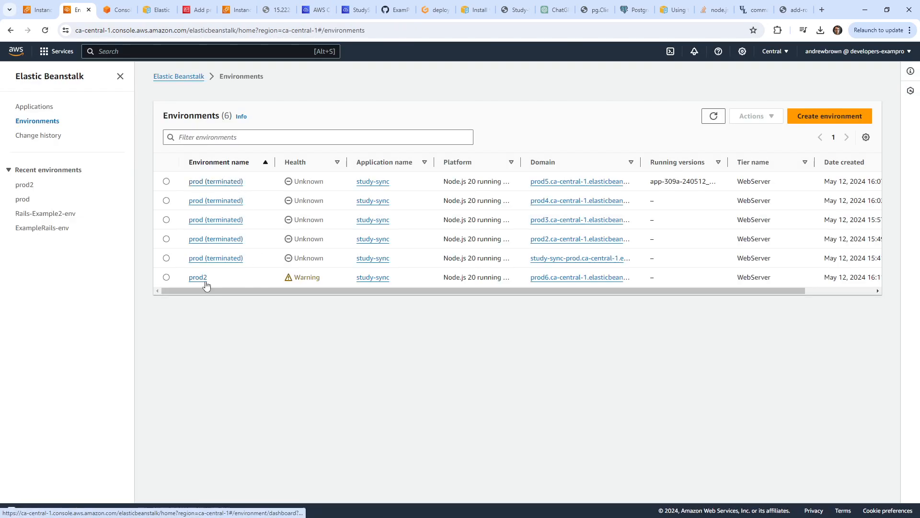
{"action": "left_click", "coordinate": [166, 277]}
{"action": "left_click", "coordinate": [769, 121]}
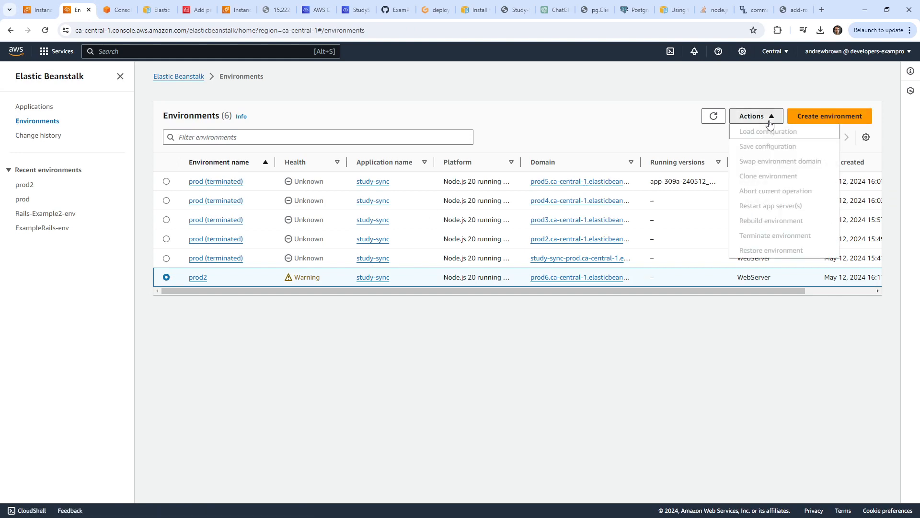
{"action": "left_click", "coordinate": [199, 277]}
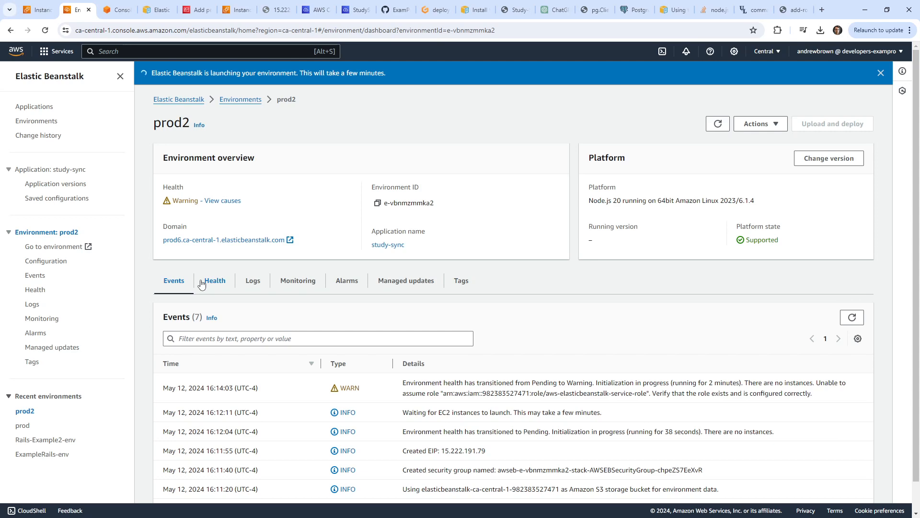
Search Google for why the Elastic Beanstalk environment cannot terminate, noting the security group dependency explanation.
{"action": "left_click", "coordinate": [788, 10]}
{"action": "left_click", "coordinate": [723, 30]}
{"action": "type", "text": "cannot ter"}
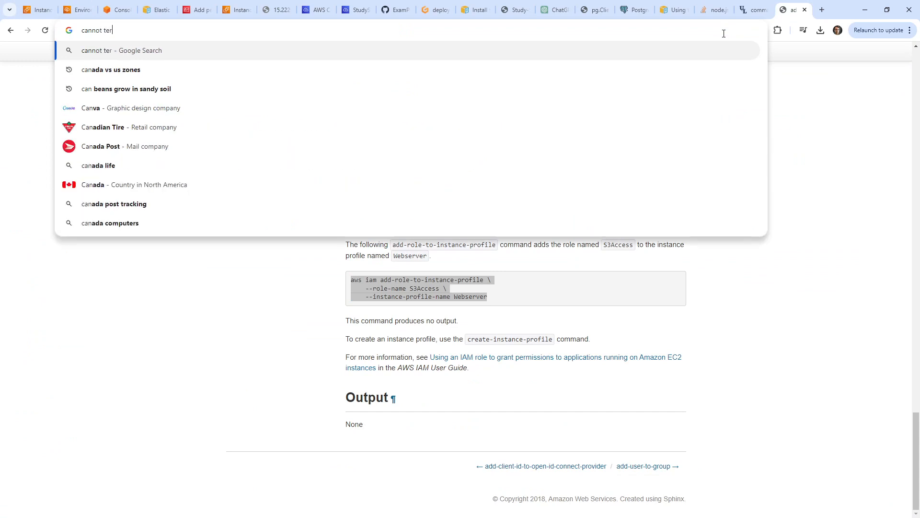
{"action": "type", "text": "minate elastic b"}
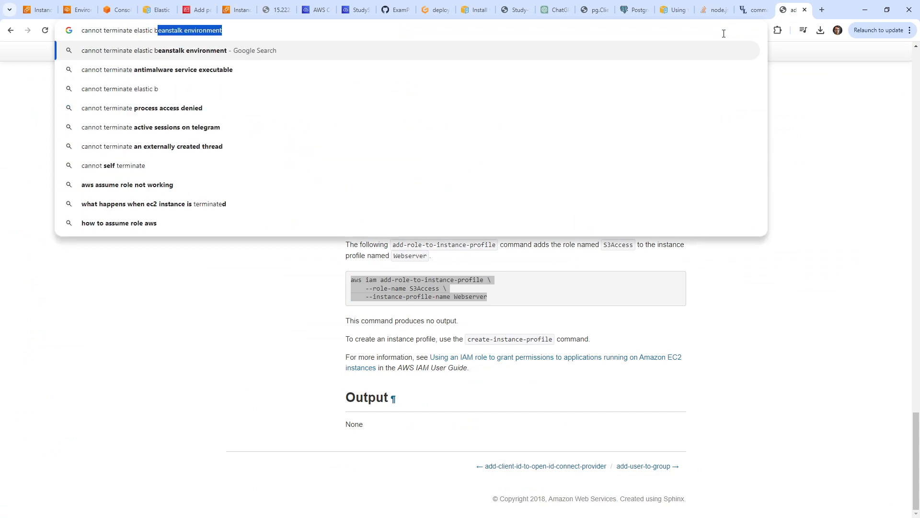
{"action": "type", "text": "enastlak envirometnm warning"}
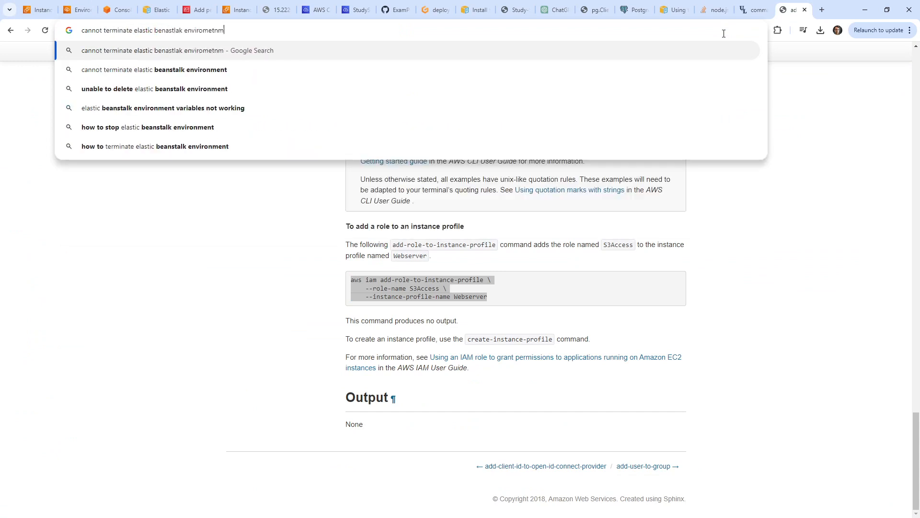
{"action": "key", "text": "Return"}
{"action": "left_click_drag", "start_coordinate": [375, 248], "coordinate": [139, 288]}
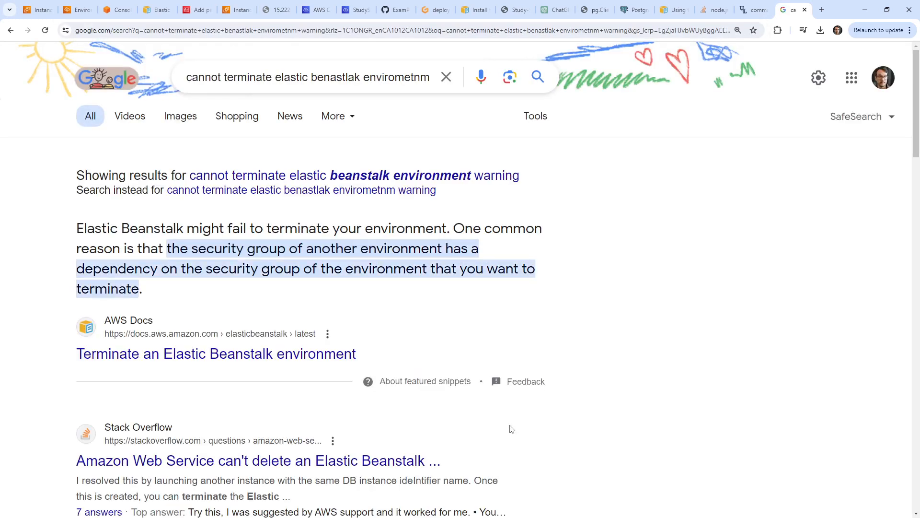
{"action": "scroll", "coordinate": [509, 428], "scroll_direction": "down", "scroll_amount": 2}
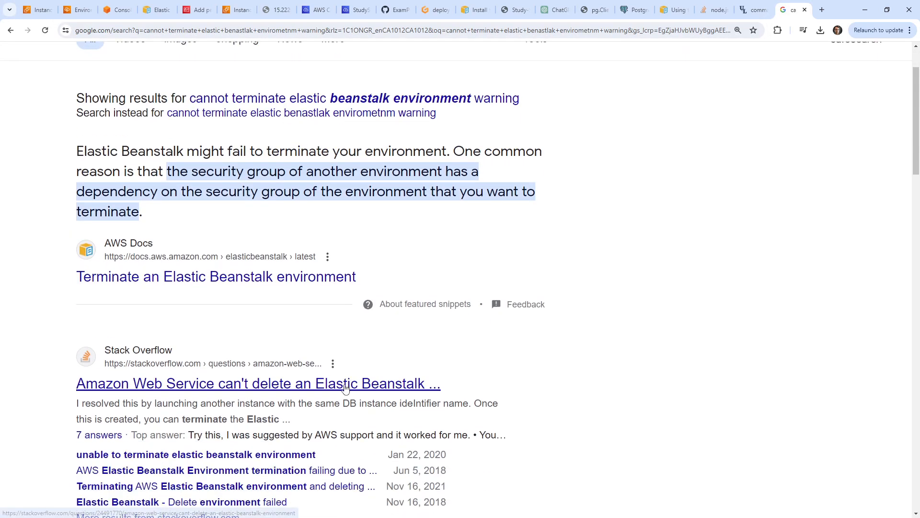
Read the Stack Overflow answer advising to retry the CloudFormation stack deletion.
{"action": "left_click", "coordinate": [345, 366]}
{"action": "scroll", "coordinate": [450, 351], "scroll_direction": "down", "scroll_amount": 10}
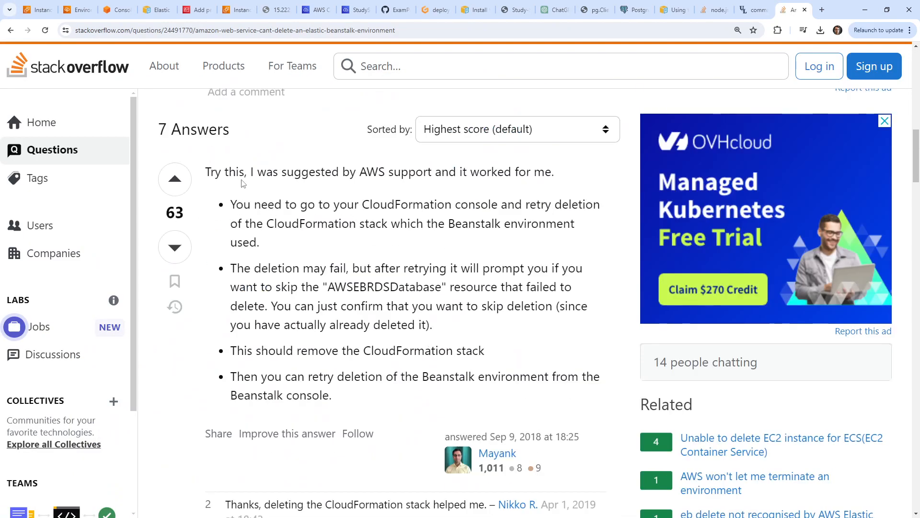
{"action": "left_click_drag", "start_coordinate": [245, 175], "coordinate": [555, 207]}
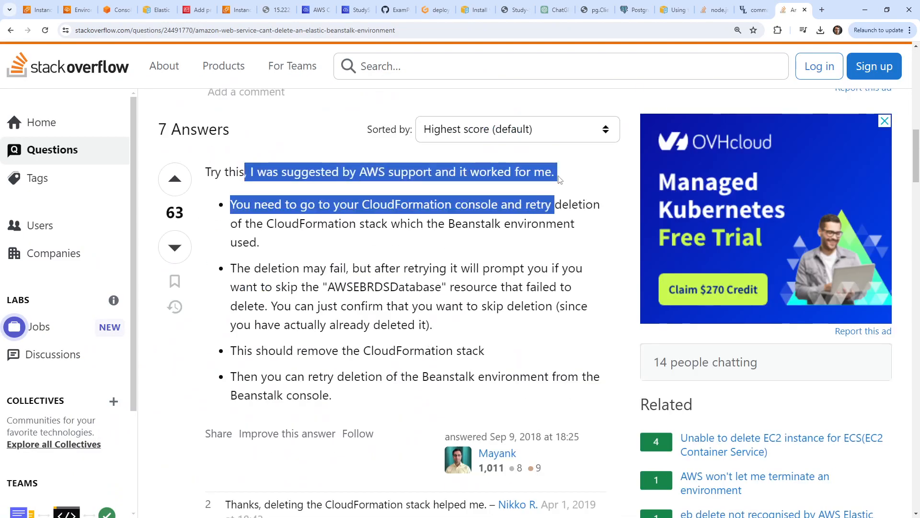
{"action": "left_click", "coordinate": [483, 209]}
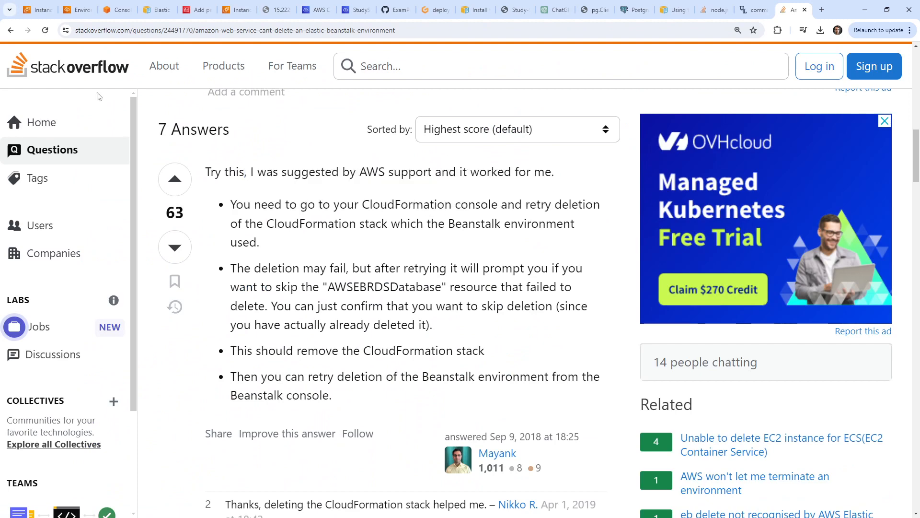
{"action": "left_click", "coordinate": [38, 10]}
Delete the awseb-e-vbnmzmmka2-stack stack in CloudFormation and refresh to see its status.
{"action": "left_click", "coordinate": [142, 53]}
{"action": "type", "text": "cfn"}
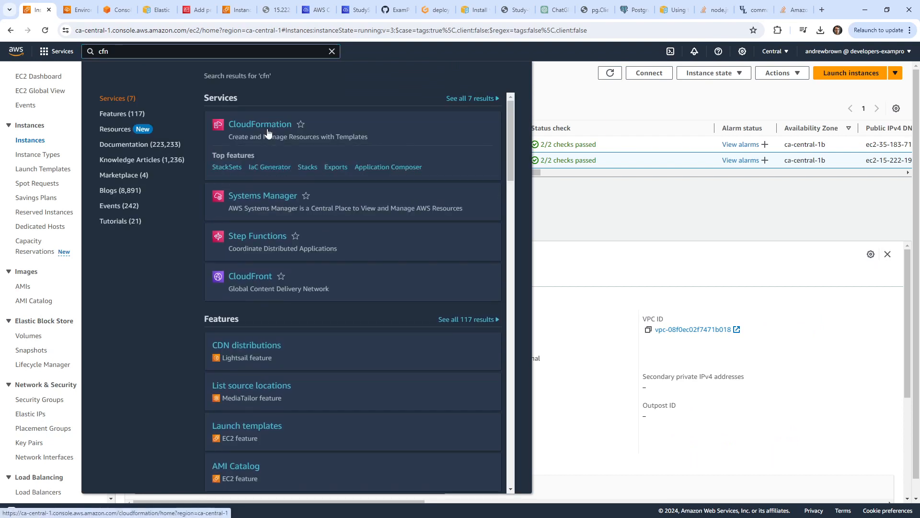
{"action": "left_click", "coordinate": [264, 136]}
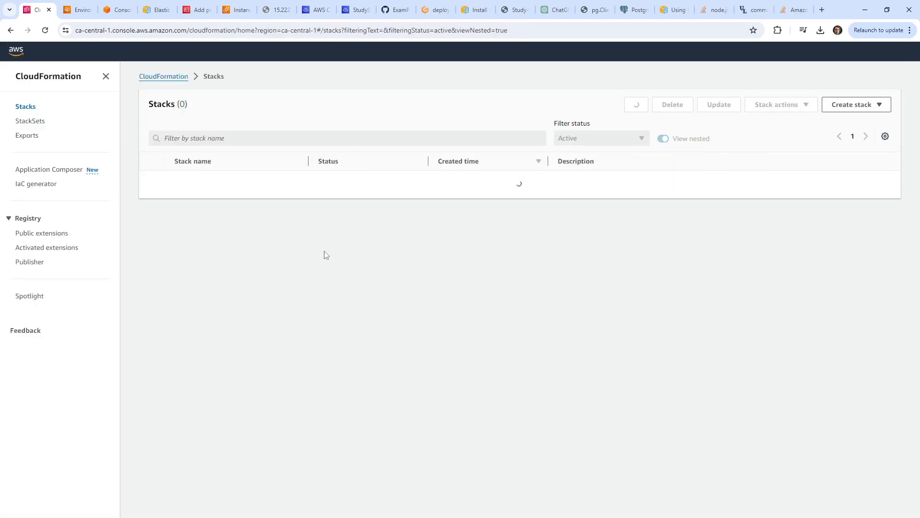
{"action": "left_click", "coordinate": [152, 180]}
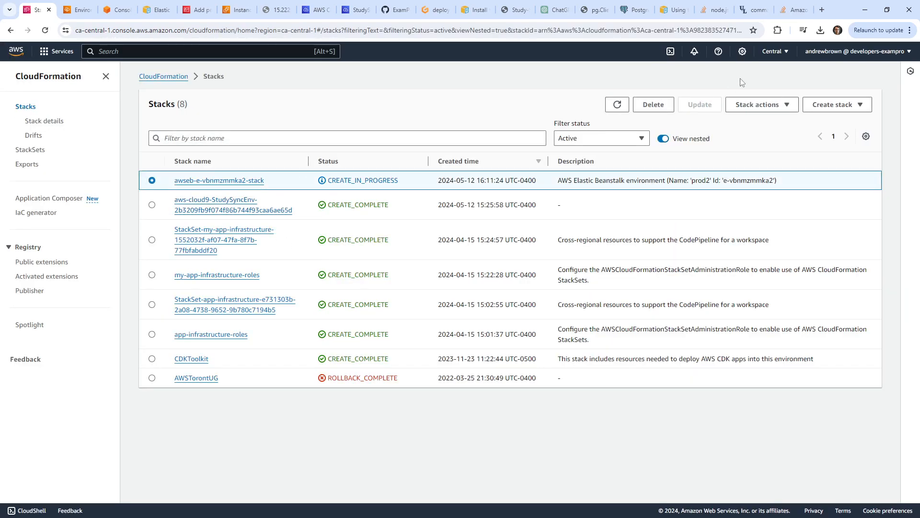
{"action": "left_click", "coordinate": [654, 104]}
{"action": "left_click", "coordinate": [573, 336]}
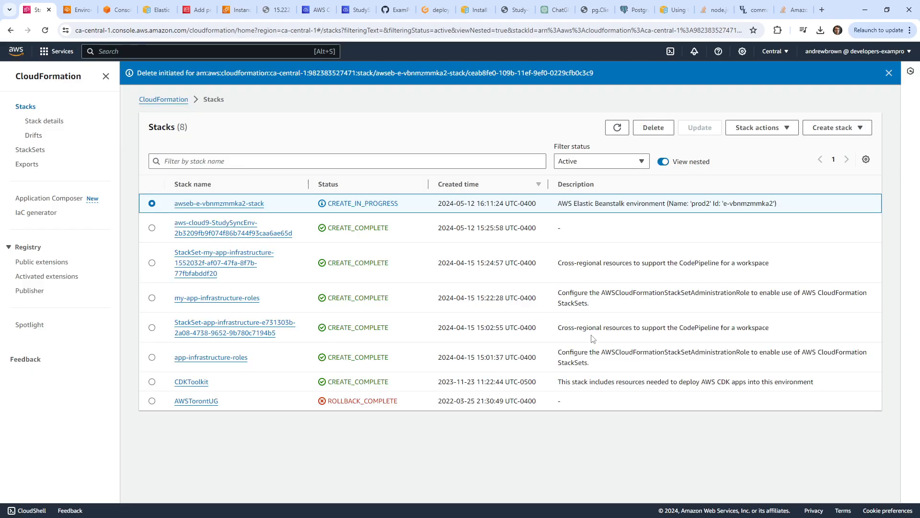
{"action": "left_click", "coordinate": [617, 128]}
Check the prod2 environment and the running EC2 instances, ending on AWS Console Home.
{"action": "left_click", "coordinate": [76, 9]}
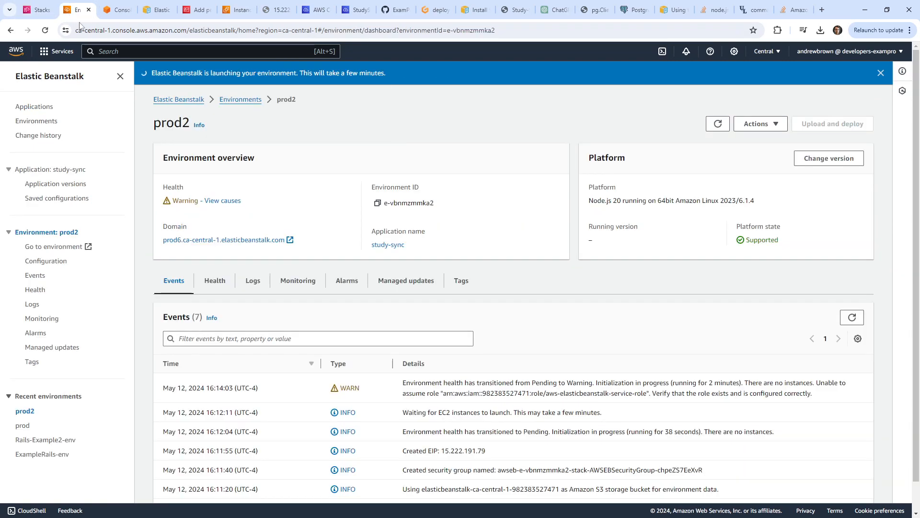
{"action": "left_click", "coordinate": [119, 10]}
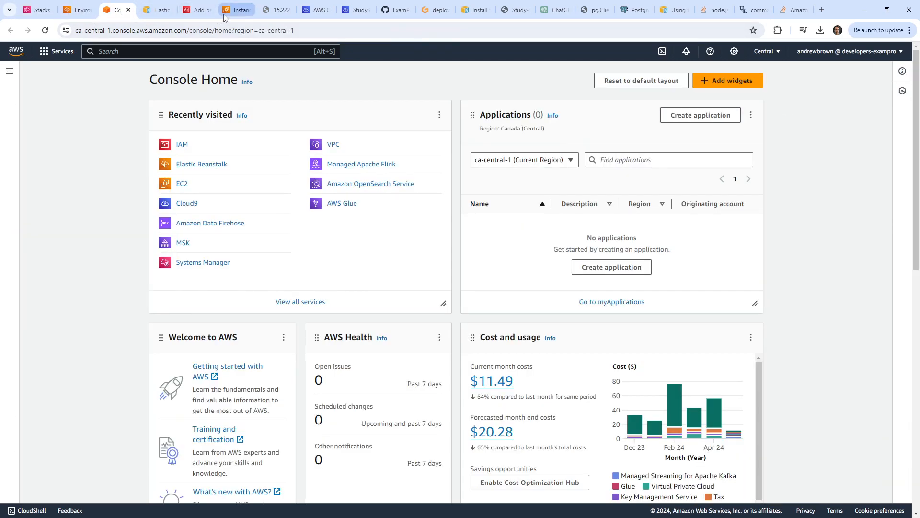
{"action": "left_click", "coordinate": [235, 10]}
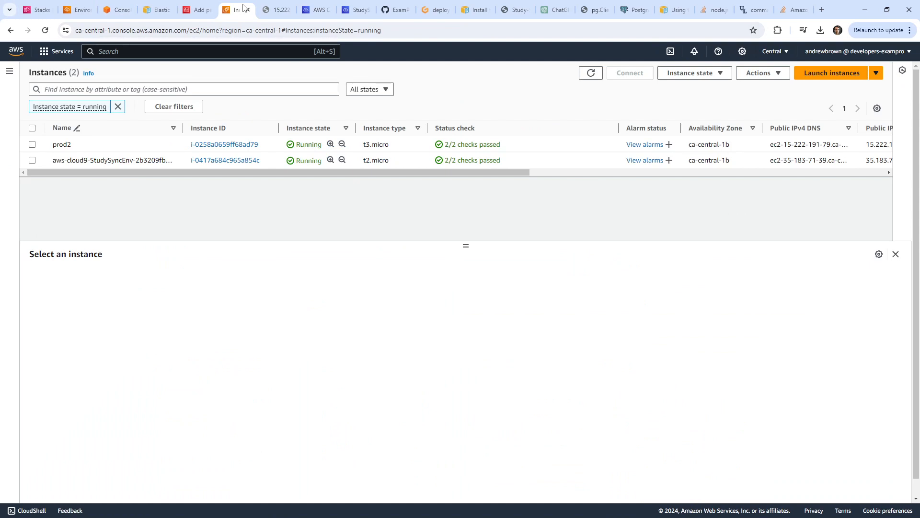
{"action": "left_click", "coordinate": [77, 10]}
{"action": "left_click", "coordinate": [117, 9]}
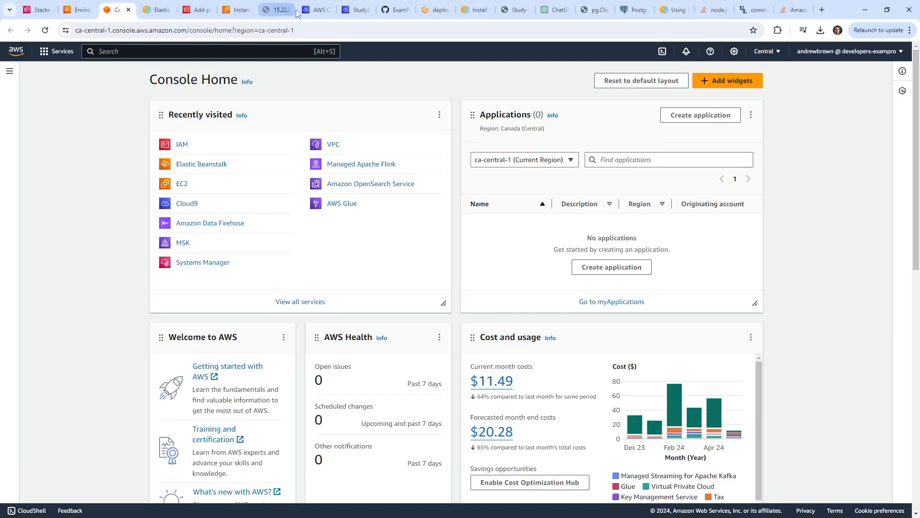
Inspect the shutting-down prod2 EC2 instance's security group rules.
{"action": "left_click", "coordinate": [236, 10]}
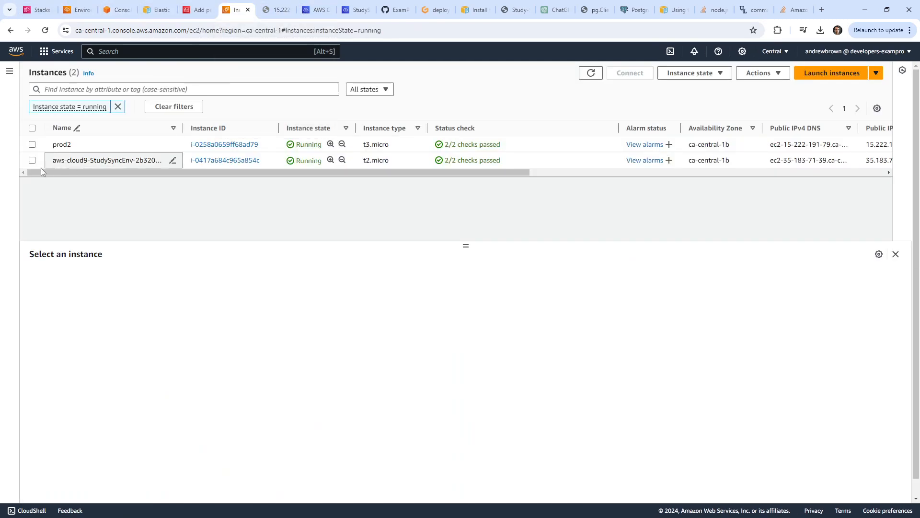
{"action": "left_click", "coordinate": [32, 144]}
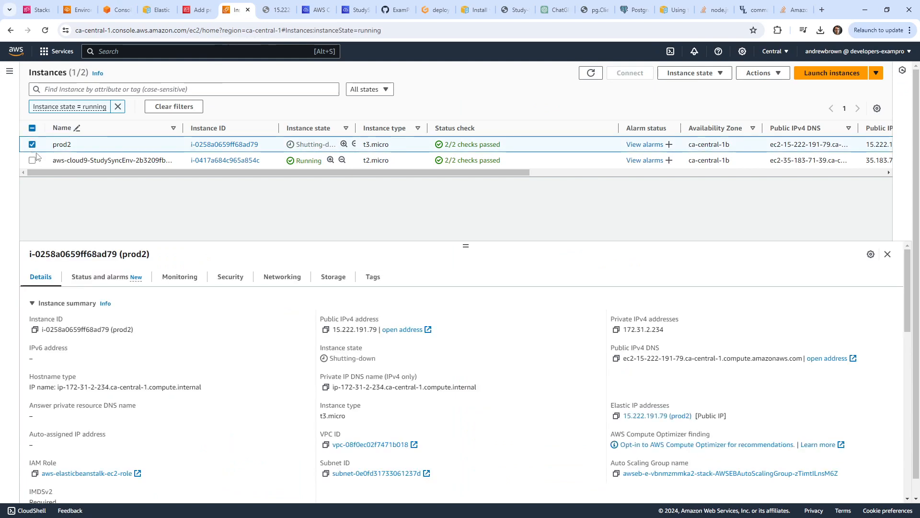
{"action": "left_click", "coordinate": [227, 277]}
{"action": "scroll", "coordinate": [259, 374], "scroll_direction": "down", "scroll_amount": 3}
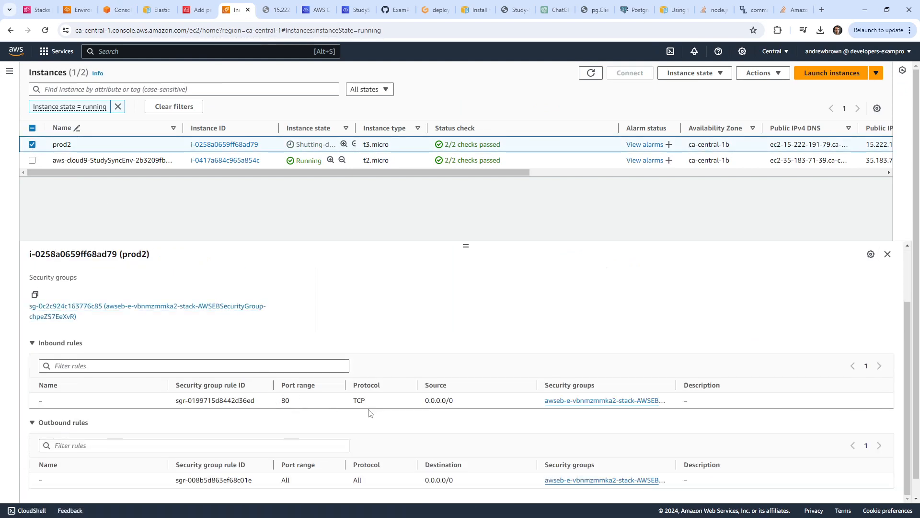
{"action": "scroll", "coordinate": [370, 413], "scroll_direction": "up", "scroll_amount": 5}
Check prod2's latest Beanstalk events, then return to config.yml in Cloud9.
{"action": "left_click", "coordinate": [113, 10]}
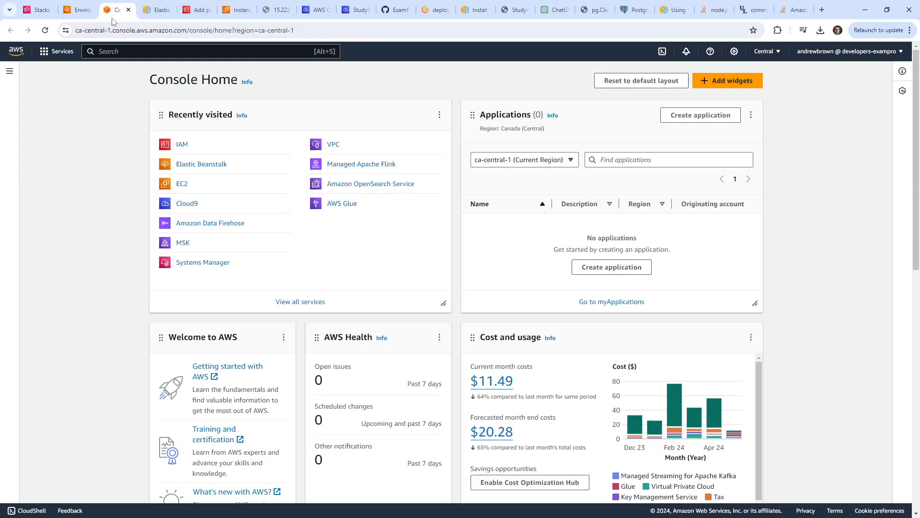
{"action": "left_click", "coordinate": [82, 11]}
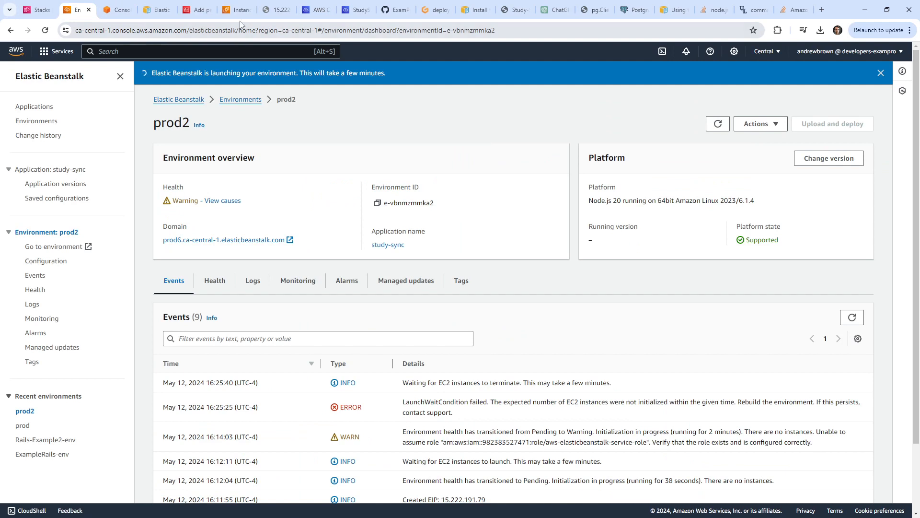
{"action": "left_click", "coordinate": [356, 12]}
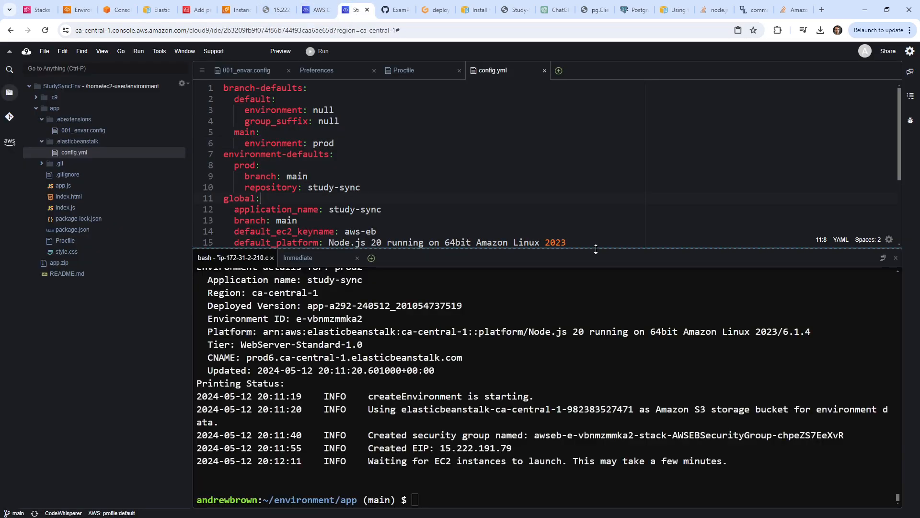
Review config.yml, then search 'global eb settings' and open the AWS general options documentation.
{"action": "left_click_drag", "start_coordinate": [596, 248], "coordinate": [592, 394]}
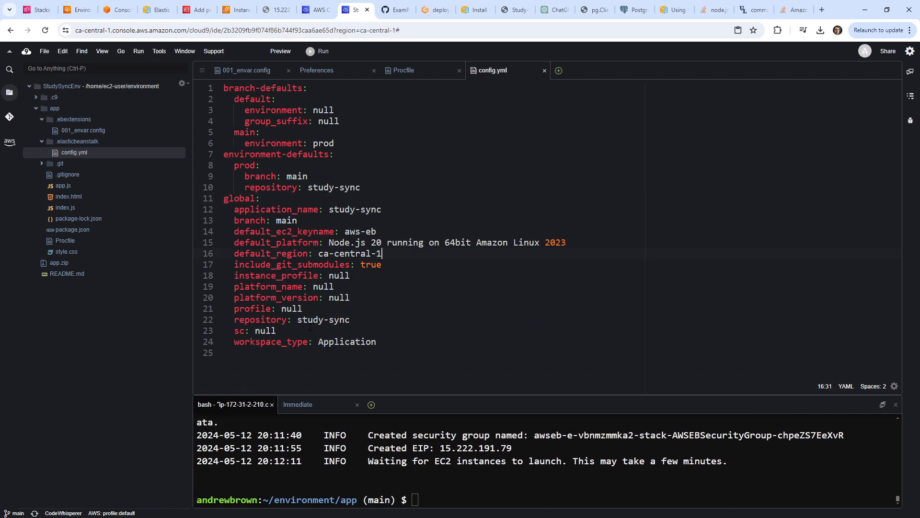
{"action": "left_click_drag", "start_coordinate": [287, 330], "coordinate": [255, 330]}
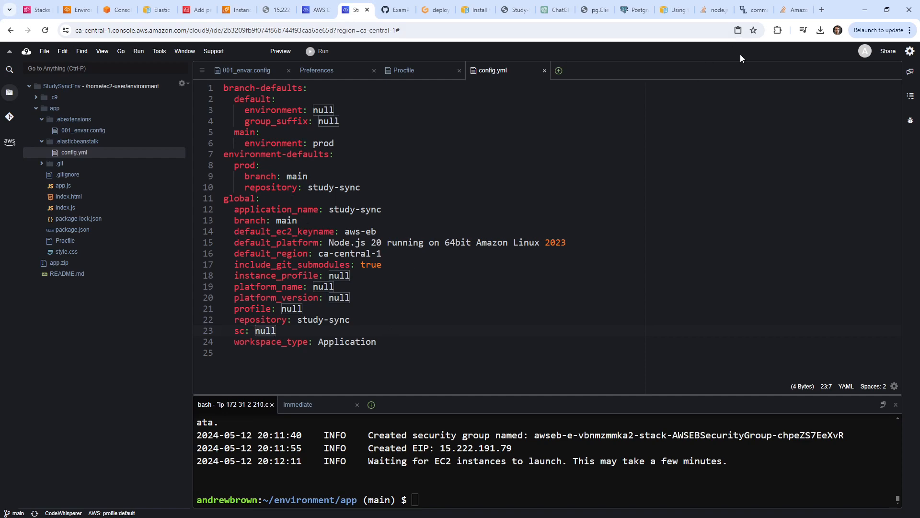
{"action": "left_click", "coordinate": [795, 9]}
{"action": "left_click", "coordinate": [631, 33]}
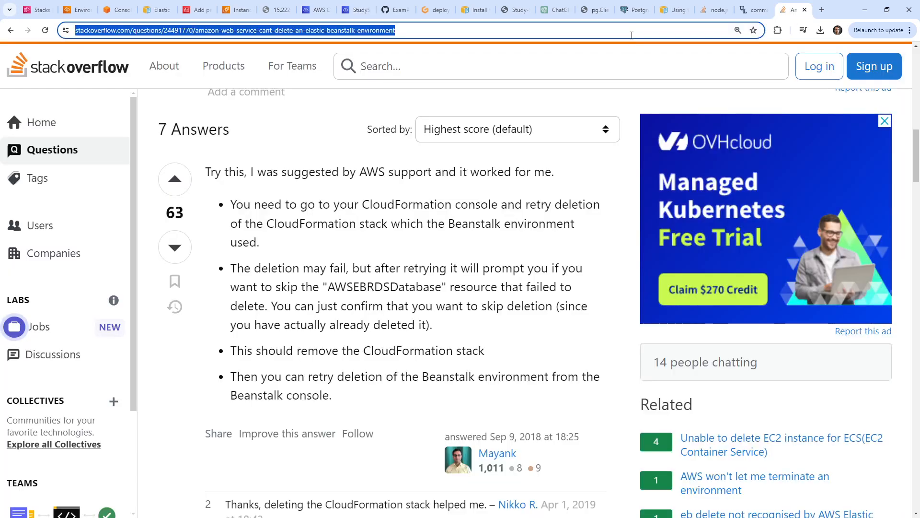
{"action": "type", "text": "global eb "}
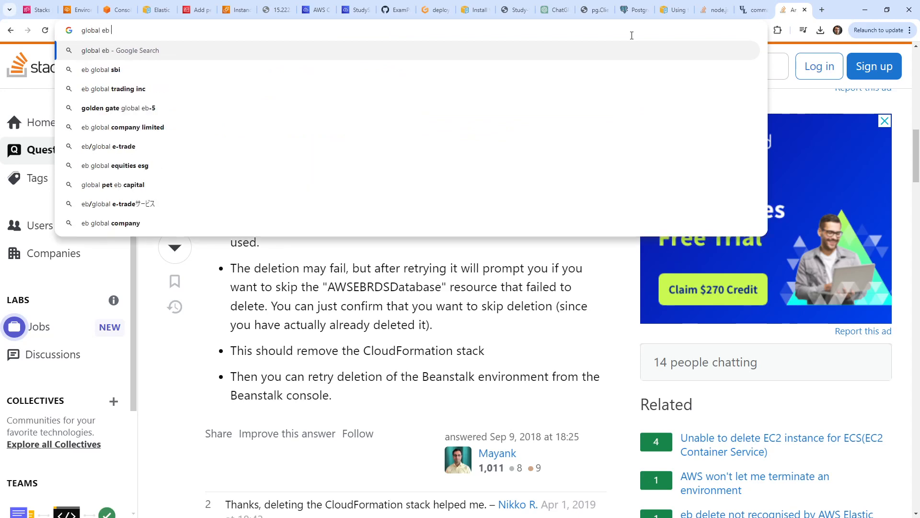
{"action": "type", "text": "settings"}
{"action": "key", "text": "Return"}
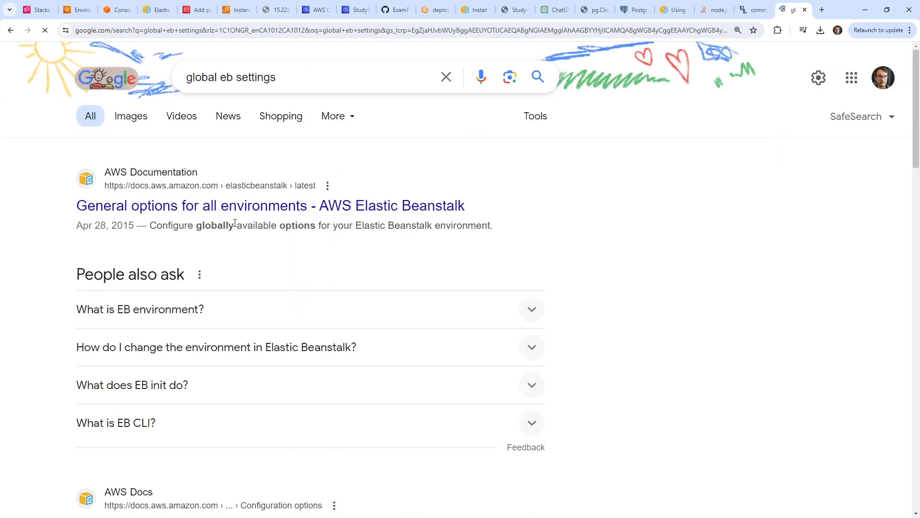
{"action": "left_click", "coordinate": [249, 216]}
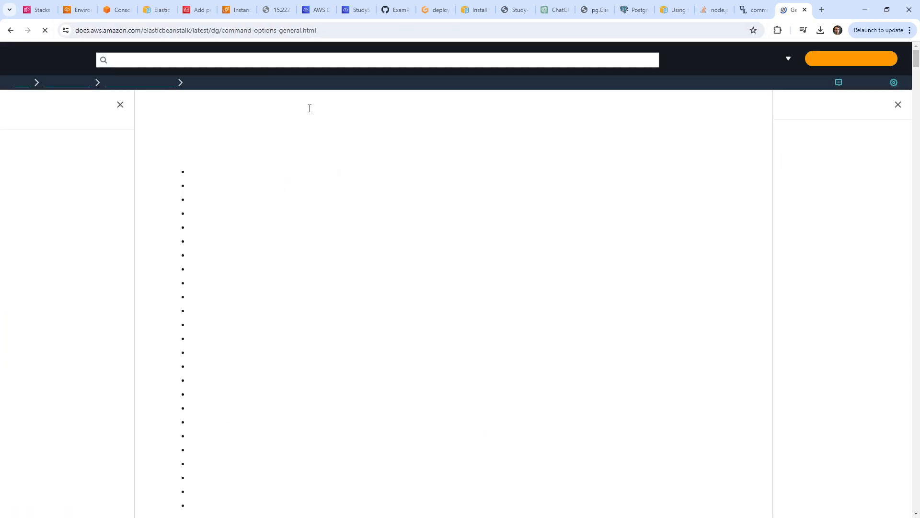
Copy the general options docs page address.
{"action": "scroll", "coordinate": [334, 149], "scroll_direction": "down", "scroll_amount": 1}
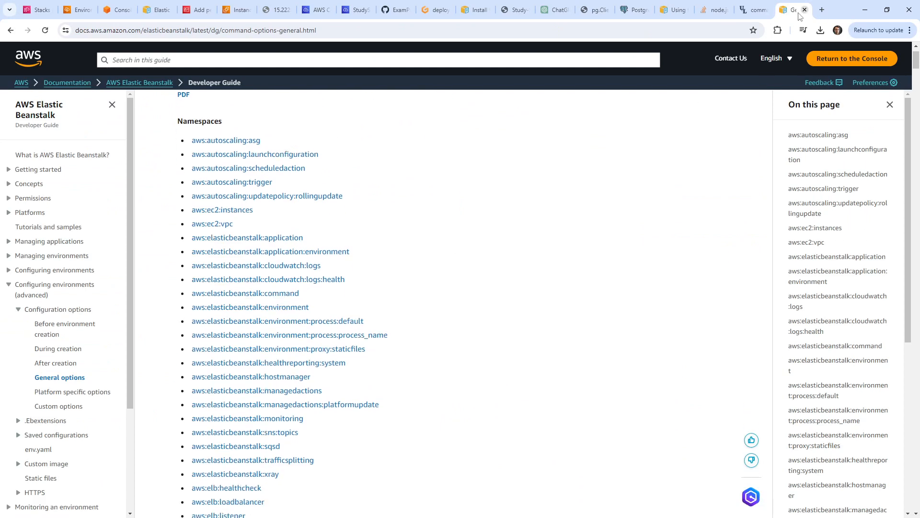
{"action": "left_click_drag", "start_coordinate": [795, 10], "coordinate": [143, 15]}
{"action": "left_click_drag", "start_coordinate": [131, 29], "coordinate": [135, 29]}
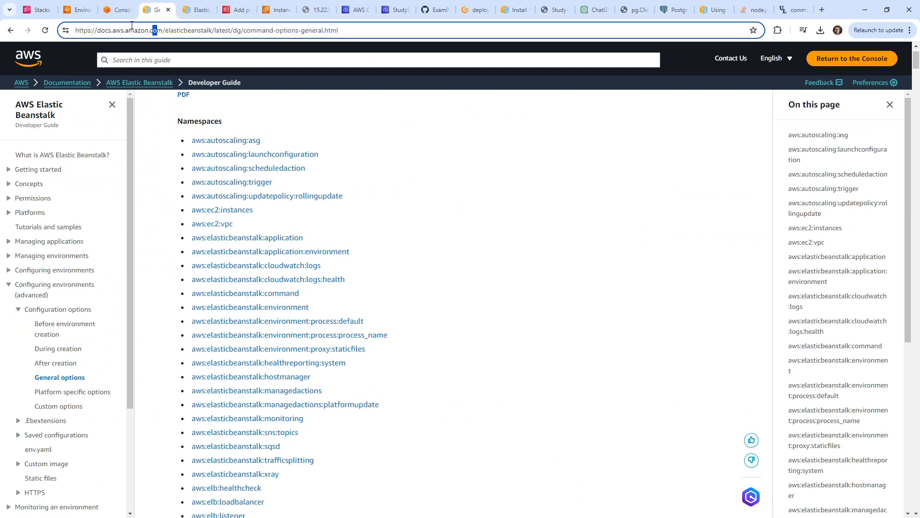
{"action": "left_click", "coordinate": [119, 11]}
{"action": "left_click", "coordinate": [77, 12]}
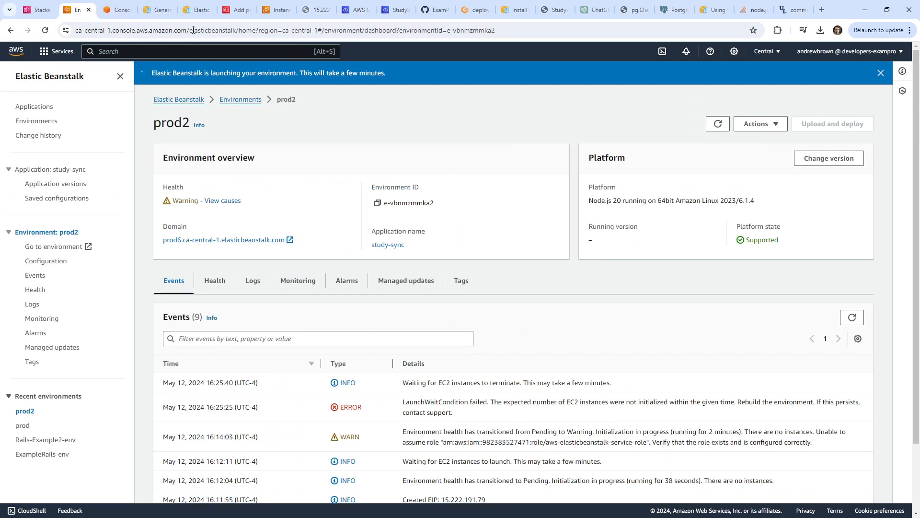
{"action": "left_click", "coordinate": [199, 10]}
Paste the docs URL as an indented comment on a new line under global: in config.yml.
{"action": "left_click", "coordinate": [384, 11]}
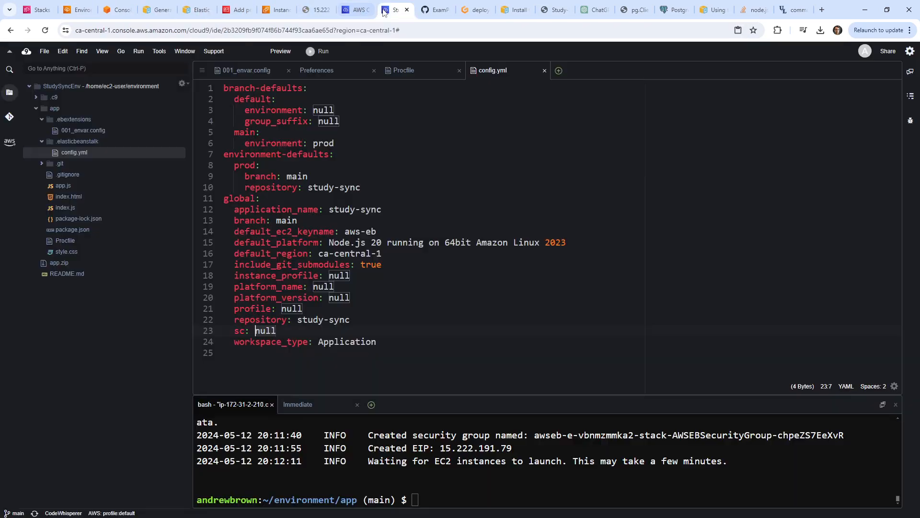
{"action": "left_click", "coordinate": [240, 198]}
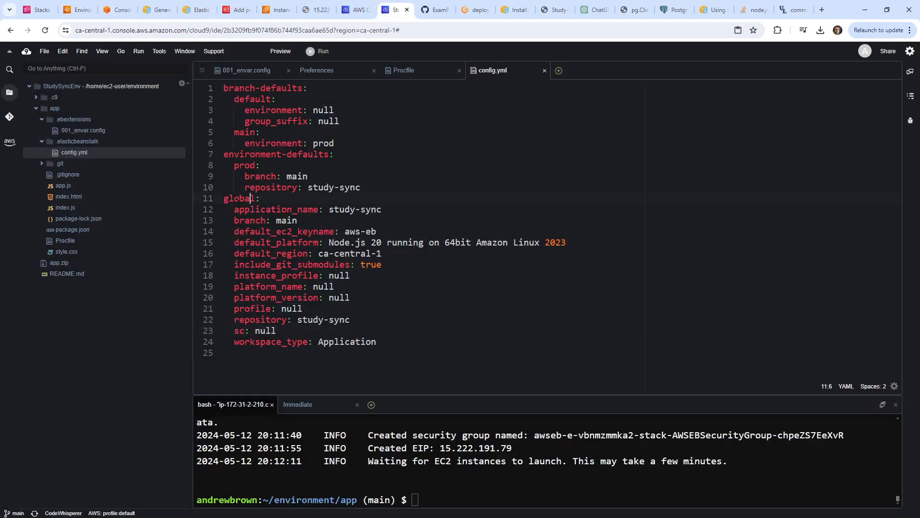
{"action": "key", "text": "Return"}
{"action": "type", "text": "# https://docs.aws.amazon.com/elasticbeanstalk/latest/dg/command-options-general.html"}
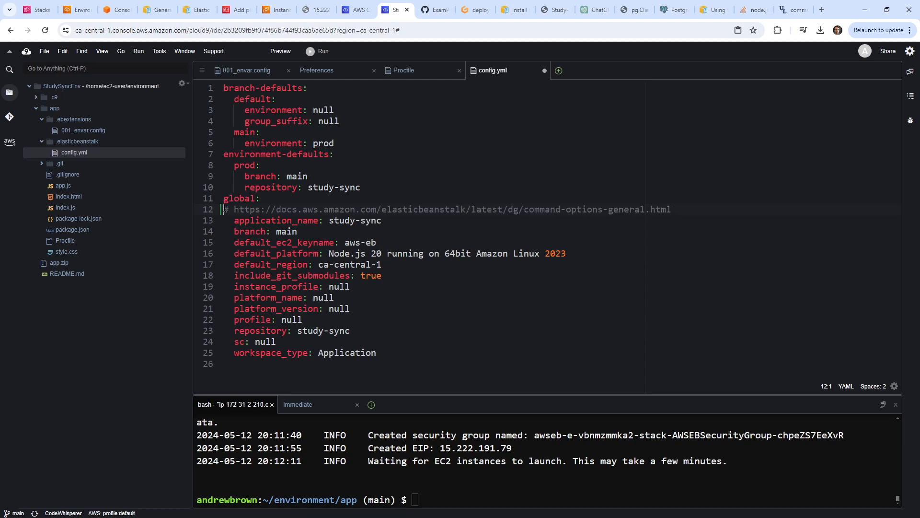
{"action": "key", "text": "Tab"}
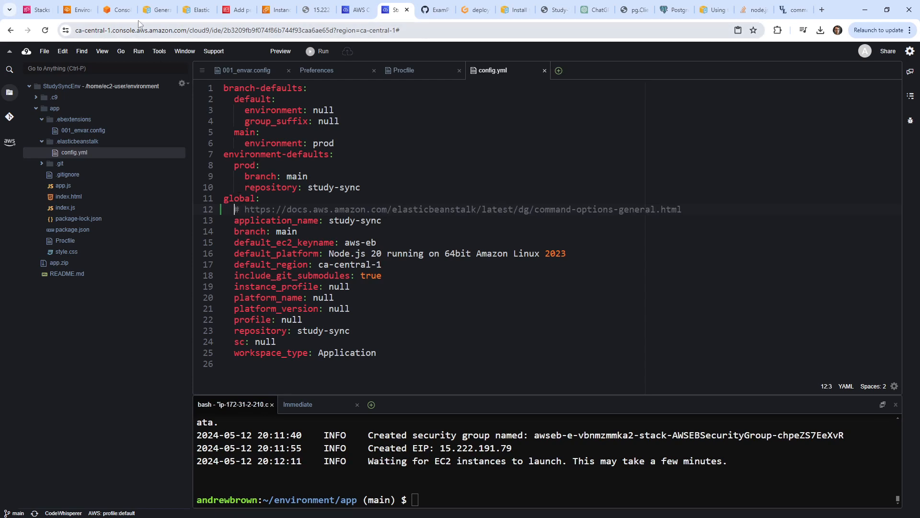
{"action": "left_click", "coordinate": [122, 10]}
{"action": "left_click", "coordinate": [152, 9]}
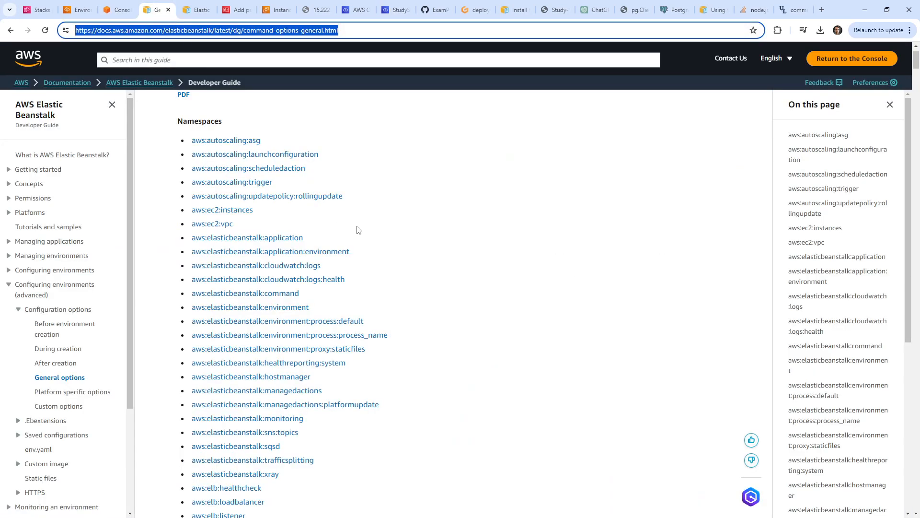
Search the general options page for 'group', 'security' and 'sg'.
{"action": "scroll", "coordinate": [377, 228], "scroll_direction": "down", "scroll_amount": 3}
{"action": "key", "text": "ctrl+f"}
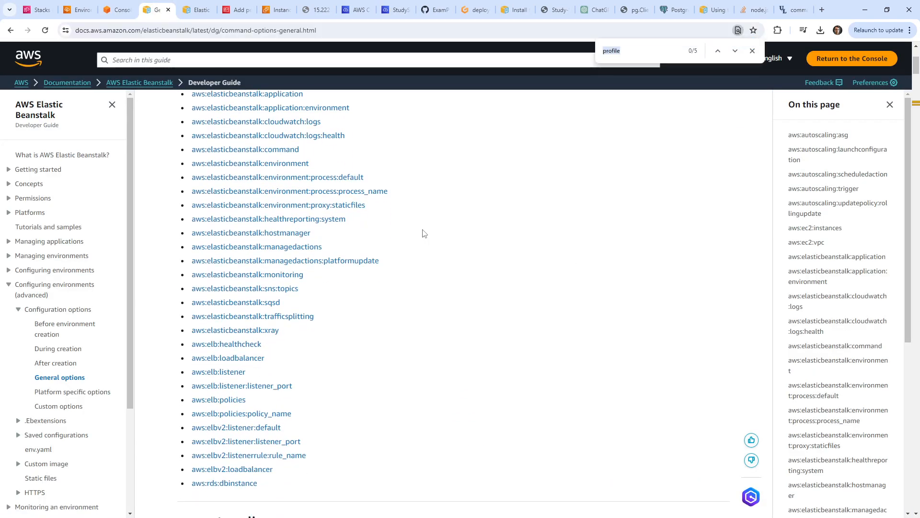
{"action": "type", "text": "group"}
{"action": "scroll", "coordinate": [424, 234], "scroll_direction": "up", "scroll_amount": 8}
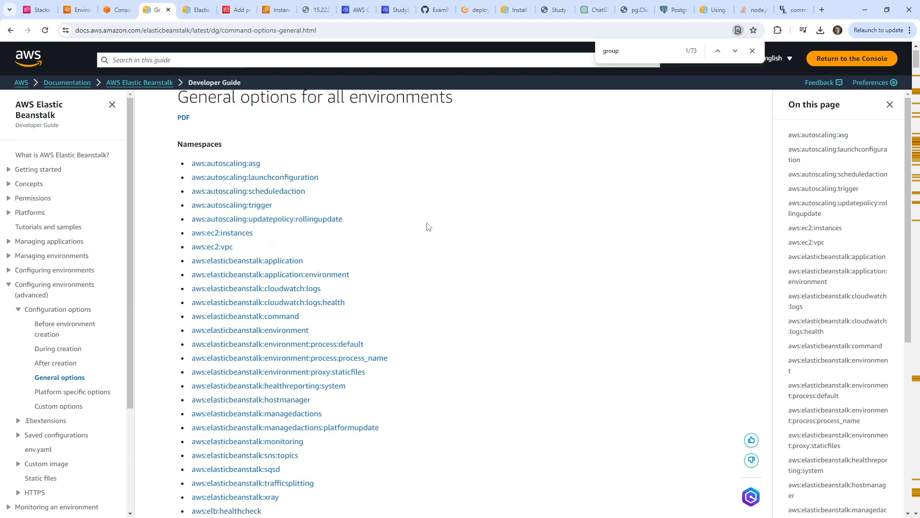
{"action": "key", "text": "ctrl+f"}
{"action": "type", "text": "security"}
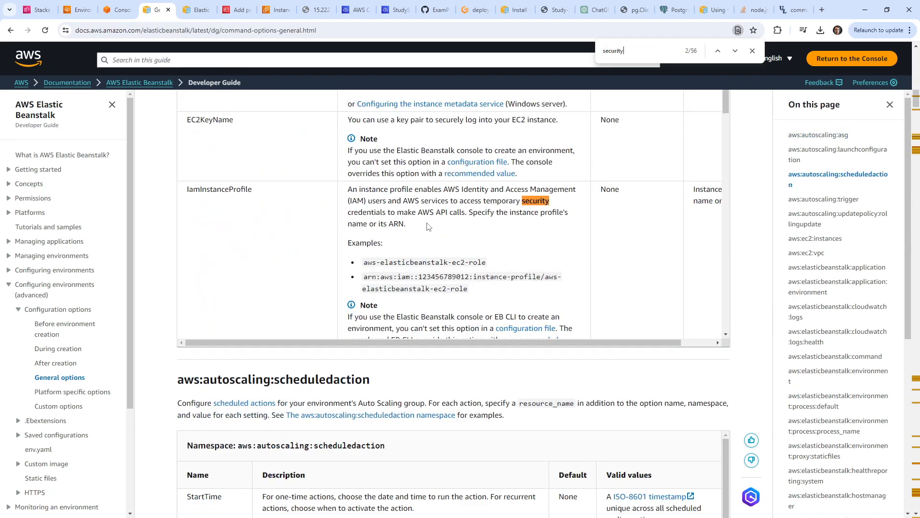
{"action": "key", "text": "ctrl+a"}
{"action": "type", "text": "sg"}
{"action": "scroll", "coordinate": [428, 226], "scroll_direction": "up", "scroll_amount": 20}
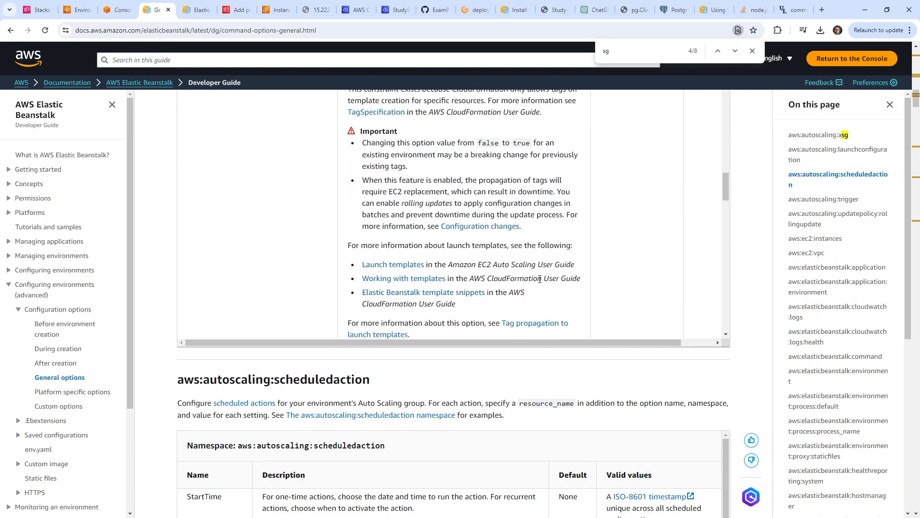
{"action": "scroll", "coordinate": [751, 202], "scroll_direction": "up", "scroll_amount": 8}
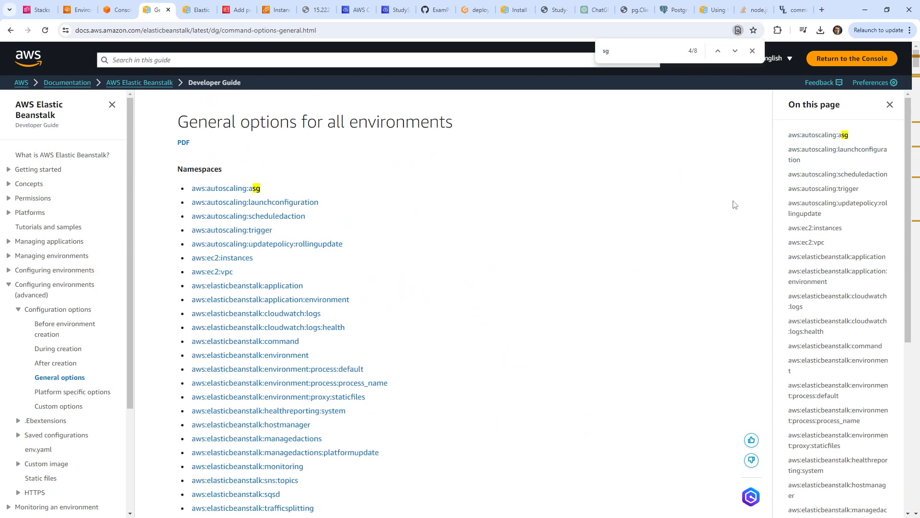
{"action": "scroll", "coordinate": [458, 197], "scroll_direction": "down", "scroll_amount": 2}
{"action": "scroll", "coordinate": [290, 175], "scroll_direction": "up", "scroll_amount": 1}
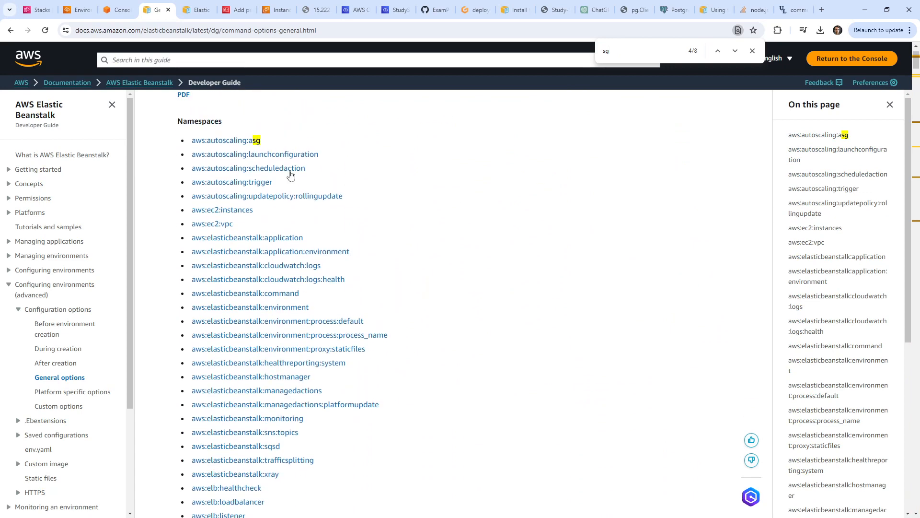
Read the aws:autoscaling:asg namespace options, then bring up the CloudFormation stacks list.
{"action": "left_click", "coordinate": [226, 140]}
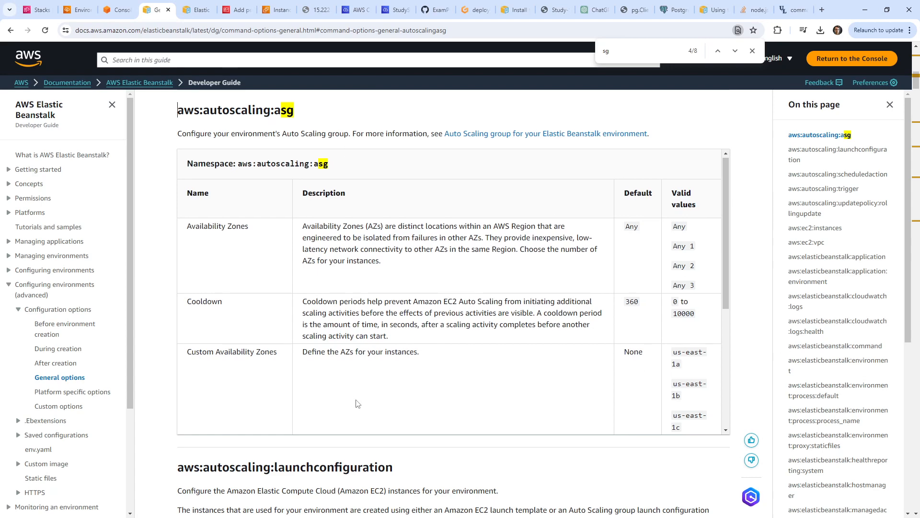
{"action": "scroll", "coordinate": [357, 405], "scroll_direction": "down", "scroll_amount": 5}
{"action": "scroll", "coordinate": [160, 399], "scroll_direction": "up", "scroll_amount": 14}
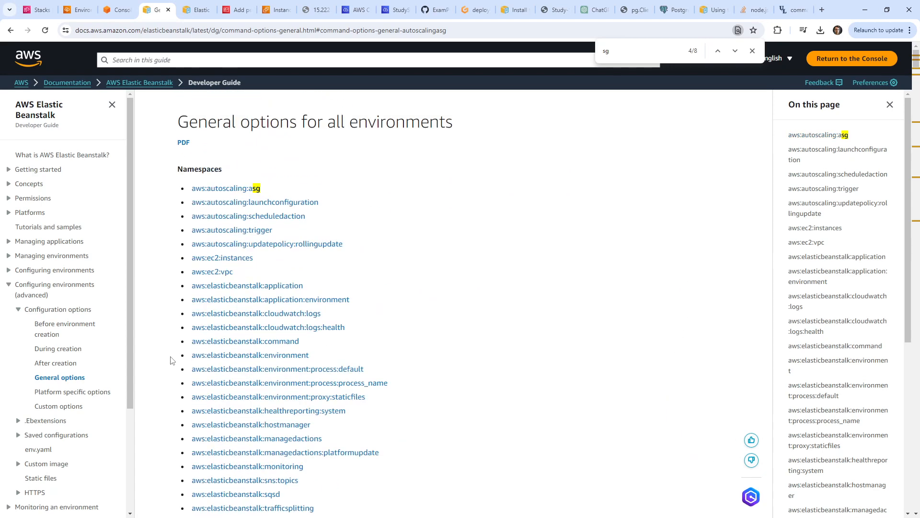
{"action": "scroll", "coordinate": [171, 354], "scroll_direction": "down", "scroll_amount": 6}
{"action": "scroll", "coordinate": [170, 350], "scroll_direction": "up", "scroll_amount": 5}
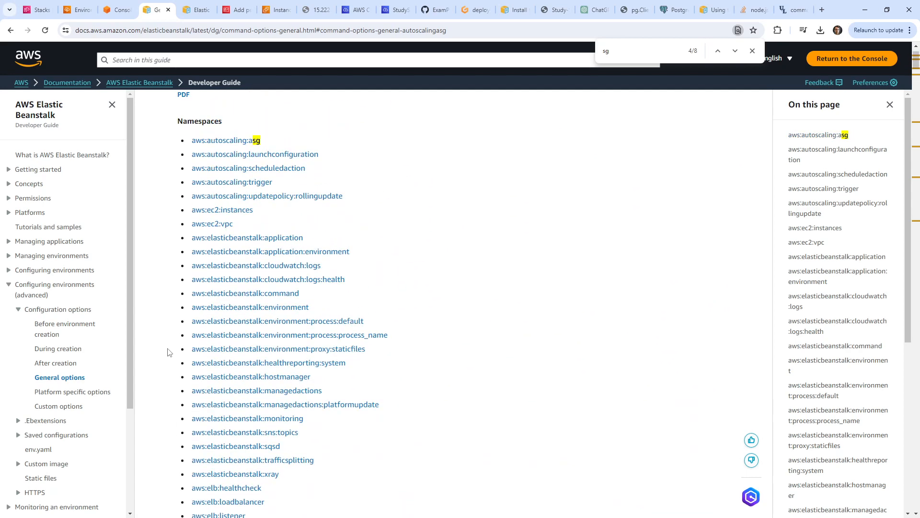
{"action": "scroll", "coordinate": [167, 354], "scroll_direction": "down", "scroll_amount": 4}
{"action": "scroll", "coordinate": [168, 359], "scroll_direction": "up", "scroll_amount": 5}
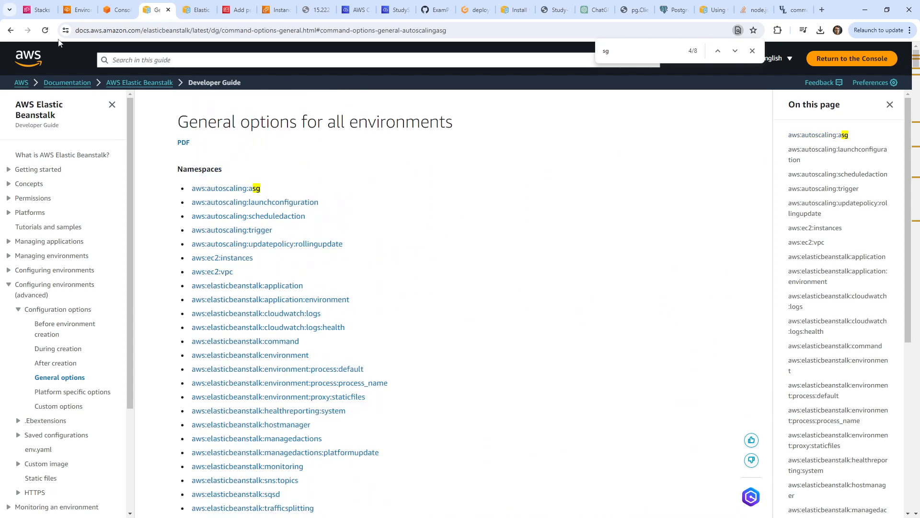
{"action": "left_click", "coordinate": [43, 12]}
{"action": "left_click", "coordinate": [73, 14]}
{"action": "left_click", "coordinate": [42, 14]}
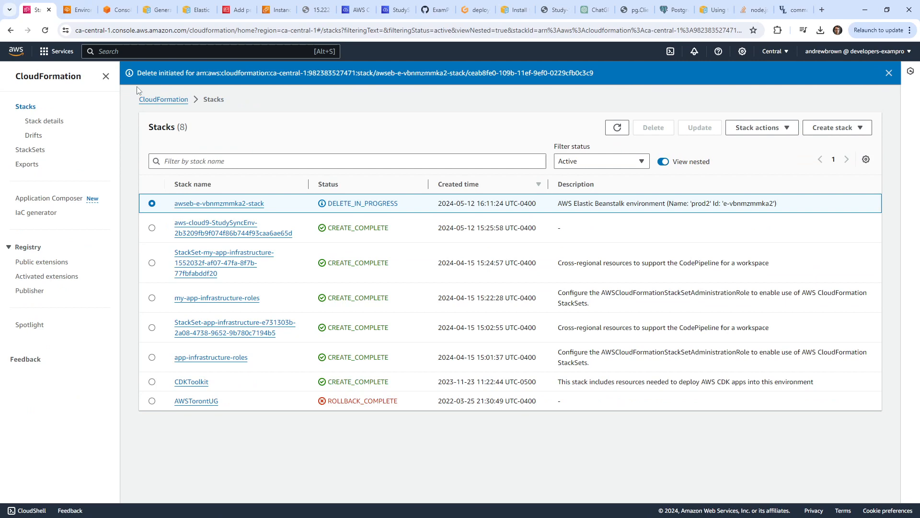
Open the awseb stack's Resources and select the AWSEBAutoScalingLaunchConfiguration logical ID.
{"action": "left_click", "coordinate": [226, 204]}
{"action": "left_click", "coordinate": [426, 127]}
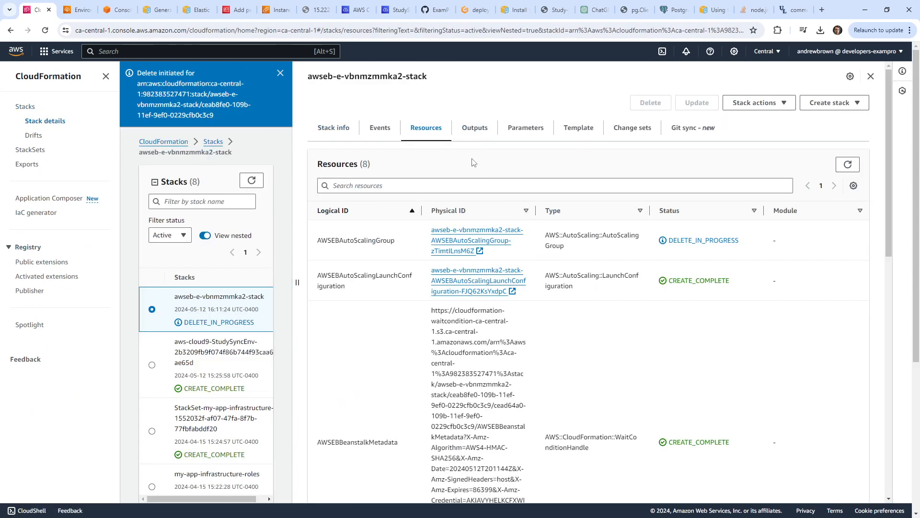
{"action": "left_click_drag", "start_coordinate": [345, 286], "coordinate": [309, 280]}
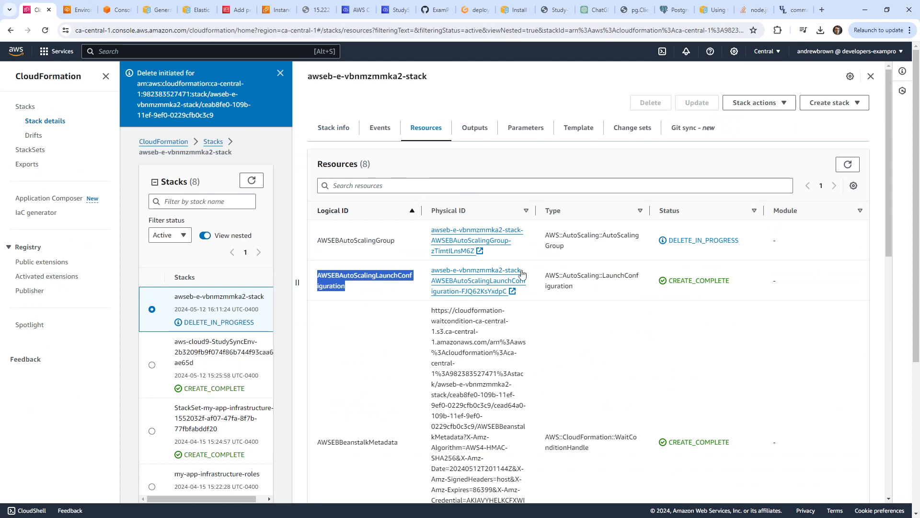
{"action": "left_click", "coordinate": [79, 11]}
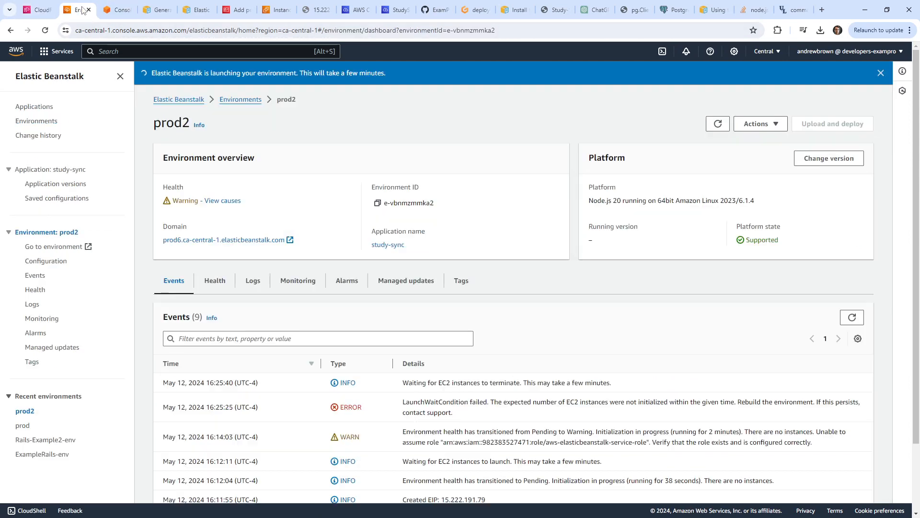
{"action": "left_click", "coordinate": [112, 13]}
{"action": "left_click", "coordinate": [154, 11]}
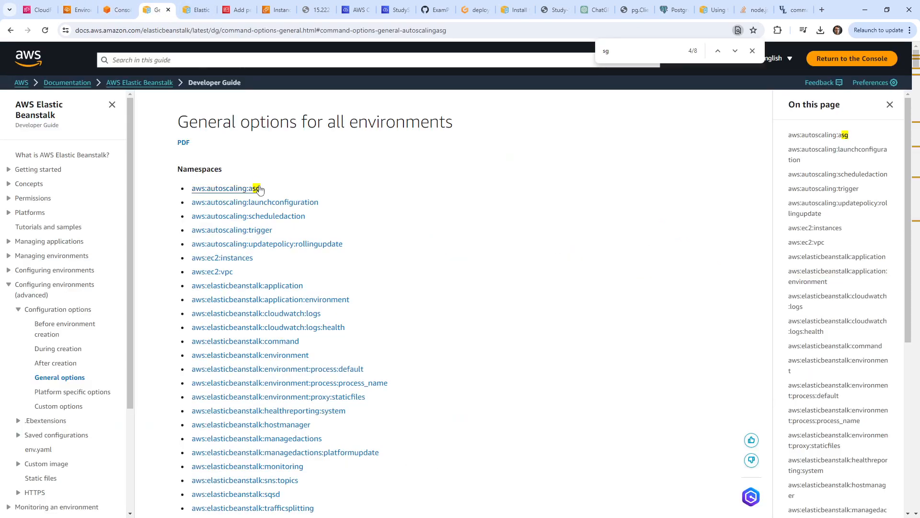
Jump to the aws:autoscaling:launchconfiguration section and copy its heading link.
{"action": "left_click", "coordinate": [288, 202]}
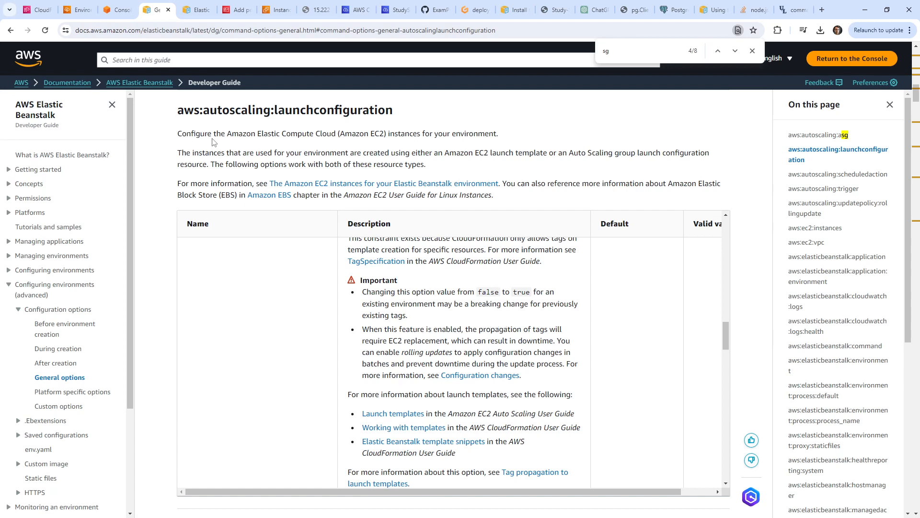
{"action": "left_click_drag", "start_coordinate": [405, 115], "coordinate": [180, 113]}
{"action": "left_click", "coordinate": [180, 113]}
{"action": "double_click", "coordinate": [180, 112]}
{"action": "left_click", "coordinate": [180, 112]}
{"action": "left_click", "coordinate": [170, 111]}
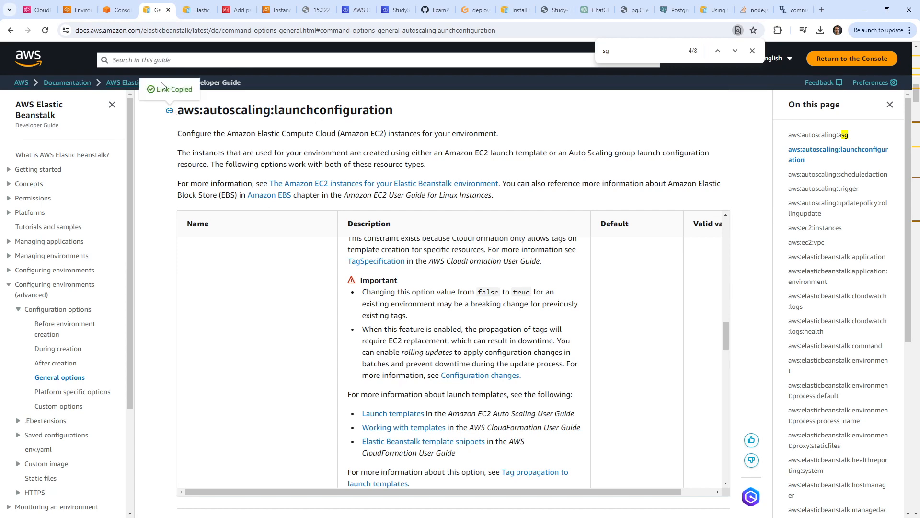
Copy the aws:autoscaling:launchconfiguration namespace name and return to config.yml in Cloud9.
{"action": "left_click", "coordinate": [118, 10]}
{"action": "left_click", "coordinate": [155, 10]}
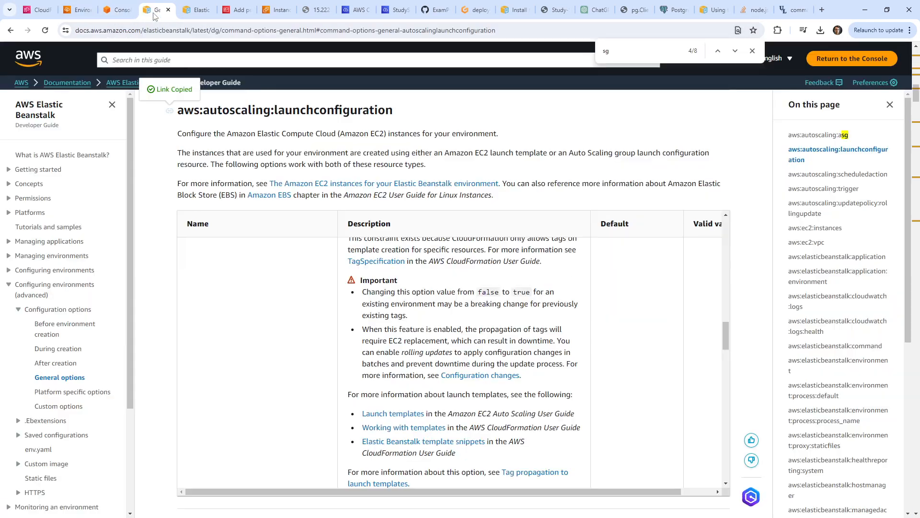
{"action": "left_click", "coordinate": [199, 10]}
{"action": "left_click", "coordinate": [156, 10]}
{"action": "scroll", "coordinate": [297, 306], "scroll_direction": "down", "scroll_amount": 10}
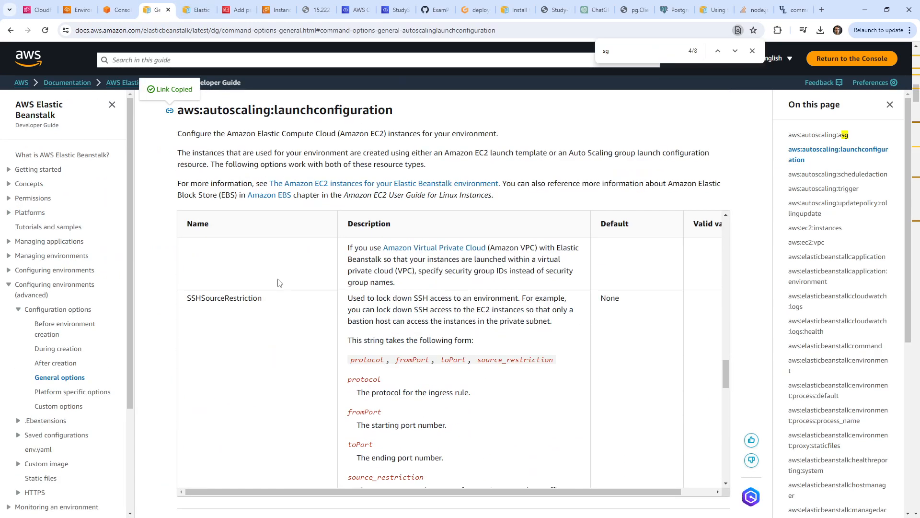
{"action": "scroll", "coordinate": [347, 157], "scroll_direction": "up", "scroll_amount": 2}
{"action": "mouse_move", "coordinate": [404, 208]}
{"action": "left_mouse_down"}
{"action": "mouse_move", "coordinate": [166, 208]}
{"action": "mouse_move", "coordinate": [394, 206]}
{"action": "left_mouse_up"}
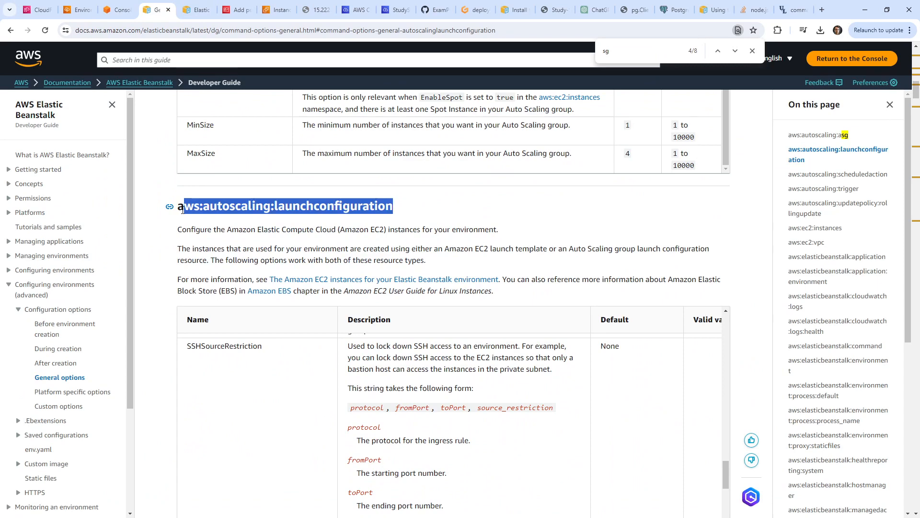
{"action": "right_click", "coordinate": [208, 209]}
{"action": "left_click", "coordinate": [207, 217]}
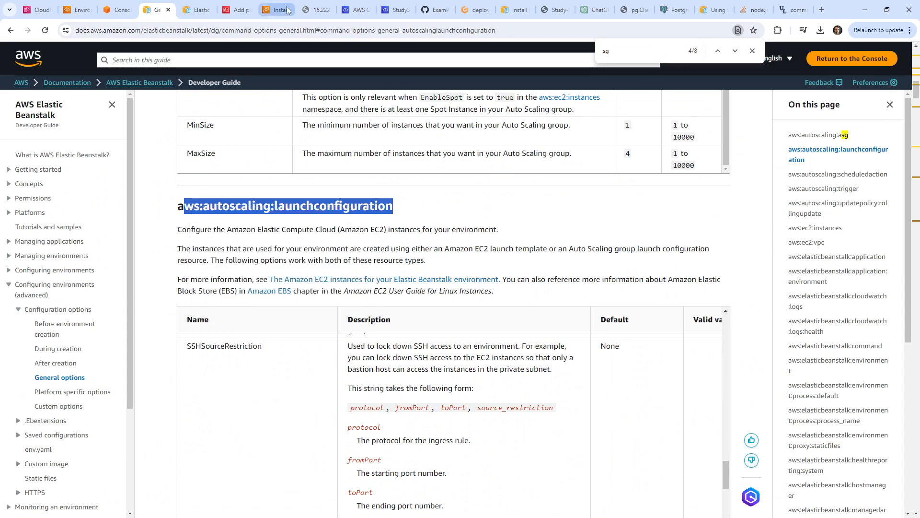
{"action": "left_click", "coordinate": [394, 10]}
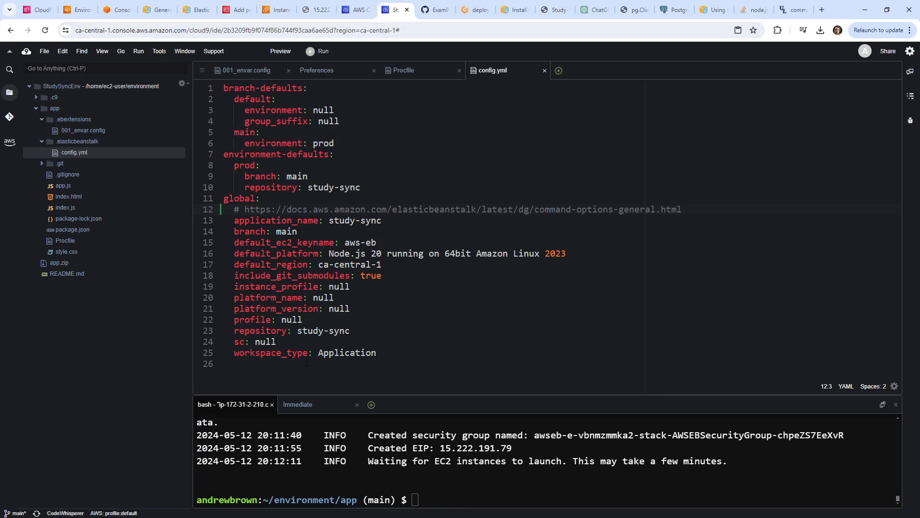
Paste the aws:autoscaling:launchconfiguration namespace onto config.yml line 26 and review the General options page.
{"action": "right_click", "coordinate": [371, 367]}
{"action": "left_click", "coordinate": [393, 404]}
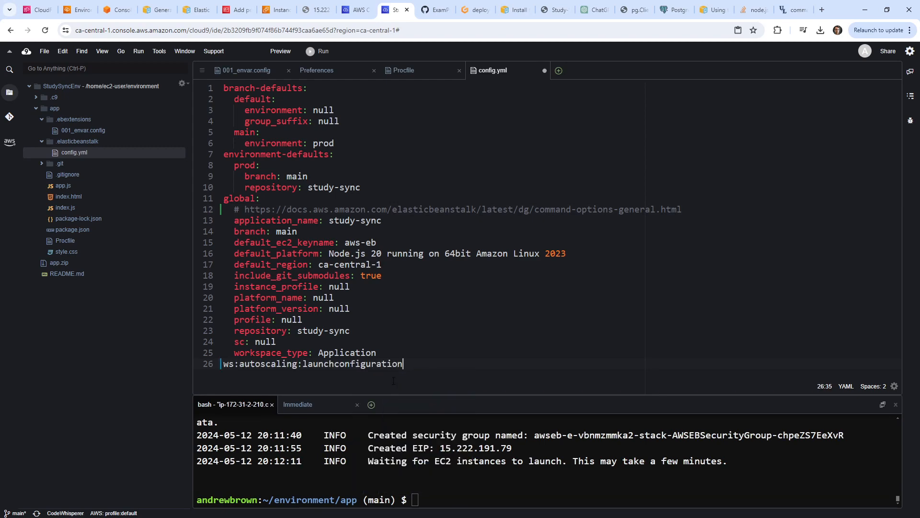
{"action": "left_click", "coordinate": [118, 9]}
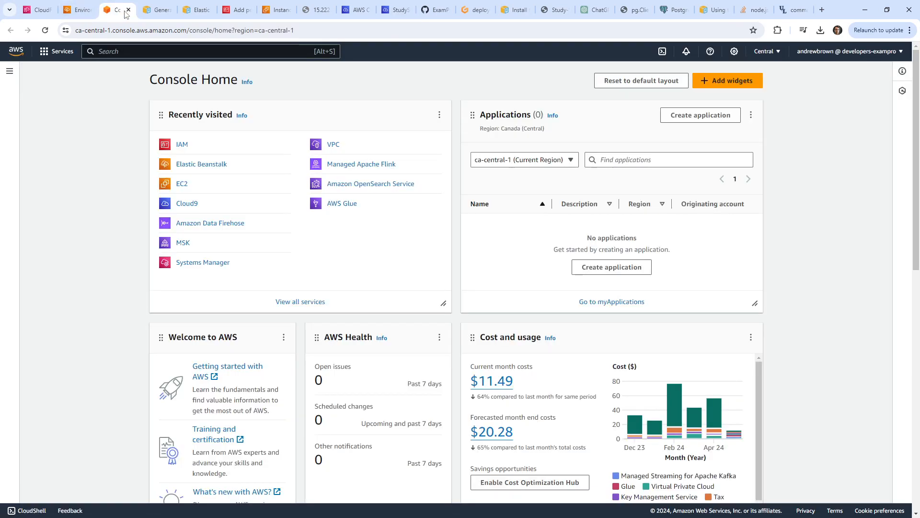
{"action": "left_click", "coordinate": [154, 15]}
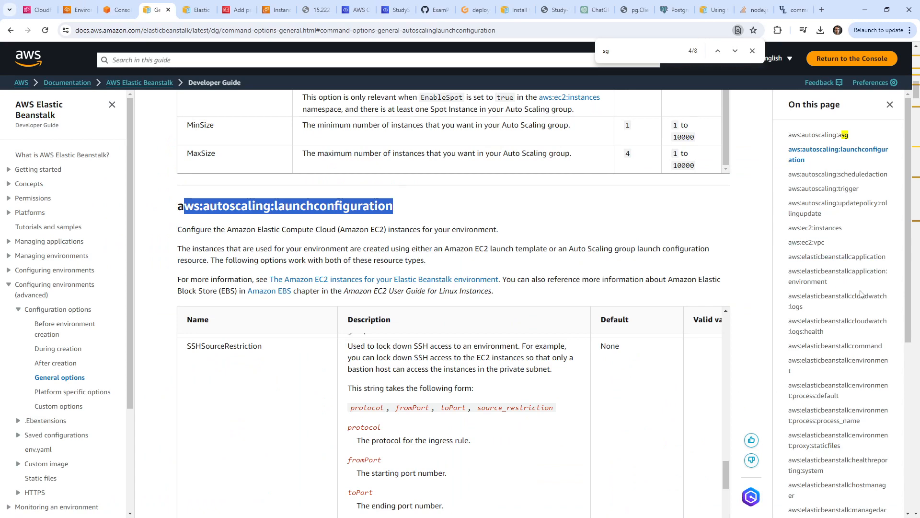
{"action": "scroll", "coordinate": [868, 268], "scroll_direction": "down", "scroll_amount": 6}
{"action": "scroll", "coordinate": [863, 278], "scroll_direction": "down", "scroll_amount": 4}
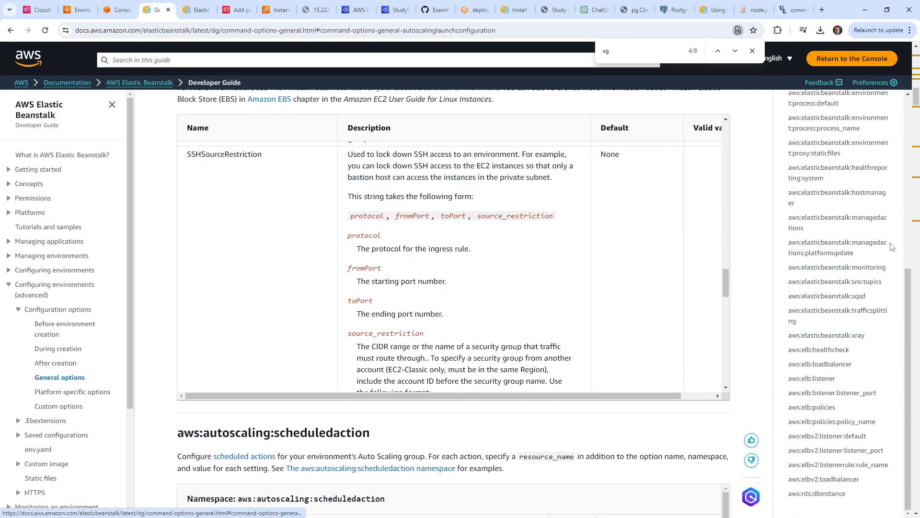
{"action": "scroll", "coordinate": [886, 245], "scroll_direction": "up", "scroll_amount": 7}
{"action": "scroll", "coordinate": [885, 244], "scroll_direction": "up", "scroll_amount": 5}
{"action": "scroll", "coordinate": [344, 293], "scroll_direction": "up", "scroll_amount": 3}
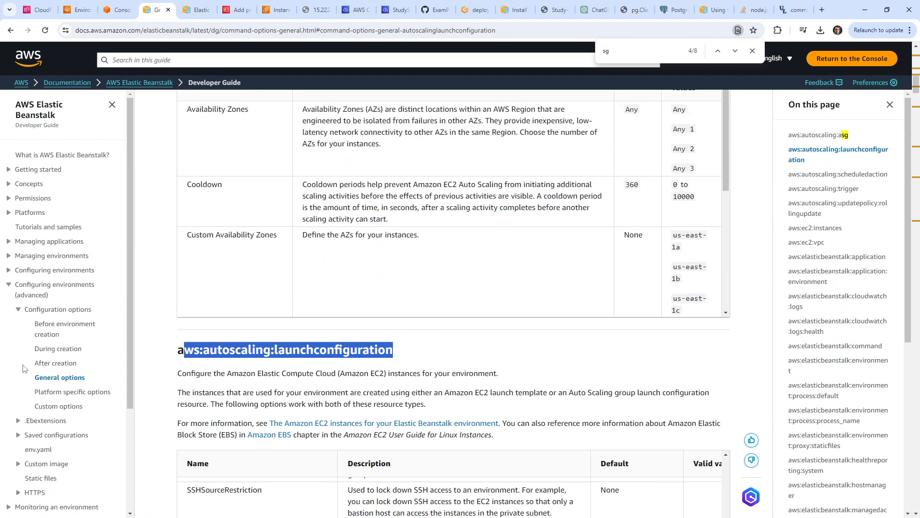
{"action": "left_click", "coordinate": [74, 376]}
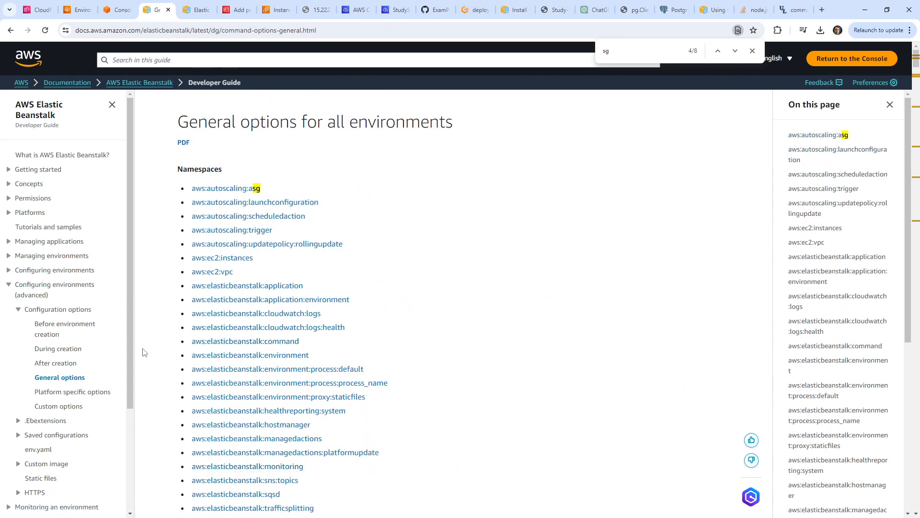
Read the Configuration options overview and the Before environment creation guide.
{"action": "left_click", "coordinate": [76, 312]}
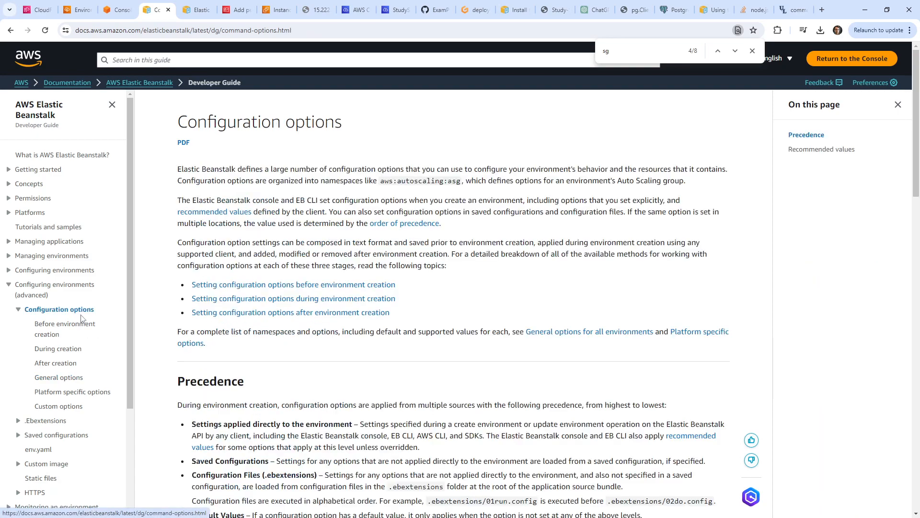
{"action": "scroll", "coordinate": [278, 332], "scroll_direction": "down", "scroll_amount": 20}
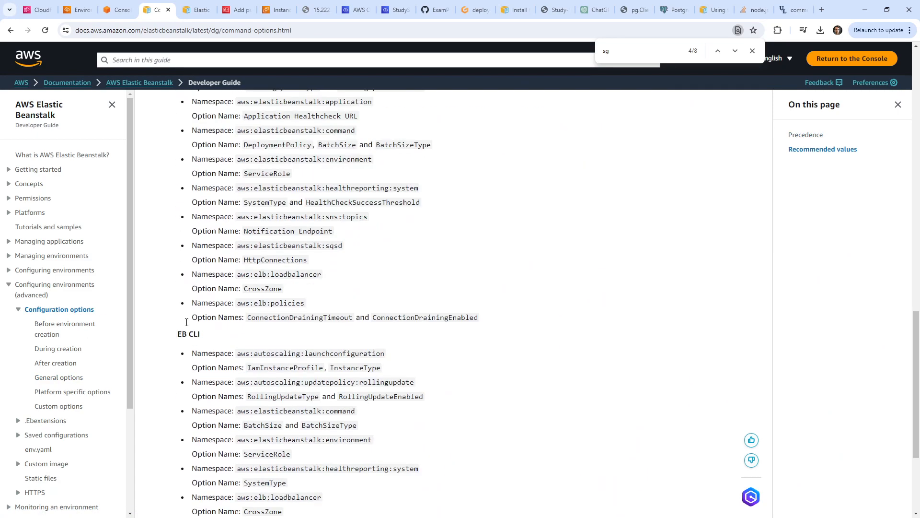
{"action": "left_click", "coordinate": [79, 326]}
{"action": "scroll", "coordinate": [173, 299], "scroll_direction": "down", "scroll_amount": 3}
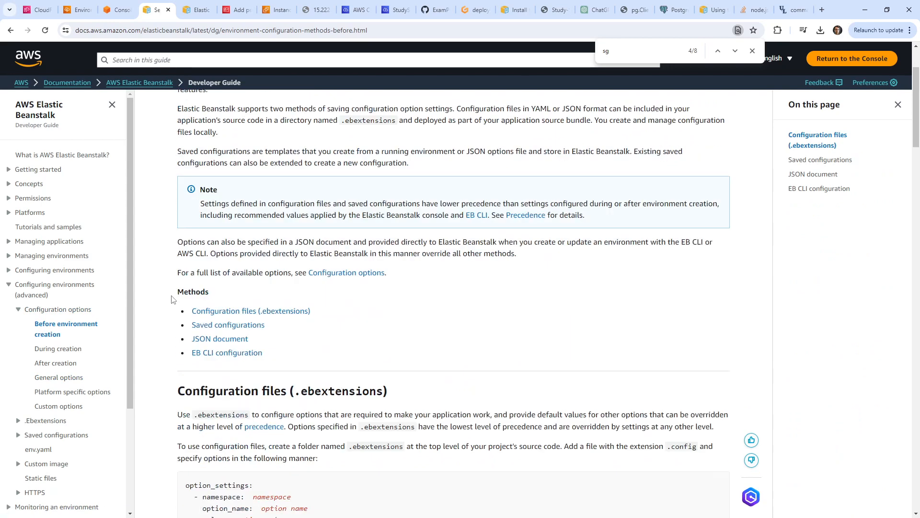
{"action": "scroll", "coordinate": [173, 299], "scroll_direction": "down", "scroll_amount": 6}
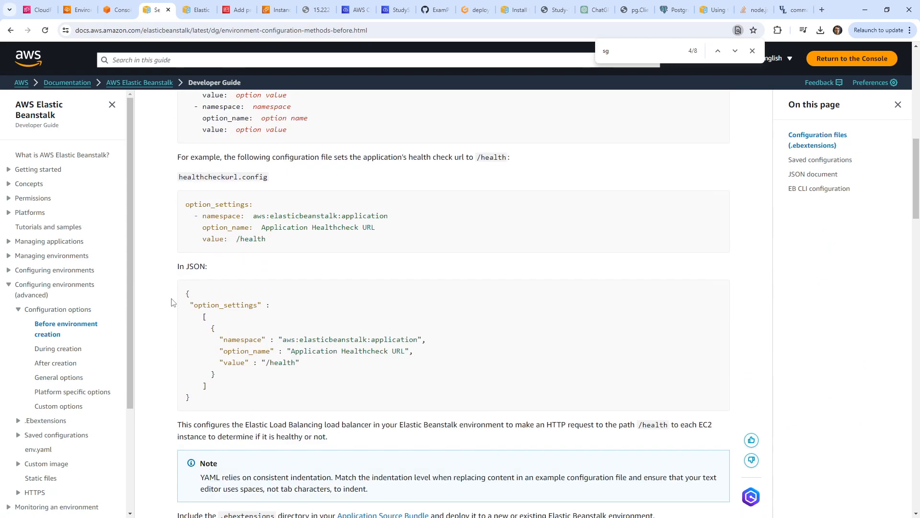
{"action": "scroll", "coordinate": [173, 302], "scroll_direction": "down", "scroll_amount": 5}
Read the During creation guide, marking the .ebextensions folder name in its example.
{"action": "left_click", "coordinate": [72, 350]}
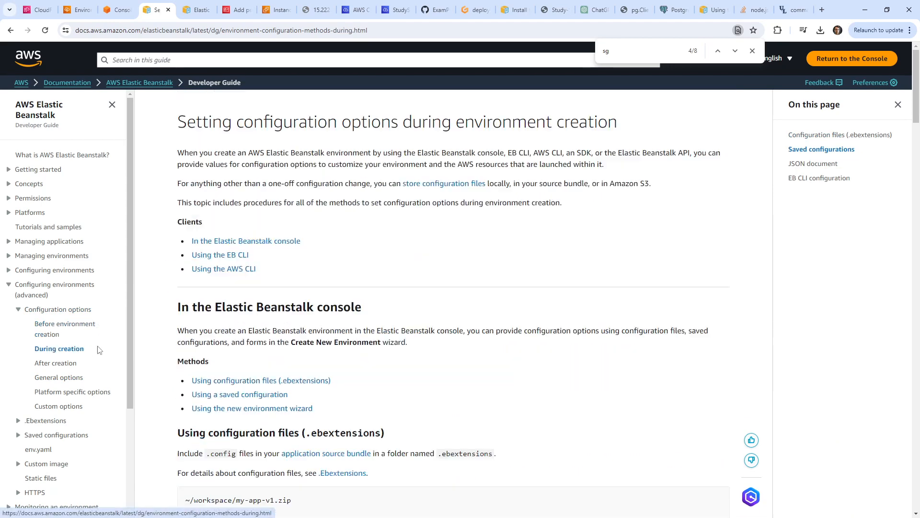
{"action": "scroll", "coordinate": [158, 359], "scroll_direction": "down", "scroll_amount": 8}
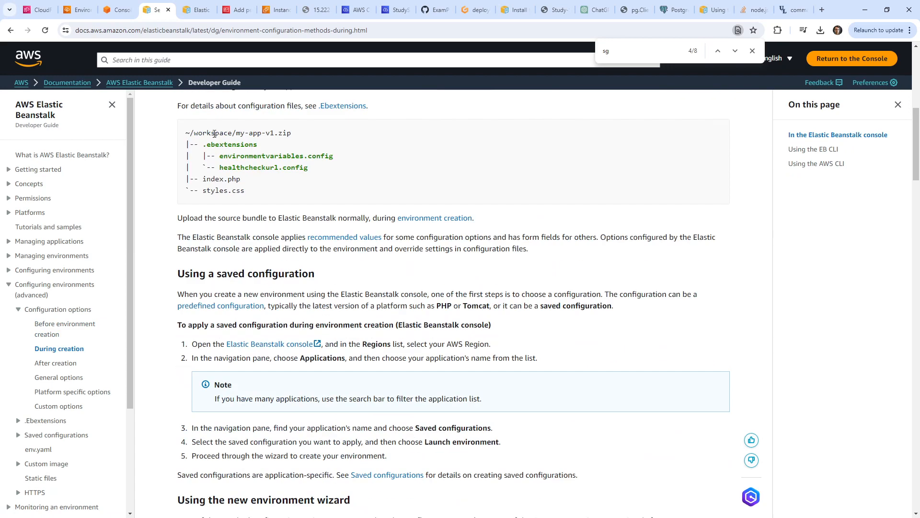
{"action": "left_click_drag", "start_coordinate": [216, 145], "coordinate": [302, 149]}
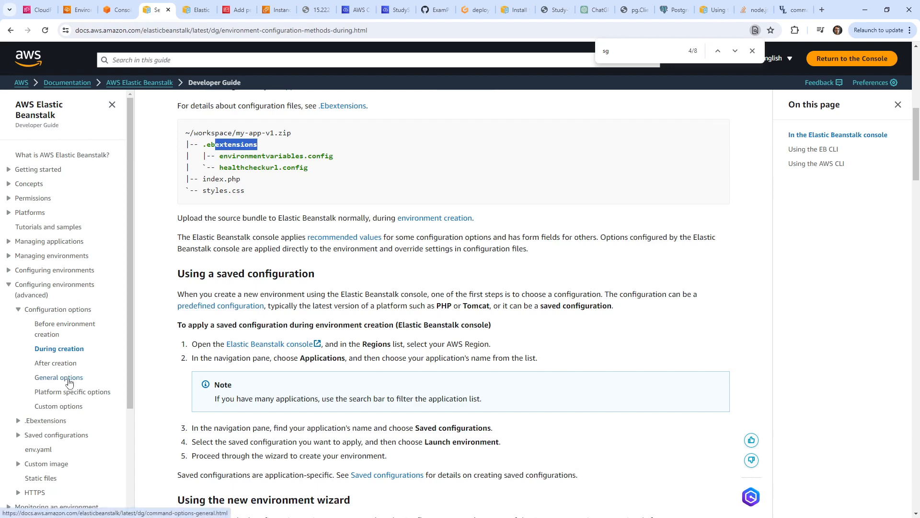
{"action": "scroll", "coordinate": [215, 370], "scroll_direction": "up", "scroll_amount": 3}
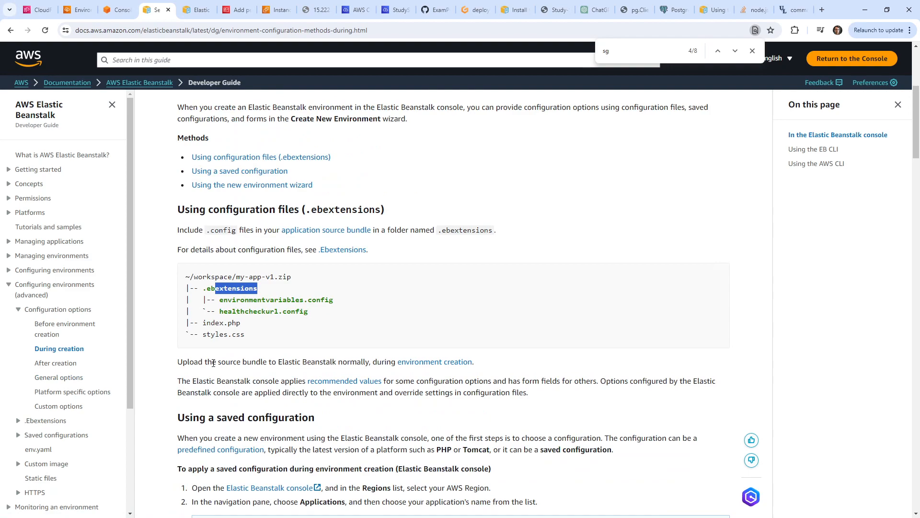
{"action": "scroll", "coordinate": [213, 363], "scroll_direction": "down", "scroll_amount": 5}
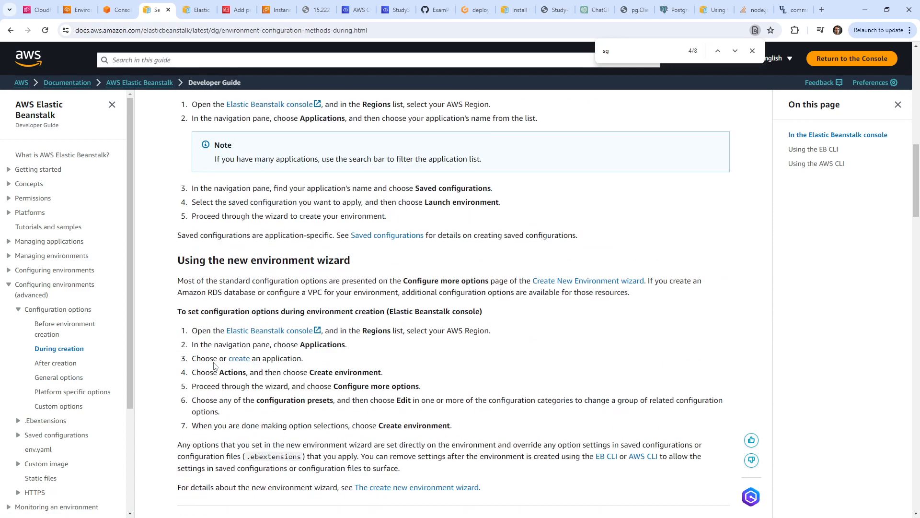
Skim the After creation guide, then view the failed prod2 environment dashboard.
{"action": "left_click", "coordinate": [65, 365]}
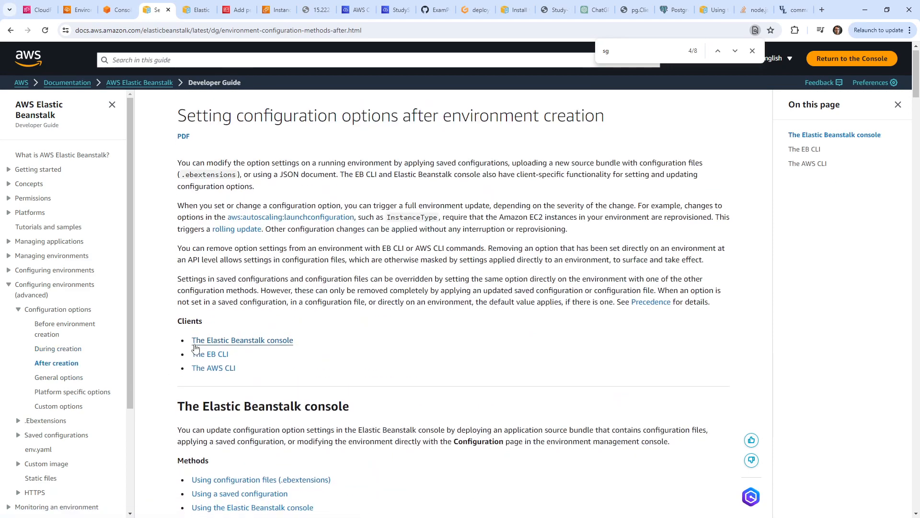
{"action": "scroll", "coordinate": [202, 343], "scroll_direction": "down", "scroll_amount": 15}
{"action": "scroll", "coordinate": [187, 343], "scroll_direction": "down", "scroll_amount": 6}
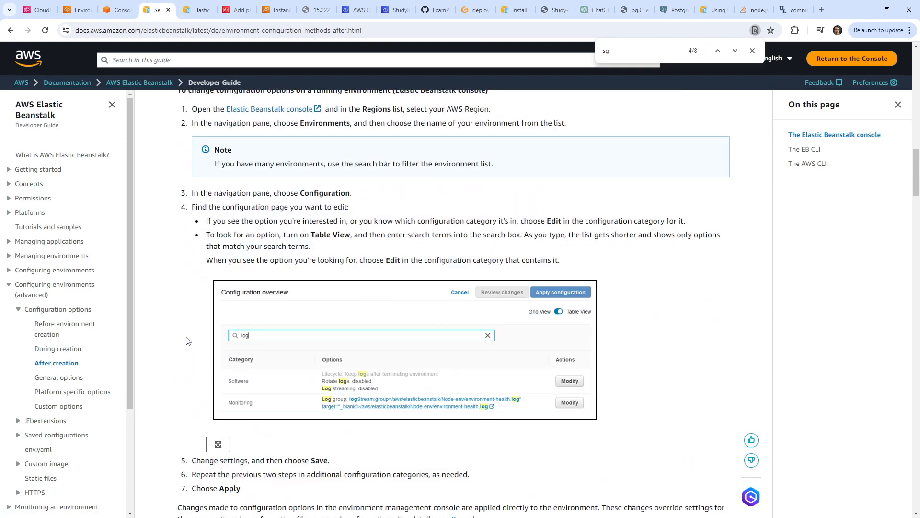
{"action": "left_click", "coordinate": [59, 348]}
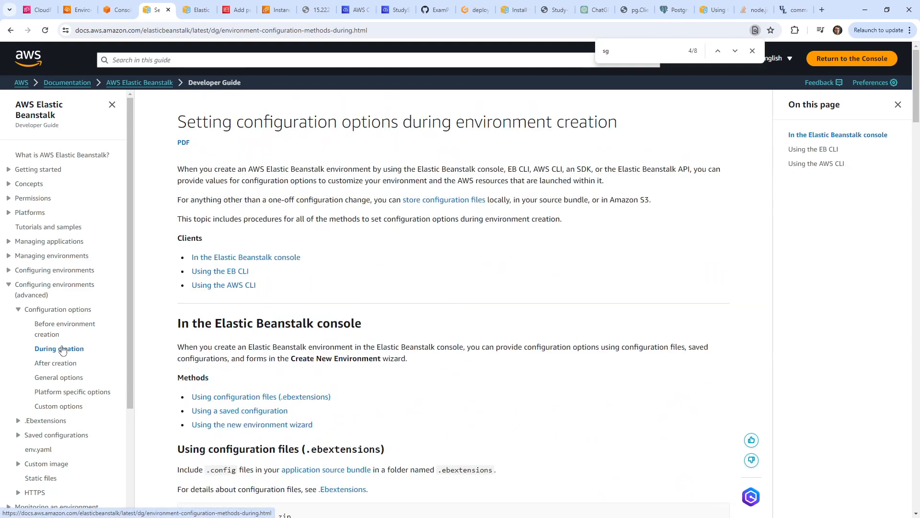
{"action": "left_click", "coordinate": [78, 10]}
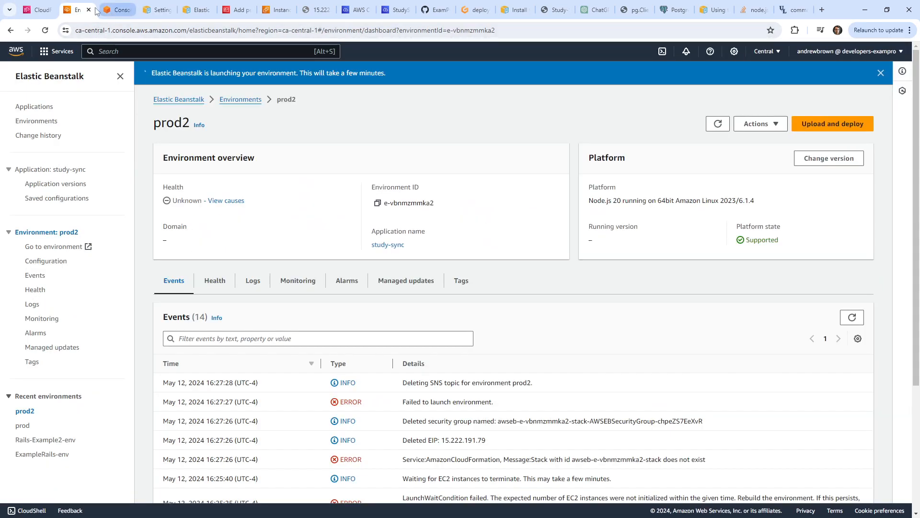
Return to the Cloud9 IDE with config.yml and the .ebextensions folder.
{"action": "left_click", "coordinate": [356, 10]}
{"action": "left_click", "coordinate": [396, 9]}
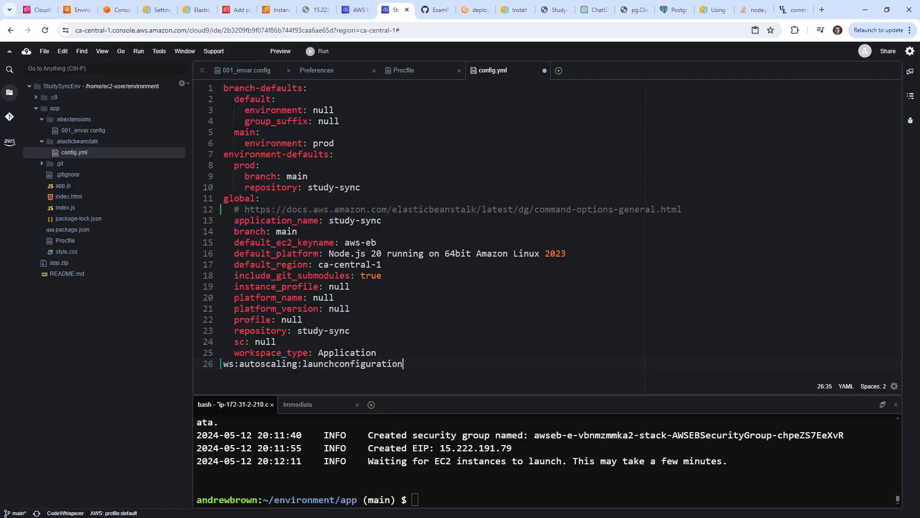
{"action": "right_click", "coordinate": [79, 120]}
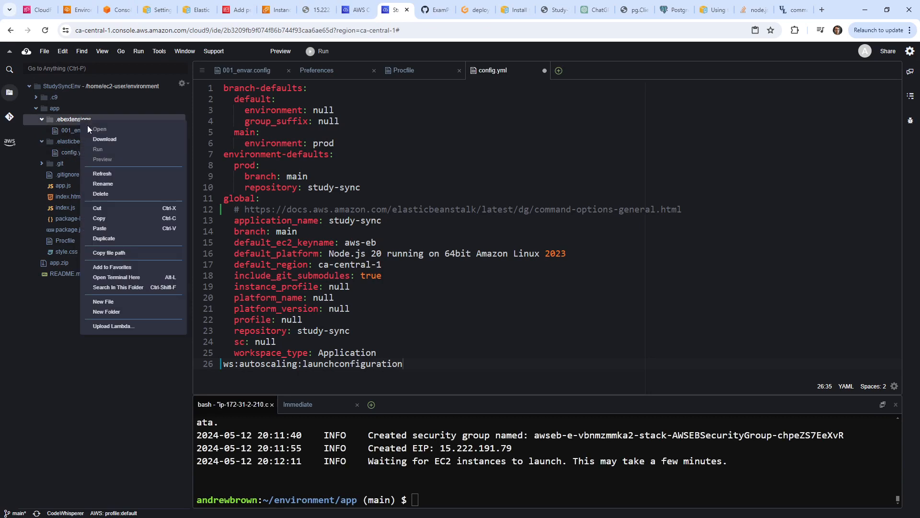
{"action": "left_click", "coordinate": [69, 120]}
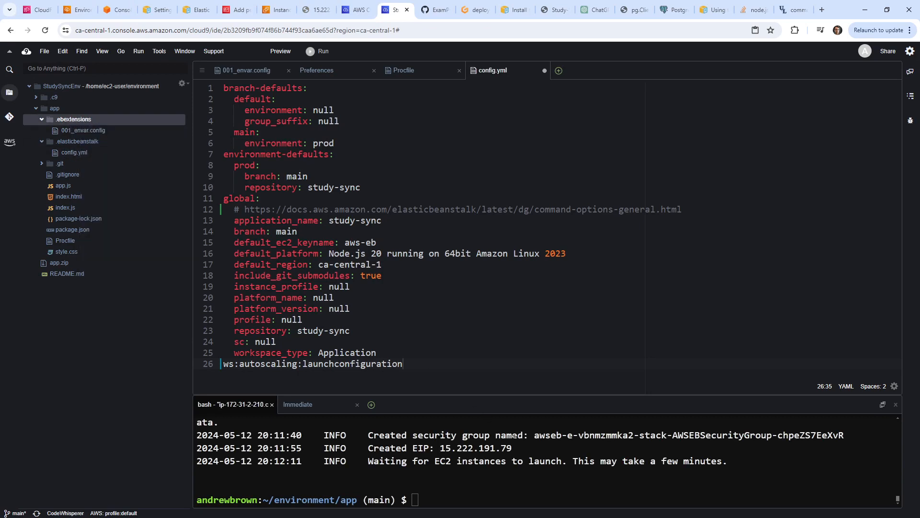
Create .ebextensions/asg_launch_config.config with a touch command in the terminal.
{"action": "left_click", "coordinate": [532, 456]}
{"action": "type", "text": "cd"}
{"action": "key", "text": "BackSpace"}
{"action": "key", "text": "BackSpace"}
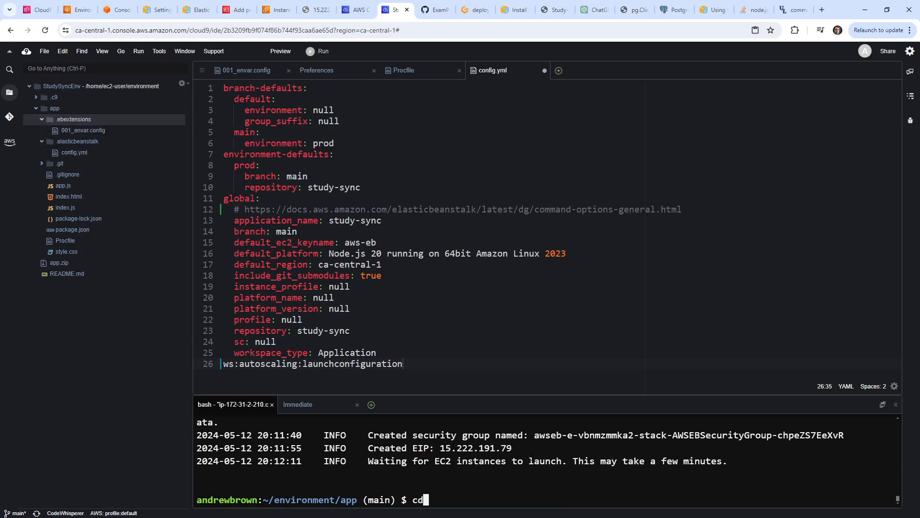
{"action": "type", "text": "touch .eb"}
{"action": "key", "text": "Tab"}
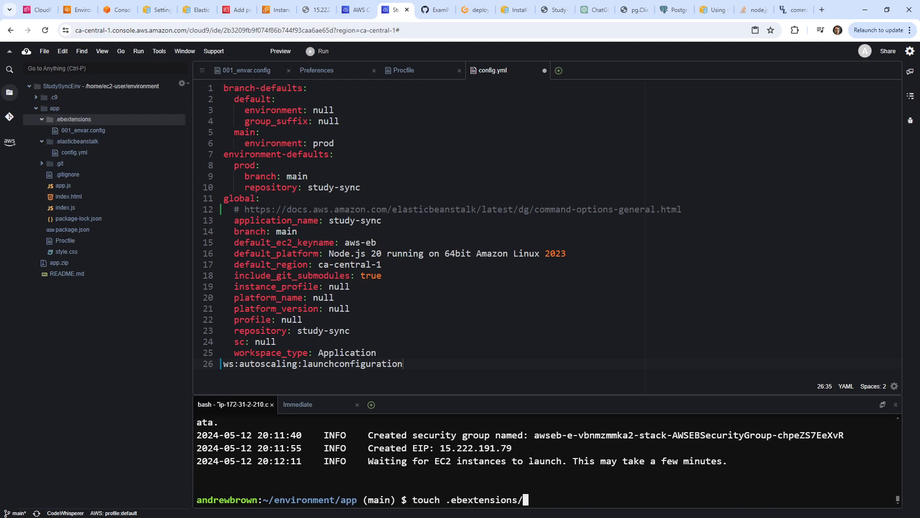
{"action": "type", "text": "asg_launch_config"}
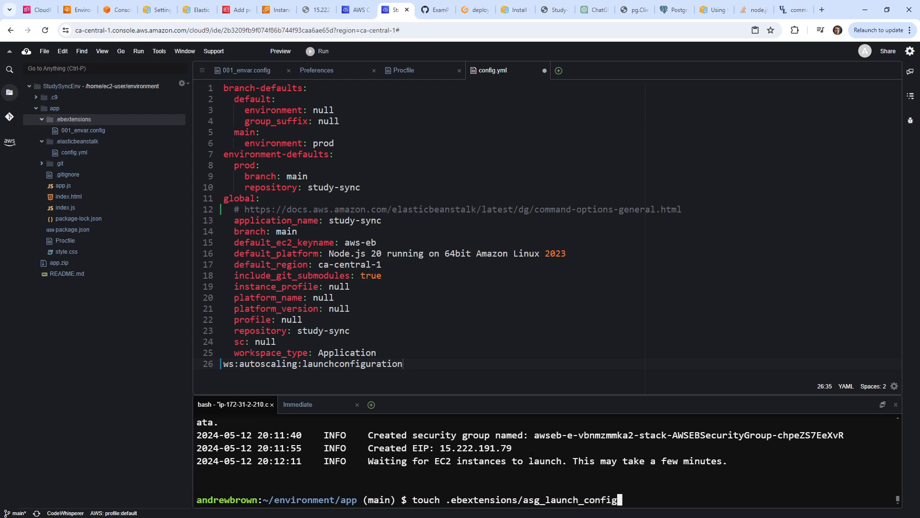
{"action": "type", "text": "."}
{"action": "key", "text": "BackSpace"}
{"action": "key", "text": "BackSpace"}
{"action": "type", "text": "g.config"}
{"action": "key", "text": "Return"}
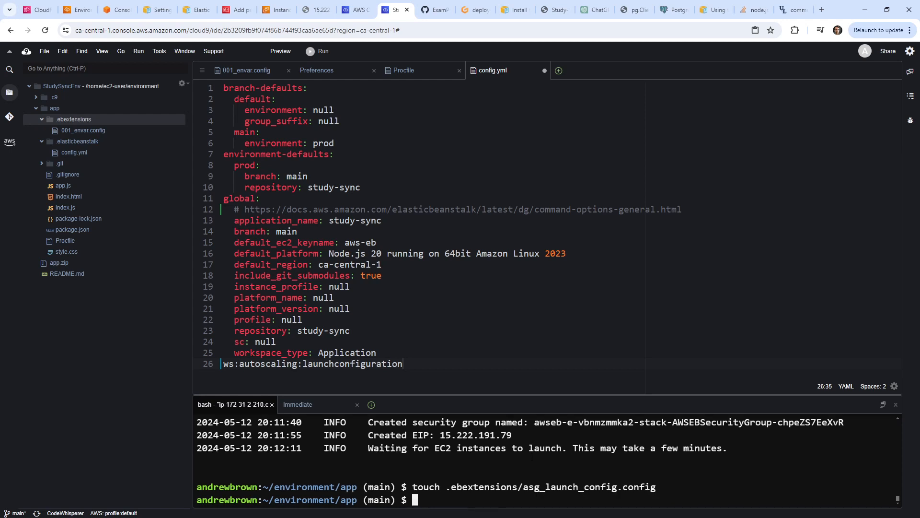
Cut the aws:autoscaling:launchconfiguration line 26 out of config.yml.
{"action": "left_click_drag", "start_coordinate": [403, 365], "coordinate": [207, 366]}
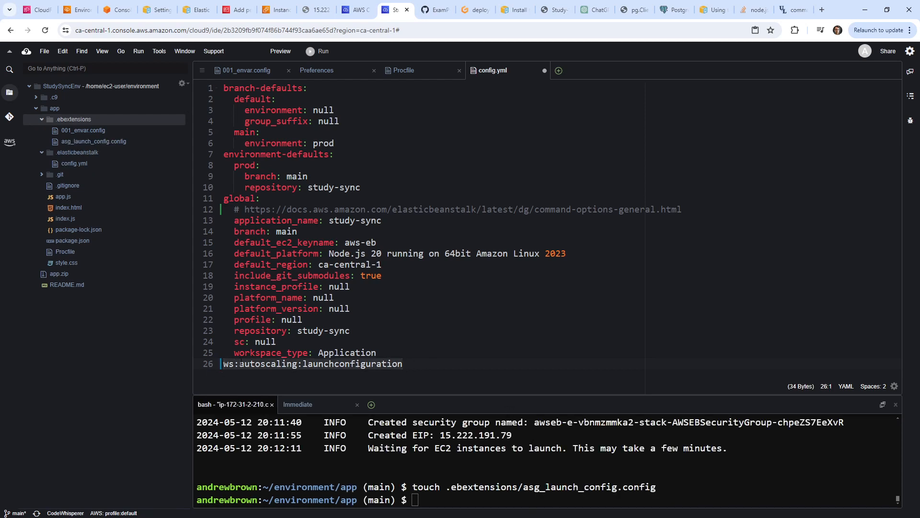
{"action": "right_click", "coordinate": [240, 364]}
{"action": "left_click", "coordinate": [267, 330]}
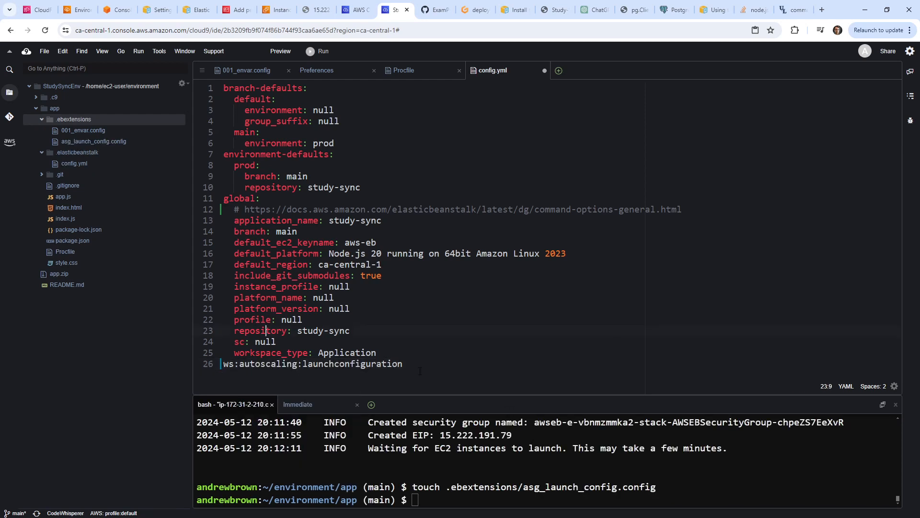
{"action": "left_click_drag", "start_coordinate": [405, 364], "coordinate": [204, 372]}
{"action": "right_click", "coordinate": [242, 364]}
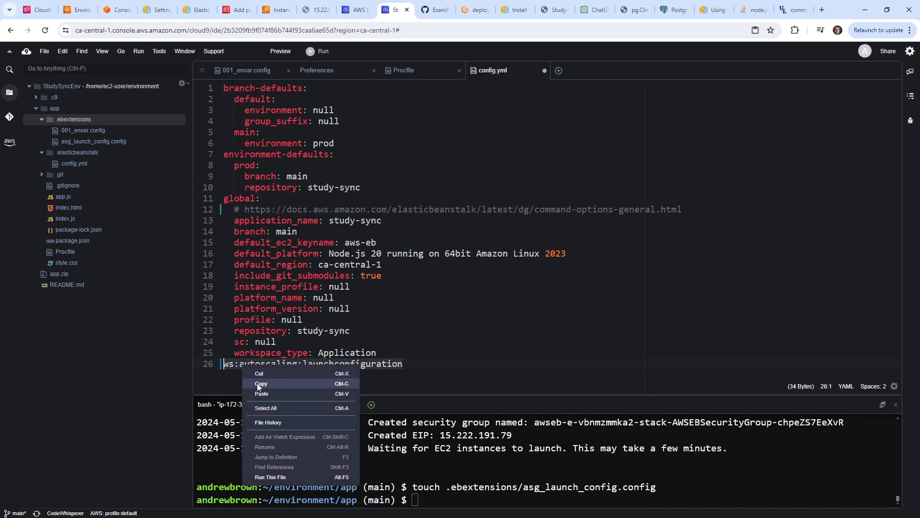
{"action": "left_click", "coordinate": [258, 373]}
{"action": "left_click", "coordinate": [102, 140]}
{"action": "right_click", "coordinate": [323, 173]}
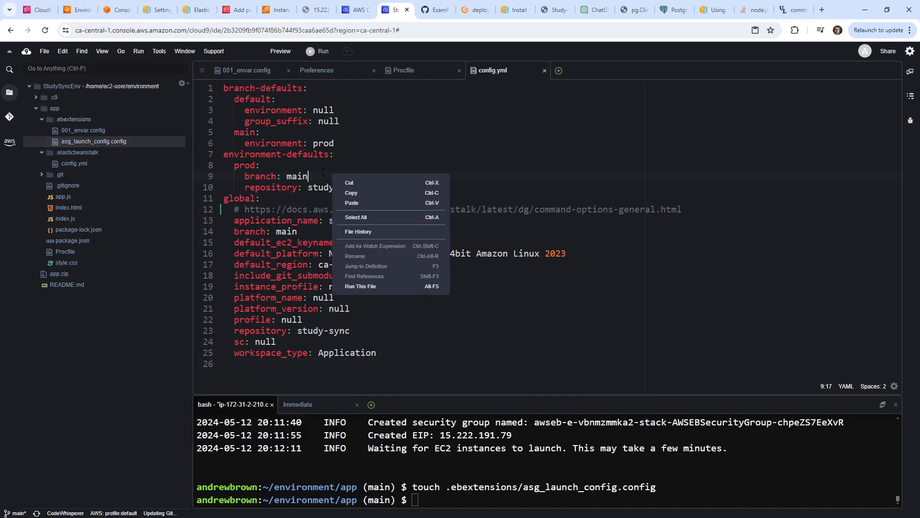
Paste the namespace into asg_launch_config.config and compare with 001_envar.config's structure.
{"action": "double_click", "coordinate": [140, 145]}
{"action": "right_click", "coordinate": [362, 144]}
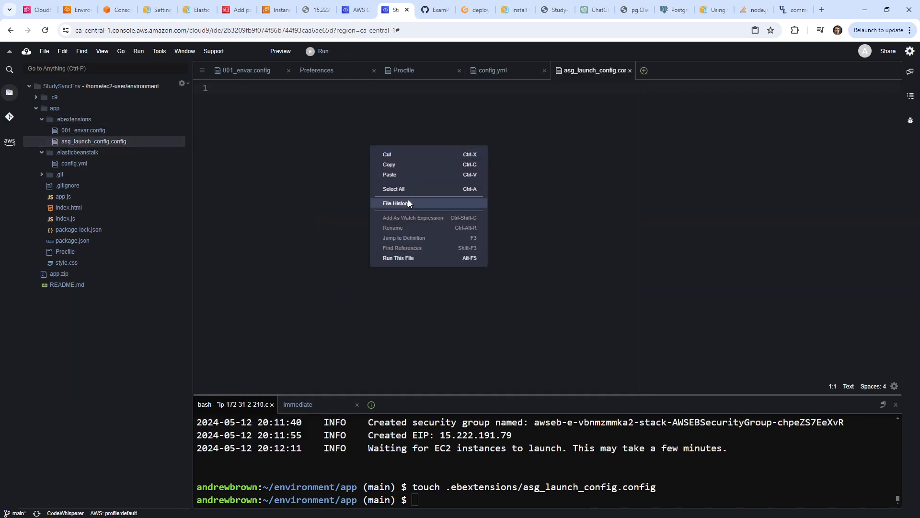
{"action": "left_click", "coordinate": [416, 172]}
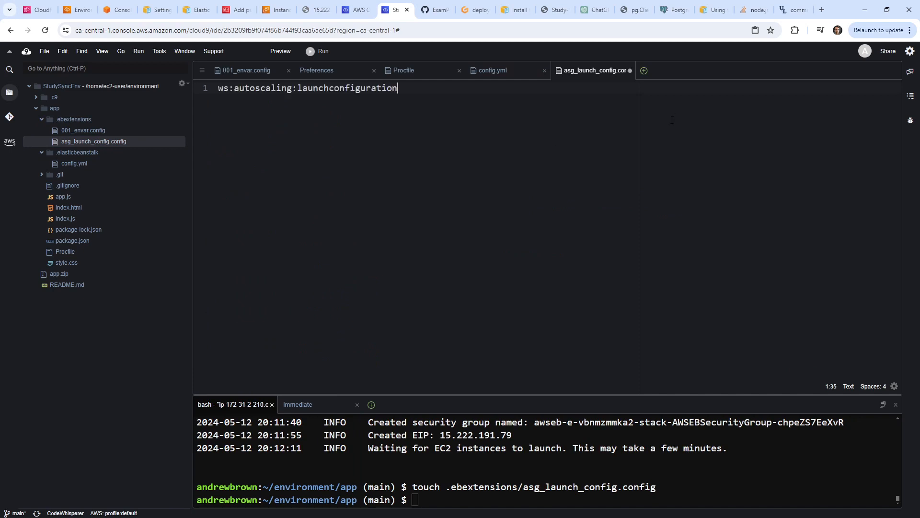
{"action": "left_click", "coordinate": [99, 130]}
{"action": "left_click", "coordinate": [98, 130]}
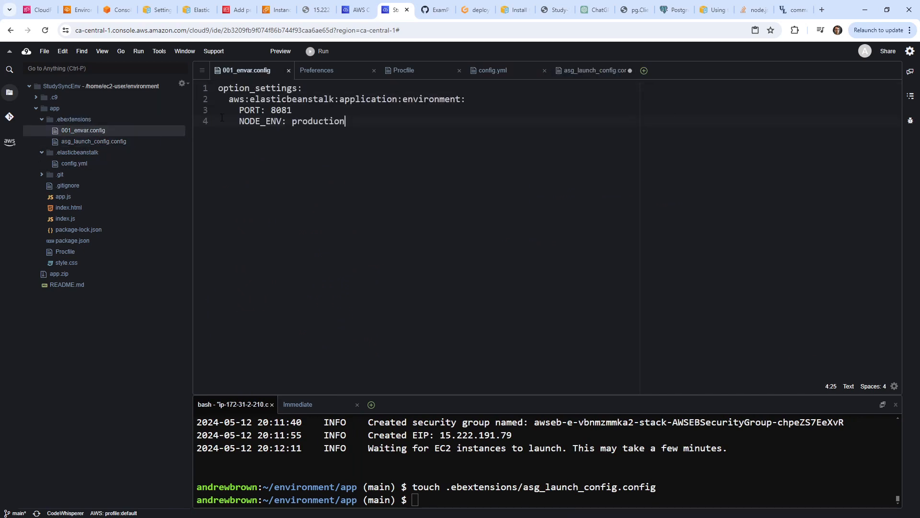
{"action": "left_click", "coordinate": [106, 141]}
{"action": "left_click", "coordinate": [106, 141]}
Add option_settings: above the namespace, indent it two spaces with a trailing colon, and save.
{"action": "left_click", "coordinate": [219, 88]}
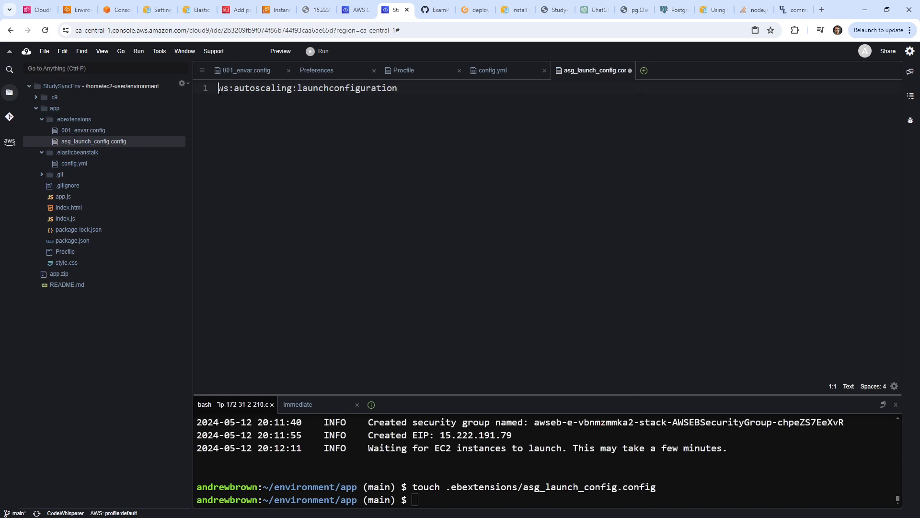
{"action": "left_click", "coordinate": [145, 131]}
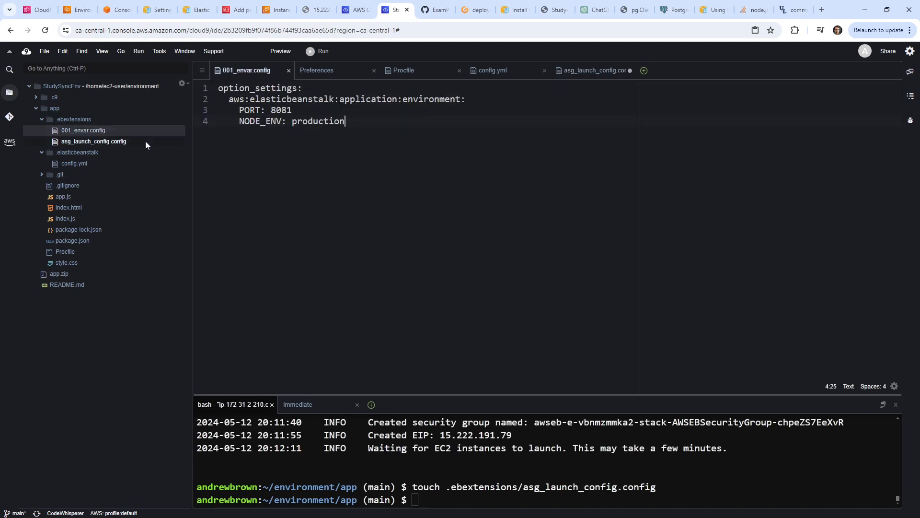
{"action": "left_click_drag", "start_coordinate": [331, 91], "coordinate": [200, 82]}
{"action": "left_click", "coordinate": [140, 142]}
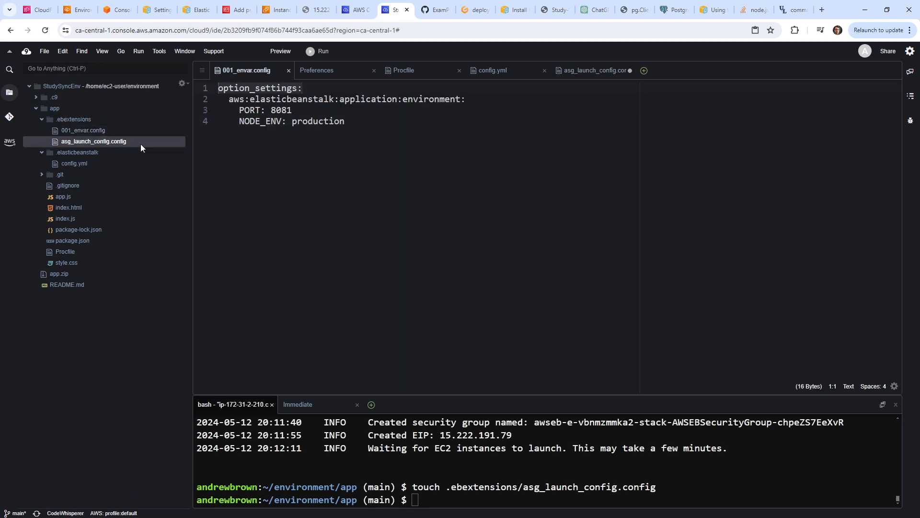
{"action": "key", "text": "Return"}
{"action": "key", "text": "Up"}
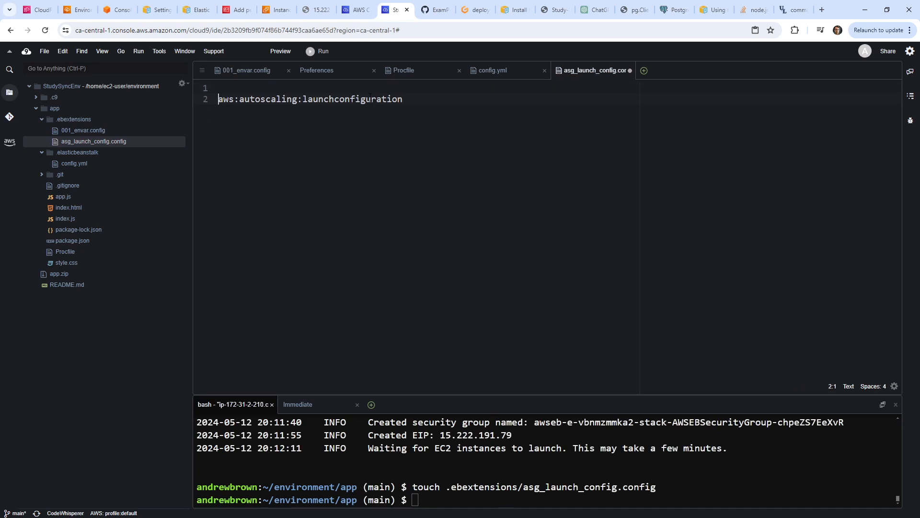
{"action": "key", "text": "ctrl+v"}
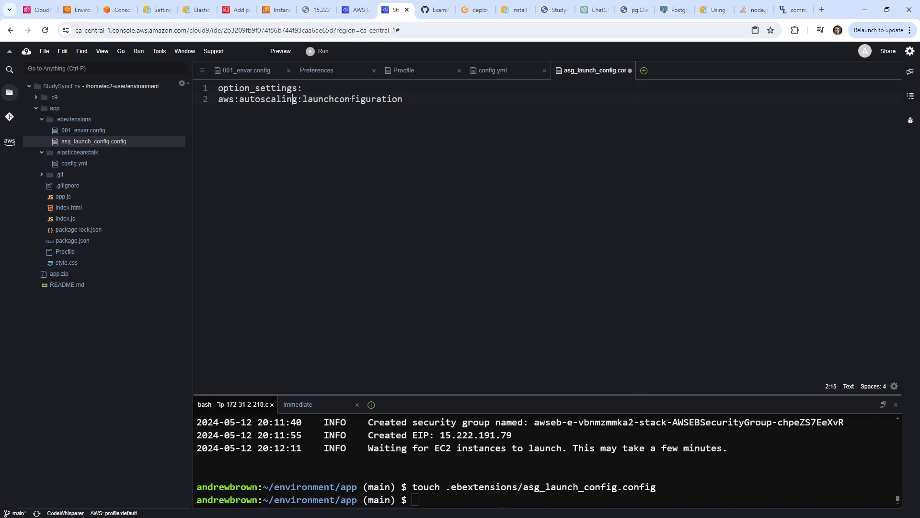
{"action": "key", "text": "Tab"}
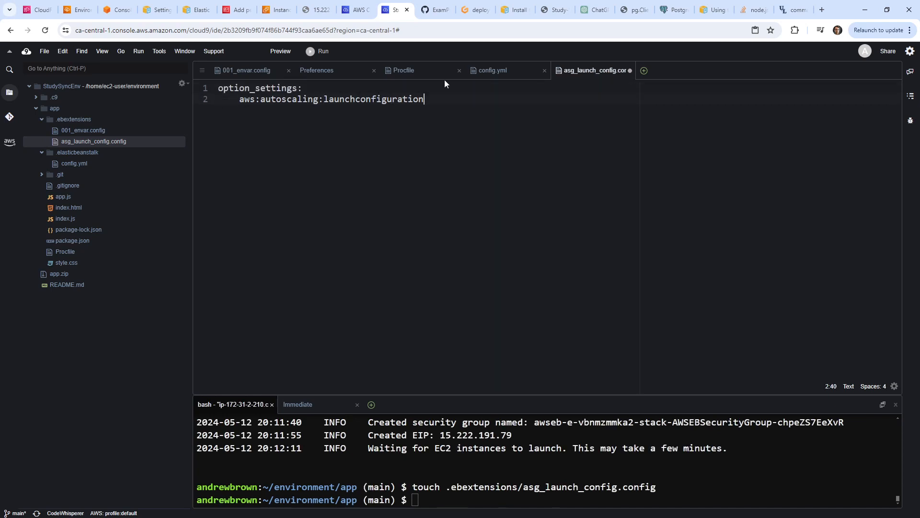
{"action": "type", "text": ":"}
{"action": "key", "text": "BackSpace"}
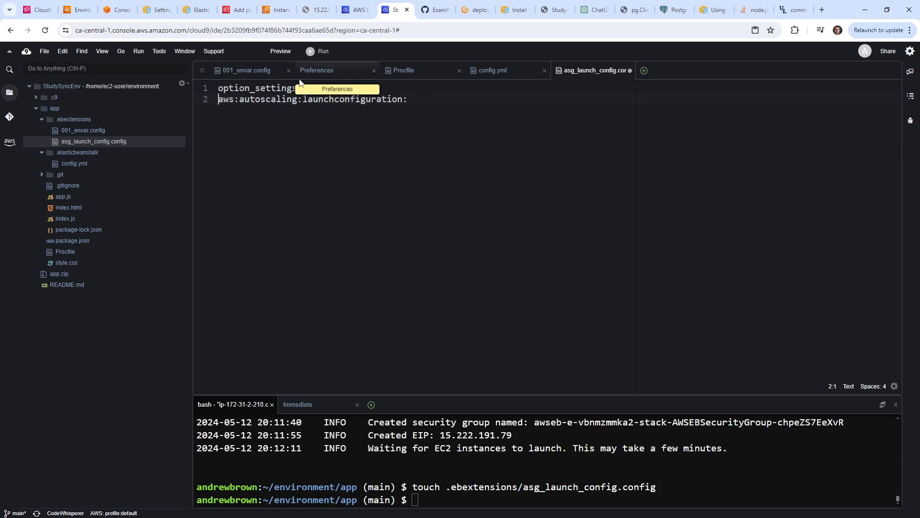
{"action": "left_click", "coordinate": [410, 116]}
{"action": "key", "text": "ctrl+s"}
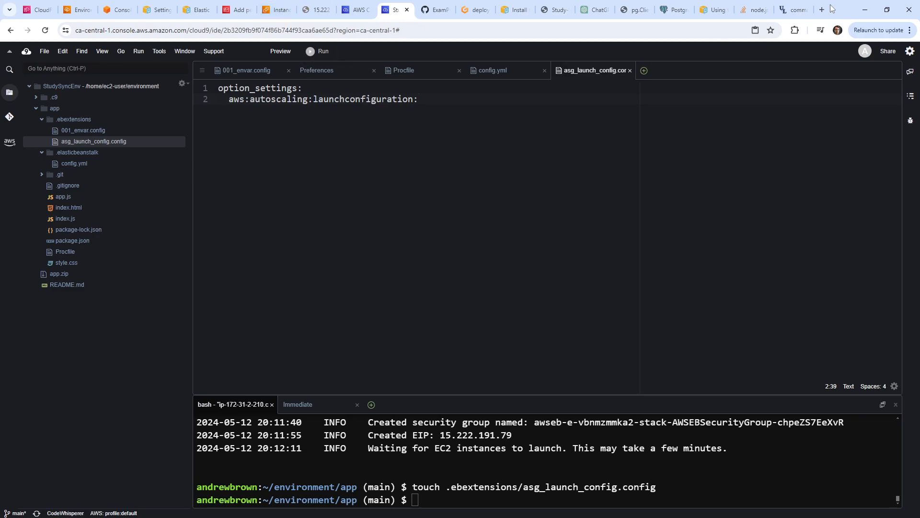
Cut the docs URL comment from line 12 of config.yml.
{"action": "left_click", "coordinate": [799, 13]}
{"action": "left_click", "coordinate": [805, 9]}
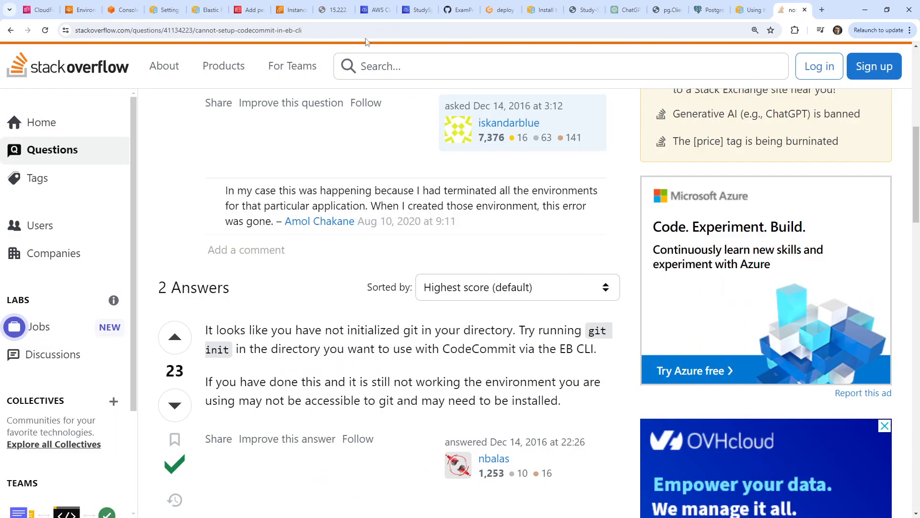
{"action": "left_click", "coordinate": [367, 13]}
{"action": "left_click", "coordinate": [413, 12]}
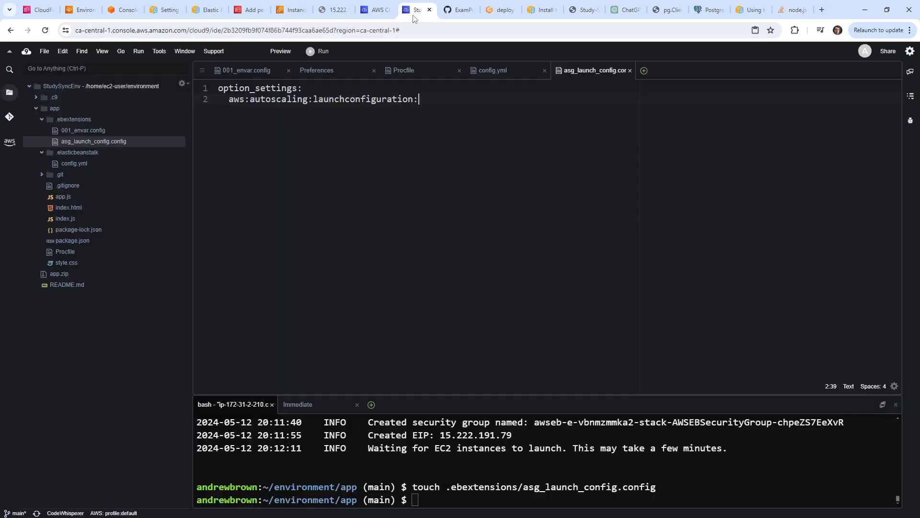
{"action": "double_click", "coordinate": [93, 163]}
{"action": "left_click_drag", "start_coordinate": [705, 207], "coordinate": [235, 210]}
{"action": "key", "text": "ctrl+c"}
{"action": "right_click", "coordinate": [237, 212]}
{"action": "left_click", "coordinate": [253, 218]}
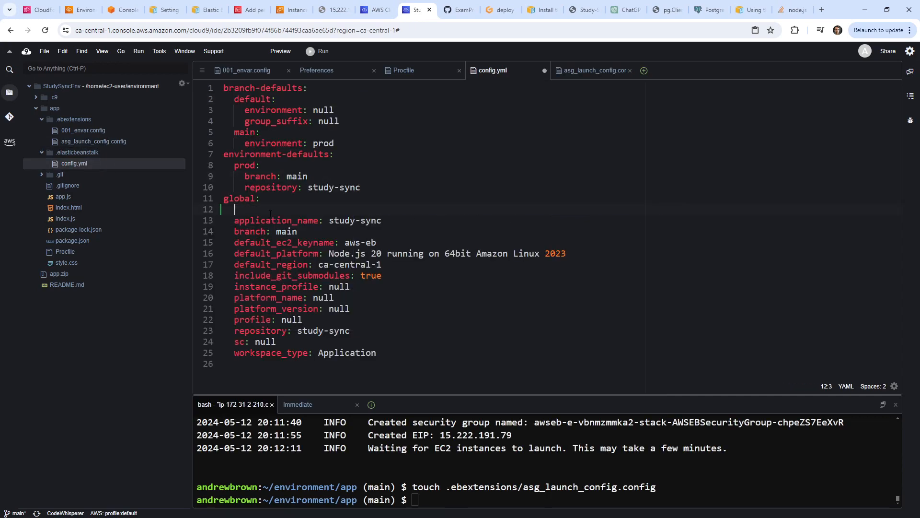
Paste the docs comment onto line 2 of asg_launch_config.config, indented two spaces, and save.
{"action": "double_click", "coordinate": [115, 144]}
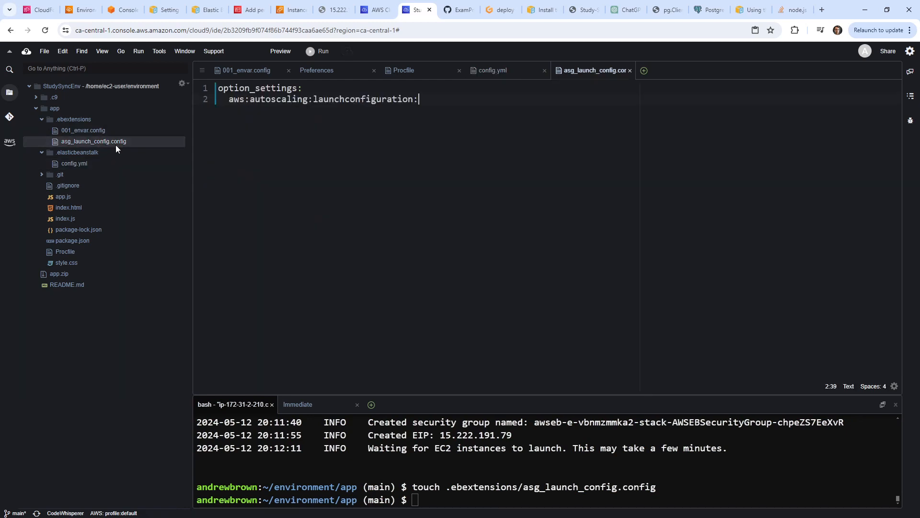
{"action": "key", "text": "Return"}
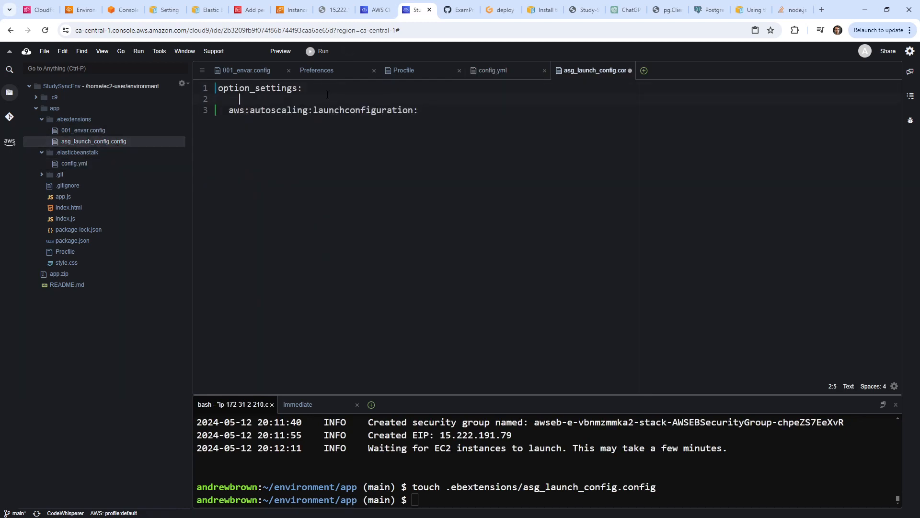
{"action": "right_click", "coordinate": [338, 99]}
{"action": "left_click", "coordinate": [370, 129]}
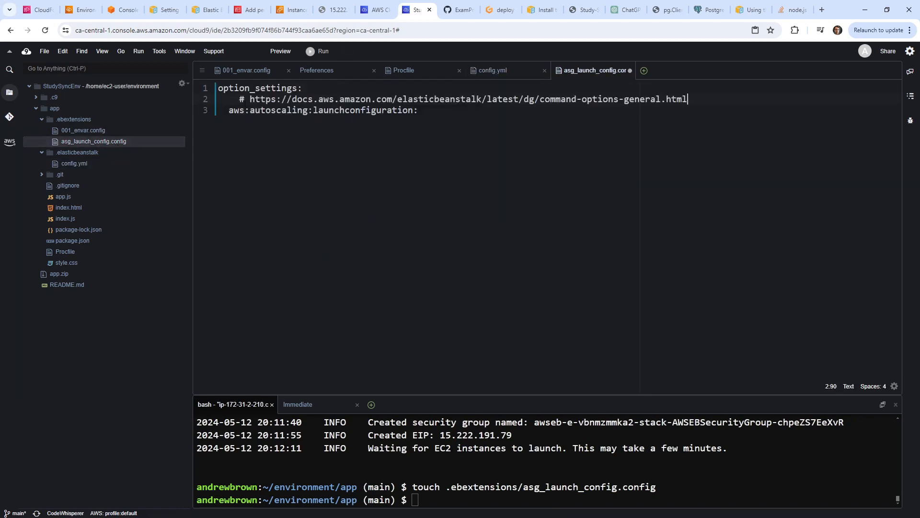
{"action": "key", "text": "Home"}
{"action": "key", "text": "BackSpace"}
{"action": "key", "text": "BackSpace"}
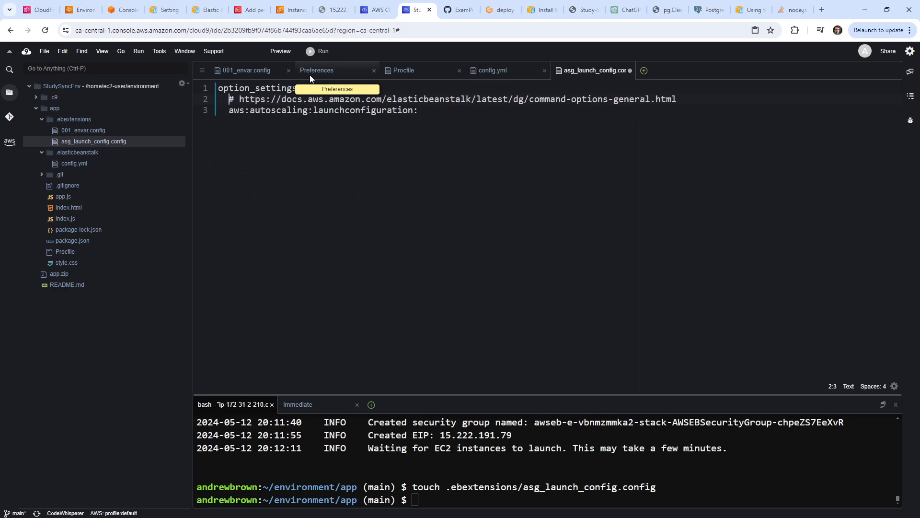
{"action": "key", "text": "ctrl+s"}
Close the Stack Overflow, PostgreSQL, pg.Client and ChatGPT tabs, returning to the configuration options docs.
{"action": "left_click", "coordinate": [791, 11]}
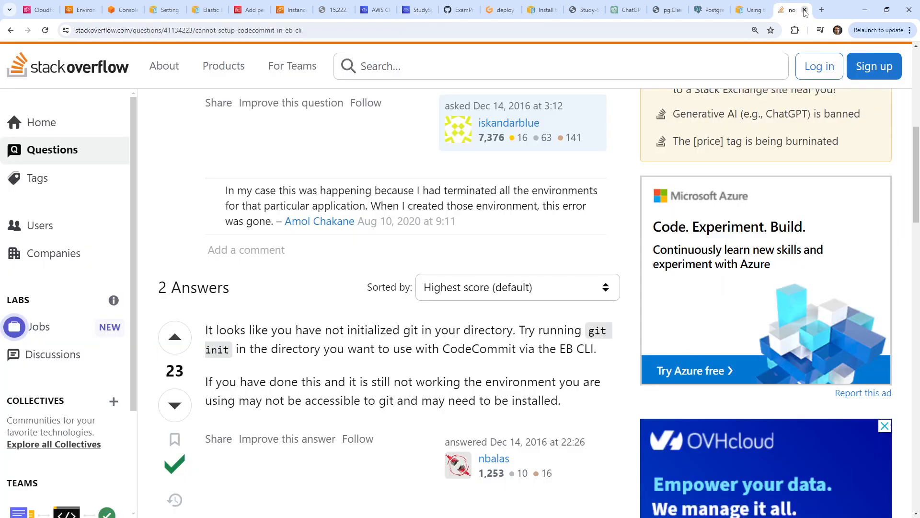
{"action": "key", "text": "ctrl+w"}
{"action": "left_click", "coordinate": [804, 10]}
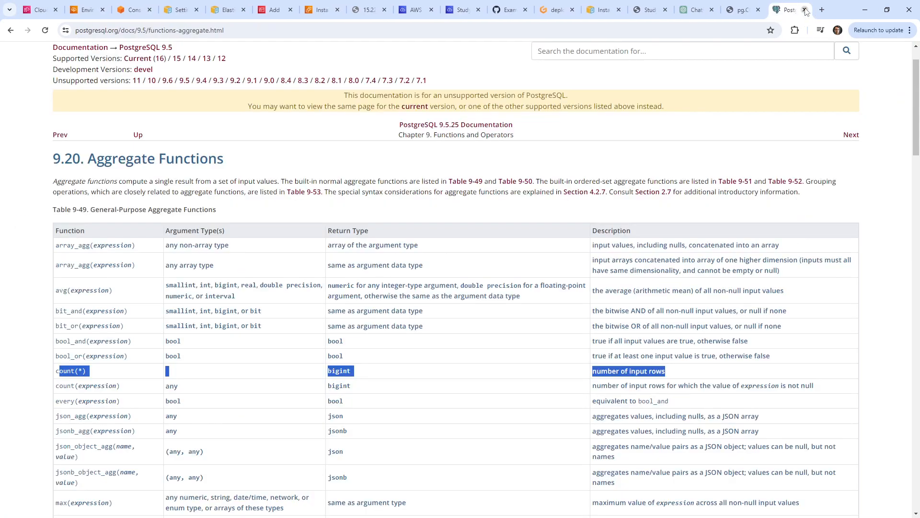
{"action": "left_click", "coordinate": [804, 10]}
{"action": "left_click", "coordinate": [805, 10]}
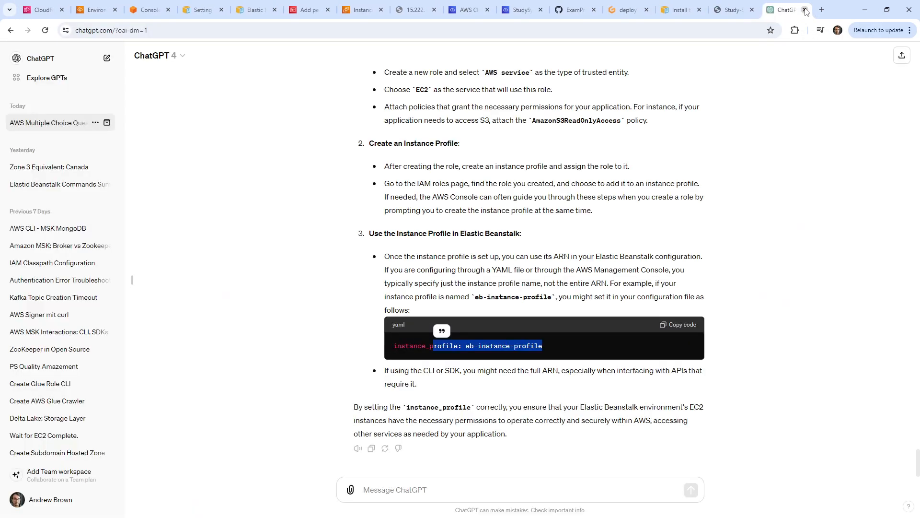
{"action": "left_click", "coordinate": [805, 10]}
{"action": "left_click", "coordinate": [729, 11]}
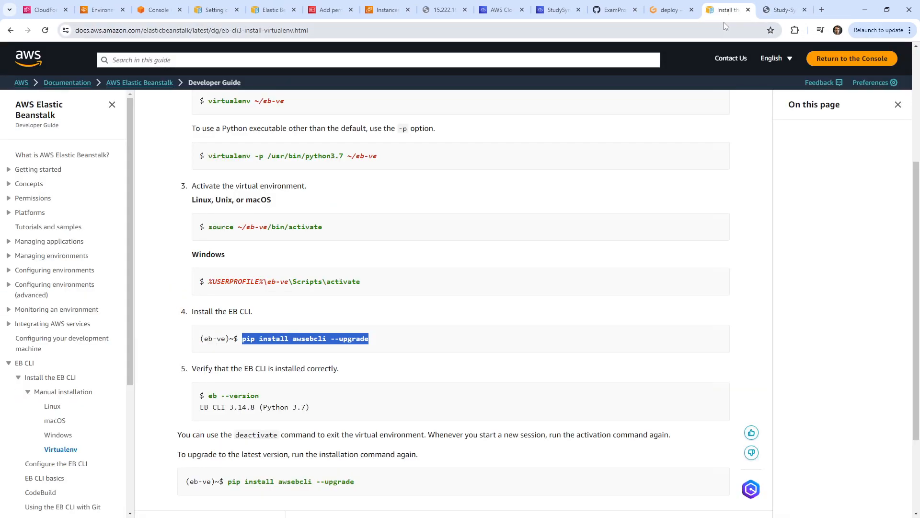
{"action": "left_click", "coordinate": [270, 8]}
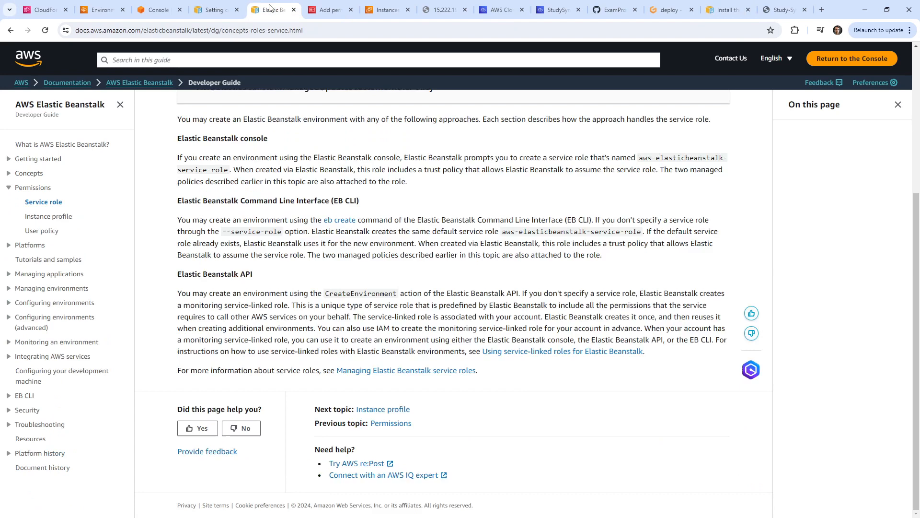
{"action": "left_click", "coordinate": [216, 10]}
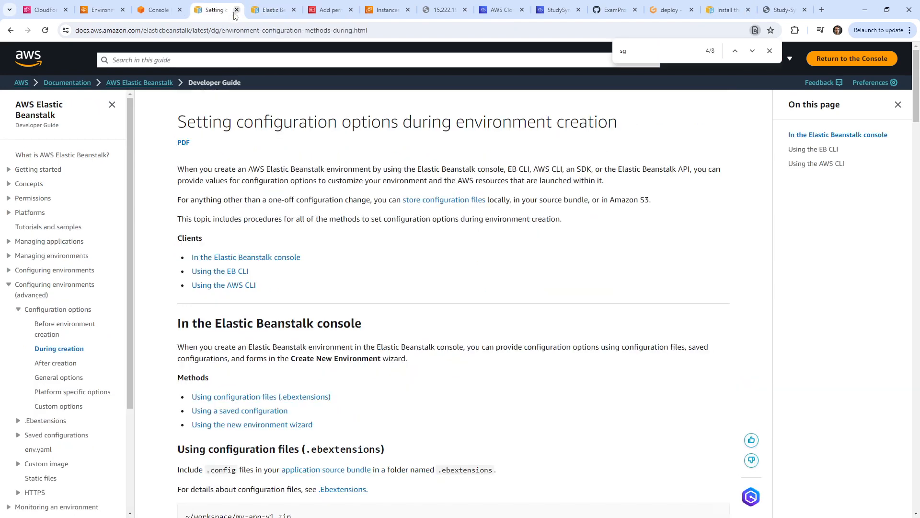
Find SecurityGroups and its elasticbeanstalk-default default under aws:autoscaling:launchconfiguration, then return to Cloud9.
{"action": "left_click", "coordinate": [60, 378]}
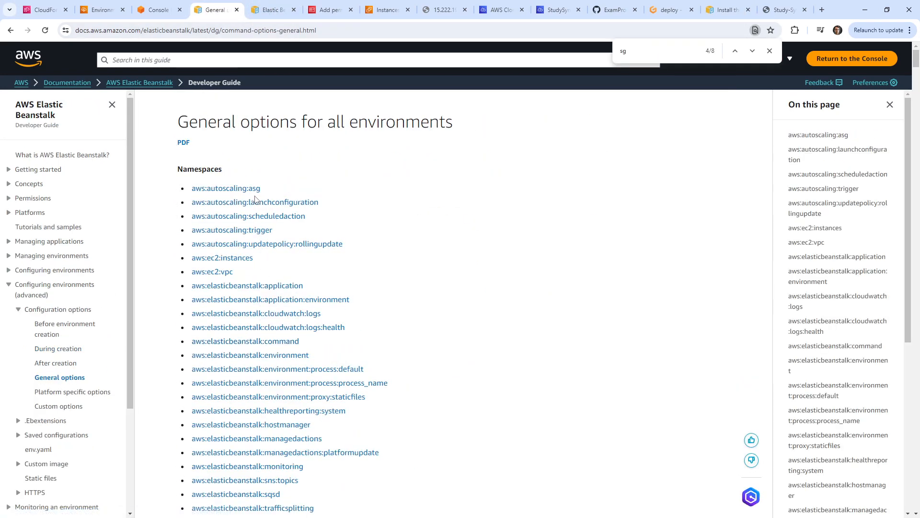
{"action": "left_click", "coordinate": [275, 202]}
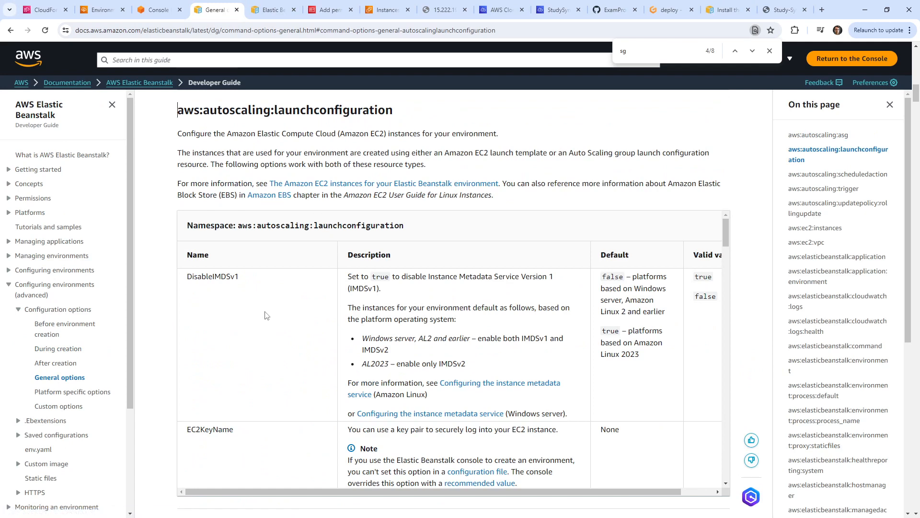
{"action": "scroll", "coordinate": [227, 311], "scroll_direction": "down", "scroll_amount": 4}
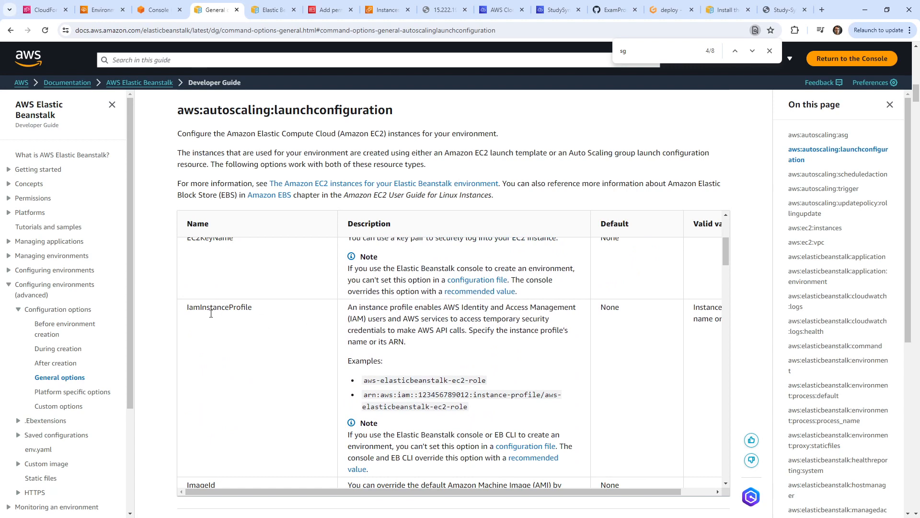
{"action": "scroll", "coordinate": [242, 390], "scroll_direction": "down", "scroll_amount": 5}
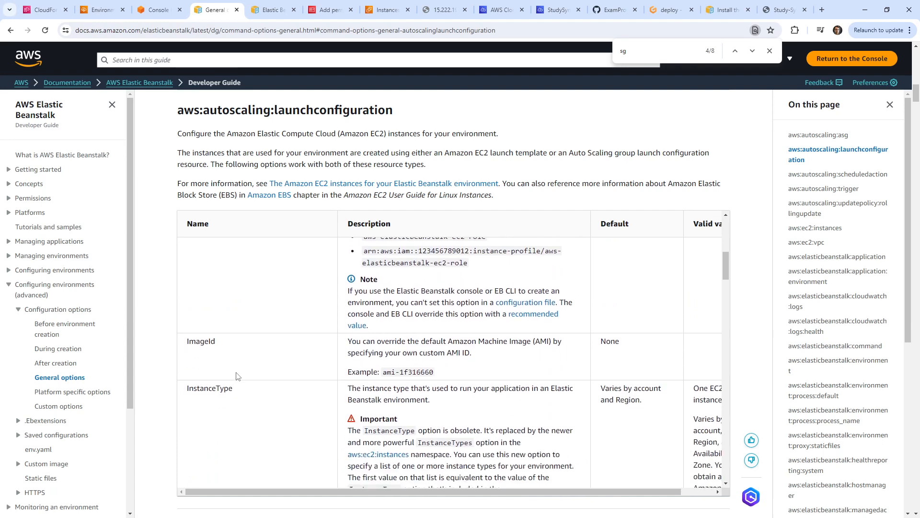
{"action": "scroll", "coordinate": [242, 376], "scroll_direction": "down", "scroll_amount": 5}
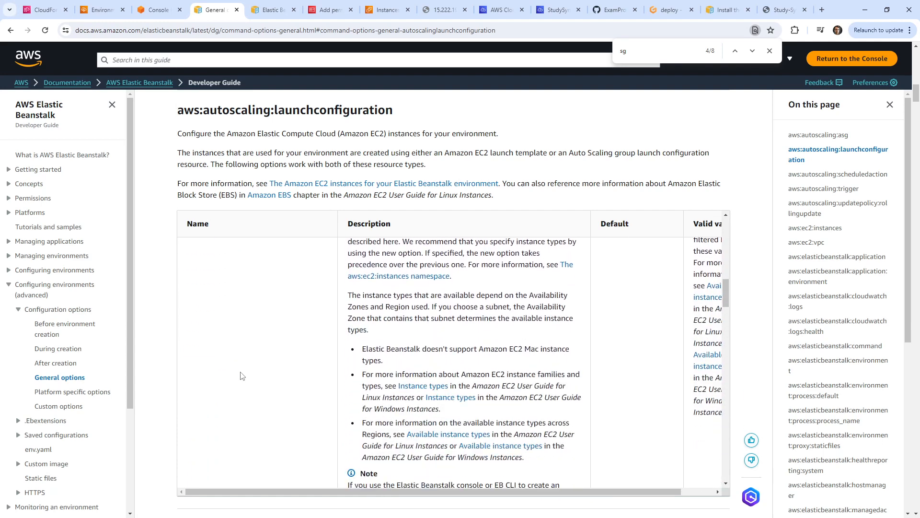
{"action": "scroll", "coordinate": [242, 364], "scroll_direction": "down", "scroll_amount": 8}
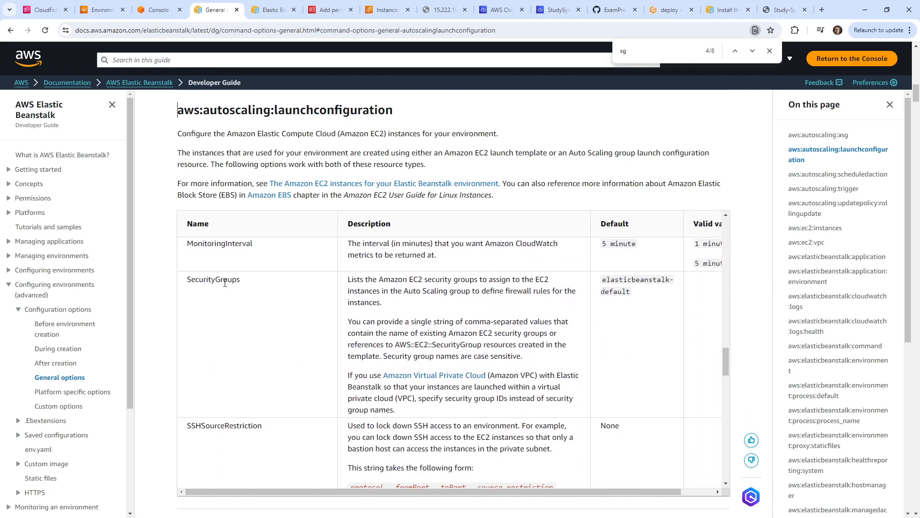
{"action": "double_click", "coordinate": [225, 281]}
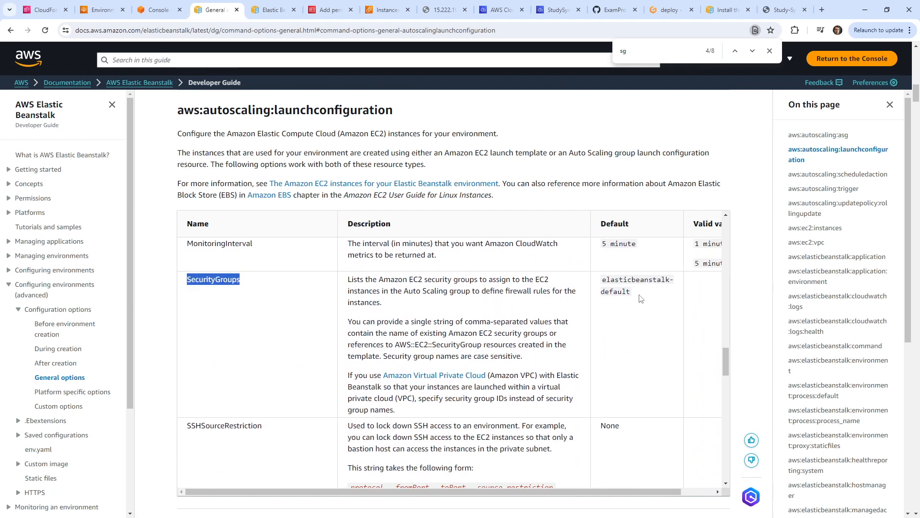
{"action": "left_click_drag", "start_coordinate": [641, 299], "coordinate": [598, 284]}
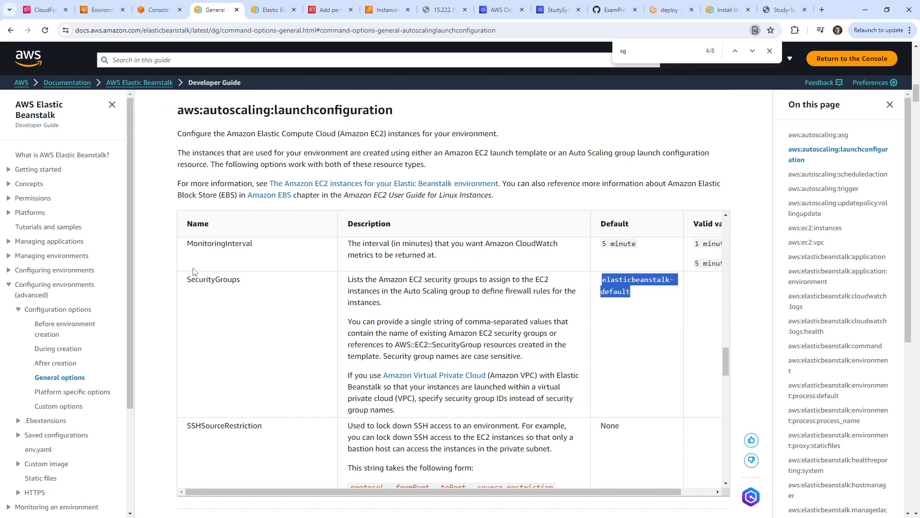
{"action": "double_click", "coordinate": [217, 278]}
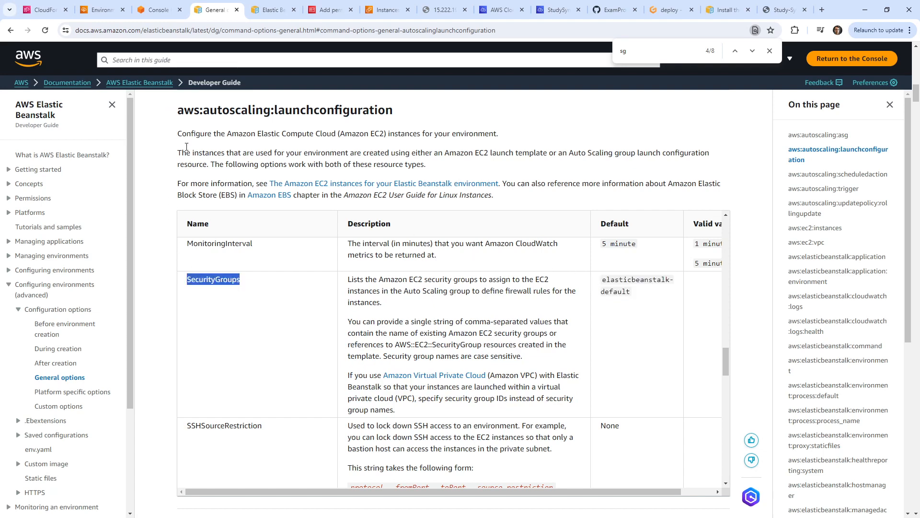
{"action": "left_click", "coordinate": [153, 15]}
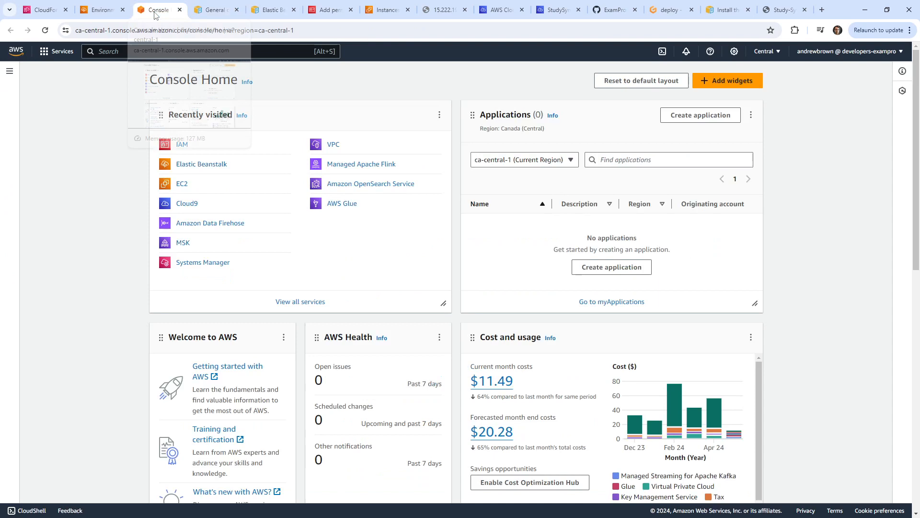
{"action": "left_click", "coordinate": [114, 15]}
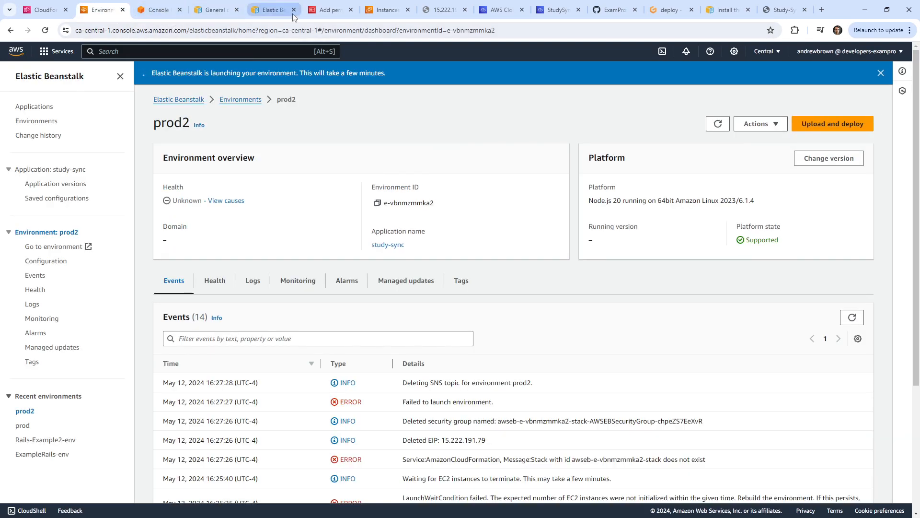
{"action": "left_click", "coordinate": [557, 11]}
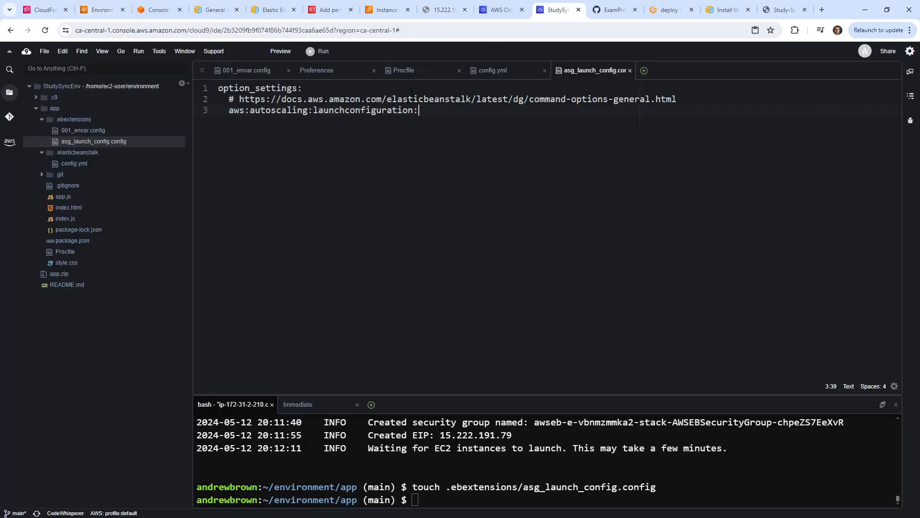
Add SecurityGroups: with an empty '-' list item under the namespace.
{"action": "type", "text": "SecurityGroups"}
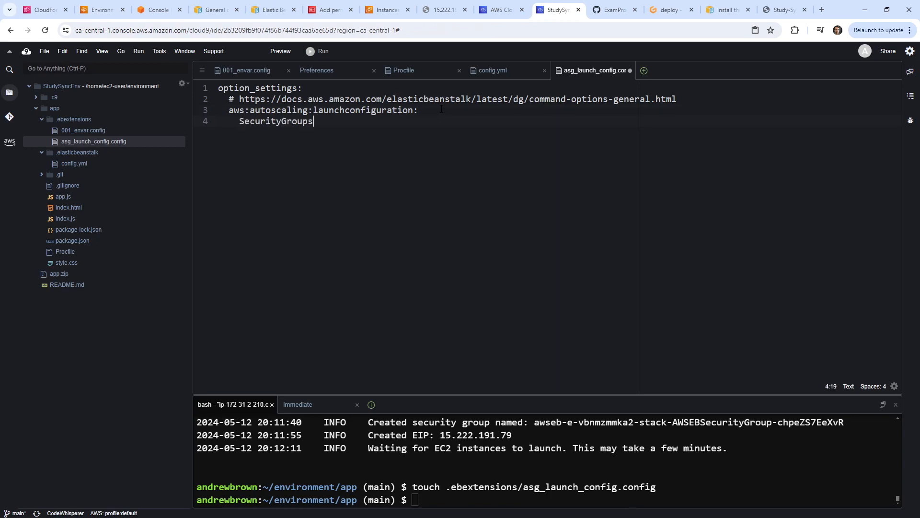
{"action": "type", "text": ":"}
{"action": "key", "text": "Return"}
{"action": "type", "text": "-"}
Switch the editor indentation from 4 to 2 spaces.
{"action": "left_click", "coordinate": [871, 388]}
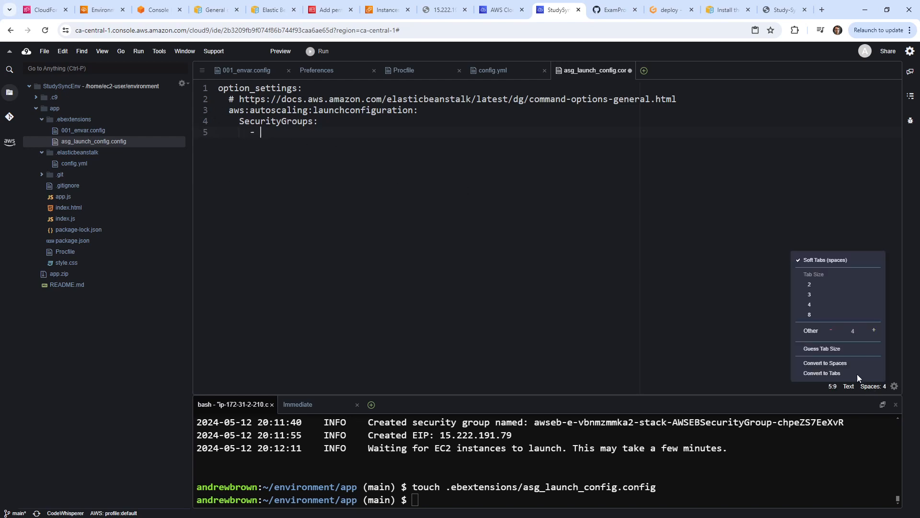
{"action": "left_click", "coordinate": [847, 287]}
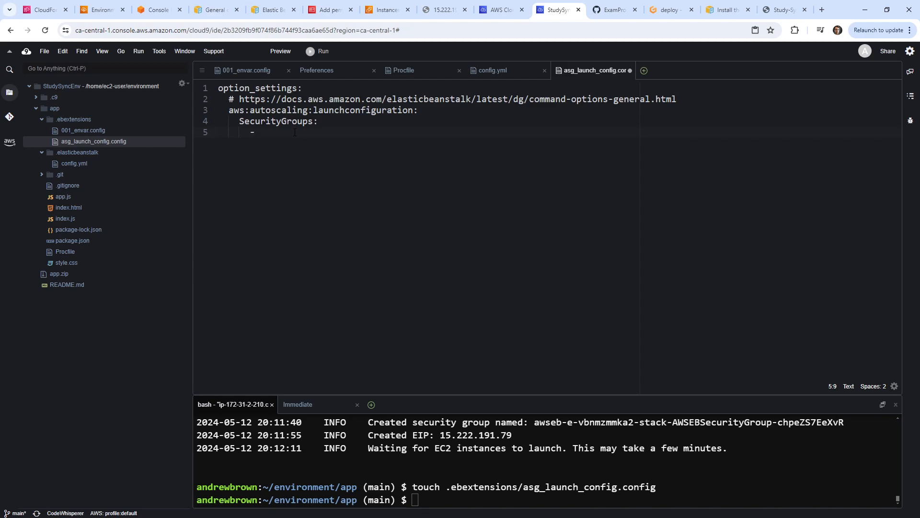
{"action": "left_click", "coordinate": [158, 10]}
{"action": "left_click", "coordinate": [208, 10]}
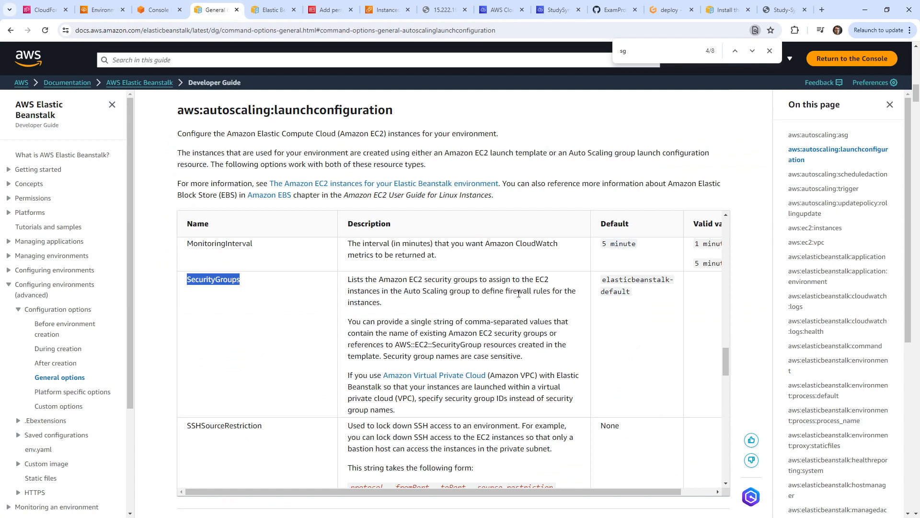
Reread the comma-separated SecurityGroups note, then search AWS services for ec2.
{"action": "left_click_drag", "start_coordinate": [365, 321], "coordinate": [531, 334]}
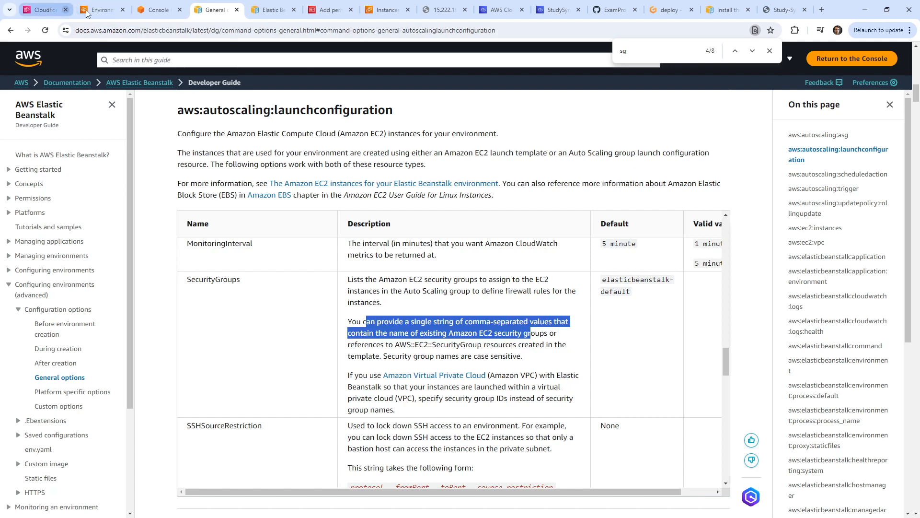
{"action": "left_click", "coordinate": [101, 9]}
{"action": "key", "text": "alt+s"}
{"action": "type", "text": "ec2"}
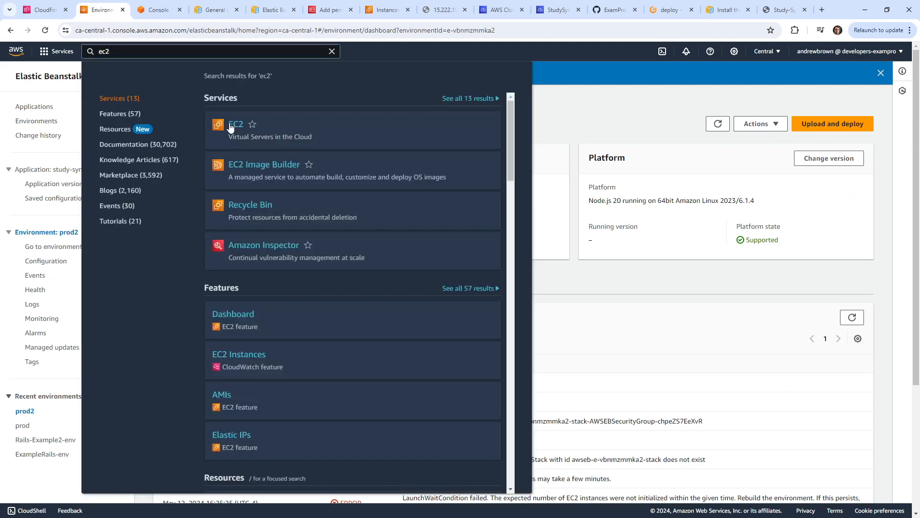
Go to EC2 Security Groups and start a new group named StudySyncSG.
{"action": "left_click", "coordinate": [255, 129]}
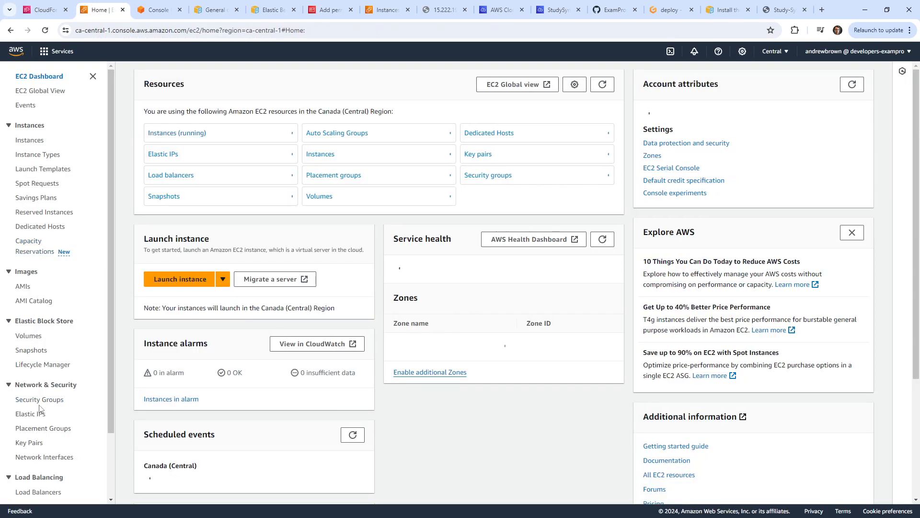
{"action": "left_click", "coordinate": [45, 400]}
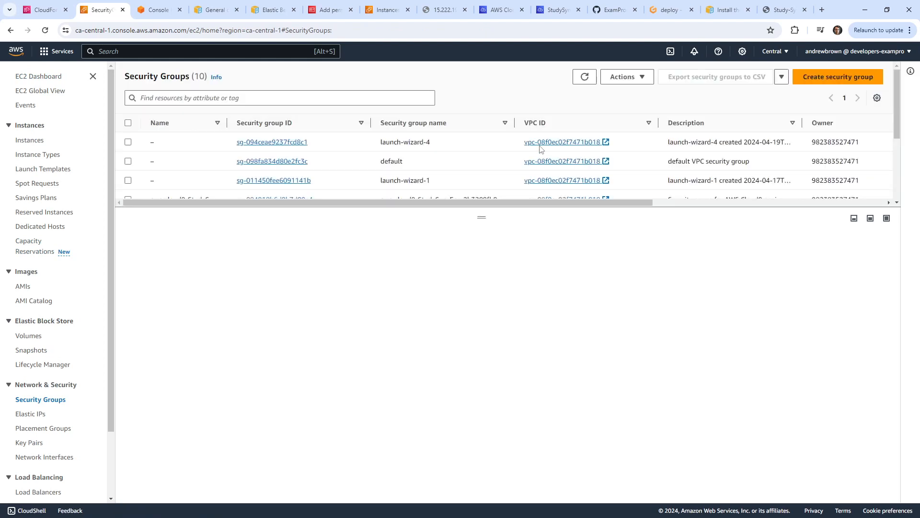
{"action": "left_click_drag", "start_coordinate": [533, 214], "coordinate": [456, 341]}
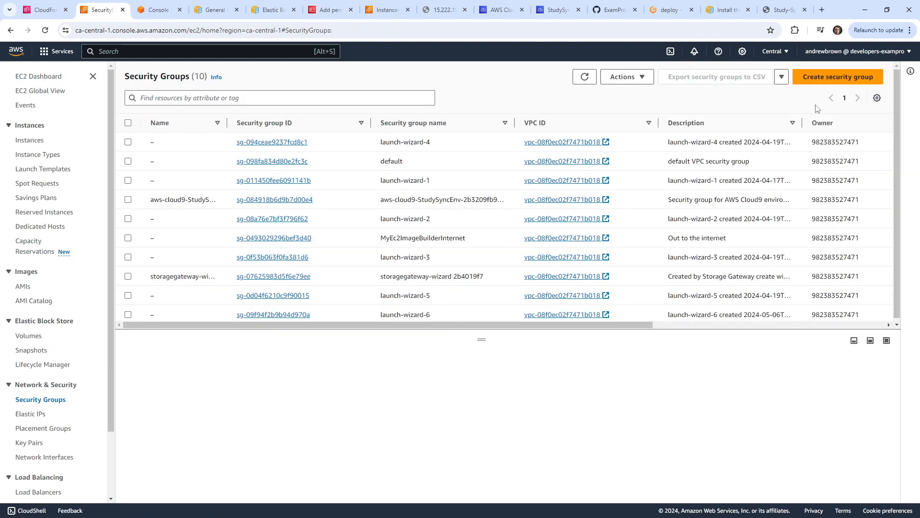
{"action": "left_click", "coordinate": [824, 78]}
{"action": "left_click", "coordinate": [204, 190]}
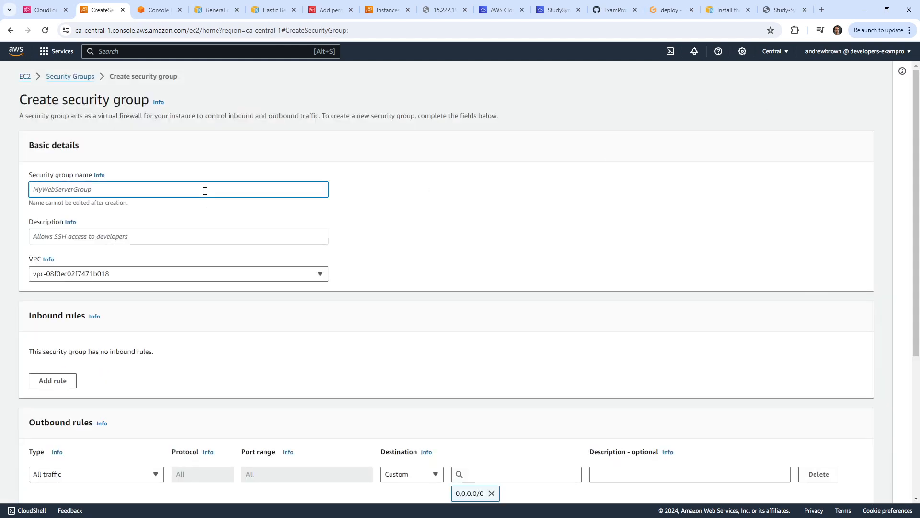
{"action": "type", "text": "StudySyn"}
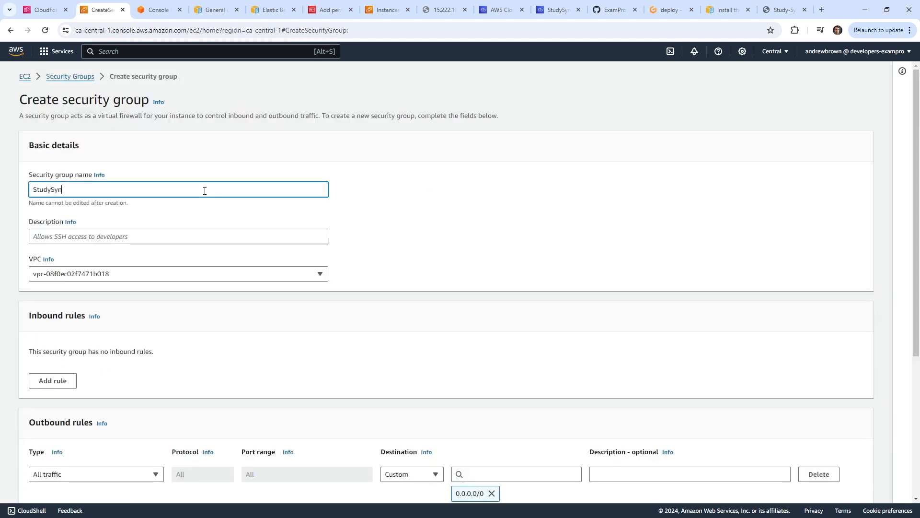
{"action": "type", "text": "cSG"}
{"action": "scroll", "coordinate": [185, 263], "scroll_direction": "down", "scroll_amount": 3}
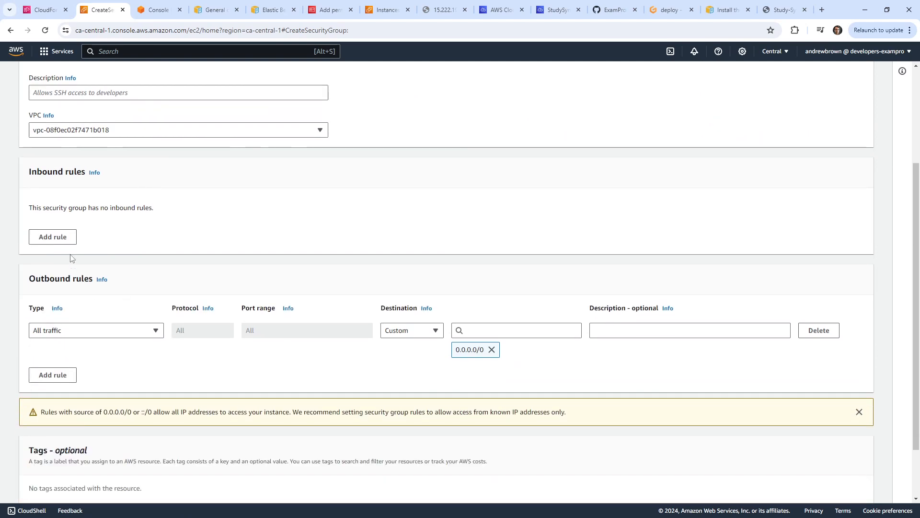
Add two HTTP port 80 inbound rules from anywhere, one IPv4 and one IPv6.
{"action": "left_click", "coordinate": [62, 236]}
{"action": "left_click", "coordinate": [99, 229]}
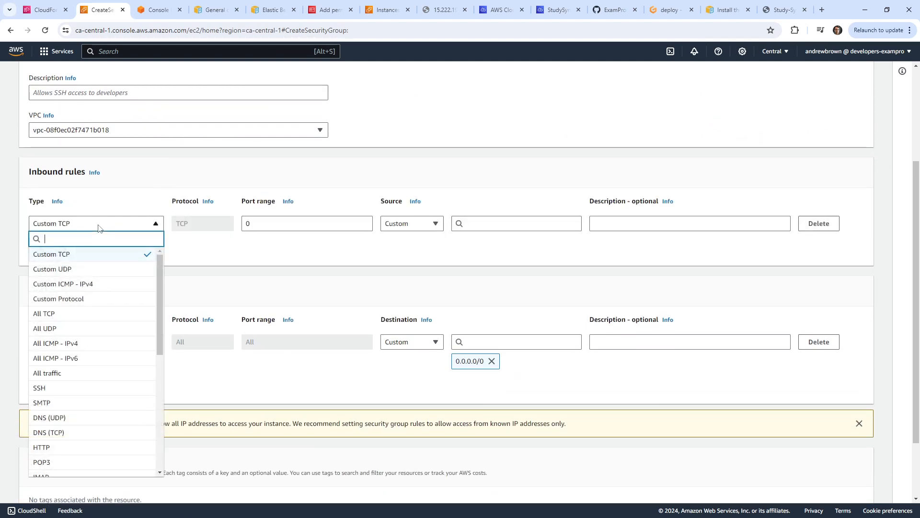
{"action": "type", "text": "http"}
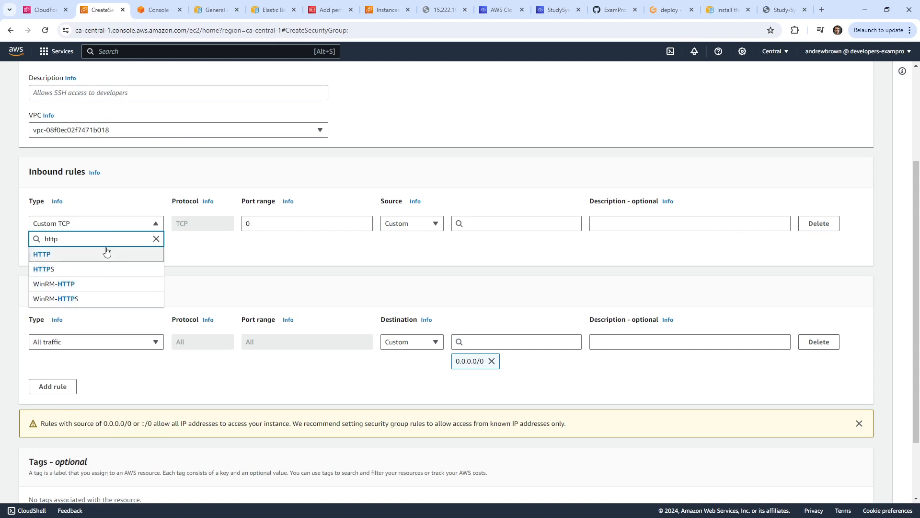
{"action": "left_click", "coordinate": [108, 253]}
{"action": "left_click", "coordinate": [424, 223]}
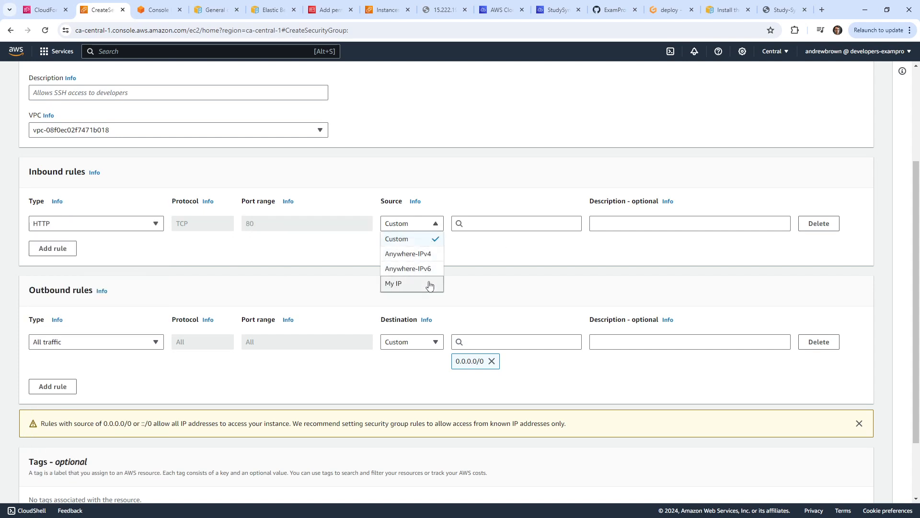
{"action": "left_click", "coordinate": [420, 253]}
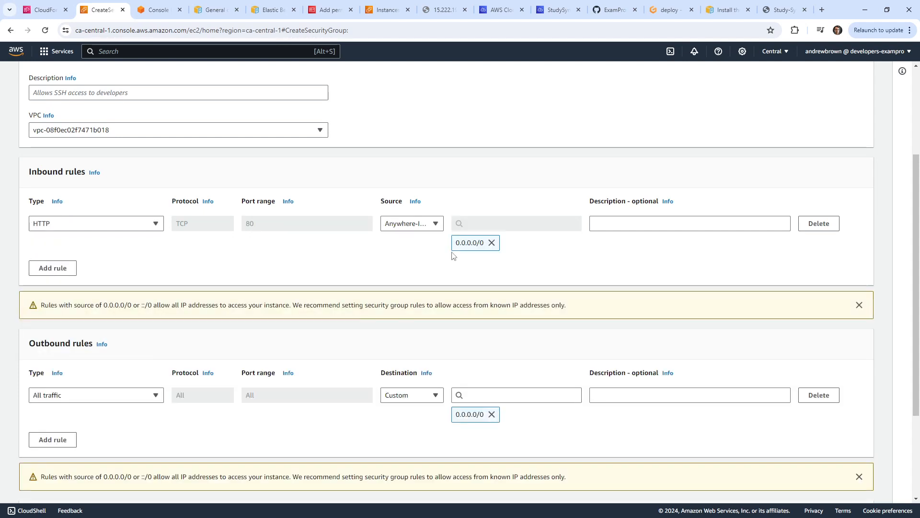
{"action": "left_click", "coordinate": [60, 261]}
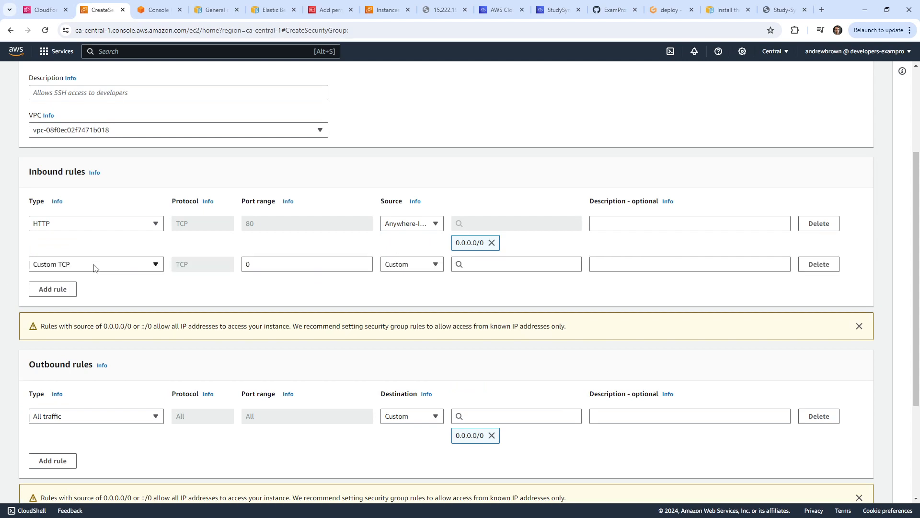
{"action": "left_click", "coordinate": [94, 264]}
{"action": "type", "text": "http"}
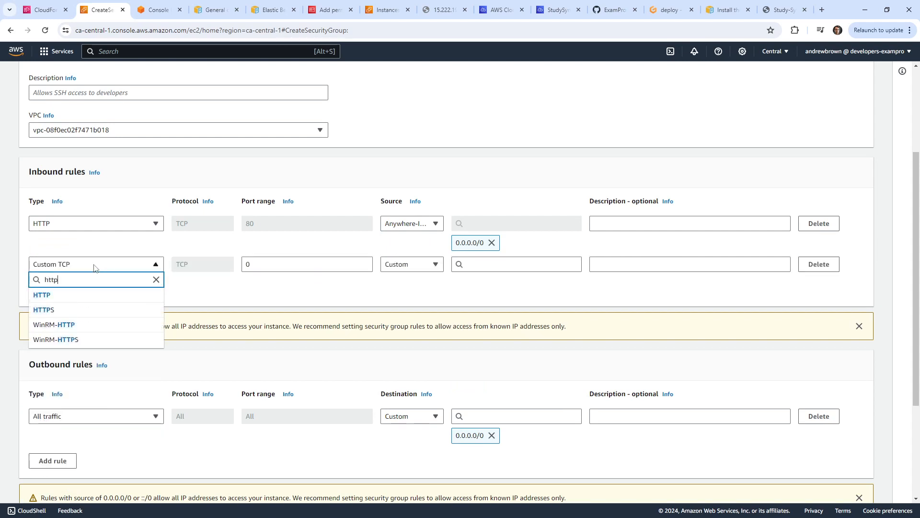
{"action": "left_click", "coordinate": [113, 295]}
{"action": "left_click", "coordinate": [426, 269]}
{"action": "left_click", "coordinate": [408, 309]}
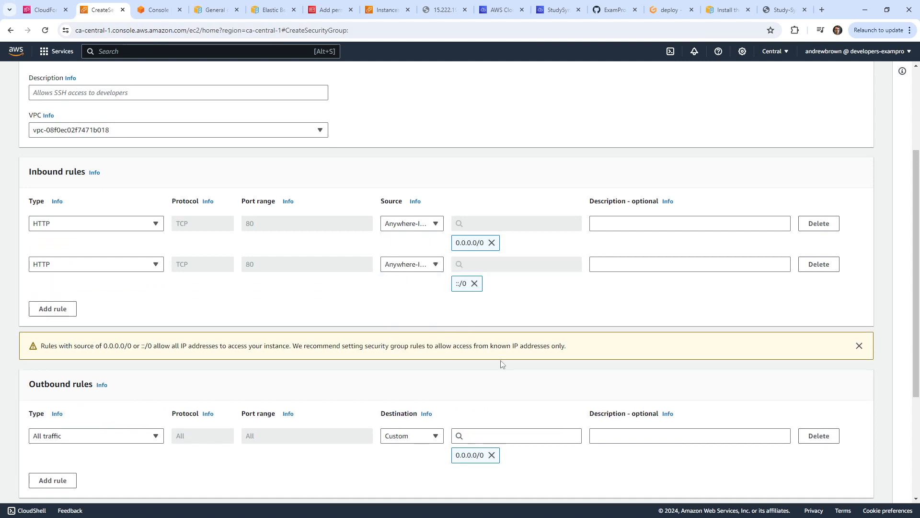
Use StudySyncSG as the description, create the group, and copy its name.
{"action": "scroll", "coordinate": [746, 479], "scroll_direction": "down", "scroll_amount": 4}
{"action": "left_click", "coordinate": [800, 489]}
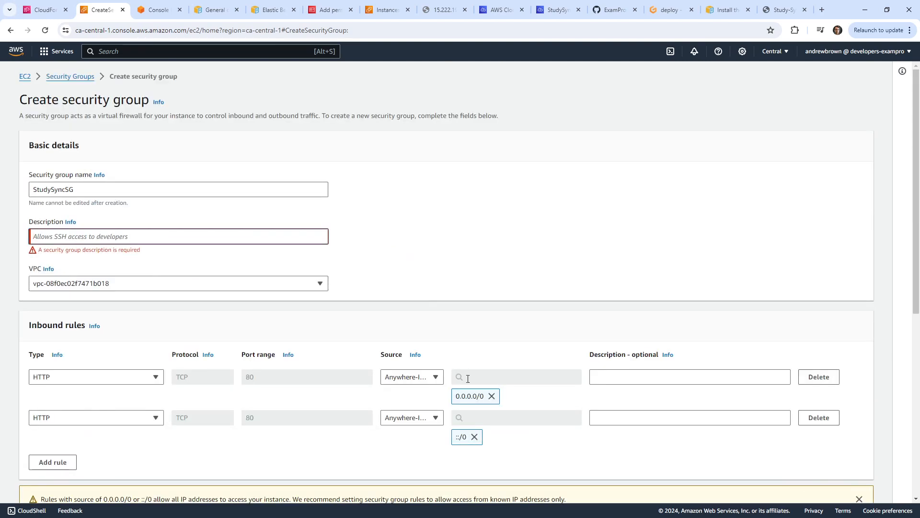
{"action": "double_click", "coordinate": [62, 190]}
{"action": "key", "text": "ctrl+c"}
{"action": "left_click", "coordinate": [72, 231]}
{"action": "key", "text": "ctrl+v"}
{"action": "scroll", "coordinate": [437, 354], "scroll_direction": "down", "scroll_amount": 5}
{"action": "left_click", "coordinate": [810, 485]}
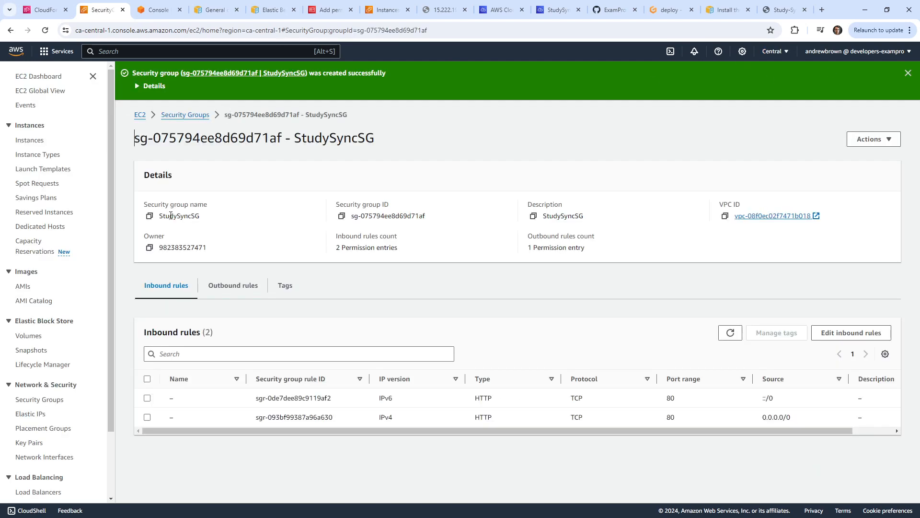
{"action": "double_click", "coordinate": [149, 216]}
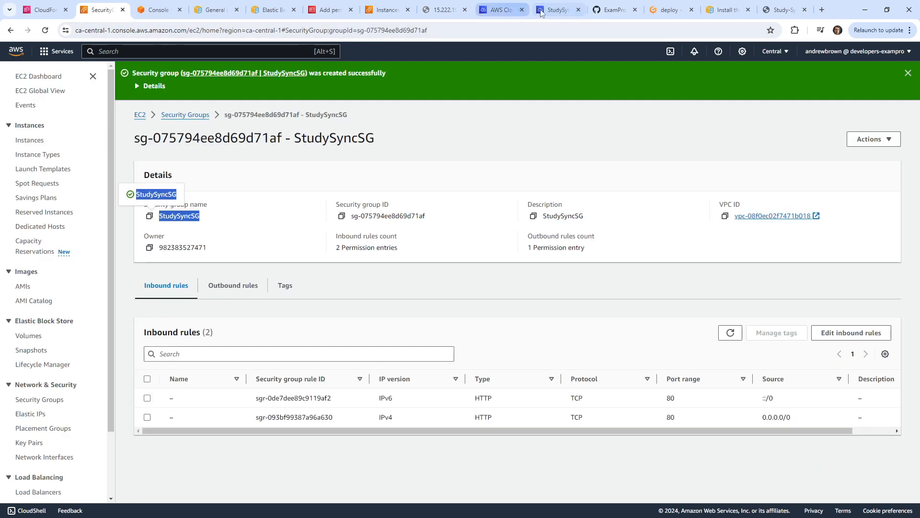
{"action": "left_click", "coordinate": [556, 10]}
Paste StudySyncSG on line 5 under SecurityGroups in asg_launch_config.config.
{"action": "right_click", "coordinate": [361, 132]}
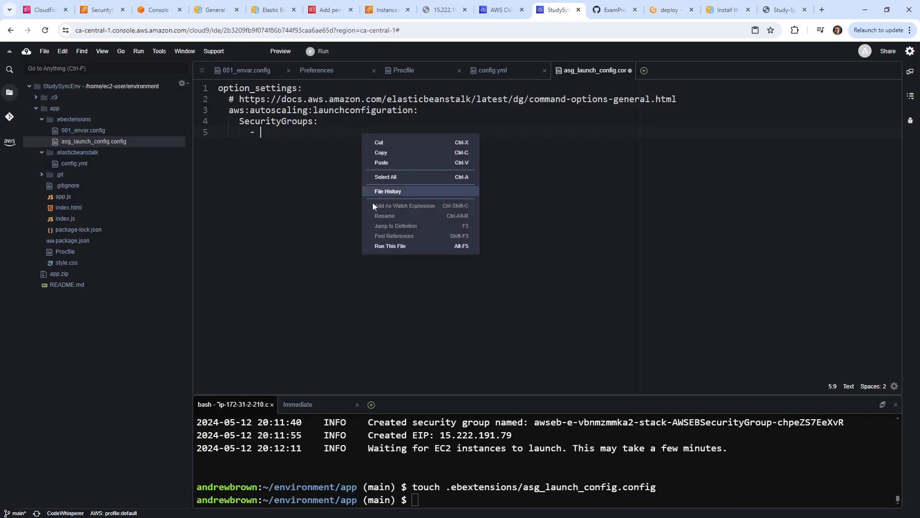
{"action": "left_click", "coordinate": [386, 160]}
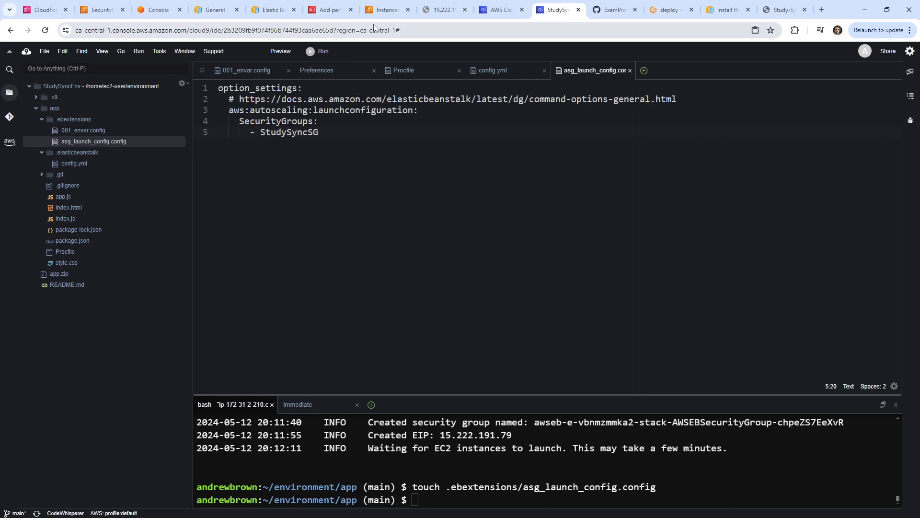
{"action": "left_click", "coordinate": [668, 11]}
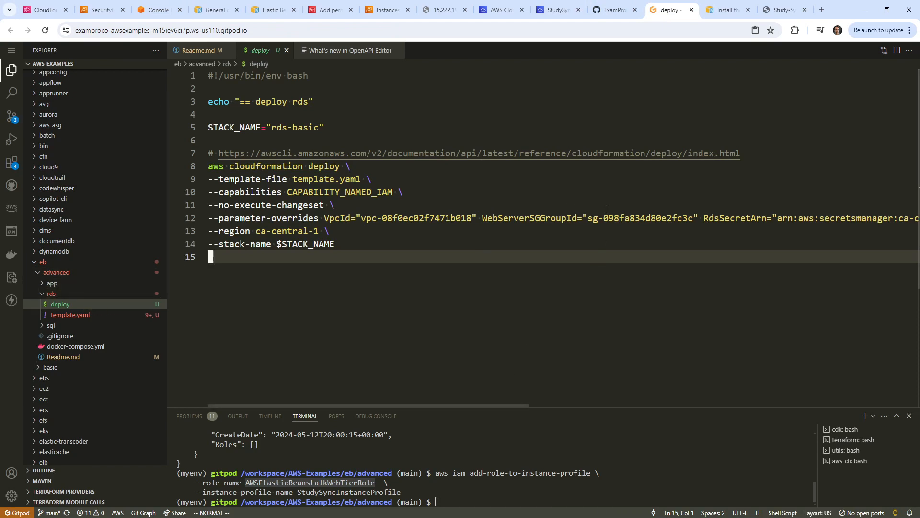
Replace the deploy script's WebServerSGGroupId with sg-075794ee8d69d71af copied from EC2.
{"action": "left_click_drag", "start_coordinate": [584, 218], "coordinate": [690, 219]}
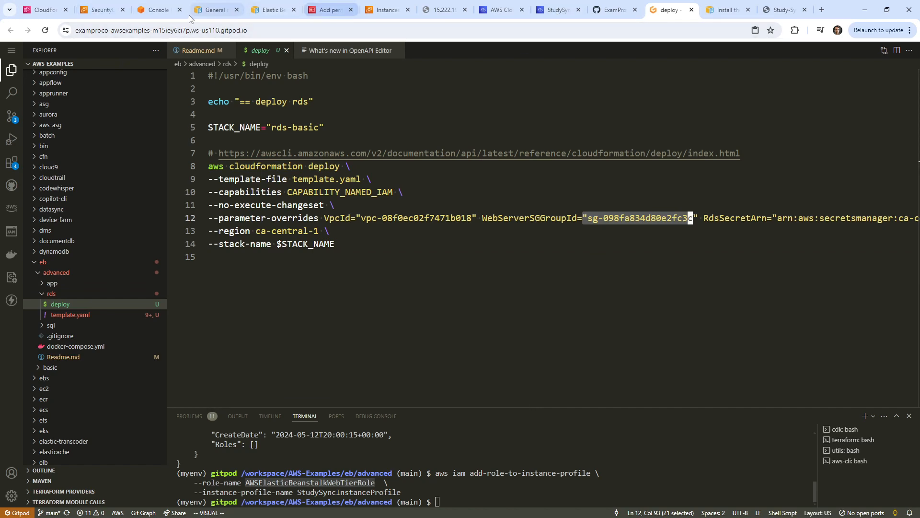
{"action": "left_click", "coordinate": [158, 10]}
{"action": "left_click", "coordinate": [102, 10]}
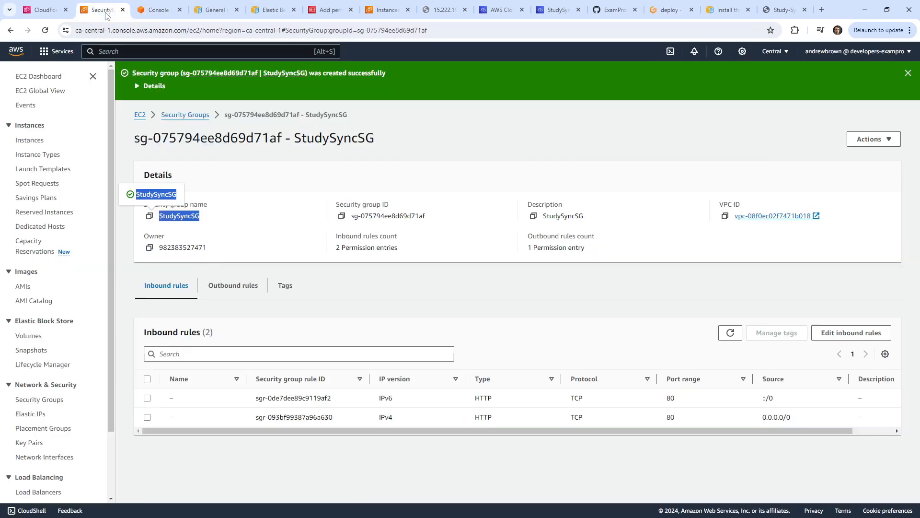
{"action": "left_click", "coordinate": [341, 215]}
{"action": "left_click", "coordinate": [669, 10]}
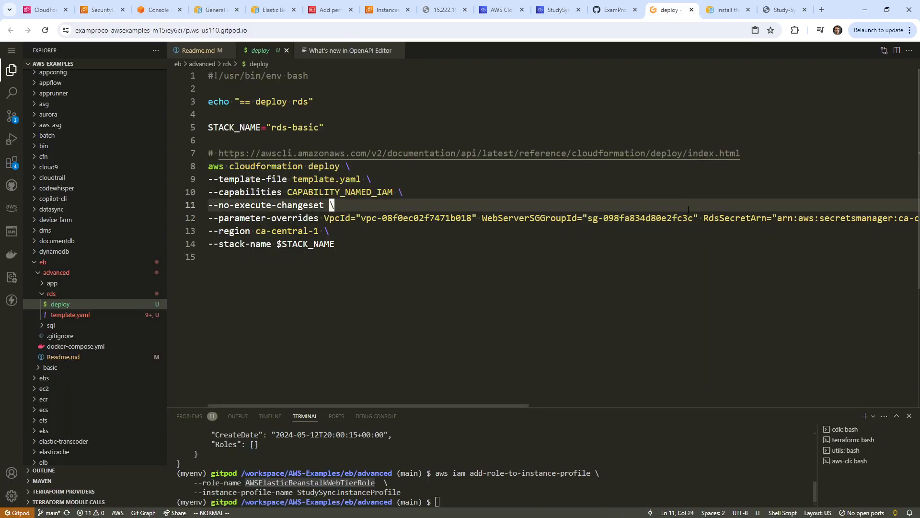
{"action": "left_click_drag", "start_coordinate": [693, 218], "coordinate": [590, 218]}
{"action": "right_click", "coordinate": [590, 219]}
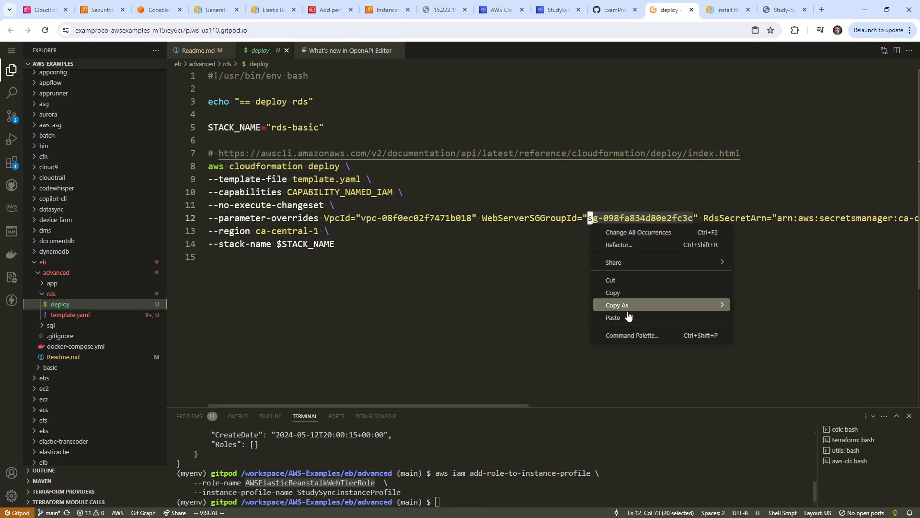
{"action": "left_click", "coordinate": [629, 313]}
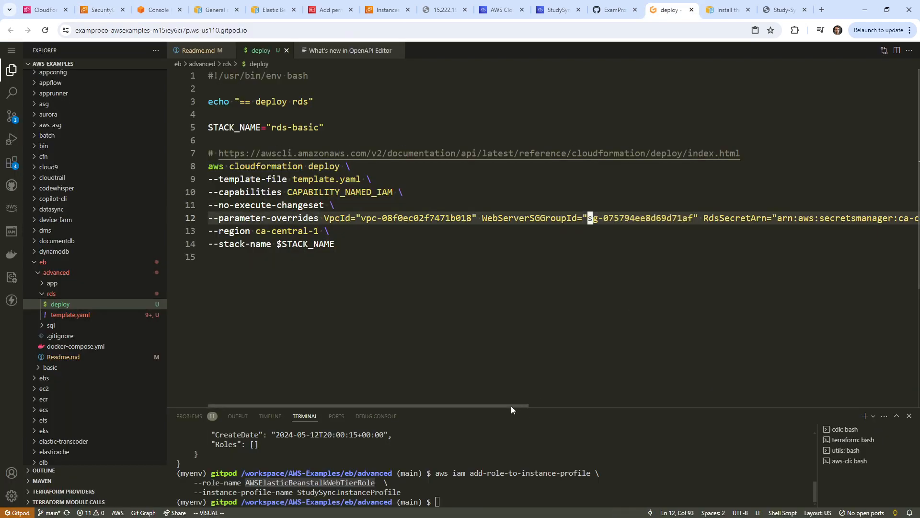
Delete the RdsSecretArn and Username parameter overrides from the deploy command.
{"action": "left_click_drag", "start_coordinate": [503, 405], "coordinate": [685, 389]}
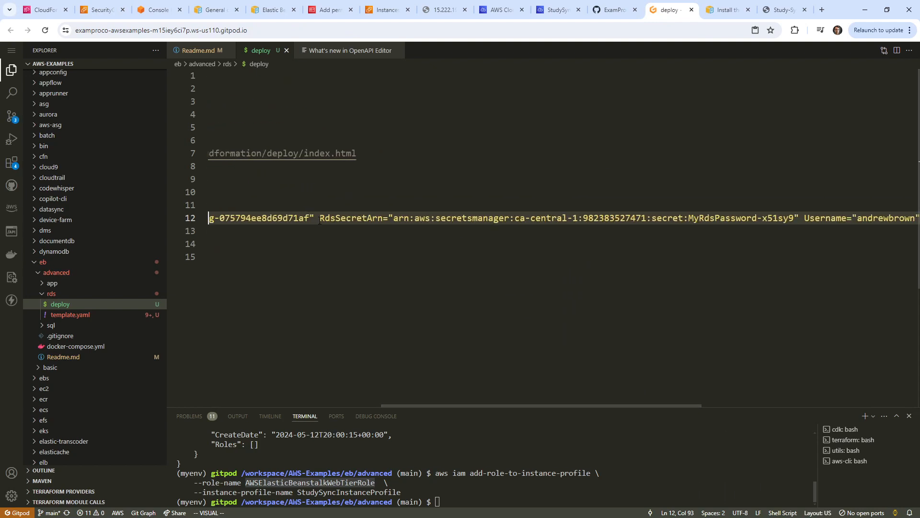
{"action": "left_click_drag", "start_coordinate": [319, 221], "coordinate": [821, 220]}
{"action": "key", "text": "d"}
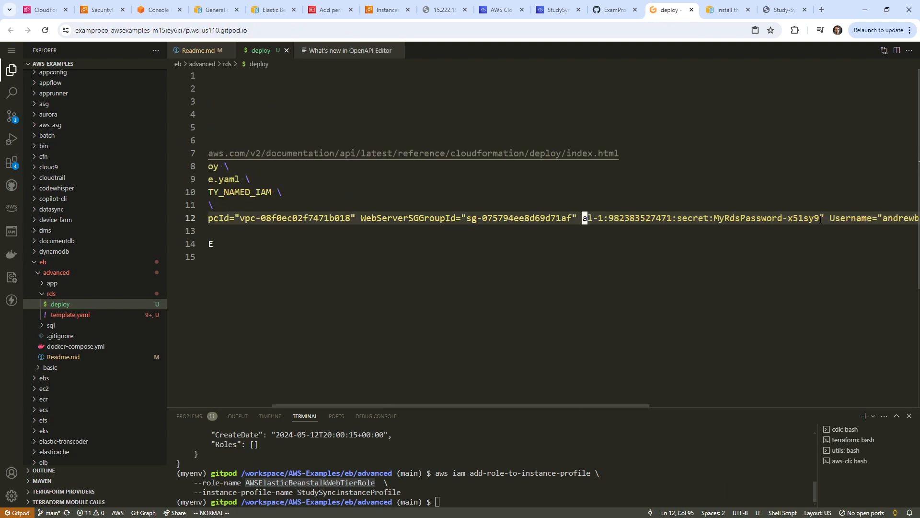
{"action": "key", "text": "x"}
{"action": "key", "text": "x"}
{"action": "key", "text": "x"}
{"action": "key", "text": "x"}
{"action": "key", "text": "x"}
{"action": "key", "text": "x"}
{"action": "key", "text": "x"}
{"action": "key", "text": "x"}
{"action": "key", "text": "x"}
{"action": "key", "text": "x"}
{"action": "key", "text": "x"}
{"action": "key", "text": "x"}
{"action": "key", "text": "x"}
{"action": "key", "text": "x"}
{"action": "key", "text": "x"}
{"action": "key", "text": "x"}
{"action": "key", "text": "x"}
{"action": "key", "text": "x"}
{"action": "key", "text": "x"}
{"action": "key", "text": "x"}
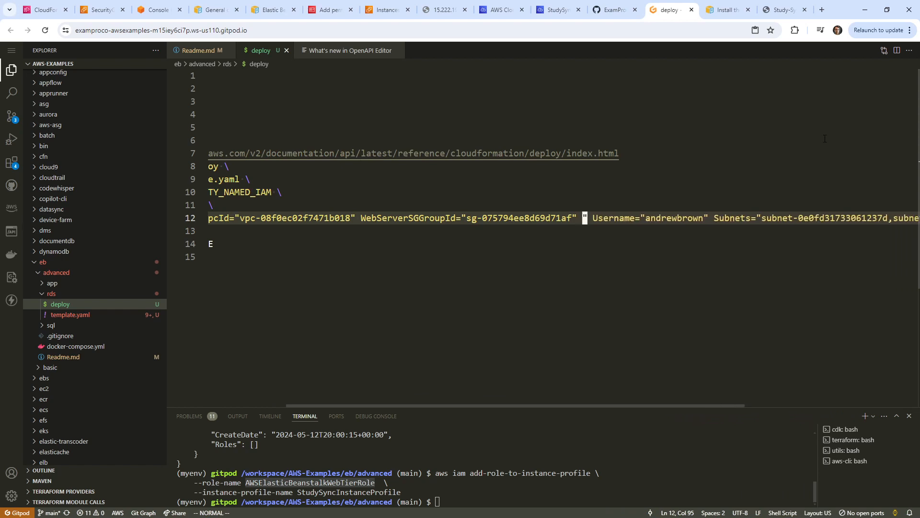
{"action": "key", "text": "x"}
{"action": "key", "text": "x"}
{"action": "key", "text": "x"}
{"action": "key", "text": "x"}
{"action": "key", "text": "x"}
{"action": "key", "text": "x"}
{"action": "key", "text": "x"}
{"action": "key", "text": "x"}
{"action": "key", "text": "x"}
{"action": "key", "text": "x"}
{"action": "key", "text": "x"}
{"action": "key", "text": "x"}
{"action": "key", "text": "x"}
{"action": "key", "text": "x"}
{"action": "key", "text": "x"}
{"action": "key", "text": "x"}
{"action": "key", "text": "x"}
{"action": "key", "text": "x"}
{"action": "key", "text": "x"}
{"action": "key", "text": "x"}
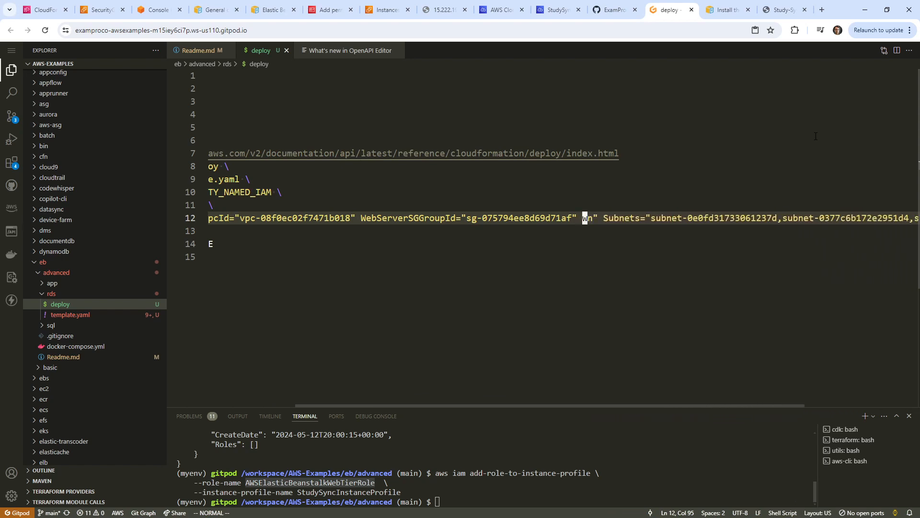
{"action": "key", "text": "x"}
{"action": "key", "text": "x"}
{"action": "key", "text": "x"}
{"action": "key", "text": "x"}
{"action": "key", "text": "dollar"}
{"action": "key", "text": "shift+i"}
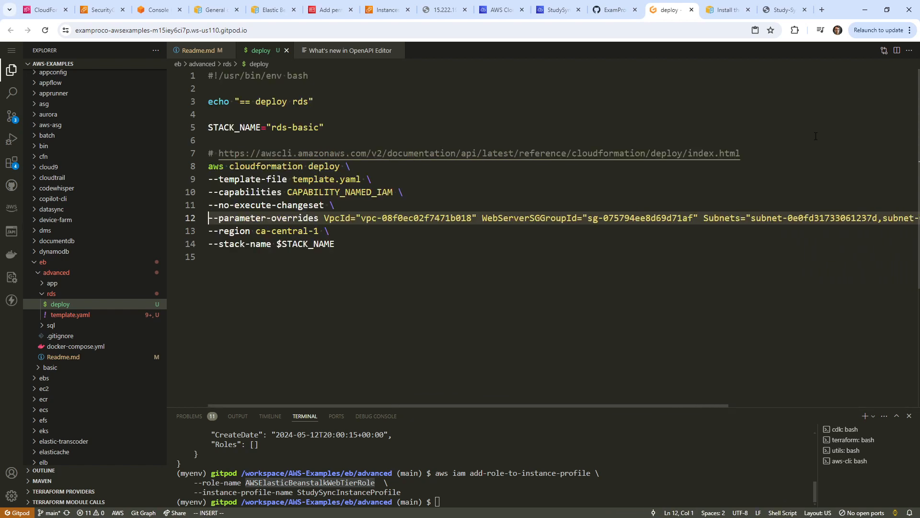
{"action": "key", "text": "Escape"}
{"action": "left_click", "coordinate": [99, 315]}
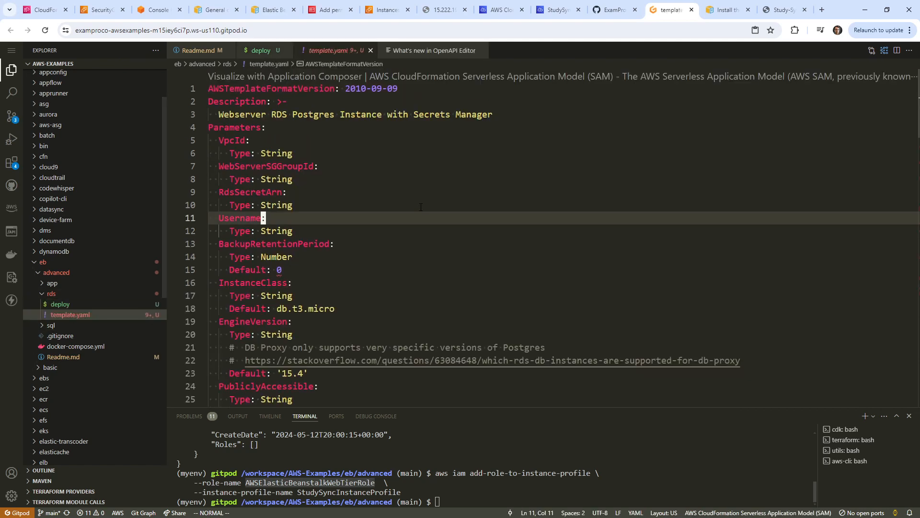
Delete the RdsSecretArn and Username parameters from template.yaml.
{"action": "scroll", "coordinate": [420, 207], "scroll_direction": "down", "scroll_amount": 14}
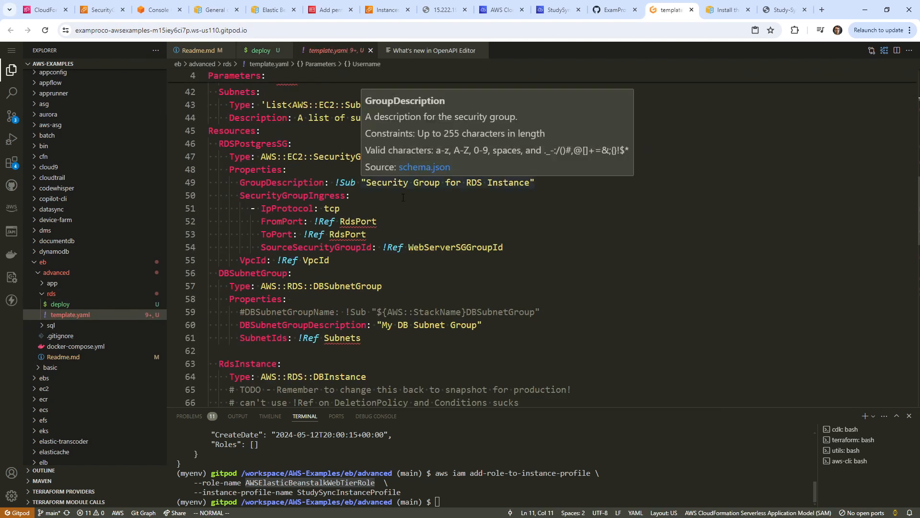
{"action": "scroll", "coordinate": [327, 133], "scroll_direction": "up", "scroll_amount": 14}
{"action": "left_click", "coordinate": [326, 133]}
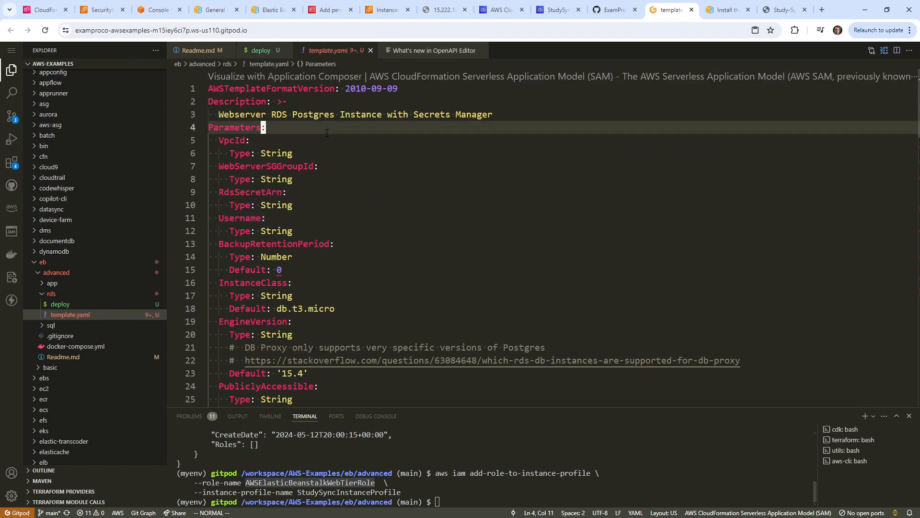
{"action": "key", "text": "j"}
{"action": "key", "text": "j"}
{"action": "key", "text": "j"}
{"action": "key", "text": "j"}
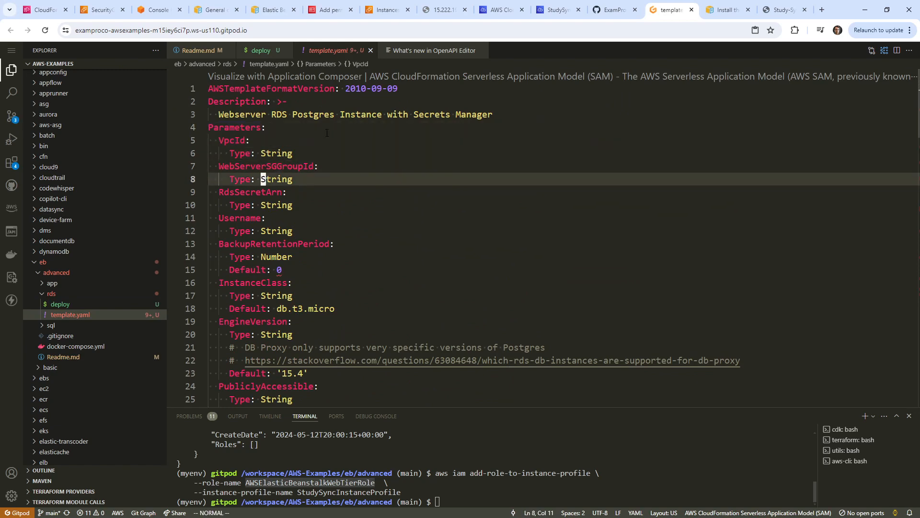
{"action": "key", "text": "j"}
{"action": "key", "text": "shift+v"}
{"action": "key", "text": "j"}
{"action": "key", "text": "d"}
{"action": "key", "text": "j"}
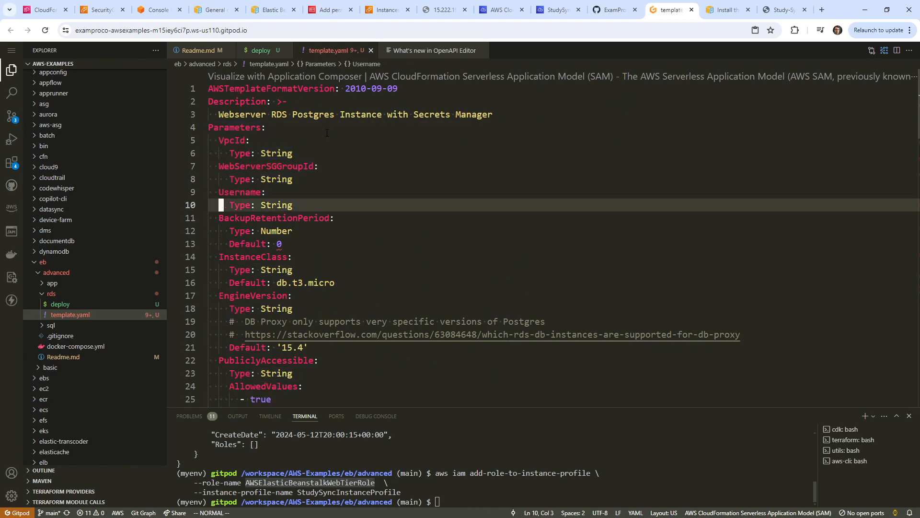
{"action": "key", "text": "shift+v"}
{"action": "key", "text": "k"}
{"action": "key", "text": "d"}
Set MasterUsername to postgres and MasterUserPassword to a literal test password.
{"action": "key", "text": "slash"}
{"action": "type", "text": "username"}
{"action": "key", "text": "Return"}
{"action": "key", "text": "w"}
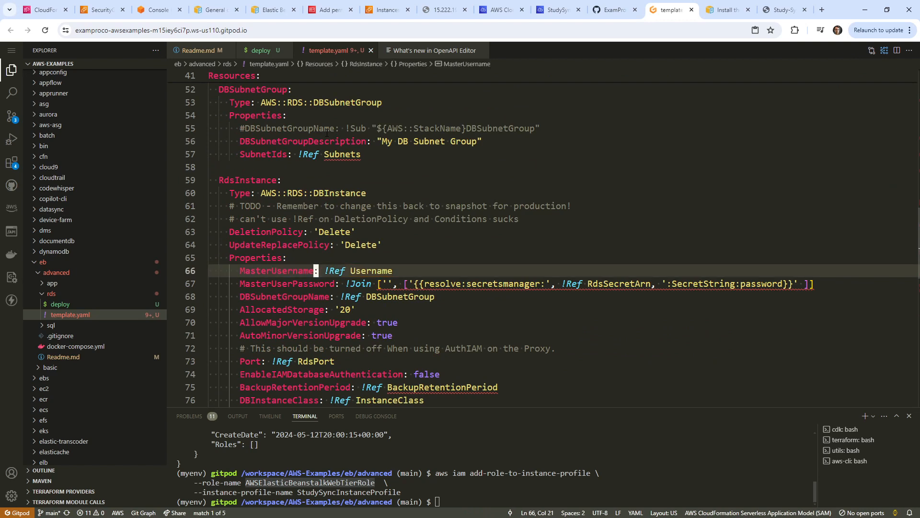
{"action": "key", "text": "w"}
{"action": "key", "text": "shift+c"}
{"action": "type", "text": "pos"}
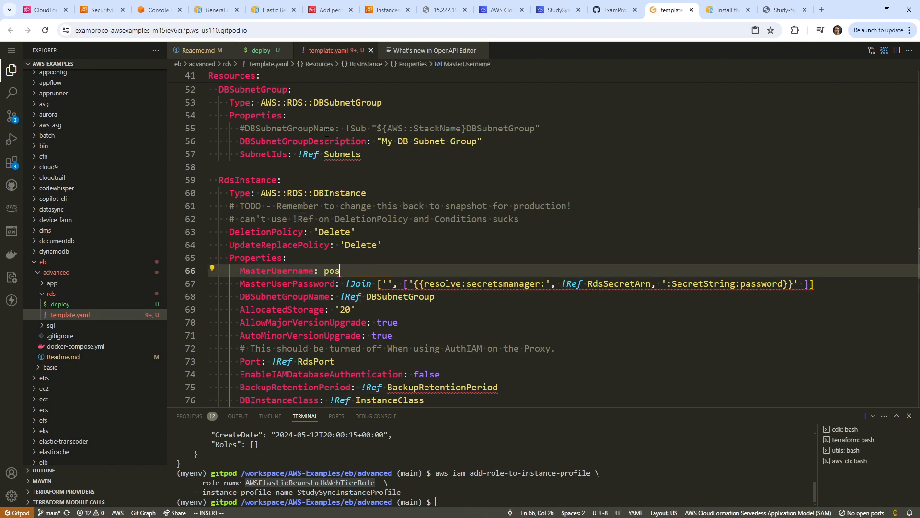
{"action": "type", "text": "tgres"}
{"action": "key", "text": "Escape"}
{"action": "key", "text": "j"}
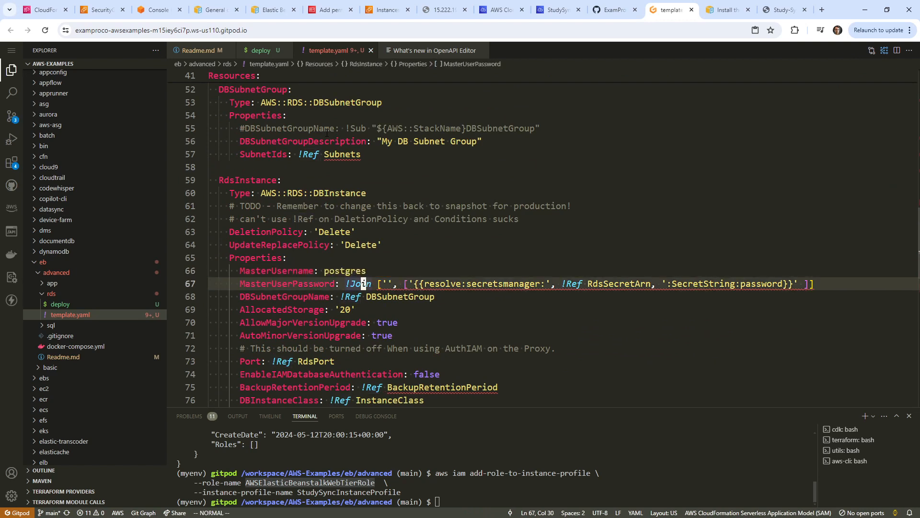
{"action": "key", "text": "b"}
{"action": "key", "text": "h"}
{"action": "key", "text": "shift+c"}
{"action": "type", "text": "Test"}
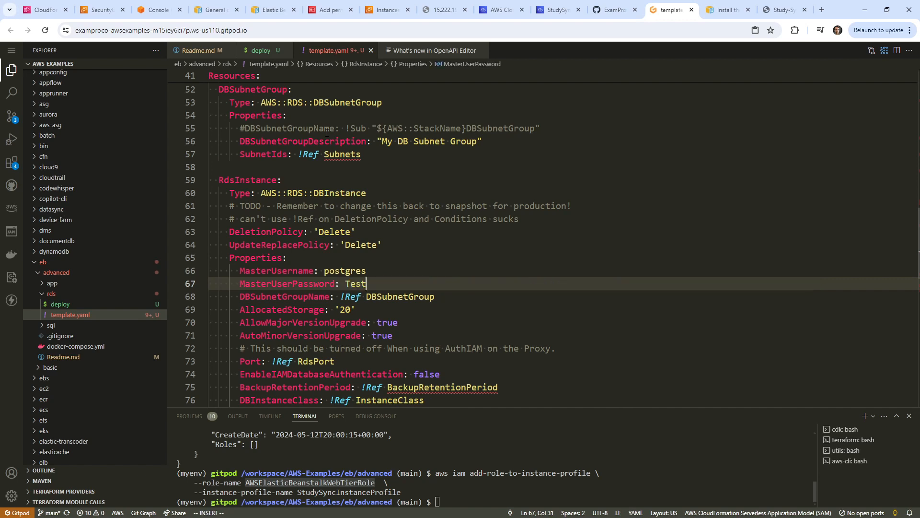
{"action": "type", "text": "ing123456!"}
{"action": "key", "text": "Escape"}
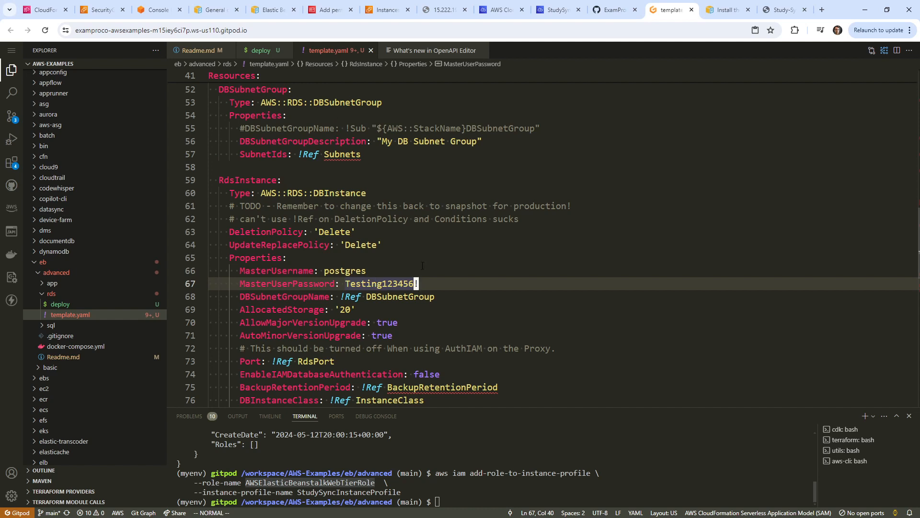
Change the terminal into the rds folder with cd rds/.
{"action": "left_click", "coordinate": [594, 446]}
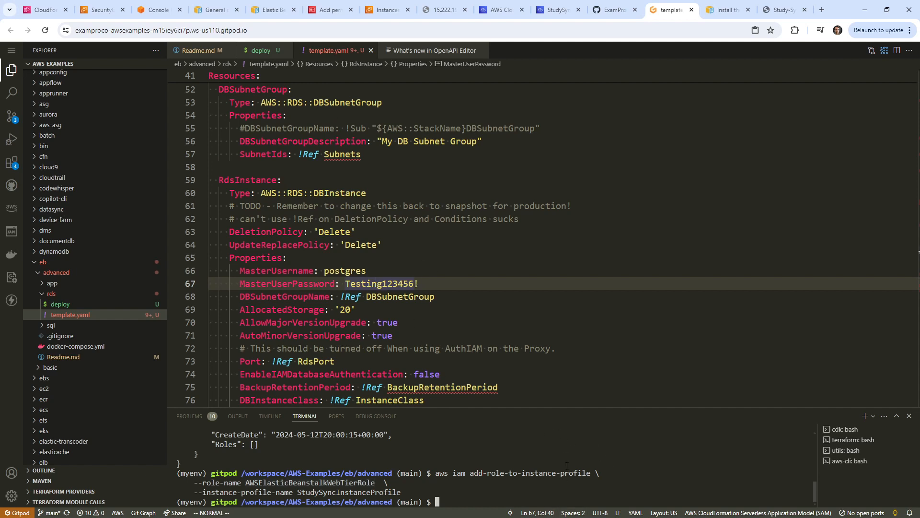
{"action": "type", "text": "cd rds/"}
{"action": "key", "text": "Return"}
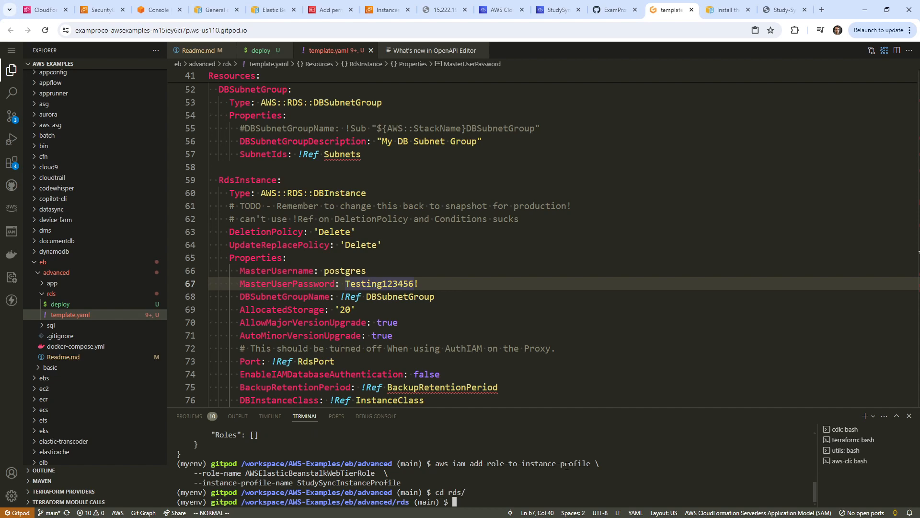
Run ./deploy from the rds folder.
{"action": "scroll", "coordinate": [338, 292], "scroll_direction": "up", "scroll_amount": 10}
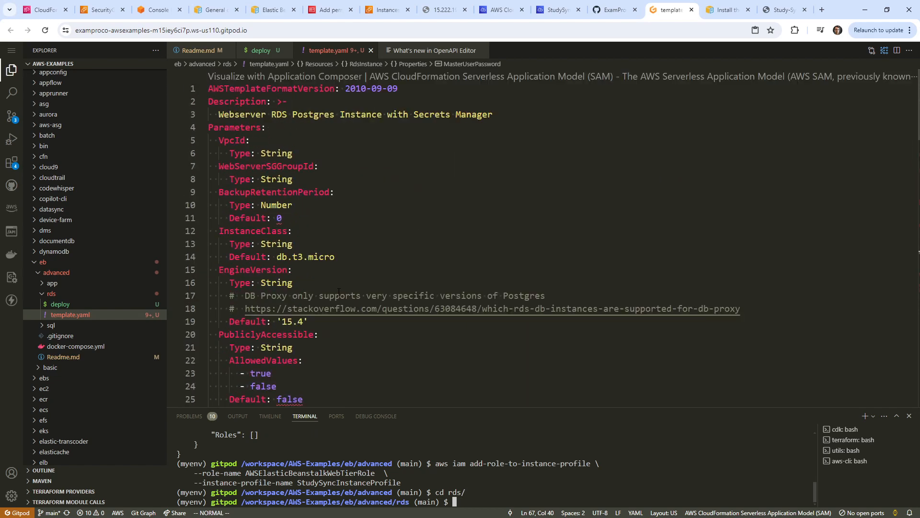
{"action": "scroll", "coordinate": [338, 279], "scroll_direction": "down", "scroll_amount": 13}
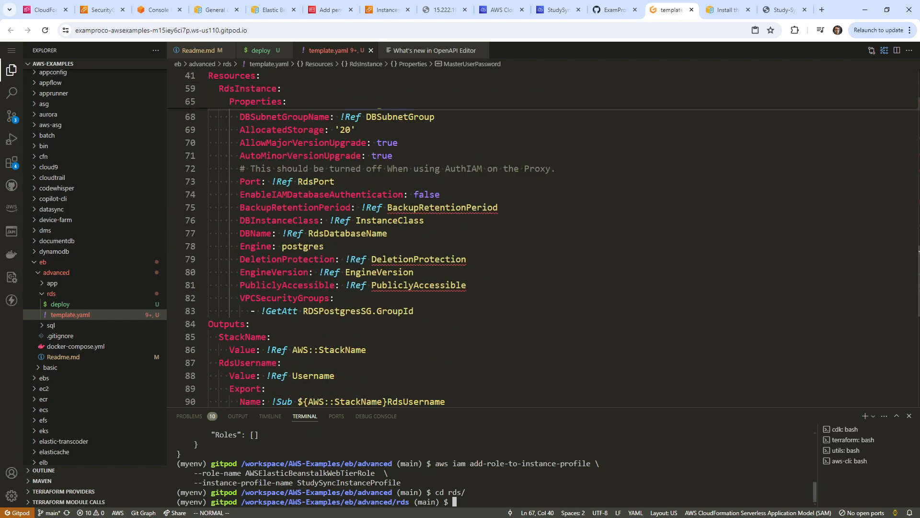
{"action": "type", "text": "./deploy"}
{"action": "key", "text": "Return"}
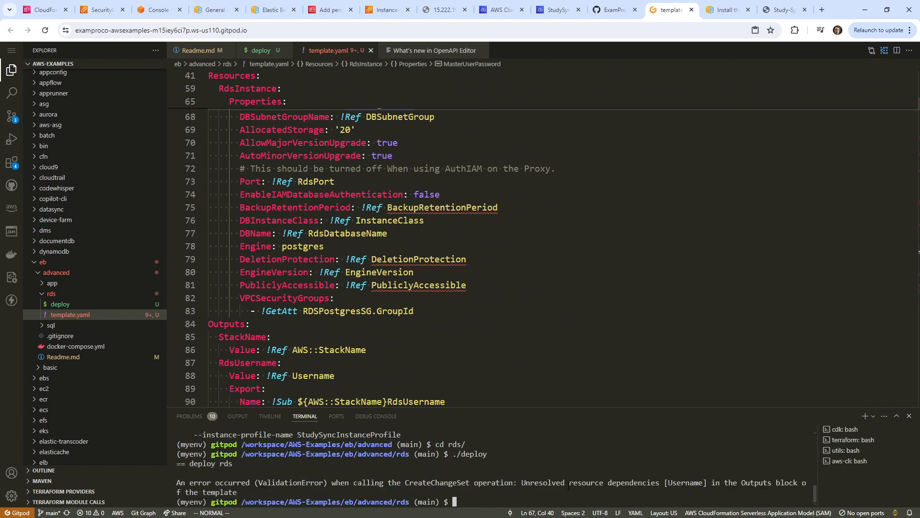
Delete the RdsUsername output block from template.yaml.
{"action": "scroll", "coordinate": [429, 393], "scroll_direction": "up", "scroll_amount": 15}
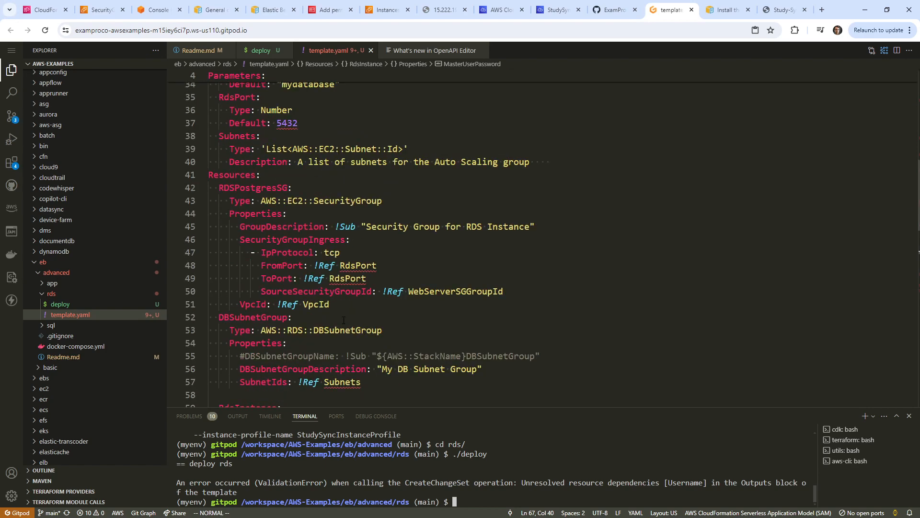
{"action": "left_click", "coordinate": [350, 171]}
{"action": "type", "text": "/Username"}
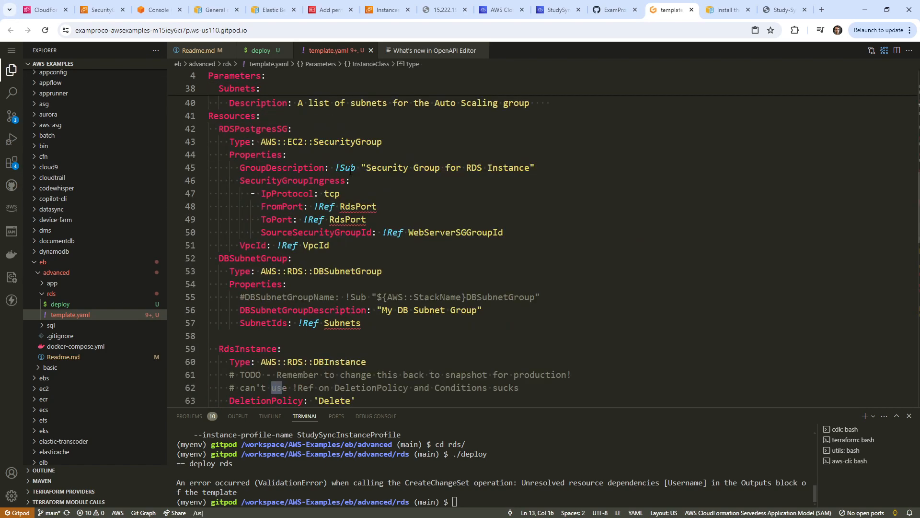
{"action": "key", "text": "Return"}
{"action": "key", "text": "n"}
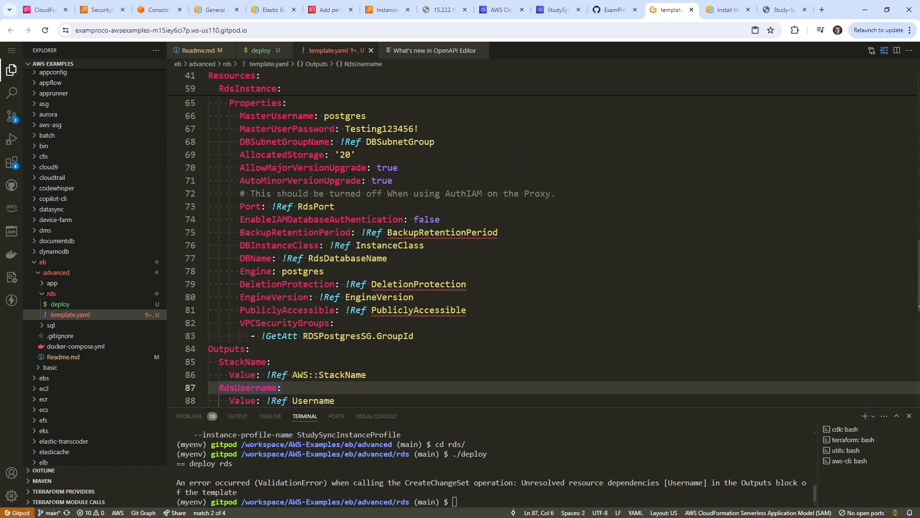
{"action": "key", "text": "j"}
{"action": "key", "text": "j"}
{"action": "key", "text": "k"}
{"action": "key", "text": "k"}
{"action": "key", "text": "shift+v"}
{"action": "key", "text": "j"}
{"action": "key", "text": "j"}
{"action": "key", "text": "j"}
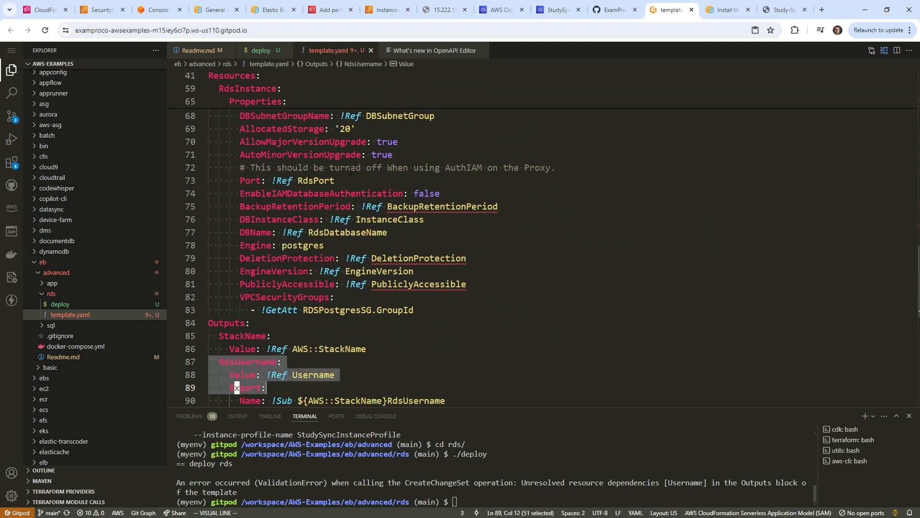
{"action": "key", "text": "d"}
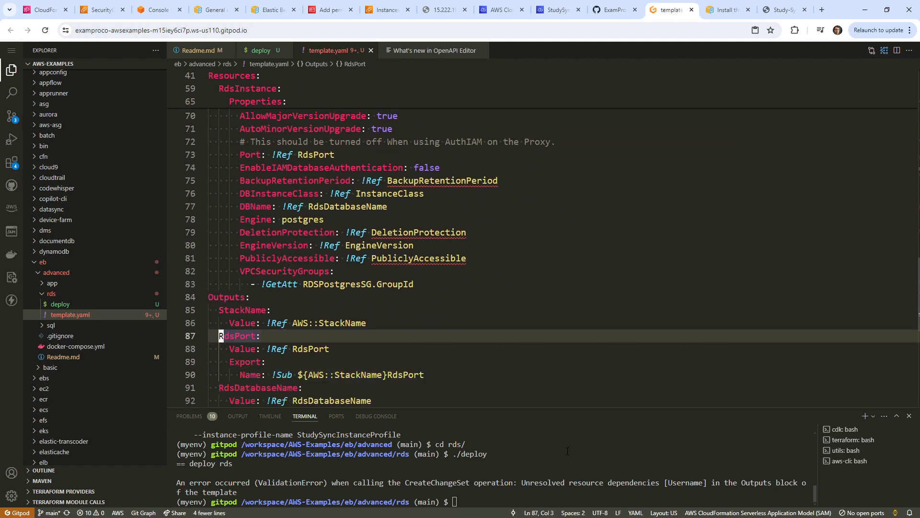
Rerun ./deploy and refresh the CloudFormation stacks list to see rds-basic.
{"action": "left_click", "coordinate": [567, 451]}
{"action": "key", "text": "Up"}
{"action": "key", "text": "Return"}
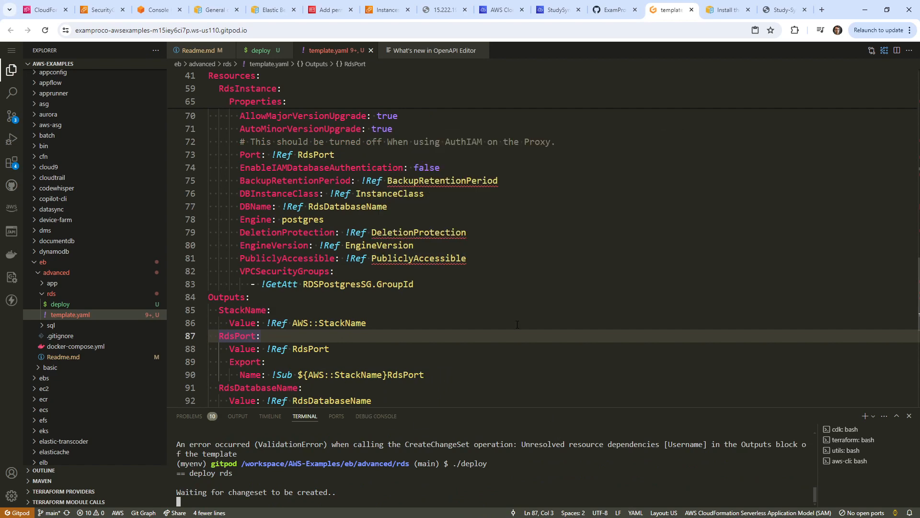
{"action": "left_click", "coordinate": [364, 323]}
{"action": "scroll", "coordinate": [522, 323], "scroll_direction": "up", "scroll_amount": 5}
{"action": "scroll", "coordinate": [523, 322], "scroll_direction": "up", "scroll_amount": 10}
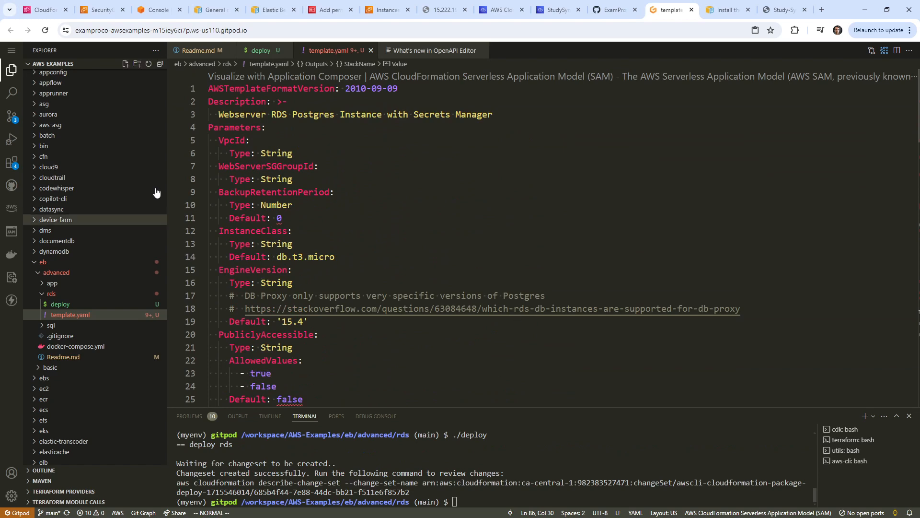
{"action": "left_click", "coordinate": [51, 12]}
{"action": "left_click", "coordinate": [252, 180]}
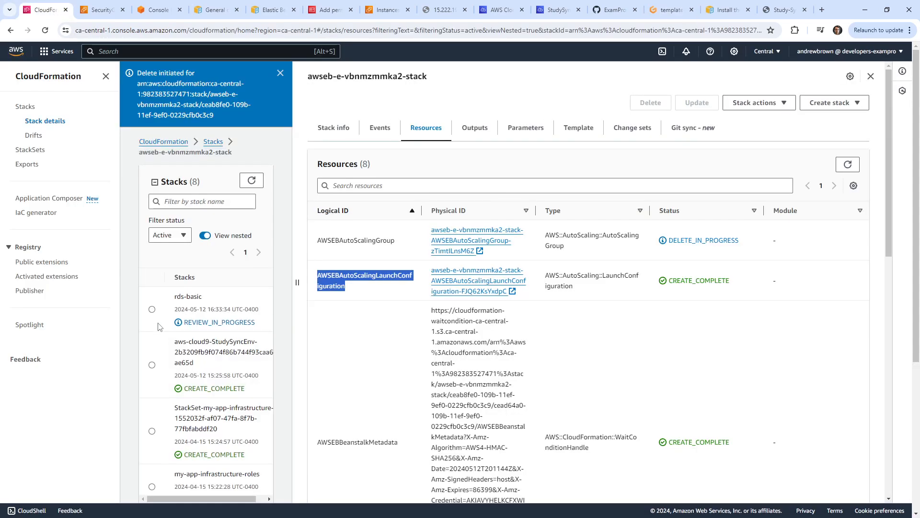
Execute and confirm the pending rds-basic change set.
{"action": "left_click", "coordinate": [152, 309]}
{"action": "left_click", "coordinate": [633, 127]}
{"action": "left_click", "coordinate": [347, 245]}
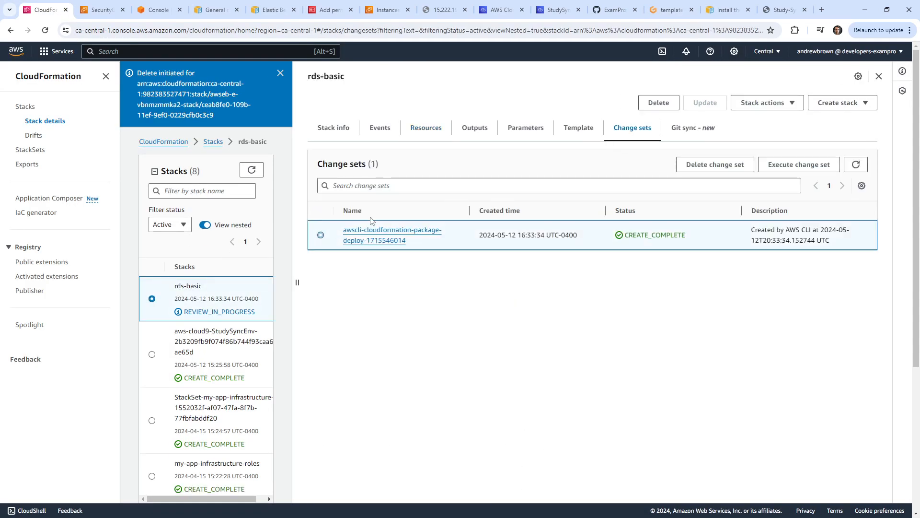
{"action": "left_click", "coordinate": [799, 164]}
{"action": "left_click", "coordinate": [575, 384]}
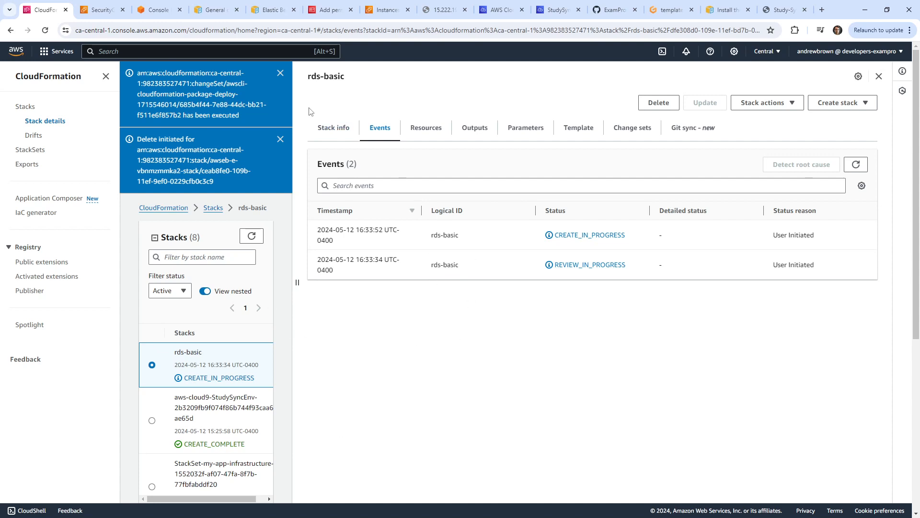
Refresh the stacks to track rds-basic creation and check the PubliclyAccessible false default.
{"action": "left_click", "coordinate": [252, 235]}
{"action": "left_click_drag", "start_coordinate": [299, 287], "coordinate": [372, 282]}
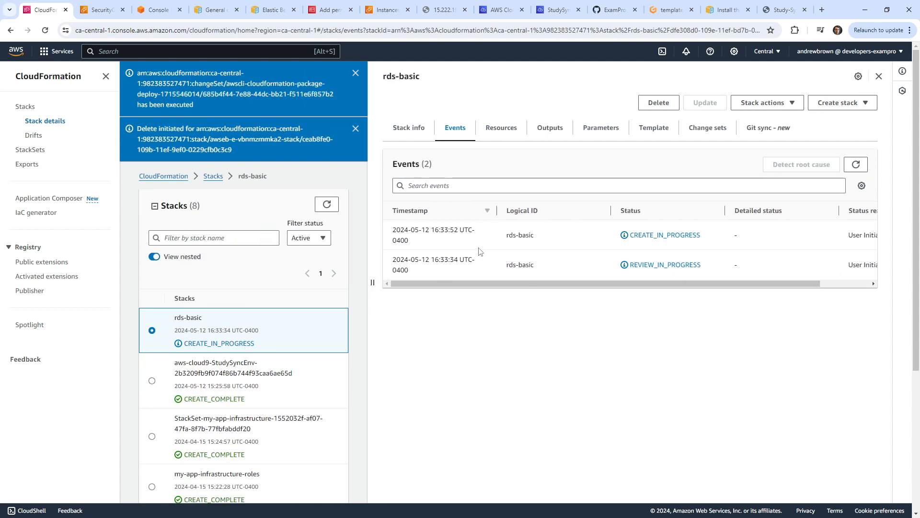
{"action": "left_click", "coordinate": [326, 204]}
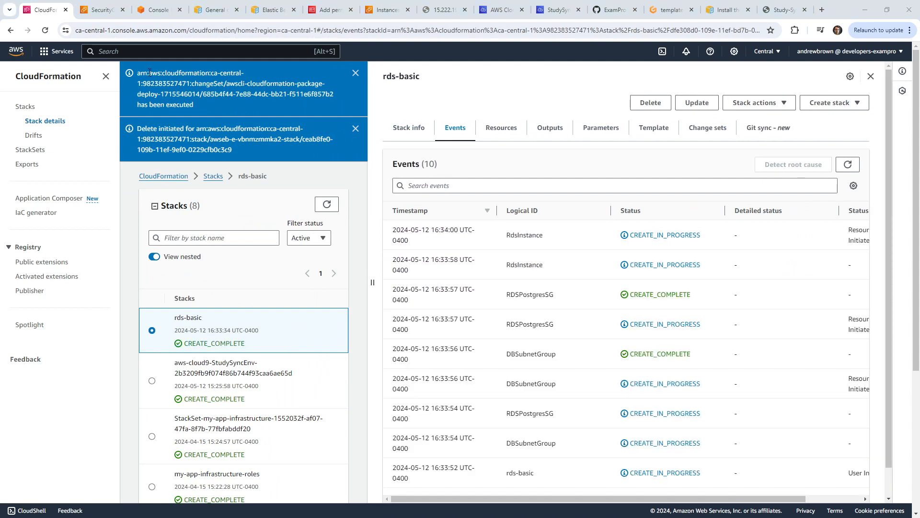
{"action": "left_click", "coordinate": [669, 10]}
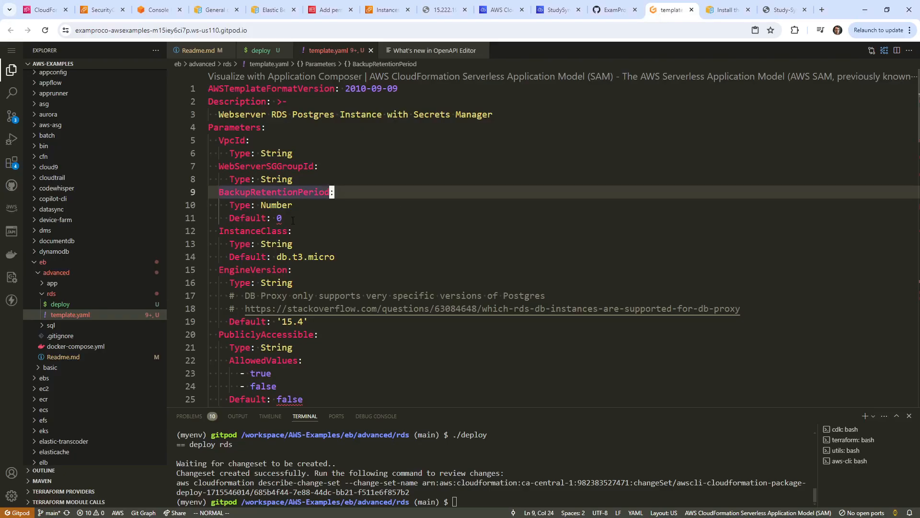
{"action": "scroll", "coordinate": [320, 201], "scroll_direction": "down", "scroll_amount": 1}
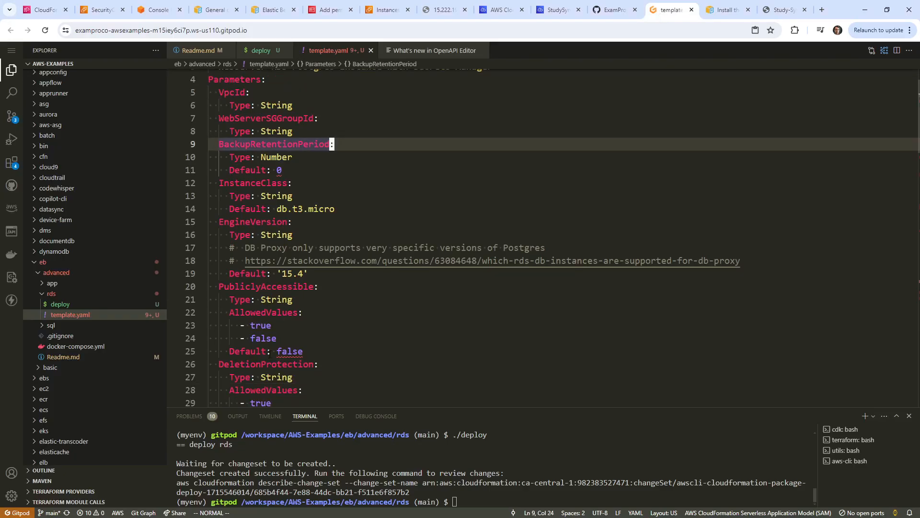
{"action": "left_click_drag", "start_coordinate": [256, 352], "coordinate": [296, 351]}
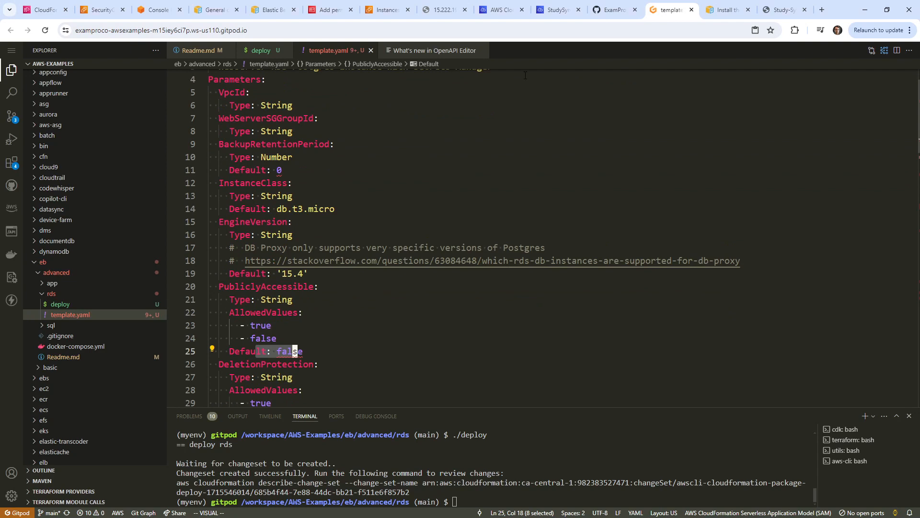
{"action": "left_click", "coordinate": [501, 11]}
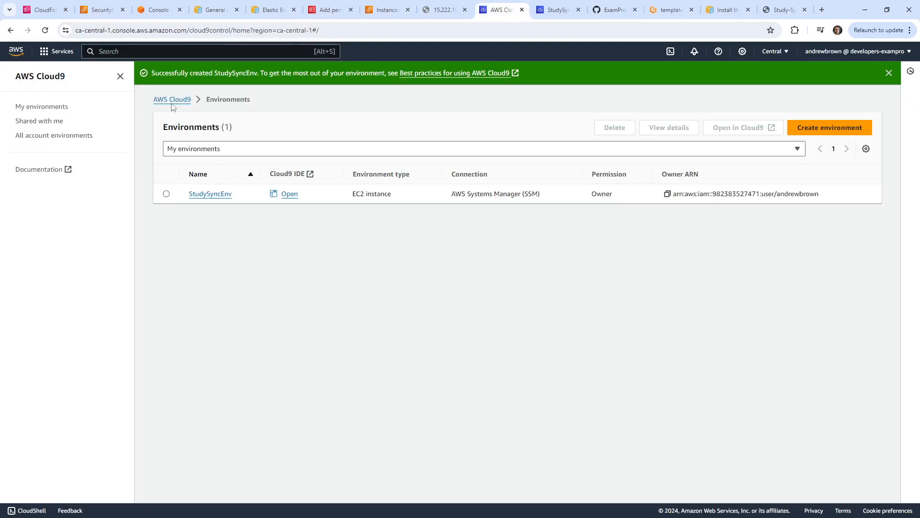
Find the Cloud9 EC2 instance's security group and copy its ID sg-084918b6d9b7d00e4.
{"action": "left_click", "coordinate": [183, 52]}
{"action": "type", "text": "ec2"}
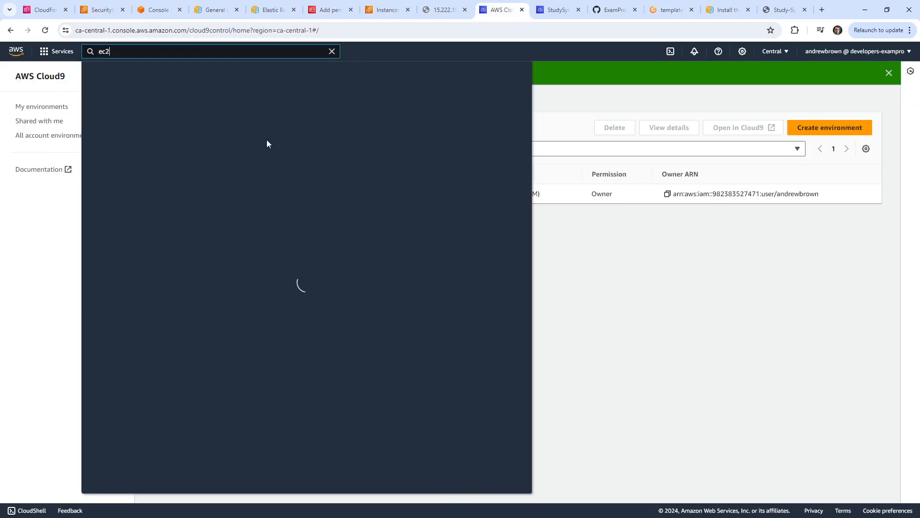
{"action": "left_click", "coordinate": [240, 134]}
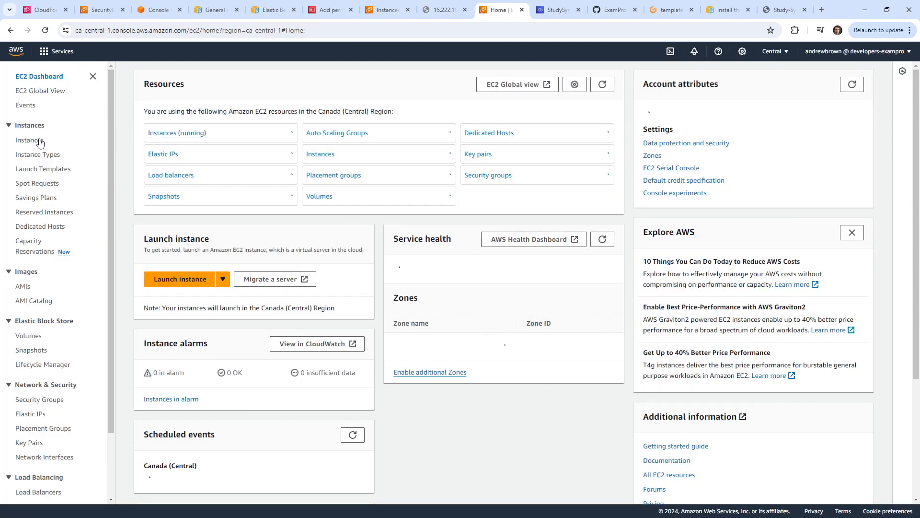
{"action": "left_click", "coordinate": [39, 142]}
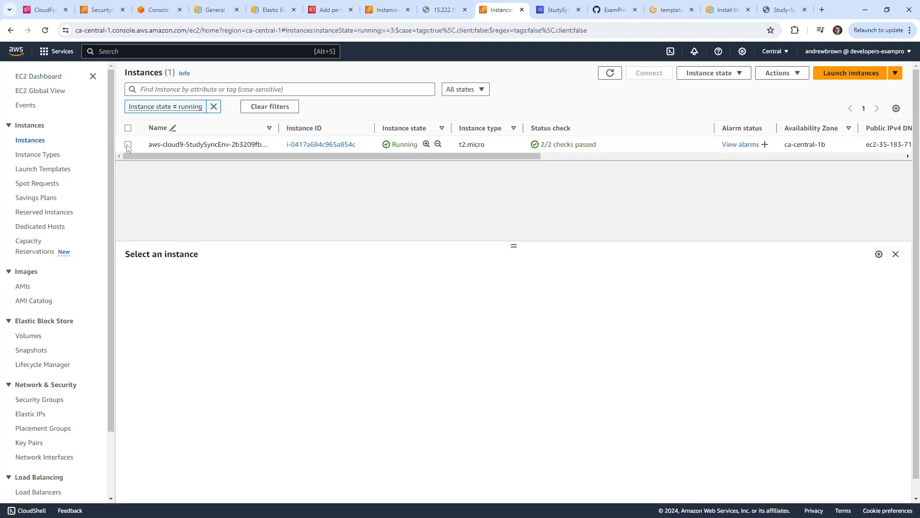
{"action": "left_click", "coordinate": [128, 145]}
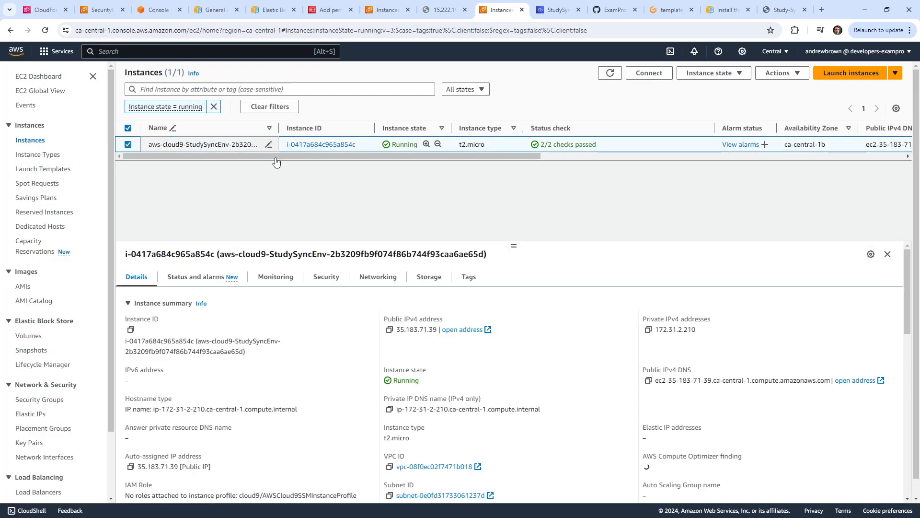
{"action": "left_click", "coordinate": [328, 277]}
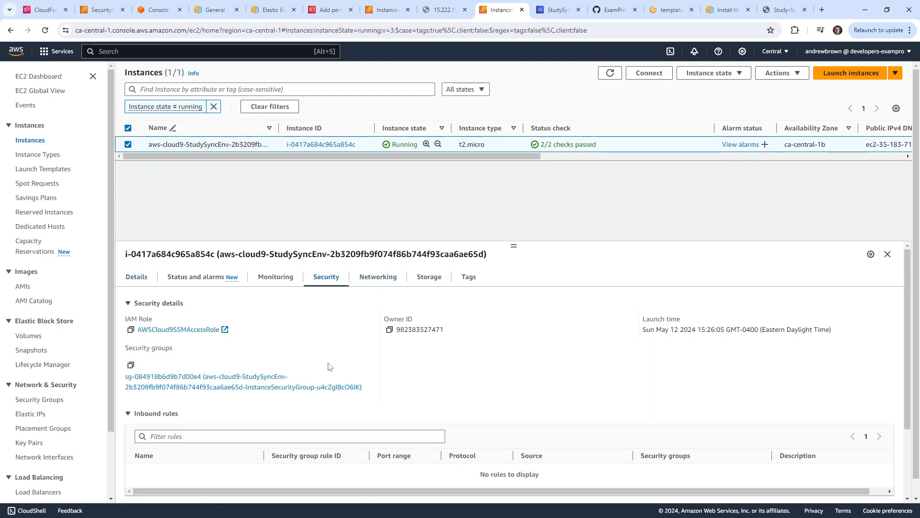
{"action": "scroll", "coordinate": [279, 346], "scroll_direction": "down", "scroll_amount": 1}
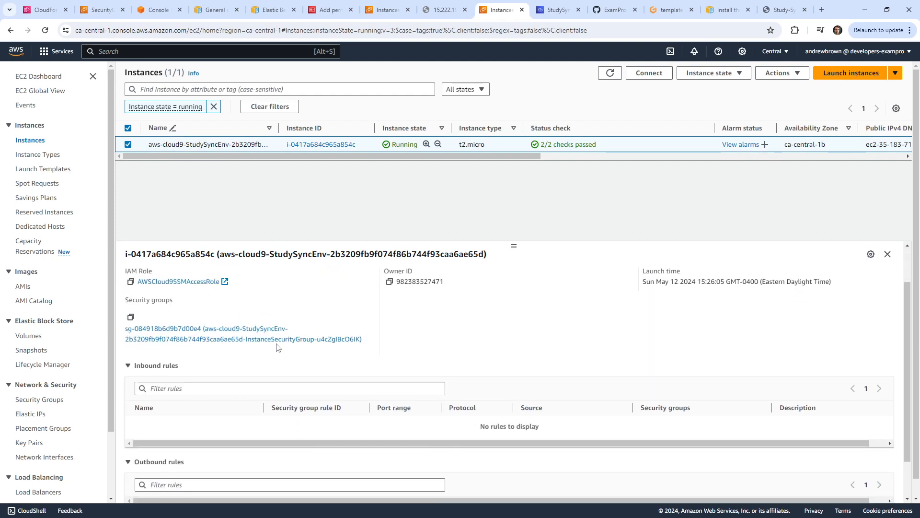
{"action": "scroll", "coordinate": [278, 346], "scroll_direction": "up", "scroll_amount": 1}
{"action": "left_click", "coordinate": [263, 380]}
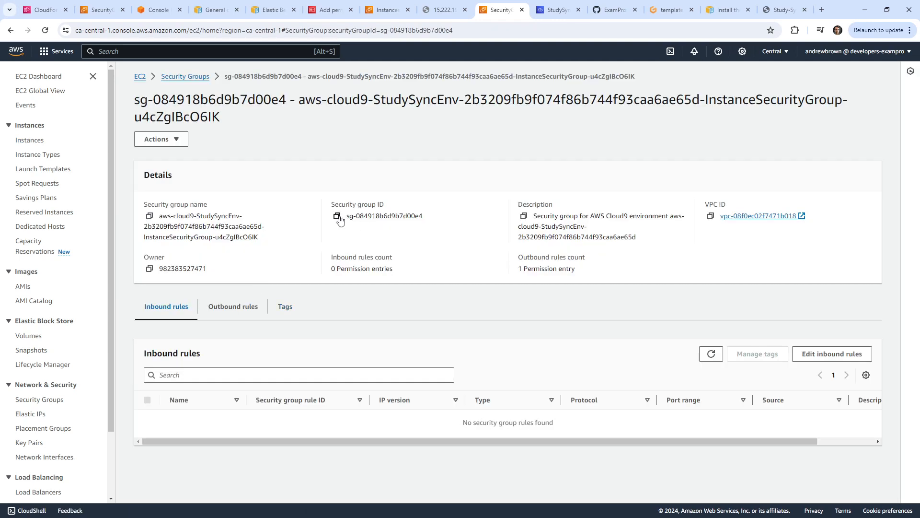
{"action": "left_click", "coordinate": [337, 216]}
{"action": "key", "text": "alt+s"}
Open the rds-basic database's Connectivity & security details and its rds-basic-RDSPostgresSG security group.
{"action": "type", "text": "rds"}
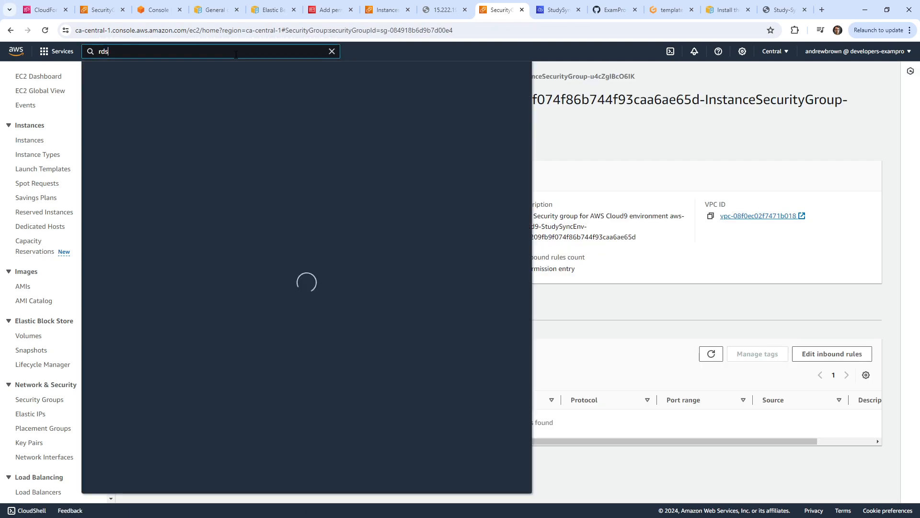
{"action": "left_click", "coordinate": [238, 128]}
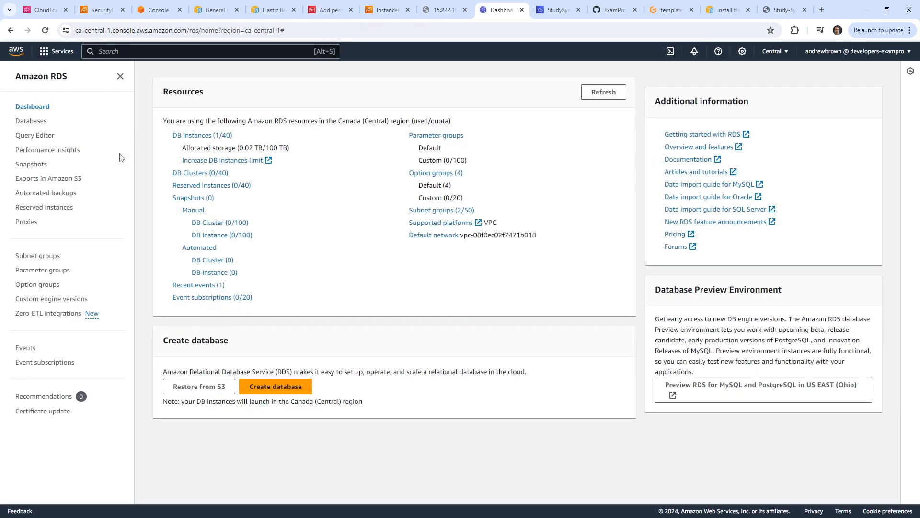
{"action": "left_click", "coordinate": [20, 123]}
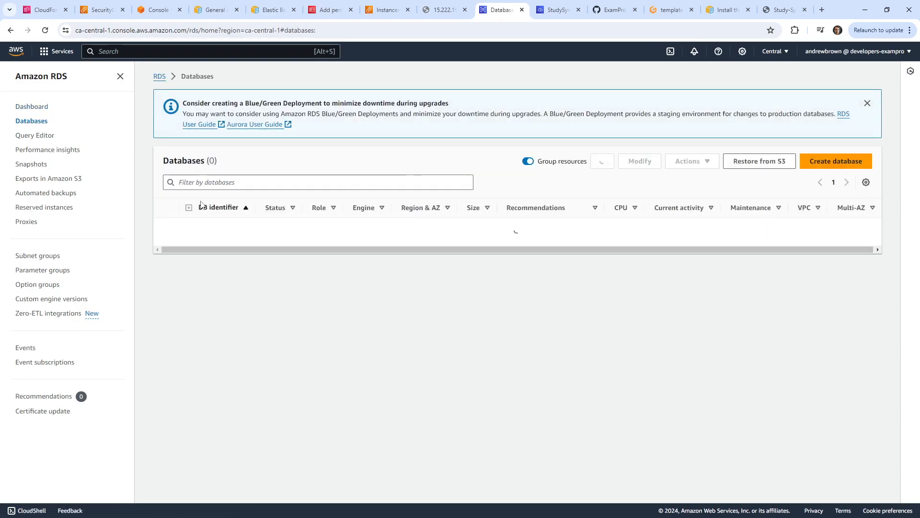
{"action": "left_click", "coordinate": [222, 227]}
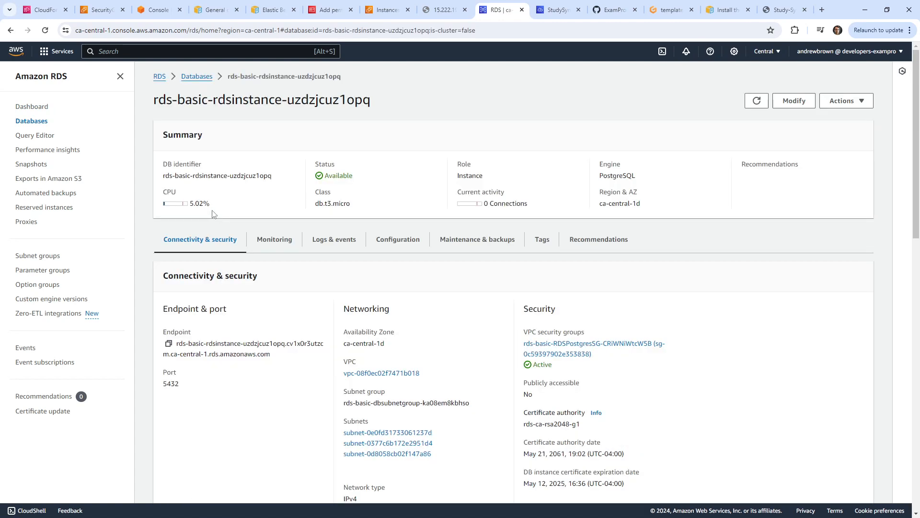
{"action": "left_click", "coordinate": [384, 248]}
{"action": "scroll", "coordinate": [404, 314], "scroll_direction": "down", "scroll_amount": 3}
{"action": "scroll", "coordinate": [403, 317], "scroll_direction": "up", "scroll_amount": 3}
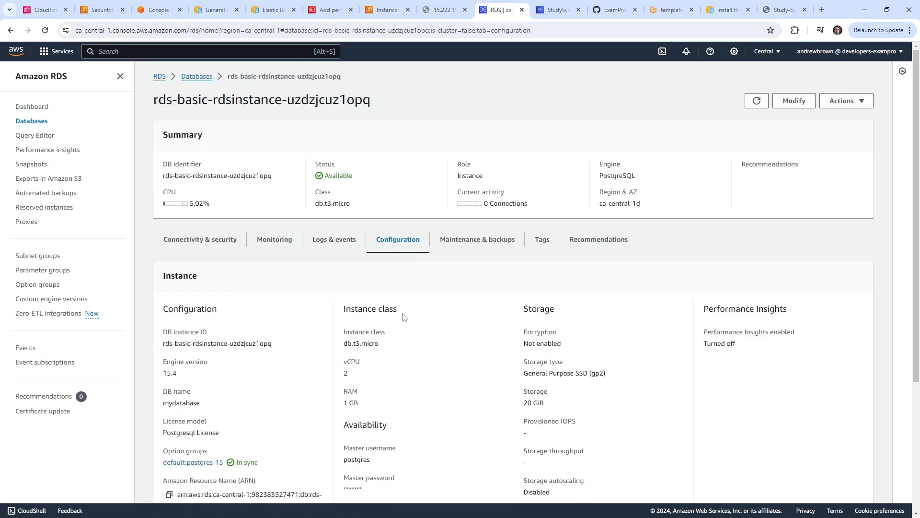
{"action": "scroll", "coordinate": [328, 282], "scroll_direction": "down", "scroll_amount": 3}
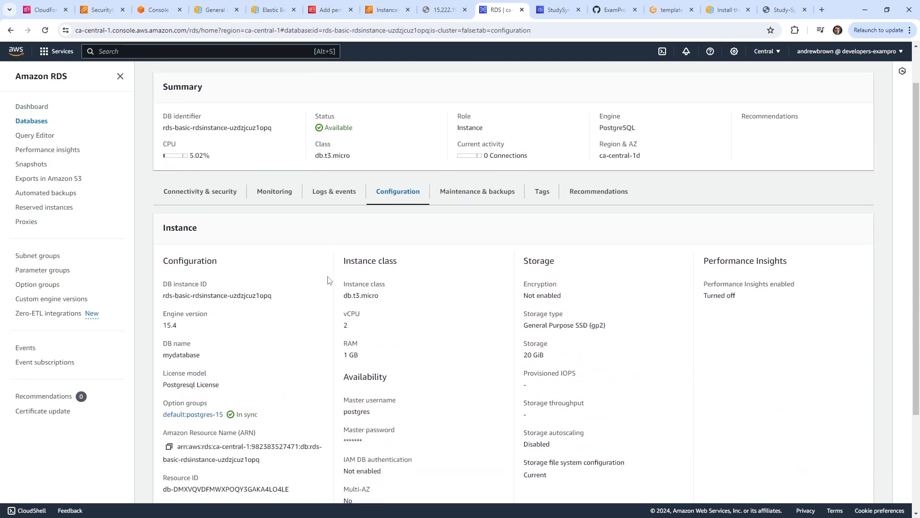
{"action": "scroll", "coordinate": [350, 313], "scroll_direction": "up", "scroll_amount": 3}
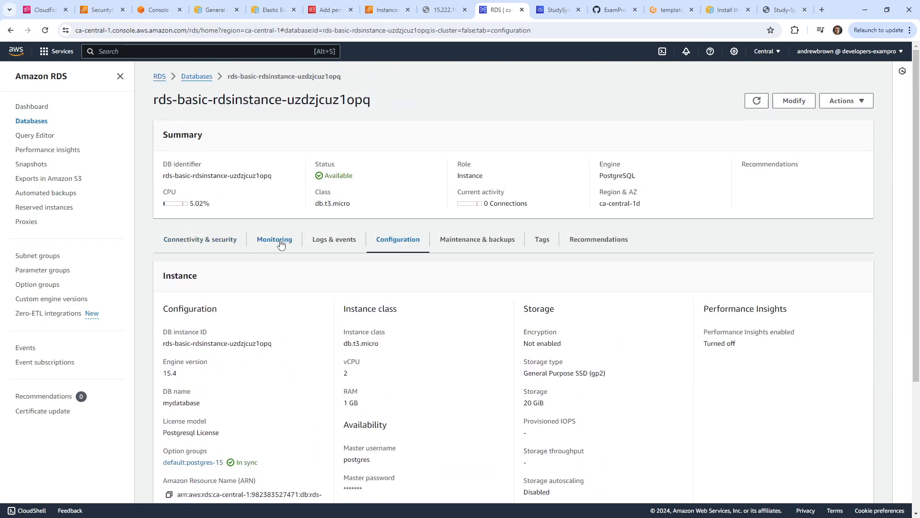
{"action": "left_click", "coordinate": [199, 245]}
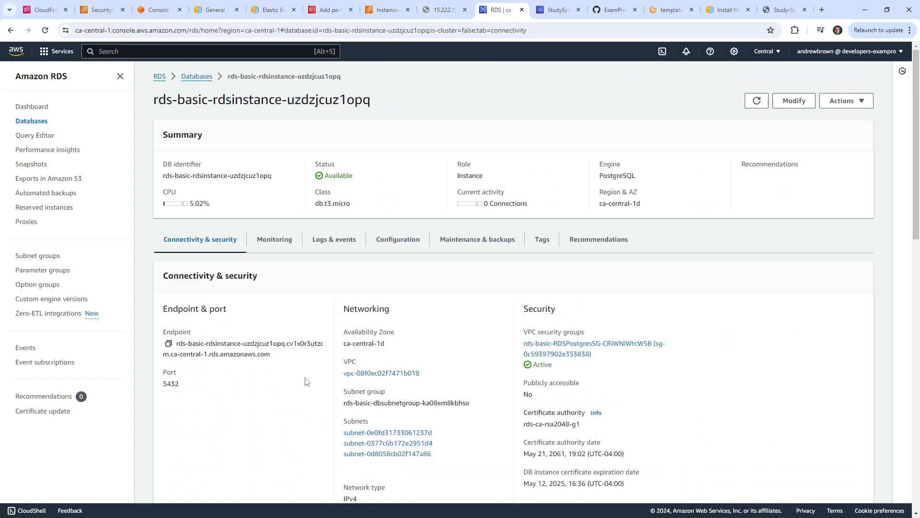
{"action": "left_click", "coordinate": [587, 355]}
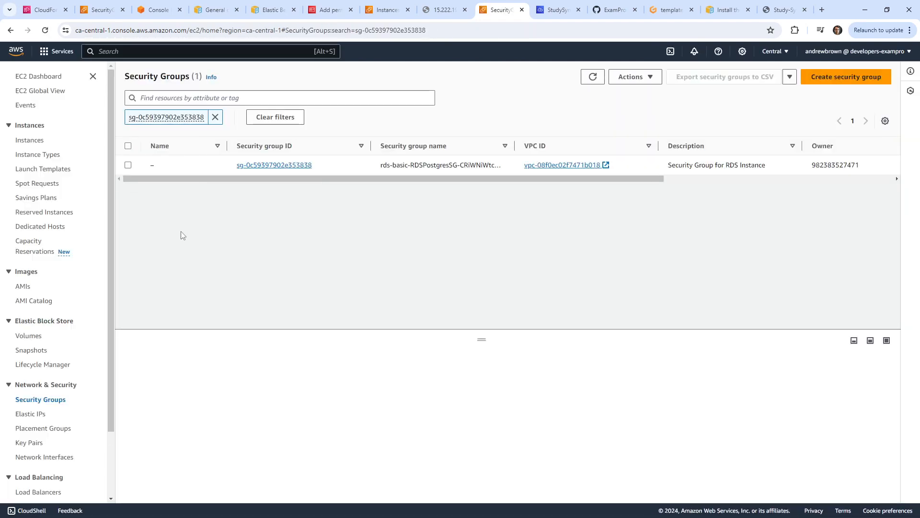
Add a PostgreSQL inbound rule to the RDS security group with sg-084918b6d9b7d00e4 (Cloud9) as source.
{"action": "left_click", "coordinate": [130, 166]}
{"action": "left_click", "coordinate": [646, 80]}
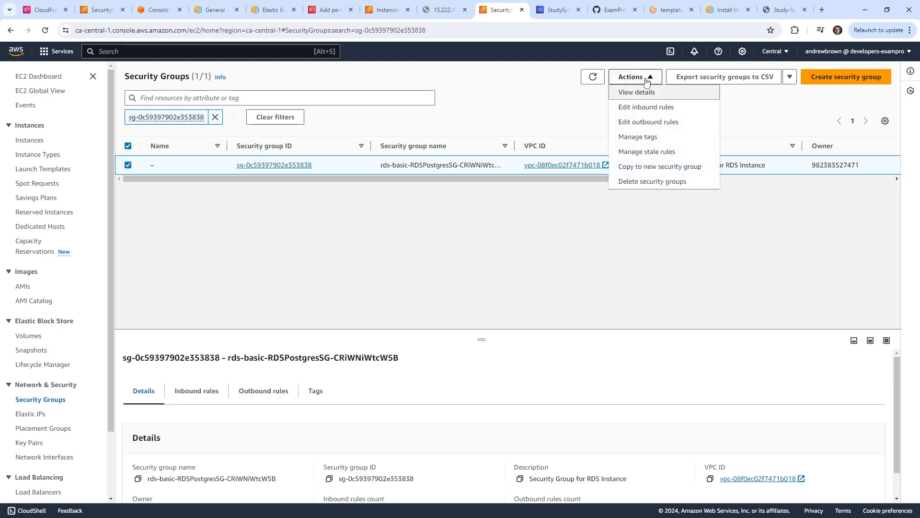
{"action": "left_click", "coordinate": [646, 107]}
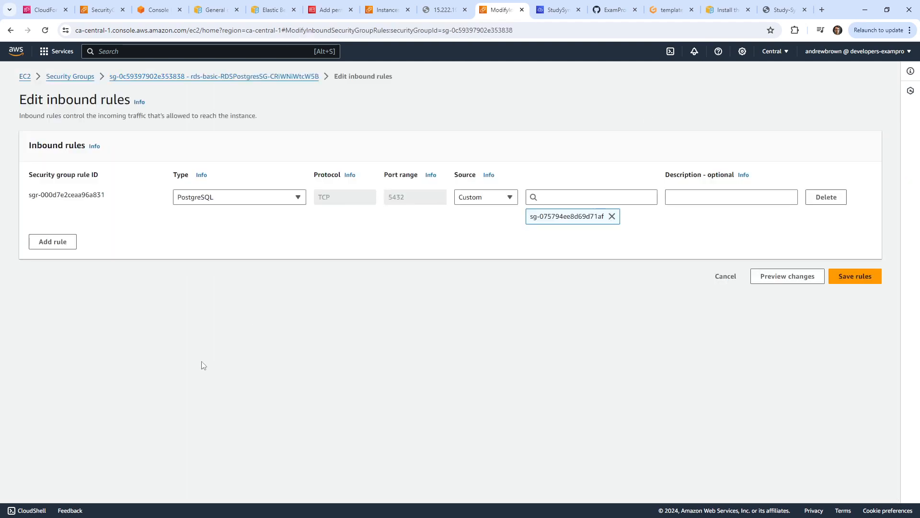
{"action": "left_click", "coordinate": [58, 235]}
{"action": "left_click", "coordinate": [595, 238]}
{"action": "key", "text": "ctrl+v"}
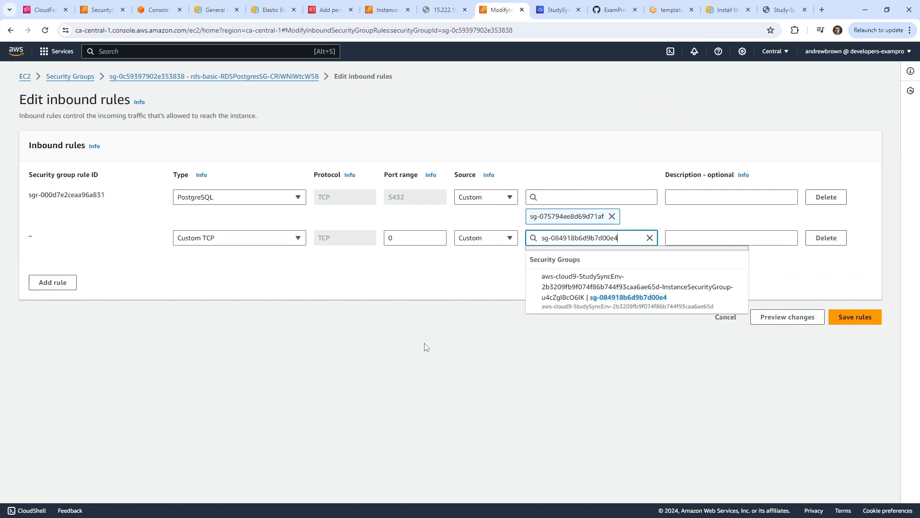
{"action": "left_click", "coordinate": [553, 297]}
{"action": "left_click", "coordinate": [227, 239]}
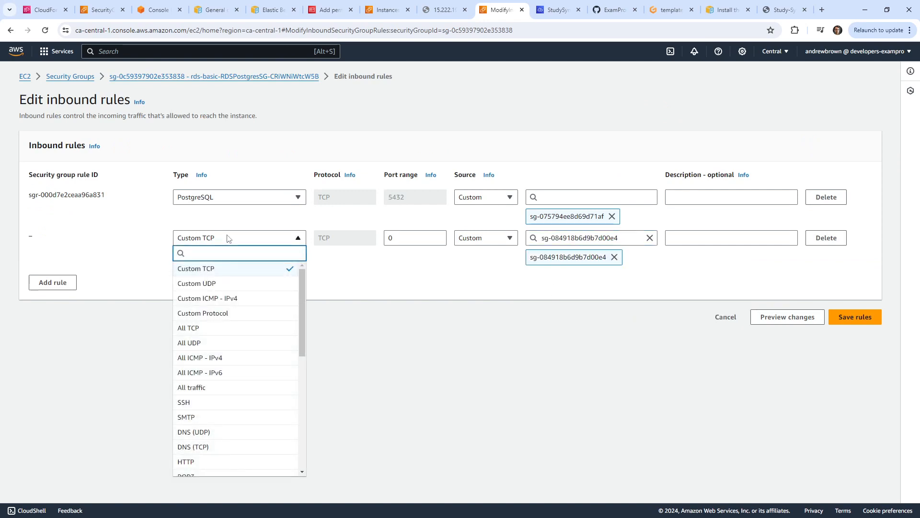
{"action": "type", "text": "post"}
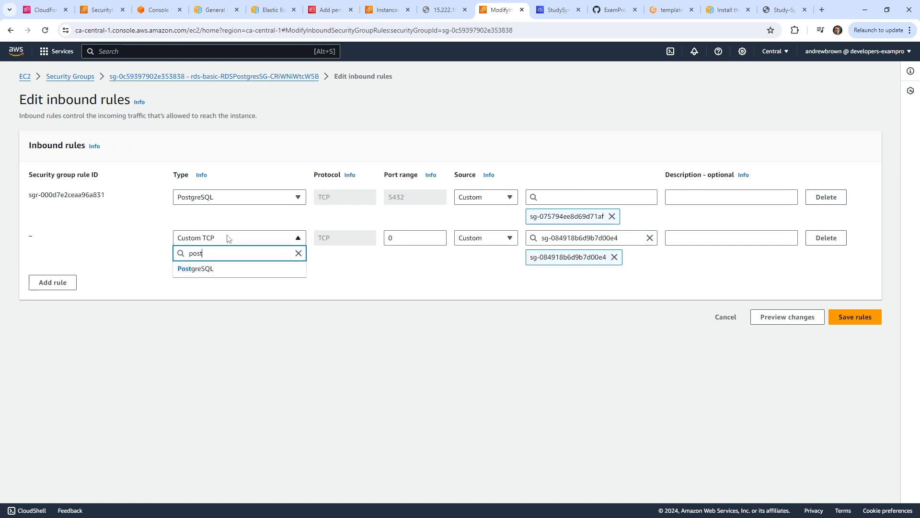
{"action": "left_click", "coordinate": [242, 269]}
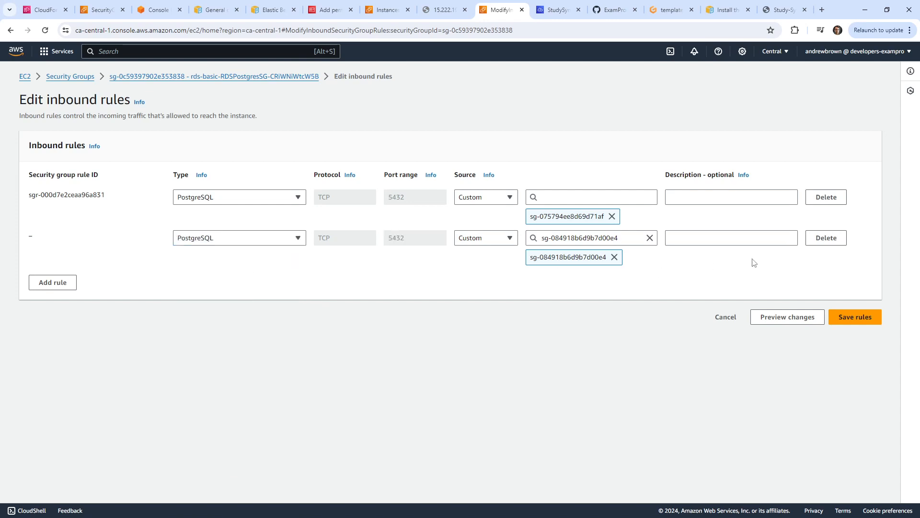
{"action": "left_click", "coordinate": [844, 316]}
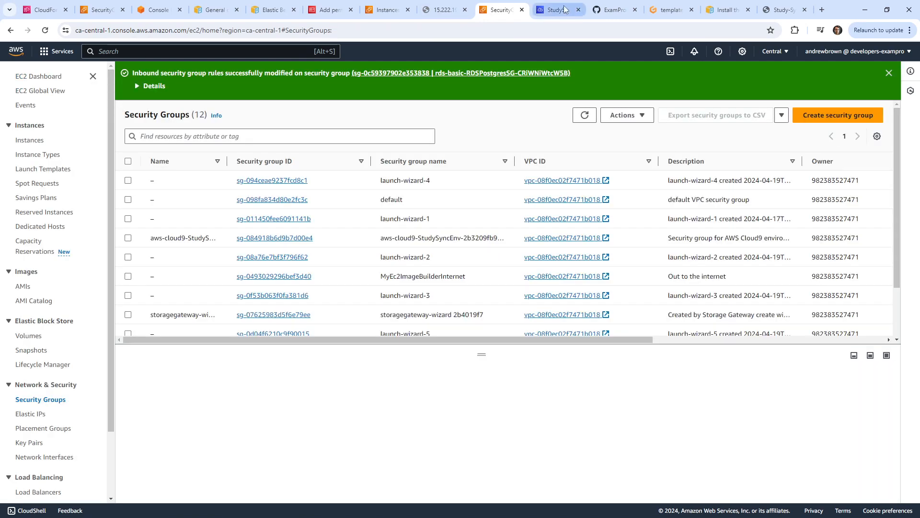
Enlarge the Cloud9 terminal and run psql, which reports command not found.
{"action": "left_click", "coordinate": [558, 10]}
{"action": "left_click_drag", "start_coordinate": [544, 396], "coordinate": [551, 172]}
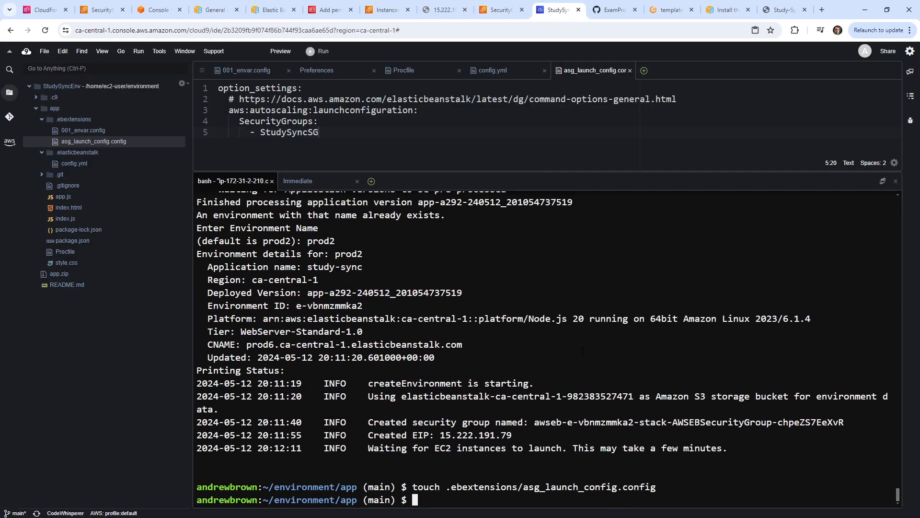
{"action": "type", "text": "psql"}
{"action": "key", "text": "Return"}
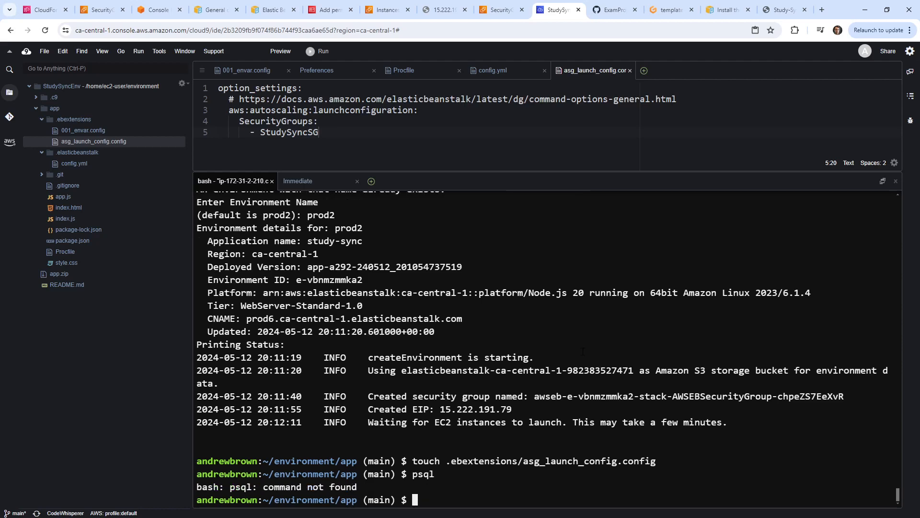
Google 'amazon linux 2023 postgres client install' and open the Stack Overflow postgresql-client question.
{"action": "left_click", "coordinate": [821, 10]}
{"action": "type", "text": "amazon "}
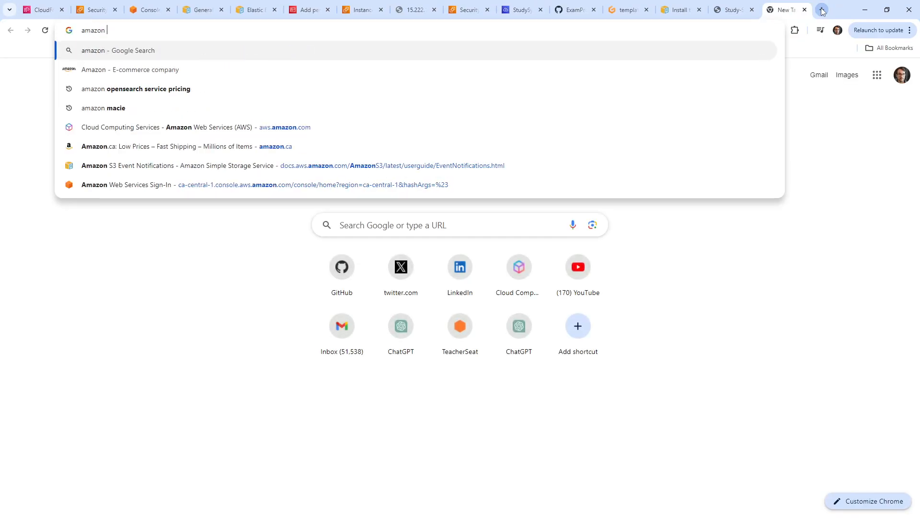
{"action": "type", "text": "linux 2023 post"}
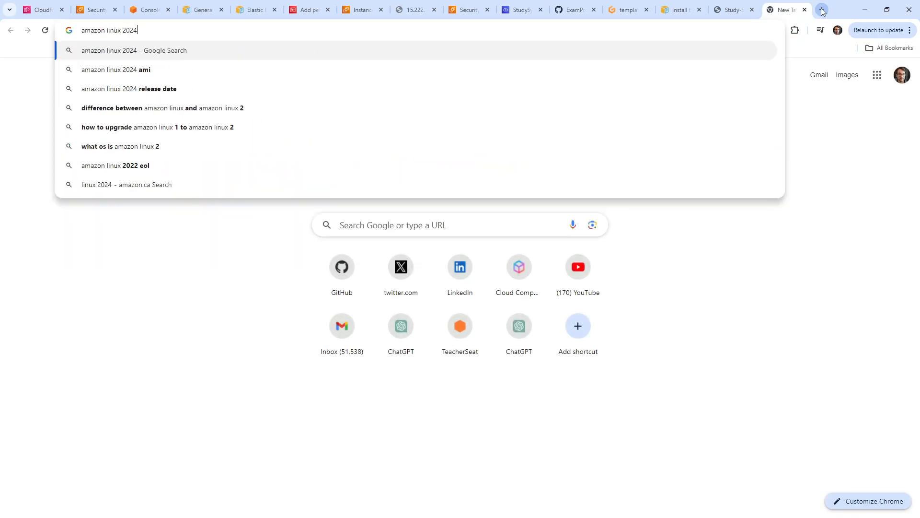
{"action": "type", "text": "gres client install"}
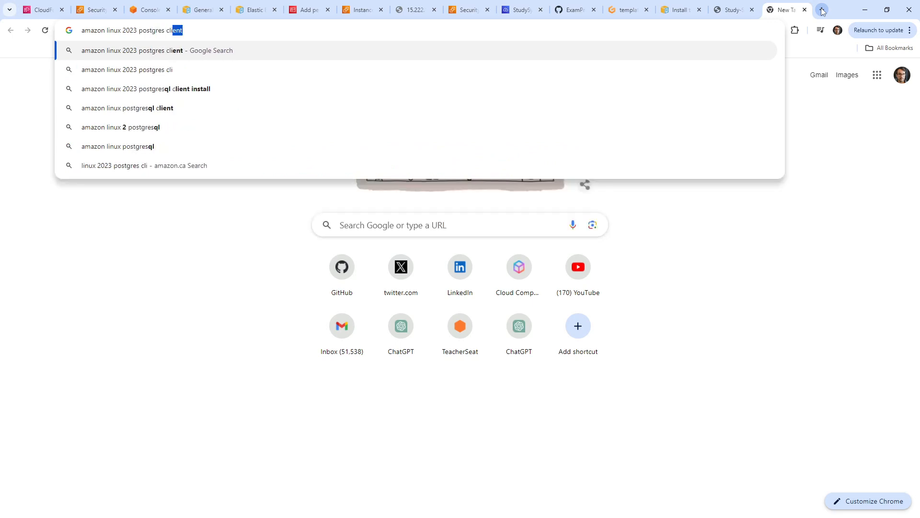
{"action": "key", "text": "Return"}
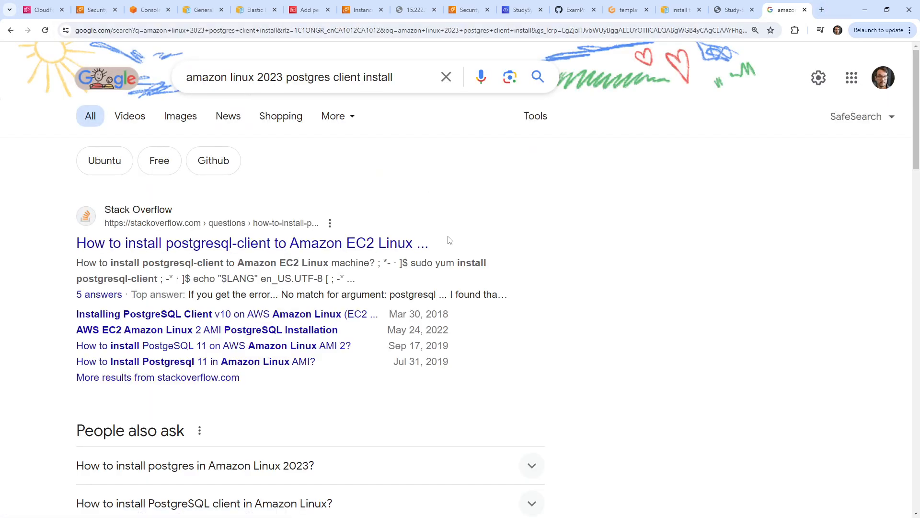
{"action": "left_click", "coordinate": [383, 243]}
Read through the Stack Overflow answers to find the yum install command for postgresql13.
{"action": "scroll", "coordinate": [335, 237], "scroll_direction": "down", "scroll_amount": 3}
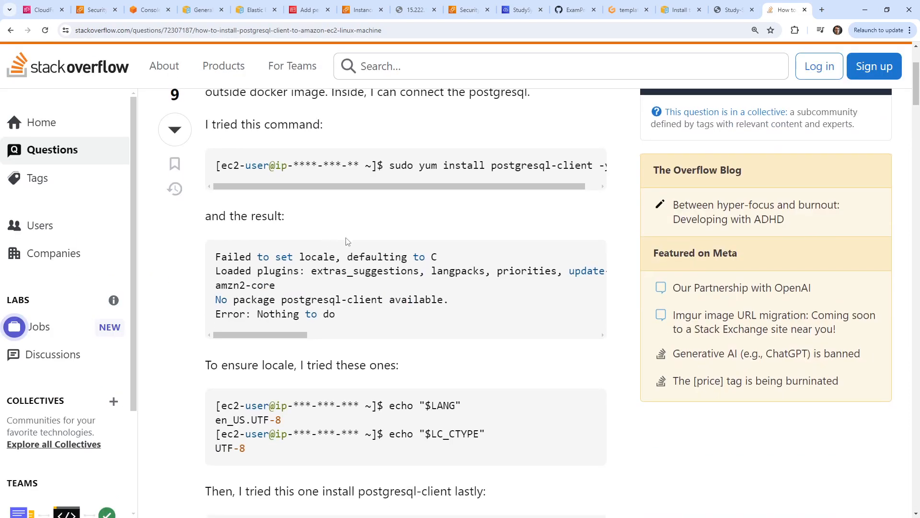
{"action": "left_click_drag", "start_coordinate": [548, 187], "coordinate": [375, 166]}
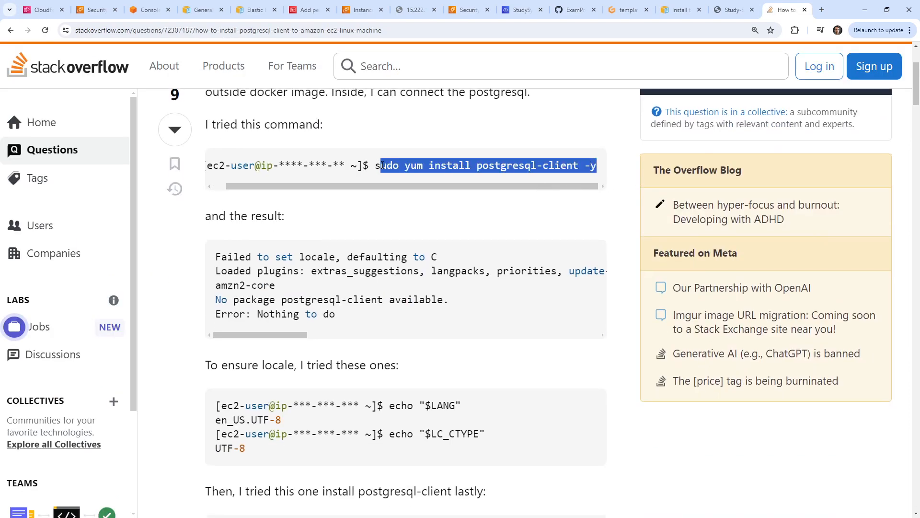
{"action": "scroll", "coordinate": [318, 256], "scroll_direction": "down", "scroll_amount": 10}
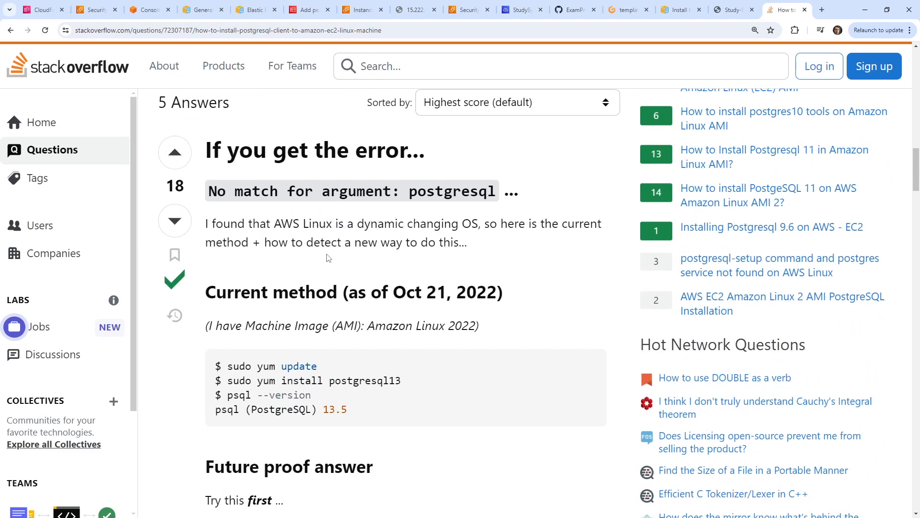
{"action": "scroll", "coordinate": [328, 258], "scroll_direction": "down", "scroll_amount": 5}
{"action": "scroll", "coordinate": [328, 257], "scroll_direction": "up", "scroll_amount": 4}
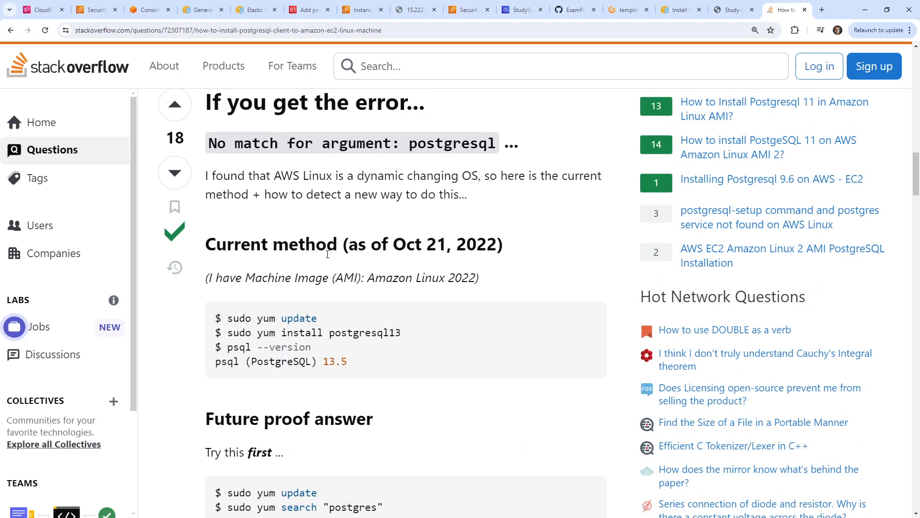
{"action": "scroll", "coordinate": [370, 289], "scroll_direction": "down", "scroll_amount": 3}
{"action": "scroll", "coordinate": [368, 267], "scroll_direction": "down", "scroll_amount": 8}
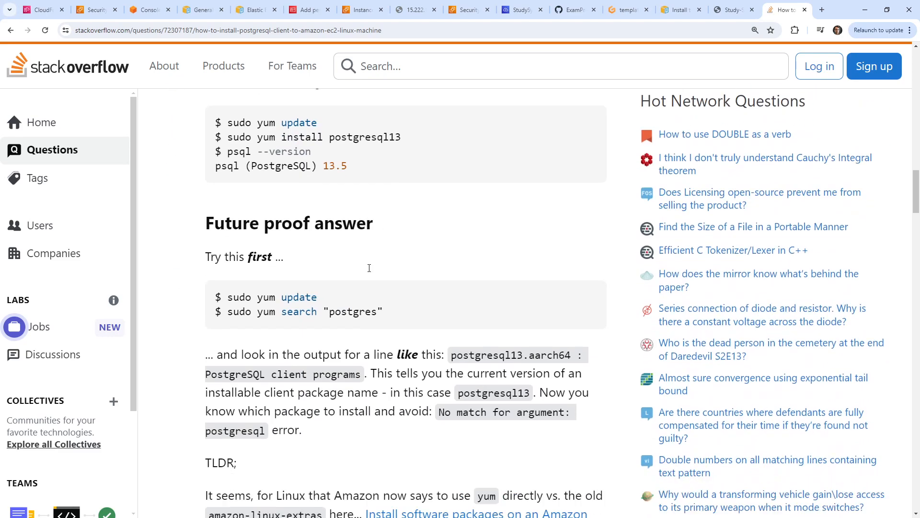
{"action": "scroll", "coordinate": [360, 267], "scroll_direction": "up", "scroll_amount": 8}
{"action": "scroll", "coordinate": [350, 268], "scroll_direction": "up", "scroll_amount": 10}
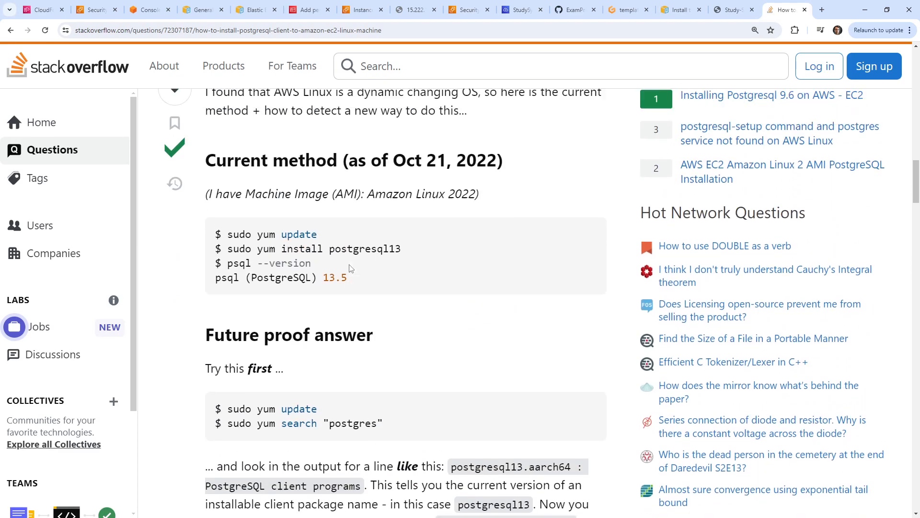
{"action": "scroll", "coordinate": [496, 142], "scroll_direction": "up", "scroll_amount": 15}
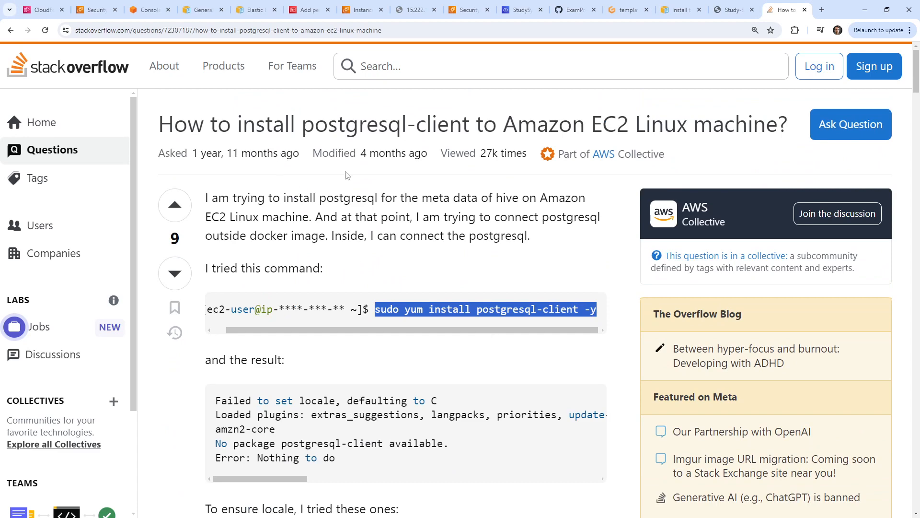
Paste and run the copied yum install command in the Cloud9 terminal, which finds no match.
{"action": "left_click", "coordinate": [525, 12]}
{"action": "right_click", "coordinate": [535, 387]}
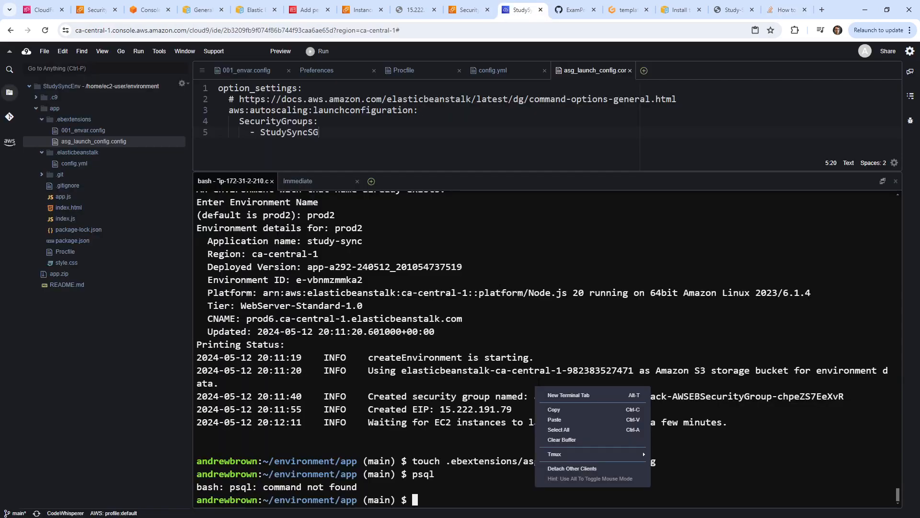
{"action": "left_click", "coordinate": [561, 419]}
{"action": "key", "text": "Return"}
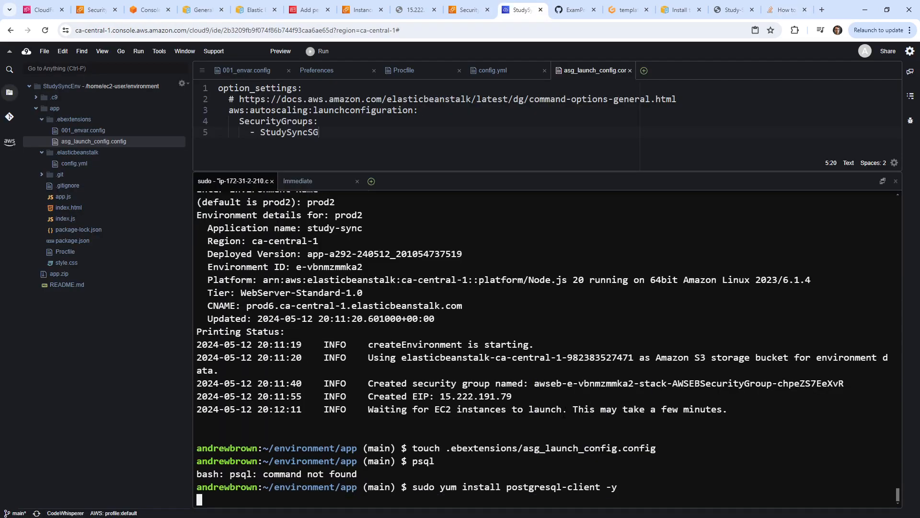
Select and copy the 'sudo yum install postgresql13' command from the Stack Overflow answer.
{"action": "left_click", "coordinate": [786, 10]}
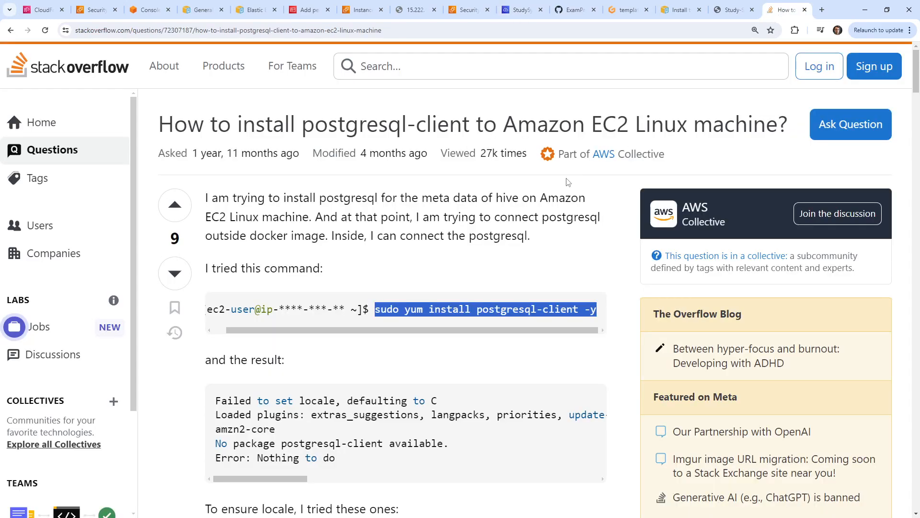
{"action": "scroll", "coordinate": [377, 310], "scroll_direction": "down", "scroll_amount": 10}
{"action": "scroll", "coordinate": [377, 310], "scroll_direction": "down", "scroll_amount": 5}
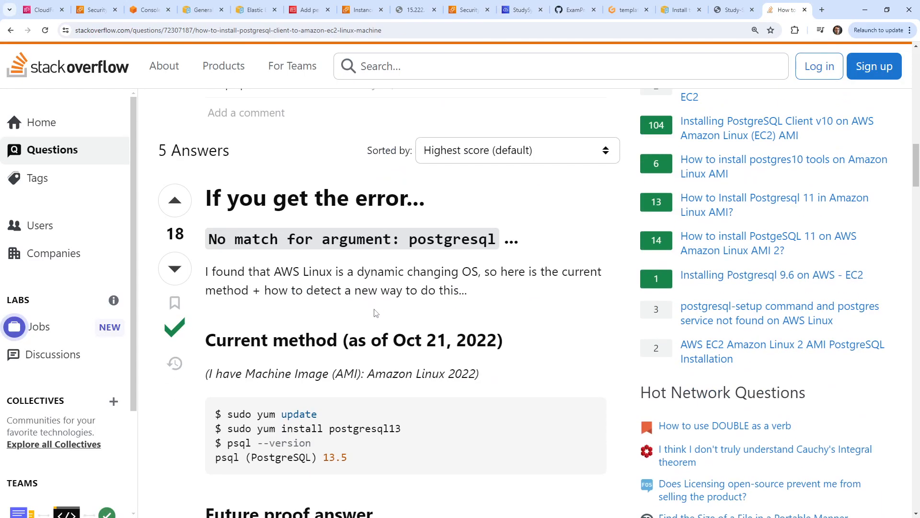
{"action": "scroll", "coordinate": [376, 313], "scroll_direction": "down", "scroll_amount": 2}
{"action": "left_click_drag", "start_coordinate": [413, 323], "coordinate": [199, 333]}
{"action": "left_click", "coordinate": [335, 332]}
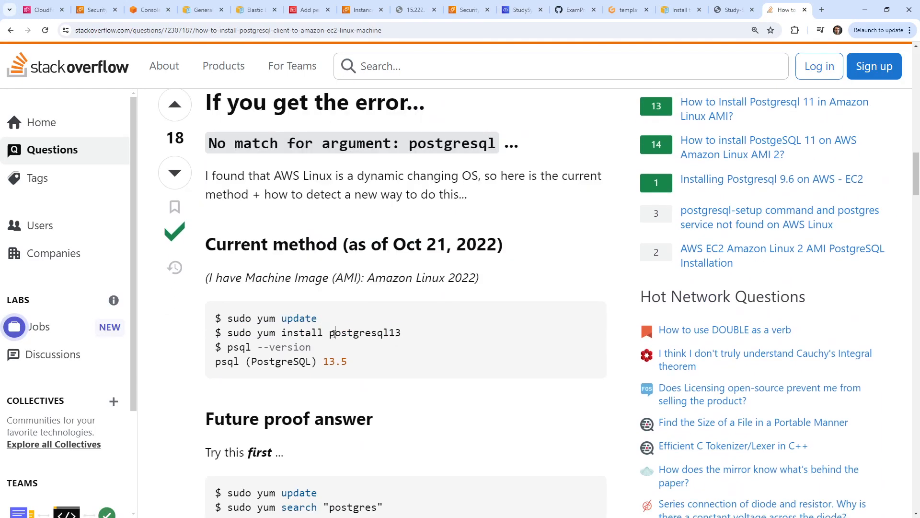
{"action": "left_click_drag", "start_coordinate": [400, 334], "coordinate": [407, 336]}
{"action": "left_click", "coordinate": [409, 336]}
{"action": "left_click_drag", "start_coordinate": [472, 278], "coordinate": [430, 290]}
{"action": "left_click", "coordinate": [376, 334]}
{"action": "left_click_drag", "start_coordinate": [228, 333], "coordinate": [390, 336]}
{"action": "key", "text": "ctrl+c"}
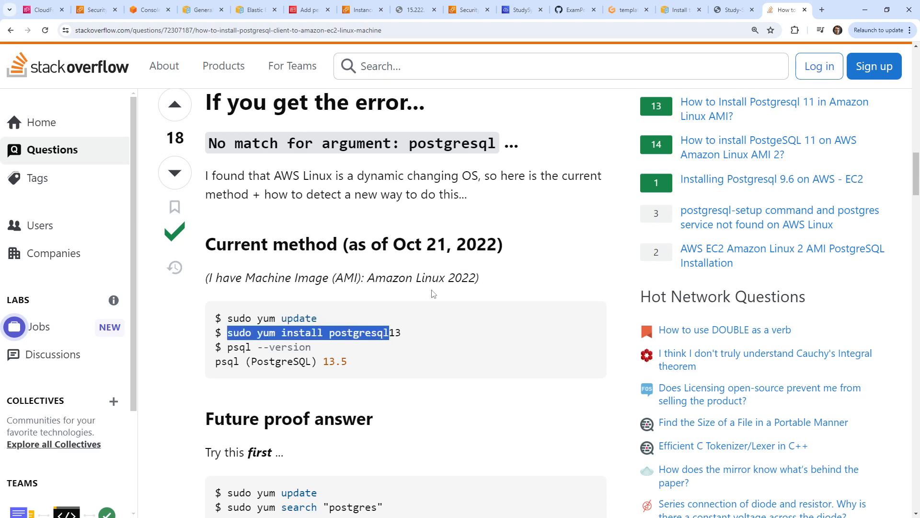
Run the copied install command in Cloud9, then start a new search for 'amazon linus 2023 postgres'.
{"action": "left_click", "coordinate": [522, 10]}
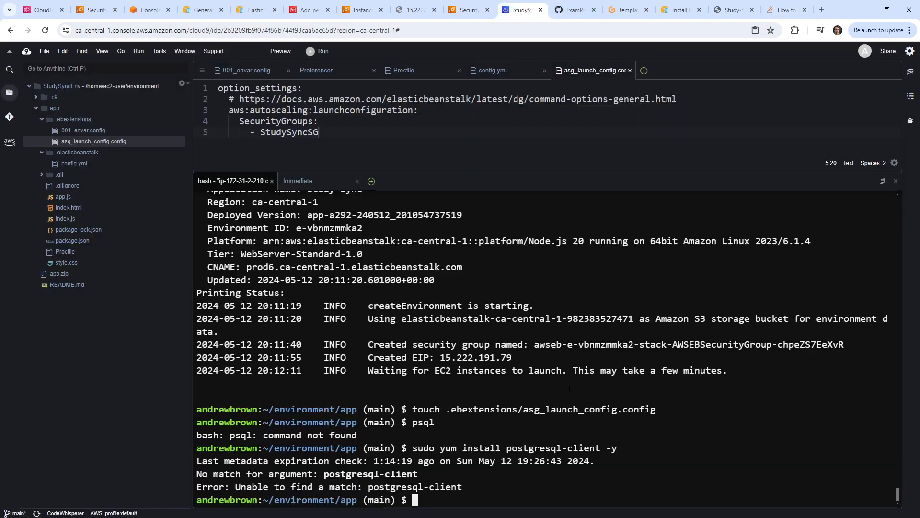
{"action": "key", "text": "ctrl+v"}
{"action": "key", "text": "Return"}
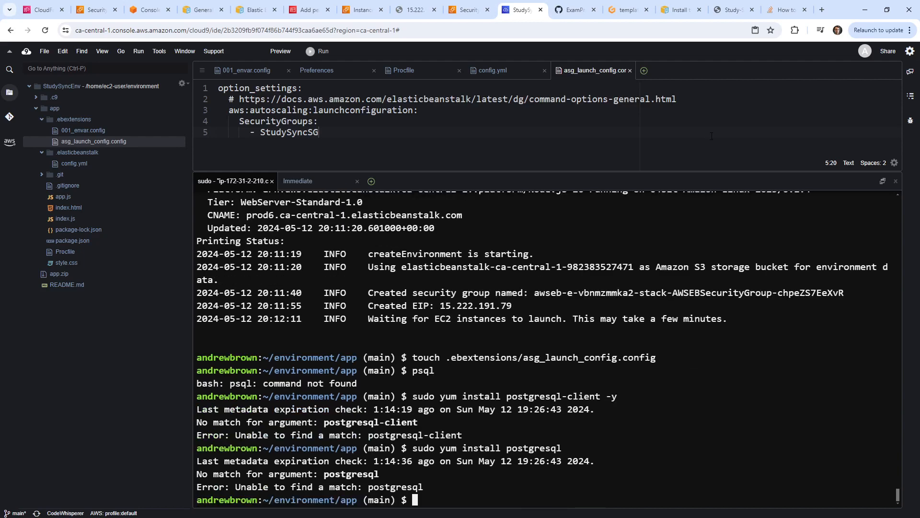
{"action": "left_click", "coordinate": [822, 10]}
{"action": "type", "text": "amazo"}
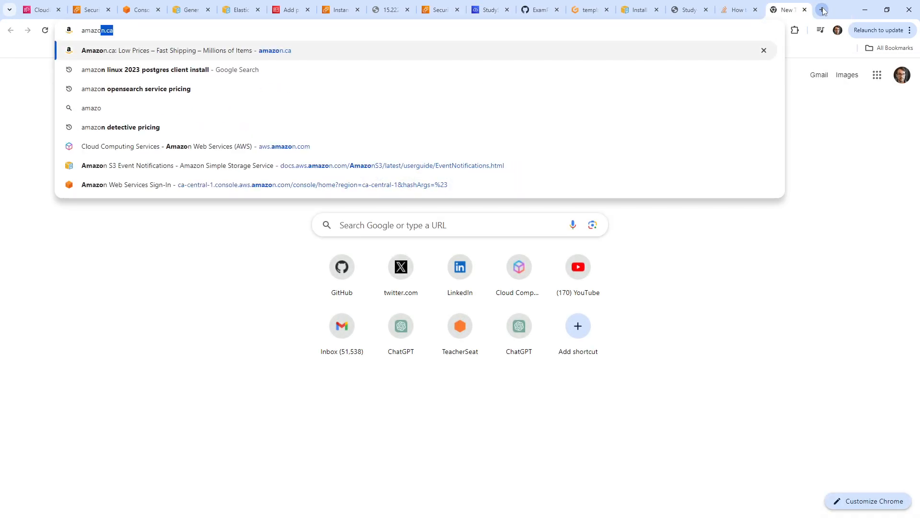
{"action": "type", "text": "n linus 202"}
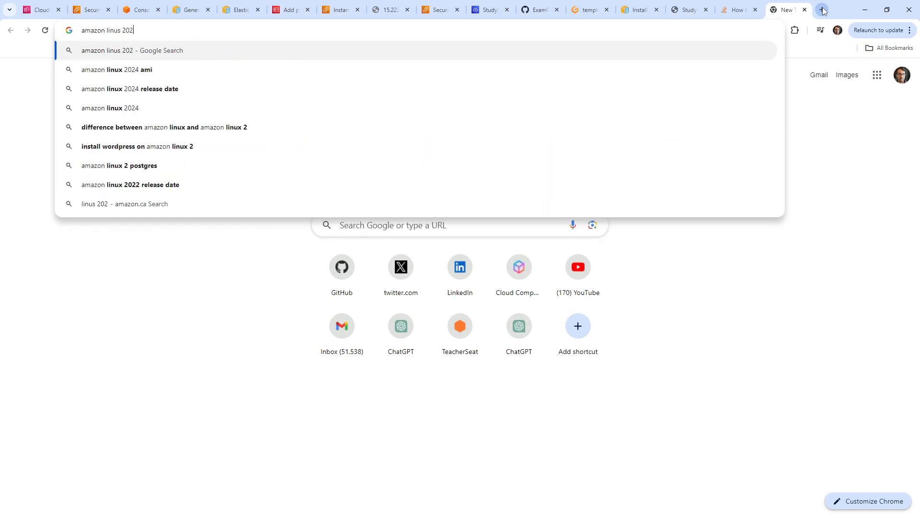
{"action": "type", "text": "3 postgres"}
Search 'amazon linus 2023 postgres', open the Amazon Linux 2023 package support page, and recall the Cloud9 install command.
{"action": "key", "text": "Return"}
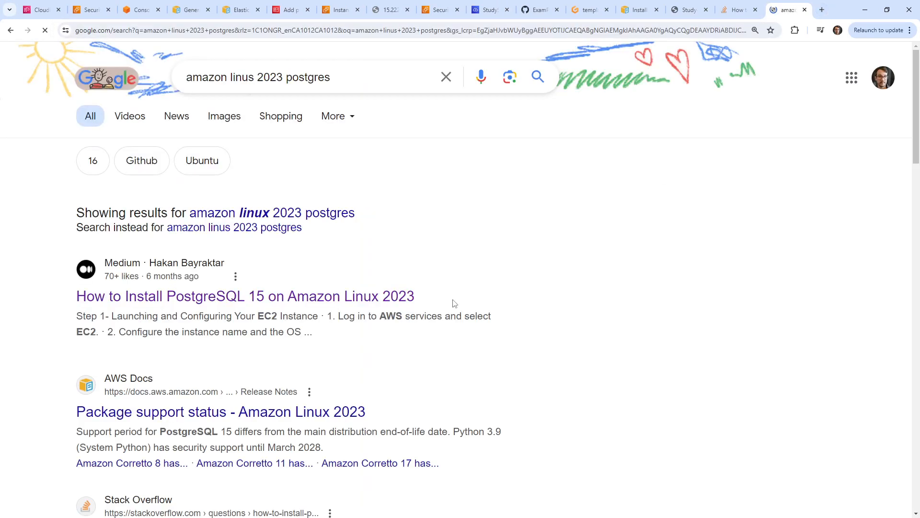
{"action": "left_click", "coordinate": [268, 411]}
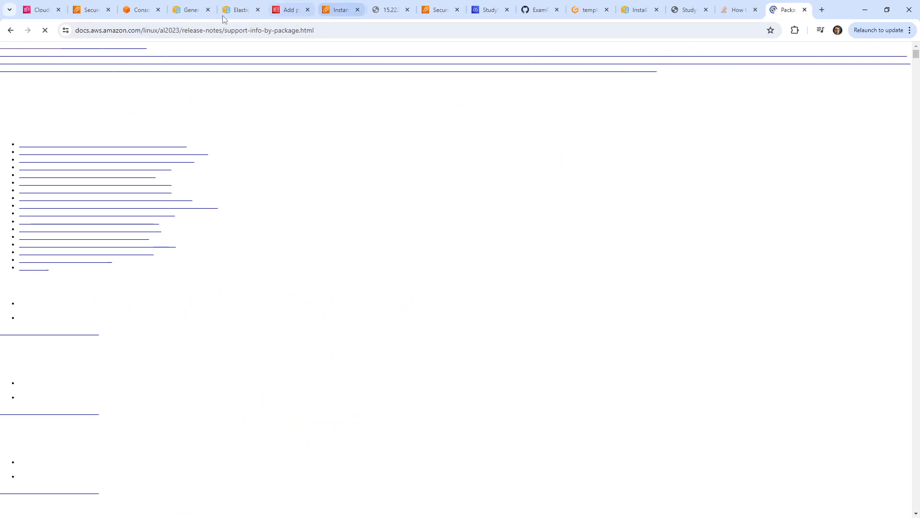
{"action": "left_click", "coordinate": [485, 11]}
{"action": "key", "text": "Up"}
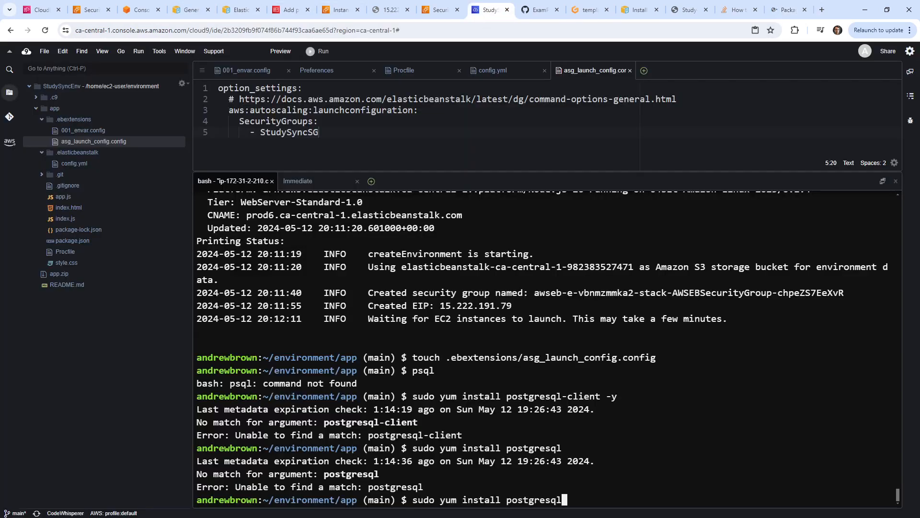
Install postgresql15 via yum, confirming with y, then run psql, which fails on the local socket.
{"action": "type", "text": "15"}
{"action": "key", "text": "Return"}
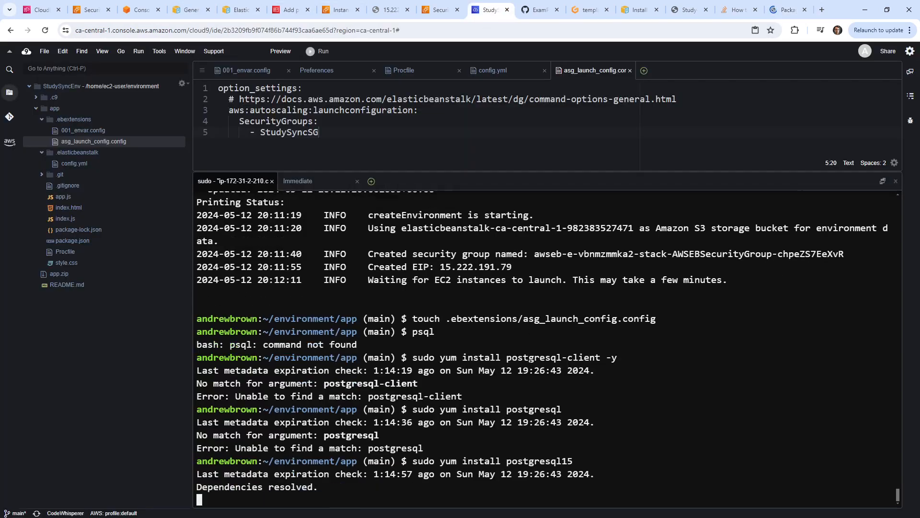
{"action": "type", "text": "y"}
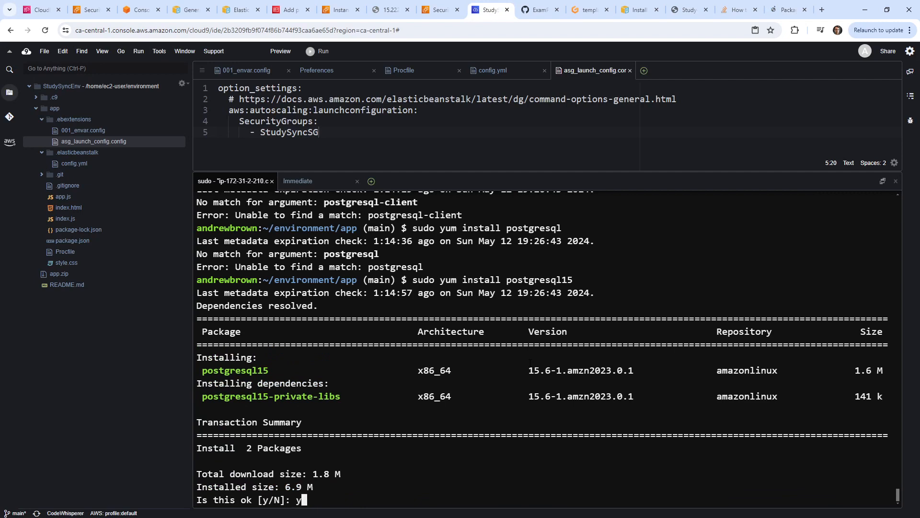
{"action": "key", "text": "Return"}
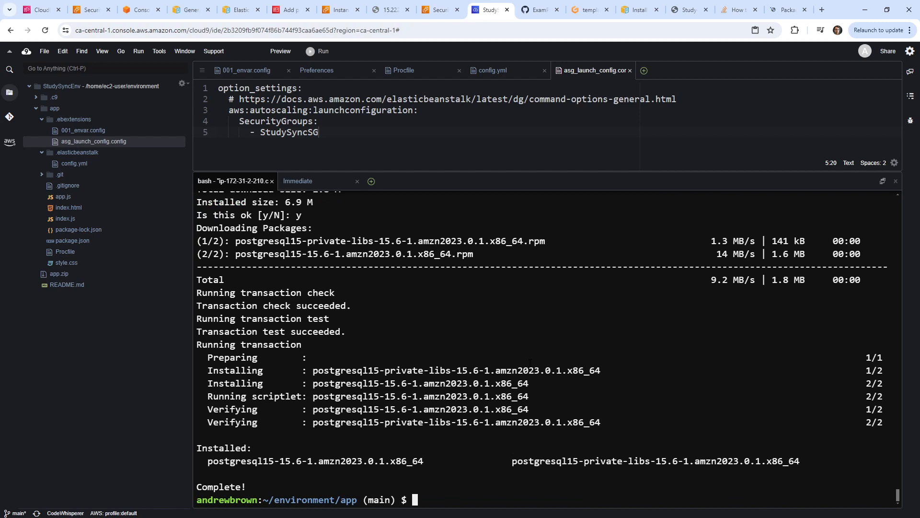
{"action": "type", "text": "psql"}
{"action": "key", "text": "Return"}
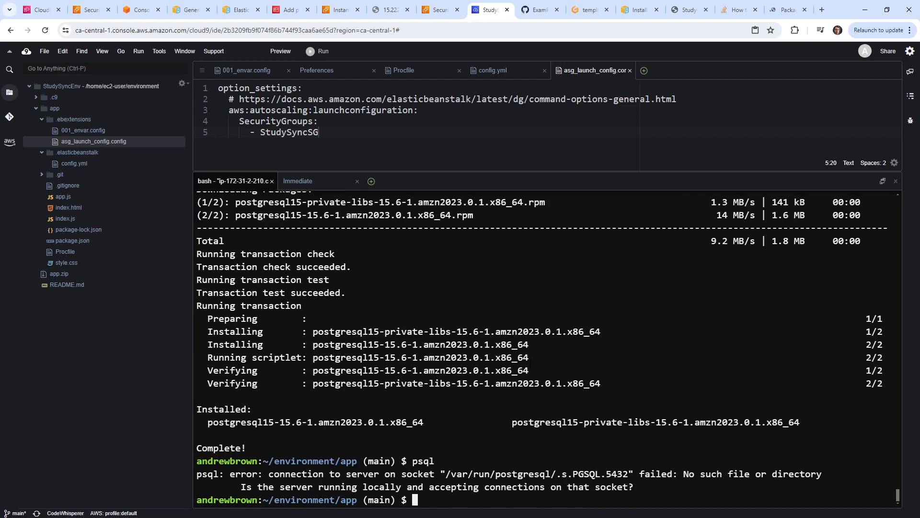
Shrink the terminal and type psql followed by the postgres user and the database password.
{"action": "type", "text": "psql"}
{"action": "left_click_drag", "start_coordinate": [405, 170], "coordinate": [419, 230]}
{"action": "left_click", "coordinate": [525, 446]}
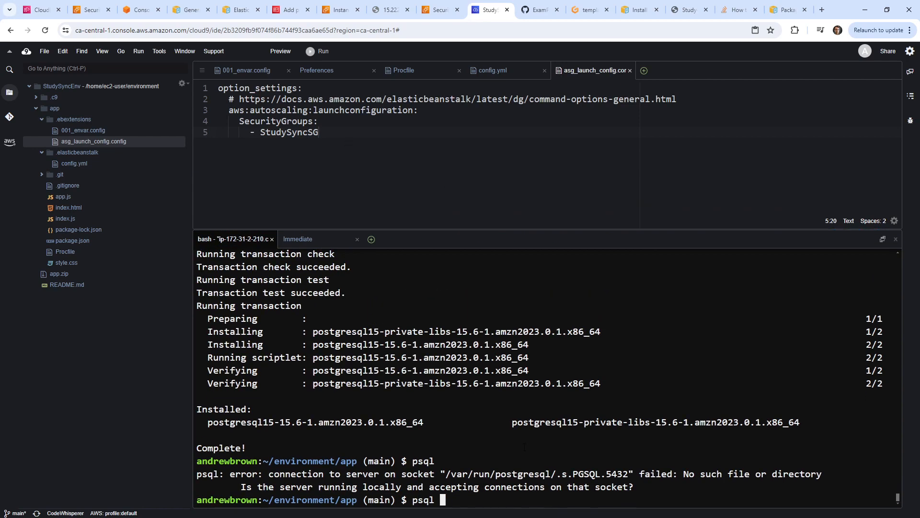
{"action": "type", "text": "postgres@testing"}
Reshape the text into a postgresql://postgres:<password>@ connection URL.
{"action": "key", "text": "Left"}
{"action": "key", "text": "Left"}
{"action": "key", "text": "Left"}
{"action": "key", "text": "Left"}
{"action": "key", "text": "Left"}
{"action": "key", "text": "Left"}
{"action": "key", "text": "Left"}
{"action": "key", "text": "Left"}
{"action": "key", "text": "Left"}
{"action": "key", "text": "Left"}
{"action": "key", "text": "Left"}
{"action": "key", "text": "Left"}
{"action": "key", "text": "Left"}
{"action": "key", "text": "Left"}
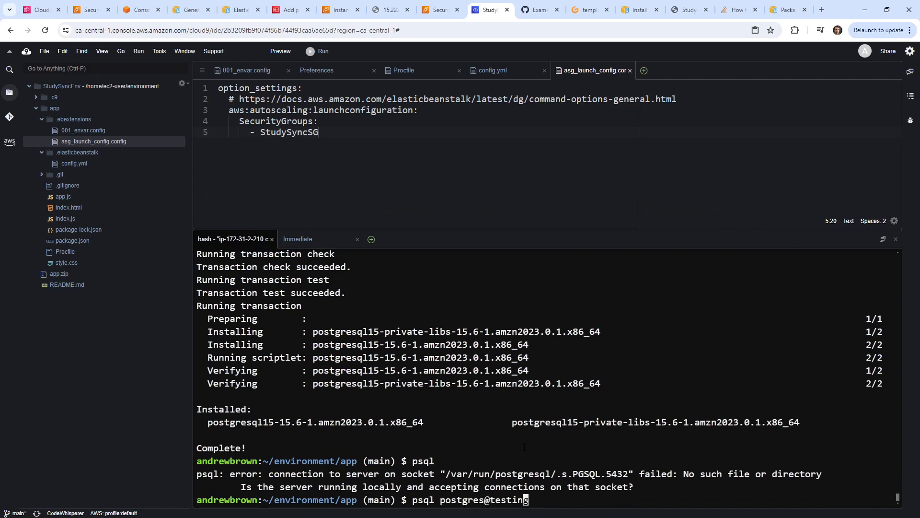
{"action": "key", "text": "Left"}
{"action": "key", "text": "Left"}
{"action": "type", "text": "postgres://"}
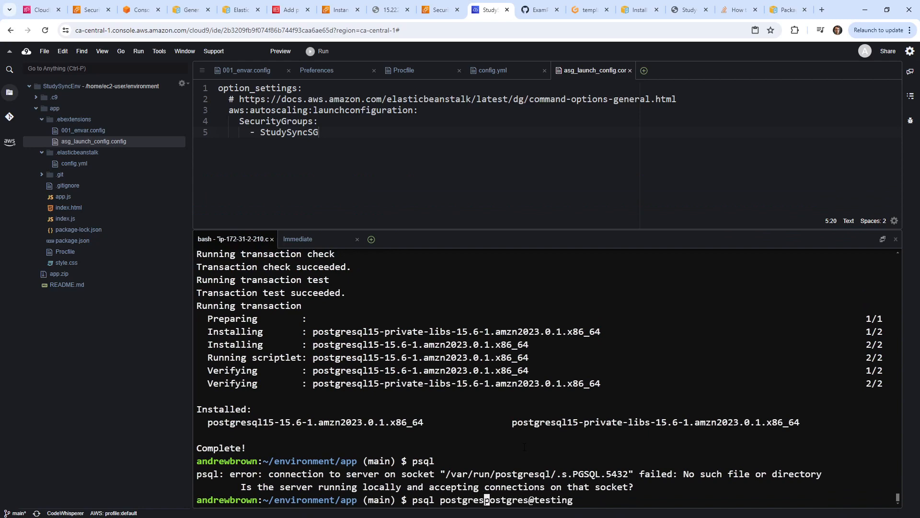
{"action": "key", "text": "Left"}
{"action": "key", "text": "Left"}
{"action": "key", "text": "Left"}
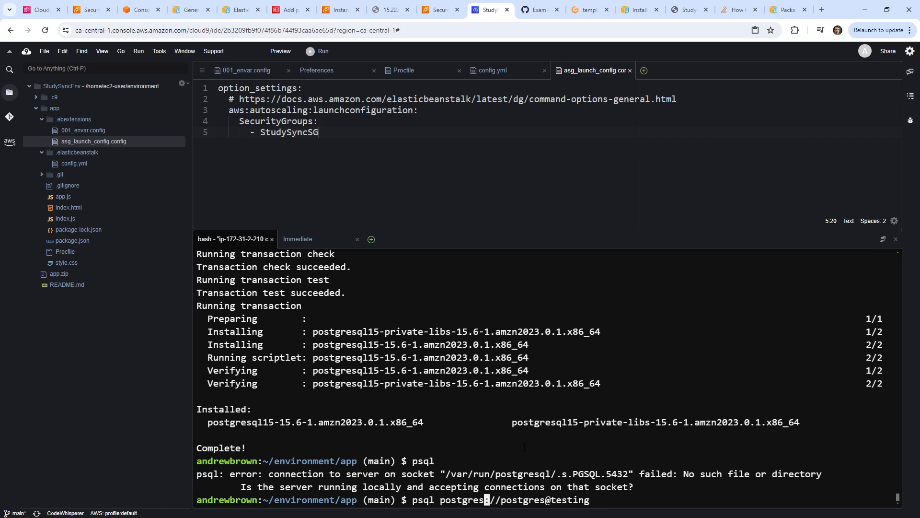
{"action": "type", "text": "ql"}
{"action": "key", "text": "Right"}
{"action": "key", "text": "Right"}
{"action": "key", "text": "Right"}
{"action": "key", "text": "Right"}
{"action": "key", "text": "Right"}
{"action": "key", "text": "Right"}
{"action": "key", "text": "Right"}
{"action": "key", "text": "Right"}
{"action": "key", "text": "Right"}
{"action": "key", "text": "Right"}
{"action": "key", "text": "Right"}
{"action": "key", "text": "Right"}
{"action": "key", "text": "Right"}
{"action": "key", "text": "Right"}
{"action": "key", "text": "Right"}
{"action": "key", "text": "Right"}
{"action": "key", "text": "Right"}
{"action": "key", "text": "Right"}
{"action": "key", "text": "Right"}
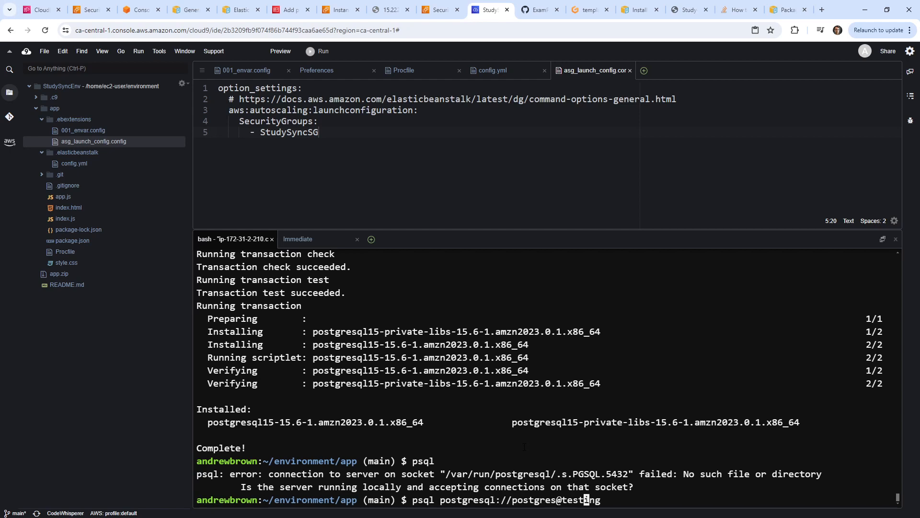
{"action": "key", "text": "Left"}
{"action": "key", "text": "Left"}
{"action": "key", "text": "Left"}
{"action": "key", "text": "Left"}
{"action": "key", "text": "Left"}
{"action": "key", "text": "Left"}
{"action": "key", "text": "Left"}
{"action": "key", "text": "BackSpace"}
{"action": "type", "text": ":"}
{"action": "key", "text": "Right"}
{"action": "key", "text": "Right"}
{"action": "key", "text": "Right"}
{"action": "key", "text": "Right"}
{"action": "key", "text": "Right"}
{"action": "key", "text": "Right"}
{"action": "key", "text": "Right"}
{"action": "type", "text": "@"}
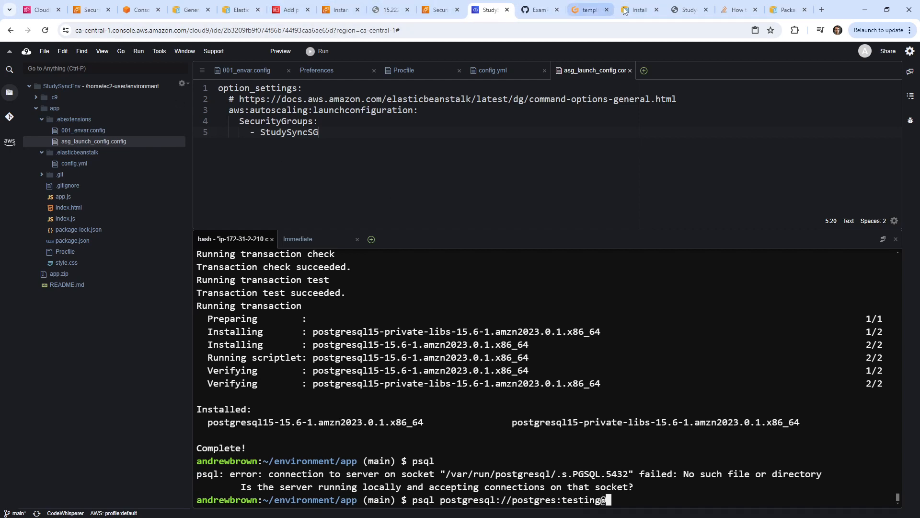
Copy the RDS Postgres instance's endpoint from the RDS Databases details, ready to paste in Cloud9.
{"action": "left_click", "coordinate": [103, 12]}
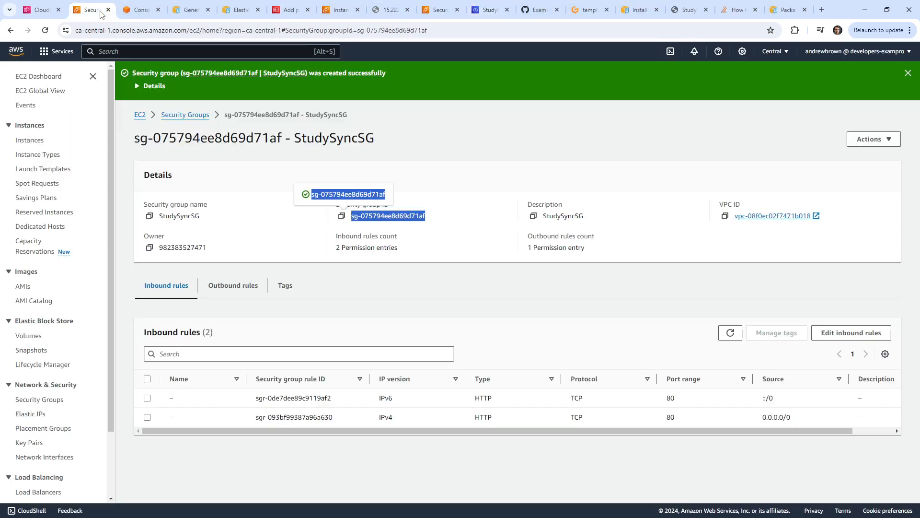
{"action": "left_click", "coordinate": [164, 51]}
{"action": "type", "text": "rds"}
{"action": "left_click", "coordinate": [257, 173]}
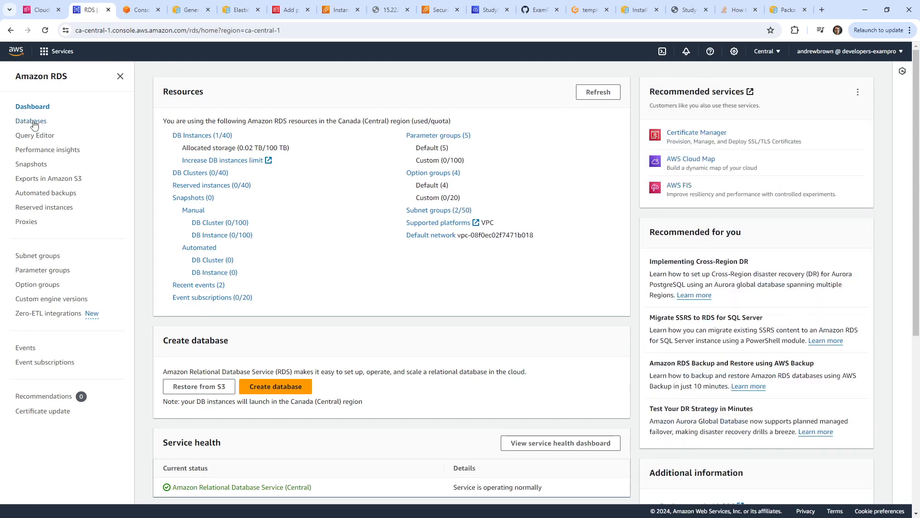
{"action": "left_click", "coordinate": [33, 122]}
{"action": "left_click", "coordinate": [239, 228]}
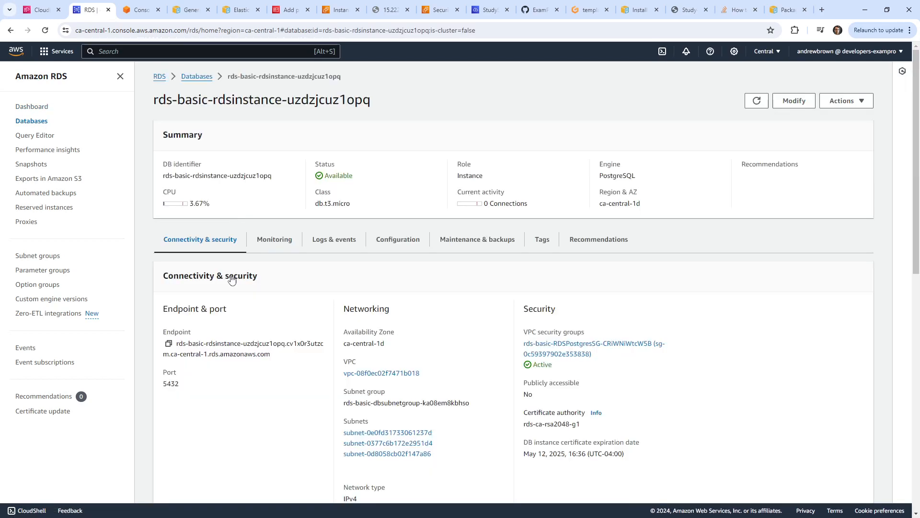
{"action": "left_click", "coordinate": [168, 343]}
{"action": "left_click", "coordinate": [488, 10]}
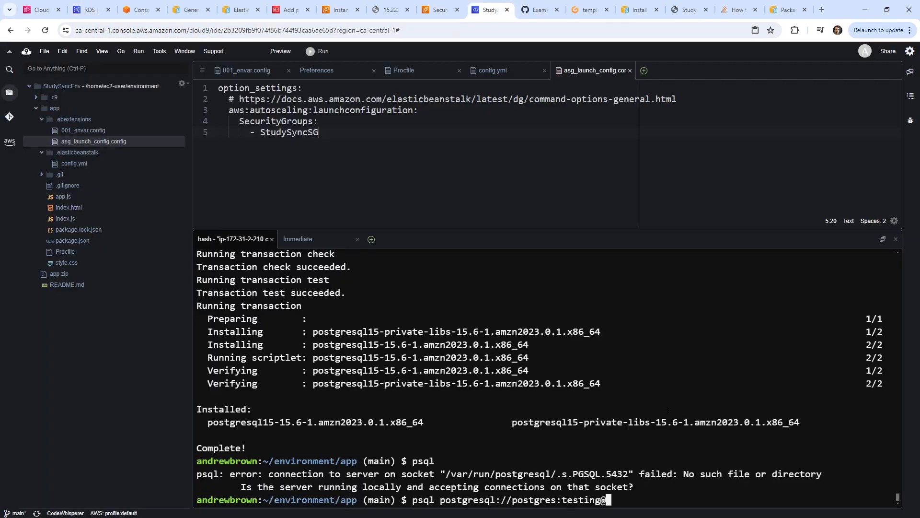
{"action": "right_click", "coordinate": [683, 410]}
Append the RDS endpoint and ':5432/mydatabase' to the URL, run it, and hit password authentication failure.
{"action": "left_click", "coordinate": [708, 440]}
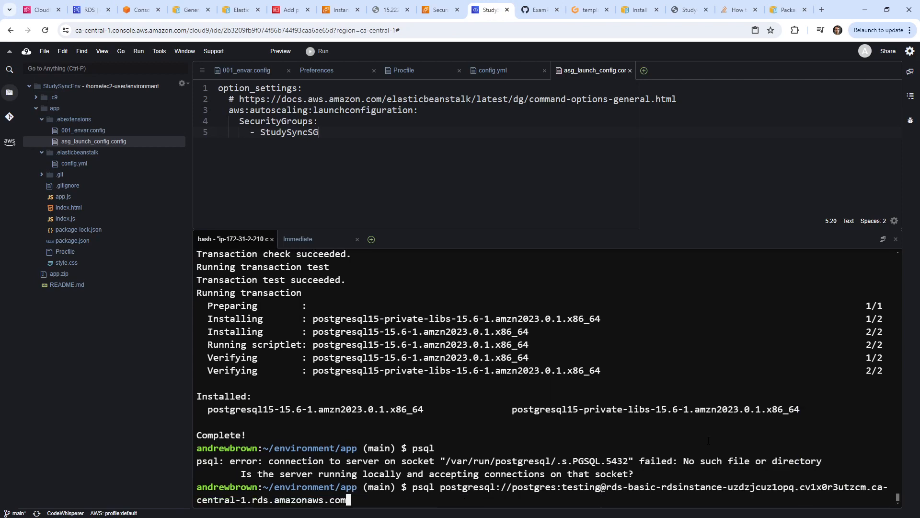
{"action": "type", "text": ":5432/mydatabase"}
{"action": "key", "text": "Return"}
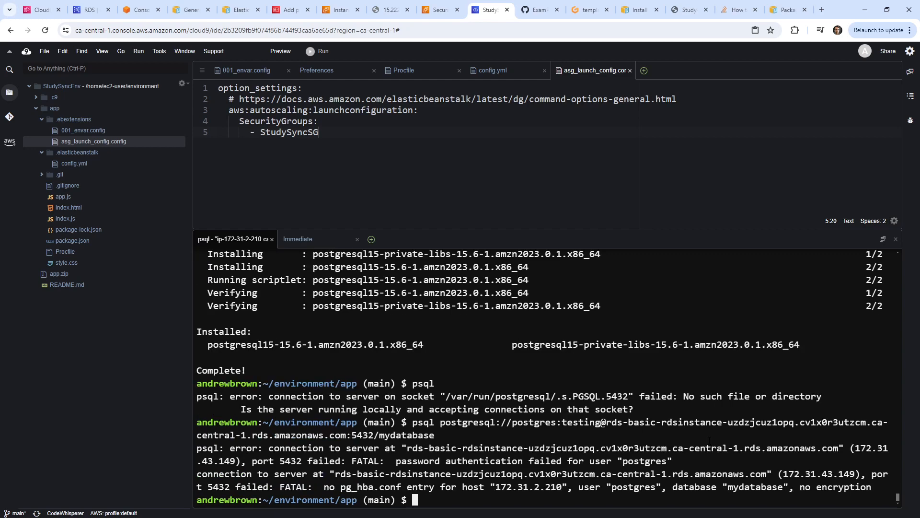
{"action": "key", "text": "Up"}
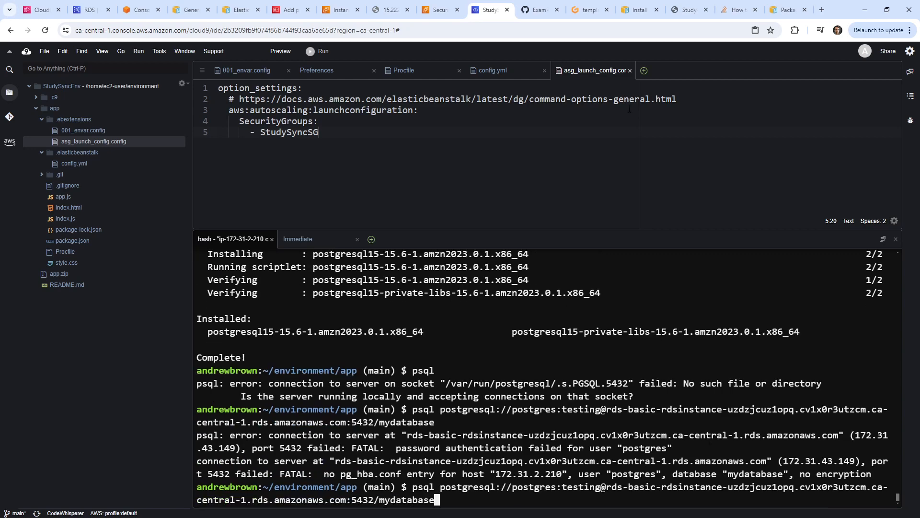
{"action": "left_click", "coordinate": [384, 121]}
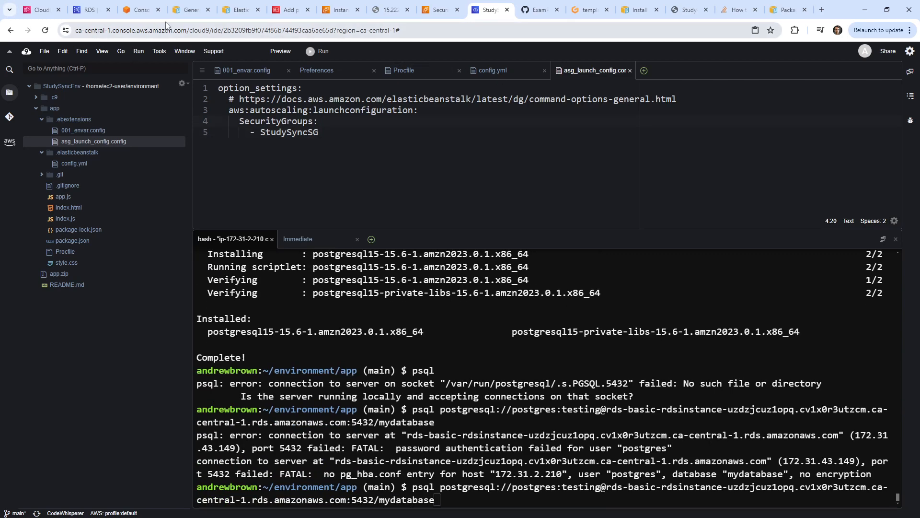
Confirm template.yaml's RdsDatabaseName default is mydatabase, check the rds-basic stack events, and return to Cloud9.
{"action": "left_click", "coordinate": [594, 11]}
{"action": "key", "text": "Up"}
{"action": "key", "text": "Up"}
{"action": "key", "text": "Up"}
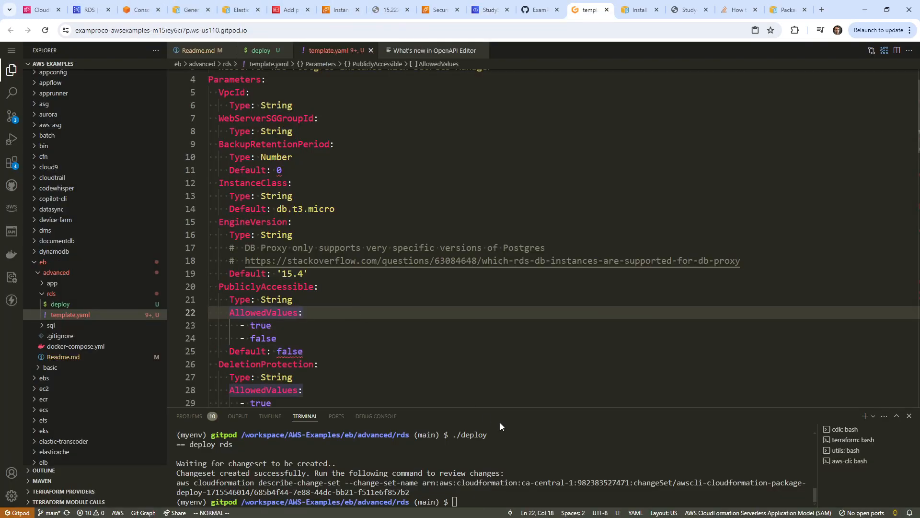
{"action": "scroll", "coordinate": [338, 233], "scroll_direction": "down", "scroll_amount": 2}
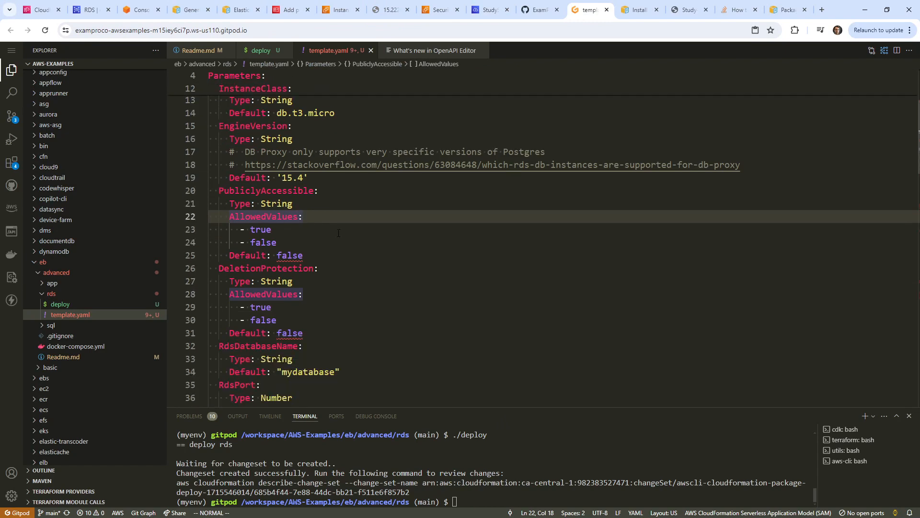
{"action": "double_click", "coordinate": [316, 371]}
{"action": "scroll", "coordinate": [343, 276], "scroll_direction": "down", "scroll_amount": 2}
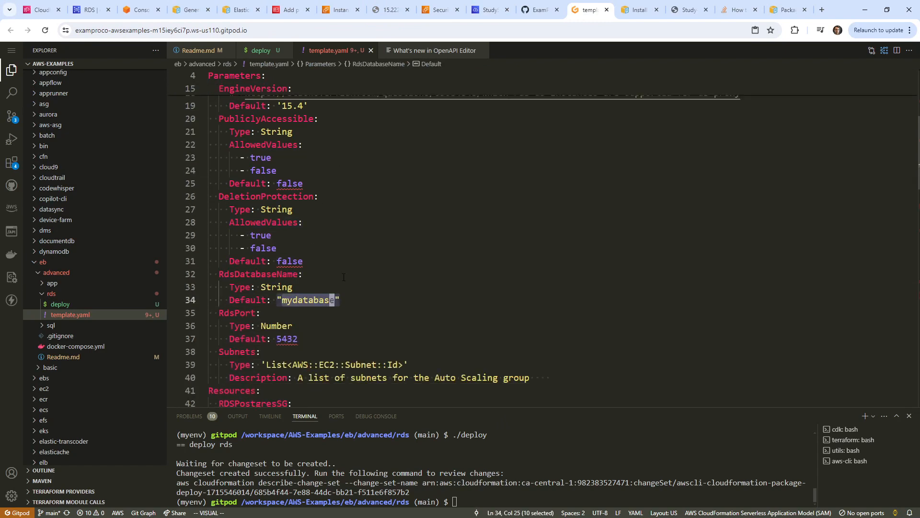
{"action": "left_click", "coordinate": [89, 10]}
{"action": "left_click", "coordinate": [47, 13]}
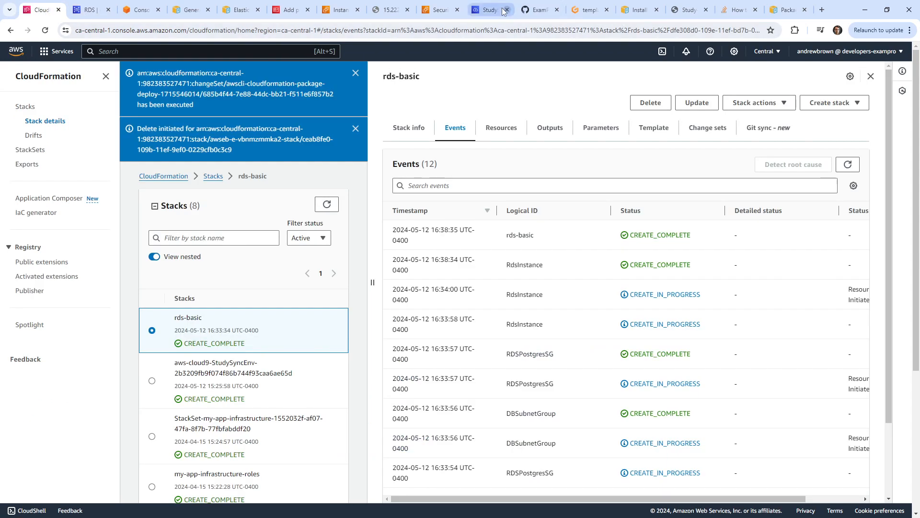
{"action": "left_click", "coordinate": [493, 11]}
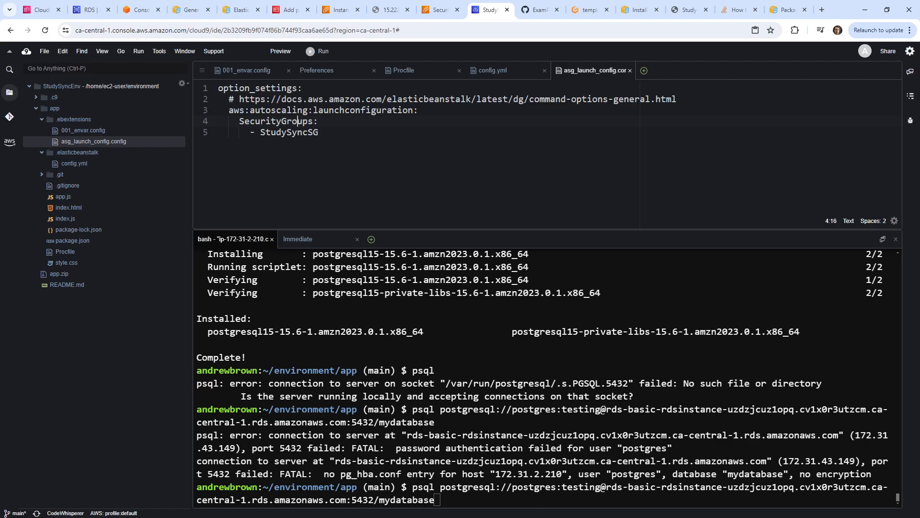
{"action": "key", "text": "Home"}
{"action": "key", "text": "Left"}
{"action": "key", "text": "Left"}
{"action": "key", "text": "Left"}
{"action": "key", "text": "Left"}
{"action": "key", "text": "Left"}
{"action": "key", "text": "Left"}
{"action": "key", "text": "Left"}
{"action": "key", "text": "Left"}
{"action": "key", "text": "Left"}
{"action": "key", "text": "Left"}
{"action": "key", "text": "Left"}
{"action": "key", "text": "Left"}
{"action": "key", "text": "Left"}
{"action": "key", "text": "Left"}
{"action": "key", "text": "Left"}
{"action": "key", "text": "Left"}
{"action": "key", "text": "Left"}
{"action": "key", "text": "Left"}
{"action": "key", "text": "Left"}
{"action": "key", "text": "Left"}
{"action": "key", "text": "Left"}
{"action": "key", "text": "Left"}
{"action": "key", "text": "Left"}
{"action": "key", "text": "Left"}
{"action": "key", "text": "Left"}
{"action": "key", "text": "Left"}
{"action": "key", "text": "Left"}
{"action": "key", "text": "Left"}
{"action": "key", "text": "Left"}
{"action": "key", "text": "Left"}
{"action": "key", "text": "Left"}
{"action": "key", "text": "Left"}
{"action": "key", "text": "Left"}
{"action": "key", "text": "Left"}
{"action": "key", "text": "Left"}
{"action": "key", "text": "Left"}
{"action": "key", "text": "Left"}
{"action": "key", "text": "Left"}
{"action": "key", "text": "Left"}
{"action": "key", "text": "Left"}
{"action": "key", "text": "Left"}
{"action": "key", "text": "Left"}
{"action": "key", "text": "Left"}
{"action": "key", "text": "Left"}
{"action": "key", "text": "Left"}
{"action": "key", "text": "Left"}
{"action": "key", "text": "Left"}
{"action": "key", "text": "Left"}
{"action": "key", "text": "Left"}
{"action": "key", "text": "Left"}
{"action": "key", "text": "Left"}
{"action": "key", "text": "BackSpace"}
{"action": "key", "text": "BackSpace"}
{"action": "key", "text": "BackSpace"}
{"action": "key", "text": "BackSpace"}
{"action": "key", "text": "BackSpace"}
{"action": "key", "text": "BackSpace"}
{"action": "key", "text": "BackSpace"}
{"action": "type", "text": "Testing12"}
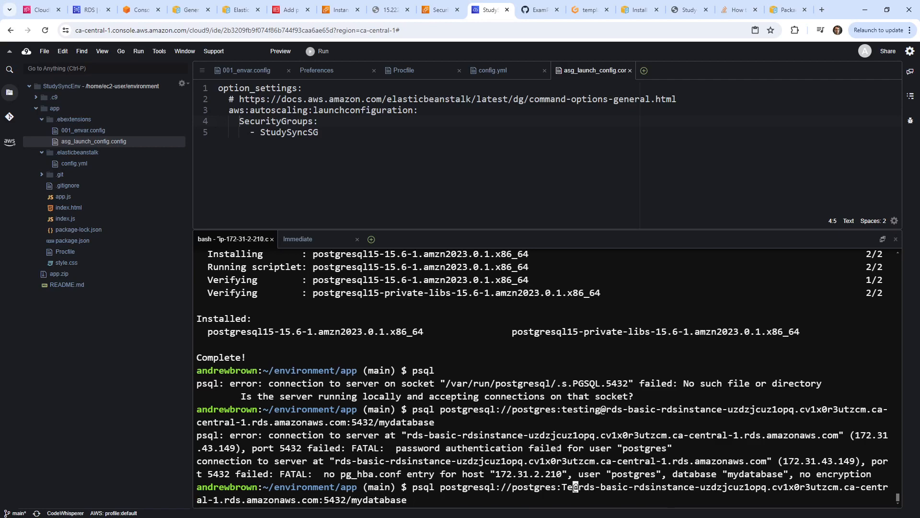
{"action": "type", "text": "3456!"}
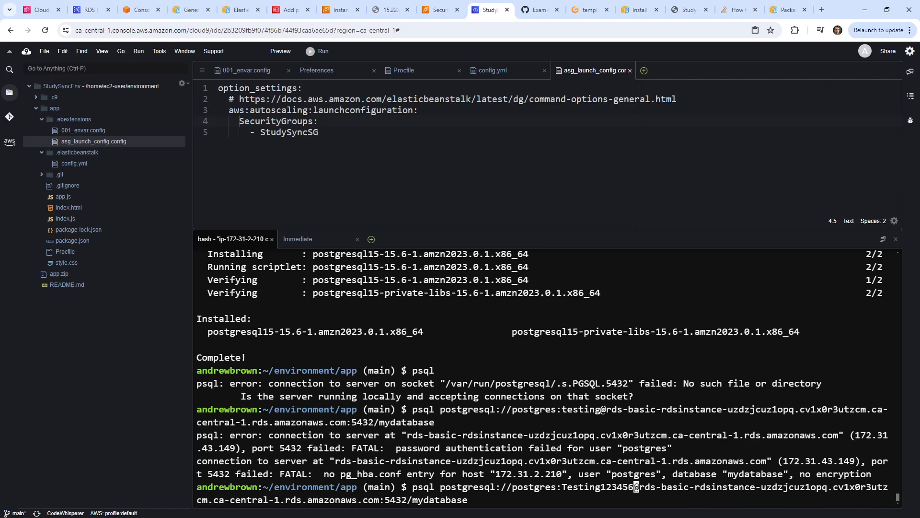
{"action": "key", "text": "Return"}
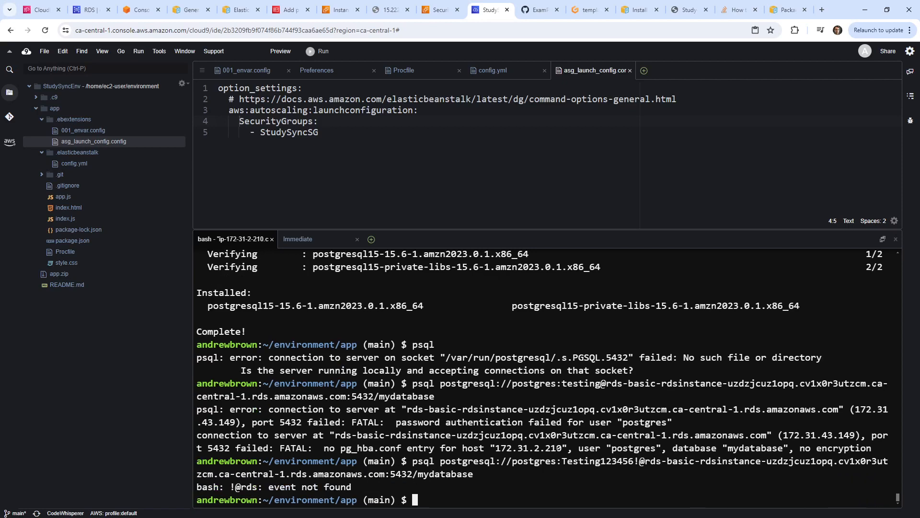
{"action": "key", "text": "Up"}
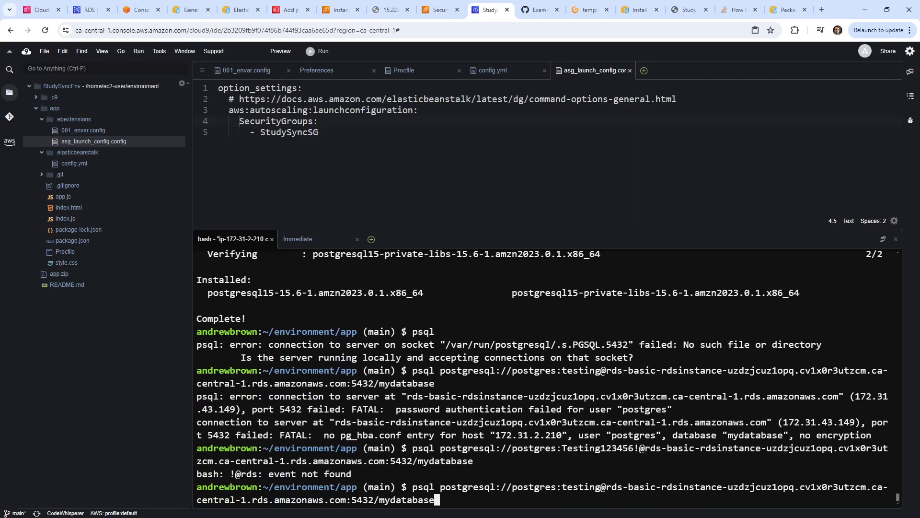
{"action": "key", "text": "Left"}
{"action": "key", "text": "Left"}
{"action": "key", "text": "Left"}
{"action": "key", "text": "Left"}
{"action": "key", "text": "Left"}
{"action": "key", "text": "Left"}
{"action": "key", "text": "Left"}
{"action": "key", "text": "Left"}
{"action": "key", "text": "Left"}
{"action": "key", "text": "Left"}
{"action": "key", "text": "Left"}
{"action": "key", "text": "Left"}
{"action": "key", "text": "Left"}
{"action": "key", "text": "Left"}
{"action": "key", "text": "Left"}
{"action": "key", "text": "Left"}
{"action": "key", "text": "Left"}
{"action": "key", "text": "Left"}
{"action": "key", "text": "Left"}
{"action": "key", "text": "Left"}
{"action": "key", "text": "Left"}
{"action": "key", "text": "Left"}
{"action": "key", "text": "Left"}
{"action": "key", "text": "Left"}
{"action": "key", "text": "Left"}
{"action": "key", "text": "Left"}
{"action": "key", "text": "Left"}
{"action": "key", "text": "Left"}
{"action": "key", "text": "Left"}
{"action": "key", "text": "Left"}
{"action": "key", "text": "Left"}
{"action": "key", "text": "Left"}
{"action": "key", "text": "Left"}
{"action": "key", "text": "Left"}
{"action": "key", "text": "Left"}
{"action": "key", "text": "Left"}
{"action": "key", "text": "Left"}
{"action": "key", "text": "Left"}
{"action": "key", "text": "Left"}
{"action": "key", "text": "Left"}
Find the MasterUserPassword line in the Gitpod copy of template.yaml with a vim search, then go back to Cloud9.
{"action": "left_click", "coordinate": [590, 10]}
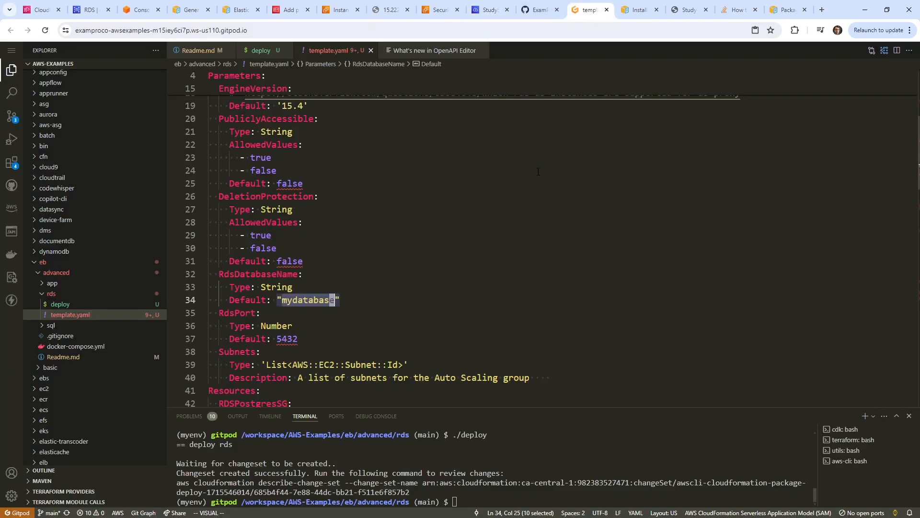
{"action": "scroll", "coordinate": [466, 275], "scroll_direction": "up", "scroll_amount": 4}
{"action": "scroll", "coordinate": [429, 252], "scroll_direction": "down", "scroll_amount": 18}
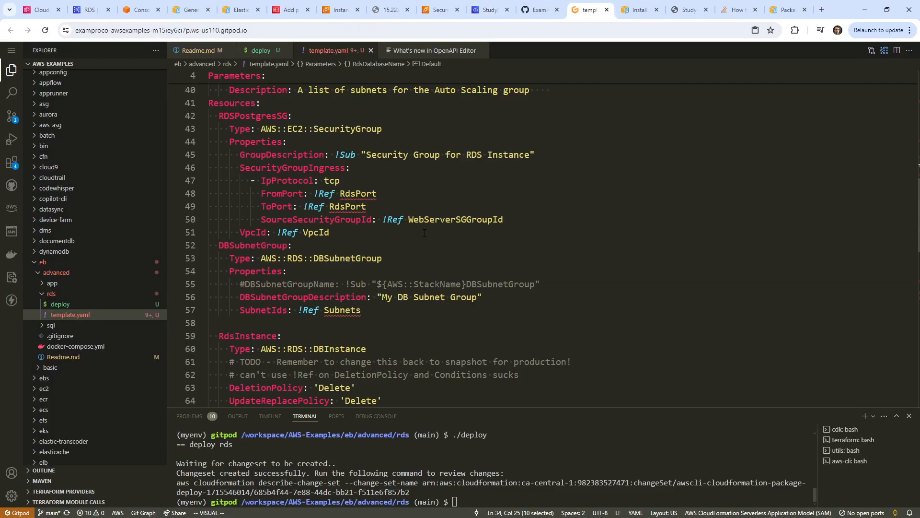
{"action": "scroll", "coordinate": [427, 251], "scroll_direction": "down", "scroll_amount": 4}
{"action": "left_click", "coordinate": [434, 244]}
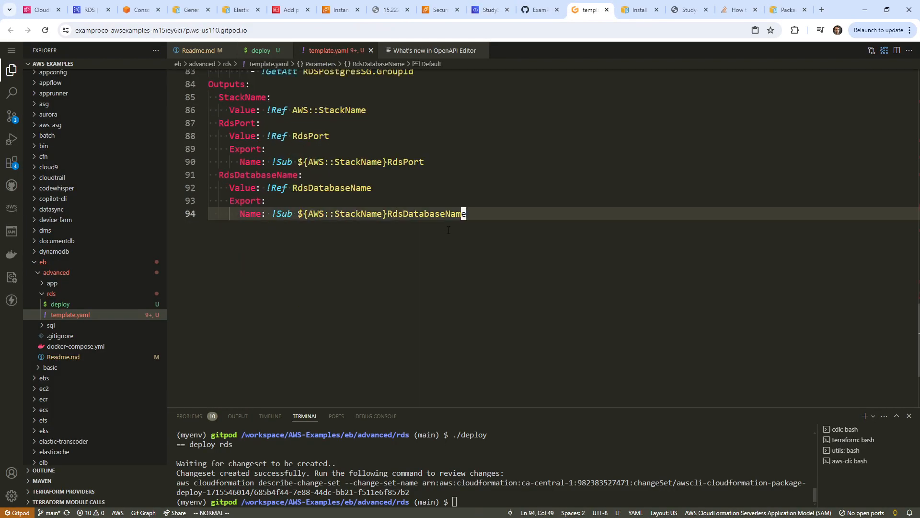
{"action": "type", "text": "/Testing"}
{"action": "key", "text": "Return"}
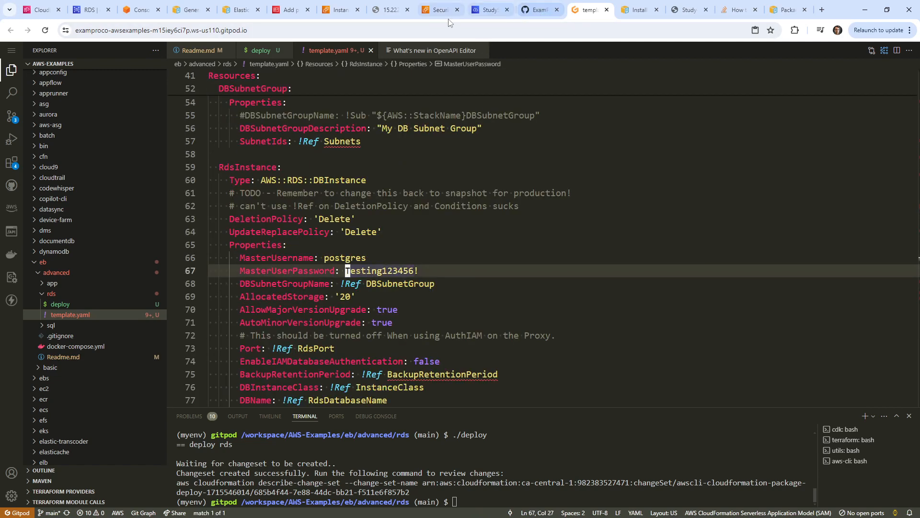
{"action": "left_click", "coordinate": [489, 14]}
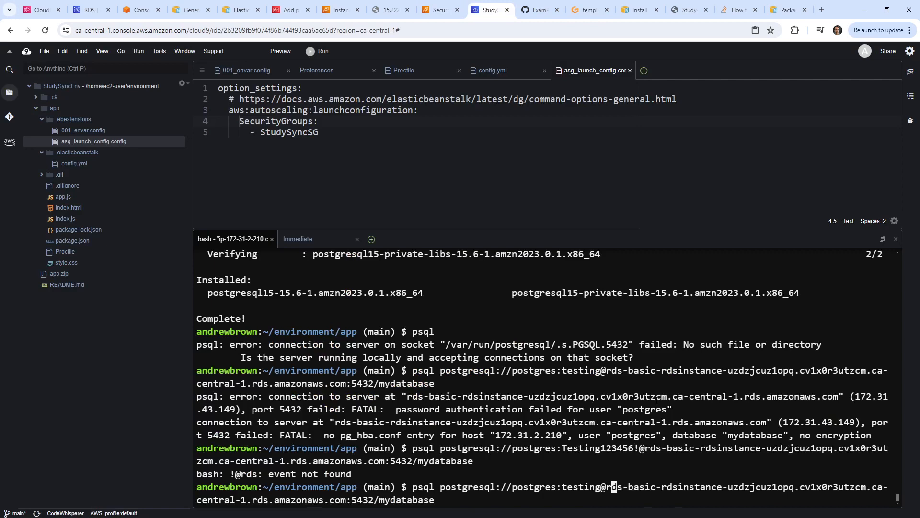
Retry the psql connection URL with the template's master password, then recall that command for editing.
{"action": "key", "text": "Left"}
{"action": "key", "text": "Left"}
{"action": "key", "text": "BackSpace"}
{"action": "key", "text": "BackSpace"}
{"action": "key", "text": "BackSpace"}
{"action": "key", "text": "BackSpace"}
{"action": "key", "text": "BackSpace"}
{"action": "key", "text": "BackSpace"}
{"action": "key", "text": "BackSpace"}
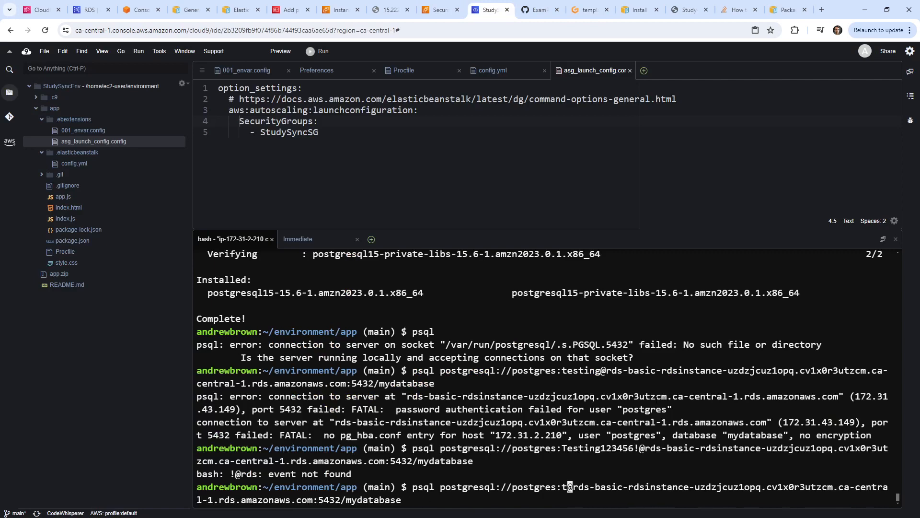
{"action": "type", "text": "Testing123456"}
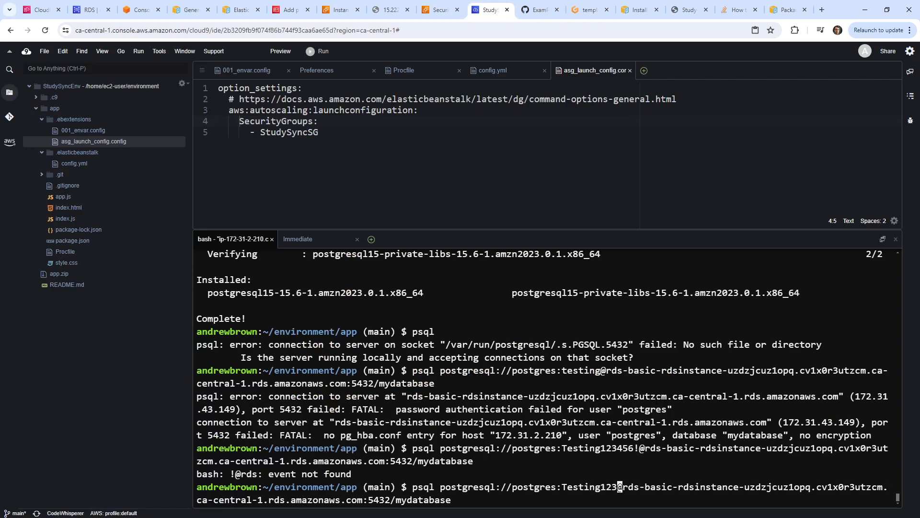
{"action": "type", "text": "!"}
{"action": "key", "text": "Return"}
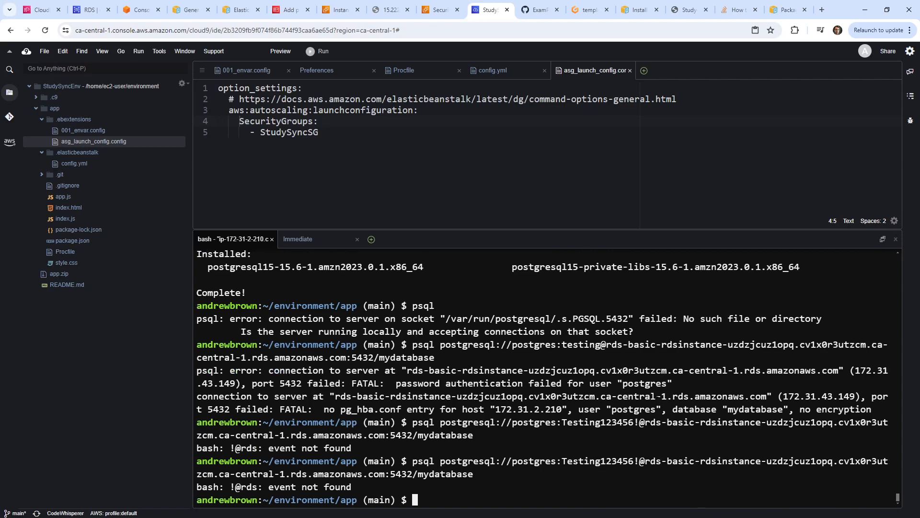
{"action": "key", "text": "Up"}
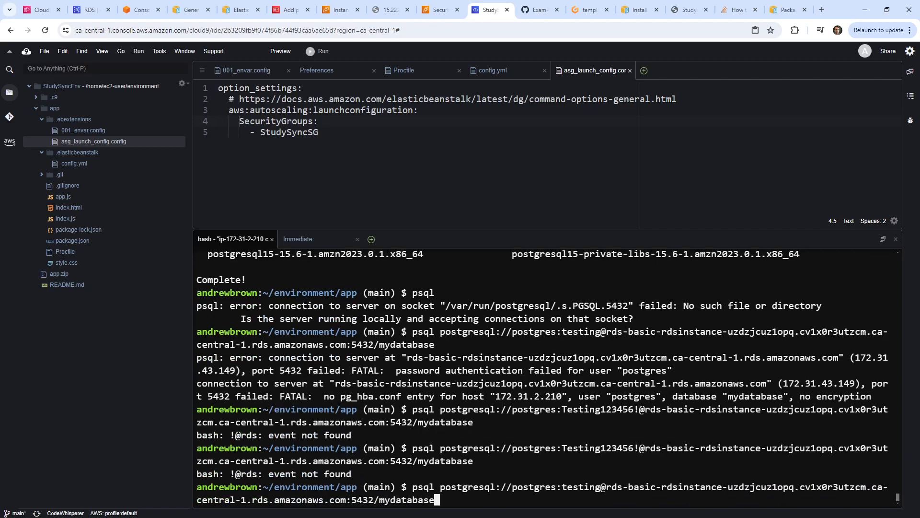
{"action": "key", "text": "Left"}
{"action": "key", "text": "Left"}
{"action": "key", "text": "Left"}
{"action": "key", "text": "Left"}
{"action": "key", "text": "Left"}
{"action": "key", "text": "Left"}
{"action": "key", "text": "Left"}
{"action": "key", "text": "Left"}
{"action": "key", "text": "Left"}
{"action": "key", "text": "Left"}
{"action": "key", "text": "Left"}
{"action": "key", "text": "Left"}
{"action": "key", "text": "Left"}
{"action": "key", "text": "Left"}
{"action": "key", "text": "Left"}
{"action": "key", "text": "Left"}
{"action": "key", "text": "Left"}
{"action": "key", "text": "Left"}
{"action": "key", "text": "Left"}
{"action": "key", "text": "Left"}
{"action": "key", "text": "Left"}
{"action": "key", "text": "Left"}
{"action": "key", "text": "Left"}
{"action": "key", "text": "Left"}
{"action": "key", "text": "Left"}
{"action": "key", "text": "Left"}
{"action": "key", "text": "Left"}
{"action": "key", "text": "Left"}
{"action": "key", "text": "Left"}
{"action": "key", "text": "Left"}
{"action": "key", "text": "Left"}
{"action": "key", "text": "Left"}
{"action": "key", "text": "Left"}
{"action": "key", "text": "Left"}
{"action": "key", "text": "Left"}
{"action": "key", "text": "Left"}
{"action": "key", "text": "Left"}
{"action": "key", "text": "Left"}
{"action": "key", "text": "Left"}
{"action": "key", "text": "Left"}
In a new tab, search Google for 'connection string url exclimation in password'.
{"action": "left_click", "coordinate": [820, 10]}
{"action": "type", "text": "connection string u"}
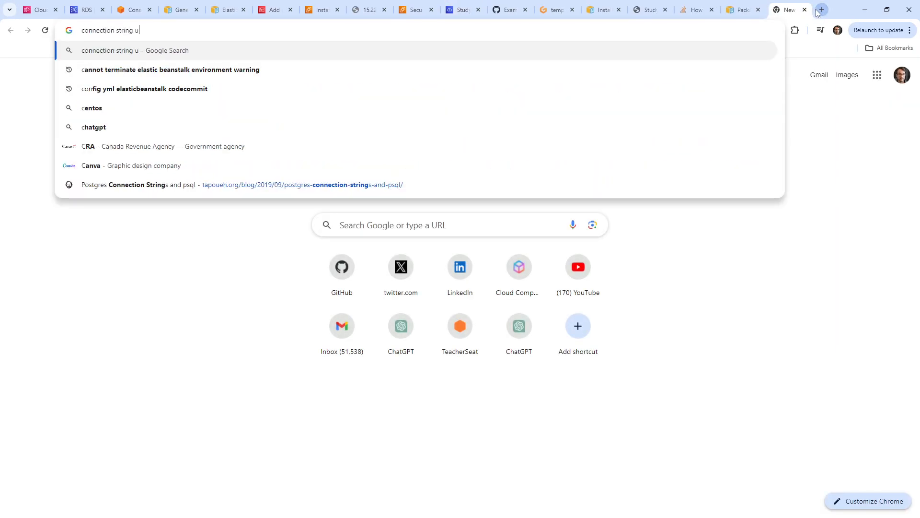
{"action": "type", "text": "rl exlamation"}
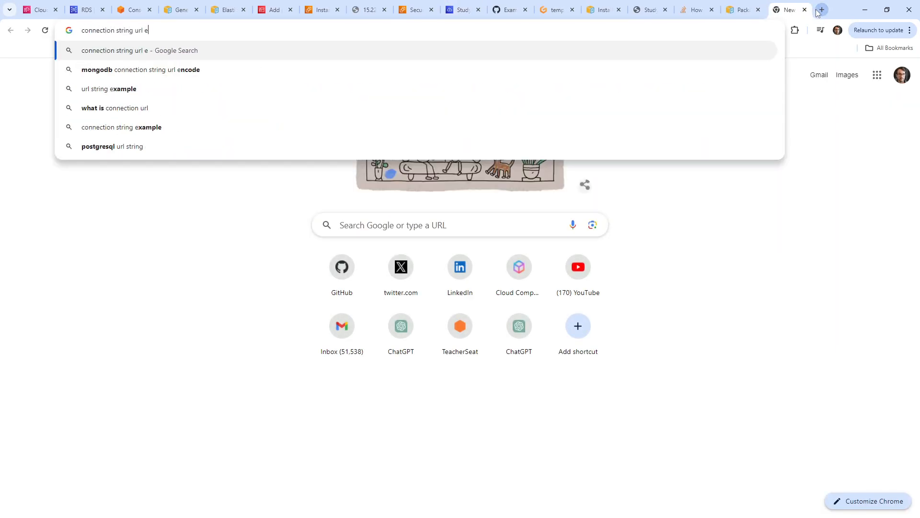
{"action": "key", "text": "BackSpace"}
{"action": "key", "text": "BackSpace"}
{"action": "key", "text": "BackSpace"}
{"action": "key", "text": "BackSpace"}
{"action": "key", "text": "BackSpace"}
{"action": "key", "text": "BackSpace"}
{"action": "key", "text": "BackSpace"}
{"action": "key", "text": "BackSpace"}
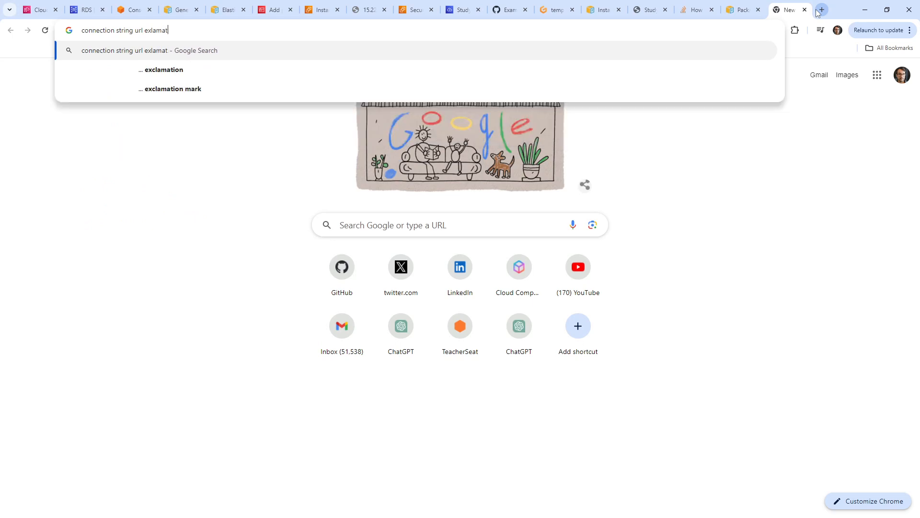
{"action": "type", "text": "climation in password"}
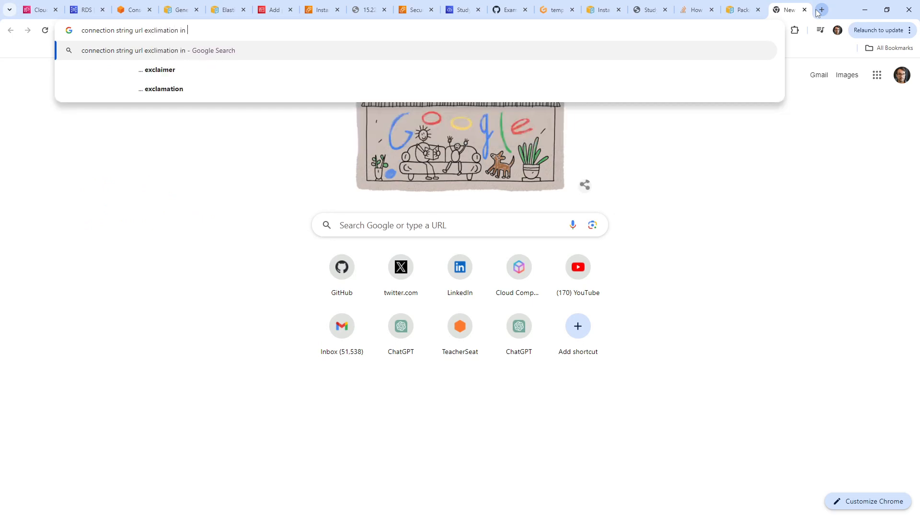
{"action": "key", "text": "Return"}
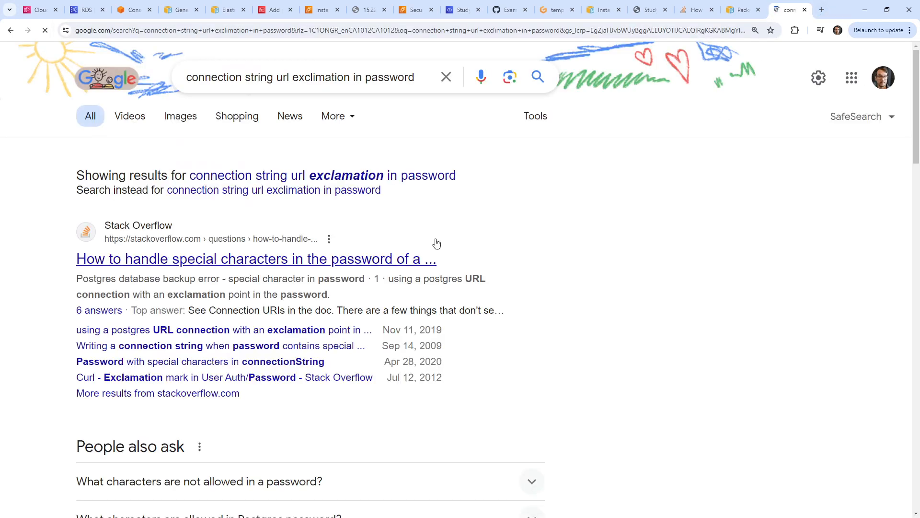
Open the Stack Overflow result on special characters in Postgres URIs and scroll to the answer.
{"action": "left_click", "coordinate": [371, 263]}
{"action": "scroll", "coordinate": [435, 223], "scroll_direction": "down", "scroll_amount": 1}
{"action": "scroll", "coordinate": [434, 223], "scroll_direction": "down", "scroll_amount": 10}
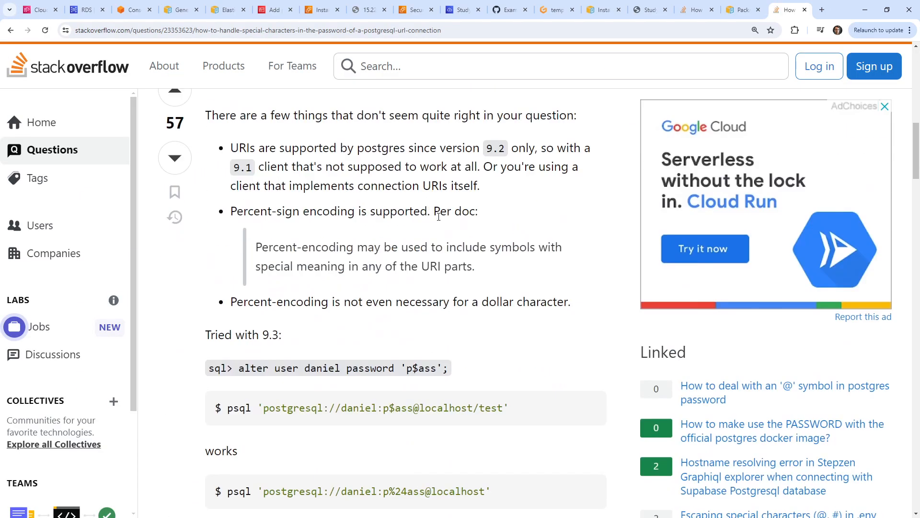
{"action": "scroll", "coordinate": [439, 217], "scroll_direction": "down", "scroll_amount": 3}
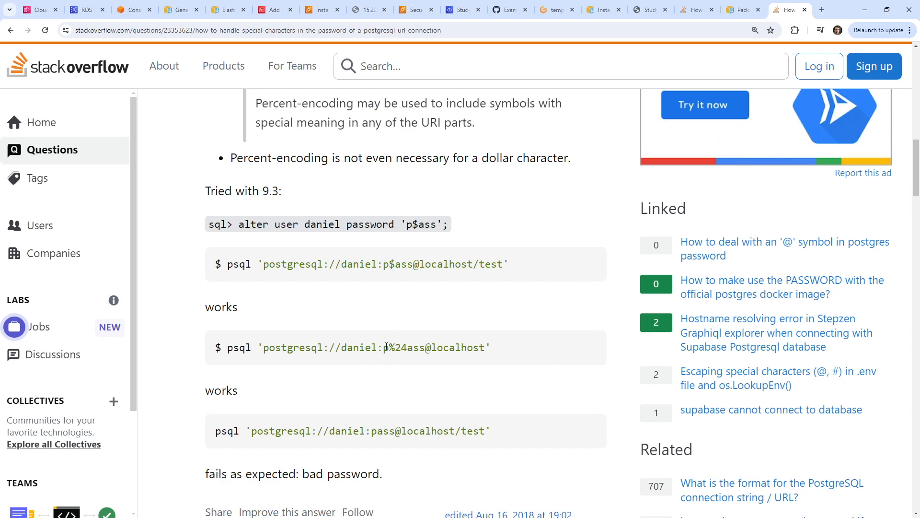
Note the %24 encoding of a dollar sign in the answer, then search Google for 'escape url string'.
{"action": "left_click_drag", "start_coordinate": [388, 348], "coordinate": [410, 348]}
{"action": "scroll", "coordinate": [362, 225], "scroll_direction": "down", "scroll_amount": 5}
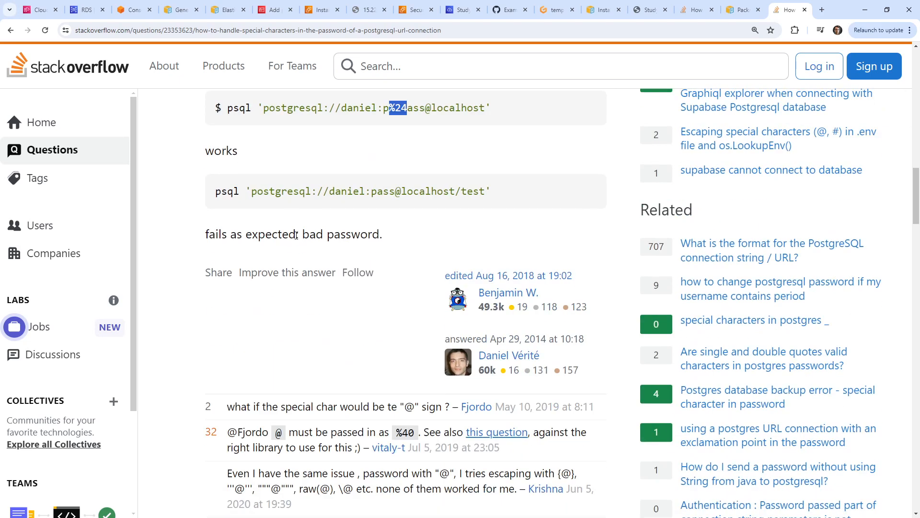
{"action": "left_click", "coordinate": [321, 33]}
{"action": "type", "text": "escape url"}
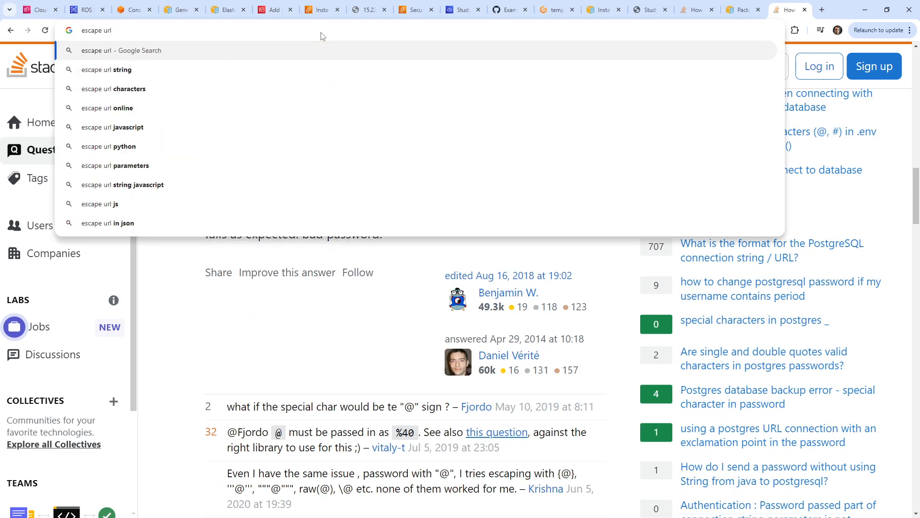
{"action": "key", "text": "Down"}
{"action": "key", "text": "Return"}
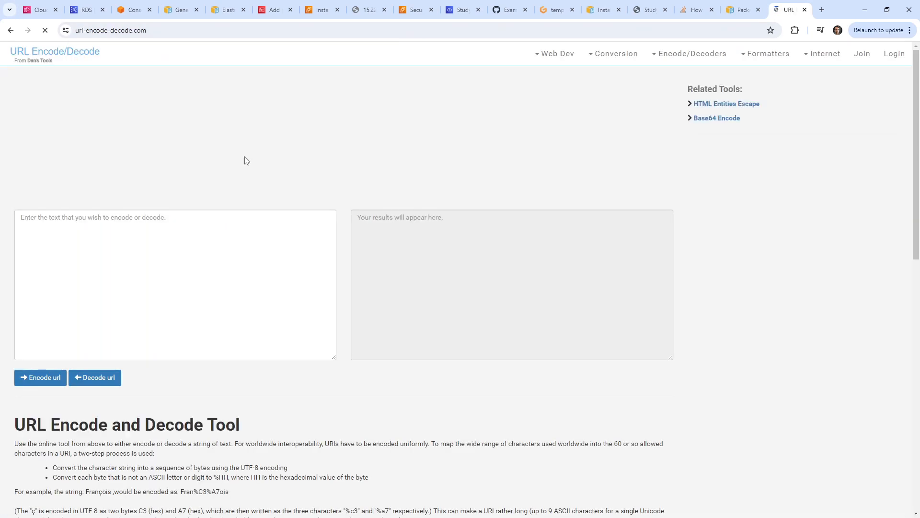
Encode an exclamation mark on the URL encoder site to get %21.
{"action": "left_click", "coordinate": [169, 266]}
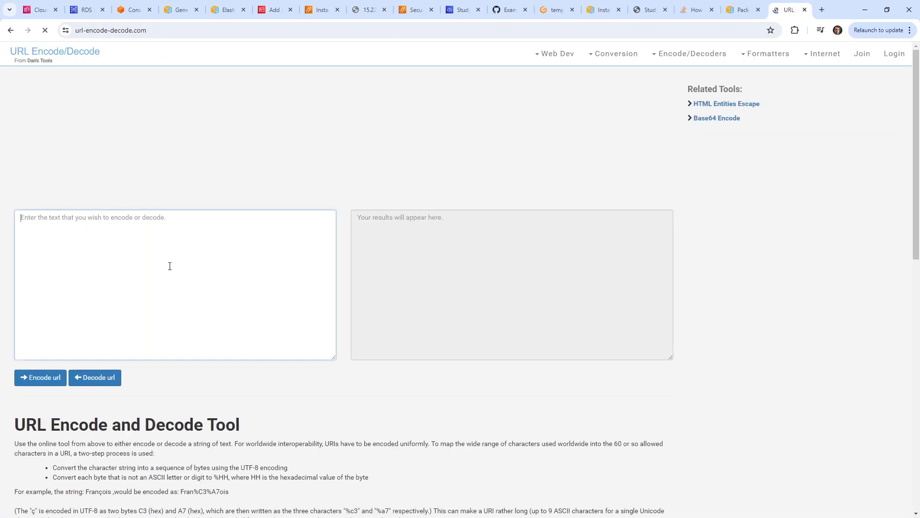
{"action": "type", "text": "!"}
{"action": "left_click", "coordinate": [42, 377]}
{"action": "left_click", "coordinate": [368, 218]}
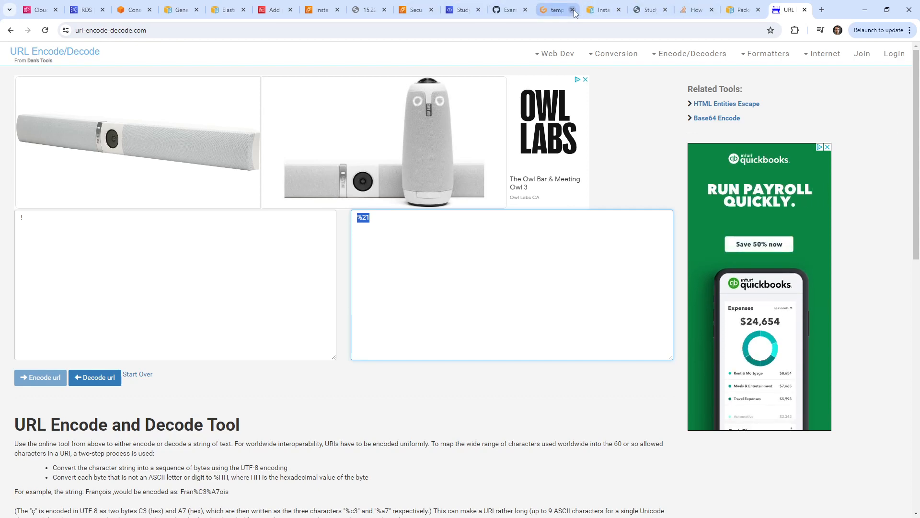
{"action": "left_click", "coordinate": [556, 10]}
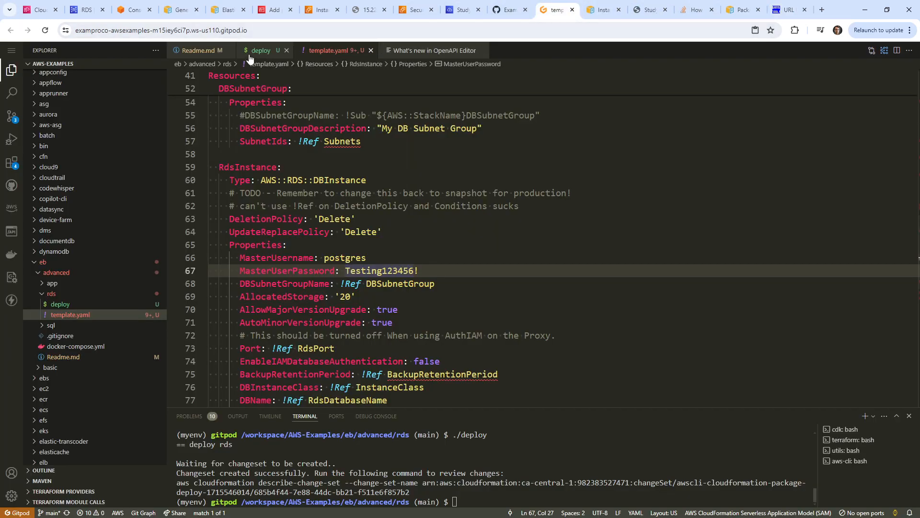
Rewrite the psql password so its exclamation mark is %21, and connect to mydatabase.
{"action": "left_click", "coordinate": [461, 9]}
{"action": "key", "text": "Left"}
{"action": "key", "text": "Left"}
{"action": "key", "text": "Left"}
{"action": "key", "text": "Left"}
{"action": "key", "text": "Left"}
{"action": "key", "text": "Left"}
{"action": "key", "text": "Left"}
{"action": "key", "text": "Left"}
{"action": "key", "text": "Left"}
{"action": "key", "text": "Left"}
{"action": "key", "text": "Left"}
{"action": "key", "text": "Left"}
{"action": "key", "text": "Left"}
{"action": "key", "text": "Left"}
{"action": "key", "text": "Left"}
{"action": "key", "text": "Left"}
{"action": "key", "text": "Left"}
{"action": "key", "text": "Left"}
{"action": "key", "text": "Left"}
{"action": "key", "text": "Left"}
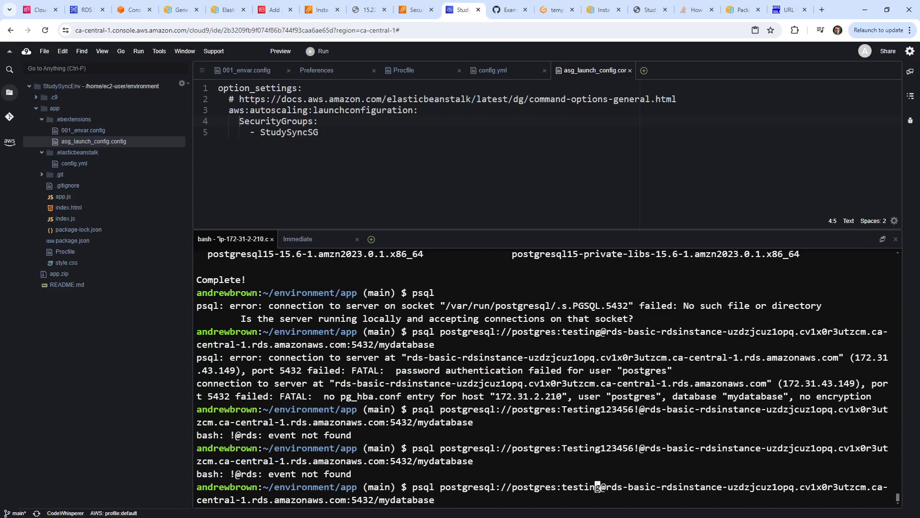
{"action": "key", "text": "BackSpace"}
{"action": "key", "text": "BackSpace"}
{"action": "key", "text": "BackSpace"}
{"action": "key", "text": "BackSpace"}
{"action": "key", "text": "BackSpace"}
{"action": "key", "text": "BackSpace"}
{"action": "key", "text": "Delete"}
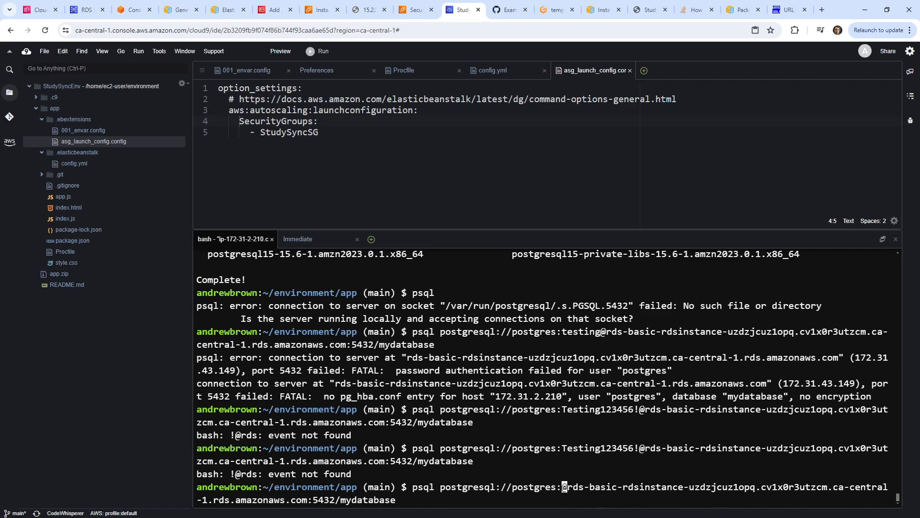
{"action": "type", "text": "Testing12345"}
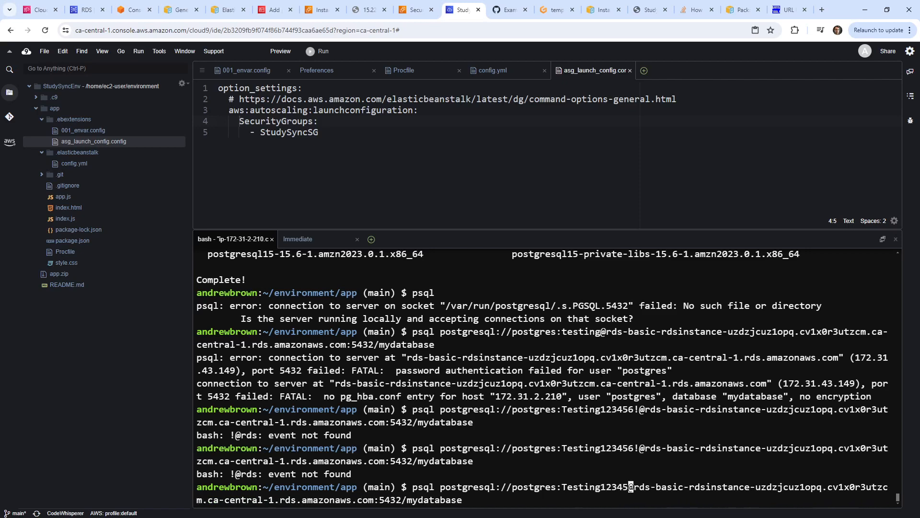
{"action": "type", "text": "6"}
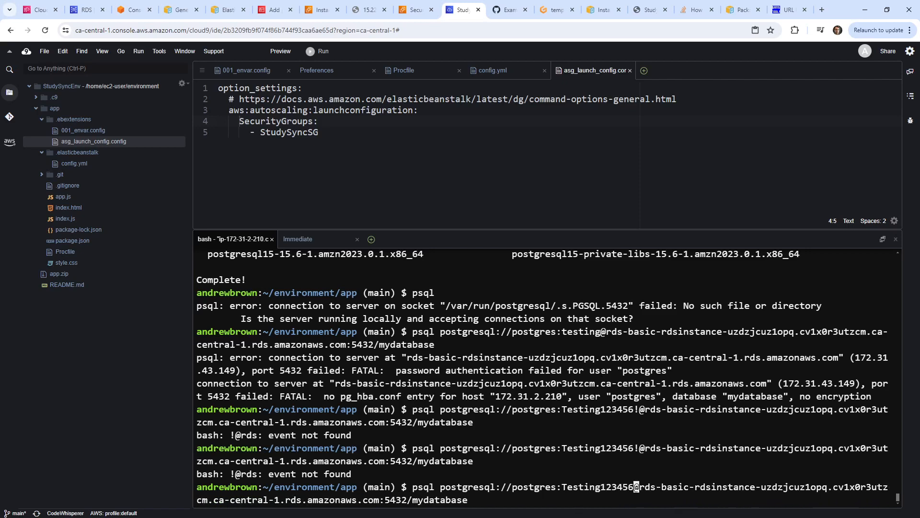
{"action": "type", "text": "%21"}
{"action": "left_click", "coordinate": [786, 14]}
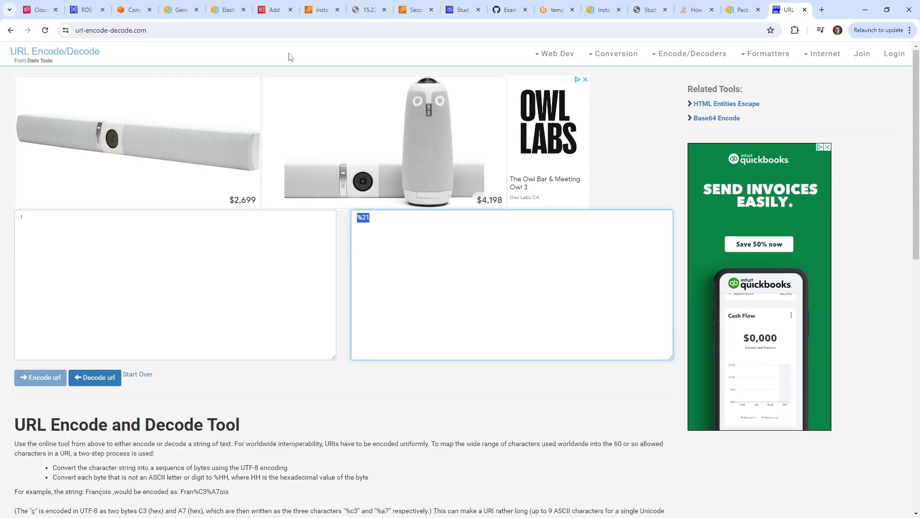
{"action": "left_click", "coordinate": [462, 10]}
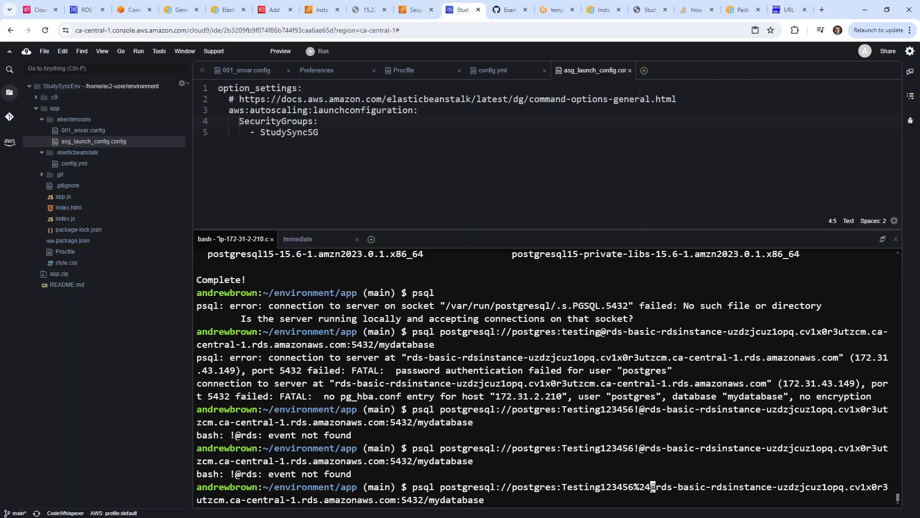
{"action": "key", "text": "Return"}
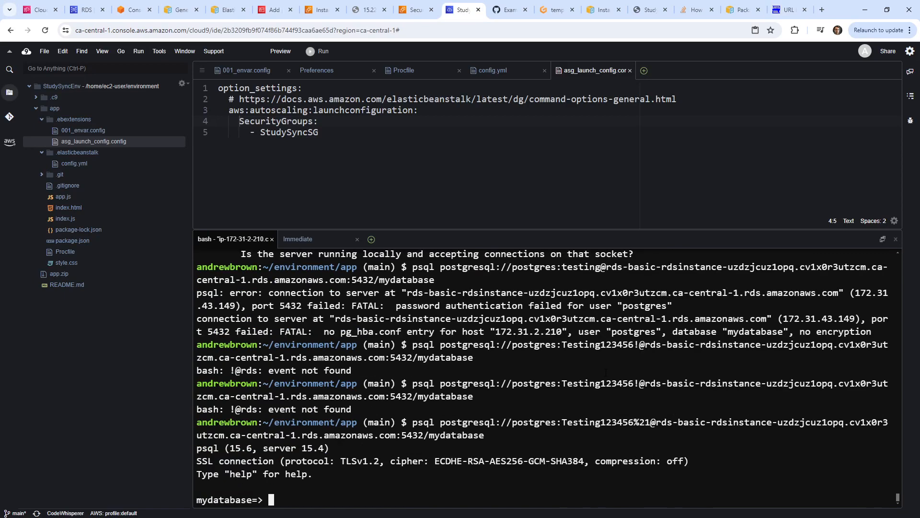
Copy the working RDS connection URL from the terminal.
{"action": "double_click", "coordinate": [454, 421]}
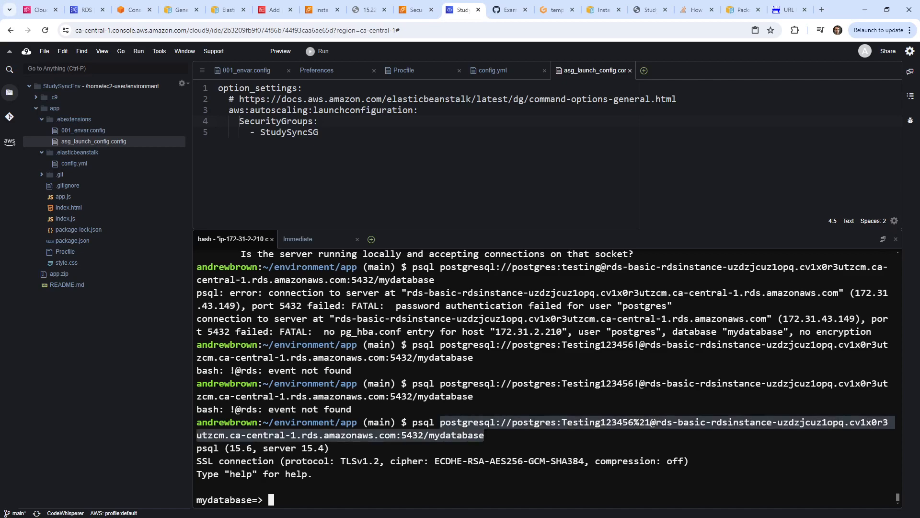
{"action": "right_click", "coordinate": [479, 421]}
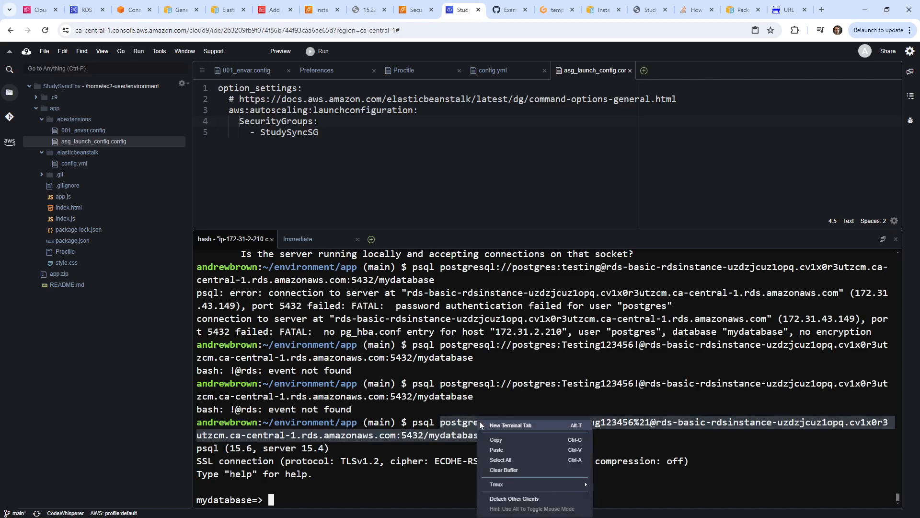
{"action": "left_click", "coordinate": [511, 439]}
{"action": "left_click", "coordinate": [477, 171]}
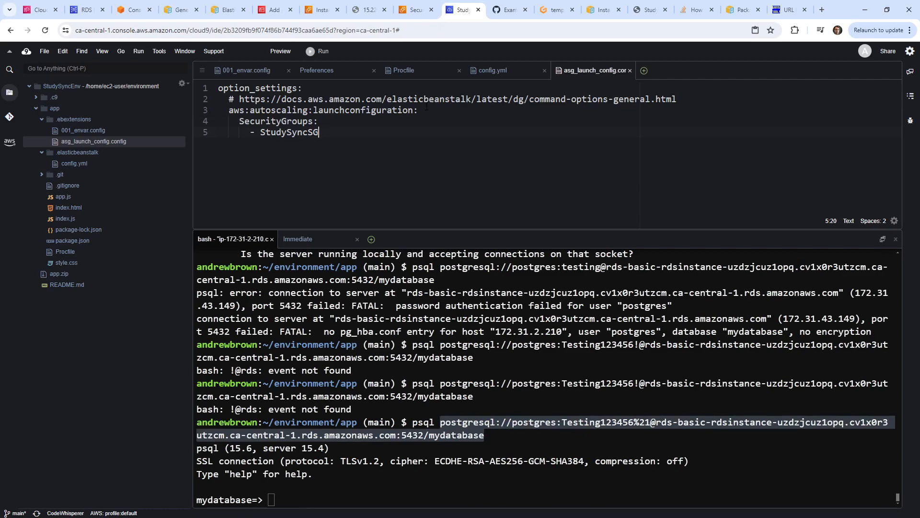
Paste the connection URL into the deploy script, then cut it back out.
{"action": "left_click", "coordinate": [556, 10]}
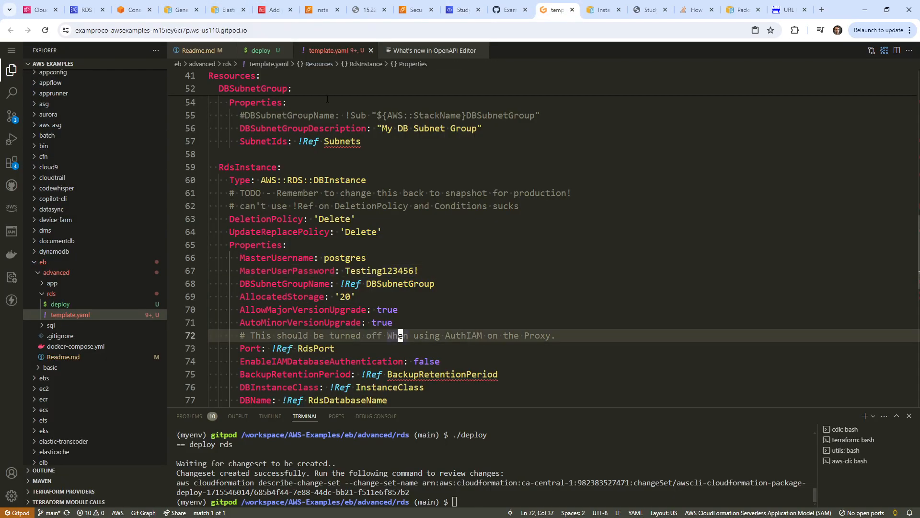
{"action": "left_click", "coordinate": [266, 54]}
{"action": "scroll", "coordinate": [360, 261], "scroll_direction": "down", "scroll_amount": 1}
{"action": "left_click", "coordinate": [360, 261]}
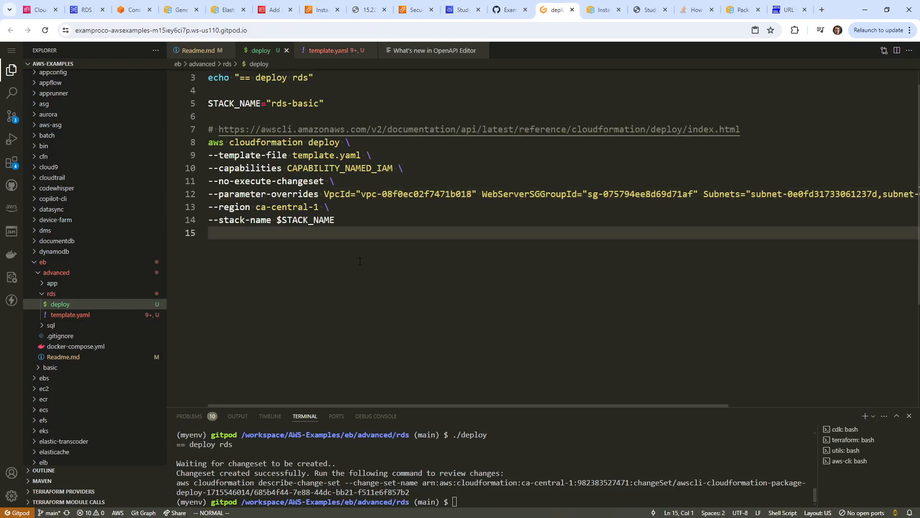
{"action": "key", "text": "o"}
{"action": "key", "text": "Return"}
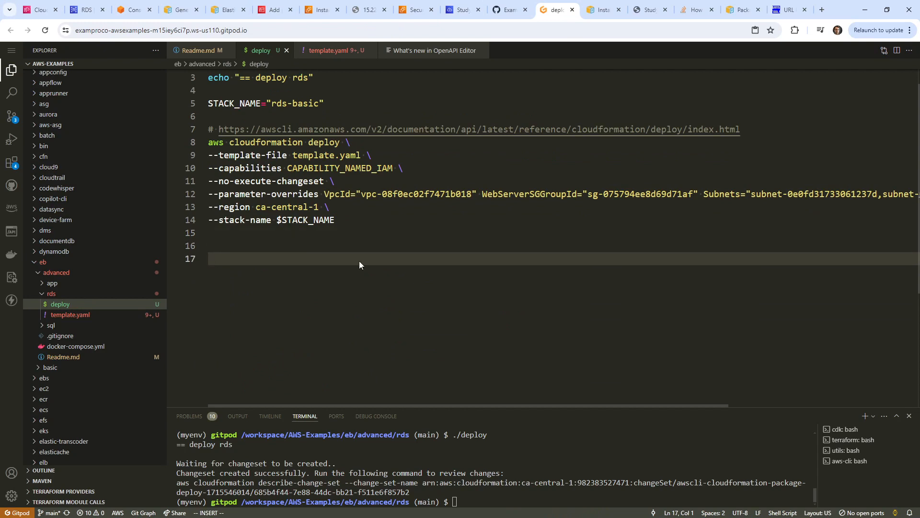
{"action": "right_click", "coordinate": [359, 261]}
{"action": "left_click", "coordinate": [411, 363]}
{"action": "key", "text": "Escape"}
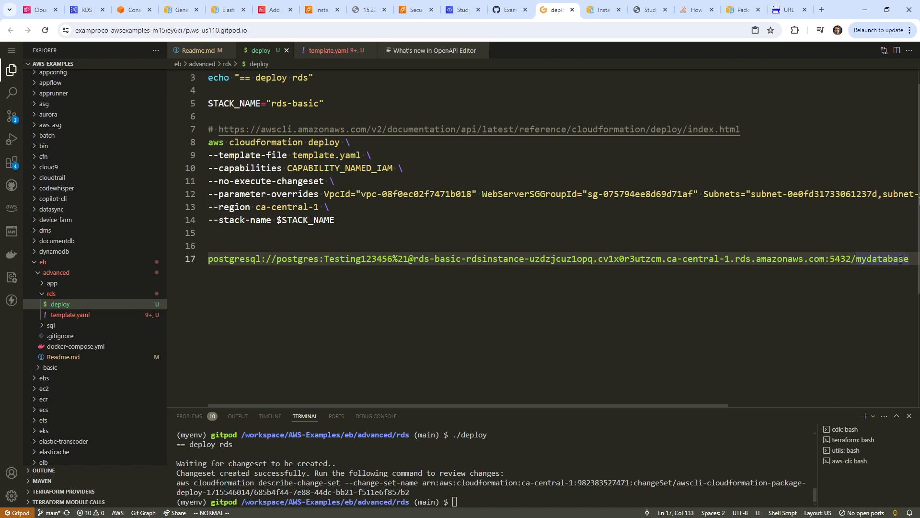
{"action": "left_click_drag", "start_coordinate": [908, 259], "coordinate": [208, 259]}
{"action": "right_click", "coordinate": [300, 263]}
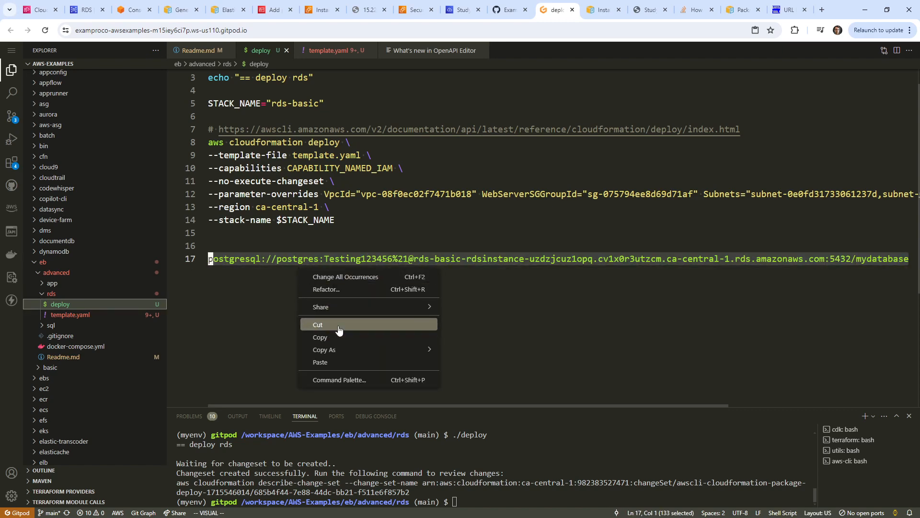
{"action": "left_click", "coordinate": [339, 330]}
Add a '## Connection STring Example' heading to Readme.md with the URL beneath it.
{"action": "left_click", "coordinate": [72, 356]}
{"action": "left_click", "coordinate": [246, 393]}
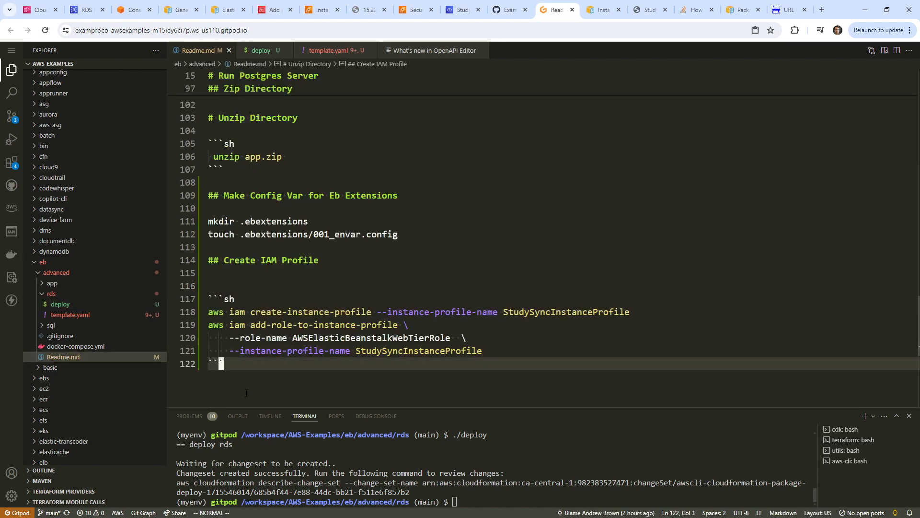
{"action": "key", "text": "o"}
{"action": "key", "text": "Return"}
{"action": "type", "text": "## Co"}
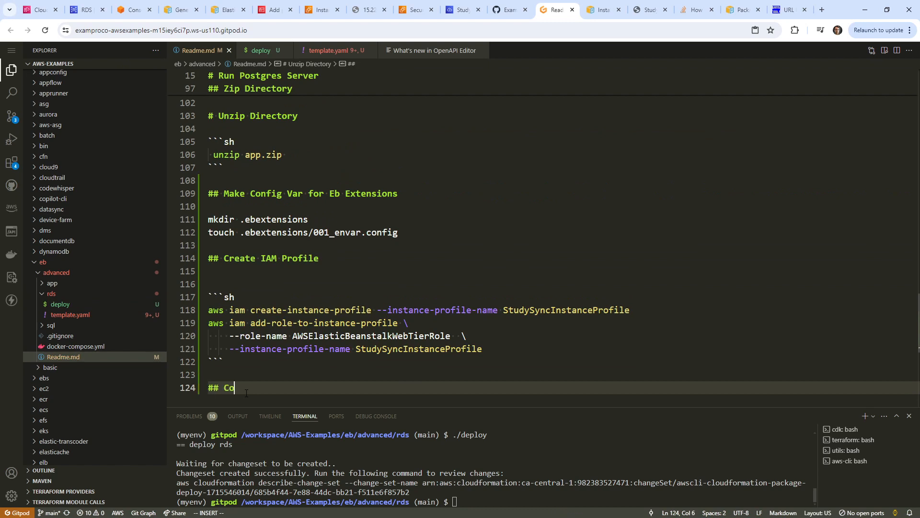
{"action": "type", "text": "nnection STring Example"}
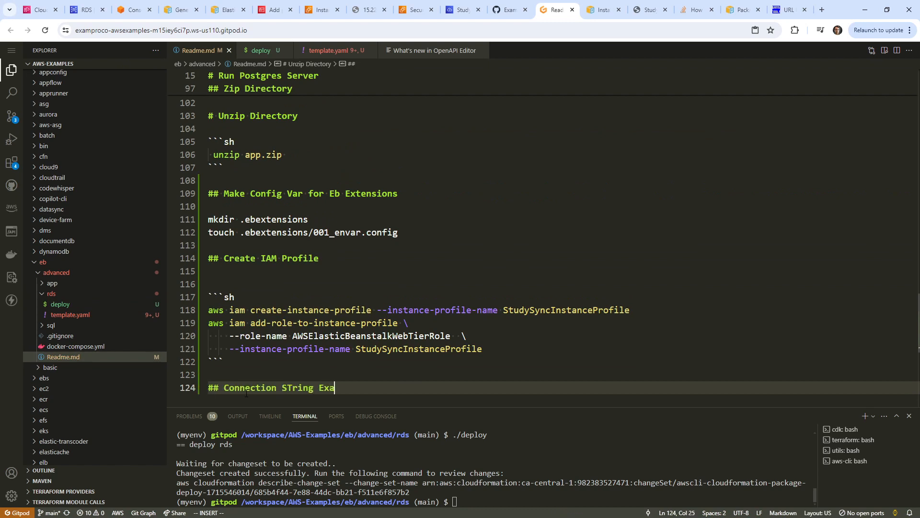
{"action": "key", "text": "Return"}
{"action": "key", "text": "Return"}
{"action": "key", "text": "ctrl+v"}
{"action": "key", "text": "Escape"}
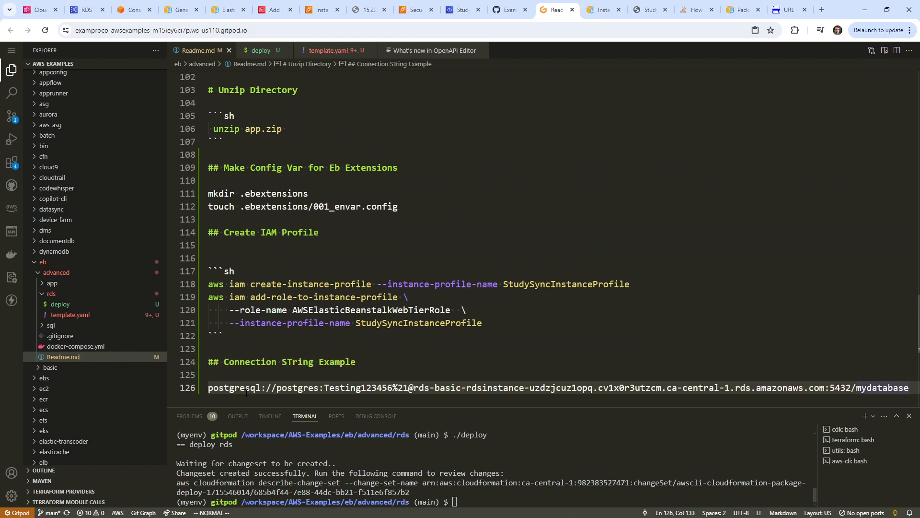
Prefix the URL with psql and wrap it in a ```sh code block.
{"action": "key", "text": "shift+i"}
{"action": "type", "text": "psql"}
{"action": "key", "text": "Escape"}
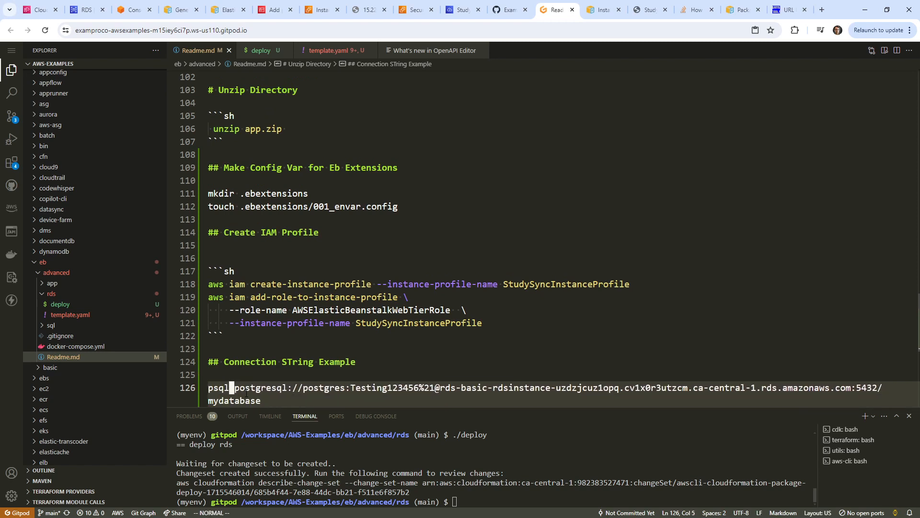
{"action": "key", "text": "shift+o"}
{"action": "type", "text": "```sh"}
{"action": "key", "text": "Escape"}
{"action": "type", "text": "jo`"}
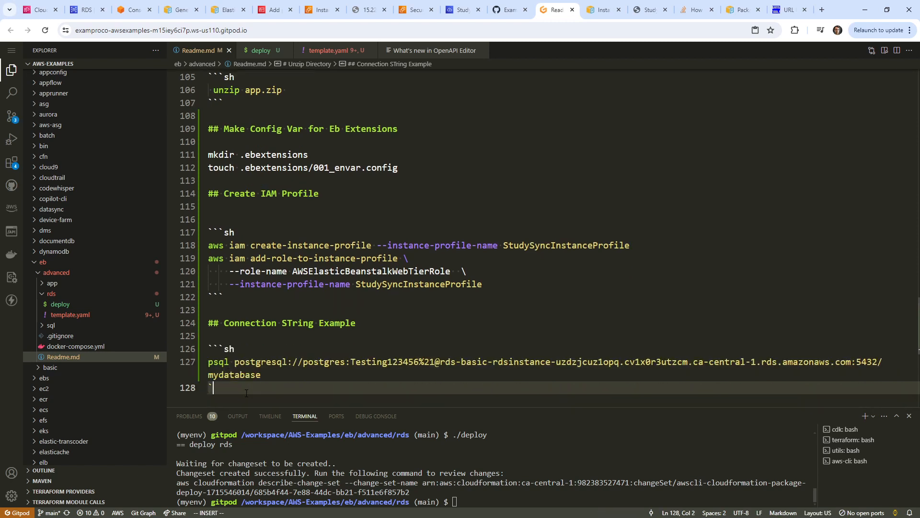
{"action": "type", "text": "``"}
{"action": "key", "text": "Escape"}
{"action": "scroll", "coordinate": [326, 283], "scroll_direction": "up", "scroll_amount": 7}
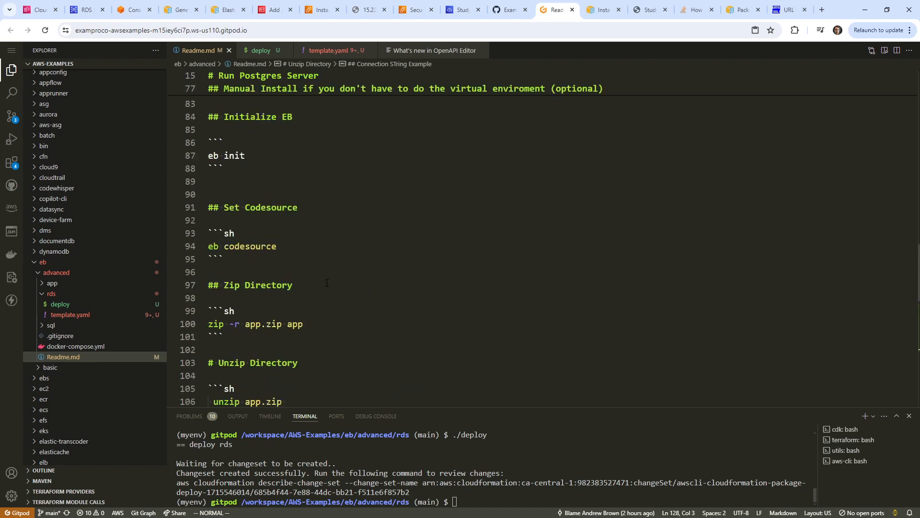
Yank the schema and seed-import psql commands on lines 45–49 of Readme.md.
{"action": "scroll", "coordinate": [327, 283], "scroll_direction": "up", "scroll_amount": 11}
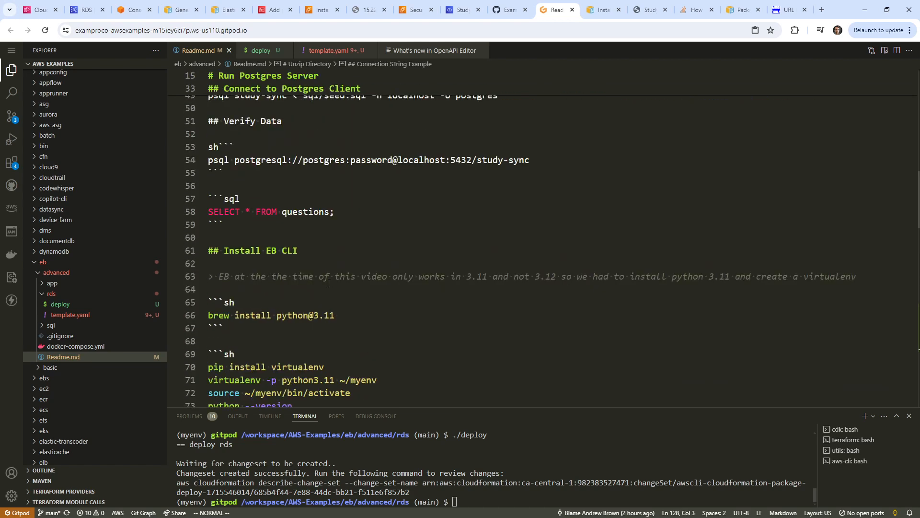
{"action": "scroll", "coordinate": [328, 283], "scroll_direction": "up", "scroll_amount": 4}
{"action": "left_click_drag", "start_coordinate": [531, 306], "coordinate": [208, 291]}
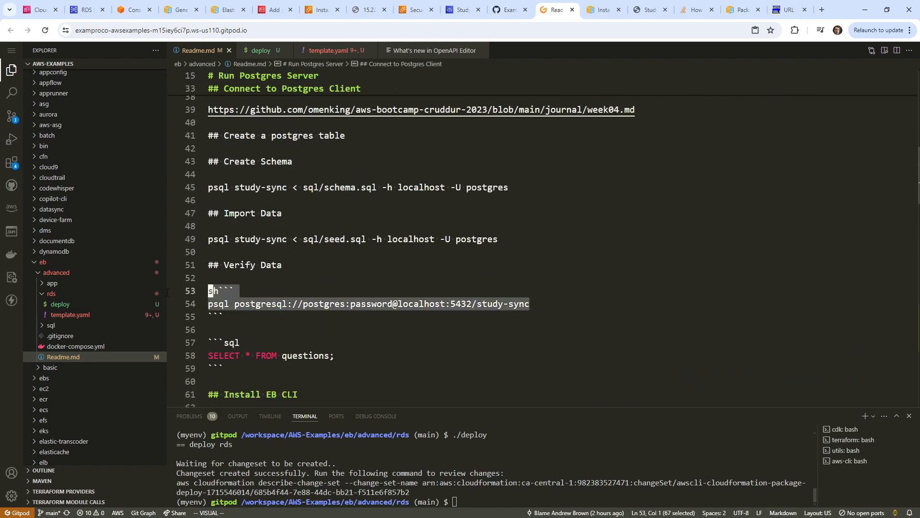
{"action": "left_click", "coordinate": [283, 239]}
{"action": "scroll", "coordinate": [390, 292], "scroll_direction": "up", "scroll_amount": 2}
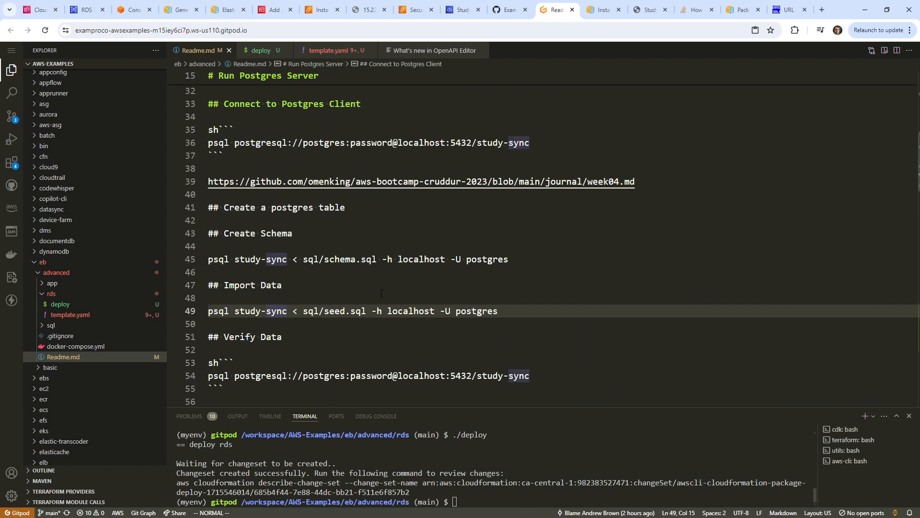
{"action": "left_click", "coordinate": [403, 298]}
{"action": "key", "text": "Down"}
{"action": "key", "text": "Up"}
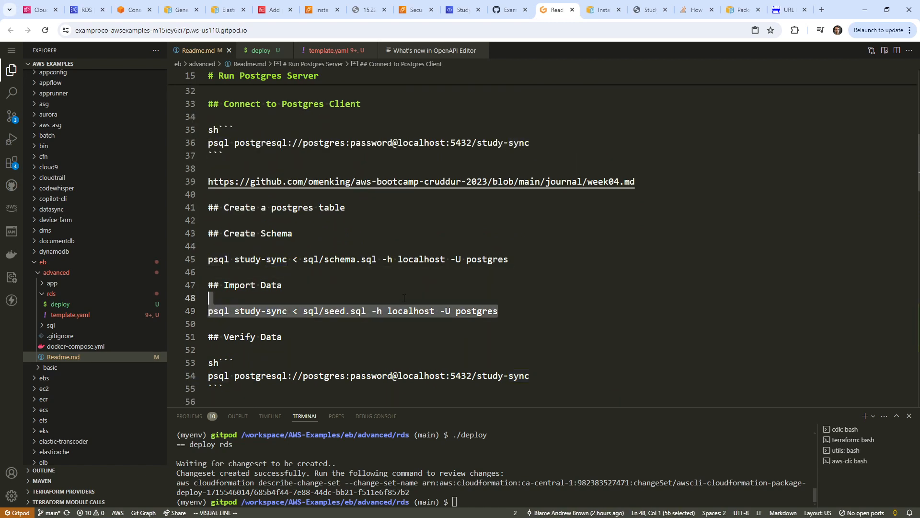
{"action": "key", "text": "Up"}
{"action": "key", "text": "Up"}
{"action": "key", "text": "Up"}
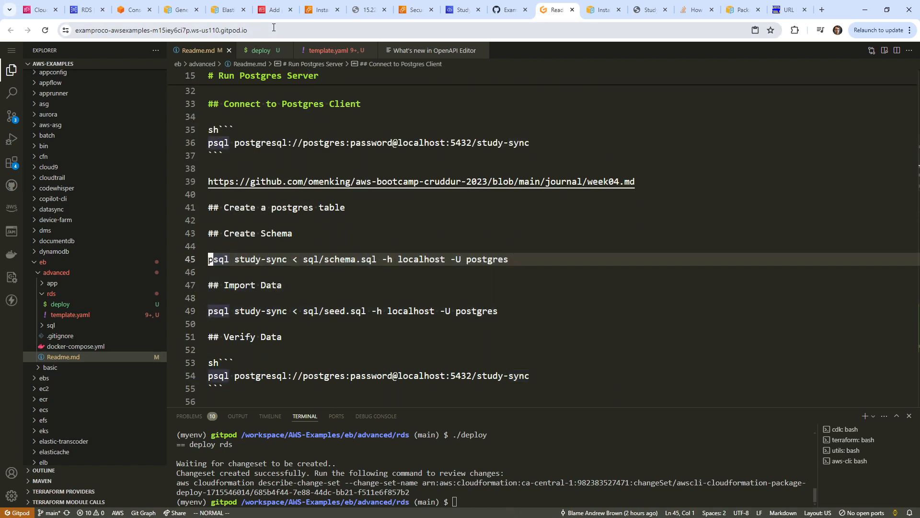
{"action": "mouse_move", "coordinate": [270, 18]}
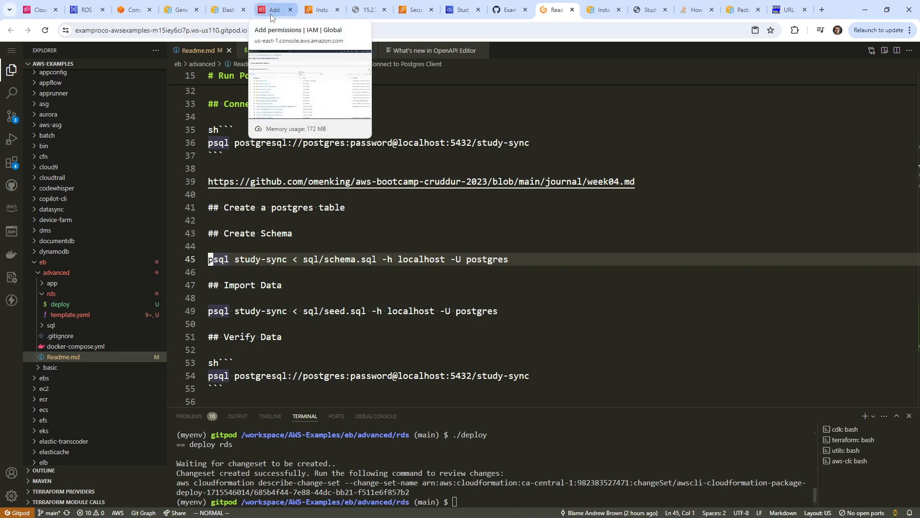
Quit the psql session in the Cloud9 terminal with \q.
{"action": "left_click", "coordinate": [87, 10]}
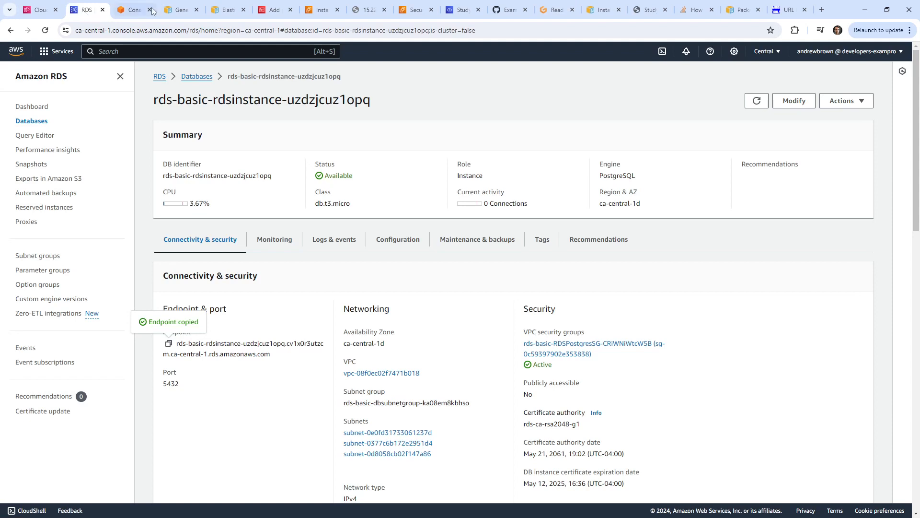
{"action": "left_click", "coordinate": [462, 11]}
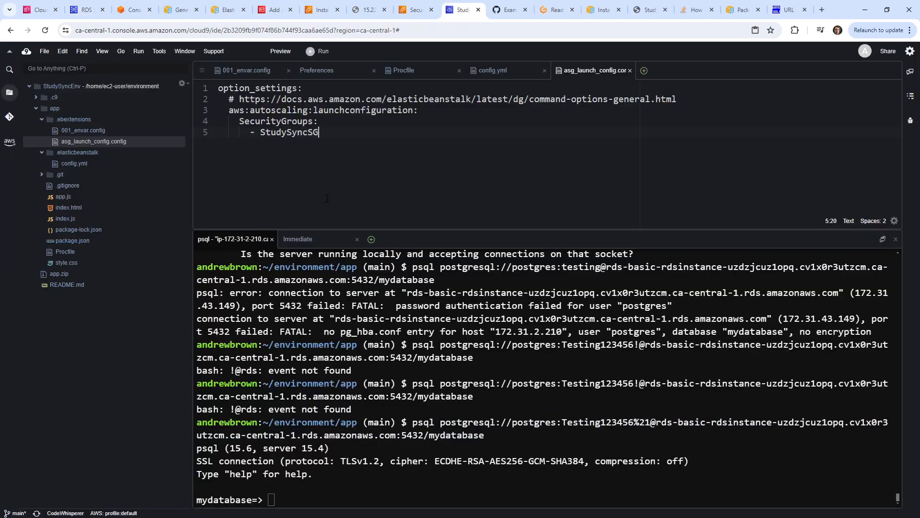
{"action": "type", "text": "\\q"}
{"action": "key", "text": "Return"}
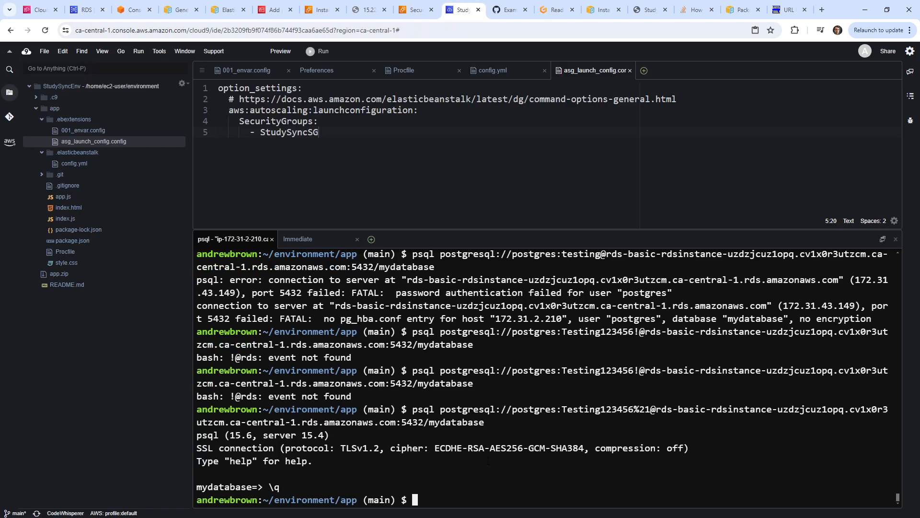
Paste the schema and seed psql commands at the end of README.md.
{"action": "left_click", "coordinate": [452, 182]}
{"action": "left_click", "coordinate": [71, 283]}
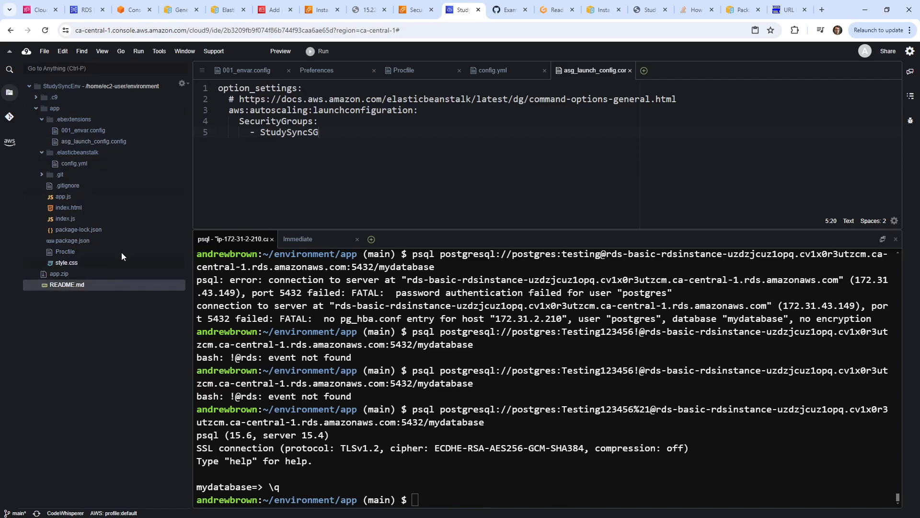
{"action": "double_click", "coordinate": [82, 284]}
{"action": "scroll", "coordinate": [363, 140], "scroll_direction": "down", "scroll_amount": 3}
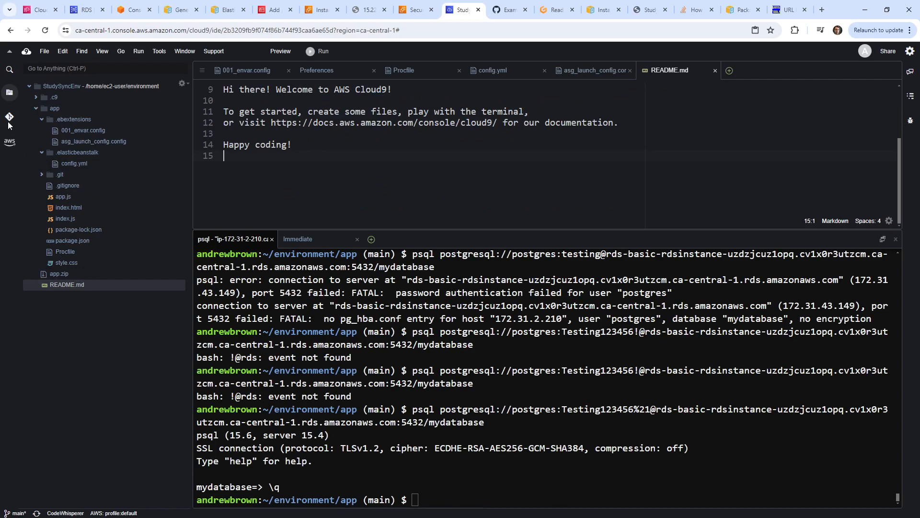
{"action": "right_click", "coordinate": [260, 168]}
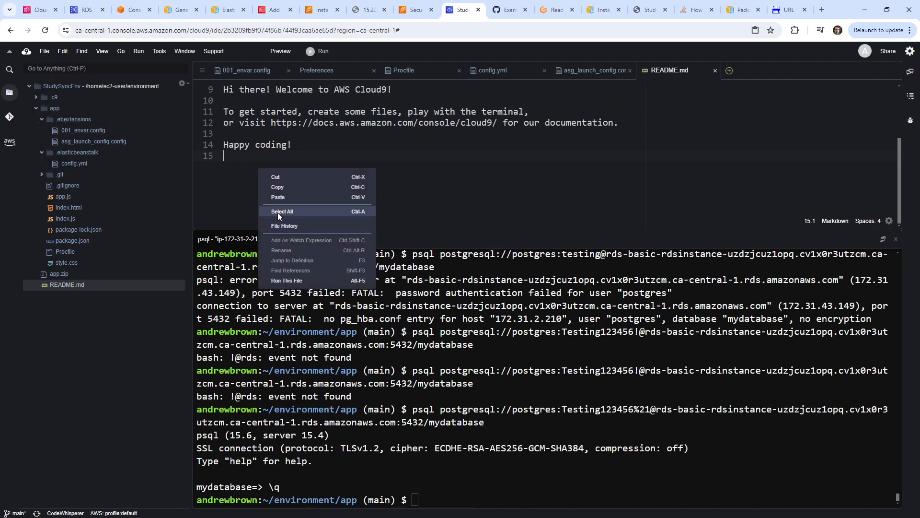
{"action": "left_click", "coordinate": [285, 200]}
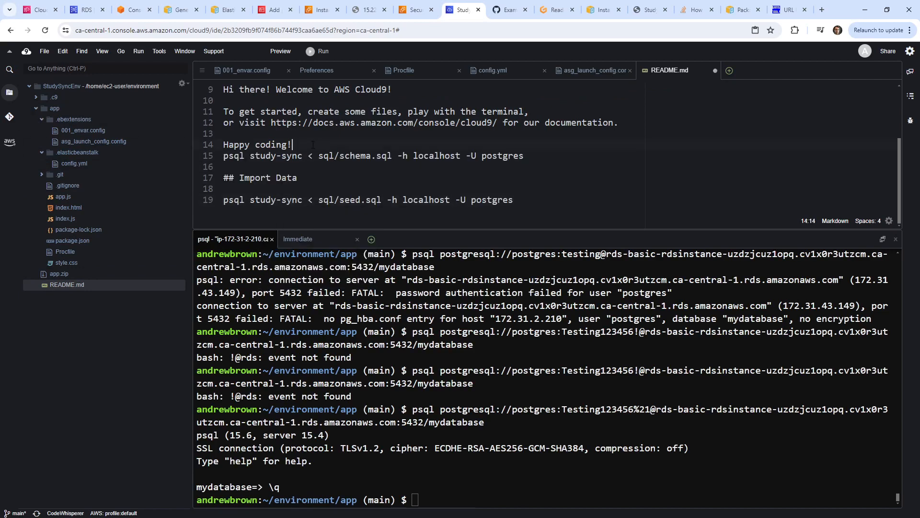
{"action": "key", "text": "Return"}
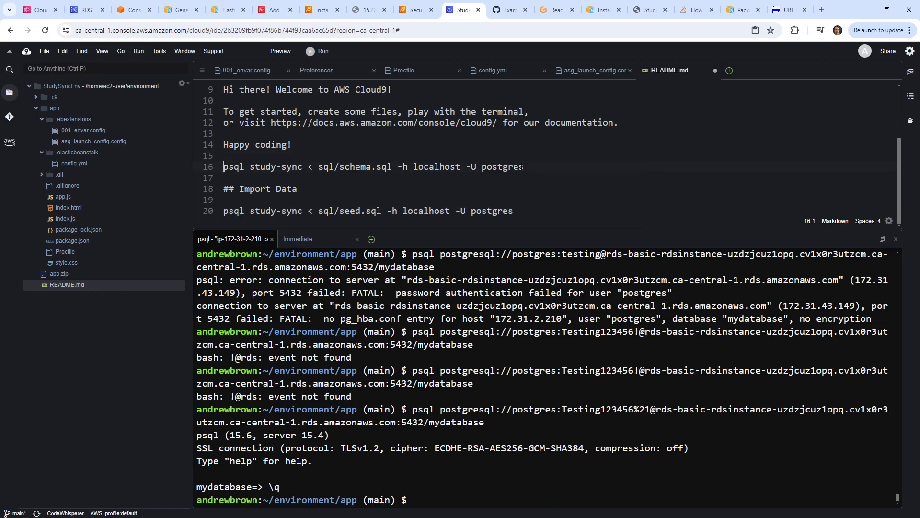
Remove '-h localhost -U postgres' from the psql commands on lines 16 and 20.
{"action": "left_click_drag", "start_coordinate": [523, 167], "coordinate": [398, 166]}
{"action": "type", "text": "x"}
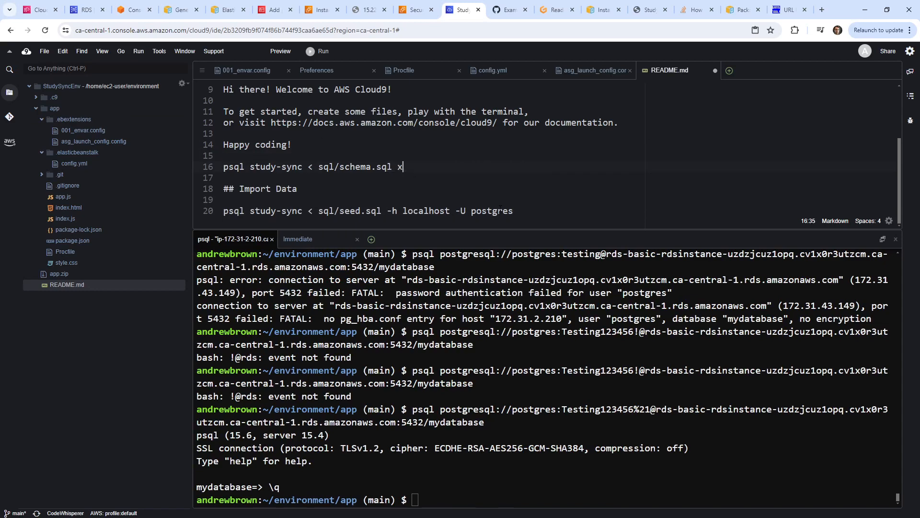
{"action": "key", "text": "BackSpace"}
{"action": "left_click_drag", "start_coordinate": [519, 210], "coordinate": [388, 211]}
{"action": "key", "text": "BackSpace"}
{"action": "left_click", "coordinate": [556, 9]}
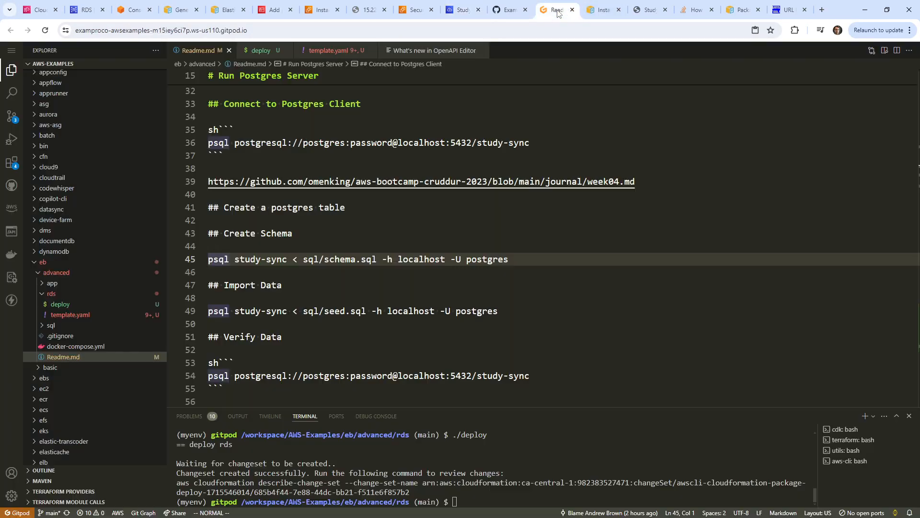
Copy the postgresql:// connection URL on line 127 of Readme.md.
{"action": "scroll", "coordinate": [489, 269], "scroll_direction": "down", "scroll_amount": 20}
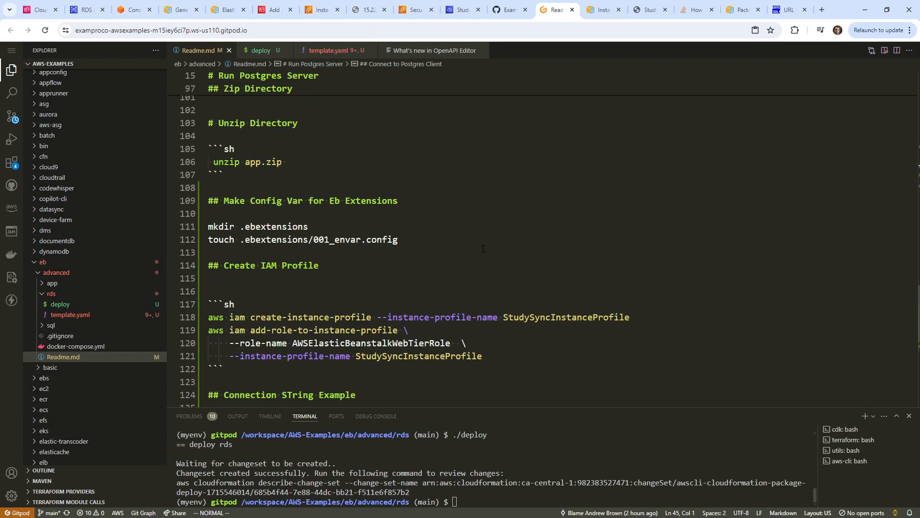
{"action": "scroll", "coordinate": [825, 232], "scroll_direction": "up", "scroll_amount": 3}
{"action": "left_click_drag", "start_coordinate": [891, 190], "coordinate": [234, 199]}
{"action": "right_click", "coordinate": [274, 215]}
{"action": "left_click", "coordinate": [242, 202]}
{"action": "right_click", "coordinate": [235, 198]}
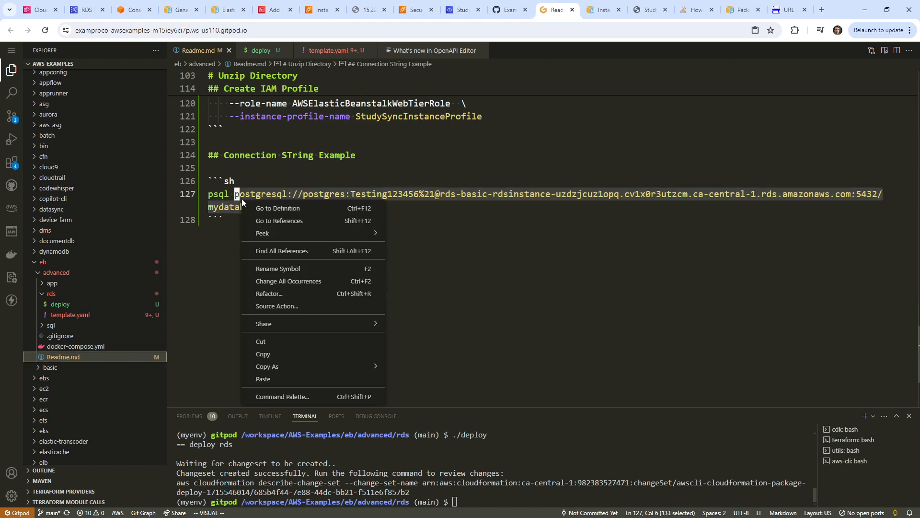
{"action": "left_click", "coordinate": [302, 354]}
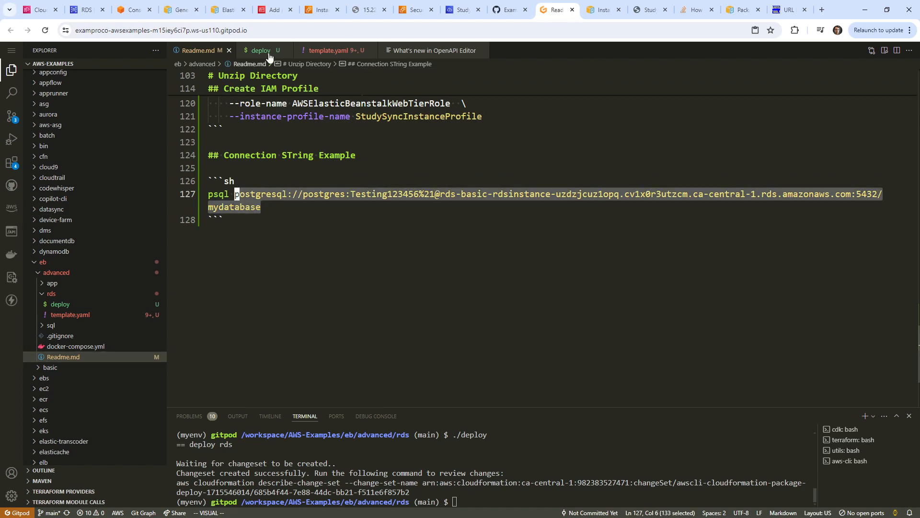
Look through the IAM, RDS, GitHub and EC2 tabs before returning to Cloud9.
{"action": "left_click", "coordinate": [266, 11]}
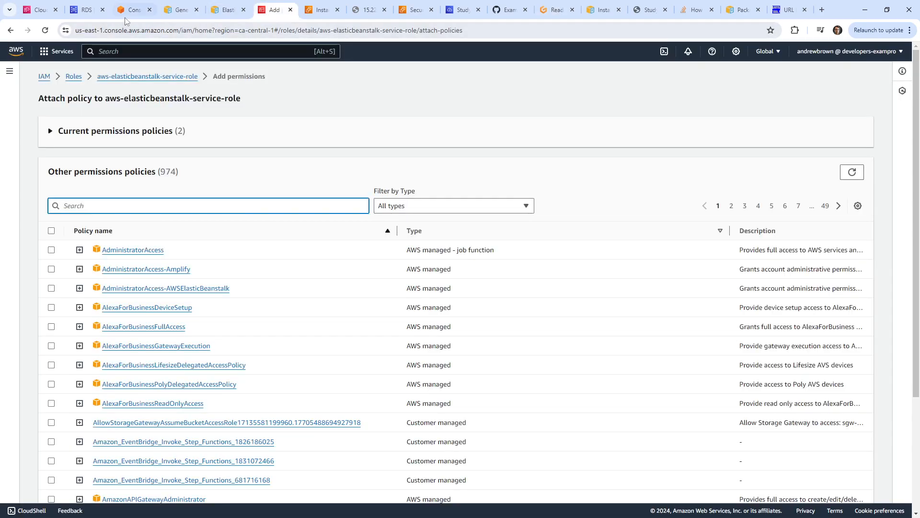
{"action": "left_click", "coordinate": [87, 10]}
{"action": "left_click", "coordinate": [501, 13]}
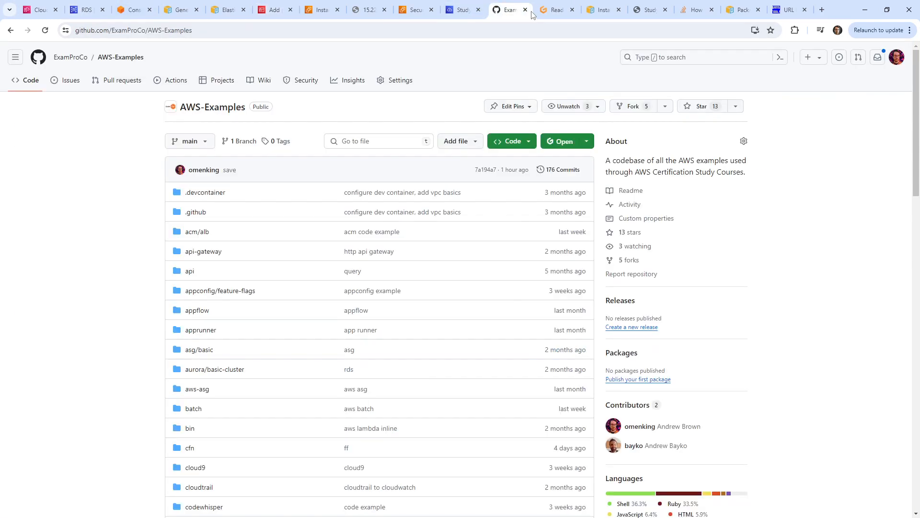
{"action": "left_click", "coordinate": [555, 10]}
{"action": "left_click", "coordinate": [269, 11]}
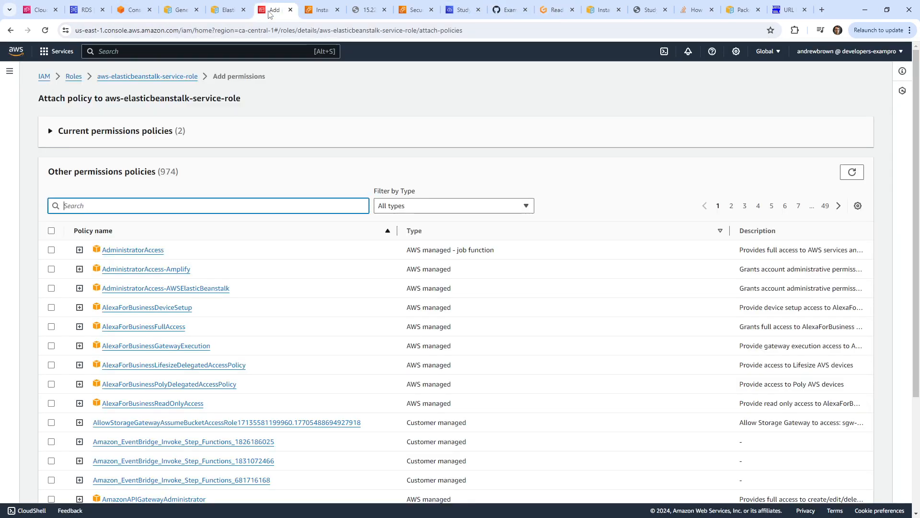
{"action": "left_click", "coordinate": [89, 15]}
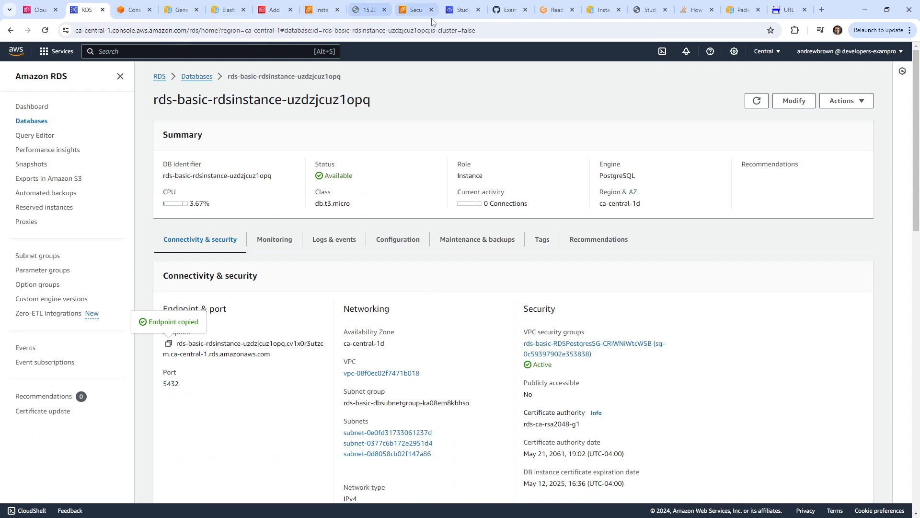
{"action": "left_click", "coordinate": [321, 10]}
{"action": "left_click", "coordinate": [460, 11]}
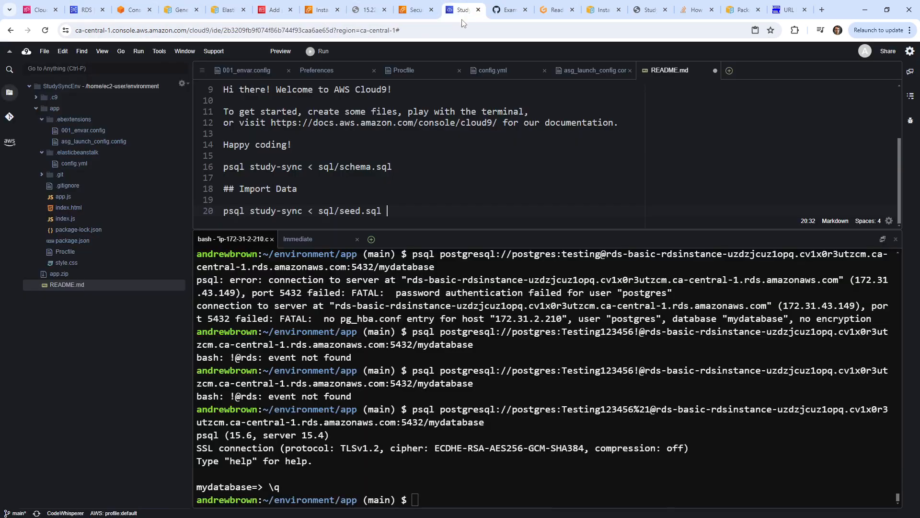
Append the RDS connection URL to the schema and seed psql commands in README.md.
{"action": "right_click", "coordinate": [420, 162]}
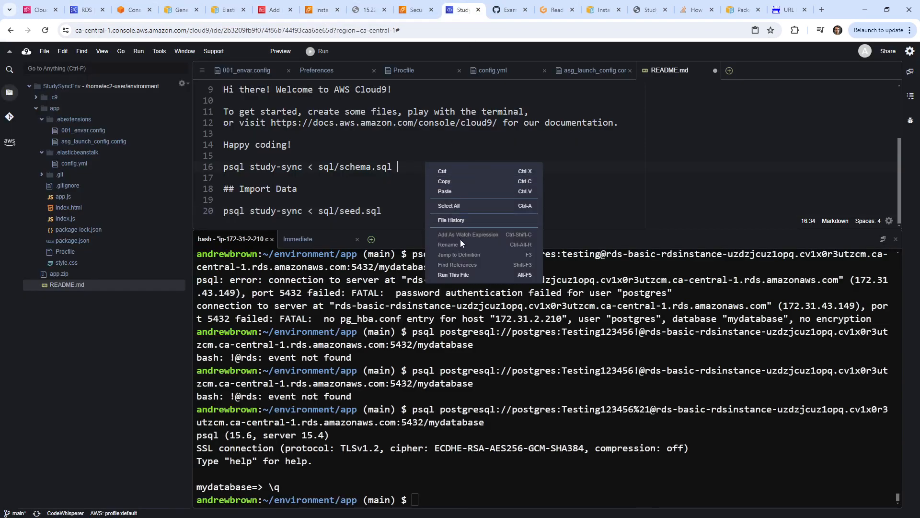
{"action": "left_click", "coordinate": [465, 193]}
{"action": "left_click", "coordinate": [349, 200]}
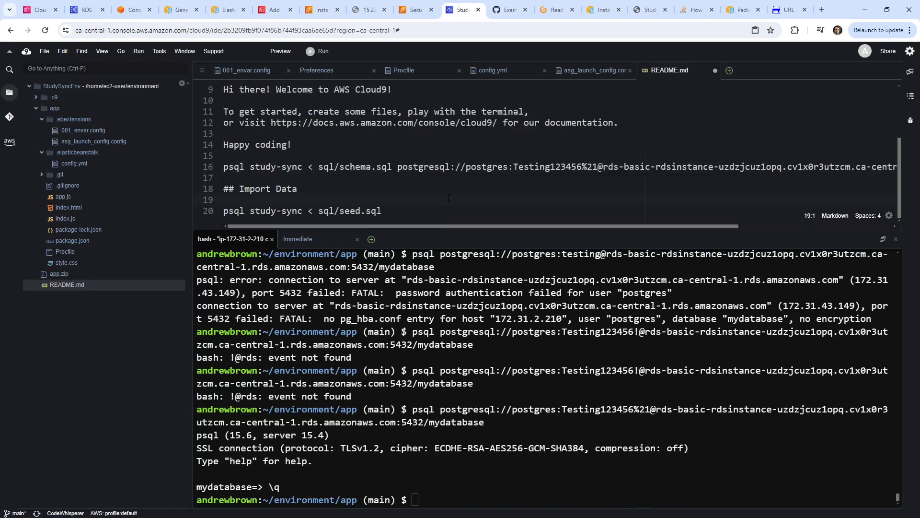
{"action": "right_click", "coordinate": [422, 213]}
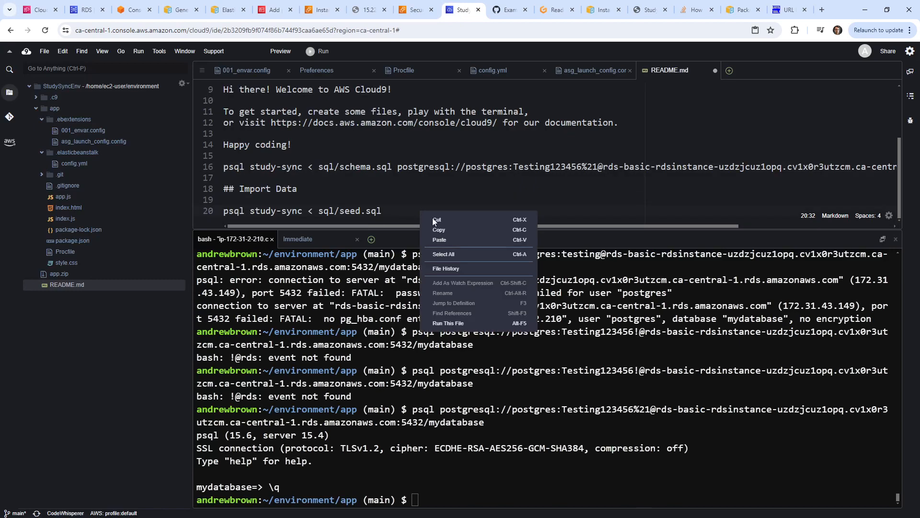
{"action": "left_click", "coordinate": [473, 240]}
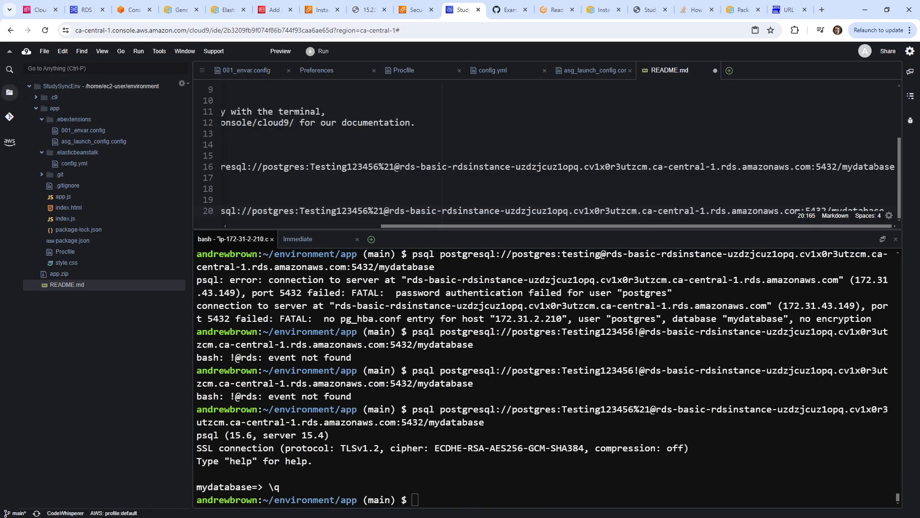
Run the schema psql command in the terminal; it fails because sql/schema.sql is missing.
{"action": "left_click_drag", "start_coordinate": [894, 166], "coordinate": [72, 165]}
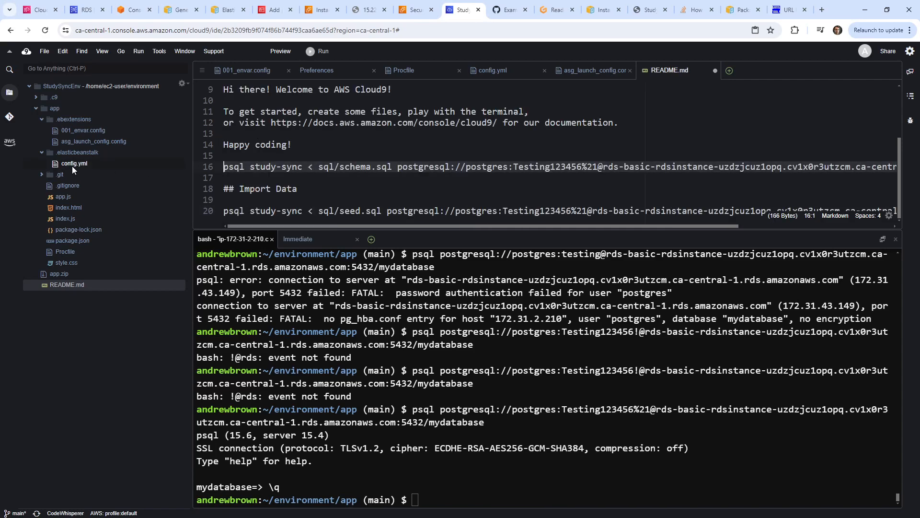
{"action": "right_click", "coordinate": [242, 168]}
{"action": "left_click", "coordinate": [280, 187]}
{"action": "right_click", "coordinate": [495, 386]}
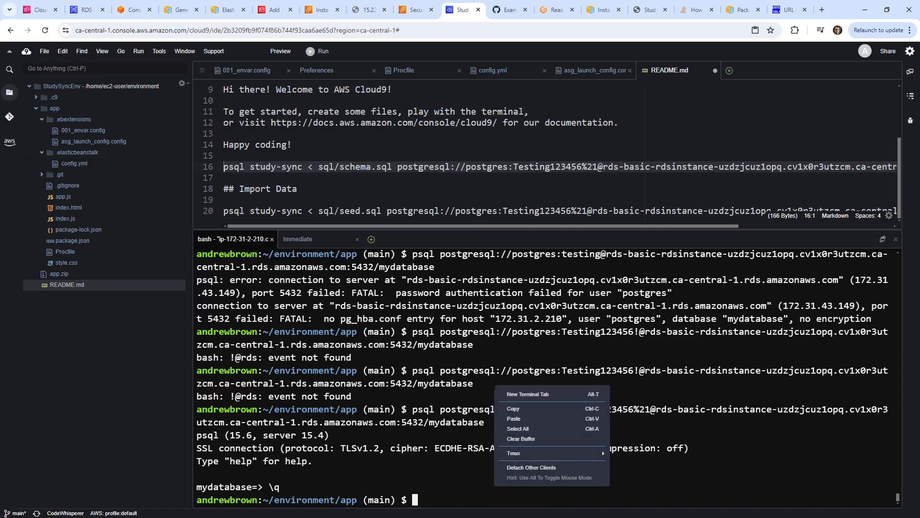
{"action": "left_click", "coordinate": [532, 418]}
{"action": "key", "text": "Return"}
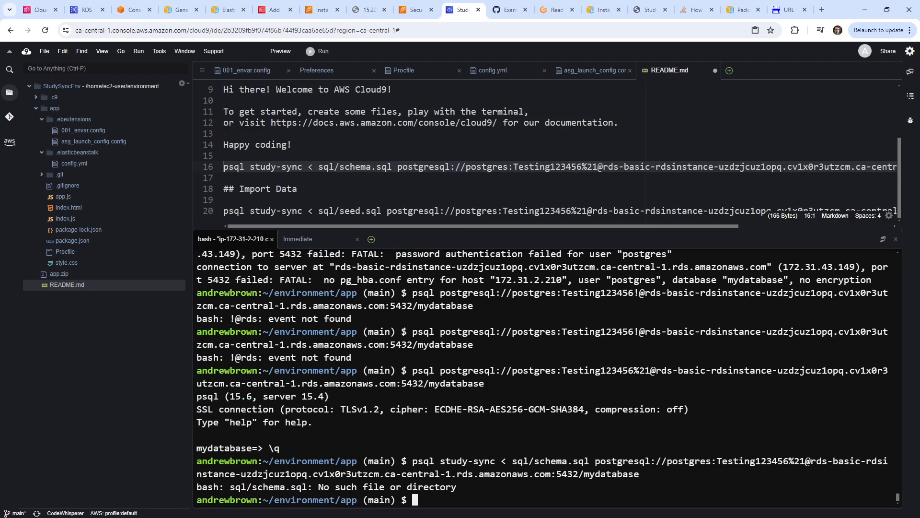
List the app directory's files with ls.
{"action": "type", "text": "cl"}
{"action": "key", "text": "BackSpace"}
{"action": "key", "text": "BackSpace"}
{"action": "type", "text": "ls"}
{"action": "key", "text": "Return"}
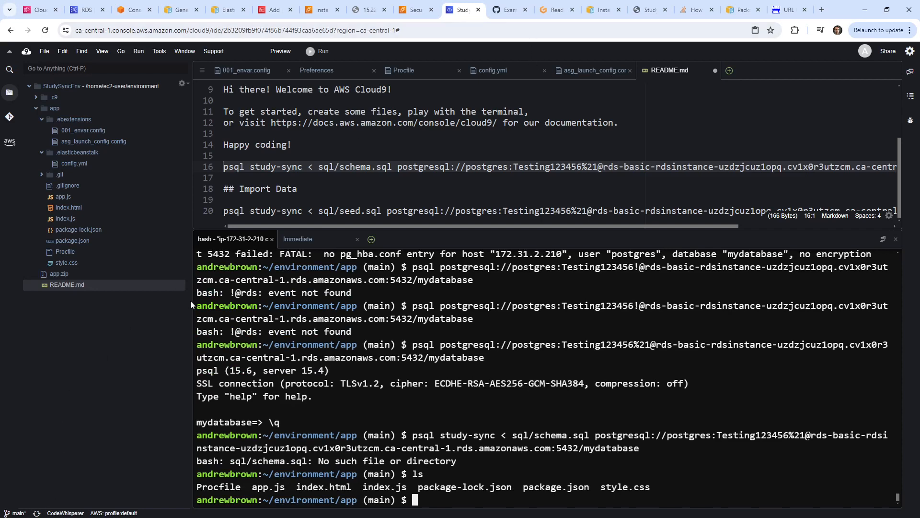
{"action": "left_click", "coordinate": [35, 109]}
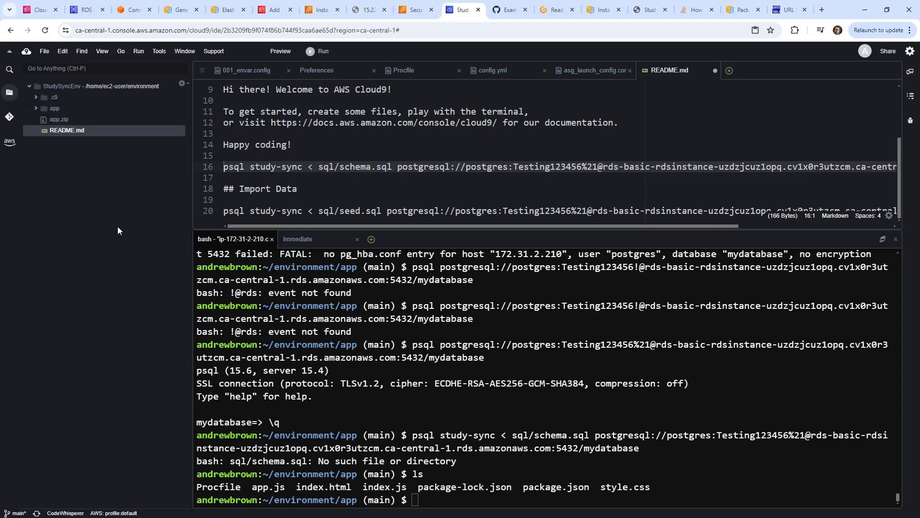
Create a new folder named sql in the Cloud9 environment.
{"action": "right_click", "coordinate": [118, 226]}
{"action": "right_click", "coordinate": [96, 191]}
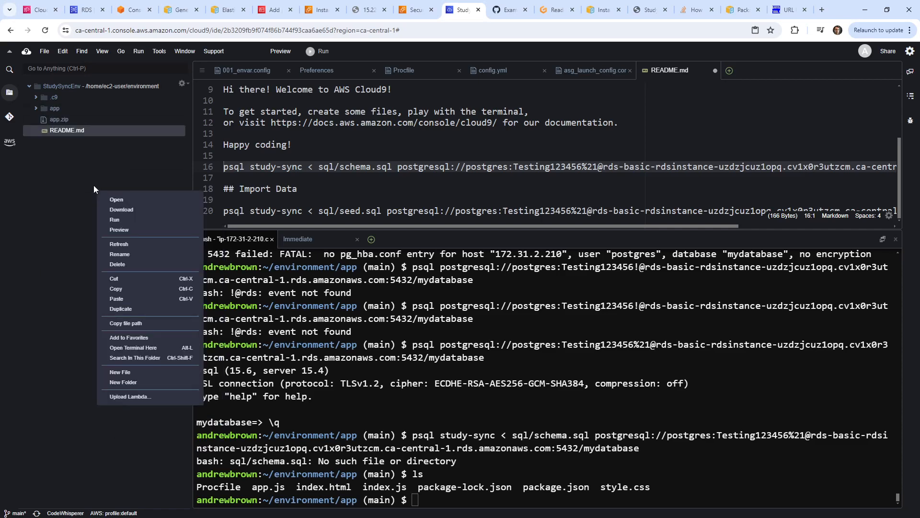
{"action": "left_click", "coordinate": [154, 384]}
{"action": "type", "text": "sql"}
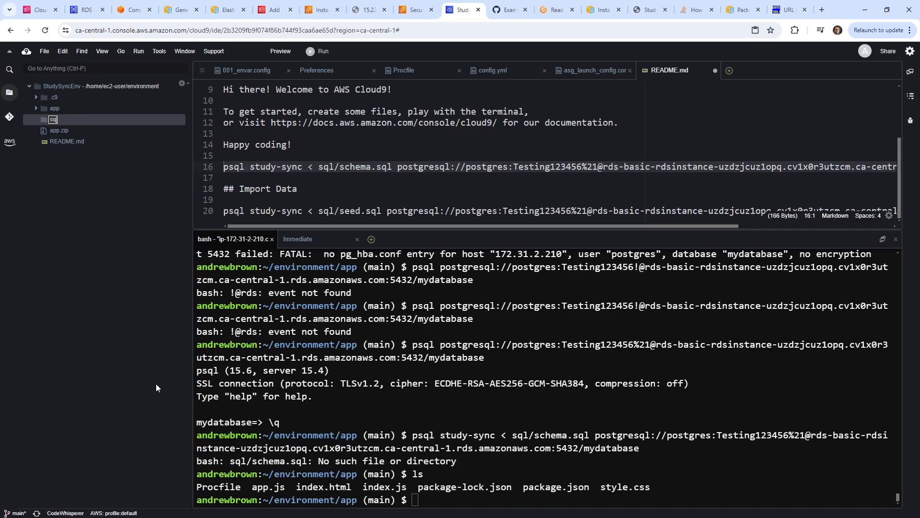
{"action": "key", "text": "Return"}
Download schema.sql and seed.sql from the Gitpod workspace's sql folder.
{"action": "left_click", "coordinate": [556, 11]}
{"action": "left_click", "coordinate": [49, 326]}
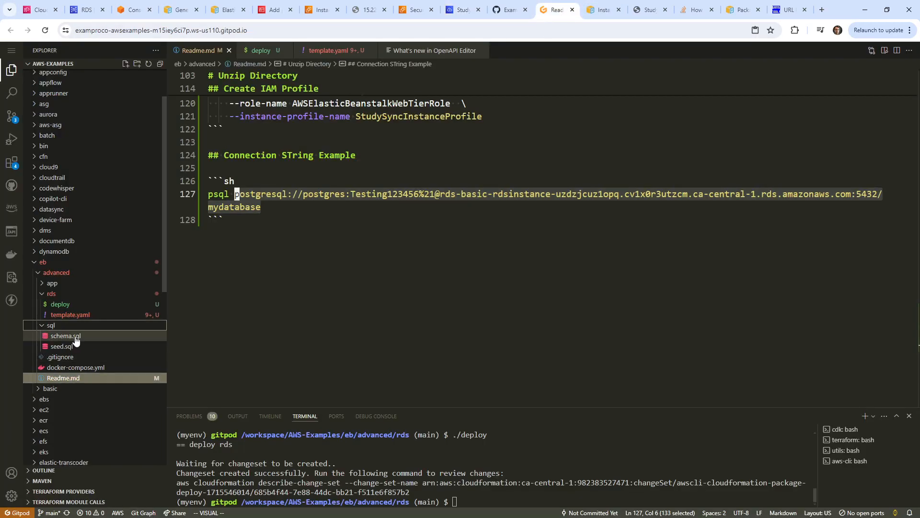
{"action": "left_click", "coordinate": [72, 336]}
{"action": "right_click", "coordinate": [72, 336]}
{"action": "left_click", "coordinate": [137, 271]}
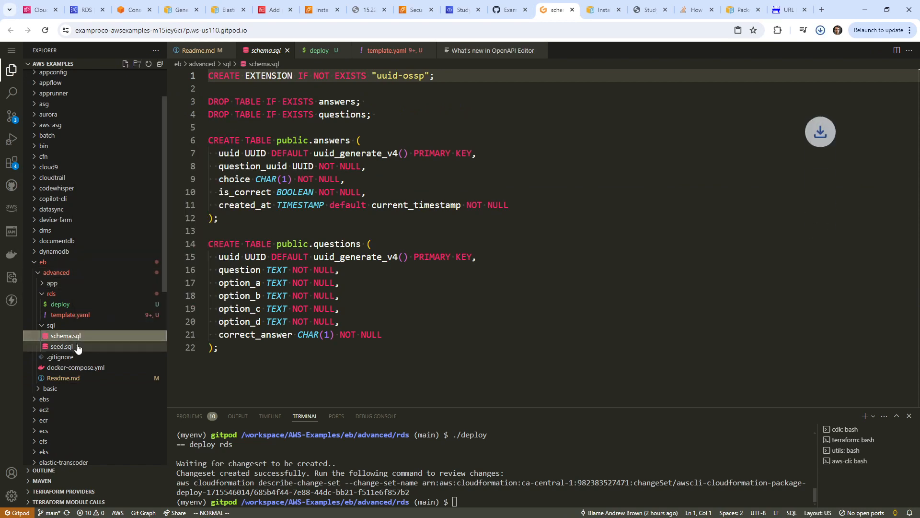
{"action": "left_click", "coordinate": [67, 346]}
{"action": "right_click", "coordinate": [67, 346]}
{"action": "left_click", "coordinate": [121, 277]}
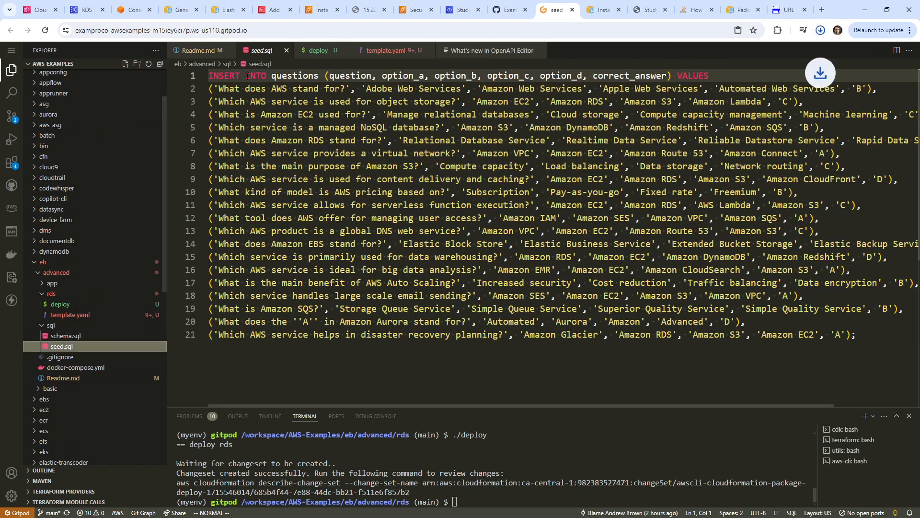
{"action": "left_click", "coordinate": [86, 10]}
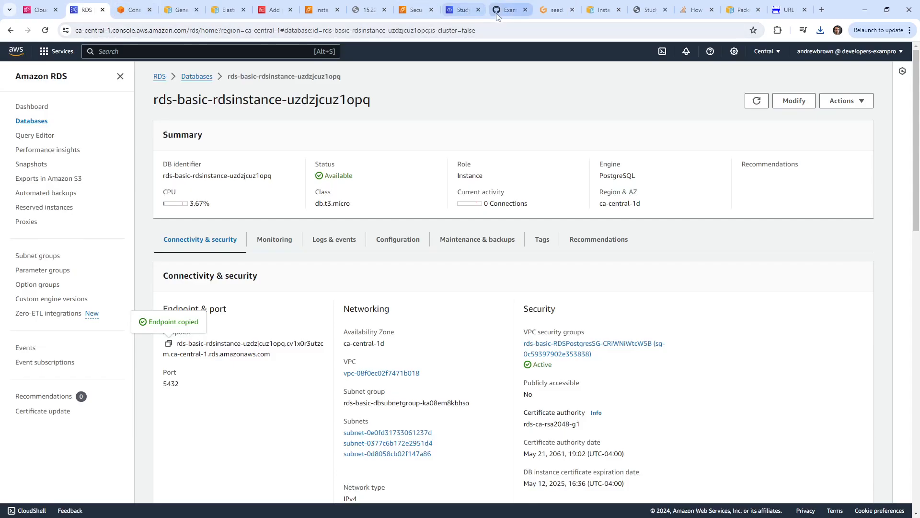
{"action": "left_click", "coordinate": [461, 9]}
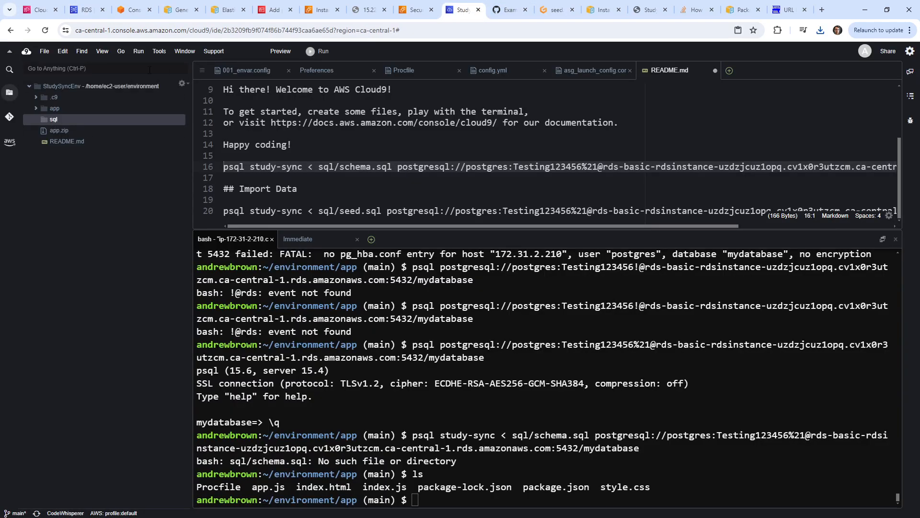
Upload schema.sql and seed.sql into the Cloud9 sql folder.
{"action": "left_click", "coordinate": [54, 51]}
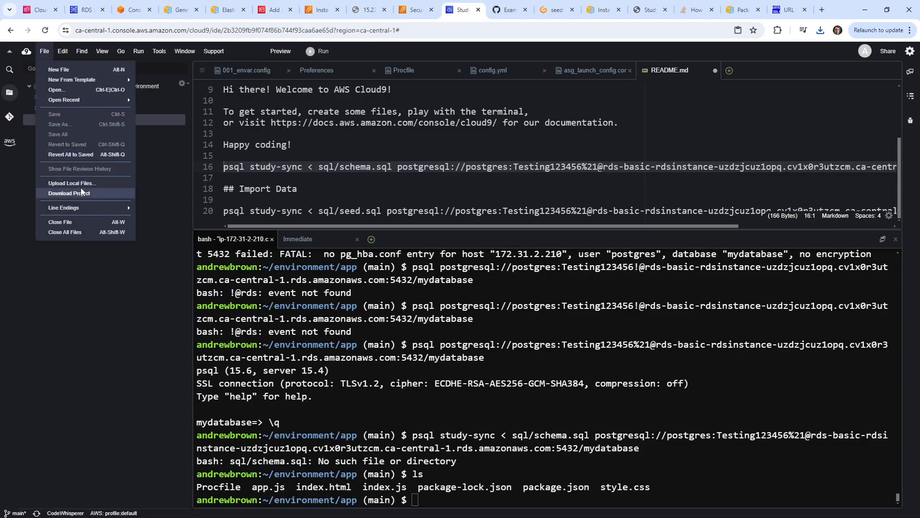
{"action": "left_click", "coordinate": [79, 188]}
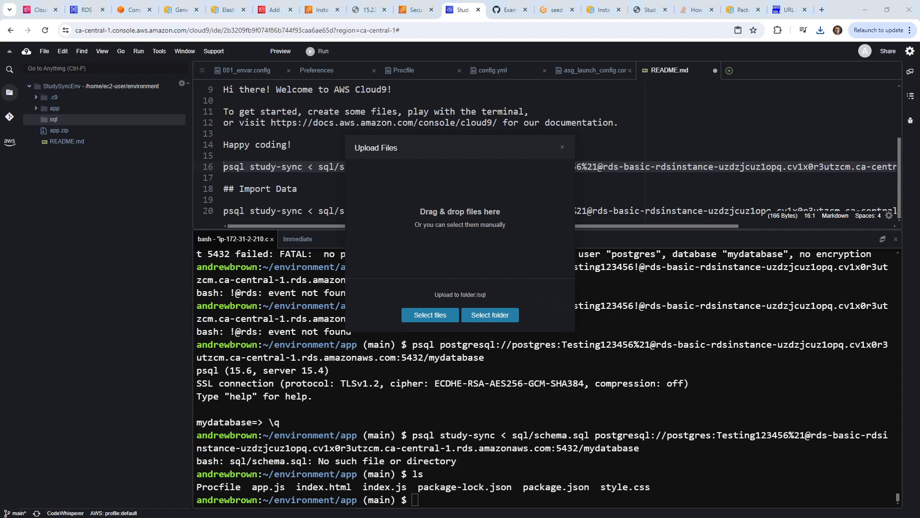
{"action": "left_click_drag", "start_coordinate": [468, 163], "coordinate": [479, 222]}
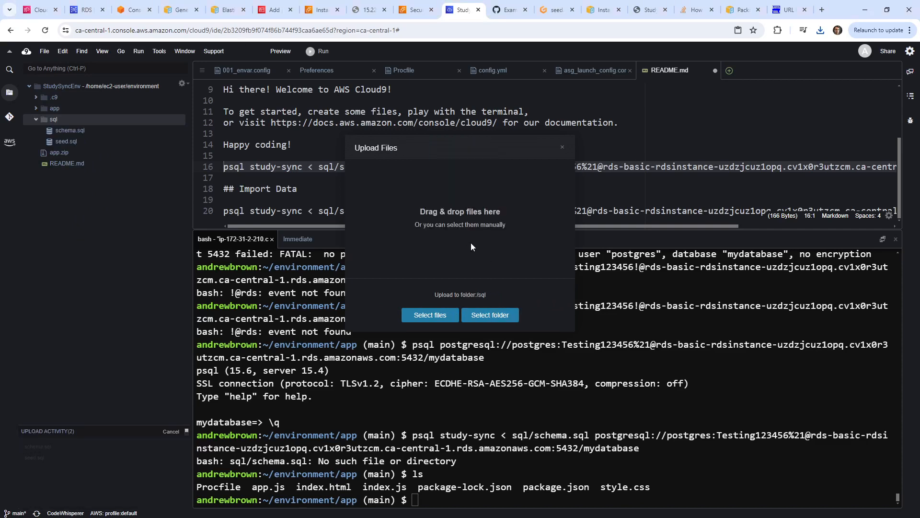
{"action": "left_click", "coordinate": [563, 148]}
Move up to the environment folder with cd .. and rerun the schema.sql psql import.
{"action": "type", "text": "cd .."}
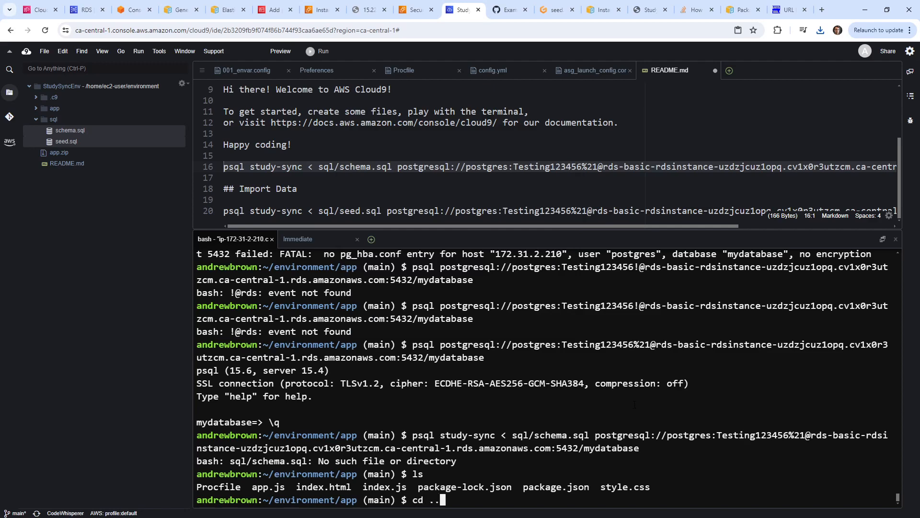
{"action": "key", "text": "Return"}
{"action": "key", "text": "Up"}
{"action": "key", "text": "Up"}
{"action": "key", "text": "Up"}
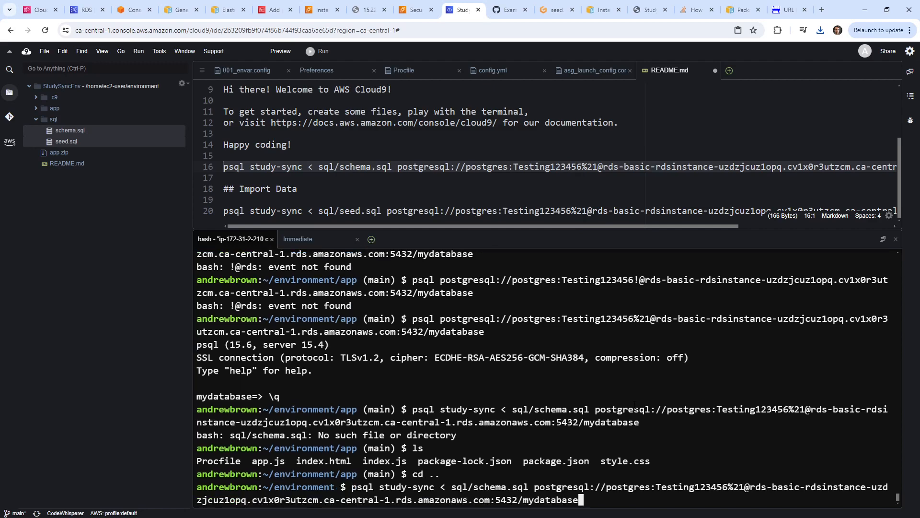
{"action": "key", "text": "Return"}
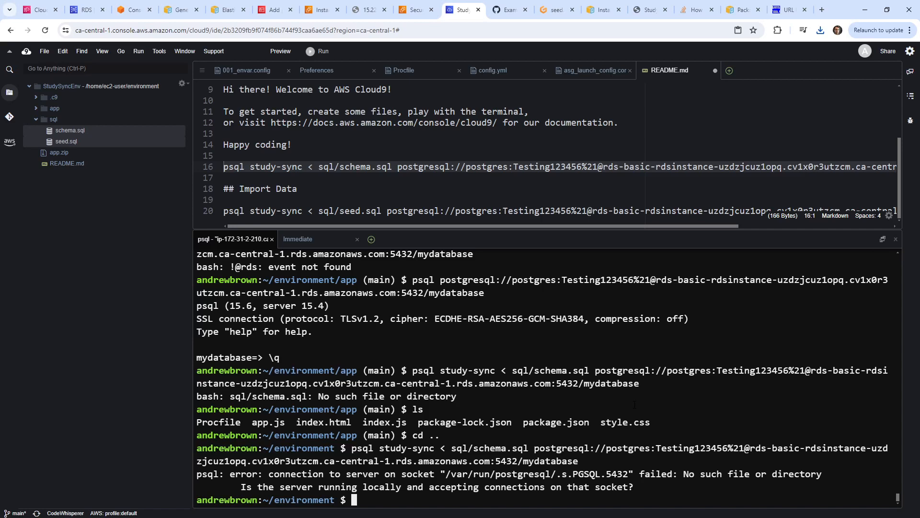
Select localhost in the schema import command on README line 16.
{"action": "left_click", "coordinate": [461, 166]}
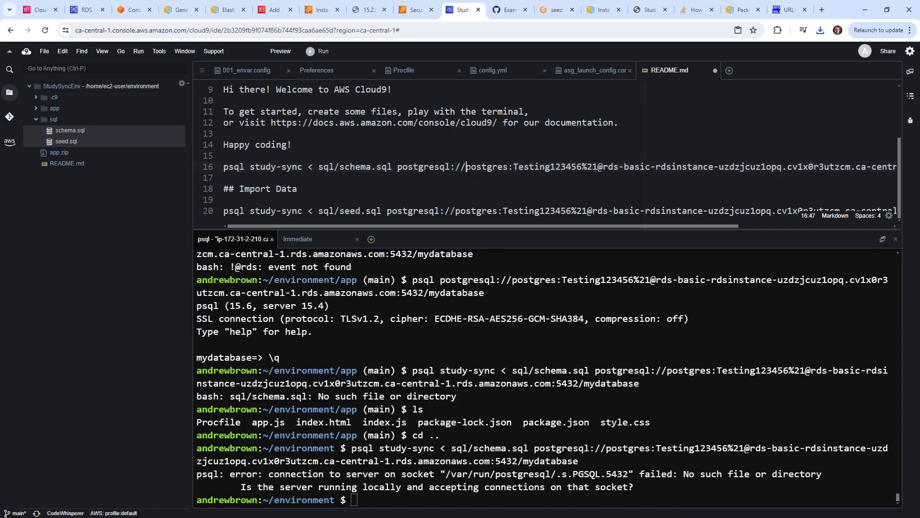
{"action": "type", "text": "u"}
{"action": "key", "text": "ctrl+z"}
{"action": "key", "text": "ctrl+z"}
{"action": "key", "text": "ctrl+z"}
{"action": "key", "text": "ctrl+z"}
{"action": "key", "text": "ctrl+z"}
{"action": "key", "text": "ctrl+z"}
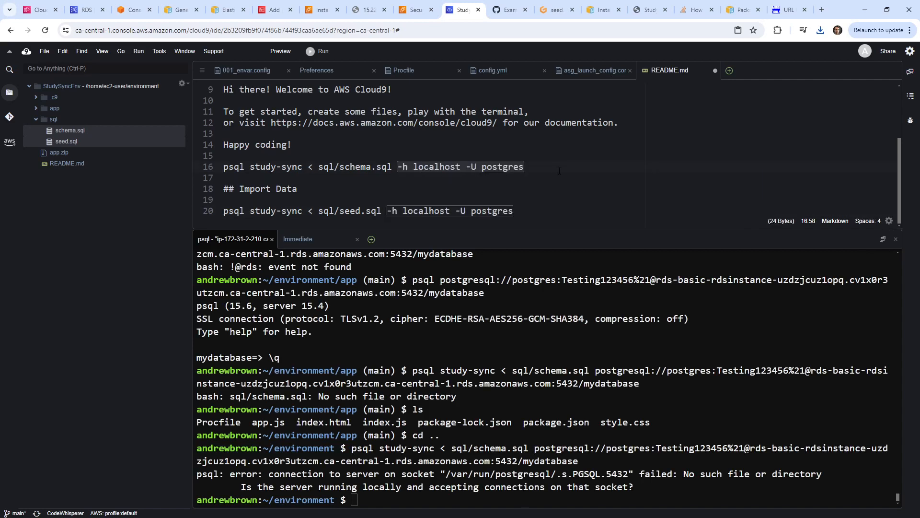
{"action": "double_click", "coordinate": [436, 168]}
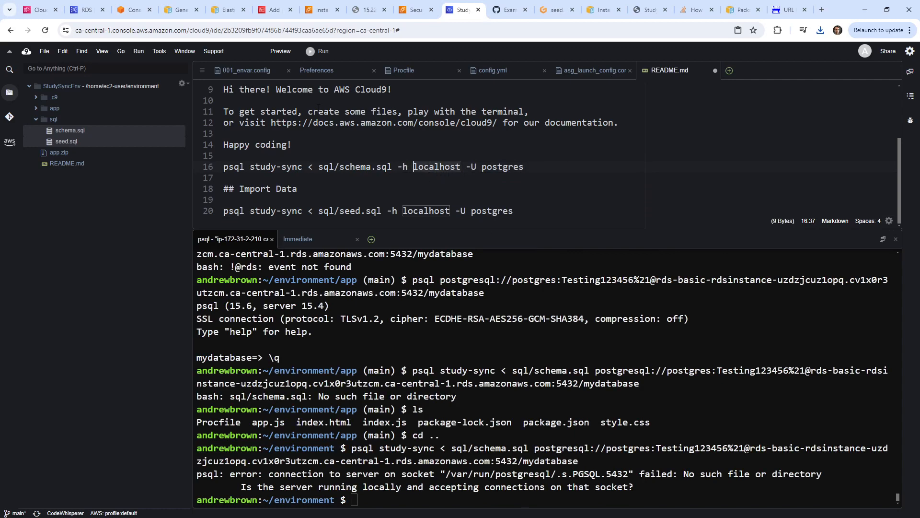
Copy the RDS endpoint hostname from the connection string example in Gitpod's Readme.
{"action": "left_click", "coordinate": [553, 10]}
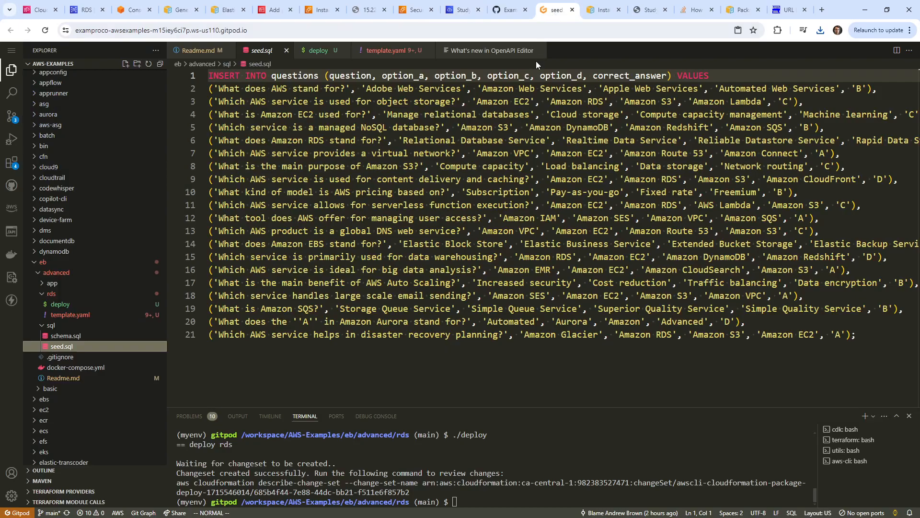
{"action": "left_click", "coordinate": [389, 50]}
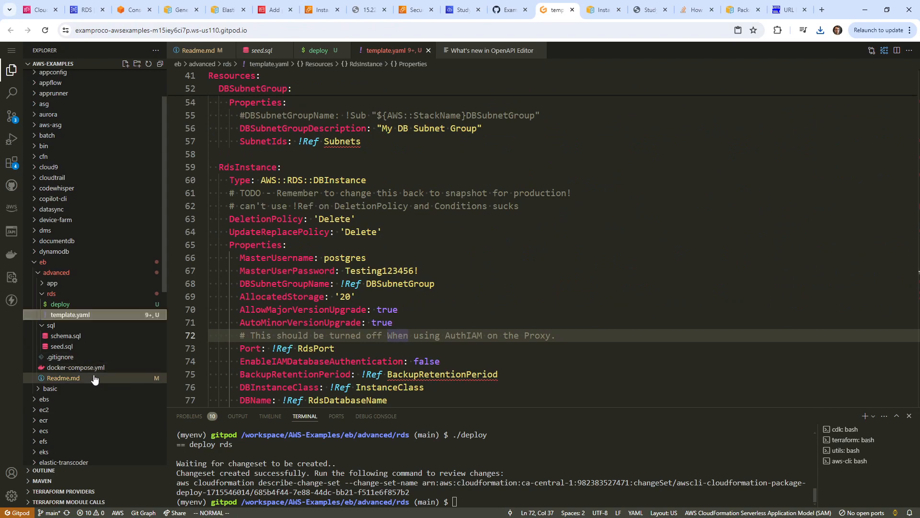
{"action": "left_click", "coordinate": [38, 377]}
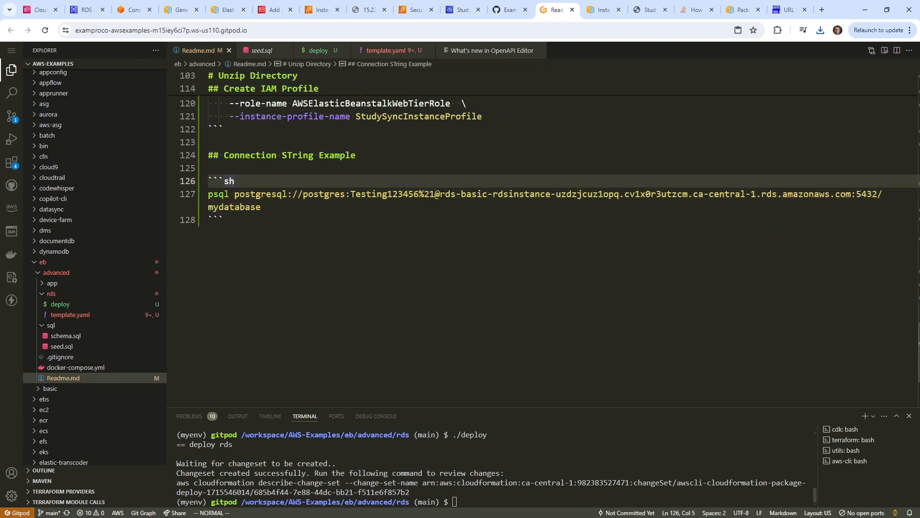
{"action": "left_click_drag", "start_coordinate": [440, 194], "coordinate": [848, 195]}
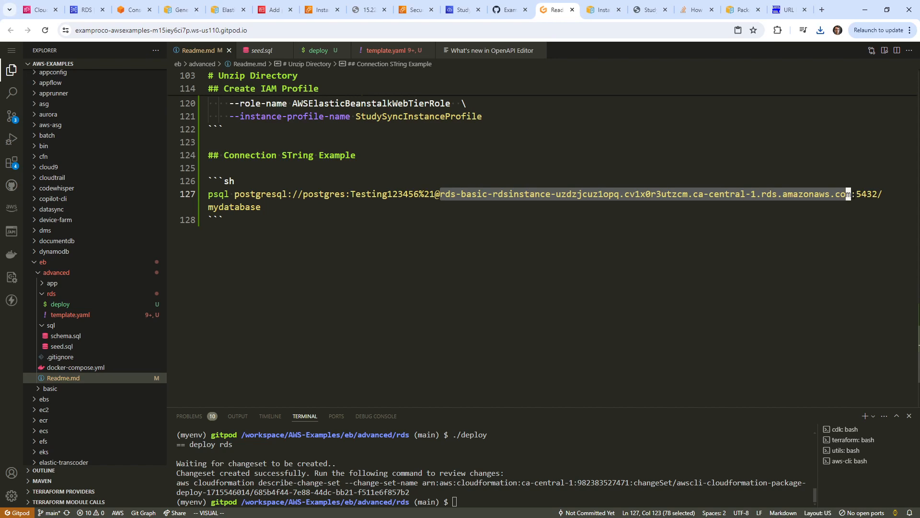
{"action": "right_click", "coordinate": [842, 192]}
{"action": "left_click", "coordinate": [740, 349]}
Paste the RDS hostname over localhost in the schema and seed commands on lines 16 and 20.
{"action": "left_click", "coordinate": [87, 10]}
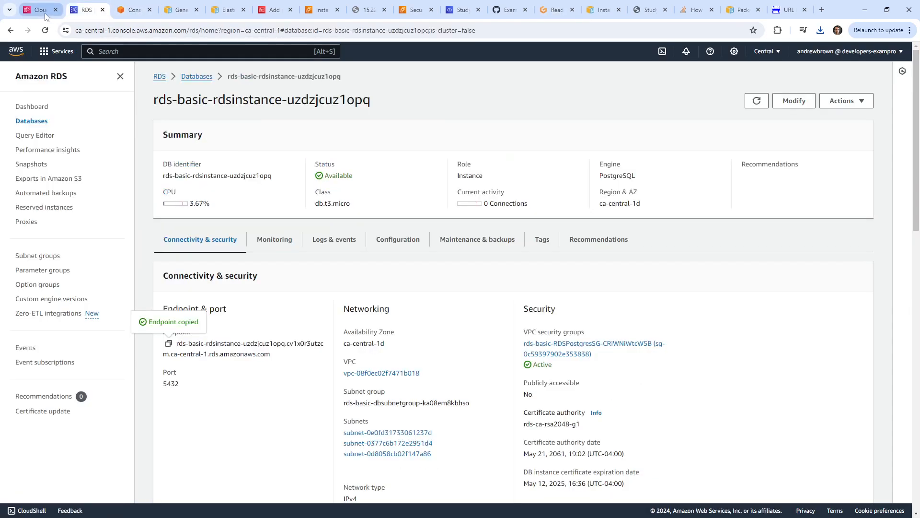
{"action": "left_click", "coordinate": [43, 10]}
{"action": "left_click", "coordinate": [325, 16]}
{"action": "left_click", "coordinate": [359, 12]}
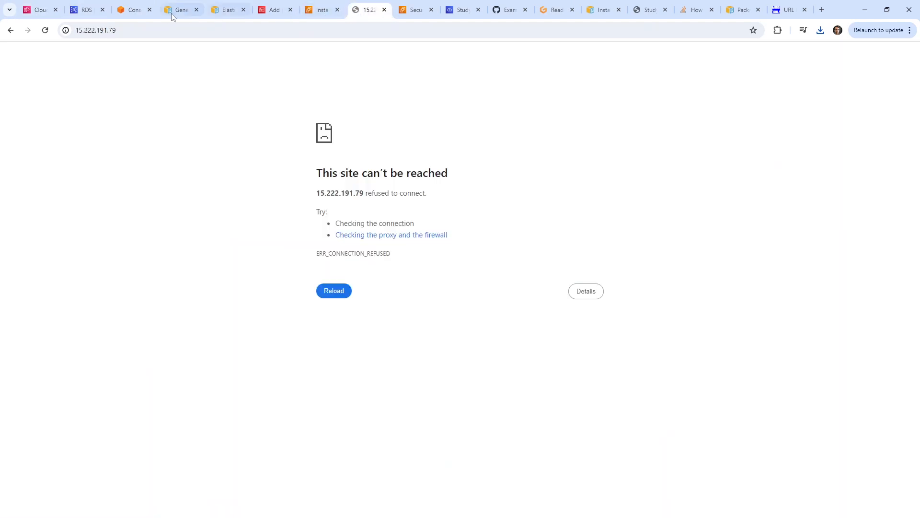
{"action": "left_click", "coordinate": [136, 14]}
{"action": "left_click", "coordinate": [88, 17]}
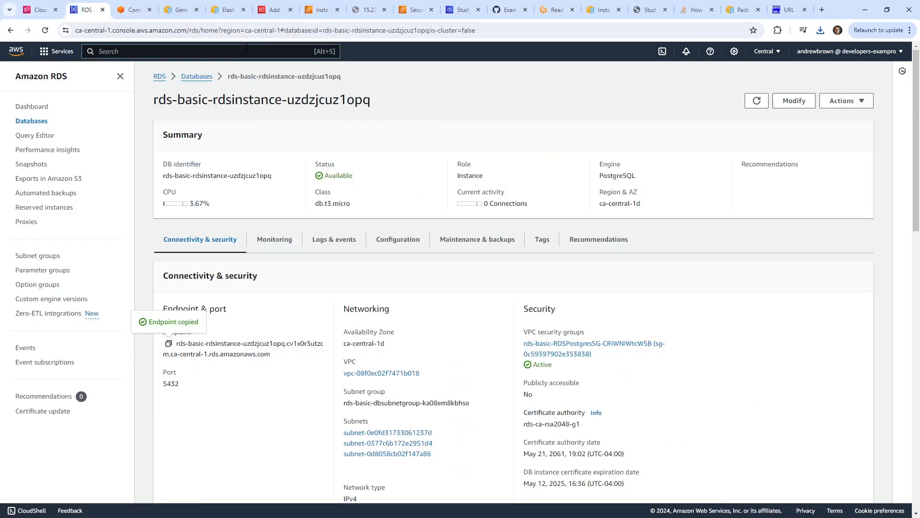
{"action": "left_click", "coordinate": [465, 17]}
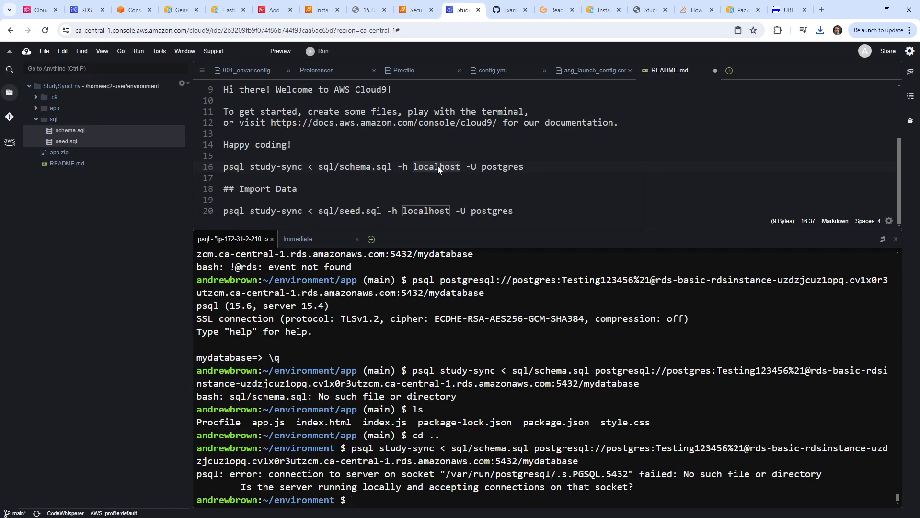
{"action": "key", "text": "ctrl+Right"}
{"action": "right_click", "coordinate": [442, 168]}
{"action": "left_click", "coordinate": [467, 196]}
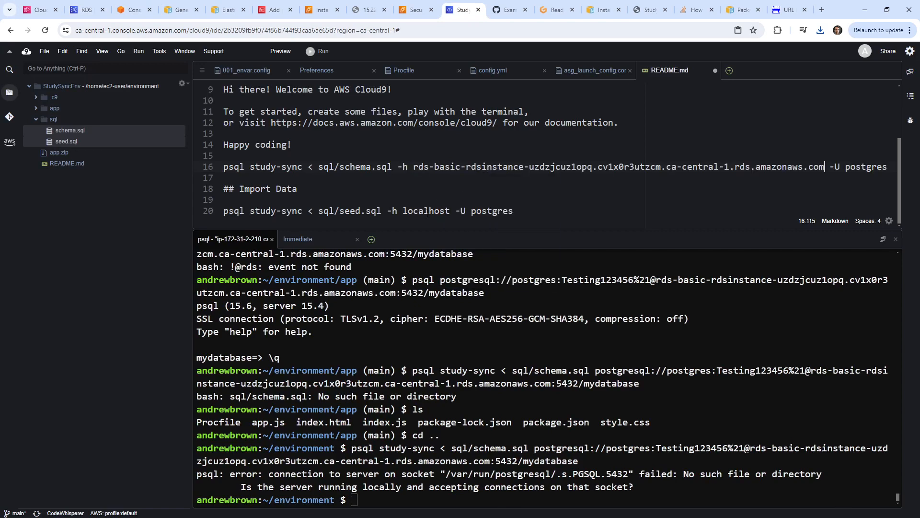
{"action": "double_click", "coordinate": [427, 213]}
{"action": "right_click", "coordinate": [427, 214]}
{"action": "left_click", "coordinate": [455, 244]}
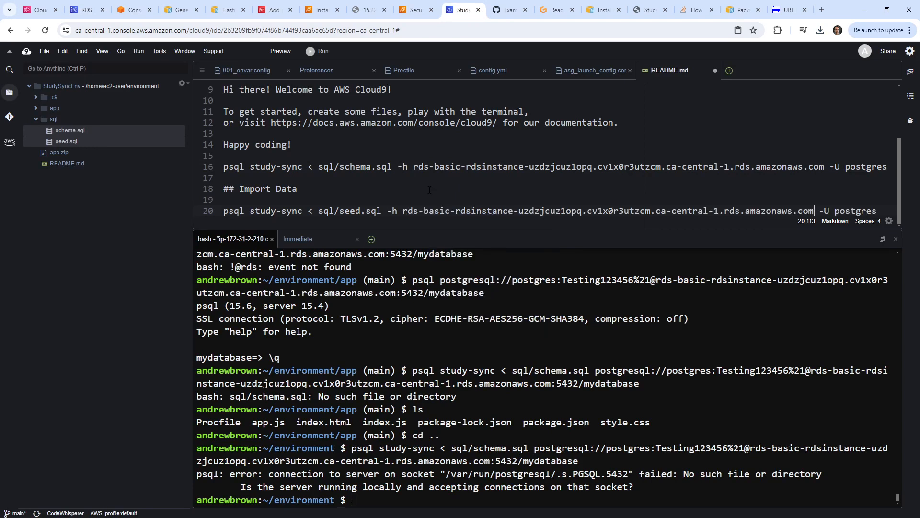
Google 'psql import specific database' in a new tab, then go back to the Cloud9 README.
{"action": "left_click", "coordinate": [821, 10]}
{"action": "type", "text": "psql i"}
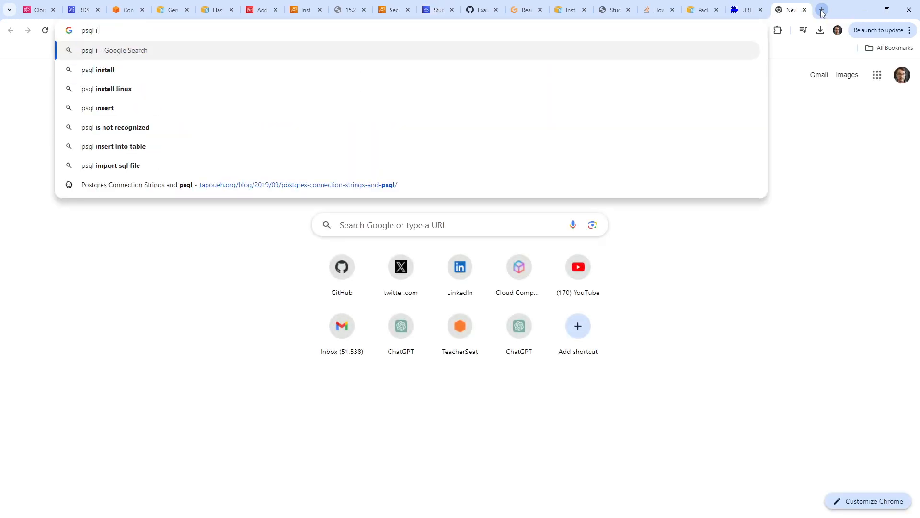
{"action": "type", "text": "mport specific database"}
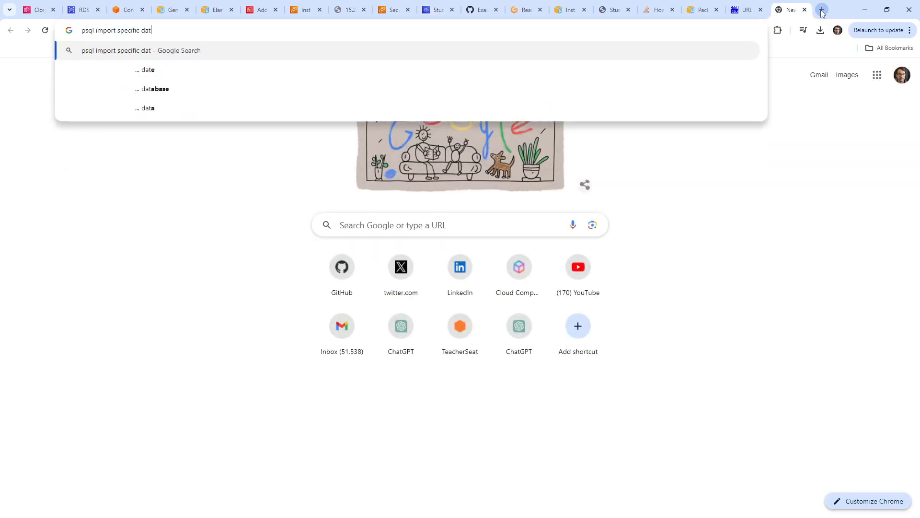
{"action": "key", "text": "Return"}
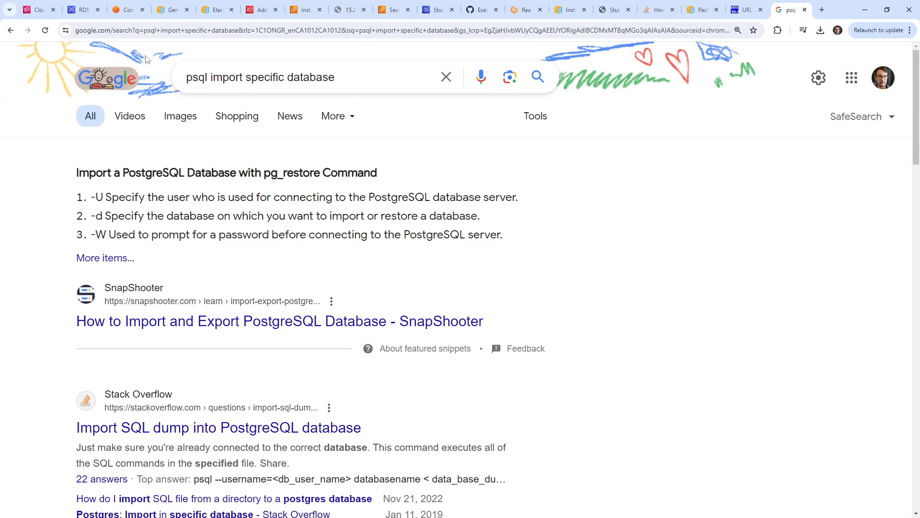
{"action": "left_click", "coordinate": [80, 15]}
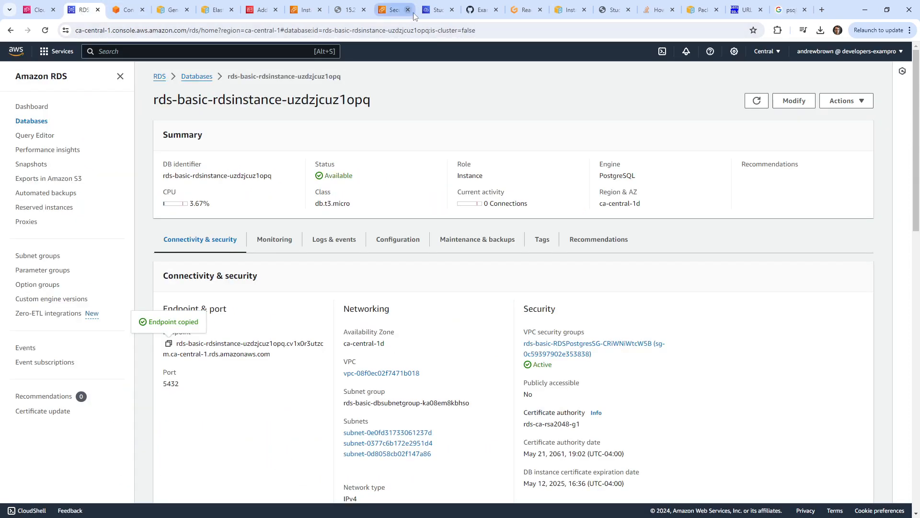
{"action": "left_click", "coordinate": [435, 9]}
{"action": "left_click", "coordinate": [798, 181]}
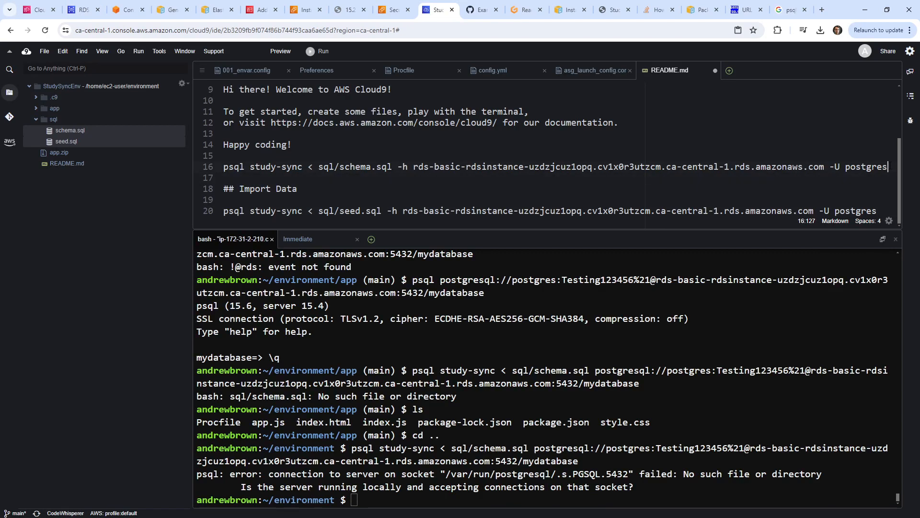
Append -d mydatabase to the psql commands on lines 16 and 20 and save the README.
{"action": "type", "text": "-d"}
{"action": "key", "text": "Escape"}
{"action": "key", "text": "Down"}
{"action": "key", "text": "Down"}
{"action": "key", "text": "Down"}
{"action": "key", "text": "Down"}
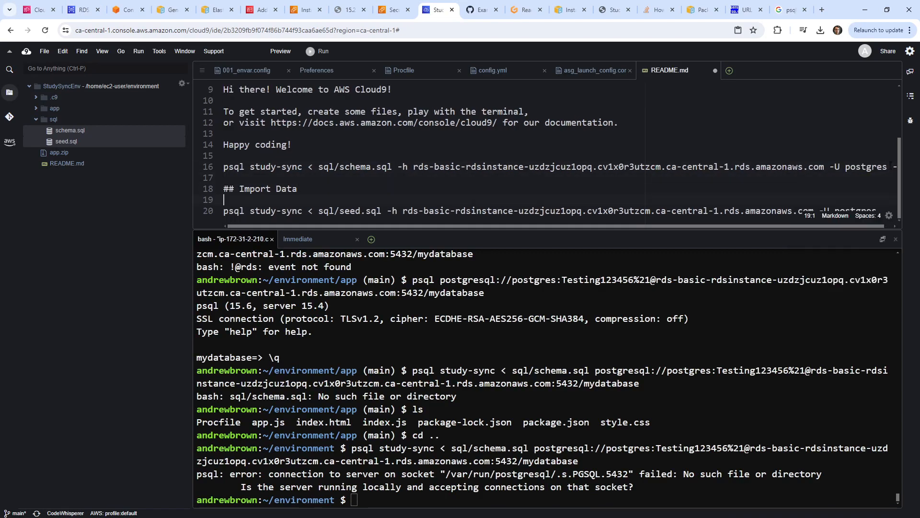
{"action": "key", "text": "BackSpace"}
{"action": "type", "text": "s -d"}
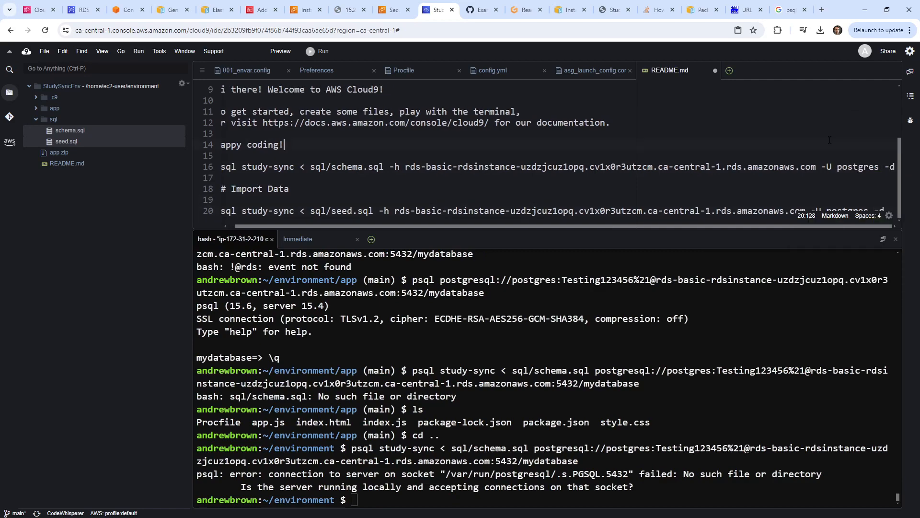
{"action": "left_click_drag", "start_coordinate": [846, 230], "coordinate": [833, 297]}
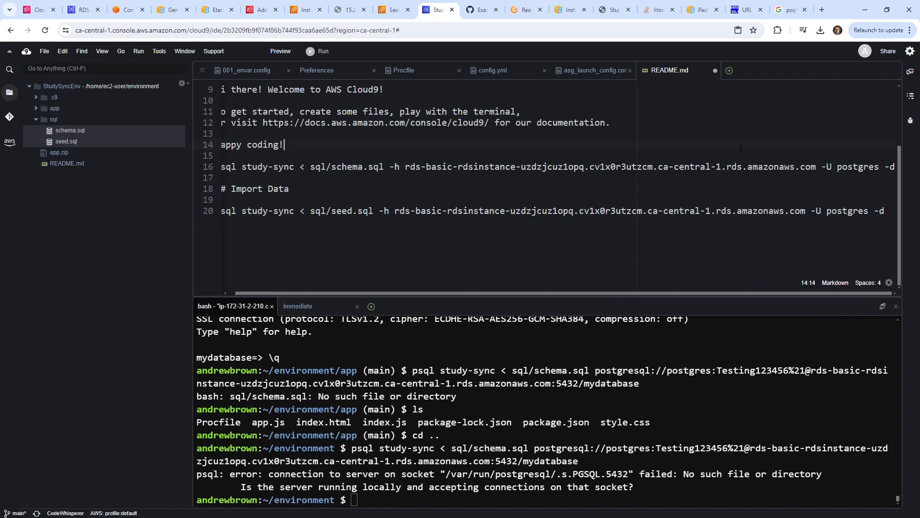
{"action": "double_click", "coordinate": [891, 167]}
{"action": "type", "text": "d mydata"}
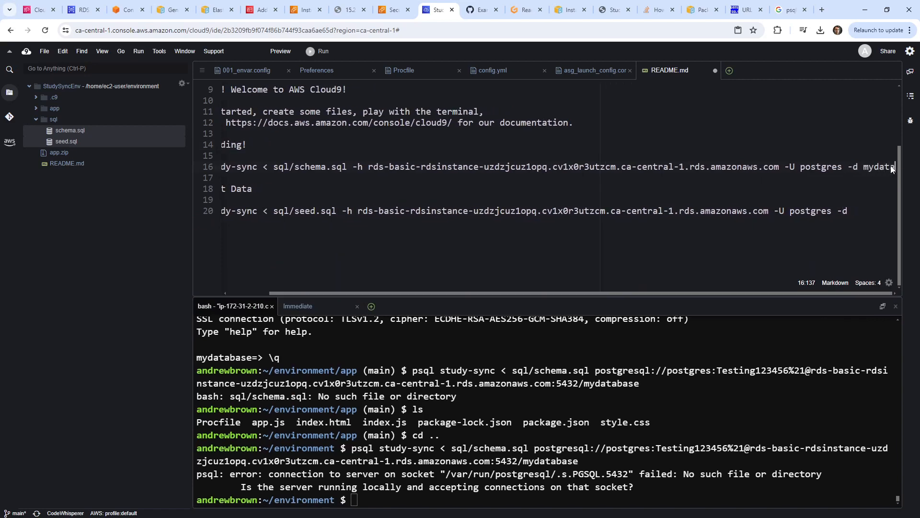
{"action": "type", "text": "base"}
{"action": "key", "text": "Down"}
{"action": "key", "text": "Down"}
{"action": "key", "text": "Down"}
{"action": "key", "text": "Down"}
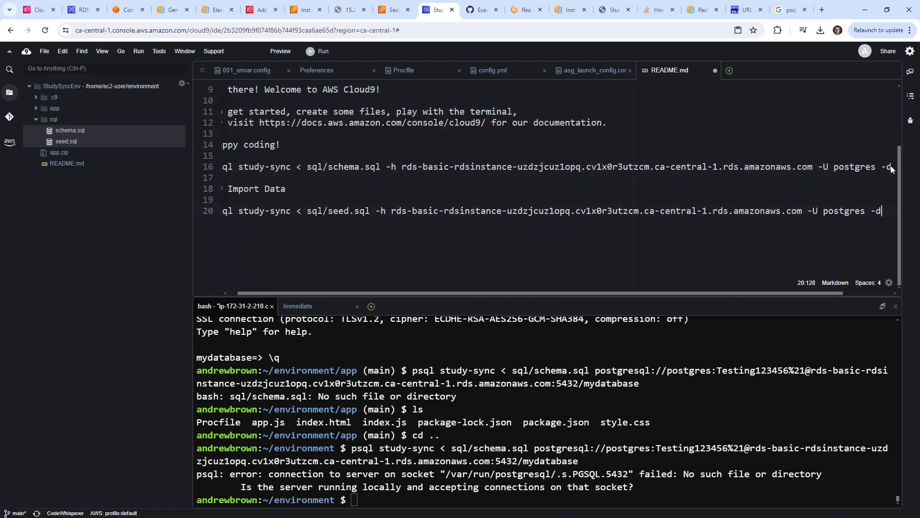
{"action": "type", "text": "y"}
{"action": "type", "text": "ydatabase"}
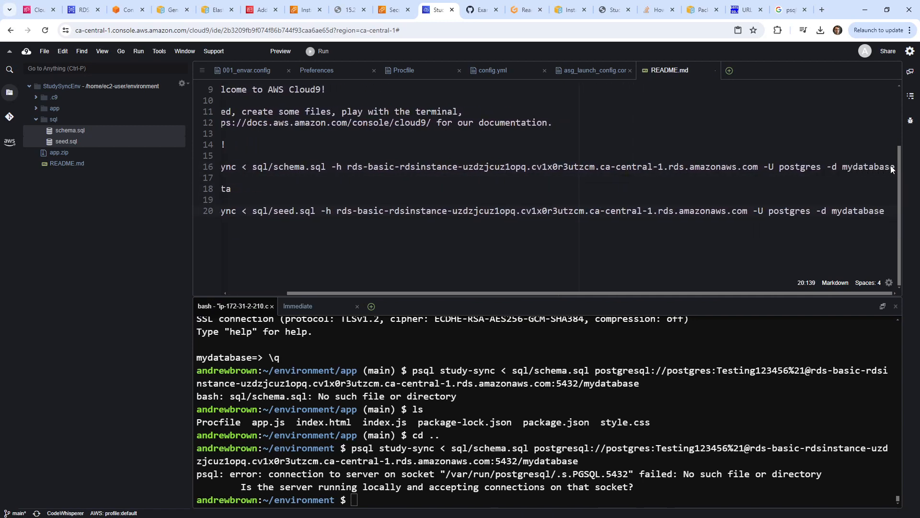
{"action": "key", "text": "ctrl+s"}
Copy the line 16 schema import command and run it in the terminal, reaching the password prompt.
{"action": "key", "text": "Up"}
{"action": "key", "text": "Up"}
{"action": "key", "text": "Up"}
{"action": "key", "text": "Up"}
{"action": "key", "text": "Home"}
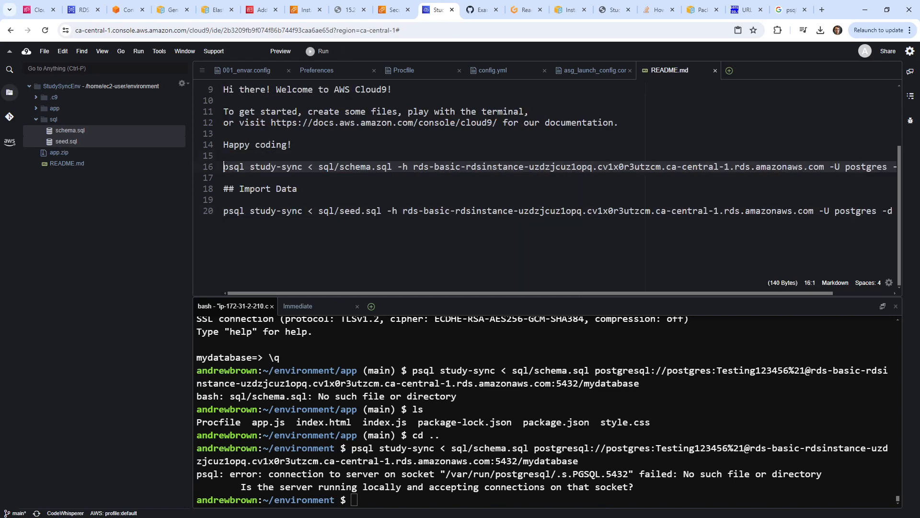
{"action": "right_click", "coordinate": [234, 164]}
{"action": "left_click", "coordinate": [273, 184]}
{"action": "right_click", "coordinate": [461, 375]}
{"action": "left_click", "coordinate": [494, 409]}
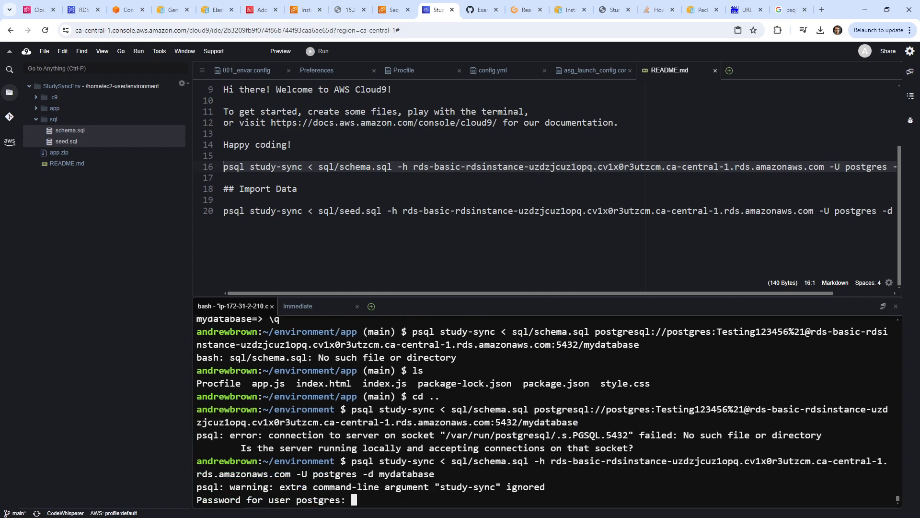
{"action": "left_click", "coordinate": [292, 166]}
Remove -d mydatabase from lines 16 and 20 and replace study-sync with mydatabase.
{"action": "left_click", "coordinate": [862, 166]}
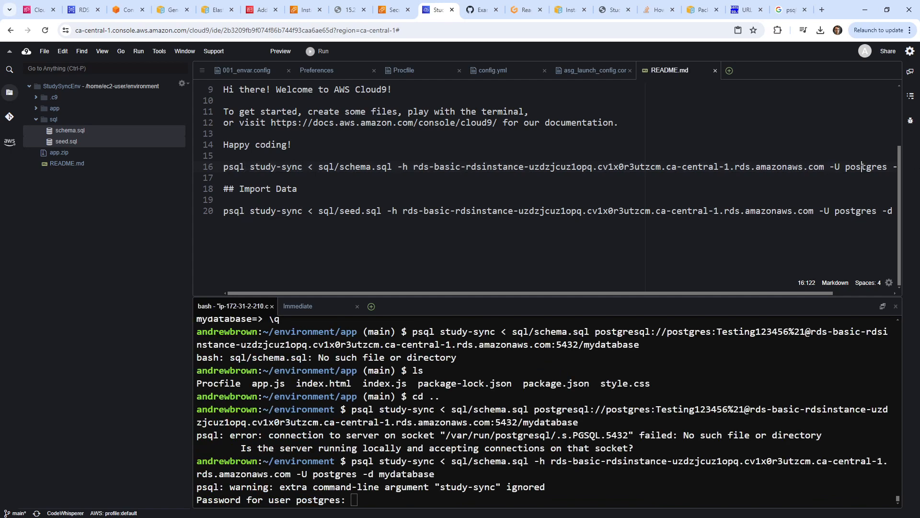
{"action": "left_click", "coordinate": [835, 292]}
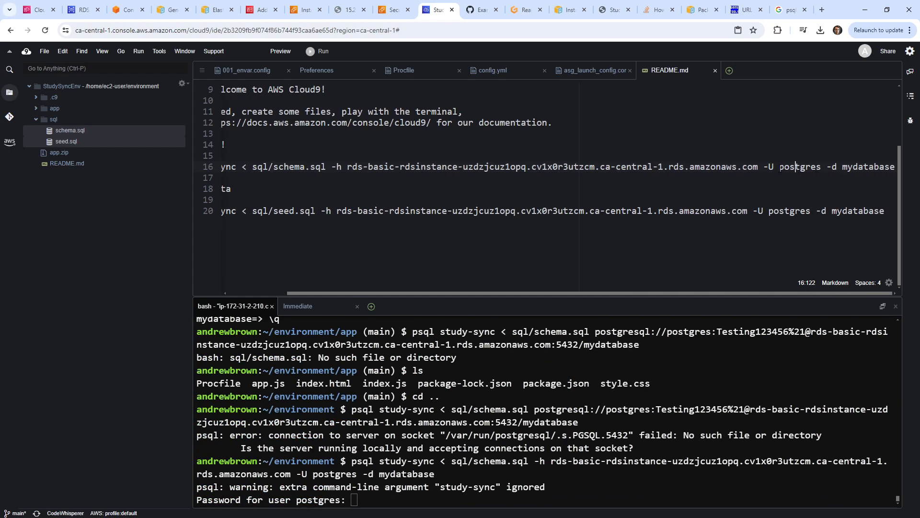
{"action": "left_click_drag", "start_coordinate": [830, 167], "coordinate": [896, 168]}
{"action": "key", "text": "BackSpace"}
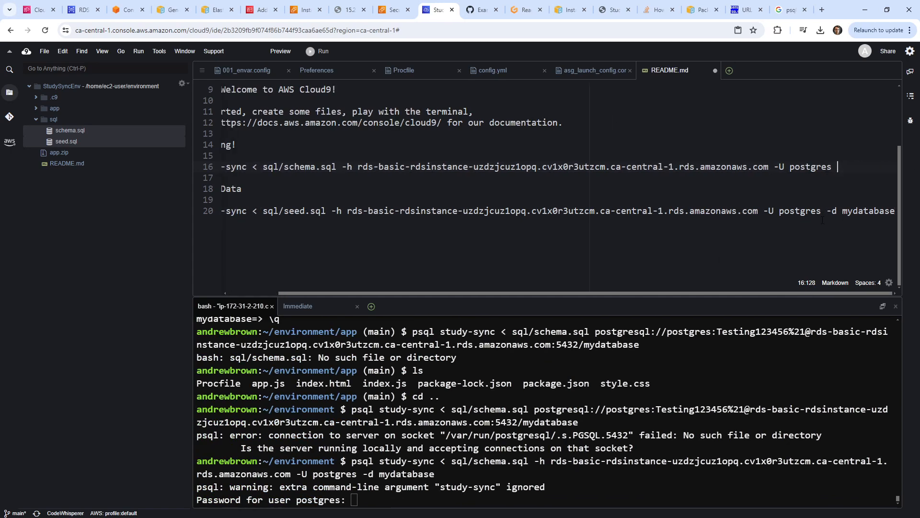
{"action": "left_click_drag", "start_coordinate": [826, 211], "coordinate": [896, 211]}
{"action": "key", "text": "BackSpace"}
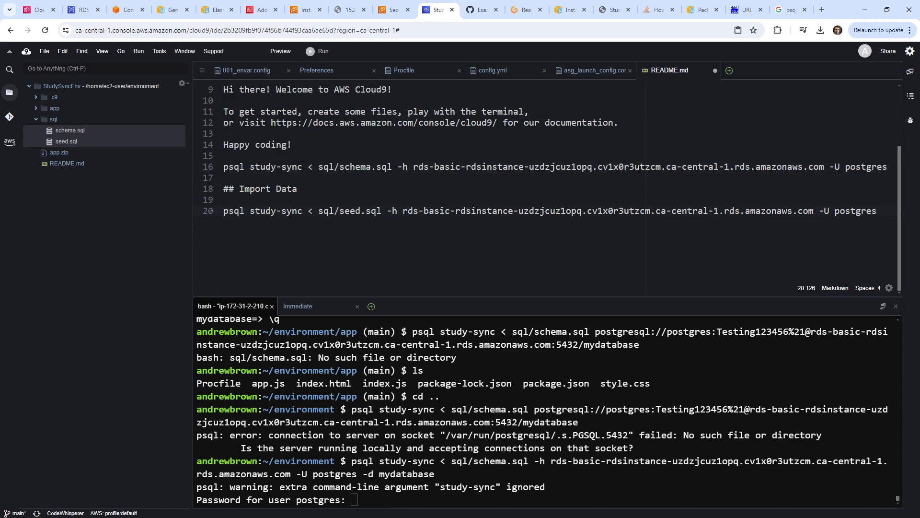
{"action": "left_click_drag", "start_coordinate": [304, 167], "coordinate": [249, 166]}
{"action": "type", "text": "mydatab"}
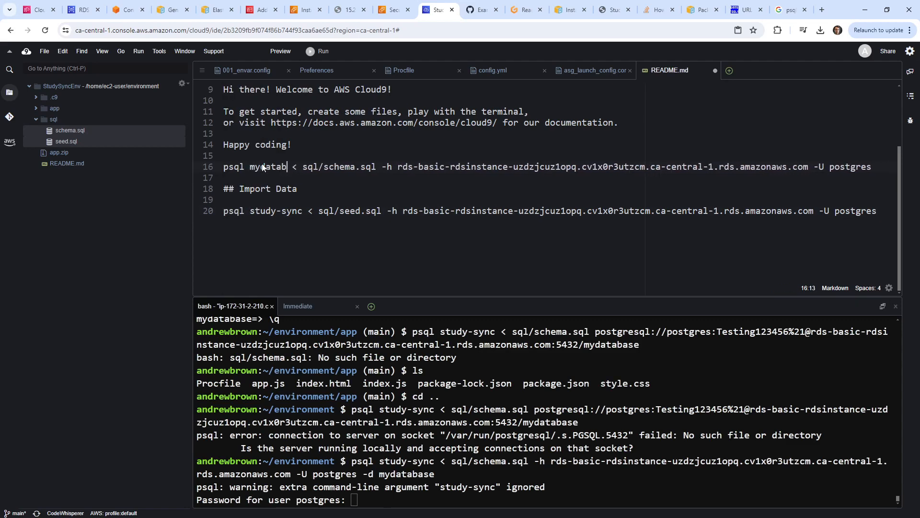
{"action": "type", "text": "ase"}
{"action": "left_click_drag", "start_coordinate": [303, 210], "coordinate": [249, 212]}
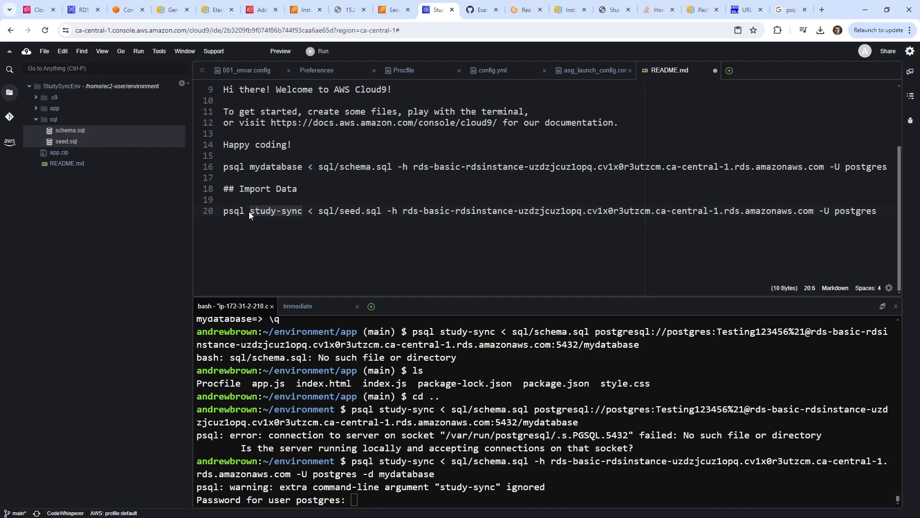
{"action": "type", "text": "mydatabase"}
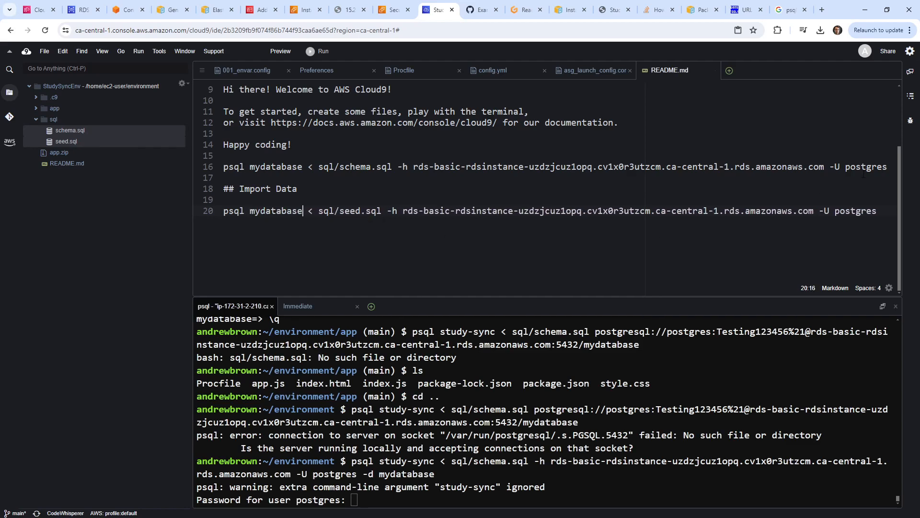
Cancel the pending prompt and run the corrected schema.sql import, entering the postgres password.
{"action": "left_click_drag", "start_coordinate": [888, 169], "coordinate": [218, 169]}
{"action": "right_click", "coordinate": [627, 396]}
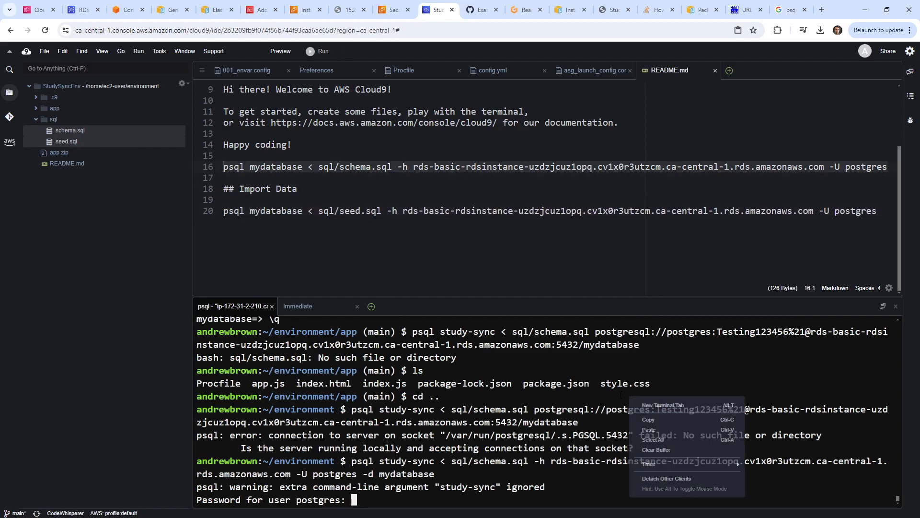
{"action": "key", "text": "ctrl+c"}
{"action": "right_click", "coordinate": [569, 394]}
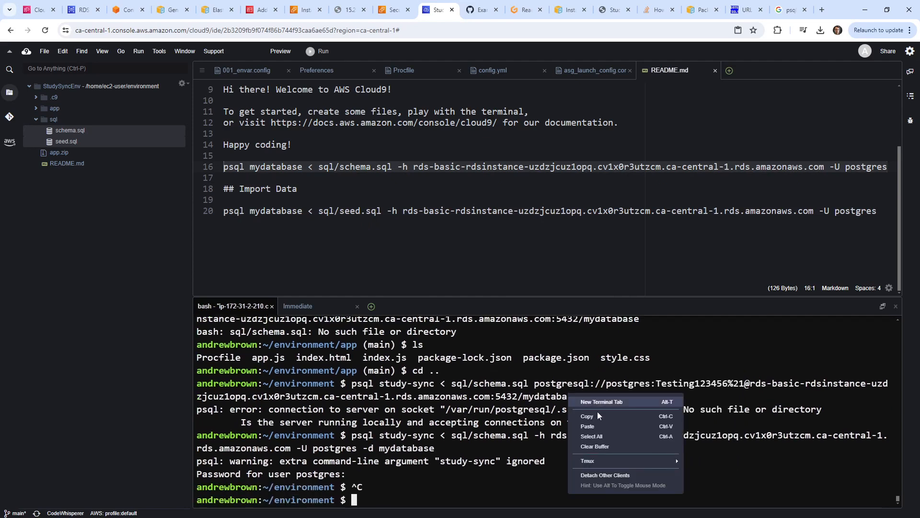
{"action": "left_click", "coordinate": [597, 425]}
{"action": "key", "text": "Return"}
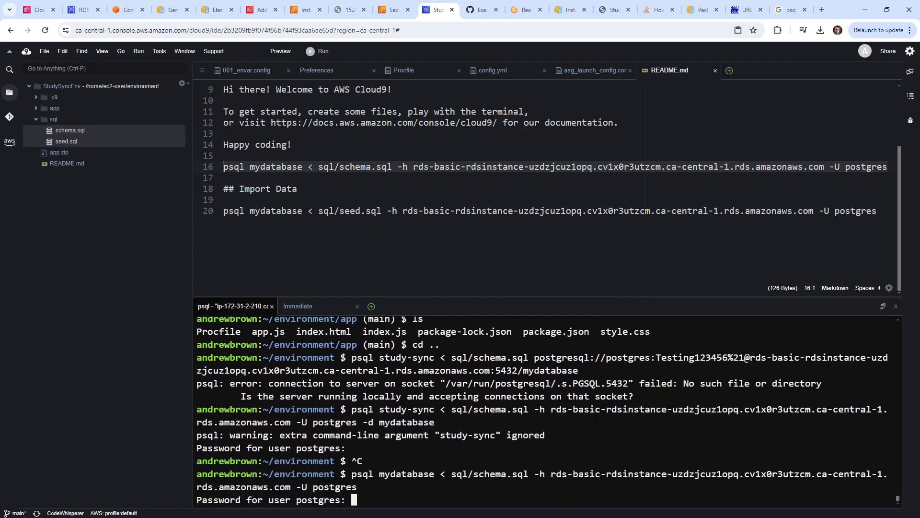
{"action": "key", "text": "Return"}
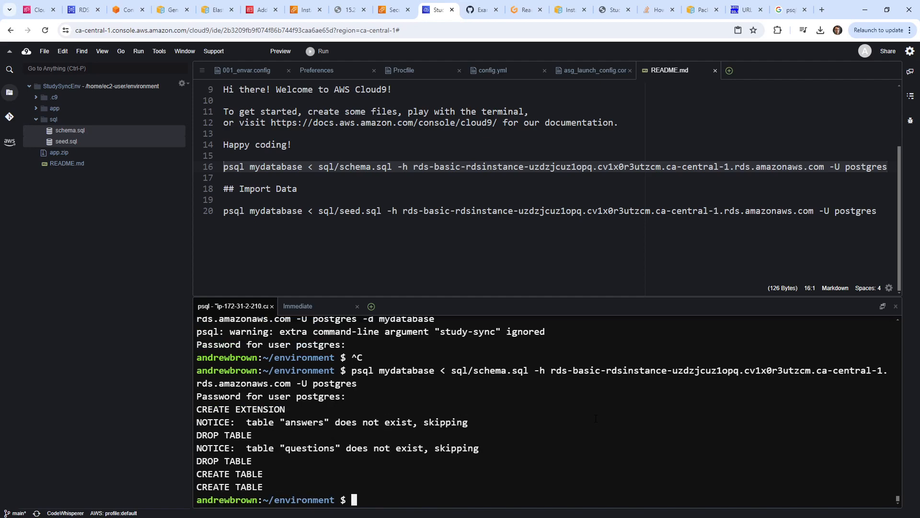
Run the seed.sql import in the terminal and enter the password to insert 20 rows.
{"action": "left_click", "coordinate": [239, 211]}
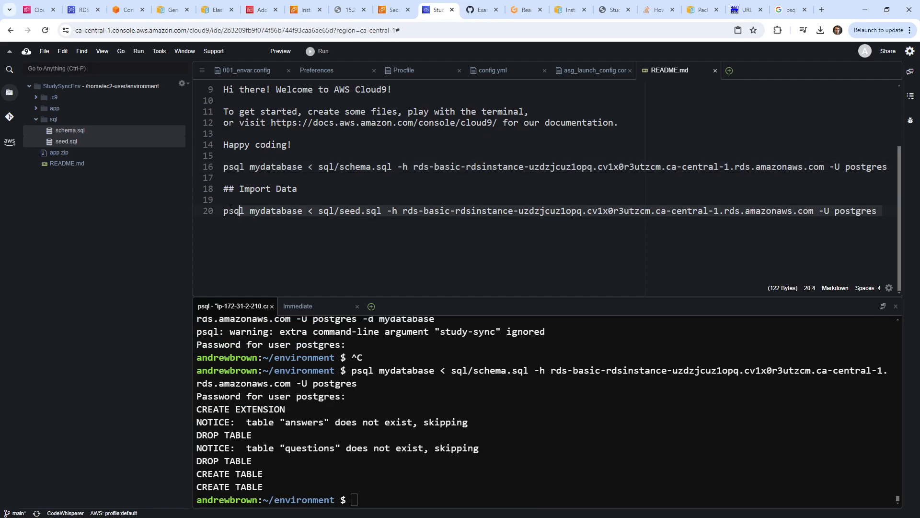
{"action": "left_click", "coordinate": [498, 421]}
{"action": "right_click", "coordinate": [499, 418]}
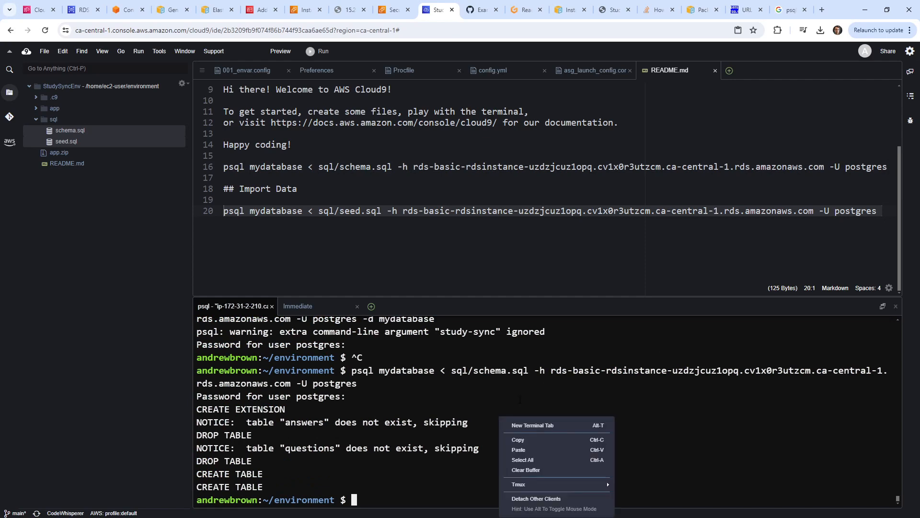
{"action": "left_click", "coordinate": [524, 452]}
{"action": "key", "text": "Return"}
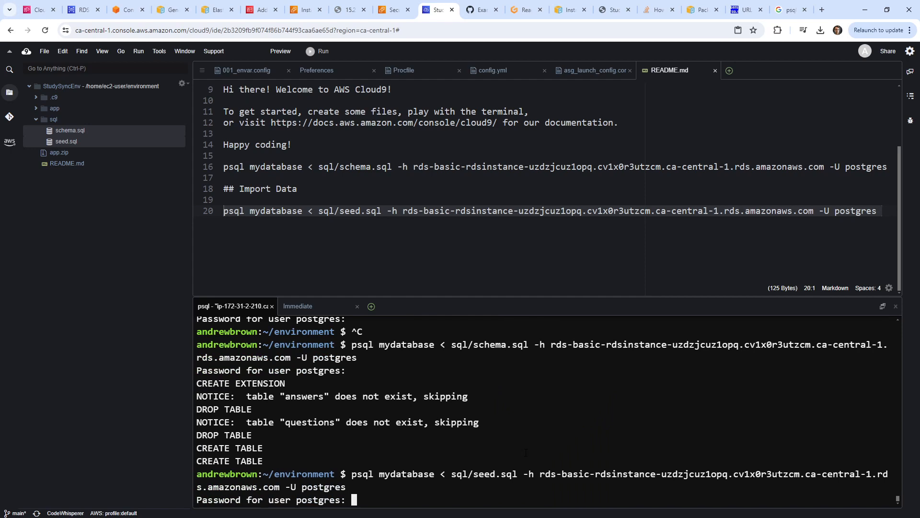
{"action": "key", "text": "Return"}
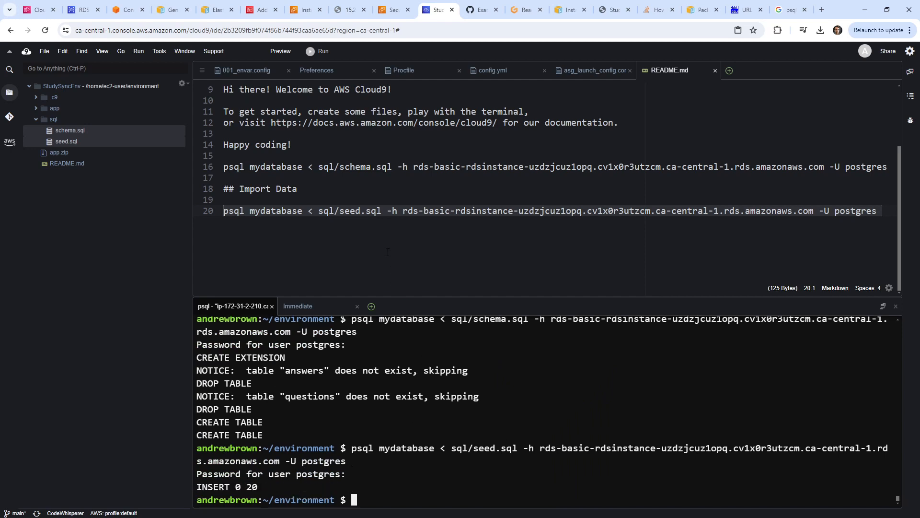
Copy README lines 14 to 20.
{"action": "left_click_drag", "start_coordinate": [388, 252], "coordinate": [218, 145]}
{"action": "right_click", "coordinate": [260, 153]}
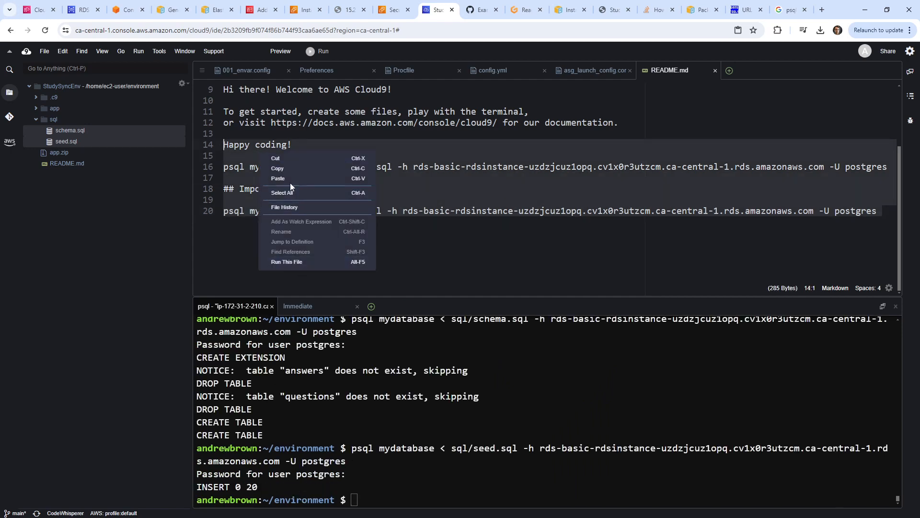
{"action": "left_click", "coordinate": [287, 168]}
Replace Gitpod Readme's connection string block with the copied psql commands and delete leftover lines.
{"action": "left_click", "coordinate": [525, 10]}
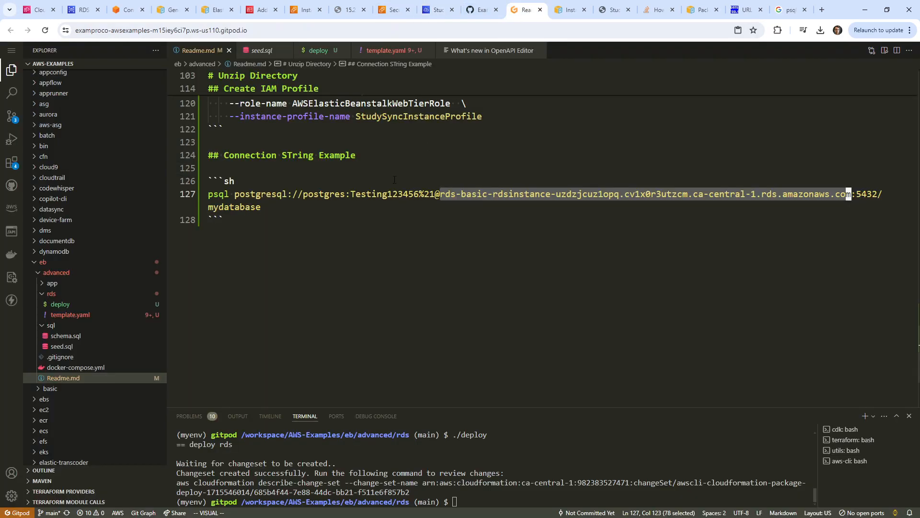
{"action": "left_click_drag", "start_coordinate": [329, 287], "coordinate": [209, 181]}
{"action": "right_click", "coordinate": [216, 192]}
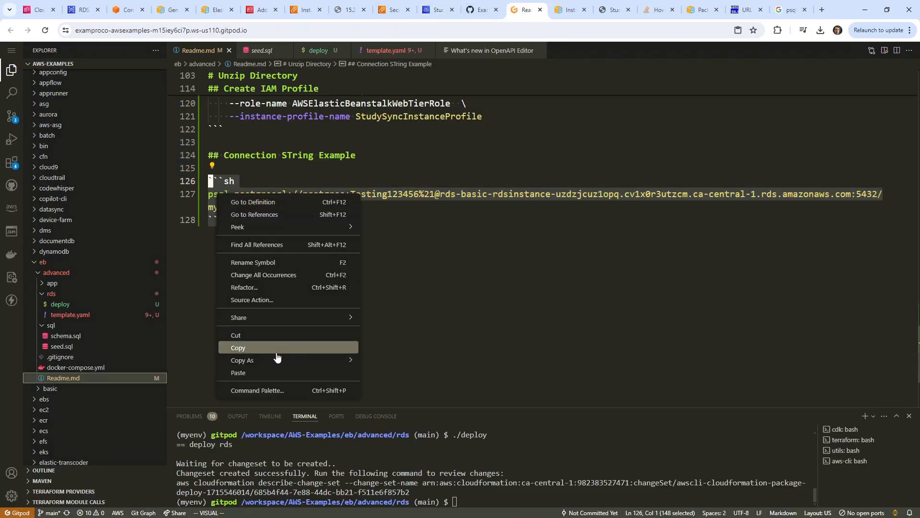
{"action": "left_click", "coordinate": [283, 374]}
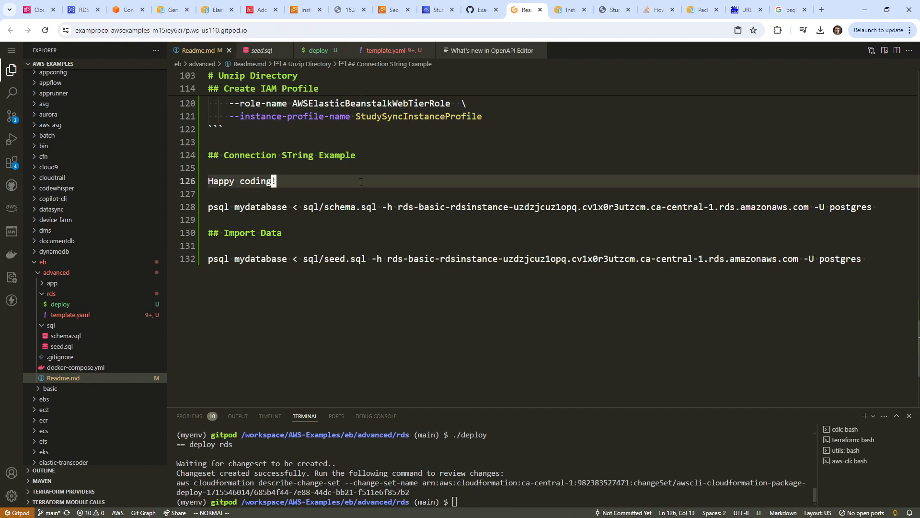
{"action": "key", "text": "d"}
{"action": "key", "text": "d"}
{"action": "left_click", "coordinate": [269, 220]}
{"action": "key", "text": "d"}
{"action": "key", "text": "d"}
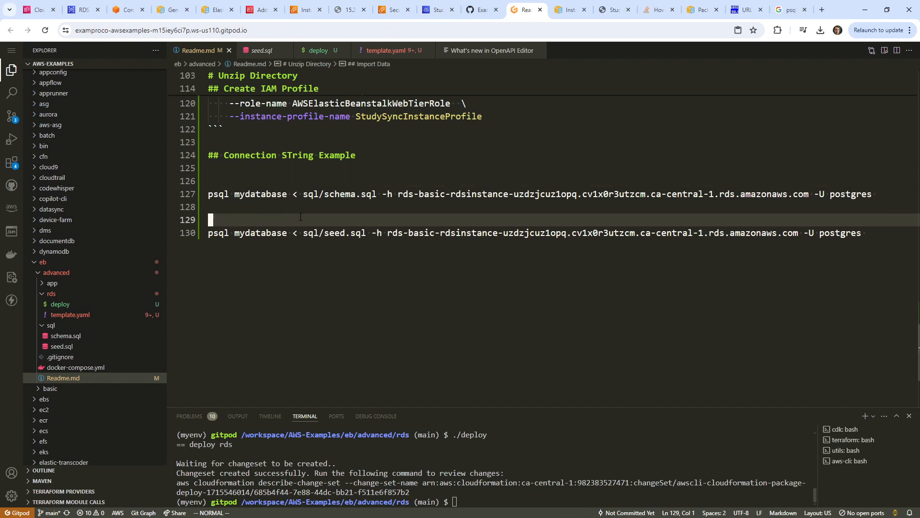
{"action": "key", "text": "d"}
{"action": "key", "text": "d"}
{"action": "left_click", "coordinate": [276, 207]}
{"action": "key", "text": "d"}
{"action": "key", "text": "d"}
Retitle the Connection String Example heading to 'Importing into RDS'.
{"action": "left_click_drag", "start_coordinate": [224, 154], "coordinate": [358, 150]}
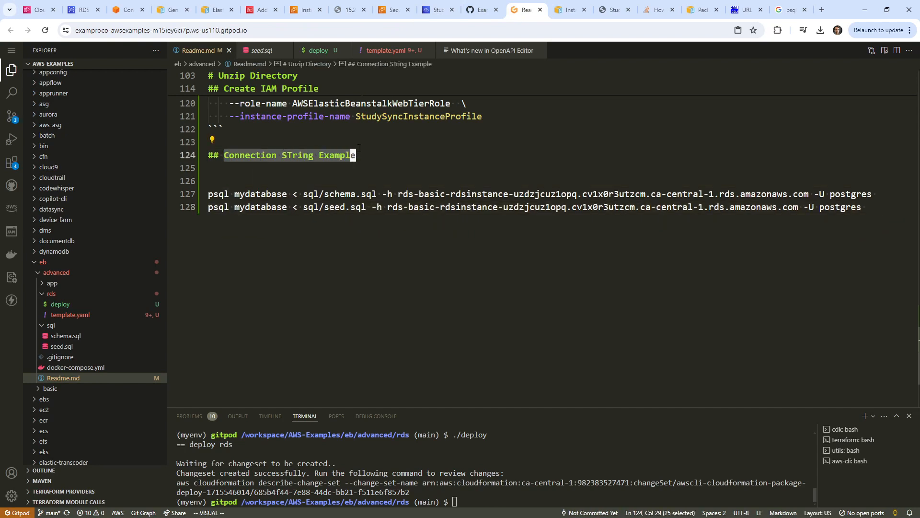
{"action": "type", "text": "cImporting int"}
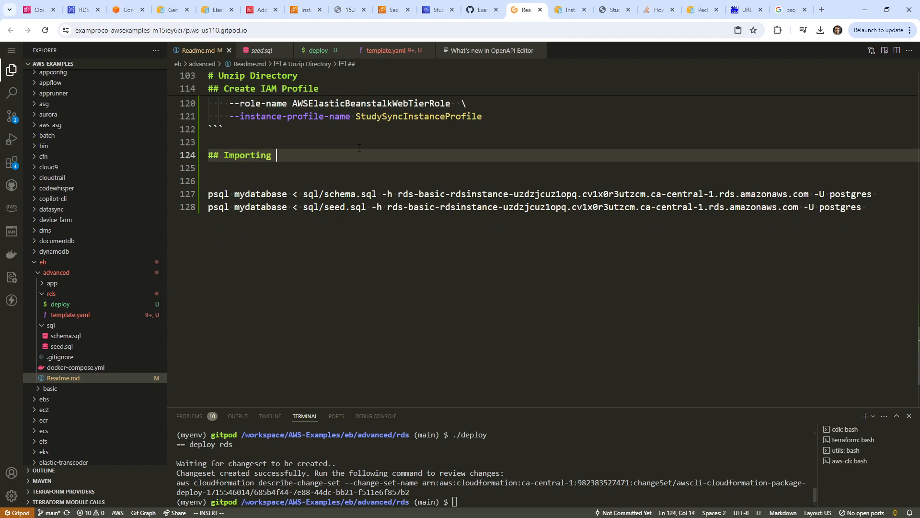
{"action": "type", "text": "o RDS"}
{"action": "key", "text": "Escape"}
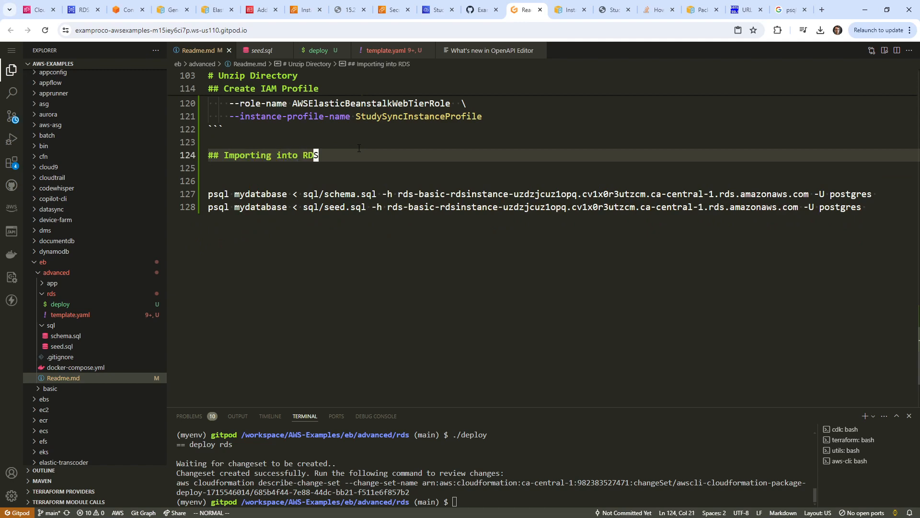
{"action": "left_click", "coordinate": [84, 10]}
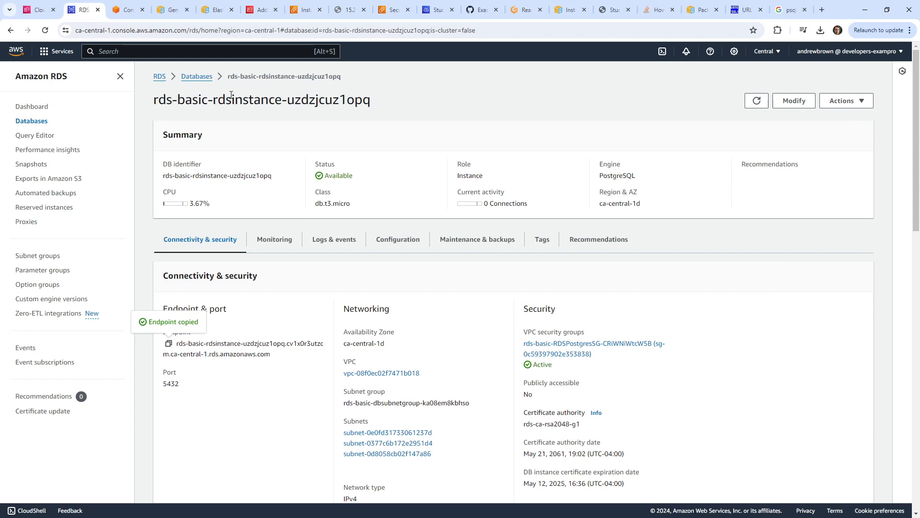
Refresh the CloudFormation stacks list and view the aws-cloud9-StudySyncEnv stack's events.
{"action": "left_click", "coordinate": [174, 11]}
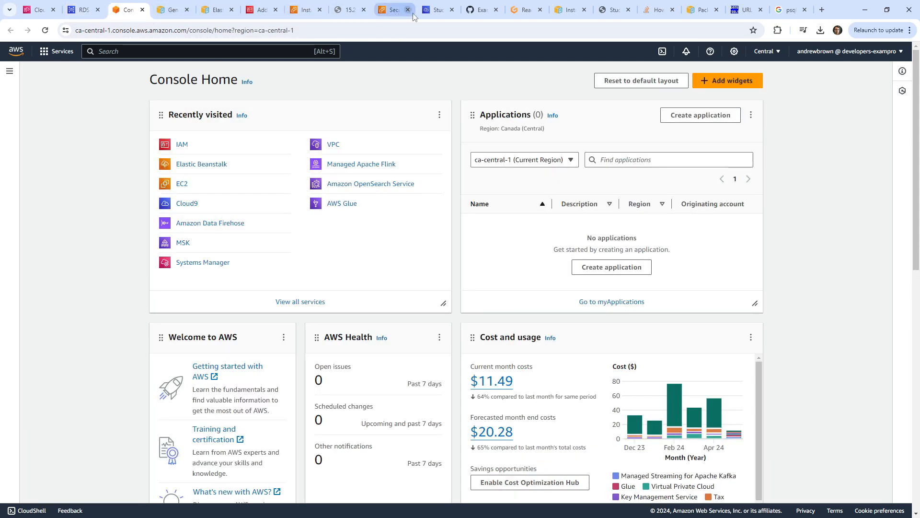
{"action": "left_click", "coordinate": [435, 12]}
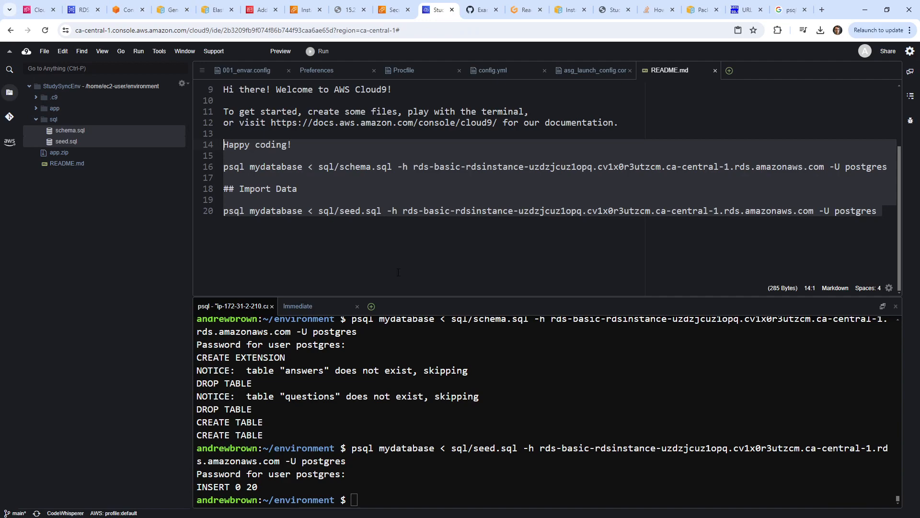
{"action": "left_click", "coordinate": [442, 437]}
{"action": "left_click", "coordinate": [39, 9]}
{"action": "left_click", "coordinate": [326, 204]}
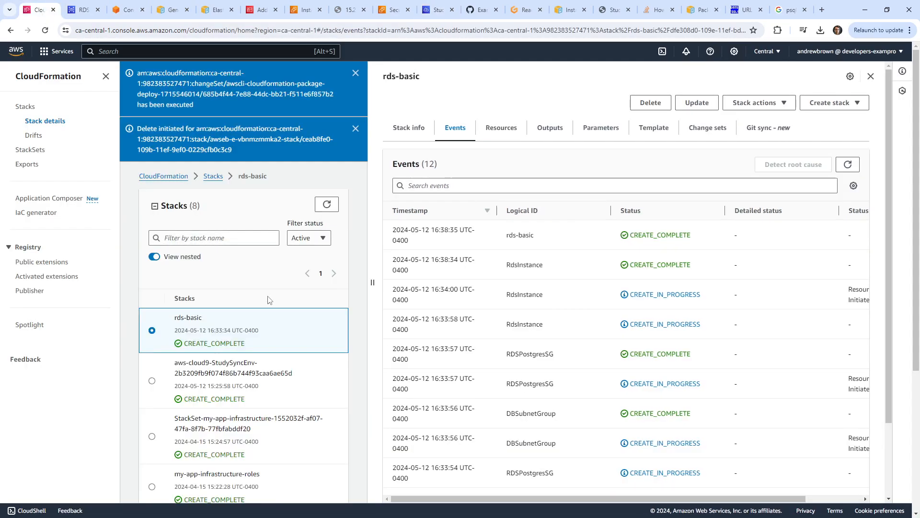
{"action": "left_click", "coordinate": [260, 369]}
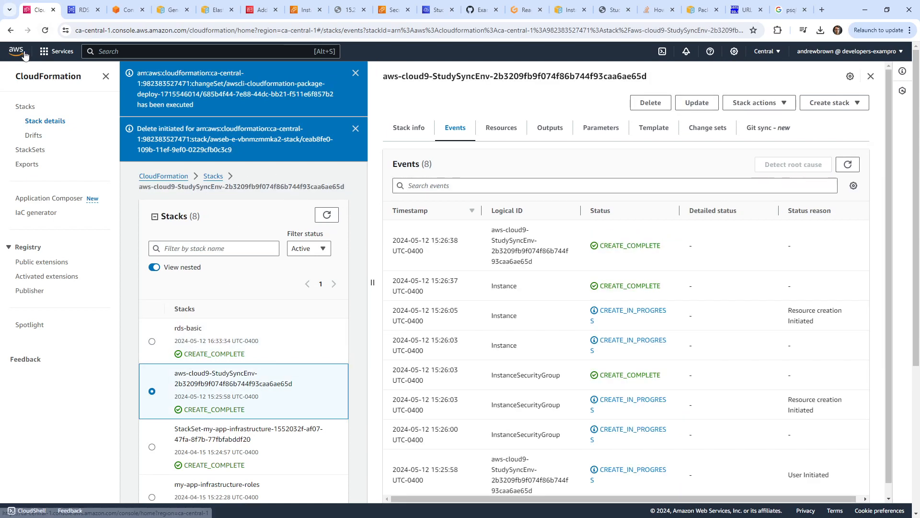
{"action": "left_click", "coordinate": [83, 10]}
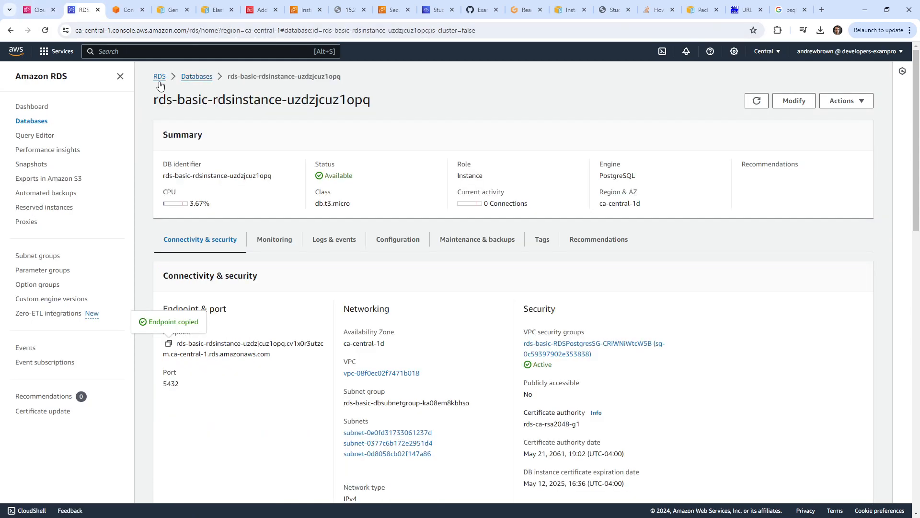
Open Elastic Beanstalk via the console search and check its environments and applications.
{"action": "left_click", "coordinate": [132, 52]}
{"action": "type", "text": "r"}
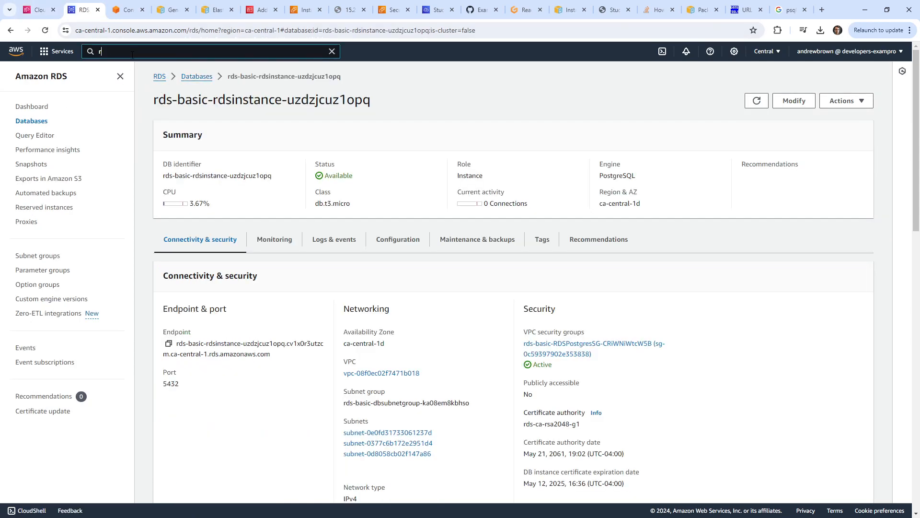
{"action": "key", "text": "BackSpace"}
{"action": "type", "text": "beanstalk"}
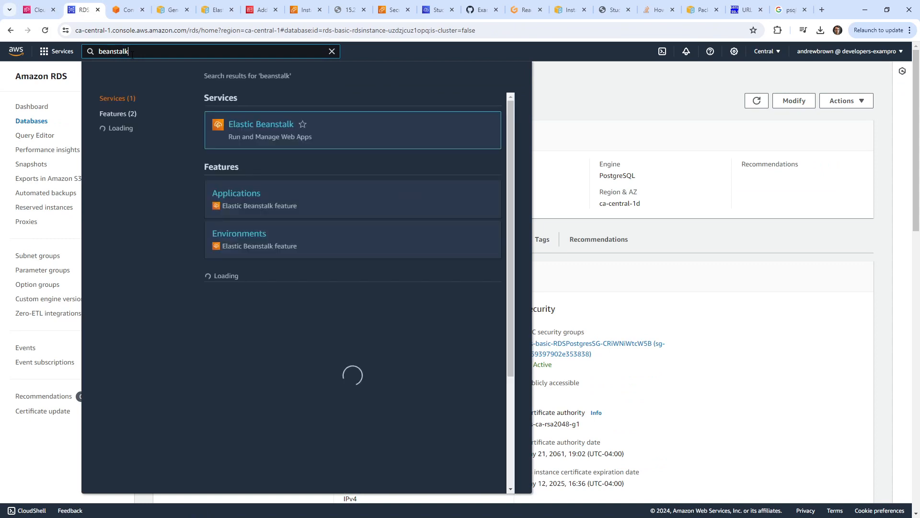
{"action": "left_click", "coordinate": [262, 124]}
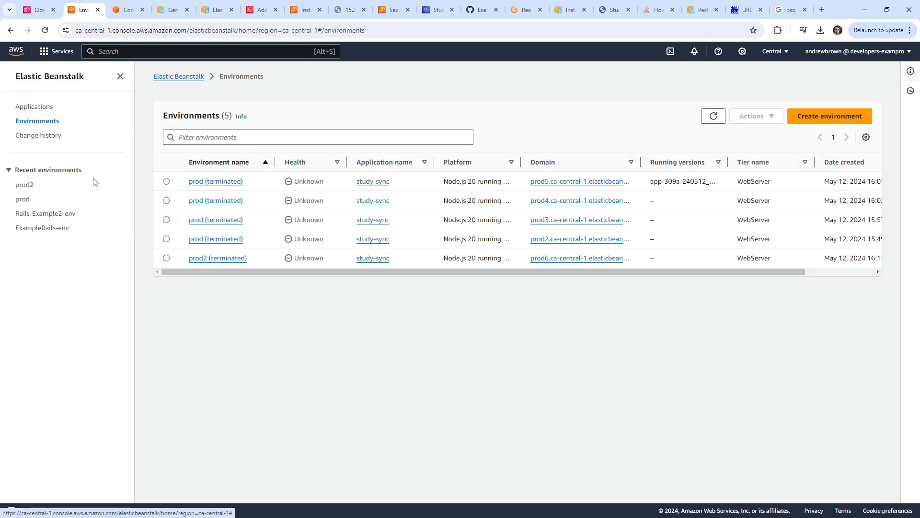
{"action": "left_click", "coordinate": [714, 115]}
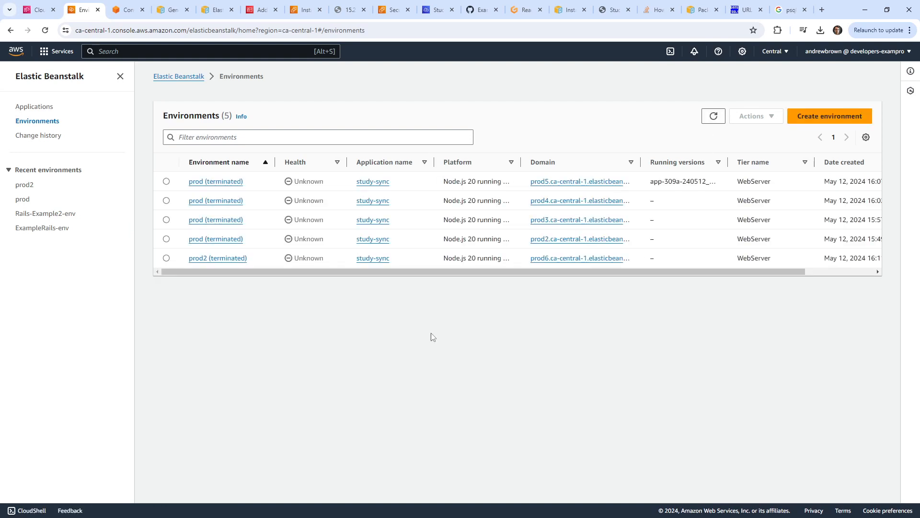
{"action": "left_click", "coordinate": [34, 108]}
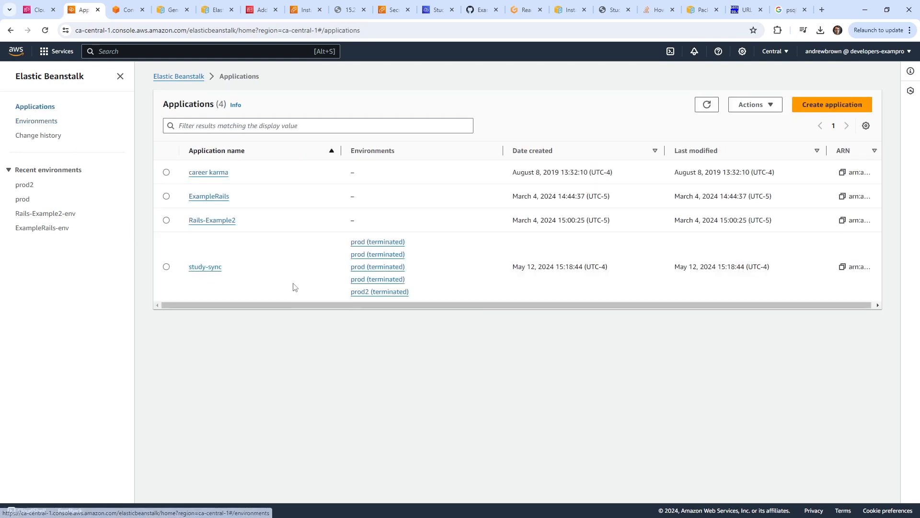
{"action": "left_click", "coordinate": [30, 124]}
Review the Cloud9 stack's resources and open its EC2 instance.
{"action": "left_click", "coordinate": [38, 9]}
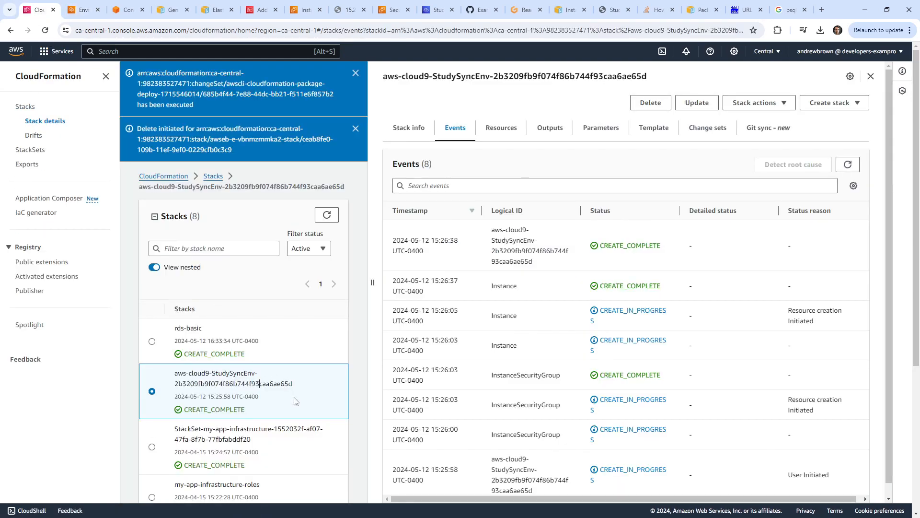
{"action": "scroll", "coordinate": [544, 316], "scroll_direction": "down", "scroll_amount": 1}
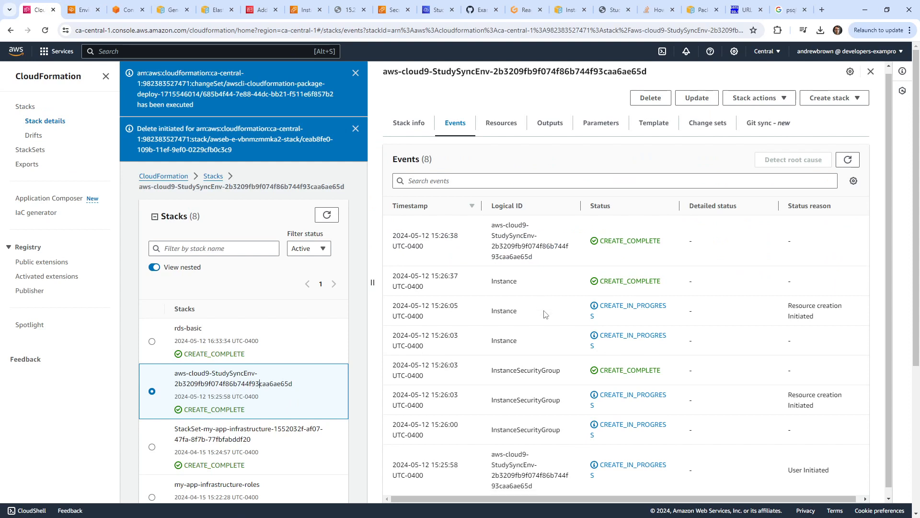
{"action": "scroll", "coordinate": [545, 322], "scroll_direction": "up", "scroll_amount": 1}
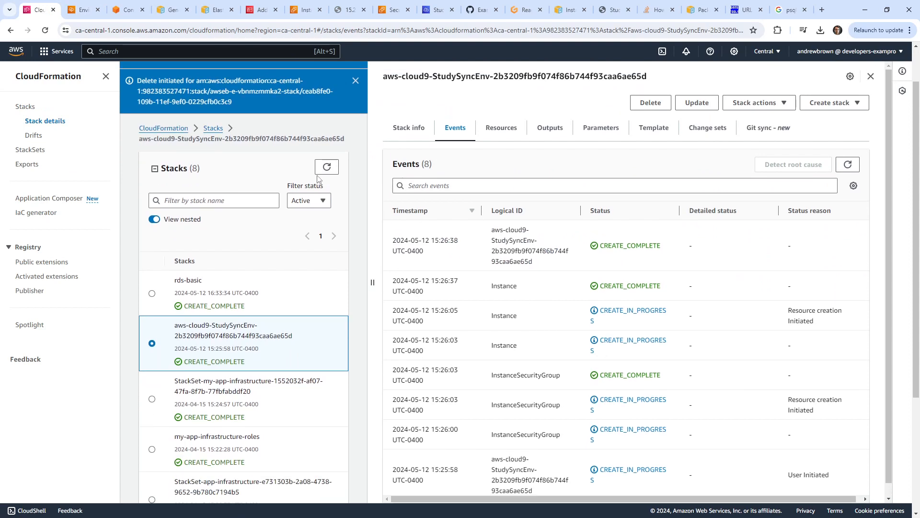
{"action": "scroll", "coordinate": [326, 166], "scroll_direction": "up", "scroll_amount": 1}
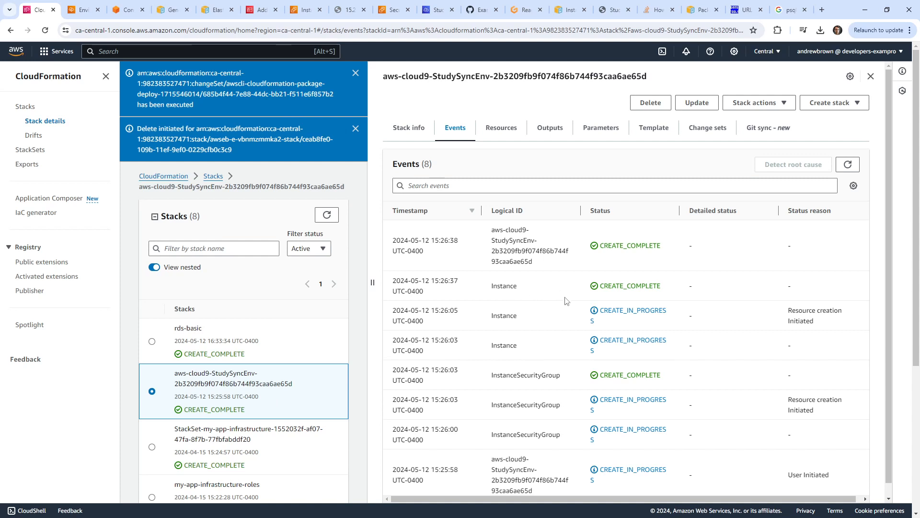
{"action": "scroll", "coordinate": [540, 422], "scroll_direction": "down", "scroll_amount": 1}
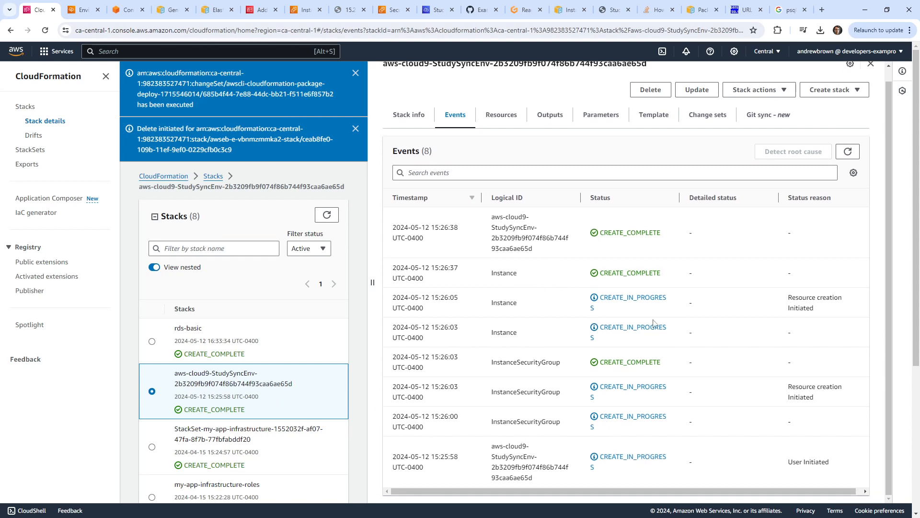
{"action": "scroll", "coordinate": [575, 215], "scroll_direction": "up", "scroll_amount": 1}
{"action": "left_click", "coordinate": [502, 127]}
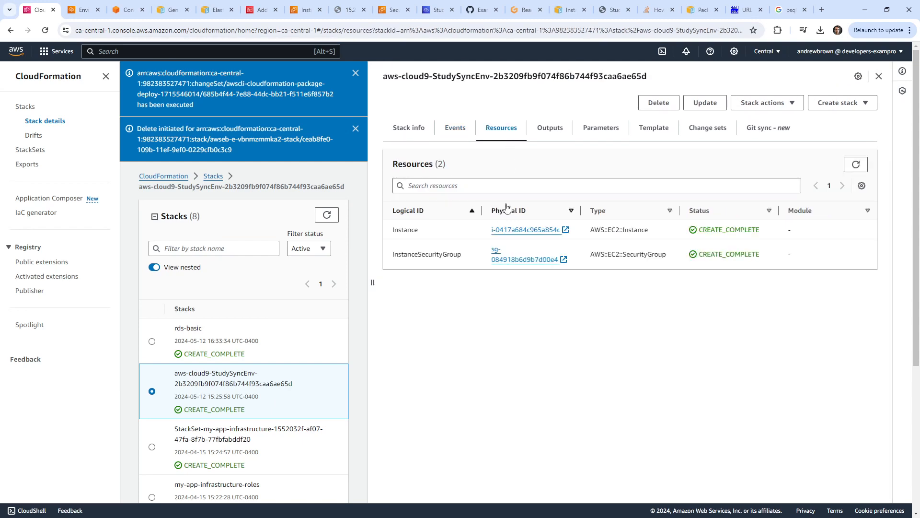
{"action": "left_click", "coordinate": [526, 230]}
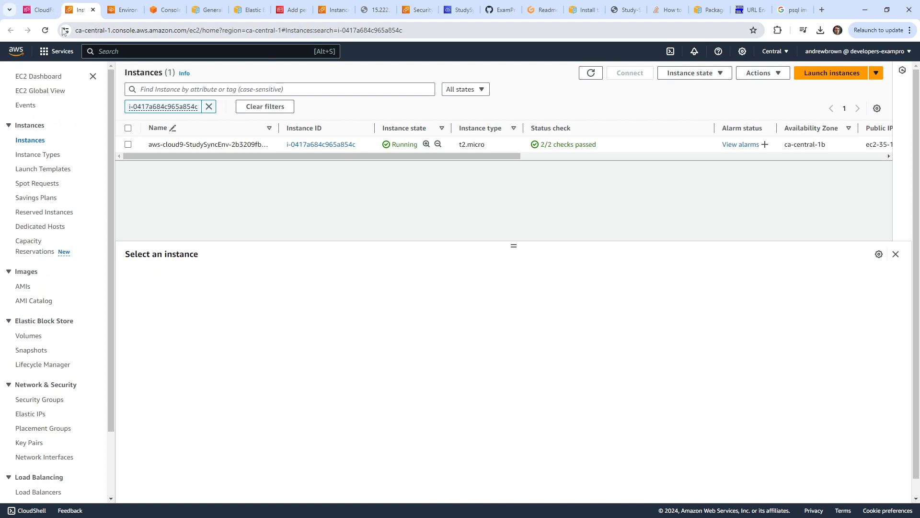
{"action": "left_click", "coordinate": [41, 9]}
{"action": "left_click", "coordinate": [81, 10]}
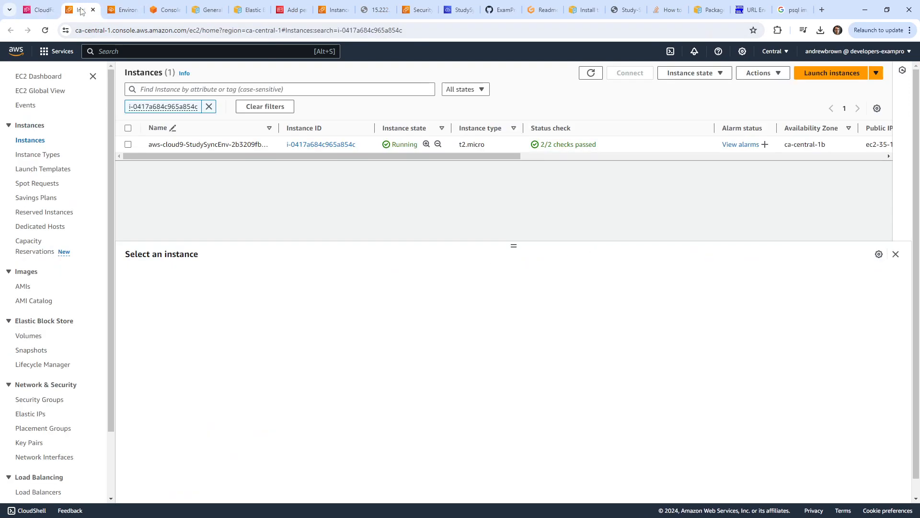
Recheck the Elastic Beanstalk environments list, then start deleting the Cloud9 stack.
{"action": "left_click", "coordinate": [123, 9]}
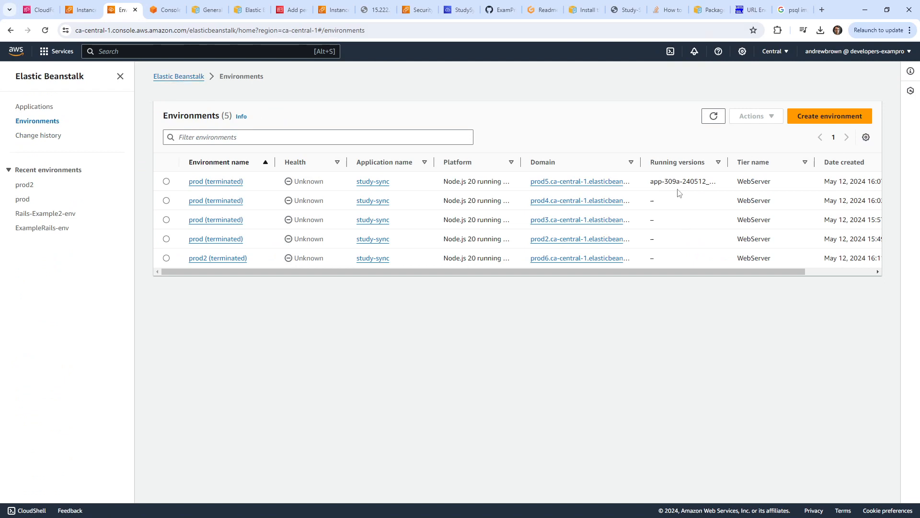
{"action": "left_click", "coordinate": [713, 117]}
{"action": "left_click", "coordinate": [713, 117]}
{"action": "left_click", "coordinate": [713, 117]}
{"action": "left_click", "coordinate": [172, 78]}
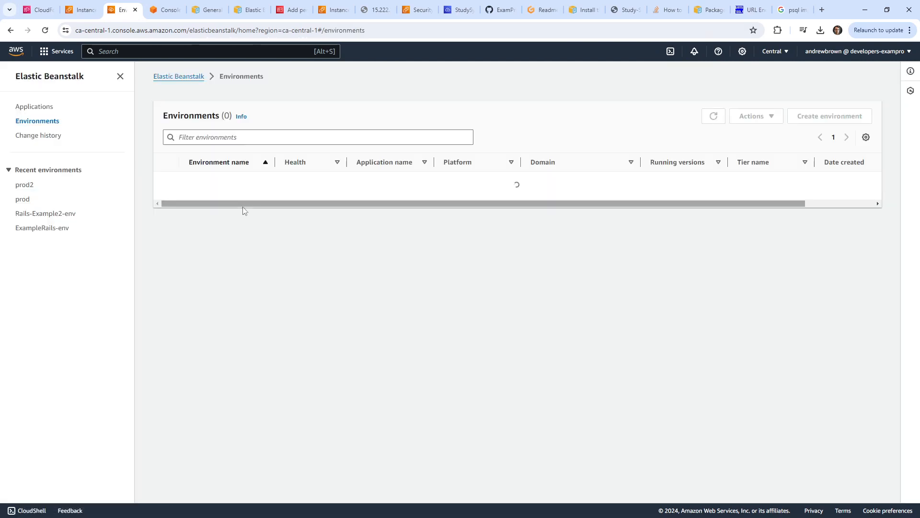
{"action": "left_click", "coordinate": [713, 117]}
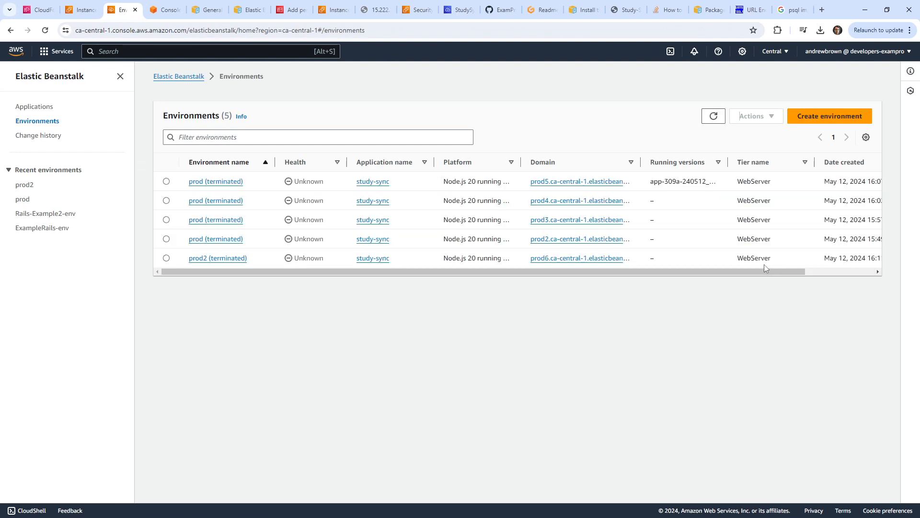
{"action": "left_click_drag", "start_coordinate": [764, 271], "coordinate": [230, 234]}
{"action": "left_click", "coordinate": [38, 11]}
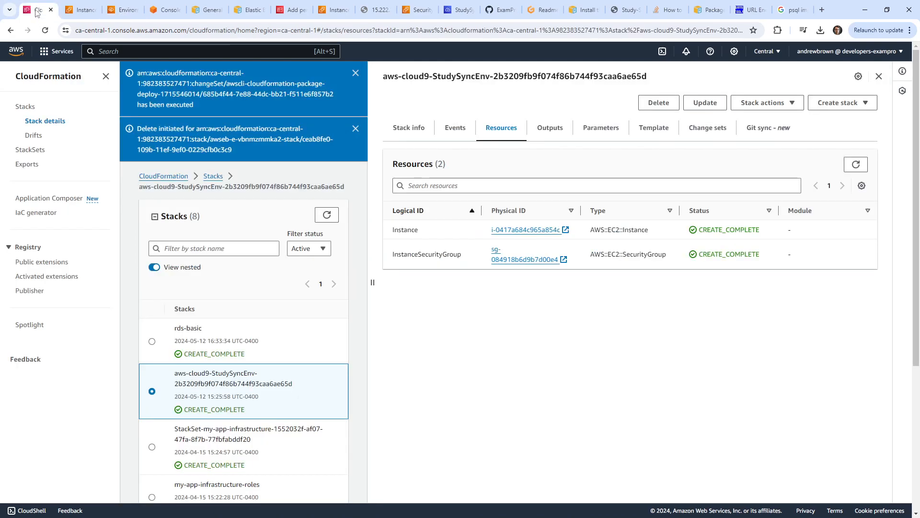
{"action": "left_click", "coordinate": [658, 102]}
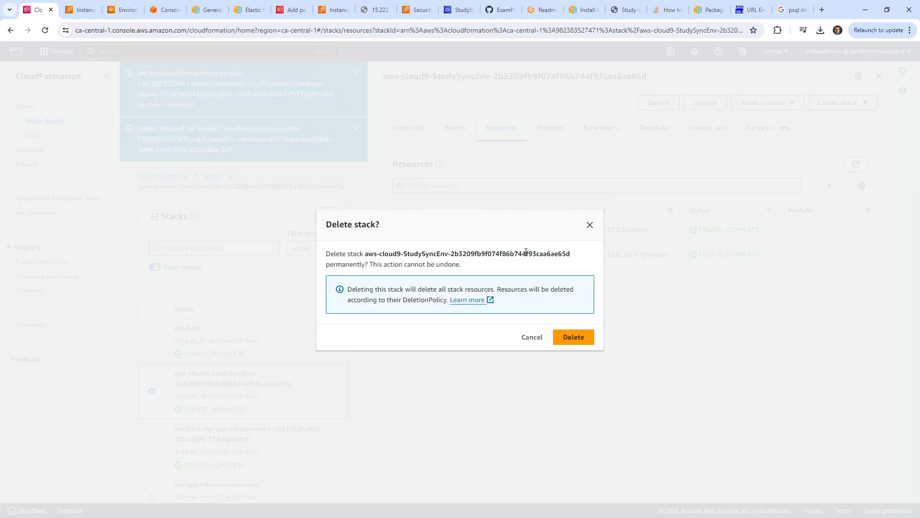
Confirm deleting aws-cloud9-StudySyncEnv, dismiss Cloud9's connection errors, and refresh the stack status.
{"action": "left_click", "coordinate": [574, 335]}
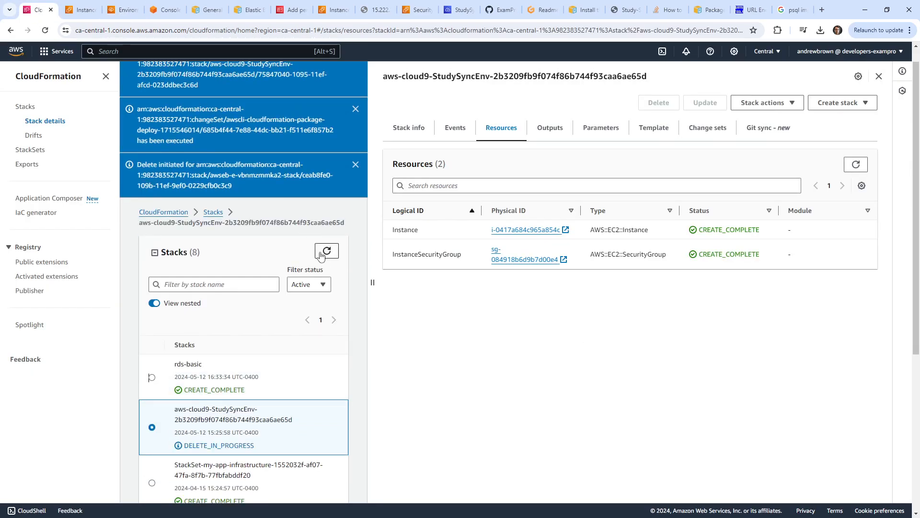
{"action": "left_click", "coordinate": [82, 9]}
{"action": "left_click", "coordinate": [460, 9]}
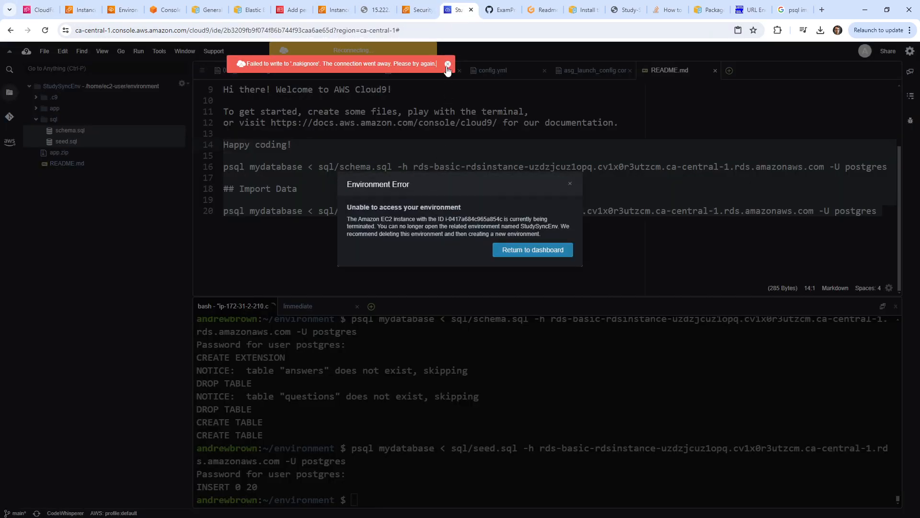
{"action": "left_click", "coordinate": [446, 65]}
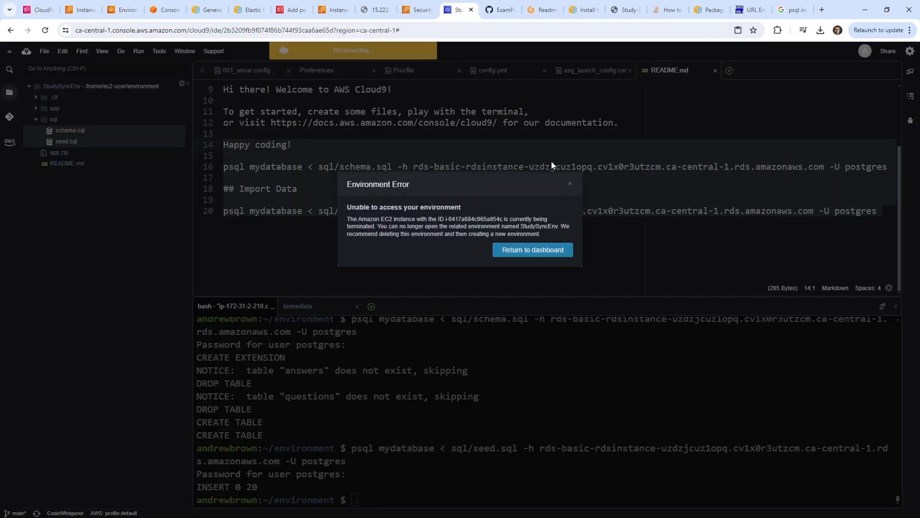
{"action": "left_click", "coordinate": [570, 183]}
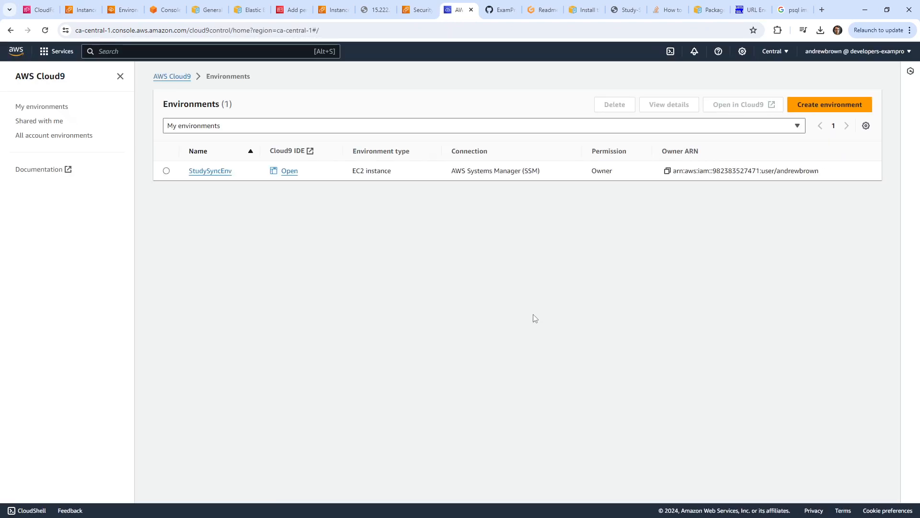
{"action": "left_click", "coordinate": [36, 14]}
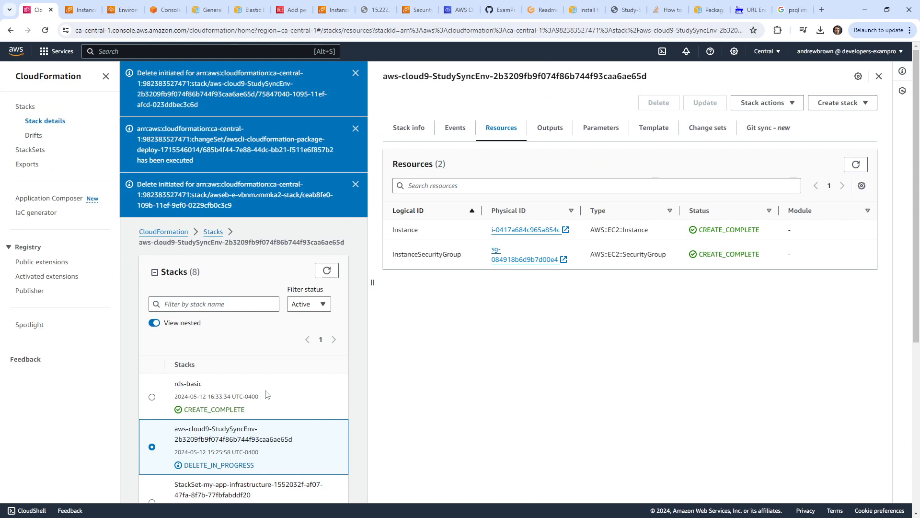
{"action": "left_click_drag", "start_coordinate": [287, 447], "coordinate": [209, 426]}
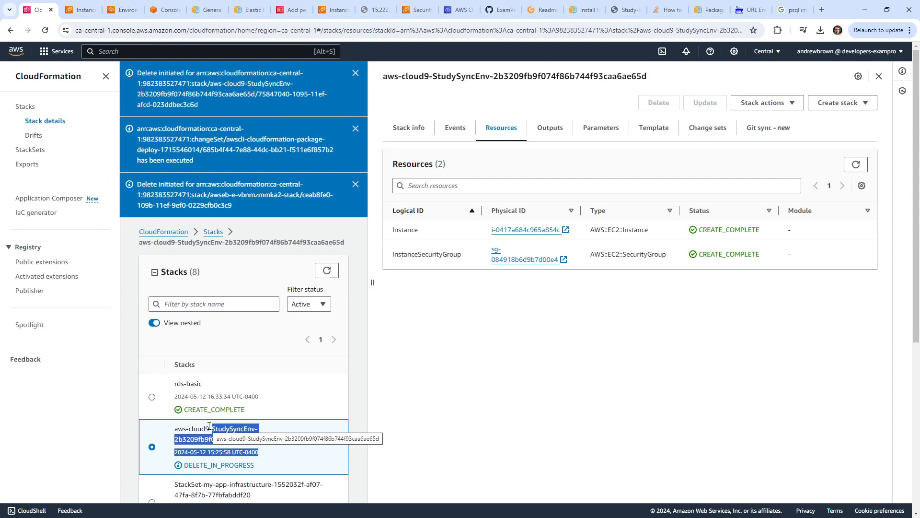
{"action": "left_click", "coordinate": [327, 271]}
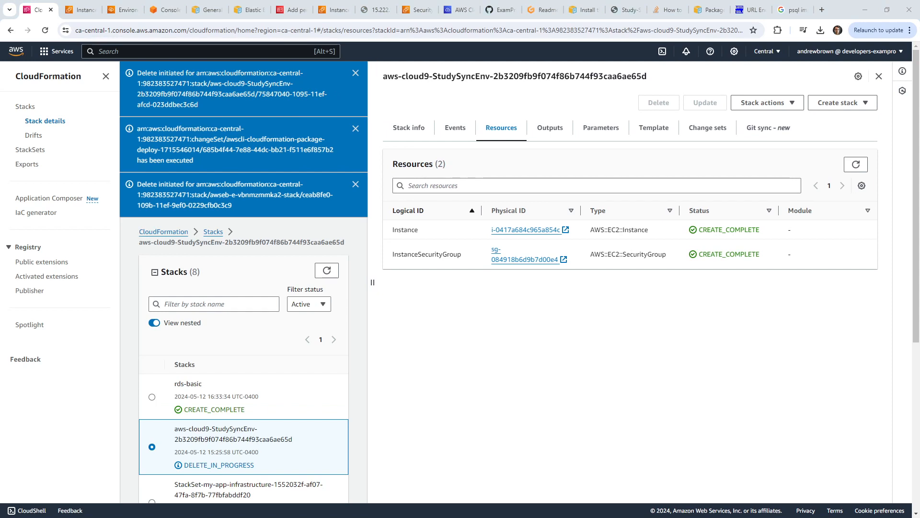
Open the Cloud9 service from the console search and start a new environment.
{"action": "key", "text": "alt+s"}
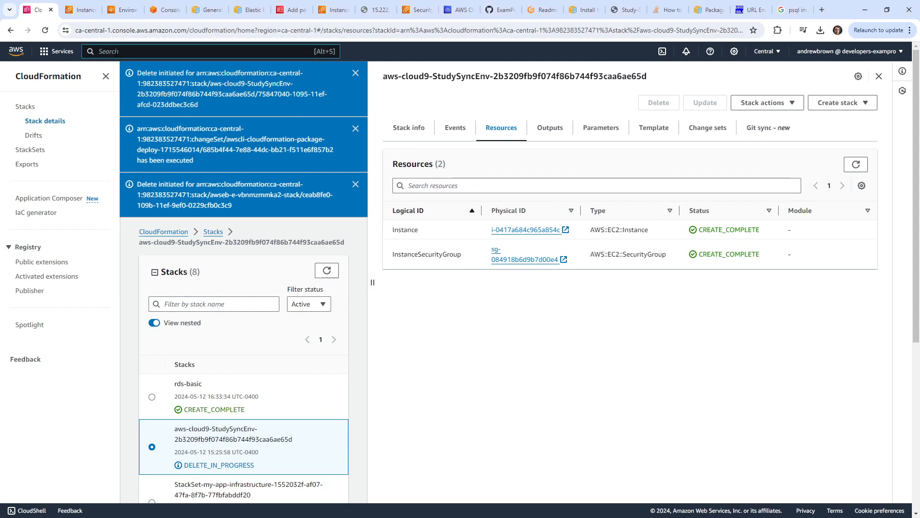
{"action": "type", "text": "cloud9"}
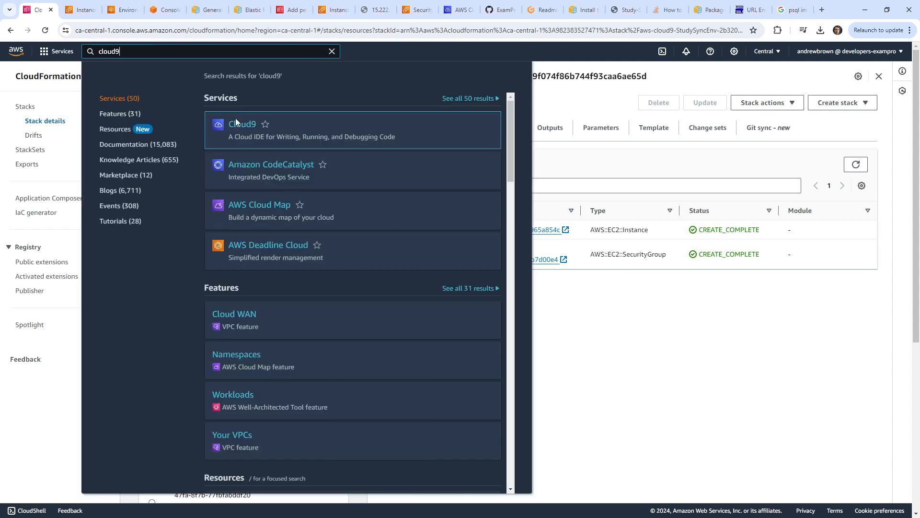
{"action": "left_click", "coordinate": [237, 121]}
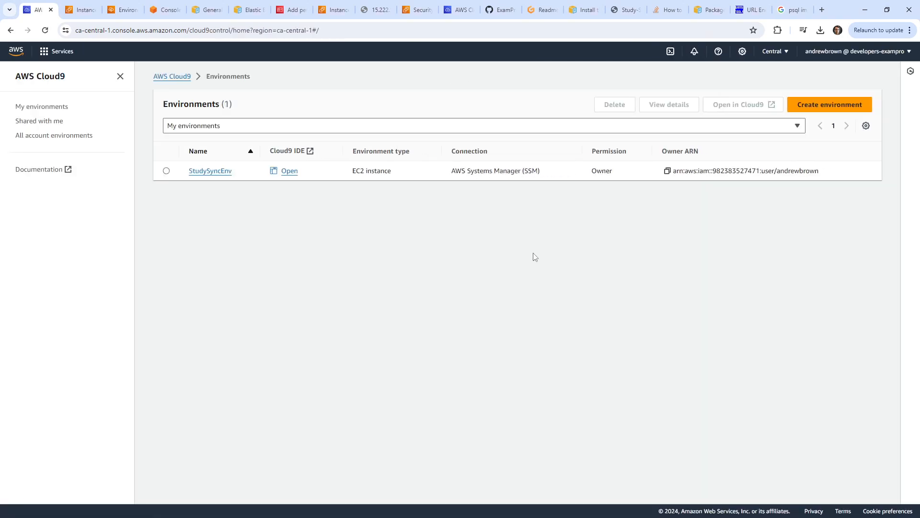
{"action": "left_click", "coordinate": [830, 104]}
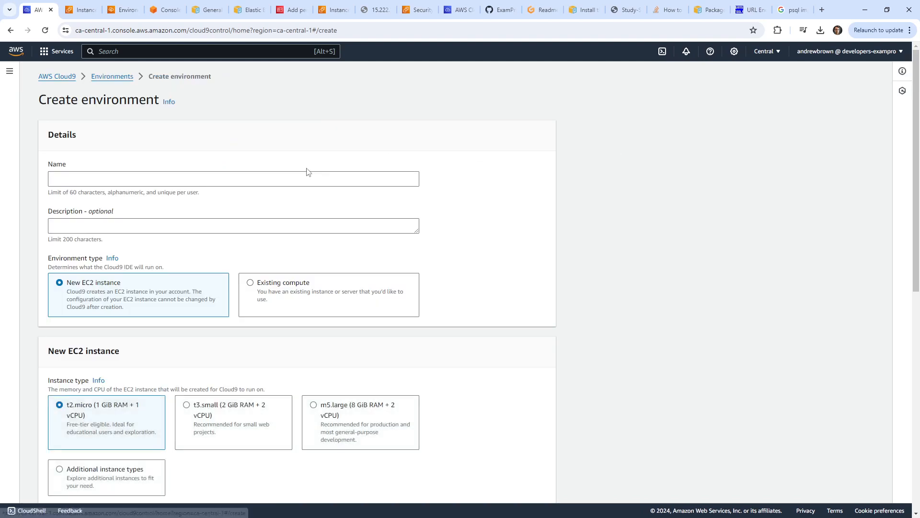
Create environment StudSyncCloud9, reusing the name as its description, and open its IDE.
{"action": "left_click", "coordinate": [261, 178]}
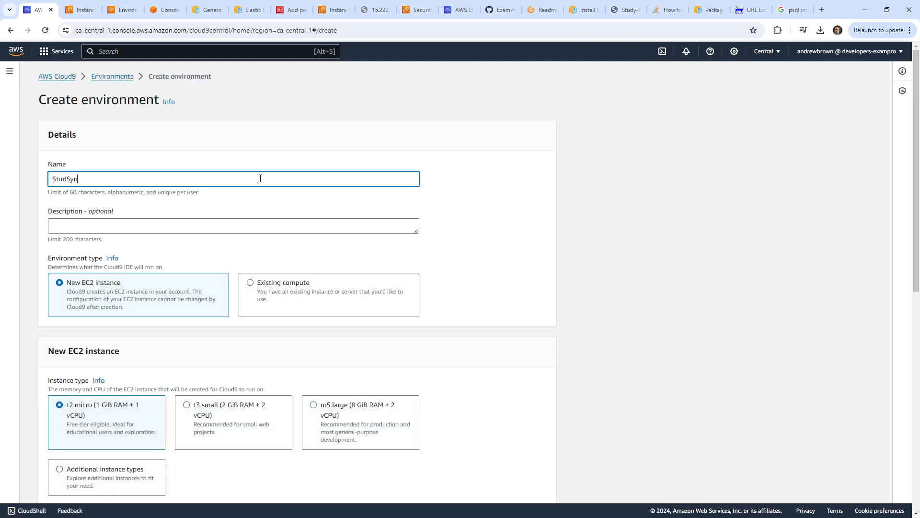
{"action": "type", "text": "StudSyncCloud9"}
{"action": "key", "text": "ctrl+a"}
{"action": "key", "text": "ctrl+c"}
{"action": "left_click", "coordinate": [172, 225]}
{"action": "key", "text": "ctrl+v"}
{"action": "scroll", "coordinate": [385, 408], "scroll_direction": "down", "scroll_amount": 9}
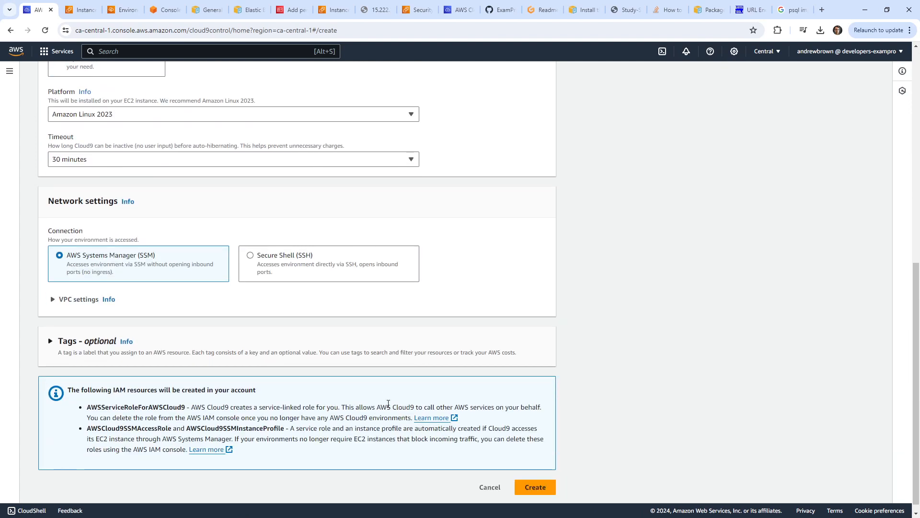
{"action": "left_click", "coordinate": [536, 476]}
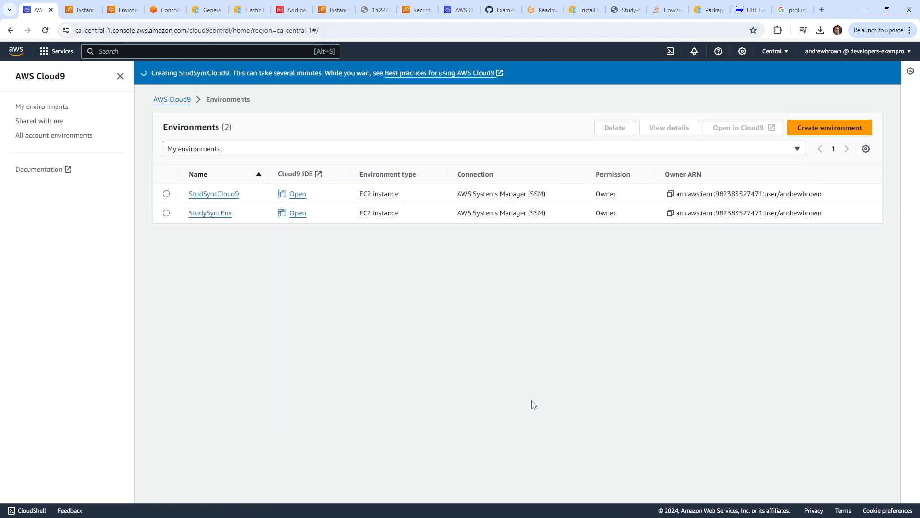
{"action": "left_click", "coordinate": [296, 196]}
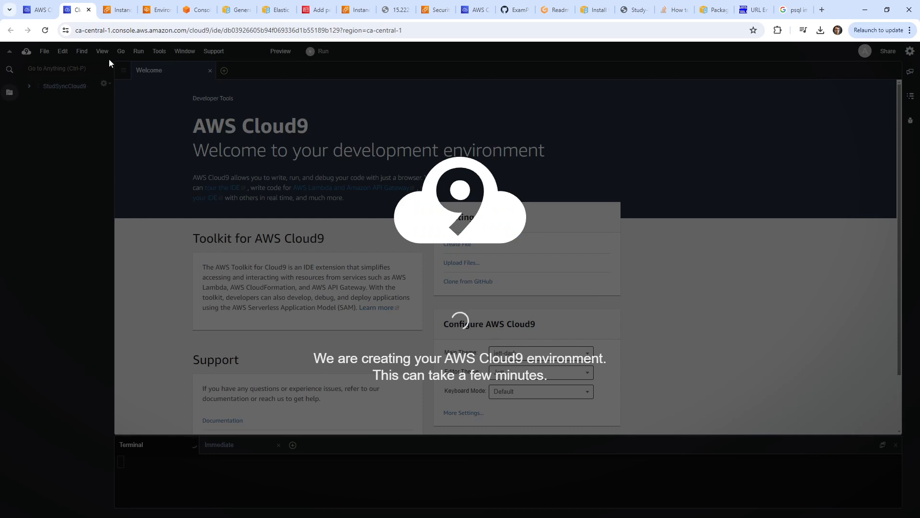
Open the study-sync repository's .ebextensions folder in CodeCommit.
{"action": "left_click", "coordinate": [156, 9]}
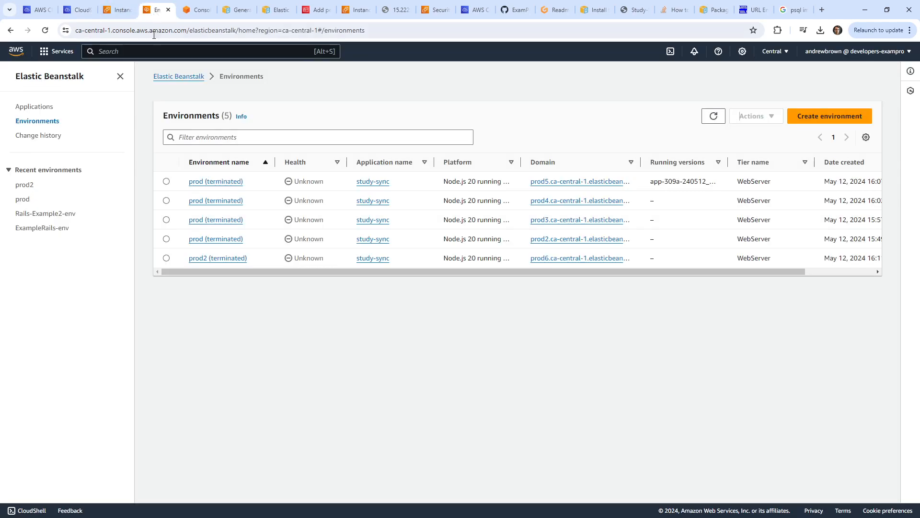
{"action": "left_click", "coordinate": [120, 14]}
{"action": "left_click", "coordinate": [143, 52]}
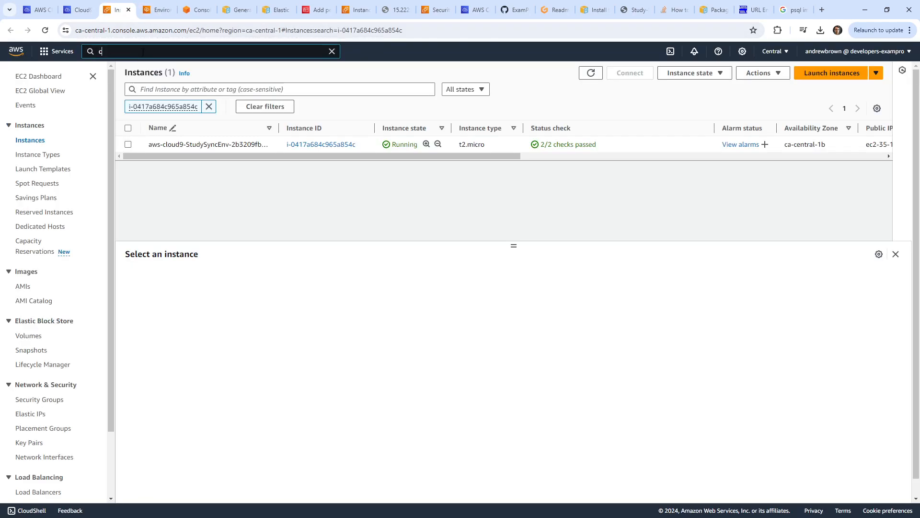
{"action": "type", "text": "codecommit"}
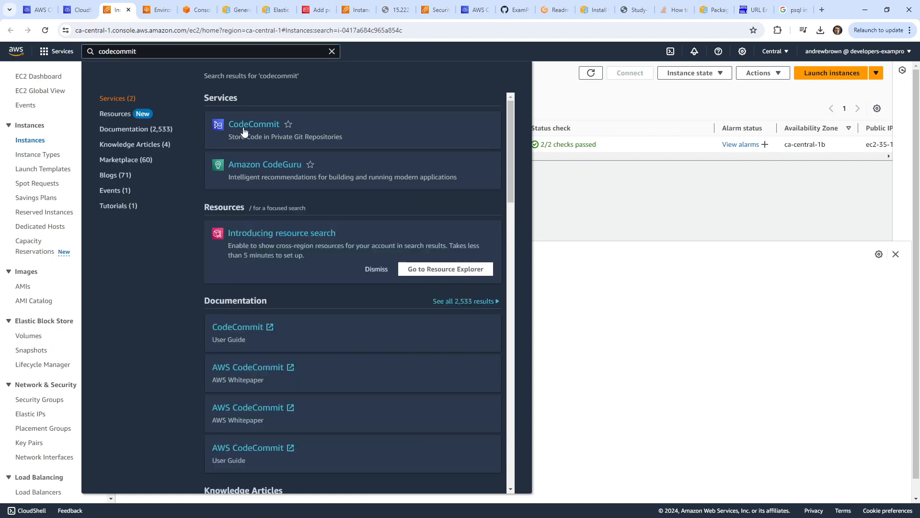
{"action": "left_click", "coordinate": [258, 130]}
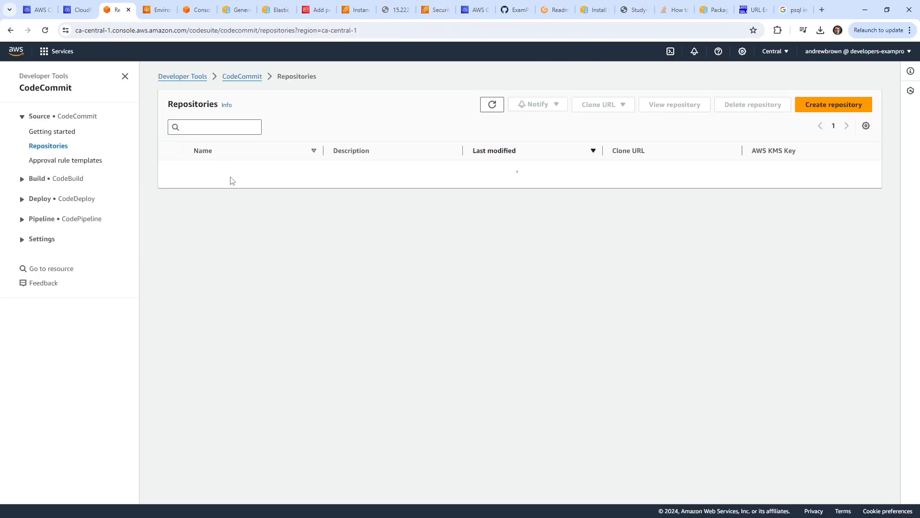
{"action": "left_click", "coordinate": [215, 180]}
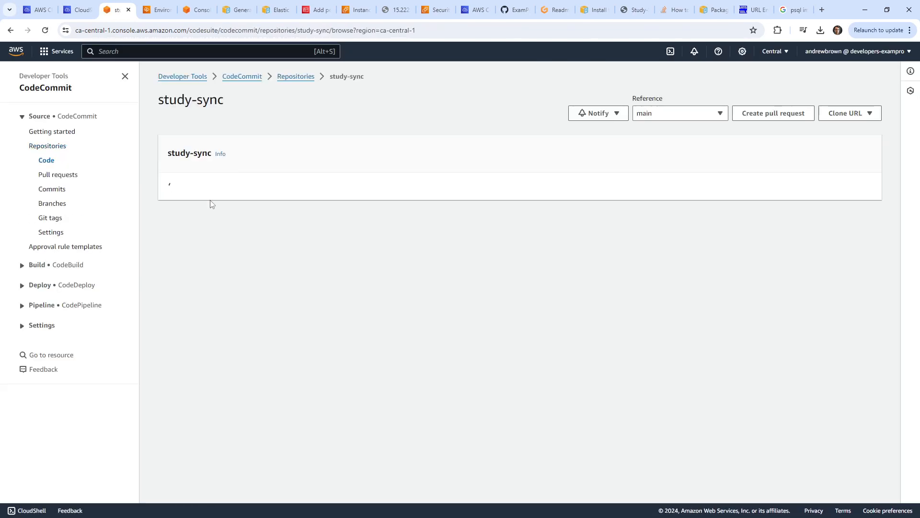
{"action": "left_click_drag", "start_coordinate": [226, 194], "coordinate": [249, 193]}
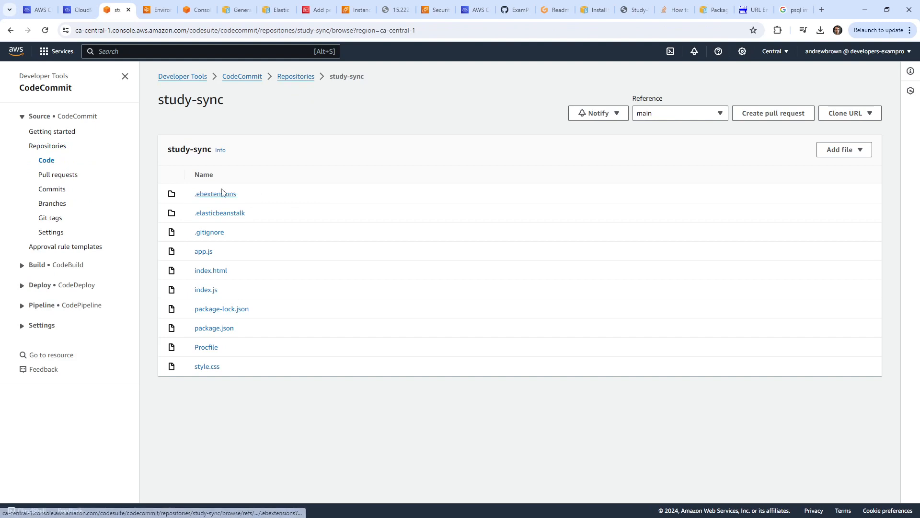
{"action": "left_click", "coordinate": [226, 194]}
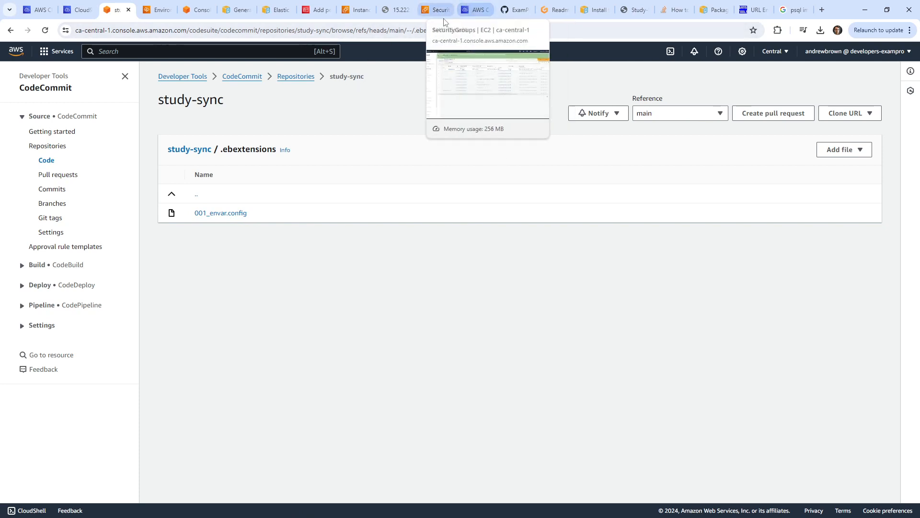
Return to the still-loading StudSyncCloud9 IDE tab.
{"action": "left_click", "coordinate": [158, 10]}
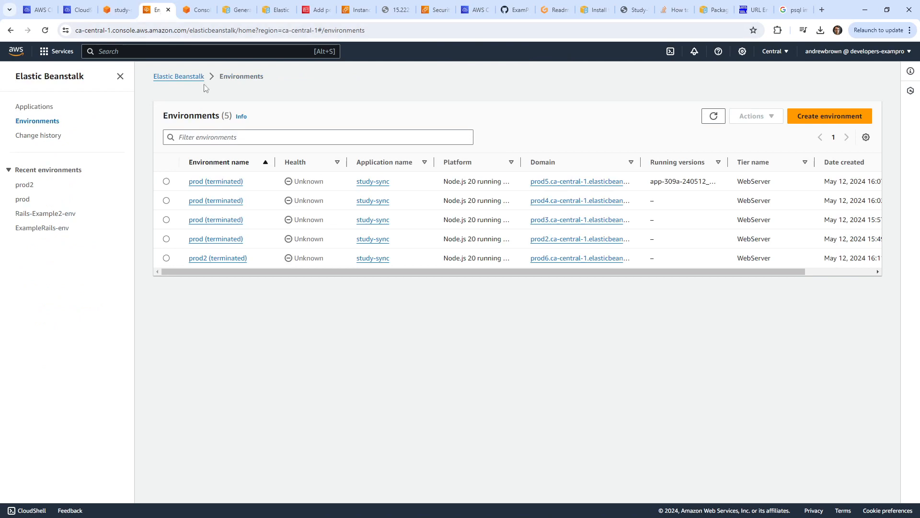
{"action": "left_click", "coordinate": [117, 10]}
{"action": "left_click", "coordinate": [85, 9]}
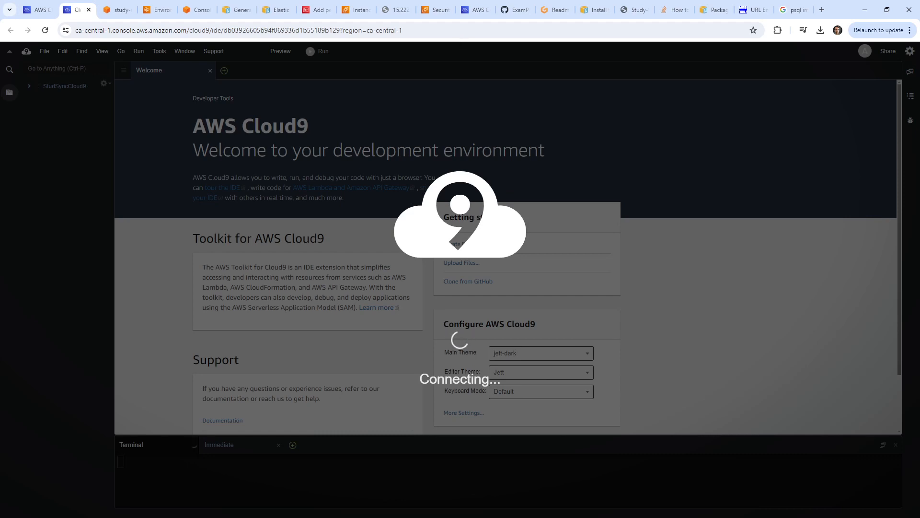
Wait for the StudSyncCloud9 terminal to load, then view the Cloud9 Environments list.
{"action": "left_click_drag", "start_coordinate": [177, 0], "coordinate": [158, 20]}
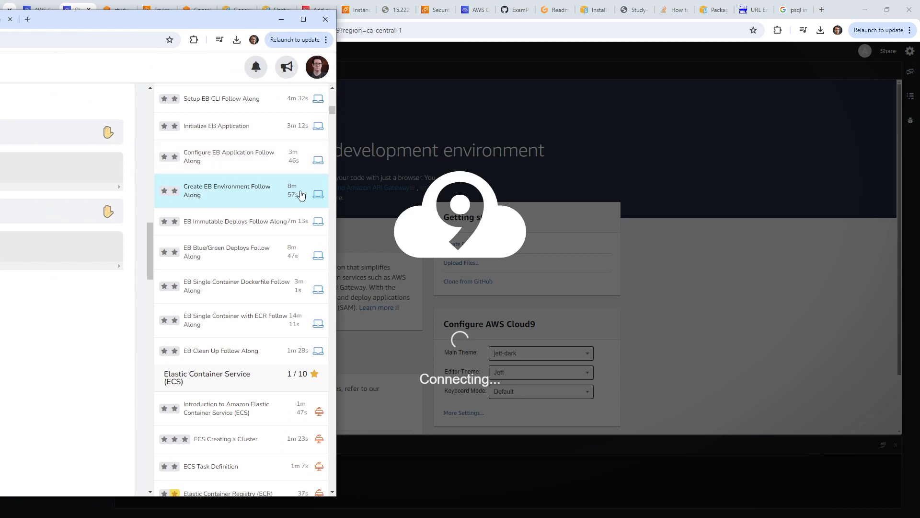
{"action": "left_click_drag", "start_coordinate": [234, 25], "coordinate": [254, 0]}
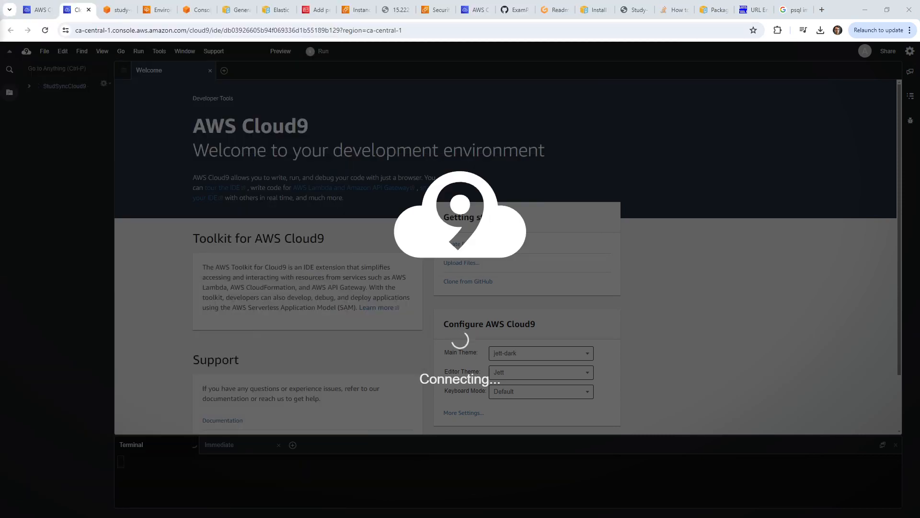
{"action": "left_click_drag", "start_coordinate": [0, 3], "coordinate": [0, 7]}
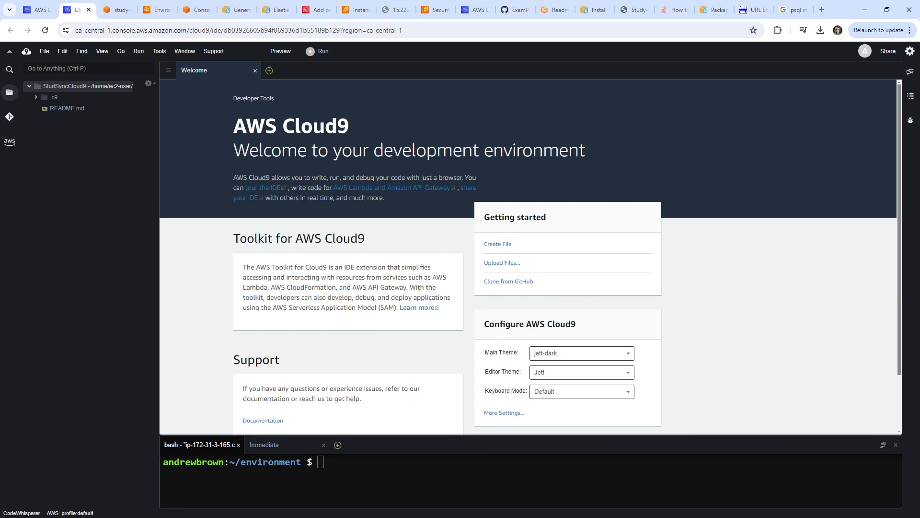
{"action": "left_click", "coordinate": [43, 14]}
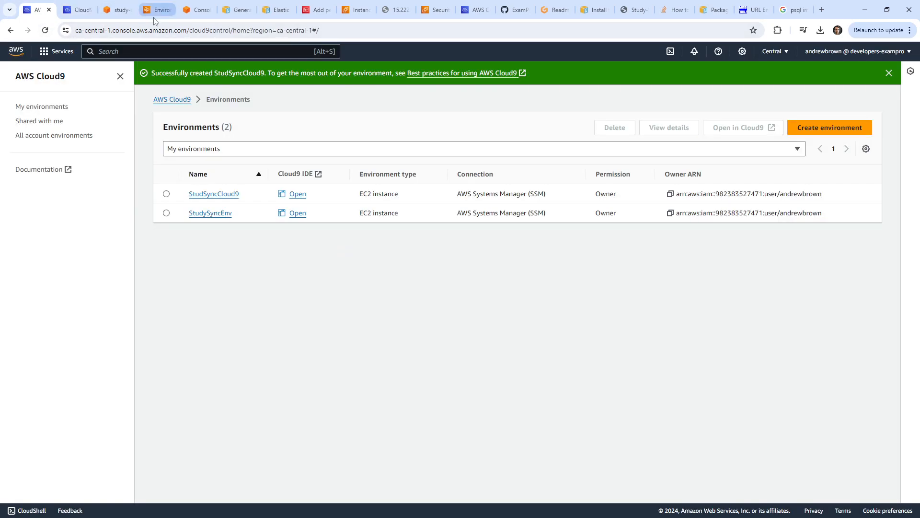
{"action": "left_click_drag", "start_coordinate": [473, 13], "coordinate": [117, 13]}
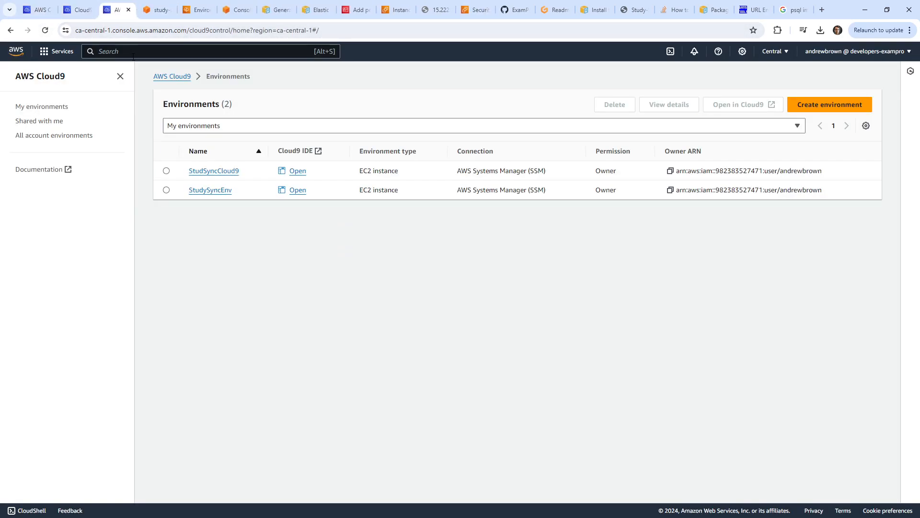
Copy the study-sync repository's Clone HTTPS URL from CodeCommit.
{"action": "left_click", "coordinate": [133, 51]}
{"action": "type", "text": "codecom"}
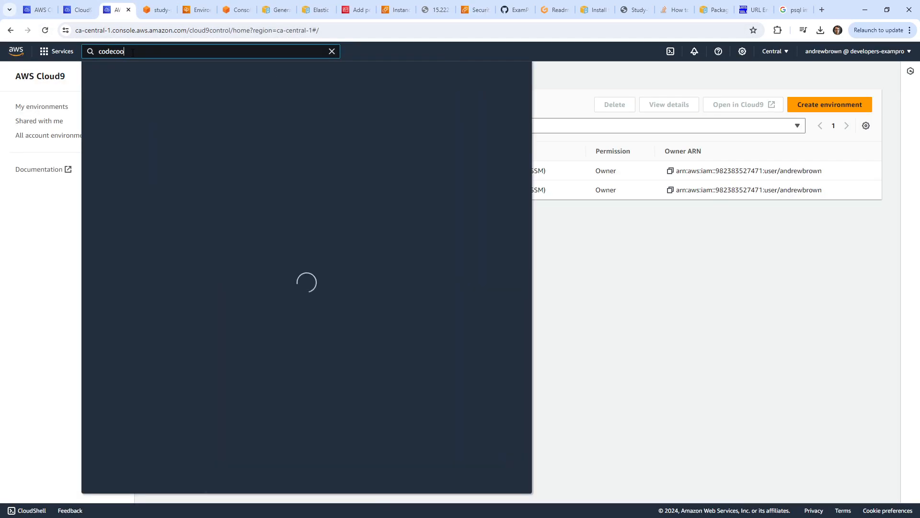
{"action": "type", "text": "mit"}
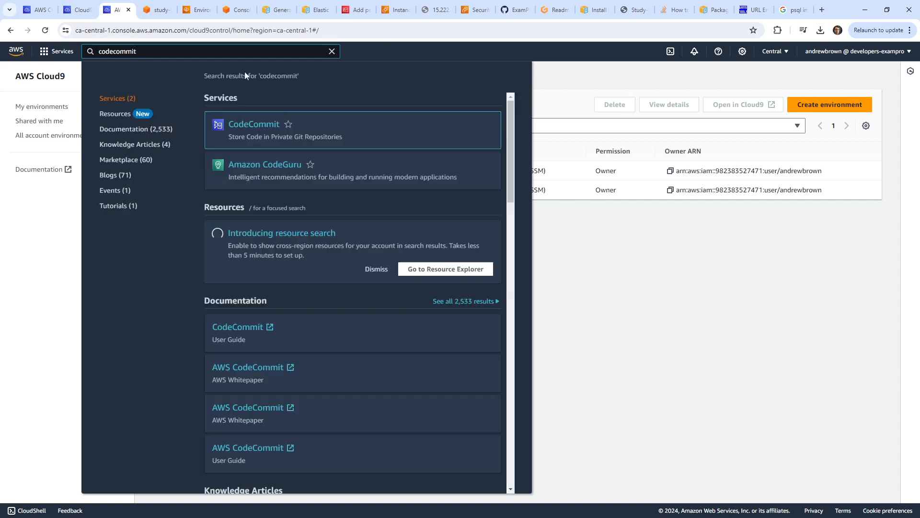
{"action": "left_click", "coordinate": [266, 125]}
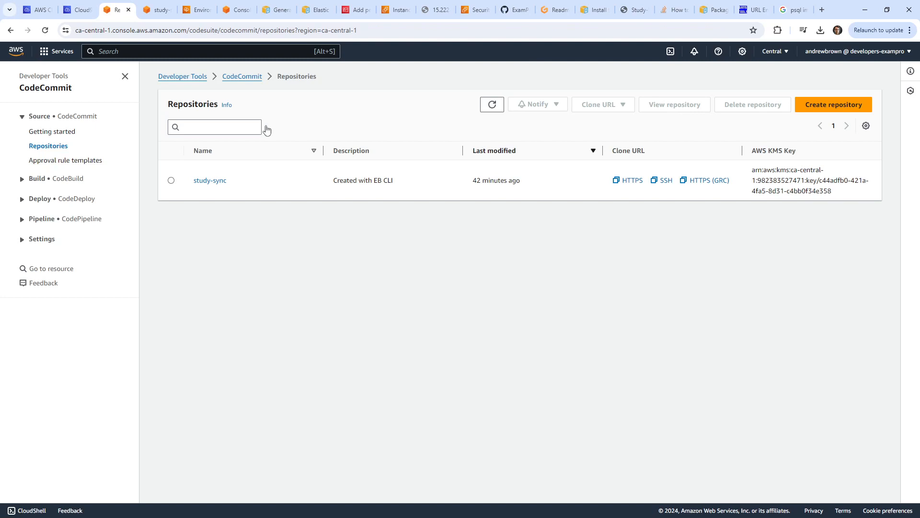
{"action": "left_click", "coordinate": [216, 182]}
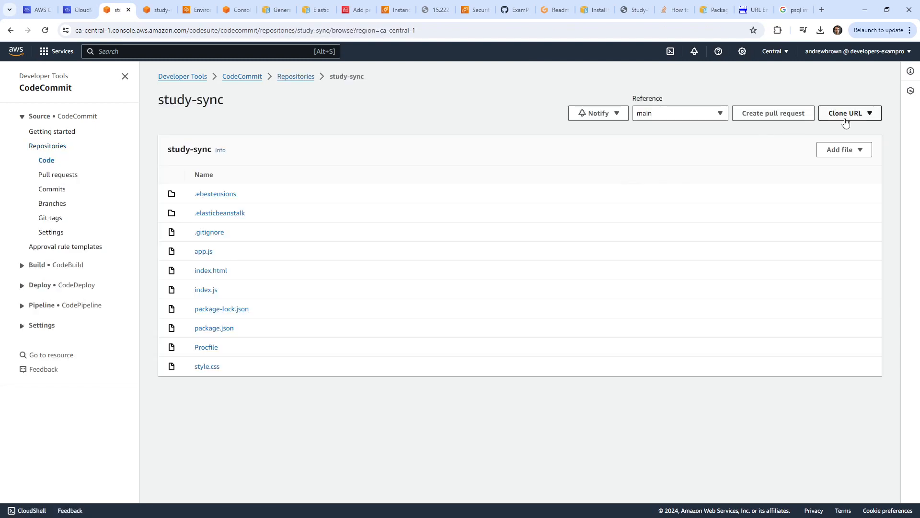
{"action": "left_click", "coordinate": [851, 118]}
{"action": "left_click", "coordinate": [851, 118]}
{"action": "left_click", "coordinate": [851, 118]}
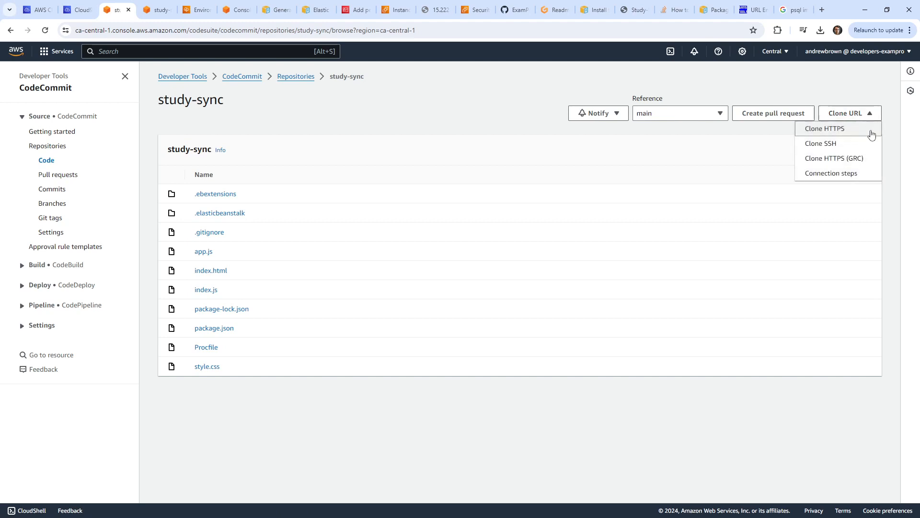
{"action": "left_click", "coordinate": [869, 137]}
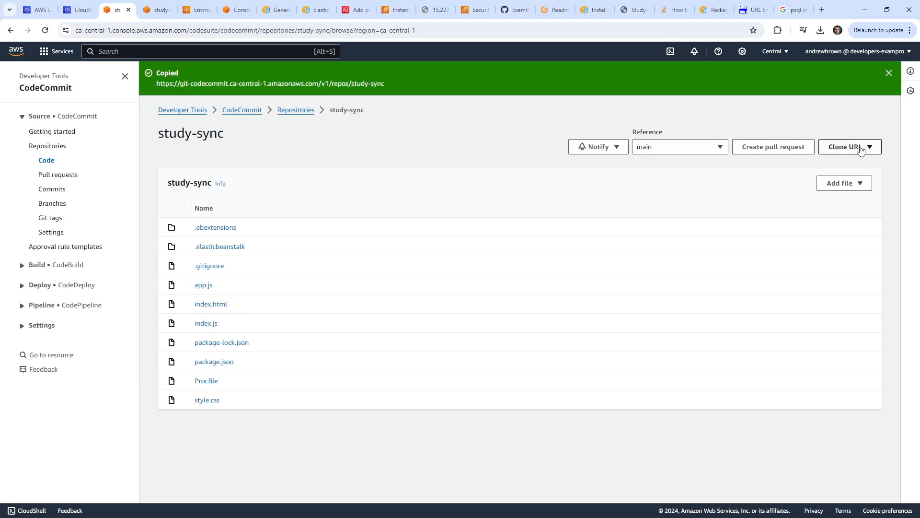
{"action": "left_click", "coordinate": [865, 151]}
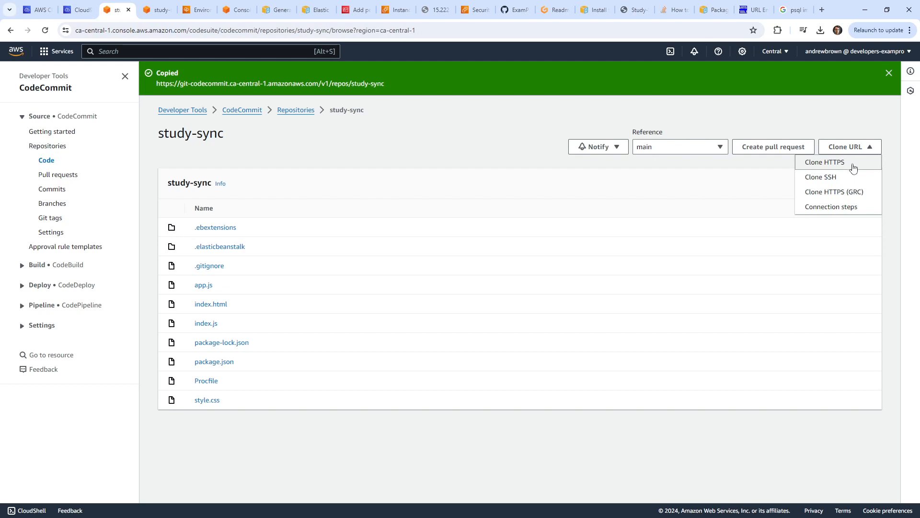
{"action": "left_click", "coordinate": [850, 166]}
Run git clone with the pasted study-sync HTTPS URL in the Cloud9 terminal.
{"action": "left_click", "coordinate": [77, 10]}
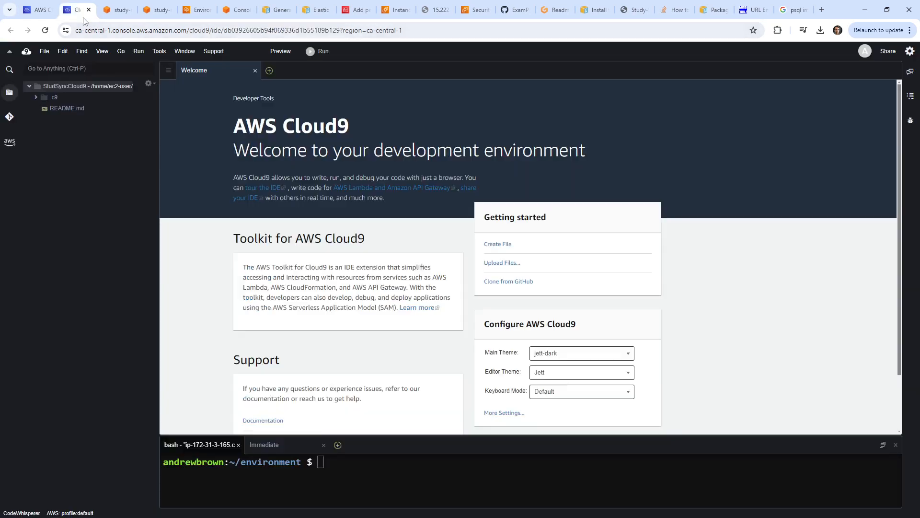
{"action": "right_click", "coordinate": [441, 472]}
{"action": "left_click", "coordinate": [463, 451]}
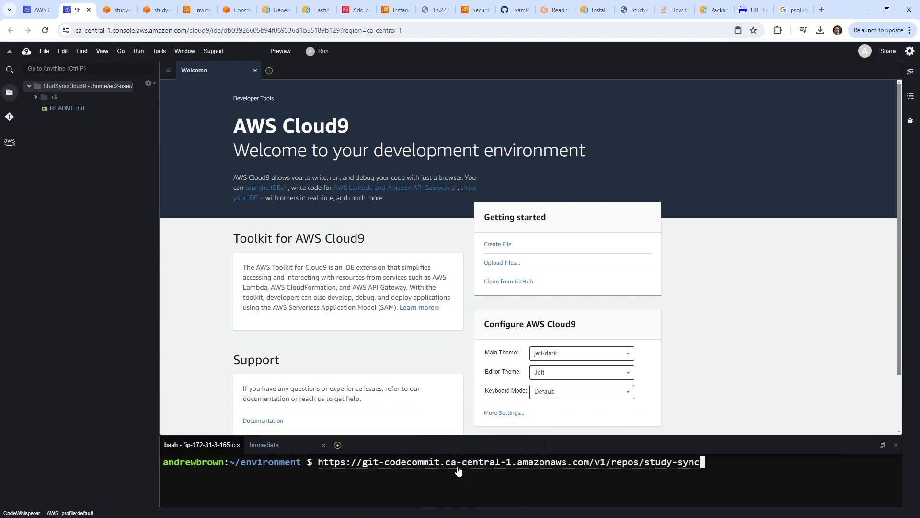
{"action": "type", "text": "git c"}
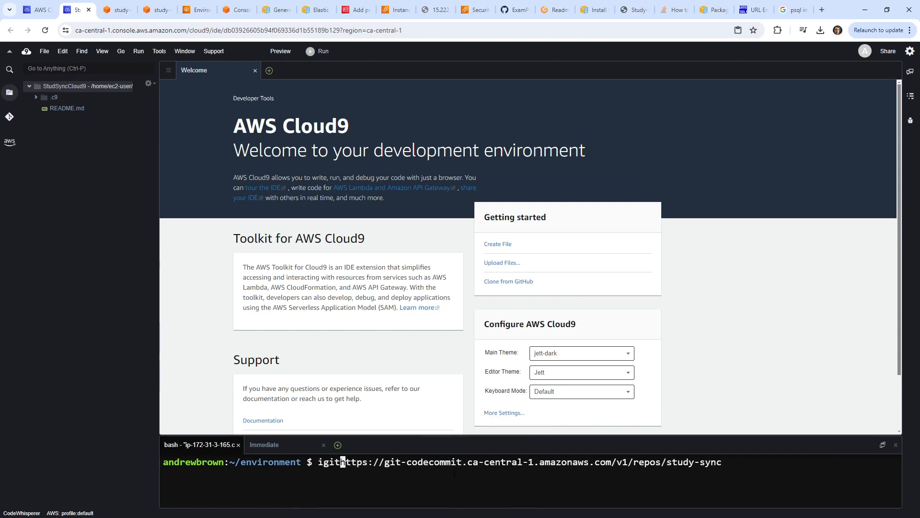
{"action": "type", "text": "lone"}
{"action": "key", "text": "Return"}
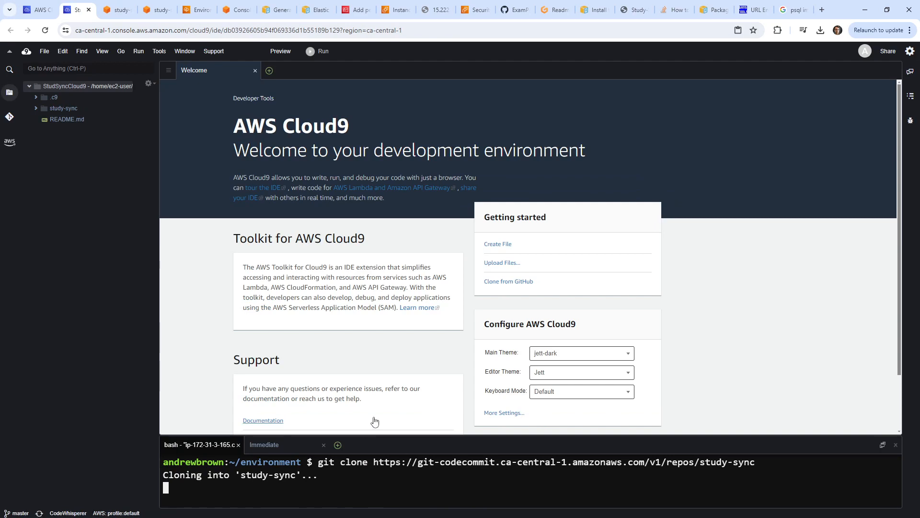
Enlarge the terminal, expand the study-sync folder, and cd into study-sync/.
{"action": "left_click_drag", "start_coordinate": [396, 434], "coordinate": [394, 290]}
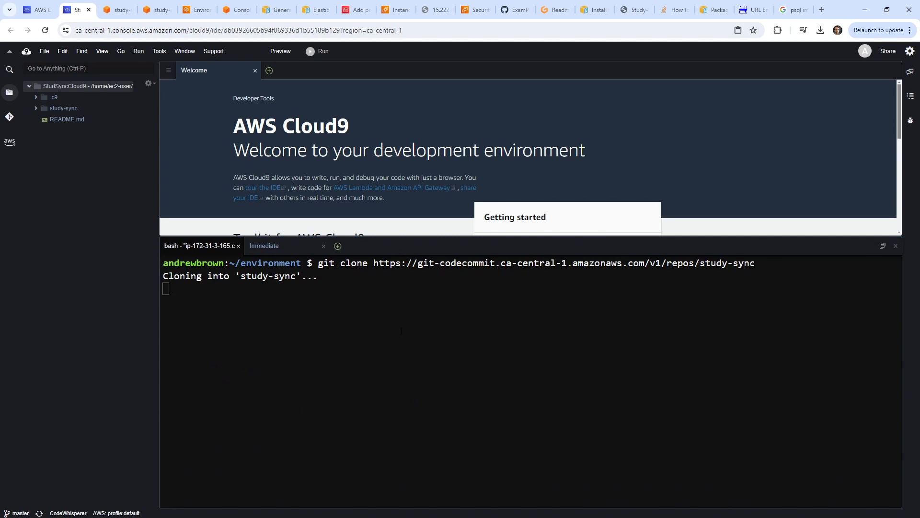
{"action": "left_click", "coordinate": [36, 109]}
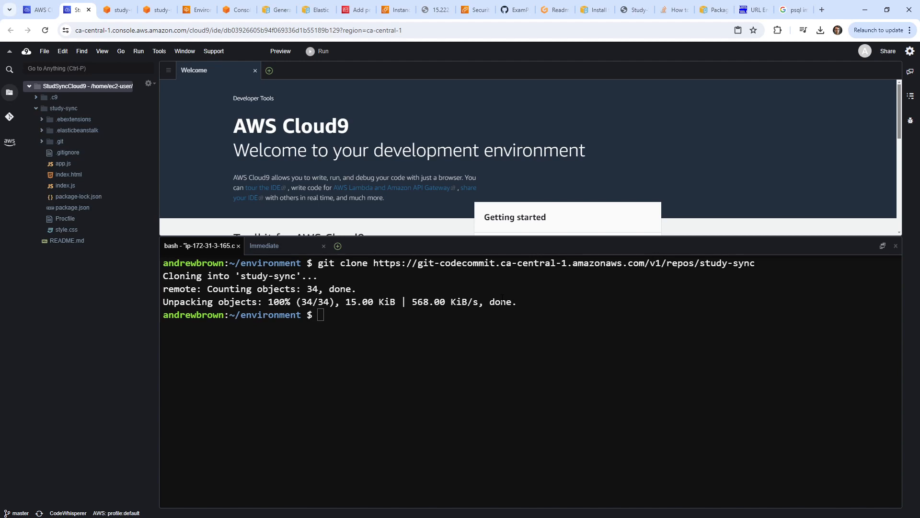
{"action": "type", "text": "cd study-sync/"}
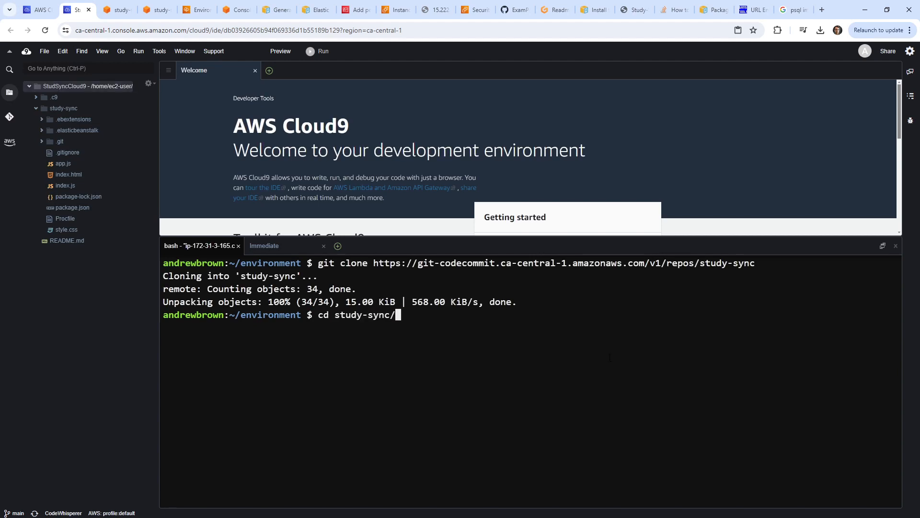
{"action": "key", "text": "Return"}
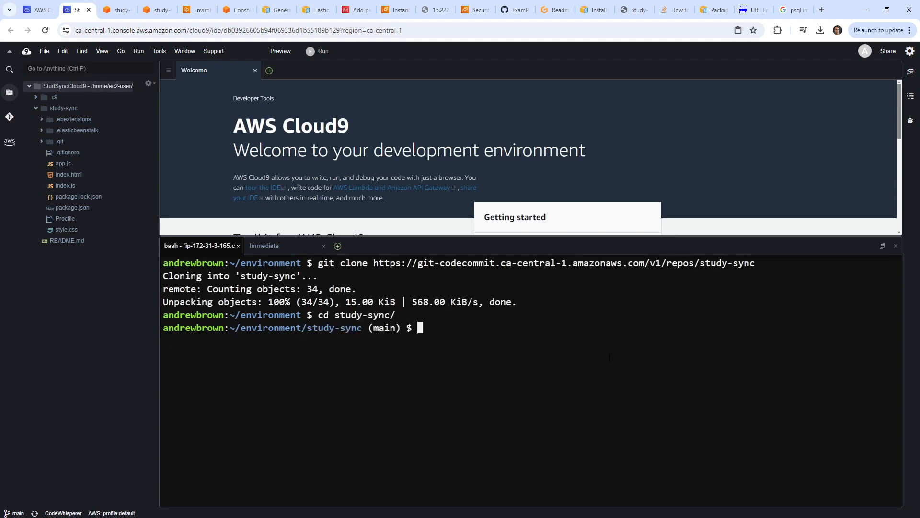
Create asg_launch_config.config inside .ebextensions, fixing the misspelled extension by renaming.
{"action": "left_click", "coordinate": [41, 119]}
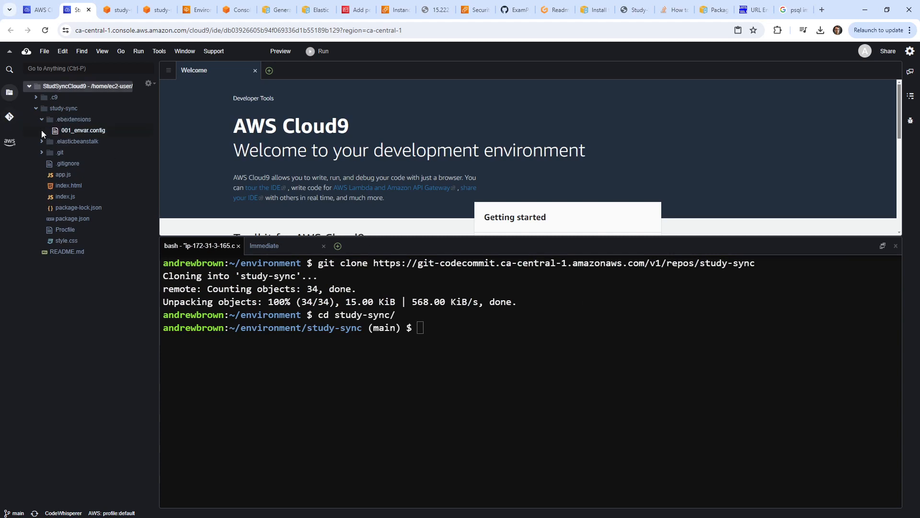
{"action": "right_click", "coordinate": [82, 122]}
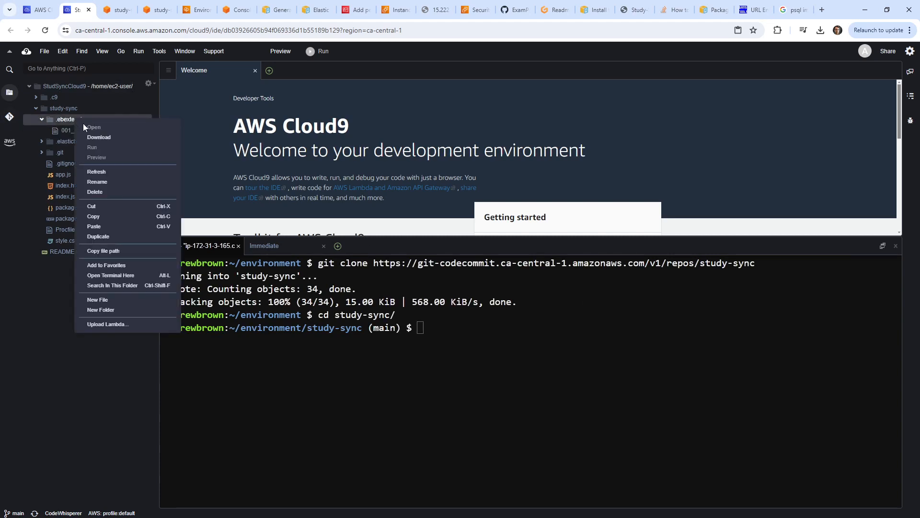
{"action": "left_click", "coordinate": [131, 299]}
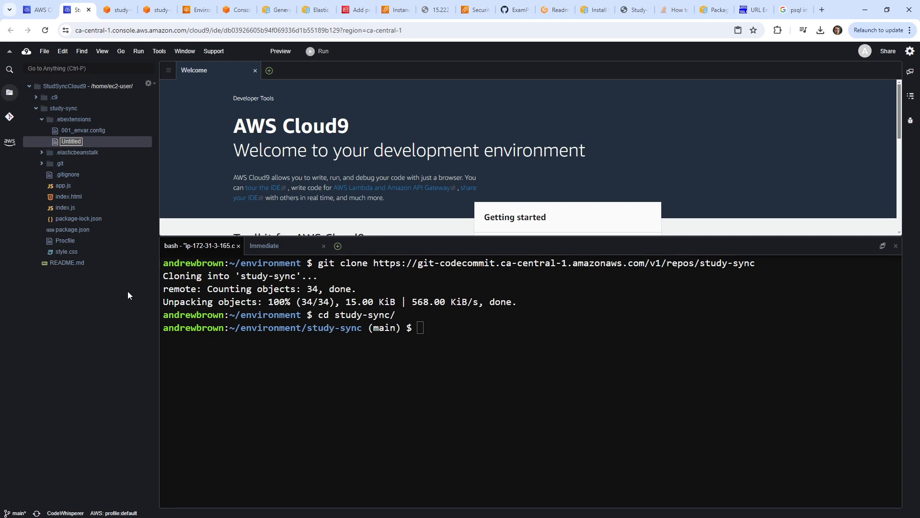
{"action": "type", "text": "asg_launch_config.cofni"}
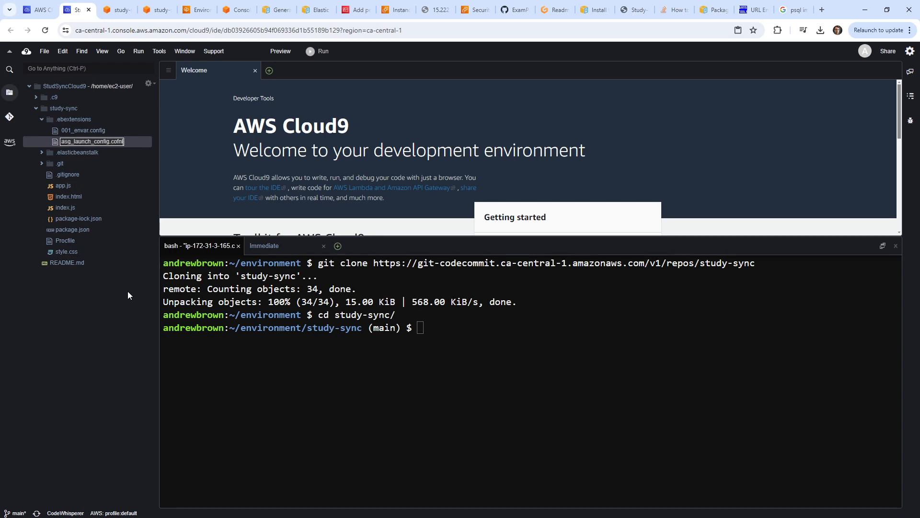
{"action": "key", "text": "Return"}
{"action": "right_click", "coordinate": [124, 142]}
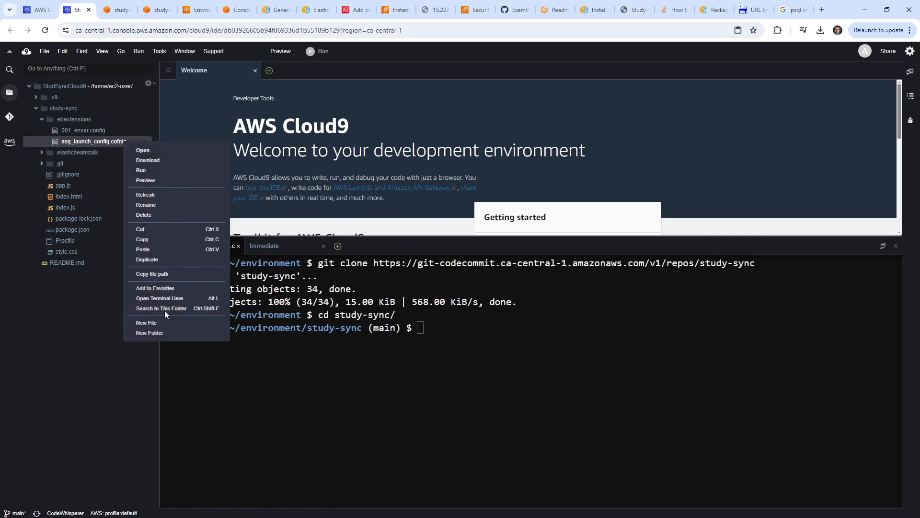
{"action": "left_click", "coordinate": [155, 203]}
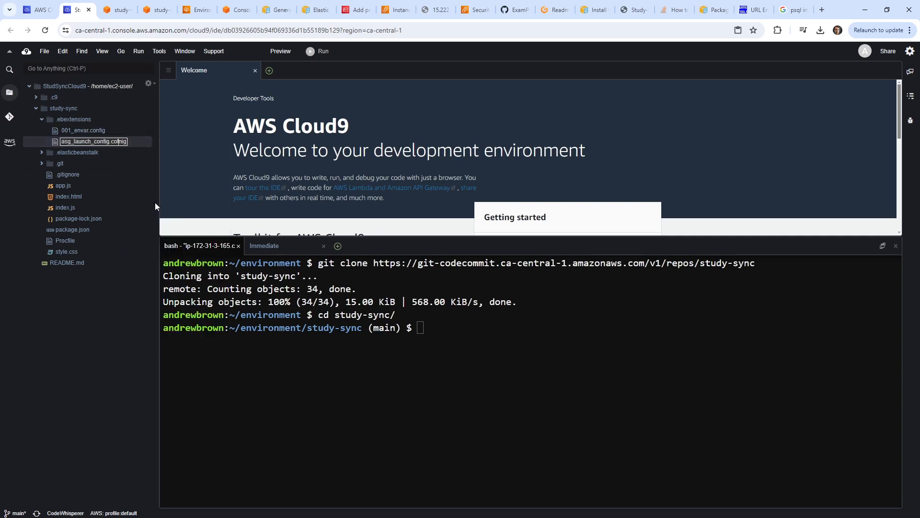
{"action": "key", "text": "BackSpace"}
{"action": "key", "text": "BackSpace"}
{"action": "key", "text": "BackSpace"}
{"action": "key", "text": "BackSpace"}
{"action": "type", "text": "nfig"}
{"action": "key", "text": "Return"}
Start asg_launch_config.config with option_settings: pasted from 001_envar.config.
{"action": "double_click", "coordinate": [137, 140]}
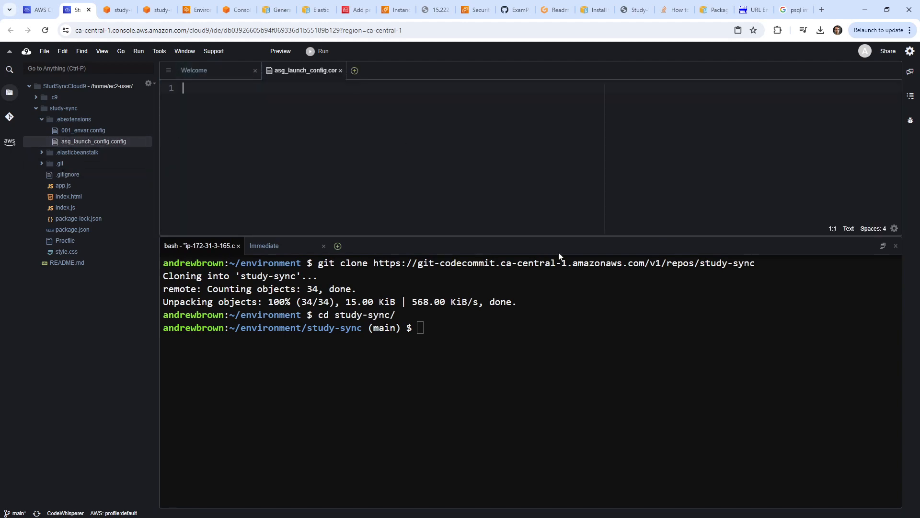
{"action": "left_click_drag", "start_coordinate": [569, 236], "coordinate": [570, 275]}
{"action": "double_click", "coordinate": [81, 129]}
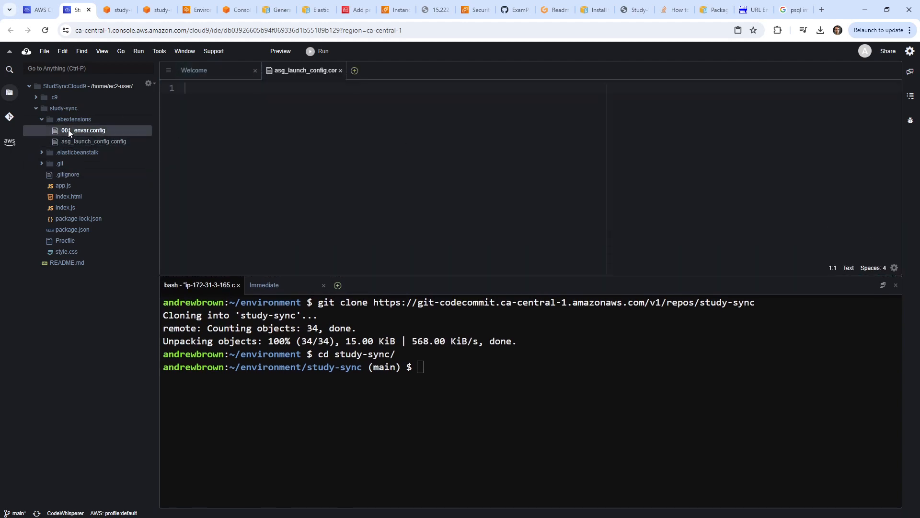
{"action": "double_click", "coordinate": [139, 141]}
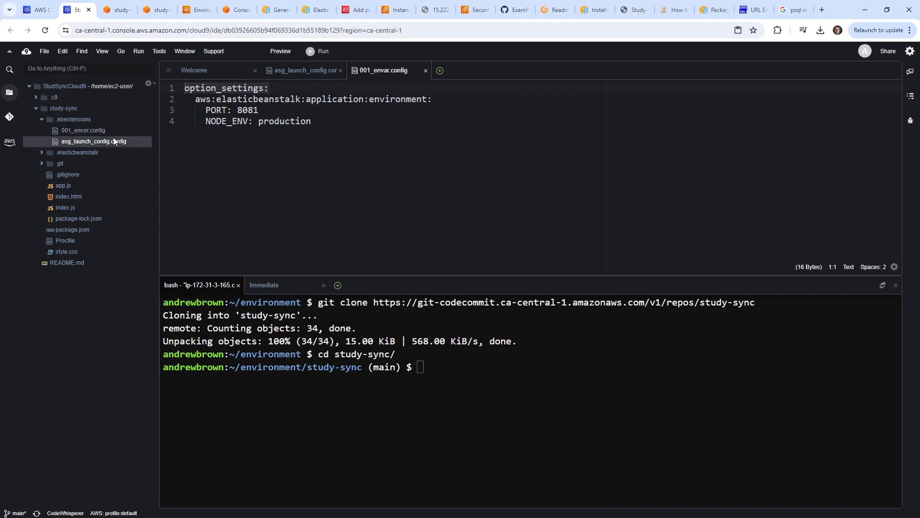
{"action": "right_click", "coordinate": [368, 136]}
{"action": "left_click", "coordinate": [417, 165]}
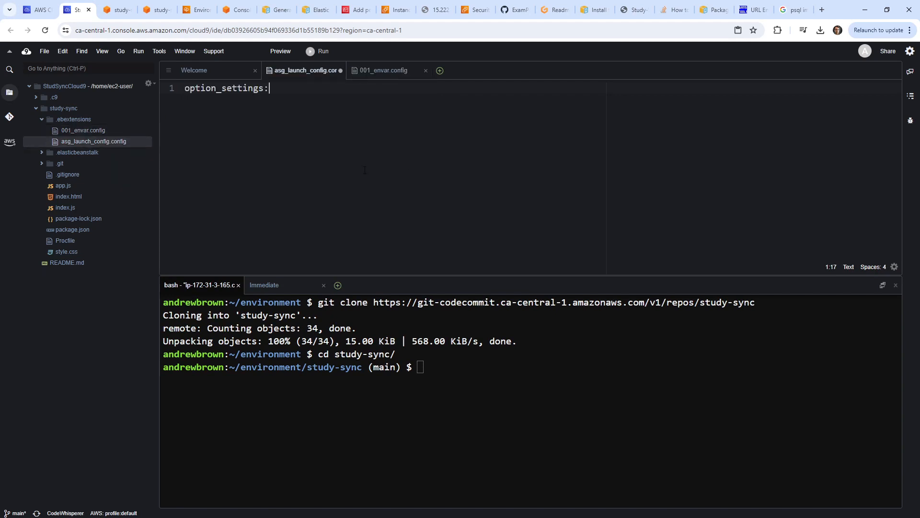
{"action": "double_click", "coordinate": [96, 130]}
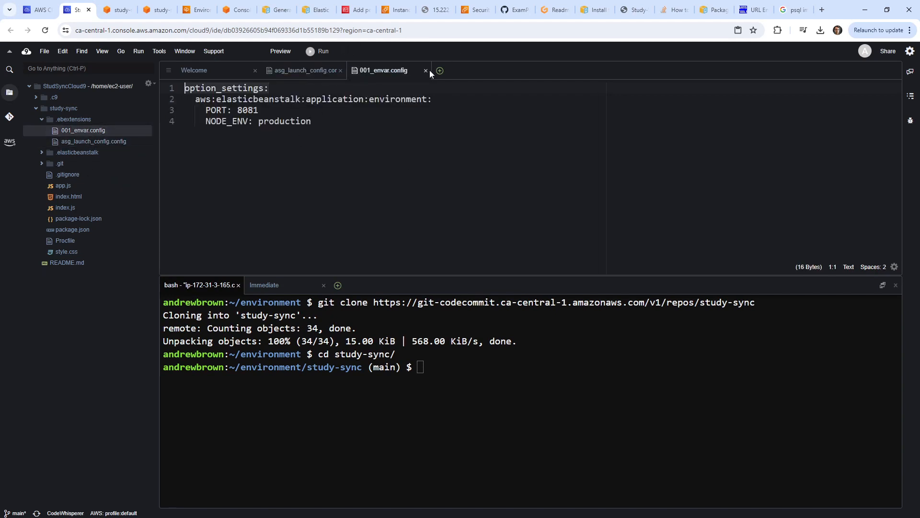
{"action": "left_click", "coordinate": [789, 11]}
Find and copy the aws:autoscaling:launchconfiguration heading in the EB General options docs.
{"action": "left_click", "coordinate": [705, 31]}
{"action": "type", "text": "global"}
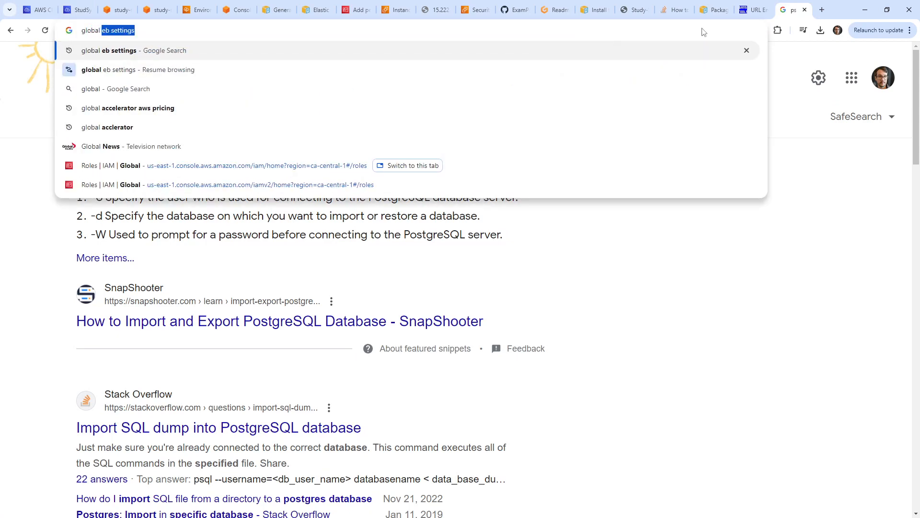
{"action": "key", "text": "Return"}
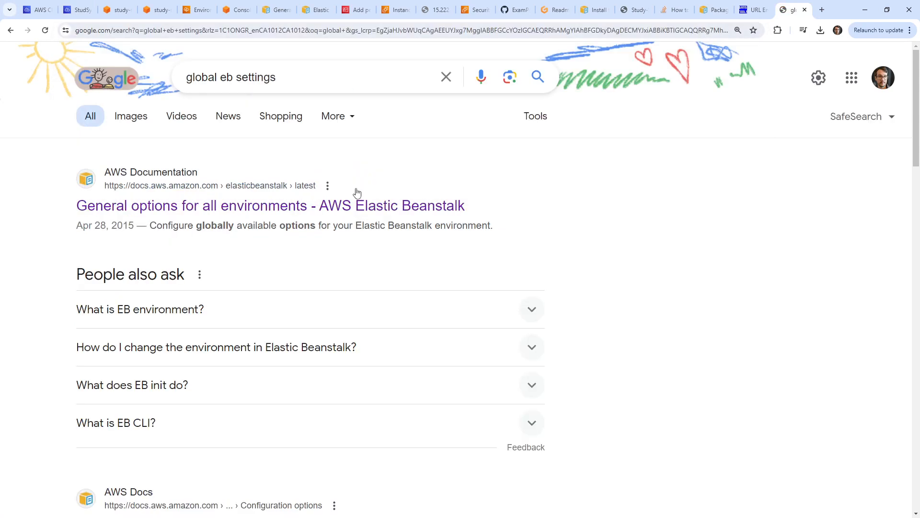
{"action": "left_click", "coordinate": [386, 207]}
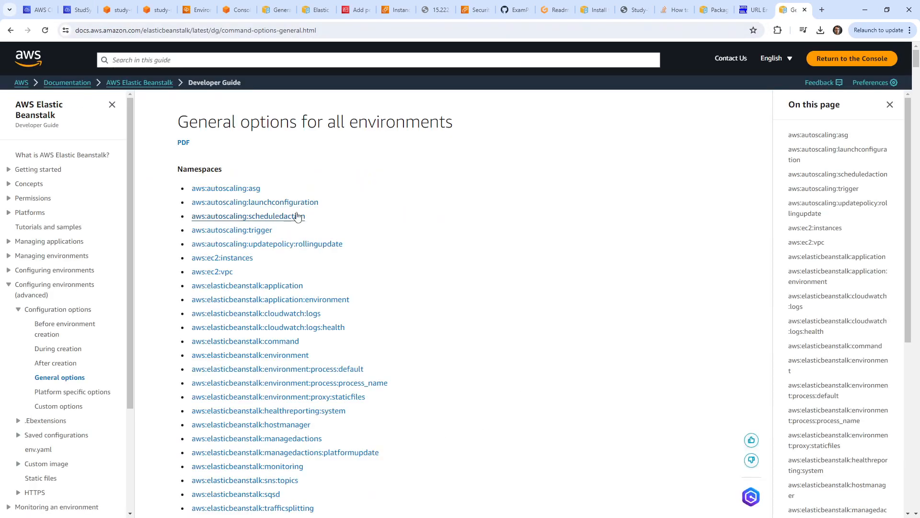
{"action": "left_click", "coordinate": [312, 203]}
{"action": "left_click_drag", "start_coordinate": [178, 134], "coordinate": [299, 133]}
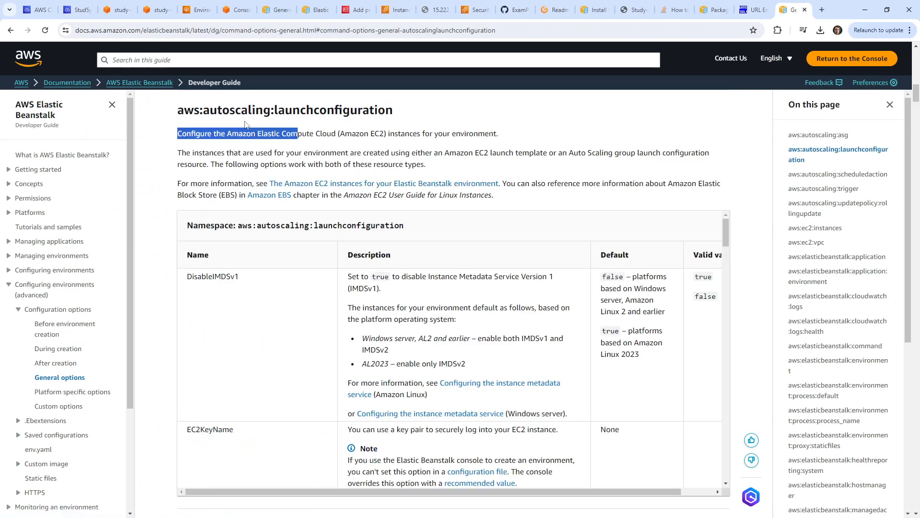
{"action": "left_click_drag", "start_coordinate": [392, 111], "coordinate": [182, 112]}
{"action": "triple_click", "coordinate": [181, 111]}
{"action": "key", "text": "ctrl+c"}
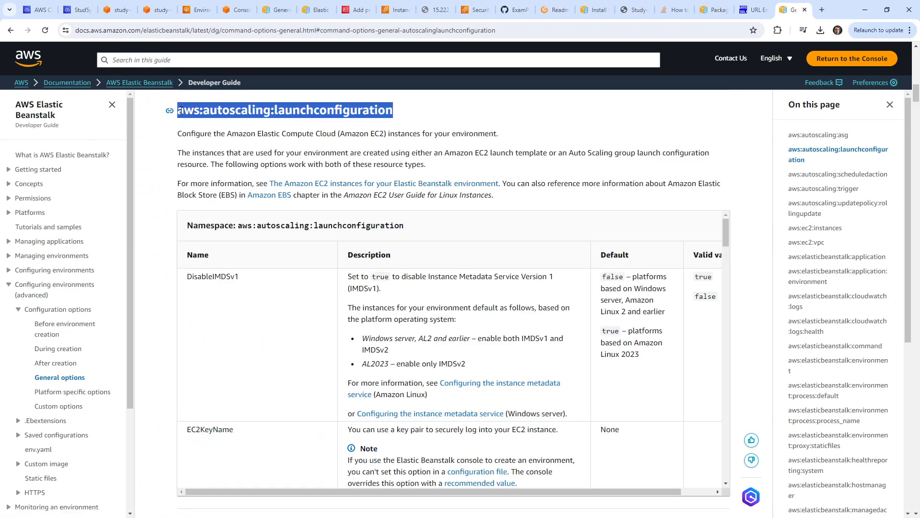
Paste aws:autoscaling:launchconfiguration on line 2, indented 2 spaces under option_settings:.
{"action": "left_click", "coordinate": [82, 11]}
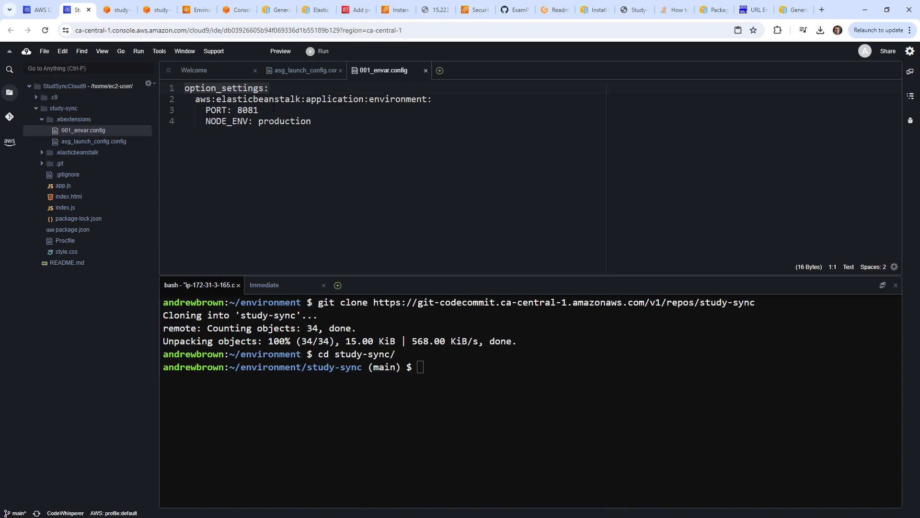
{"action": "left_click", "coordinate": [95, 142]}
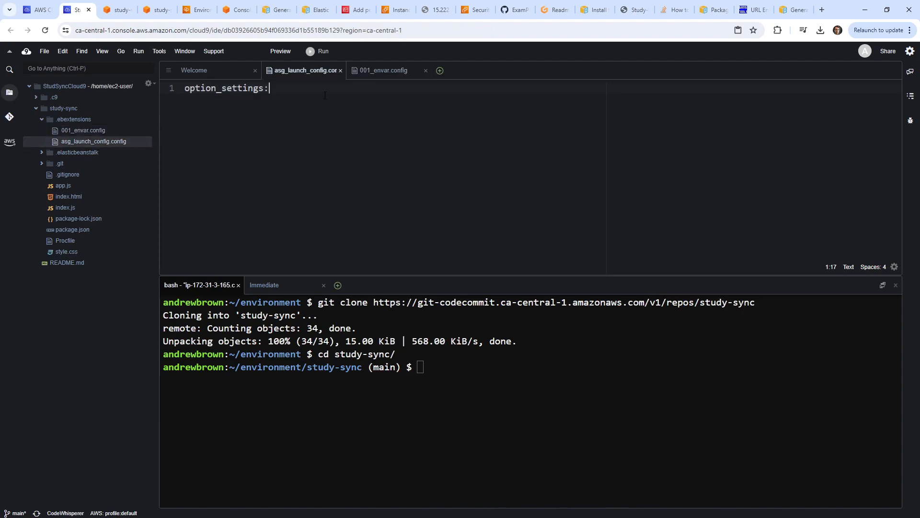
{"action": "key", "text": "Return"}
{"action": "key", "text": "ctrl+v"}
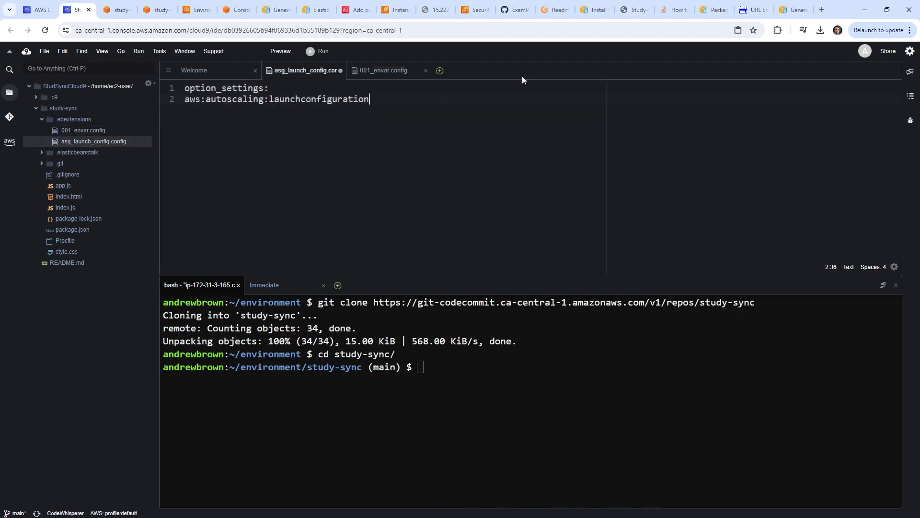
{"action": "left_click", "coordinate": [873, 267]}
{"action": "left_click", "coordinate": [815, 166]}
{"action": "key", "text": "Home"}
{"action": "key", "text": "Tab"}
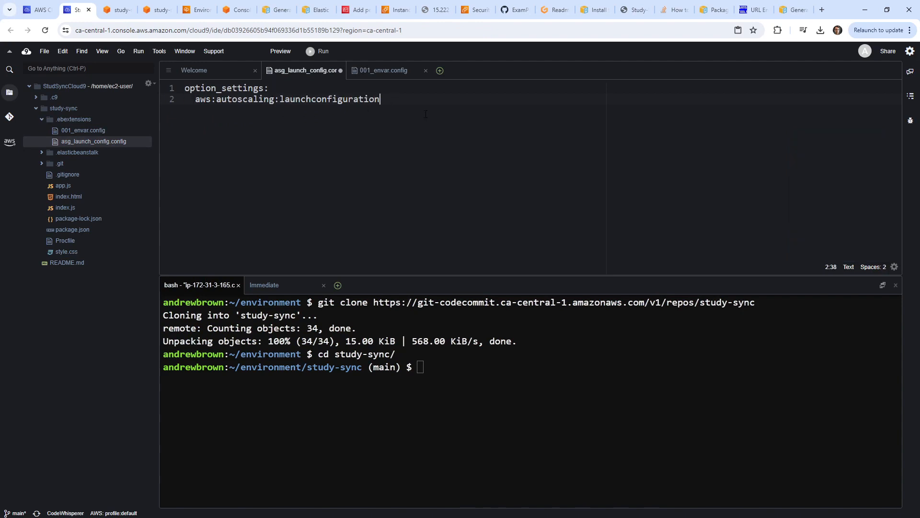
Add an indented SecurityGroups key copied from the docs beneath the namespace.
{"action": "left_click", "coordinate": [795, 10]}
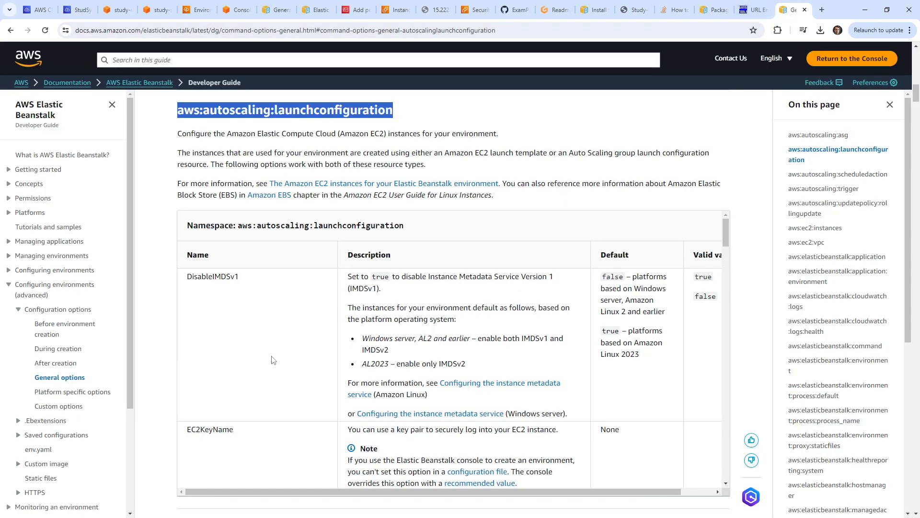
{"action": "scroll", "coordinate": [281, 357], "scroll_direction": "down", "scroll_amount": 2}
{"action": "scroll", "coordinate": [281, 357], "scroll_direction": "down", "scroll_amount": 8}
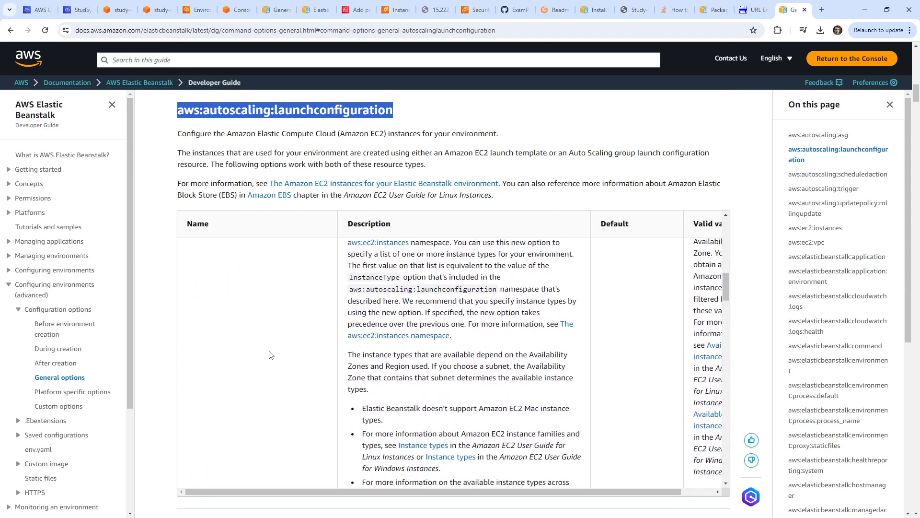
{"action": "scroll", "coordinate": [273, 352], "scroll_direction": "down", "scroll_amount": 5}
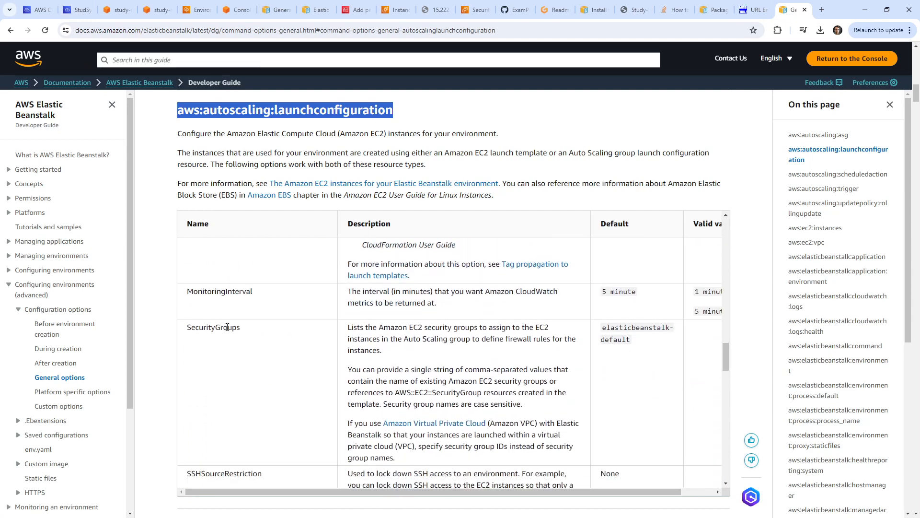
{"action": "double_click", "coordinate": [229, 326]}
{"action": "key", "text": "ctrl+c"}
{"action": "left_click", "coordinate": [74, 9]}
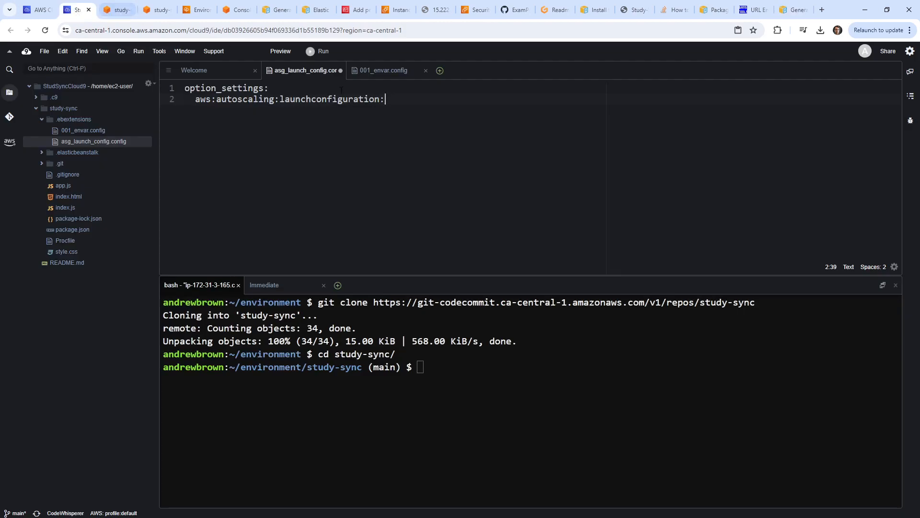
{"action": "key", "text": "Return"}
{"action": "key", "text": "Tab"}
{"action": "key", "text": "ctrl+v"}
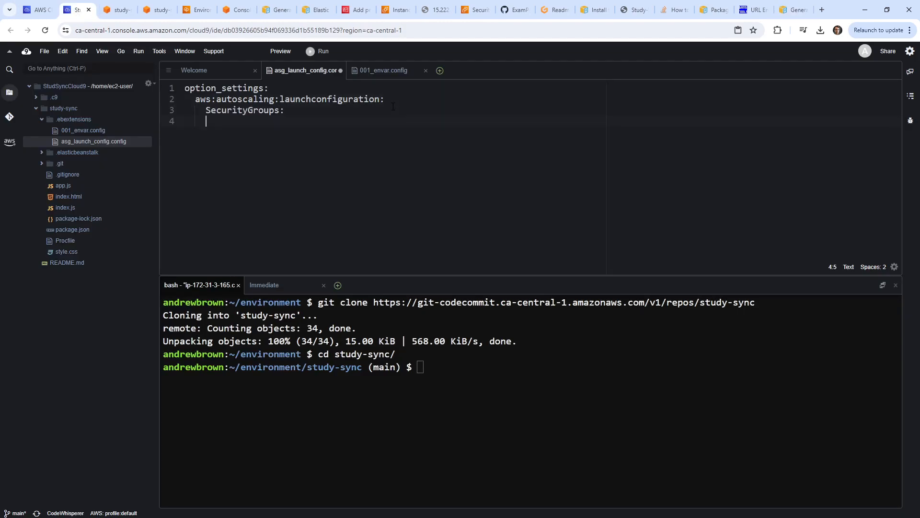
Set the StudySyncSG security group's Name tag to StudySyncSG in EC2, then return to Cloud9.
{"action": "left_click", "coordinate": [197, 10]}
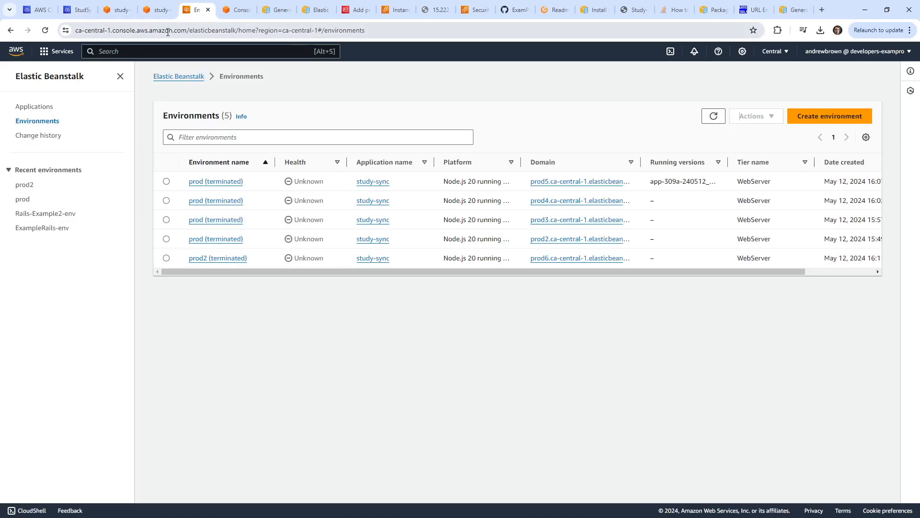
{"action": "left_click", "coordinate": [206, 51]}
{"action": "type", "text": "ec2"}
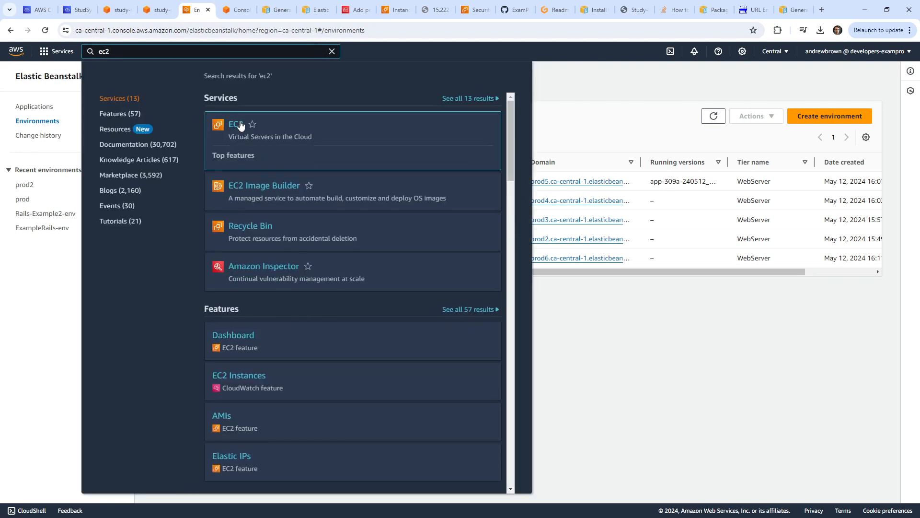
{"action": "left_click", "coordinate": [232, 125]}
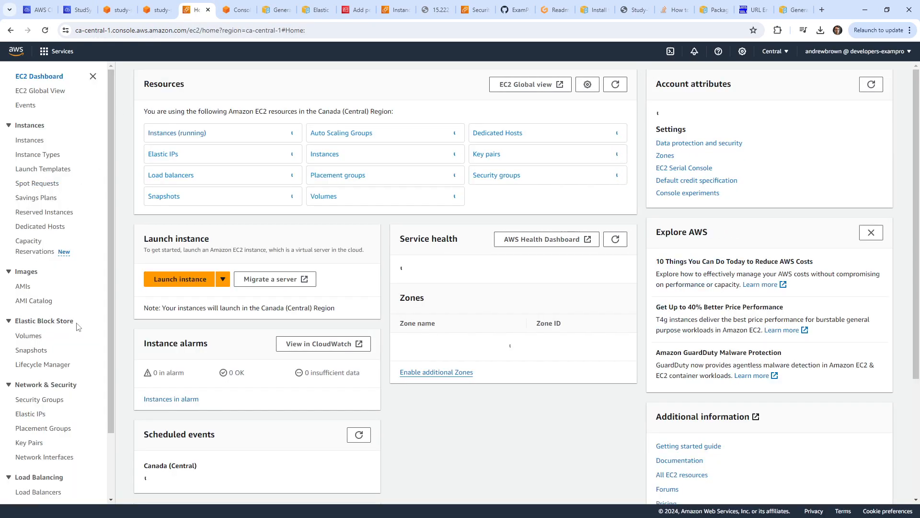
{"action": "left_click", "coordinate": [50, 400]}
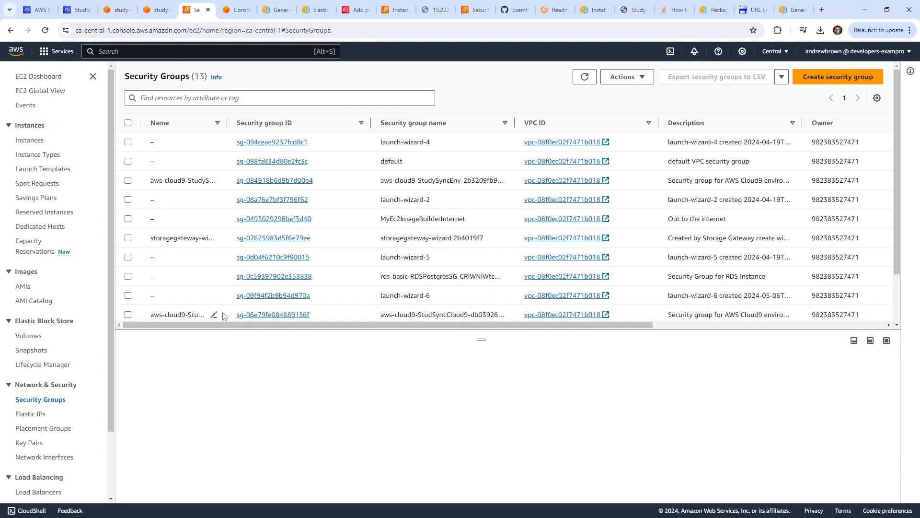
{"action": "scroll", "coordinate": [412, 233], "scroll_direction": "down", "scroll_amount": 2}
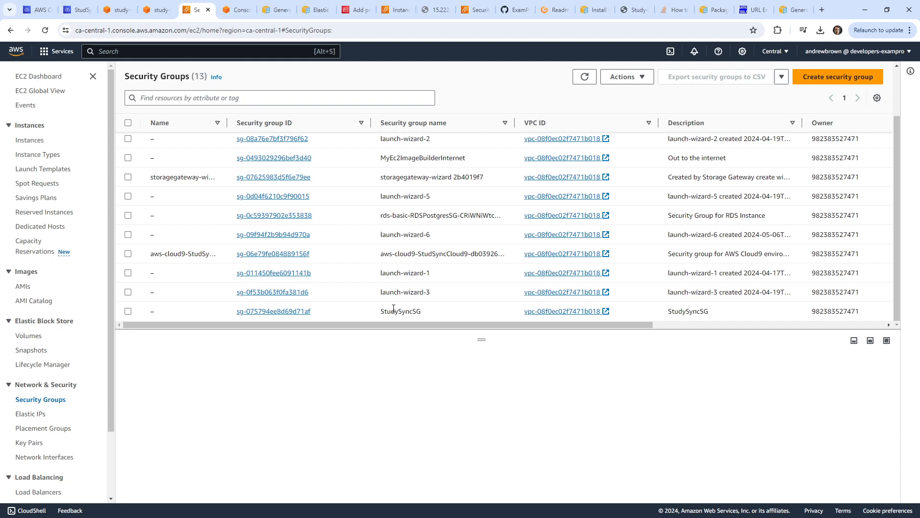
{"action": "left_click", "coordinate": [428, 315]}
{"action": "left_click_drag", "start_coordinate": [428, 314], "coordinate": [384, 313]}
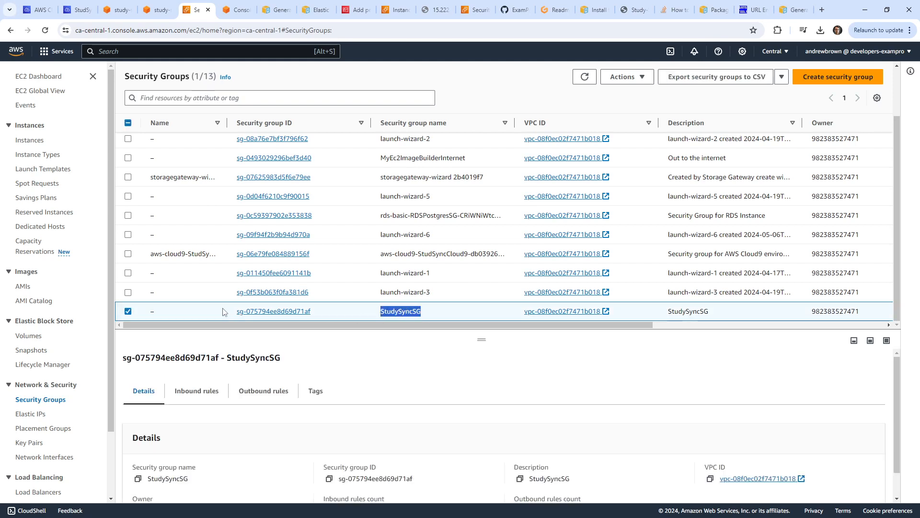
{"action": "left_click", "coordinate": [160, 312]}
{"action": "type", "text": "StudySyncSG"}
{"action": "left_click", "coordinate": [279, 362]}
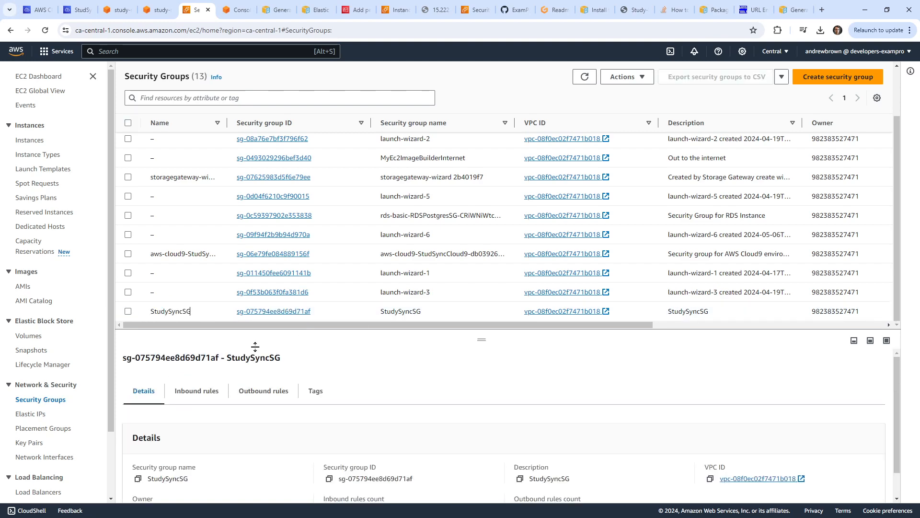
{"action": "left_click", "coordinate": [84, 11]}
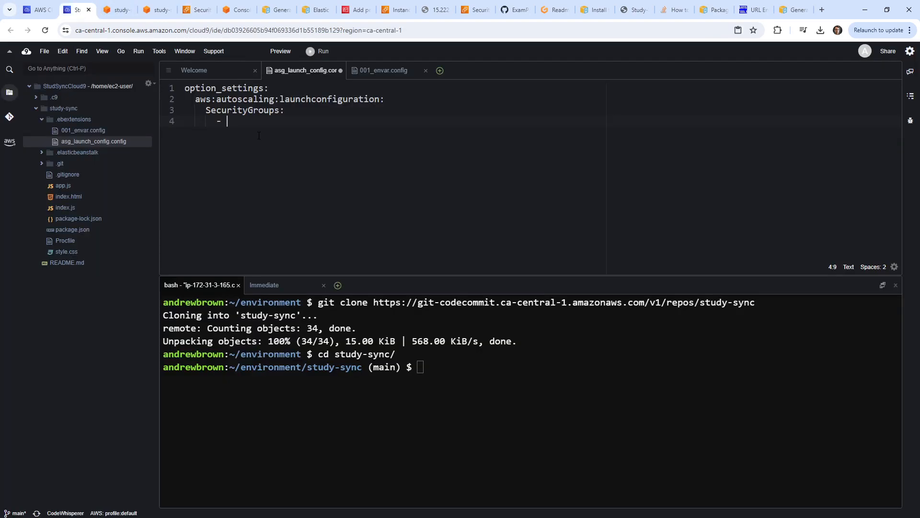
List StudySyncSG under SecurityGroups, then git add and commit with message 'configure sg for eb'.
{"action": "type", "text": "StudySyncSG"}
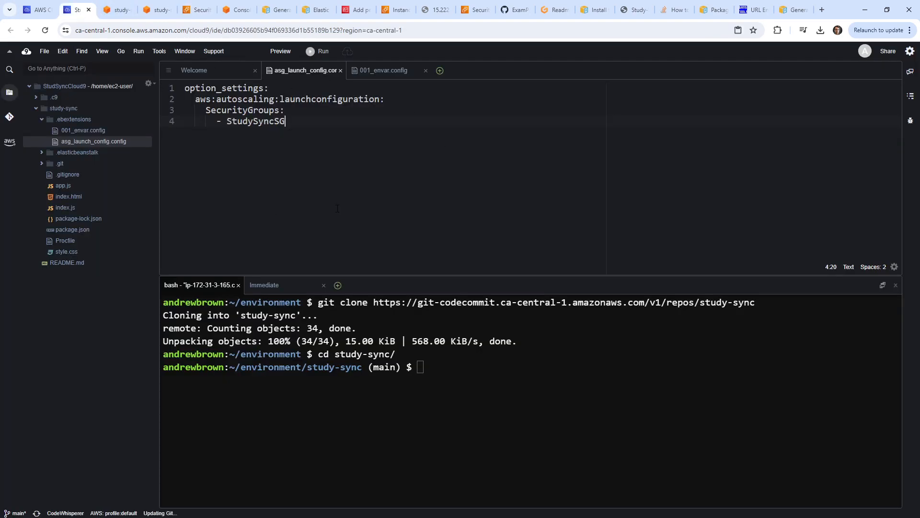
{"action": "left_click", "coordinate": [526, 397]}
{"action": "type", "text": "git add ."}
{"action": "key", "text": "Return"}
{"action": "type", "text": "git commit -m 'co"}
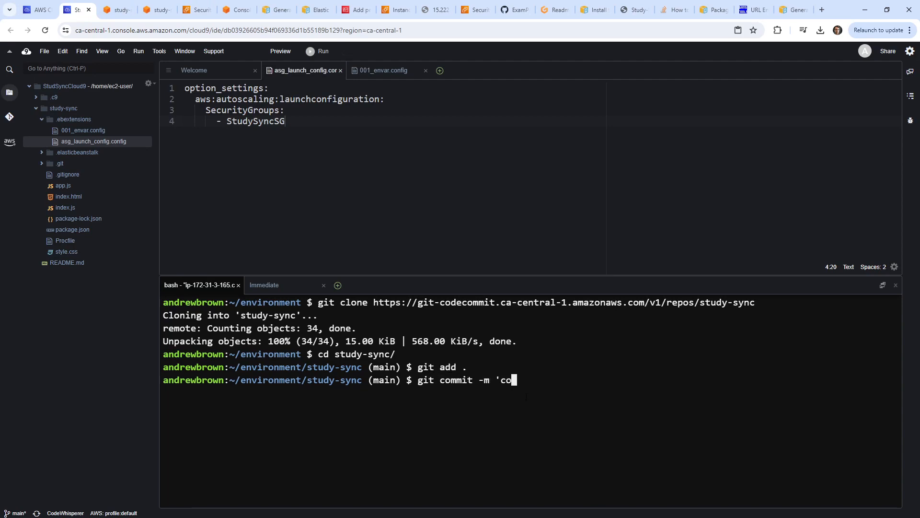
{"action": "type", "text": "nfigure sg for "}
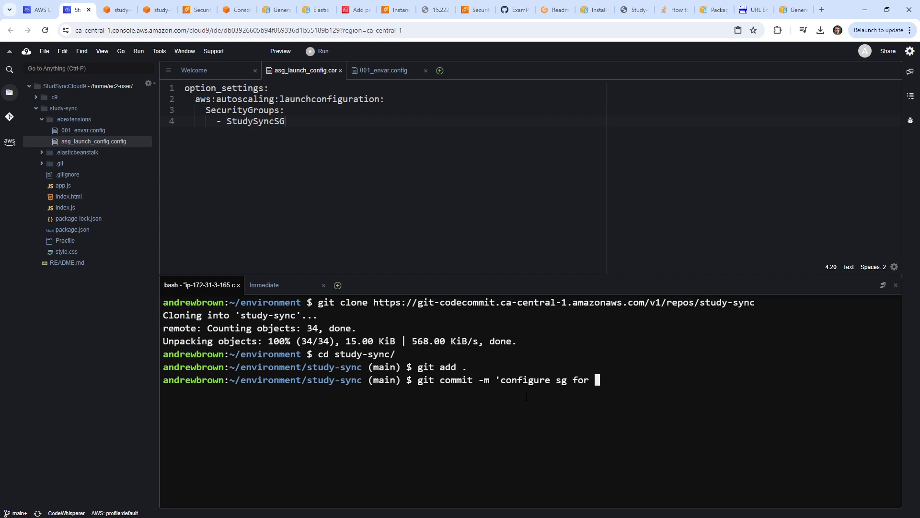
{"action": "type", "text": "eb'"}
{"action": "key", "text": "Return"}
Set the global git user name and e-mail address via git config.
{"action": "type", "text": "gitp"}
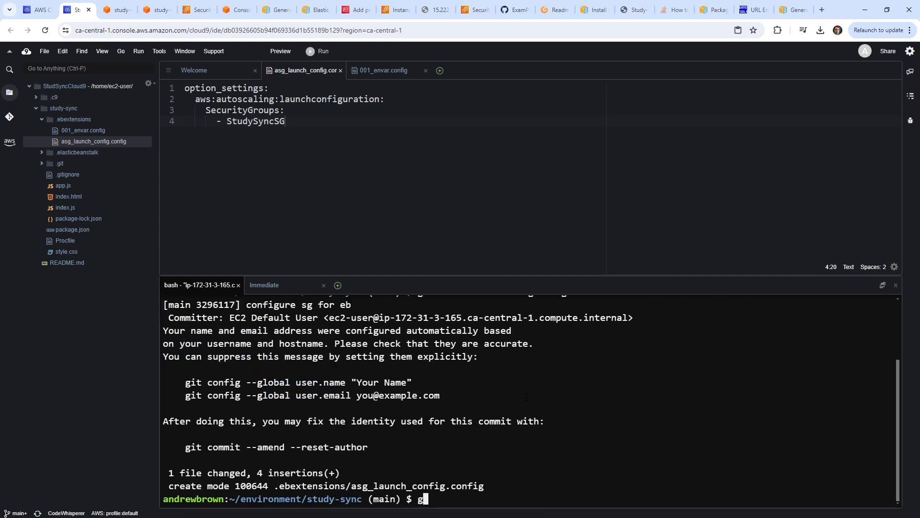
{"action": "key", "text": "BackSpace"}
{"action": "key", "text": "BackSpace"}
{"action": "key", "text": "BackSpace"}
{"action": "key", "text": "BackSpace"}
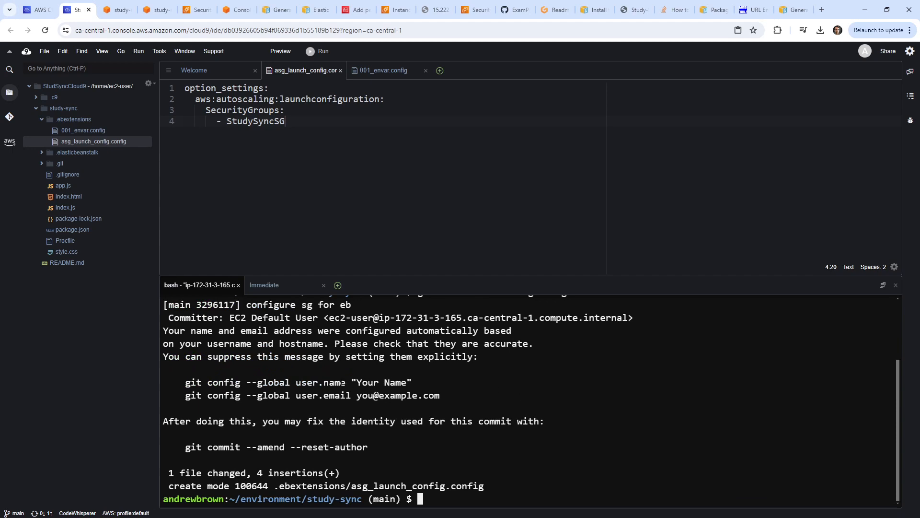
{"action": "mouse_move", "coordinate": [342, 382]}
{"action": "left_mouse_down"}
{"action": "mouse_move", "coordinate": [180, 395]}
{"action": "mouse_move", "coordinate": [343, 382]}
{"action": "left_mouse_up"}
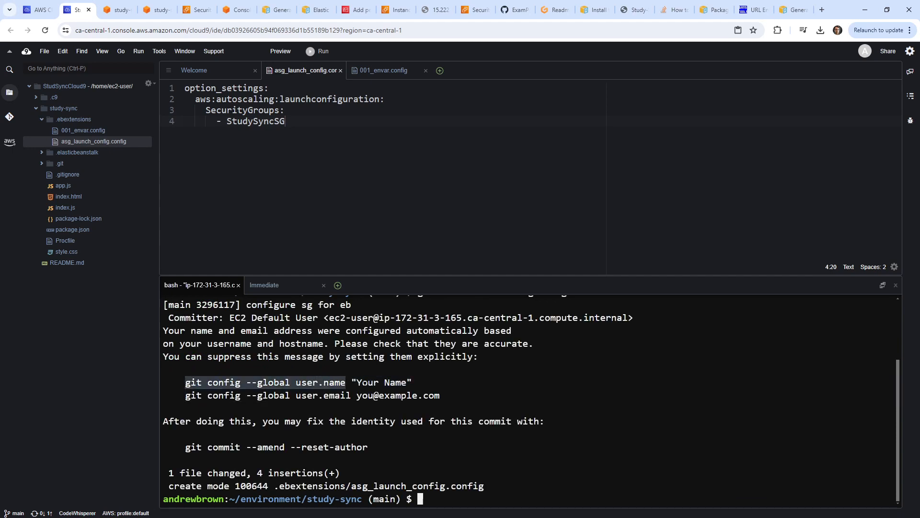
{"action": "key", "text": "ctrl+c"}
{"action": "key", "text": "ctrl+v"}
{"action": "type", "text": "\"Andrew"}
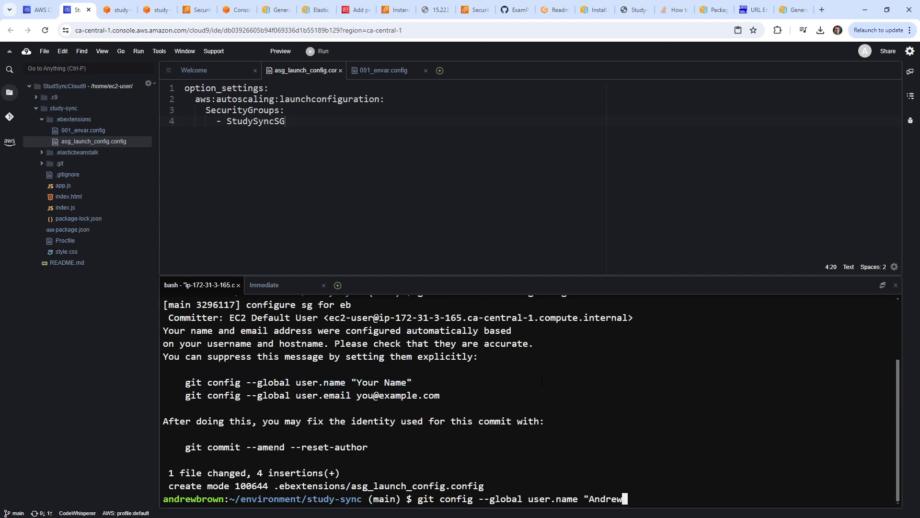
{"action": "type", "text": " Brown\""}
{"action": "key", "text": "Return"}
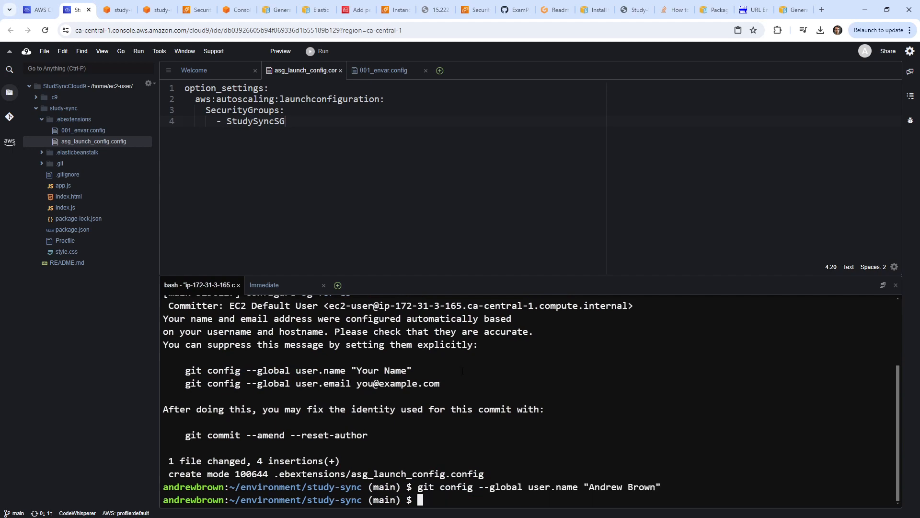
{"action": "left_click_drag", "start_coordinate": [357, 383], "coordinate": [182, 383]}
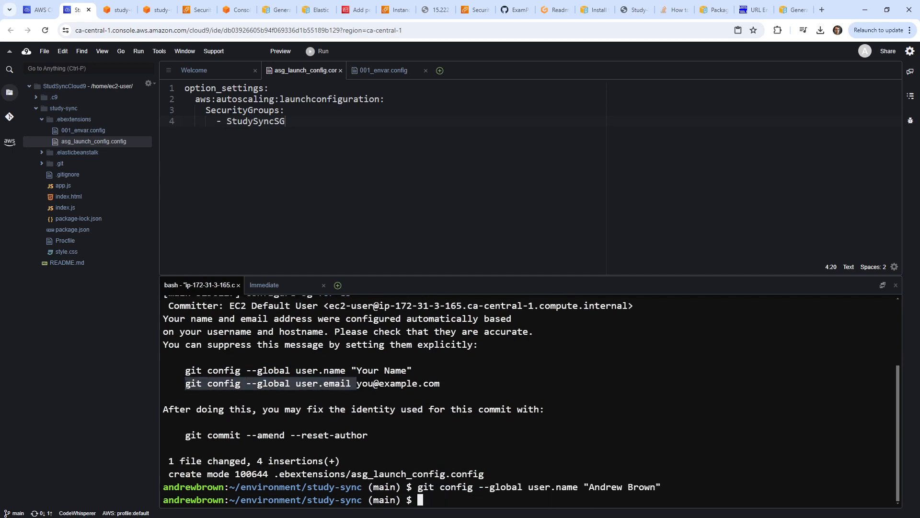
{"action": "key", "text": "ctrl+c"}
{"action": "key", "text": "ctrl+v"}
{"action": "type", "text": "\""}
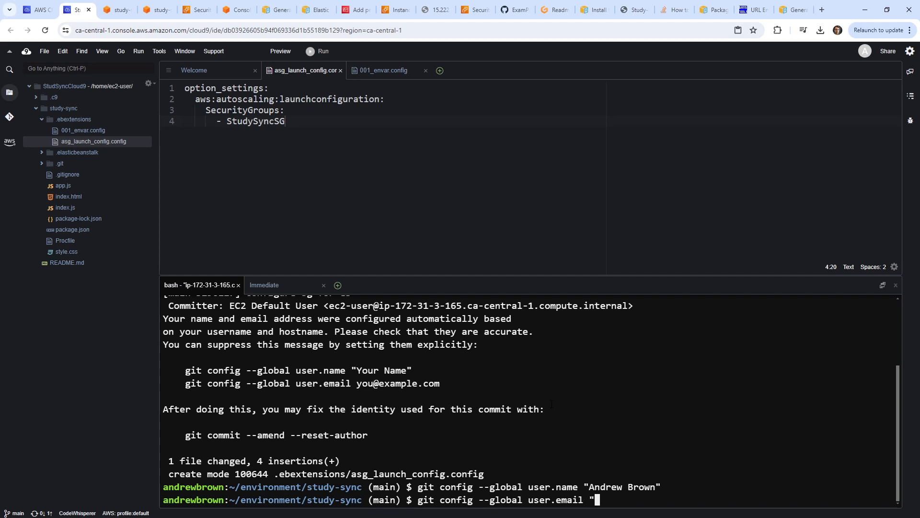
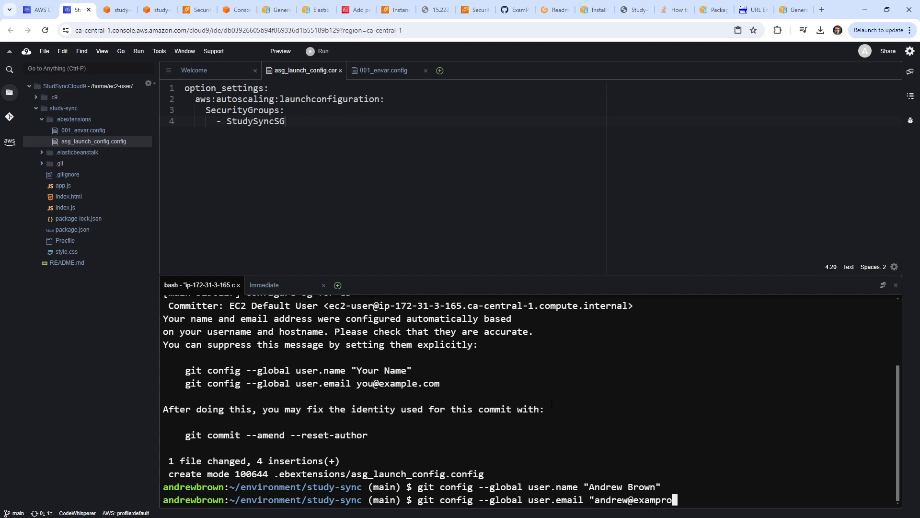
{"action": "key", "text": "Return"}
Rerun the commit and git push it to CodeCommit's main branch.
{"action": "key", "text": "Up"}
{"action": "key", "text": "Up"}
{"action": "key", "text": "Up"}
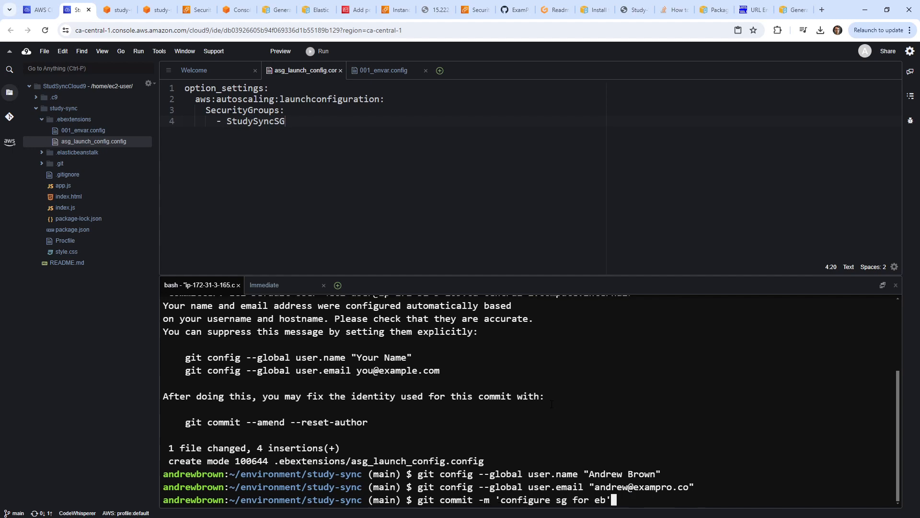
{"action": "key", "text": "Return"}
{"action": "type", "text": "git push"}
{"action": "key", "text": "Return"}
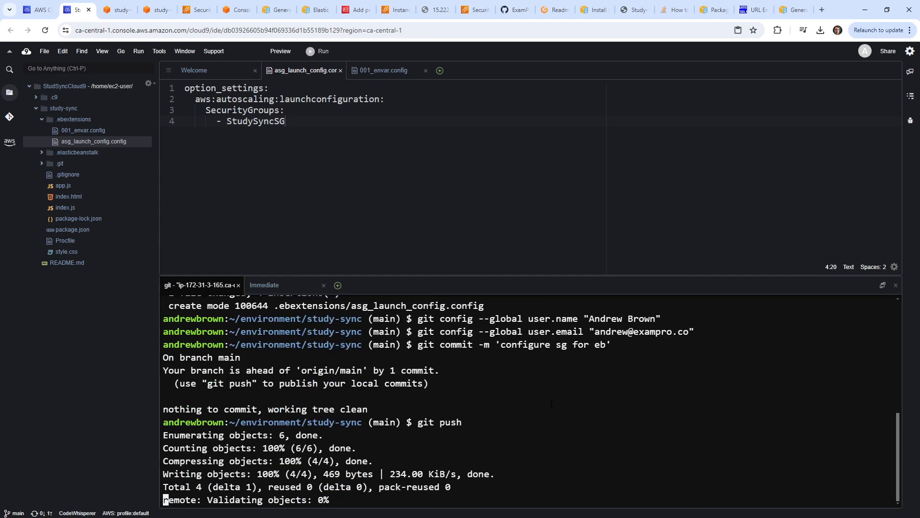
{"action": "type", "text": "eb"}
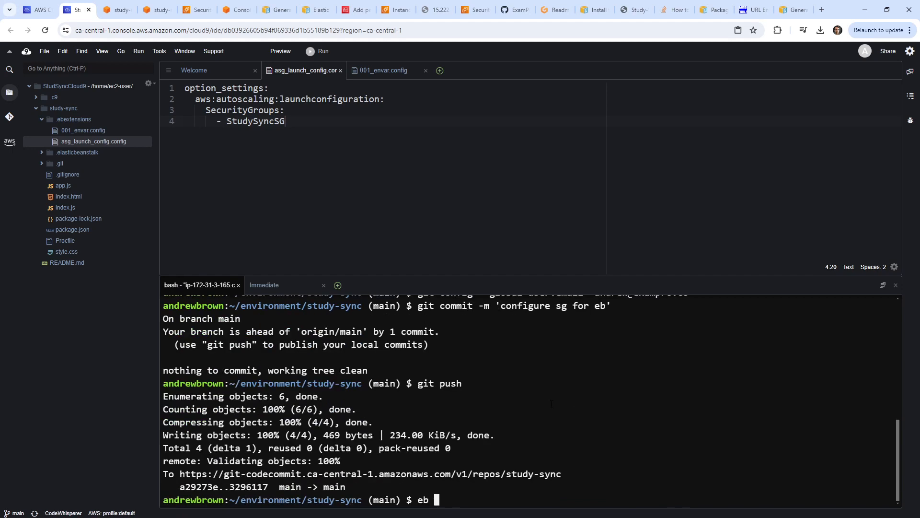
{"action": "key", "text": "BackSpace"}
{"action": "key", "text": "BackSpace"}
{"action": "key", "text": "BackSpace"}
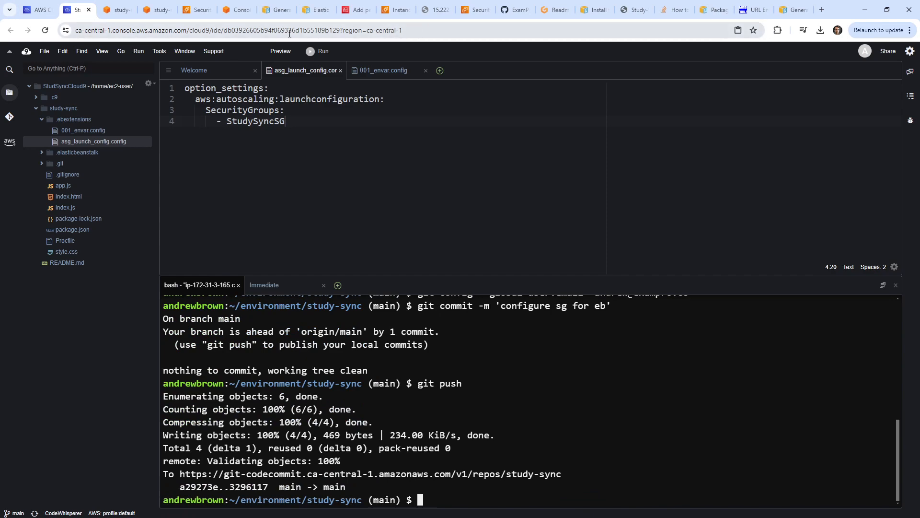
Copy the pip install awsebcli command from the Gitpod workspace's notes.
{"action": "left_click", "coordinate": [554, 10]}
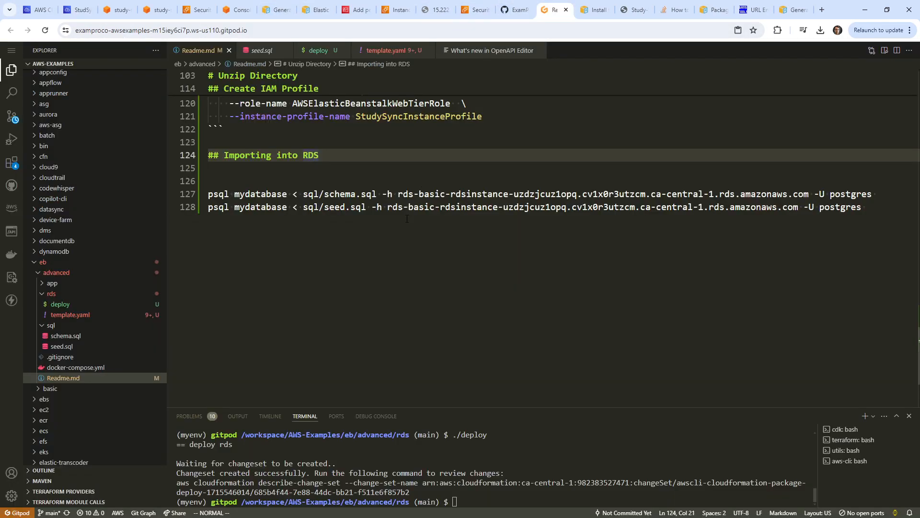
{"action": "scroll", "coordinate": [369, 230], "scroll_direction": "up", "scroll_amount": 20}
{"action": "scroll", "coordinate": [369, 230], "scroll_direction": "up", "scroll_amount": 2}
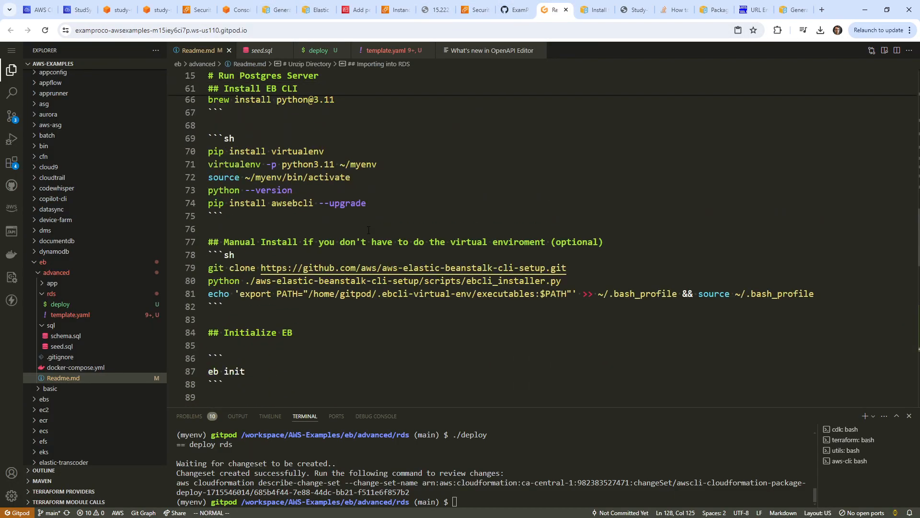
{"action": "left_click_drag", "start_coordinate": [389, 208], "coordinate": [209, 204]}
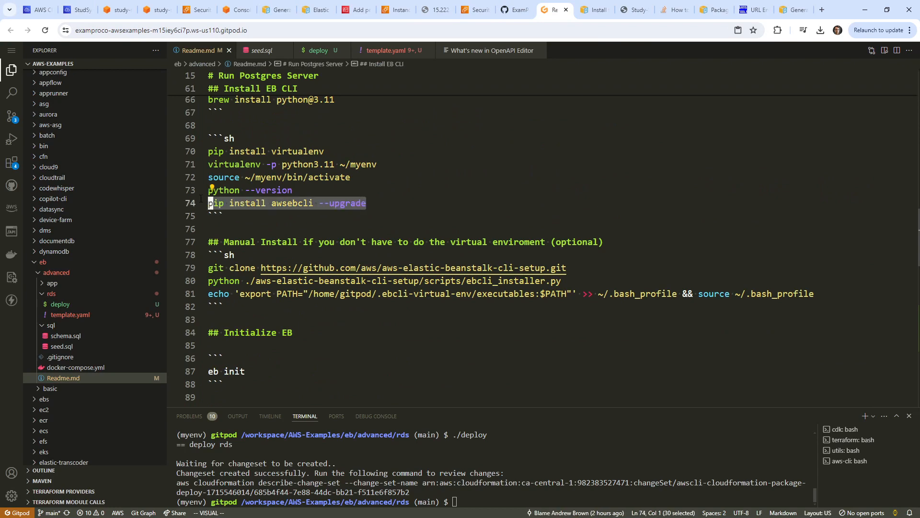
{"action": "key", "text": "ctrl+c"}
Install or upgrade the EB CLI in the Cloud9 terminal with the pasted install command.
{"action": "left_click", "coordinate": [76, 9]}
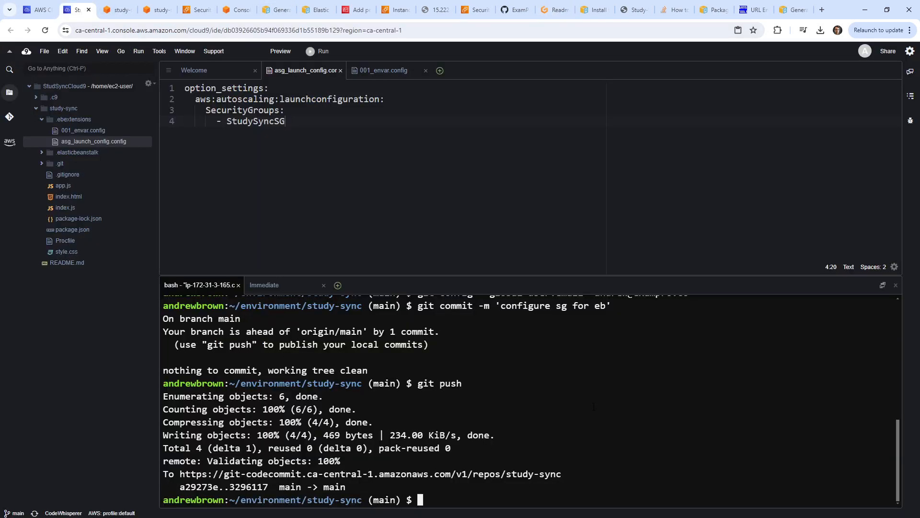
{"action": "key", "text": "ctrl+v"}
{"action": "key", "text": "Return"}
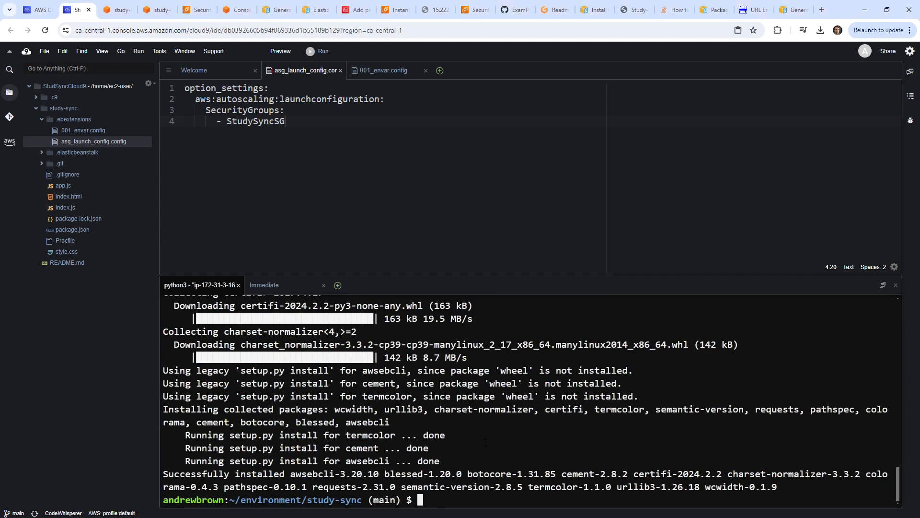
Run eb create --single as study-sync-prod, with the default CNAME and no Spot Fleet.
{"action": "type", "text": "eb"}
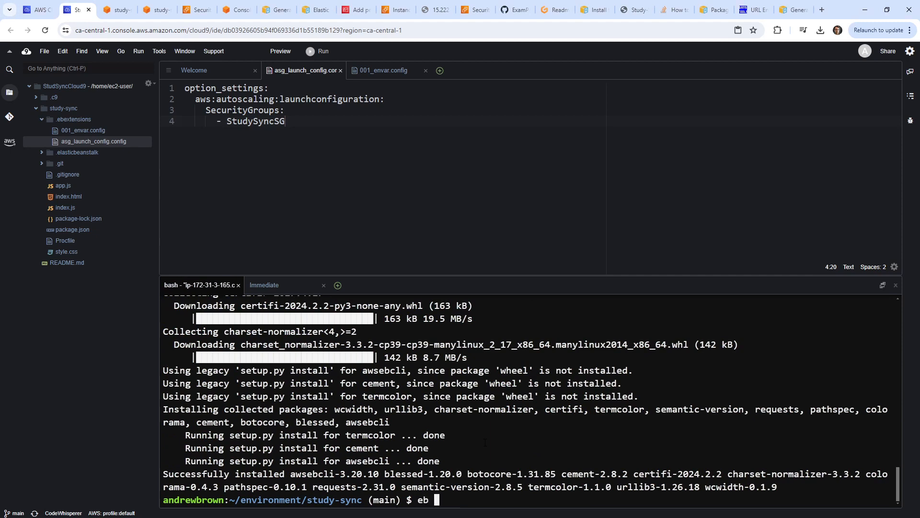
{"action": "type", "text": " create --single"}
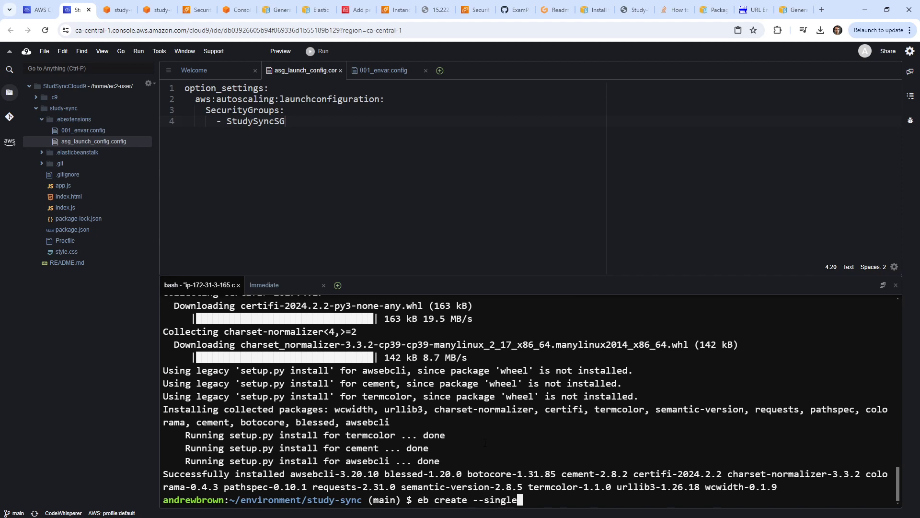
{"action": "key", "text": "Return"}
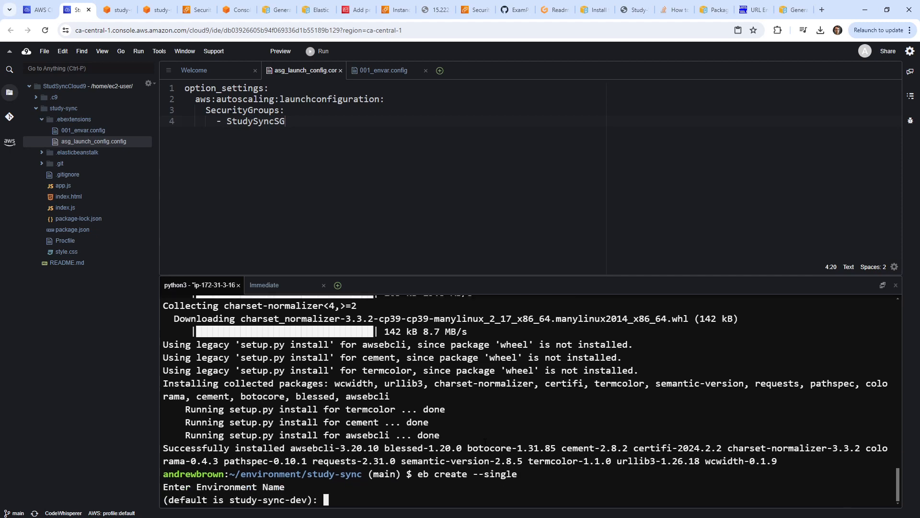
{"action": "type", "text": "study-sync-prod"}
{"action": "key", "text": "Return"}
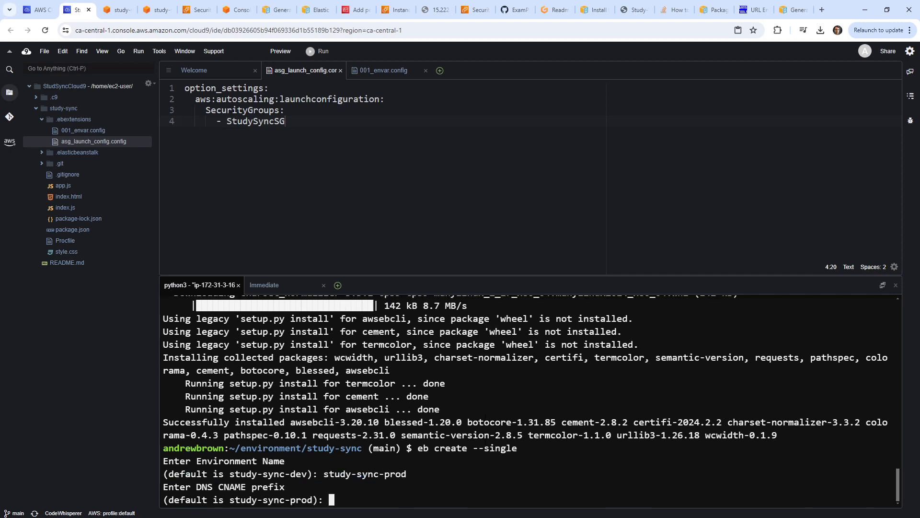
{"action": "key", "text": "Return"}
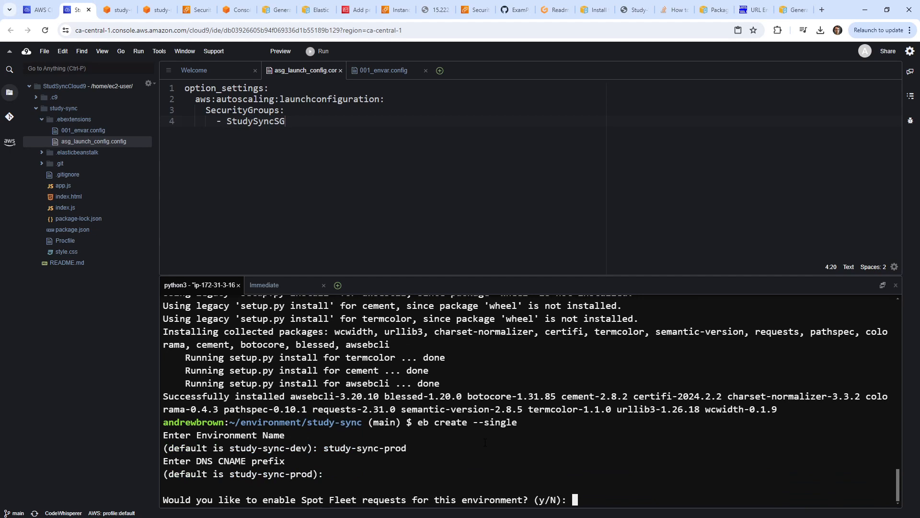
{"action": "type", "text": "n"}
{"action": "key", "text": "Return"}
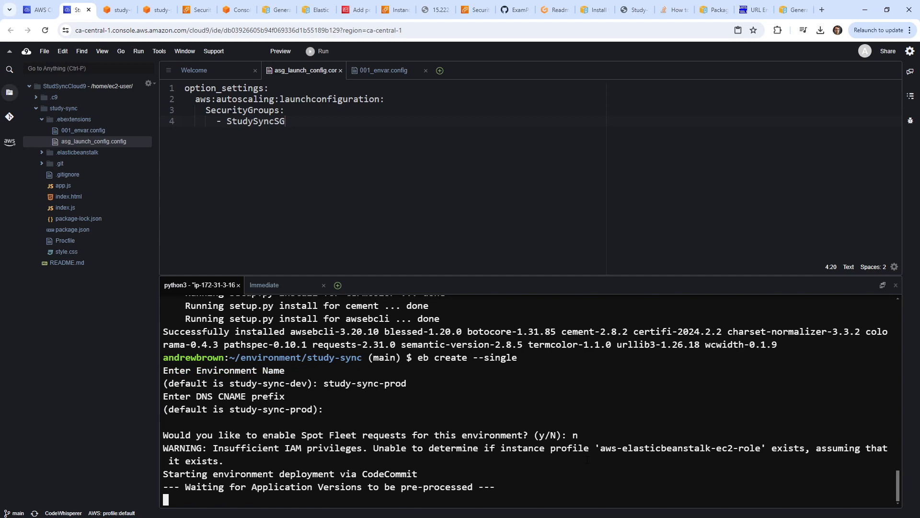
{"action": "double_click", "coordinate": [601, 447]}
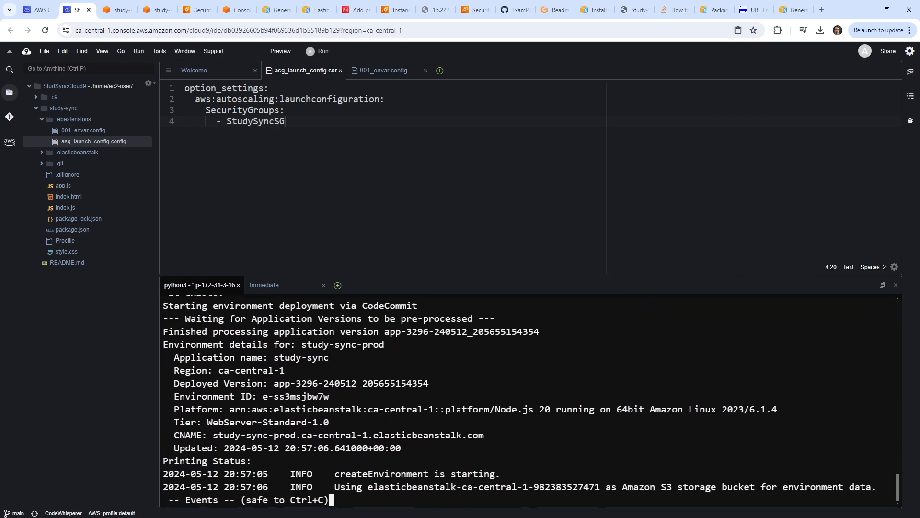
Open the AWSEBAutoScalingLaunchConfiguration from awseb-e-ss3msjbw7w-stack's CloudFormation resources in EC2.
{"action": "left_click", "coordinate": [37, 9]}
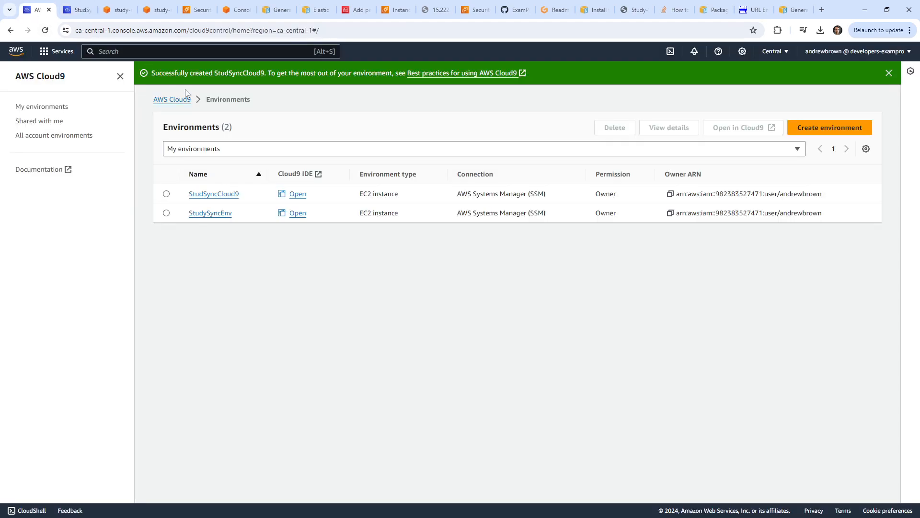
{"action": "left_click", "coordinate": [207, 51]}
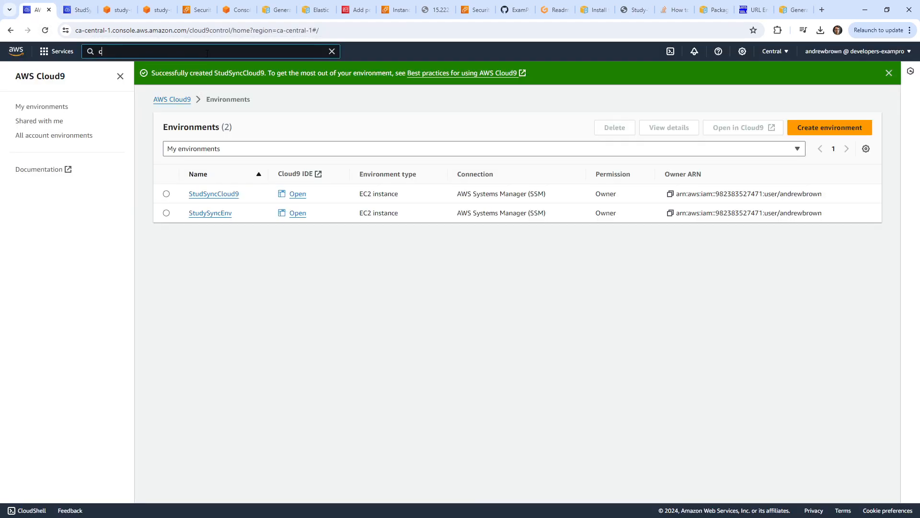
{"action": "type", "text": "cfn"}
{"action": "left_click", "coordinate": [252, 131]}
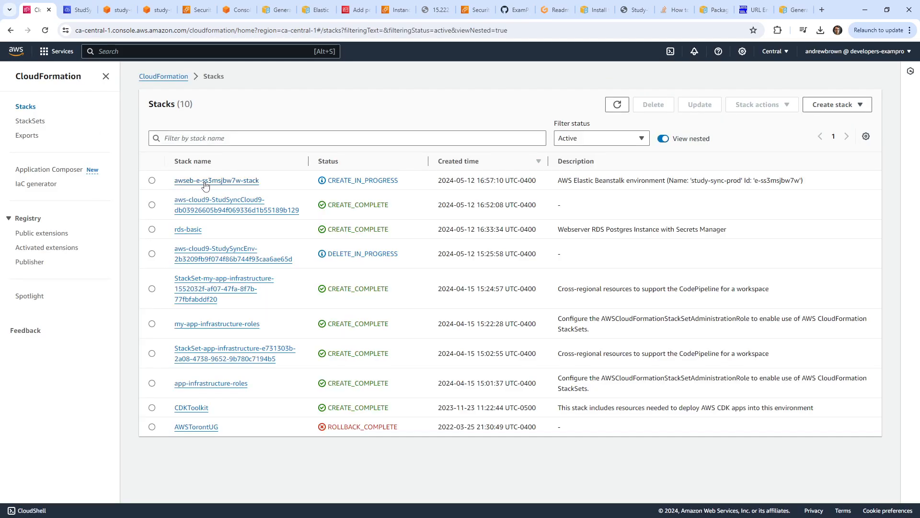
{"action": "left_click", "coordinate": [206, 181]}
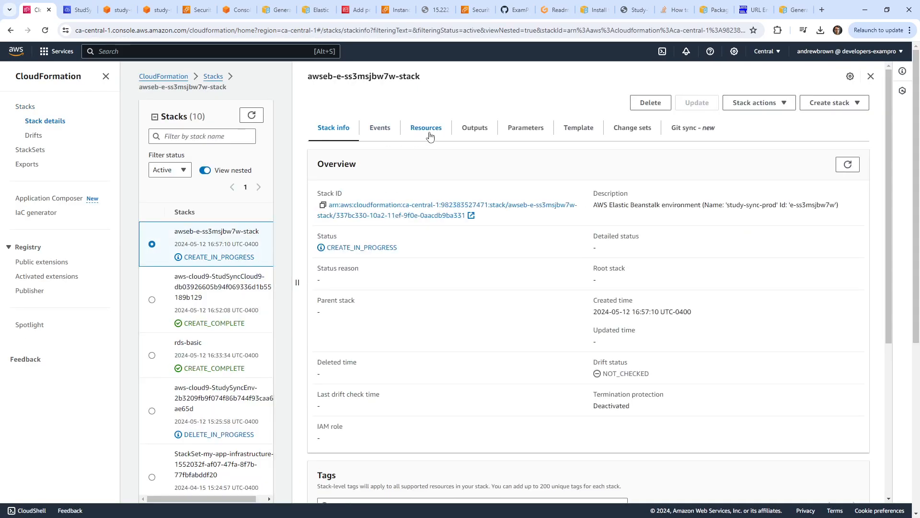
{"action": "left_click", "coordinate": [429, 133]}
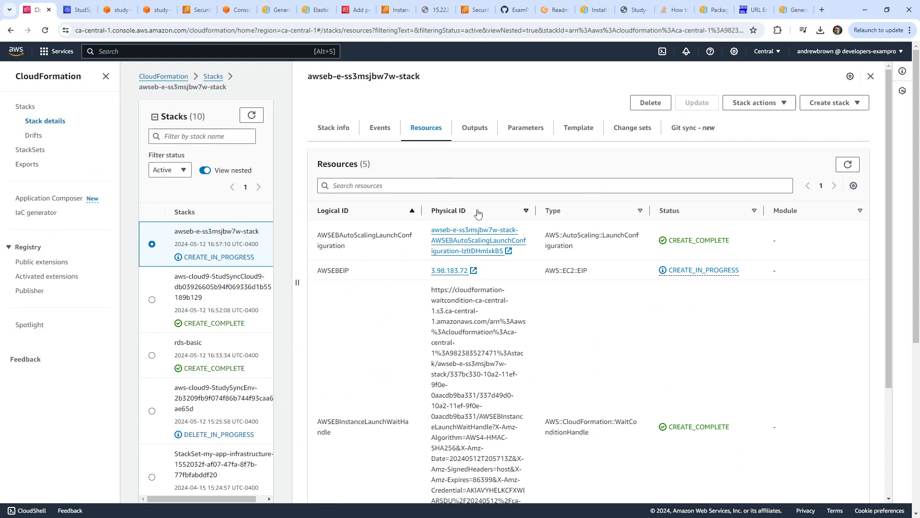
{"action": "left_click", "coordinate": [488, 244]}
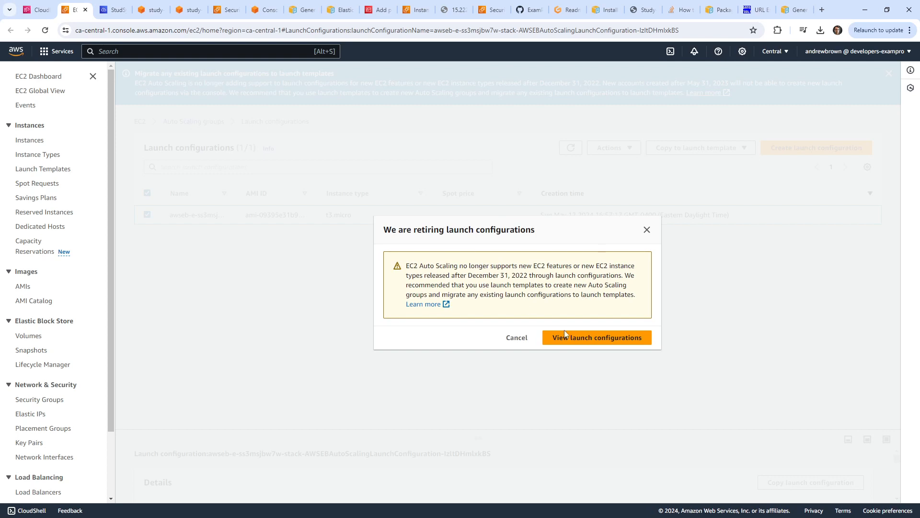
Dismiss the retirement notice and enlarge the details pane to check the launch configuration's security groups.
{"action": "left_click", "coordinate": [614, 340]}
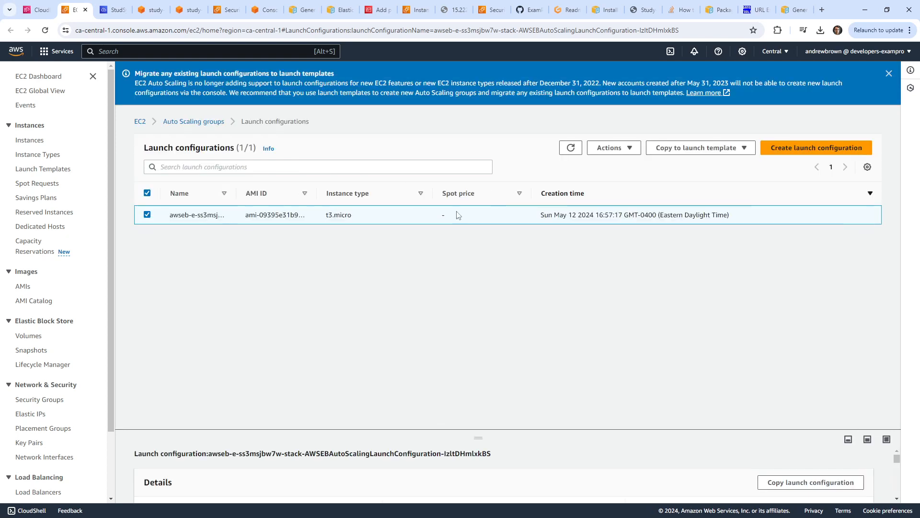
{"action": "left_click_drag", "start_coordinate": [488, 443], "coordinate": [502, 294]}
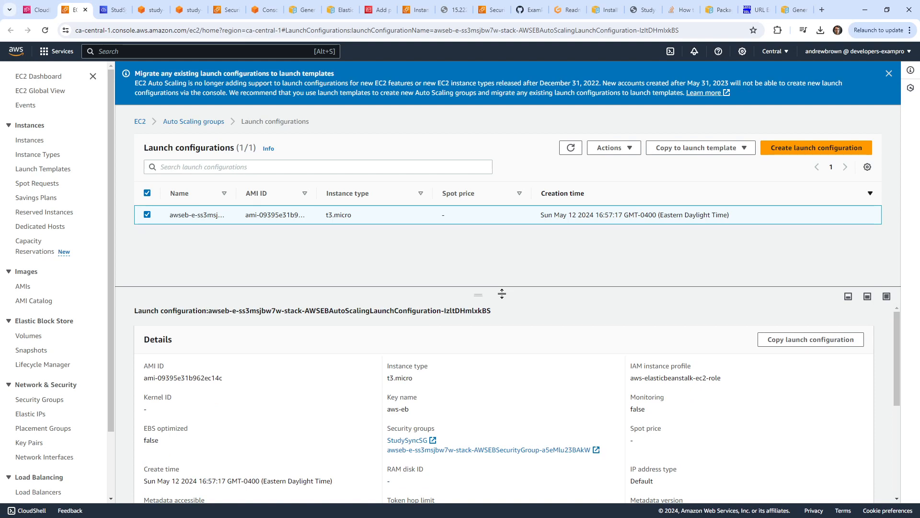
{"action": "left_click_drag", "start_coordinate": [501, 294], "coordinate": [484, 270]}
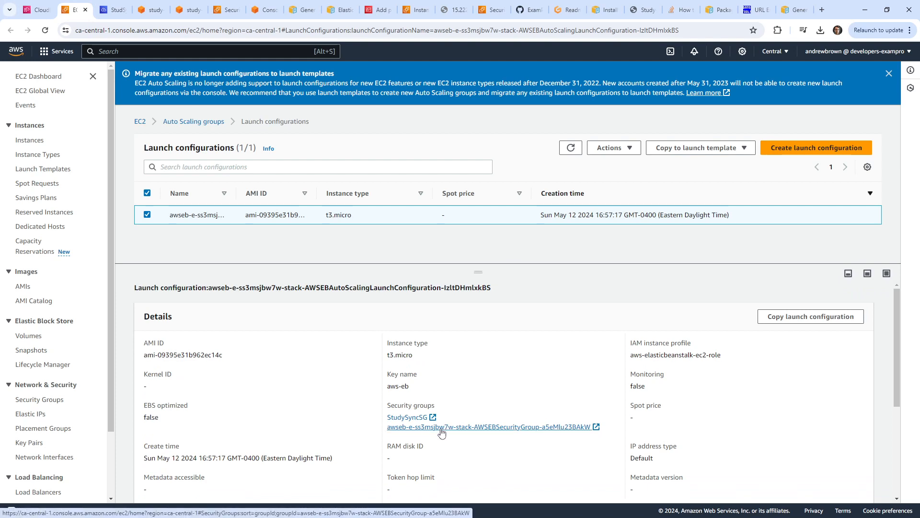
Open the StudySyncSG security group link in a new tab and switch to it.
{"action": "right_click", "coordinate": [405, 419]}
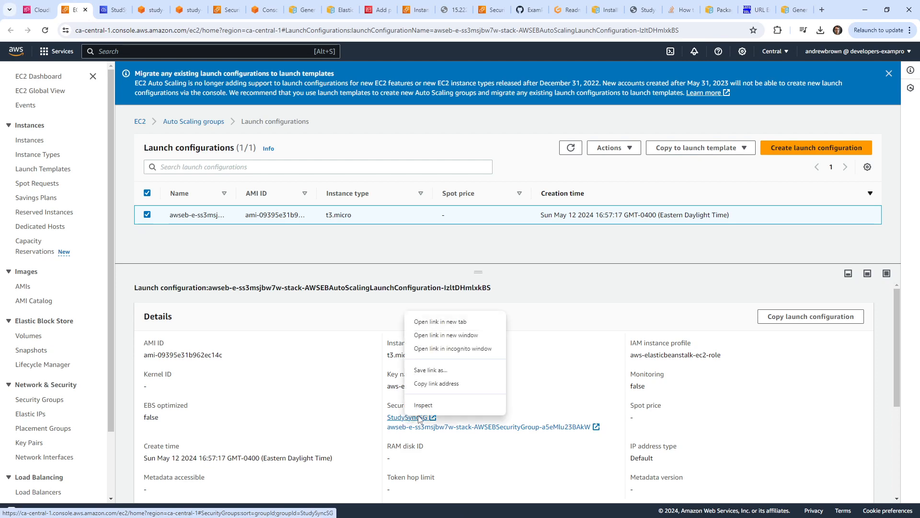
{"action": "left_click", "coordinate": [422, 320]}
{"action": "left_click", "coordinate": [97, 11]}
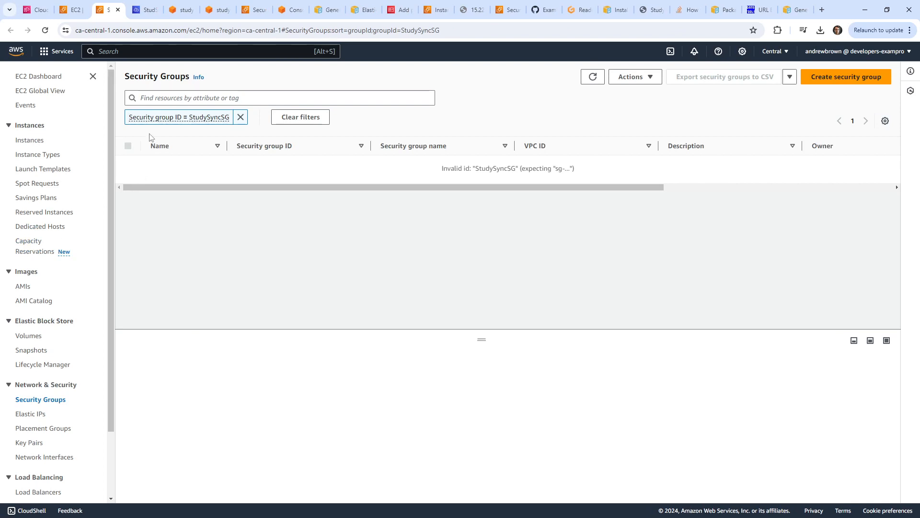
Clear the StudySyncSG filter and widen the Name column to list all 14 security groups.
{"action": "left_click", "coordinate": [241, 117]}
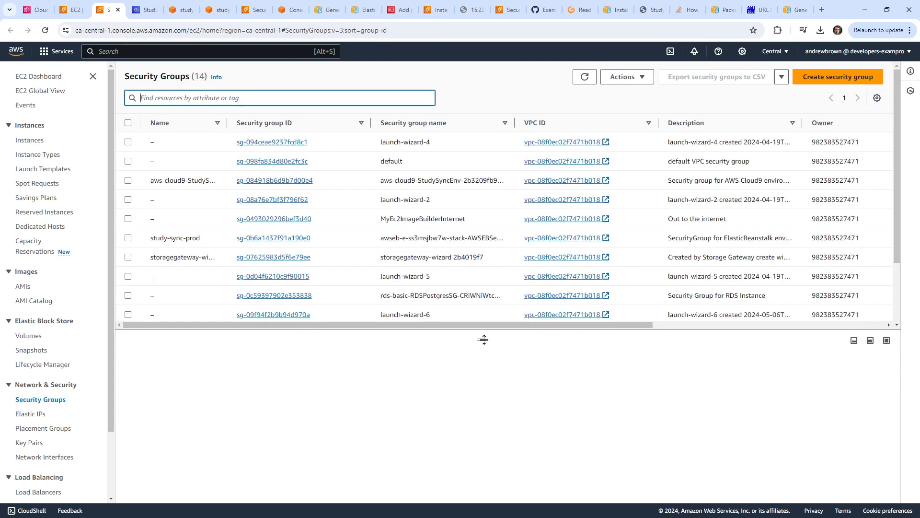
{"action": "left_click_drag", "start_coordinate": [482, 340], "coordinate": [482, 489]}
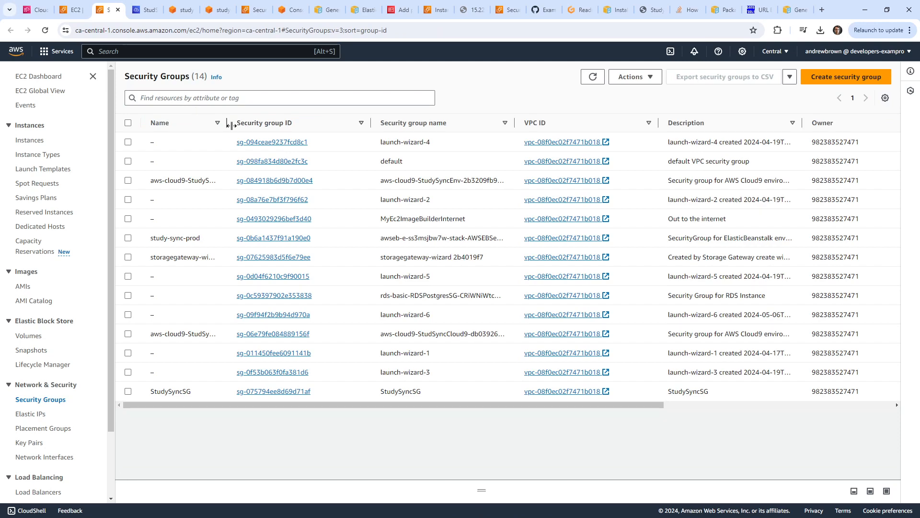
{"action": "left_click_drag", "start_coordinate": [227, 123], "coordinate": [273, 124]}
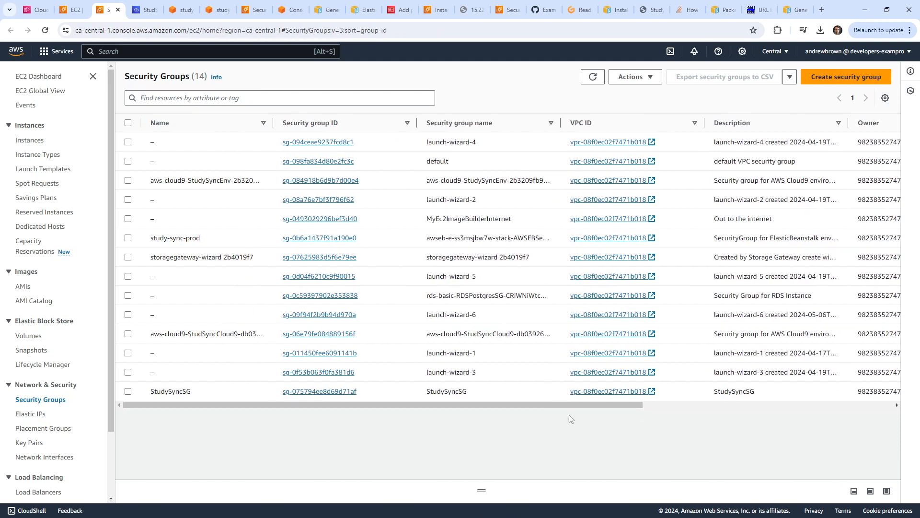
Confirm rds-basic-RDSPostgresSG's inbound PostgreSQL 5432 rule has StudySyncSG as its source.
{"action": "left_click", "coordinate": [84, 6]}
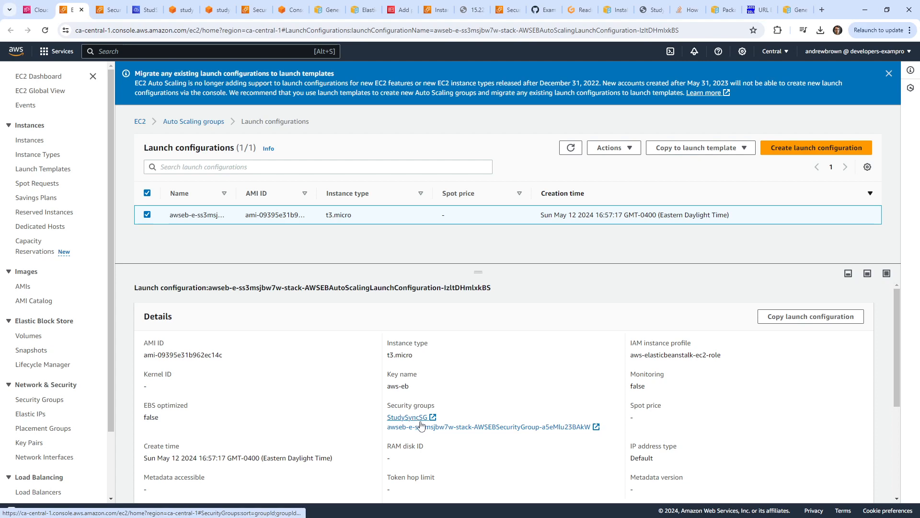
{"action": "middle_click", "coordinate": [387, 419]}
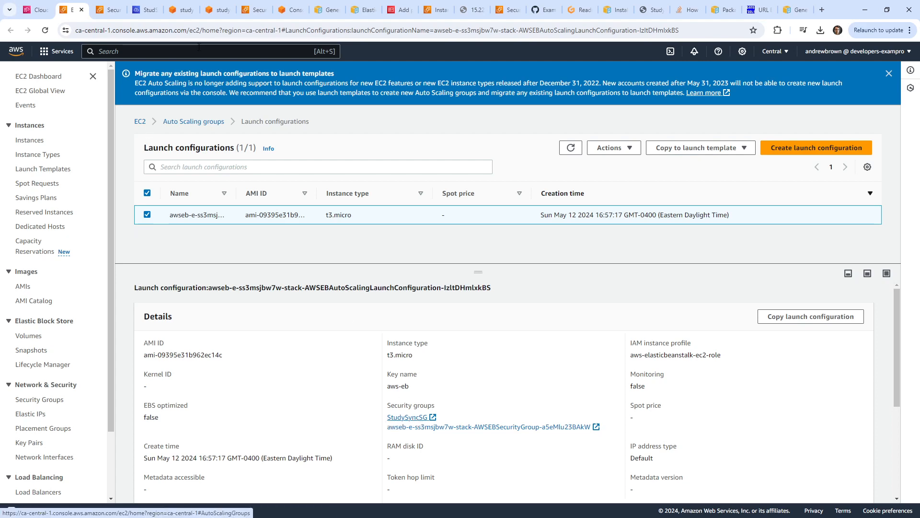
{"action": "left_click", "coordinate": [104, 12]}
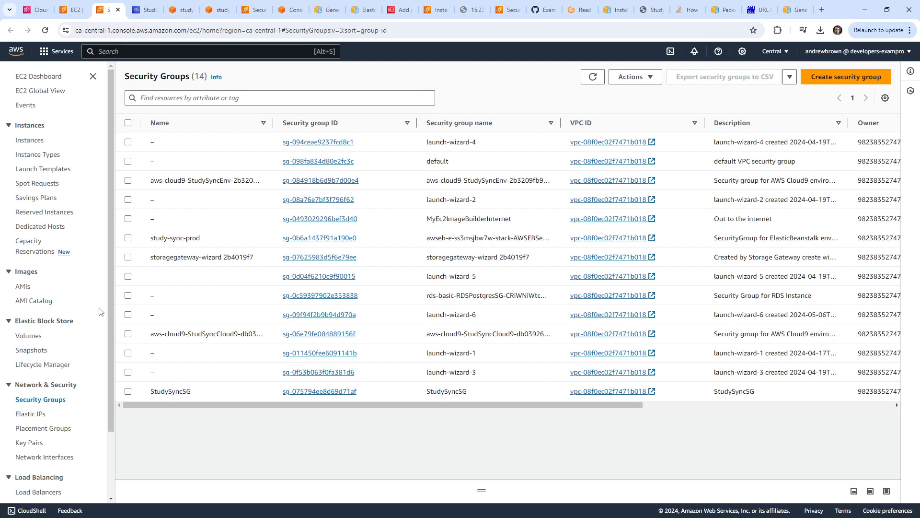
{"action": "left_click", "coordinate": [128, 297]}
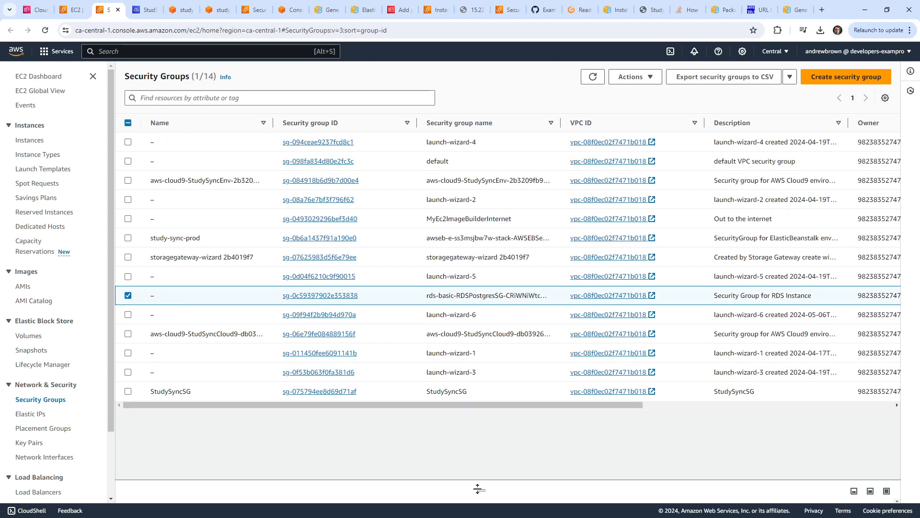
{"action": "left_click", "coordinate": [200, 282]}
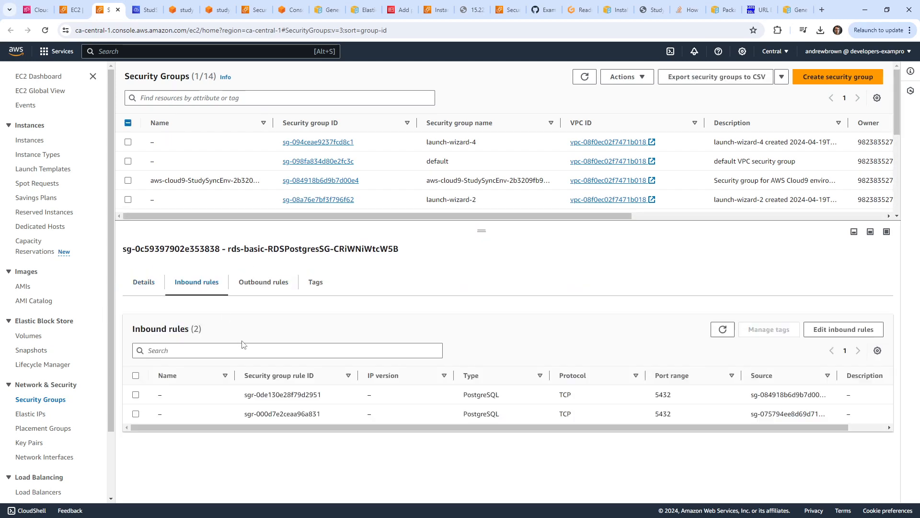
{"action": "left_click_drag", "start_coordinate": [802, 427], "coordinate": [839, 429]}
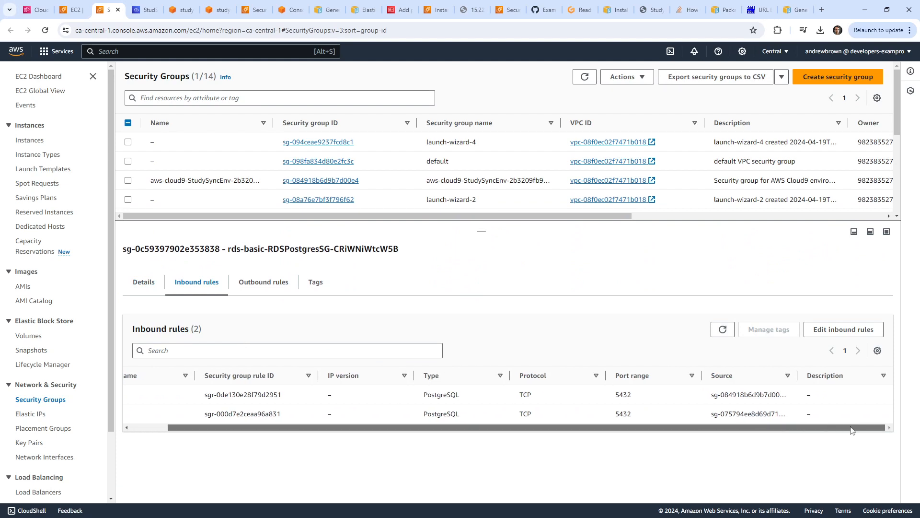
{"action": "left_click_drag", "start_coordinate": [797, 375], "coordinate": [877, 376]}
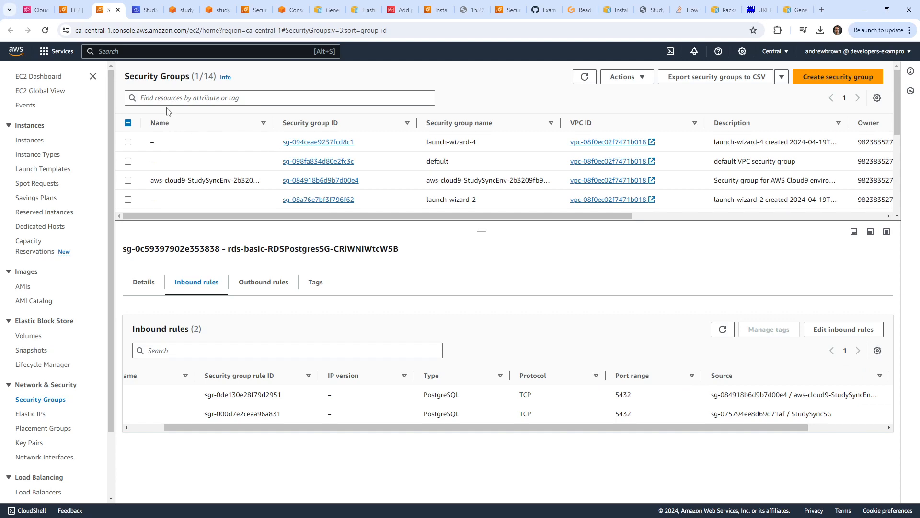
{"action": "left_click", "coordinate": [73, 10]}
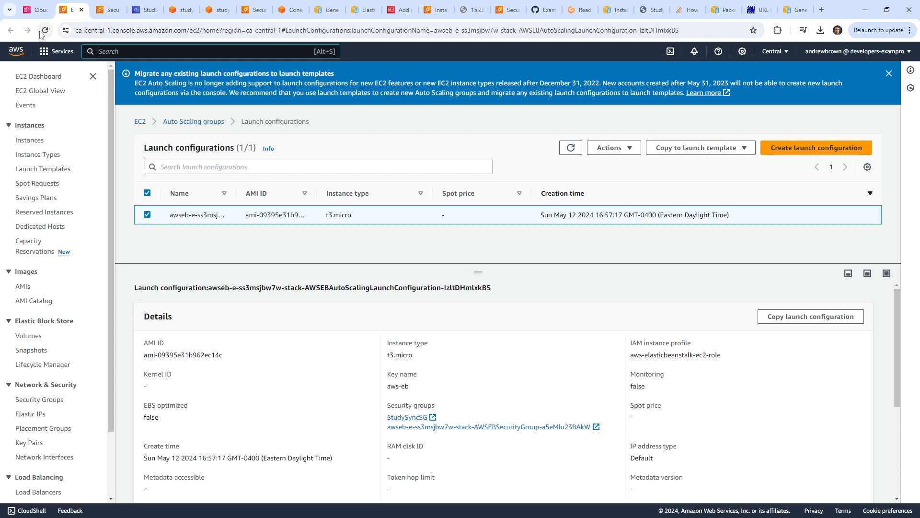
In the env.yaml guide, read the YAML manifest description and the environment groups note.
{"action": "left_click", "coordinate": [795, 9]}
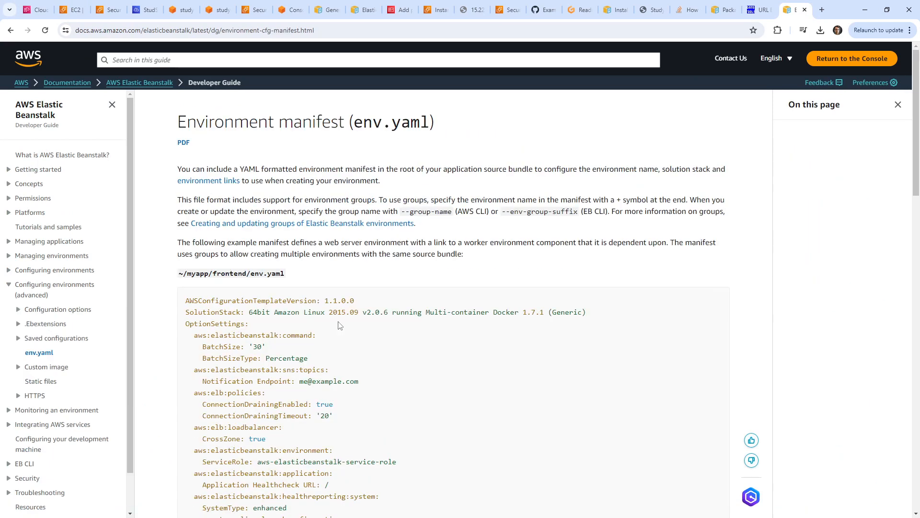
{"action": "left_click_drag", "start_coordinate": [279, 172], "coordinate": [704, 172]}
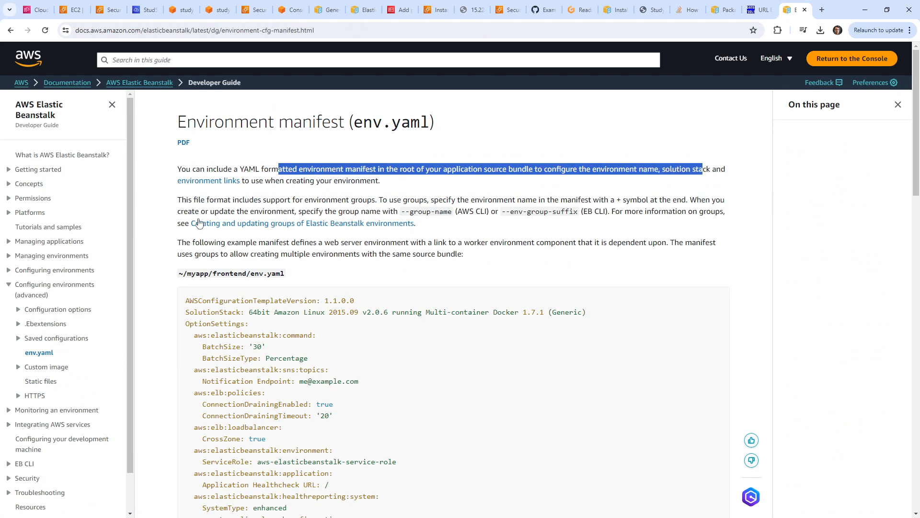
{"action": "scroll", "coordinate": [178, 227], "scroll_direction": "down", "scroll_amount": 2}
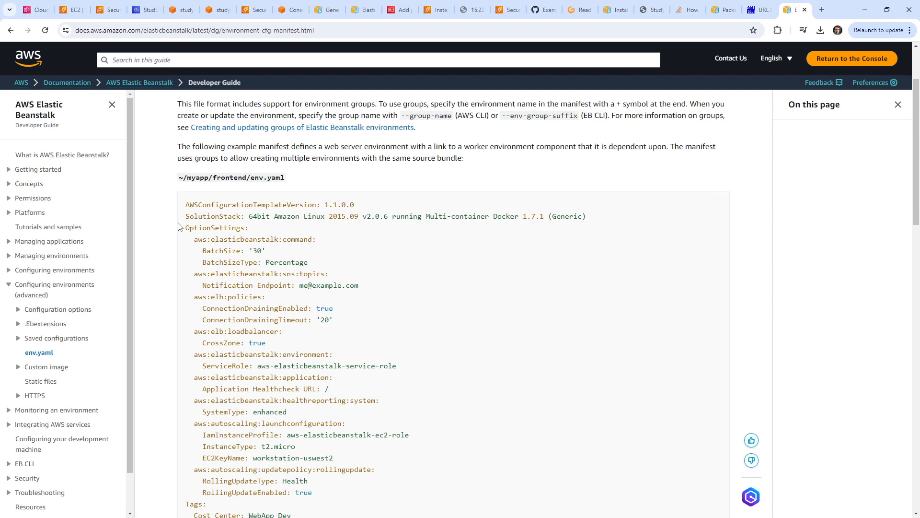
{"action": "scroll", "coordinate": [178, 228], "scroll_direction": "up", "scroll_amount": 2}
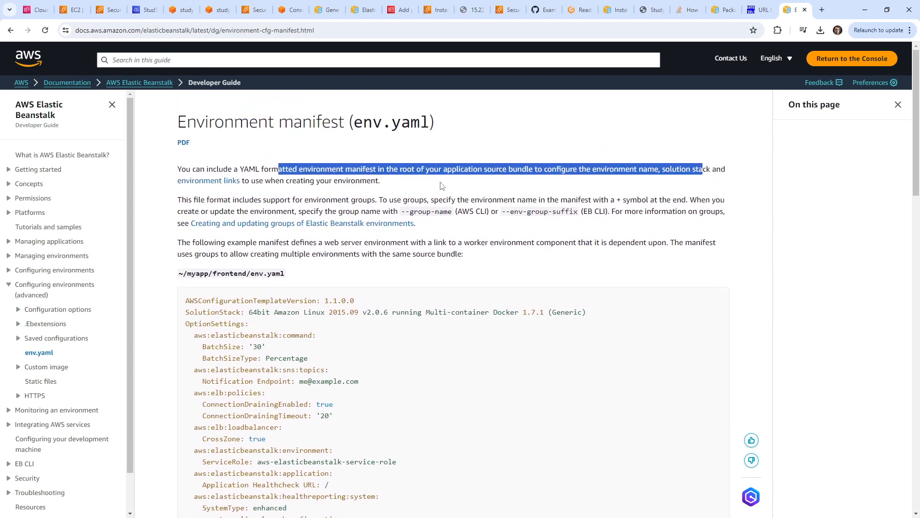
{"action": "left_click_drag", "start_coordinate": [192, 200], "coordinate": [403, 200]}
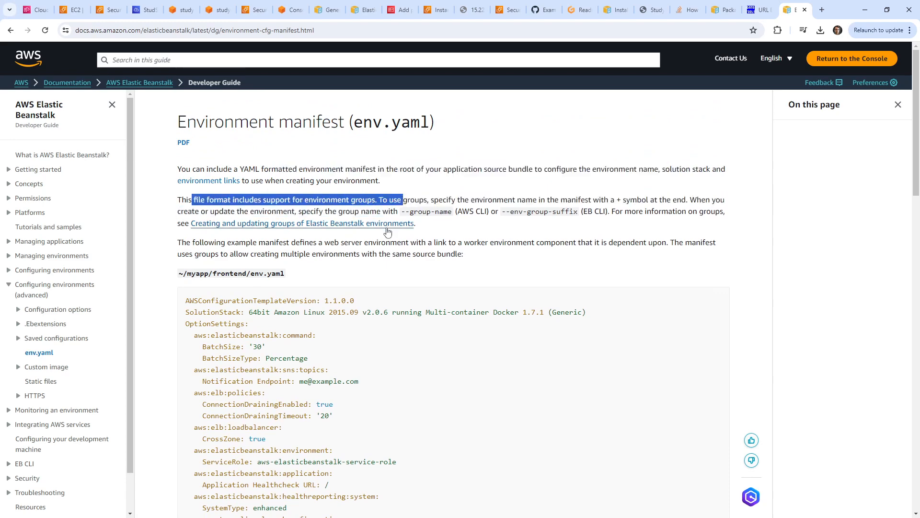
{"action": "scroll", "coordinate": [386, 232], "scroll_direction": "down", "scroll_amount": 5}
{"action": "scroll", "coordinate": [389, 232], "scroll_direction": "down", "scroll_amount": 1}
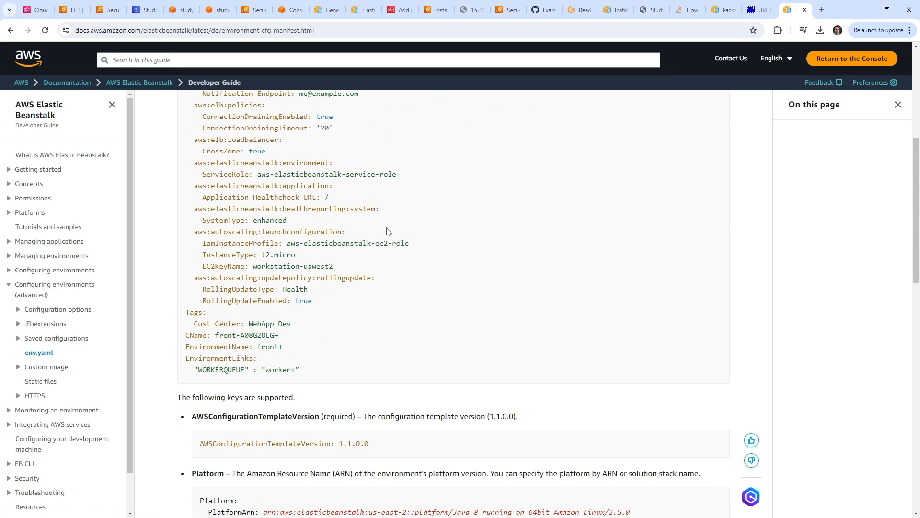
{"action": "scroll", "coordinate": [388, 231], "scroll_direction": "up", "scroll_amount": 3}
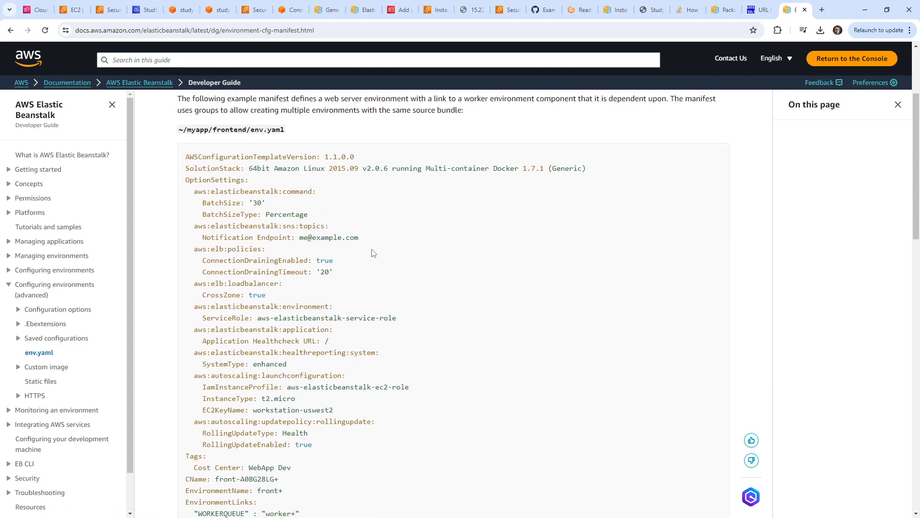
Review the example's autoscaling launchconfiguration settings and the list of supported keys.
{"action": "left_click_drag", "start_coordinate": [333, 410], "coordinate": [235, 368]}
{"action": "scroll", "coordinate": [235, 367], "scroll_direction": "up", "scroll_amount": 3}
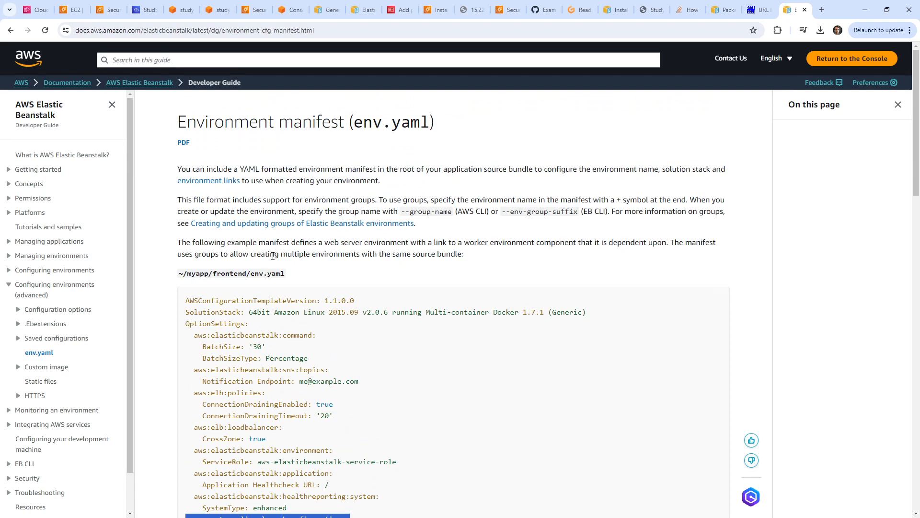
{"action": "scroll", "coordinate": [274, 256], "scroll_direction": "down", "scroll_amount": 5}
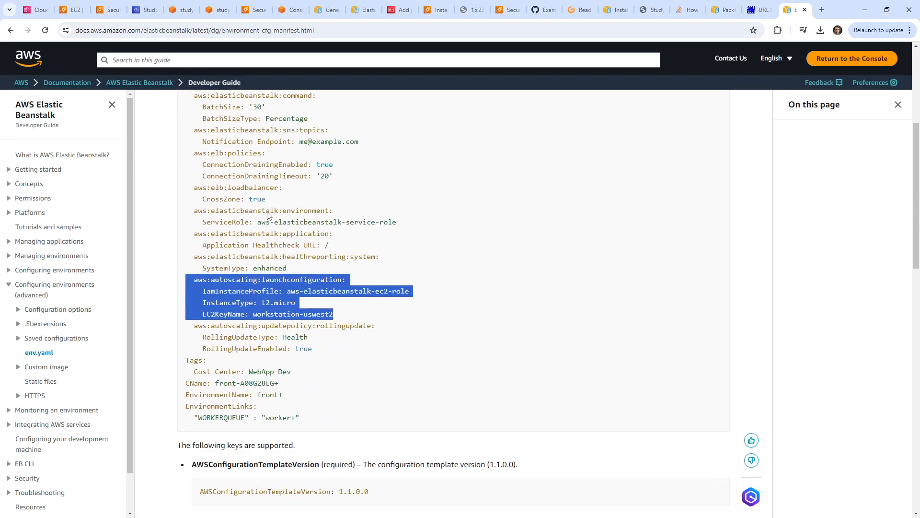
{"action": "scroll", "coordinate": [268, 212], "scroll_direction": "down", "scroll_amount": 5}
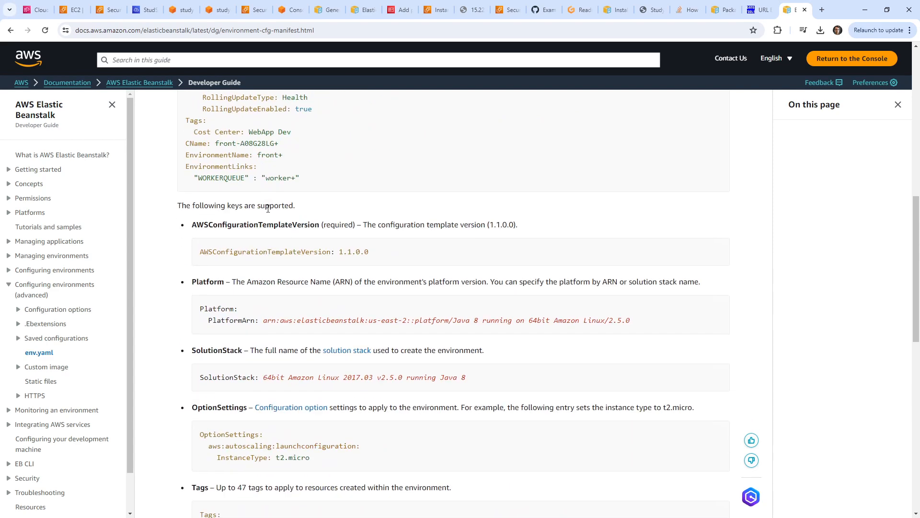
{"action": "scroll", "coordinate": [268, 207], "scroll_direction": "down", "scroll_amount": 5}
{"action": "scroll", "coordinate": [274, 211], "scroll_direction": "down", "scroll_amount": 7}
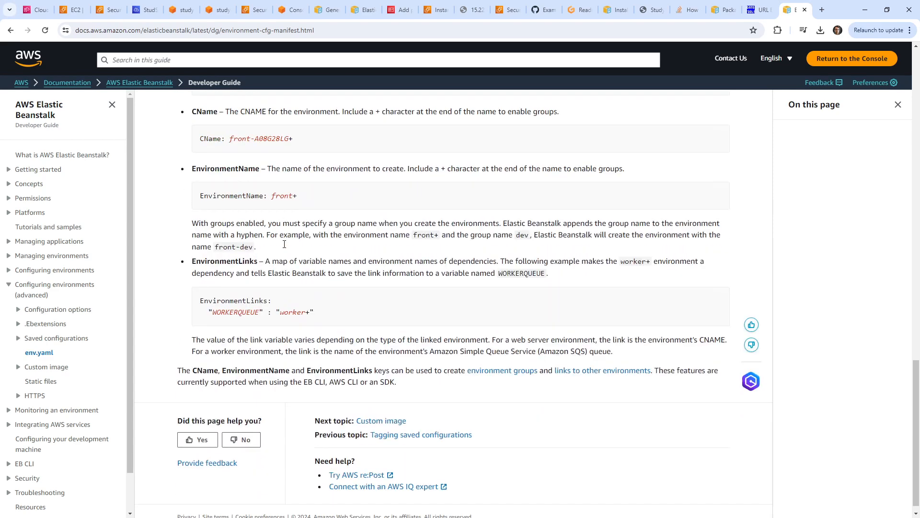
{"action": "left_click", "coordinate": [259, 30]}
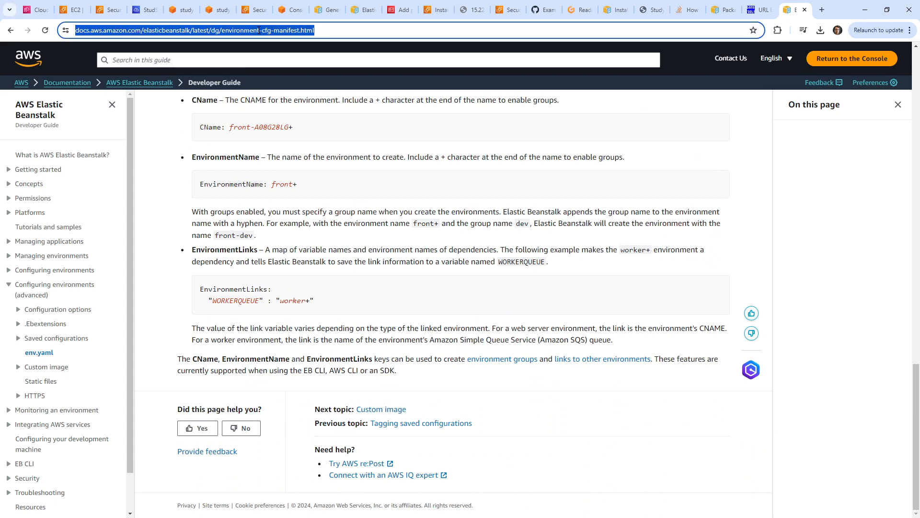
Search 'secrets eliastci beanstalk' and open the Elastic Beanstalk and Secrets Manager question.
{"action": "type", "text": "secret"}
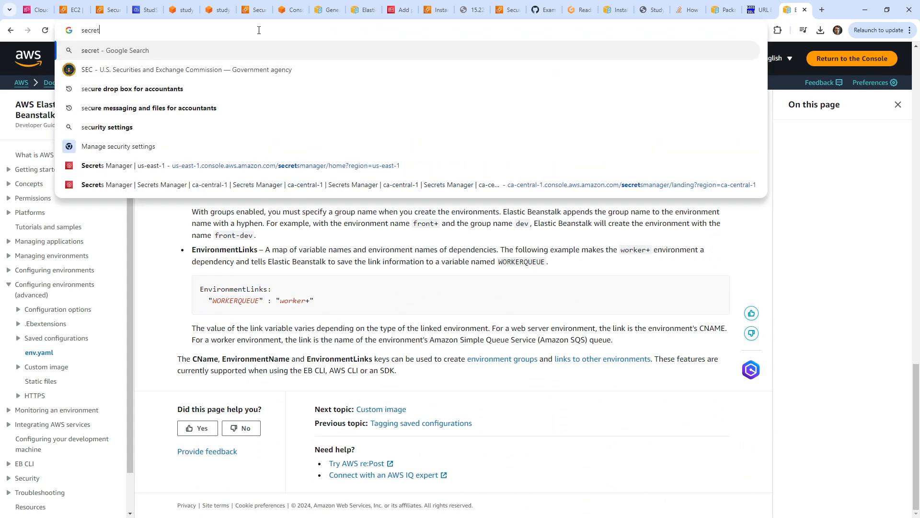
{"action": "type", "text": "s el"}
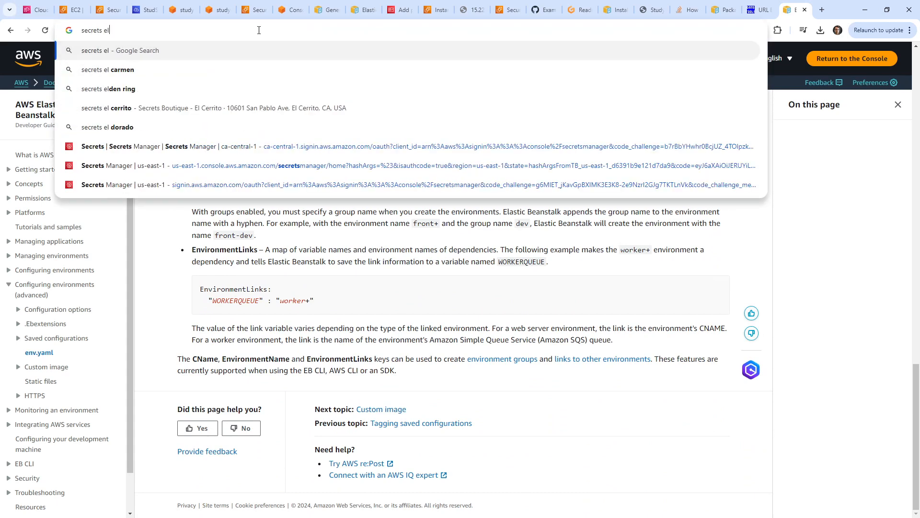
{"action": "type", "text": "iastci"}
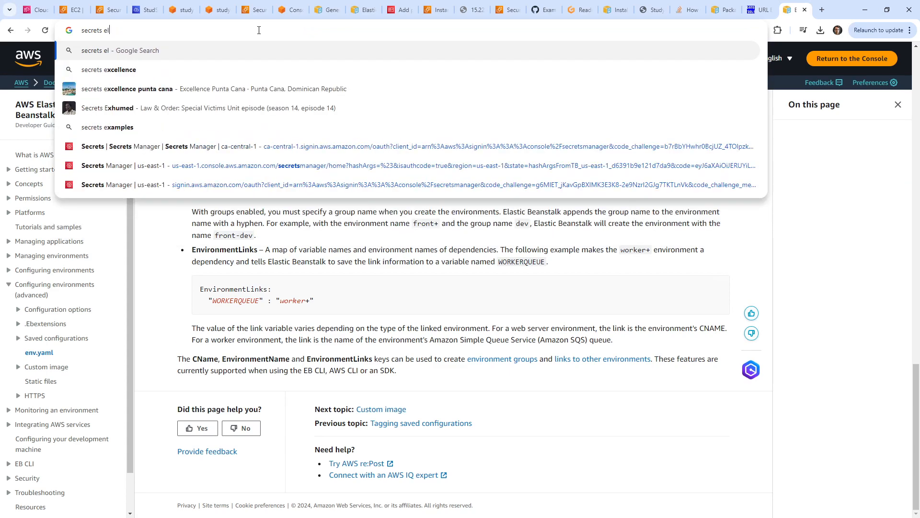
{"action": "type", "text": " beanstalk"}
{"action": "key", "text": "Return"}
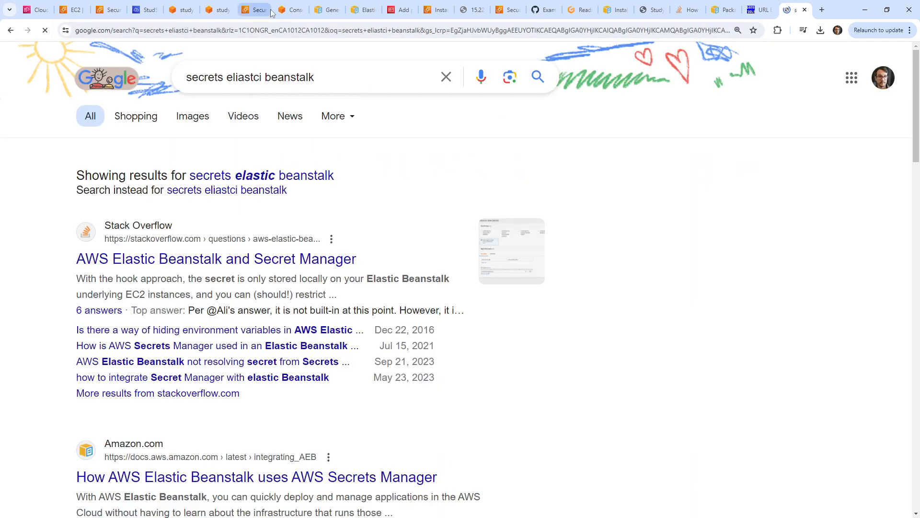
{"action": "left_click", "coordinate": [268, 259]}
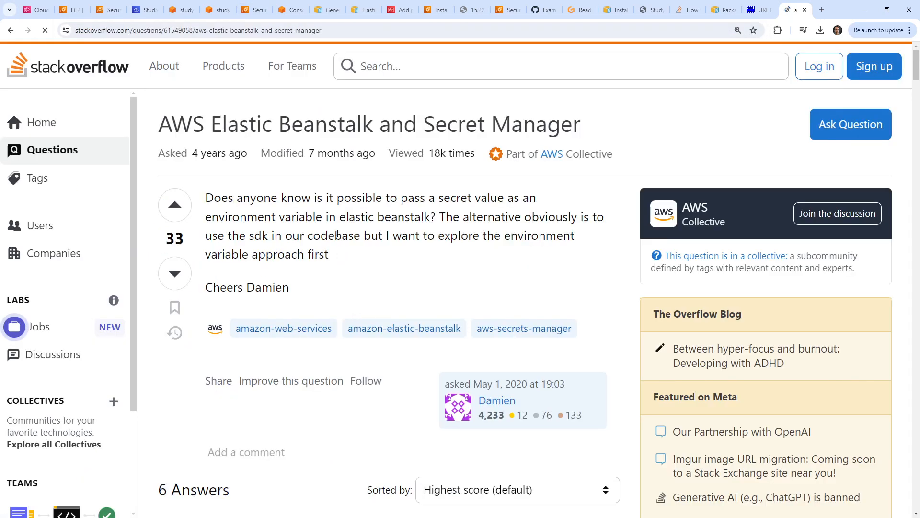
Read the top answer, highlighting its note about IAM permissions for secrets.
{"action": "scroll", "coordinate": [315, 214], "scroll_direction": "down", "scroll_amount": 6}
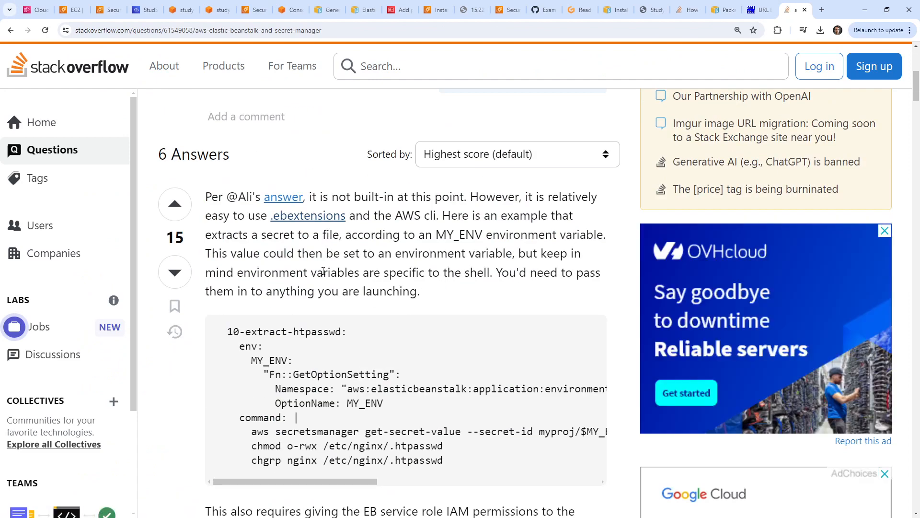
{"action": "scroll", "coordinate": [324, 263], "scroll_direction": "down", "scroll_amount": 1}
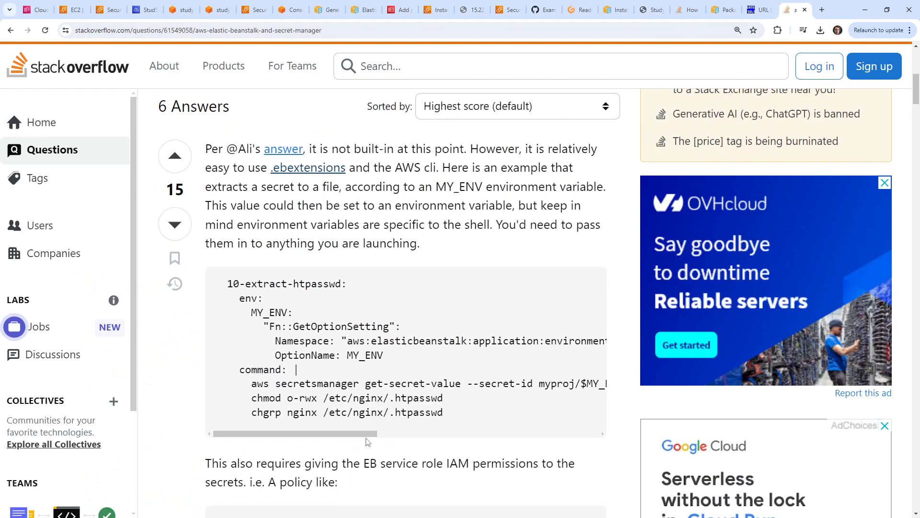
{"action": "left_click_drag", "start_coordinate": [369, 462], "coordinate": [451, 439]}
{"action": "left_click_drag", "start_coordinate": [372, 434], "coordinate": [341, 418]}
{"action": "scroll", "coordinate": [316, 331], "scroll_direction": "down", "scroll_amount": 4}
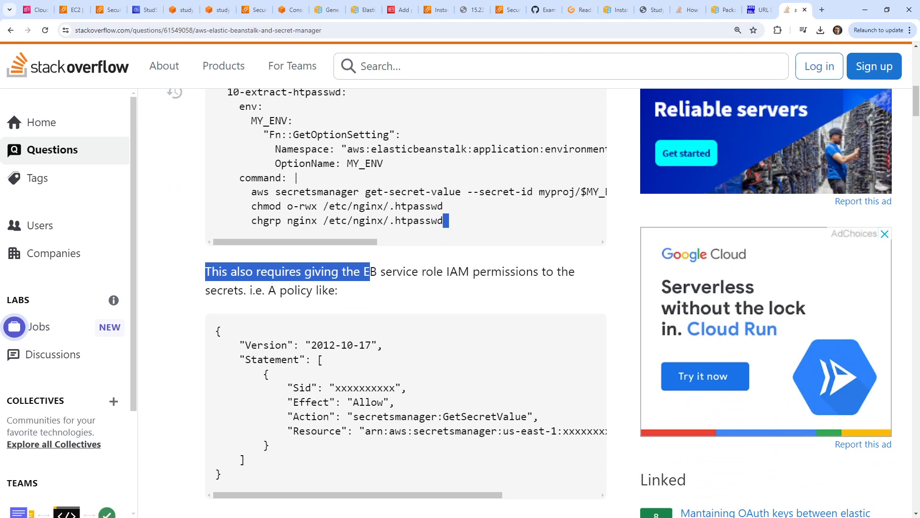
{"action": "scroll", "coordinate": [354, 347], "scroll_direction": "up", "scroll_amount": 3}
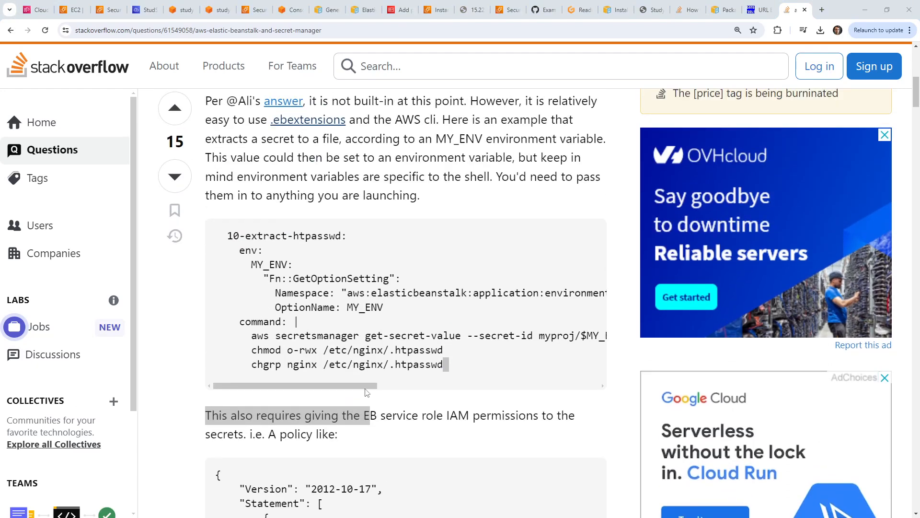
{"action": "left_click_drag", "start_coordinate": [460, 366], "coordinate": [313, 303]}
Scroll through the answer and its example .ebextensions code block.
{"action": "scroll", "coordinate": [316, 307], "scroll_direction": "down", "scroll_amount": 6}
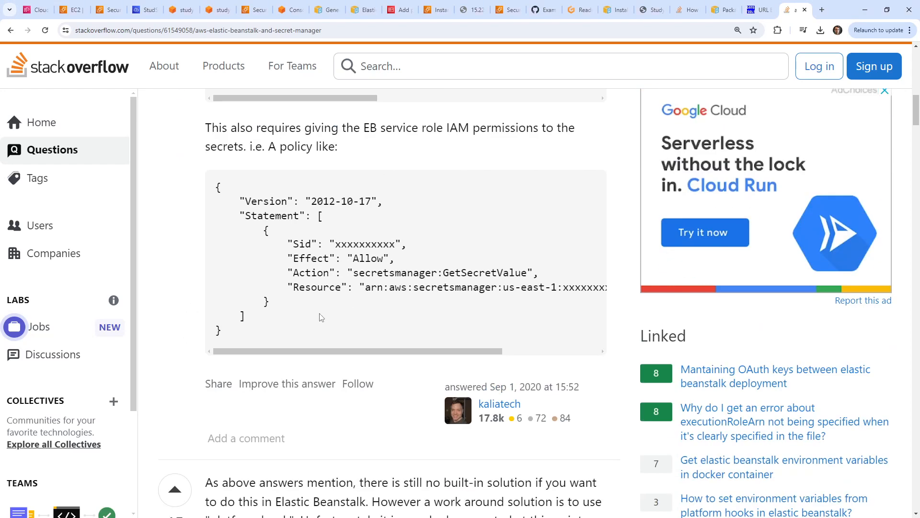
{"action": "scroll", "coordinate": [528, 387], "scroll_direction": "down", "scroll_amount": 4}
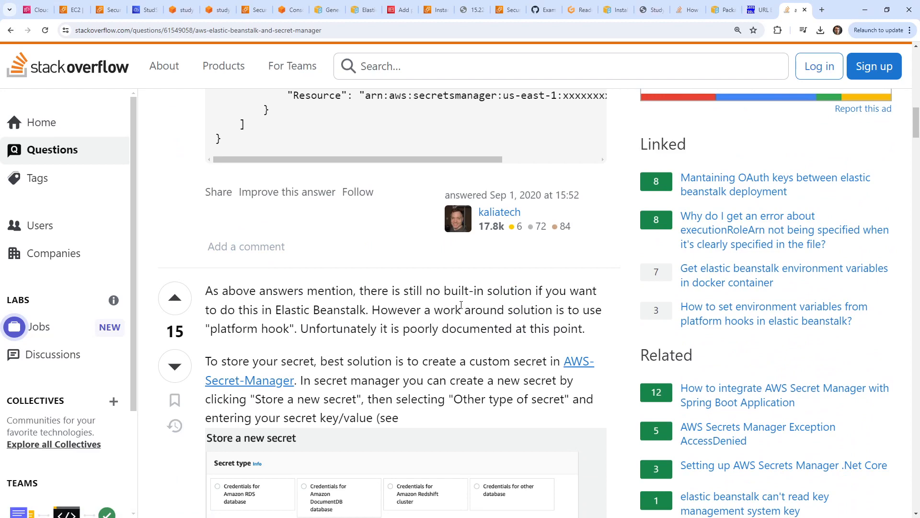
{"action": "scroll", "coordinate": [312, 317], "scroll_direction": "down", "scroll_amount": 4}
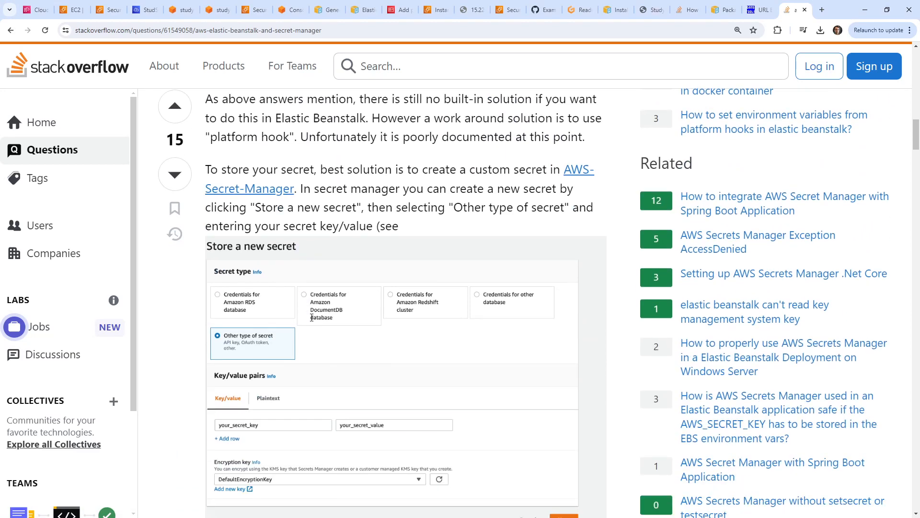
{"action": "scroll", "coordinate": [311, 318], "scroll_direction": "down", "scroll_amount": 3}
{"action": "scroll", "coordinate": [311, 321], "scroll_direction": "down", "scroll_amount": 2}
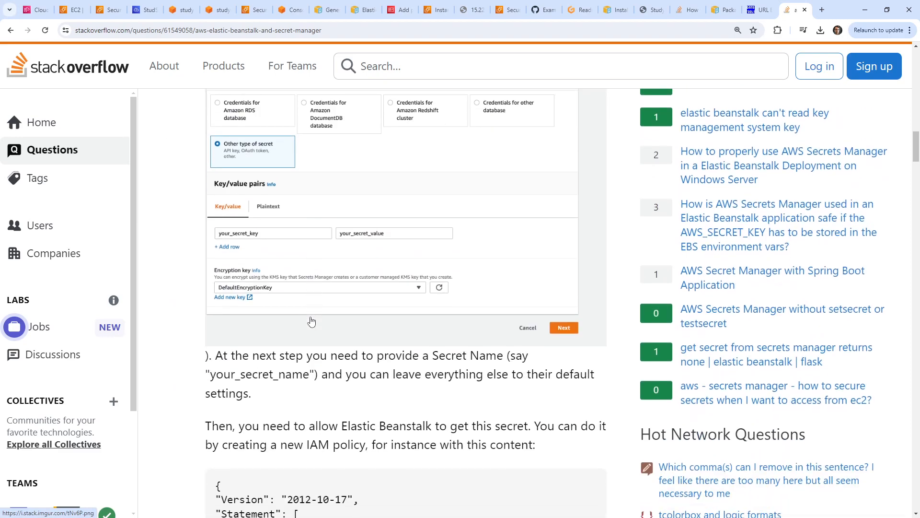
{"action": "scroll", "coordinate": [312, 321], "scroll_direction": "up", "scroll_amount": 6}
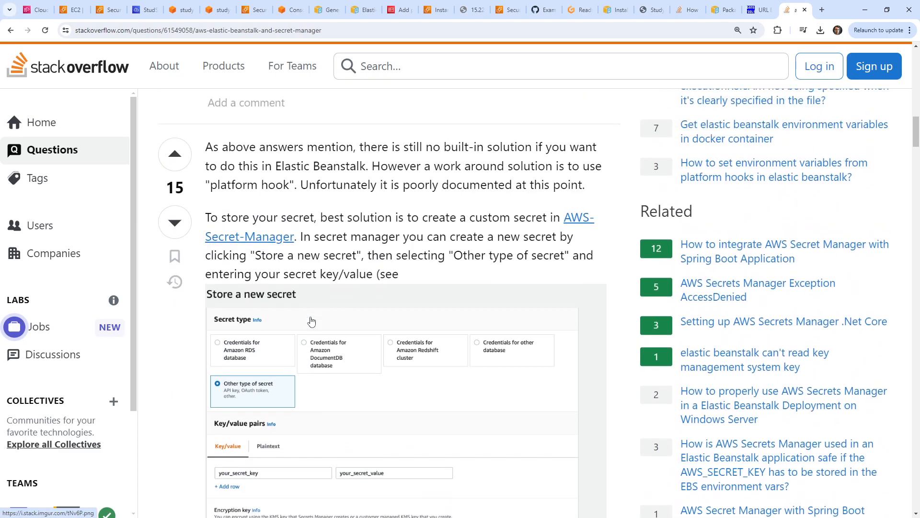
{"action": "scroll", "coordinate": [312, 321], "scroll_direction": "down", "scroll_amount": 15}
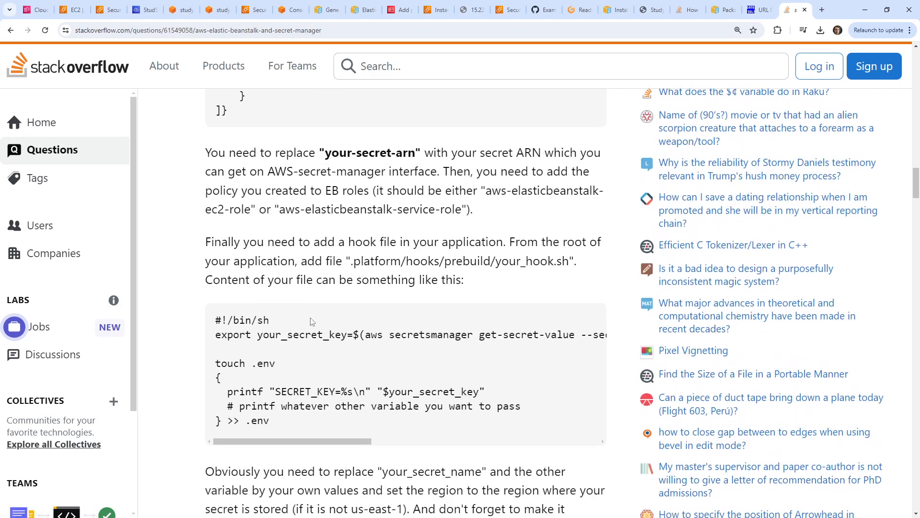
{"action": "scroll", "coordinate": [311, 321], "scroll_direction": "up", "scroll_amount": 14}
{"action": "scroll", "coordinate": [329, 344], "scroll_direction": "up", "scroll_amount": 20}
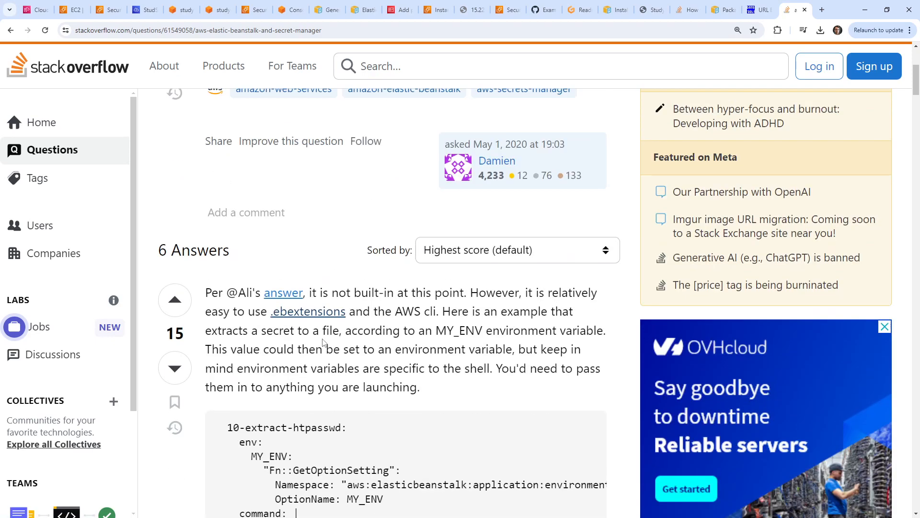
{"action": "scroll", "coordinate": [313, 301], "scroll_direction": "down", "scroll_amount": 5}
{"action": "scroll", "coordinate": [314, 301], "scroll_direction": "up", "scroll_amount": 2}
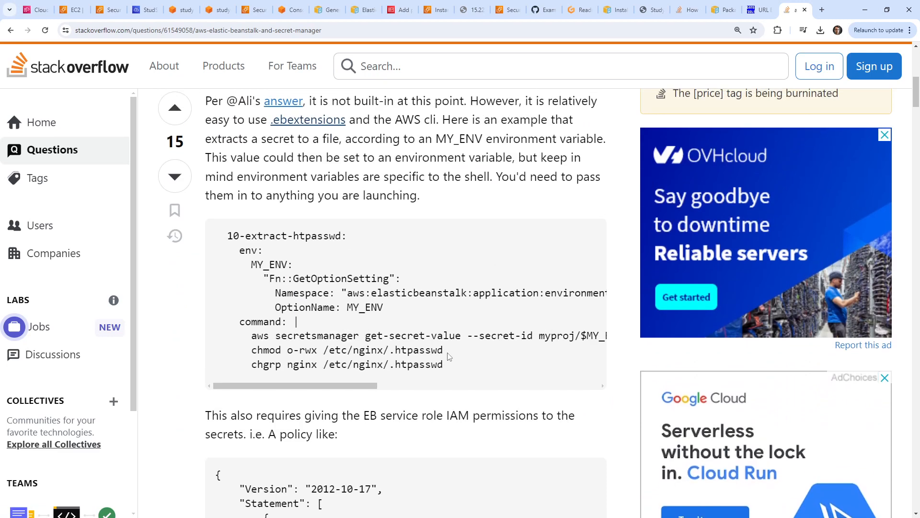
{"action": "left_click_drag", "start_coordinate": [468, 364], "coordinate": [223, 238]}
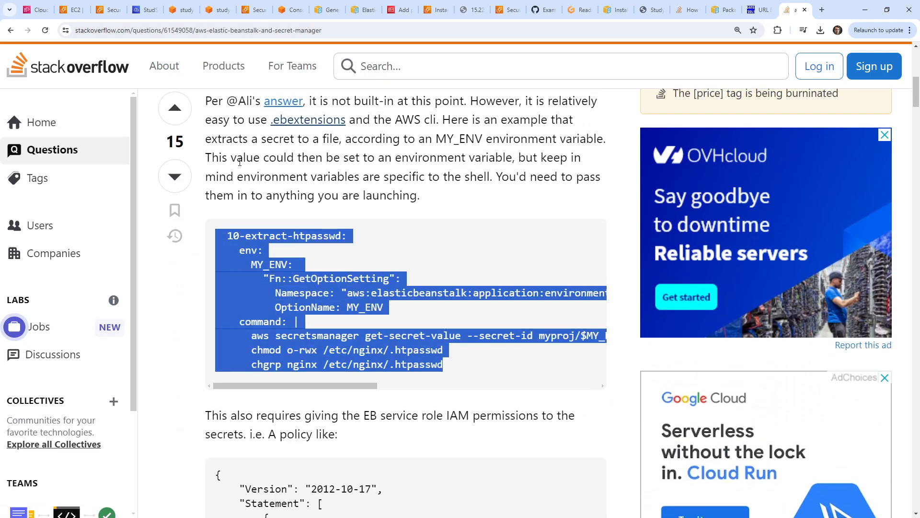
{"action": "scroll", "coordinate": [303, 305], "scroll_direction": "up", "scroll_amount": 2}
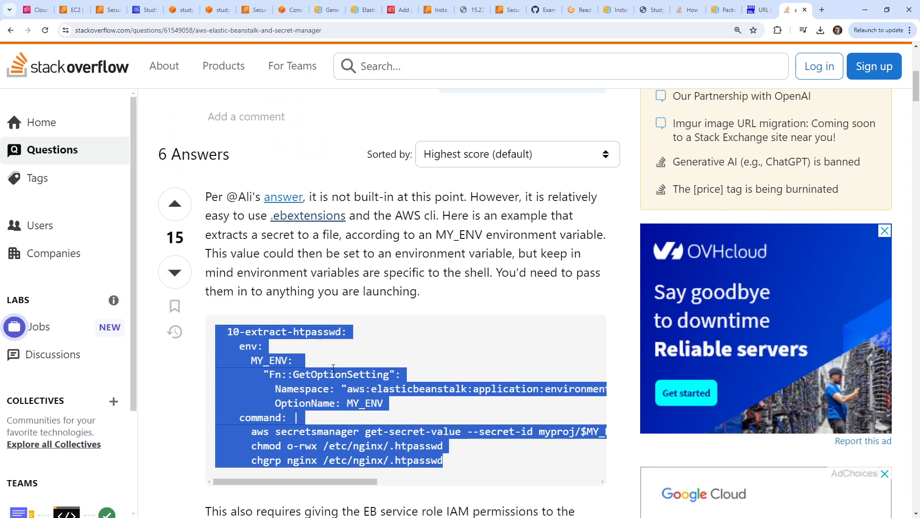
Select the answer's whole example code block that writes the secret to htpasswd.
{"action": "left_click", "coordinate": [360, 344]}
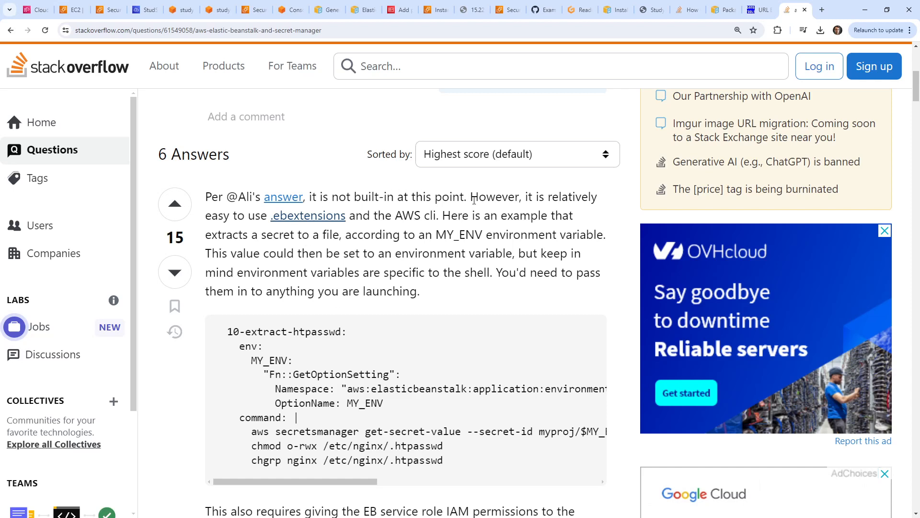
{"action": "left_click_drag", "start_coordinate": [224, 220], "coordinate": [560, 222]}
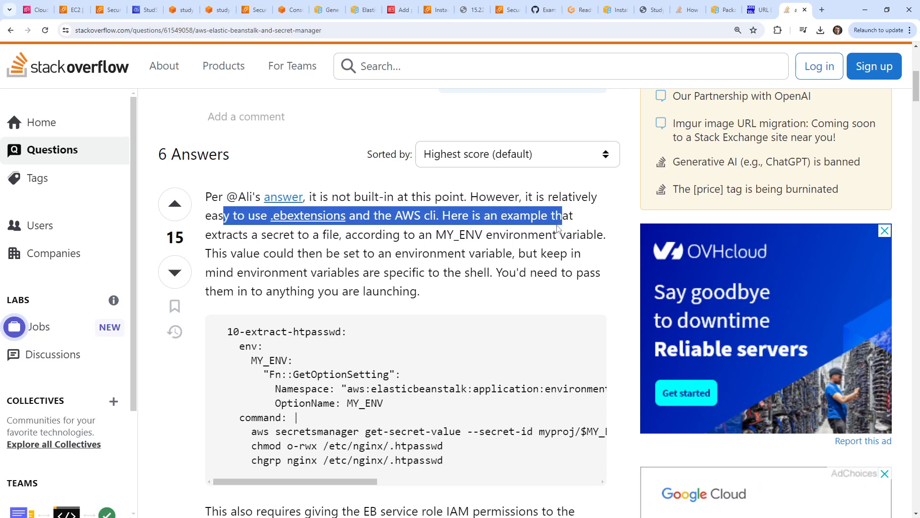
{"action": "left_click_drag", "start_coordinate": [421, 466], "coordinate": [209, 326]}
{"action": "left_click", "coordinate": [78, 10]}
Paste the 10-extract-htpasswd block into 001_envar.config below NODE_ENV: production.
{"action": "left_click", "coordinate": [108, 10]}
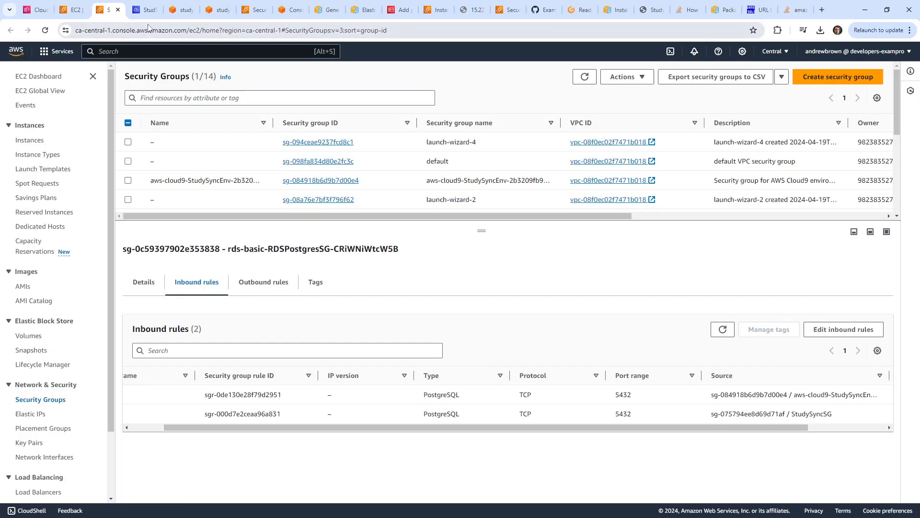
{"action": "left_click", "coordinate": [144, 10]}
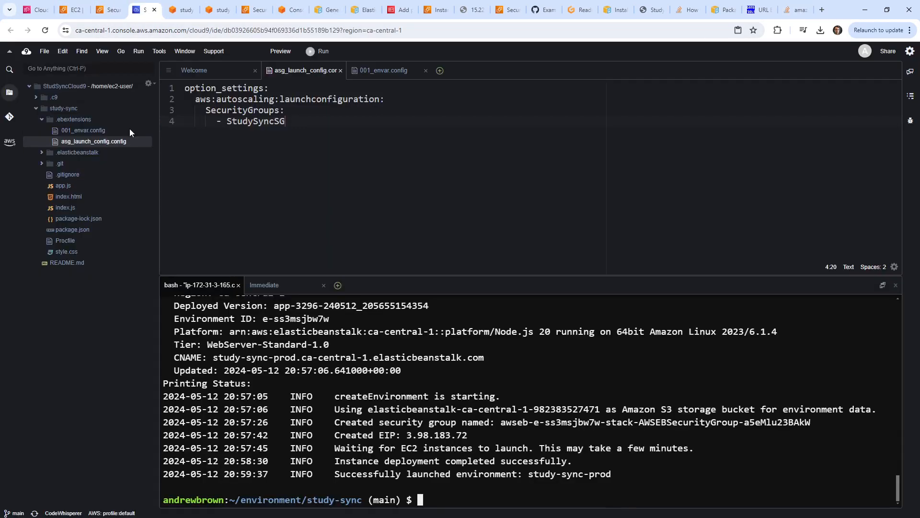
{"action": "double_click", "coordinate": [106, 131]}
{"action": "left_click", "coordinate": [318, 130]}
{"action": "key", "text": "Return"}
{"action": "key", "text": "Return"}
{"action": "key", "text": "Return"}
{"action": "key", "text": "Return"}
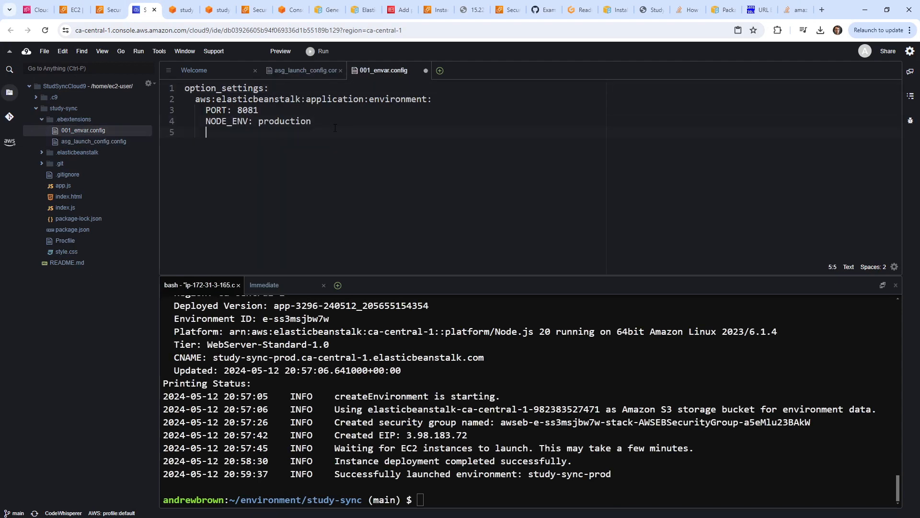
{"action": "key", "text": "ctrl+v"}
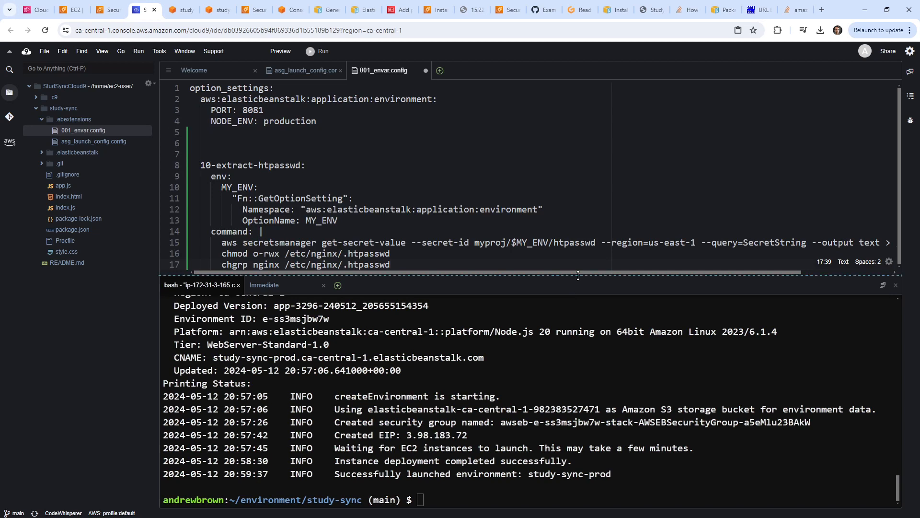
Enlarge the editor and consult the slides on Elastic Beanstalk configuration.
{"action": "left_click_drag", "start_coordinate": [575, 279], "coordinate": [575, 378]}
{"action": "left_click", "coordinate": [441, 135]}
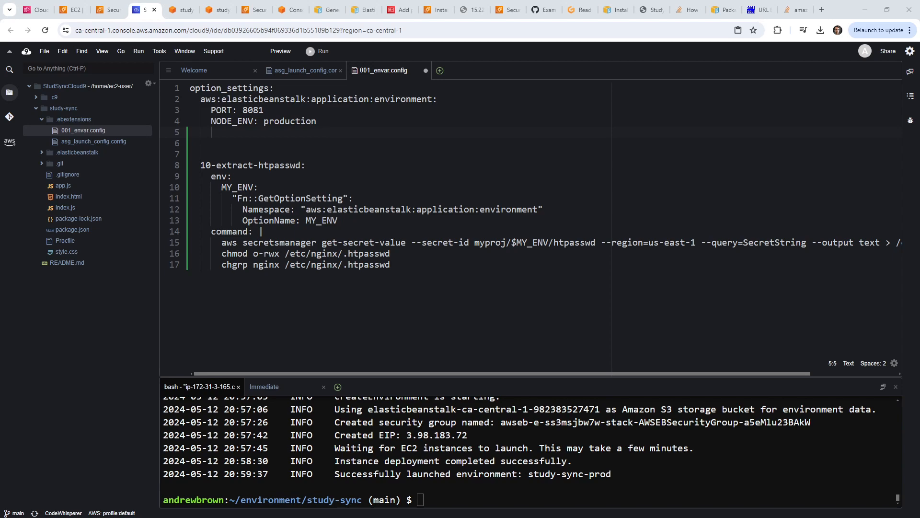
{"action": "key", "text": "alt+Tab"}
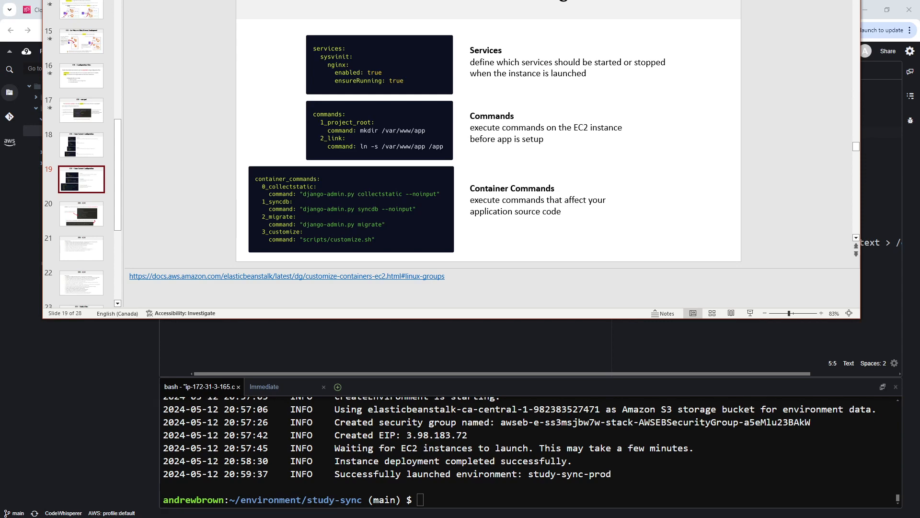
{"action": "left_click_drag", "start_coordinate": [336, 1], "coordinate": [335, 0]}
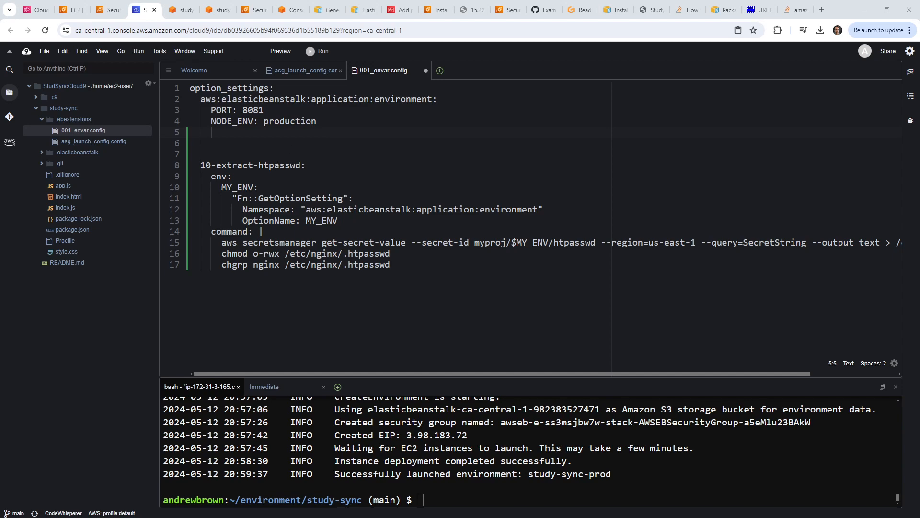
{"action": "left_click_drag", "start_coordinate": [335, 0], "coordinate": [336, 54]}
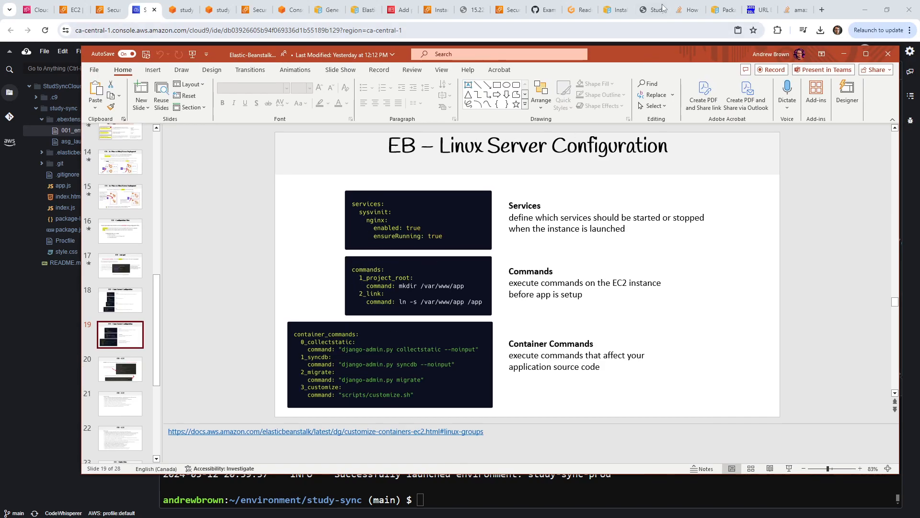
{"action": "left_click_drag", "start_coordinate": [716, 53], "coordinate": [680, 0]}
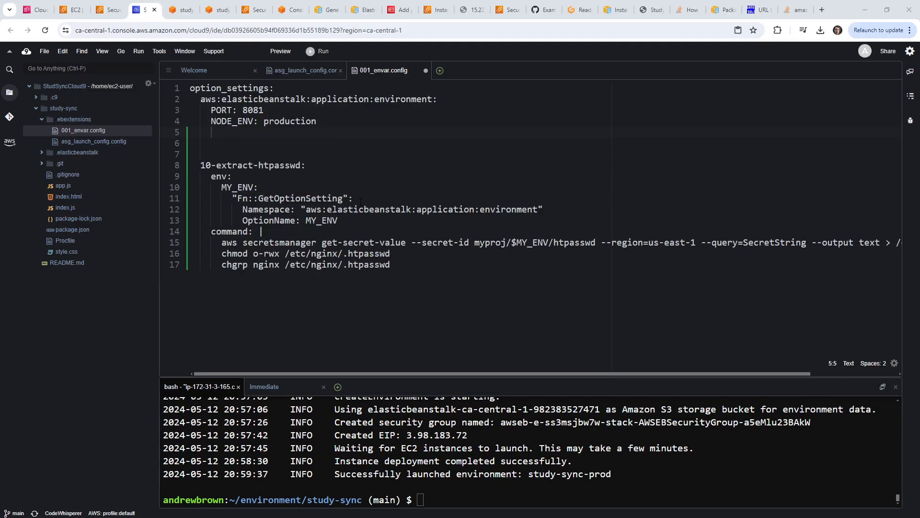
Add a commands: key on line 7 and indent lines 7–17 beneath it.
{"action": "left_click", "coordinate": [249, 154]}
{"action": "type", "text": "commands:"}
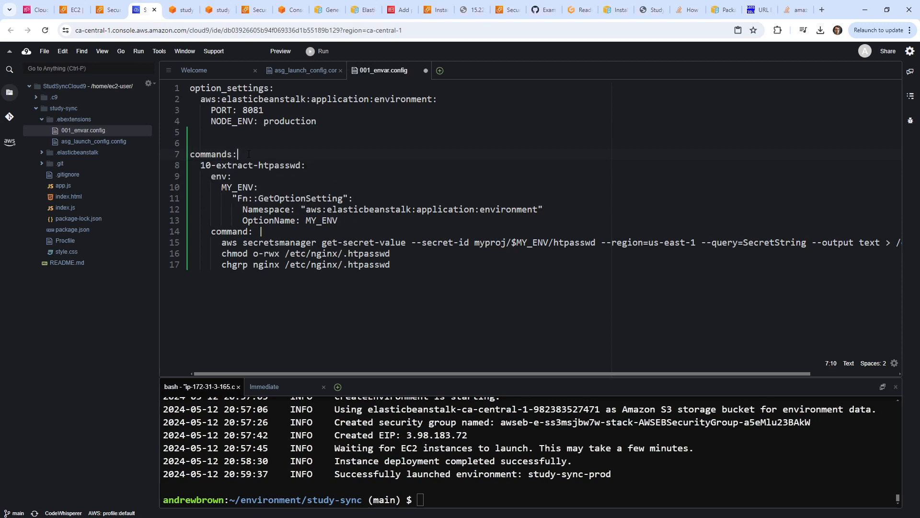
{"action": "left_click_drag", "start_coordinate": [472, 291], "coordinate": [144, 150]}
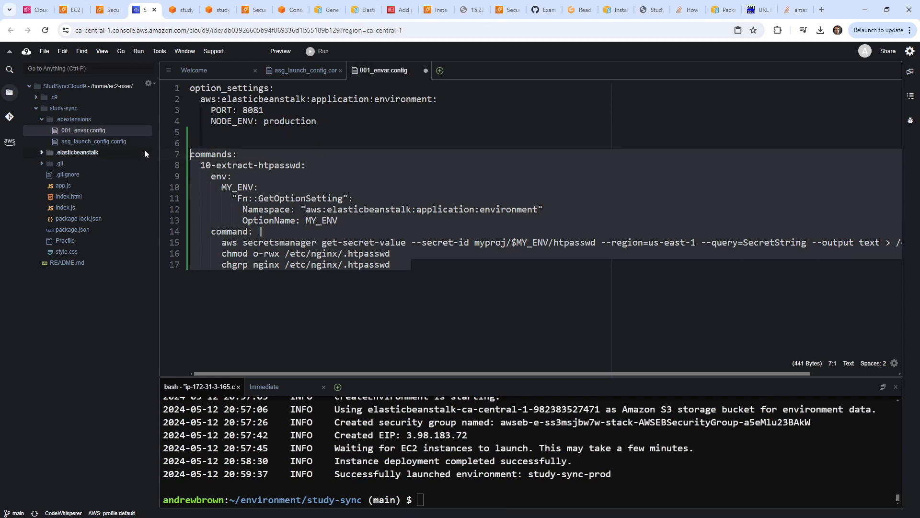
{"action": "key", "text": "Tab"}
{"action": "left_click", "coordinate": [278, 142]}
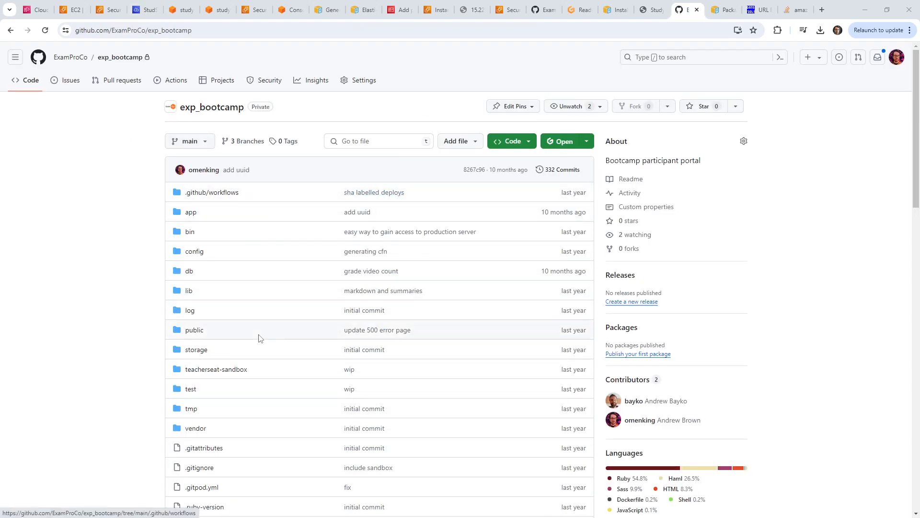
{"action": "scroll", "coordinate": [242, 336], "scroll_direction": "down", "scroll_amount": 2}
{"action": "scroll", "coordinate": [236, 316], "scroll_direction": "down", "scroll_amount": 1}
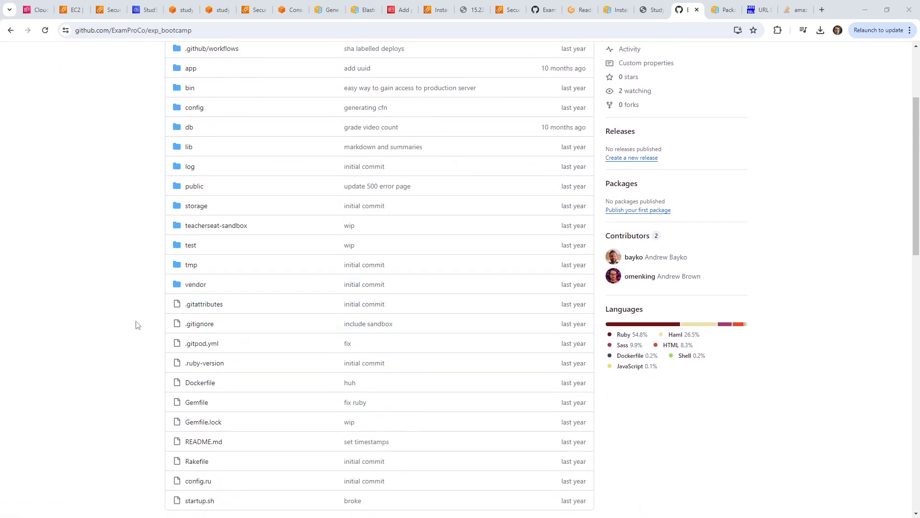
{"action": "scroll", "coordinate": [143, 335], "scroll_direction": "down", "scroll_amount": 1}
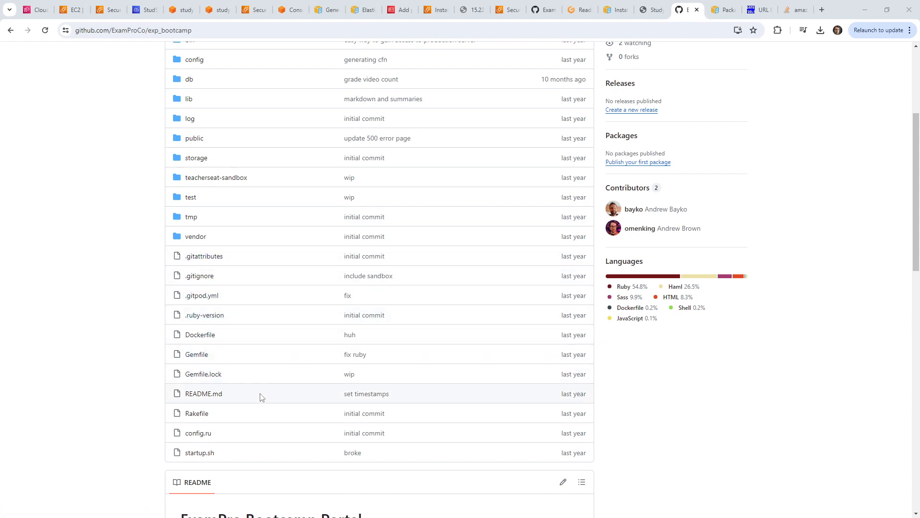
{"action": "left_click", "coordinate": [206, 453]}
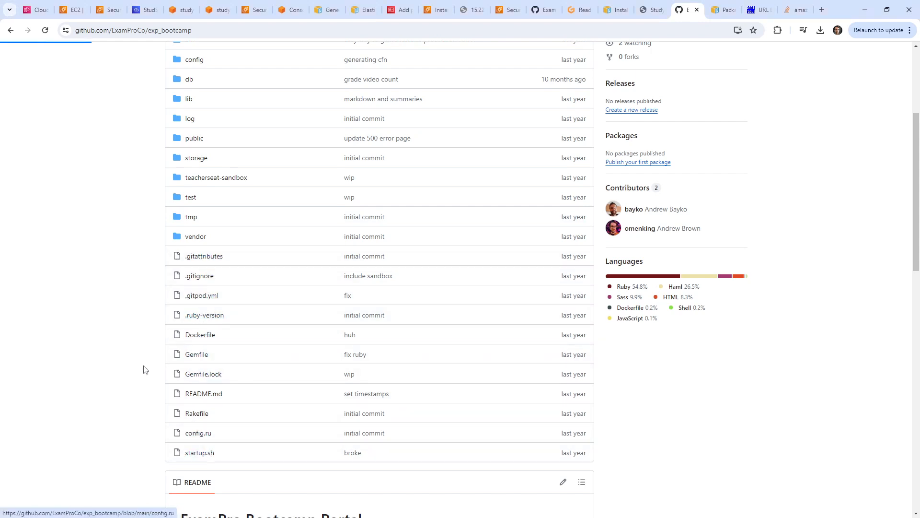
{"action": "left_click", "coordinate": [11, 30]}
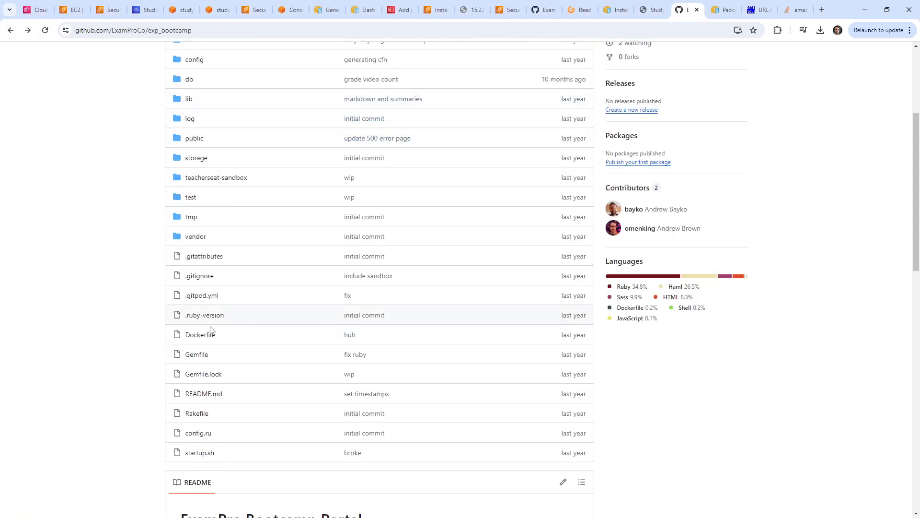
{"action": "scroll", "coordinate": [238, 329], "scroll_direction": "up", "scroll_amount": 3}
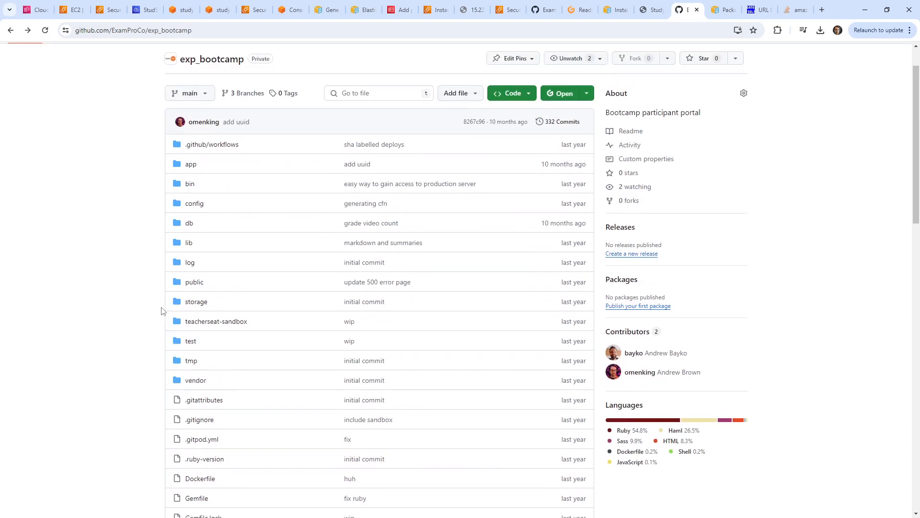
{"action": "left_click", "coordinate": [197, 207]}
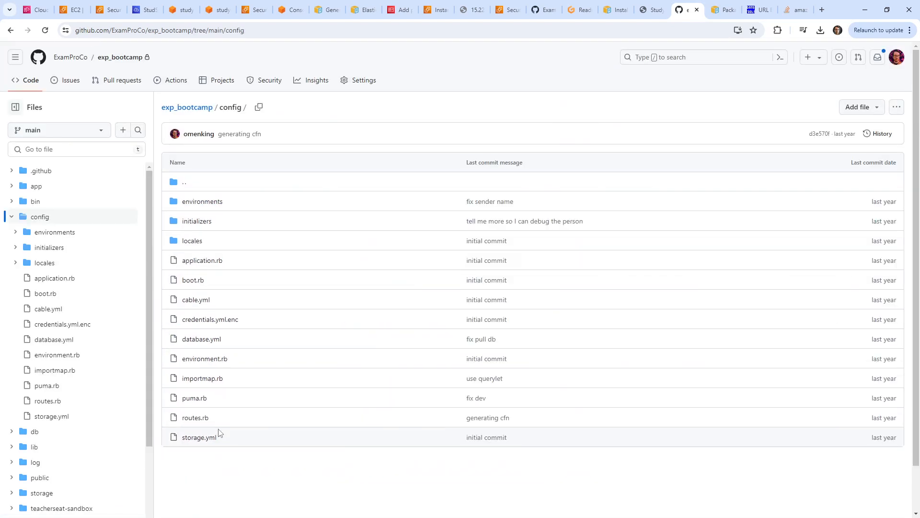
{"action": "left_click", "coordinate": [11, 30]}
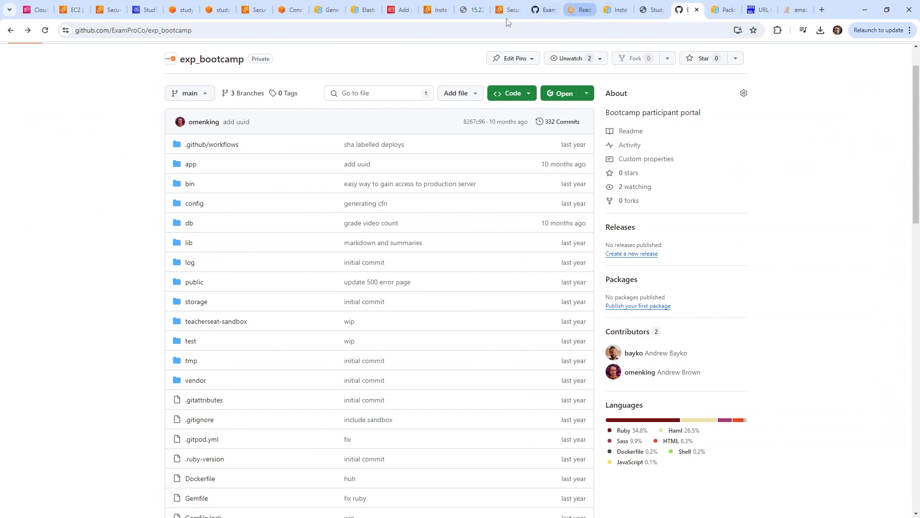
Ask ChatGPT how to run commands on Elastic Beanstalk in the env.yml file.
{"action": "left_click", "coordinate": [796, 9]}
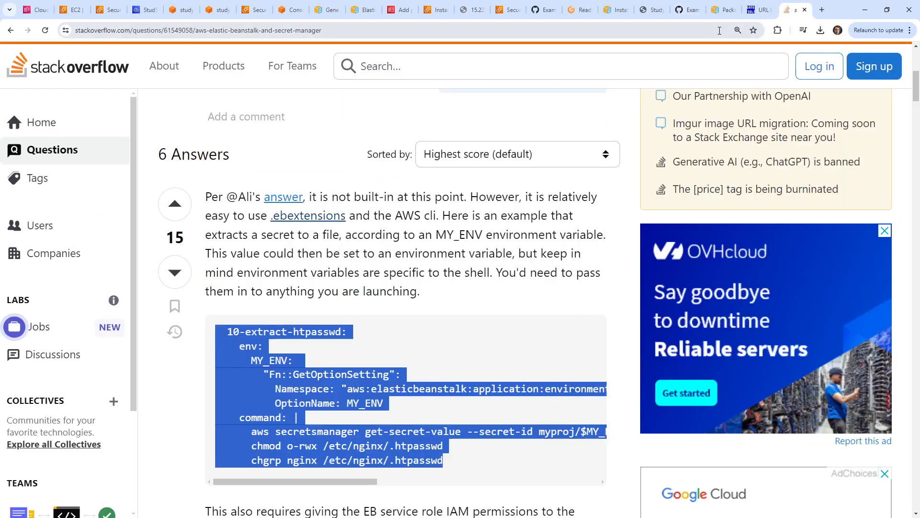
{"action": "left_click", "coordinate": [719, 30]}
{"action": "type", "text": "ch"}
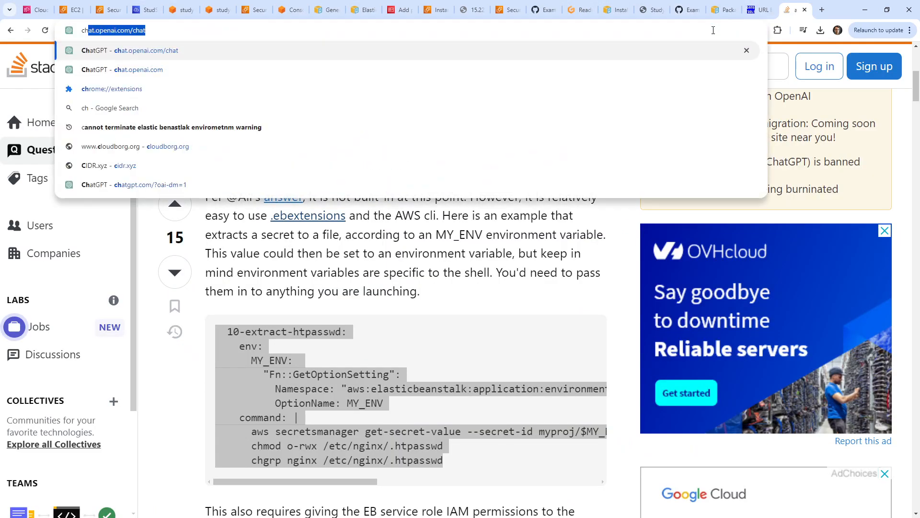
{"action": "key", "text": "Return"}
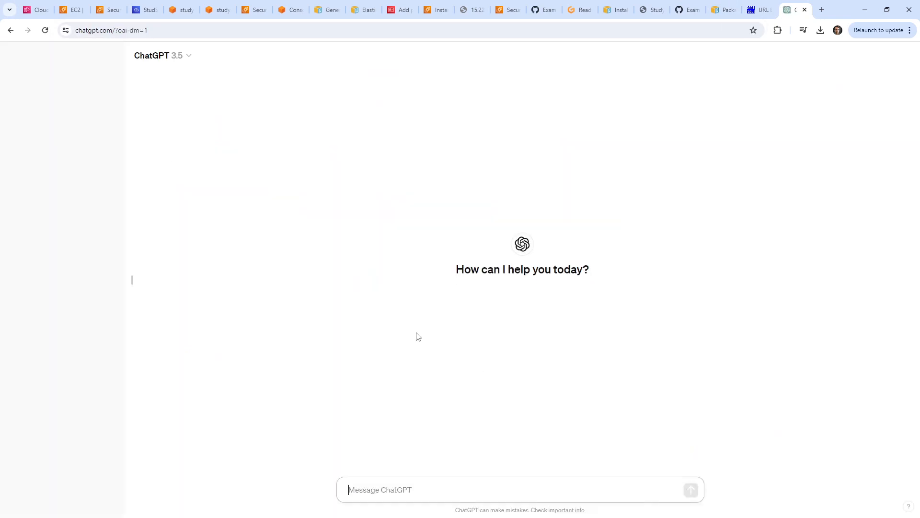
{"action": "type", "text": "how d"}
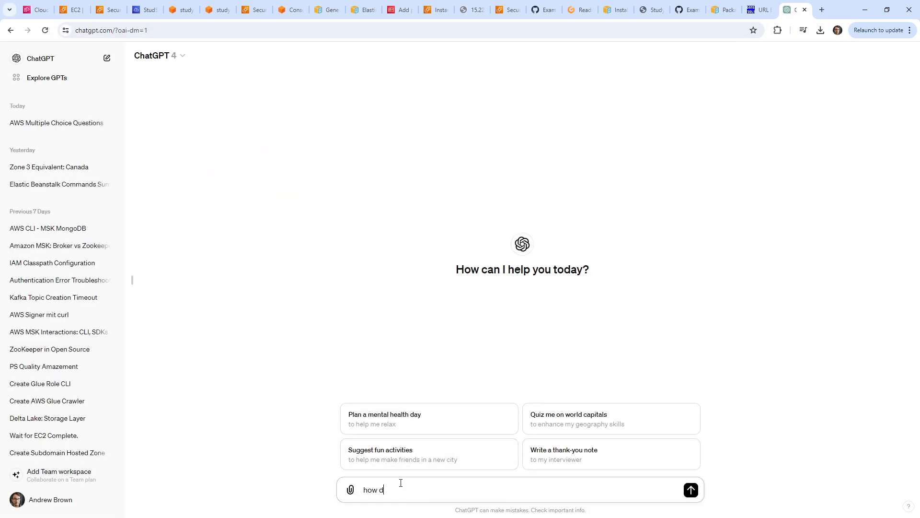
{"action": "type", "text": "o we run commands on EB in the eny."}
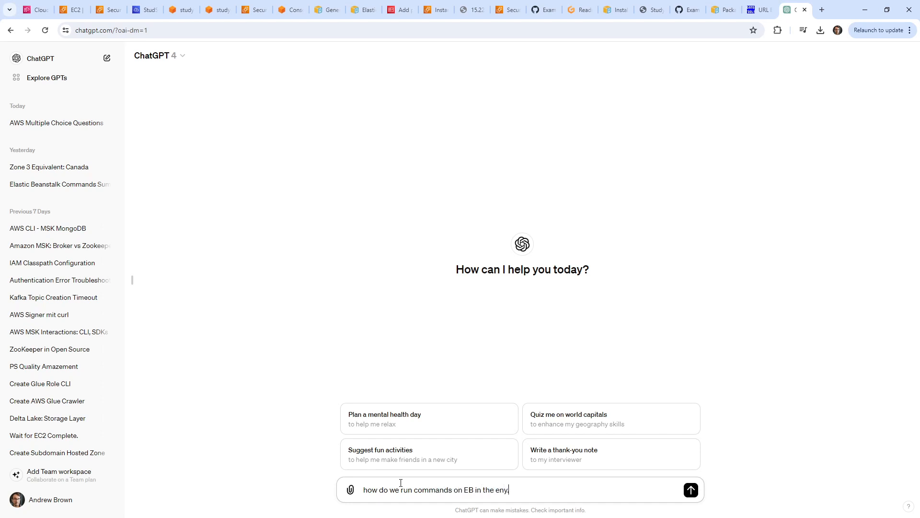
{"action": "type", "text": "iron"}
{"action": "key", "text": "BackSpace"}
{"action": "key", "text": "BackSpace"}
{"action": "key", "text": "BackSpace"}
{"action": "key", "text": "BackSpace"}
{"action": "type", "text": "yml"}
{"action": "key", "text": "Return"}
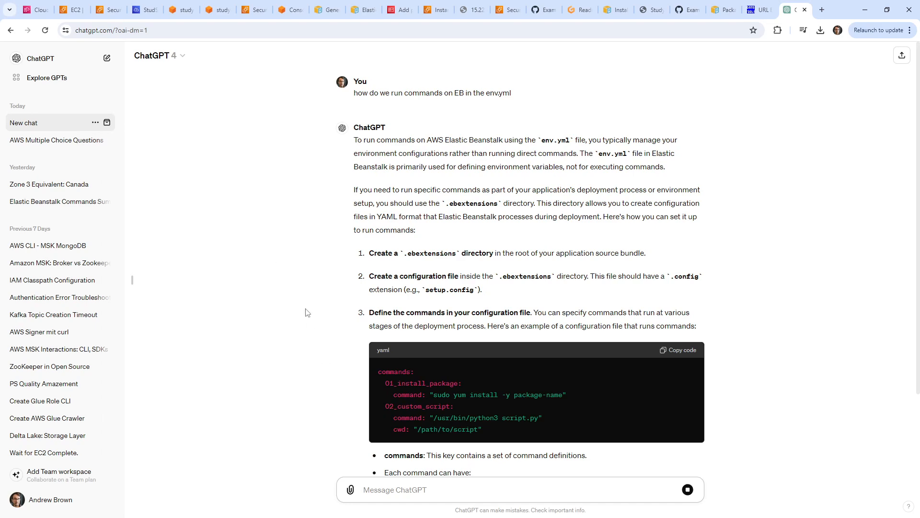
{"action": "scroll", "coordinate": [338, 347], "scroll_direction": "down", "scroll_amount": 2}
{"action": "scroll", "coordinate": [340, 352], "scroll_direction": "up", "scroll_amount": 1}
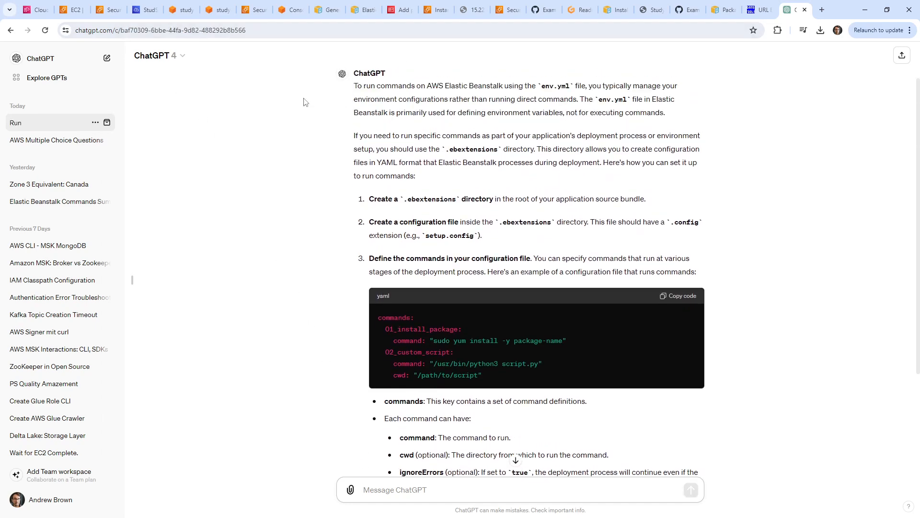
Create the empty file .ebextensions/setup.config with touch in the Cloud9 terminal.
{"action": "left_click", "coordinate": [110, 10]}
{"action": "left_click", "coordinate": [68, 13]}
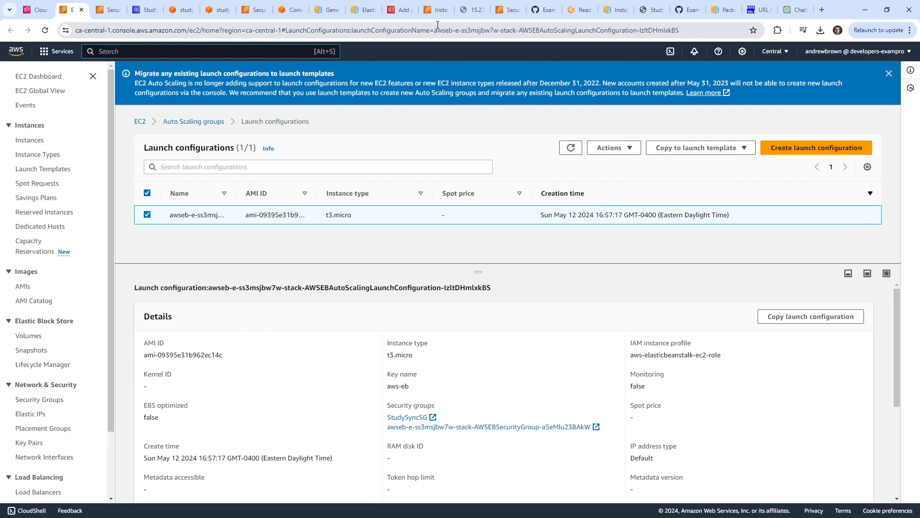
{"action": "left_click", "coordinate": [578, 10]}
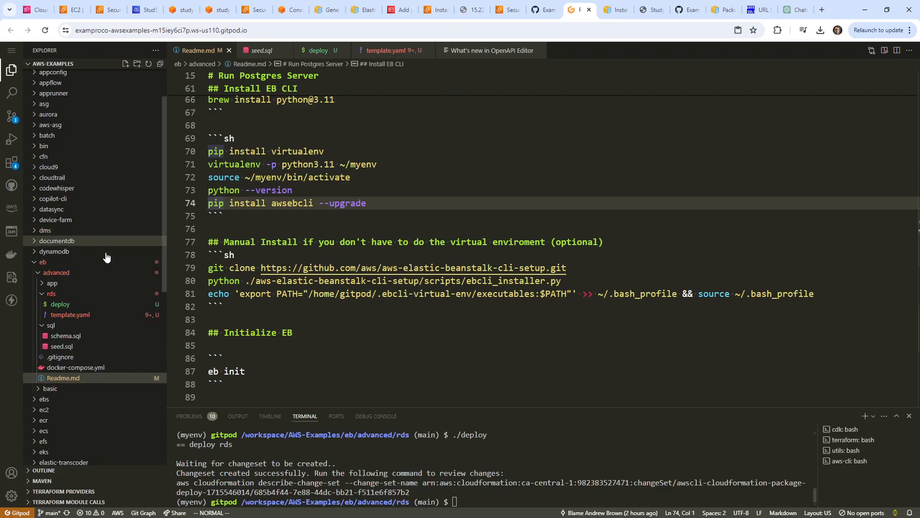
{"action": "left_click", "coordinate": [145, 11]}
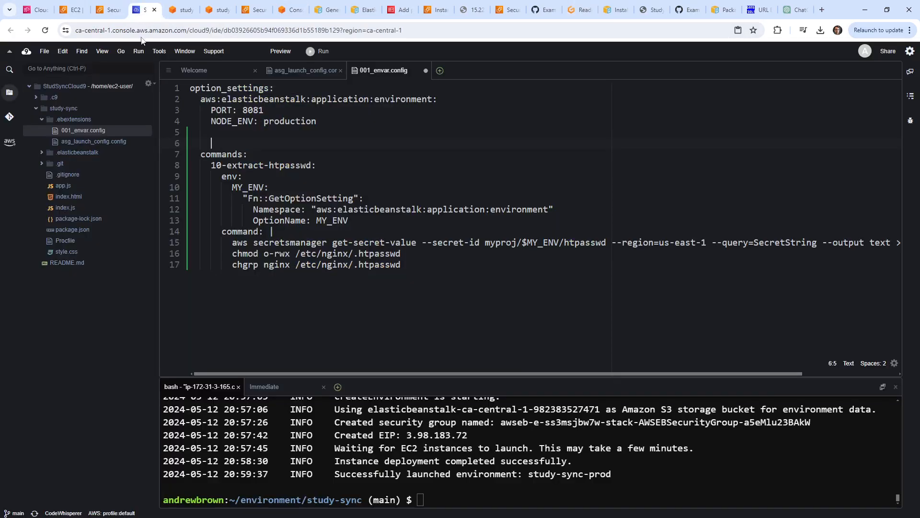
{"action": "right_click", "coordinate": [84, 121]}
{"action": "left_click", "coordinate": [76, 123]}
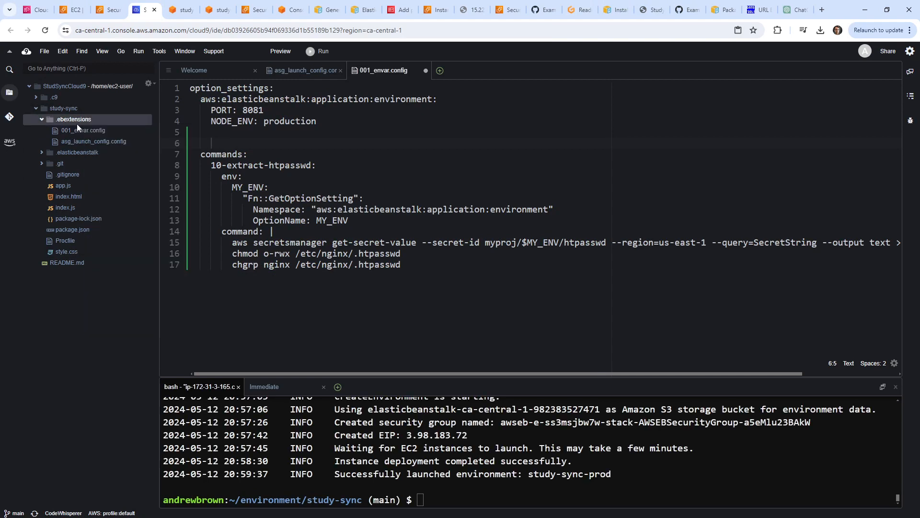
{"action": "left_click", "coordinate": [506, 436]}
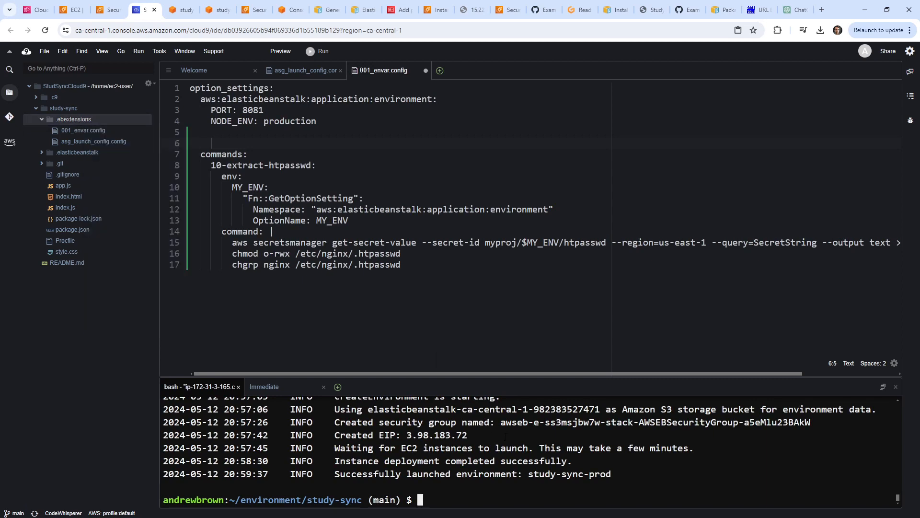
{"action": "type", "text": "touch .ebextensions/setup.com"}
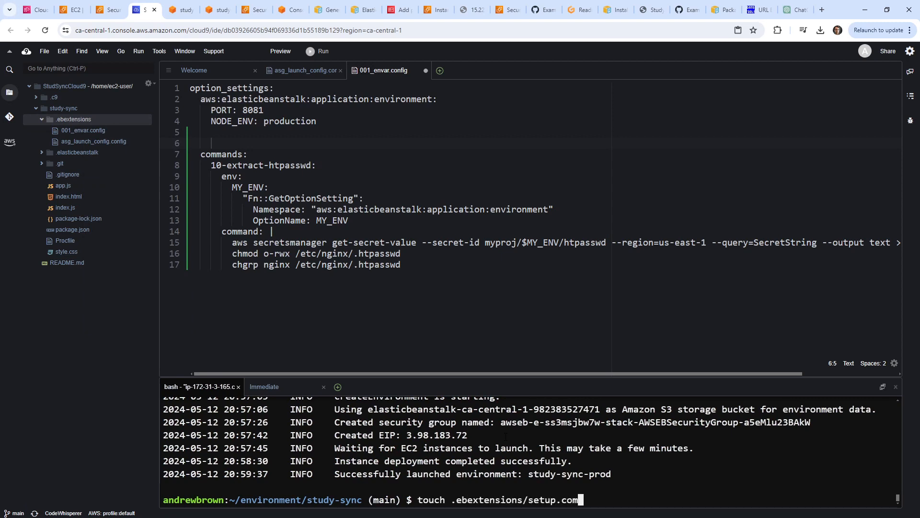
{"action": "key", "text": "BackSpace"}
{"action": "type", "text": "nfig"}
{"action": "key", "text": "Return"}
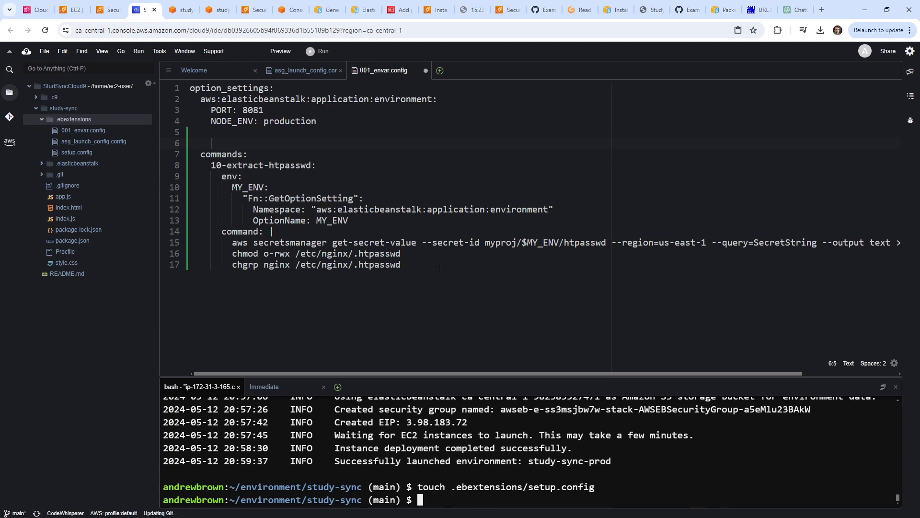
Cut the commands block, lines 7–17, out of 001_envar.config and save it.
{"action": "left_click_drag", "start_coordinate": [421, 265], "coordinate": [183, 154]}
{"action": "key", "text": "ctrl+c"}
{"action": "right_click", "coordinate": [274, 176]}
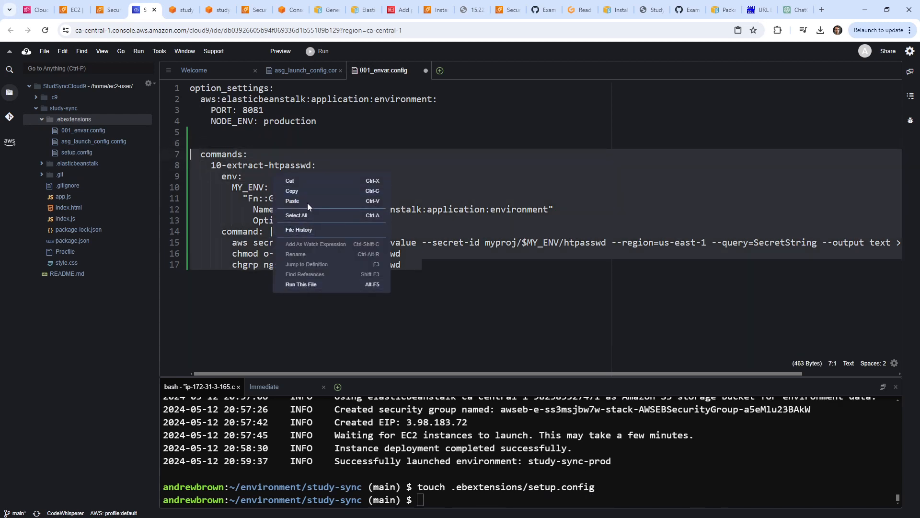
{"action": "left_click", "coordinate": [290, 181]}
{"action": "key", "text": "ctrl+s"}
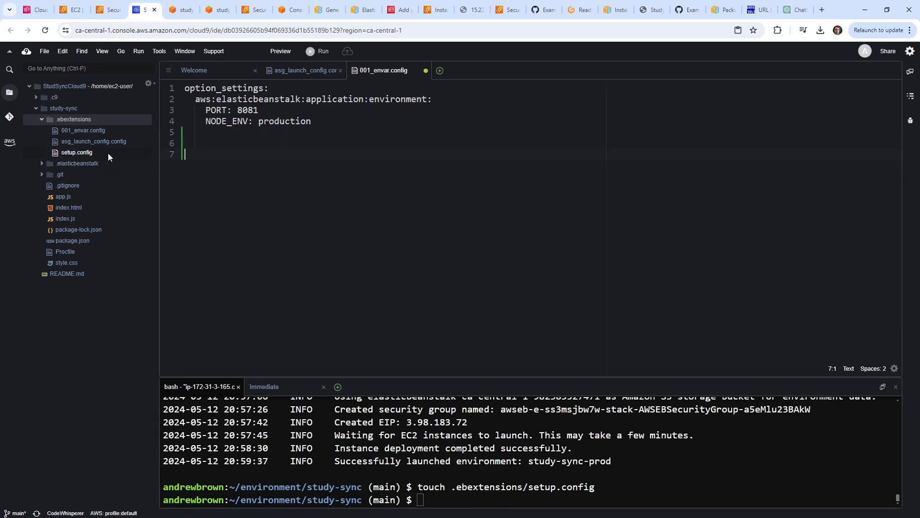
Paste the commands block into setup.config and outdent it.
{"action": "left_click", "coordinate": [108, 152]}
{"action": "double_click", "coordinate": [98, 154]}
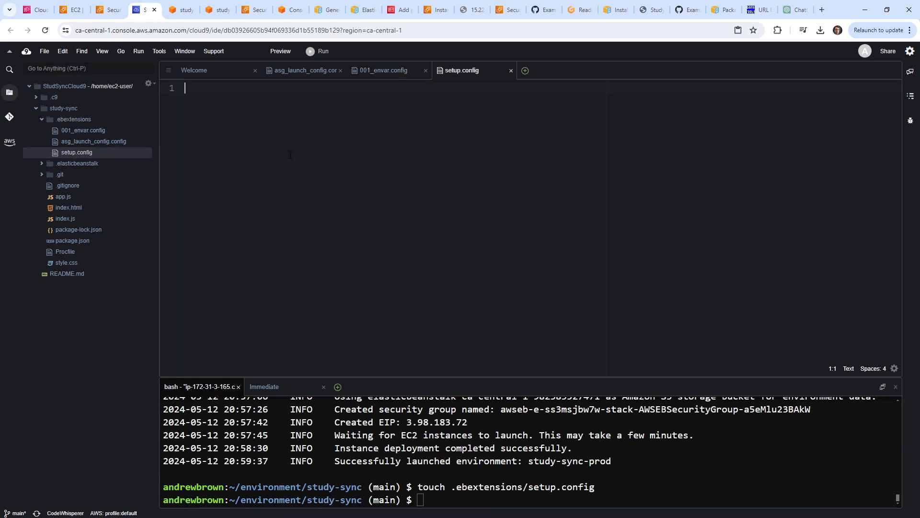
{"action": "right_click", "coordinate": [329, 154]}
{"action": "left_click", "coordinate": [361, 181]}
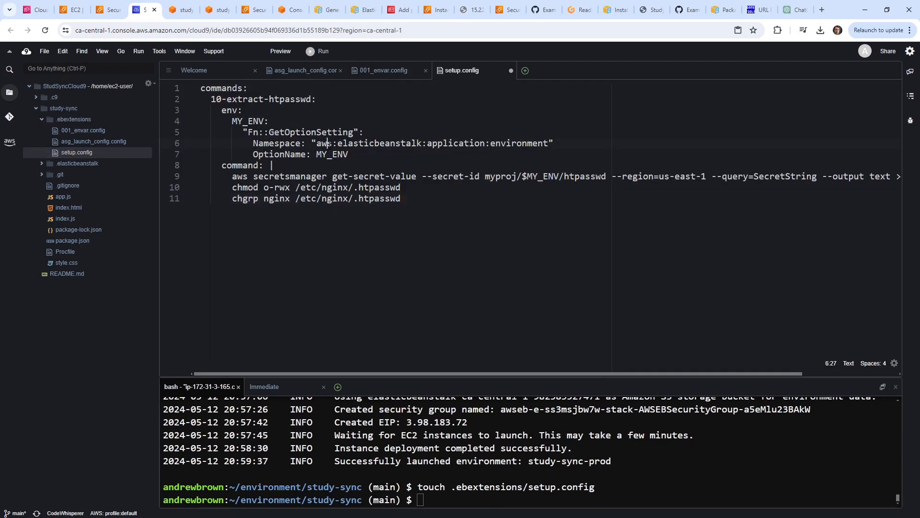
{"action": "left_click_drag", "start_coordinate": [424, 200], "coordinate": [111, 93]}
{"action": "key", "text": "shift+Tab"}
{"action": "left_click", "coordinate": [534, 178]}
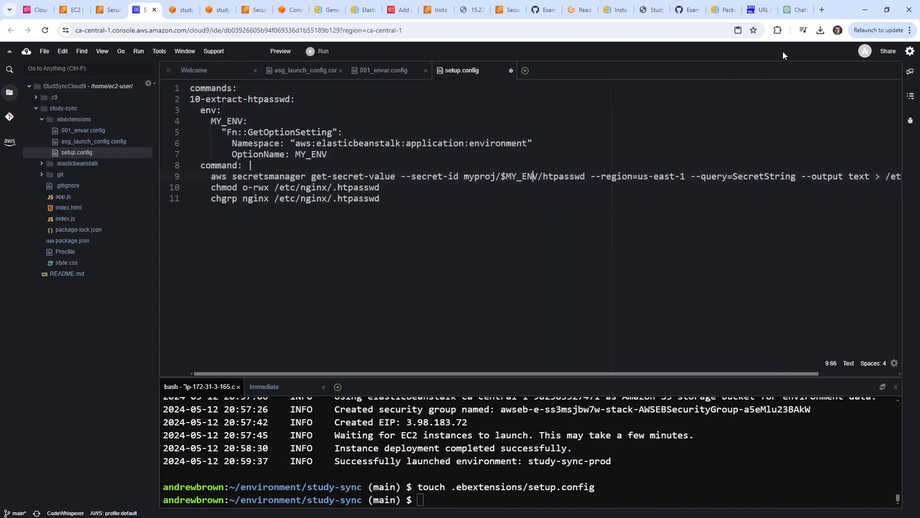
{"action": "left_click", "coordinate": [789, 11]}
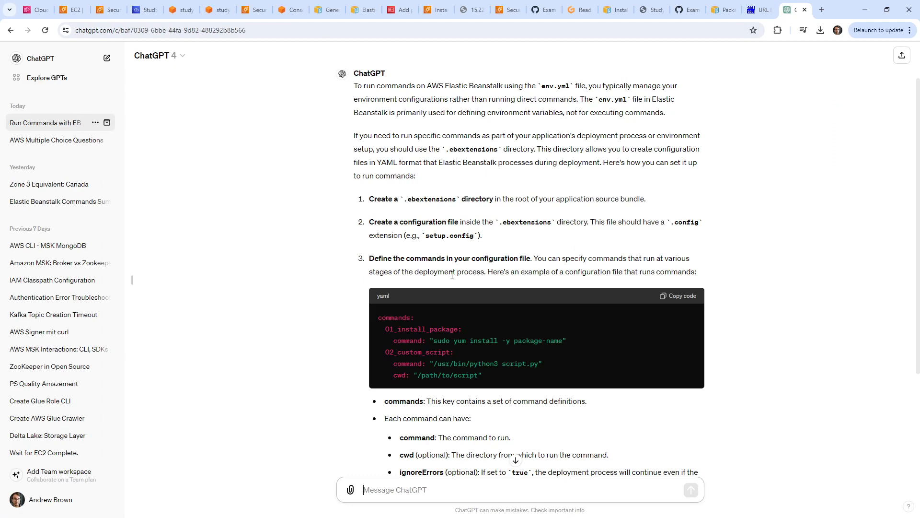
Search 'commands eb extnesions' and open the Stack Overflow commands vs container_commands question.
{"action": "scroll", "coordinate": [452, 276], "scroll_direction": "down", "scroll_amount": 3}
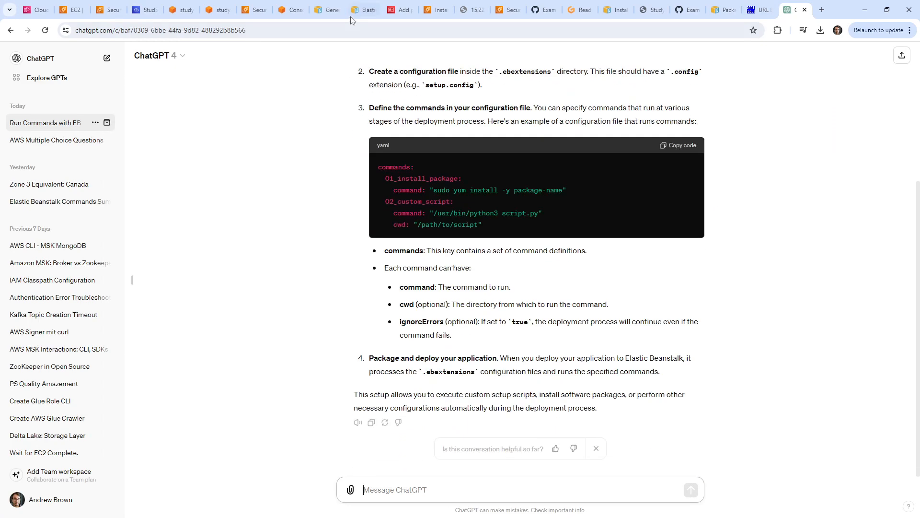
{"action": "left_click", "coordinate": [350, 30]}
{"action": "type", "text": "commands eb"}
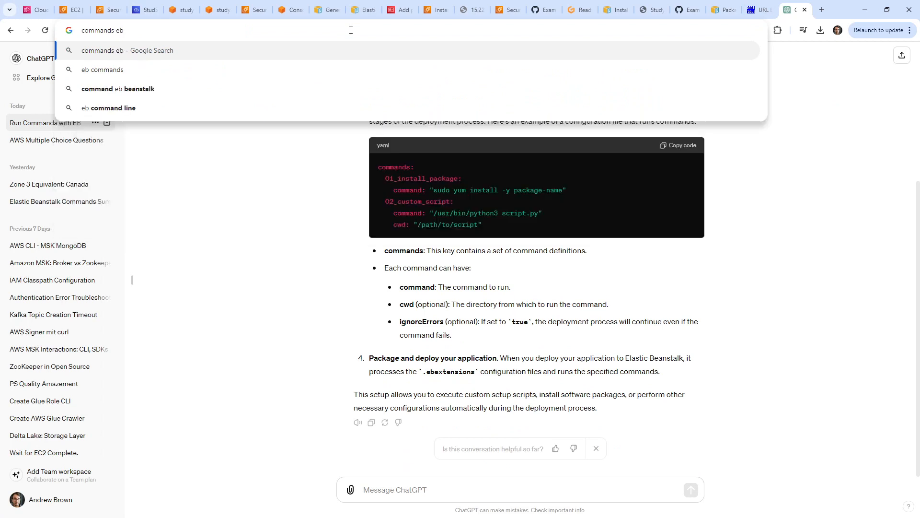
{"action": "type", "text": " e"}
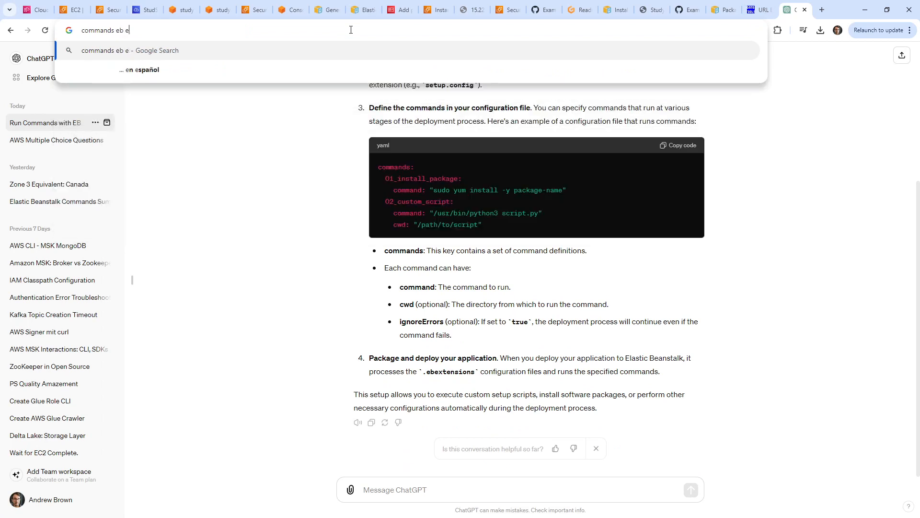
{"action": "type", "text": "xtnesions"}
{"action": "key", "text": "Return"}
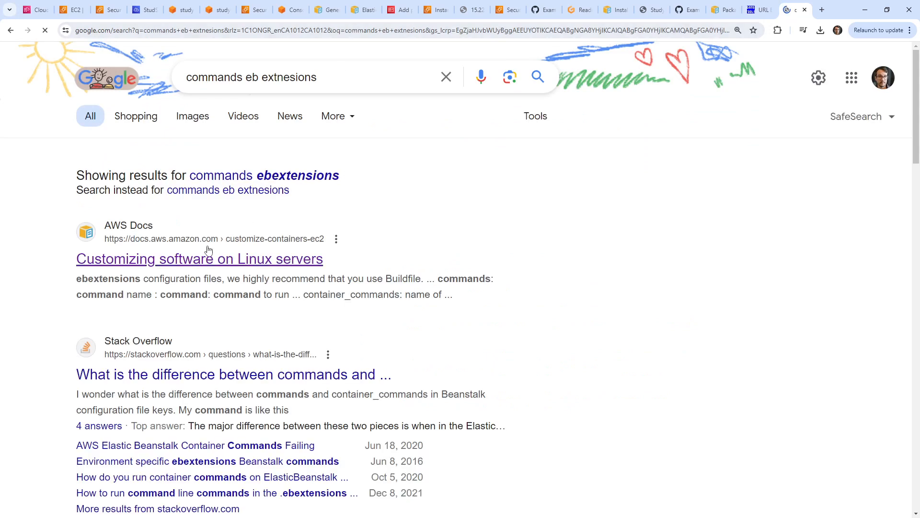
{"action": "left_click", "coordinate": [275, 372]}
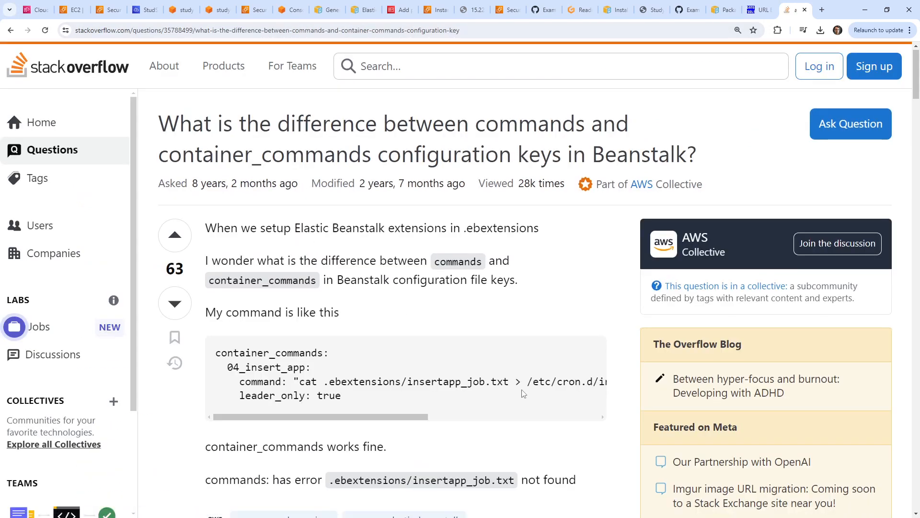
{"action": "scroll", "coordinate": [523, 394], "scroll_direction": "down", "scroll_amount": 5}
{"action": "scroll", "coordinate": [355, 326], "scroll_direction": "up", "scroll_amount": 4}
{"action": "scroll", "coordinate": [355, 326], "scroll_direction": "up", "scroll_amount": 1}
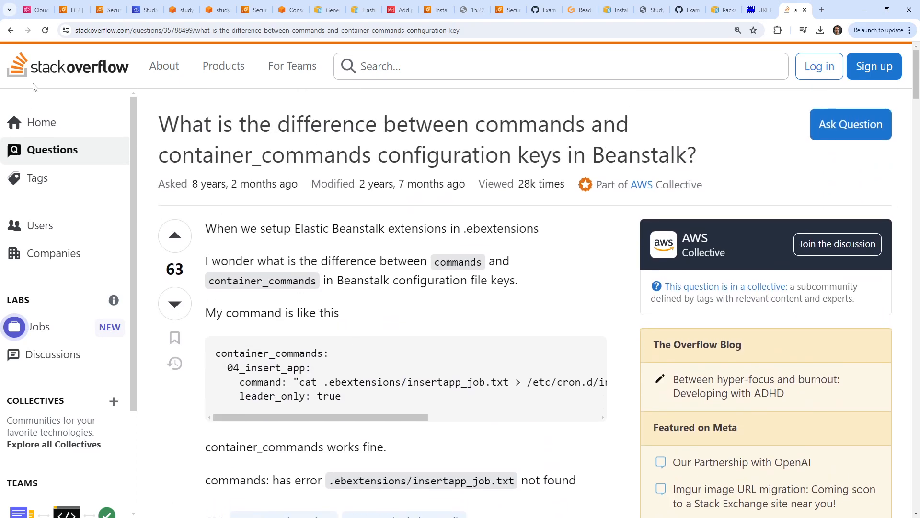
Scroll setup.config sideways to read the full secretsmanager command on line 9.
{"action": "left_click", "coordinate": [145, 10]}
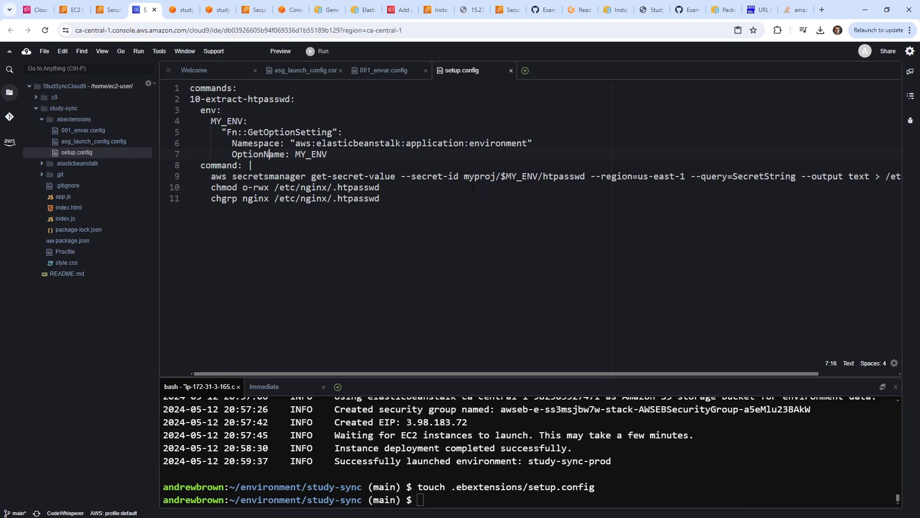
{"action": "left_click_drag", "start_coordinate": [587, 372], "coordinate": [479, 363]}
{"action": "mouse_move", "coordinate": [544, 367]}
{"action": "left_mouse_down"}
{"action": "mouse_move", "coordinate": [763, 392]}
{"action": "mouse_move", "coordinate": [541, 367]}
{"action": "left_mouse_up"}
{"action": "scroll", "coordinate": [539, 366], "scroll_direction": "right", "scroll_amount": 4}
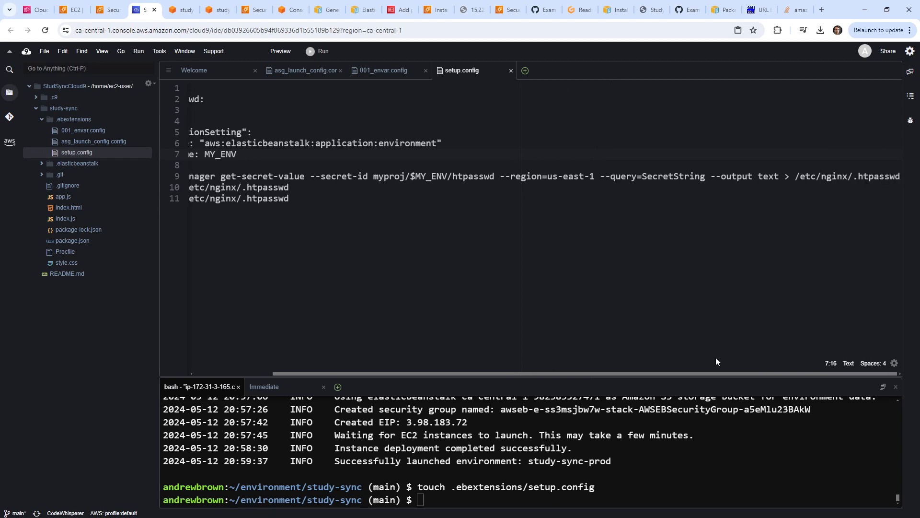
{"action": "scroll", "coordinate": [716, 361], "scroll_direction": "left", "scroll_amount": 5}
{"action": "scroll", "coordinate": [510, 364], "scroll_direction": "right", "scroll_amount": 5}
{"action": "left_click_drag", "start_coordinate": [776, 380], "coordinate": [556, 392]}
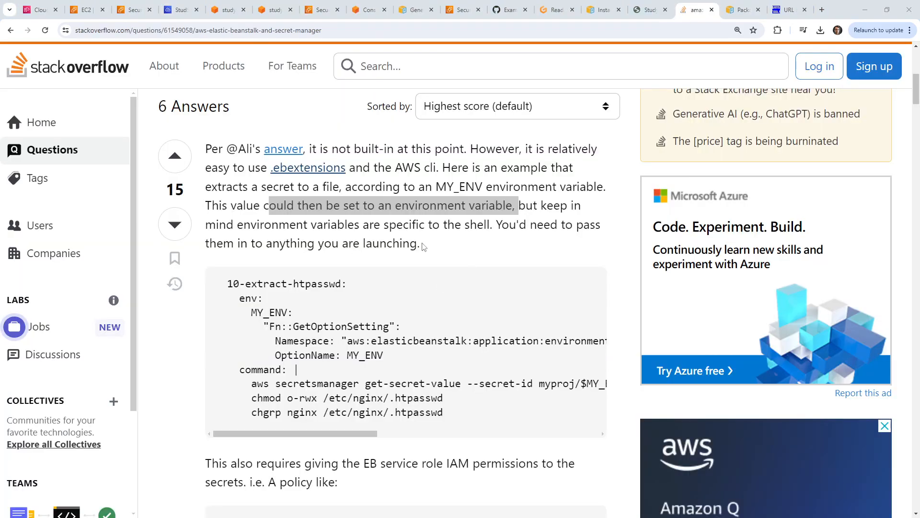
Review the example's MY_ENV lines, glancing at the Gitpod and EC2 tabs.
{"action": "left_click_drag", "start_coordinate": [387, 312], "coordinate": [468, 326]}
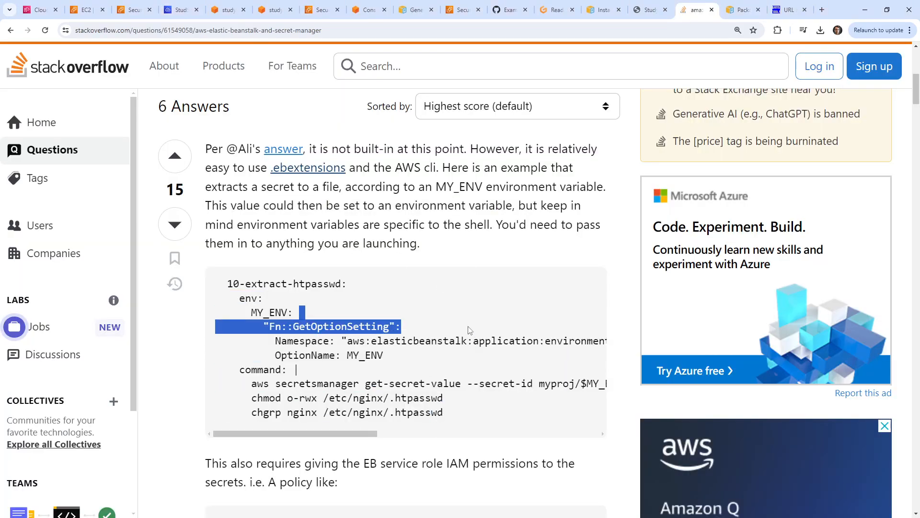
{"action": "left_click", "coordinate": [376, 382]}
{"action": "left_click_drag", "start_coordinate": [295, 434], "coordinate": [267, 426]}
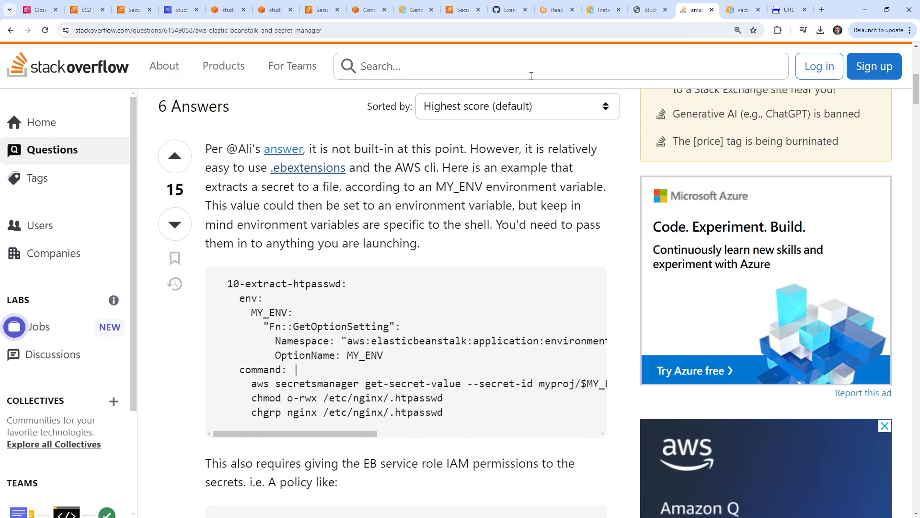
{"action": "left_click", "coordinate": [554, 10]}
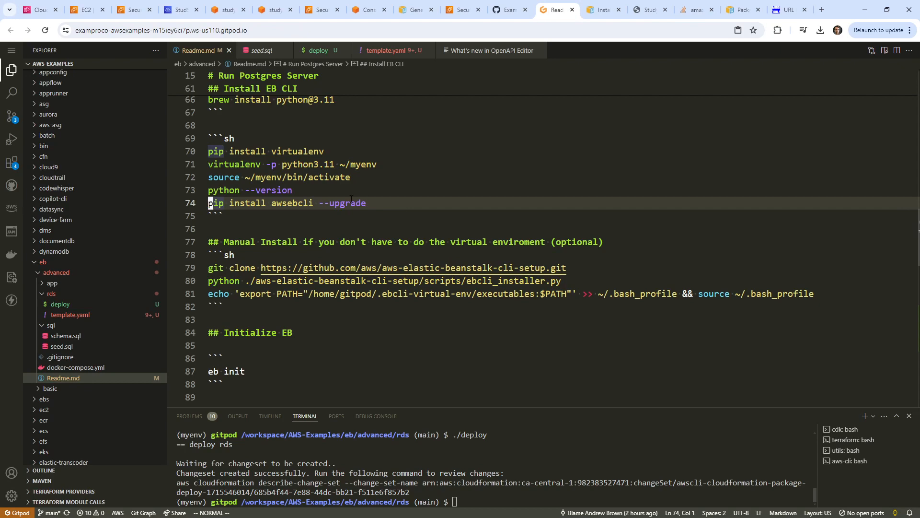
{"action": "left_click", "coordinate": [142, 16]}
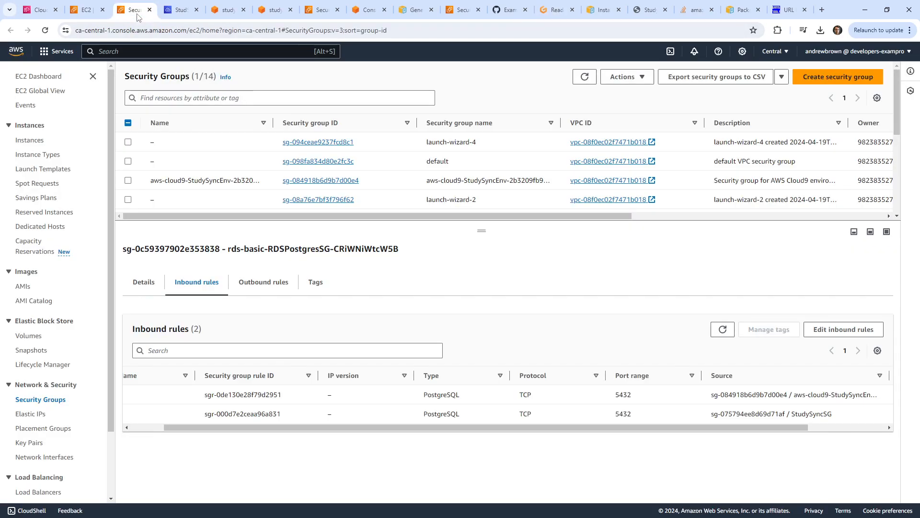
{"action": "left_click", "coordinate": [90, 15]}
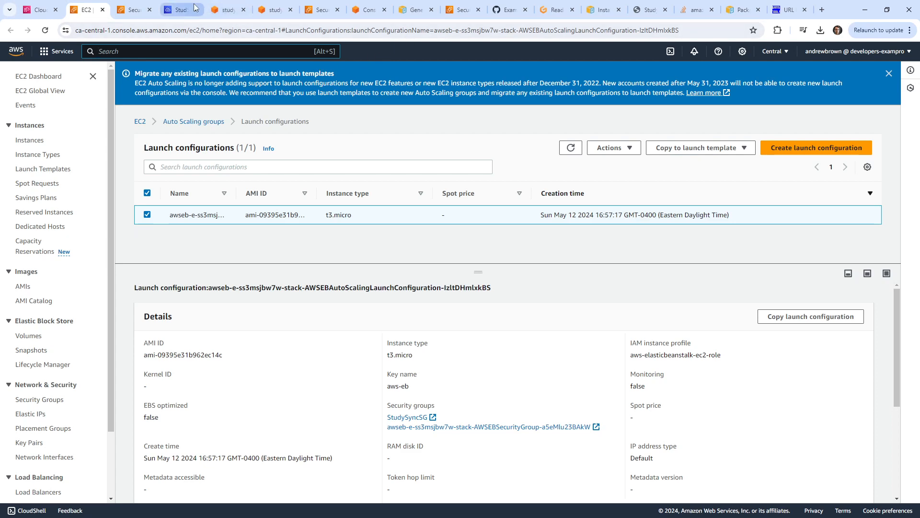
{"action": "left_click", "coordinate": [179, 11]}
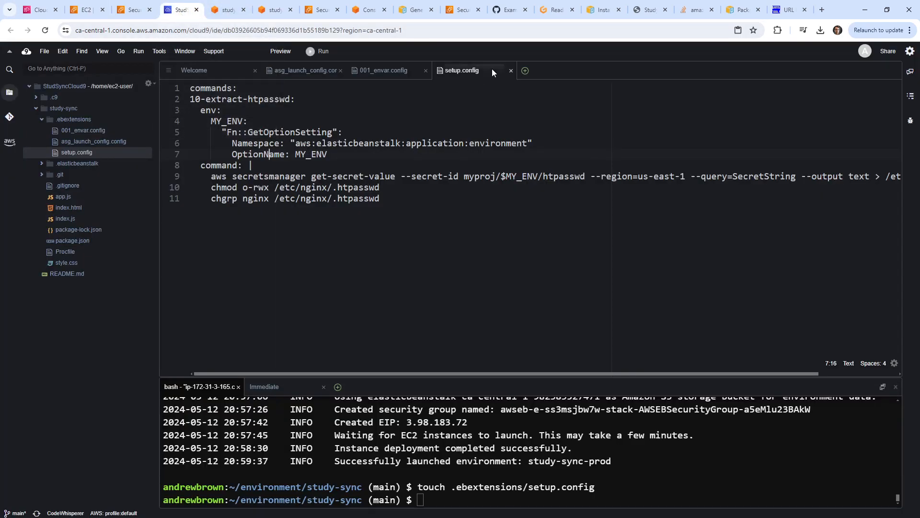
Close setup.config and add a DATABASE_URL: key after NODE_ENV in 001_envar.config.
{"action": "left_click", "coordinate": [510, 70]}
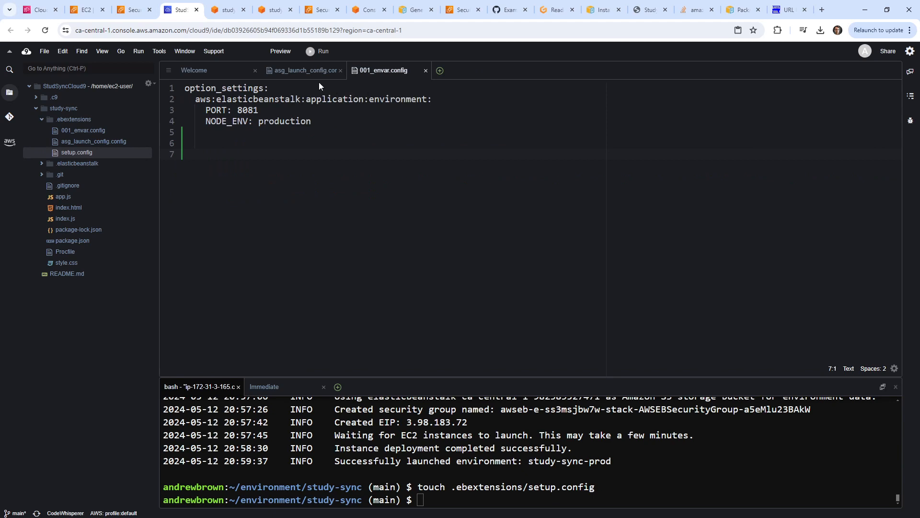
{"action": "left_click", "coordinate": [253, 121]}
{"action": "key", "text": "Return"}
{"action": "type", "text": "DATABASE_URL:"}
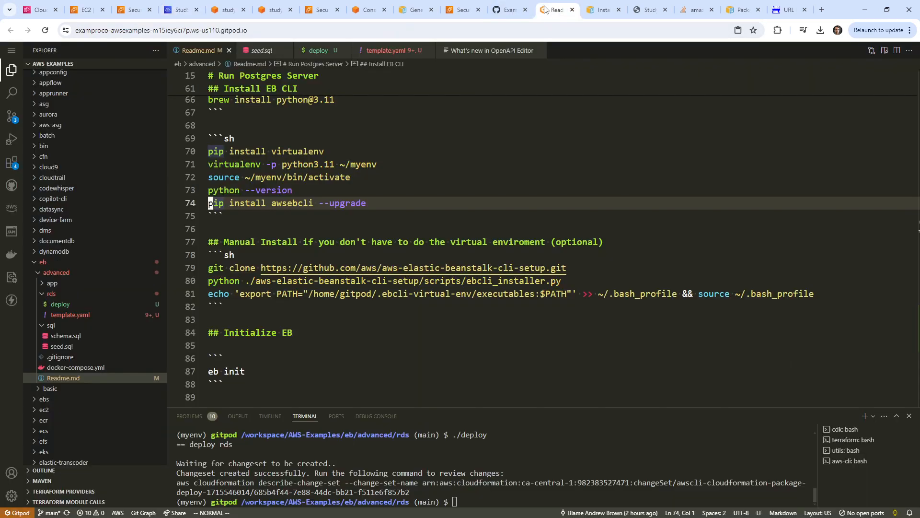
Copy the RDS hostname from line 127 in the Readme's Importing into RDS section.
{"action": "left_click", "coordinate": [554, 10]}
{"action": "scroll", "coordinate": [463, 234], "scroll_direction": "down", "scroll_amount": 15}
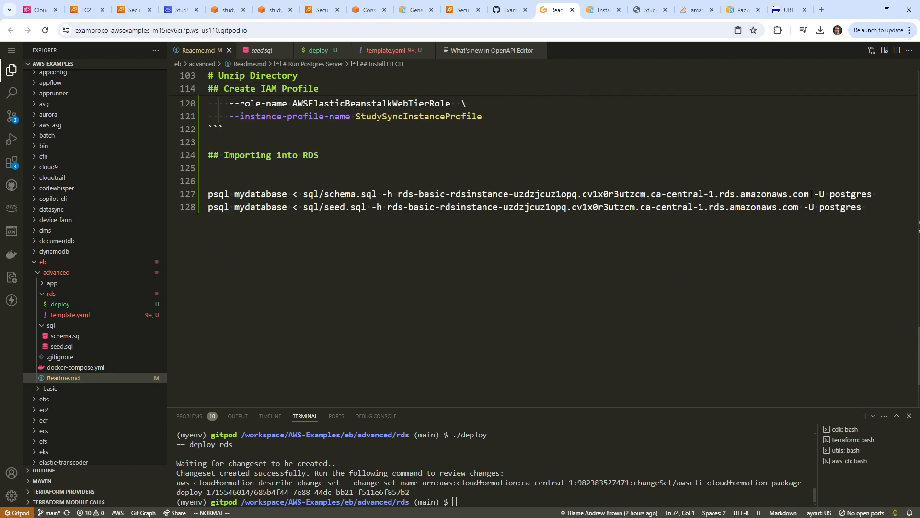
{"action": "left_click", "coordinate": [517, 169]}
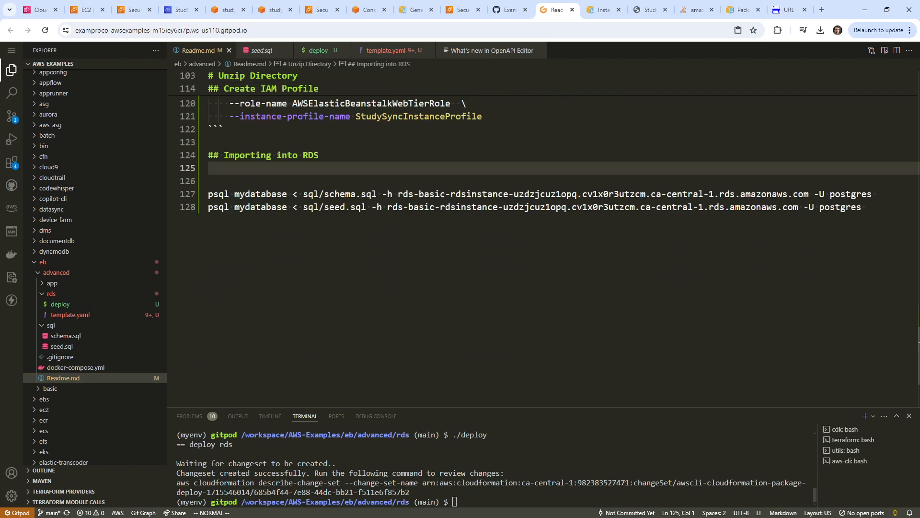
{"action": "left_click_drag", "start_coordinate": [809, 193], "coordinate": [400, 193]}
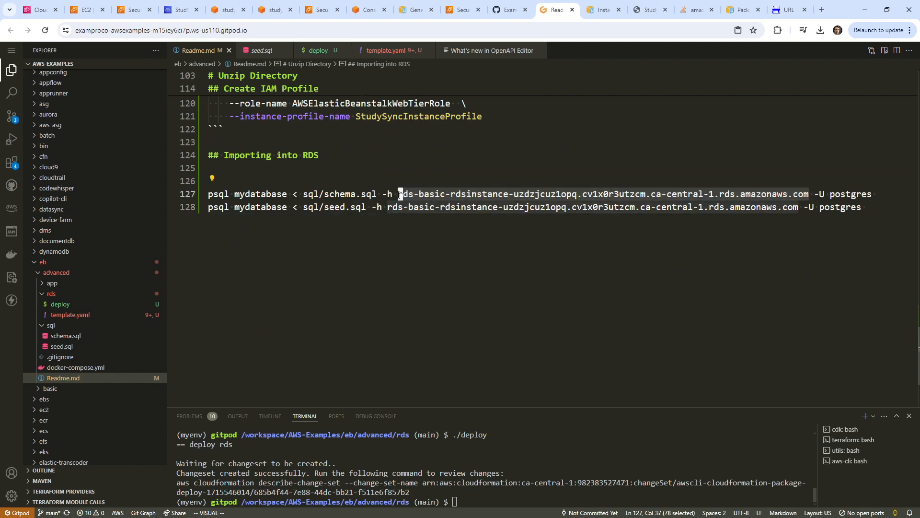
{"action": "right_click", "coordinate": [400, 192]}
{"action": "left_click", "coordinate": [435, 349]}
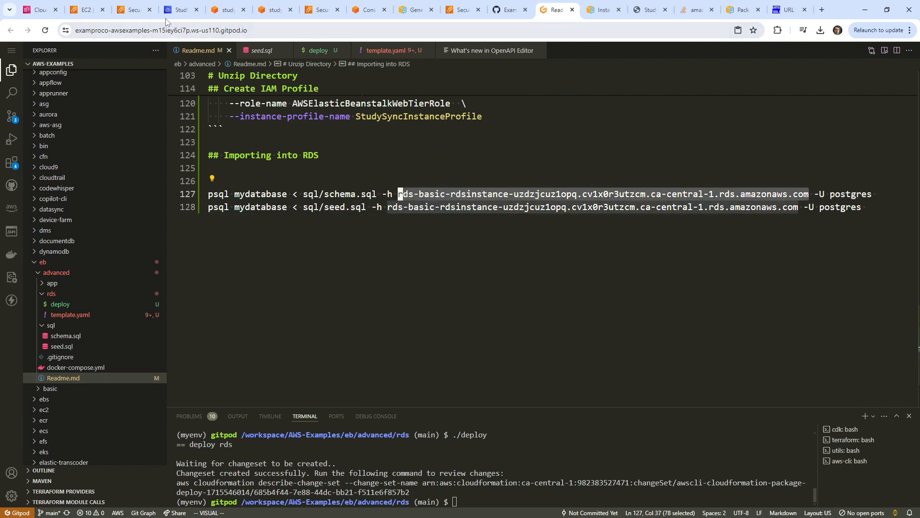
{"action": "left_click", "coordinate": [177, 10]}
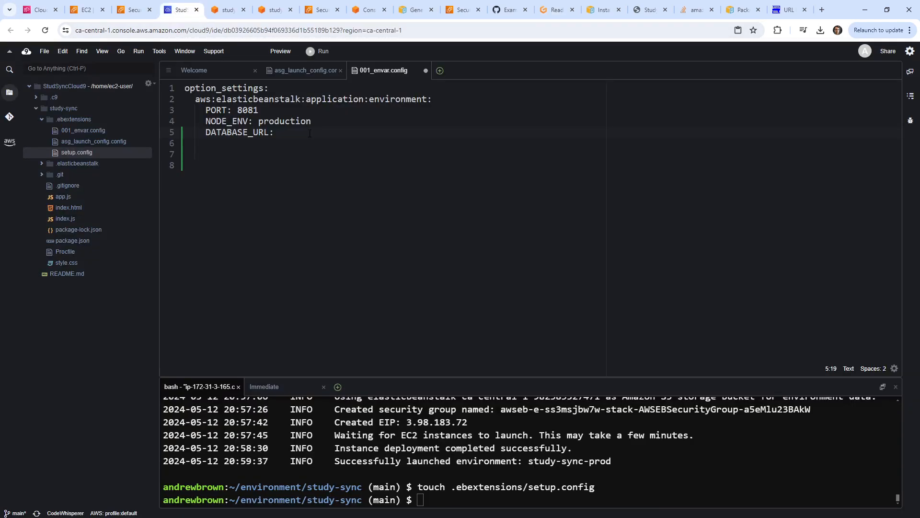
Fill DATABASE_URL with the postgres user, its password, the pasted RDS hostname, :5432/mydatabase.
{"action": "type", "text": "postgresql://postgres"}
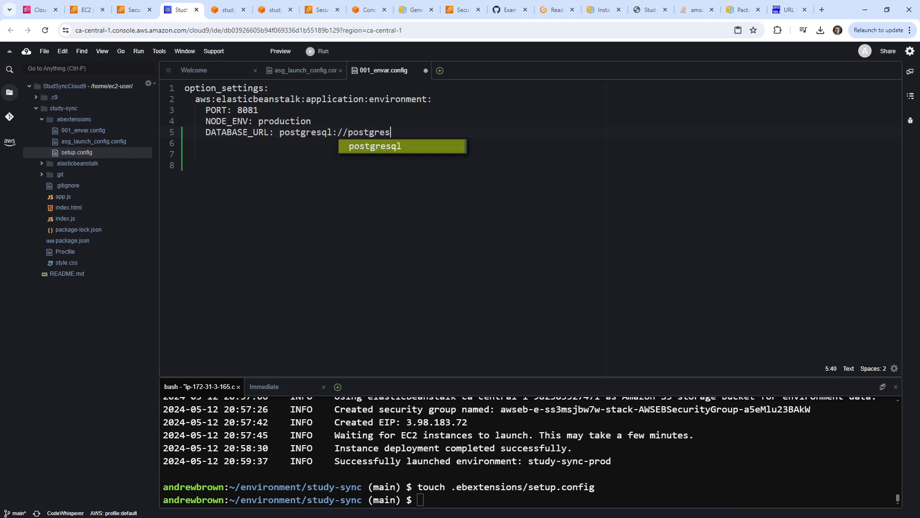
{"action": "type", "text": ":Testing"}
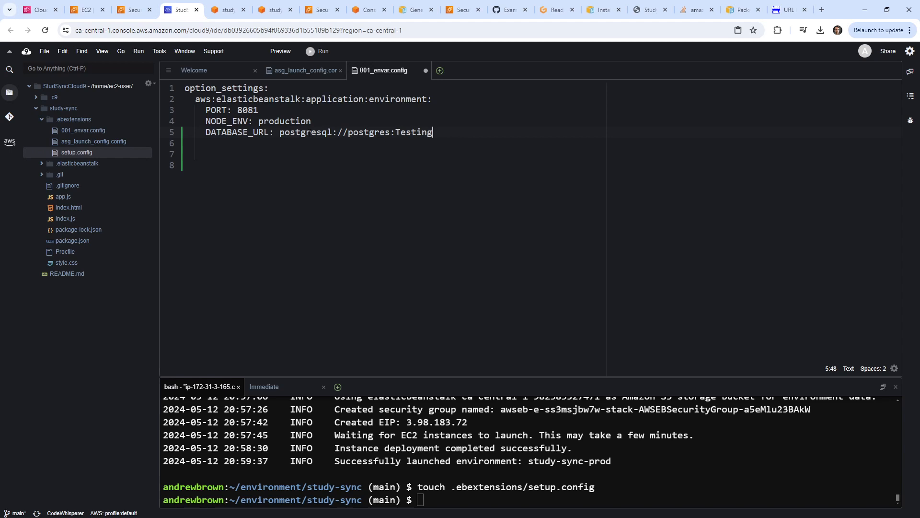
{"action": "type", "text": "123456%21@"}
{"action": "right_click", "coordinate": [612, 137]}
{"action": "left_click", "coordinate": [648, 162]}
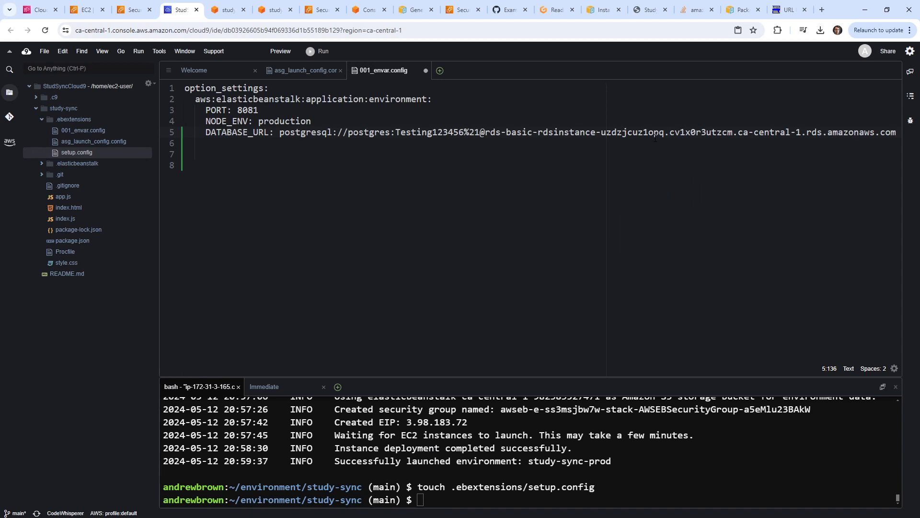
{"action": "type", "text": "/mydatabase"}
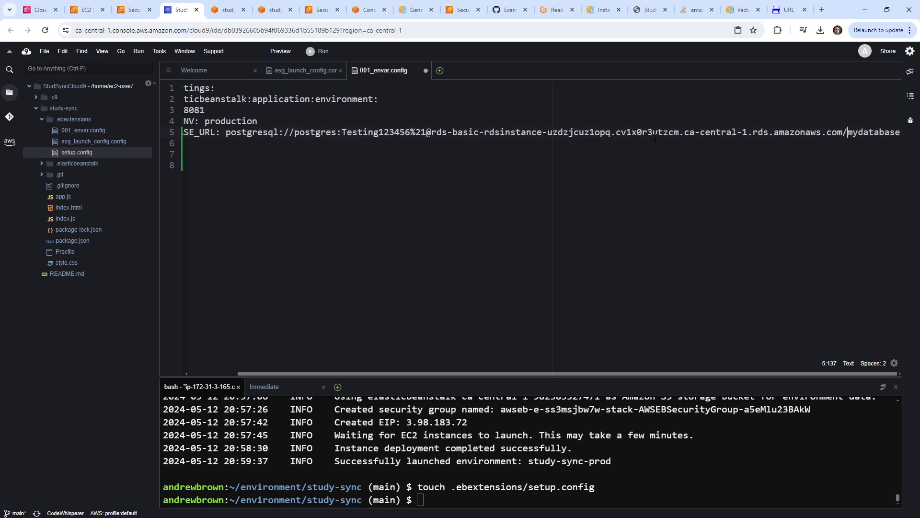
{"action": "key", "text": "BackSpace"}
{"action": "type", "text": ":5432"}
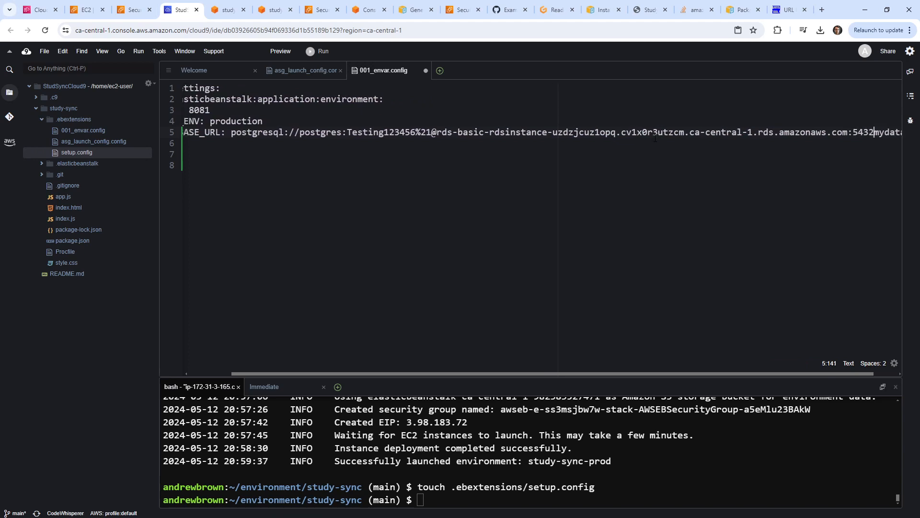
{"action": "type", "text": "/"}
{"action": "left_click", "coordinate": [709, 436]}
Install the postgresql15 client package with yum, confirming the installation.
{"action": "type", "text": "sudo u"}
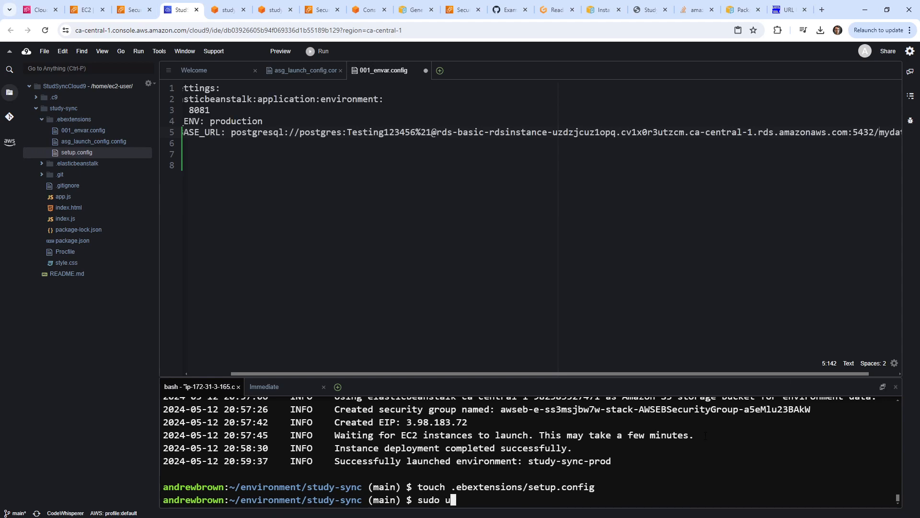
{"action": "key", "text": "BackSpace"}
{"action": "type", "text": "yum install post"}
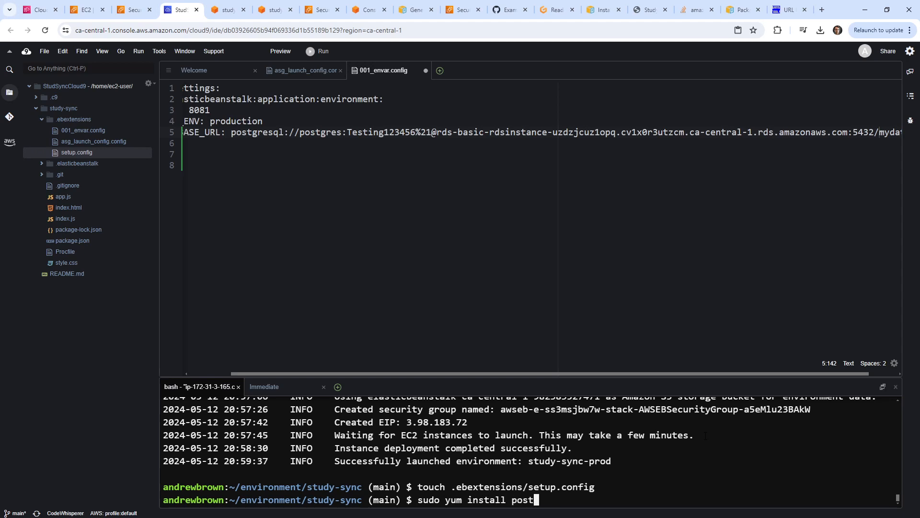
{"action": "type", "text": "gresql15"}
{"action": "key", "text": "Return"}
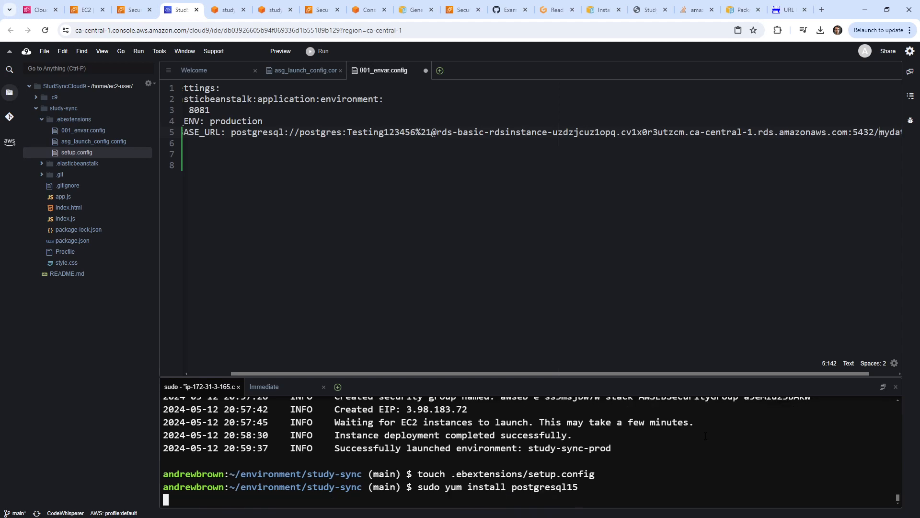
{"action": "type", "text": "y"}
{"action": "key", "text": "Return"}
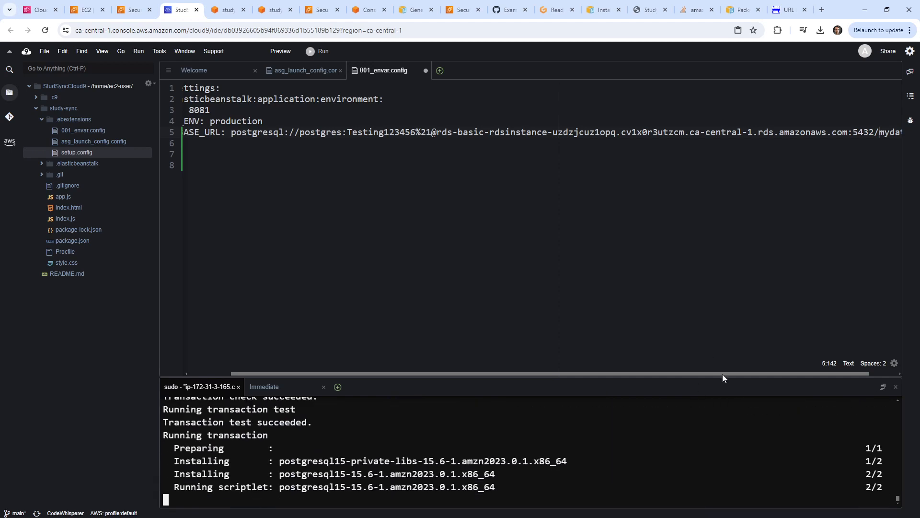
Copy the DATABASE_URL from the config file and run psql against that RDS URL.
{"action": "left_click_drag", "start_coordinate": [722, 374], "coordinate": [805, 371]}
{"action": "left_click_drag", "start_coordinate": [900, 132], "coordinate": [281, 136]}
{"action": "right_click", "coordinate": [289, 134]}
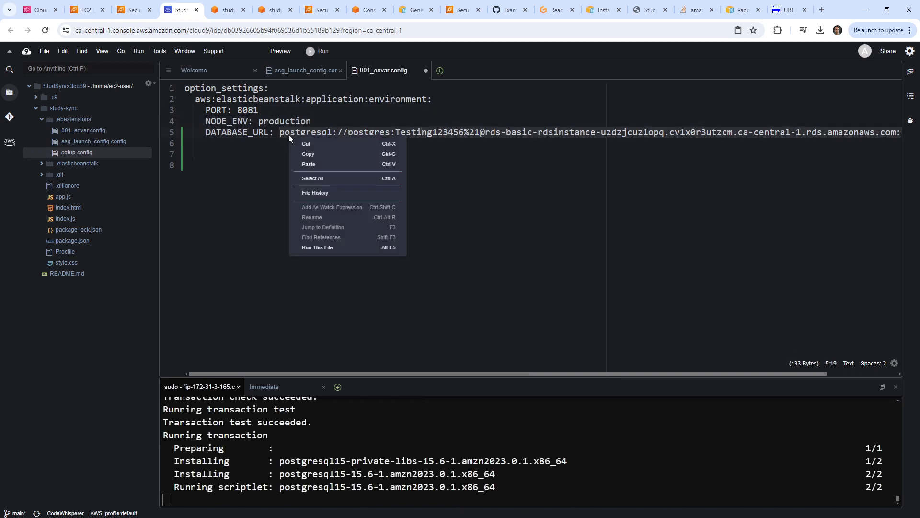
{"action": "left_click", "coordinate": [319, 158]}
{"action": "left_click", "coordinate": [431, 288]}
{"action": "left_click", "coordinate": [592, 481]}
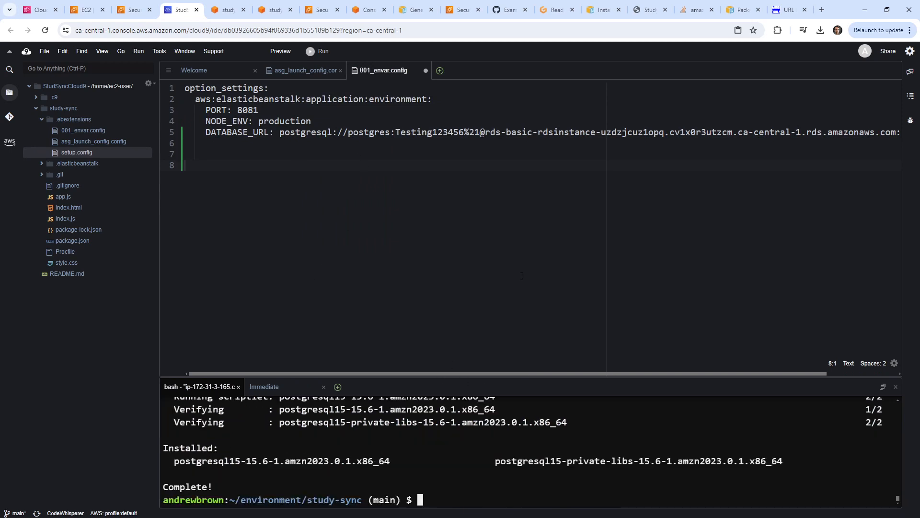
{"action": "type", "text": "psql"}
{"action": "right_click", "coordinate": [614, 432]}
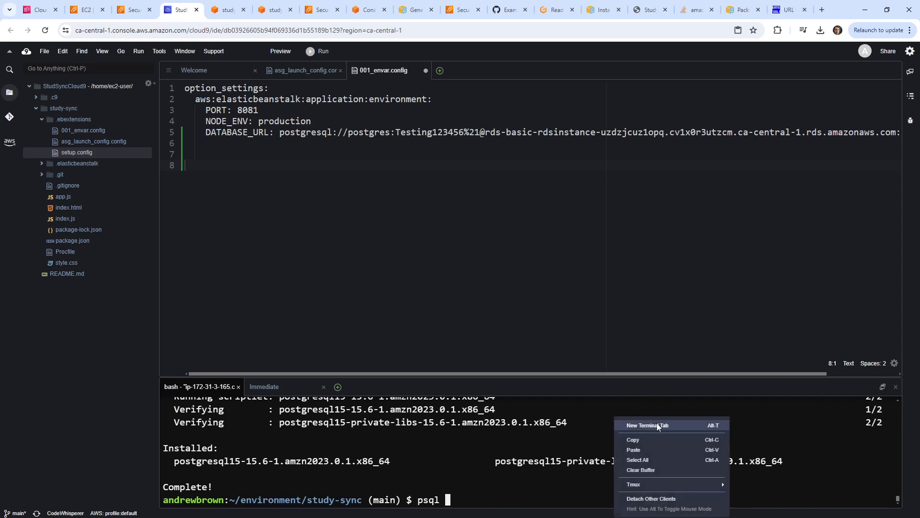
{"action": "left_click", "coordinate": [649, 455]}
{"action": "key", "text": "Return"}
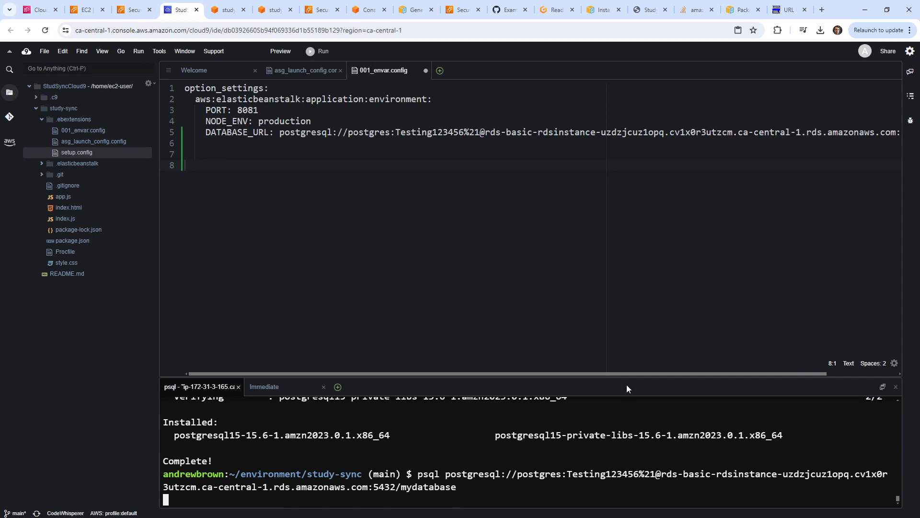
In EC2, open the Cloud9 instance's security group and copy its group ID.
{"action": "left_click", "coordinate": [41, 9]}
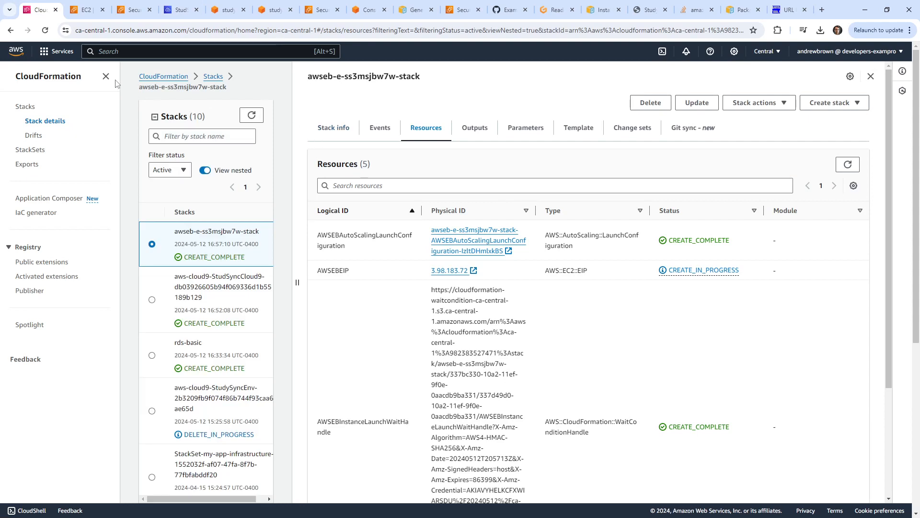
{"action": "left_click", "coordinate": [134, 53]}
{"action": "type", "text": "ec2"}
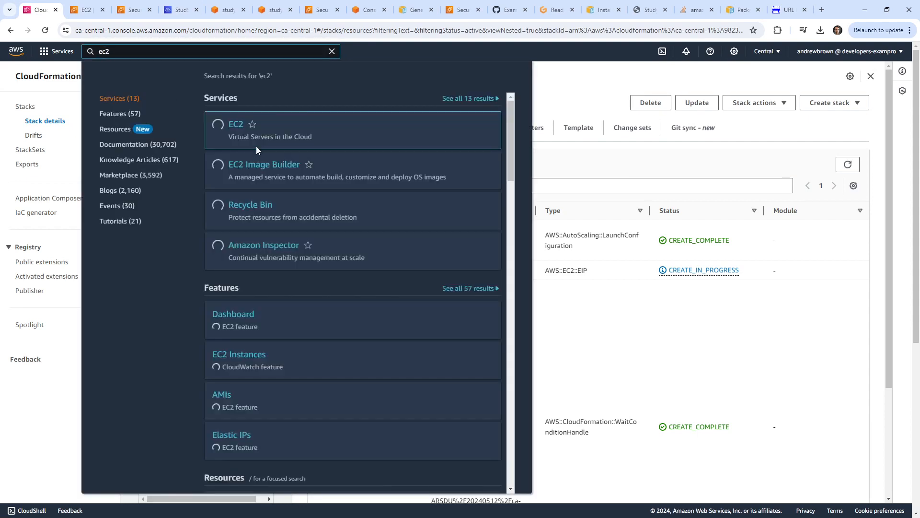
{"action": "left_click", "coordinate": [239, 122]}
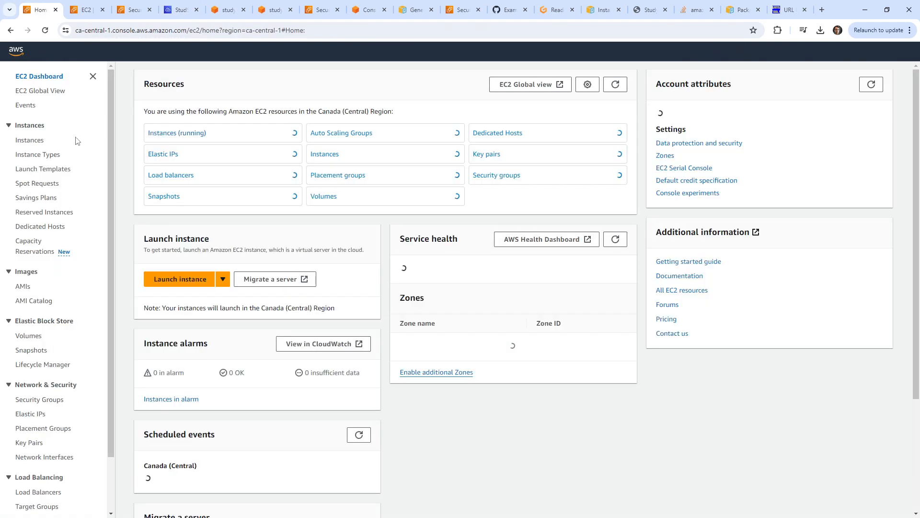
{"action": "left_click", "coordinate": [177, 133]}
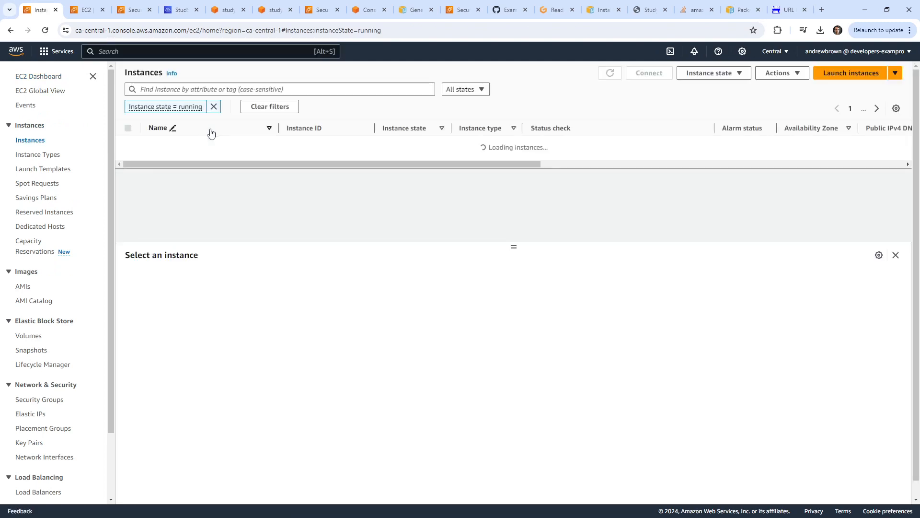
{"action": "left_click", "coordinate": [211, 143]}
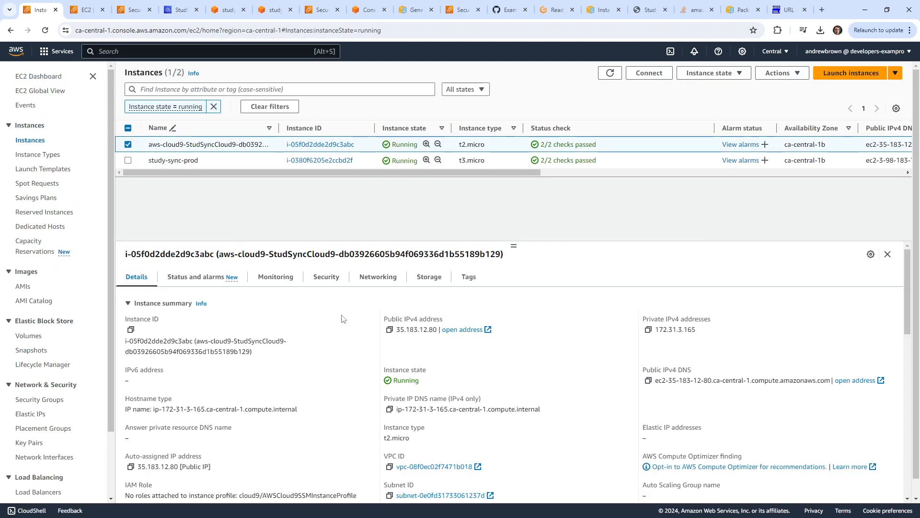
{"action": "left_click", "coordinate": [371, 282]}
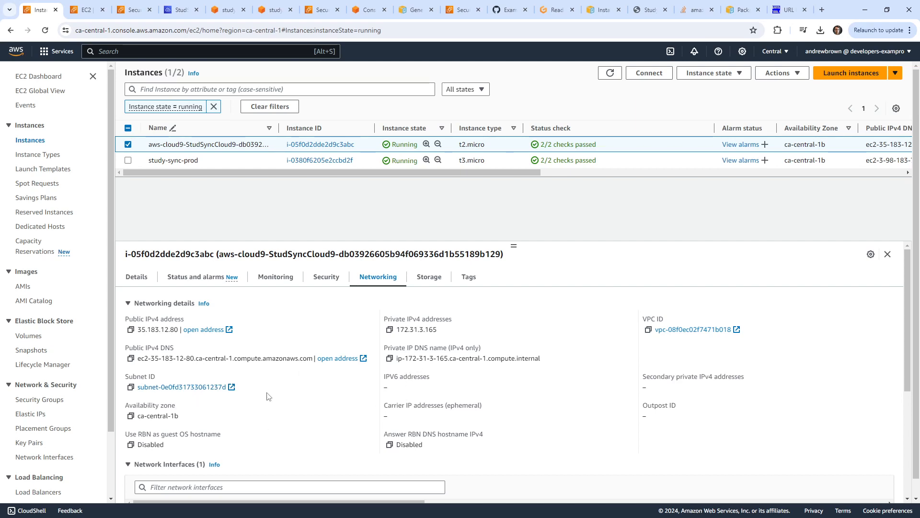
{"action": "scroll", "coordinate": [417, 383], "scroll_direction": "down", "scroll_amount": 1}
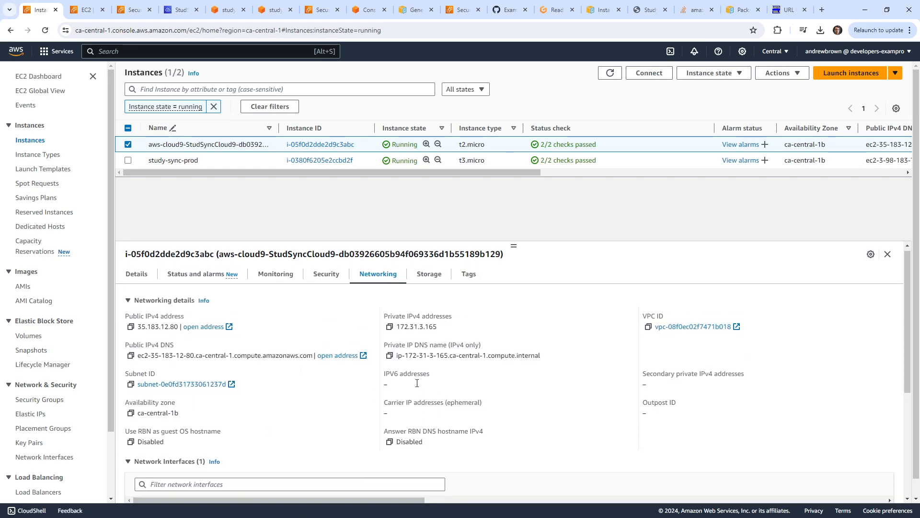
{"action": "scroll", "coordinate": [415, 388], "scroll_direction": "down", "scroll_amount": 4}
{"action": "scroll", "coordinate": [267, 405], "scroll_direction": "up", "scroll_amount": 4}
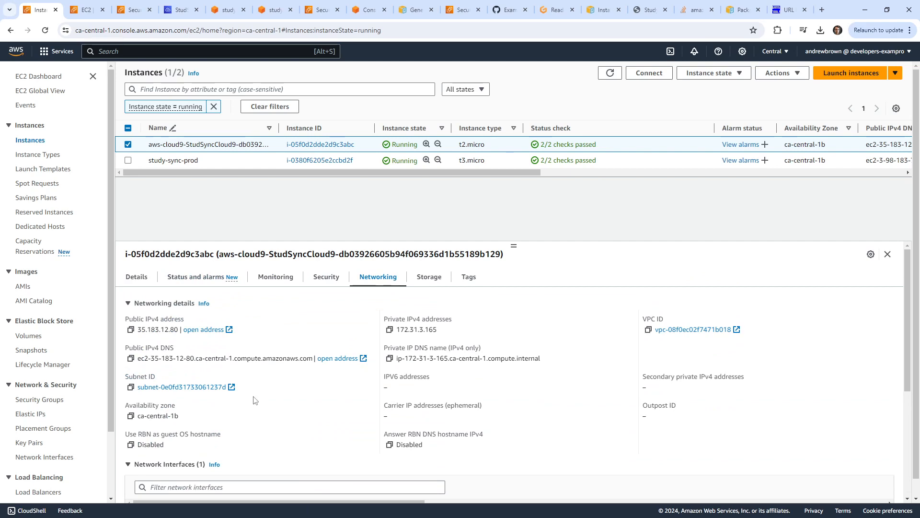
{"action": "left_click", "coordinate": [309, 279]}
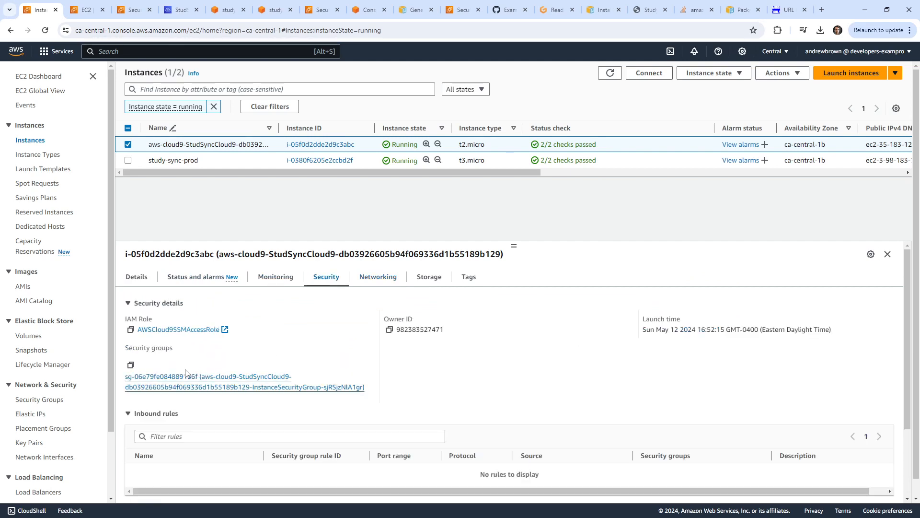
{"action": "left_click", "coordinate": [196, 380]}
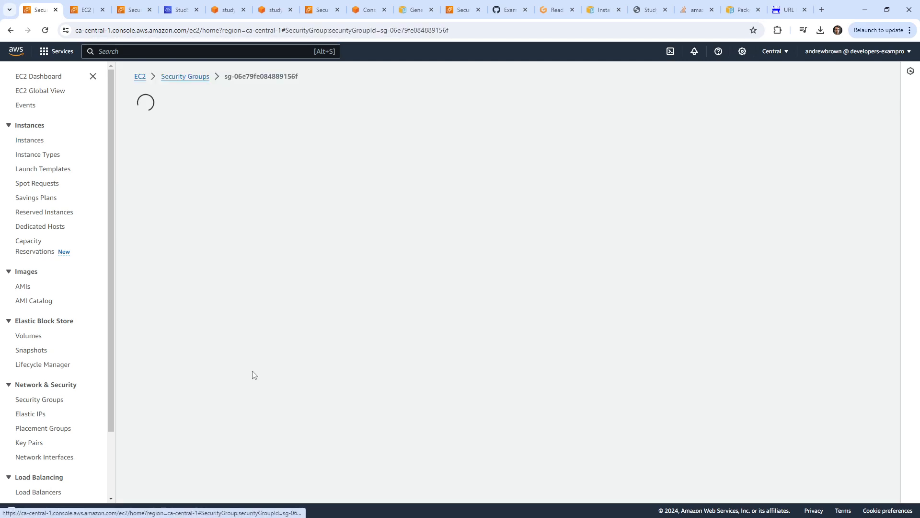
{"action": "left_click", "coordinate": [337, 216]}
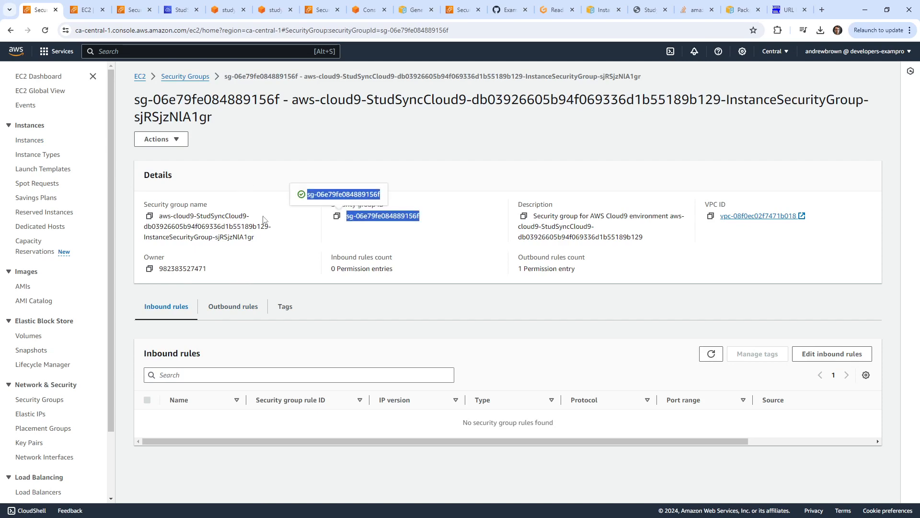
Select the RDS Postgres security group and begin editing its inbound rules.
{"action": "left_click", "coordinate": [186, 77]}
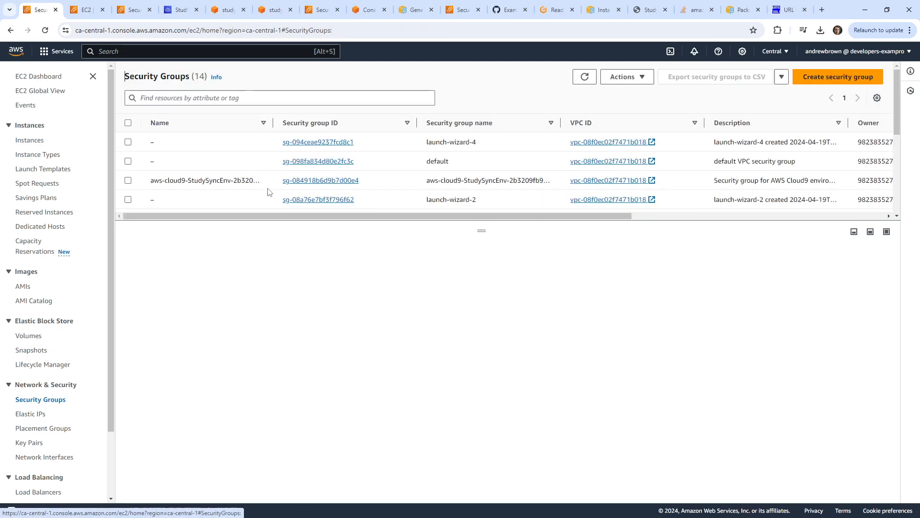
{"action": "scroll", "coordinate": [202, 182], "scroll_direction": "down", "scroll_amount": 5}
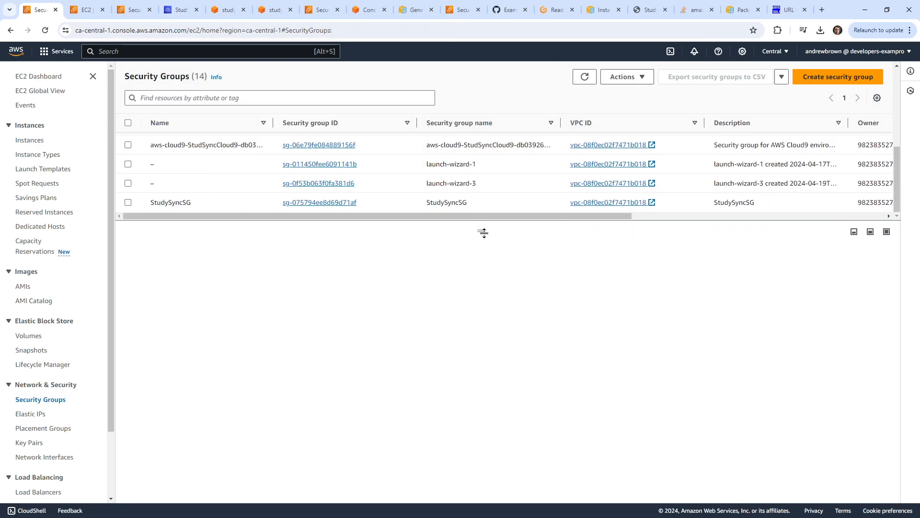
{"action": "left_click_drag", "start_coordinate": [483, 233], "coordinate": [482, 449]}
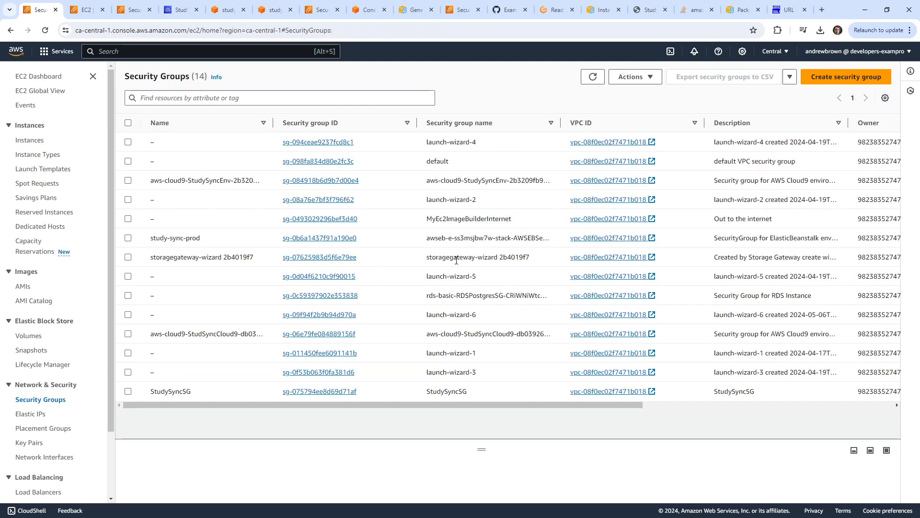
{"action": "left_click_drag", "start_coordinate": [463, 353], "coordinate": [463, 363]}
{"action": "left_click_drag", "start_coordinate": [465, 296], "coordinate": [109, 291]}
{"action": "left_click", "coordinate": [128, 295]}
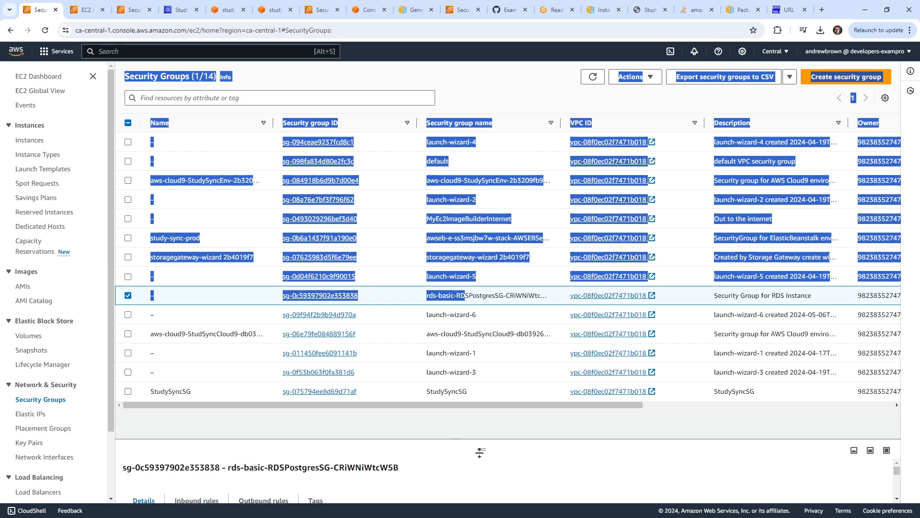
{"action": "left_click_drag", "start_coordinate": [481, 450], "coordinate": [480, 221]}
{"action": "left_click", "coordinate": [184, 284]}
{"action": "left_click", "coordinate": [834, 321]}
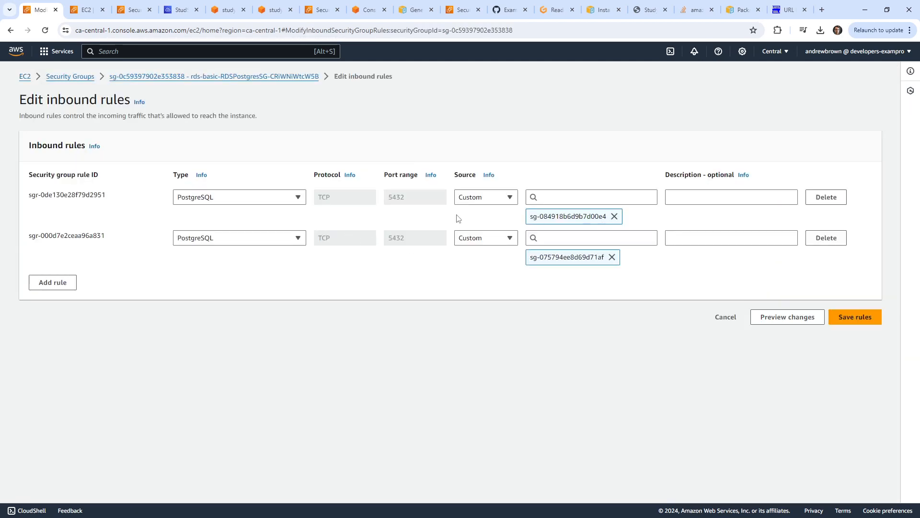
Add and save a PostgreSQL inbound rule sourced from the Cloud9 security group.
{"action": "left_click", "coordinate": [72, 283]}
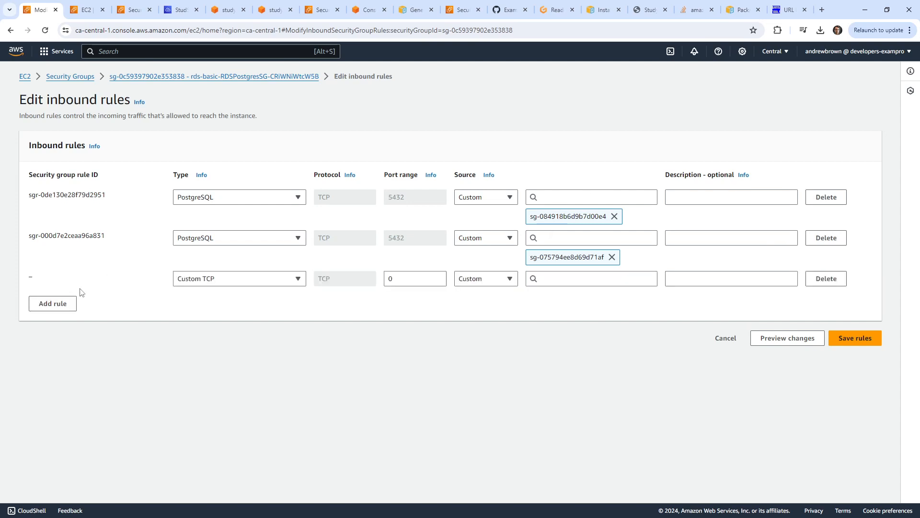
{"action": "left_click", "coordinate": [571, 283]}
{"action": "key", "text": "ctrl+v"}
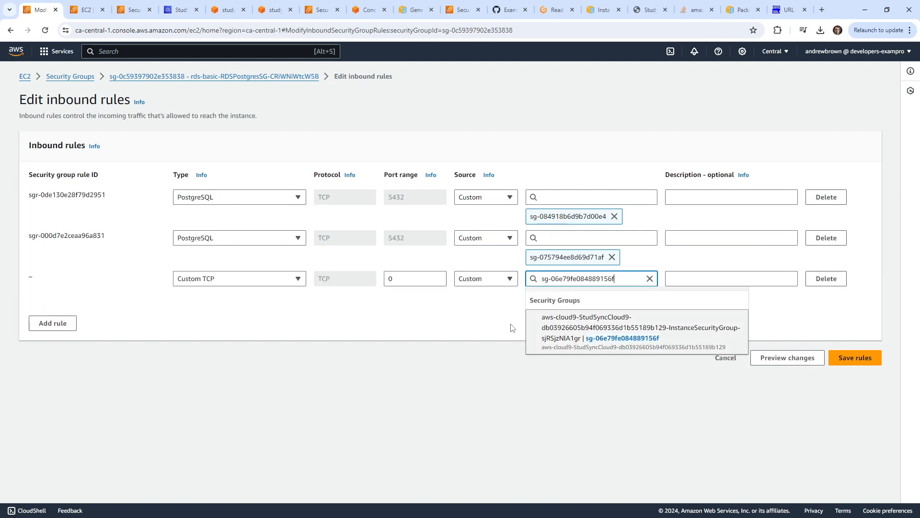
{"action": "left_click", "coordinate": [573, 331]}
{"action": "left_click", "coordinate": [251, 277]}
{"action": "type", "text": "post"}
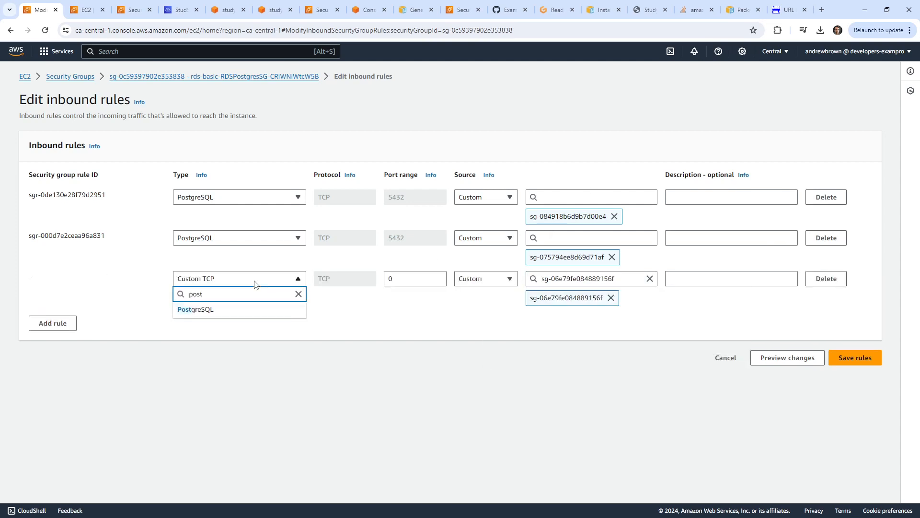
{"action": "left_click", "coordinate": [254, 313]}
{"action": "left_click", "coordinate": [855, 358]}
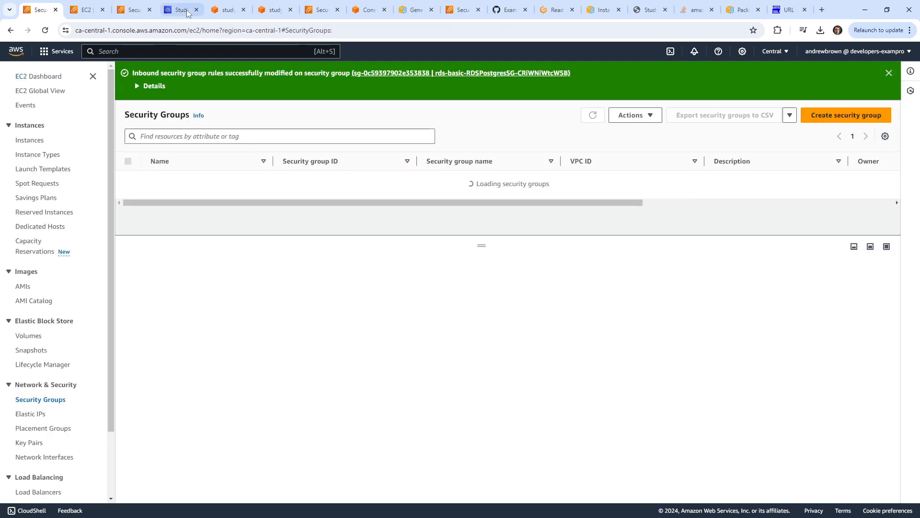
Cancel the hung psql attempt and rerun the psql connection command to mydatabase.
{"action": "key", "text": "ctrl+4"}
{"action": "key", "text": "ctrl+c"}
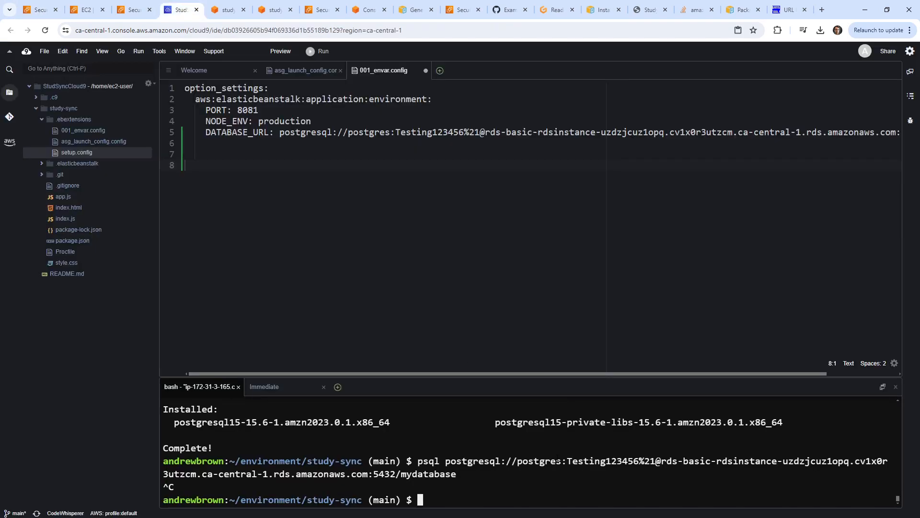
{"action": "key", "text": "Up"}
{"action": "key", "text": "Return"}
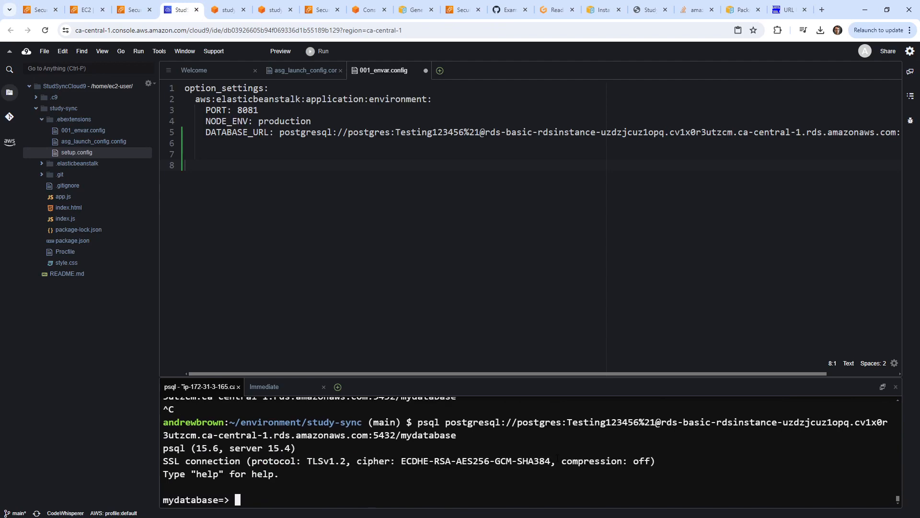
Run 'select * from questions;' to see the two seeded rows, then quit psql with \q.
{"action": "type", "text": "select * from questions;"}
{"action": "key", "text": "Return"}
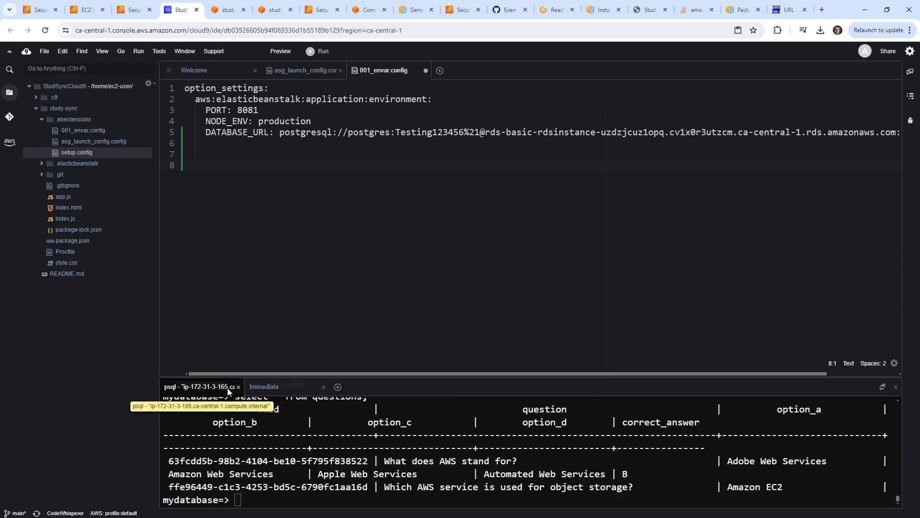
{"action": "left_click", "coordinate": [323, 389]}
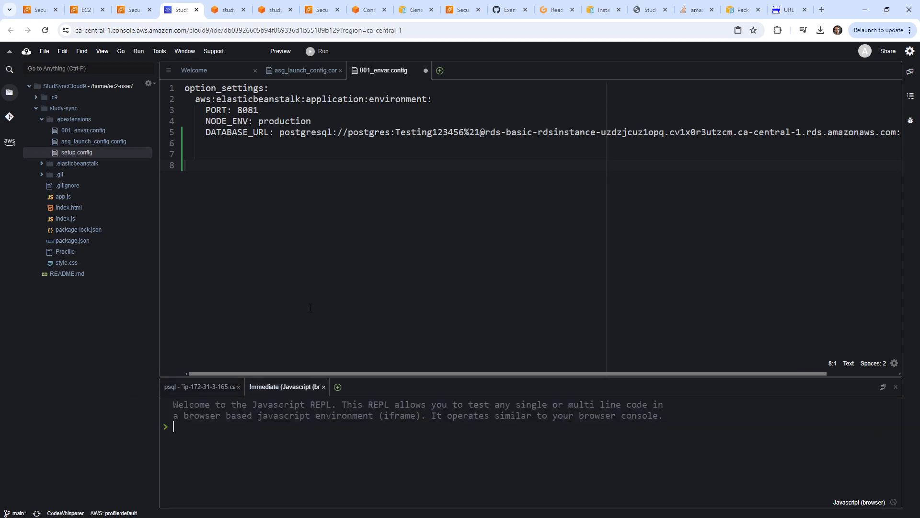
{"action": "left_click", "coordinate": [211, 389]}
{"action": "type", "text": "\\q"}
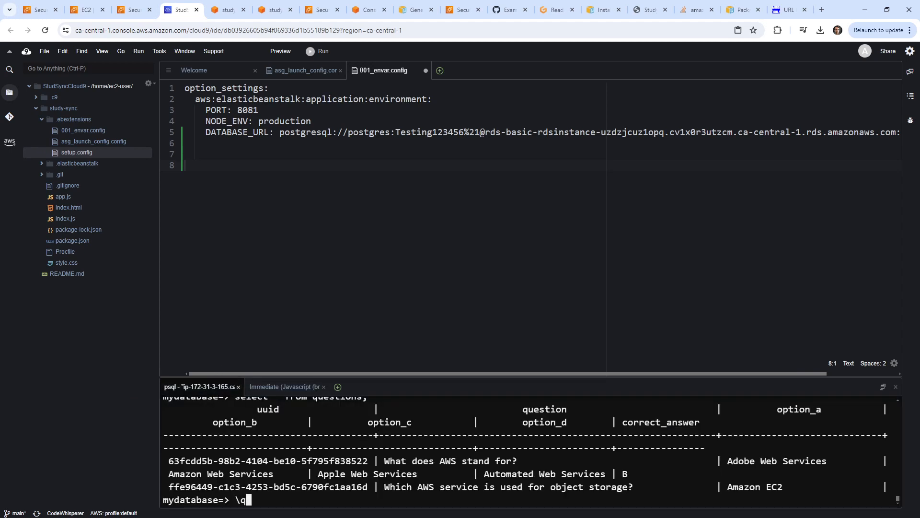
{"action": "key", "text": "Return"}
Stage all changes, commit with message 'add database url even through you should never do', and push.
{"action": "type", "text": "git"}
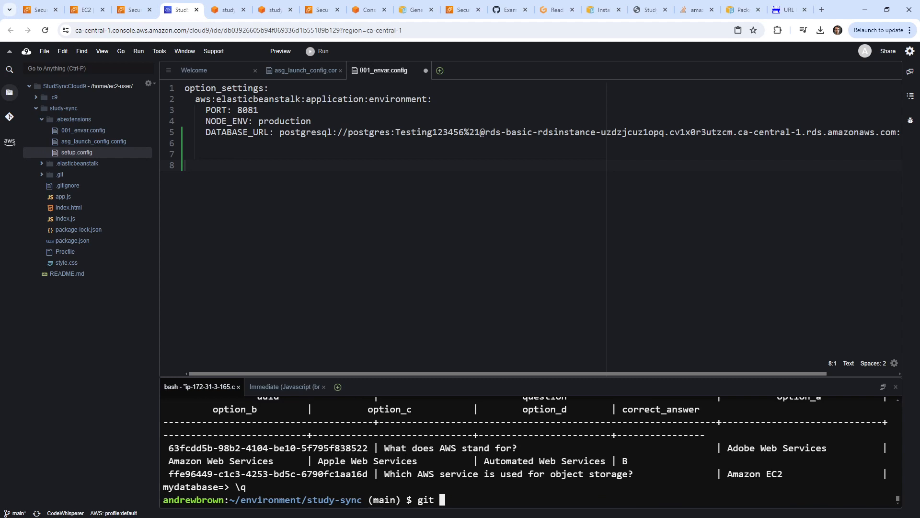
{"action": "key", "text": "ctrl+c"}
{"action": "type", "text": "git add ."}
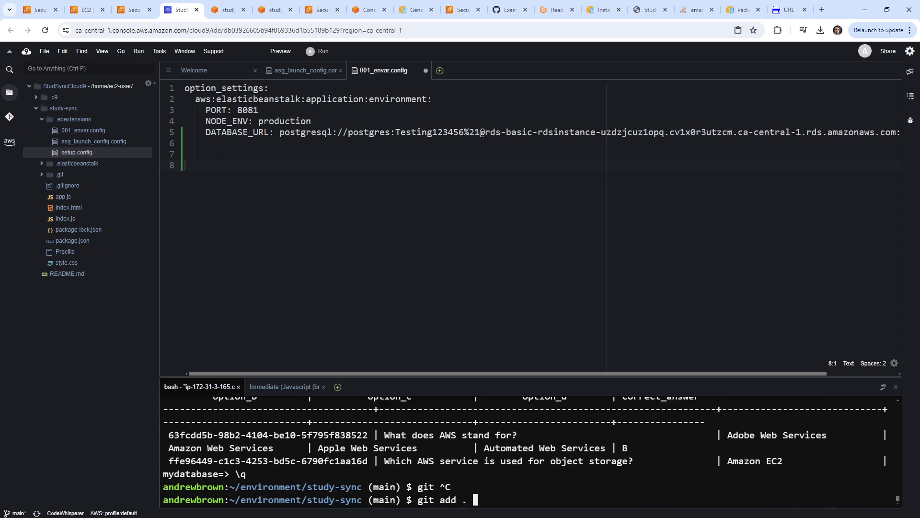
{"action": "key", "text": "Return"}
{"action": "type", "text": "git"}
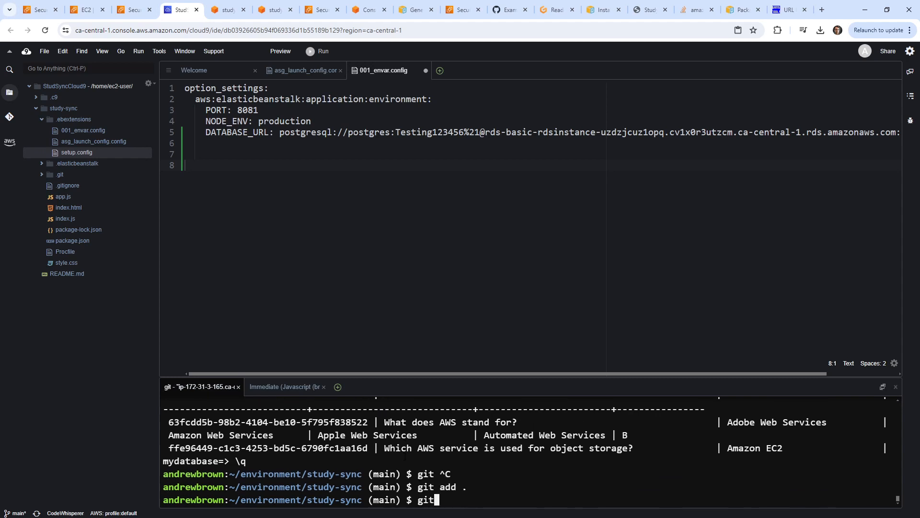
{"action": "type", "text": " commit -m \"add d"}
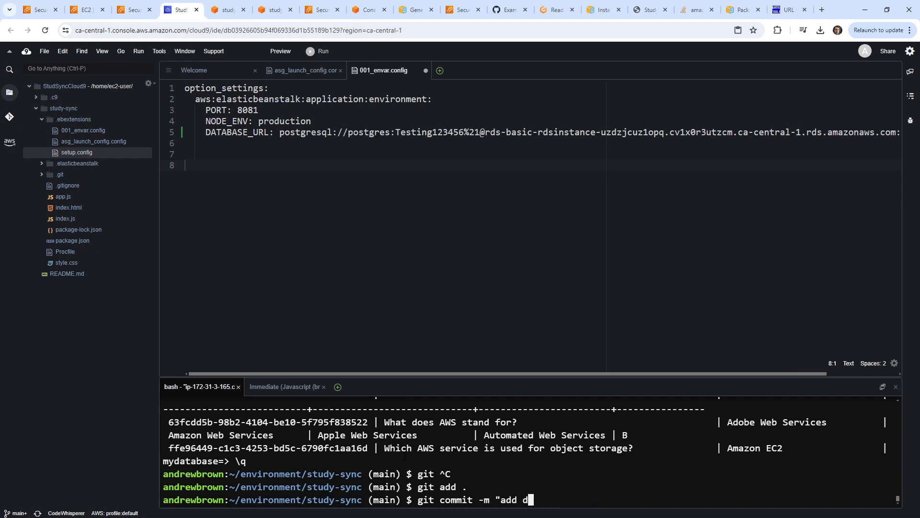
{"action": "type", "text": "atabase url eve"}
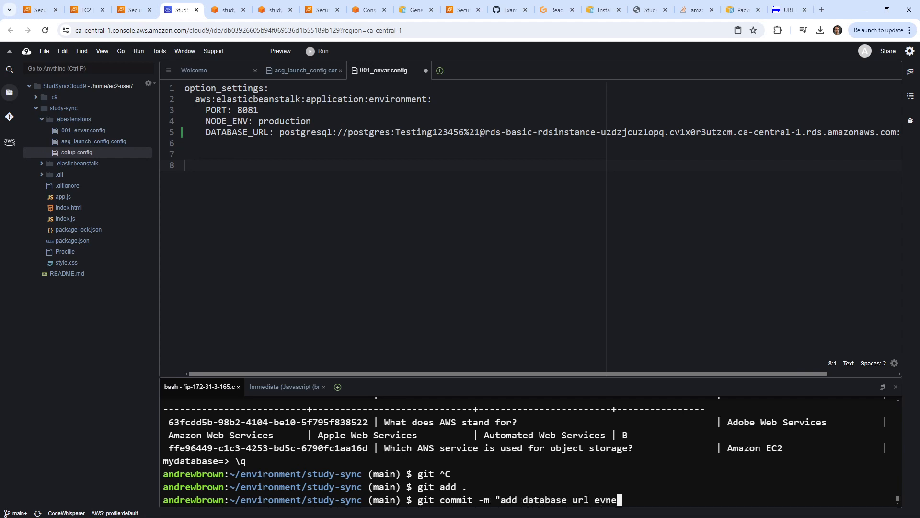
{"action": "type", "text": "n through you s"}
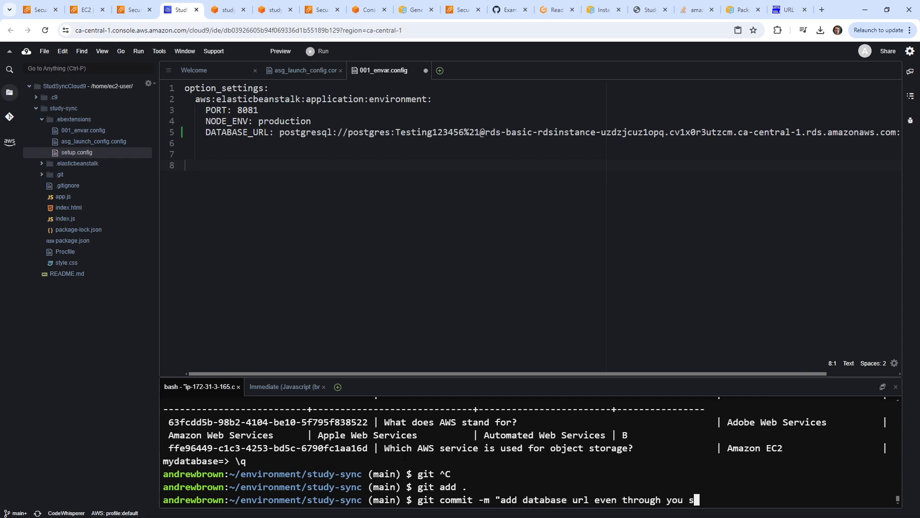
{"action": "type", "text": "hould never do\""}
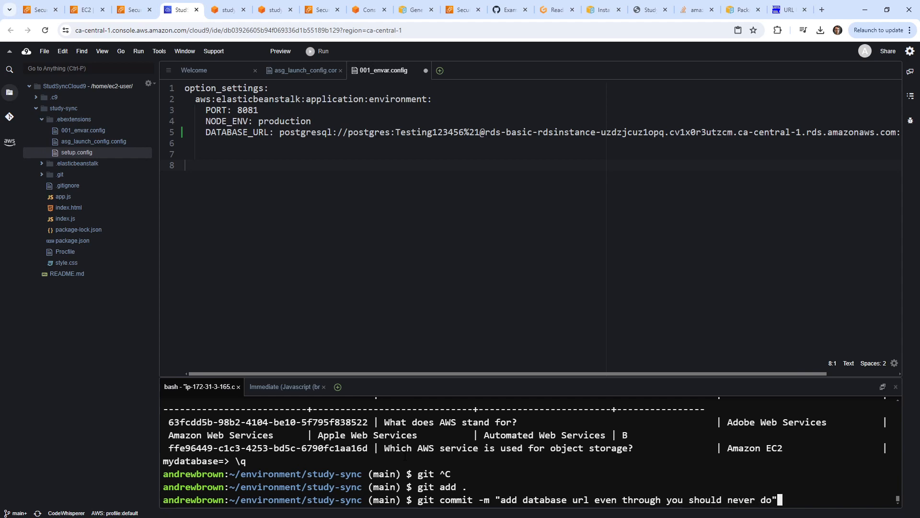
{"action": "key", "text": "Return"}
{"action": "type", "text": "git"}
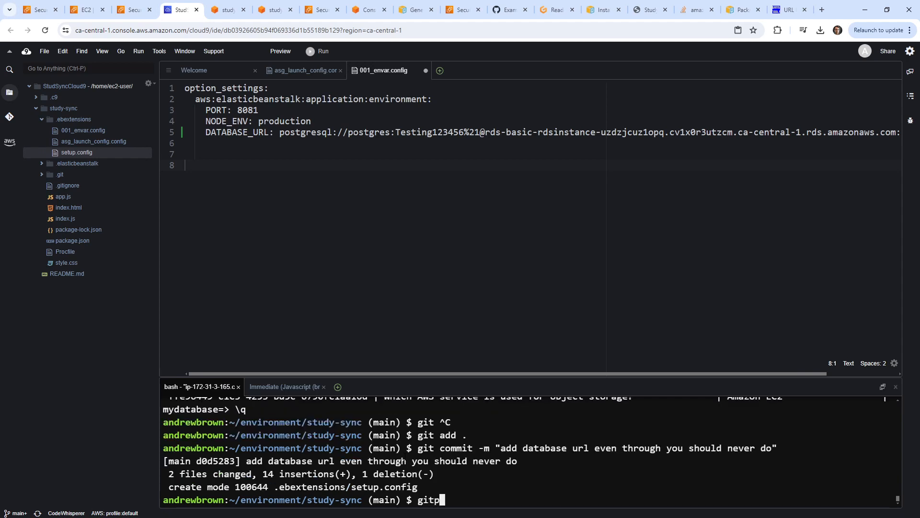
{"action": "type", "text": " push"}
{"action": "key", "text": "Return"}
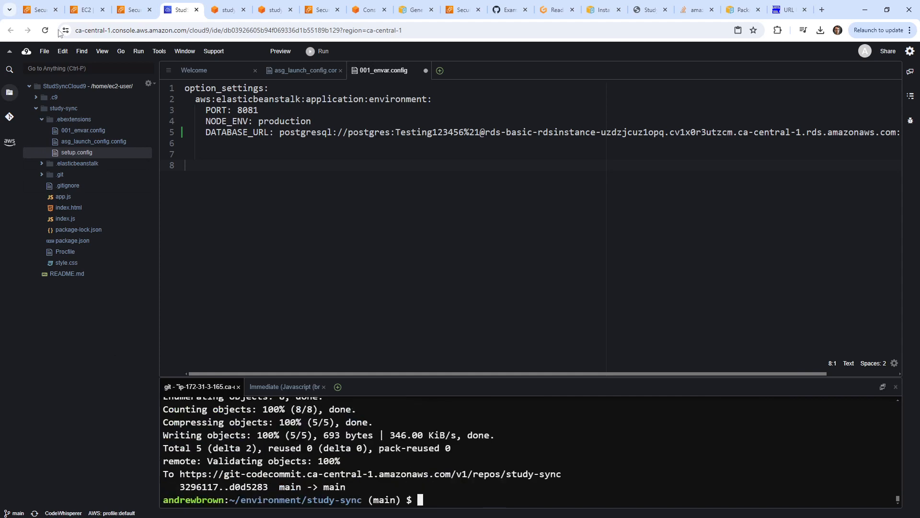
{"action": "left_click", "coordinate": [41, 10]}
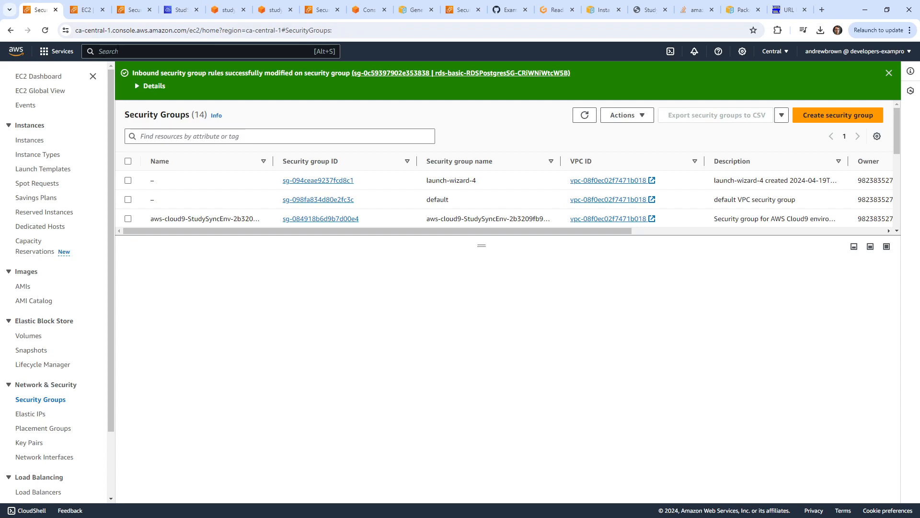
Copy study-sync-prod's public IPv4 address 3.98.183.72 from the EC2 Instances list.
{"action": "left_click", "coordinate": [85, 9]}
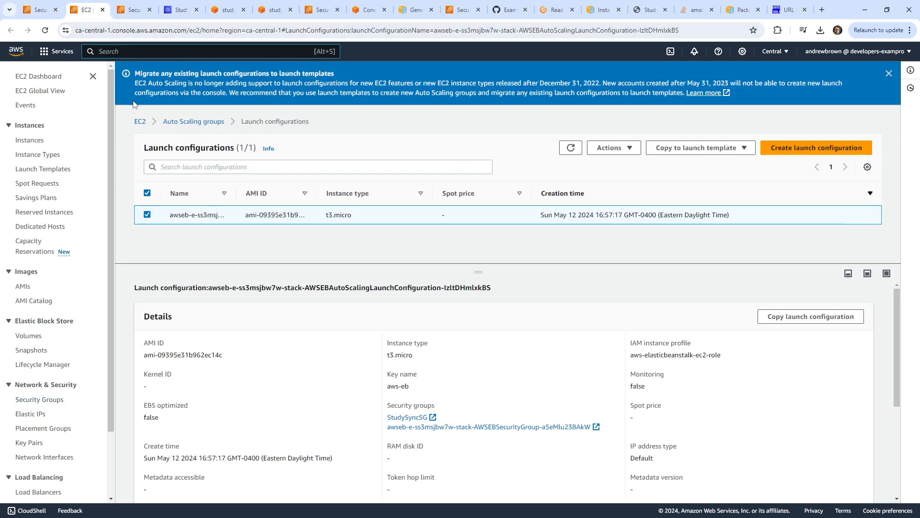
{"action": "left_click", "coordinate": [32, 140]}
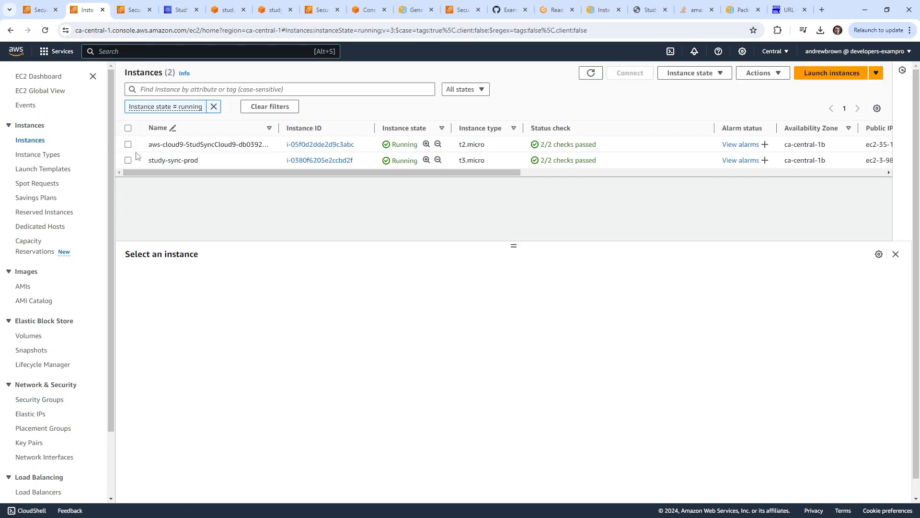
{"action": "left_click", "coordinate": [128, 144]}
{"action": "left_click", "coordinate": [128, 144]}
{"action": "left_click", "coordinate": [128, 160]}
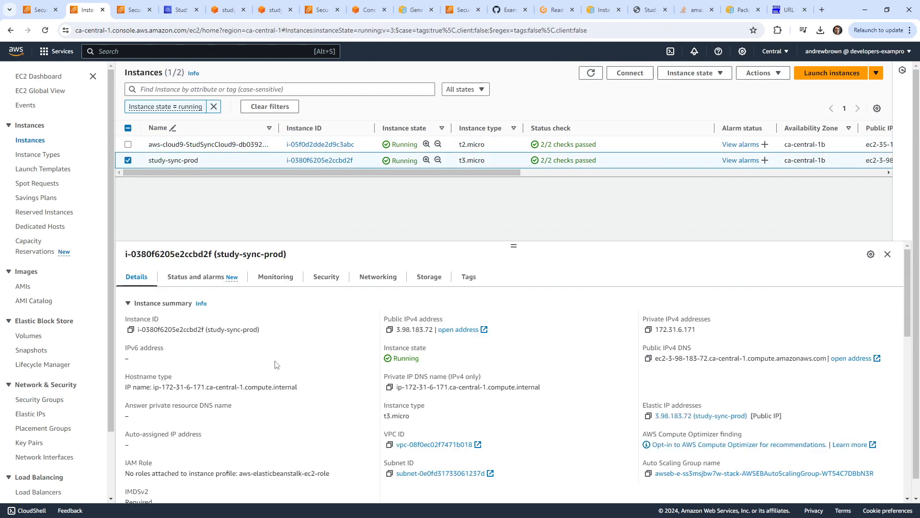
{"action": "left_click", "coordinate": [389, 329]}
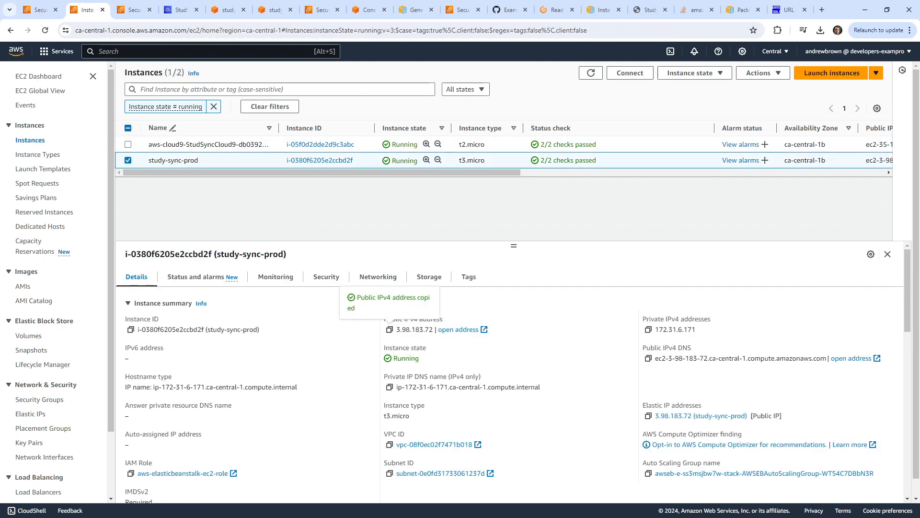
{"action": "left_click", "coordinate": [696, 10]}
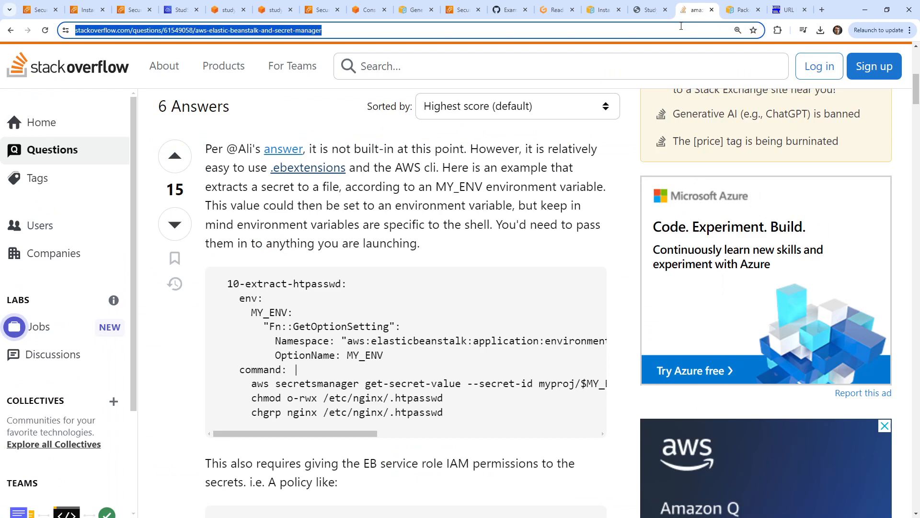
{"action": "type", "text": "http"}
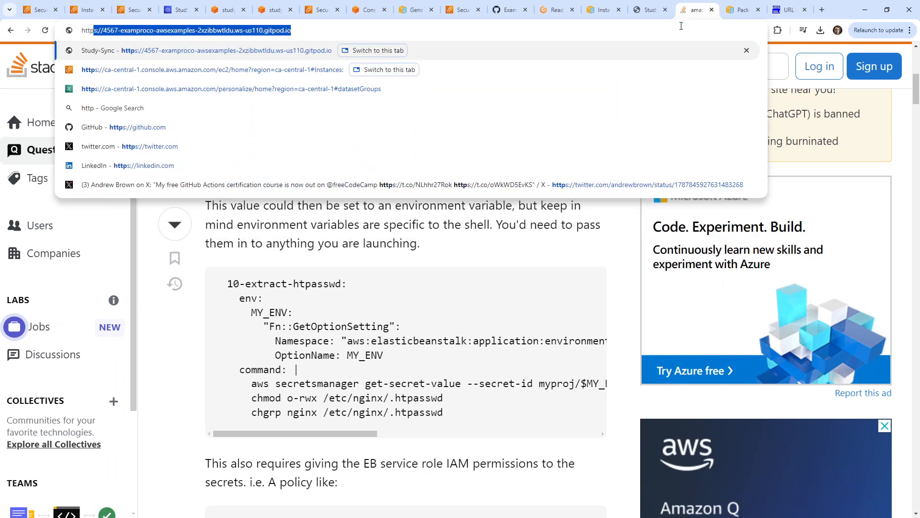
{"action": "type", "text": "://"}
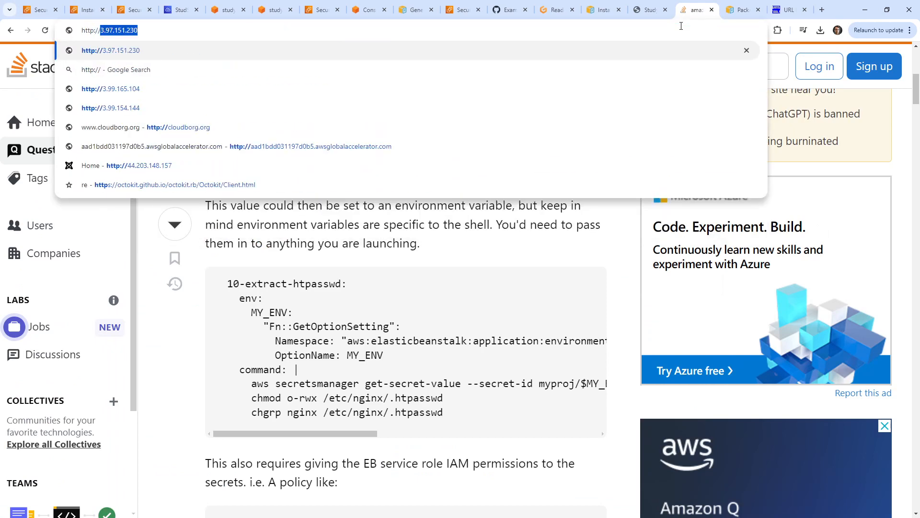
{"action": "key", "text": "ctrl+v"}
{"action": "key", "text": "Return"}
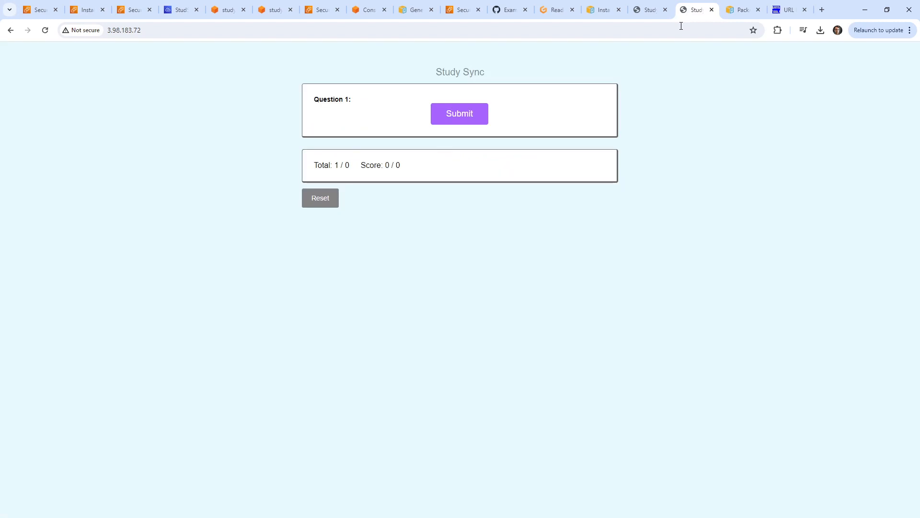
{"action": "left_click_drag", "start_coordinate": [692, 10], "coordinate": [220, 15]}
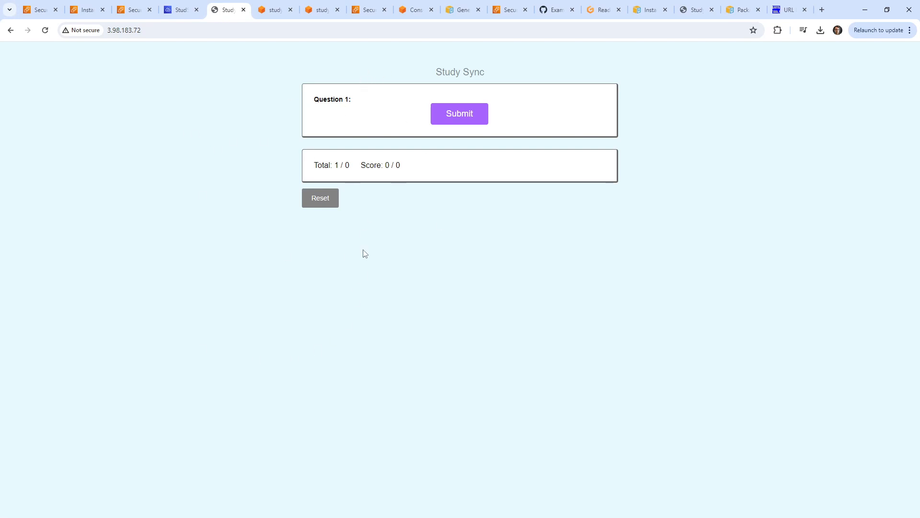
{"action": "left_click", "coordinate": [47, 14]}
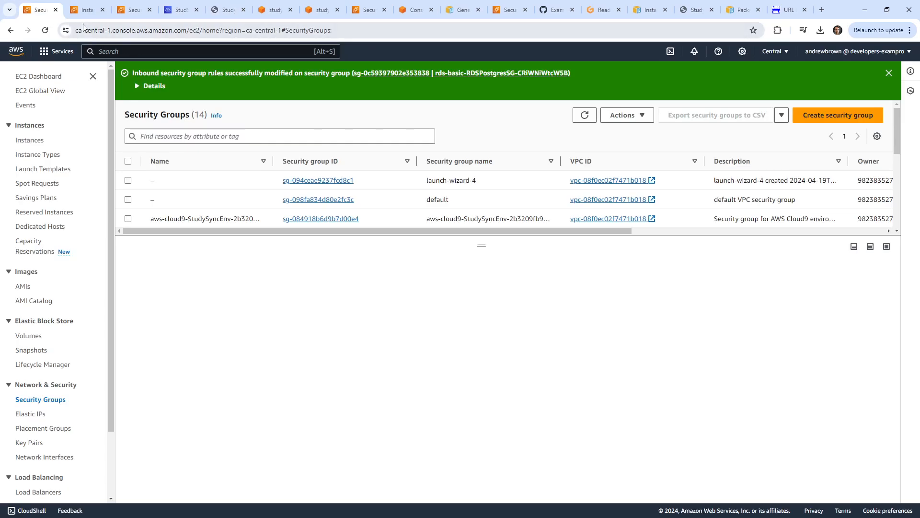
Review the EB Immutable Deploys notes' option_settings snippet with DeploymentPolicy: Immutable.
{"action": "left_click", "coordinate": [94, 14]}
{"action": "left_click", "coordinate": [131, 12]}
{"action": "left_click", "coordinate": [174, 12]}
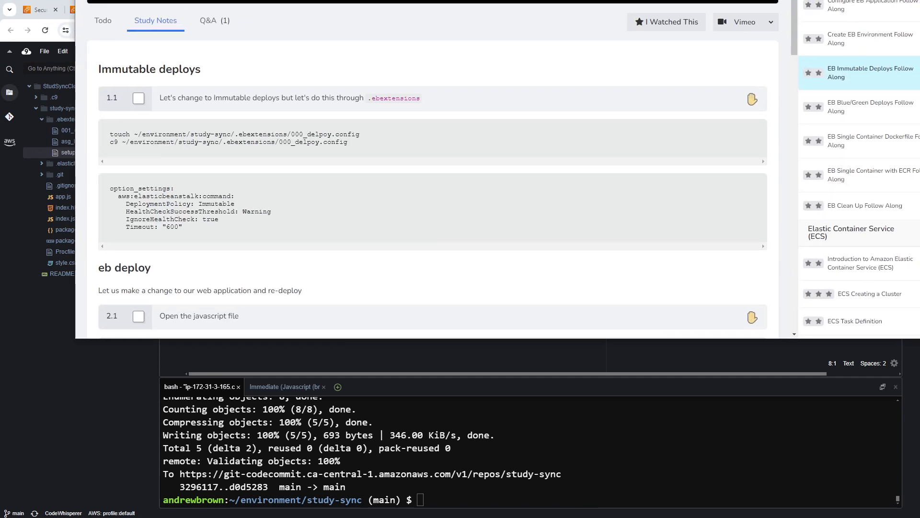
{"action": "left_click_drag", "start_coordinate": [209, 239], "coordinate": [110, 188]}
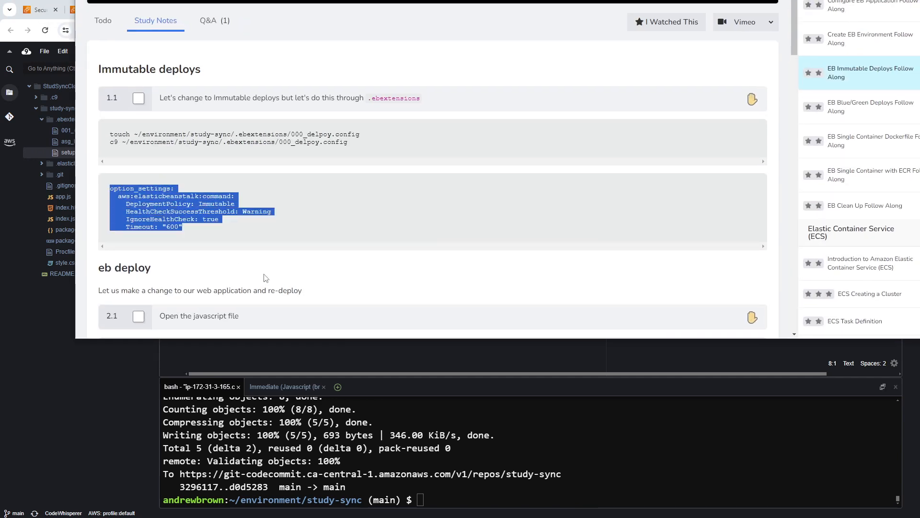
{"action": "left_click", "coordinate": [263, 211]}
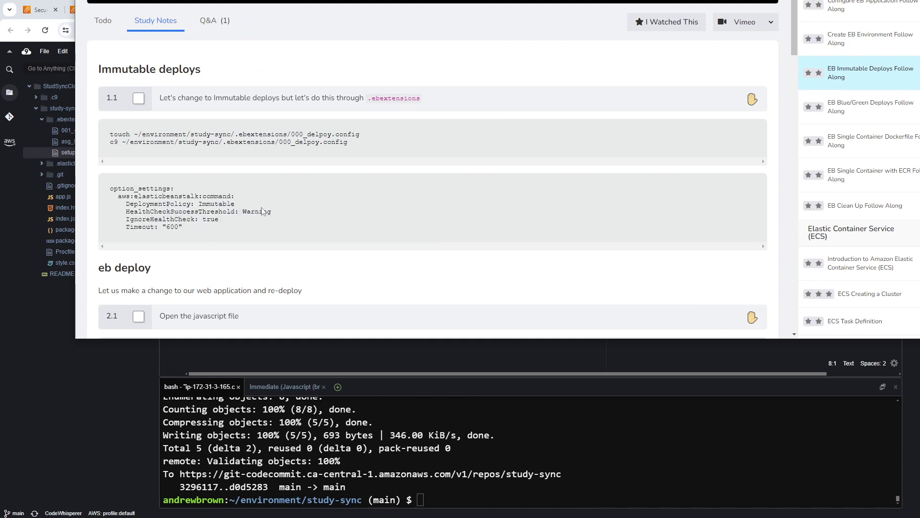
{"action": "left_click_drag", "start_coordinate": [262, 198], "coordinate": [121, 194]}
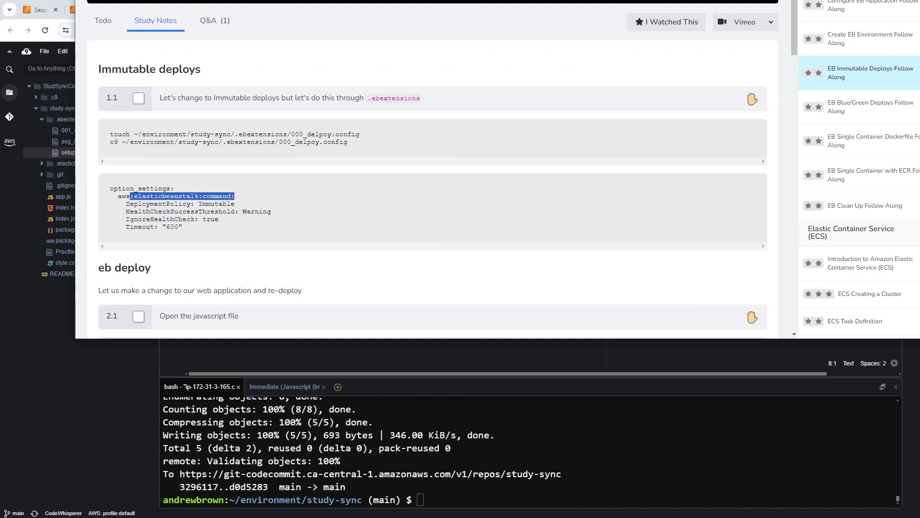
{"action": "left_click_drag", "start_coordinate": [671, 0], "coordinate": [599, 0]}
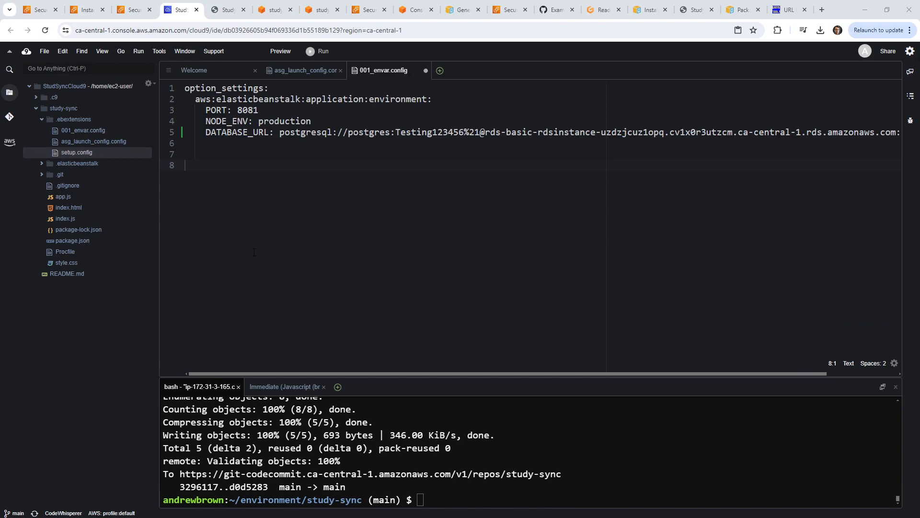
Go back to the EC2 Instances tab and search the console for 'beanstalk'.
{"action": "left_click", "coordinate": [40, 9]}
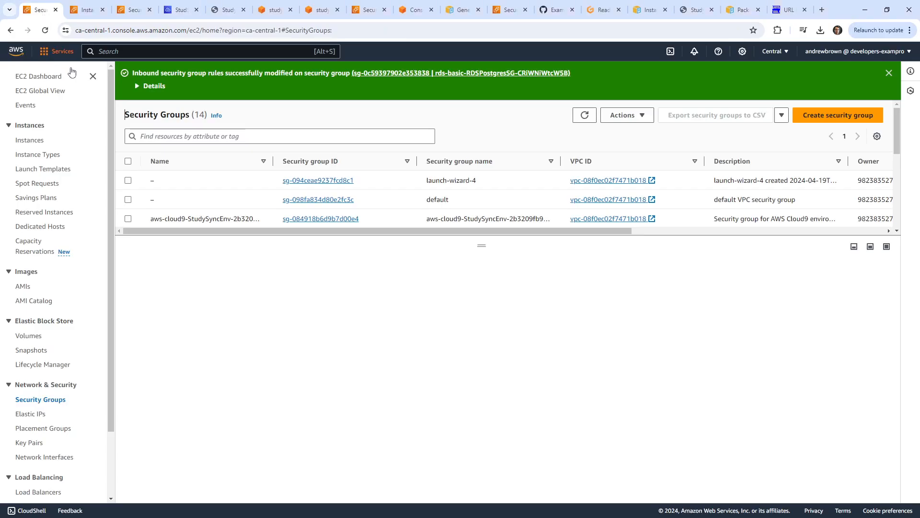
{"action": "left_click", "coordinate": [88, 11]}
{"action": "left_click", "coordinate": [135, 9]}
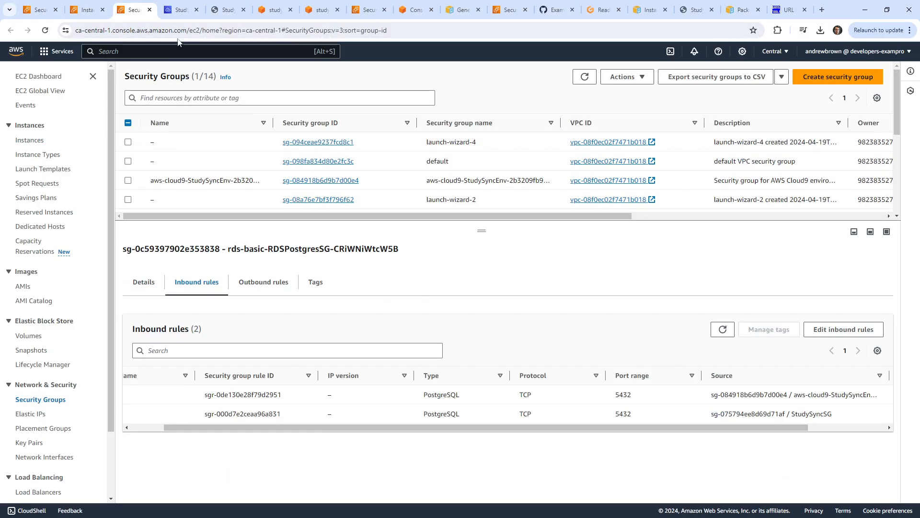
{"action": "left_click", "coordinate": [179, 11]}
{"action": "left_click", "coordinate": [222, 15]}
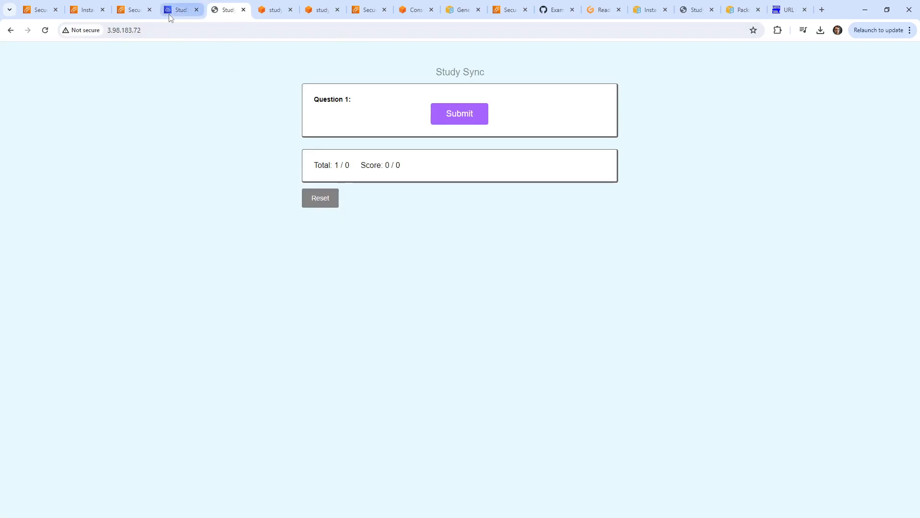
{"action": "left_click", "coordinate": [134, 11]}
{"action": "left_click", "coordinate": [84, 12]}
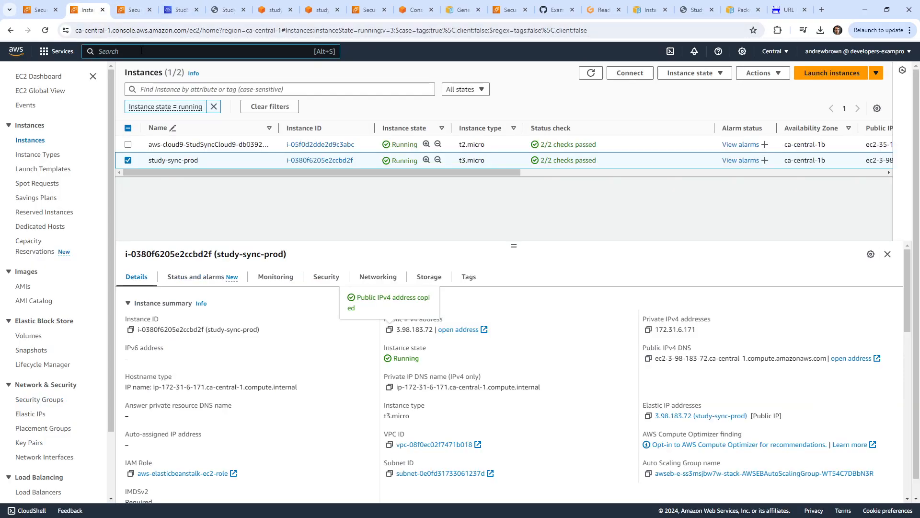
{"action": "left_click", "coordinate": [142, 50]}
{"action": "type", "text": "beanstalk"}
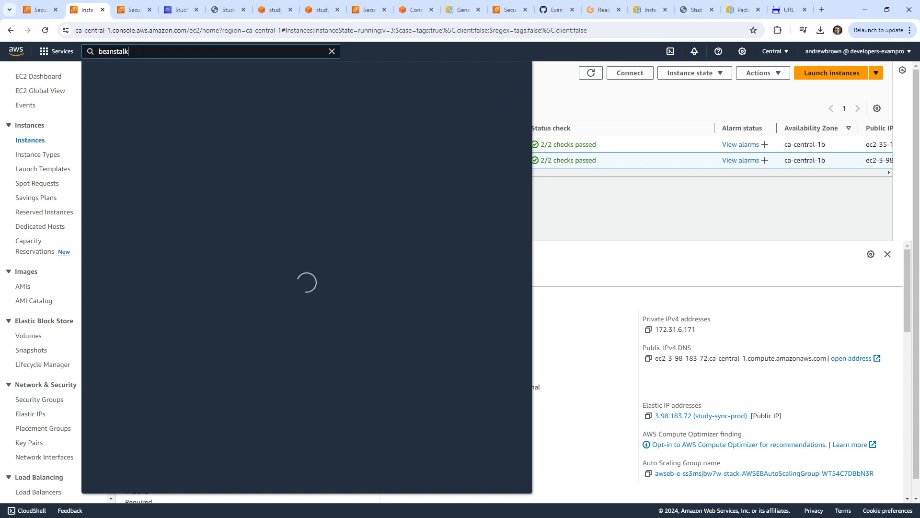
Open the study-sync-prod environment and check the study-sync application versions list.
{"action": "left_click", "coordinate": [274, 127]}
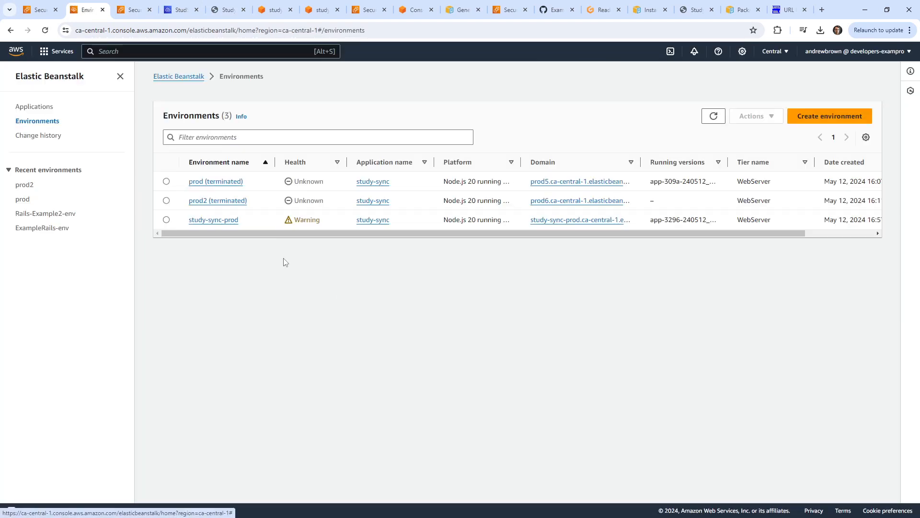
{"action": "left_click", "coordinate": [218, 221]}
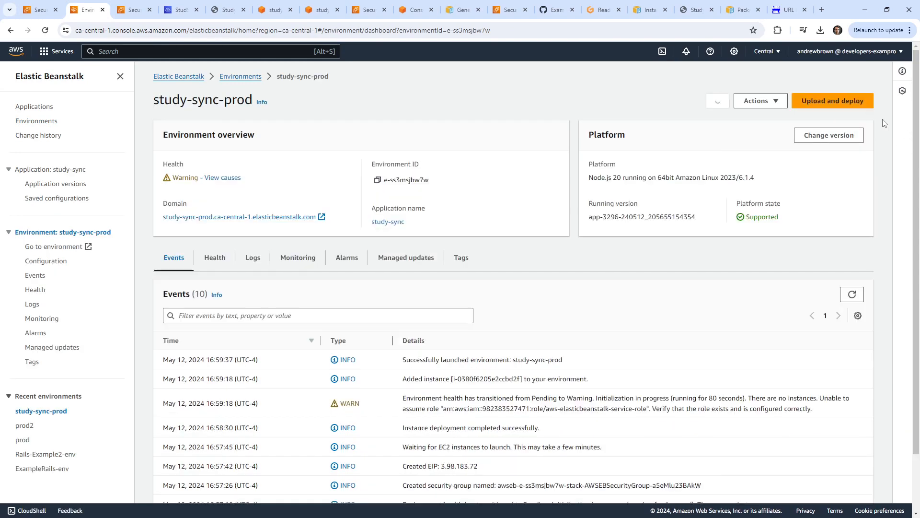
{"action": "left_click", "coordinate": [824, 101]}
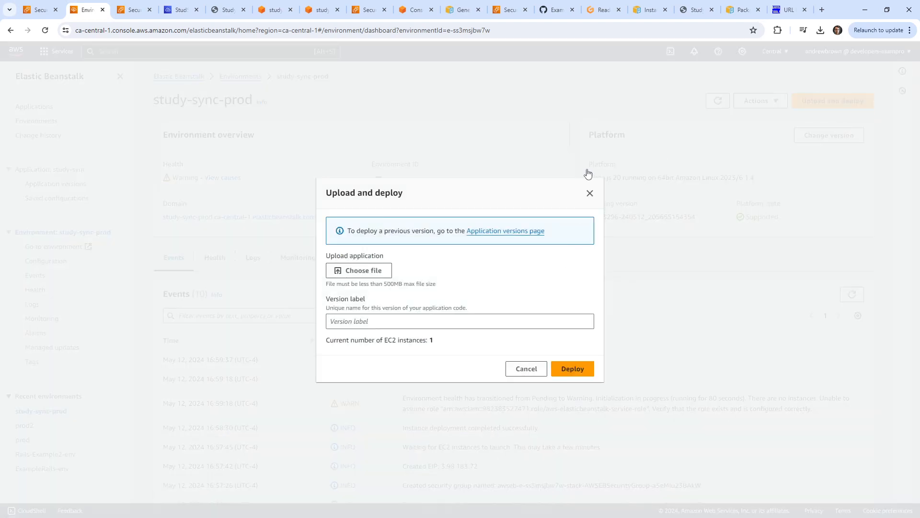
{"action": "left_click", "coordinate": [590, 193]}
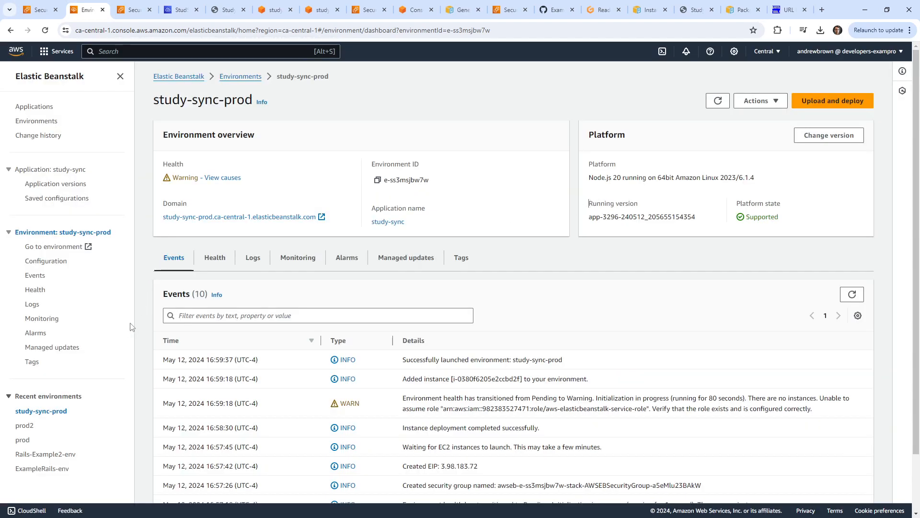
{"action": "left_click", "coordinate": [78, 186]}
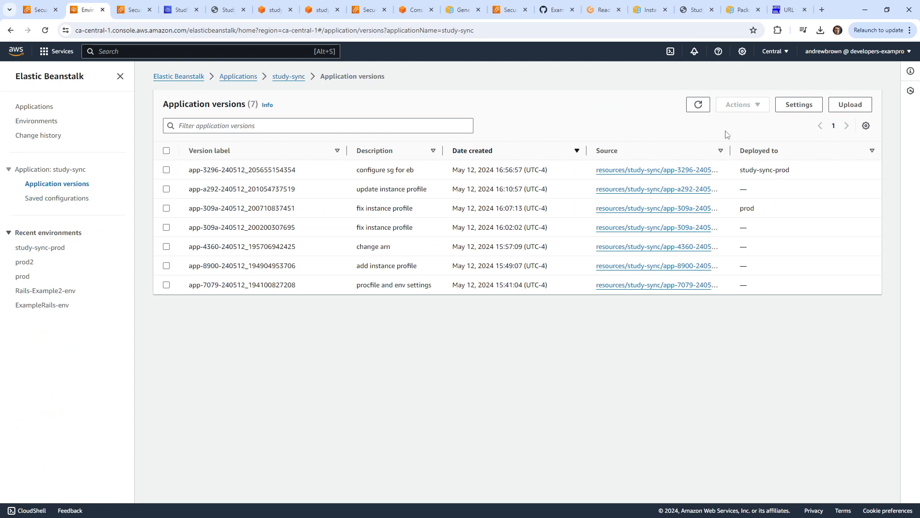
{"action": "left_click", "coordinate": [702, 107]}
{"action": "left_click_drag", "start_coordinate": [790, 169], "coordinate": [740, 168]}
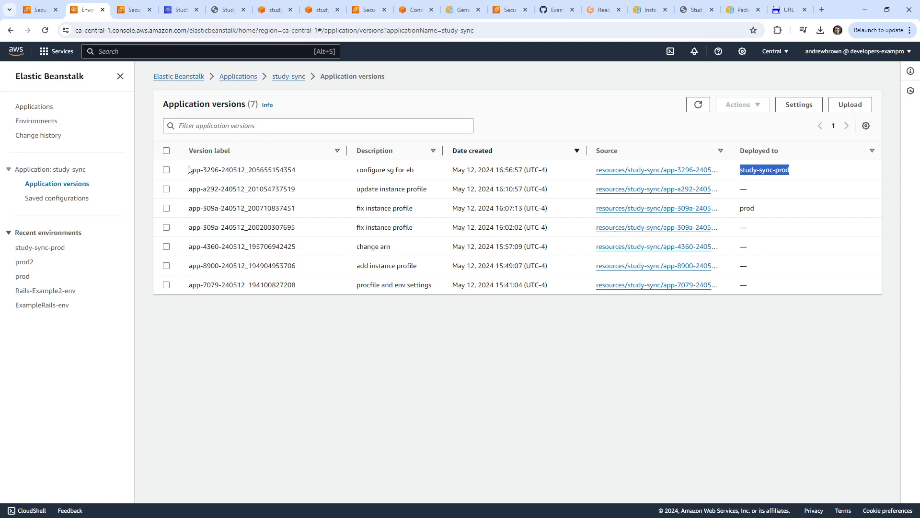
Review study-sync-prod's warning events and causes, then view its health showing the instance Ok.
{"action": "left_click", "coordinate": [56, 110]}
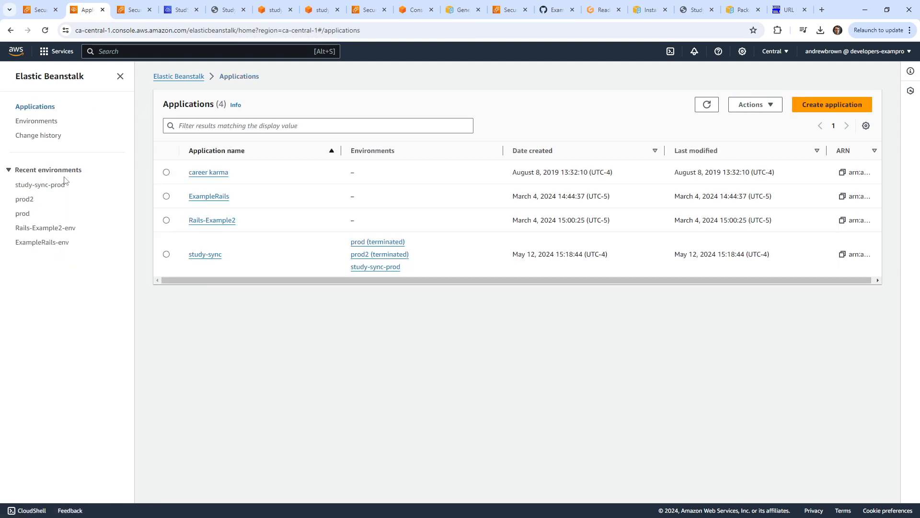
{"action": "left_click", "coordinate": [204, 256]}
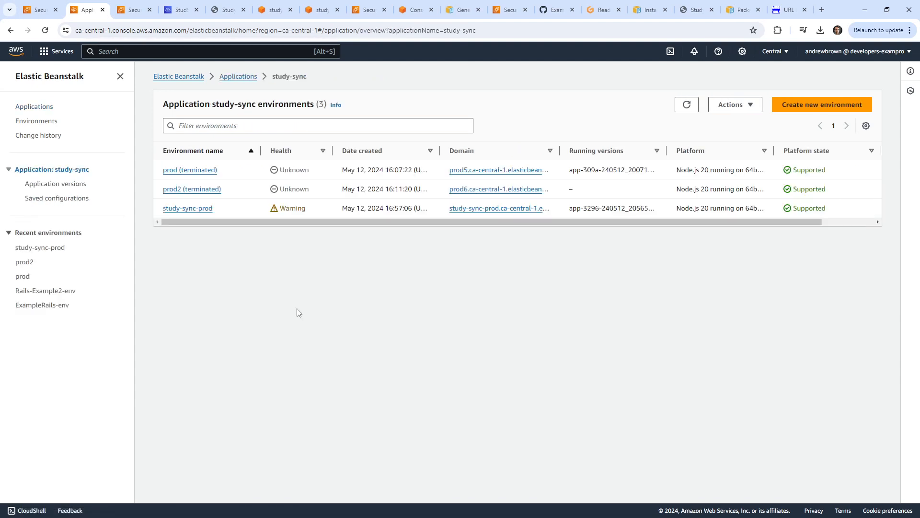
{"action": "left_click", "coordinate": [199, 213]}
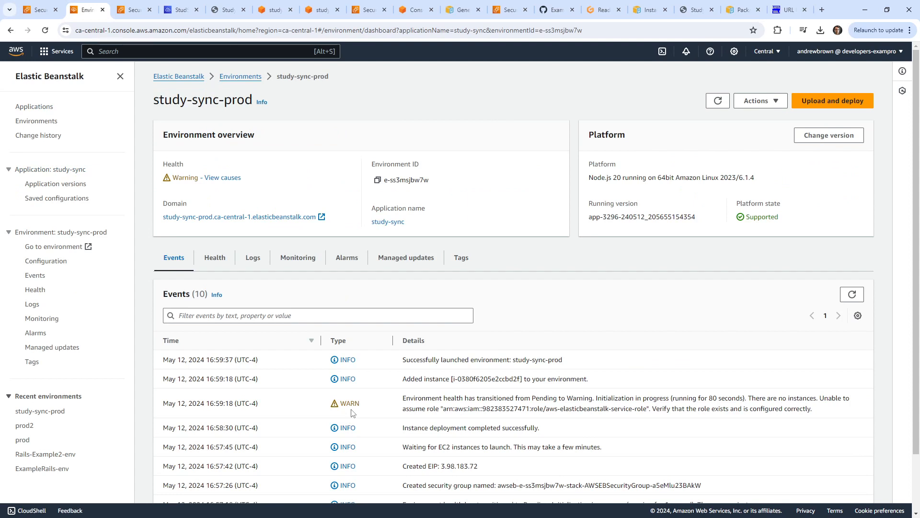
{"action": "left_click_drag", "start_coordinate": [477, 398], "coordinate": [628, 428]}
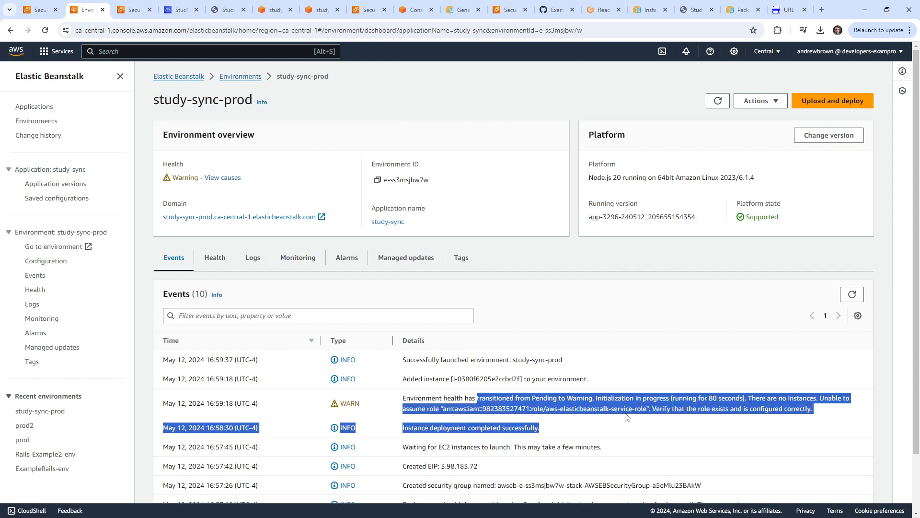
{"action": "left_click", "coordinate": [235, 179]}
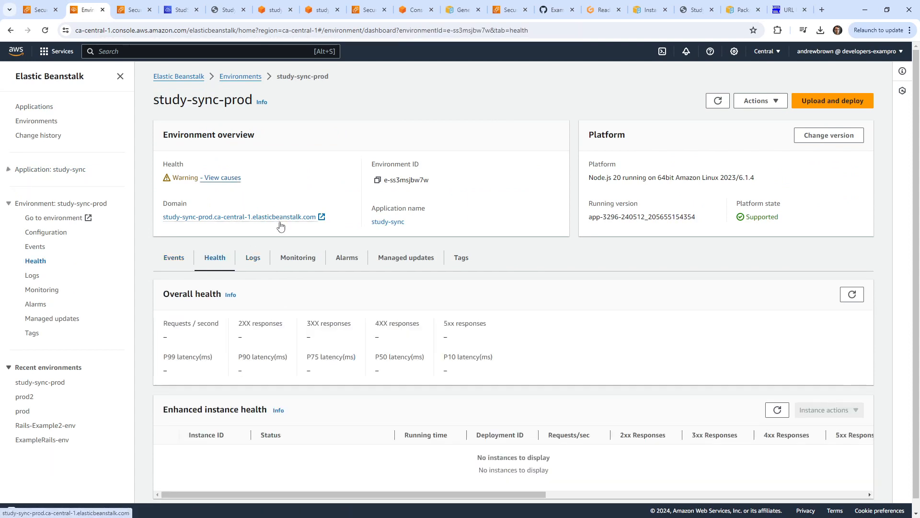
{"action": "left_click", "coordinate": [221, 179]}
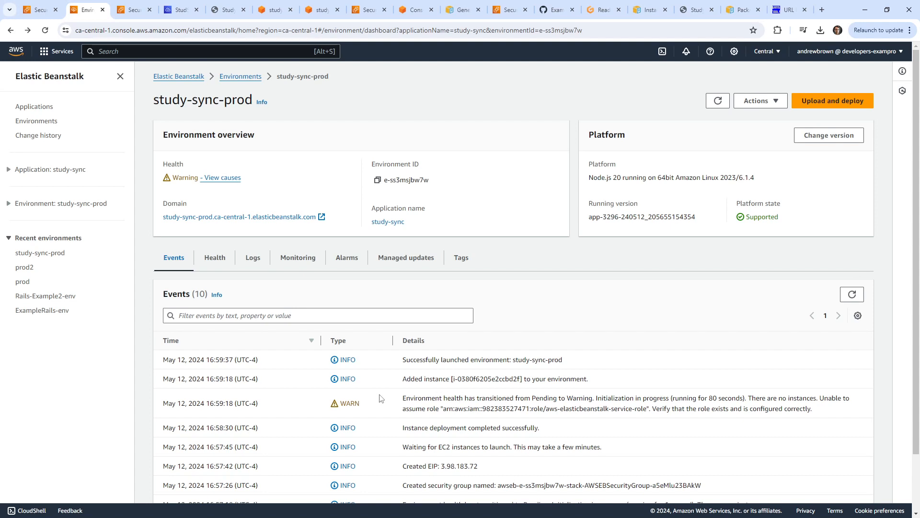
{"action": "left_click_drag", "start_coordinate": [403, 398], "coordinate": [646, 415]}
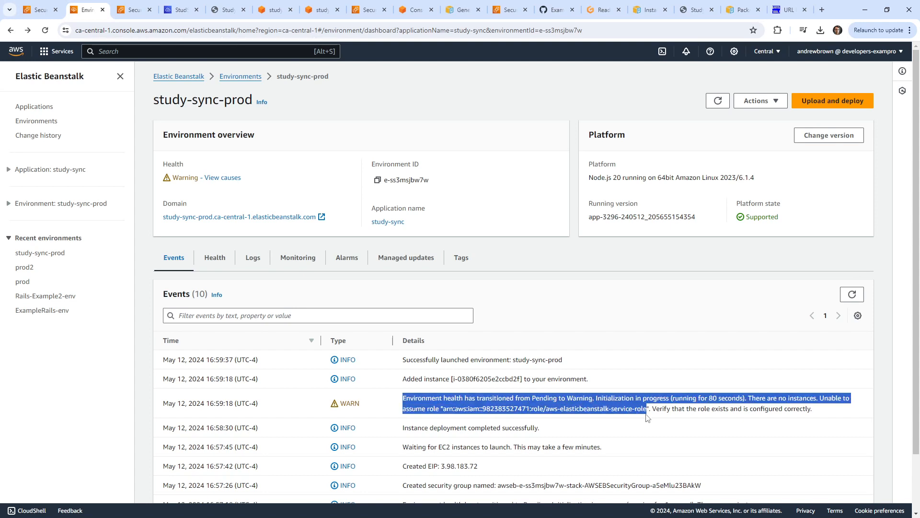
{"action": "left_click", "coordinate": [647, 415]}
{"action": "left_click", "coordinate": [215, 259]}
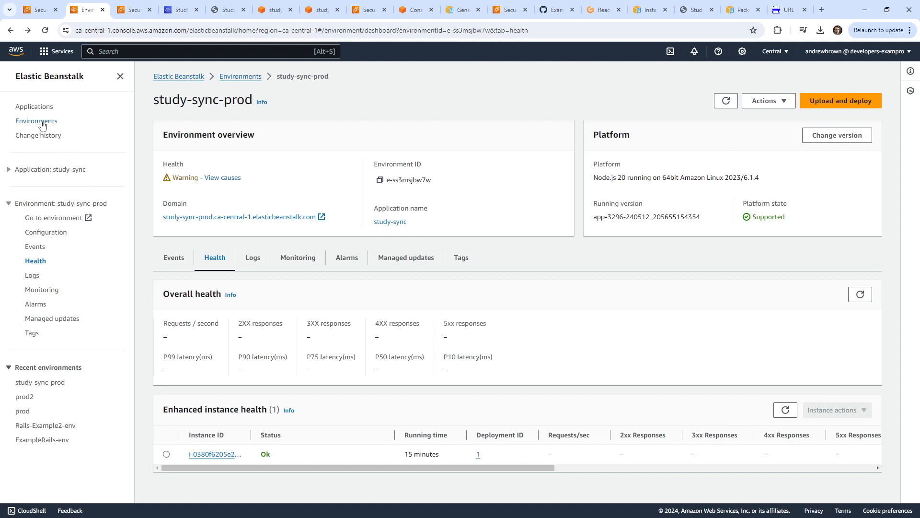
Browse study-sync's environments and open its Application versions list showing seven versions.
{"action": "left_click", "coordinate": [42, 108]}
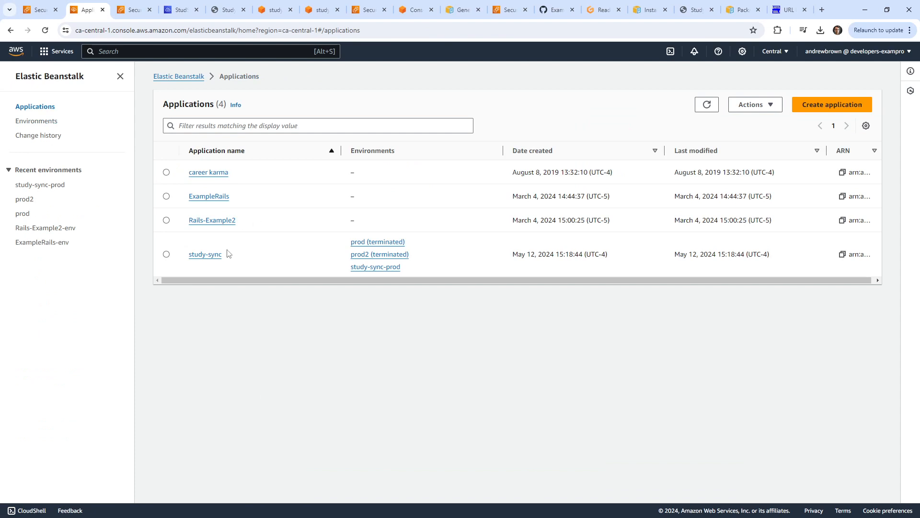
{"action": "left_click", "coordinate": [209, 255]}
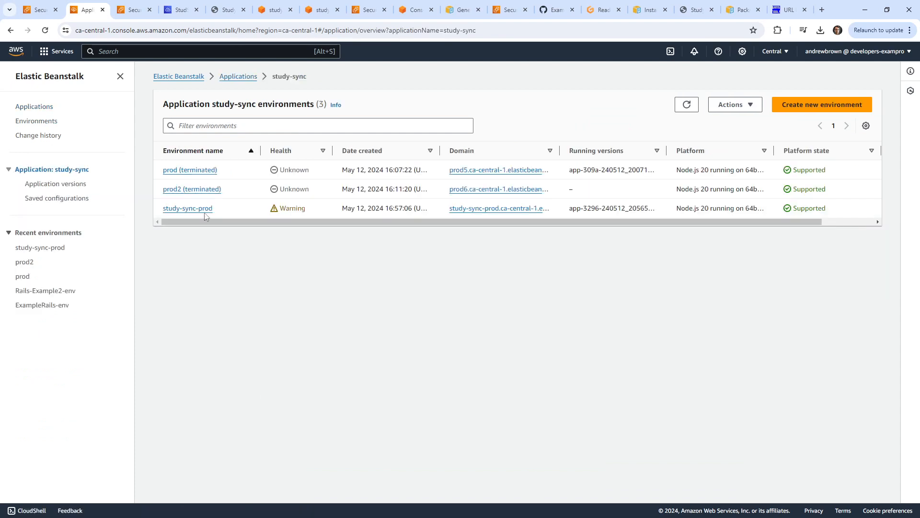
{"action": "left_click", "coordinate": [205, 212]}
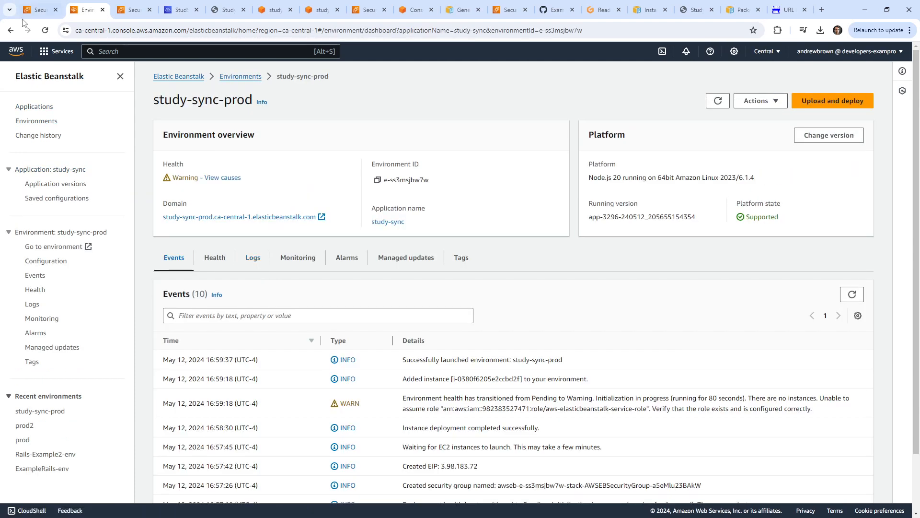
{"action": "left_click", "coordinate": [15, 31]}
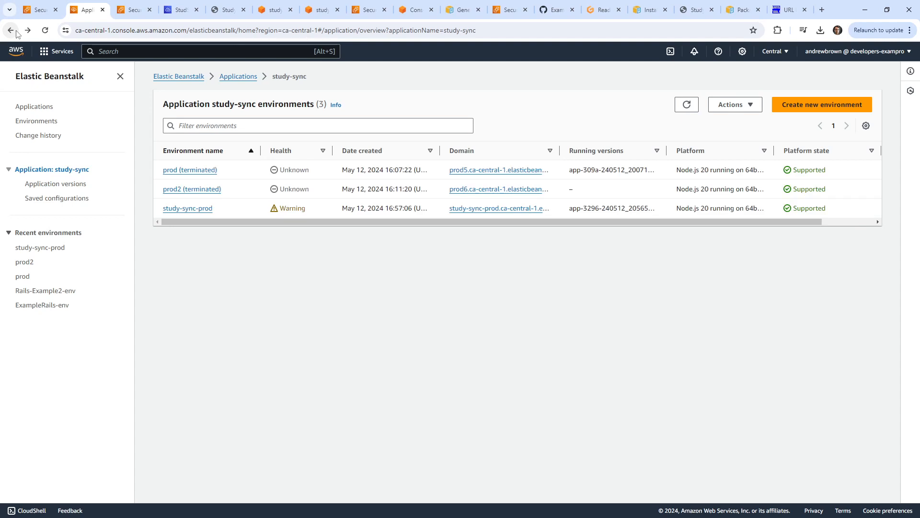
{"action": "left_click", "coordinate": [34, 107]}
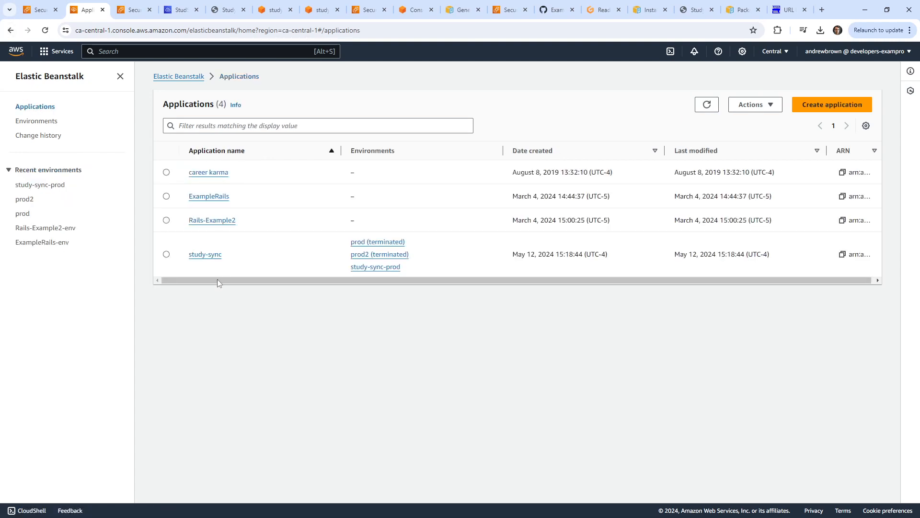
{"action": "left_click", "coordinate": [206, 255]}
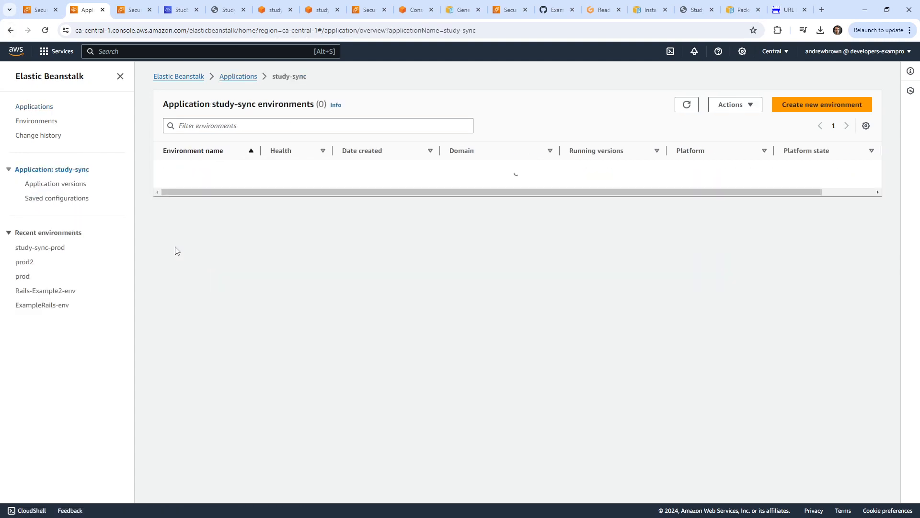
{"action": "left_click", "coordinate": [72, 185]}
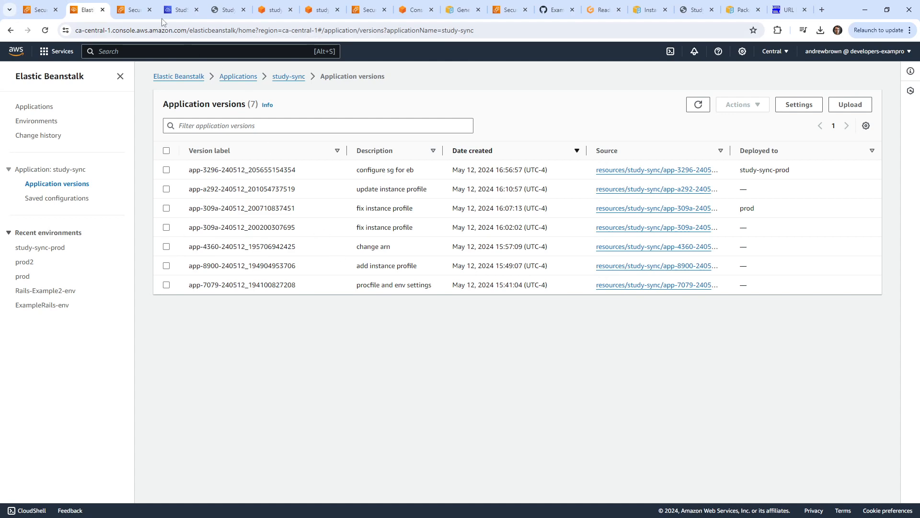
{"action": "left_click", "coordinate": [180, 10]}
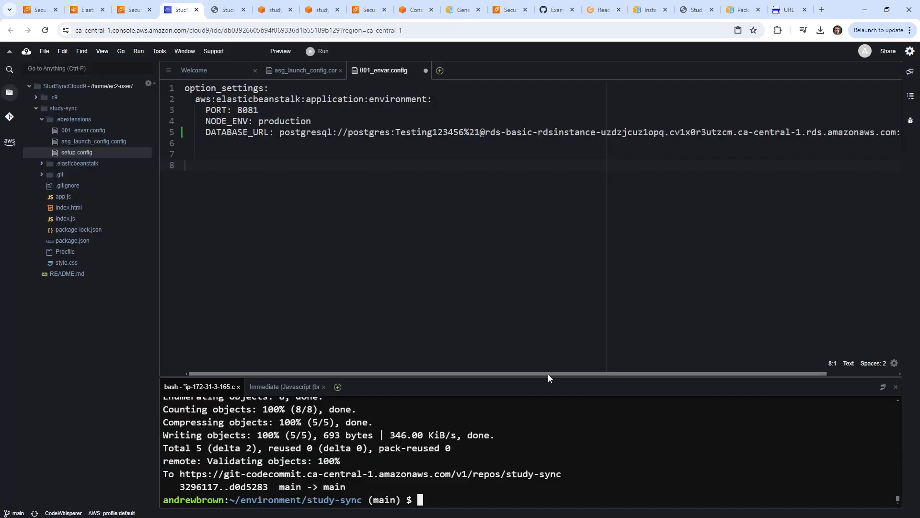
Enlarge the terminal and run `eb` to view the EB CLI command list.
{"action": "left_click_drag", "start_coordinate": [549, 375], "coordinate": [577, 138]}
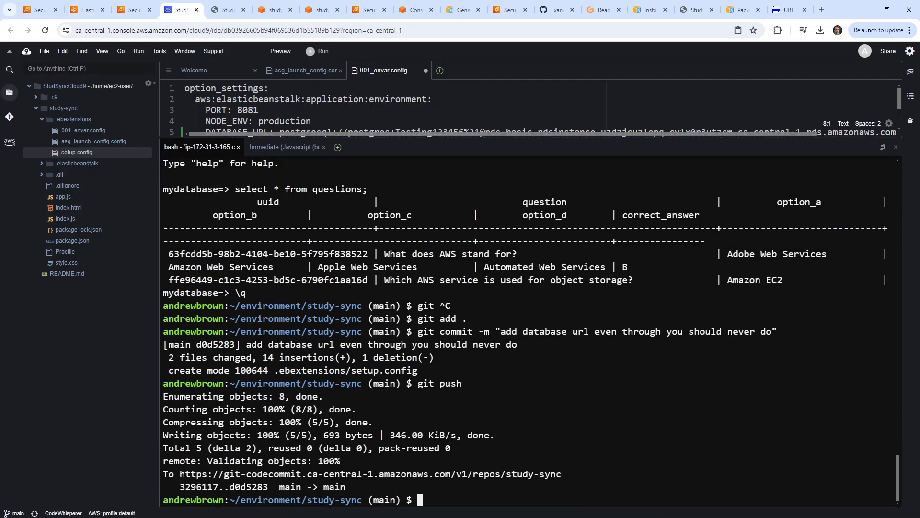
{"action": "type", "text": "eb"}
{"action": "key", "text": "Return"}
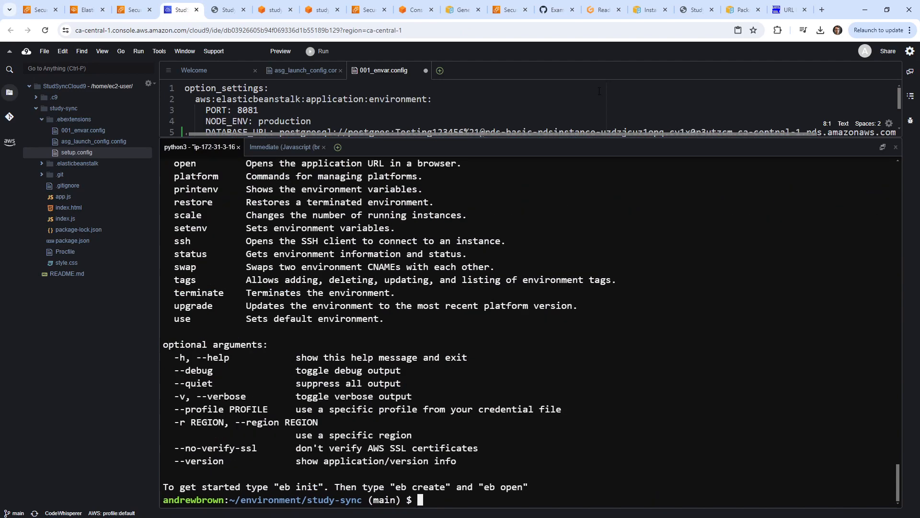
{"action": "scroll", "coordinate": [282, 335], "scroll_direction": "up", "scroll_amount": 5}
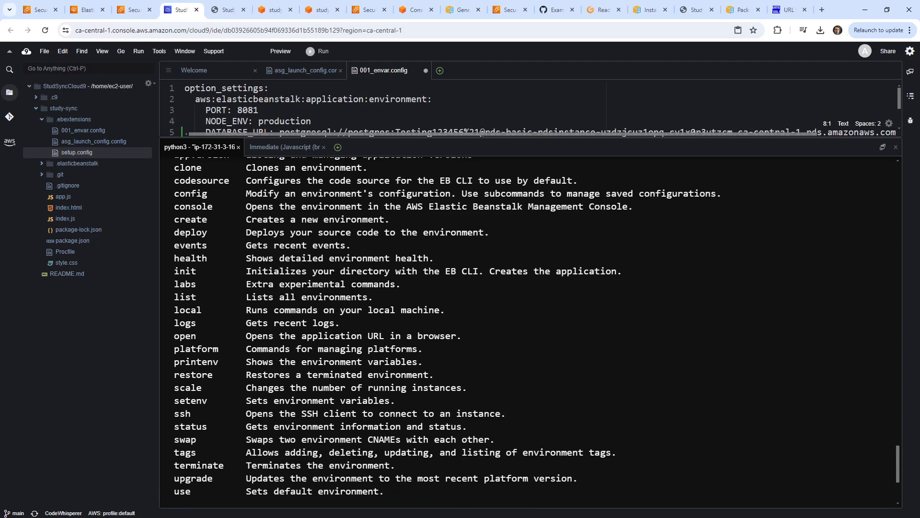
{"action": "scroll", "coordinate": [283, 336], "scroll_direction": "up", "scroll_amount": 5}
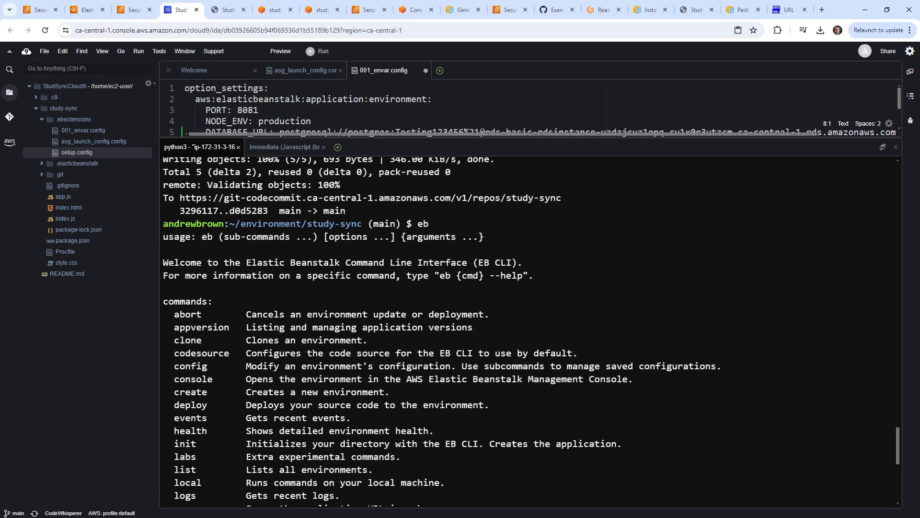
{"action": "left_click_drag", "start_coordinate": [241, 407], "coordinate": [489, 406]}
{"action": "scroll", "coordinate": [556, 392], "scroll_direction": "down", "scroll_amount": 10}
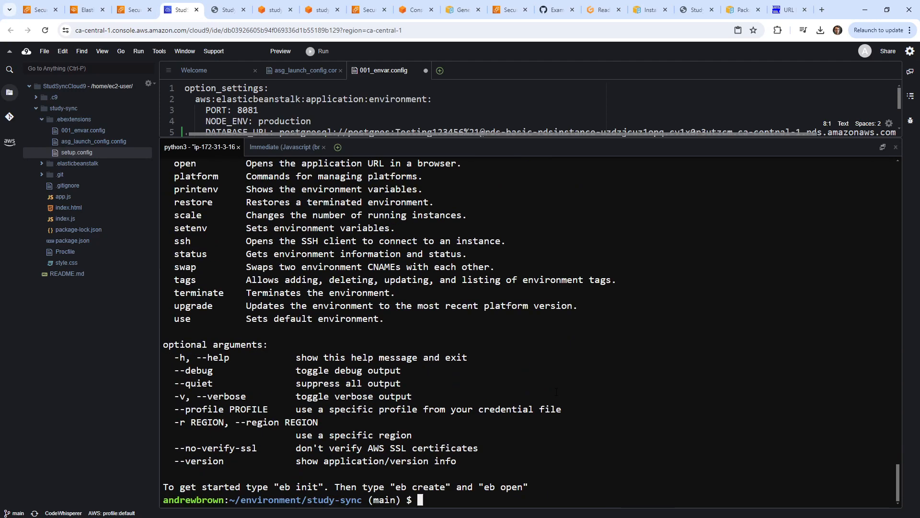
Run `eb deploy`, which fails with environment "prod" not found.
{"action": "type", "text": "eb deploy"}
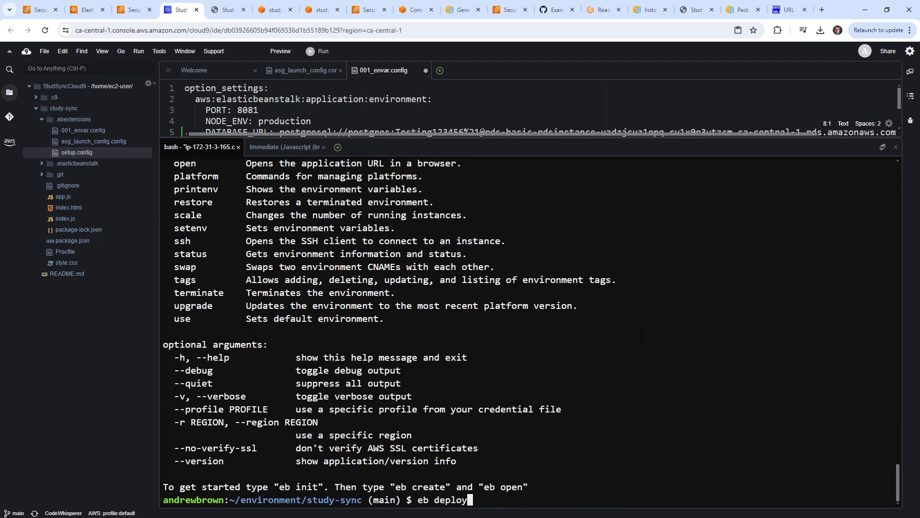
{"action": "key", "text": "Return"}
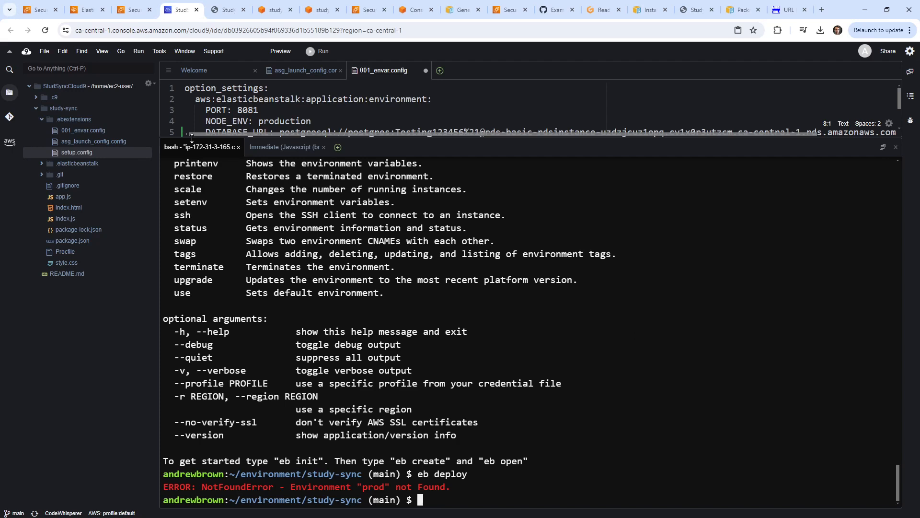
{"action": "left_click", "coordinate": [93, 164]}
Open .elasticbeanstalk/config.yml and change the main branch environment on line 6 to study-sync-prod.
{"action": "left_click", "coordinate": [41, 164]}
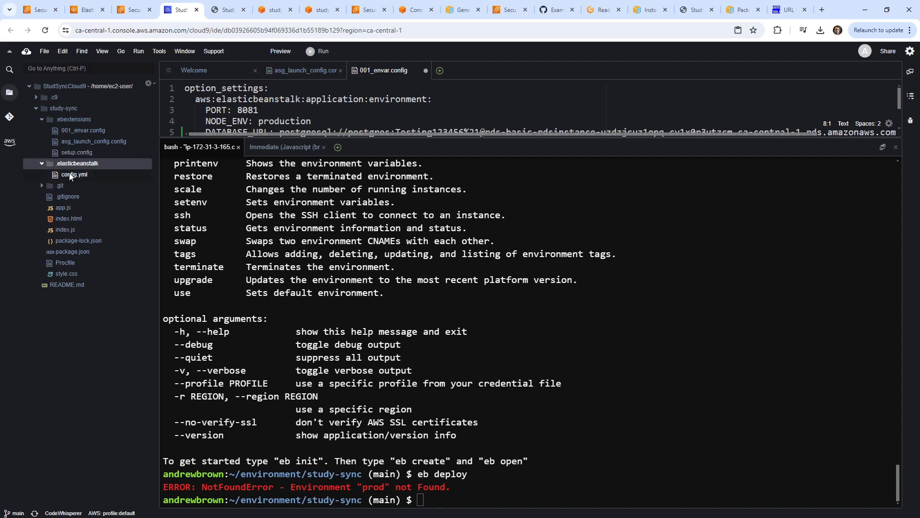
{"action": "left_click", "coordinate": [73, 174]}
{"action": "double_click", "coordinate": [108, 177]}
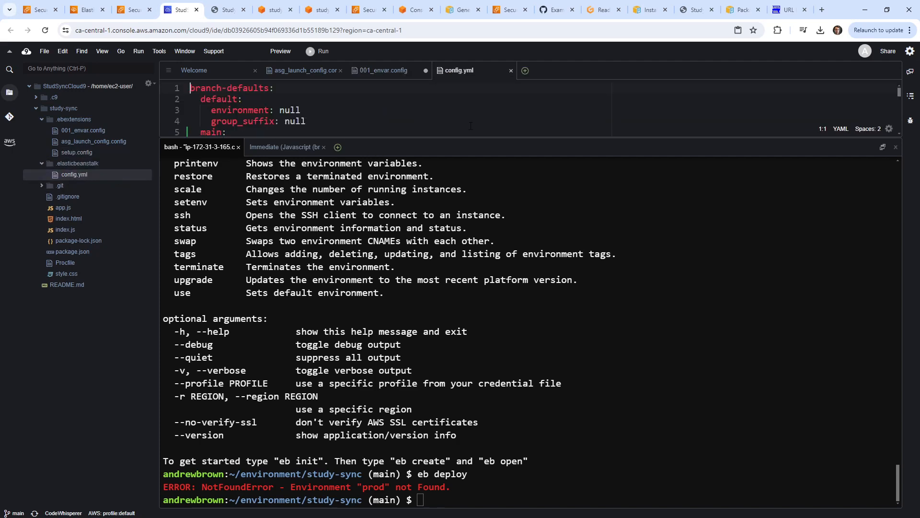
{"action": "left_click_drag", "start_coordinate": [483, 137], "coordinate": [481, 255]}
{"action": "left_click", "coordinate": [308, 153]}
{"action": "left_click", "coordinate": [281, 135]}
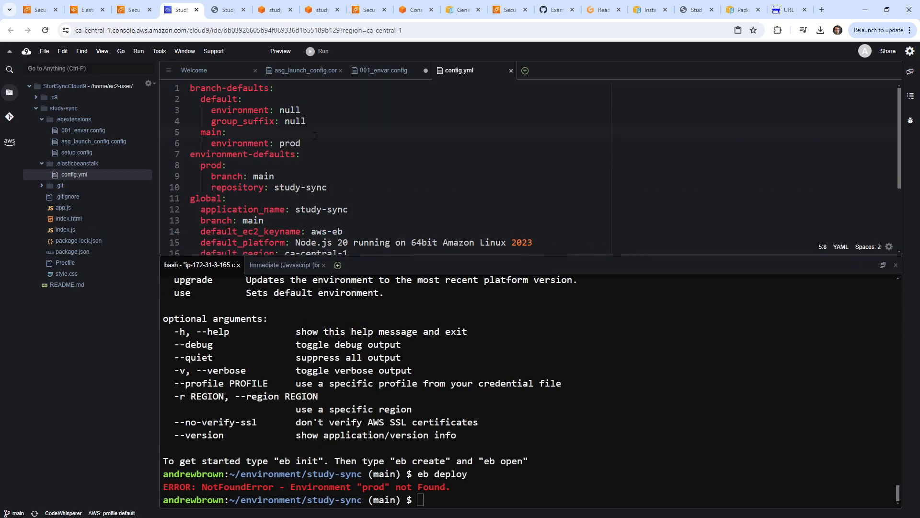
{"action": "key", "text": "Right"}
{"action": "key", "text": "Right"}
{"action": "key", "text": "Right"}
{"action": "key", "text": "Right"}
{"action": "key", "text": "Right"}
{"action": "key", "text": "Right"}
{"action": "key", "text": "Right"}
{"action": "key", "text": "Right"}
{"action": "type", "text": "study-sync-"}
{"action": "key", "text": "ctrl+s"}
Change the line 8 default environment to study-sync-prod, save, and rerun eb deploy.
{"action": "left_click", "coordinate": [605, 369]}
{"action": "key", "text": "Up"}
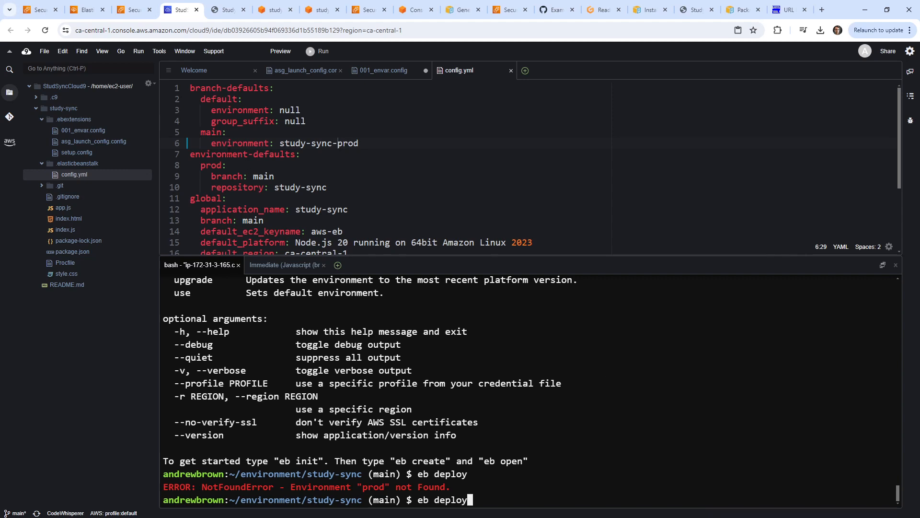
{"action": "left_click", "coordinate": [206, 165]}
{"action": "type", "text": "study-sync-"}
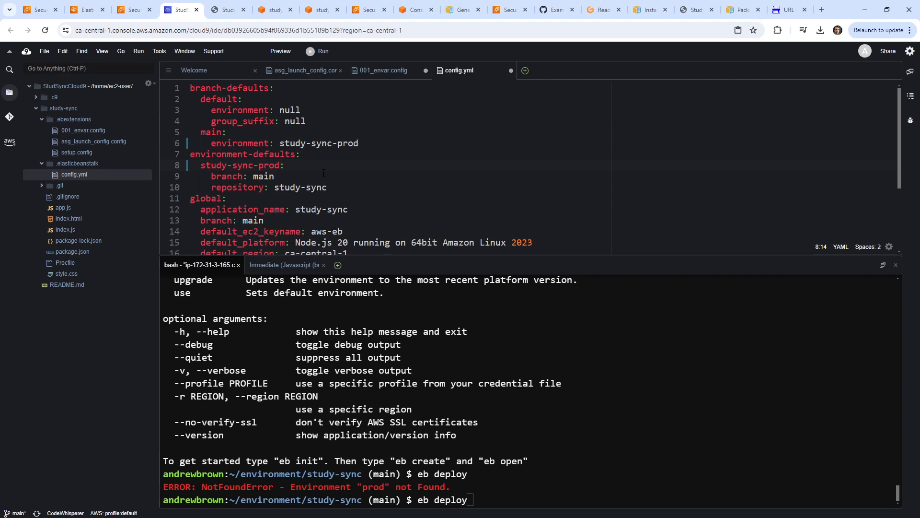
{"action": "key", "text": "ctrl+s"}
{"action": "scroll", "coordinate": [402, 156], "scroll_direction": "down", "scroll_amount": 2}
{"action": "scroll", "coordinate": [402, 160], "scroll_direction": "down", "scroll_amount": 2}
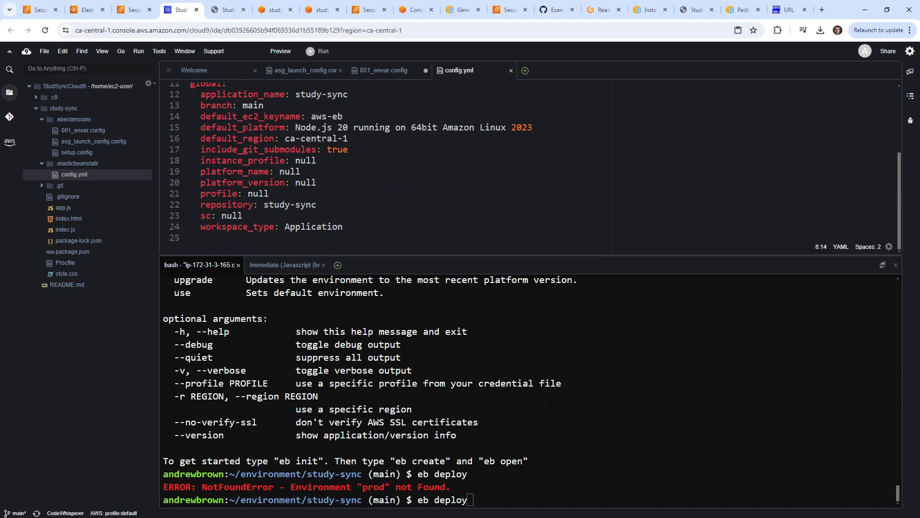
{"action": "scroll", "coordinate": [354, 160], "scroll_direction": "up", "scroll_amount": 4}
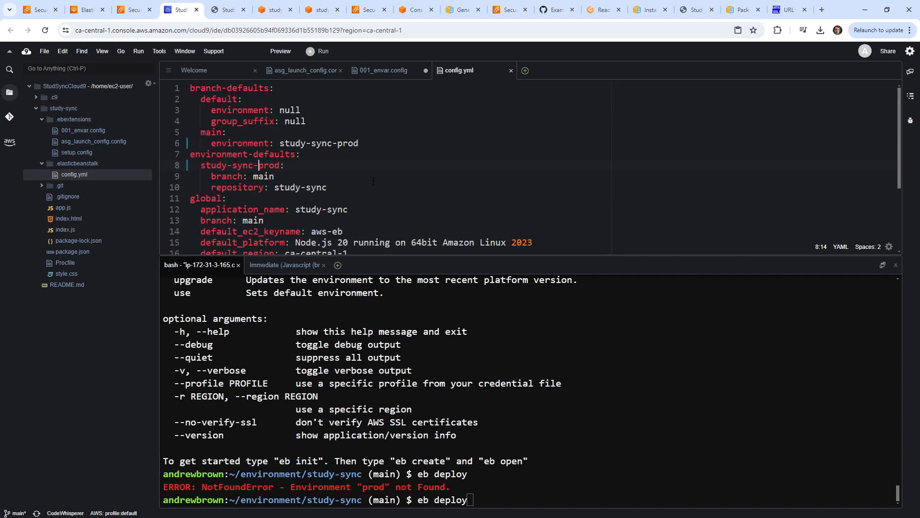
{"action": "key", "text": "Return"}
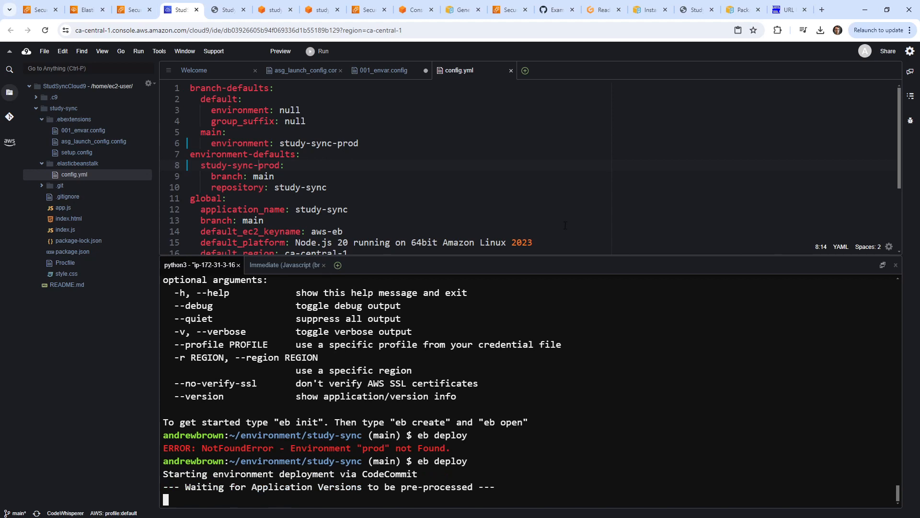
Refresh the Elastic Beanstalk application versions list while the deploy runs.
{"action": "scroll", "coordinate": [583, 184], "scroll_direction": "down", "scroll_amount": 3}
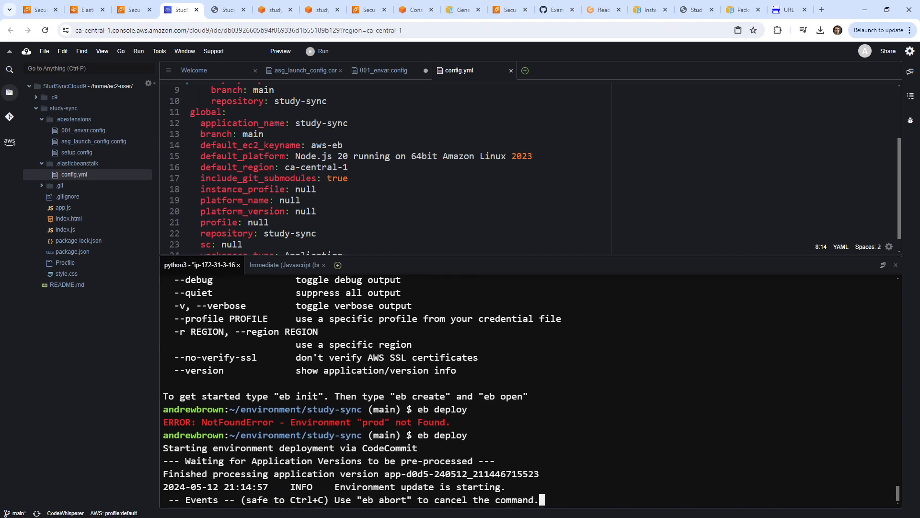
{"action": "left_click", "coordinate": [133, 10]}
{"action": "left_click", "coordinate": [86, 10]}
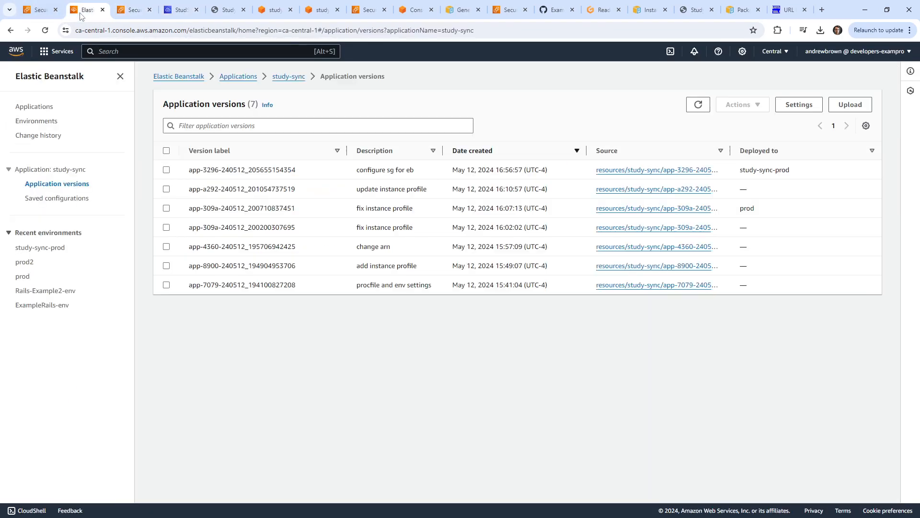
{"action": "left_click", "coordinate": [698, 104]}
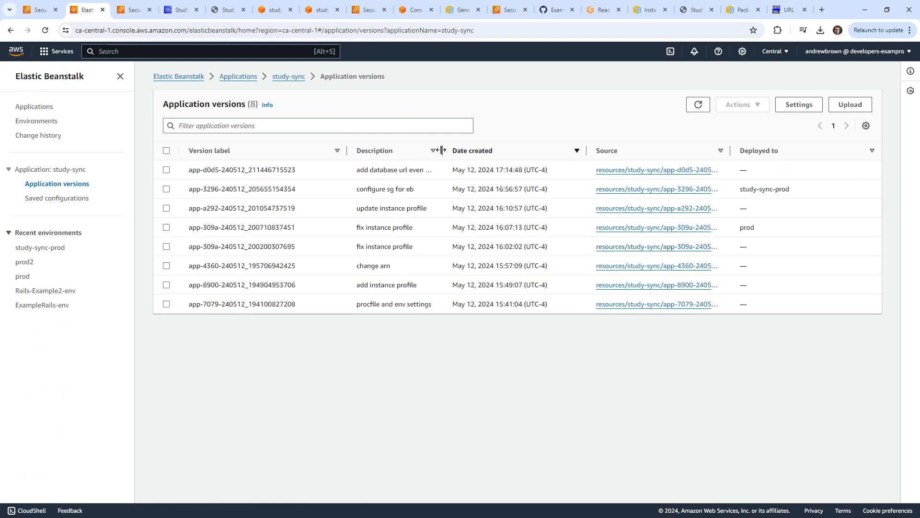
{"action": "left_click_drag", "start_coordinate": [442, 150], "coordinate": [453, 168]}
Follow the deploy output, then refresh versions to see 'add database url' deployed to study-sync-prod.
{"action": "left_click", "coordinate": [178, 10]}
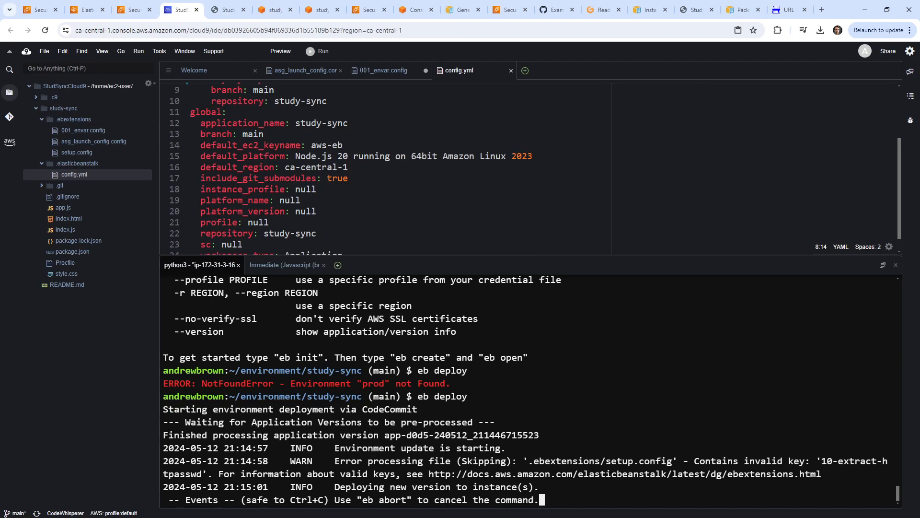
{"action": "left_click", "coordinate": [133, 10]}
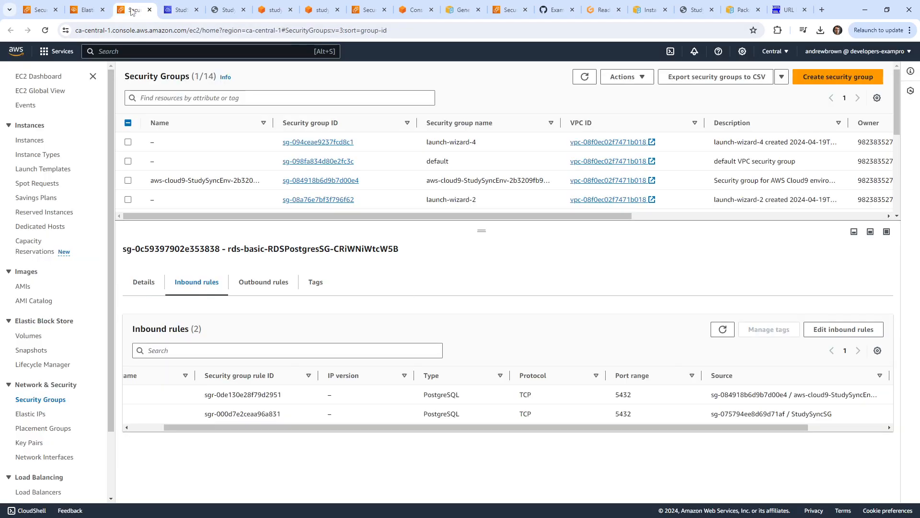
{"action": "left_click", "coordinate": [176, 13]}
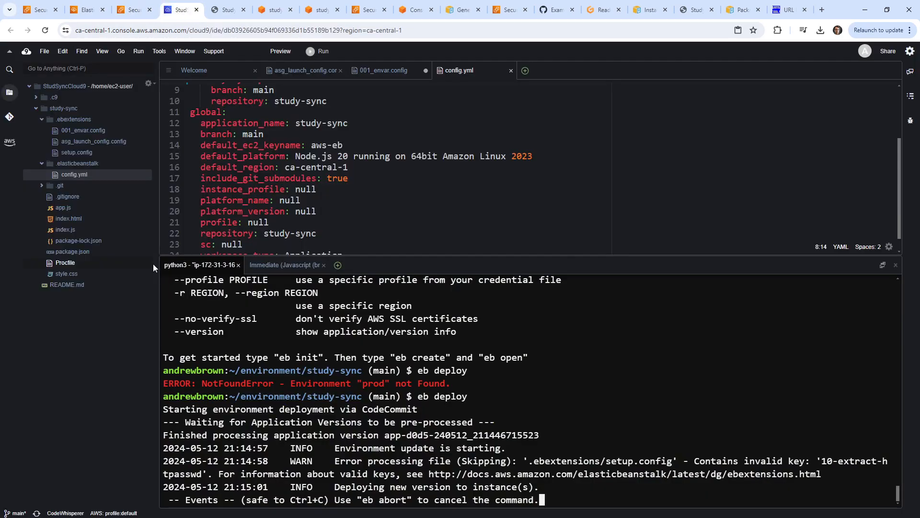
{"action": "left_click", "coordinate": [123, 16]}
{"action": "left_click", "coordinate": [177, 14]}
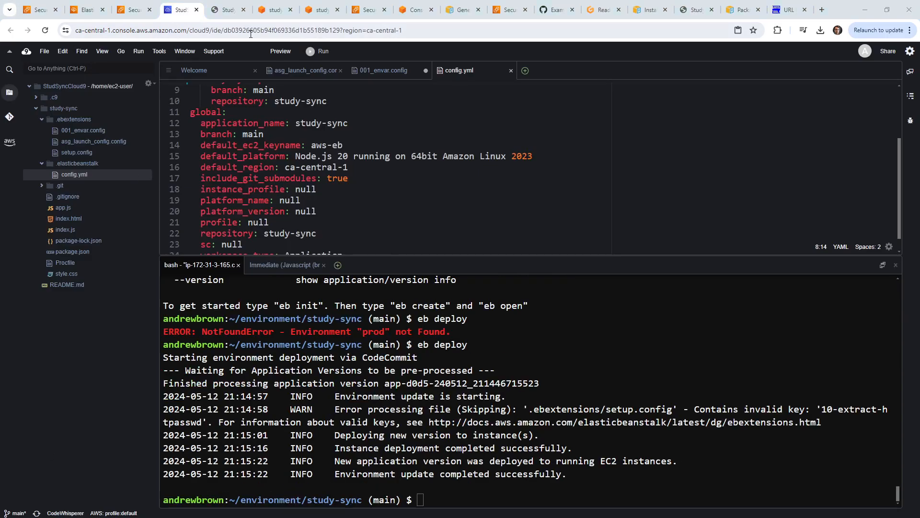
{"action": "left_click", "coordinate": [131, 9]}
{"action": "left_click", "coordinate": [87, 12]}
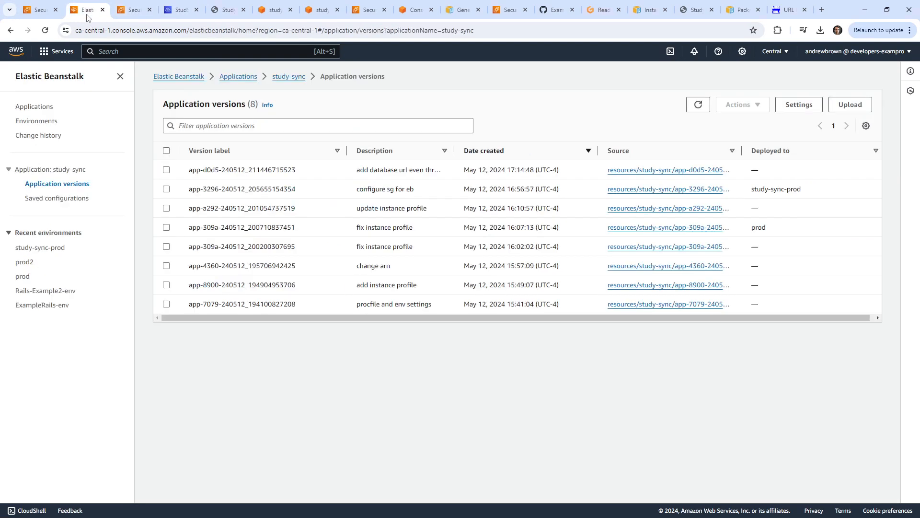
{"action": "left_click", "coordinate": [697, 104]}
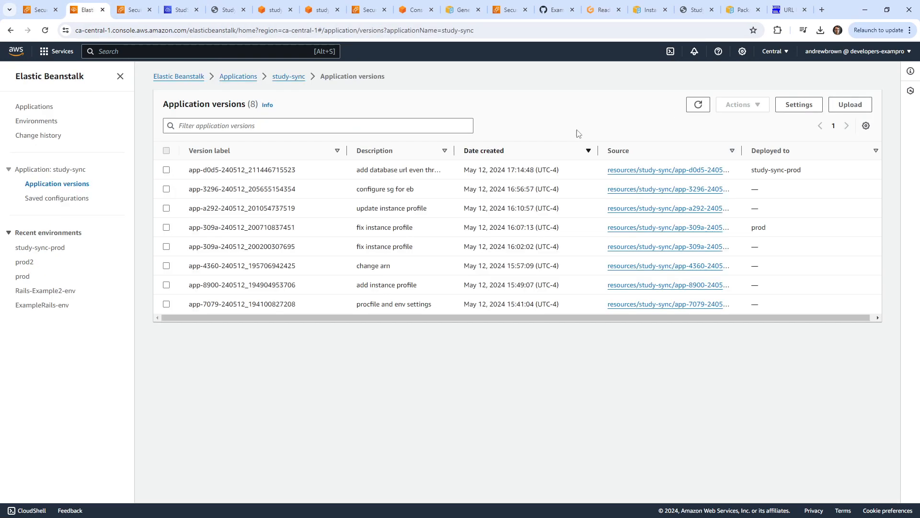
Reload the Study Sync app at 3.98.183.72 and confirm it shows empty Question 1, score 0/0.
{"action": "left_click", "coordinate": [218, 10]}
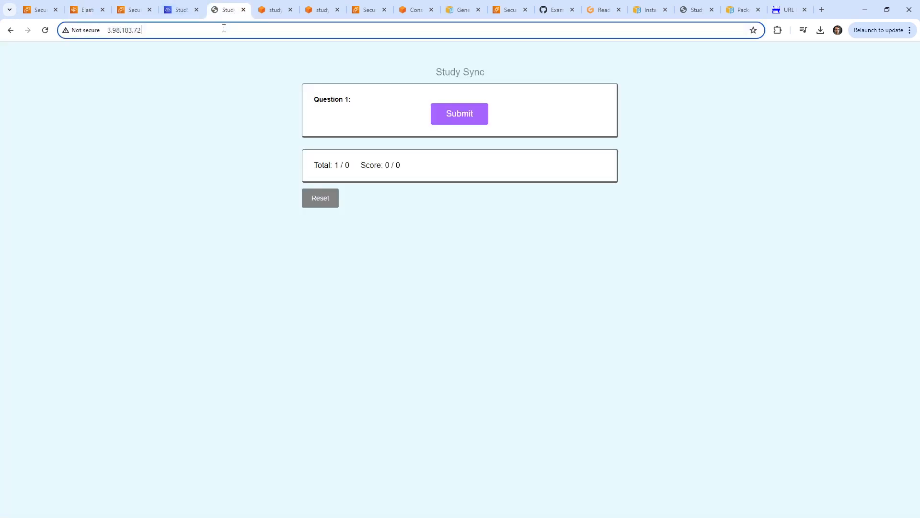
{"action": "left_click", "coordinate": [222, 28]}
{"action": "key", "text": "Return"}
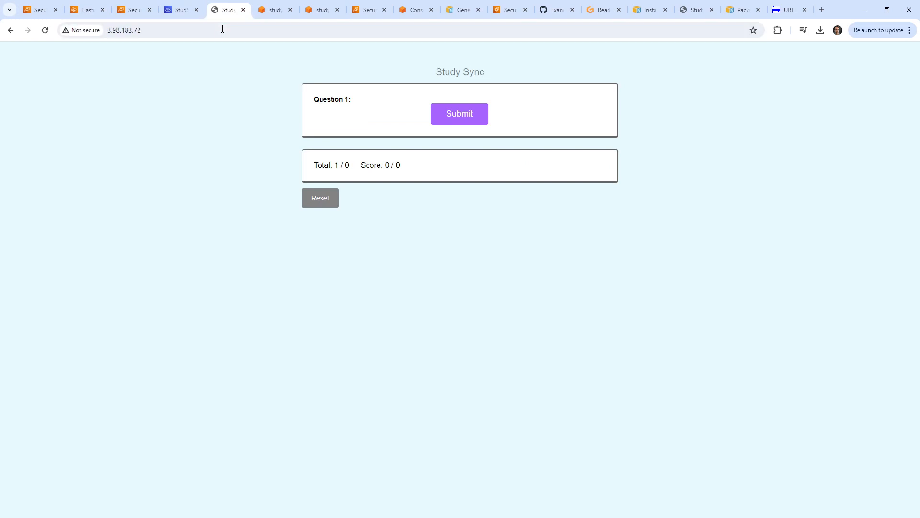
{"action": "left_click", "coordinate": [222, 29]}
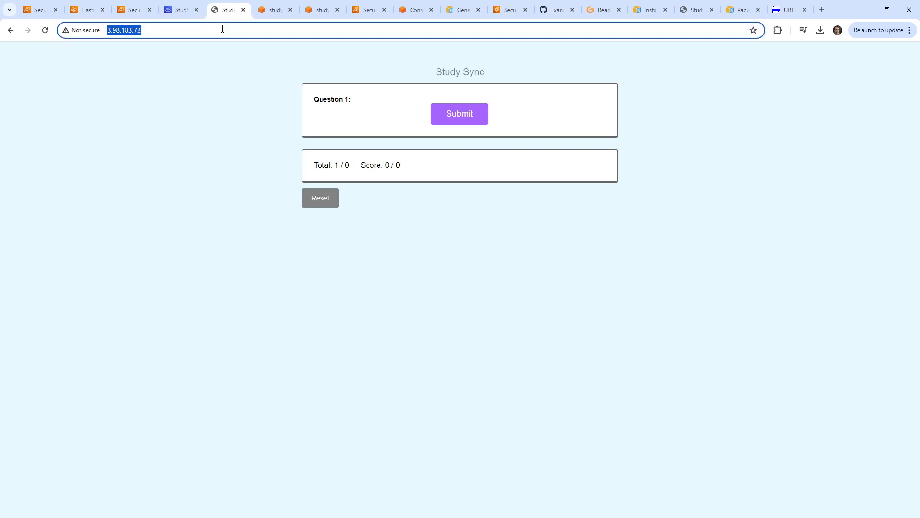
{"action": "key", "text": "Return"}
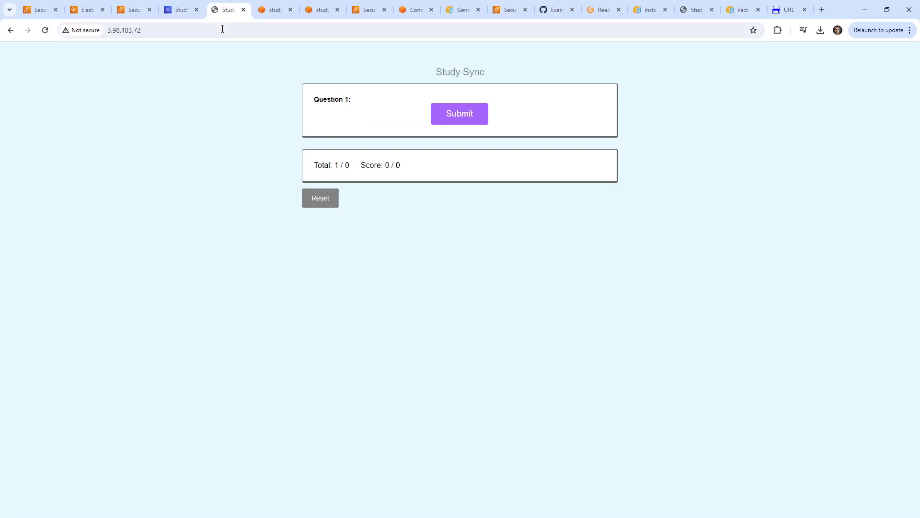
{"action": "left_click", "coordinate": [181, 9]}
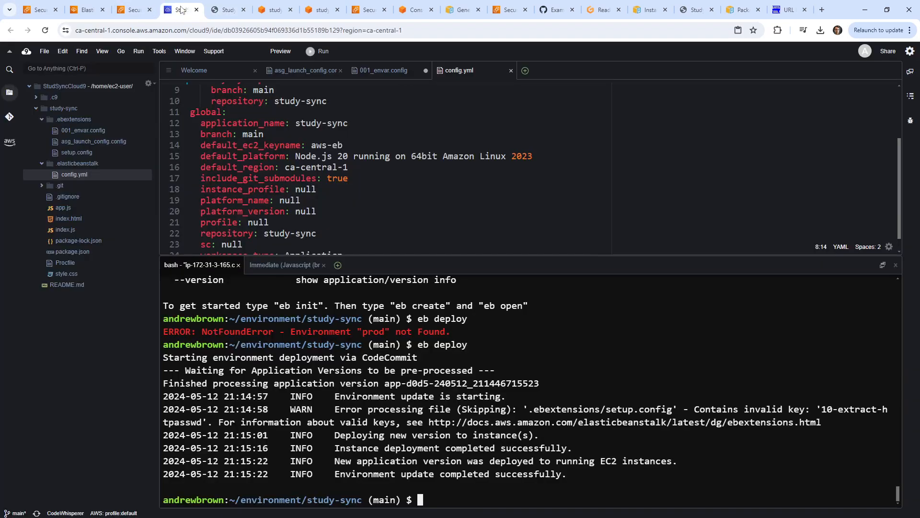
{"action": "left_click", "coordinate": [223, 11]}
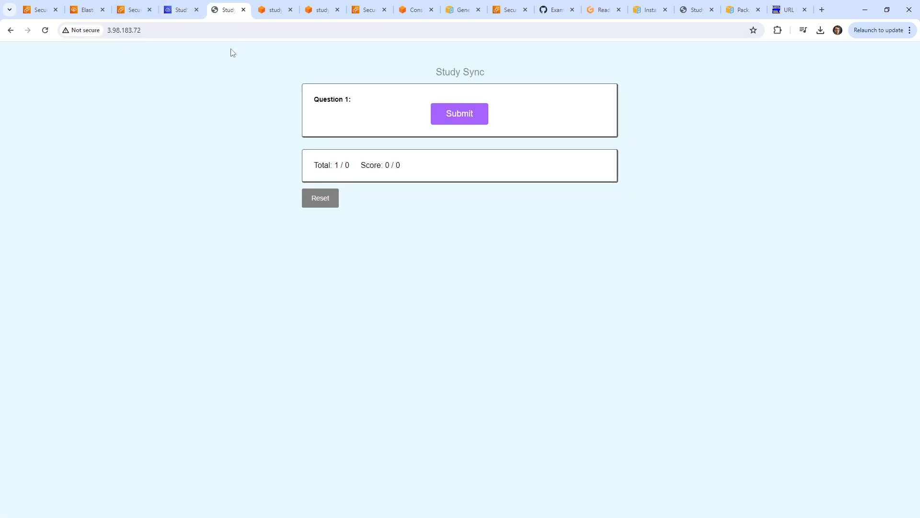
{"action": "left_click", "coordinate": [86, 32]}
Find study-sync-prod in EC2 Instances and copy its public IPv4 address 3.98.183.72.
{"action": "left_click", "coordinate": [96, 11]}
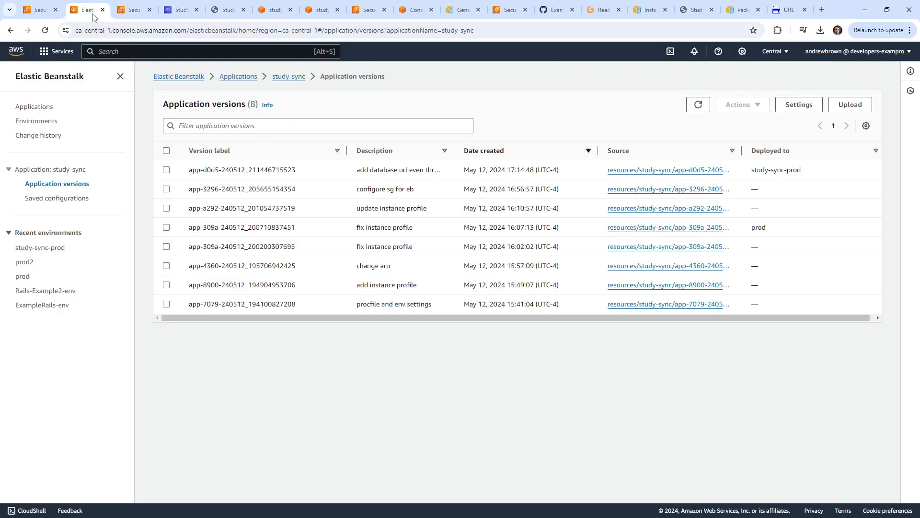
{"action": "left_click", "coordinate": [134, 51]}
{"action": "type", "text": "ec2"}
{"action": "left_click", "coordinate": [248, 130]}
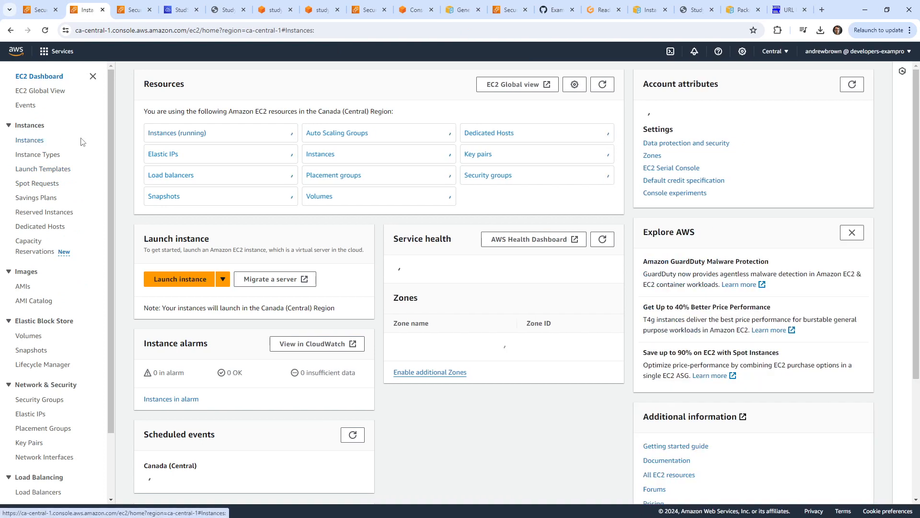
{"action": "left_click", "coordinate": [30, 140]}
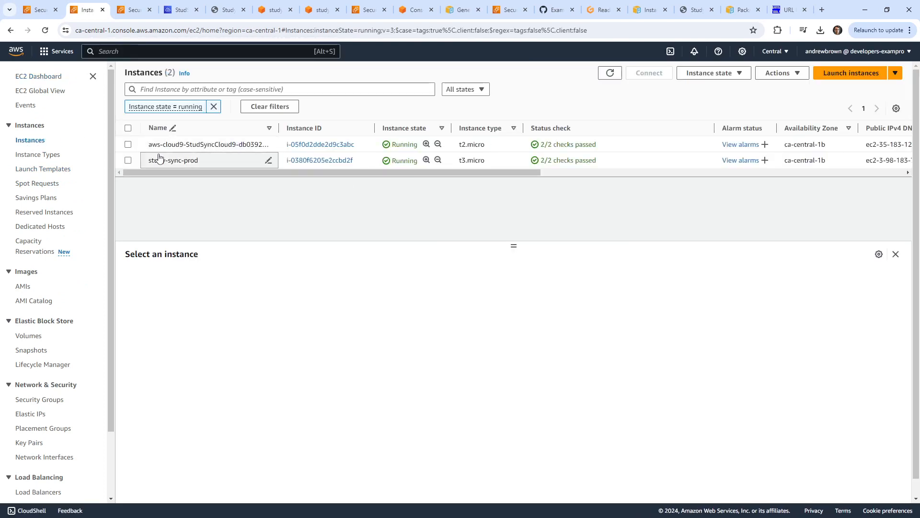
{"action": "left_click", "coordinate": [166, 161]}
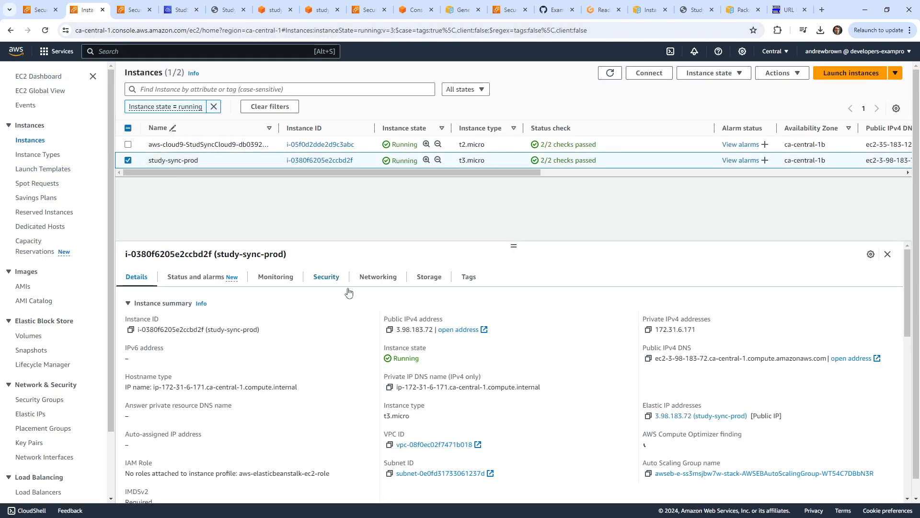
{"action": "left_click", "coordinate": [389, 329]}
{"action": "left_click", "coordinate": [238, 13]}
{"action": "left_click", "coordinate": [154, 31]}
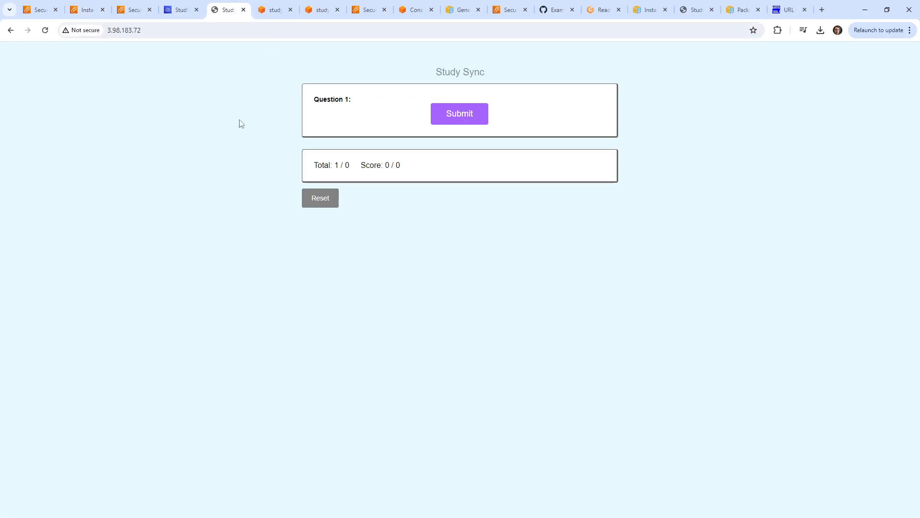
Open DevTools on the Network panel and reload the Study Sync page to capture requests.
{"action": "right_click", "coordinate": [251, 127]}
{"action": "left_click", "coordinate": [300, 354]}
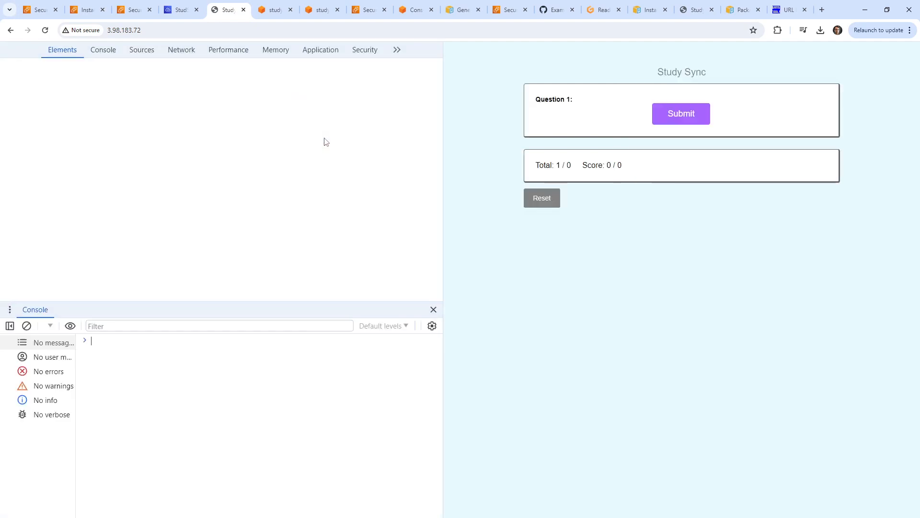
{"action": "left_click", "coordinate": [182, 50]}
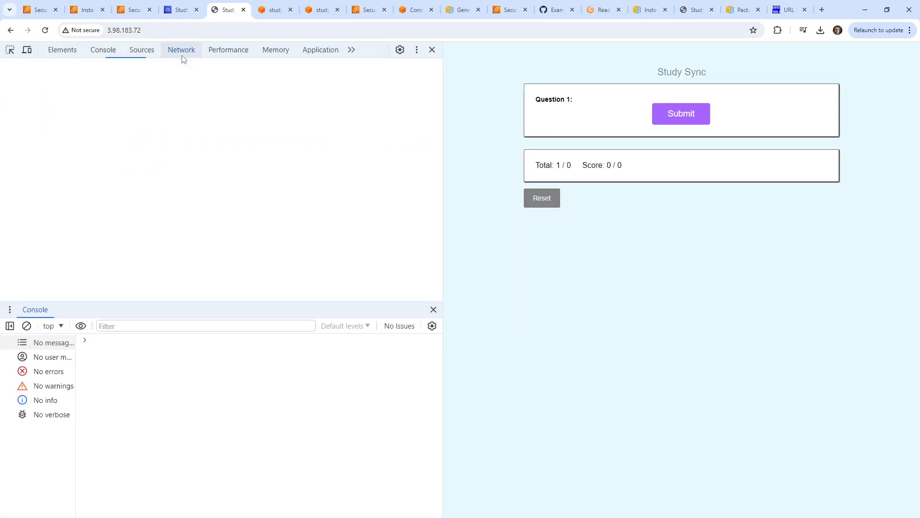
{"action": "left_click", "coordinate": [240, 32]}
{"action": "key", "text": "Return"}
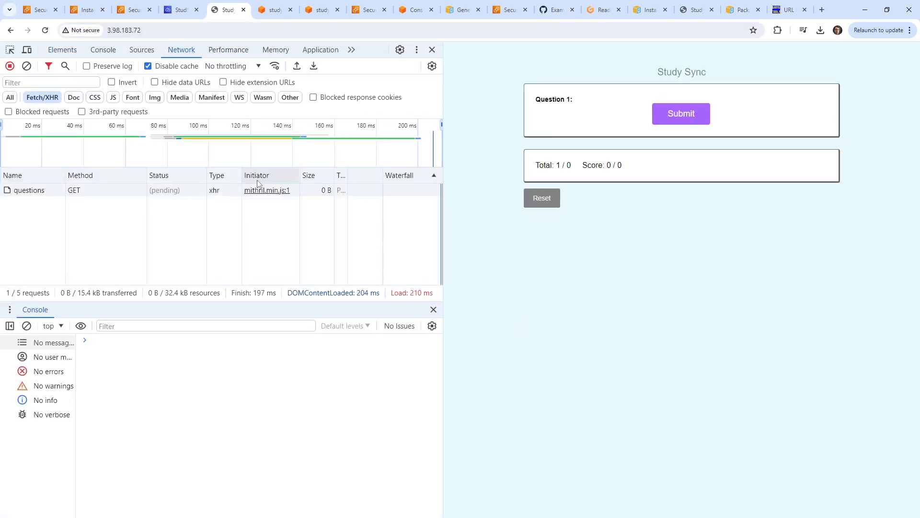
{"action": "left_click", "coordinate": [47, 193]}
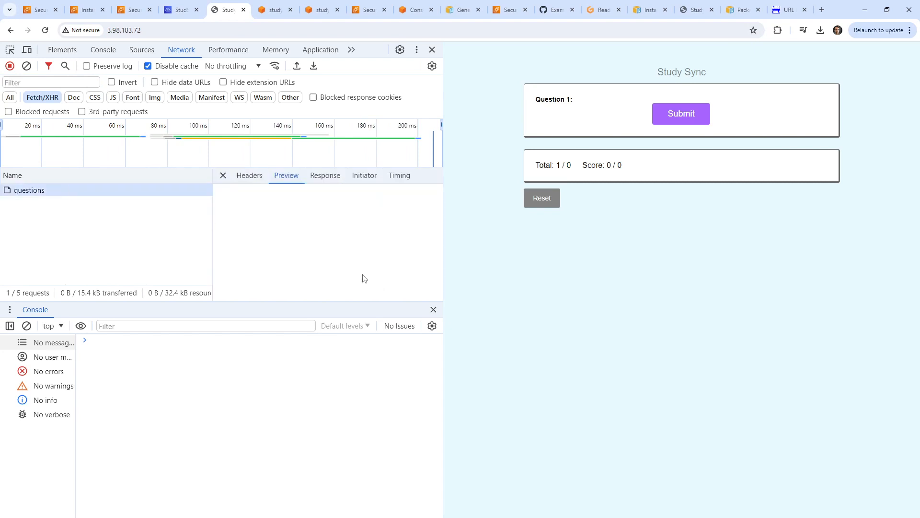
{"action": "left_click", "coordinate": [262, 179]}
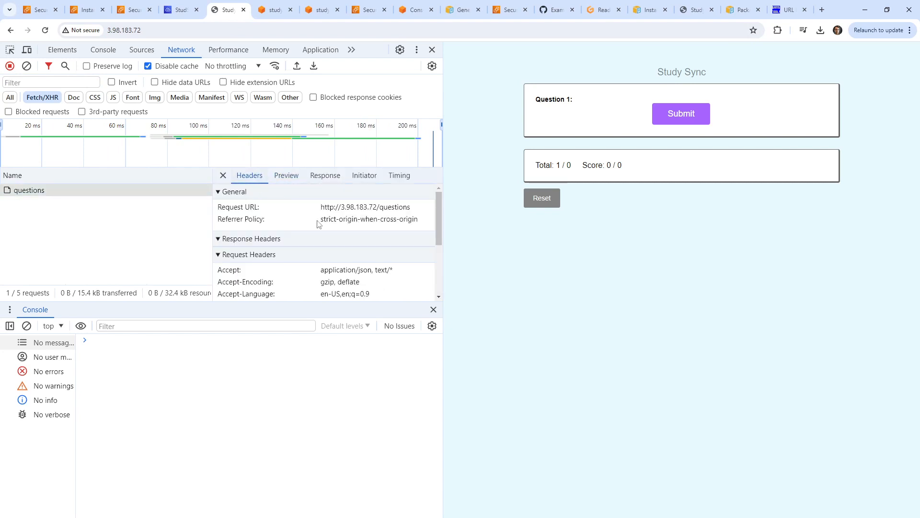
{"action": "scroll", "coordinate": [414, 238], "scroll_direction": "down", "scroll_amount": 3}
{"action": "scroll", "coordinate": [413, 238], "scroll_direction": "up", "scroll_amount": 3}
{"action": "left_click_drag", "start_coordinate": [340, 207], "coordinate": [441, 209]}
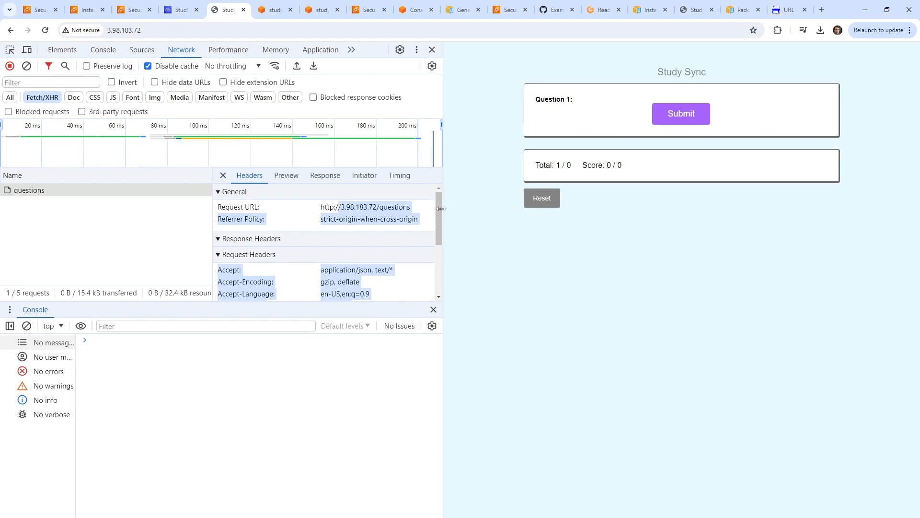
{"action": "left_click", "coordinate": [288, 176]}
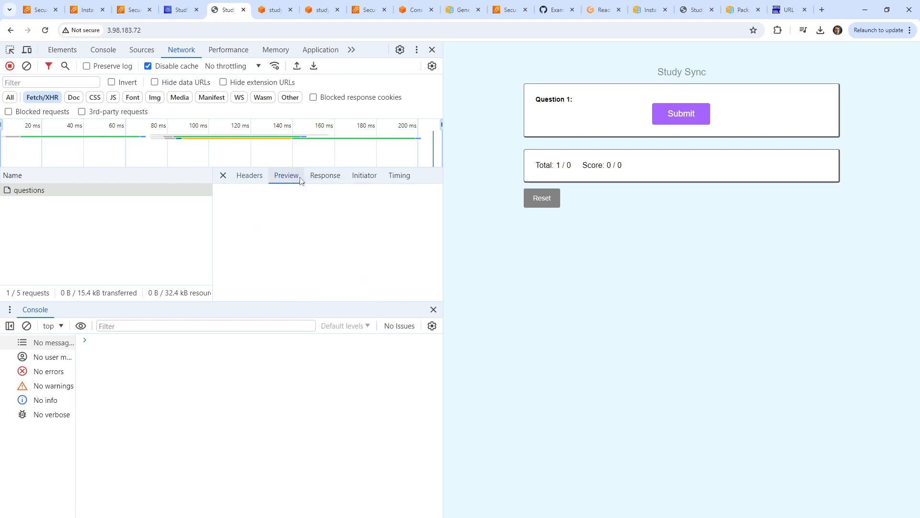
{"action": "left_click", "coordinate": [249, 178]}
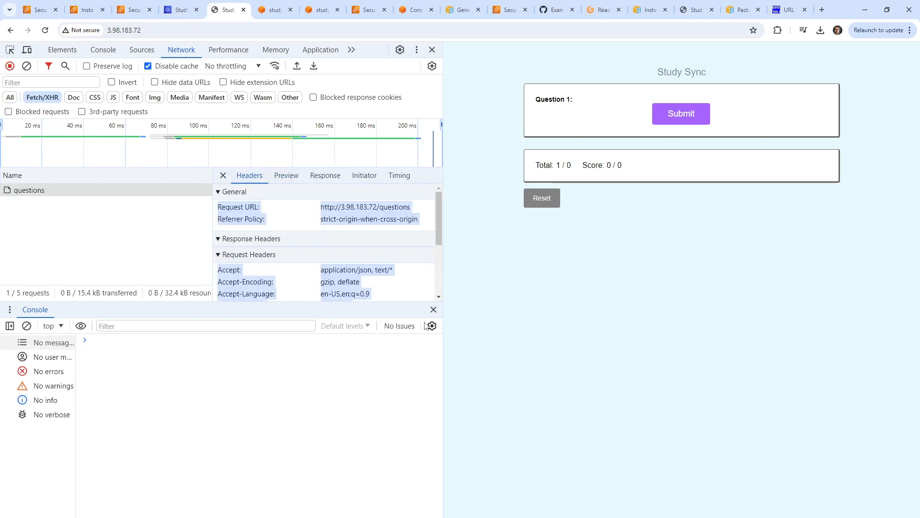
Close the Console drawer and widen the request details pane.
{"action": "left_click", "coordinate": [433, 310]}
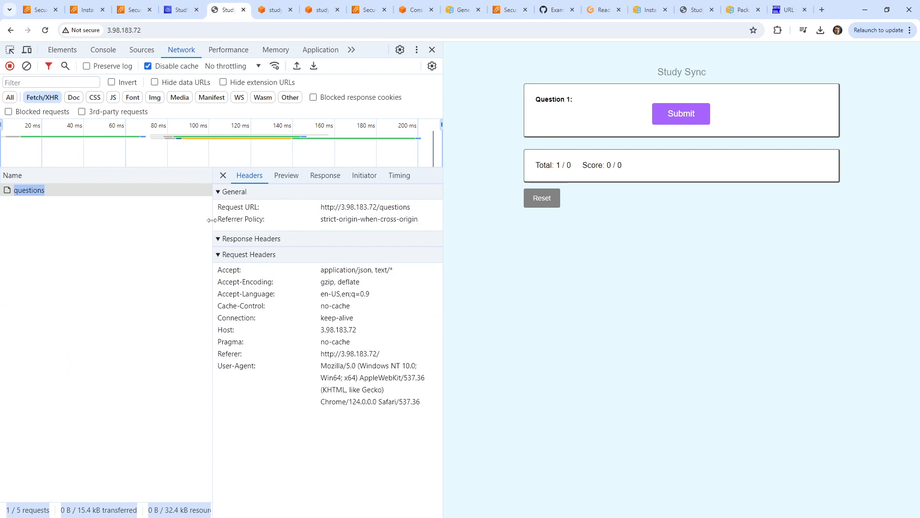
{"action": "left_click_drag", "start_coordinate": [212, 224], "coordinate": [117, 221]}
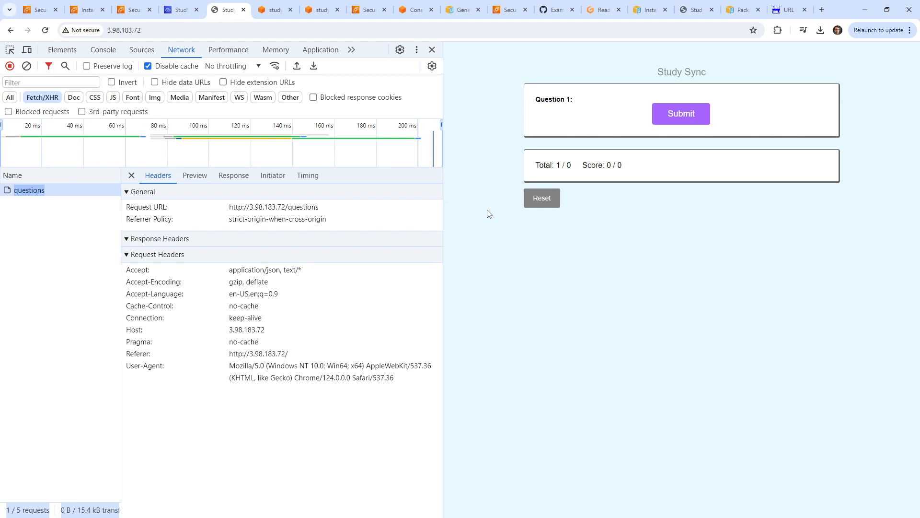
{"action": "left_click", "coordinate": [184, 11]}
{"action": "left_click", "coordinate": [223, 14]}
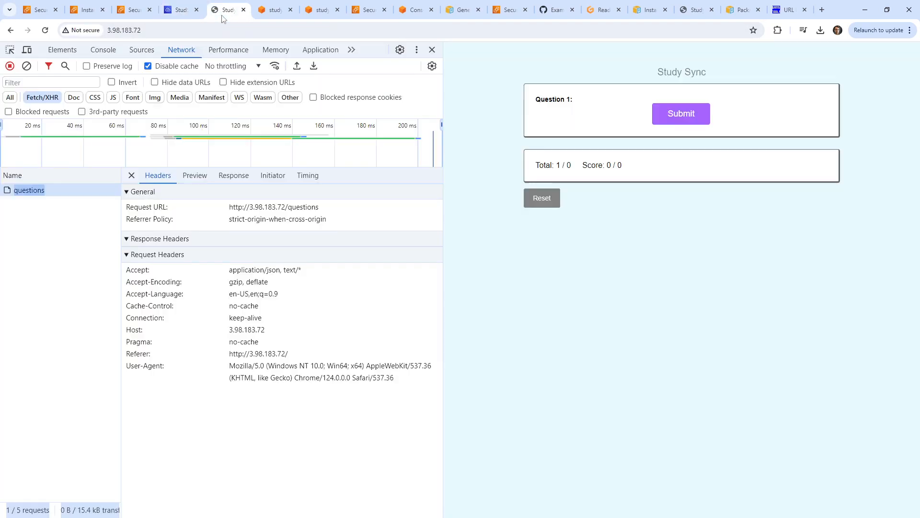
{"action": "left_click", "coordinate": [126, 13]}
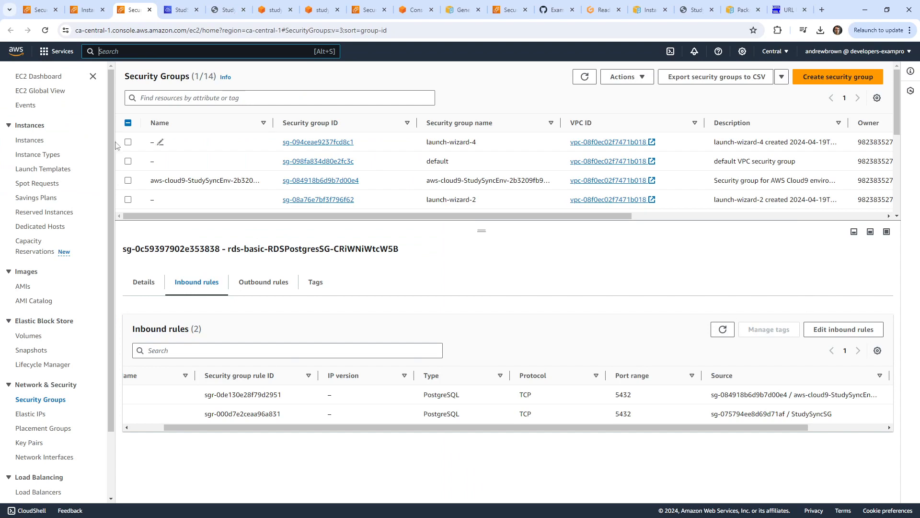
Start a Session Manager session on the study-sync-prod EC2 instance.
{"action": "left_click", "coordinate": [31, 140]}
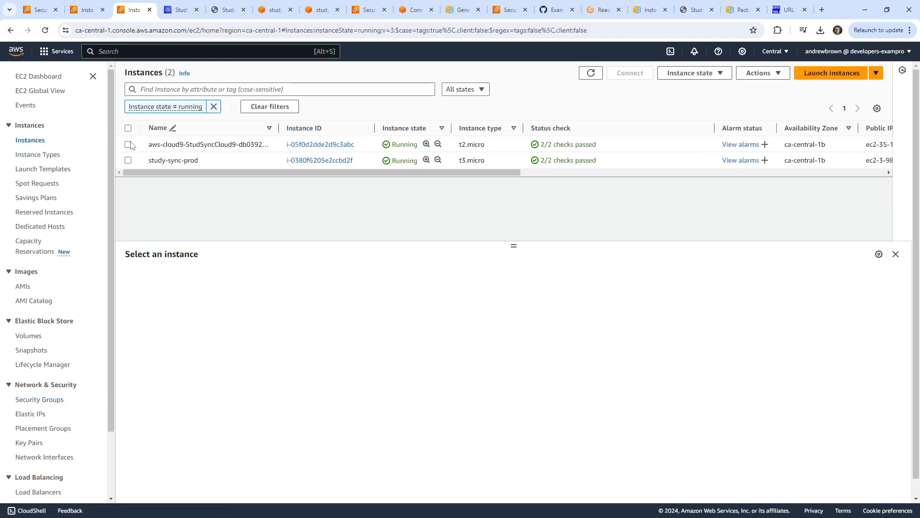
{"action": "left_click", "coordinate": [129, 144]}
{"action": "left_click", "coordinate": [129, 144]}
{"action": "left_click", "coordinate": [128, 160]}
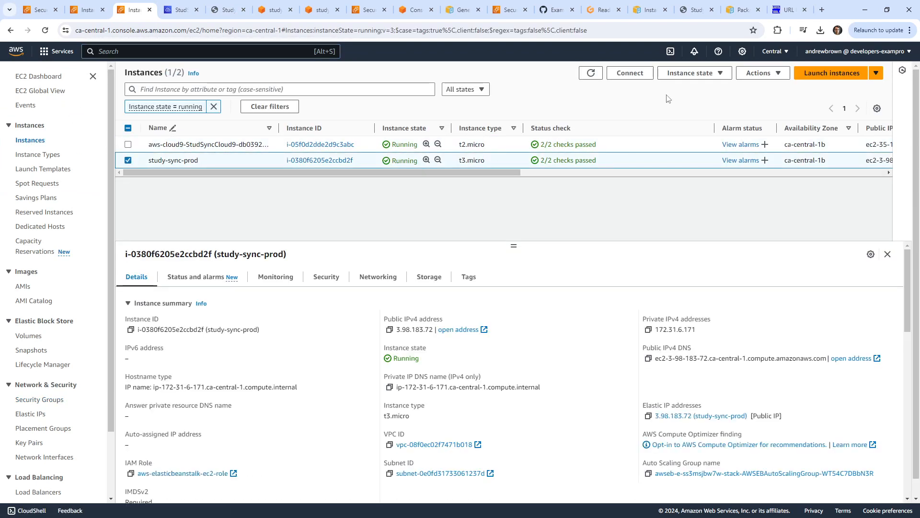
{"action": "left_click", "coordinate": [630, 73]}
{"action": "left_click", "coordinate": [397, 263]}
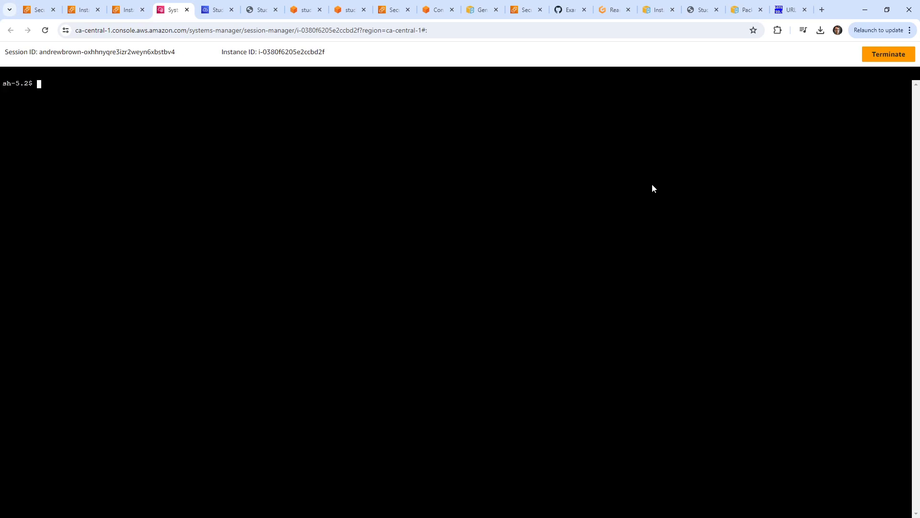
Switch the shell to ec2-user with `sudo su - ec2-user`.
{"action": "type", "text": "sudo"}
{"action": "key", "text": "BackSpace"}
{"action": "key", "text": "BackSpace"}
{"action": "key", "text": "BackSpace"}
{"action": "key", "text": "BackSpace"}
{"action": "type", "text": "udo ec"}
{"action": "key", "text": "BackSpace"}
{"action": "key", "text": "BackSpace"}
{"action": "type", "text": "su - ec2-user"}
{"action": "key", "text": "Return"}
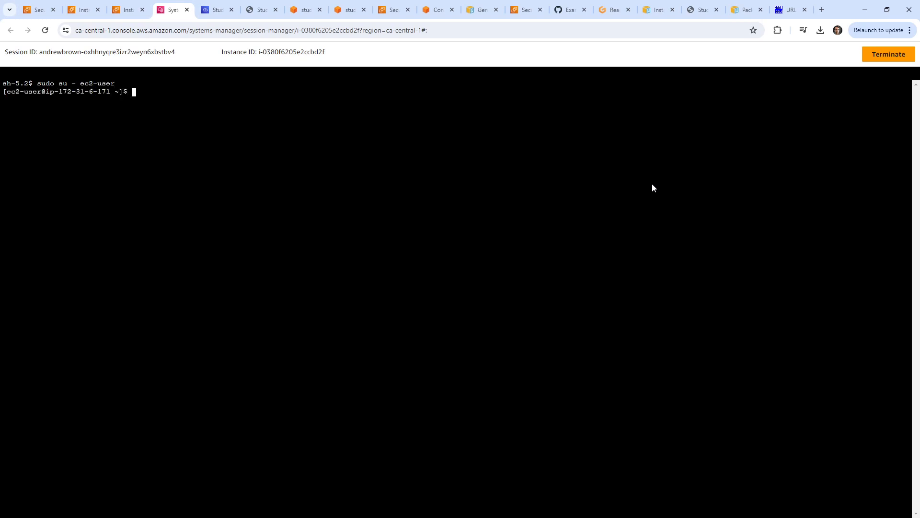
Check the home directory with ls, pwd and cd.
{"action": "type", "text": "ls"}
{"action": "key", "text": "Return"}
{"action": "type", "text": "pwd"}
{"action": "key", "text": "Return"}
{"action": "type", "text": "cd"}
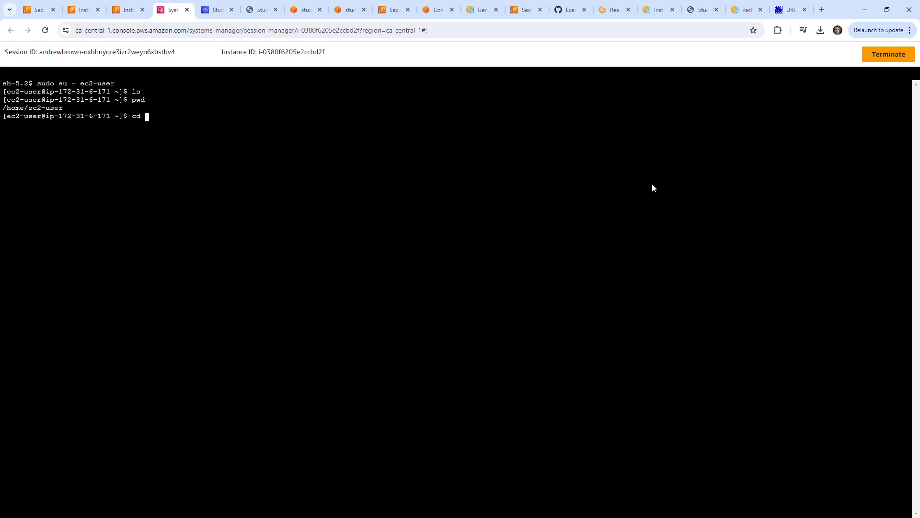
{"action": "key", "text": "Return"}
{"action": "type", "text": "ls"}
{"action": "key", "text": "Return"}
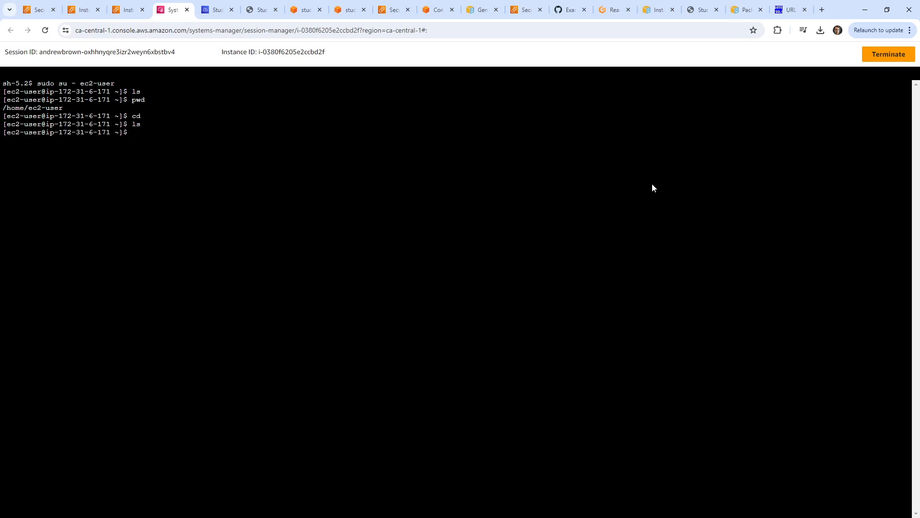
{"action": "type", "text": "ls"}
{"action": "key", "text": "Return"}
Move to / and list the root directories.
{"action": "type", "text": "cd /"}
{"action": "key", "text": "Return"}
{"action": "type", "text": "ls"}
{"action": "key", "text": "Return"}
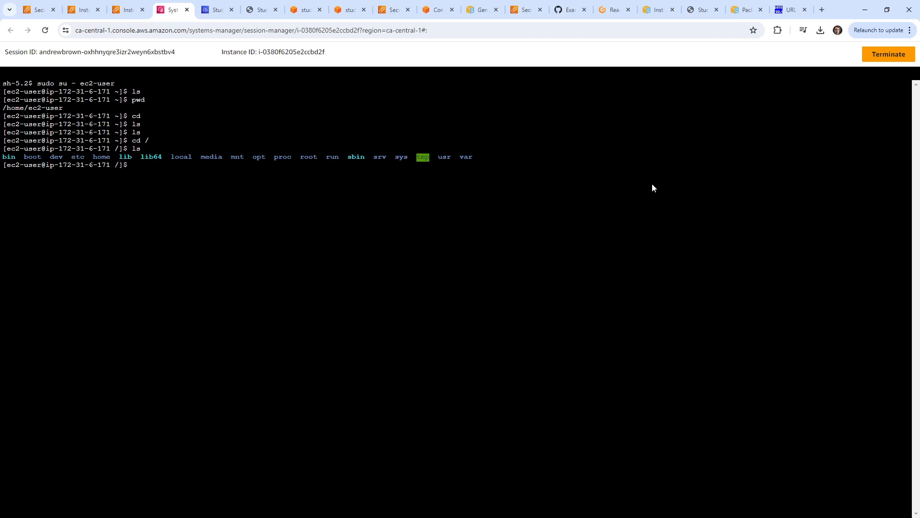
Google 'where does eb deploy nodejs apps on ec2 instance' and open the Stack Overflow answer citing /var/app/current.
{"action": "left_click", "coordinate": [821, 10]}
{"action": "type", "text": "where does "}
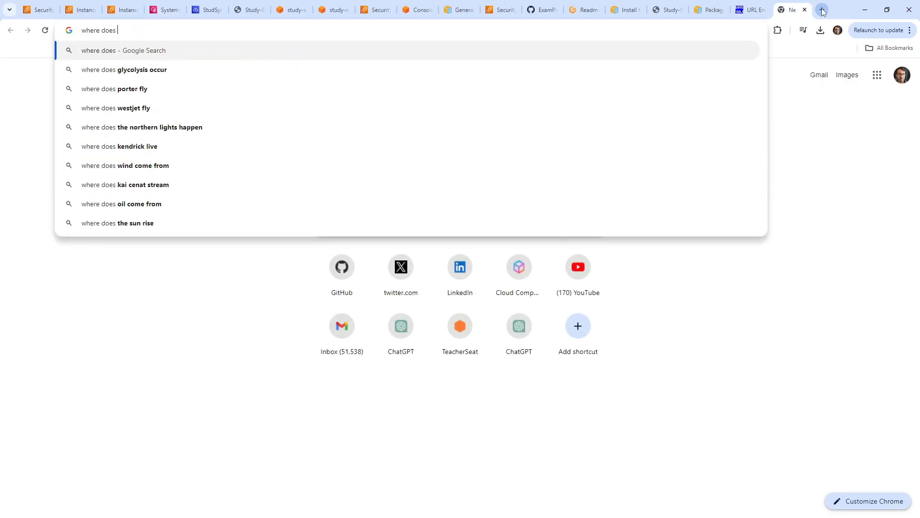
{"action": "type", "text": "eb de"}
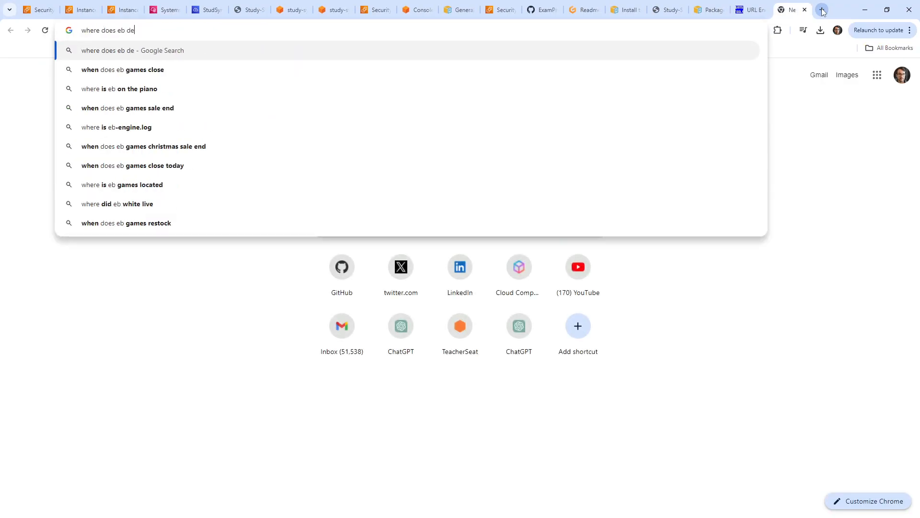
{"action": "type", "text": "ploy "}
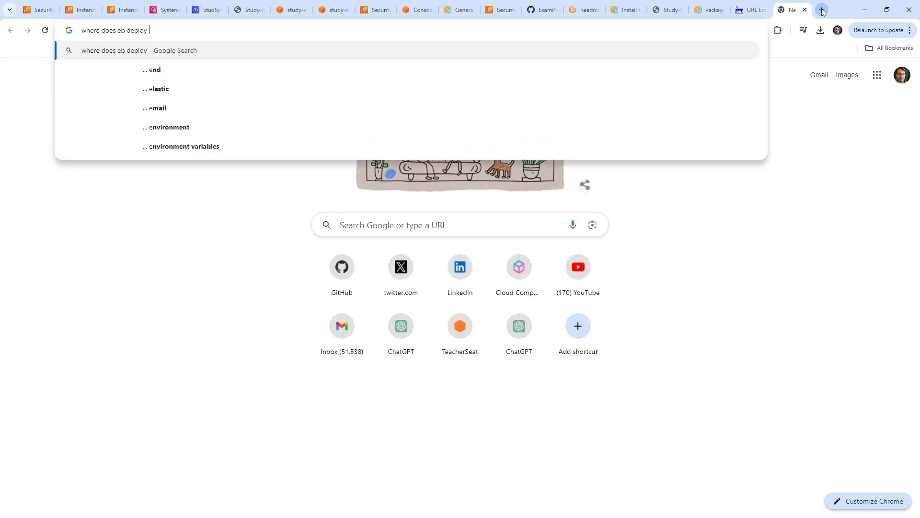
{"action": "type", "text": "nodejs apps on ec2 instac"}
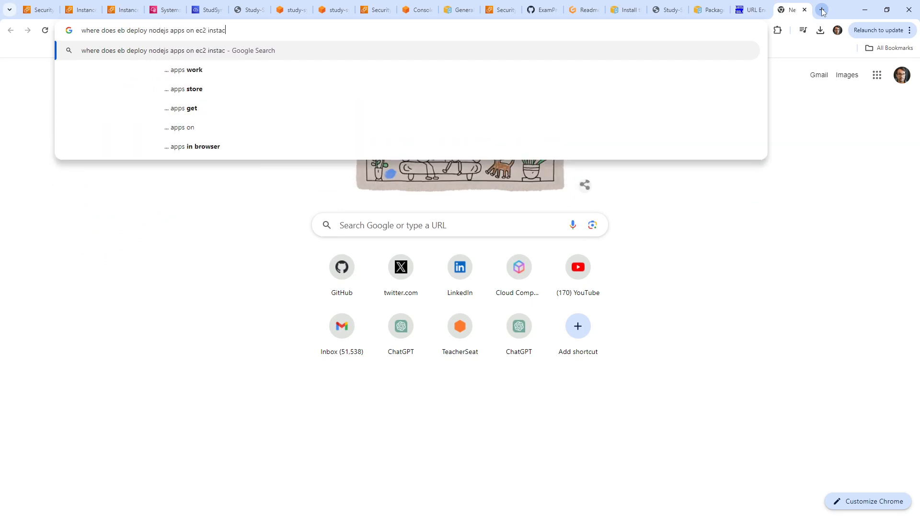
{"action": "key", "text": "BackSpace"}
{"action": "type", "text": "nce"}
{"action": "key", "text": "Return"}
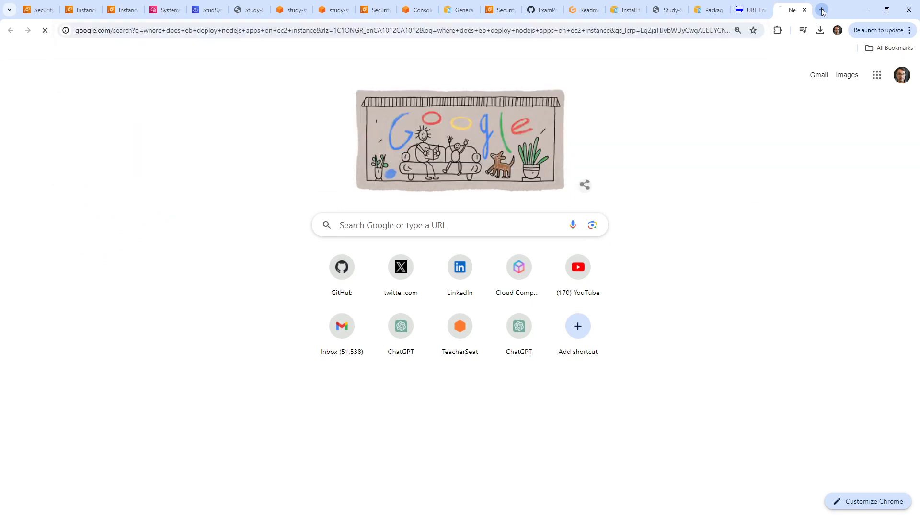
{"action": "left_click", "coordinate": [445, 232]}
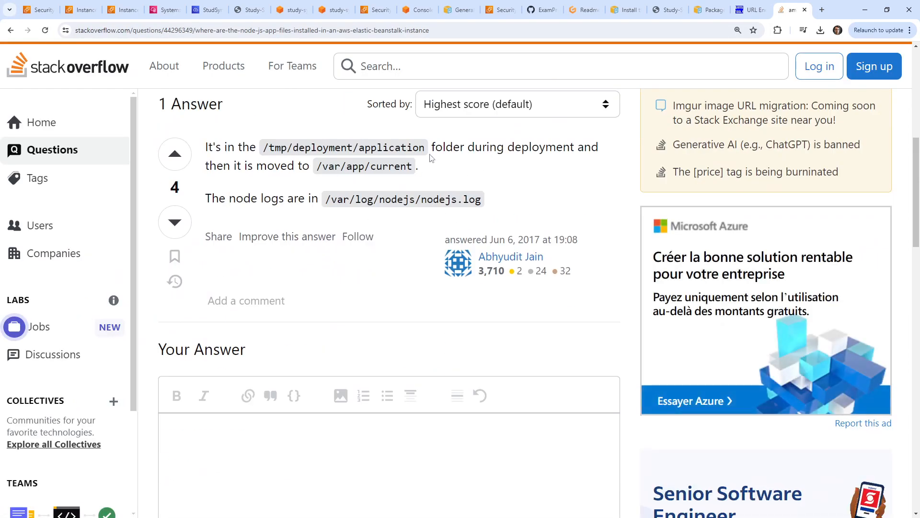
{"action": "left_click", "coordinate": [222, 19]}
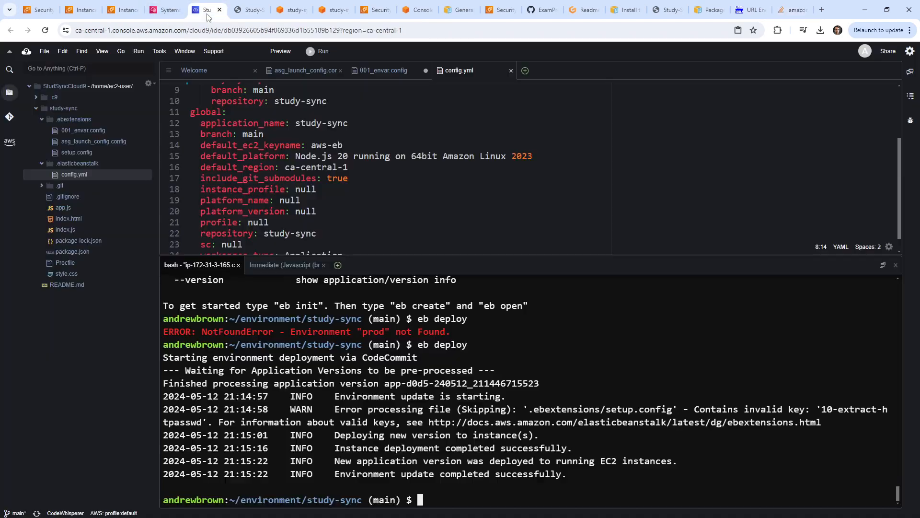
In the instance's session terminal, change into /var and list its contents.
{"action": "left_click", "coordinate": [163, 19]}
{"action": "left_click_drag", "start_coordinate": [59, 157], "coordinate": [520, 149]}
{"action": "left_click", "coordinate": [485, 161]}
{"action": "type", "text": "cd"}
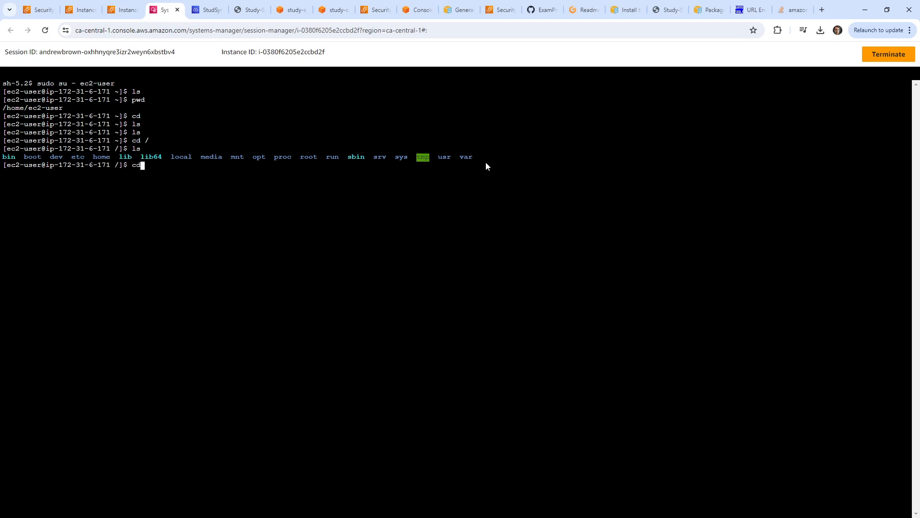
{"action": "type", "text": " /"}
{"action": "key", "text": "Tab"}
{"action": "key", "text": "Tab"}
{"action": "type", "text": "var/"}
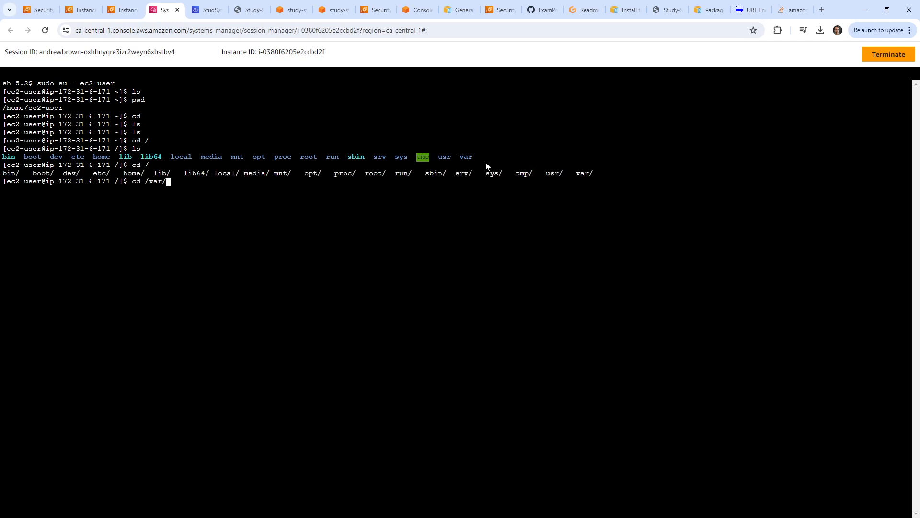
{"action": "key", "text": "Return"}
{"action": "type", "text": "ls"}
{"action": "key", "text": "Return"}
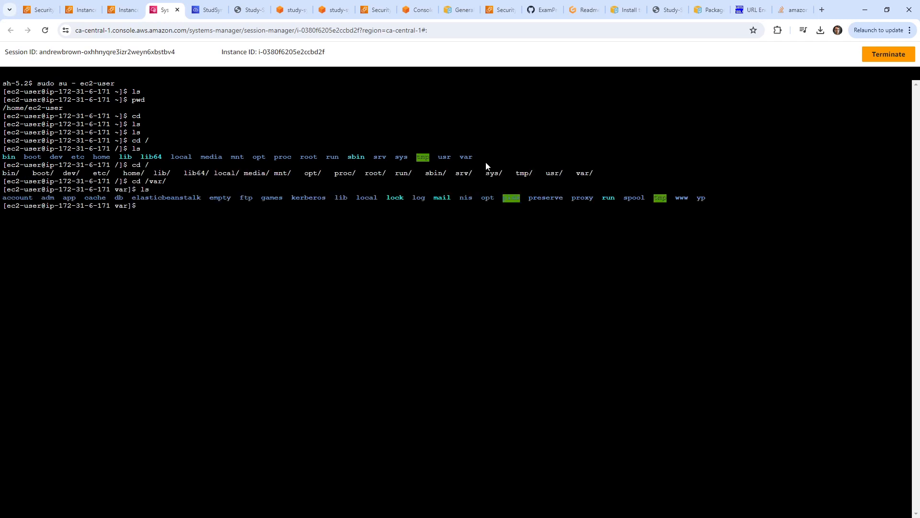
Look inside /var/www, list its contents, then go back up to /var.
{"action": "type", "text": "cd www/"}
{"action": "key", "text": "Return"}
{"action": "type", "text": "ls"}
{"action": "key", "text": "Return"}
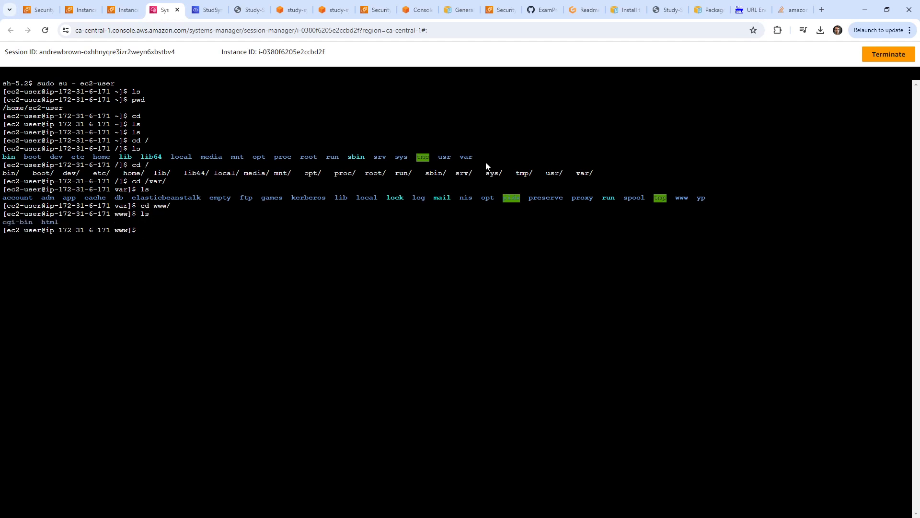
{"action": "type", "text": "cd .."}
{"action": "key", "text": "Return"}
Recheck the Stack Overflow answer, moving its tab beside the Study Sync tabs, then return to the terminal.
{"action": "left_click", "coordinate": [789, 13]}
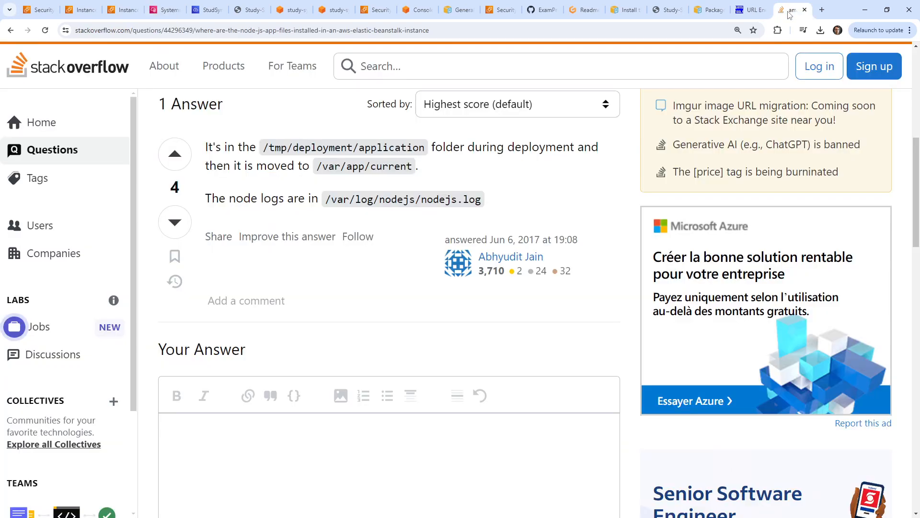
{"action": "left_click_drag", "start_coordinate": [789, 14], "coordinate": [251, 24]}
{"action": "left_click", "coordinate": [210, 10]}
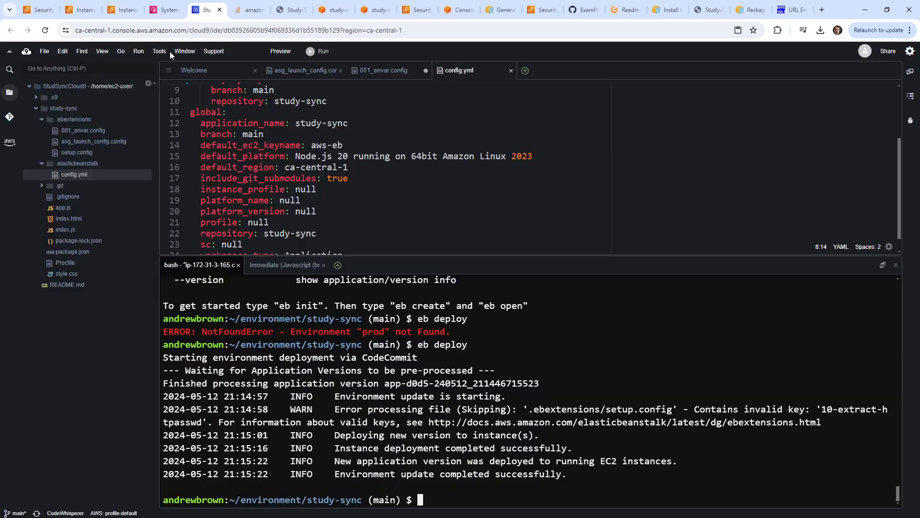
{"action": "left_click", "coordinate": [164, 9]}
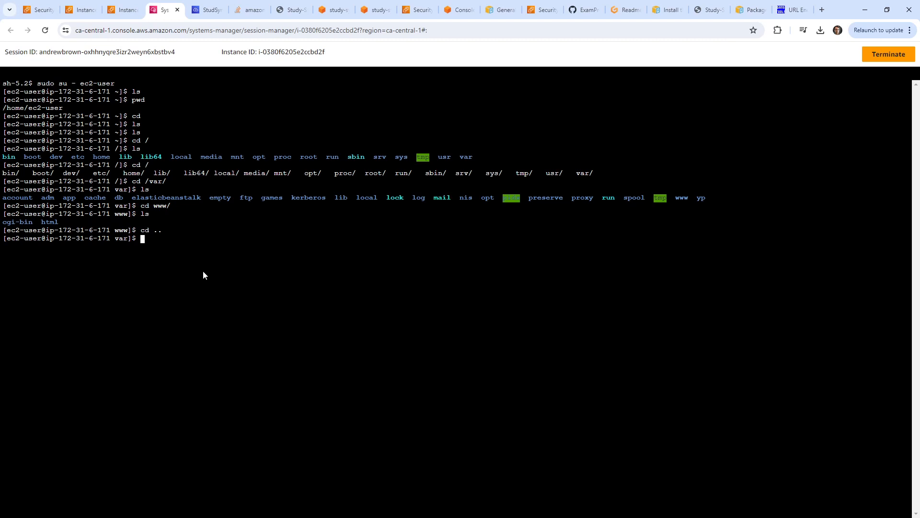
Navigate into /var/app/current and list the deployed app.js, index.html, package.json and Procfile.
{"action": "type", "text": "cd v"}
{"action": "key", "text": "BackSpace"}
{"action": "key", "text": "BackSpace"}
{"action": "key", "text": "BackSpace"}
{"action": "key", "text": "BackSpace"}
{"action": "type", "text": "ls"}
{"action": "key", "text": "Return"}
{"action": "type", "text": "cd"}
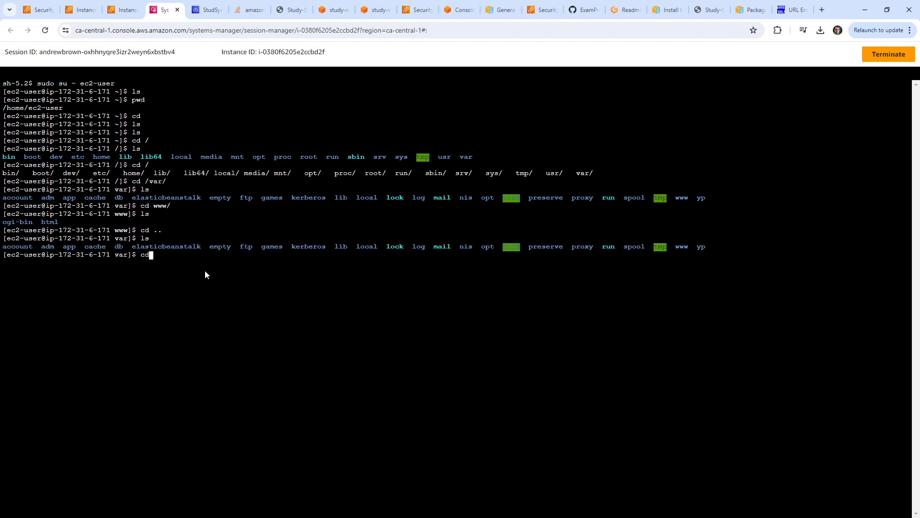
{"action": "type", "text": " app/"}
{"action": "key", "text": "Return"}
{"action": "type", "text": "ls"}
{"action": "key", "text": "Return"}
{"action": "type", "text": "cd "}
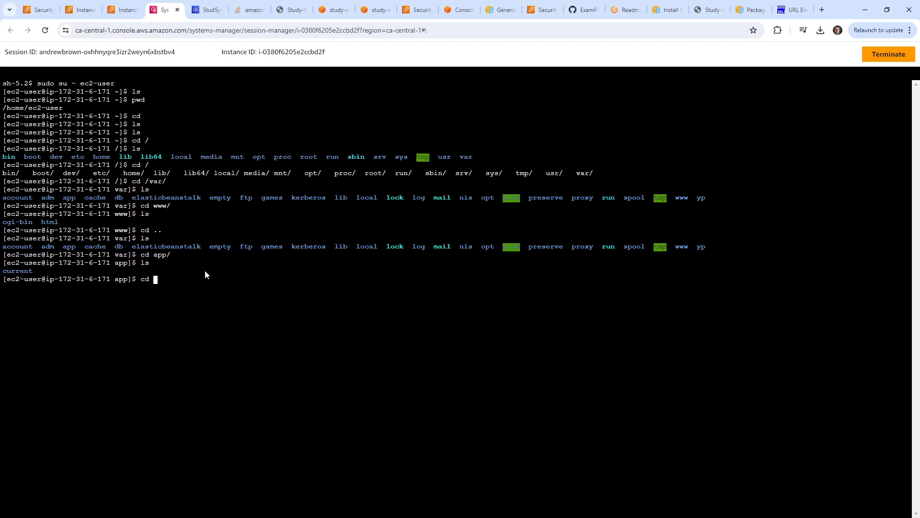
{"action": "type", "text": "current/"}
{"action": "key", "text": "Return"}
{"action": "type", "text": "ls"}
{"action": "key", "text": "Return"}
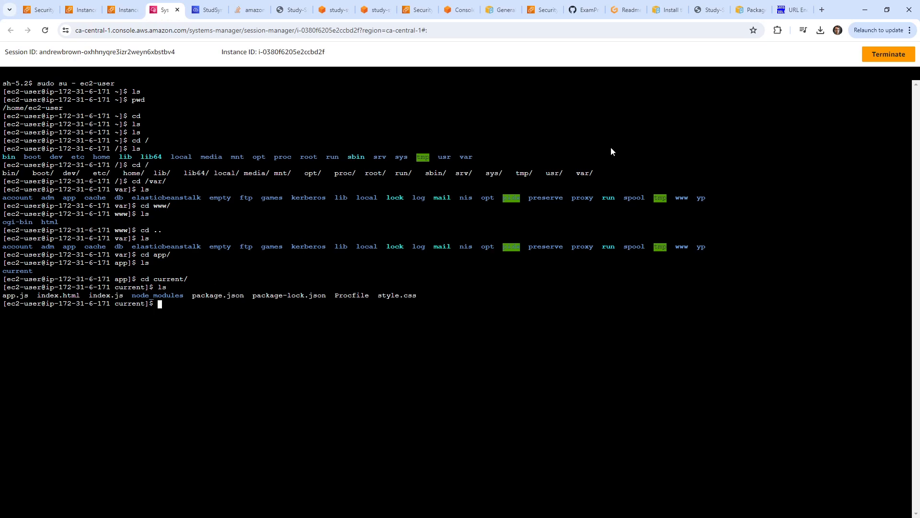
Google 'eb nodejs logs where' and open the Stack Overflow answer on Beanstalk Node.js logs.
{"action": "left_click", "coordinate": [793, 10]}
{"action": "left_click", "coordinate": [627, 31]}
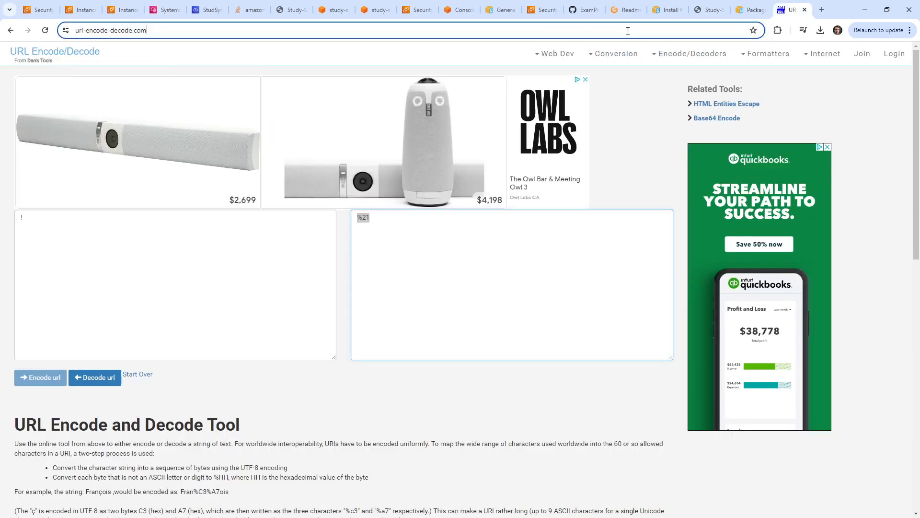
{"action": "type", "text": "eb"}
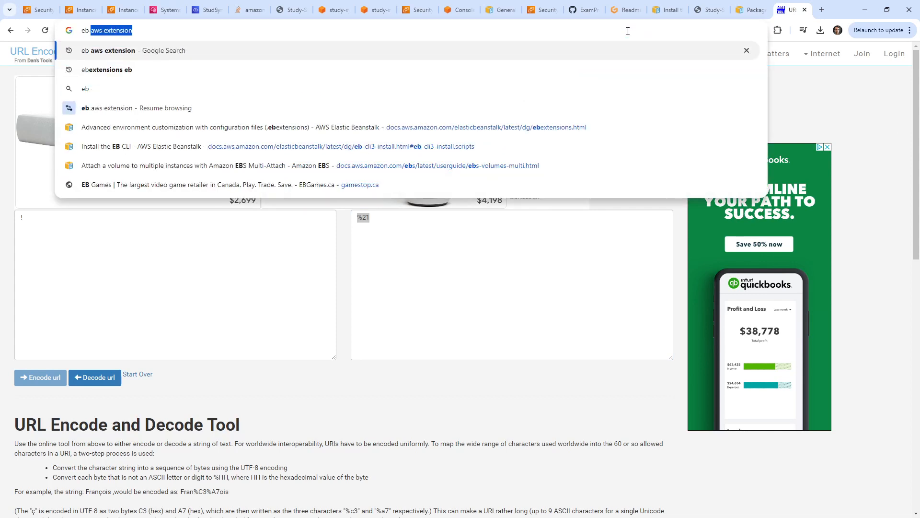
{"action": "type", "text": " nodejs l"}
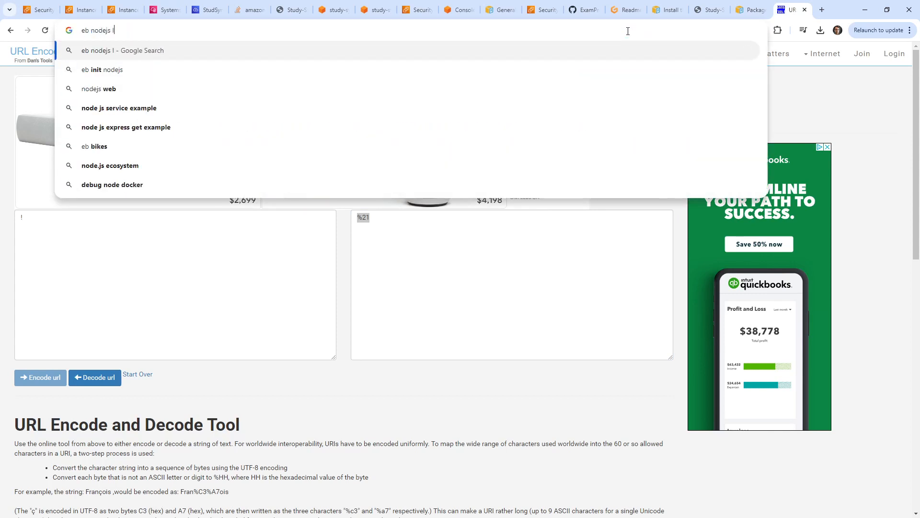
{"action": "type", "text": "ogs where"}
{"action": "key", "text": "Return"}
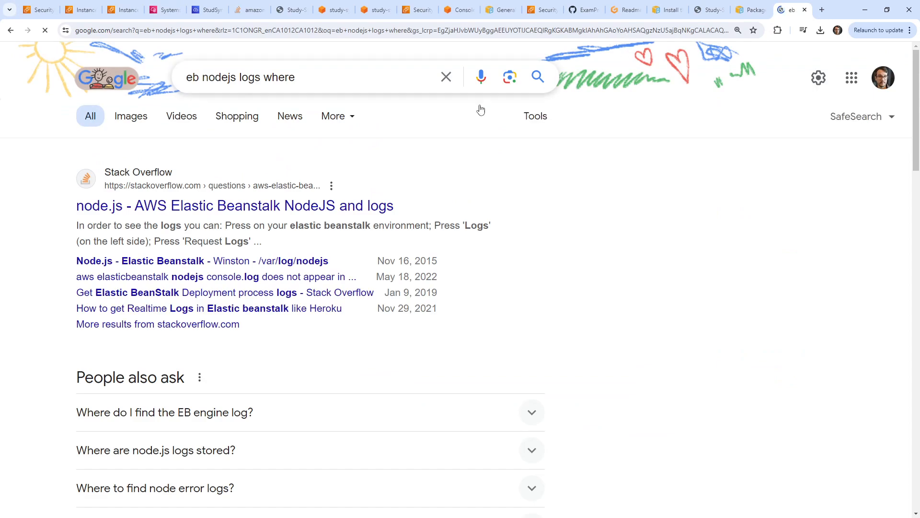
{"action": "left_click", "coordinate": [339, 199]}
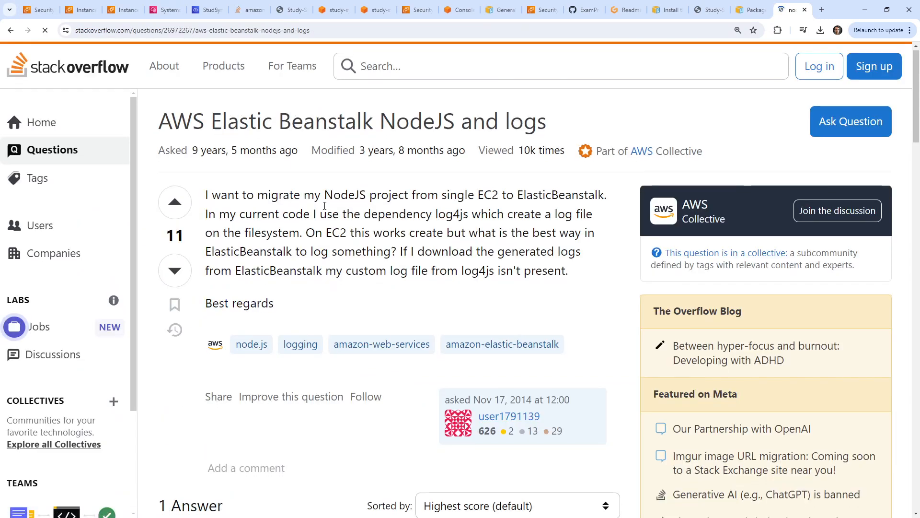
{"action": "scroll", "coordinate": [325, 190], "scroll_direction": "down", "scroll_amount": 5}
{"action": "scroll", "coordinate": [325, 191], "scroll_direction": "down", "scroll_amount": 3}
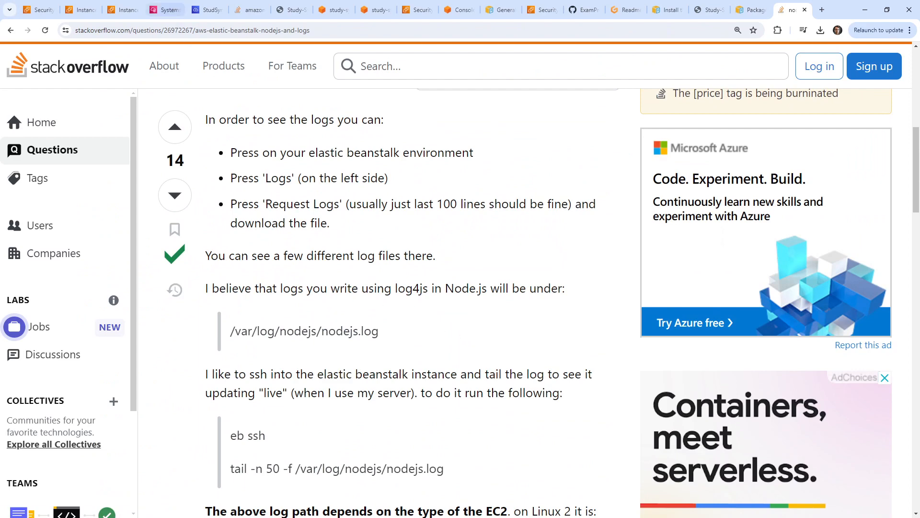
Locate the Session Manager terminal among the open pages and place the Stack Overflow tab beside it.
{"action": "left_click", "coordinate": [123, 10]}
{"action": "left_click", "coordinate": [199, 11]}
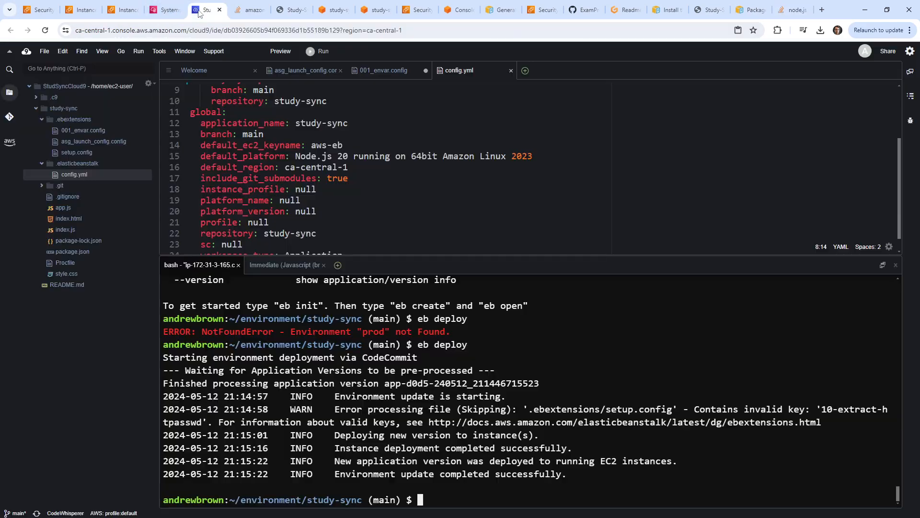
{"action": "left_click", "coordinate": [623, 10]}
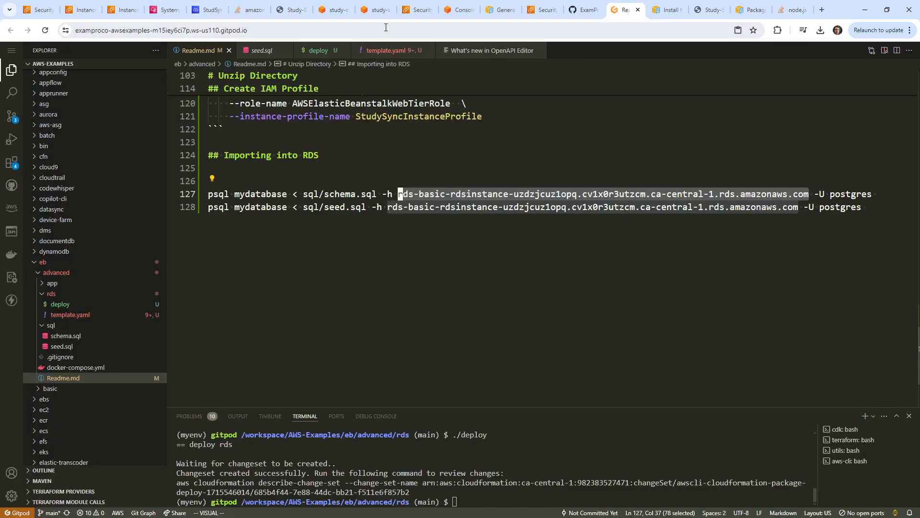
{"action": "left_click", "coordinate": [335, 10]}
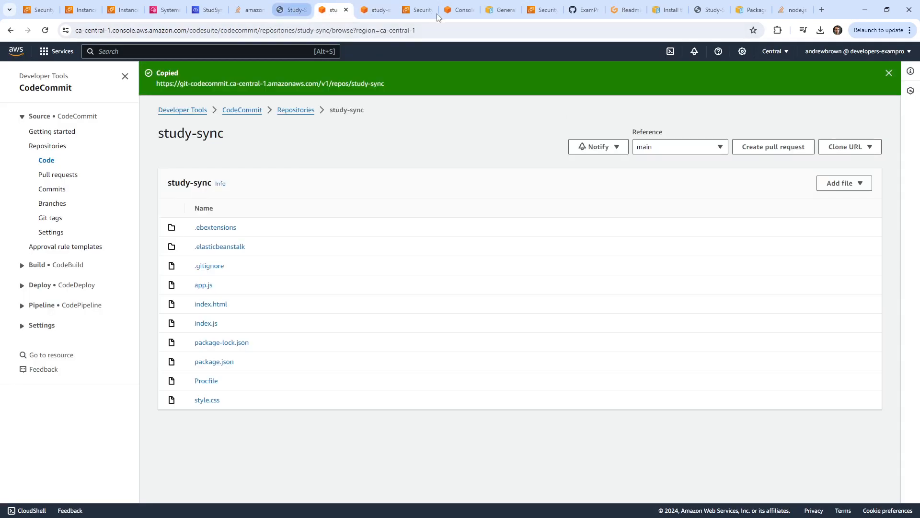
{"action": "left_click", "coordinate": [458, 11]}
{"action": "left_click", "coordinate": [508, 10]}
{"action": "left_click", "coordinate": [549, 11]}
{"action": "left_click", "coordinate": [587, 11]}
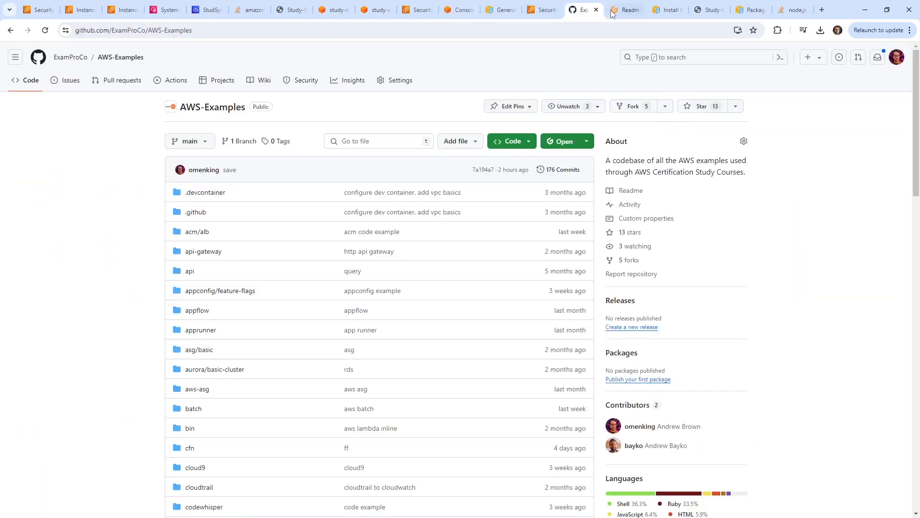
{"action": "left_click", "coordinate": [626, 9]}
{"action": "left_click", "coordinate": [667, 9]}
{"action": "left_click", "coordinate": [709, 10]}
{"action": "left_click", "coordinate": [750, 10]}
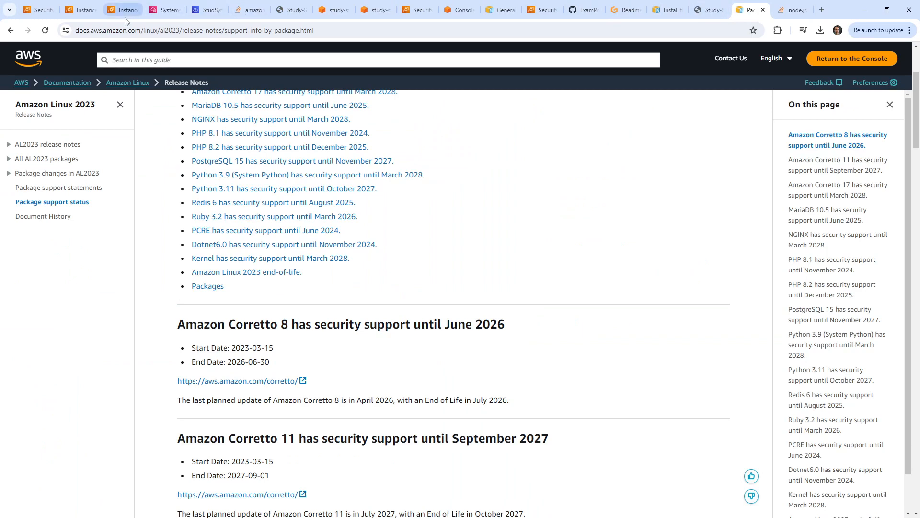
{"action": "left_click", "coordinate": [81, 9]}
{"action": "left_click", "coordinate": [123, 10]}
{"action": "left_click", "coordinate": [207, 10]}
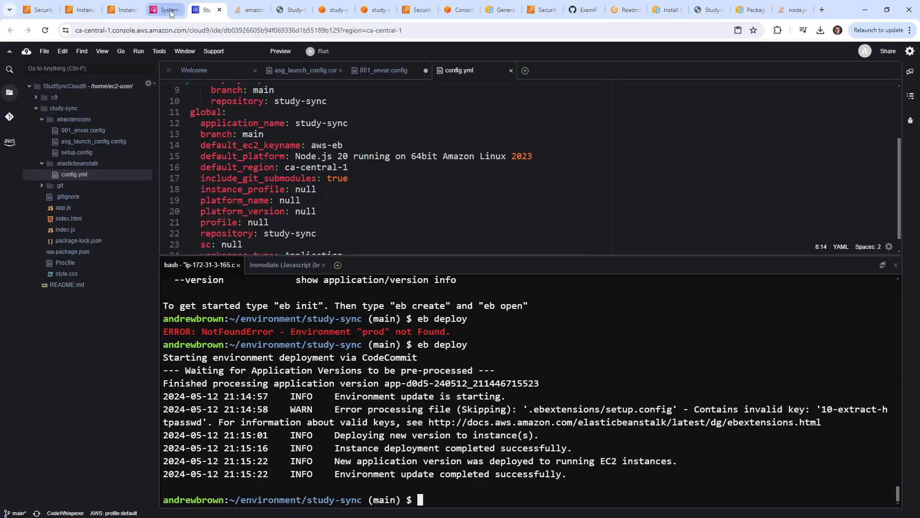
{"action": "left_click", "coordinate": [170, 13]}
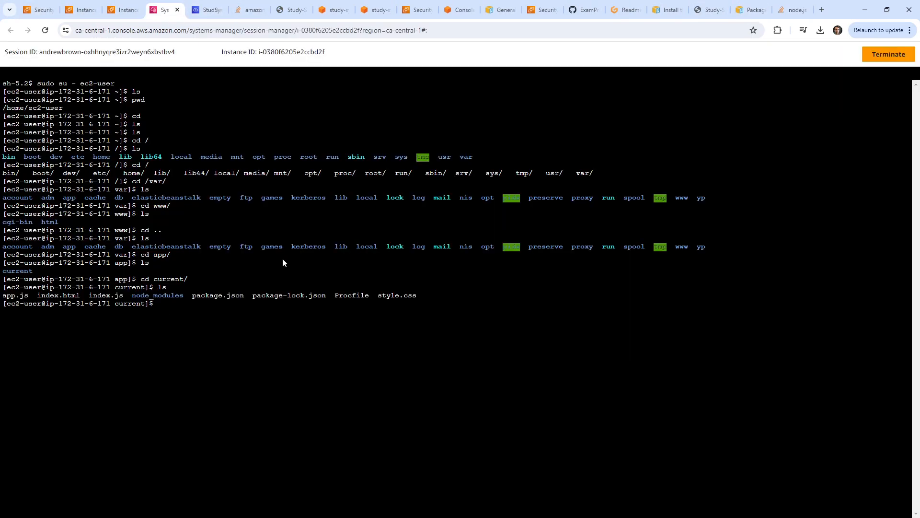
{"action": "left_click_drag", "start_coordinate": [797, 10], "coordinate": [222, 13]}
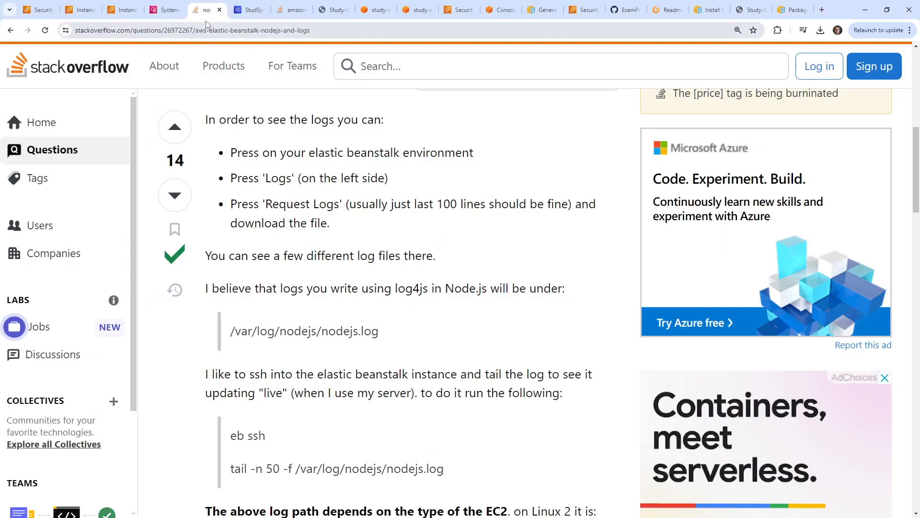
Change into /var/log and list its files with ls and a detailed ls -la.
{"action": "left_click", "coordinate": [165, 13]}
{"action": "type", "text": "cd /var/lo"}
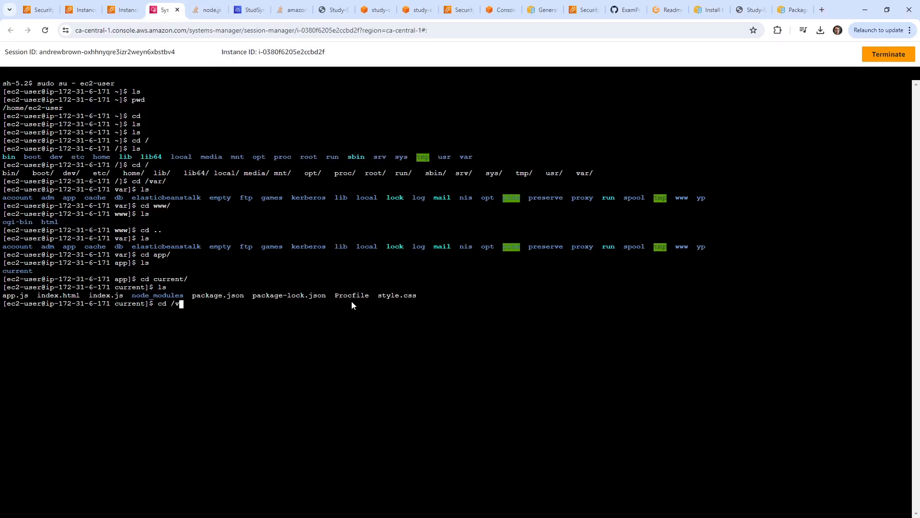
{"action": "key", "text": "Tab"}
{"action": "key", "text": "Tab"}
{"action": "type", "text": "g/"}
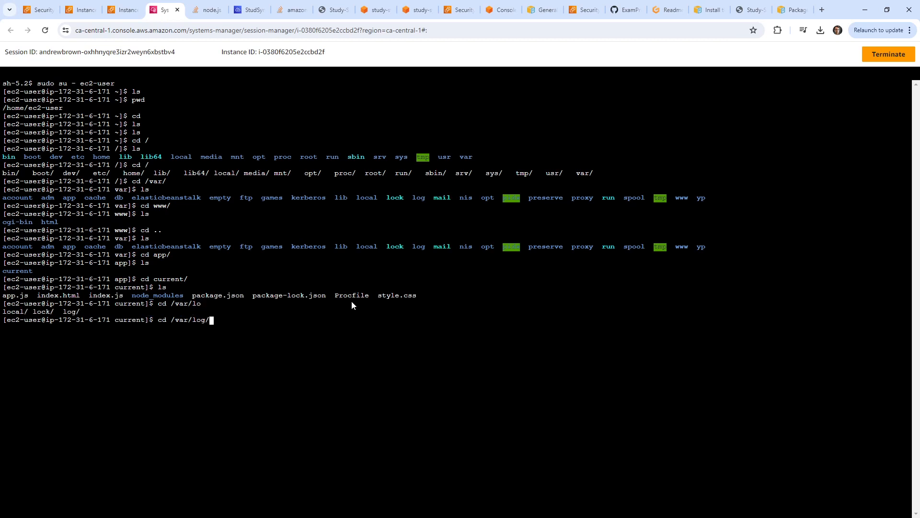
{"action": "key", "text": "Tab"}
{"action": "key", "text": "Tab"}
{"action": "type", "text": "ng"}
{"action": "key", "text": "BackSpace"}
{"action": "key", "text": "BackSpace"}
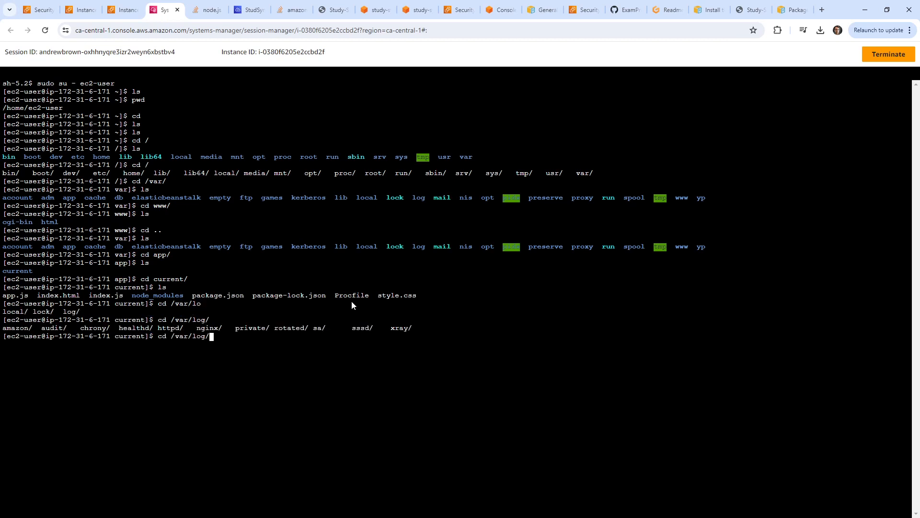
{"action": "key", "text": "Return"}
{"action": "type", "text": "ls"}
{"action": "key", "text": "Return"}
{"action": "type", "text": "ls"}
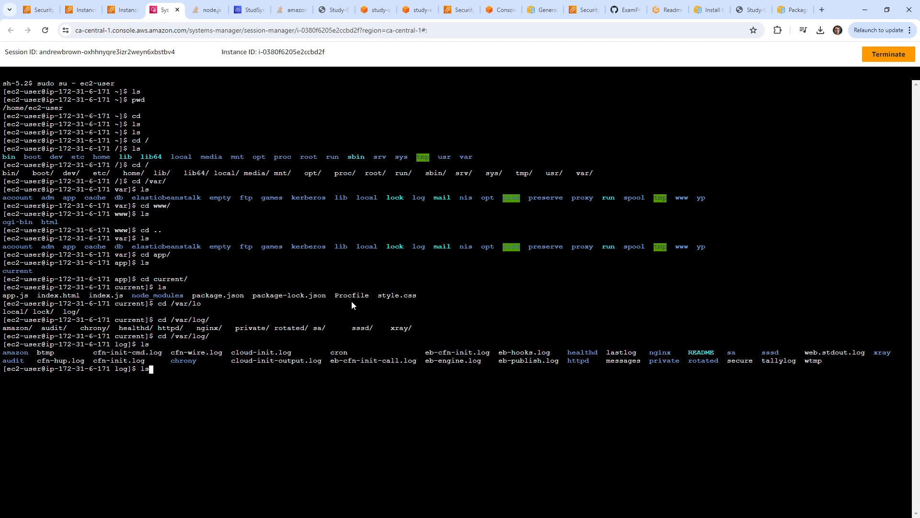
{"action": "type", "text": " -la"}
{"action": "key", "text": "Return"}
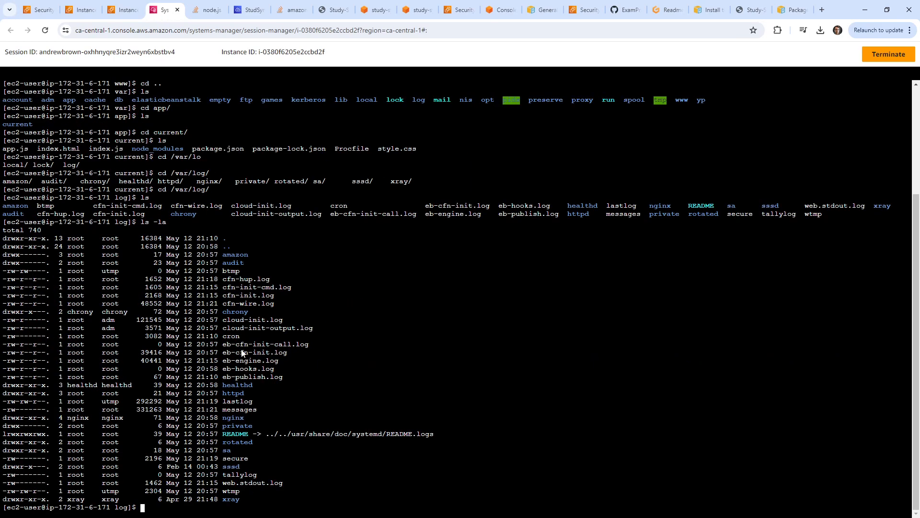
Highlight the listed log files, check the package documentation, and return to the Stack Overflow answer.
{"action": "left_click_drag", "start_coordinate": [263, 396], "coordinate": [242, 466]}
{"action": "left_click", "coordinate": [312, 341]}
{"action": "left_click", "coordinate": [787, 14]}
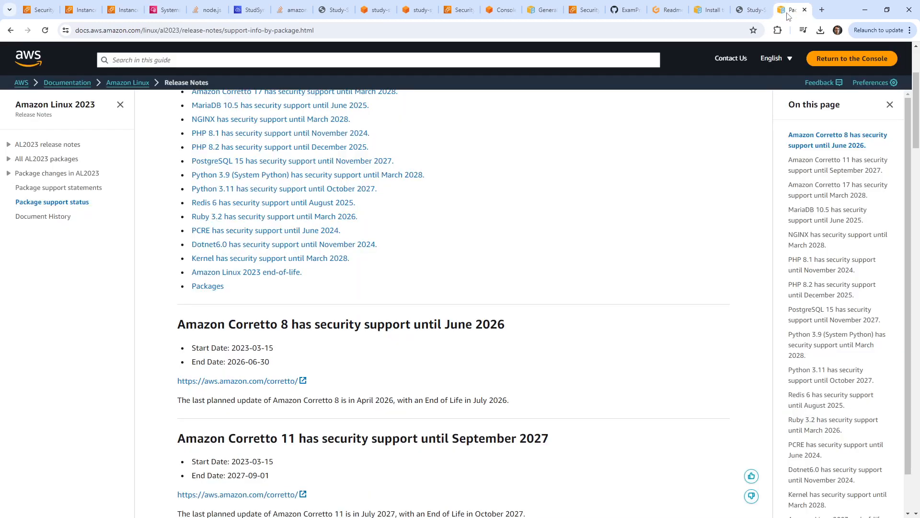
{"action": "left_click", "coordinate": [165, 9]}
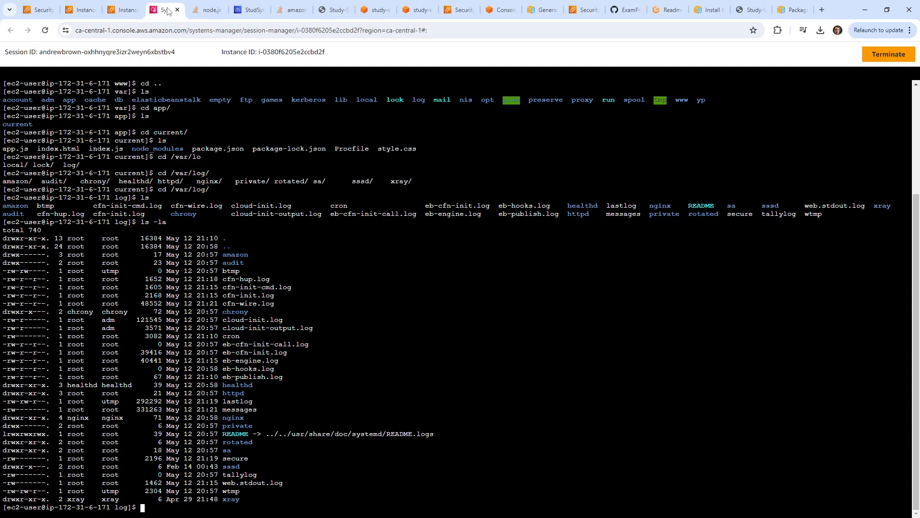
{"action": "left_click", "coordinate": [208, 10]}
Reread the Stack Overflow answer on where Beanstalk Node.js logs are stored.
{"action": "scroll", "coordinate": [382, 296], "scroll_direction": "down", "scroll_amount": 9}
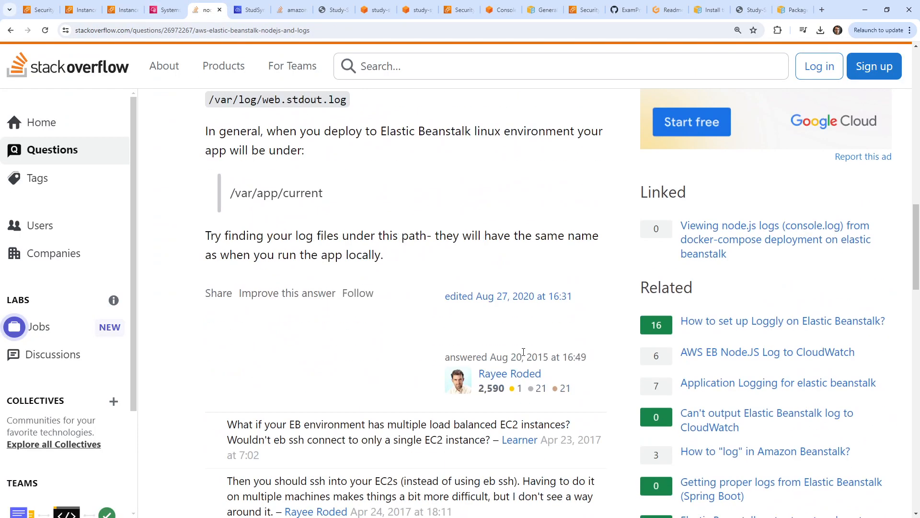
{"action": "scroll", "coordinate": [345, 362], "scroll_direction": "up", "scroll_amount": 6}
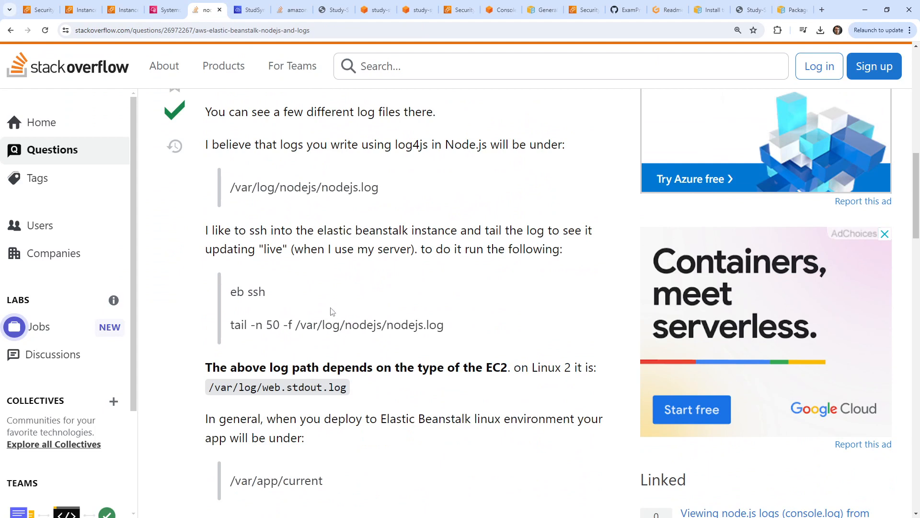
{"action": "scroll", "coordinate": [332, 312], "scroll_direction": "up", "scroll_amount": 1}
{"action": "scroll", "coordinate": [246, 159], "scroll_direction": "up", "scroll_amount": 1}
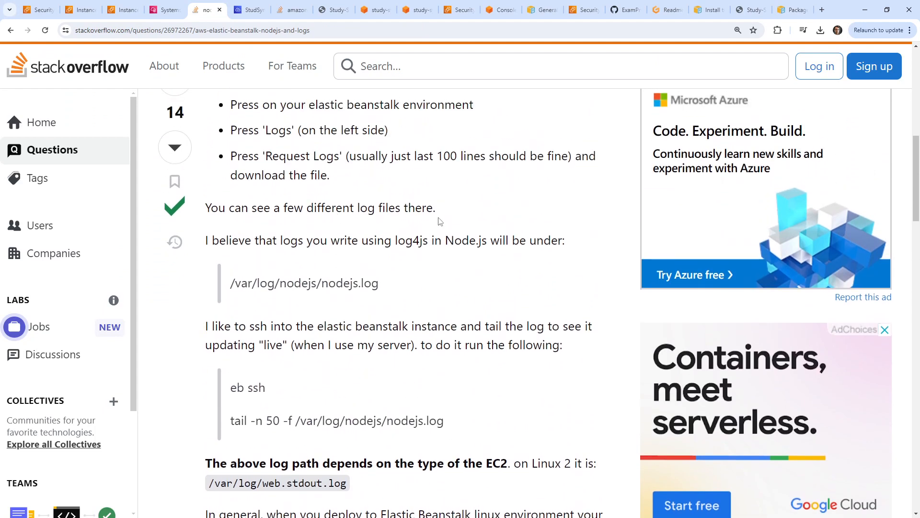
{"action": "scroll", "coordinate": [401, 253], "scroll_direction": "up", "scroll_amount": 1}
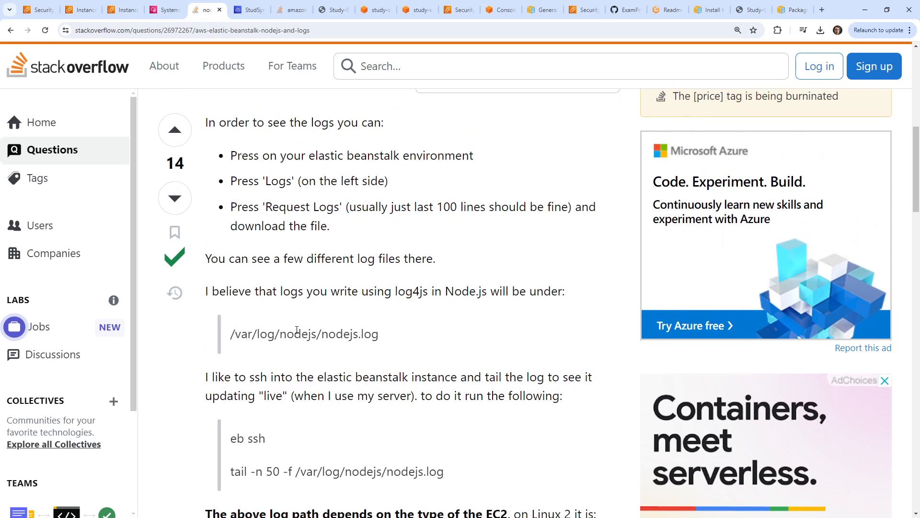
{"action": "scroll", "coordinate": [312, 326], "scroll_direction": "up", "scroll_amount": 10}
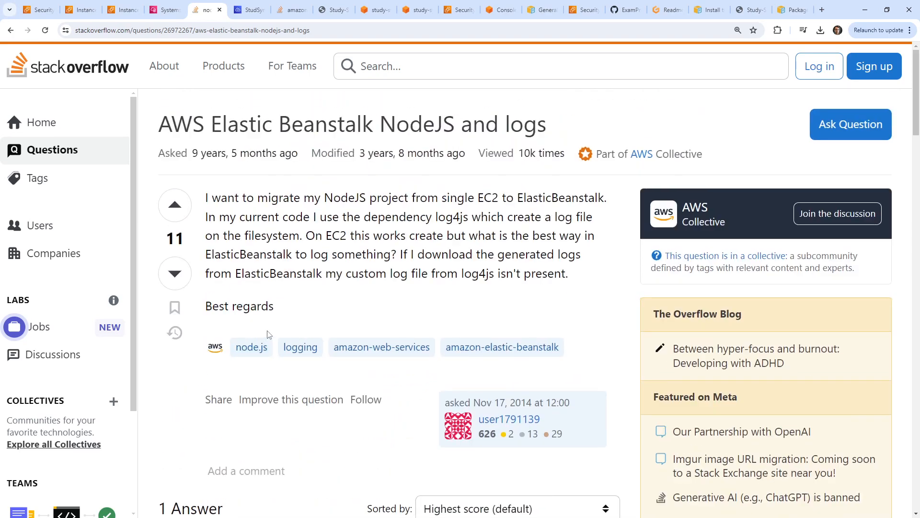
{"action": "scroll", "coordinate": [268, 334], "scroll_direction": "down", "scroll_amount": 20}
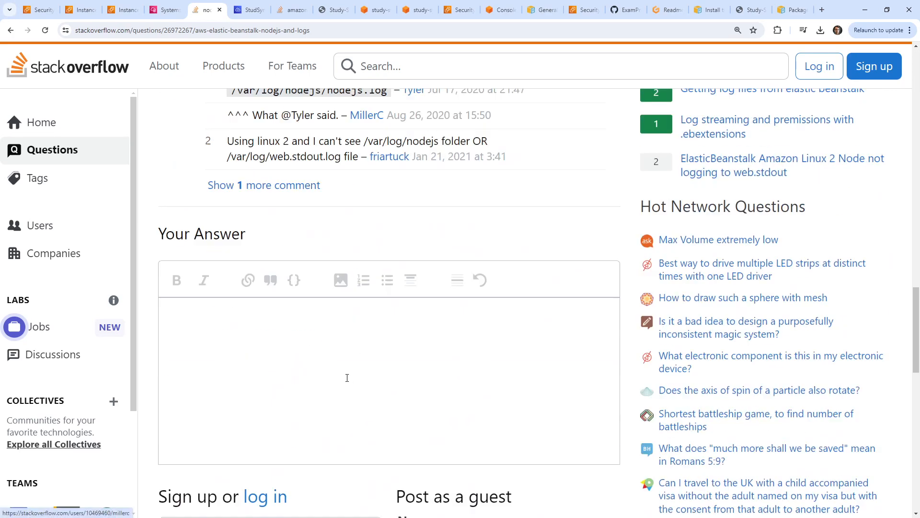
{"action": "scroll", "coordinate": [347, 378], "scroll_direction": "up", "scroll_amount": 5}
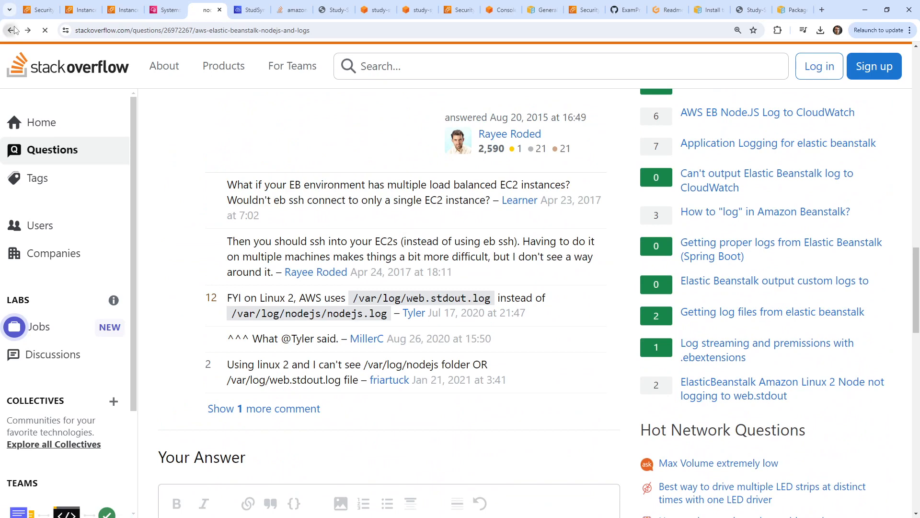
Revise the search to 'eb nodejs logs expressjs' and read the Stack Overflow answer it returns.
{"action": "left_click", "coordinate": [10, 31]}
{"action": "double_click", "coordinate": [344, 78]}
{"action": "key", "text": "BackSpace"}
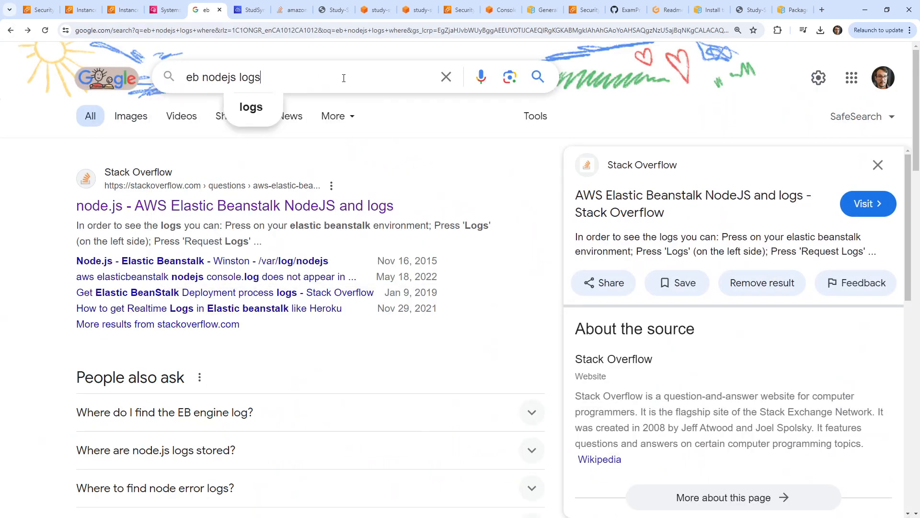
{"action": "type", "text": "expressjs"}
{"action": "key", "text": "Return"}
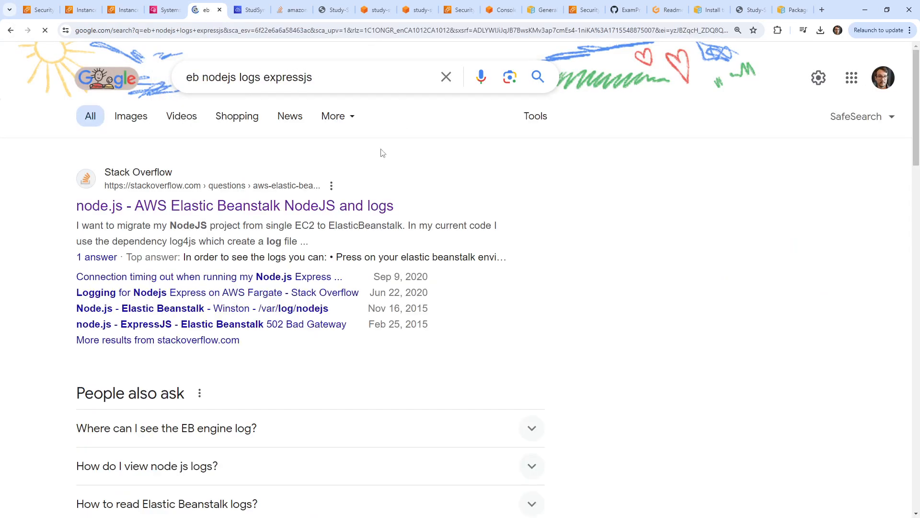
{"action": "left_click", "coordinate": [336, 207]}
{"action": "scroll", "coordinate": [350, 180], "scroll_direction": "down", "scroll_amount": 2}
{"action": "scroll", "coordinate": [350, 179], "scroll_direction": "down", "scroll_amount": 5}
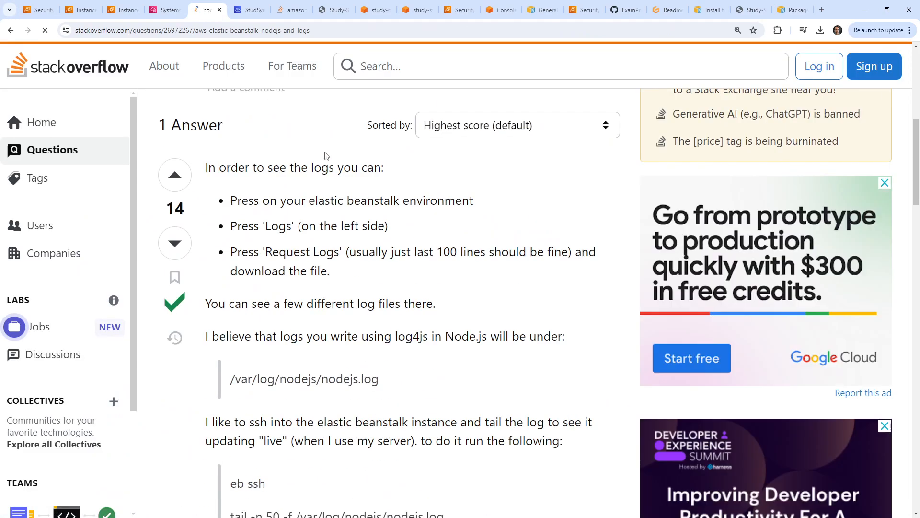
{"action": "scroll", "coordinate": [327, 158], "scroll_direction": "down", "scroll_amount": 7}
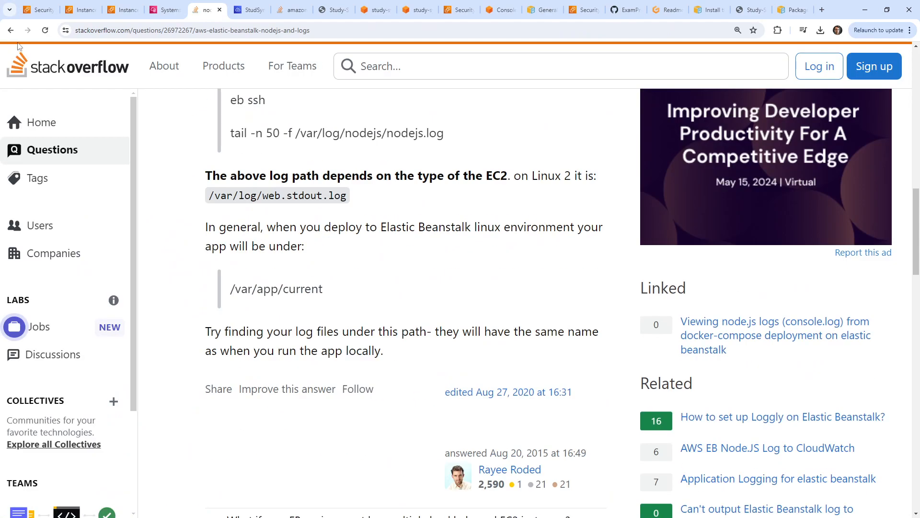
Open the AWS guide on deploying Express to Elastic Beanstalk and search it for 'logs'.
{"action": "left_click", "coordinate": [10, 31]}
{"action": "scroll", "coordinate": [258, 254], "scroll_direction": "down", "scroll_amount": 7}
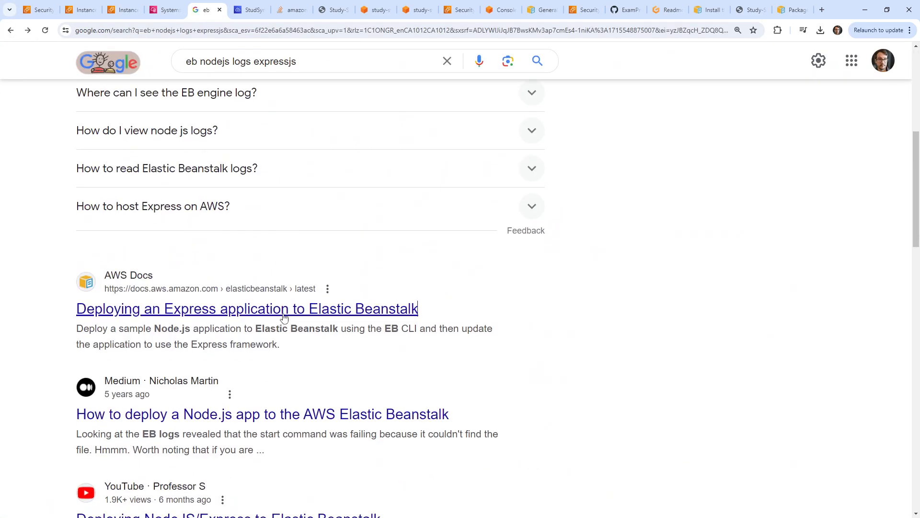
{"action": "left_click", "coordinate": [284, 318]}
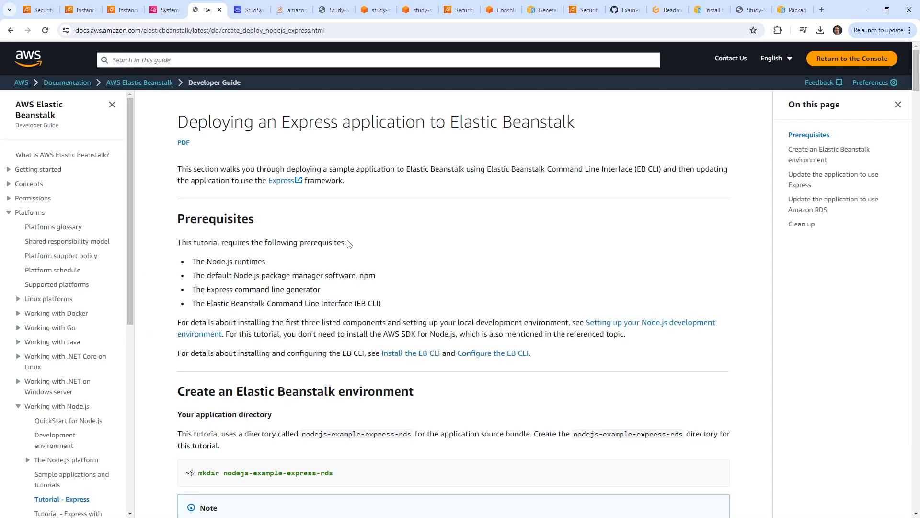
{"action": "scroll", "coordinate": [348, 243], "scroll_direction": "down", "scroll_amount": 8}
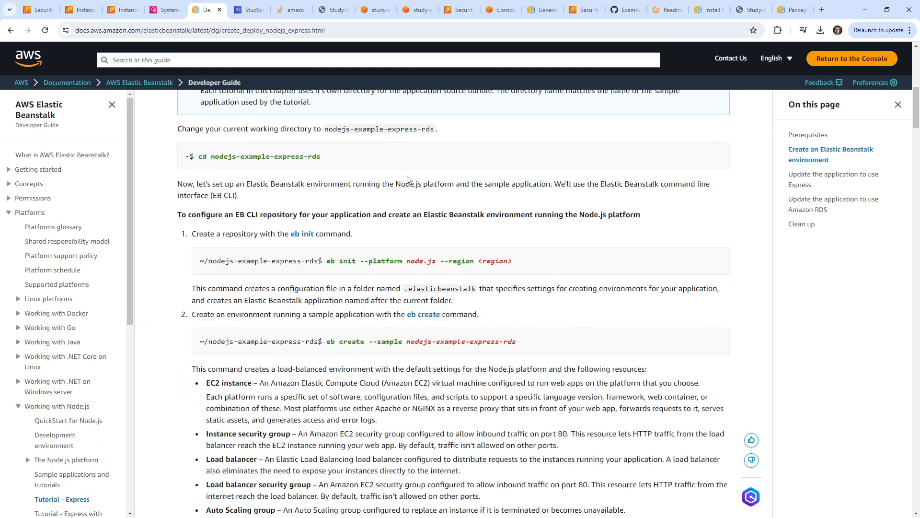
{"action": "key", "text": "ctrl+f"}
{"action": "type", "text": "logs"}
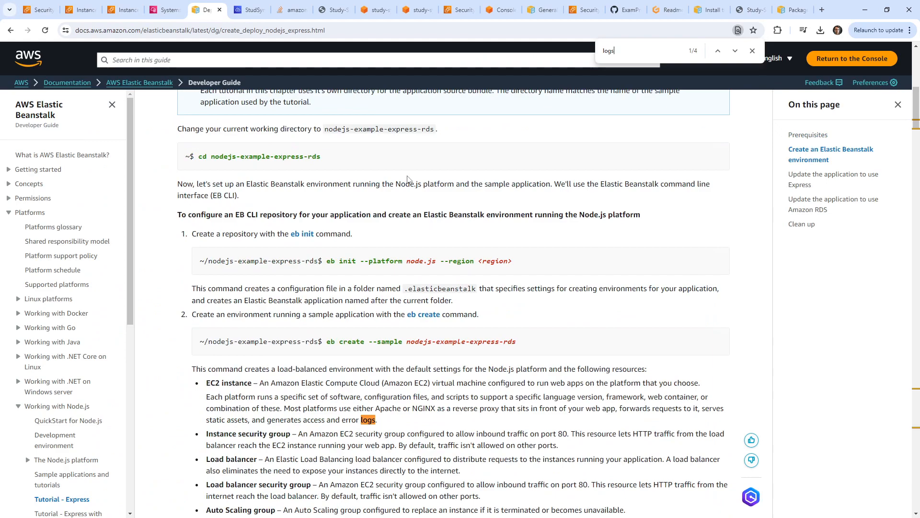
{"action": "key", "text": "Return"}
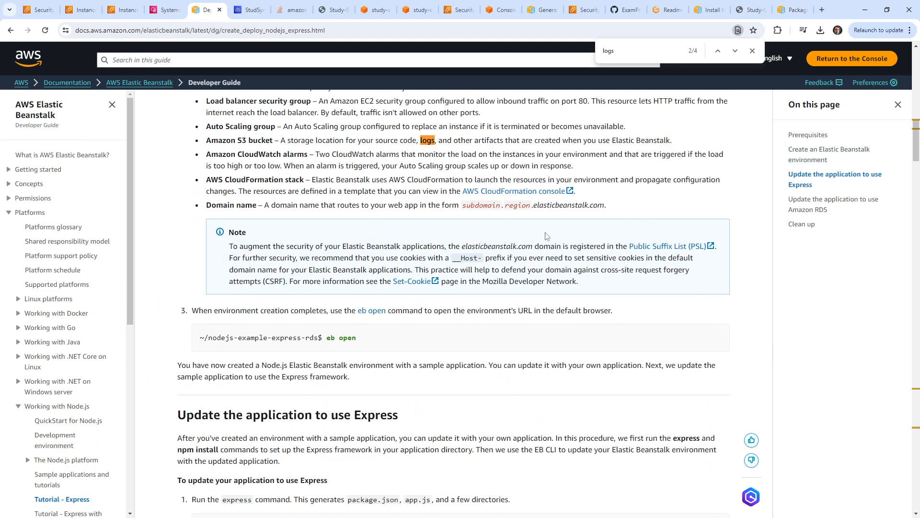
Read through the guide's log-related sections, then move to the EC2 Security Groups page.
{"action": "scroll", "coordinate": [486, 211], "scroll_direction": "down", "scroll_amount": 5}
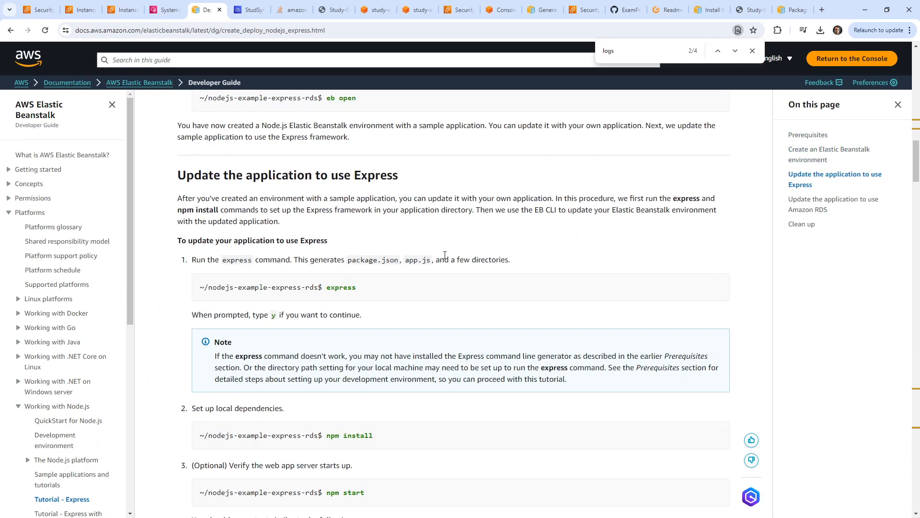
{"action": "scroll", "coordinate": [445, 255], "scroll_direction": "down", "scroll_amount": 8}
{"action": "scroll", "coordinate": [450, 266], "scroll_direction": "up", "scroll_amount": 7}
{"action": "scroll", "coordinate": [452, 262], "scroll_direction": "down", "scroll_amount": 9}
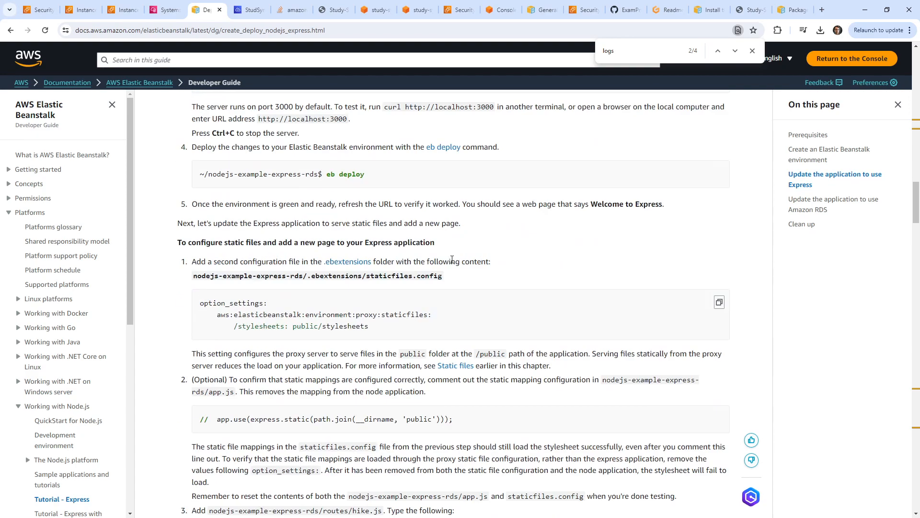
{"action": "scroll", "coordinate": [452, 260], "scroll_direction": "down", "scroll_amount": 20}
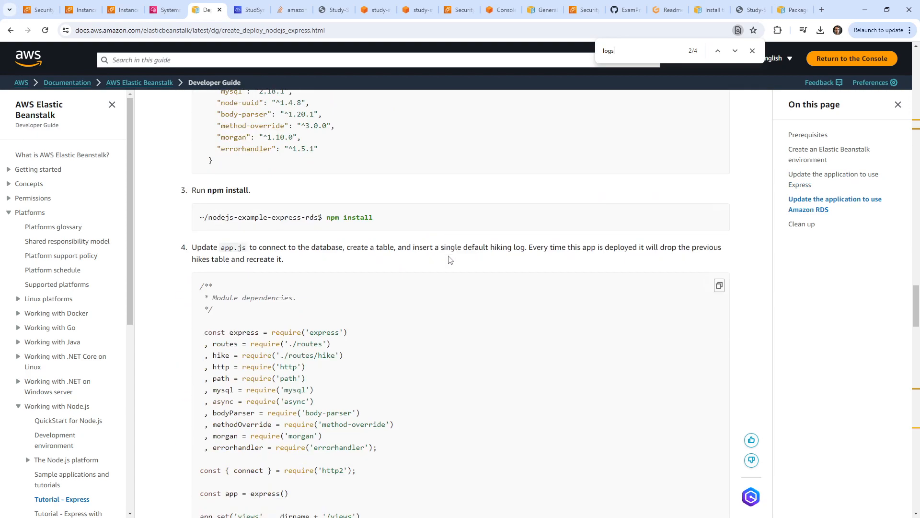
{"action": "scroll", "coordinate": [448, 259], "scroll_direction": "down", "scroll_amount": 18}
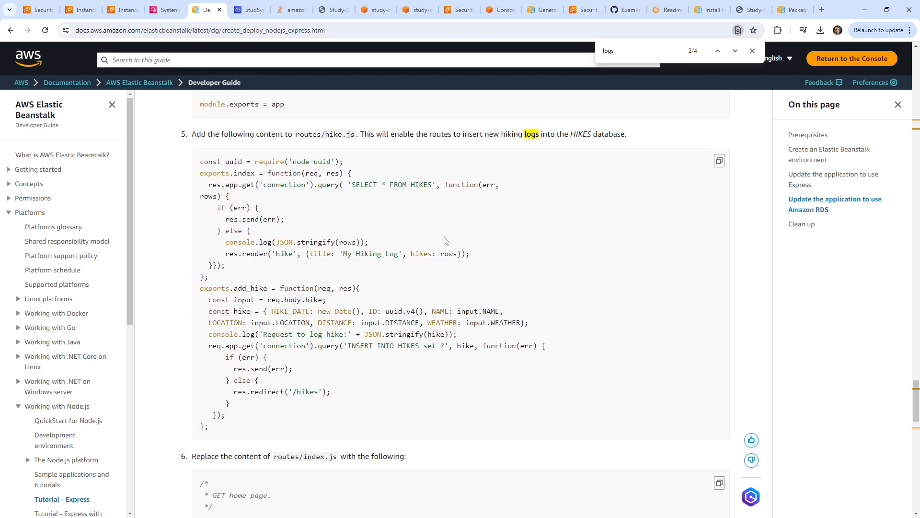
{"action": "scroll", "coordinate": [448, 241], "scroll_direction": "down", "scroll_amount": 20}
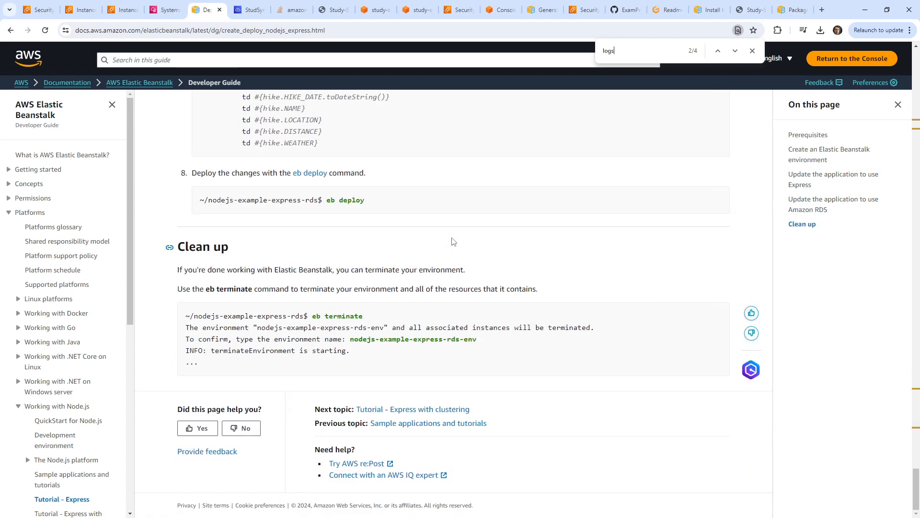
{"action": "left_click", "coordinate": [165, 10]}
{"action": "left_click", "coordinate": [120, 9]}
{"action": "left_click", "coordinate": [41, 9]}
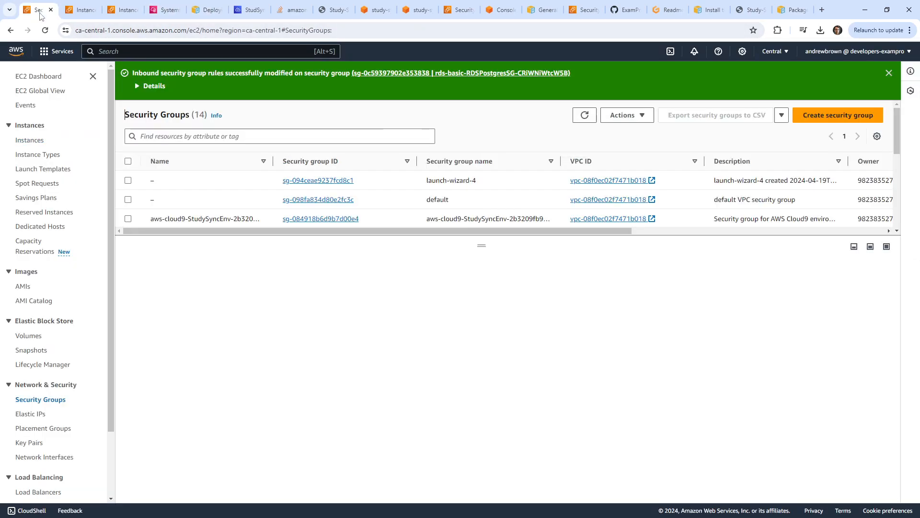
Begin a console search on the EC2 Instances page and pull that page into its own window.
{"action": "left_click", "coordinate": [83, 10]}
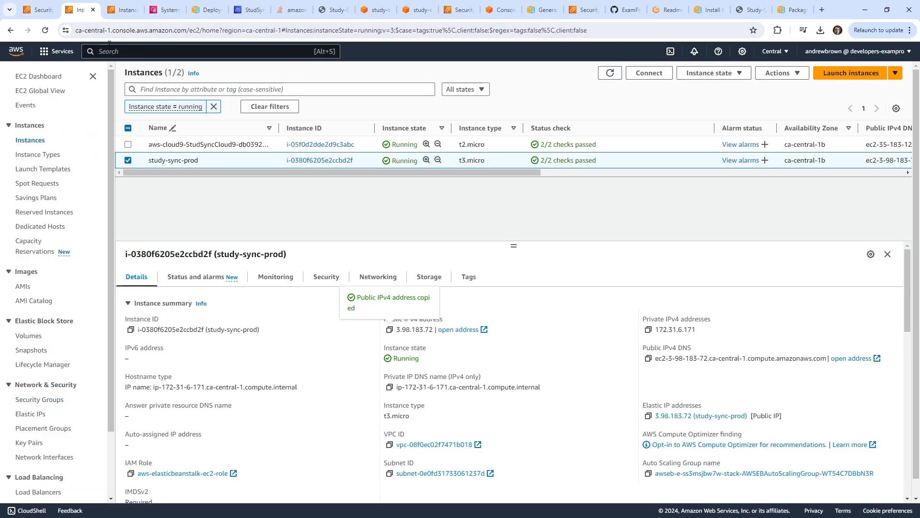
{"action": "left_click", "coordinate": [122, 51]}
{"action": "type", "text": "rv3"}
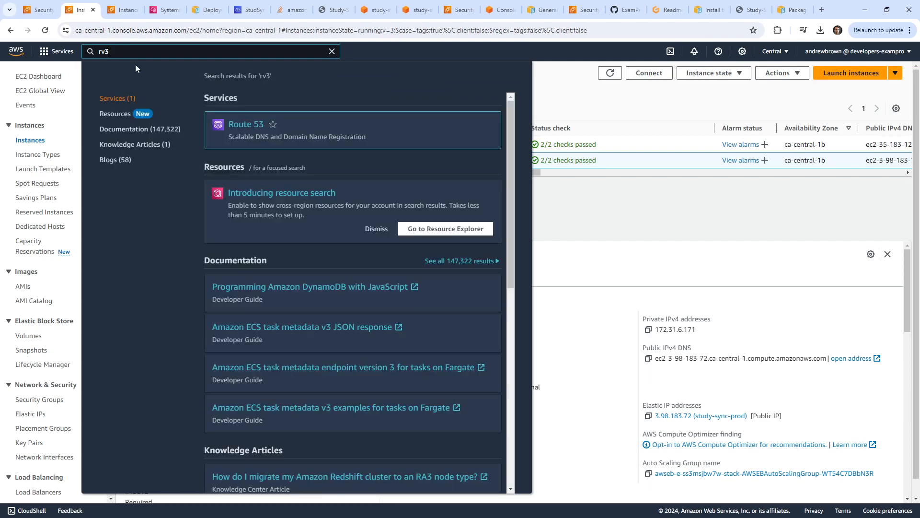
{"action": "left_click", "coordinate": [242, 15]}
{"action": "left_click", "coordinate": [151, 16]}
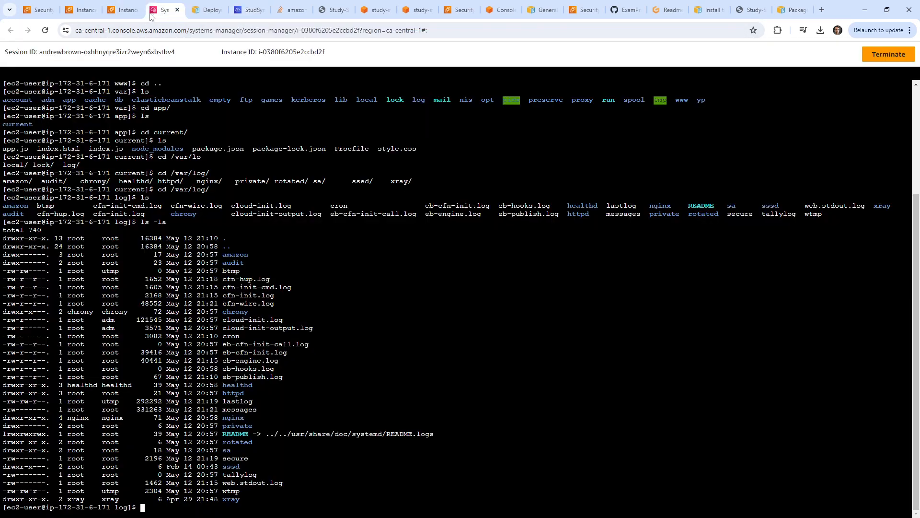
{"action": "left_click_drag", "start_coordinate": [121, 19], "coordinate": [163, 10]}
Open study-sync-prod in Elastic Beanstalk, request the last 100 log lines, and open the tail log.
{"action": "type", "text": "beanstalk"}
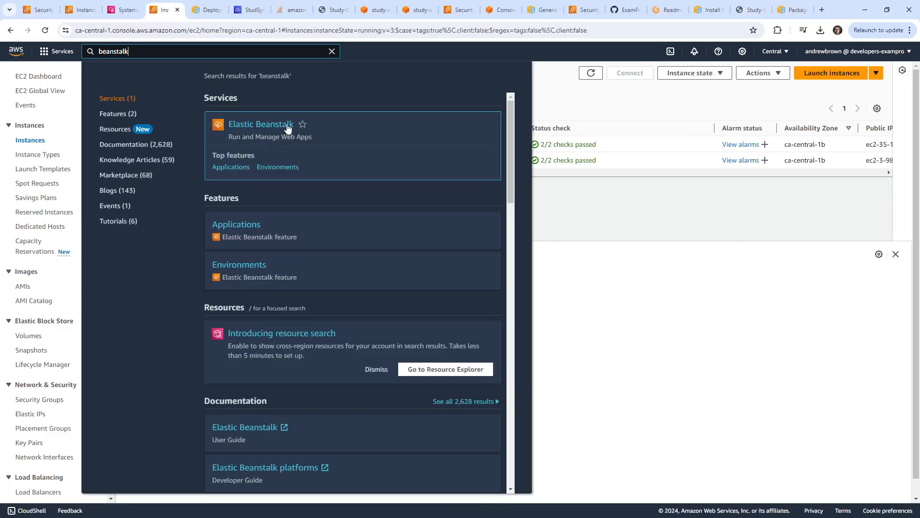
{"action": "left_click", "coordinate": [292, 124]}
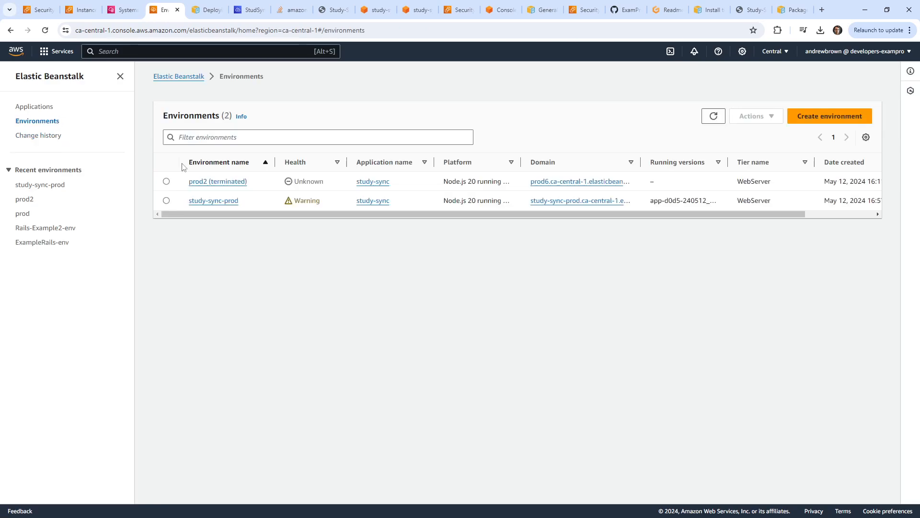
{"action": "left_click", "coordinate": [224, 201]}
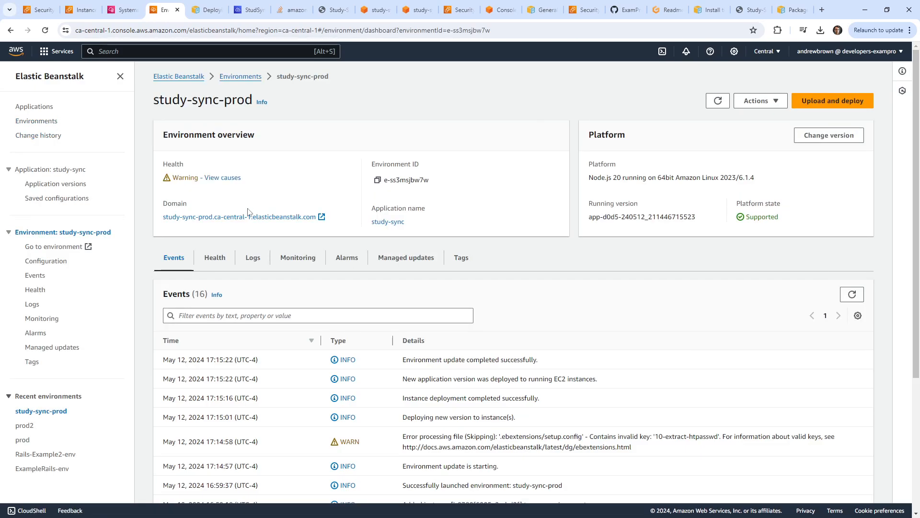
{"action": "left_click", "coordinate": [256, 260]}
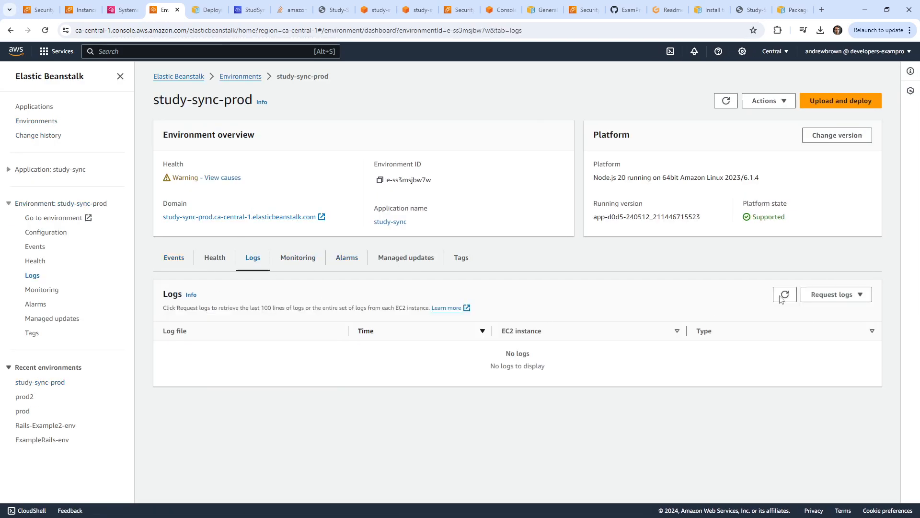
{"action": "left_click", "coordinate": [834, 294]}
{"action": "left_click", "coordinate": [829, 325]}
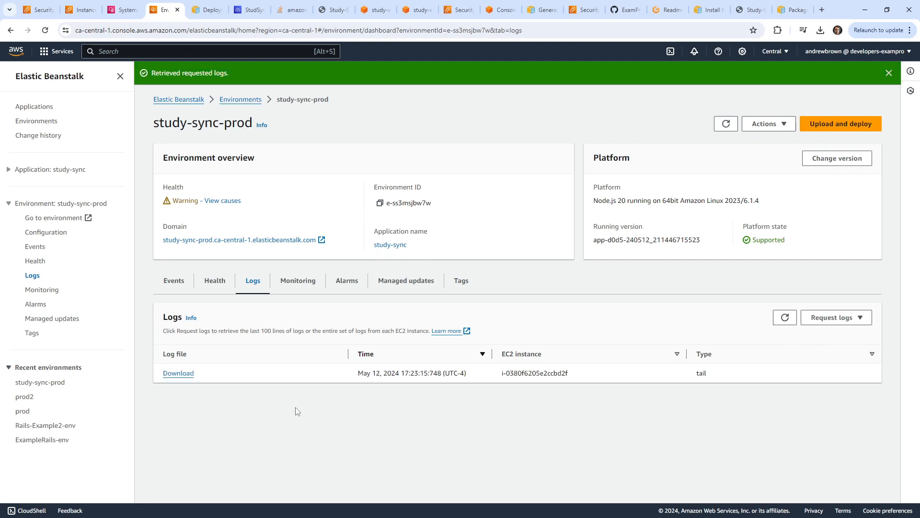
{"action": "left_click", "coordinate": [178, 374]}
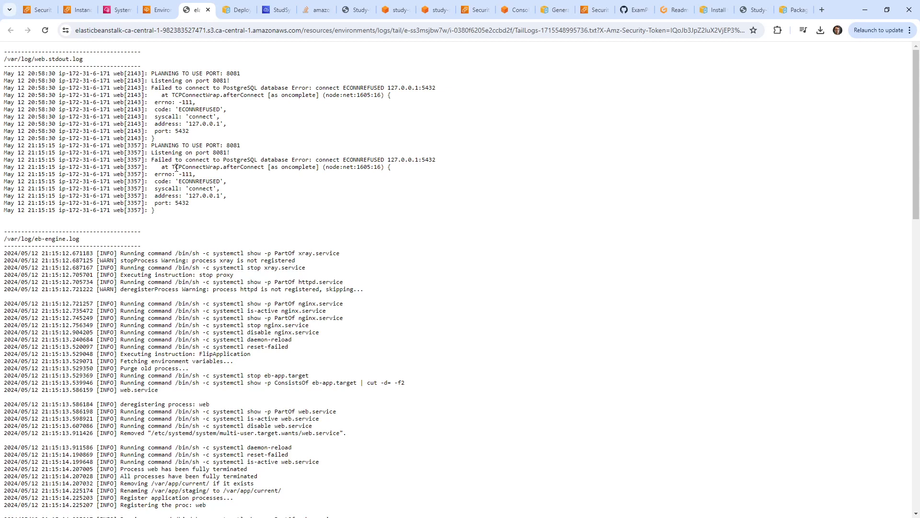
{"action": "left_click_drag", "start_coordinate": [103, 245], "coordinate": [4, 238]}
{"action": "left_click", "coordinate": [145, 203]}
{"action": "scroll", "coordinate": [155, 192], "scroll_direction": "down", "scroll_amount": 15}
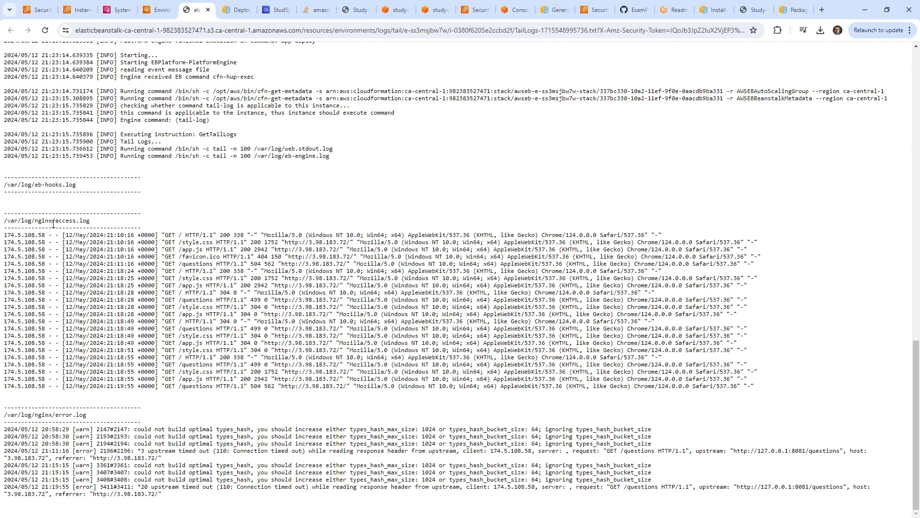
{"action": "left_click_drag", "start_coordinate": [41, 222], "coordinate": [141, 228]}
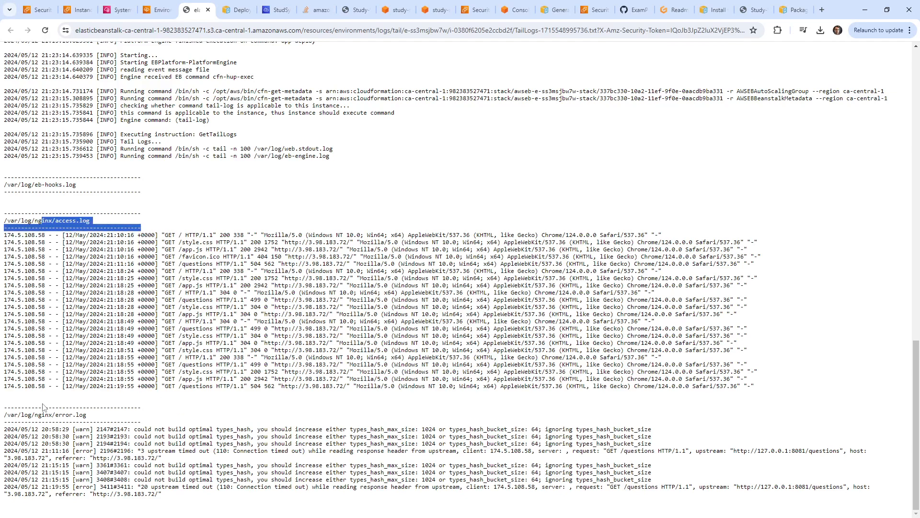
{"action": "left_click_drag", "start_coordinate": [45, 407], "coordinate": [129, 419]}
{"action": "left_click", "coordinate": [171, 425]}
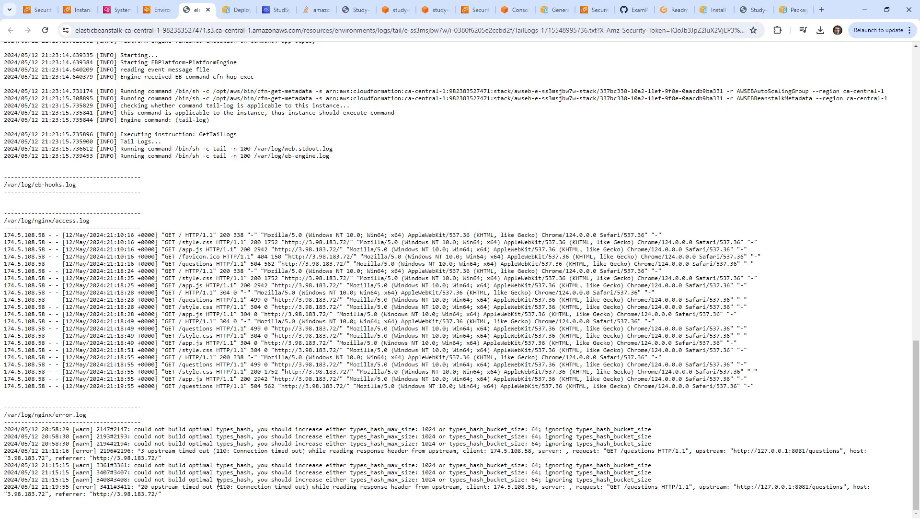
{"action": "left_click_drag", "start_coordinate": [175, 499], "coordinate": [82, 481]}
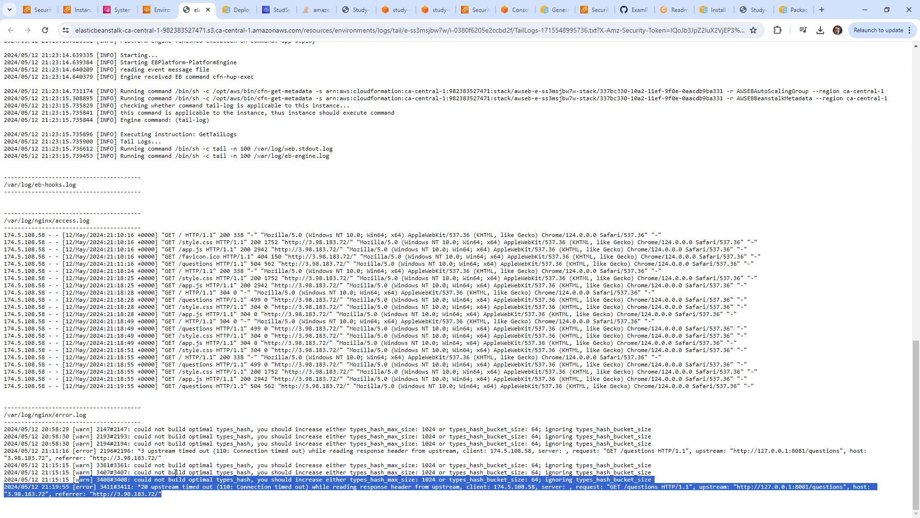
{"action": "left_click", "coordinate": [149, 474]}
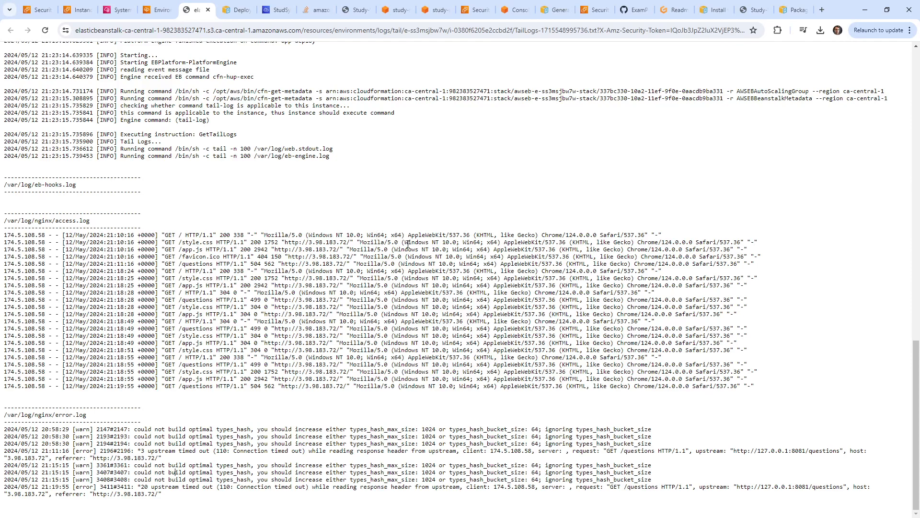
Enlarge the Cloud9 editor and open app.js and index.js, highlighting DATABASE_URL in index.js.
{"action": "left_click", "coordinate": [280, 11]}
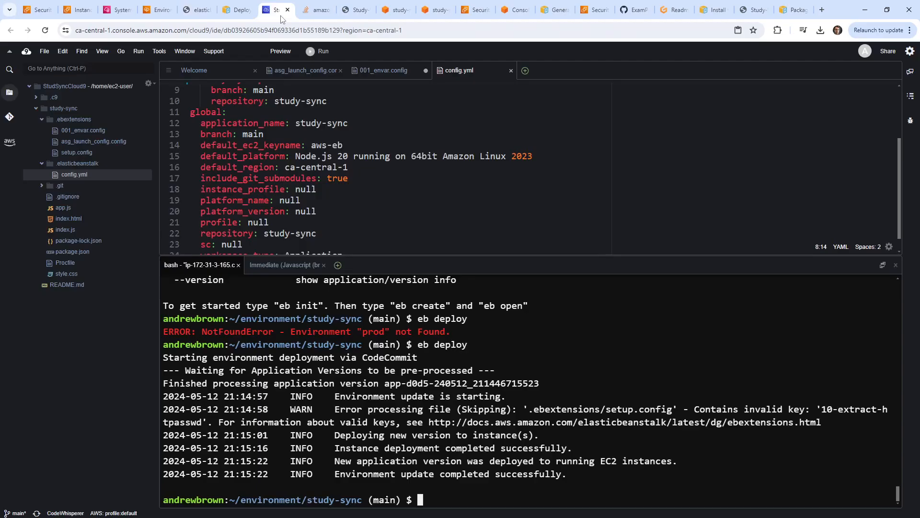
{"action": "left_click", "coordinate": [285, 167]}
{"action": "left_click_drag", "start_coordinate": [454, 254], "coordinate": [453, 336]}
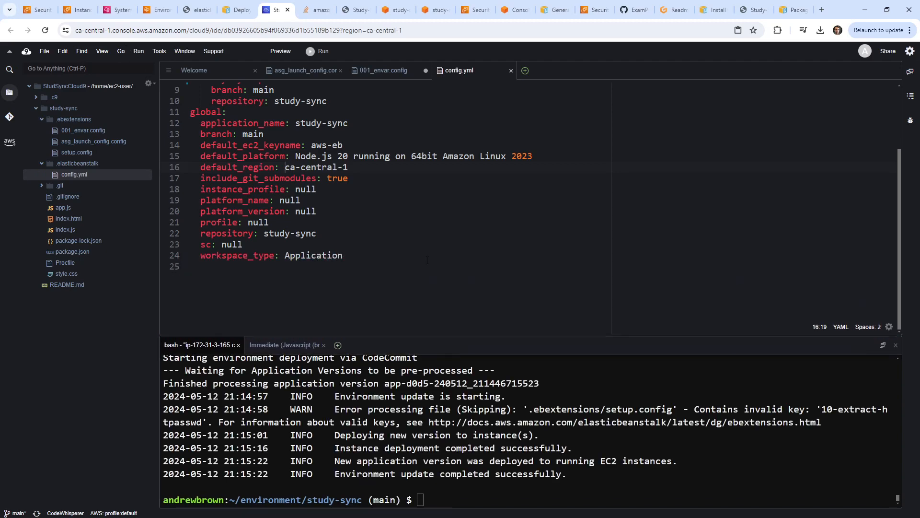
{"action": "double_click", "coordinate": [82, 203]}
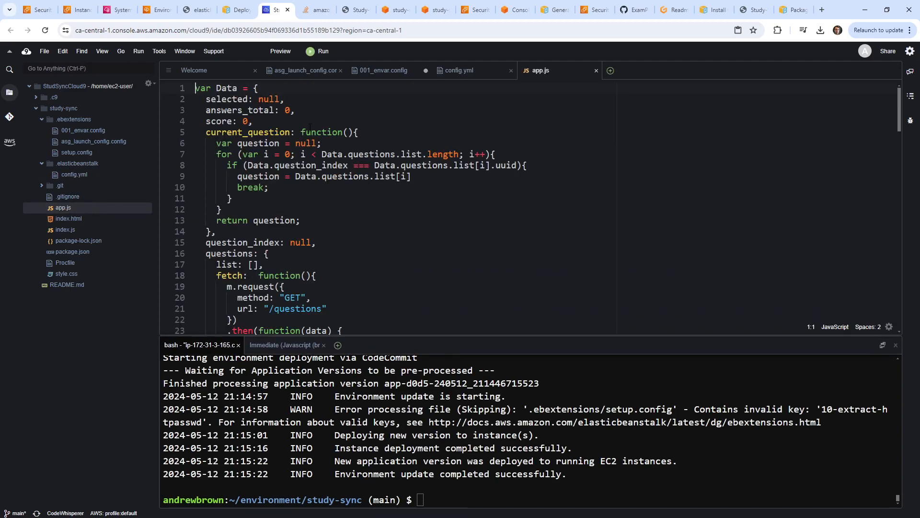
{"action": "double_click", "coordinate": [56, 228]}
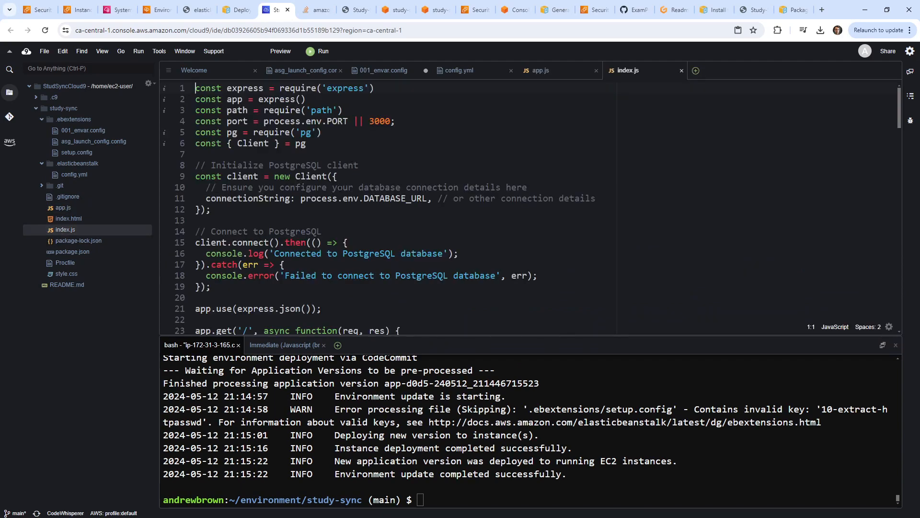
{"action": "double_click", "coordinate": [399, 200]}
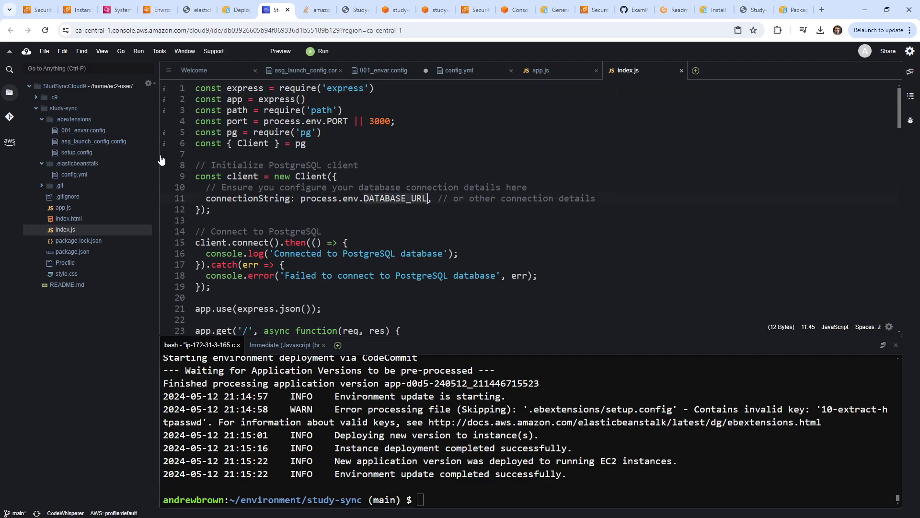
Inspect the DATABASE_URL value in 001_envar.config, then return to the study-sync-prod logs.
{"action": "left_click", "coordinate": [110, 131]}
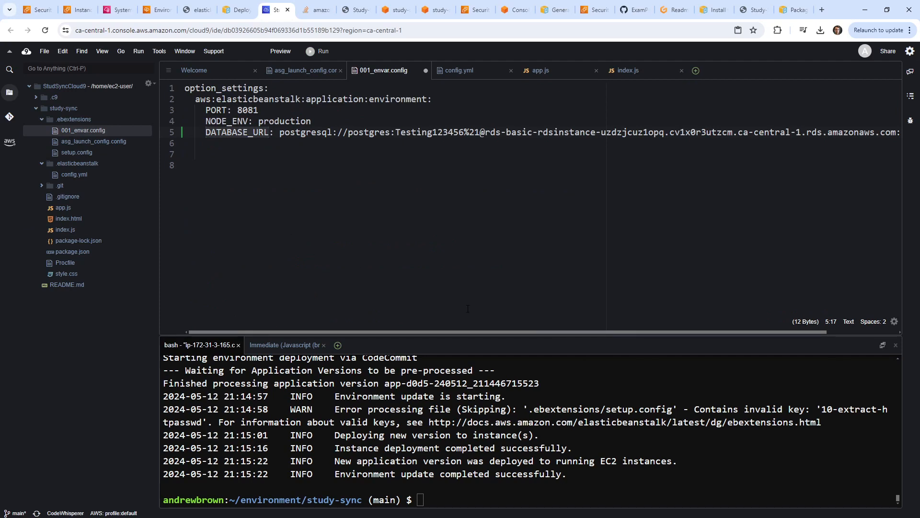
{"action": "left_click_drag", "start_coordinate": [384, 132], "coordinate": [763, 145]}
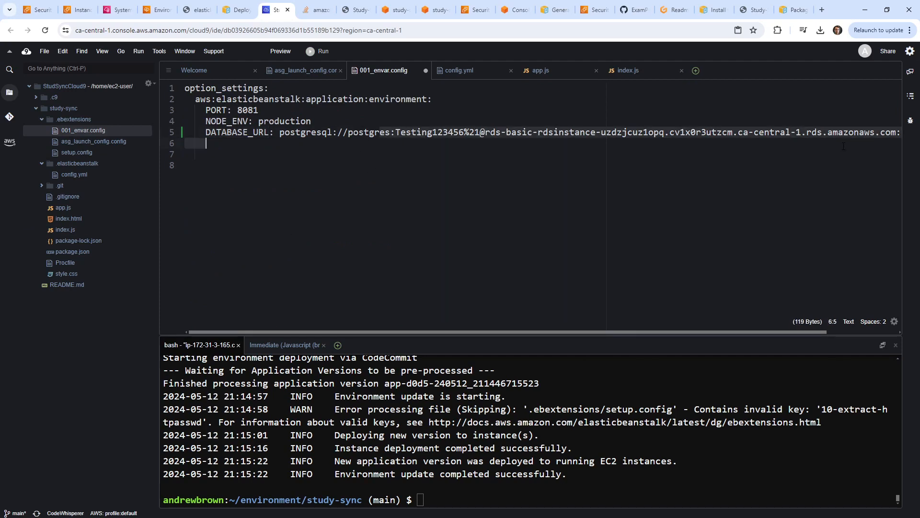
{"action": "left_click", "coordinate": [459, 205]}
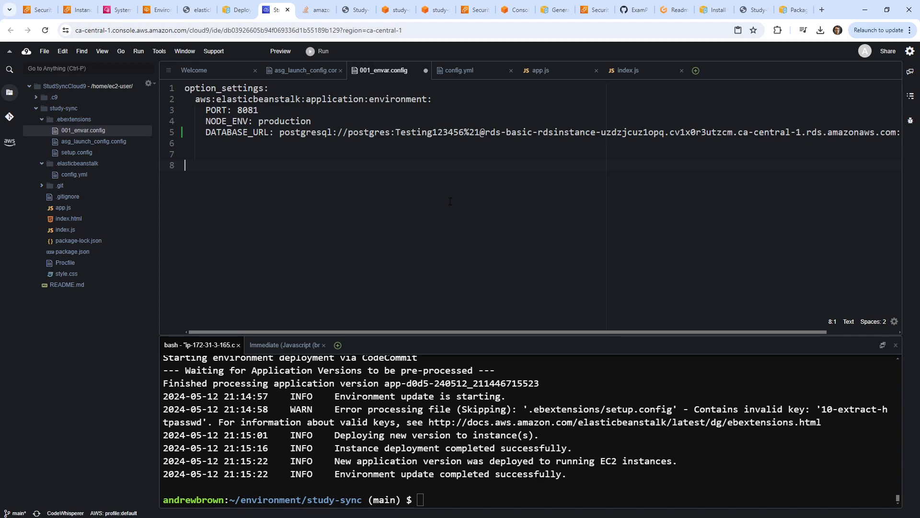
{"action": "left_click", "coordinate": [159, 11]}
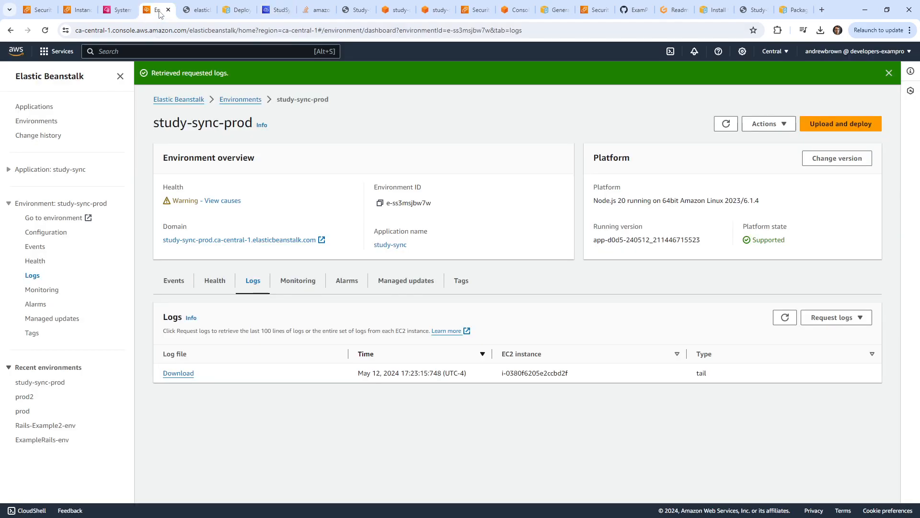
Find study-sync-prod in EC2 Instances and copy its StudySyncSG security group ID.
{"action": "left_click", "coordinate": [137, 57]}
{"action": "type", "text": "ec2"}
{"action": "left_click", "coordinate": [238, 124]}
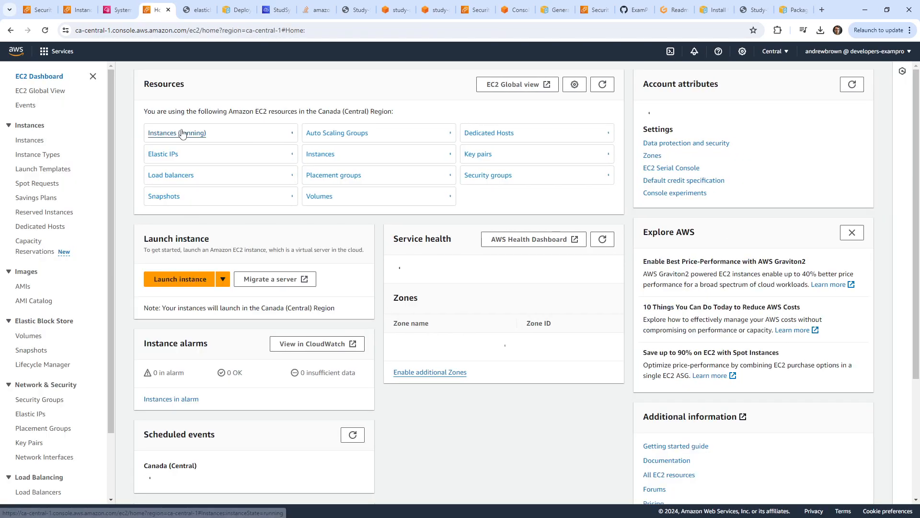
{"action": "left_click", "coordinate": [187, 136]}
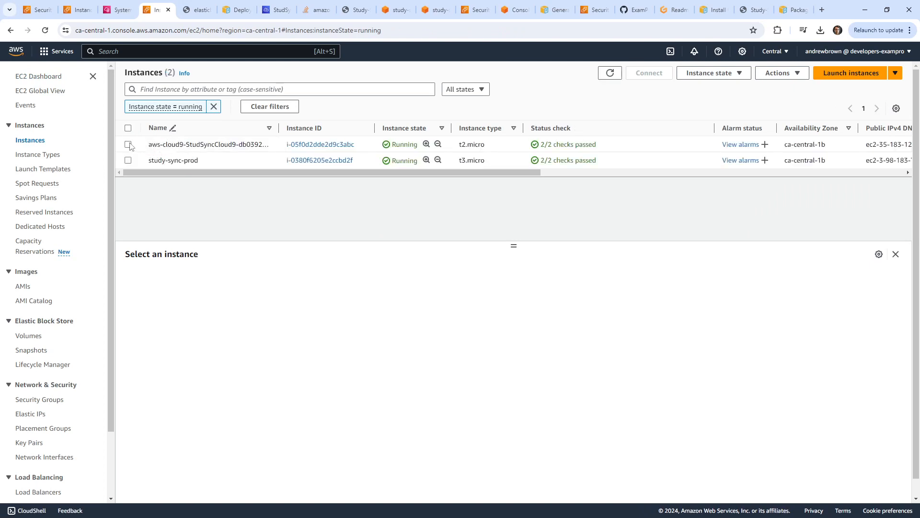
{"action": "left_click", "coordinate": [128, 144]}
{"action": "left_click", "coordinate": [128, 145]}
{"action": "left_click", "coordinate": [128, 161]}
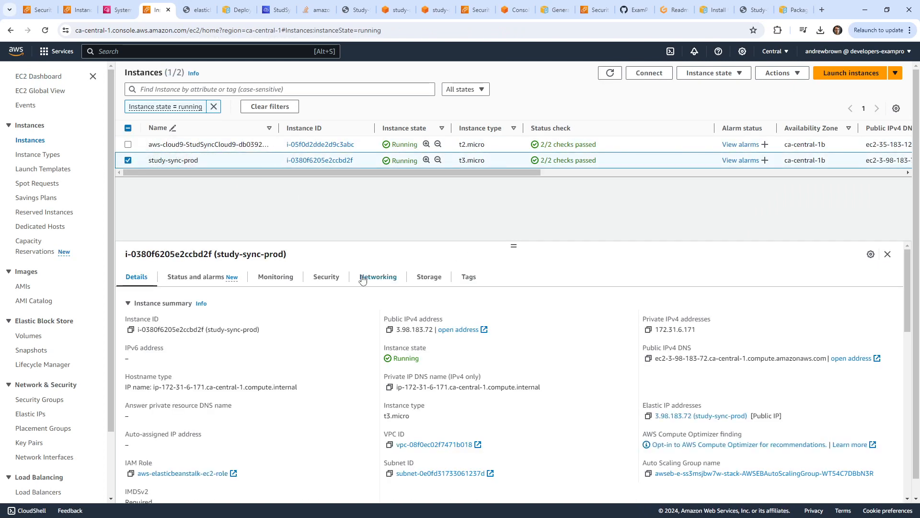
{"action": "left_click", "coordinate": [326, 278]}
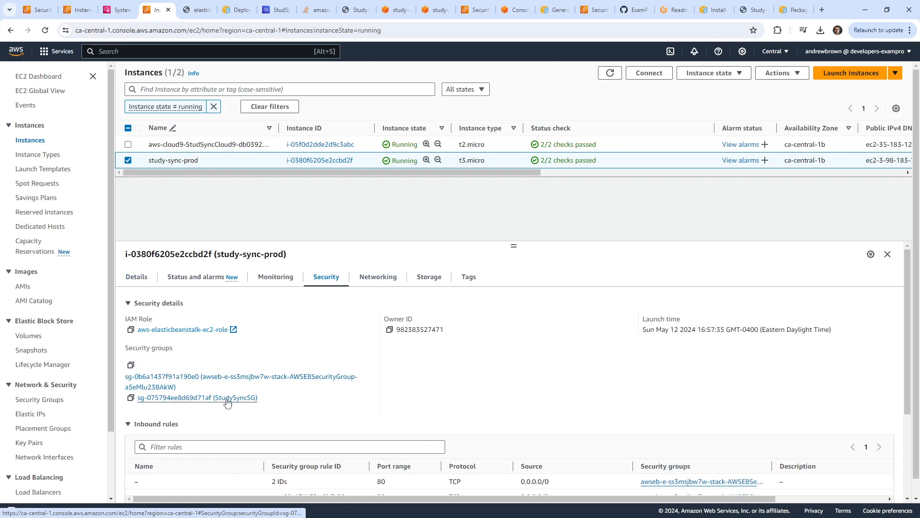
{"action": "left_click", "coordinate": [211, 397]}
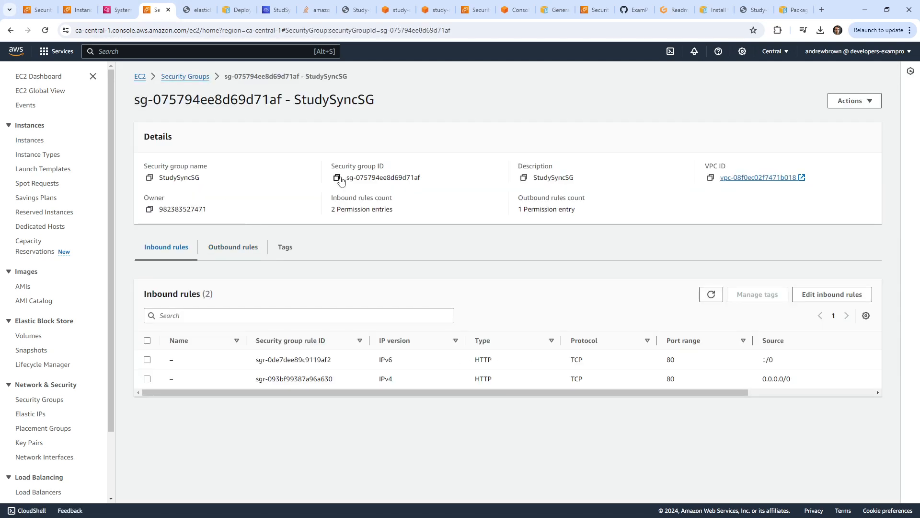
{"action": "left_click", "coordinate": [336, 178]}
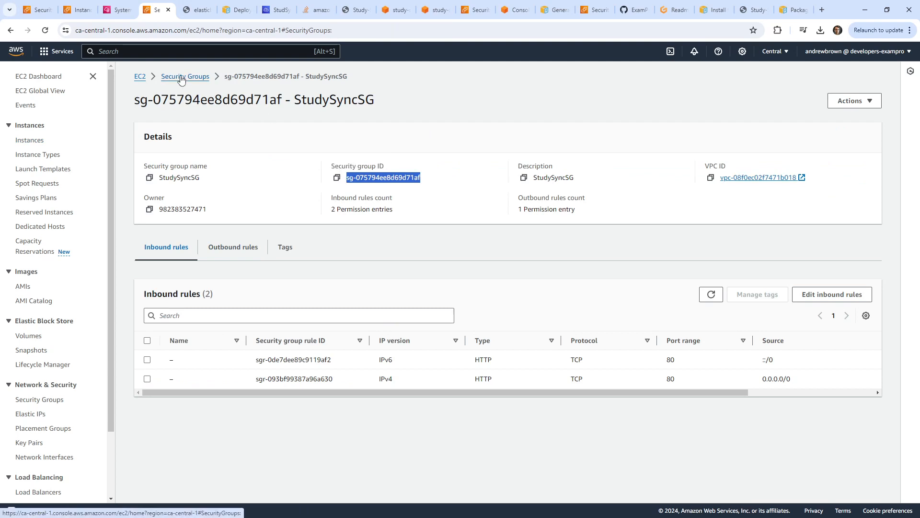
Edit rds-basic-RDSPostgresSG's inbound rules and search them for the copied StudySyncSG ID.
{"action": "left_click", "coordinate": [185, 77]}
{"action": "left_click_drag", "start_coordinate": [481, 220], "coordinate": [477, 402]}
{"action": "scroll", "coordinate": [472, 283], "scroll_direction": "down", "scroll_amount": 1}
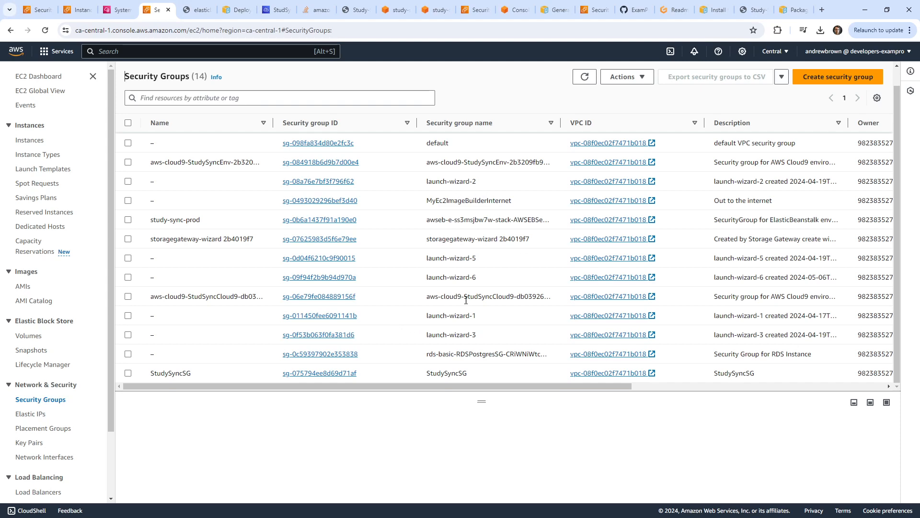
{"action": "left_click", "coordinate": [129, 354]}
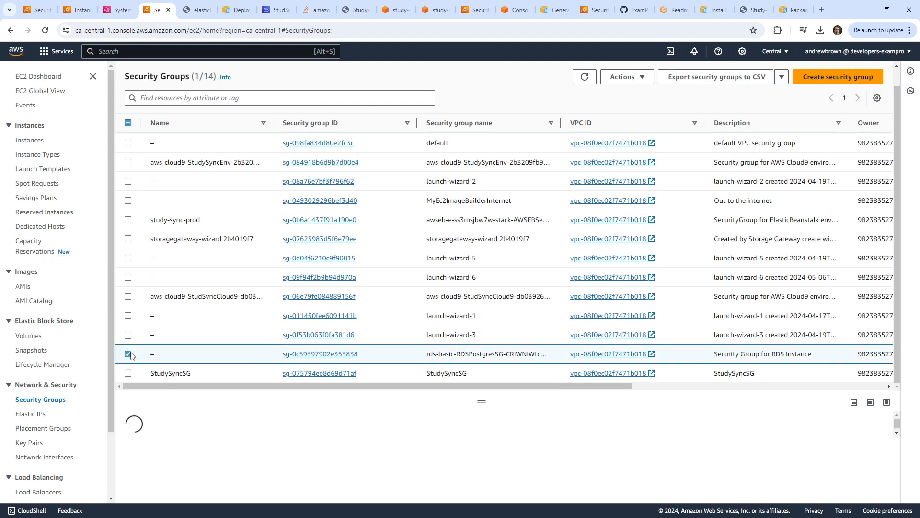
{"action": "left_click_drag", "start_coordinate": [475, 396], "coordinate": [475, 213]}
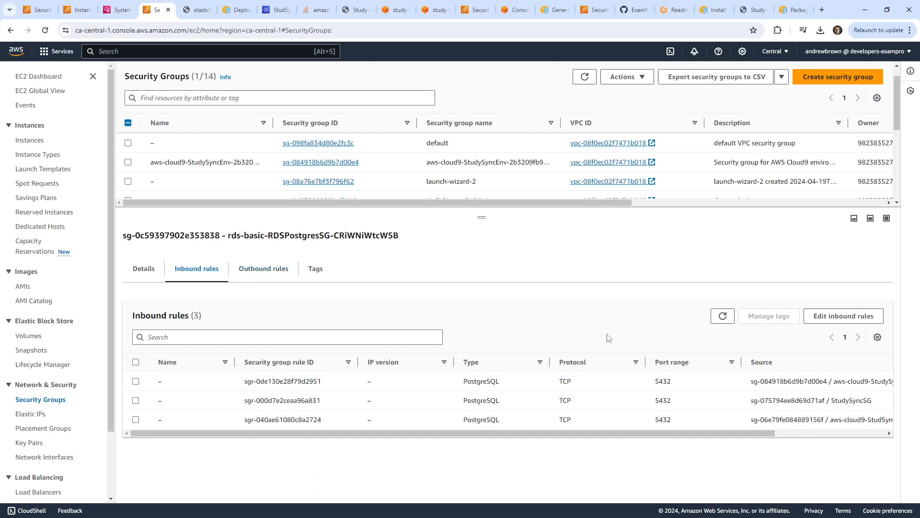
{"action": "left_click", "coordinate": [836, 310]}
{"action": "key", "text": "ctrl+f"}
{"action": "key", "text": "ctrl+v"}
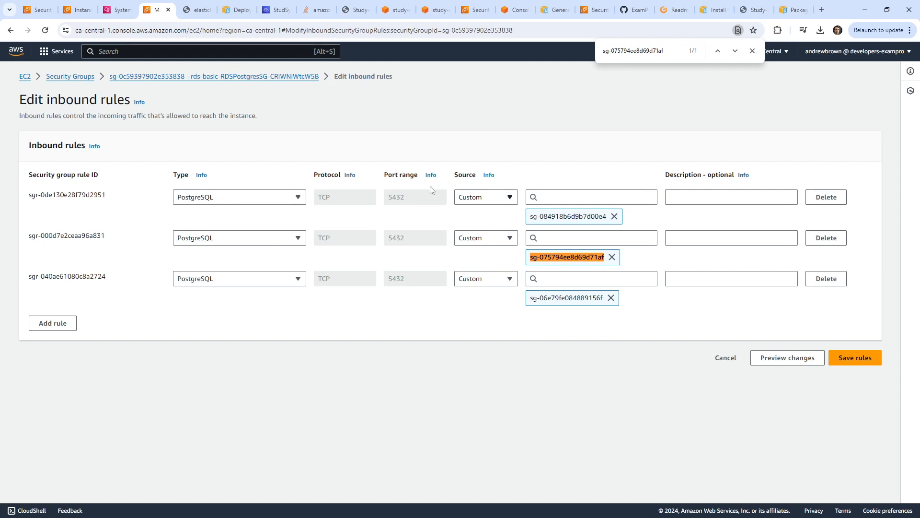
{"action": "left_click", "coordinate": [123, 11]}
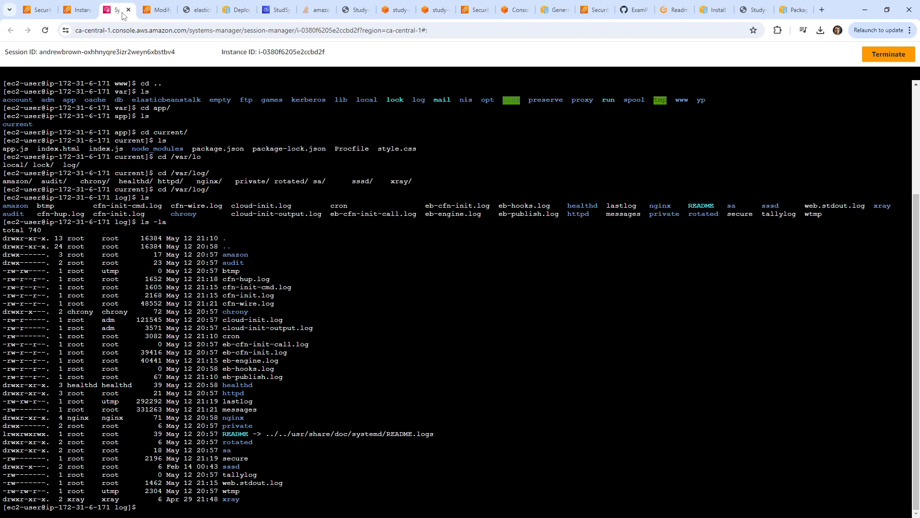
Confirm psql is missing, then install postgresql15 with sudo yum, answering y.
{"action": "type", "text": "psql"}
{"action": "key", "text": "Return"}
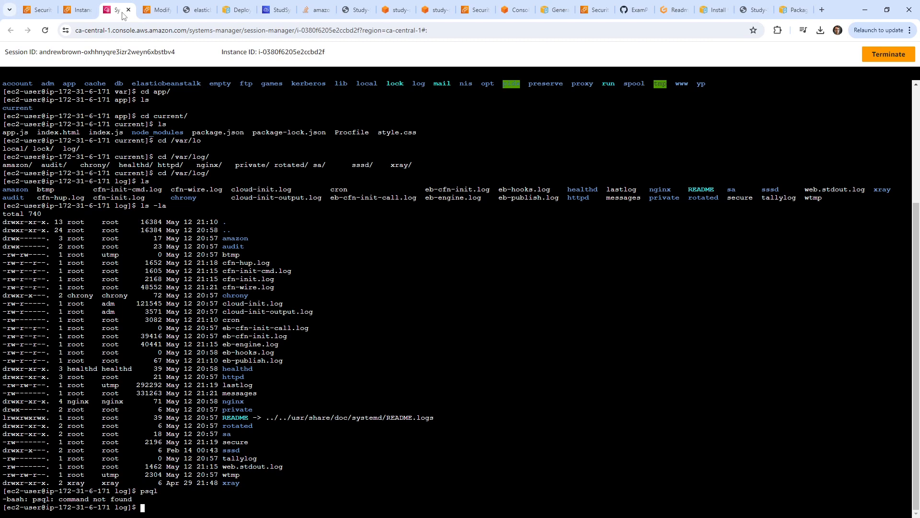
{"action": "type", "text": "sudo yum install postgresql15"}
{"action": "key", "text": "Return"}
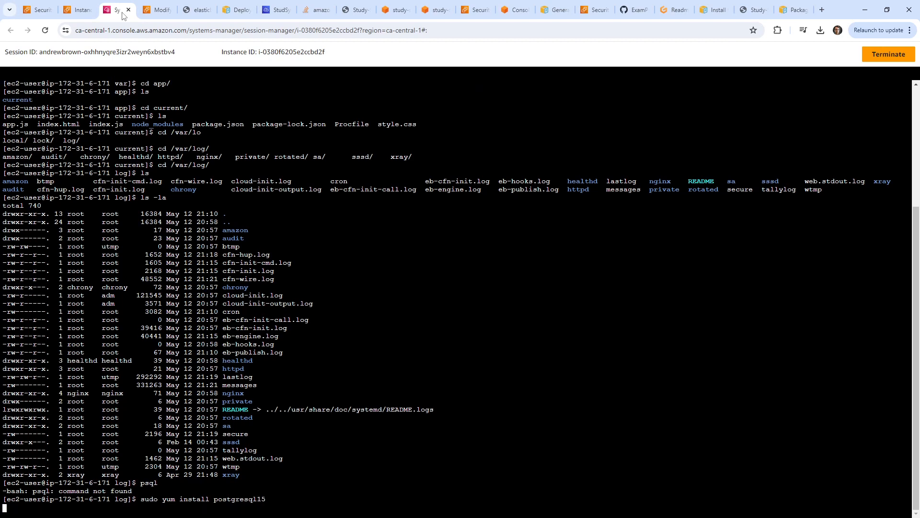
{"action": "type", "text": "y"}
{"action": "key", "text": "Return"}
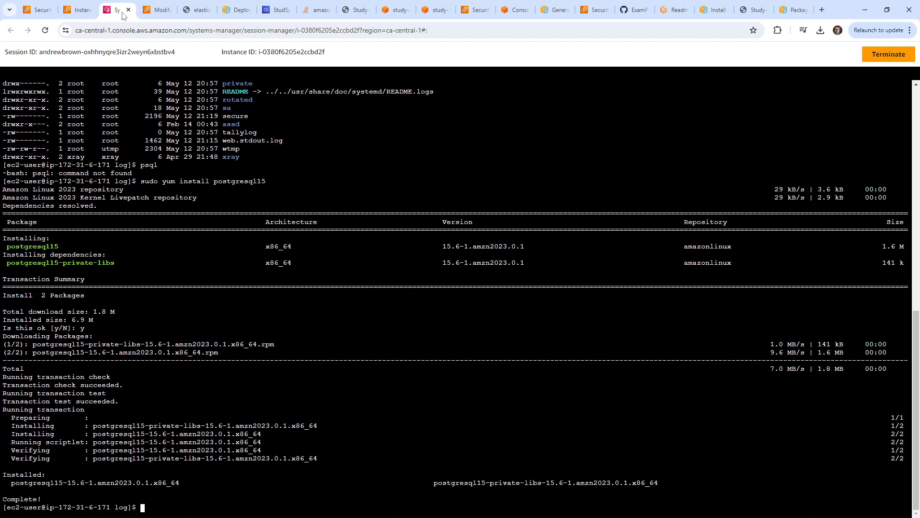
Start a psql command, removing the security group ID pasted into it by mistake.
{"action": "type", "text": "psql"}
{"action": "right_click", "coordinate": [372, 229]}
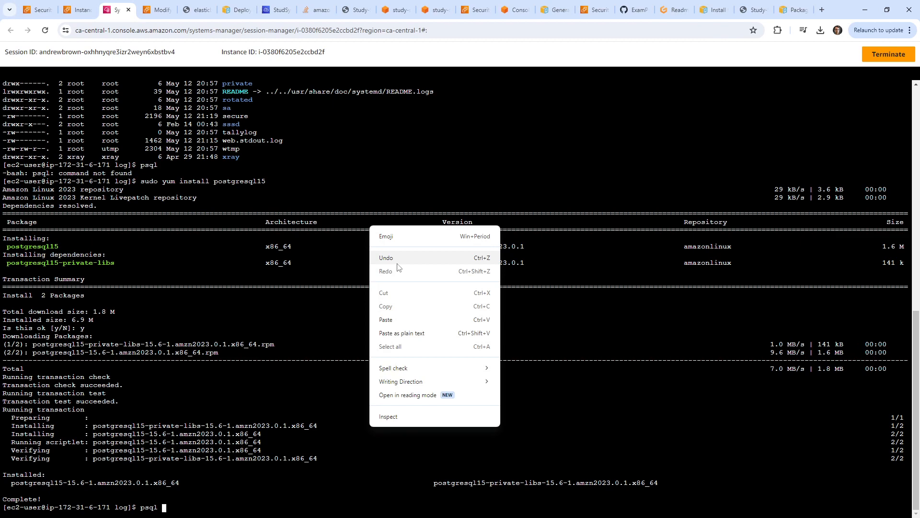
{"action": "left_click", "coordinate": [393, 320]}
{"action": "key", "text": "BackSpace"}
{"action": "key", "text": "BackSpace"}
{"action": "key", "text": "BackSpace"}
{"action": "key", "text": "BackSpace"}
{"action": "key", "text": "BackSpace"}
{"action": "key", "text": "BackSpace"}
{"action": "key", "text": "BackSpace"}
{"action": "key", "text": "BackSpace"}
{"action": "key", "text": "BackSpace"}
{"action": "key", "text": "BackSpace"}
{"action": "key", "text": "BackSpace"}
{"action": "key", "text": "BackSpace"}
{"action": "key", "text": "BackSpace"}
{"action": "key", "text": "BackSpace"}
{"action": "key", "text": "BackSpace"}
{"action": "key", "text": "BackSpace"}
{"action": "key", "text": "BackSpace"}
{"action": "key", "text": "BackSpace"}
{"action": "key", "text": "BackSpace"}
{"action": "key", "text": "BackSpace"}
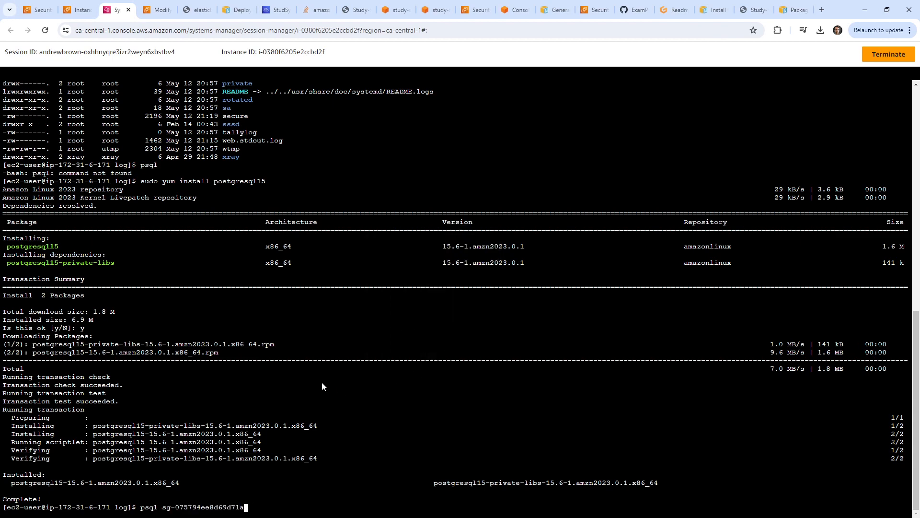
Copy the full PostgreSQL connection URL from 001_envar.config in Cloud9.
{"action": "left_click", "coordinate": [273, 10]}
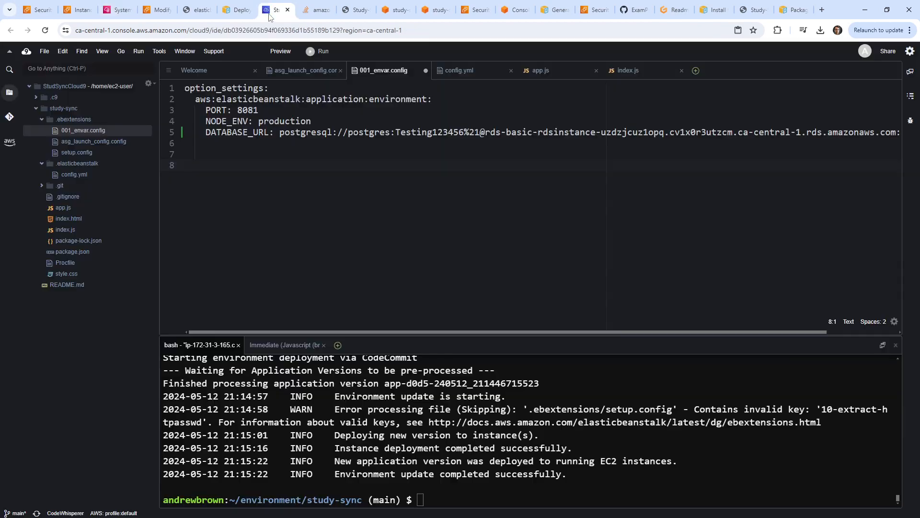
{"action": "left_click_drag", "start_coordinate": [750, 332], "coordinate": [853, 331]}
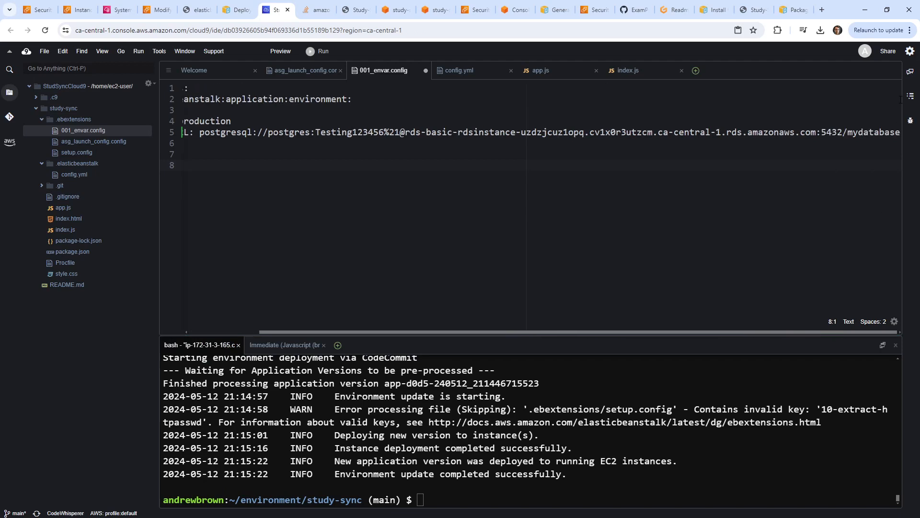
{"action": "left_click_drag", "start_coordinate": [899, 135], "coordinate": [220, 134]}
{"action": "right_click", "coordinate": [219, 133]}
{"action": "left_click", "coordinate": [251, 154]}
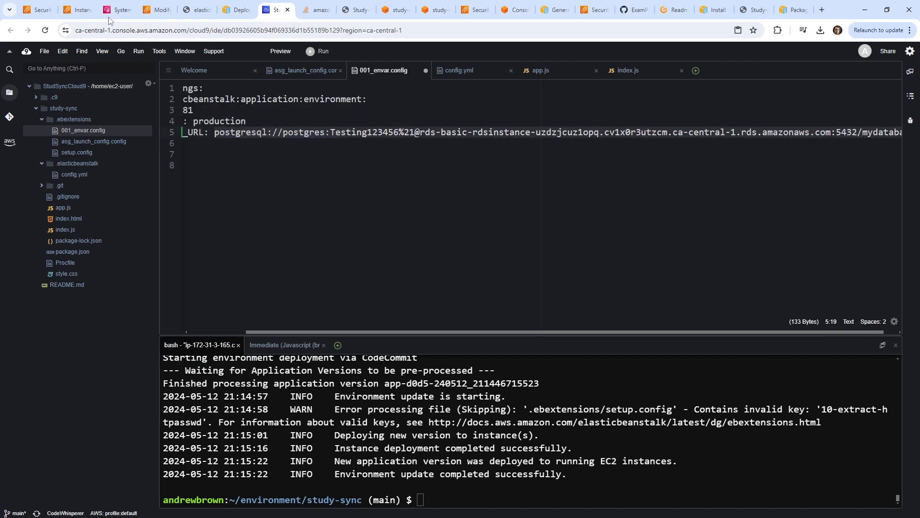
Connect psql to the RDS mydatabase with the pasted URL, quit with \q, and return to Security Groups.
{"action": "left_click", "coordinate": [111, 13]}
{"action": "right_click", "coordinate": [367, 371]}
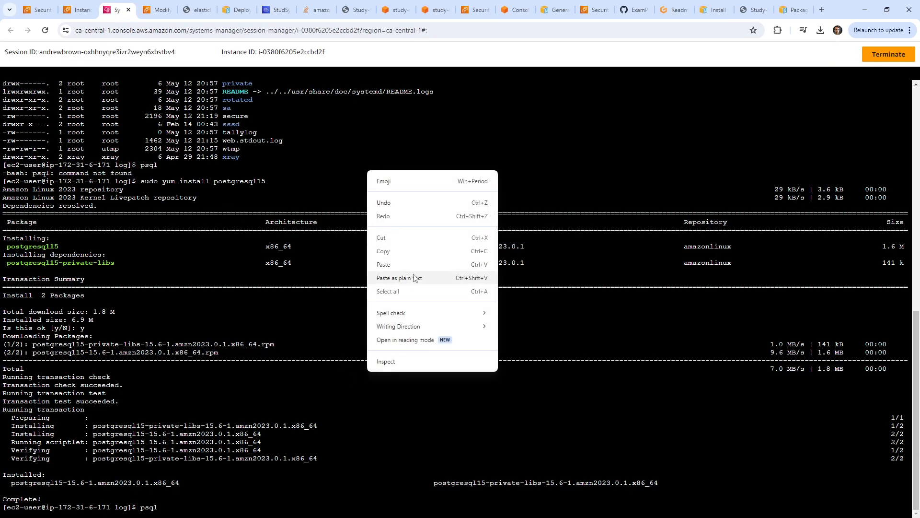
{"action": "left_click", "coordinate": [410, 264]}
{"action": "key", "text": "Return"}
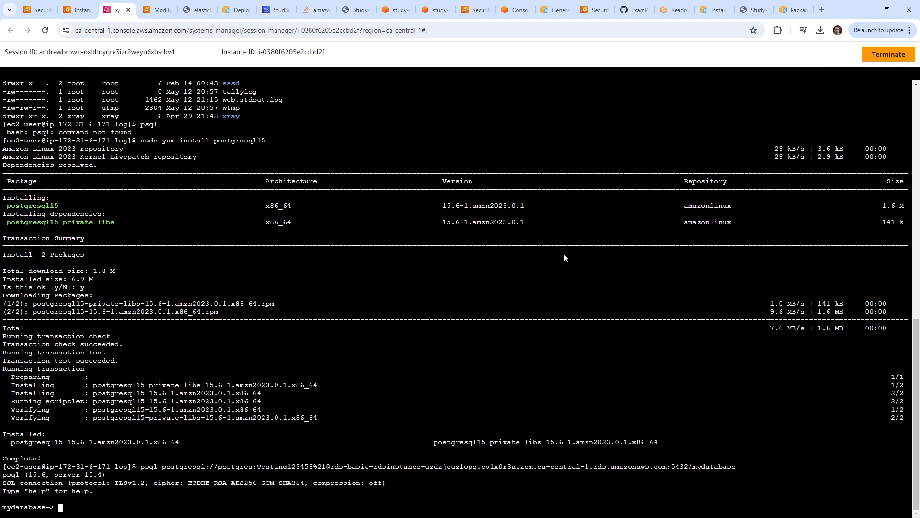
{"action": "type", "text": "\\q"}
{"action": "key", "text": "Return"}
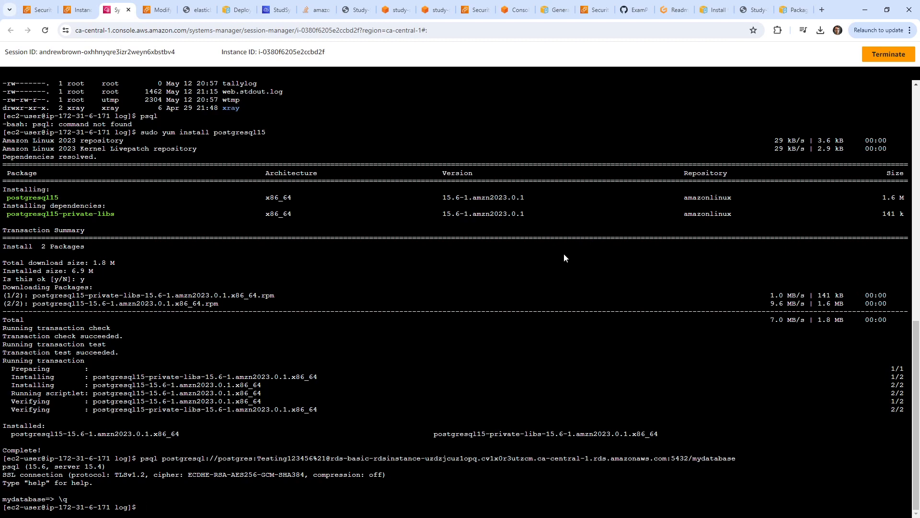
{"action": "left_click", "coordinate": [83, 12]}
{"action": "left_click", "coordinate": [57, 12]}
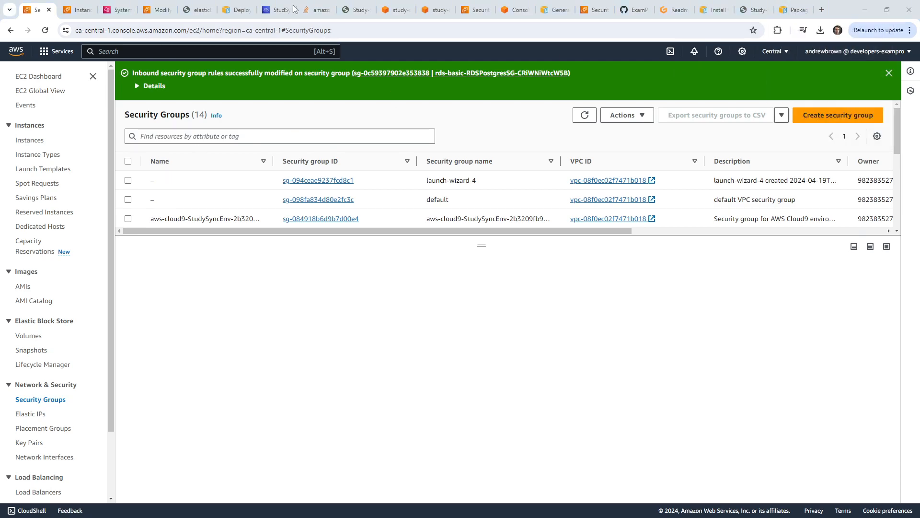
Highlight the 'New' cell on the EB Deployment Methods slide, then return to the StudySync Cloud9 terminal.
{"action": "key", "text": "alt+Tab"}
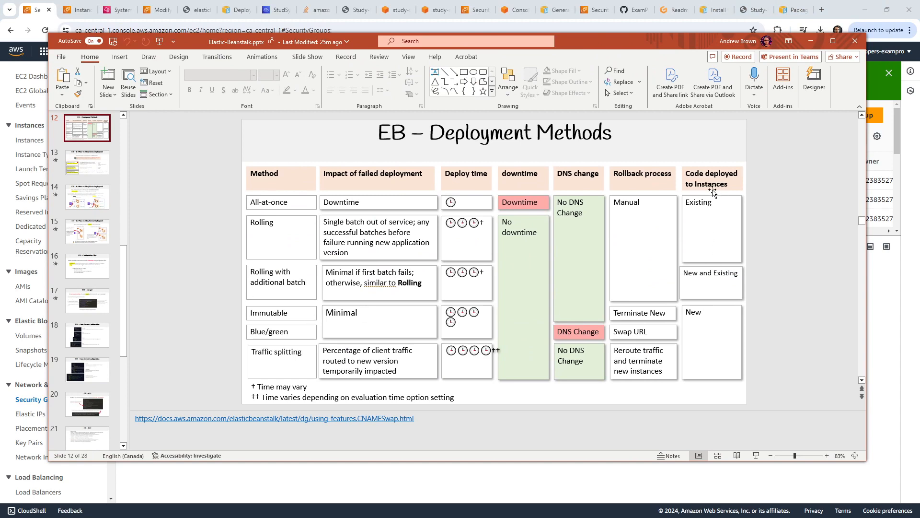
{"action": "left_click", "coordinate": [717, 337]}
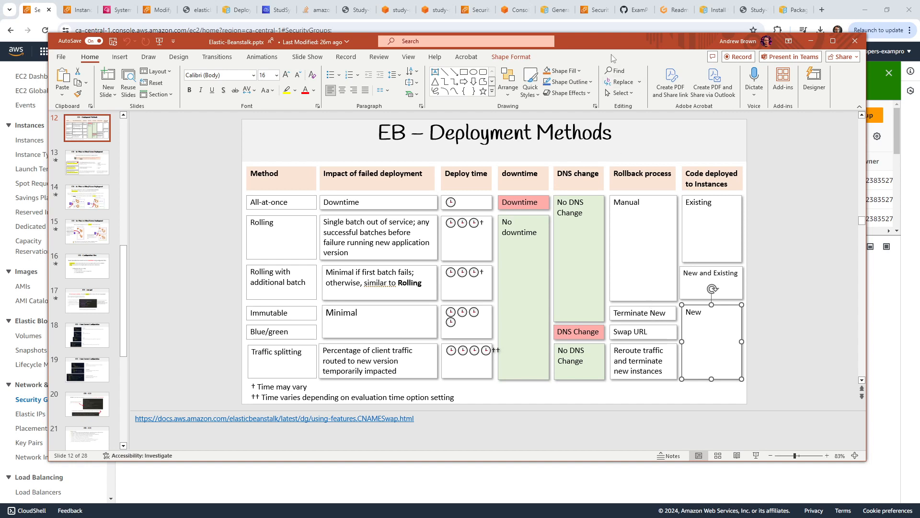
{"action": "left_click_drag", "start_coordinate": [614, 44], "coordinate": [185, 0]}
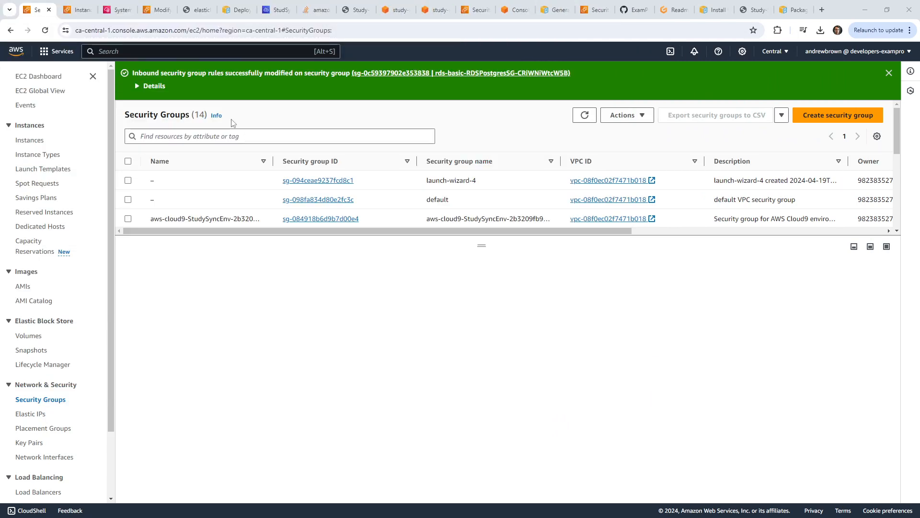
{"action": "left_click", "coordinate": [263, 13]}
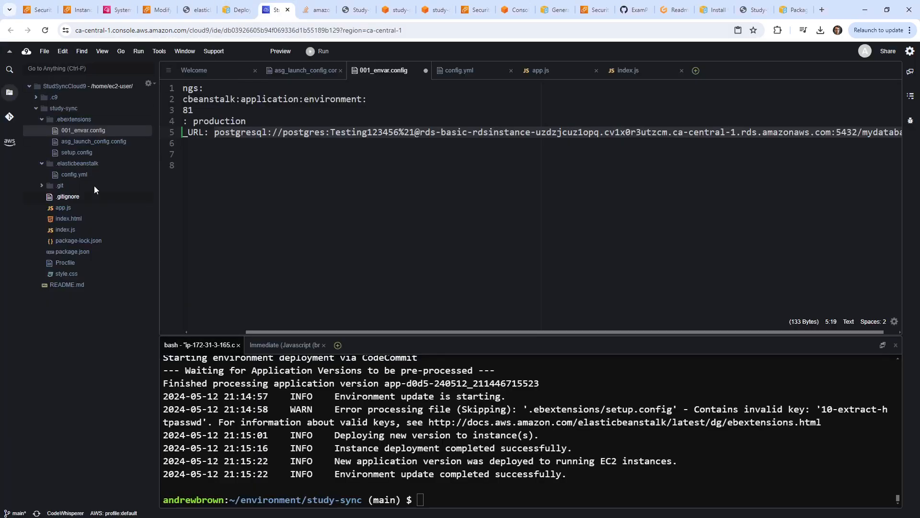
{"action": "left_click", "coordinate": [607, 463]}
Run mkdir .ebextensions/000_deploy.config, which mistakenly creates a folder.
{"action": "type", "text": "mkdir 000_"}
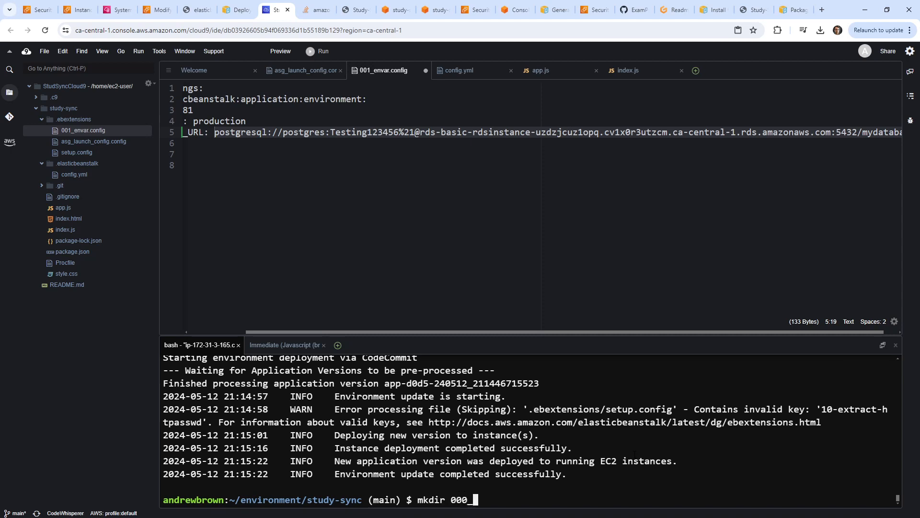
{"action": "type", "text": "deploy.c"}
{"action": "key", "text": "BackSpace"}
{"action": "key", "text": "BackSpace"}
{"action": "key", "text": "BackSpace"}
{"action": "key", "text": "BackSpace"}
{"action": "key", "text": "BackSpace"}
{"action": "key", "text": "BackSpace"}
{"action": "key", "text": "BackSpace"}
{"action": "key", "text": "BackSpace"}
{"action": "key", "text": "BackSpace"}
{"action": "key", "text": "BackSpace"}
{"action": "key", "text": "BackSpace"}
{"action": "key", "text": "BackSpace"}
{"action": "type", "text": ".eb"}
{"action": "key", "text": "Tab"}
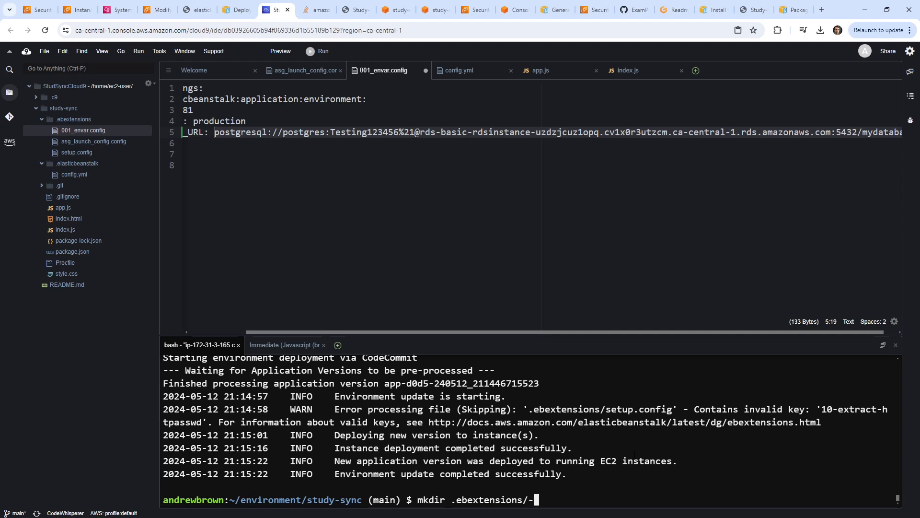
{"action": "type", "text": "000_deploy.config"}
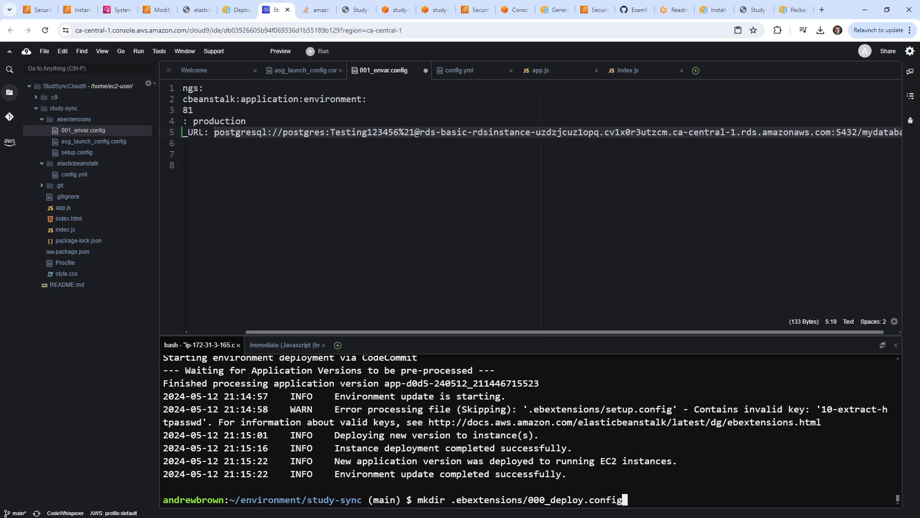
{"action": "key", "text": "Return"}
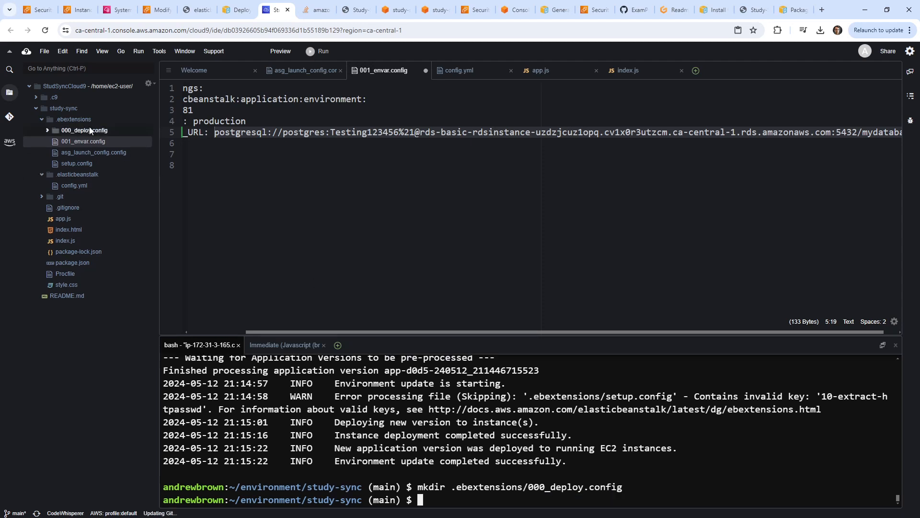
Delete the mistaken 000_deploy.config folder and recreate it as an empty file with touch.
{"action": "right_click", "coordinate": [90, 131]}
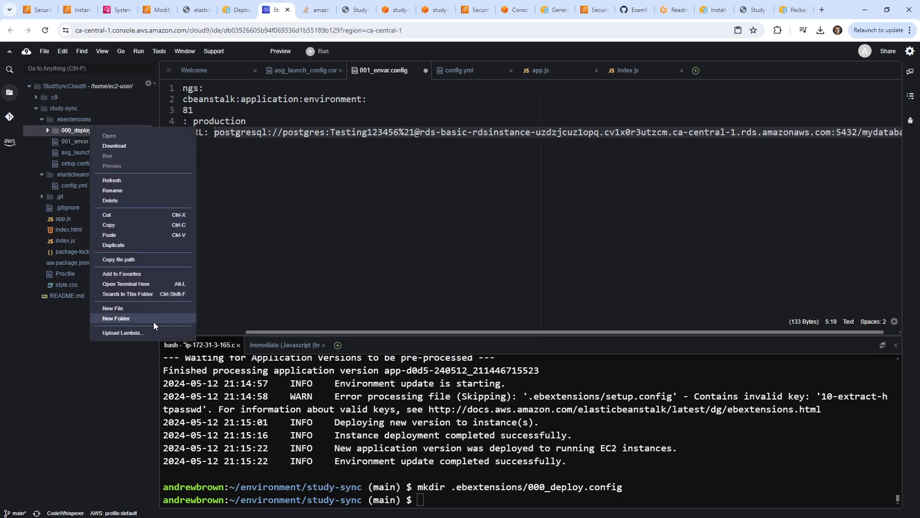
{"action": "left_click", "coordinate": [151, 199]}
{"action": "left_click", "coordinate": [526, 237]}
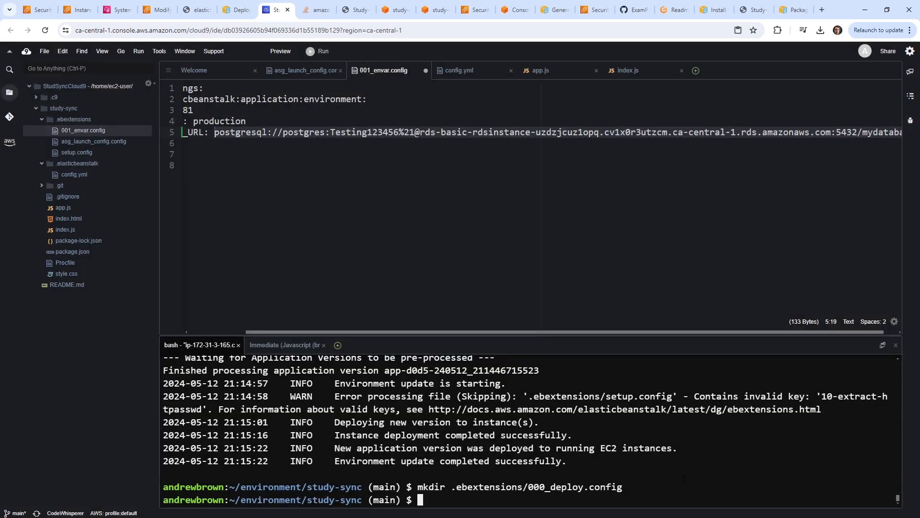
{"action": "key", "text": "Up"}
{"action": "key", "text": "Home"}
{"action": "key", "text": "Right"}
{"action": "key", "text": "Right"}
{"action": "key", "text": "Right"}
{"action": "key", "text": "Right"}
{"action": "key", "text": "Right"}
{"action": "key", "text": "BackSpace"}
{"action": "key", "text": "BackSpace"}
{"action": "key", "text": "BackSpace"}
{"action": "key", "text": "BackSpace"}
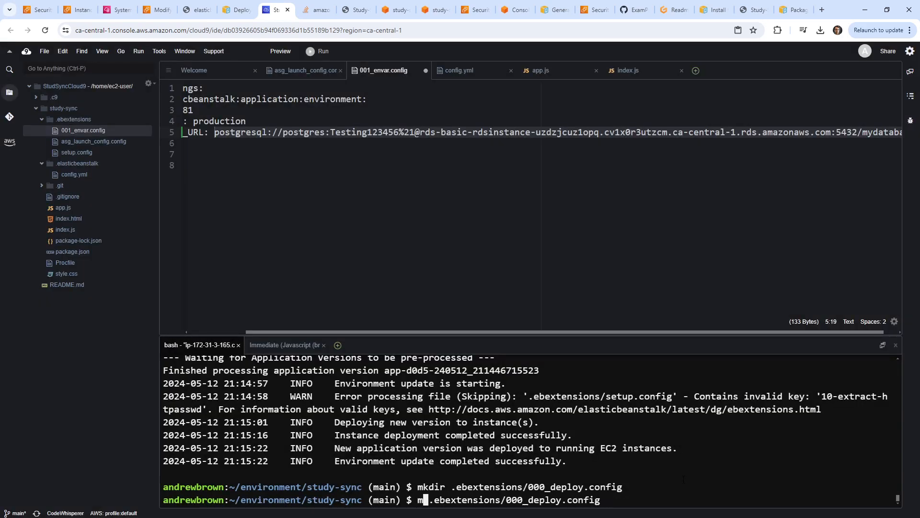
{"action": "key", "text": "BackSpace"}
{"action": "type", "text": "touch"}
{"action": "key", "text": "Return"}
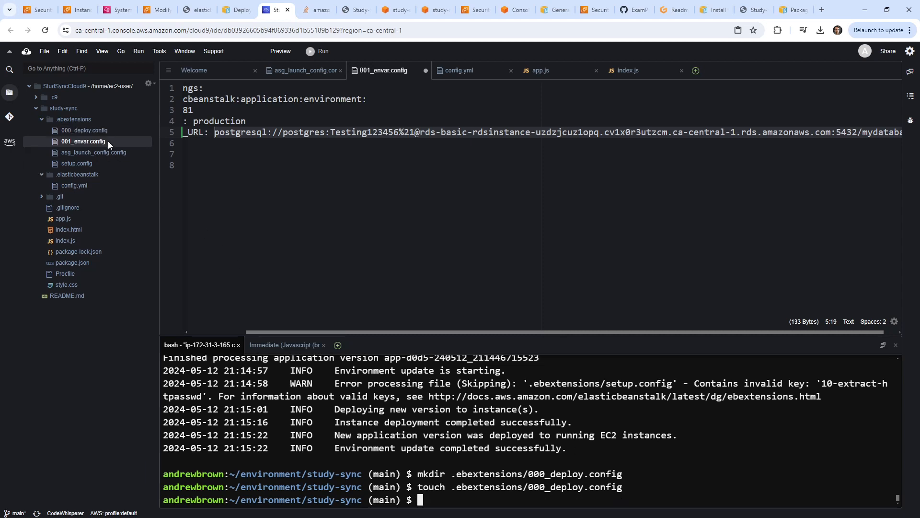
{"action": "left_click", "coordinate": [116, 131]}
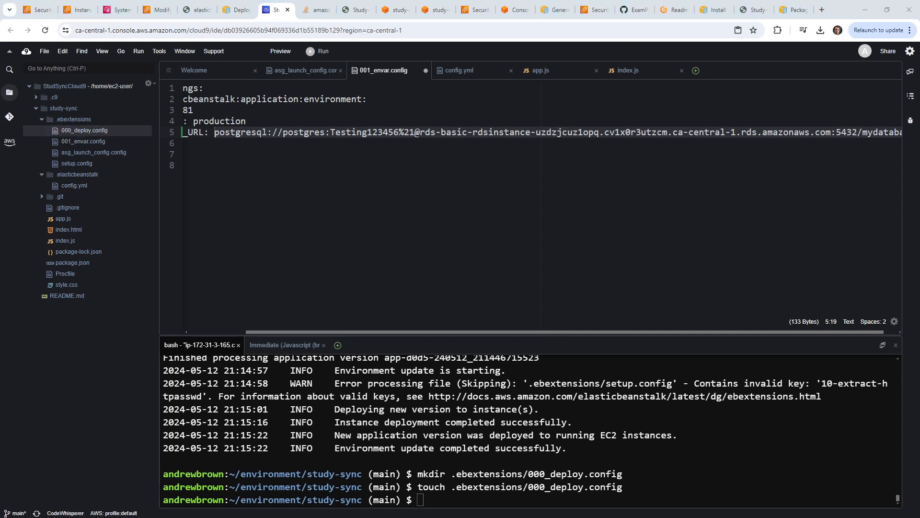
Paste the Immutable deployment policy YAML with a 600 timeout into 000_deploy.config.
{"action": "double_click", "coordinate": [82, 130]}
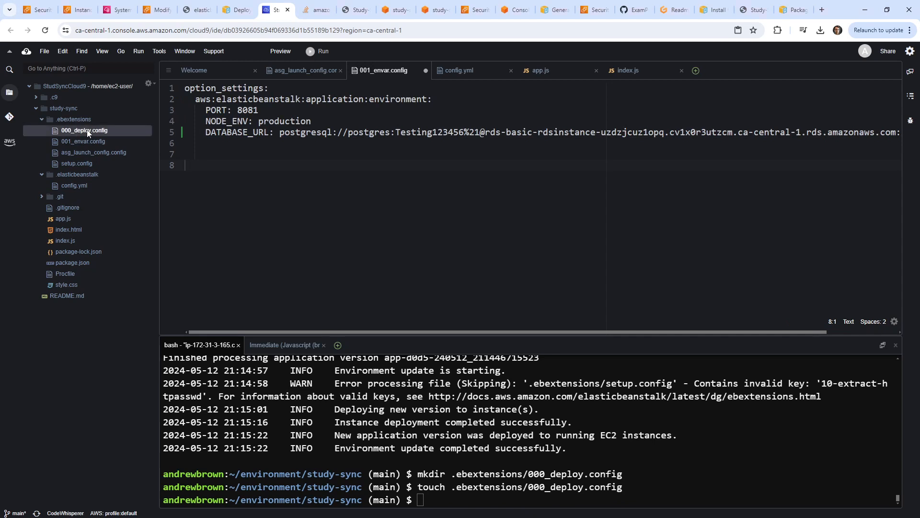
{"action": "right_click", "coordinate": [302, 128]}
{"action": "left_click", "coordinate": [321, 154]}
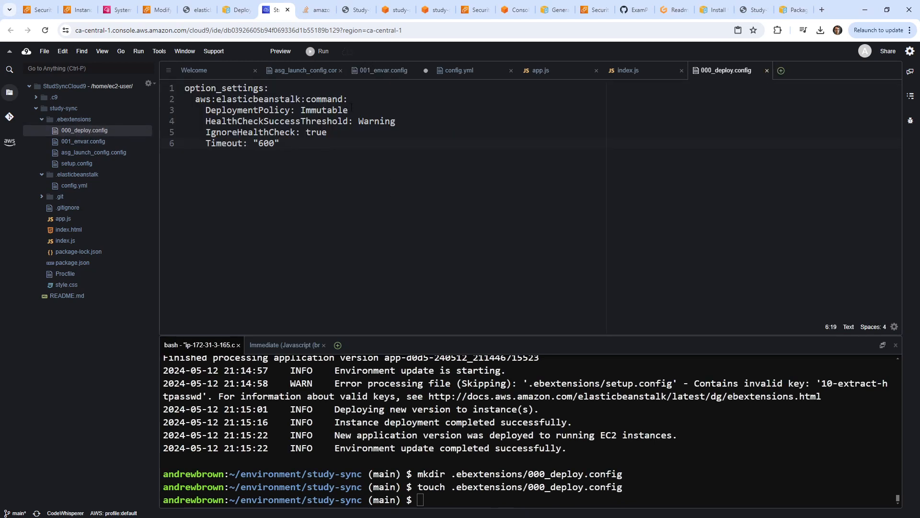
{"action": "double_click", "coordinate": [328, 110]}
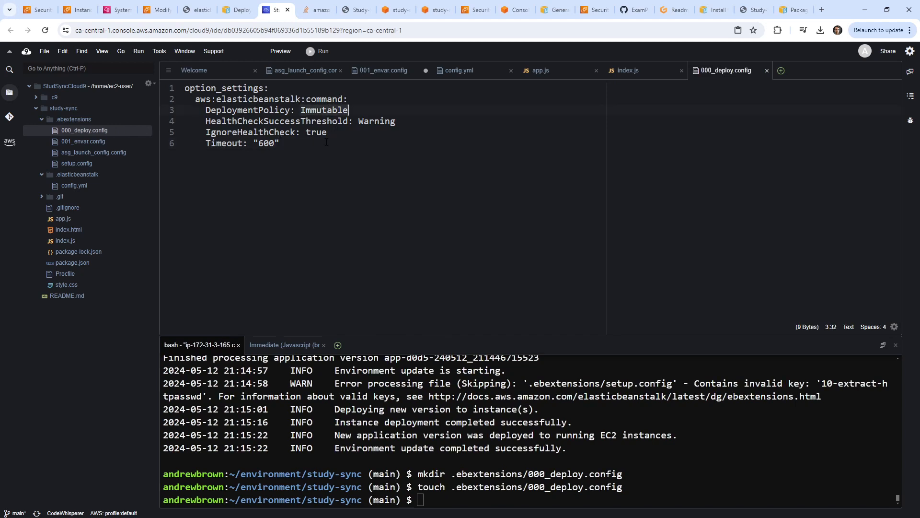
Stage, commit as 'add immutable deploys', push to CodeCommit, and run eb deploy.
{"action": "left_click", "coordinate": [570, 452]}
{"action": "type", "text": "git add ."}
{"action": "key", "text": "Return"}
{"action": "type", "text": "git co"}
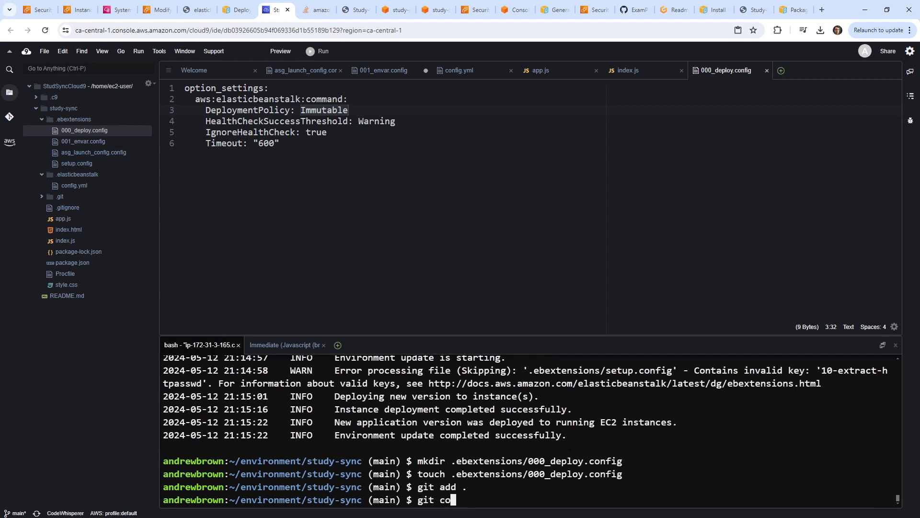
{"action": "type", "text": "mmit -m 'add im"}
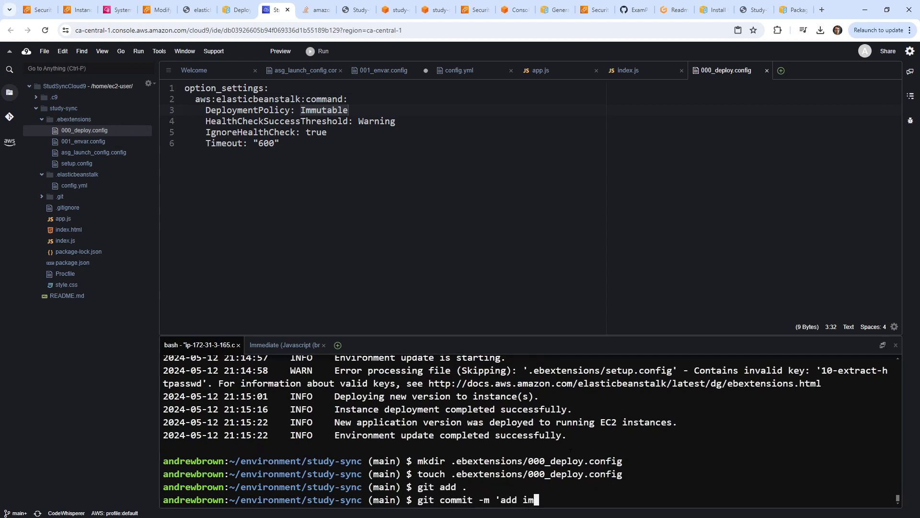
{"action": "type", "text": "mutable deploys'"}
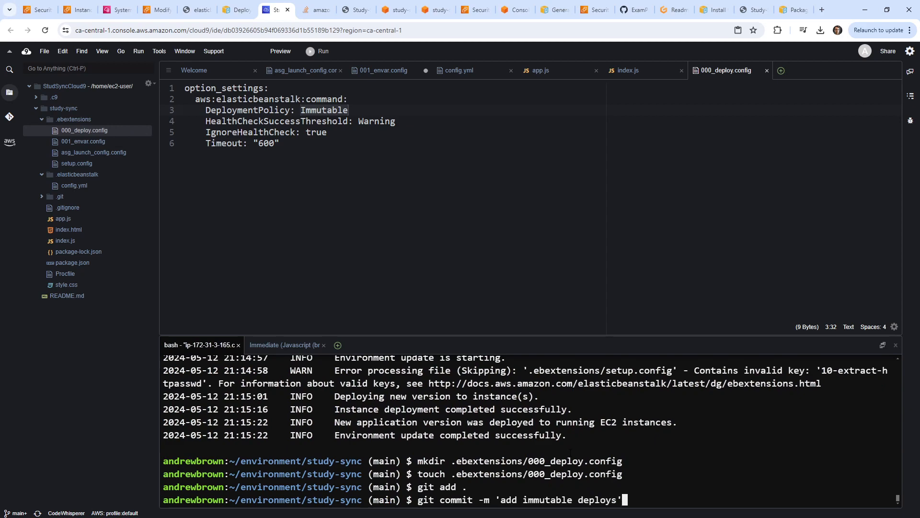
{"action": "key", "text": "Return"}
{"action": "type", "text": "git push"}
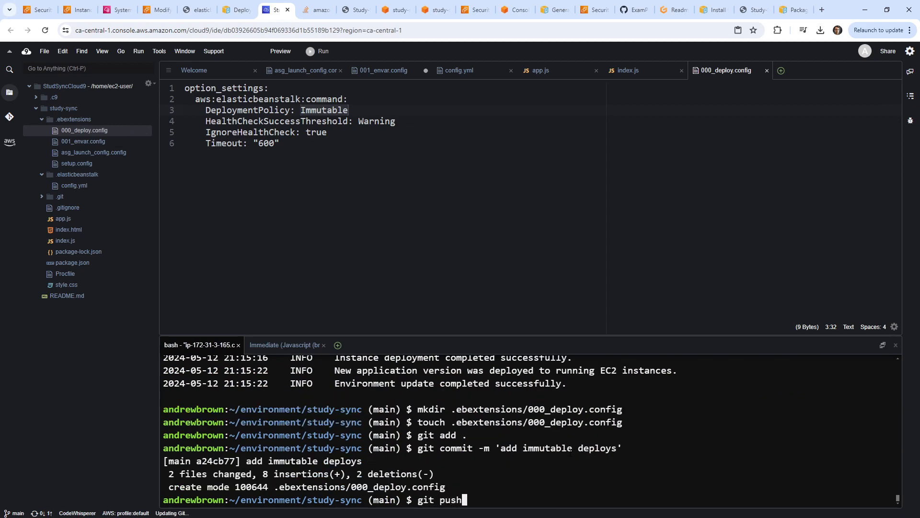
{"action": "key", "text": "Return"}
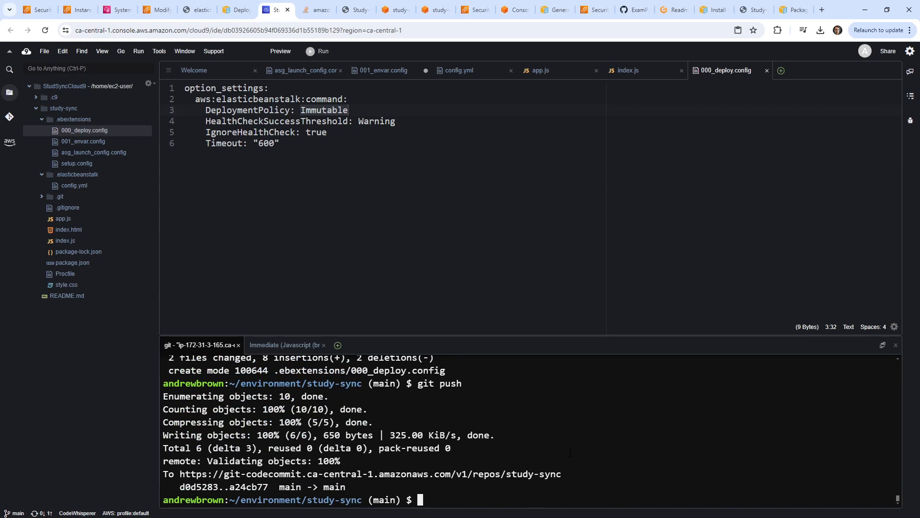
{"action": "type", "text": "eb deploy"}
{"action": "key", "text": "Return"}
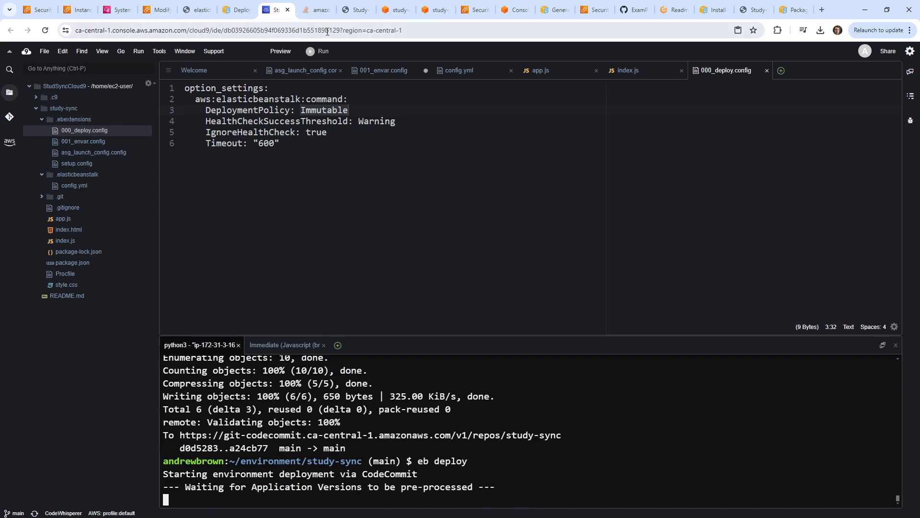
Copy the study-sync-prod instance ID from EC2 Instances onto a new line in README.md.
{"action": "left_click", "coordinate": [77, 10]}
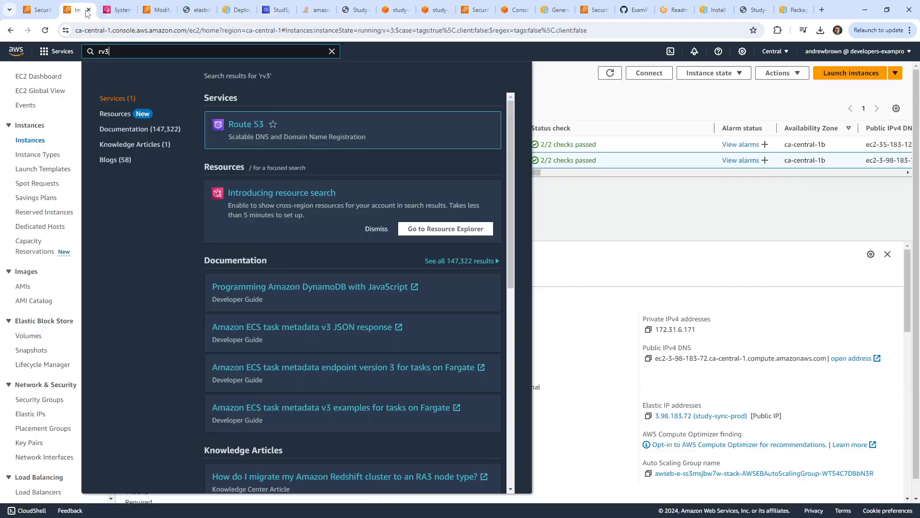
{"action": "left_click", "coordinate": [607, 110]}
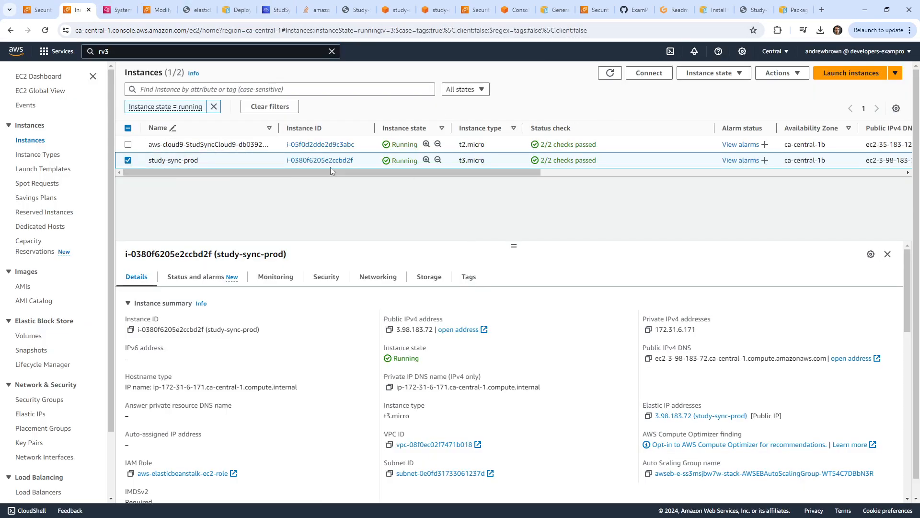
{"action": "left_click_drag", "start_coordinate": [355, 160], "coordinate": [285, 160]}
{"action": "key", "text": "ctrl+c"}
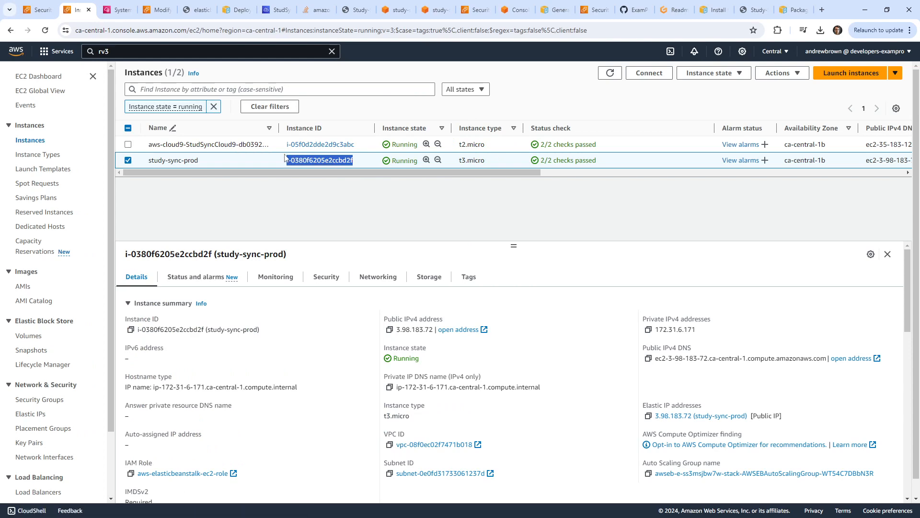
{"action": "left_click", "coordinate": [275, 9]}
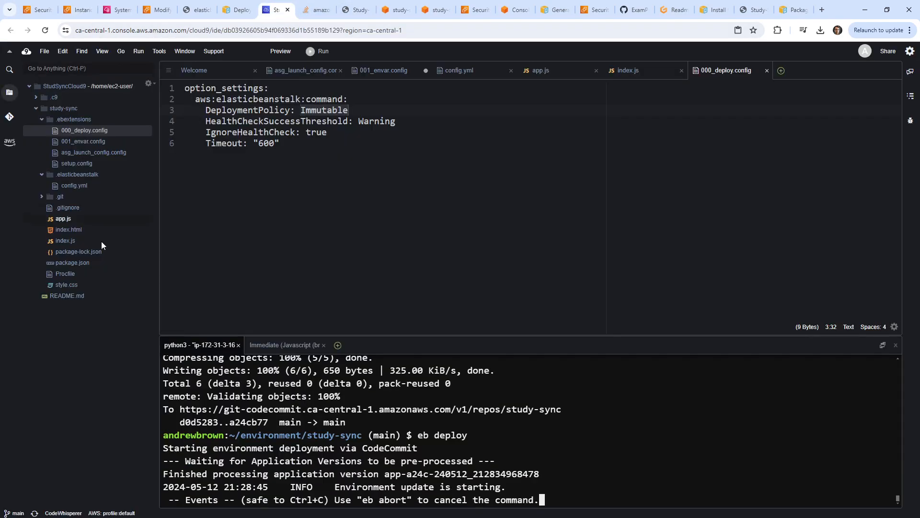
{"action": "double_click", "coordinate": [72, 294]}
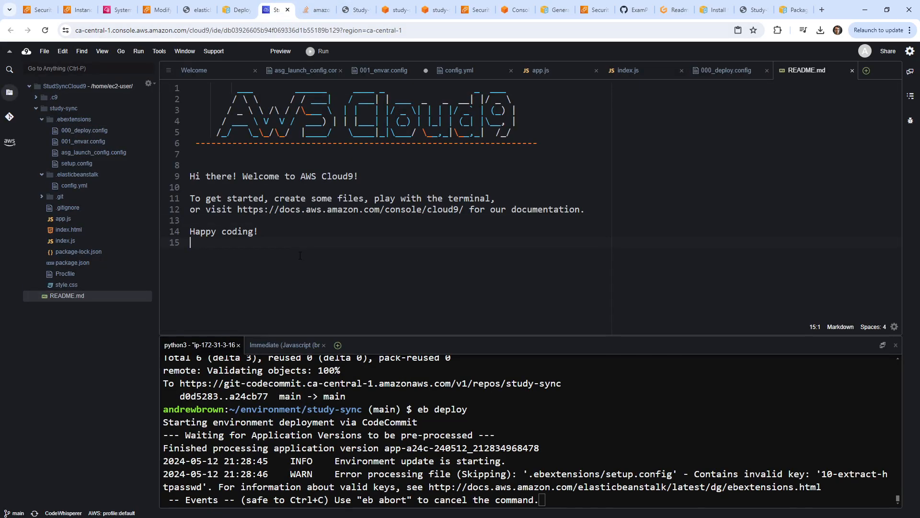
{"action": "key", "text": "Return"}
{"action": "key", "text": "Return"}
{"action": "key", "text": "ctrl+v"}
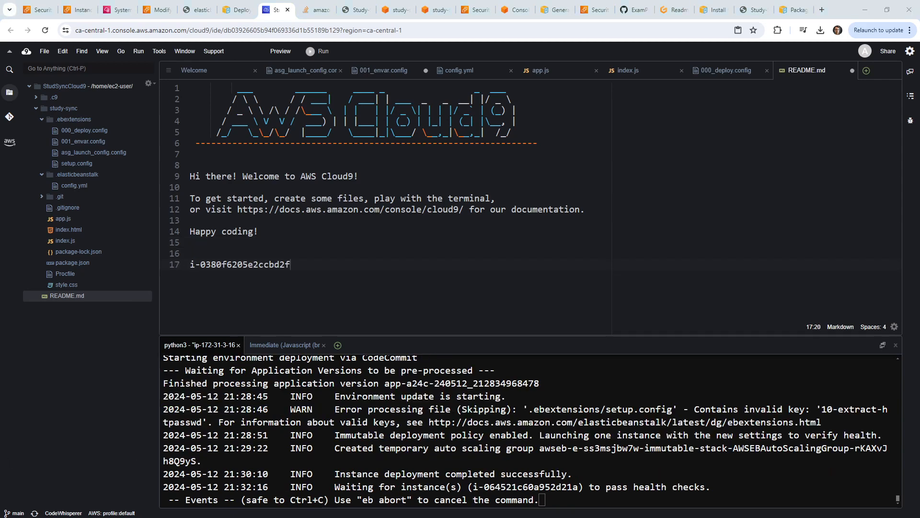
{"action": "left_click", "coordinate": [38, 9]}
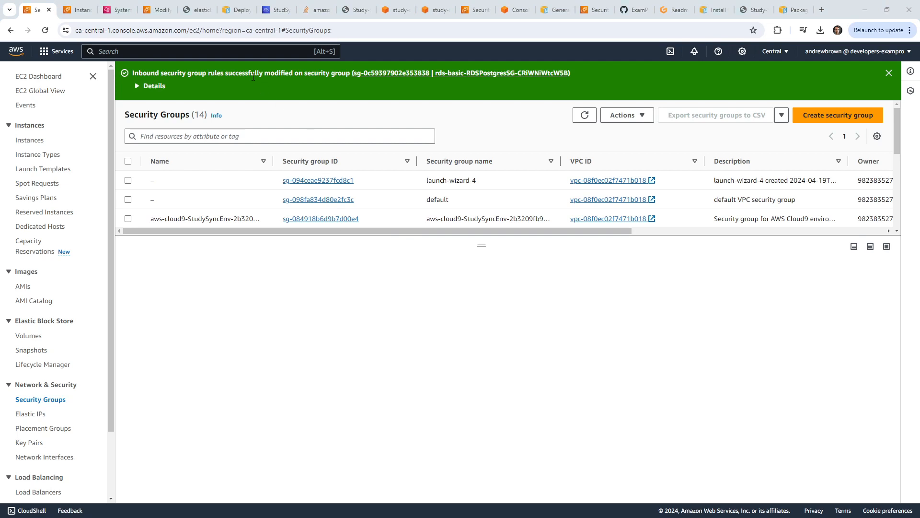
Filter EC2 instances to running and find the instance ID copied from README.md.
{"action": "left_click", "coordinate": [261, 51]}
{"action": "type", "text": "ec2"}
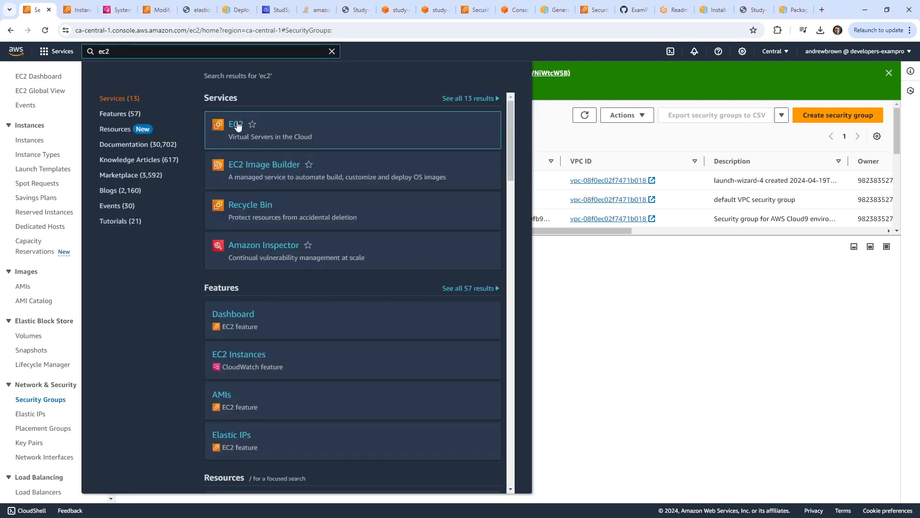
{"action": "key", "text": "Return"}
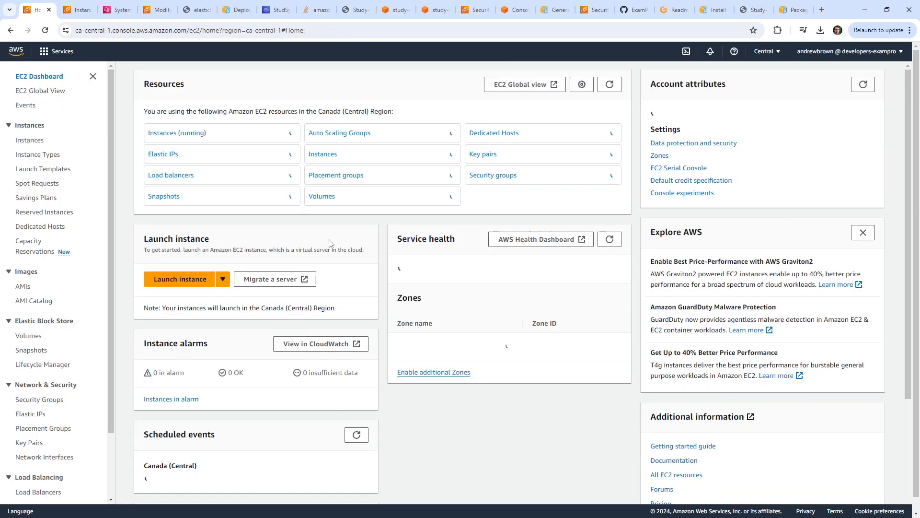
{"action": "left_click", "coordinate": [221, 130]}
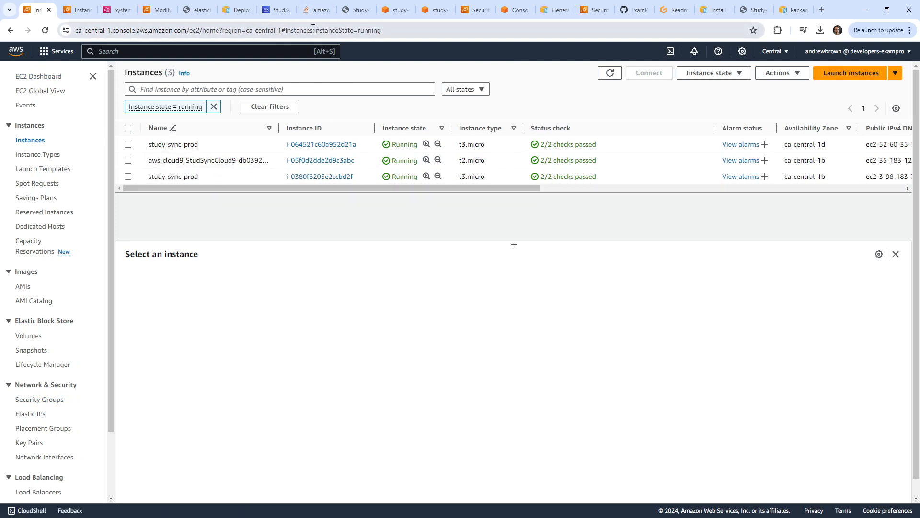
{"action": "left_click", "coordinate": [272, 18]}
{"action": "left_click_drag", "start_coordinate": [314, 263], "coordinate": [188, 265]}
{"action": "key", "text": "ctrl+c"}
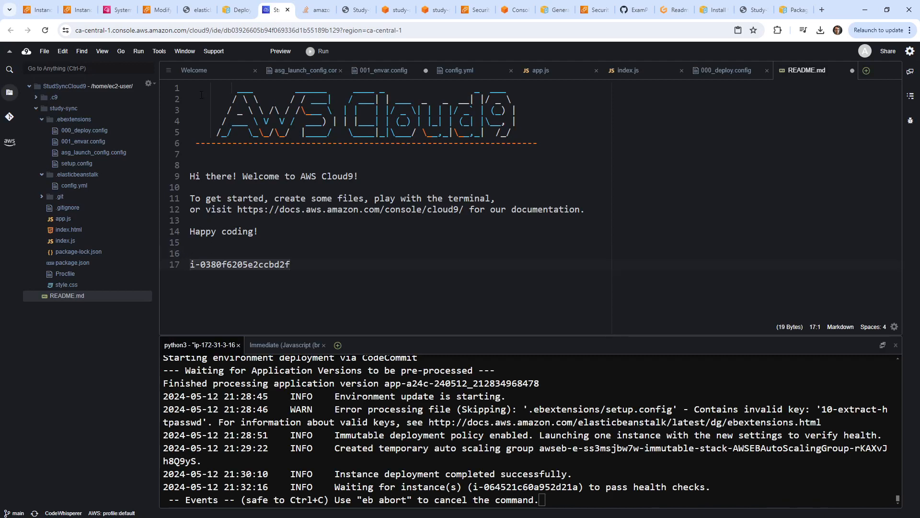
{"action": "left_click", "coordinate": [43, 18]}
{"action": "key", "text": "ctrl+f"}
{"action": "key", "text": "ctrl+v"}
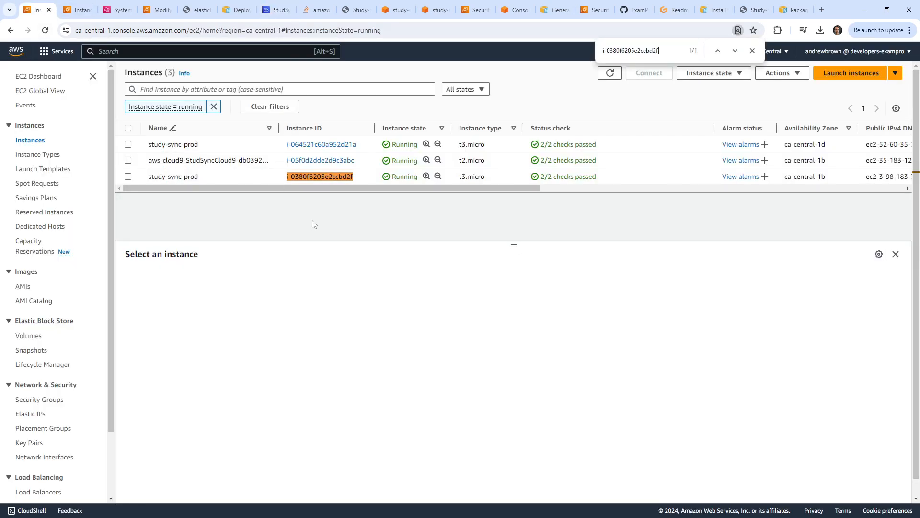
Open the immutable-stack Auto Scaling group's Instance management tab, showing one healthy t3.micro.
{"action": "scroll", "coordinate": [50, 383], "scroll_direction": "down", "scroll_amount": 3}
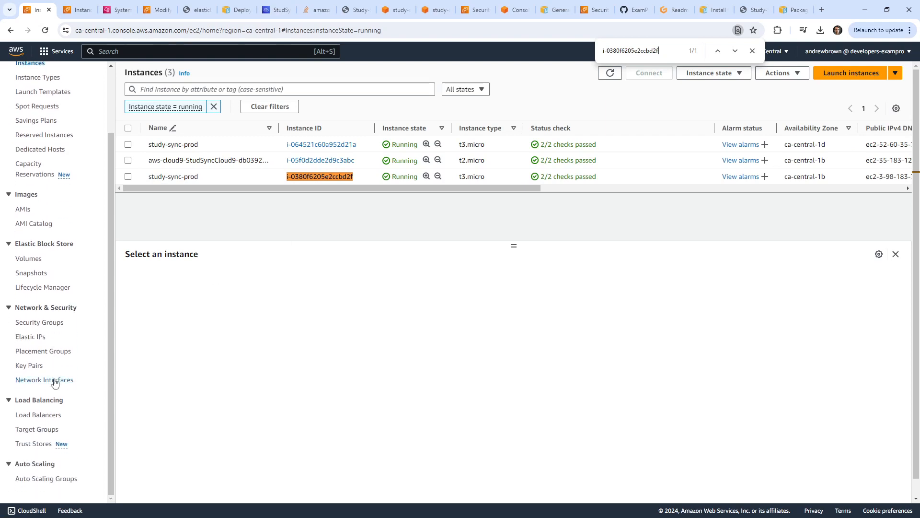
{"action": "left_click", "coordinate": [61, 479]}
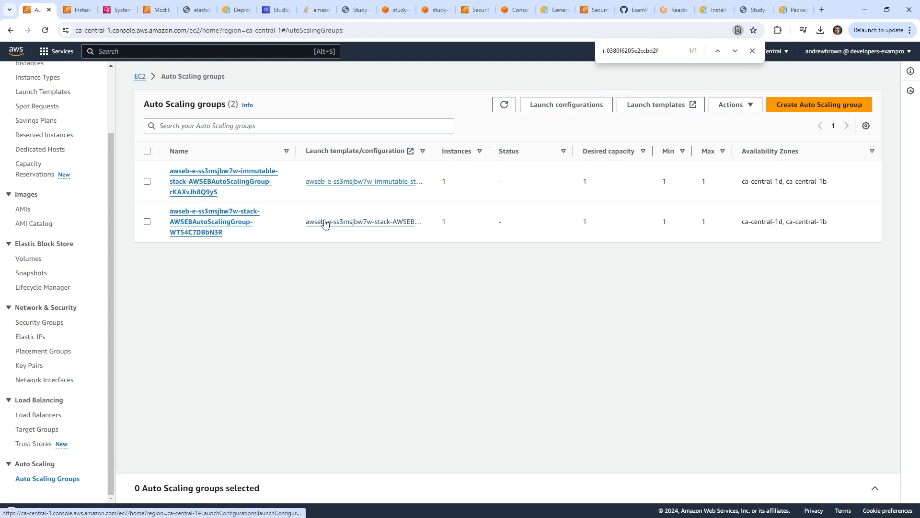
{"action": "left_click", "coordinate": [511, 105]}
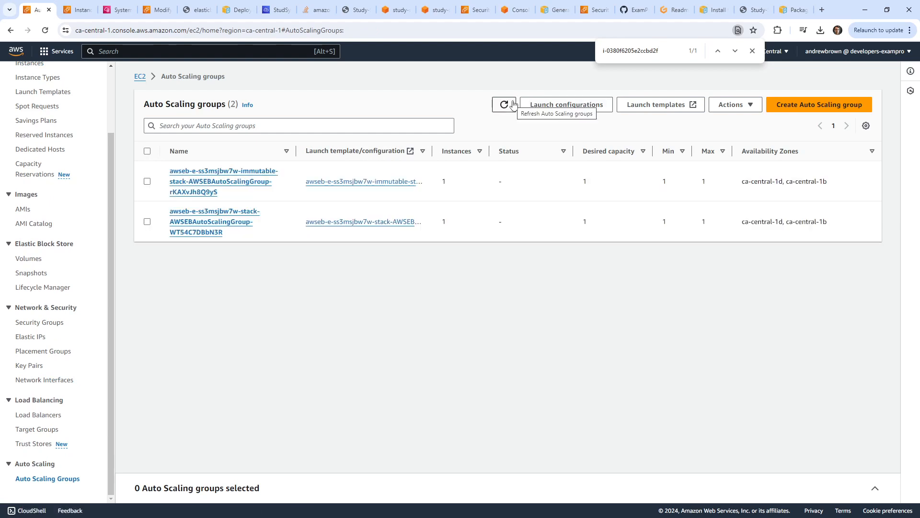
{"action": "left_click_drag", "start_coordinate": [432, 154], "coordinate": [616, 151]}
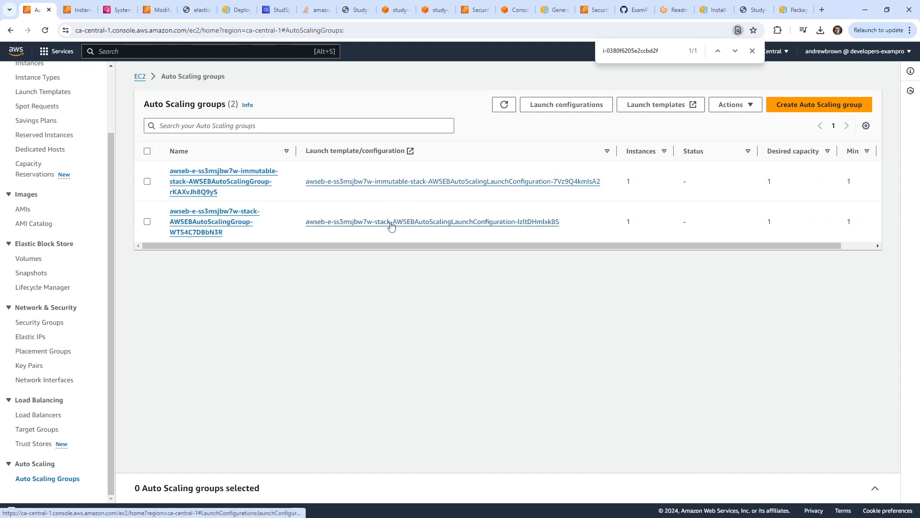
{"action": "left_click", "coordinate": [264, 185]}
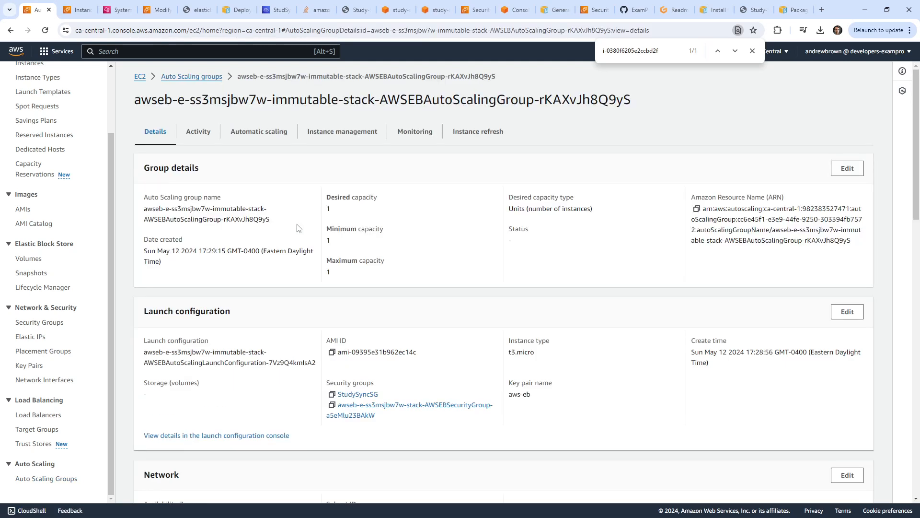
{"action": "left_click", "coordinate": [338, 131]}
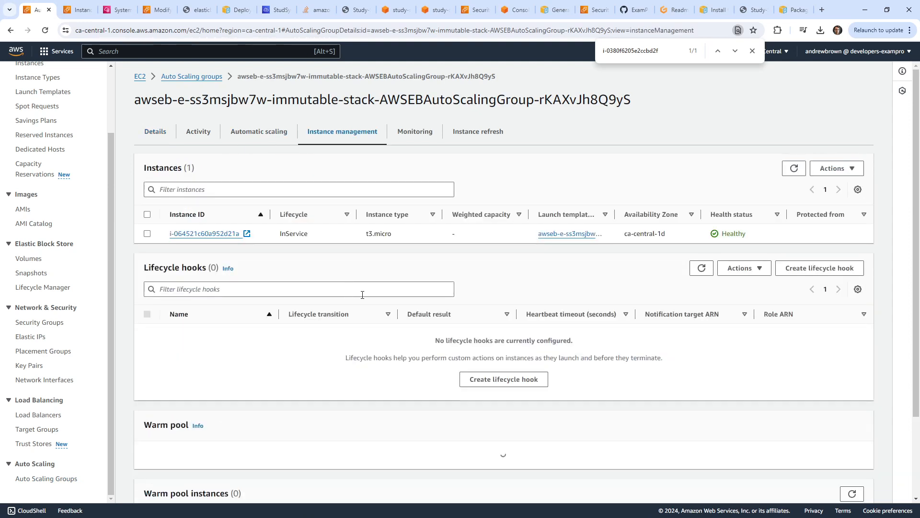
{"action": "left_click", "coordinate": [793, 168]}
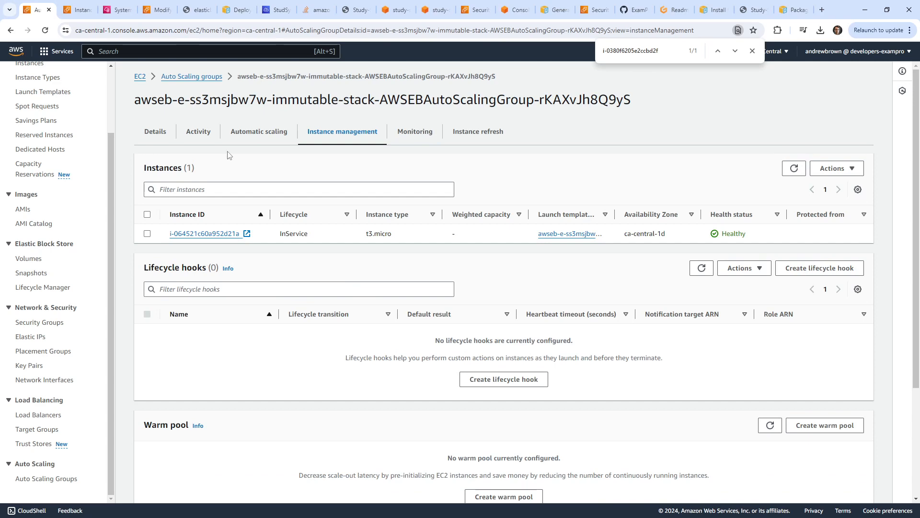
{"action": "left_click", "coordinate": [119, 11]}
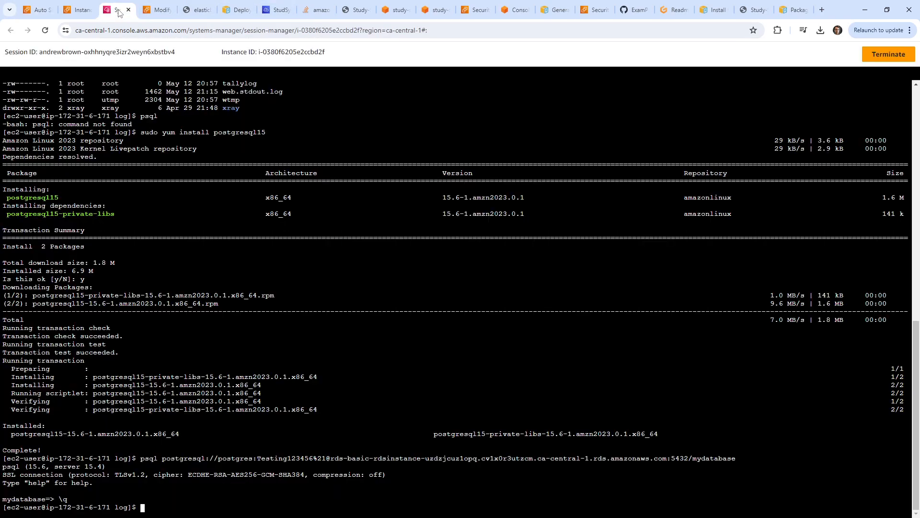
Check the setup.config warning in the deploy output, then delete setup.config from .ebextensions.
{"action": "left_click", "coordinate": [270, 10]}
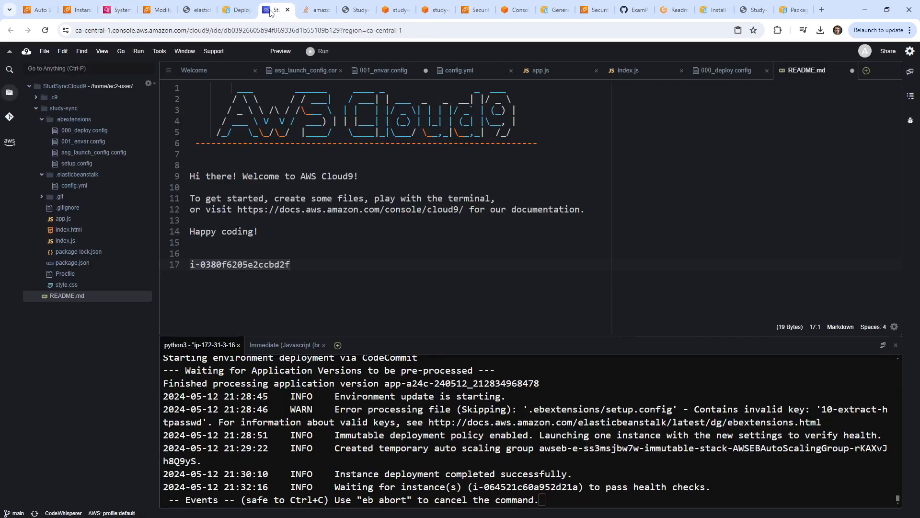
{"action": "left_click", "coordinate": [655, 486]}
{"action": "left_click_drag", "start_coordinate": [572, 409], "coordinate": [539, 396]}
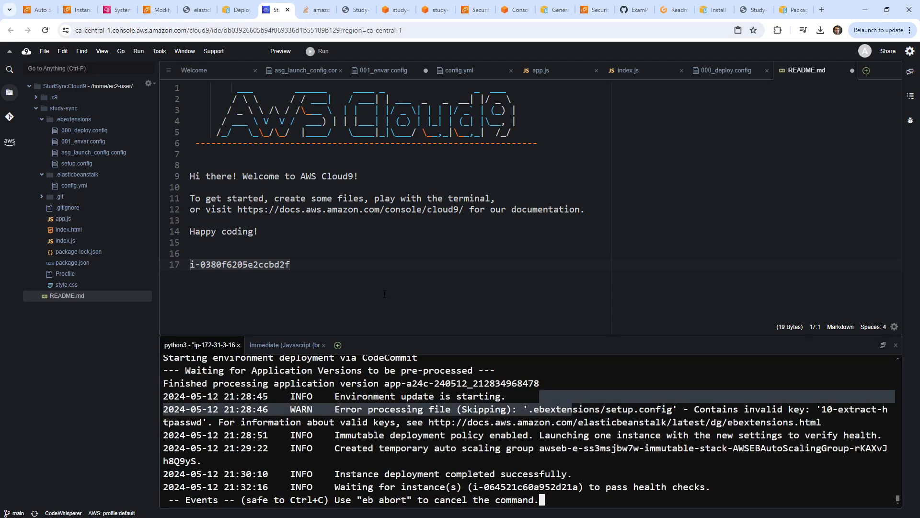
{"action": "double_click", "coordinate": [108, 163]}
{"action": "left_click", "coordinate": [401, 176]}
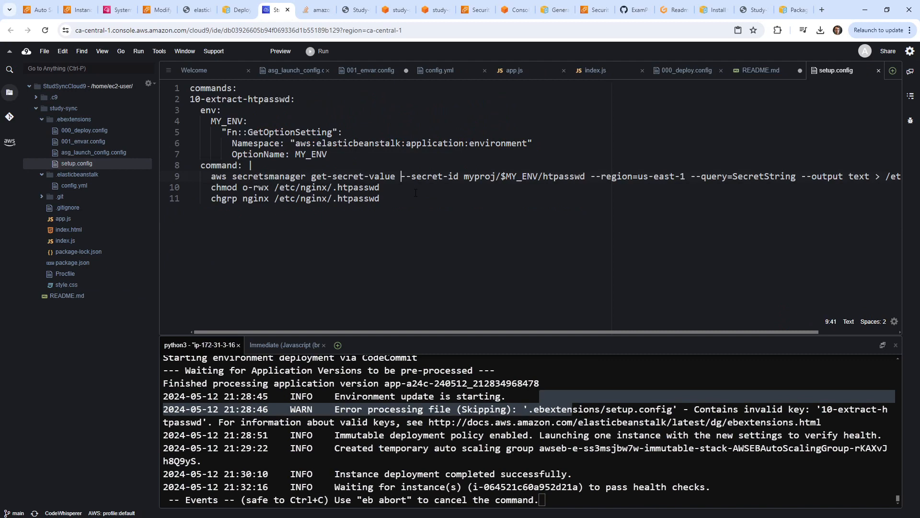
{"action": "right_click", "coordinate": [100, 163]}
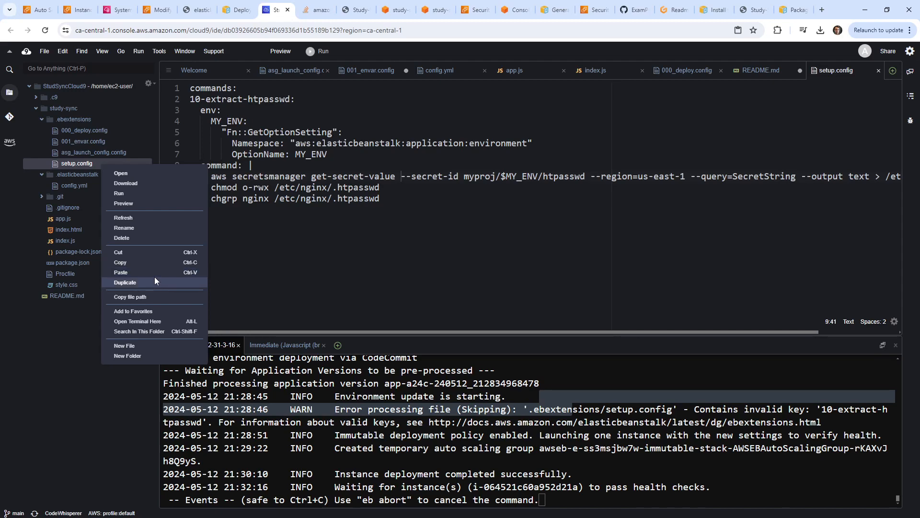
{"action": "left_click", "coordinate": [162, 239]}
{"action": "left_click", "coordinate": [516, 236]}
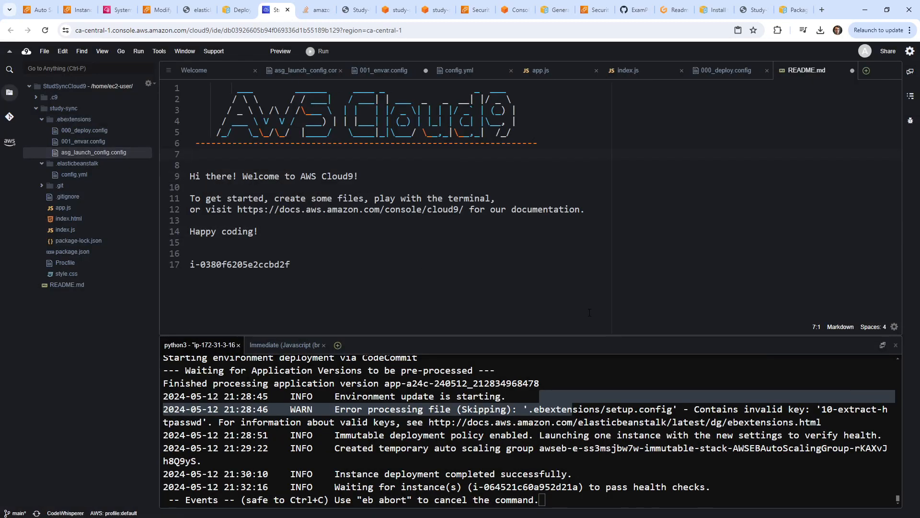
{"action": "left_click", "coordinate": [41, 9]}
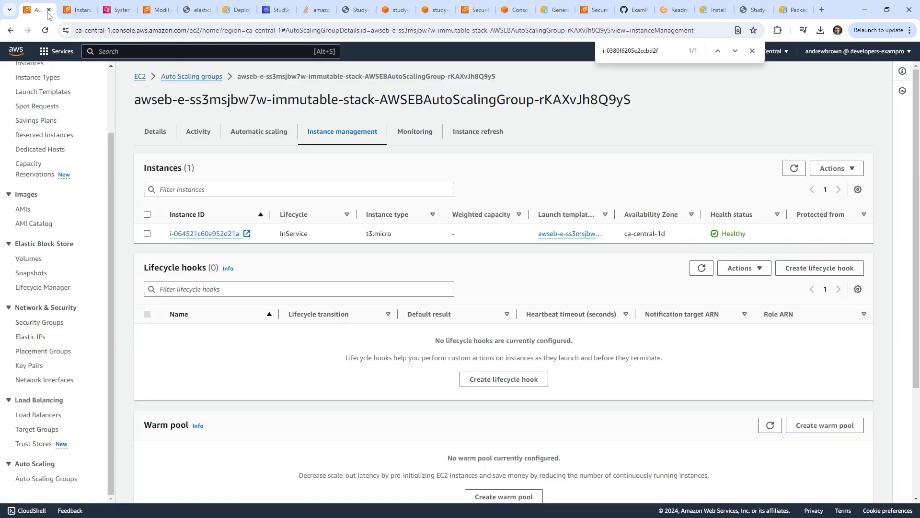
From the EC2 instances list, search 'cfn' and open CloudFormation.
{"action": "left_click", "coordinate": [74, 12]}
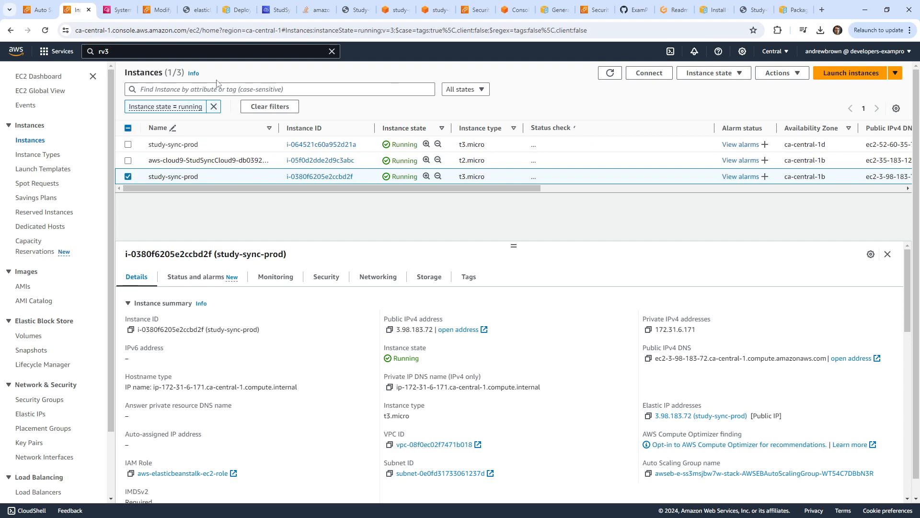
{"action": "left_click", "coordinate": [190, 52]}
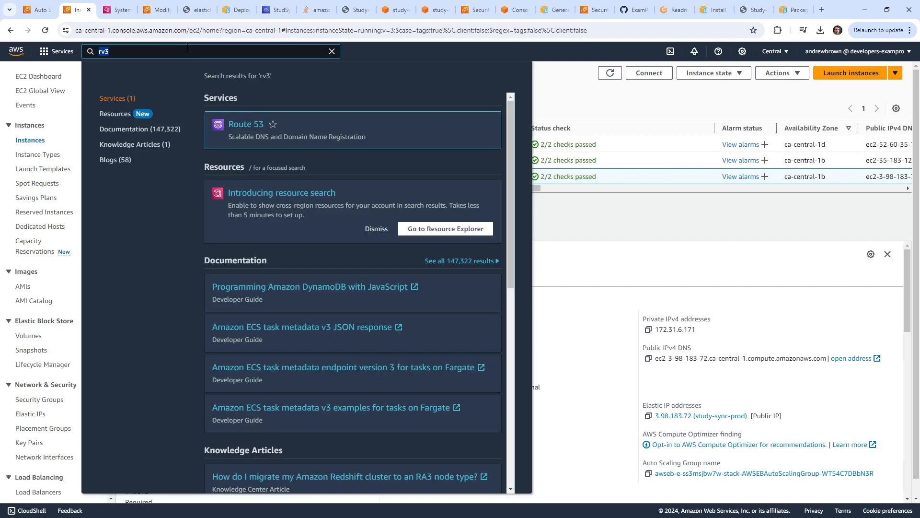
{"action": "key", "text": "BackSpace"}
{"action": "type", "text": "cfn"}
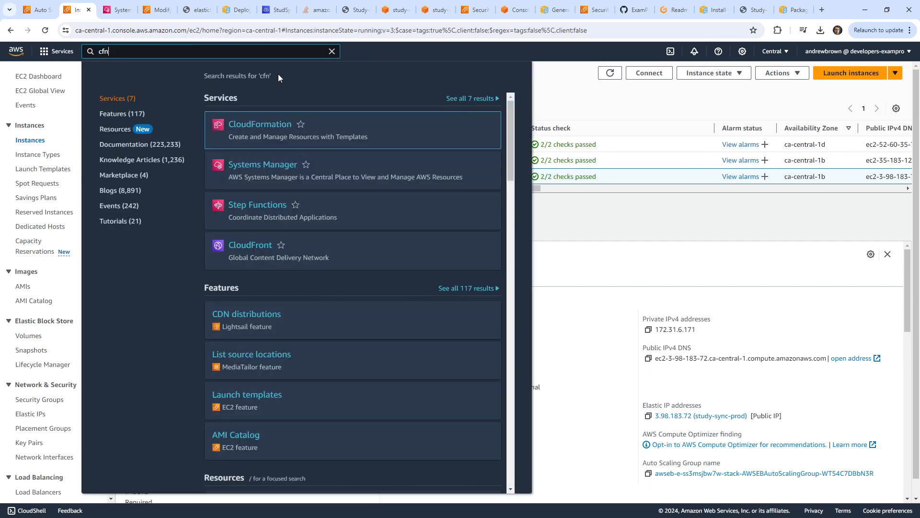
{"action": "left_click", "coordinate": [258, 124]}
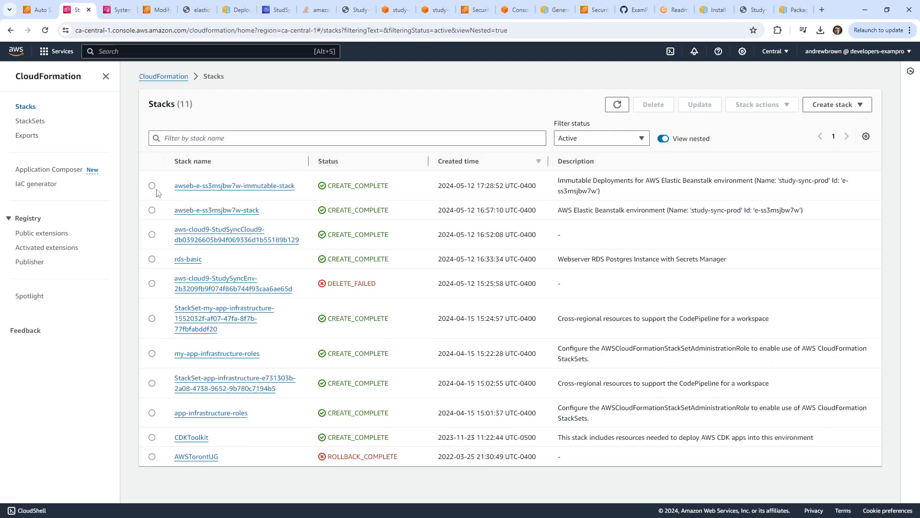
Delete the awseb-e-ss3msjbw7w-immutable-stack stack.
{"action": "left_click", "coordinate": [159, 190]}
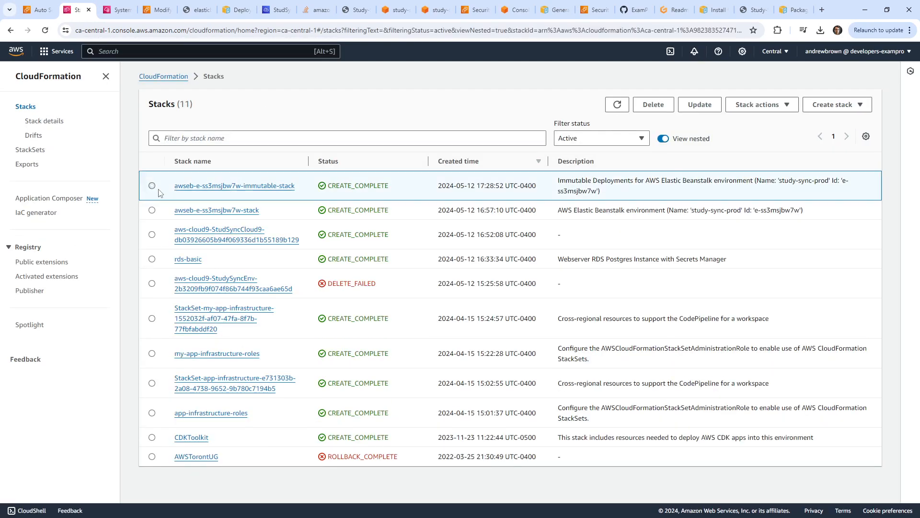
{"action": "left_click", "coordinate": [647, 106]}
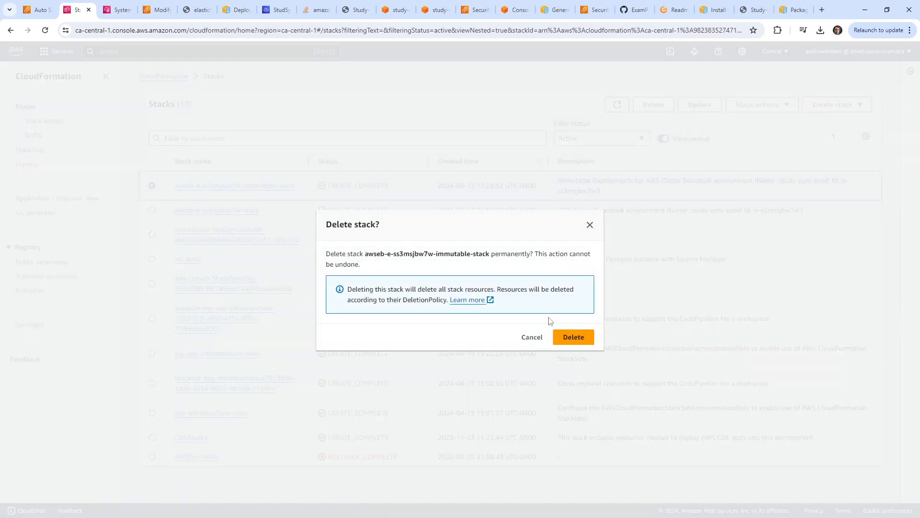
{"action": "left_click", "coordinate": [574, 337]}
Delete awseb-e-ss3msjbw7w-stack, retrying with AWSEBAutoScalingGroup retained.
{"action": "left_click", "coordinate": [151, 233]}
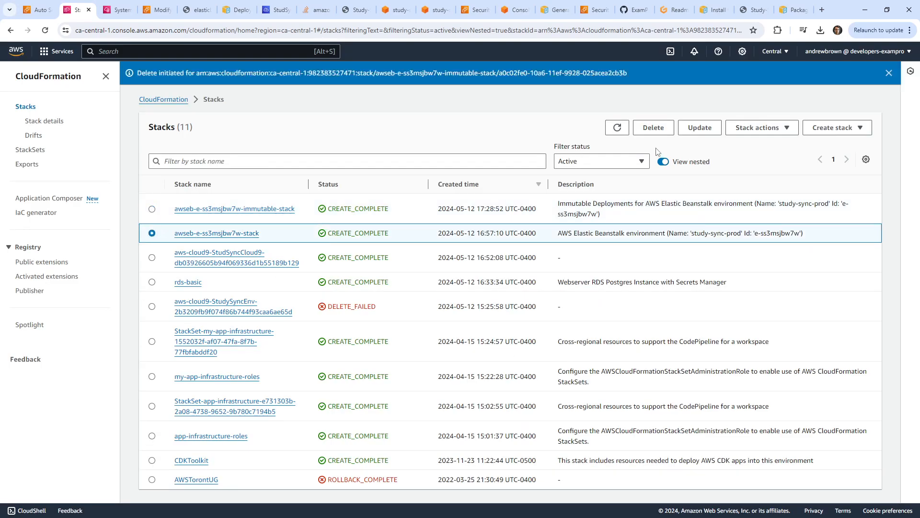
{"action": "left_click", "coordinate": [655, 128]}
{"action": "left_click", "coordinate": [573, 331]}
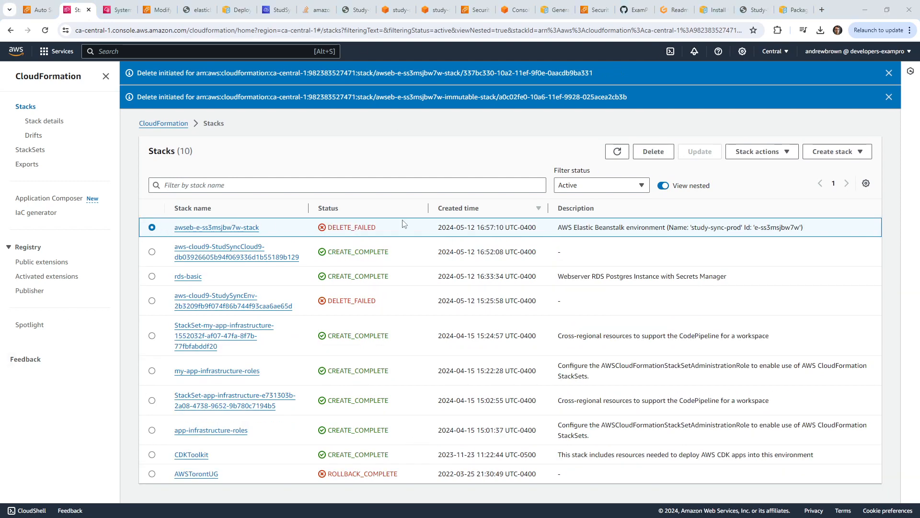
{"action": "left_click", "coordinate": [655, 153]}
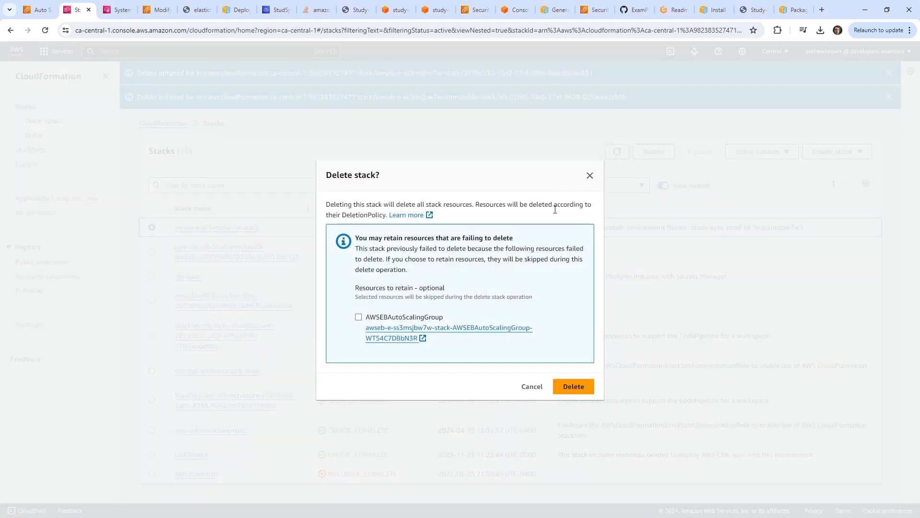
{"action": "left_click", "coordinate": [365, 319]}
{"action": "left_click", "coordinate": [557, 387]}
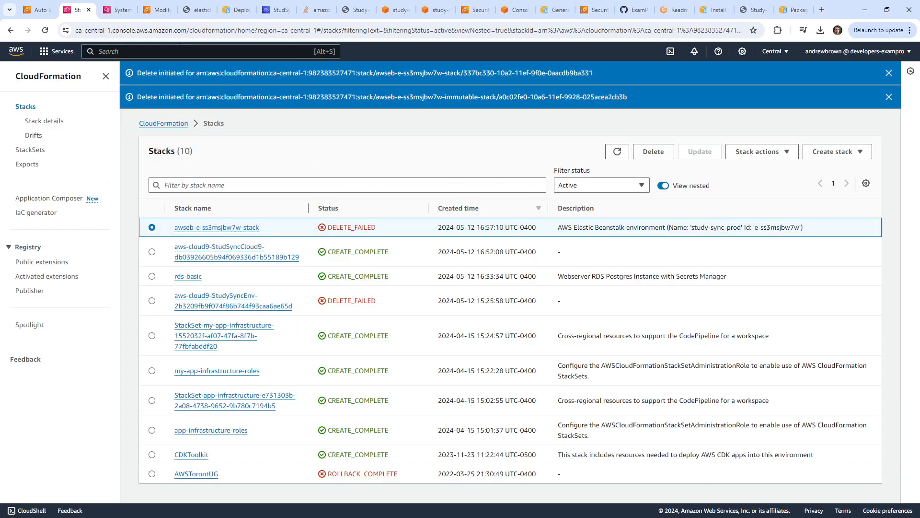
{"action": "left_click", "coordinate": [180, 48]}
{"action": "type", "text": "au"}
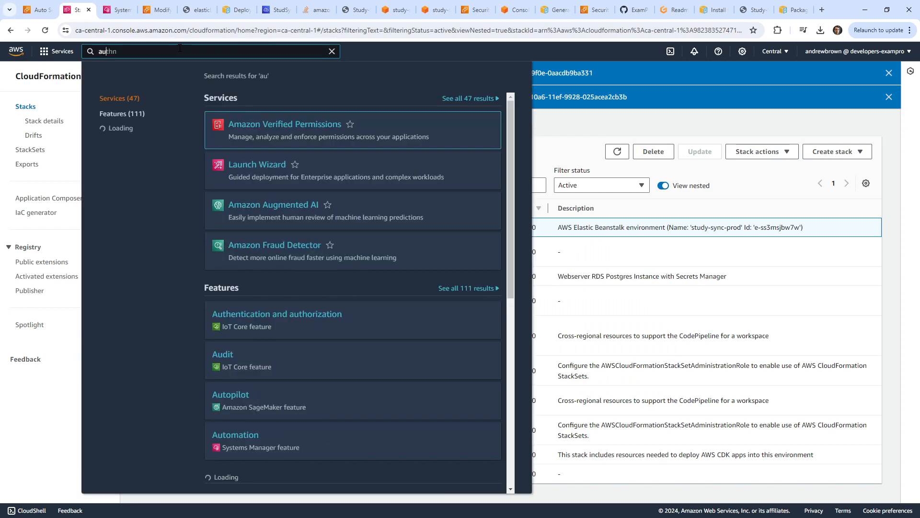
{"action": "type", "text": "toscaling"}
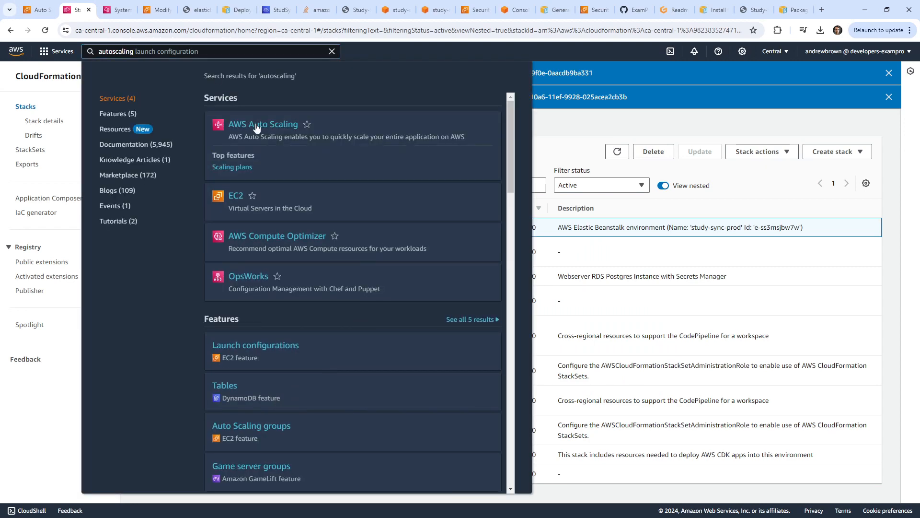
Delete the study-sync environment's awseb Auto Scaling group, confirming with 'delete'.
{"action": "left_click", "coordinate": [256, 127]}
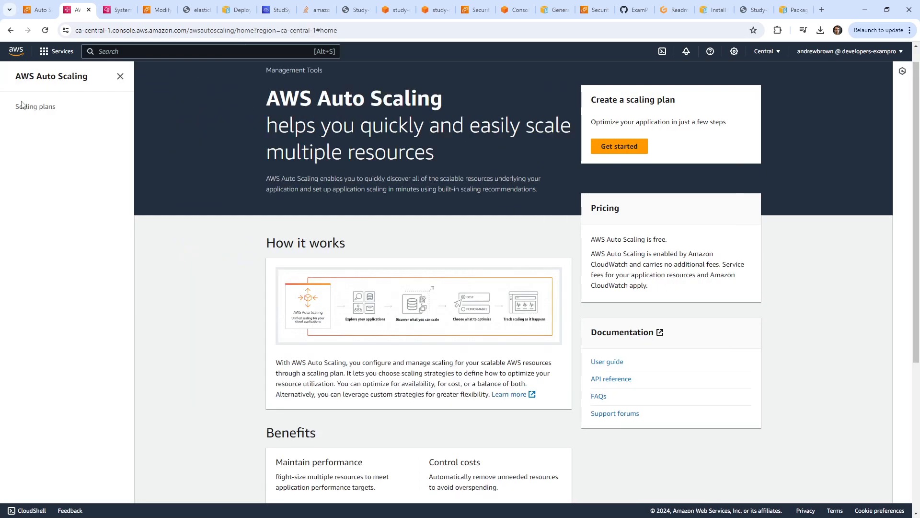
{"action": "key", "text": "alt+s"}
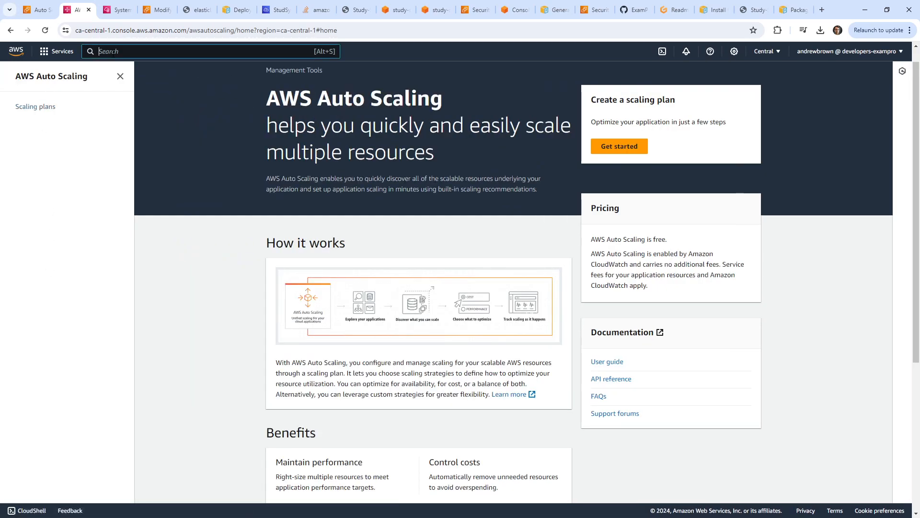
{"action": "type", "text": "ec2"}
{"action": "left_click", "coordinate": [234, 125]}
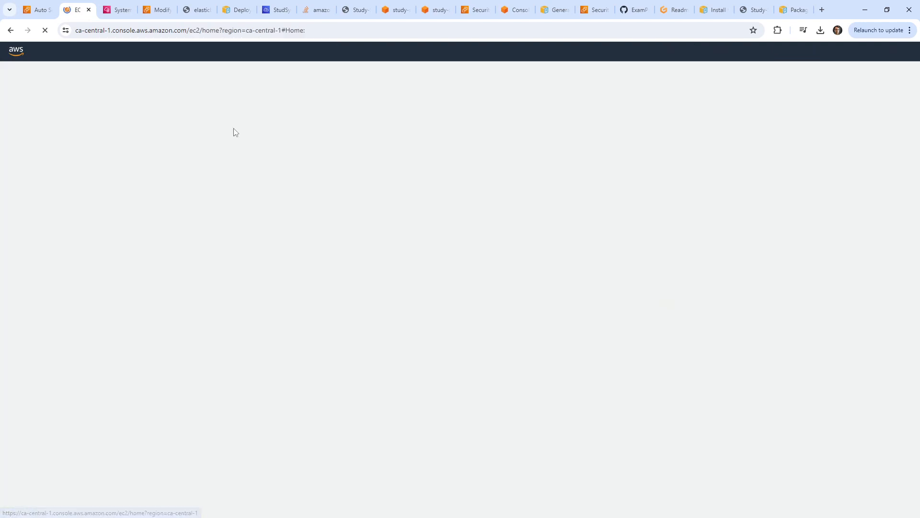
{"action": "scroll", "coordinate": [90, 258], "scroll_direction": "down", "scroll_amount": 3}
{"action": "left_click", "coordinate": [48, 493]}
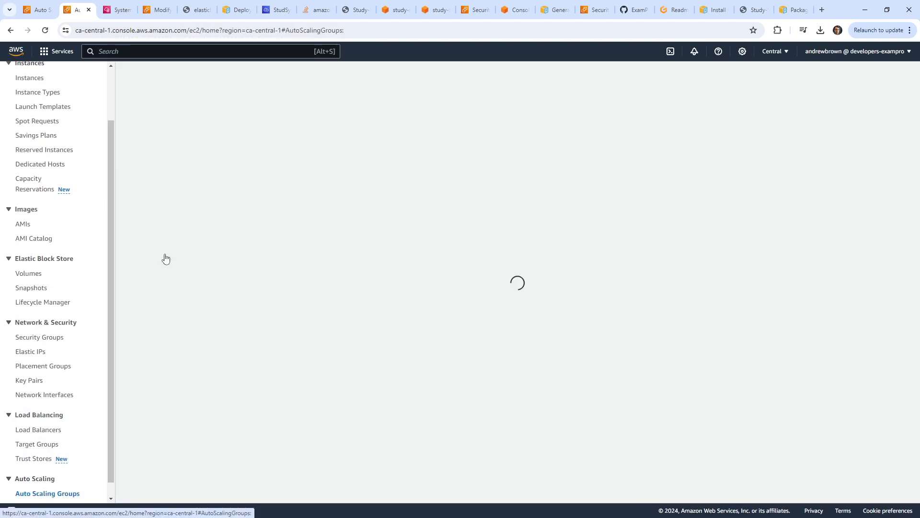
{"action": "left_click", "coordinate": [147, 182]}
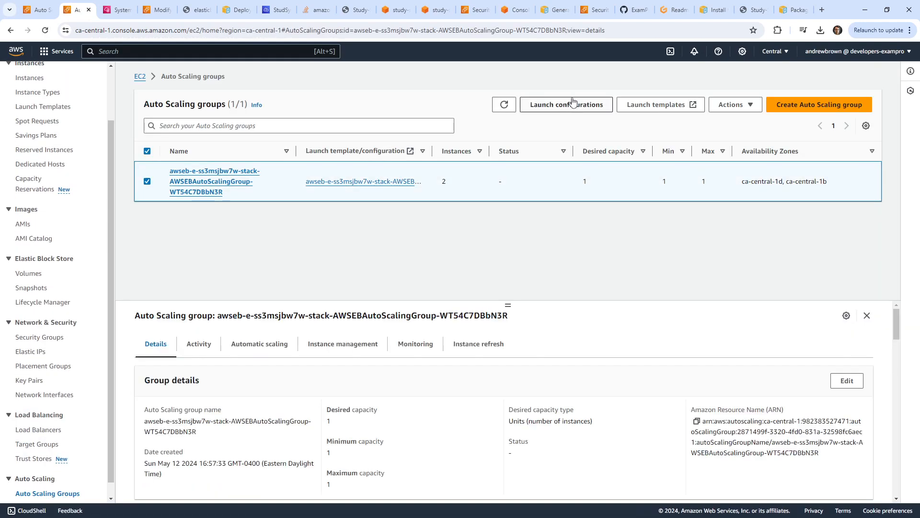
{"action": "left_click", "coordinate": [732, 105]}
{"action": "left_click", "coordinate": [726, 137]}
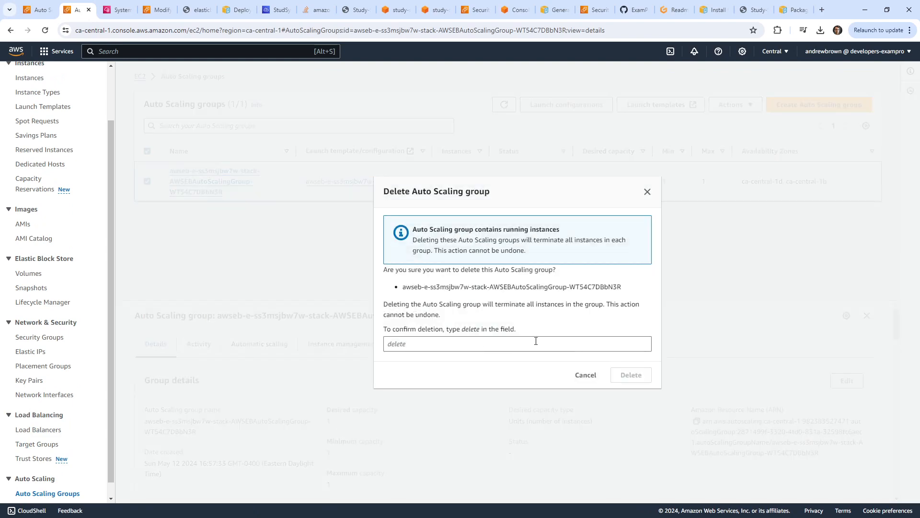
{"action": "left_click", "coordinate": [455, 342]}
{"action": "left_click_drag", "start_coordinate": [462, 330], "coordinate": [480, 330]}
{"action": "left_click", "coordinate": [471, 341]}
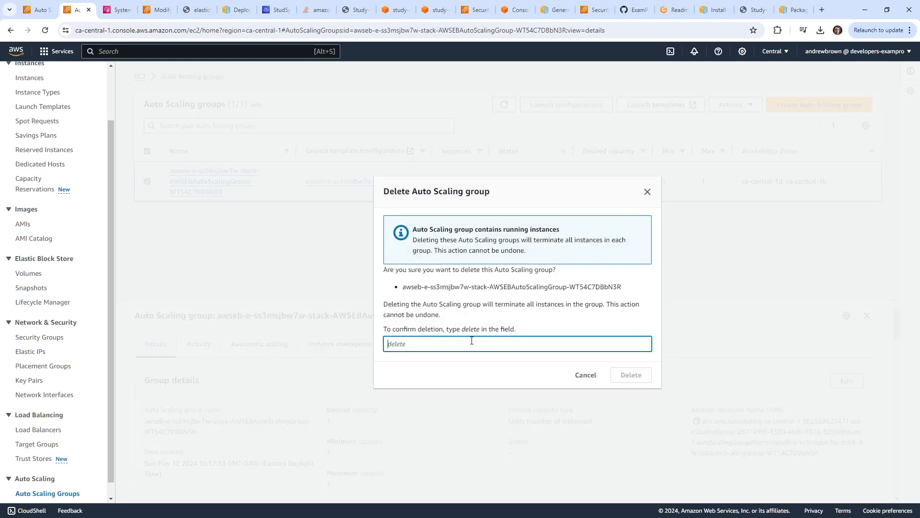
{"action": "left_click", "coordinate": [629, 374]}
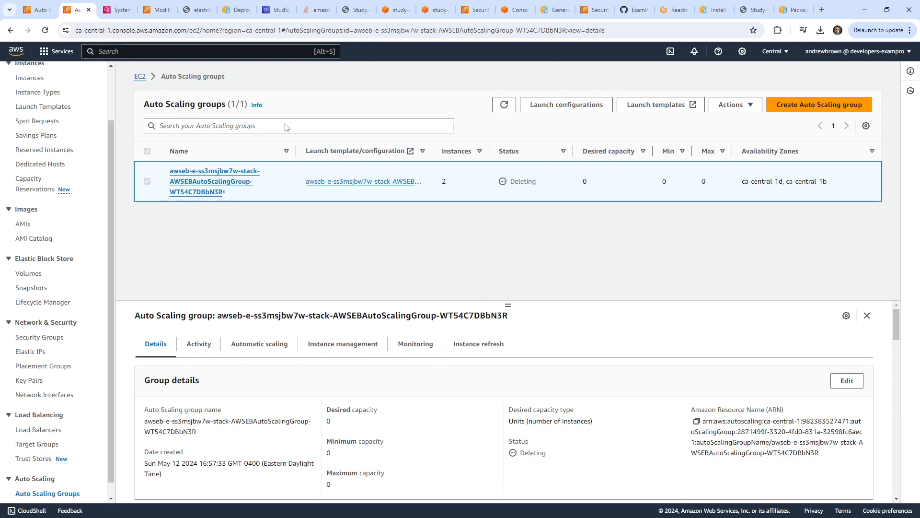
Open the CloudFormation stacks list through a 'cfn' console search.
{"action": "left_click", "coordinate": [35, 11]}
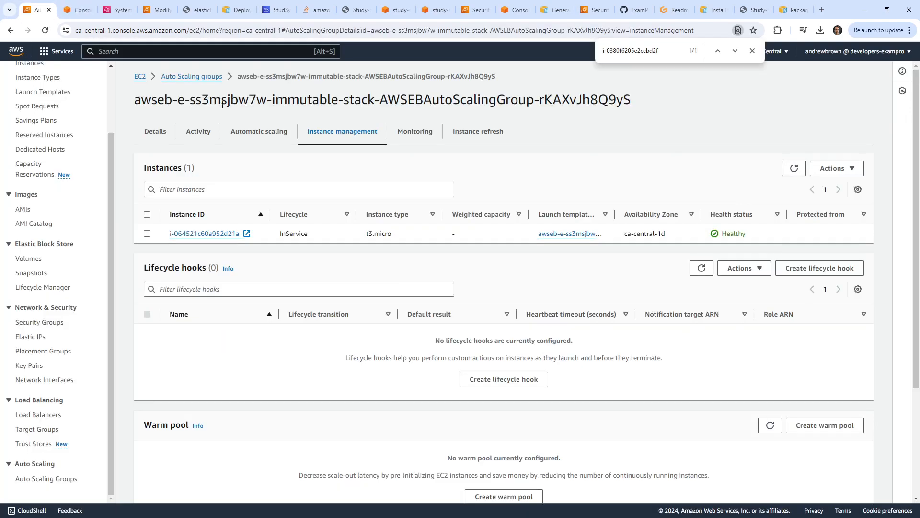
{"action": "left_click", "coordinate": [752, 51]}
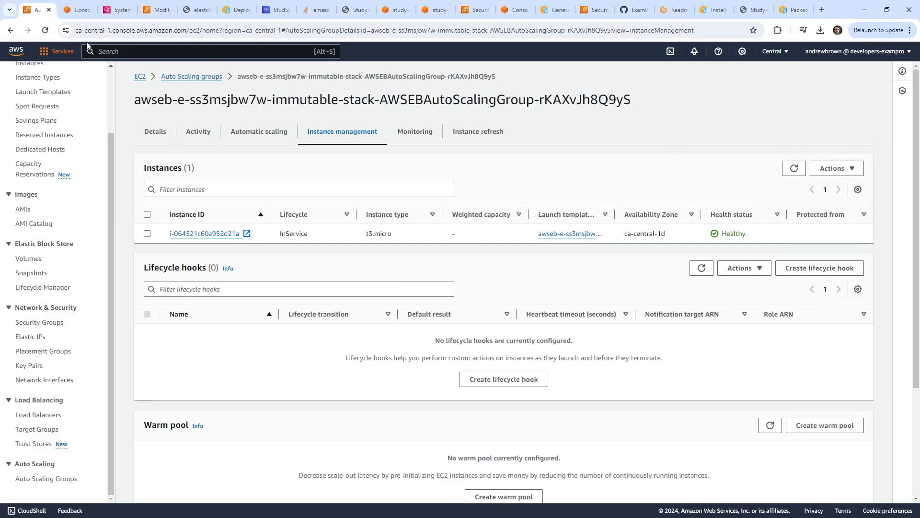
{"action": "left_click", "coordinate": [124, 50]}
{"action": "type", "text": "ec"}
{"action": "double_click", "coordinate": [131, 53]}
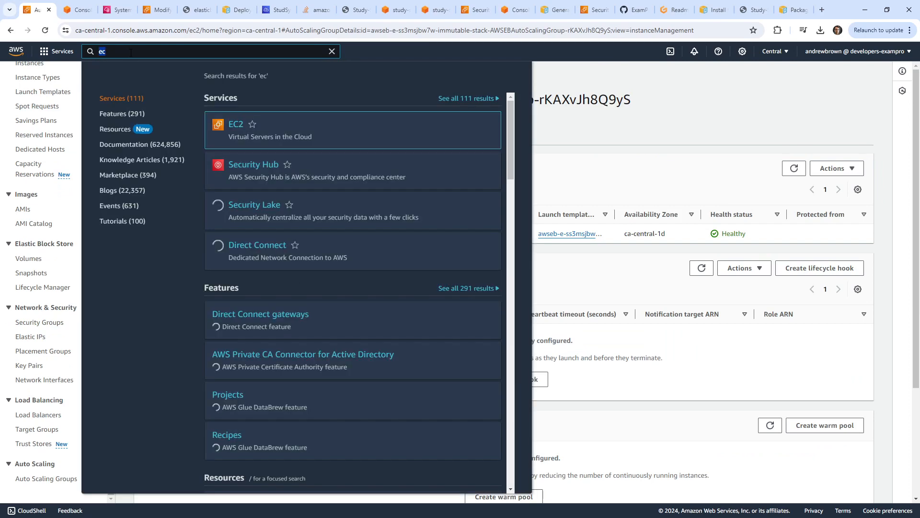
{"action": "type", "text": "cfn"}
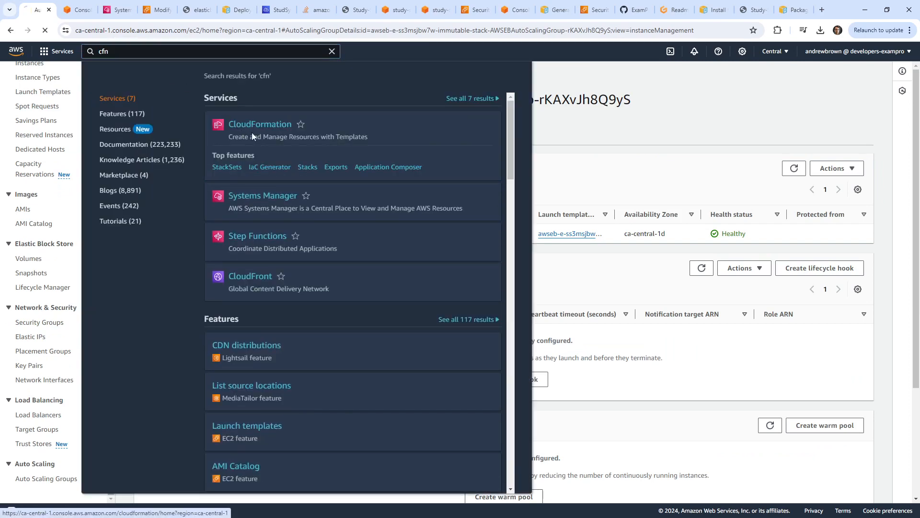
{"action": "left_click", "coordinate": [252, 127]}
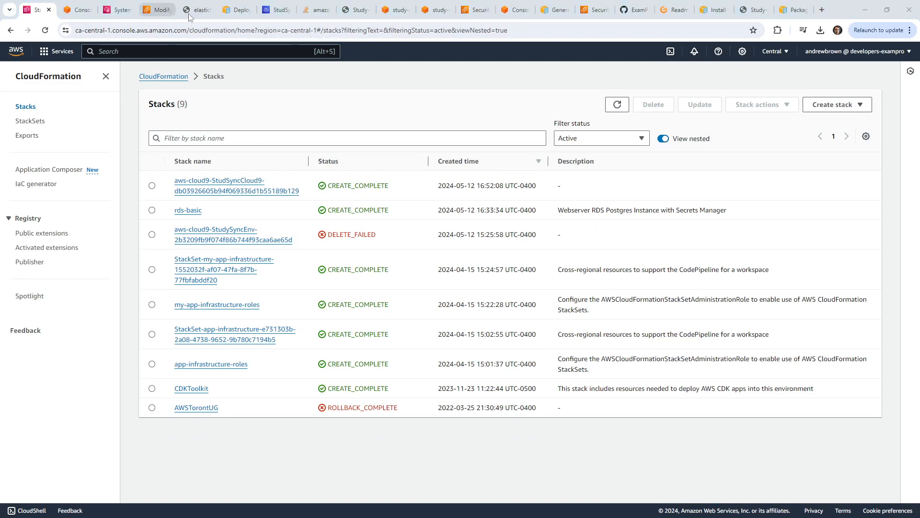
{"action": "left_click", "coordinate": [277, 9]}
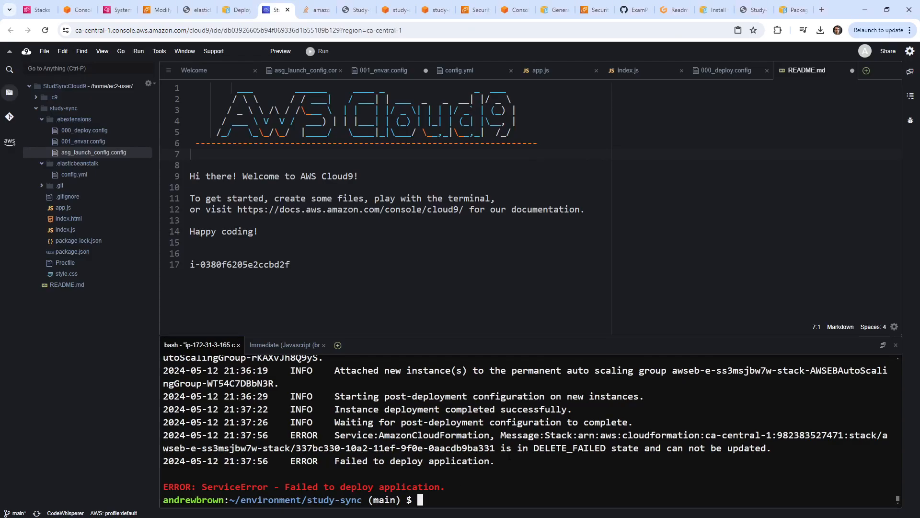
Rerun eb deploy in the study-sync terminal and maximize the terminal to follow the update.
{"action": "type", "text": "eb deploy"}
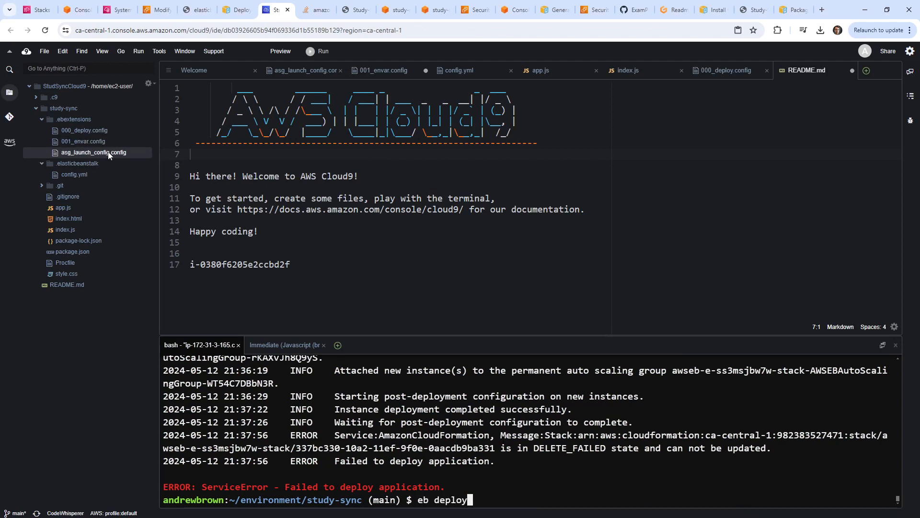
{"action": "left_click", "coordinate": [92, 172]}
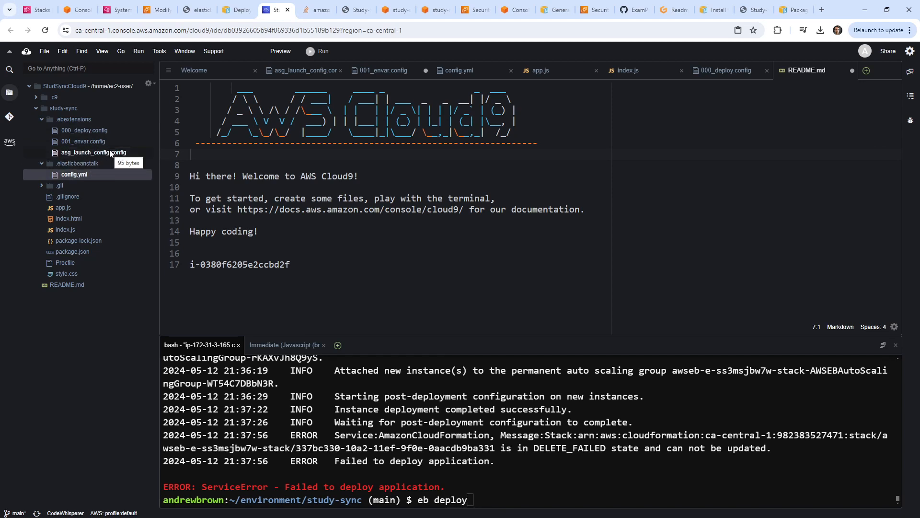
{"action": "left_click", "coordinate": [533, 458]}
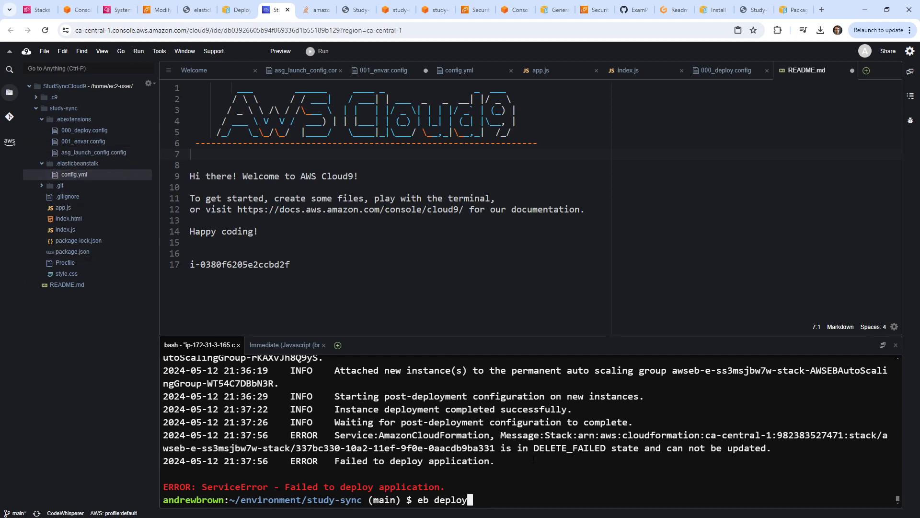
{"action": "key", "text": "Return"}
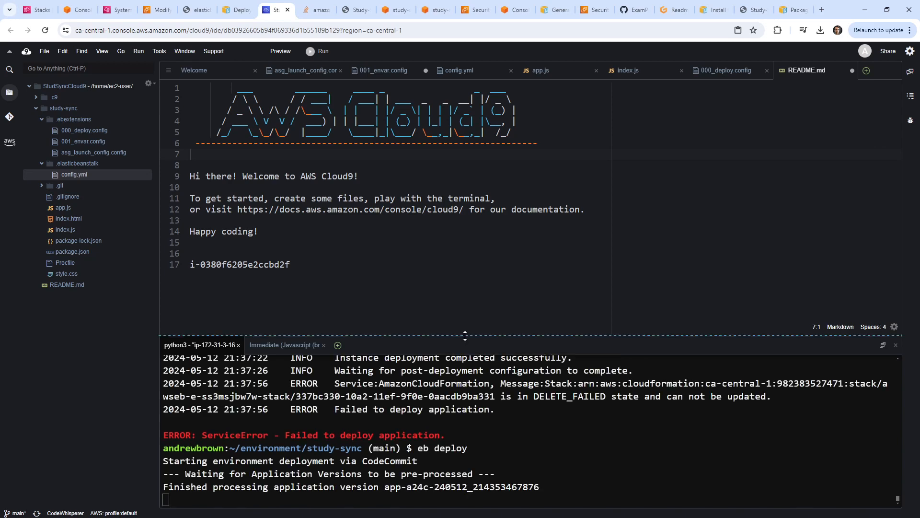
{"action": "double_click", "coordinate": [463, 340]}
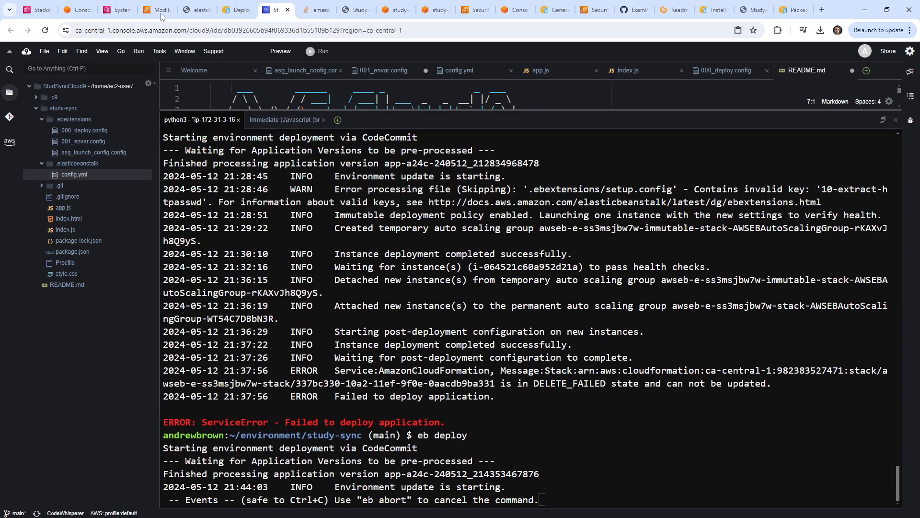
{"action": "left_click", "coordinate": [38, 9]}
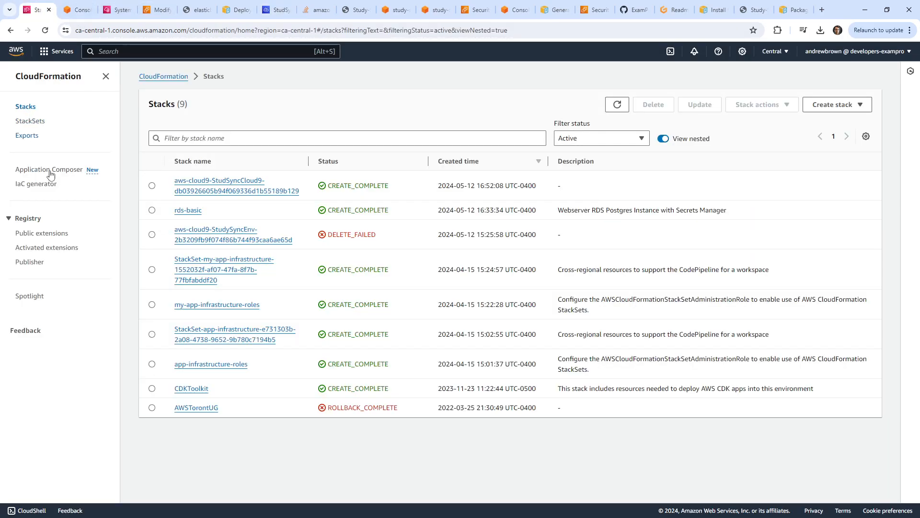
Find Elastic Beanstalk through the console service search and open it.
{"action": "left_click", "coordinate": [119, 49]}
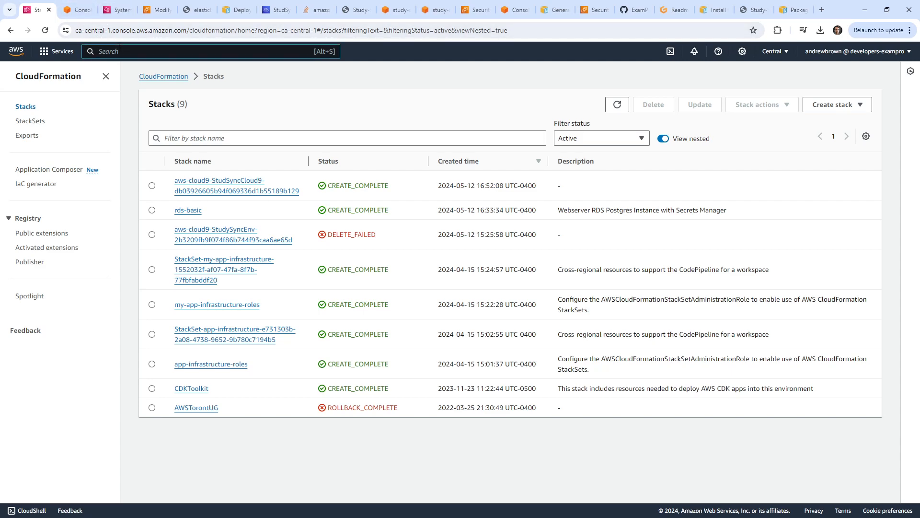
{"action": "type", "text": "eb"}
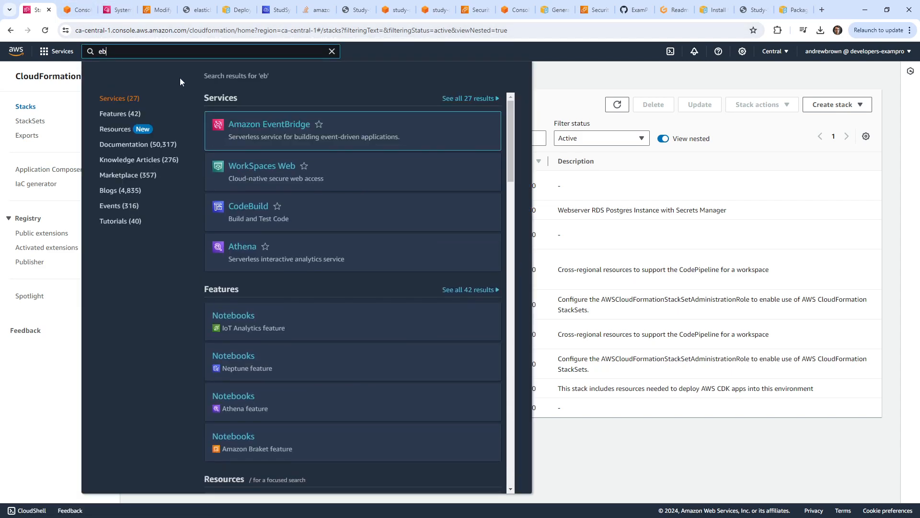
{"action": "key", "text": "BackSpace"}
{"action": "key", "text": "BackSpace"}
{"action": "type", "text": "bensatlk"}
{"action": "key", "text": "ctrl+a"}
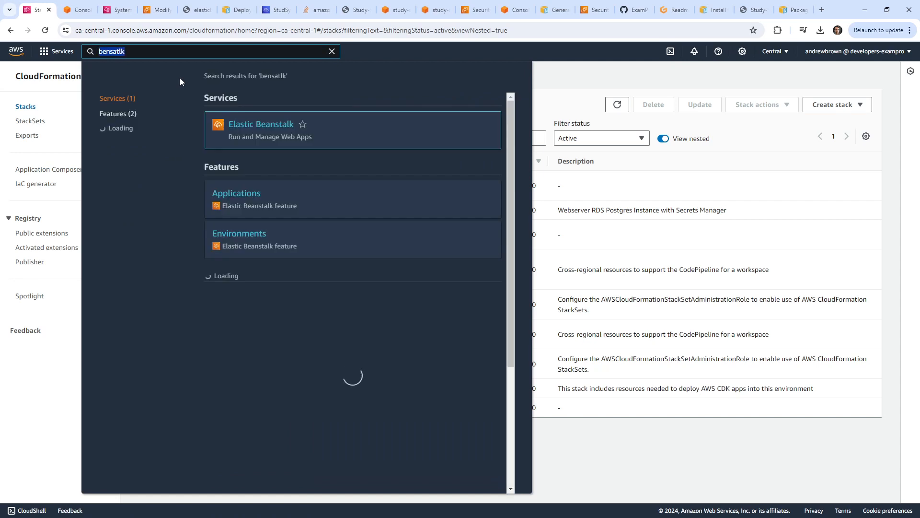
{"action": "left_click", "coordinate": [261, 126]}
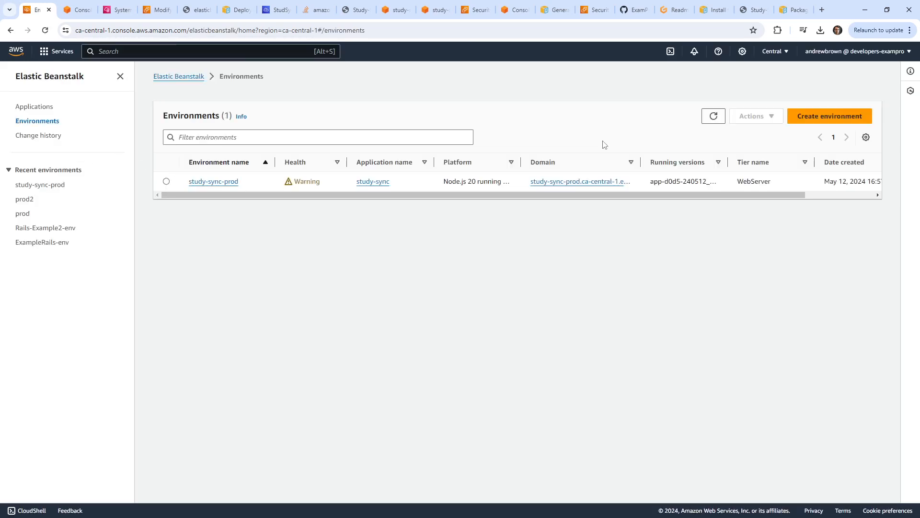
Check the study-sync application versions, then open the study-sync-prod environment dashboard and its events.
{"action": "left_click", "coordinate": [713, 116]}
{"action": "left_click", "coordinate": [37, 108]}
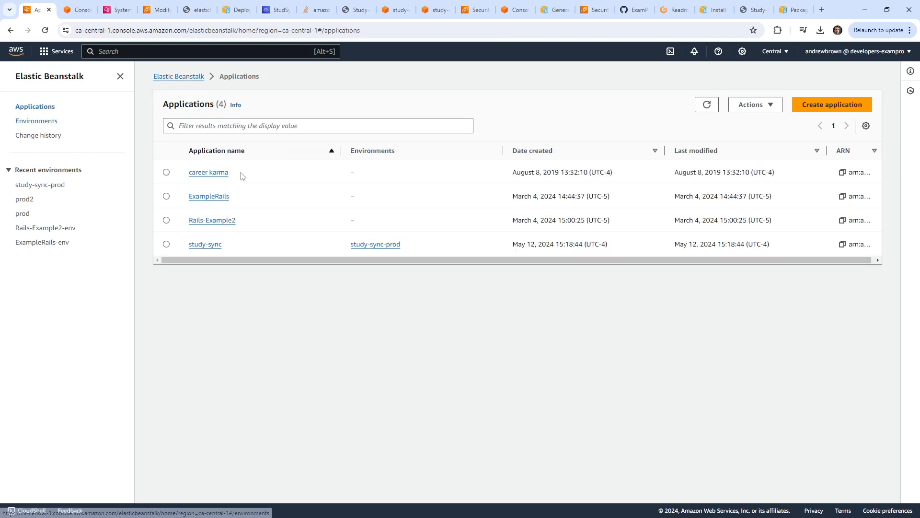
{"action": "left_click", "coordinate": [211, 246]}
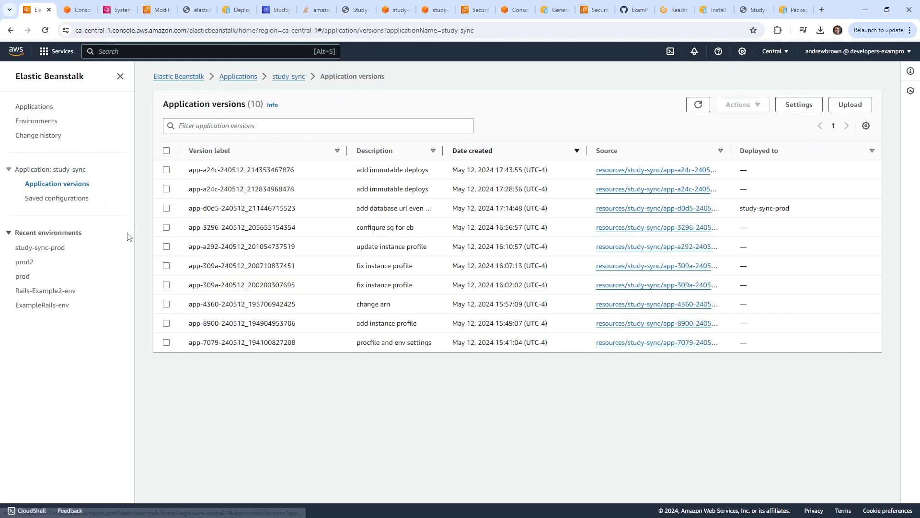
{"action": "left_click", "coordinate": [28, 107]}
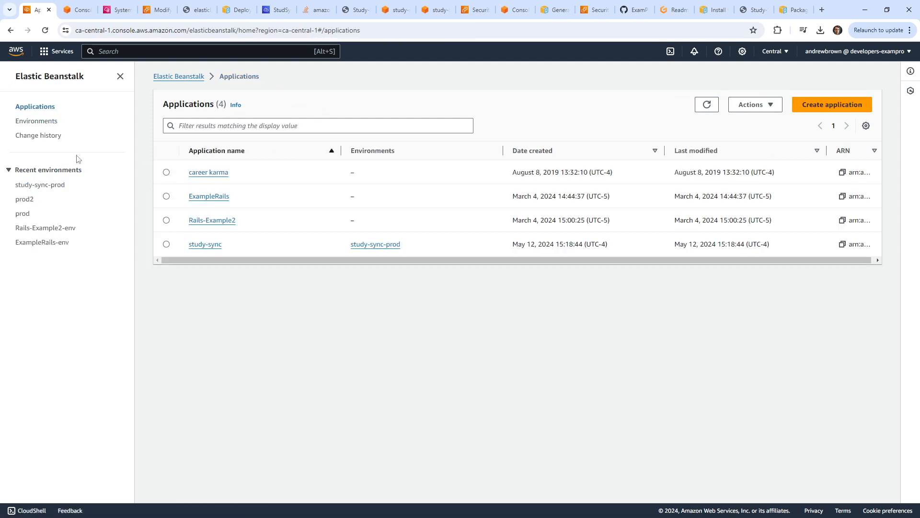
{"action": "left_click", "coordinate": [44, 120]}
{"action": "left_click", "coordinate": [214, 182]}
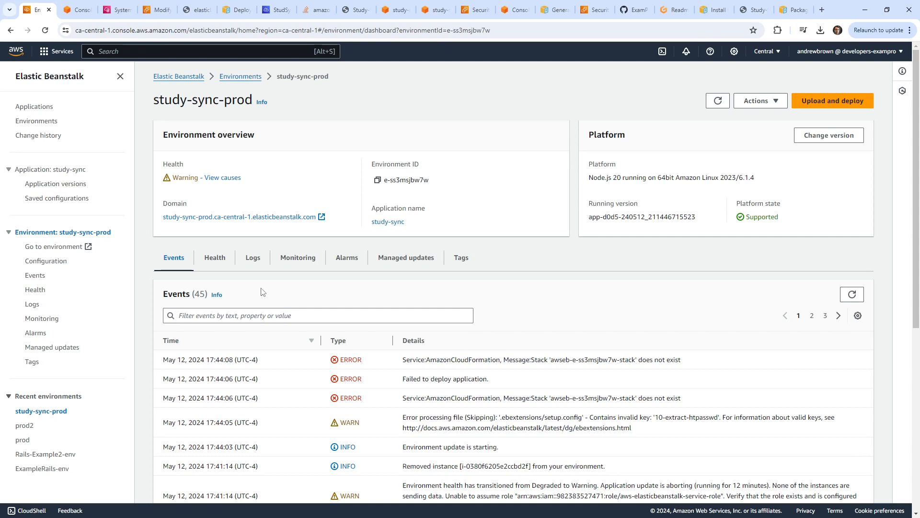
{"action": "scroll", "coordinate": [268, 282], "scroll_direction": "down", "scroll_amount": 5}
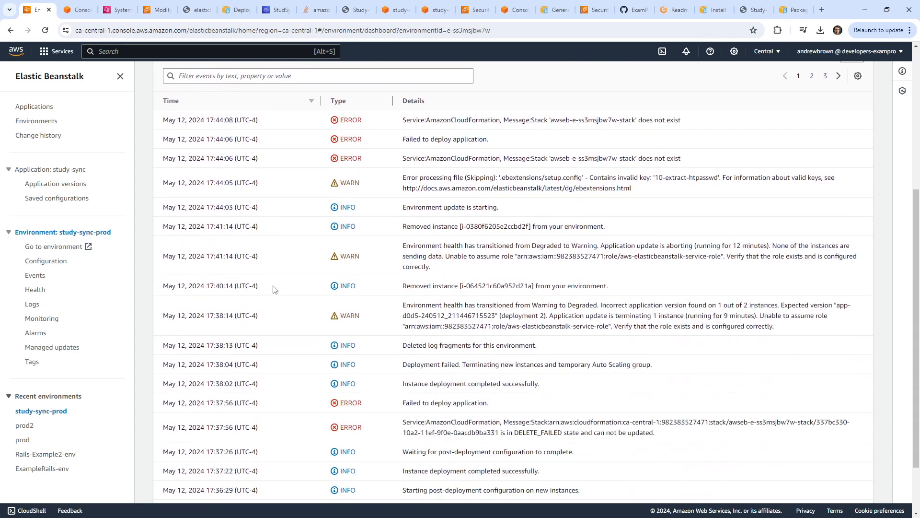
{"action": "scroll", "coordinate": [218, 295], "scroll_direction": "up", "scroll_amount": 5}
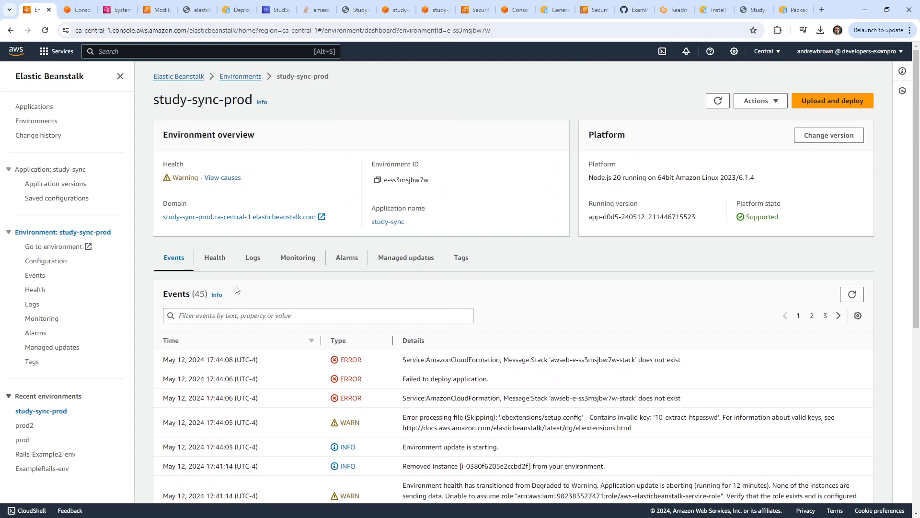
In the Cloud9 terminal, turn the previous eb deploy command into eb create --single and run it.
{"action": "left_click", "coordinate": [117, 11]}
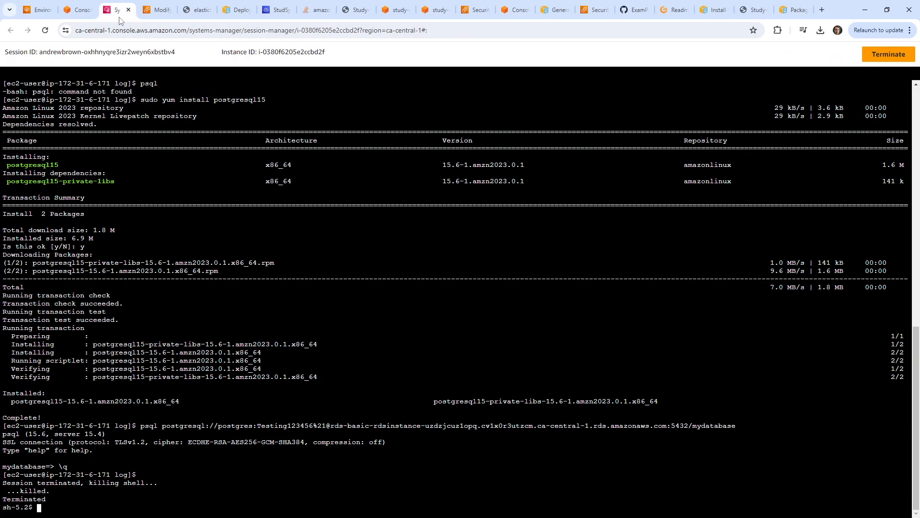
{"action": "left_click", "coordinate": [276, 10]}
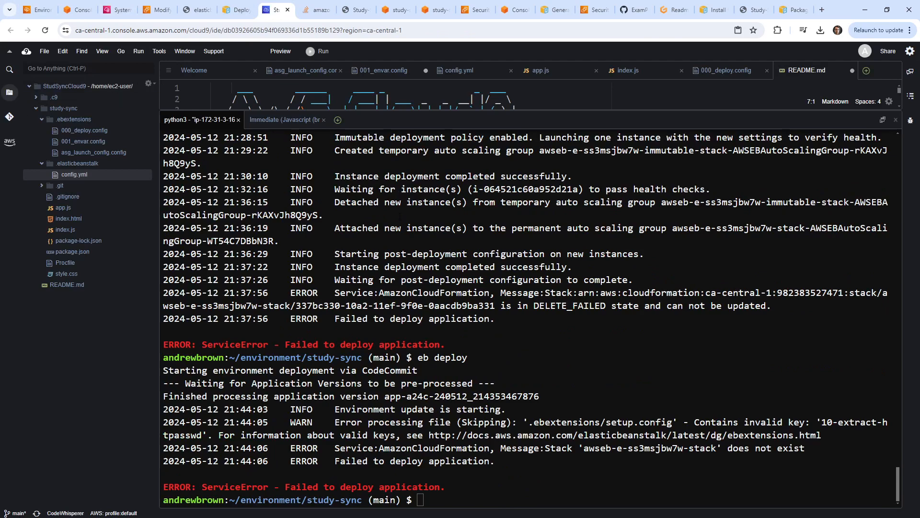
{"action": "key", "text": "Up"}
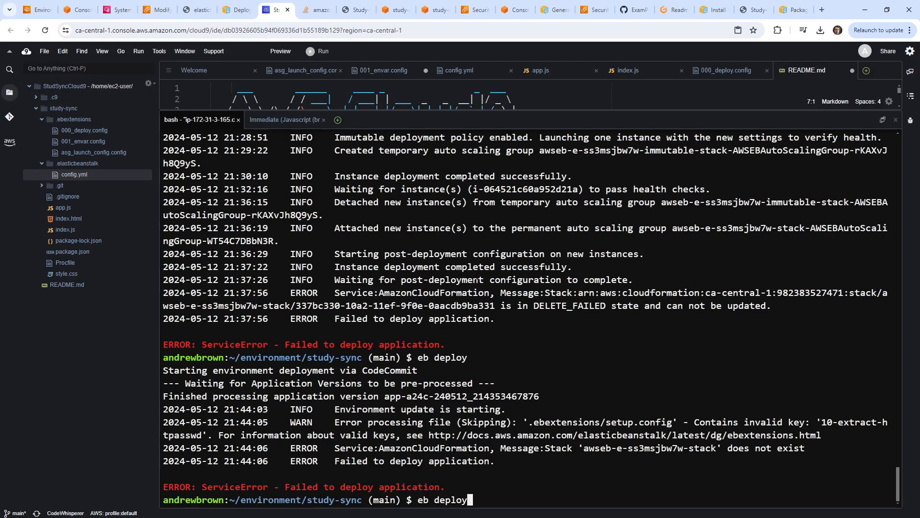
{"action": "key", "text": "BackSpace"}
{"action": "key", "text": "BackSpace"}
{"action": "key", "text": "BackSpace"}
{"action": "key", "text": "BackSpace"}
{"action": "key", "text": "BackSpace"}
{"action": "key", "text": "BackSpace"}
{"action": "type", "text": "create --single"}
{"action": "key", "text": "Return"}
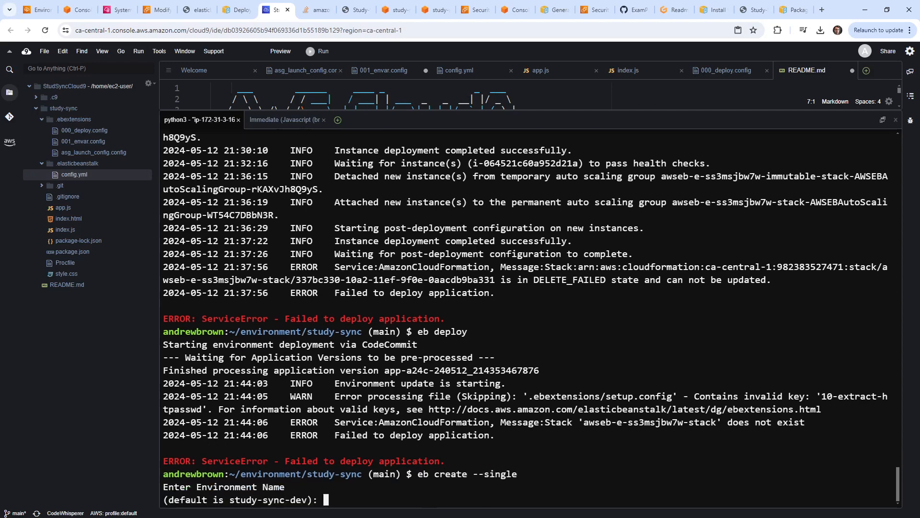
Name the environment study-sync-prod with CNAME prefix study-sync-prod2, declining Spot Fleet.
{"action": "type", "text": "study-sync-prod"}
{"action": "key", "text": "Return"}
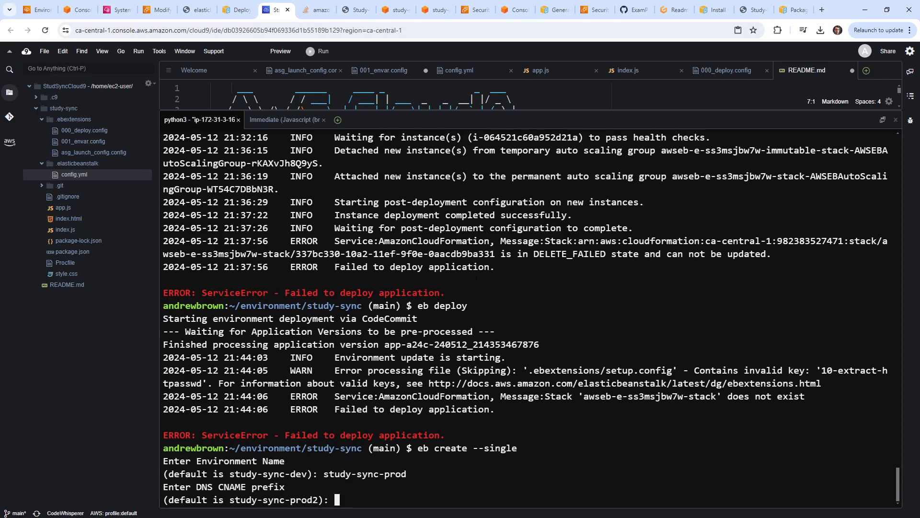
{"action": "key", "text": "Up"}
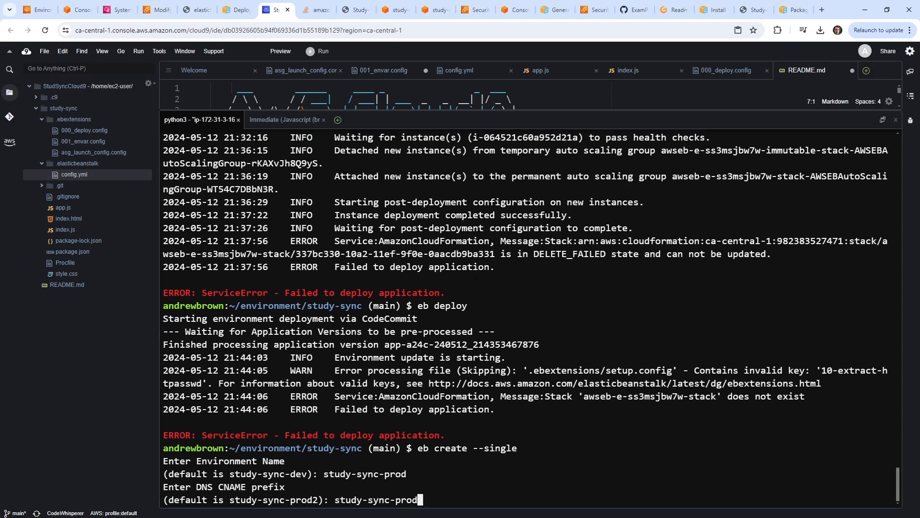
{"action": "type", "text": "2"}
{"action": "key", "text": "Return"}
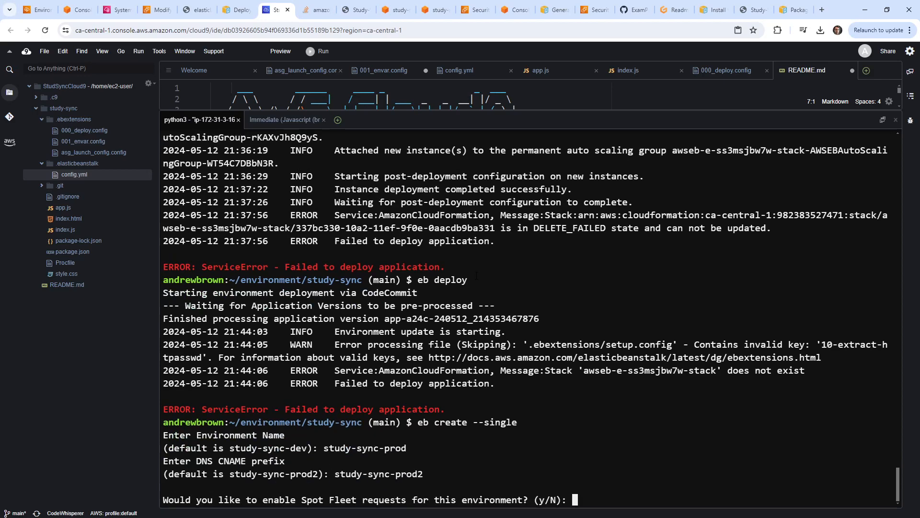
{"action": "type", "text": "n"}
{"action": "key", "text": "Return"}
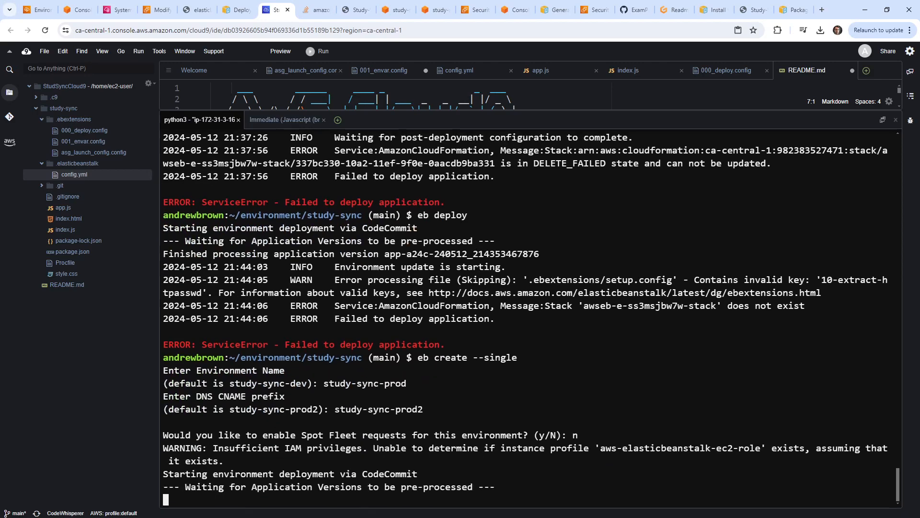
Enlarge the editor and review config.yml, then return to the Beanstalk dashboard.
{"action": "left_click_drag", "start_coordinate": [461, 110], "coordinate": [469, 250]}
{"action": "double_click", "coordinate": [89, 175]}
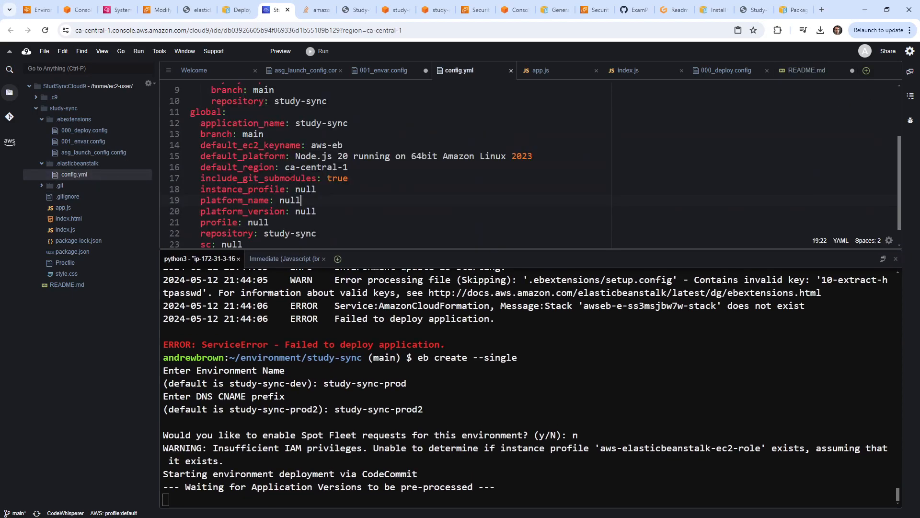
{"action": "scroll", "coordinate": [497, 161], "scroll_direction": "up", "scroll_amount": 3}
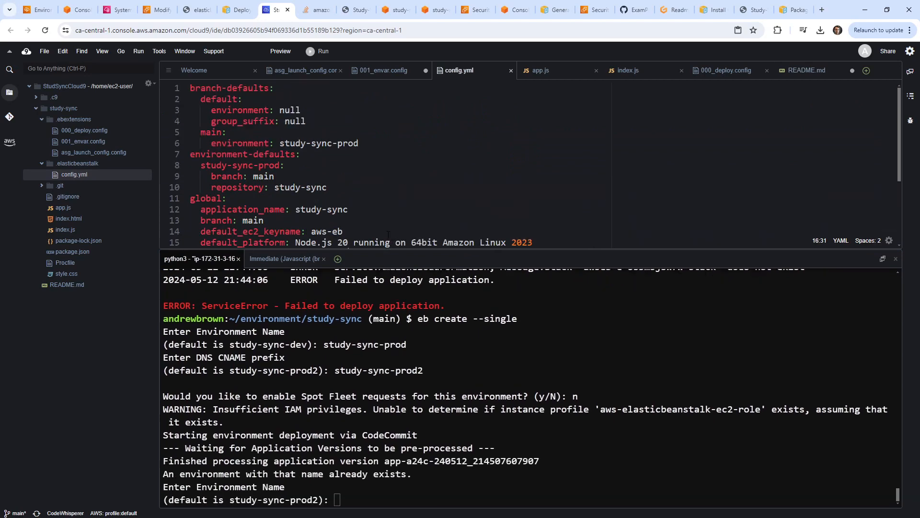
{"action": "scroll", "coordinate": [397, 199], "scroll_direction": "down", "scroll_amount": 2}
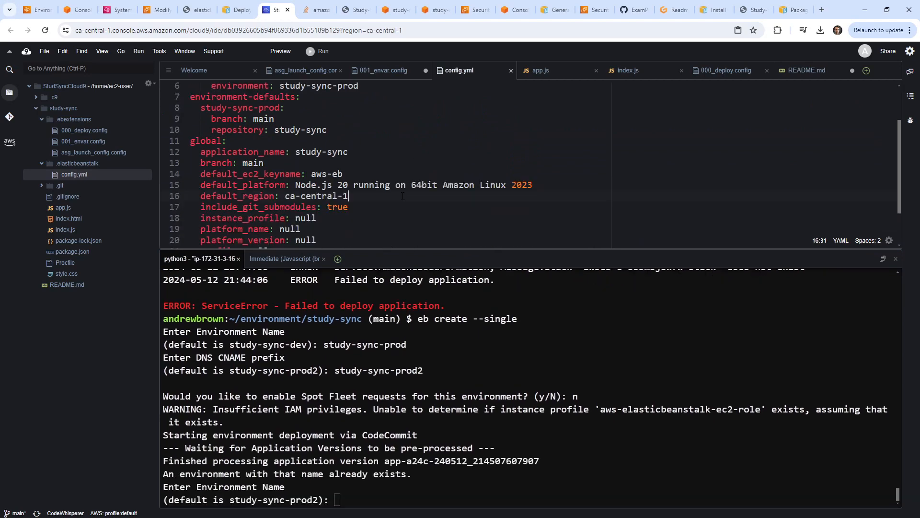
{"action": "scroll", "coordinate": [403, 196], "scroll_direction": "down", "scroll_amount": 3}
{"action": "scroll", "coordinate": [397, 196], "scroll_direction": "up", "scroll_amount": 5}
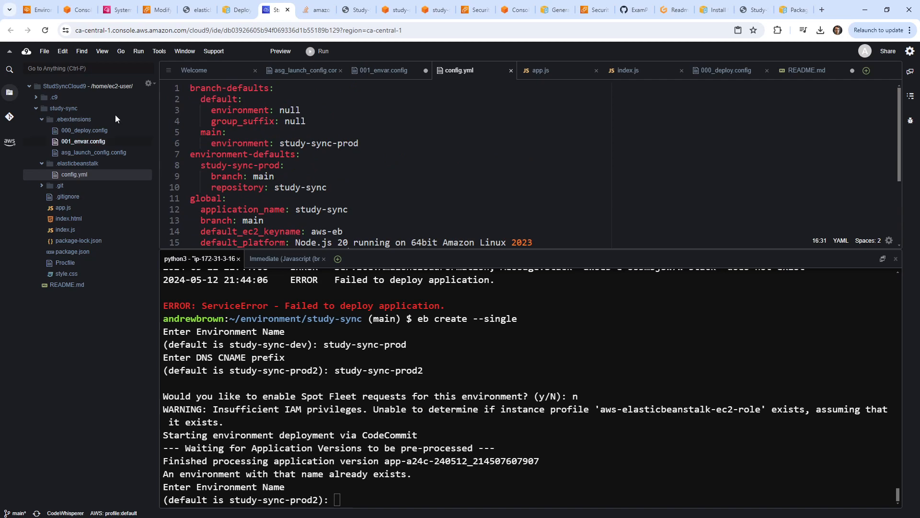
{"action": "left_click", "coordinate": [39, 10]}
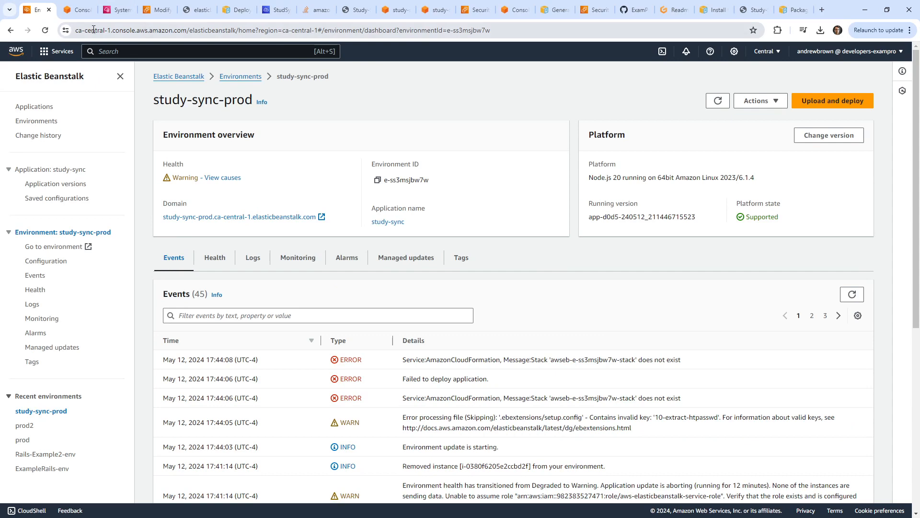
Open CloudFormation via 'cfn' and view the DELETE_FAILED StudySyncEnv stack's events.
{"action": "left_click", "coordinate": [115, 52]}
{"action": "type", "text": "cfn"}
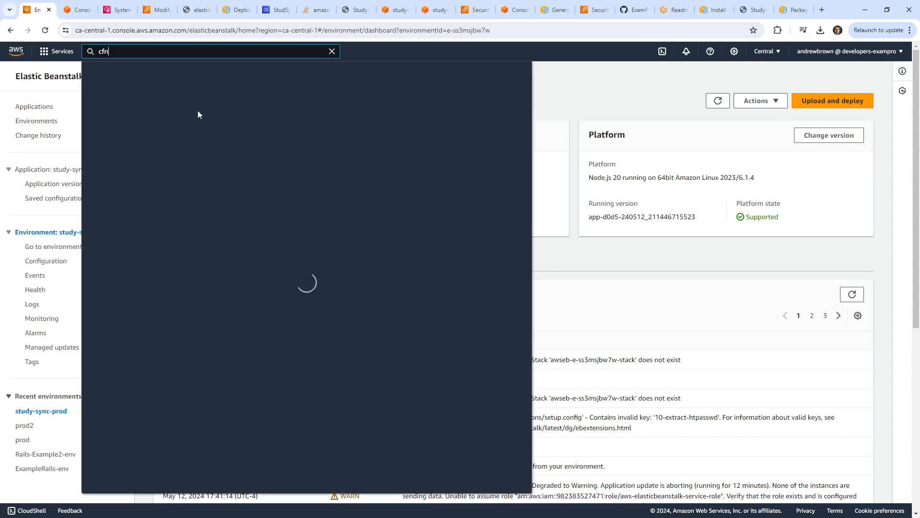
{"action": "left_click", "coordinate": [222, 132]}
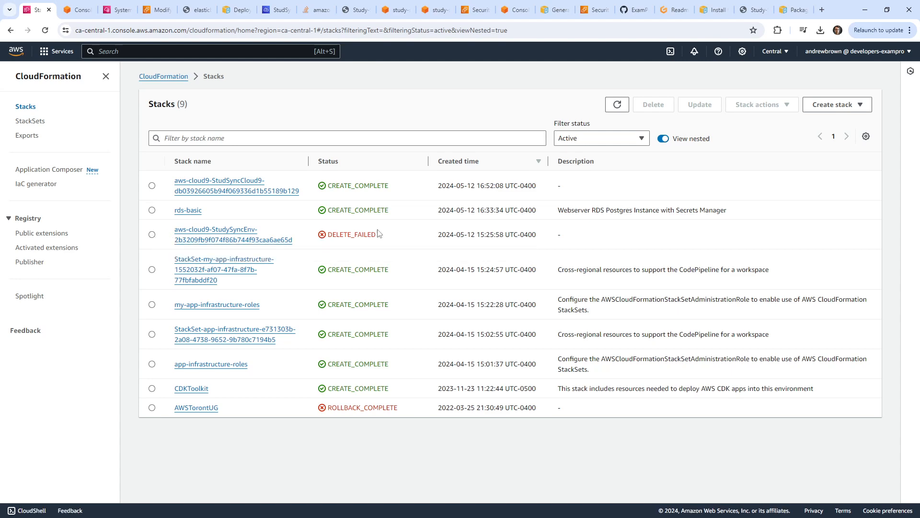
{"action": "left_click", "coordinate": [200, 240]}
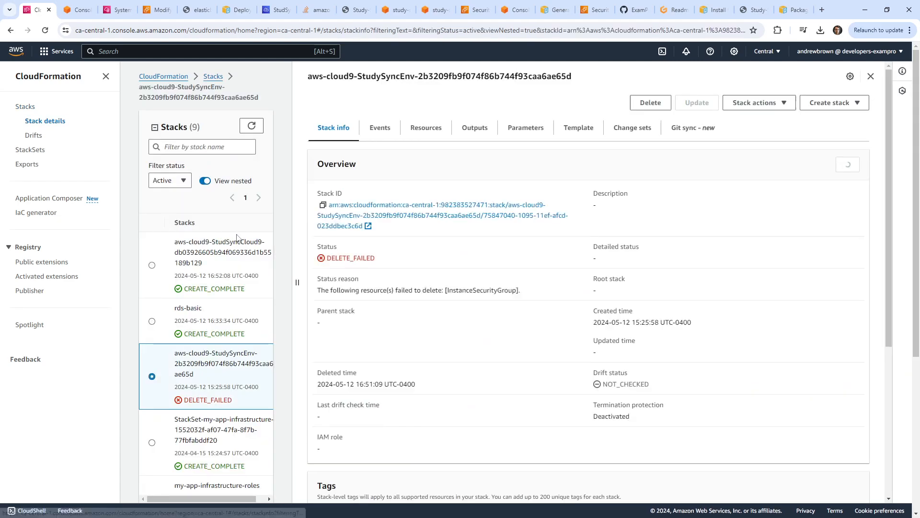
{"action": "left_click", "coordinate": [384, 132]}
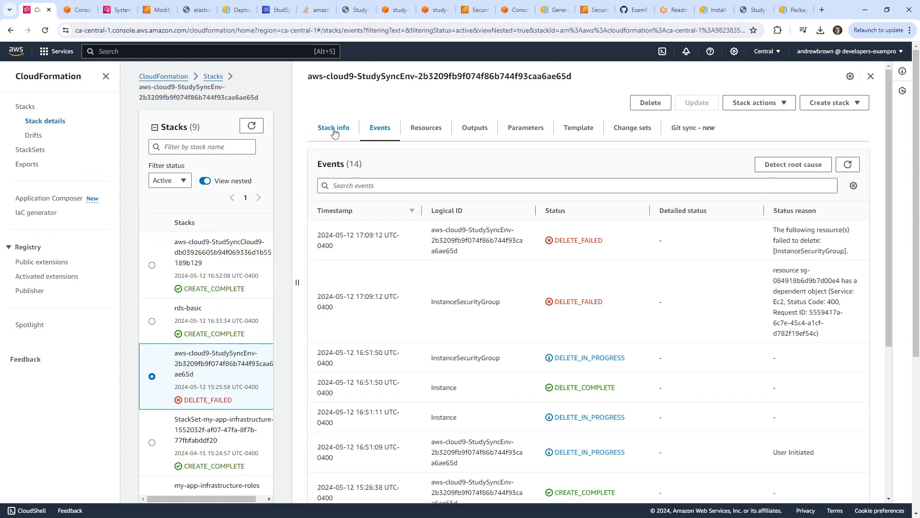
Delete the StudySyncEnv stack while retaining InstanceSecurityGroup, and refresh the stacks list.
{"action": "left_click", "coordinate": [650, 102]}
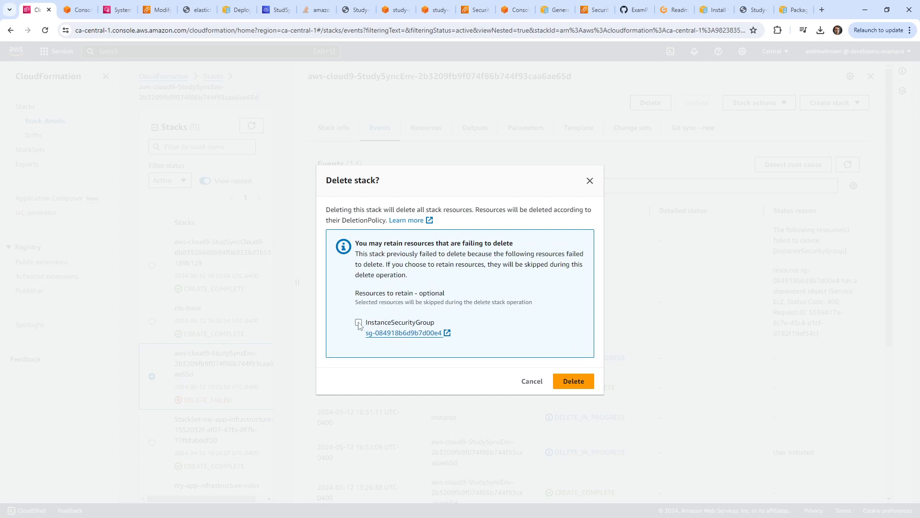
{"action": "left_click", "coordinate": [590, 180]}
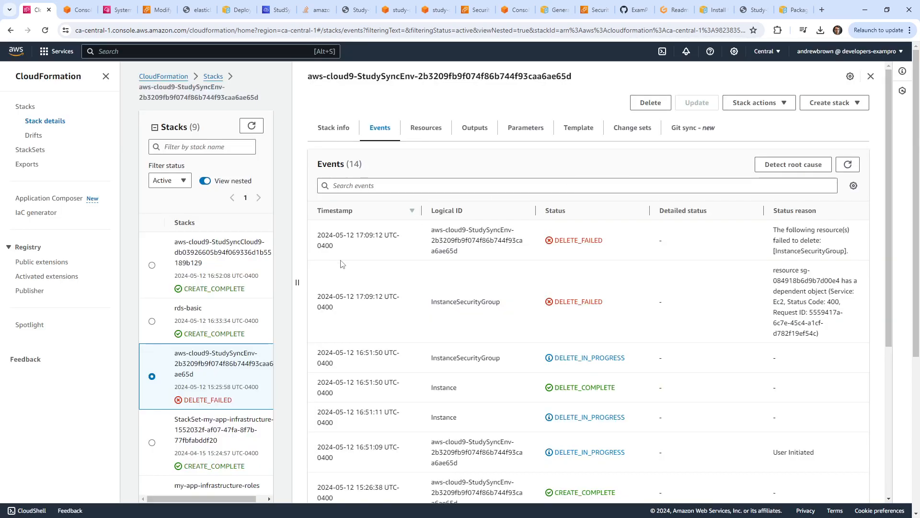
{"action": "left_click", "coordinate": [649, 101]}
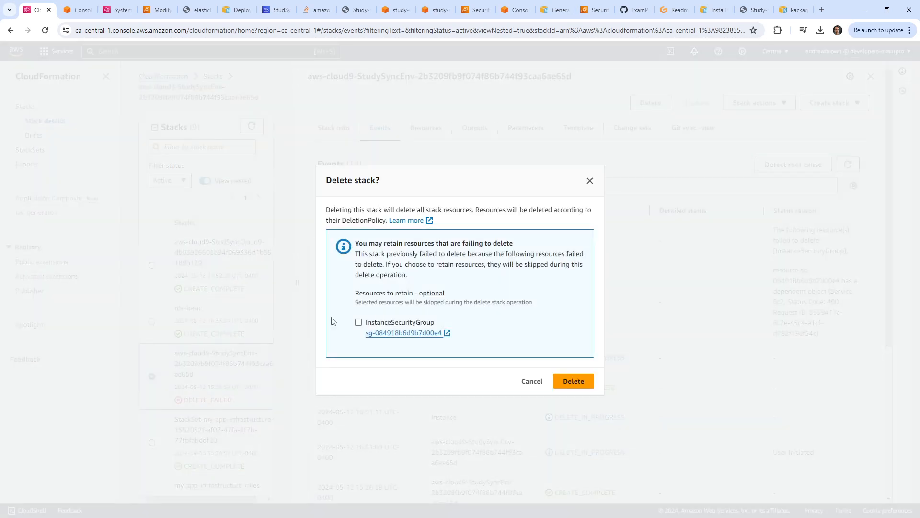
{"action": "left_click", "coordinate": [358, 323]}
{"action": "left_click", "coordinate": [561, 382]}
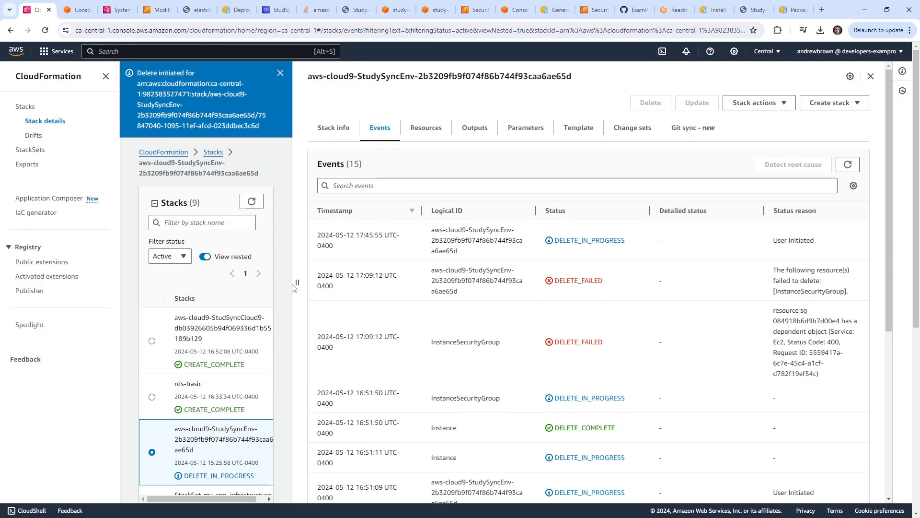
{"action": "left_click_drag", "start_coordinate": [297, 287], "coordinate": [455, 295]}
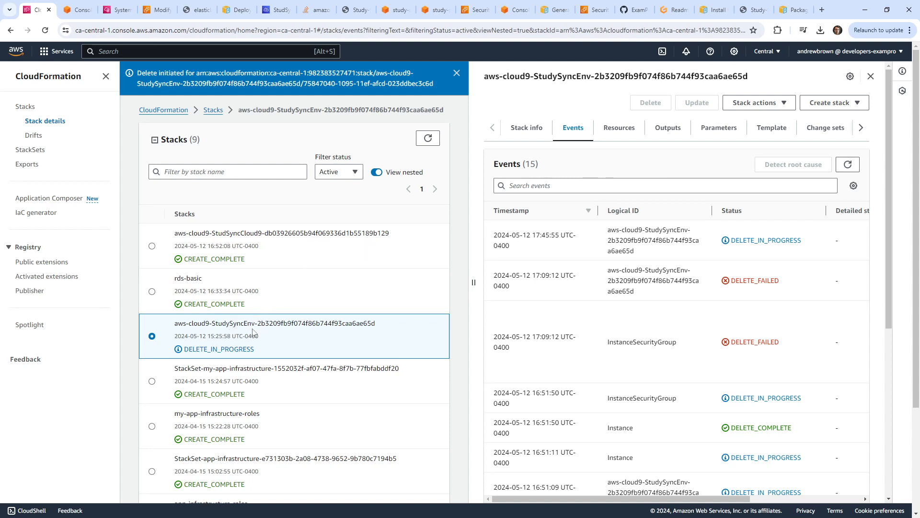
{"action": "left_click", "coordinate": [437, 140]}
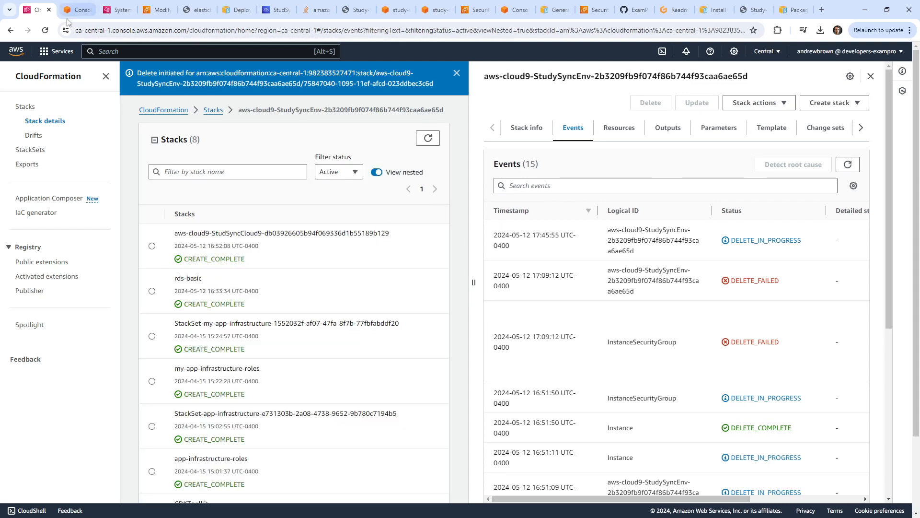
Return to the rds-basic-RDSPostgresSG inbound rules editor in EC2.
{"action": "left_click", "coordinate": [77, 10]}
{"action": "left_click", "coordinate": [120, 14]}
{"action": "left_click", "coordinate": [154, 12]}
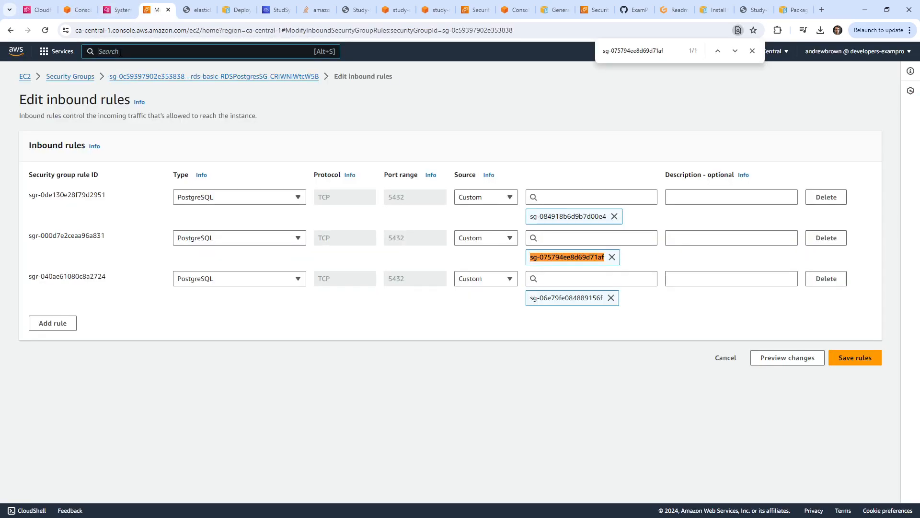
Open Elastic Beanstalk and choose Terminate environment for study-sync-prod.
{"action": "type", "text": "beanstalk"}
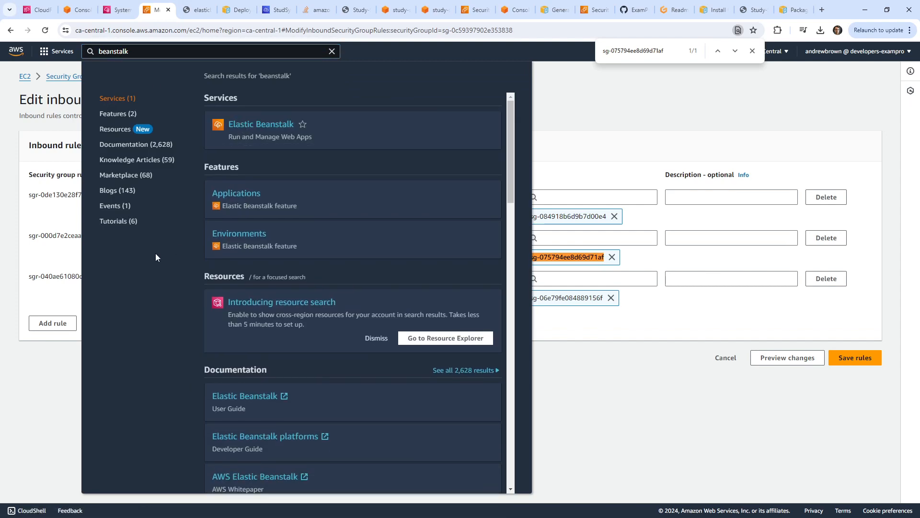
{"action": "left_click", "coordinate": [262, 128]}
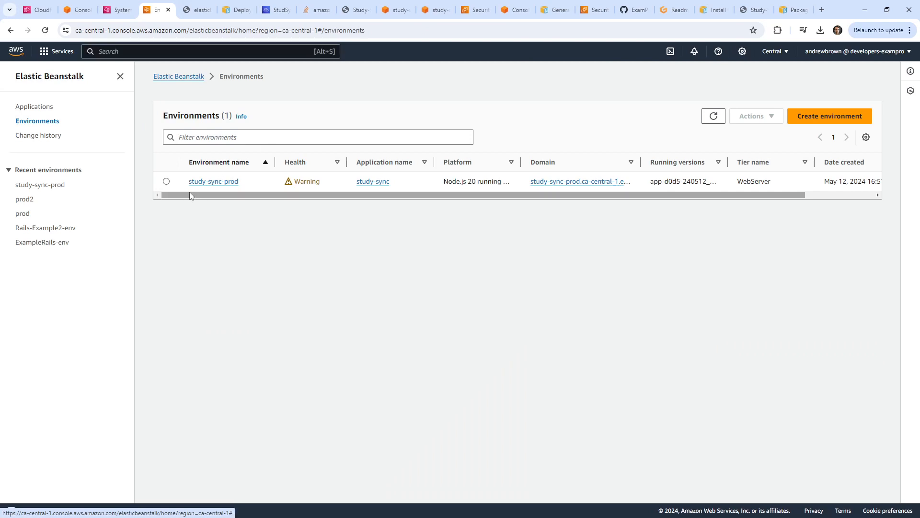
{"action": "left_click", "coordinate": [167, 181]}
{"action": "left_click", "coordinate": [754, 116]}
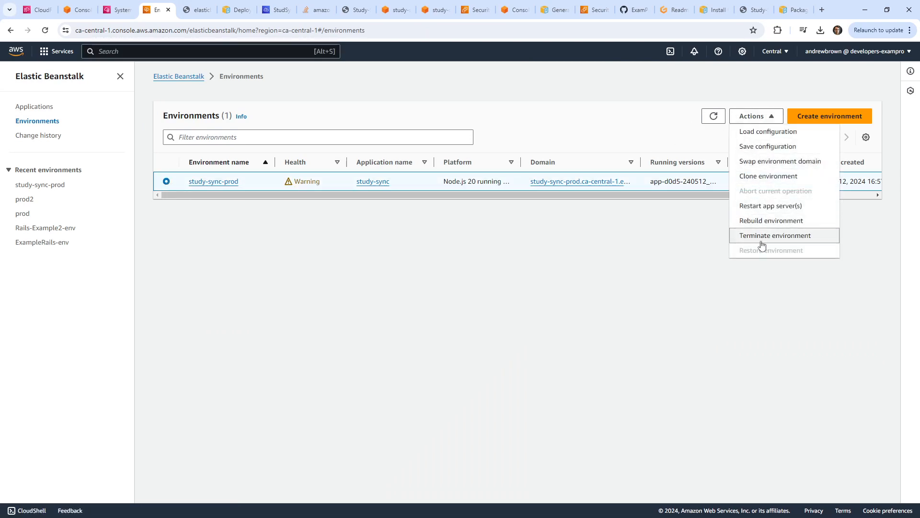
{"action": "left_click", "coordinate": [606, 248]}
{"action": "left_click", "coordinate": [753, 116]}
{"action": "left_click", "coordinate": [774, 236]}
Confirm termination by pasting study-sync-prod into the name field, then show the Applications list.
{"action": "left_click", "coordinate": [466, 355]}
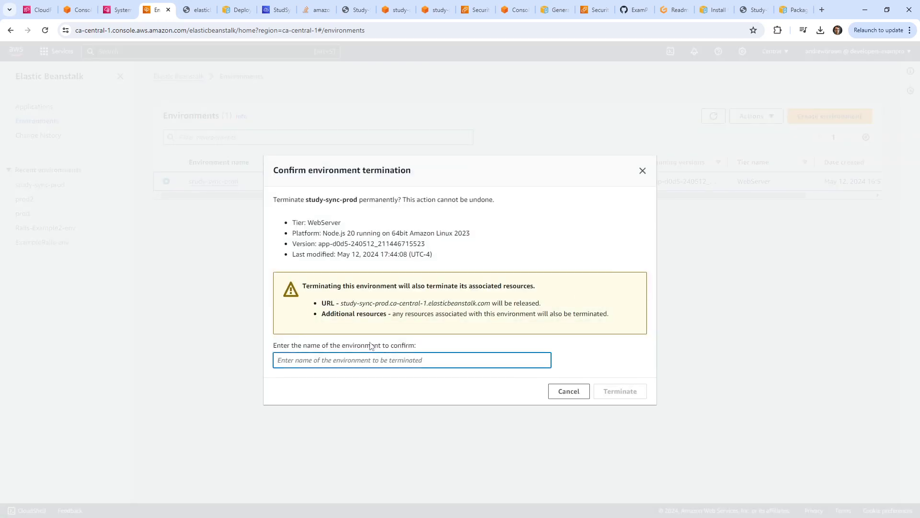
{"action": "left_click_drag", "start_coordinate": [306, 199], "coordinate": [358, 199]}
{"action": "key", "text": "ctrl+c"}
{"action": "left_click", "coordinate": [422, 361]}
{"action": "key", "text": "ctrl+v"}
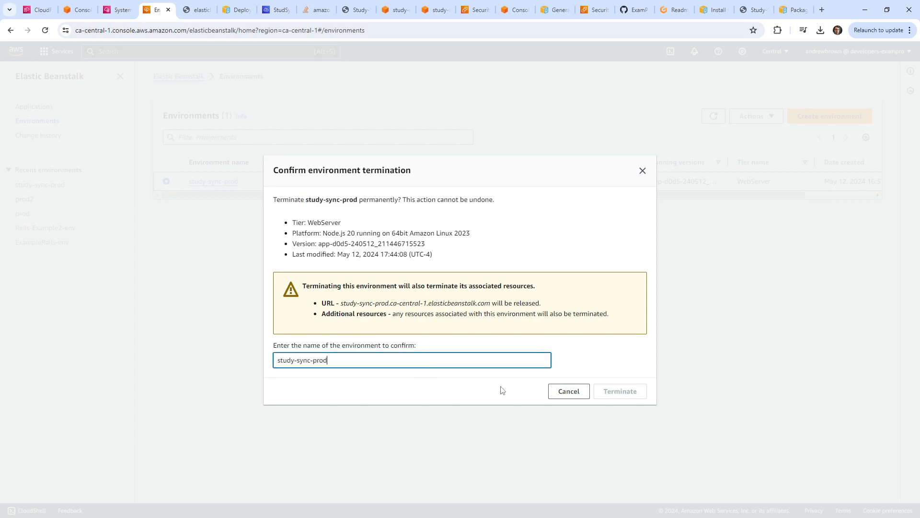
{"action": "left_click_drag", "start_coordinate": [618, 391], "coordinate": [446, 360]}
{"action": "left_click", "coordinate": [446, 359]}
{"action": "left_click", "coordinate": [610, 391]}
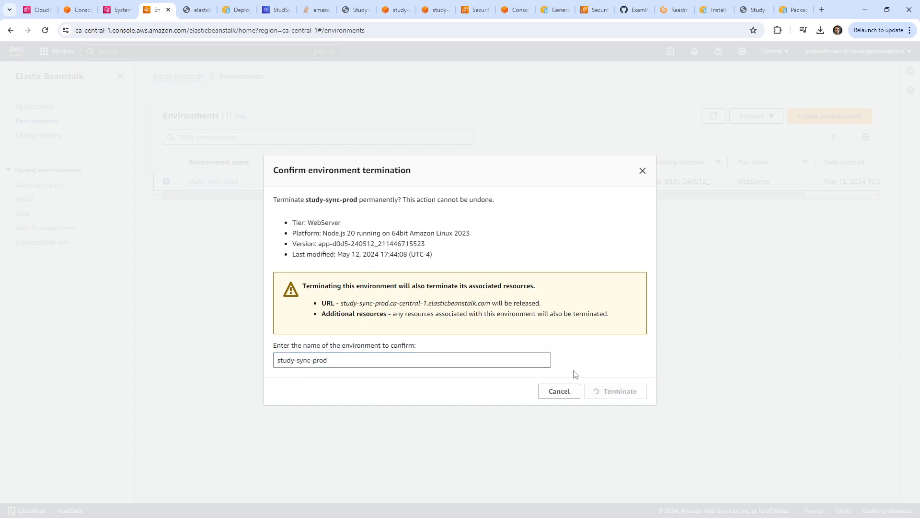
{"action": "left_click", "coordinate": [35, 106]}
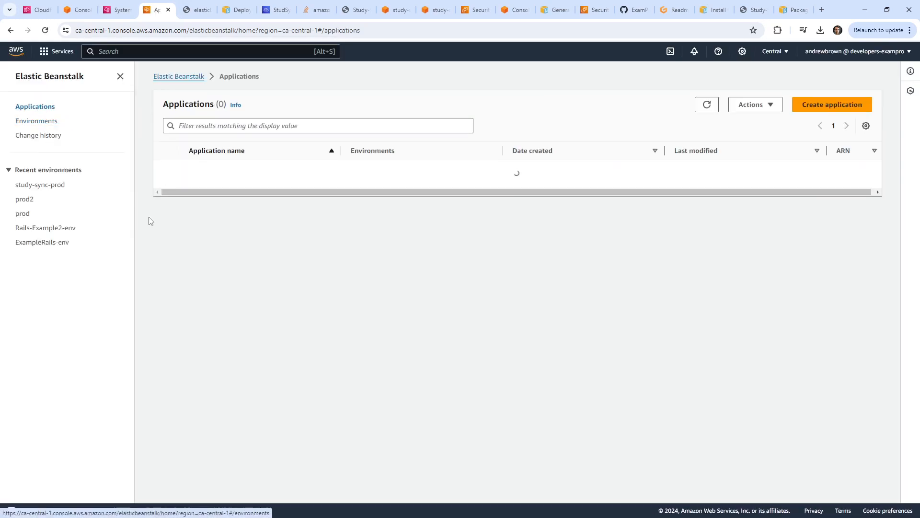
Start deleting study-sync, cancel, and check the environments list before returning to Applications.
{"action": "left_click", "coordinate": [166, 244]}
{"action": "left_click", "coordinate": [749, 110]}
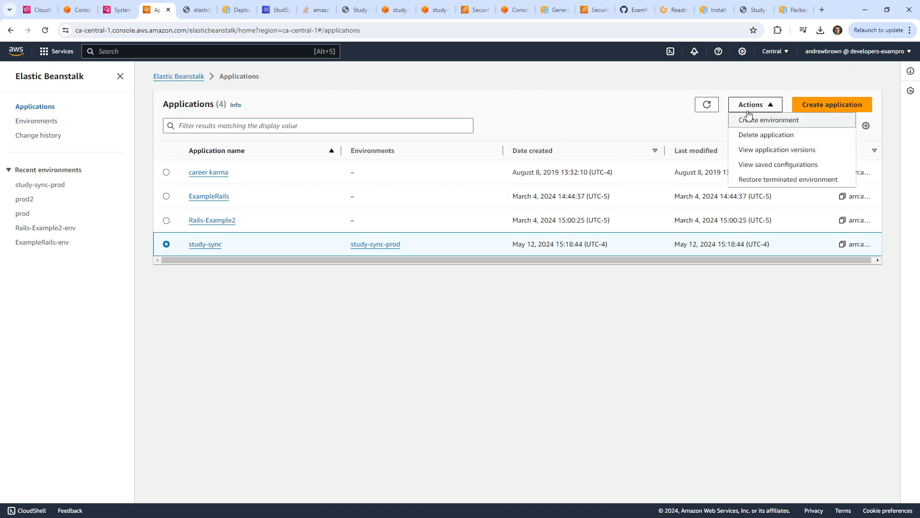
{"action": "left_click", "coordinate": [766, 135]}
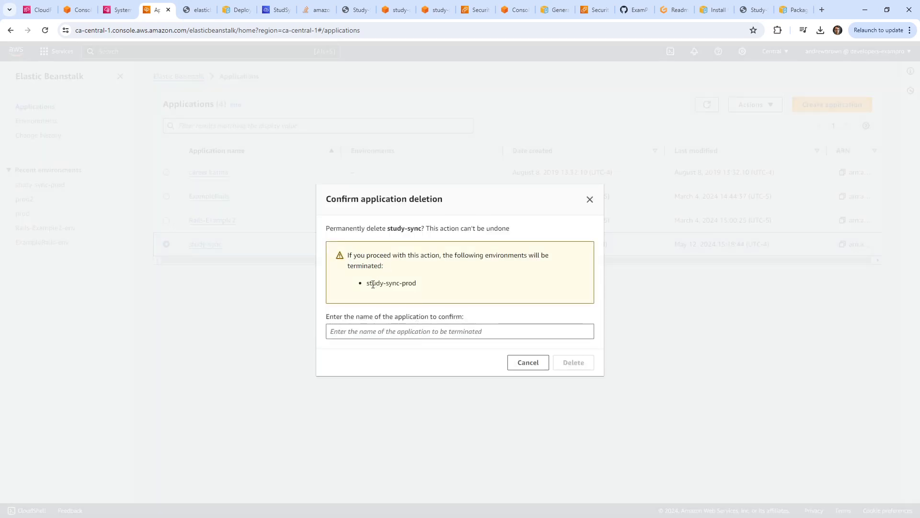
{"action": "left_click", "coordinate": [525, 360]}
{"action": "left_click", "coordinate": [47, 120]}
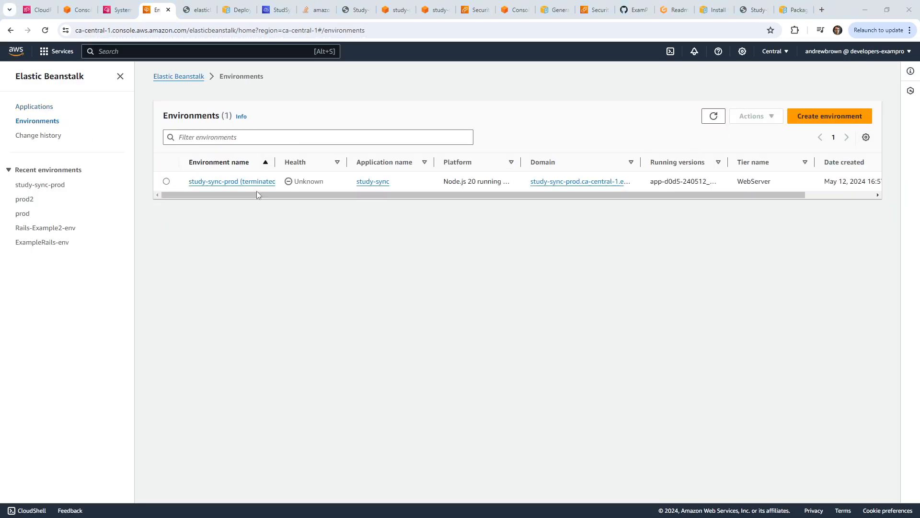
{"action": "left_click", "coordinate": [714, 115]}
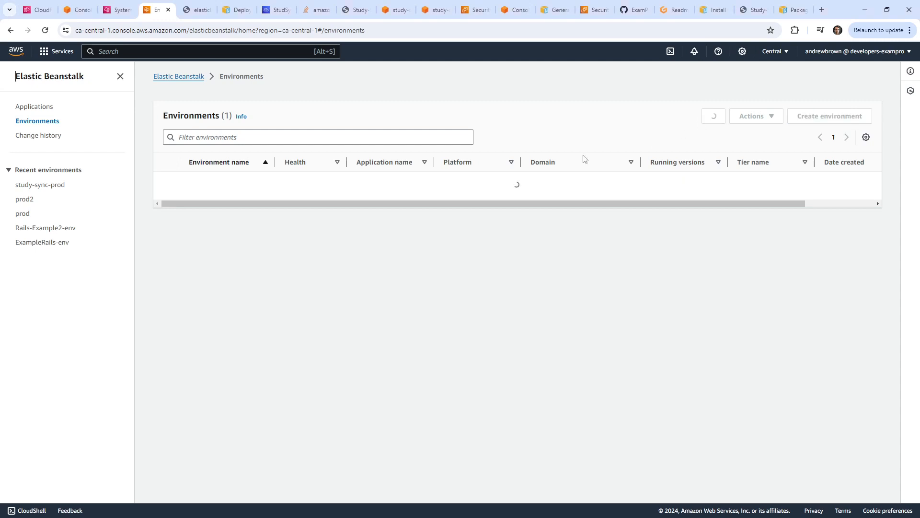
{"action": "left_click", "coordinate": [35, 106]}
Open the Delete application dialog for study-sync and paste a name into the confirmation field.
{"action": "left_click", "coordinate": [167, 244]}
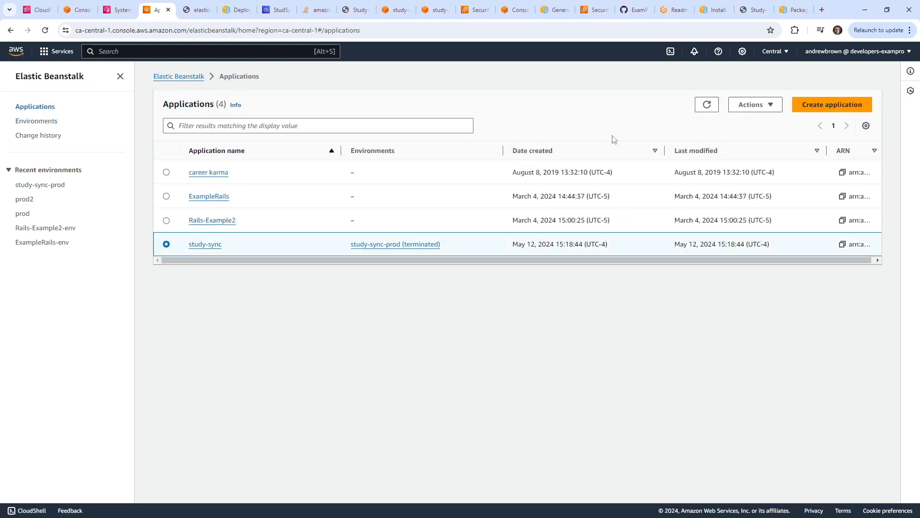
{"action": "left_click", "coordinate": [754, 105]}
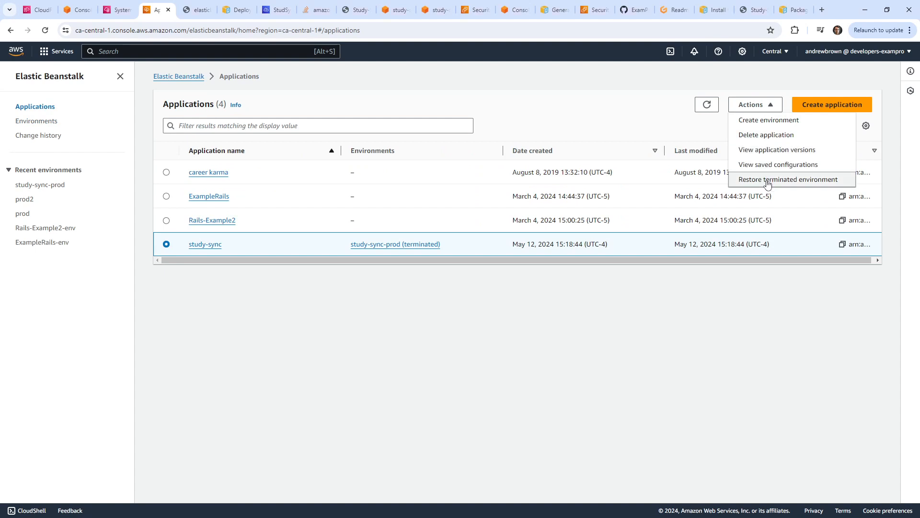
{"action": "left_click", "coordinate": [773, 135]}
{"action": "triple_click", "coordinate": [378, 283]}
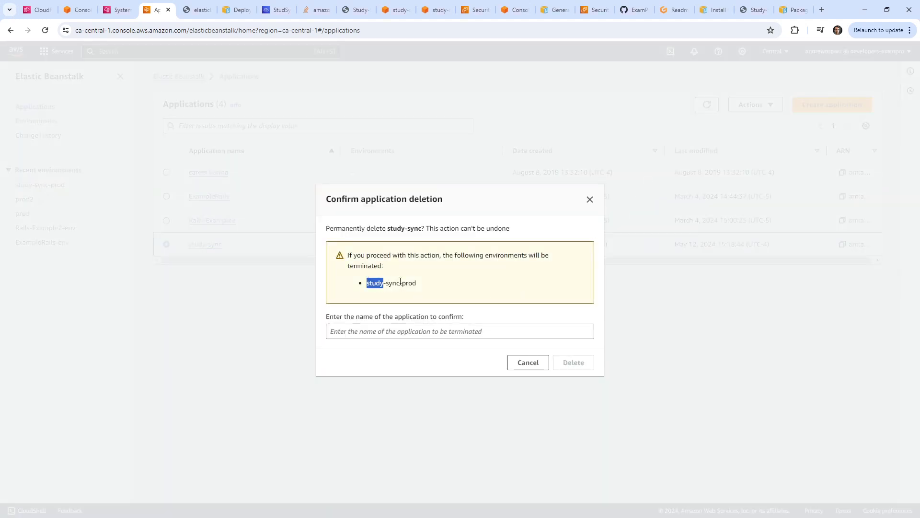
{"action": "key", "text": "ctrl+c"}
{"action": "left_click", "coordinate": [425, 331]}
{"action": "key", "text": "ctrl+v"}
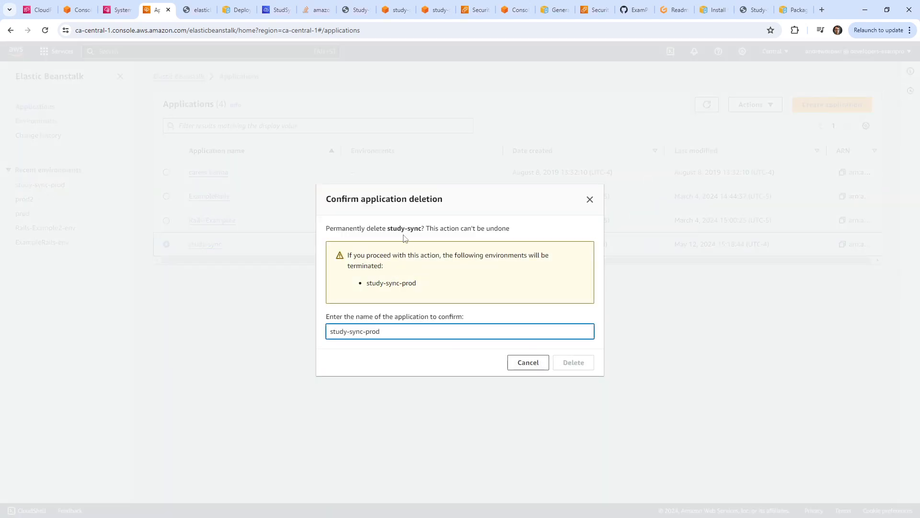
Replace the confirmation text with study-sync, delete the application, and refresh the list.
{"action": "left_click_drag", "start_coordinate": [387, 229], "coordinate": [421, 228]}
{"action": "key", "text": "ctrl+c"}
{"action": "left_click", "coordinate": [418, 338]}
{"action": "key", "text": "ctrl+a"}
{"action": "key", "text": "ctrl+v"}
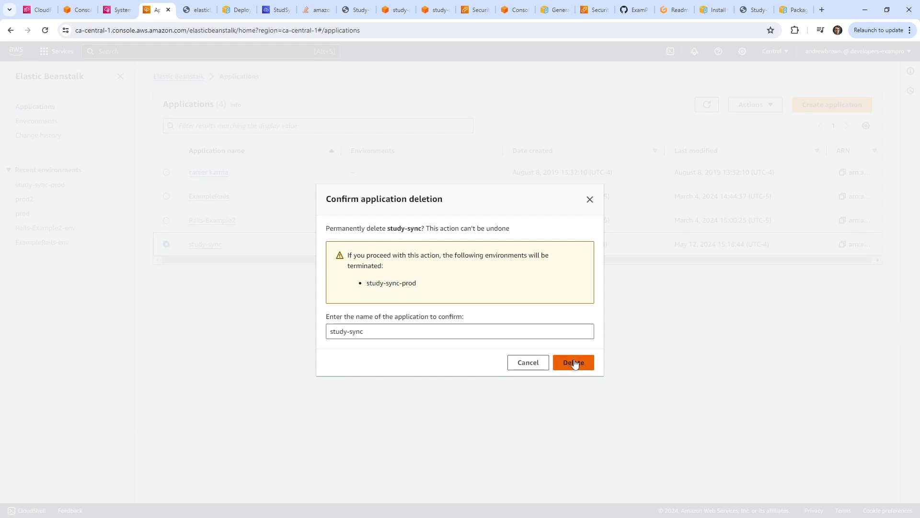
{"action": "left_click", "coordinate": [573, 363]}
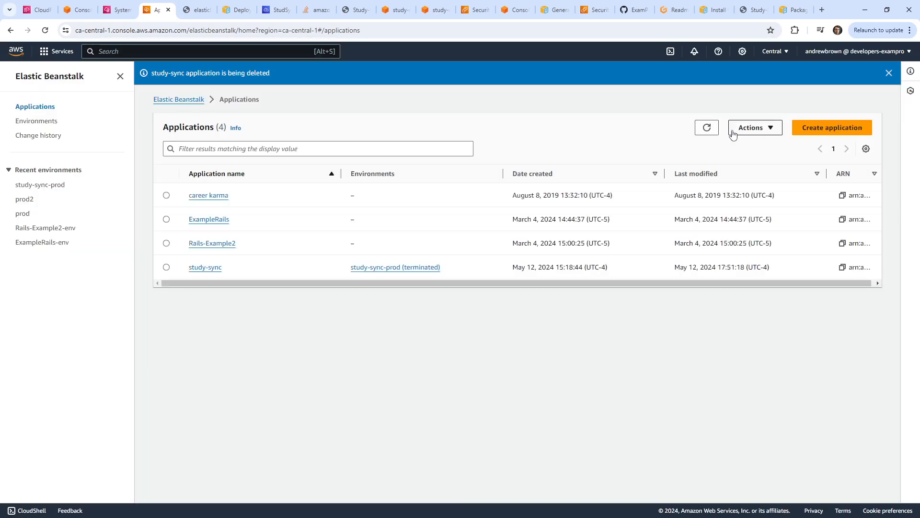
{"action": "left_click", "coordinate": [708, 128]}
{"action": "left_click", "coordinate": [707, 127]}
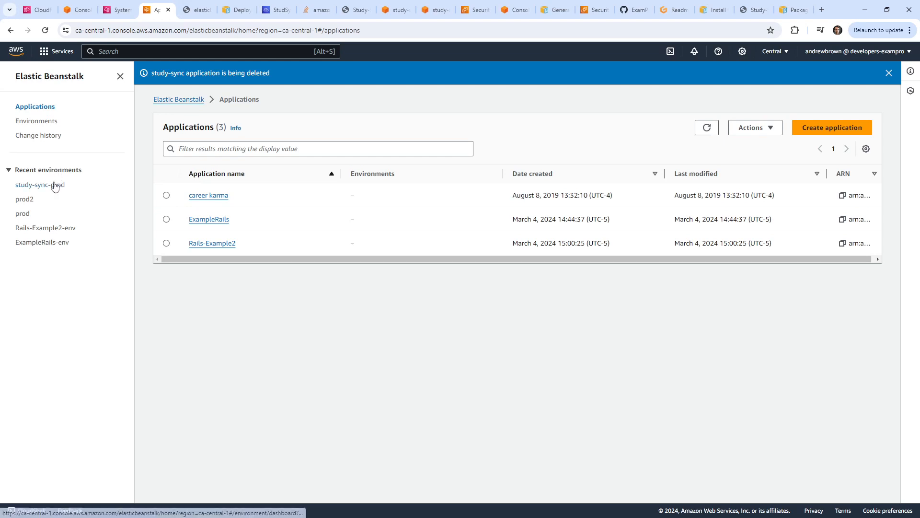
Check the study-sync-prod environment's status in the refreshed Environments list, then return to Cloud9.
{"action": "left_click", "coordinate": [53, 185]}
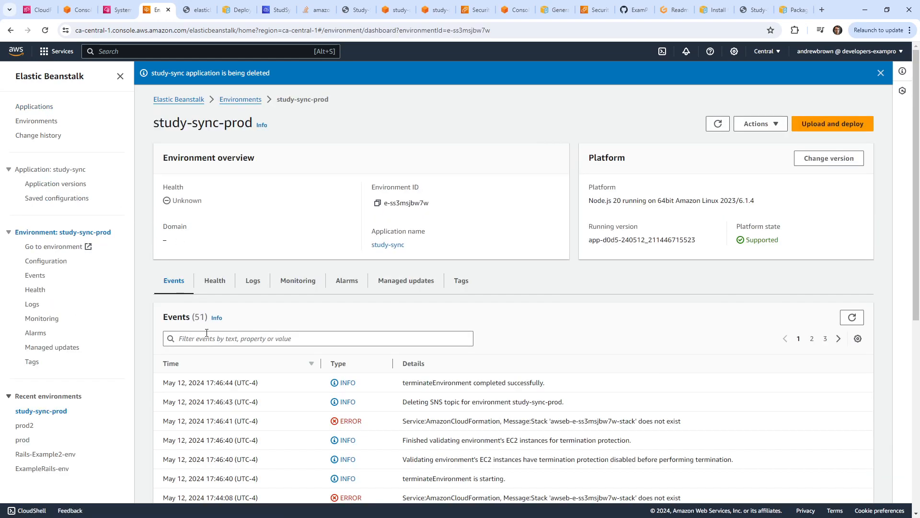
{"action": "left_click", "coordinate": [36, 121]}
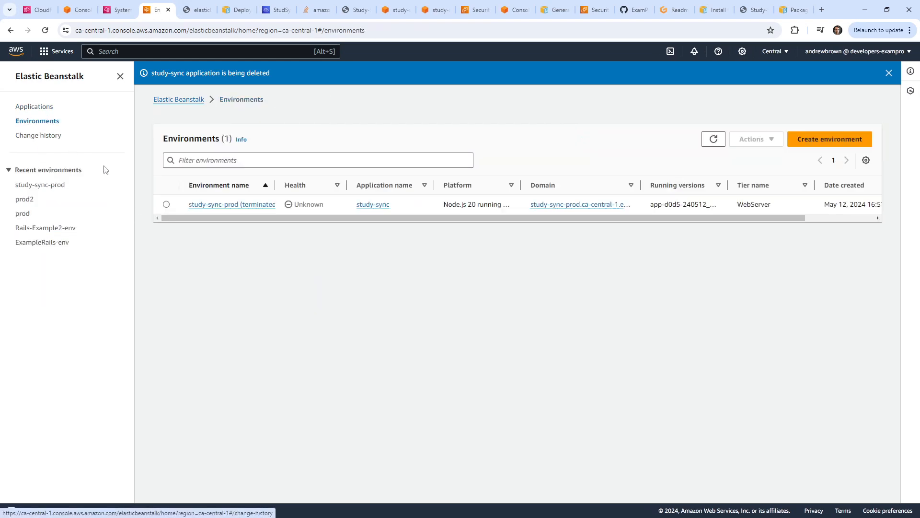
{"action": "left_click", "coordinate": [166, 206]}
{"action": "left_click", "coordinate": [757, 140]}
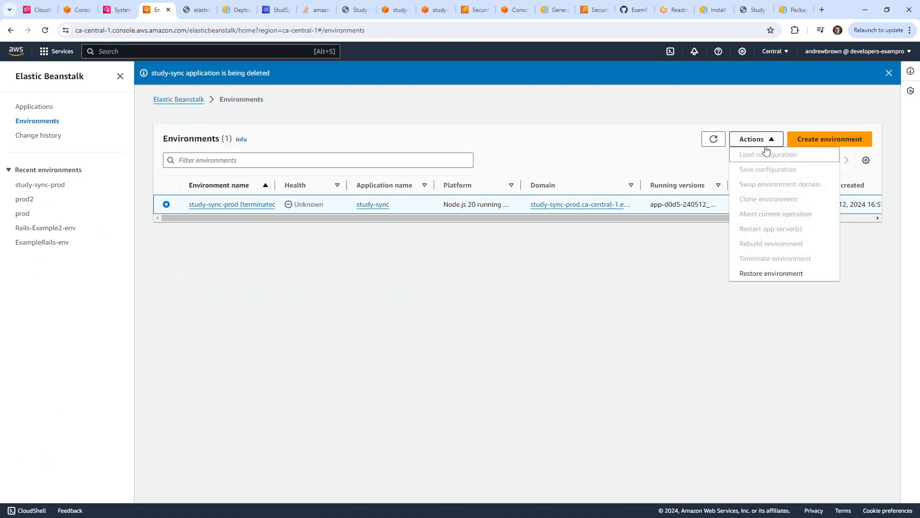
{"action": "left_click", "coordinate": [617, 325]}
{"action": "left_click", "coordinate": [709, 141]}
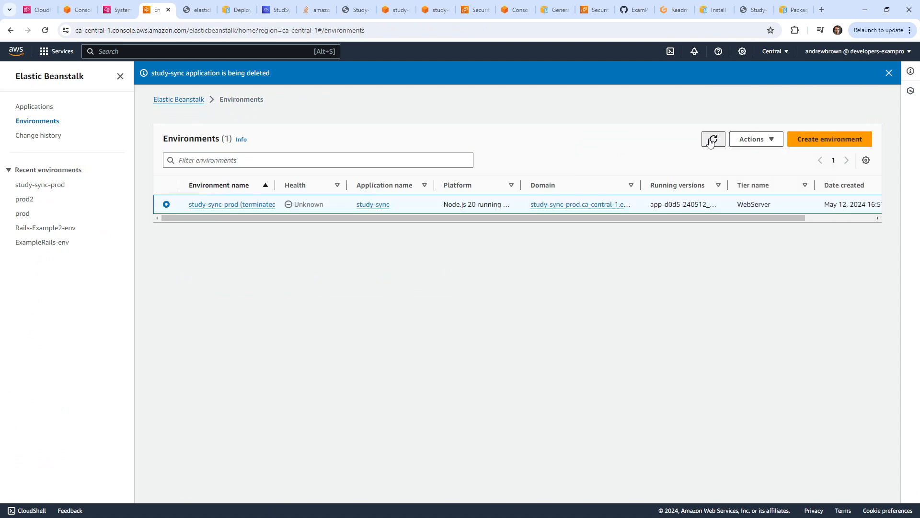
{"action": "left_click", "coordinate": [711, 142]}
{"action": "left_click", "coordinate": [711, 141]}
{"action": "left_click", "coordinate": [276, 9]}
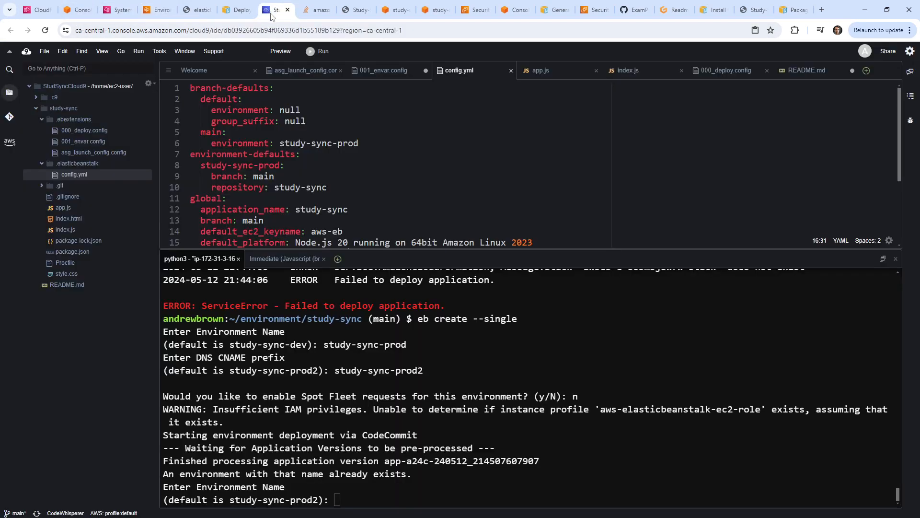
Abort the pending eb name prompt and clear the terminal.
{"action": "scroll", "coordinate": [487, 208], "scroll_direction": "down", "scroll_amount": 4}
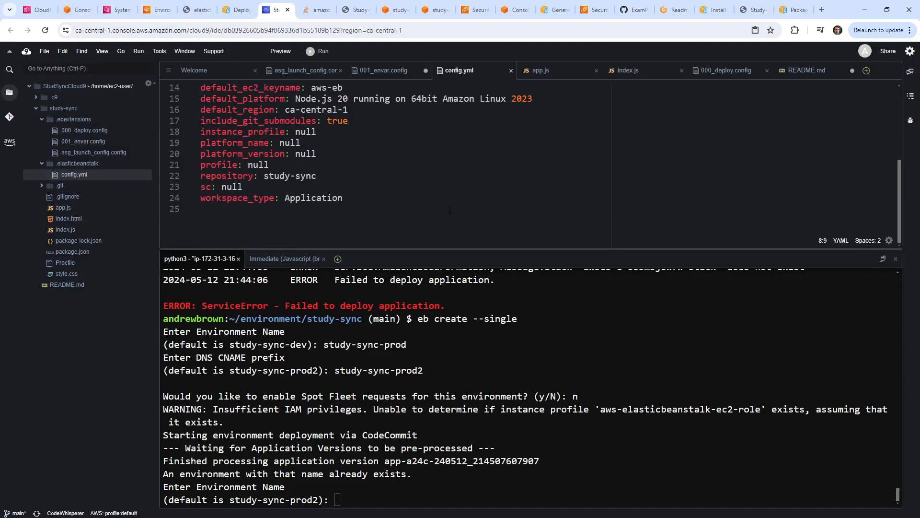
{"action": "scroll", "coordinate": [456, 215], "scroll_direction": "up", "scroll_amount": 4}
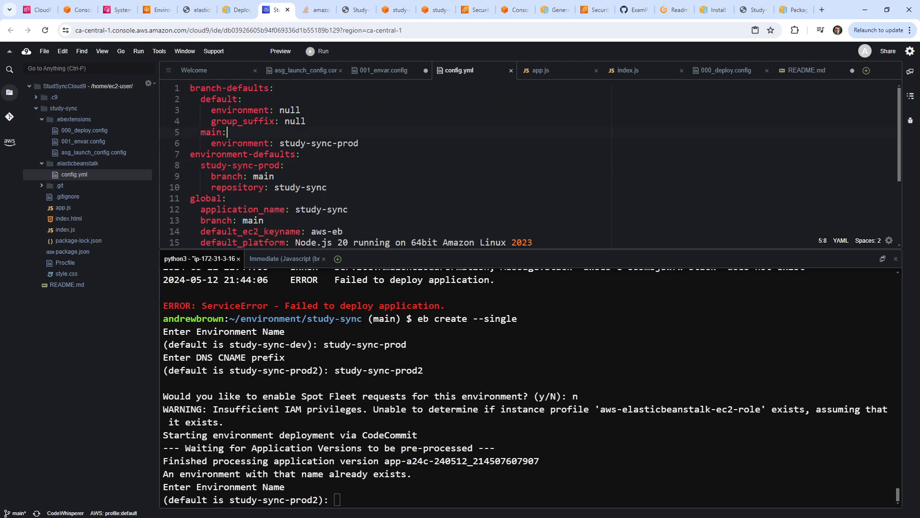
{"action": "left_click", "coordinate": [359, 143]}
{"action": "left_click", "coordinate": [571, 380]}
{"action": "key", "text": "ctrl+c"}
{"action": "type", "text": "clear"}
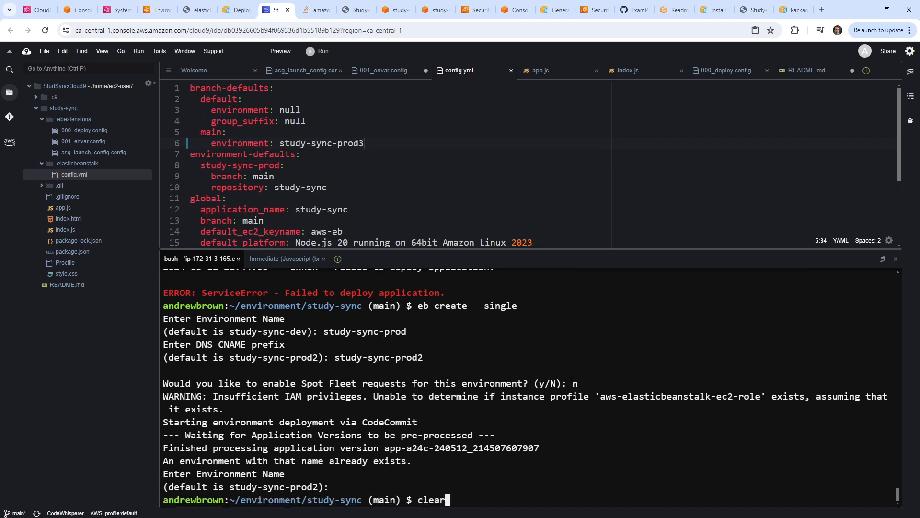
{"action": "key", "text": "Return"}
Rerun eb create --single as study-sync-prod3 with the default CNAME and no Spot Fleet.
{"action": "key", "text": "Up"}
{"action": "key", "text": "Up"}
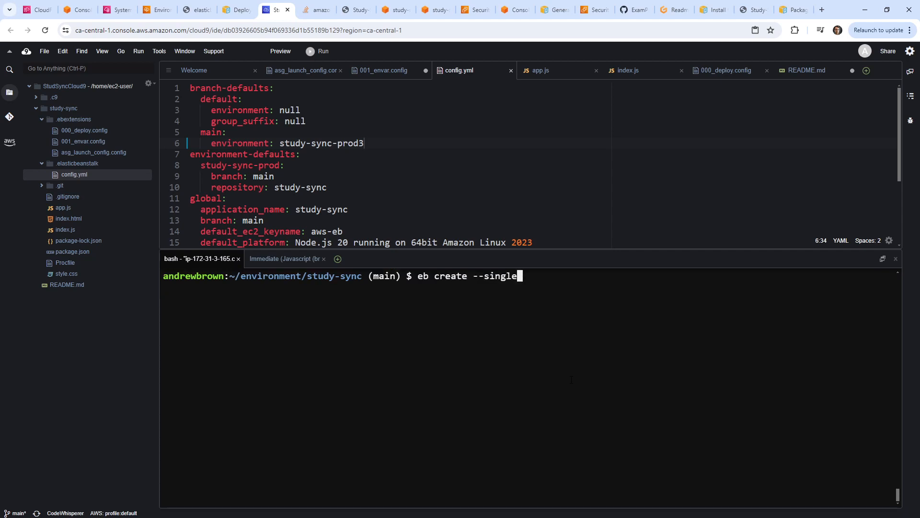
{"action": "key", "text": "Return"}
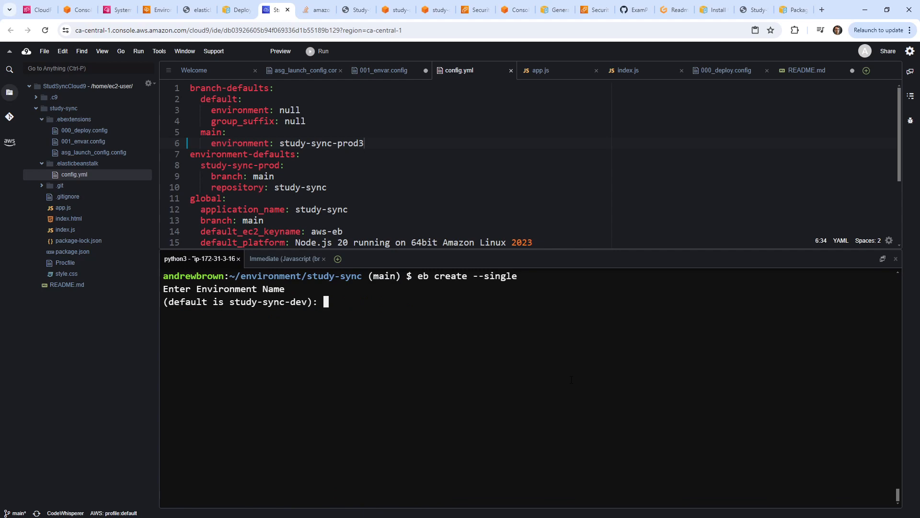
{"action": "type", "text": "study-sync-prod3"}
{"action": "key", "text": "Return"}
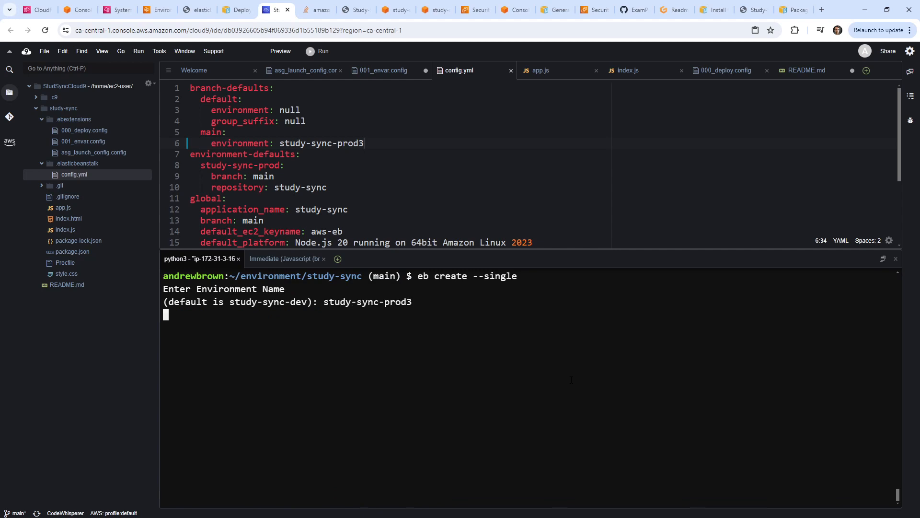
{"action": "key", "text": "Return"}
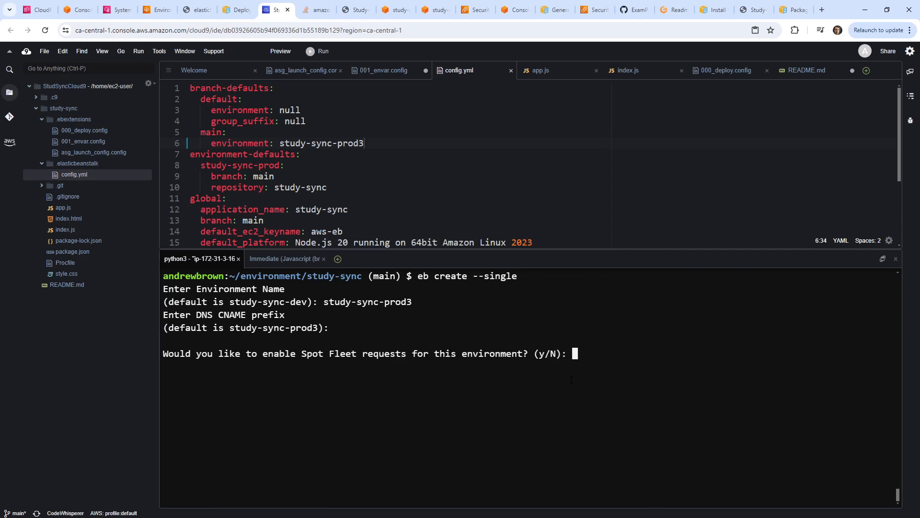
{"action": "type", "text": "n"}
{"action": "key", "text": "Return"}
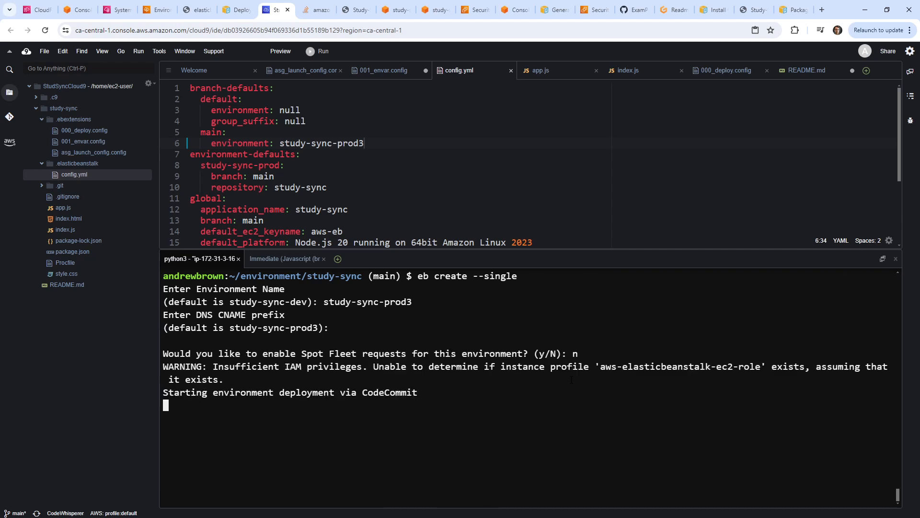
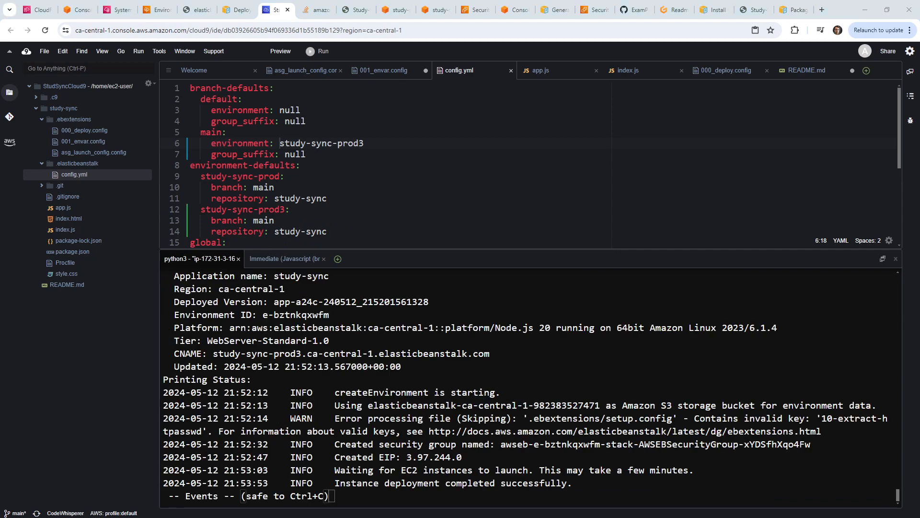
Copy the Elastic IP 3.97.244.0 from the Cloud9 deploy output and go to the Stack Overflow page.
{"action": "left_click_drag", "start_coordinate": [462, 457], "coordinate": [407, 457]}
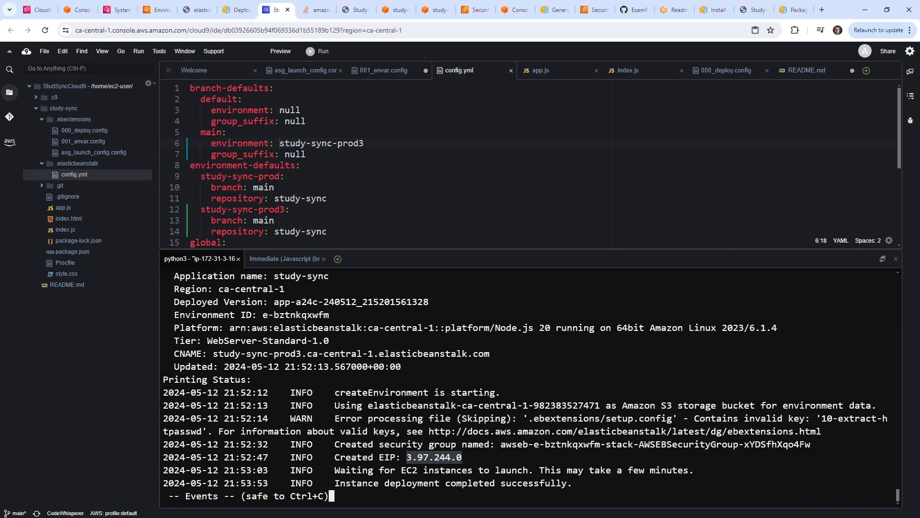
{"action": "left_click", "coordinate": [316, 10]}
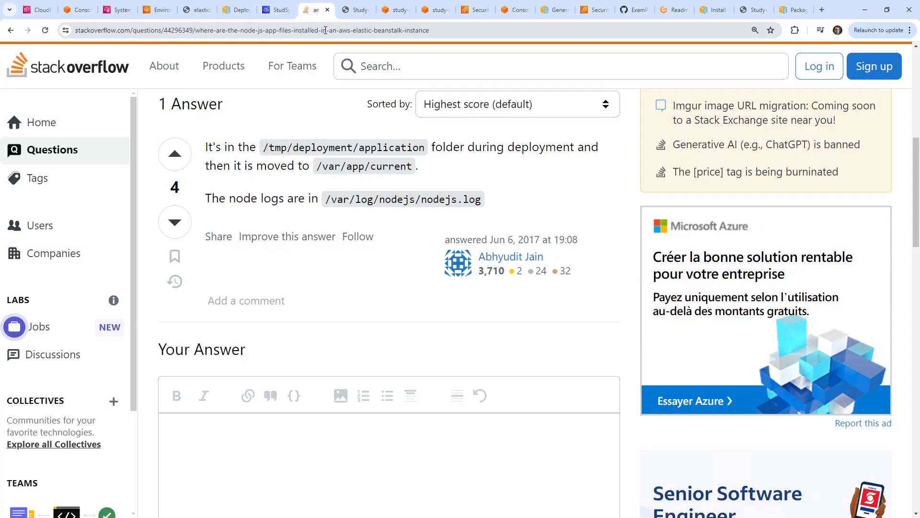
{"action": "left_click", "coordinate": [330, 30]}
{"action": "type", "text": "http://"}
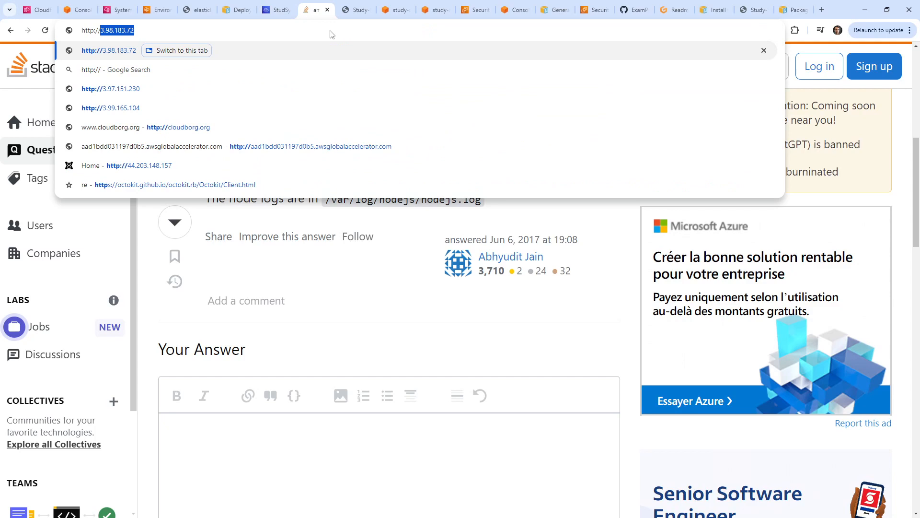
{"action": "type", "text": "3.97.244.0"}
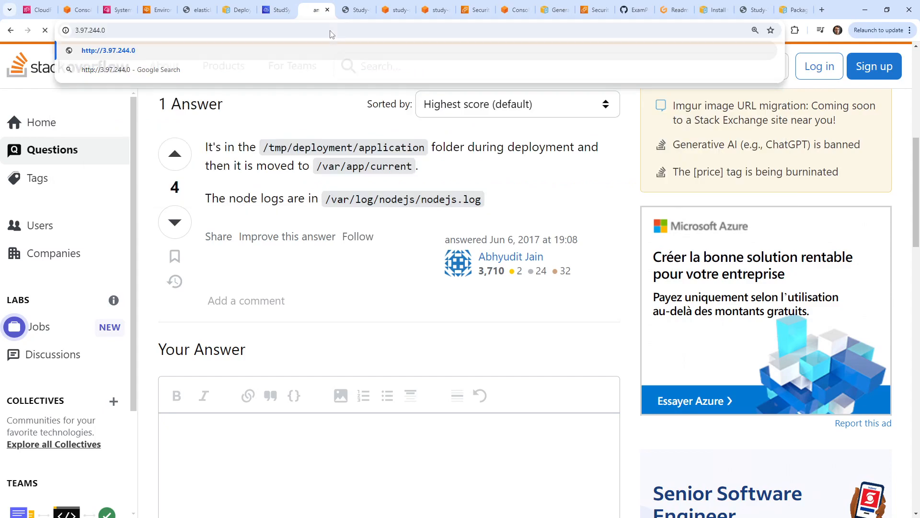
{"action": "key", "text": "Return"}
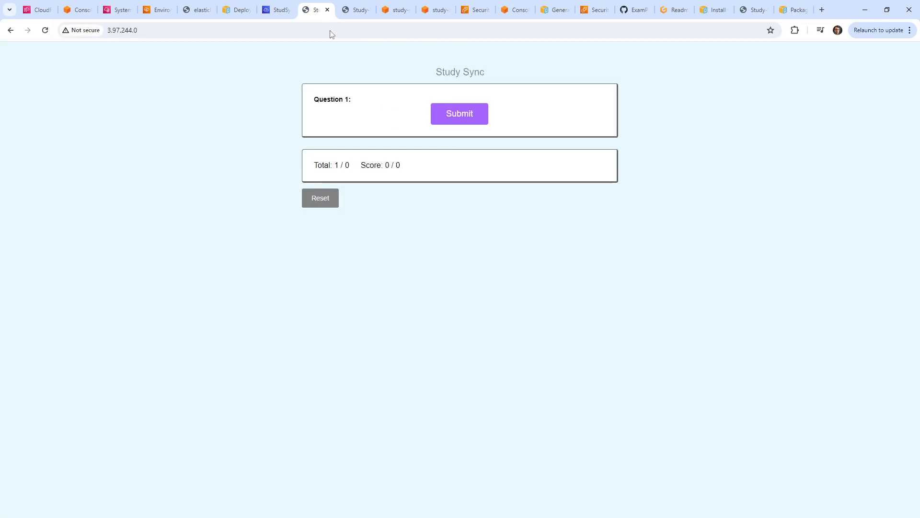
Record the page's network requests in DevTools and view the questions request headers.
{"action": "right_click", "coordinate": [232, 123]}
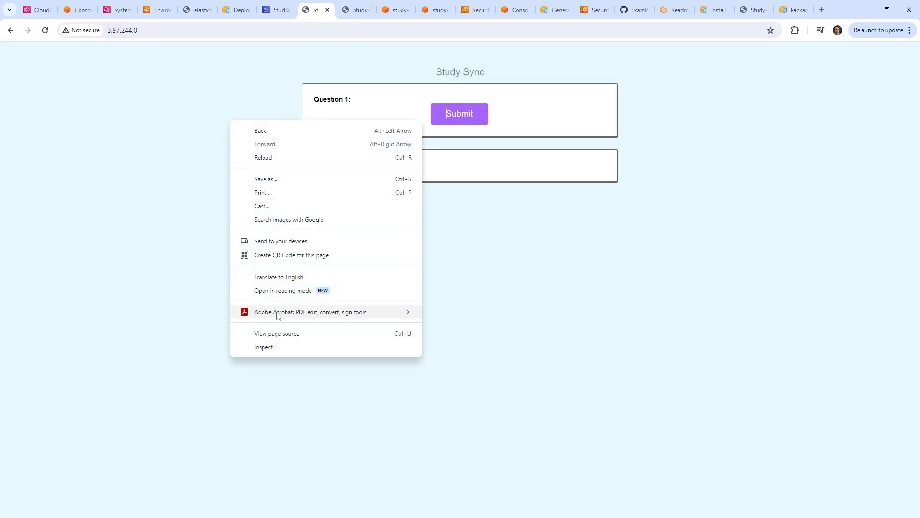
{"action": "left_click", "coordinate": [283, 347]}
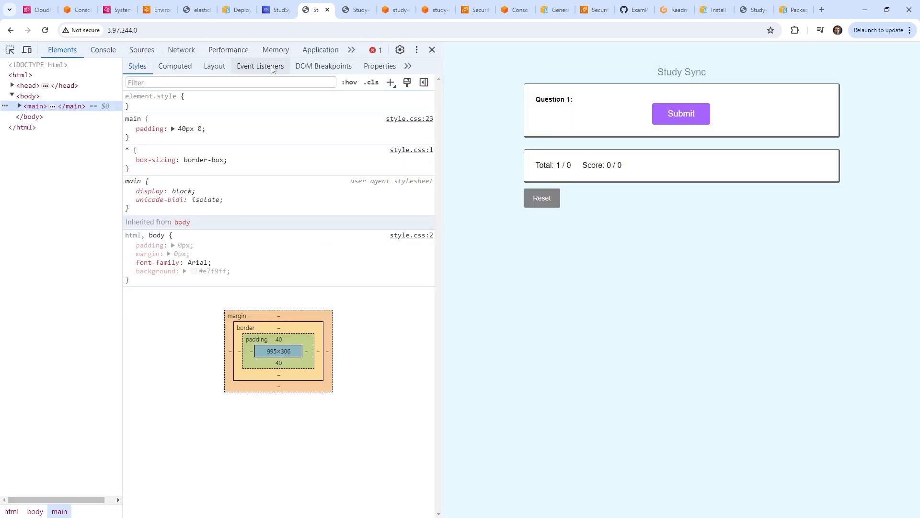
{"action": "left_click", "coordinate": [181, 50]}
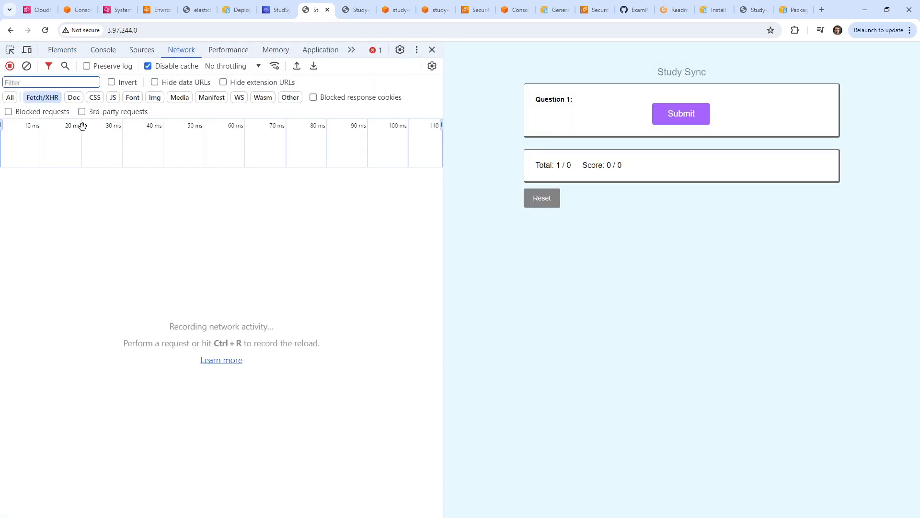
{"action": "left_click", "coordinate": [490, 33]}
{"action": "key", "text": "Return"}
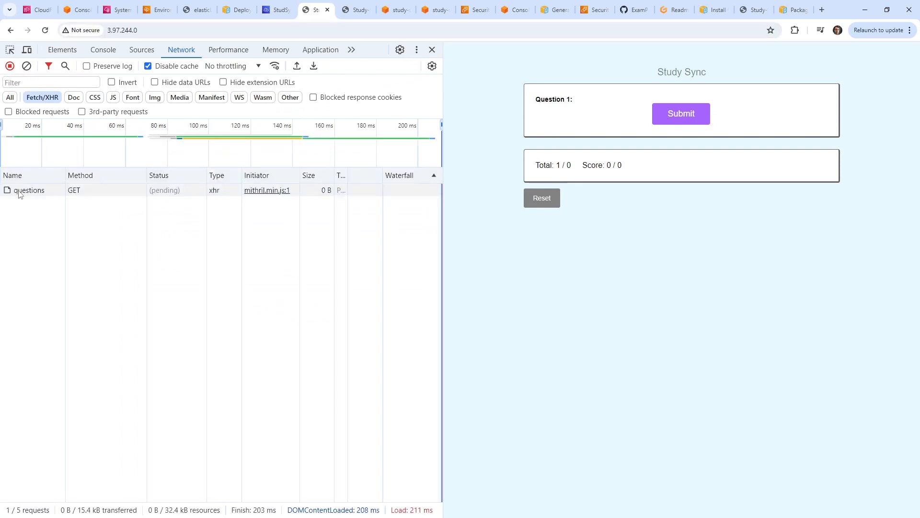
{"action": "left_click", "coordinate": [29, 193]}
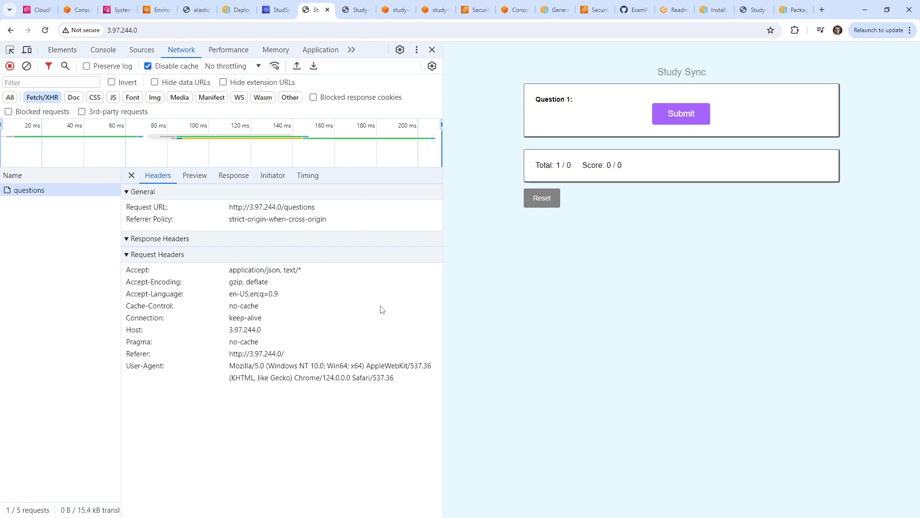
Find study-sync-prod3 in EC2 Instances and start a Session Manager connection.
{"action": "left_click", "coordinate": [155, 10]}
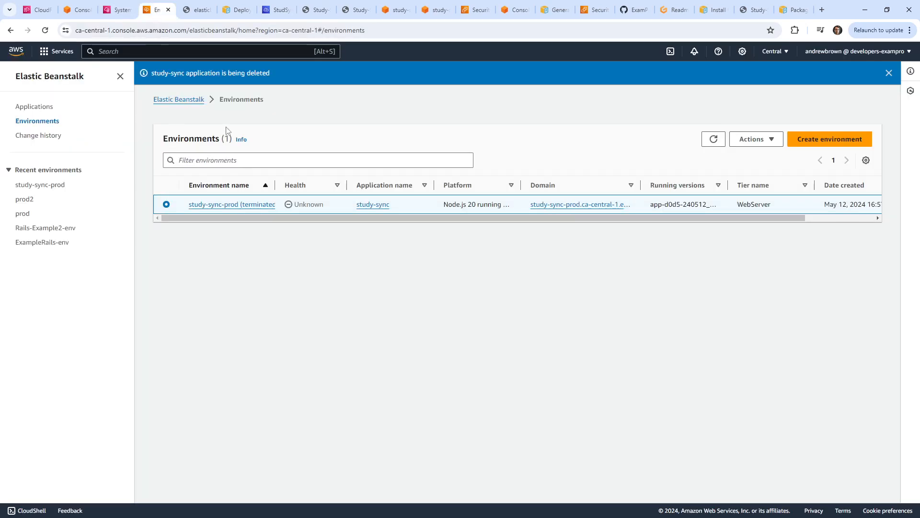
{"action": "left_click", "coordinate": [157, 52]}
{"action": "type", "text": "ec2"}
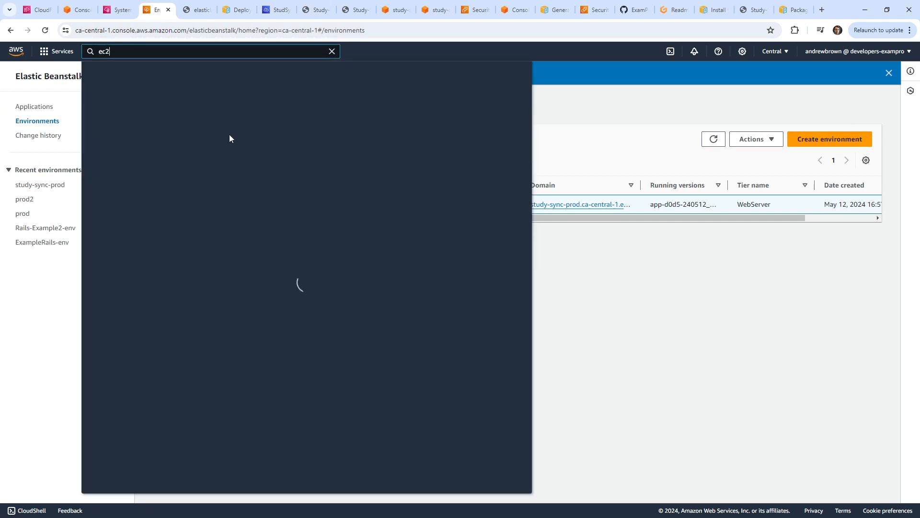
{"action": "left_click", "coordinate": [236, 125]}
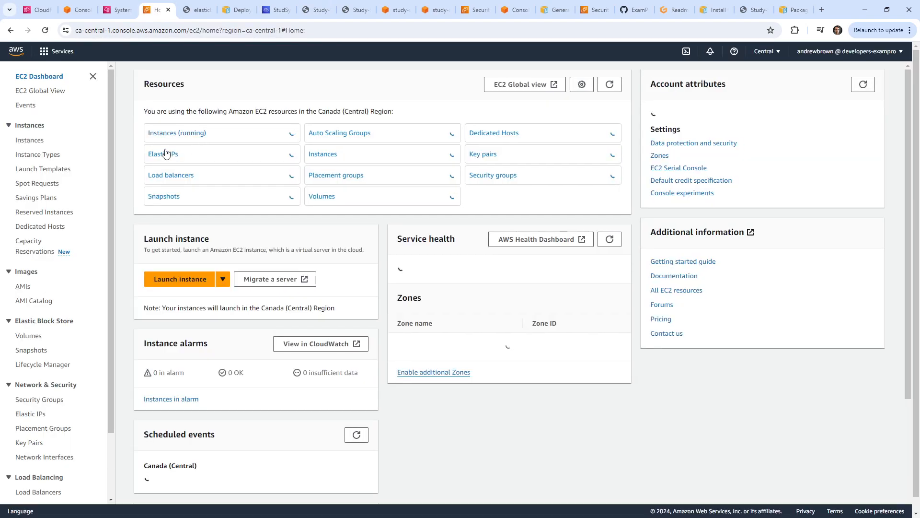
{"action": "left_click", "coordinate": [163, 131]}
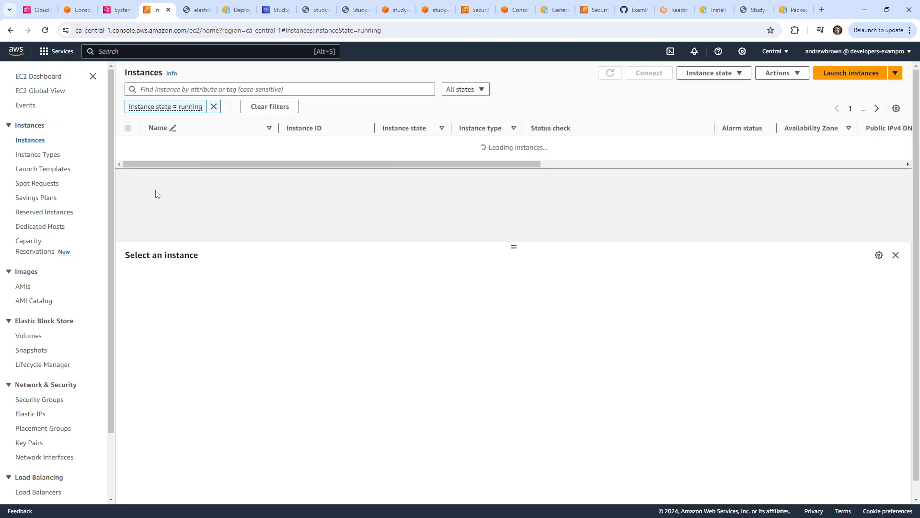
{"action": "left_click", "coordinate": [158, 146]}
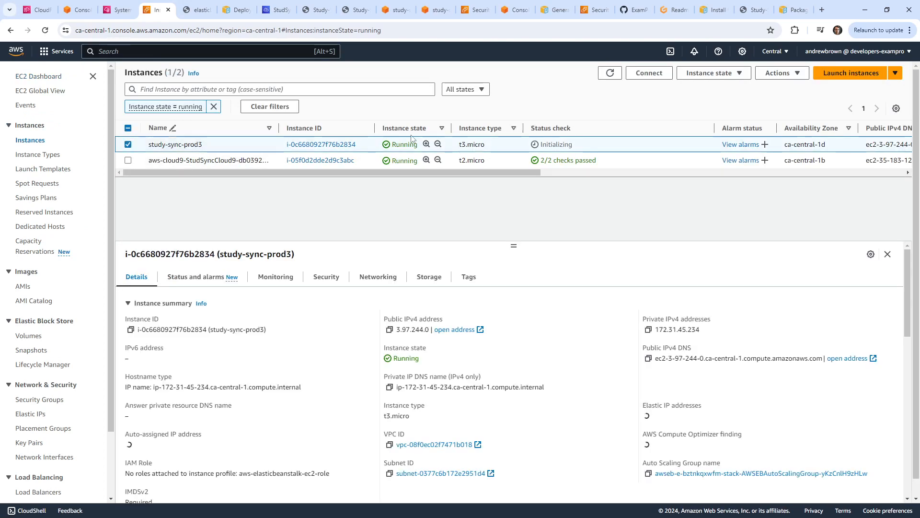
{"action": "left_click", "coordinate": [649, 72]}
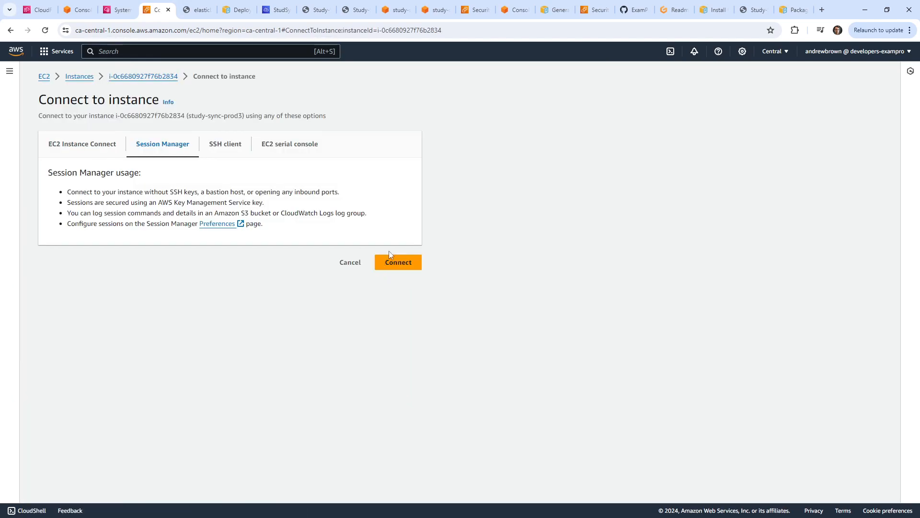
{"action": "left_click", "coordinate": [410, 262]}
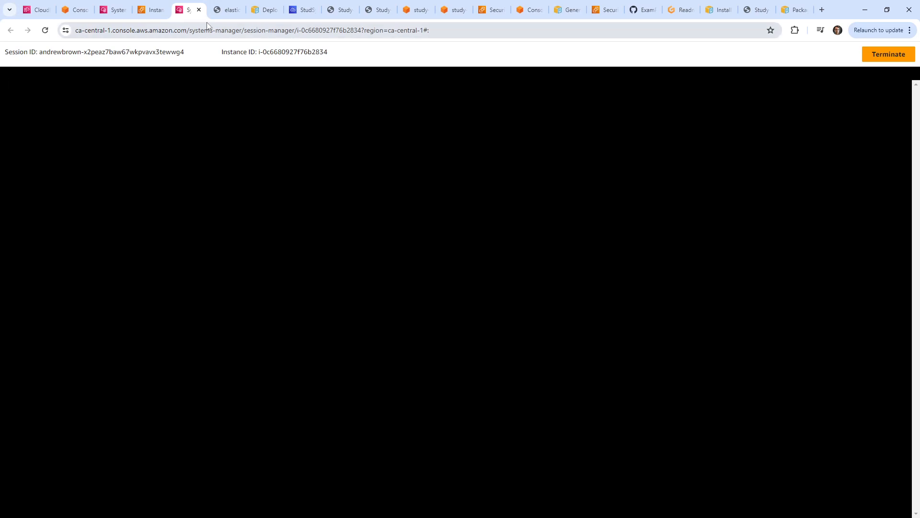
Close the blank session page and reconnect to study-sync-prod3 through Session Manager.
{"action": "left_click", "coordinate": [199, 10]}
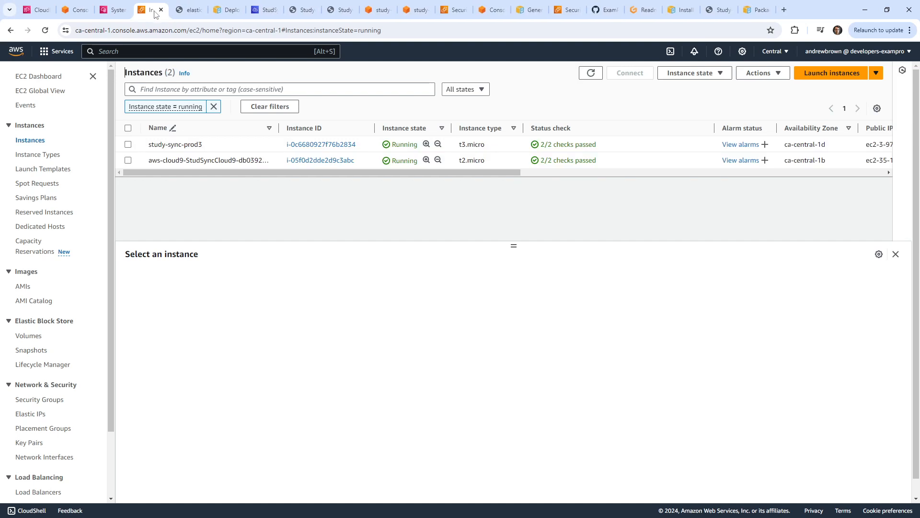
{"action": "left_click", "coordinate": [128, 145]}
{"action": "left_click", "coordinate": [630, 73]}
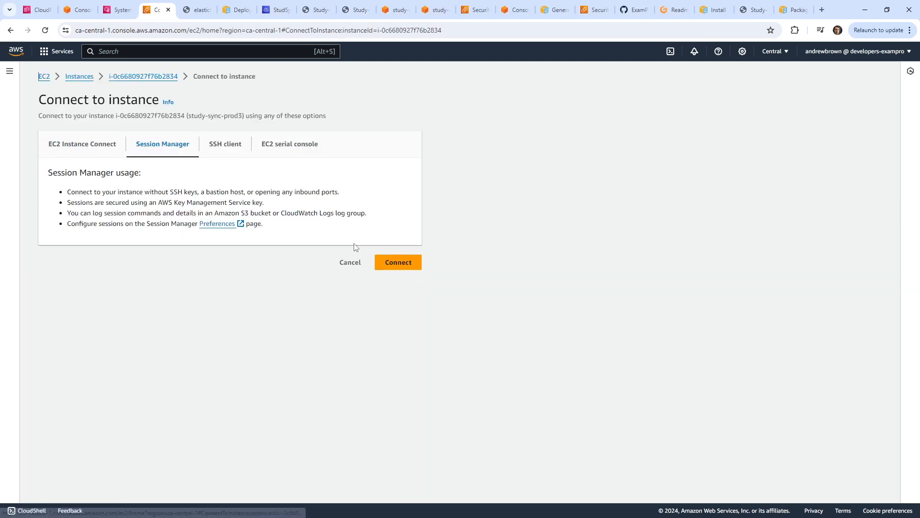
{"action": "left_click", "coordinate": [409, 267]}
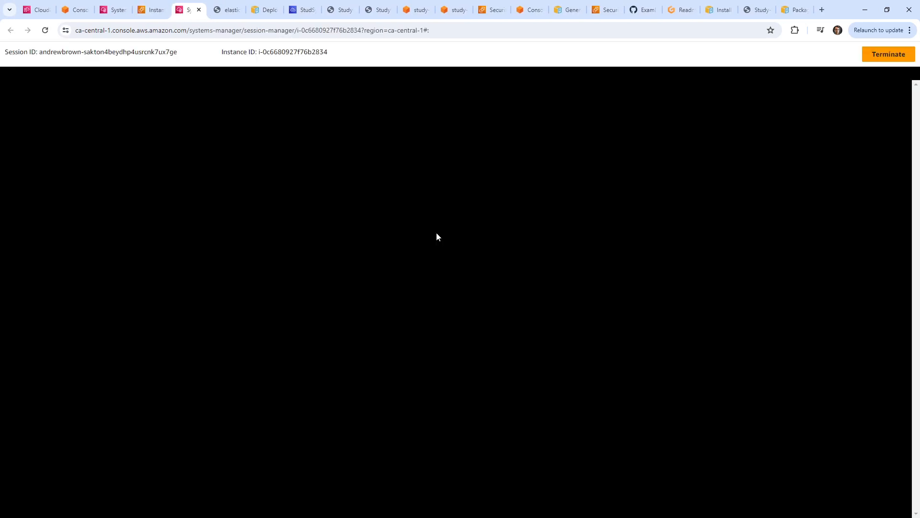
Switch to ec2-user with sudo su - ec2-user, then run ls and pwd.
{"action": "type", "text": "ec2"}
{"action": "key", "text": "BackSpace"}
{"action": "key", "text": "BackSpace"}
{"action": "key", "text": "BackSpace"}
{"action": "type", "text": "sudo su -"}
{"action": "type", "text": "-user"}
{"action": "key", "text": "Return"}
{"action": "type", "text": "ls"}
{"action": "key", "text": "Return"}
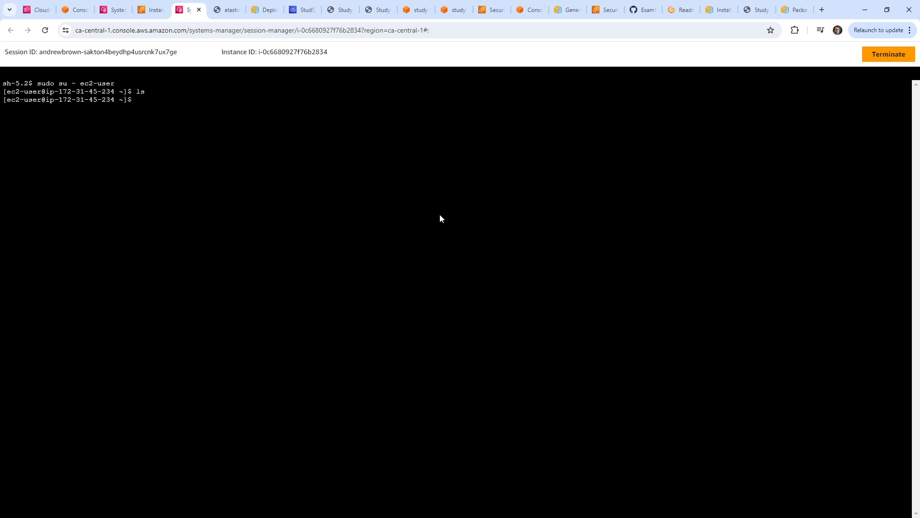
{"action": "type", "text": "pwd"}
{"action": "key", "text": "Return"}
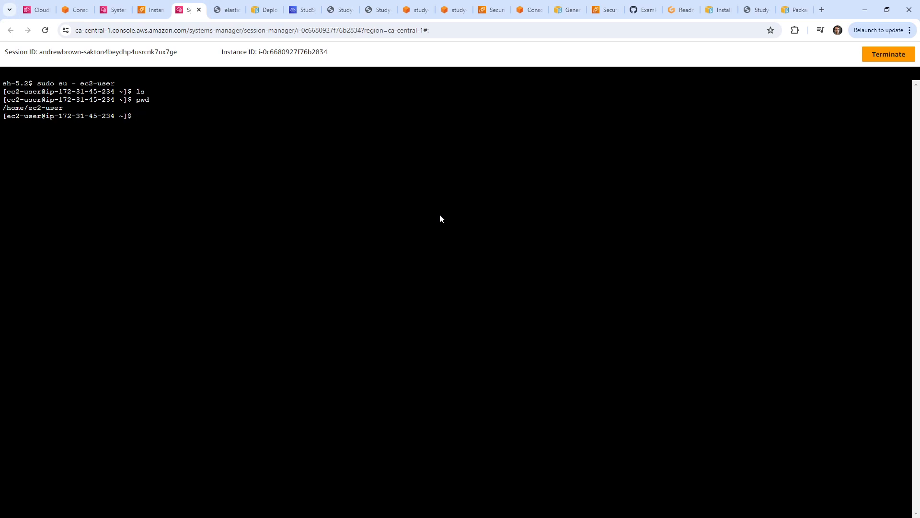
Start a cd toward /var/lo with tab completion, then cancel it.
{"action": "type", "text": "cd /var/lo"}
{"action": "key", "text": "Tab"}
{"action": "key", "text": "Tab"}
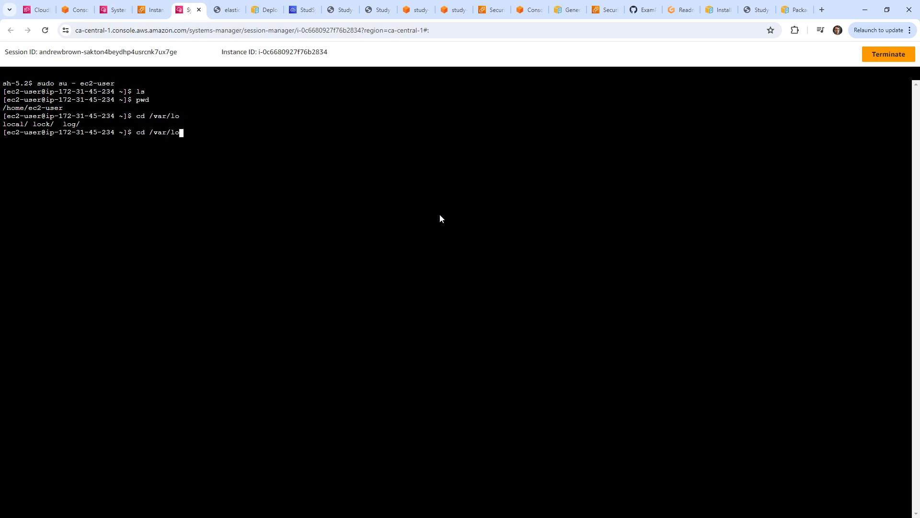
{"action": "key", "text": "ctrl+a"}
{"action": "key", "text": "ctrl+c"}
Request the last 100 log lines for study-sync-prod3 and open the tail log.
{"action": "left_click", "coordinate": [73, 10]}
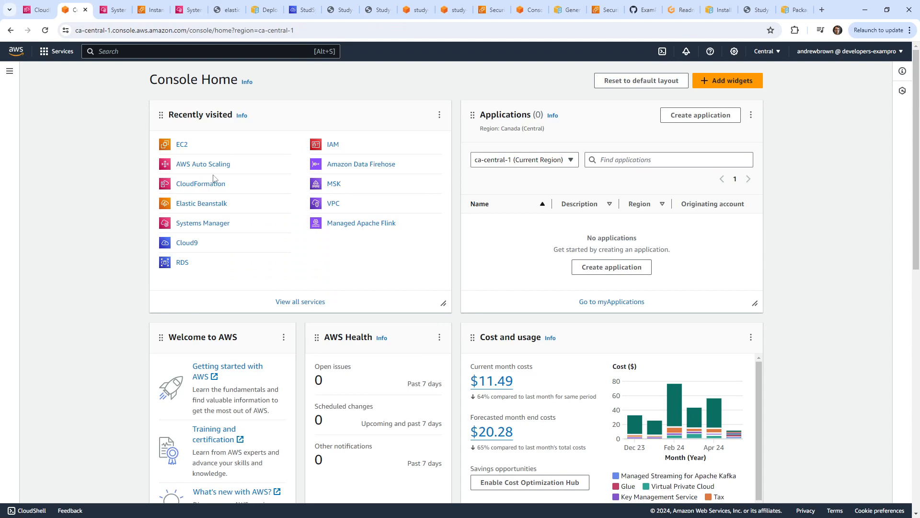
{"action": "left_click", "coordinate": [218, 204]}
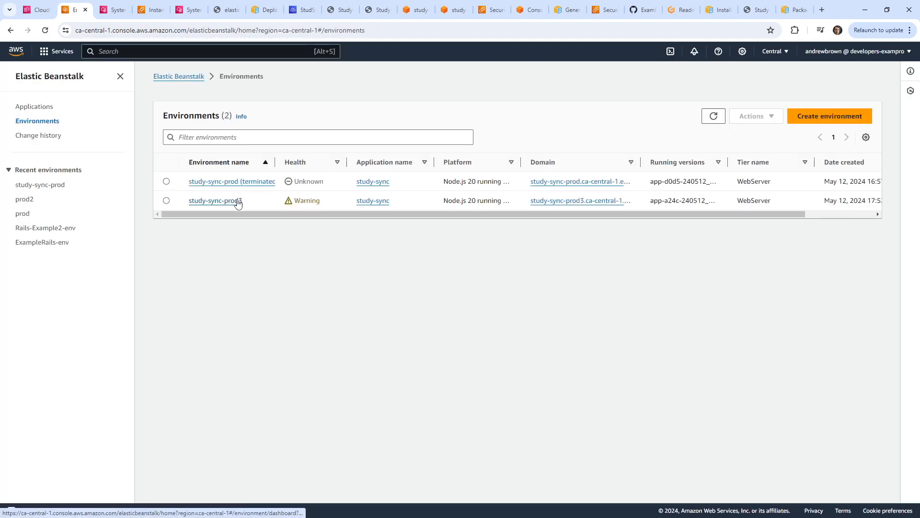
{"action": "left_click", "coordinate": [238, 201]}
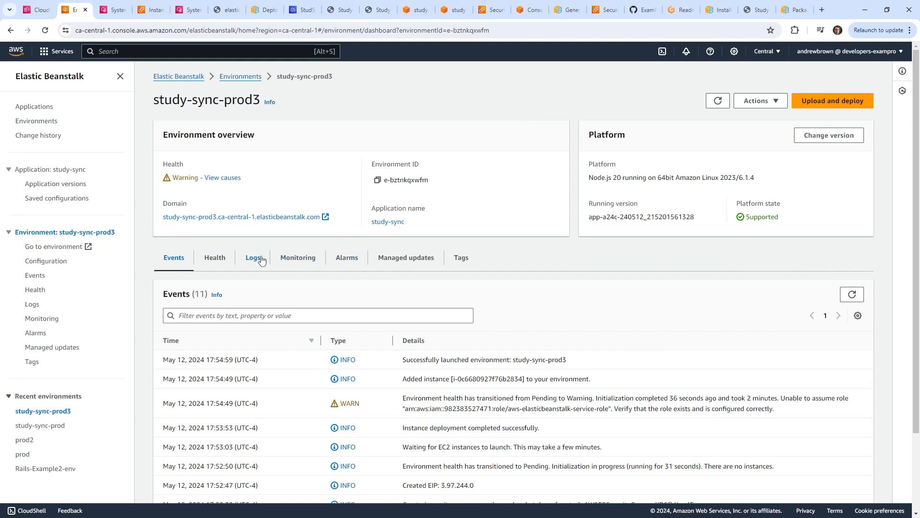
{"action": "left_click", "coordinate": [261, 259]}
{"action": "left_click", "coordinate": [836, 294]}
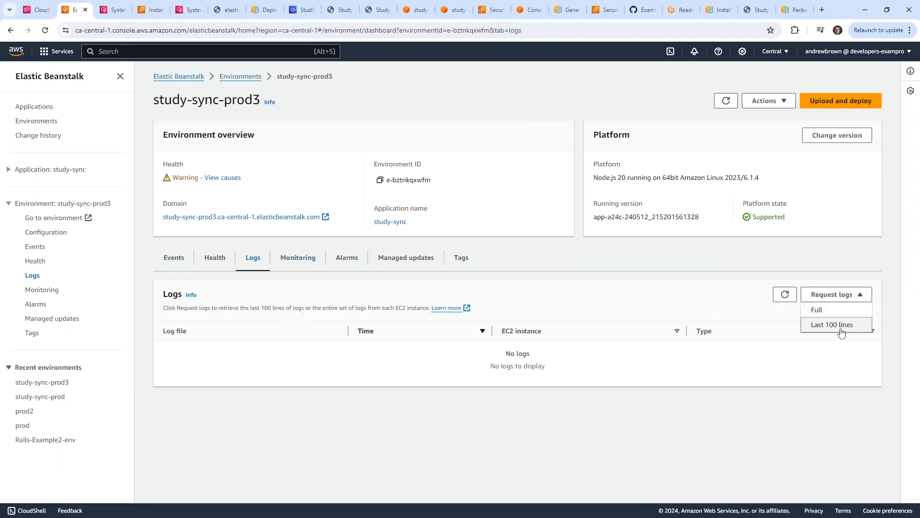
{"action": "left_click", "coordinate": [841, 326]}
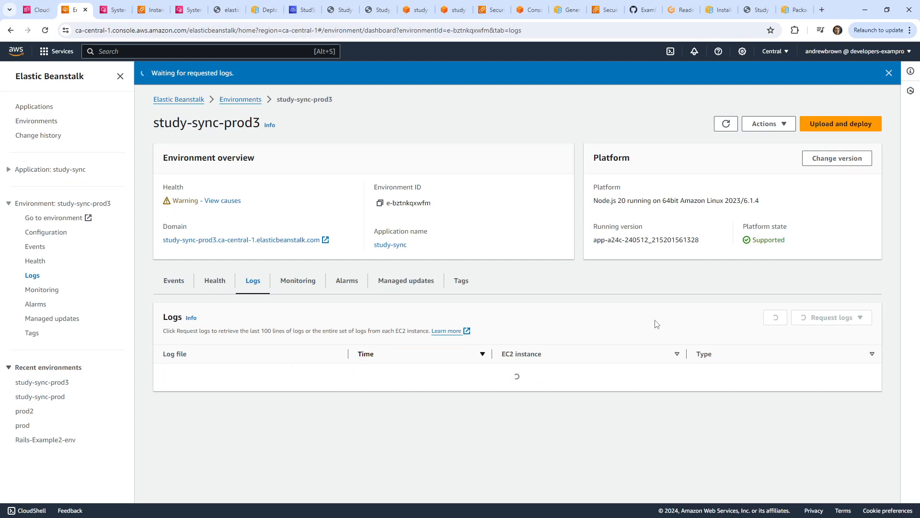
{"action": "left_click", "coordinate": [180, 373]}
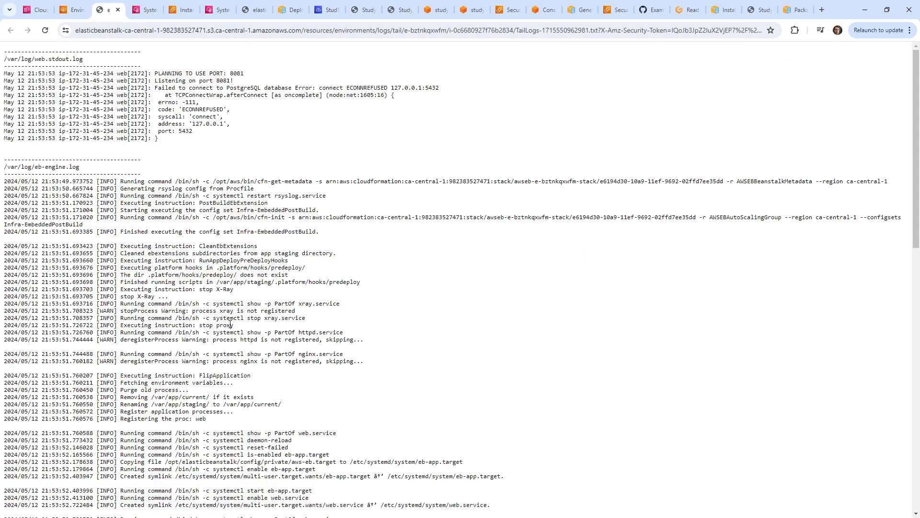
Locate the ECONNREFUSED error for PostgreSQL at 127.0.0.1:5432 in the tail log.
{"action": "scroll", "coordinate": [230, 324], "scroll_direction": "down", "scroll_amount": 15}
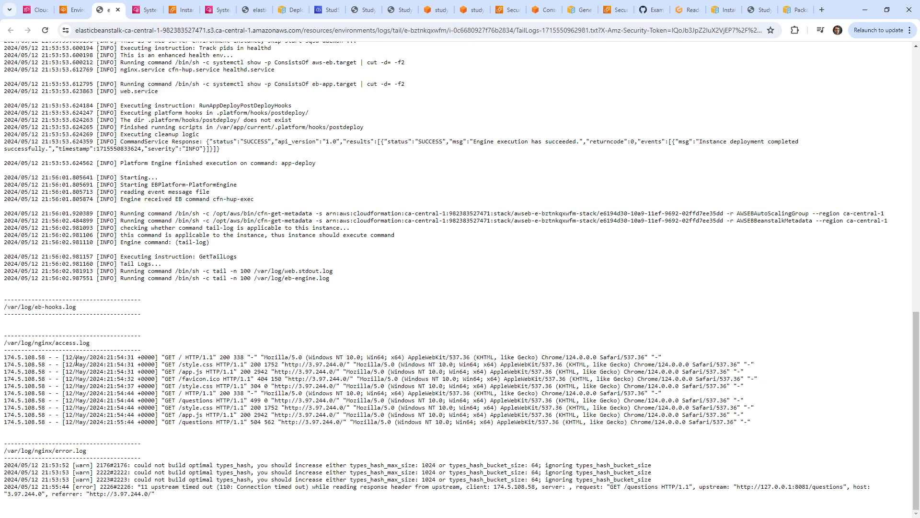
{"action": "scroll", "coordinate": [75, 361], "scroll_direction": "up", "scroll_amount": 6}
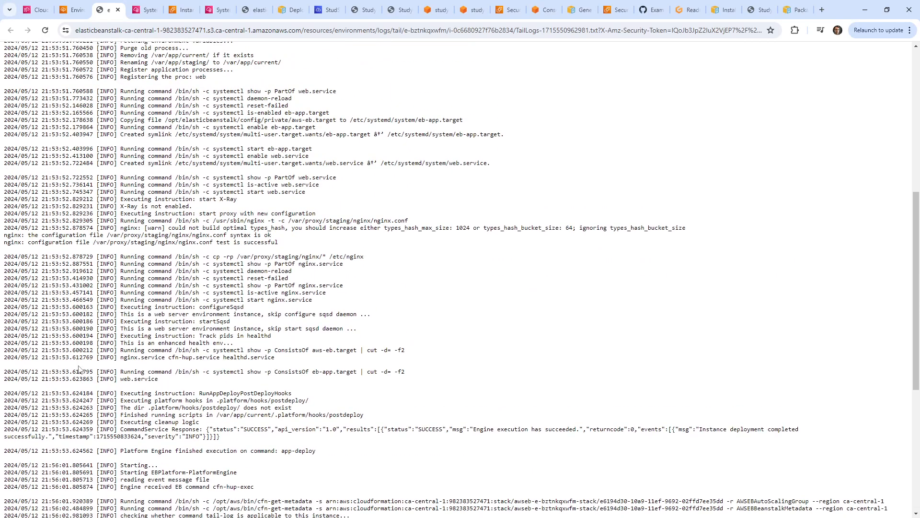
{"action": "scroll", "coordinate": [81, 370], "scroll_direction": "up", "scroll_amount": 7}
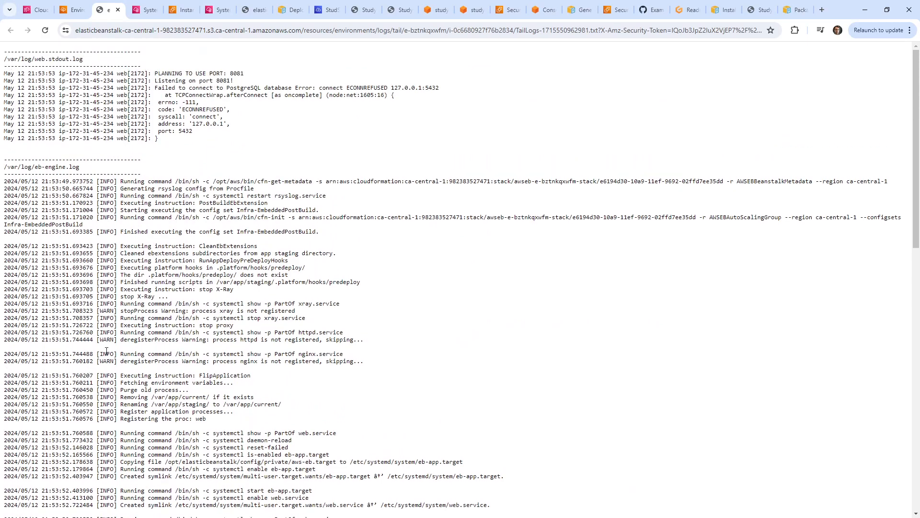
{"action": "left_click_drag", "start_coordinate": [176, 81], "coordinate": [232, 153]}
{"action": "left_click", "coordinate": [228, 232]}
{"action": "left_click_drag", "start_coordinate": [42, 58], "coordinate": [82, 58]}
{"action": "left_click_drag", "start_coordinate": [172, 88], "coordinate": [447, 90]}
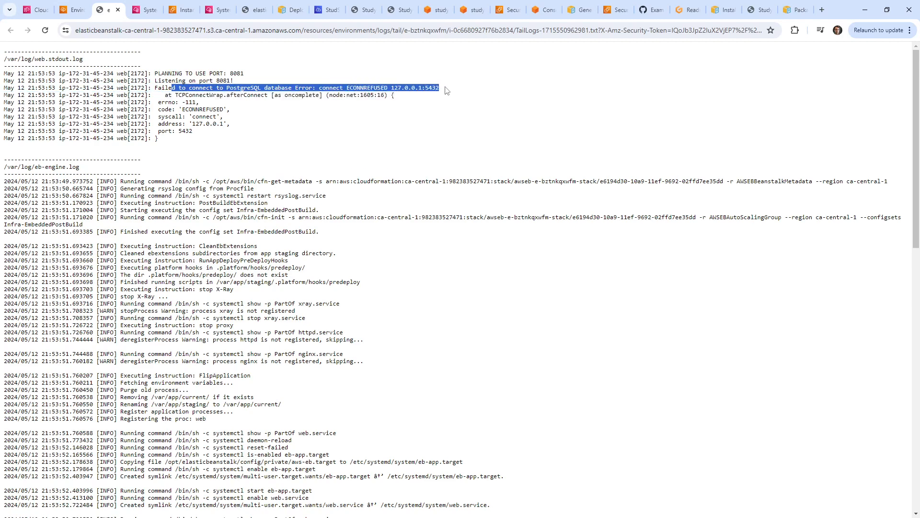
{"action": "left_click", "coordinate": [426, 110]}
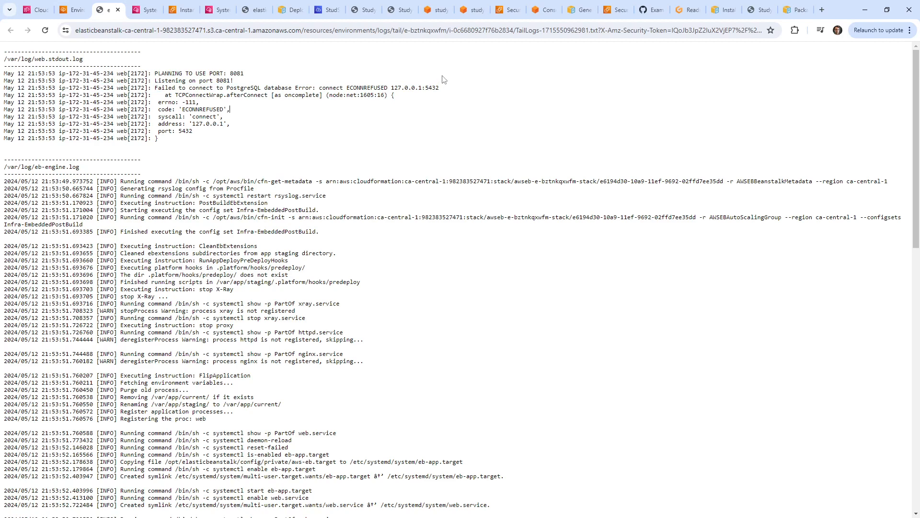
{"action": "left_click_drag", "start_coordinate": [249, 81], "coordinate": [158, 63]}
{"action": "left_click", "coordinate": [327, 10]}
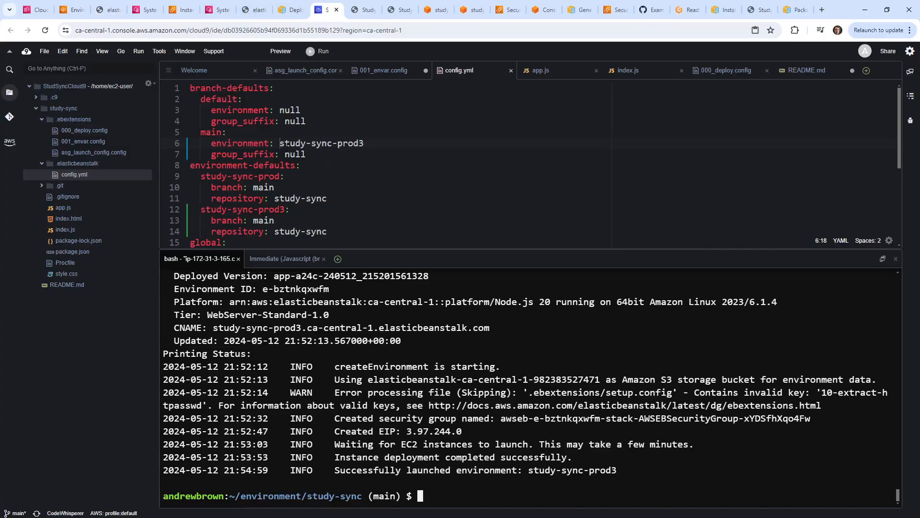
Enlarge the editor pane and open index.js to see its DATABASE_URL connection string.
{"action": "left_click_drag", "start_coordinate": [487, 249], "coordinate": [485, 346]}
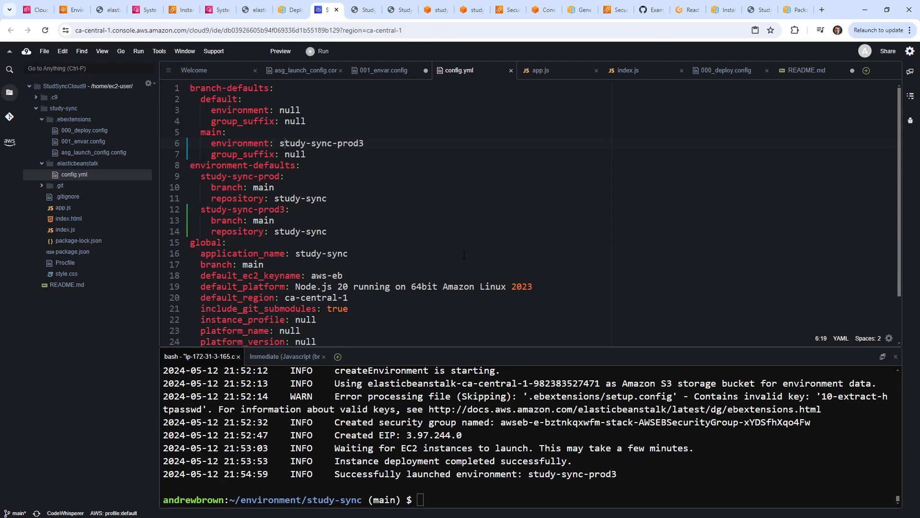
{"action": "left_click", "coordinate": [451, 232]}
{"action": "left_click", "coordinate": [93, 226]}
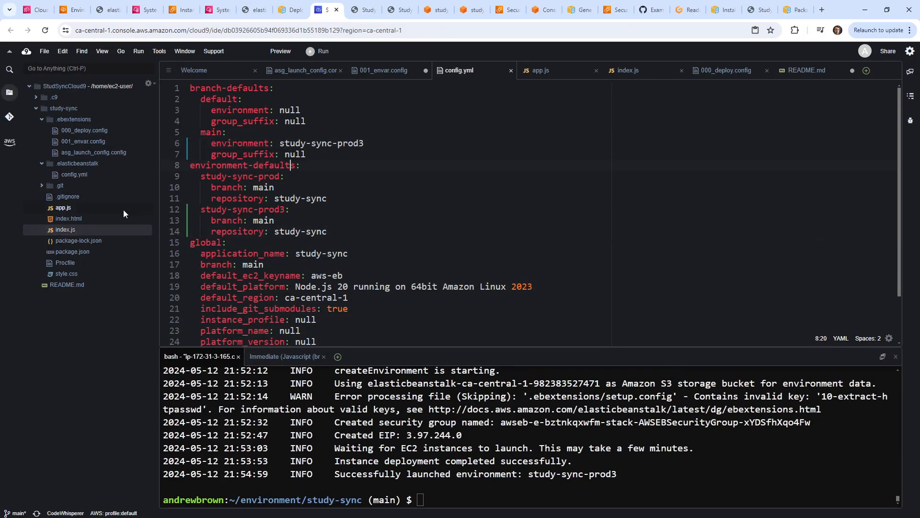
{"action": "double_click", "coordinate": [88, 228]}
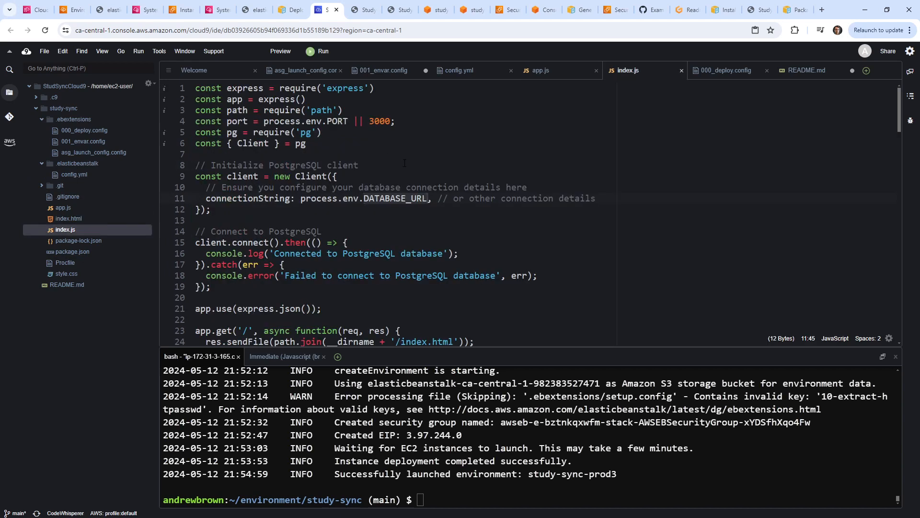
{"action": "scroll", "coordinate": [377, 216], "scroll_direction": "down", "scroll_amount": 20}
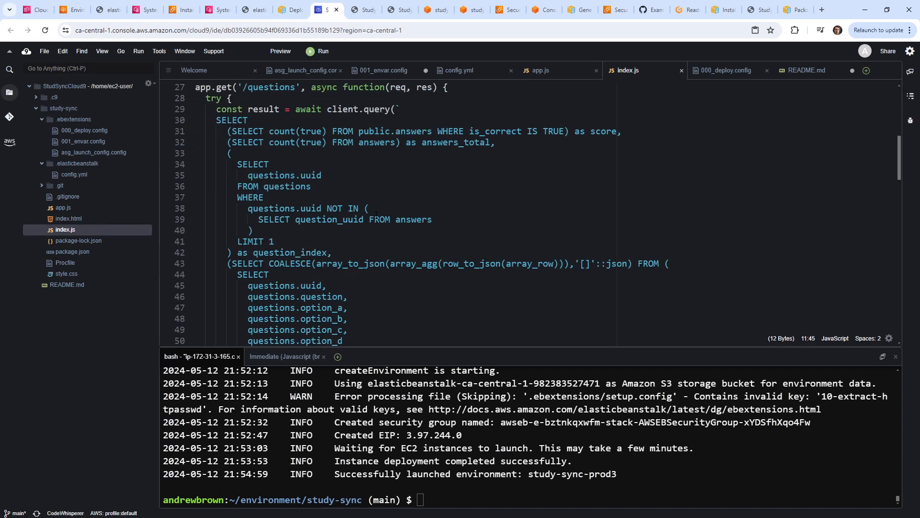
{"action": "scroll", "coordinate": [378, 207], "scroll_direction": "down", "scroll_amount": 15}
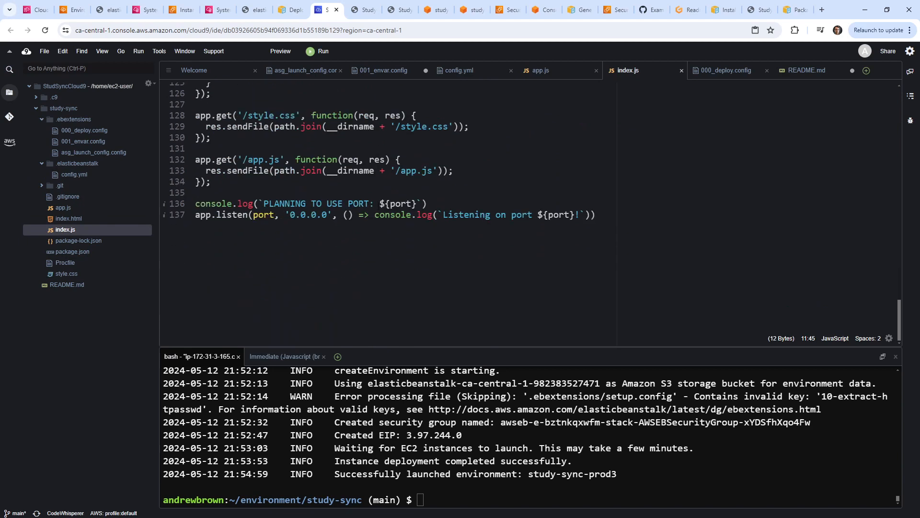
{"action": "scroll", "coordinate": [371, 178], "scroll_direction": "up", "scroll_amount": 20}
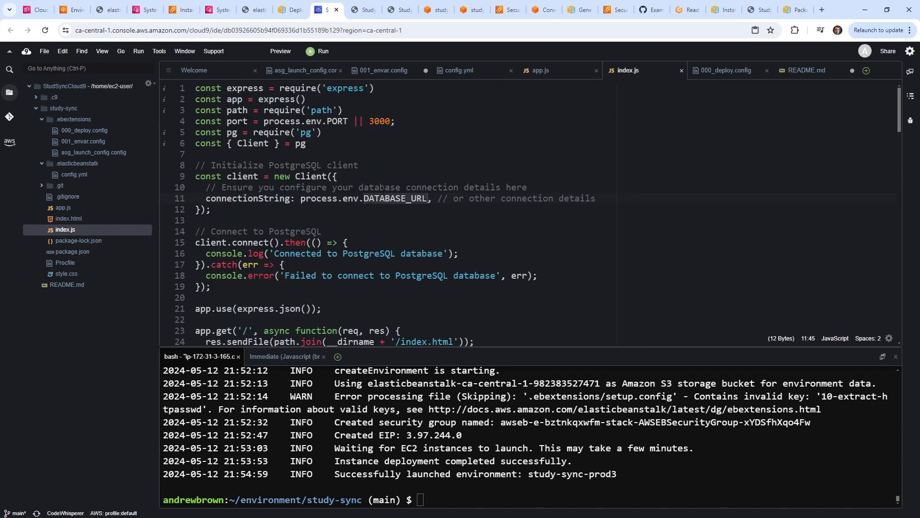
Copy process.env.DATABASE_URL and insert a console.log of it above the port log.
{"action": "key", "text": "Right"}
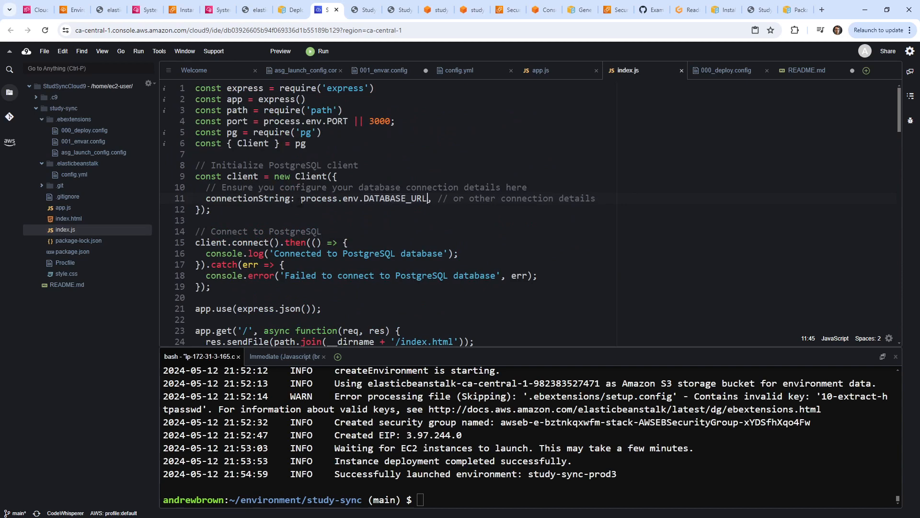
{"action": "left_click_drag", "start_coordinate": [301, 199], "coordinate": [428, 199]}
{"action": "key", "text": "ctrl+c"}
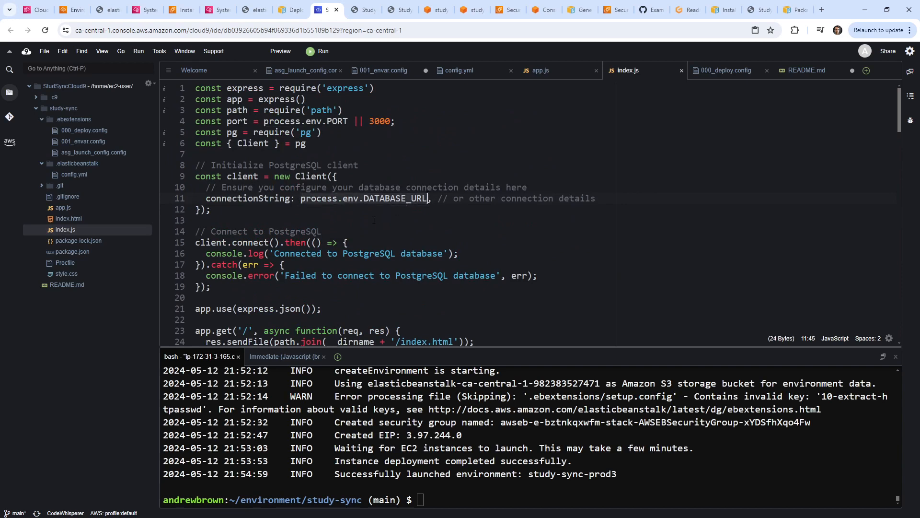
{"action": "scroll", "coordinate": [362, 245], "scroll_direction": "down", "scroll_amount": 20}
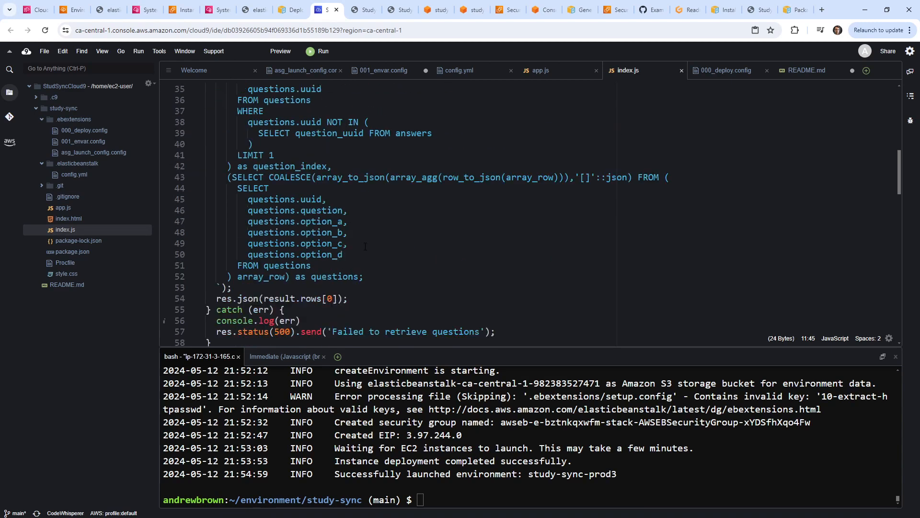
{"action": "left_click", "coordinate": [294, 193]}
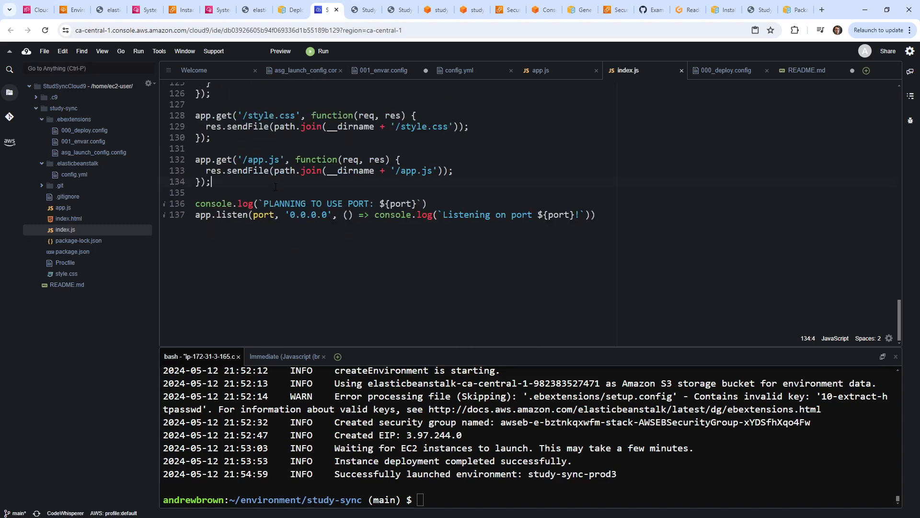
{"action": "key", "text": "Return"}
{"action": "key", "text": "Return"}
{"action": "type", "text": "console.log()"}
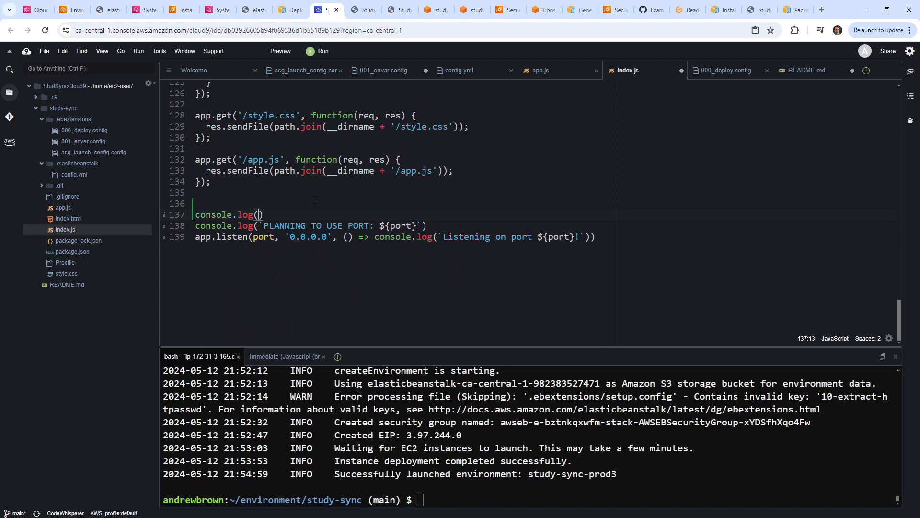
{"action": "type", "text": "\"process.env.DATABASE_URL"}
{"action": "type", "text": "\","}
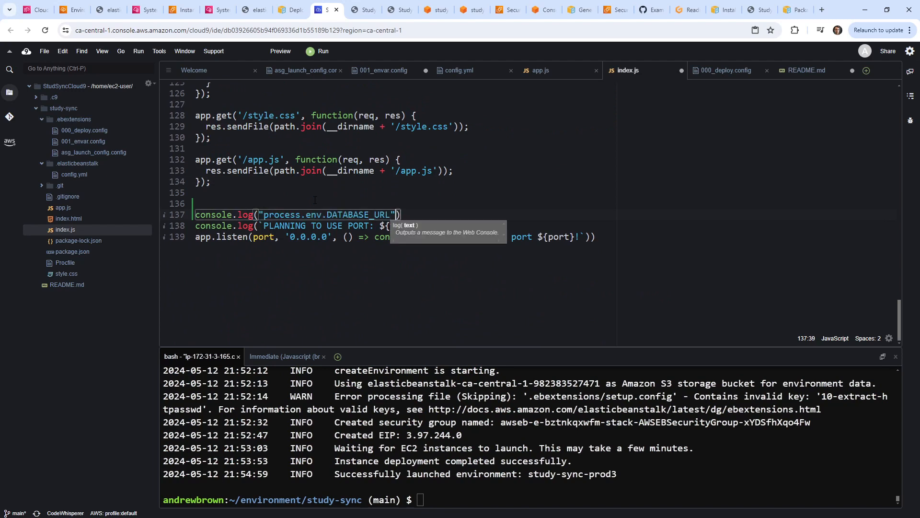
{"action": "key", "text": "ctrl+v"}
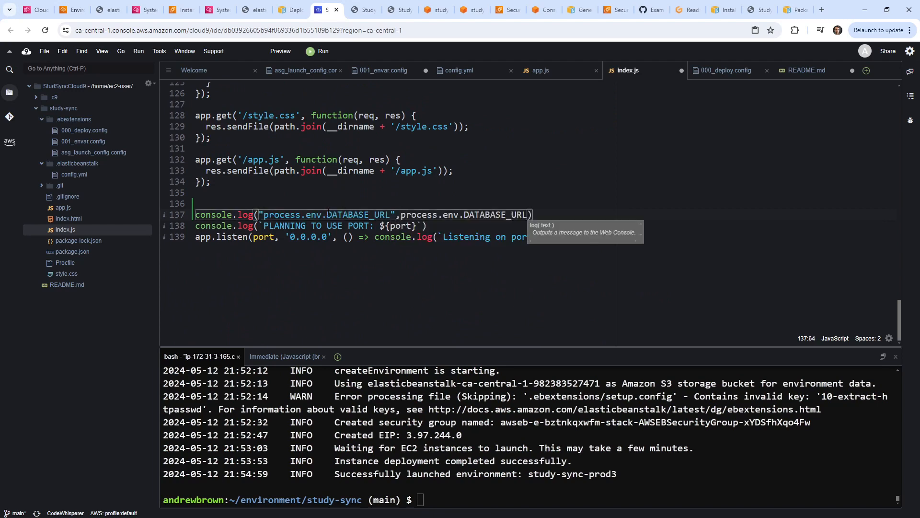
Shorten the log label to "DATABASE_URL" and save index.js.
{"action": "left_click_drag", "start_coordinate": [329, 215], "coordinate": [264, 214]}
{"action": "key", "text": "BackSpace"}
{"action": "left_click", "coordinate": [337, 182]}
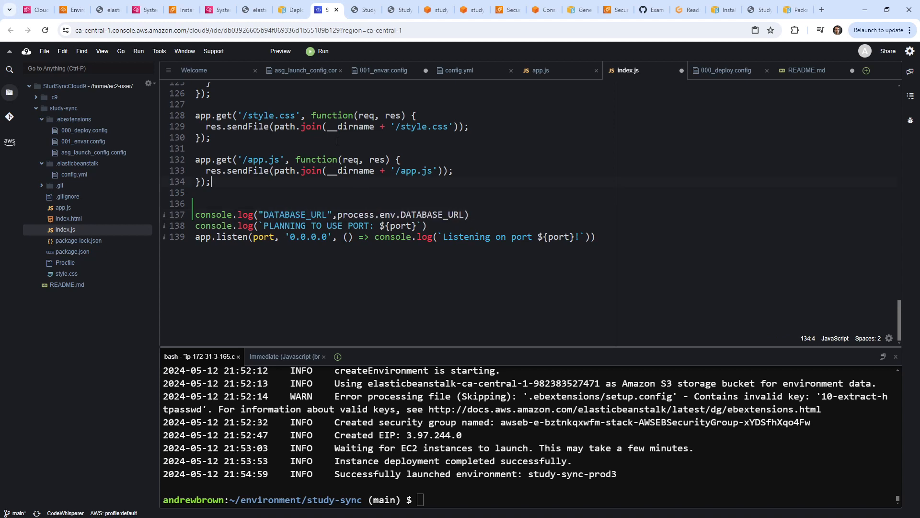
{"action": "key", "text": "ctrl+s"}
{"action": "left_click", "coordinate": [472, 205]}
{"action": "left_click", "coordinate": [353, 16]}
{"action": "left_click", "coordinate": [326, 14]}
{"action": "left_click", "coordinate": [256, 10]}
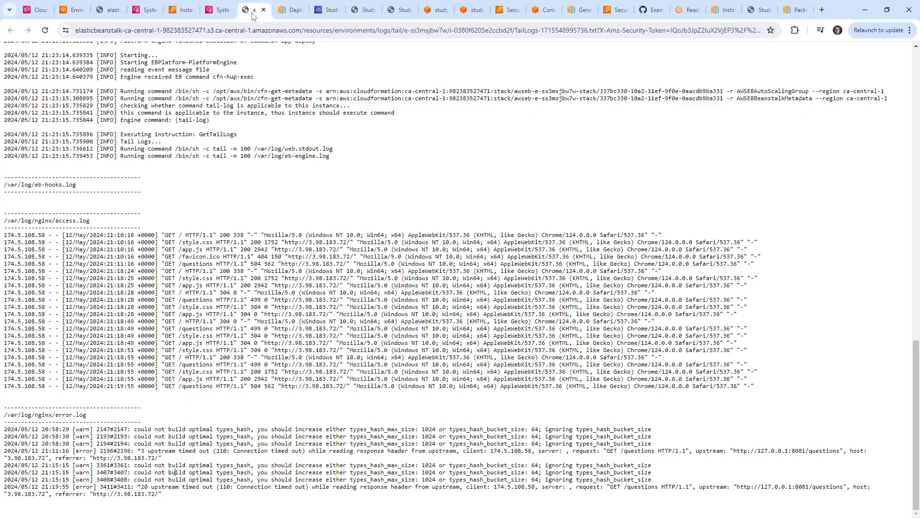
{"action": "scroll", "coordinate": [253, 204], "scroll_direction": "up", "scroll_amount": 1}
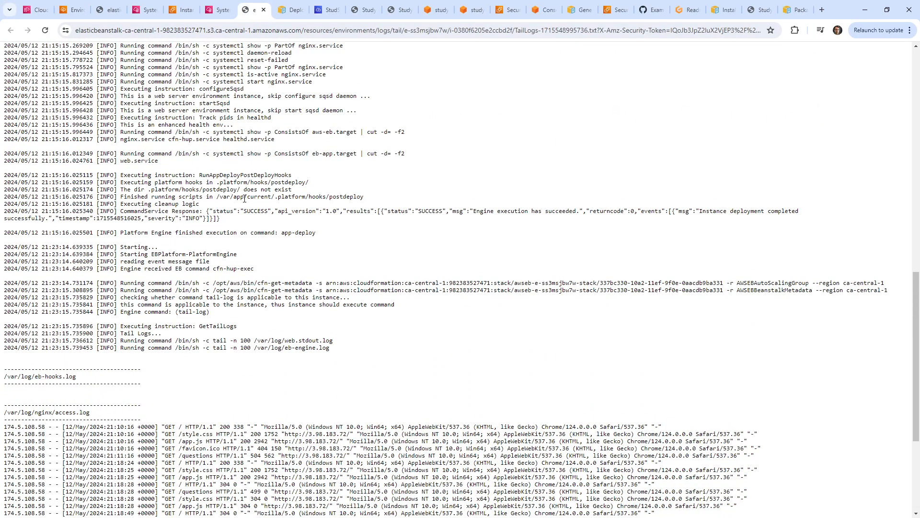
{"action": "scroll", "coordinate": [254, 222], "scroll_direction": "up", "scroll_amount": 6}
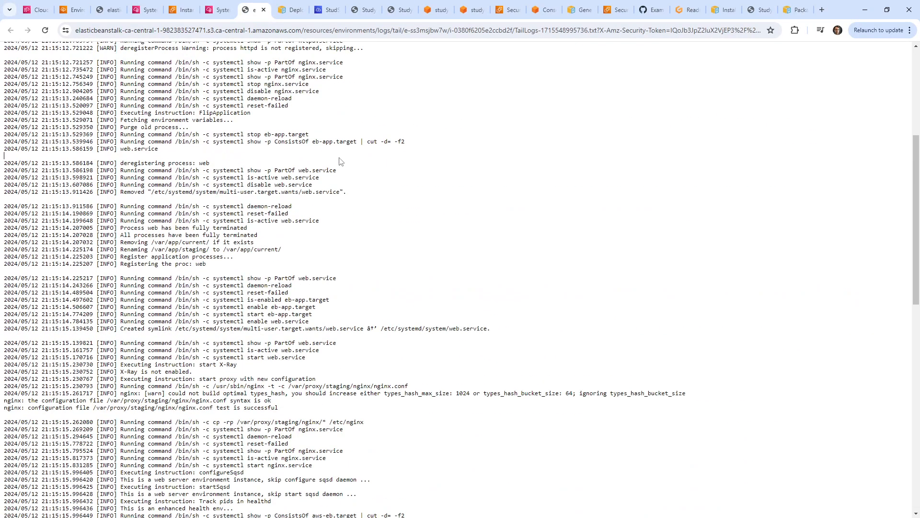
{"action": "key", "text": "ctrl+f"}
{"action": "type", "text": "port"}
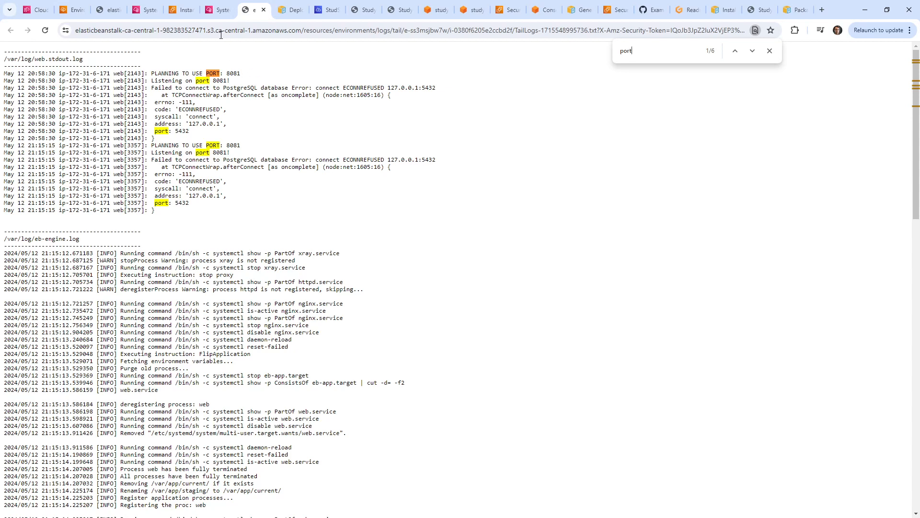
{"action": "left_click", "coordinate": [182, 10]}
{"action": "left_click", "coordinate": [216, 9]}
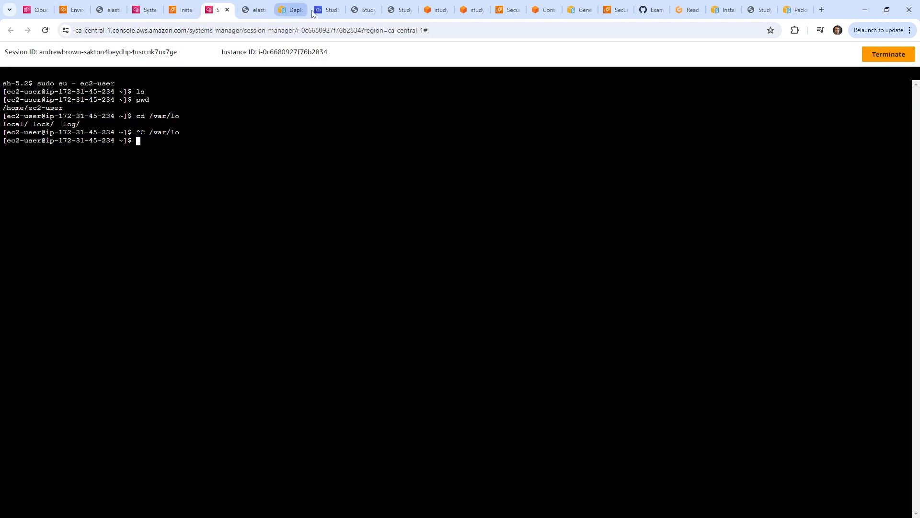
{"action": "left_click", "coordinate": [109, 10]}
{"action": "left_click", "coordinate": [75, 13]}
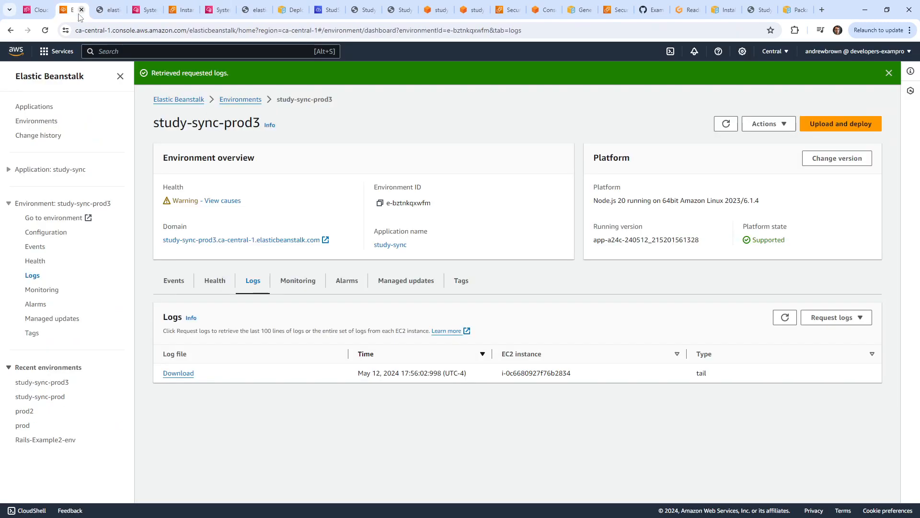
{"action": "left_click", "coordinate": [328, 11]}
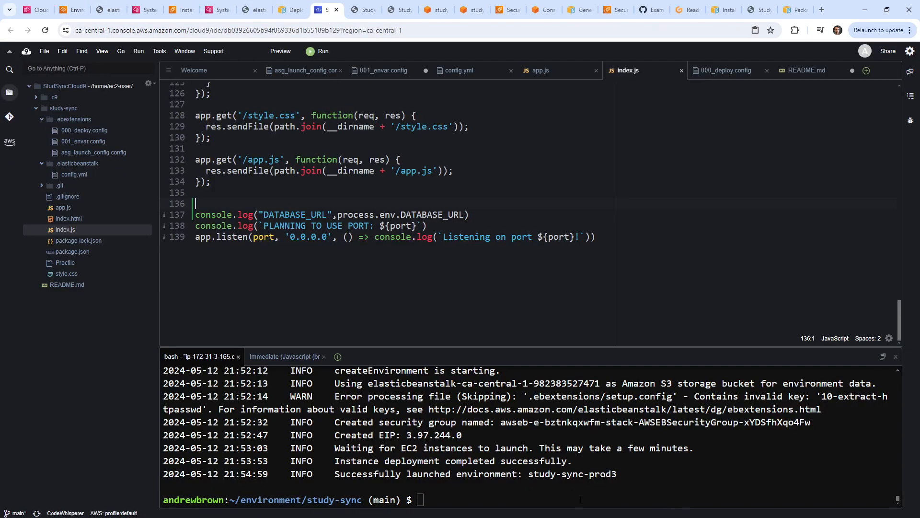
Stage all changes and commit them with the message 'extra logging'.
{"action": "left_click", "coordinate": [579, 499]}
{"action": "type", "text": "git add ."}
{"action": "key", "text": "Return"}
{"action": "type", "text": "git commit -m "}
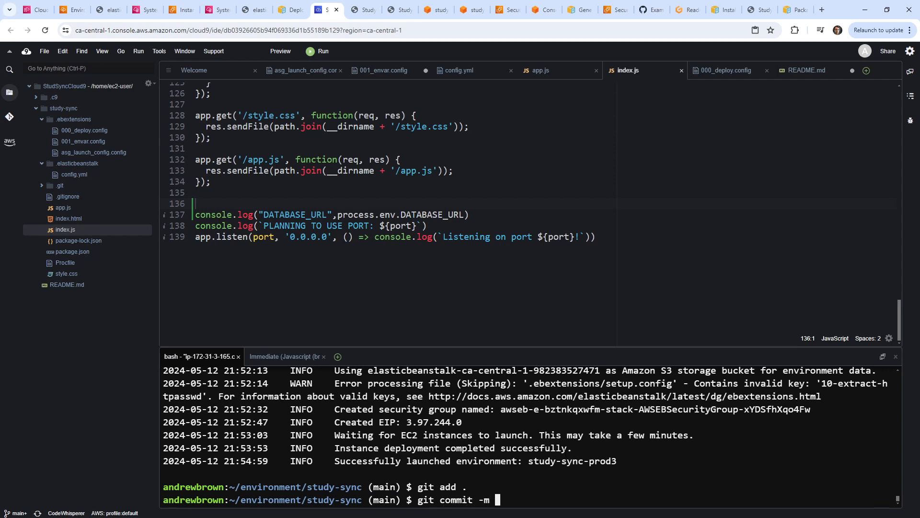
{"action": "type", "text": "'extra loggogin\""}
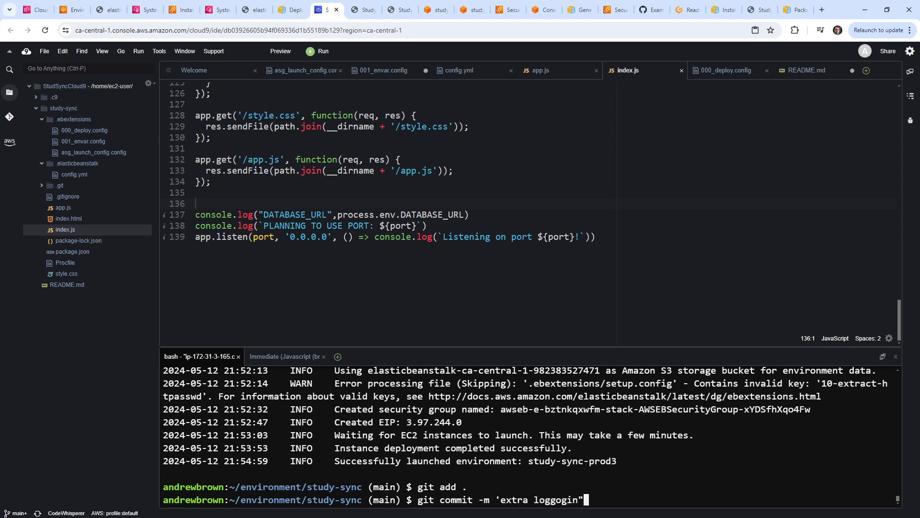
{"action": "key", "text": "BackSpace"}
{"action": "key", "text": "BackSpace"}
{"action": "key", "text": "BackSpace"}
{"action": "key", "text": "BackSpace"}
{"action": "key", "text": "BackSpace"}
{"action": "type", "text": "ing\""}
{"action": "key", "text": "Return"}
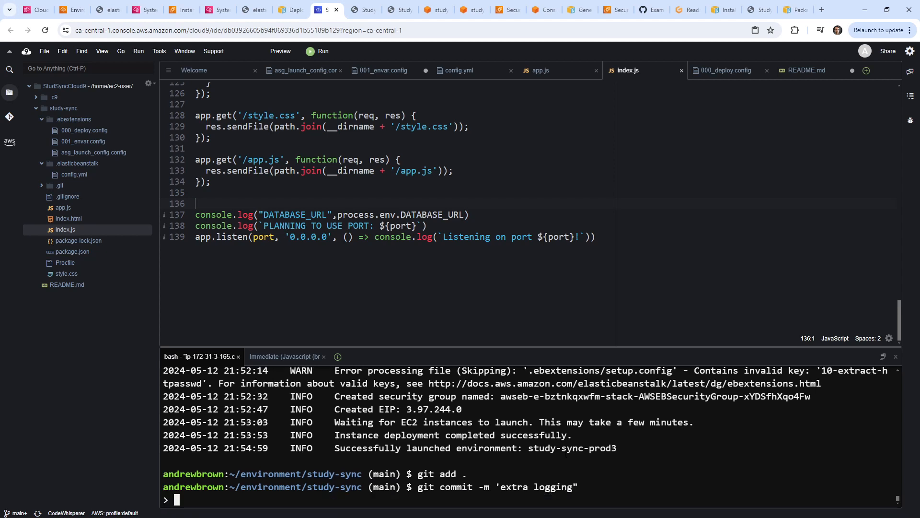
{"action": "key", "text": "ctrl+c"}
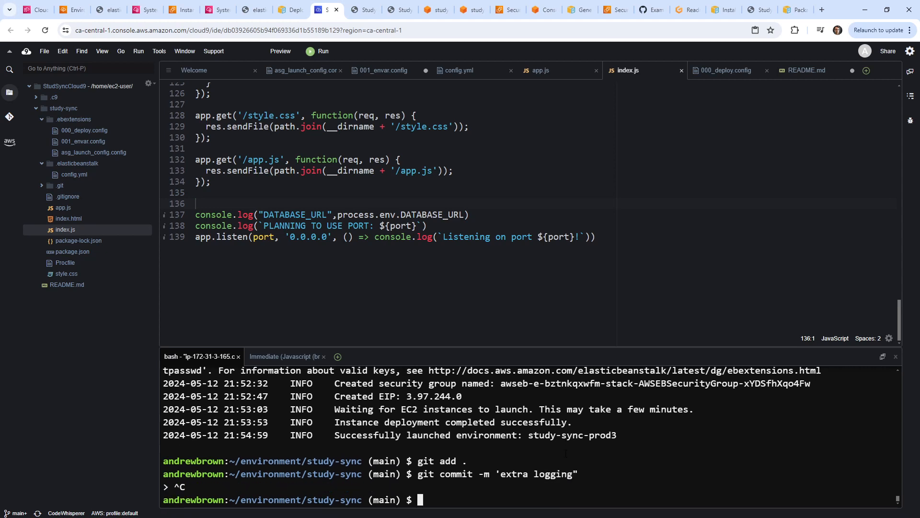
{"action": "key", "text": "Up"}
{"action": "key", "text": "Return"}
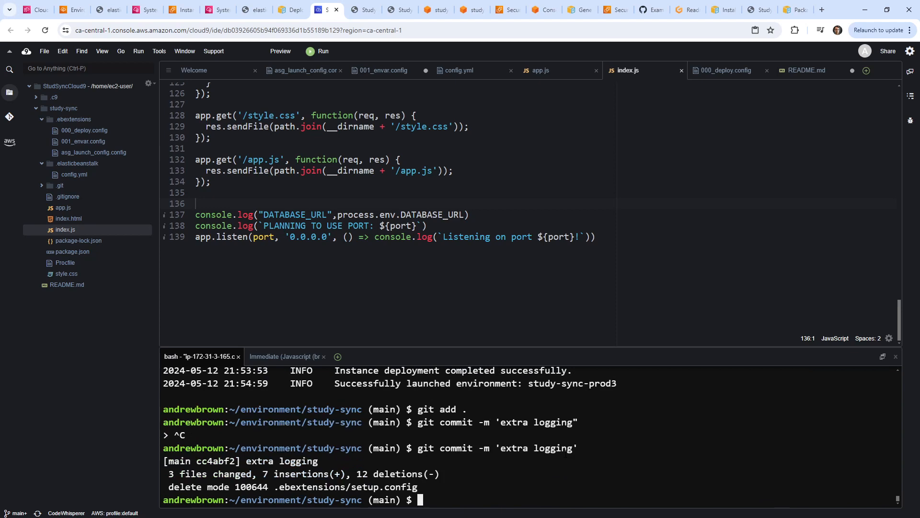
Push the commit with git push and run eb deploy.
{"action": "type", "text": "gut oysg"}
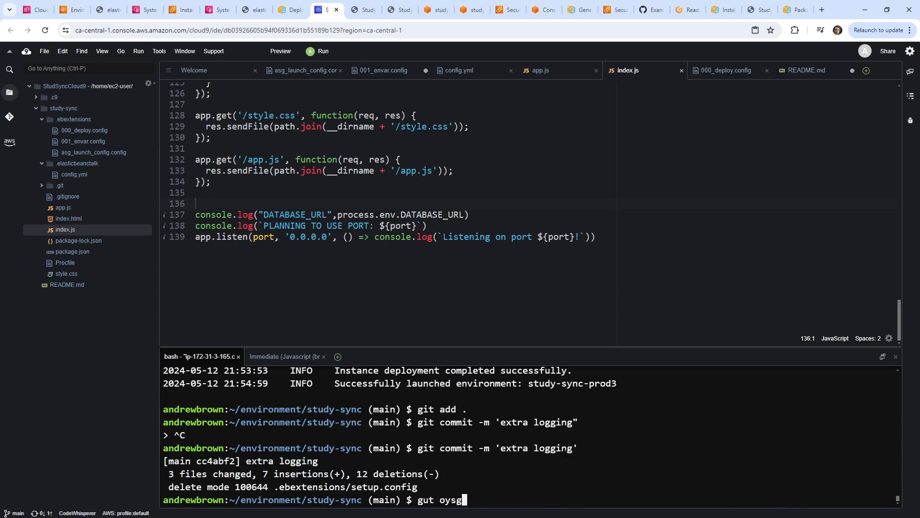
{"action": "key", "text": "ctrl+c"}
{"action": "type", "text": "git p"}
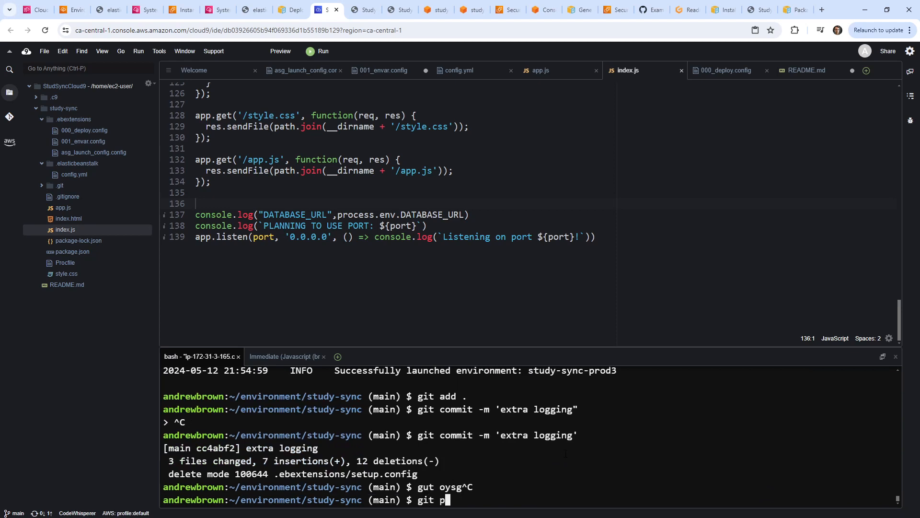
{"action": "type", "text": "ush"}
{"action": "key", "text": "Return"}
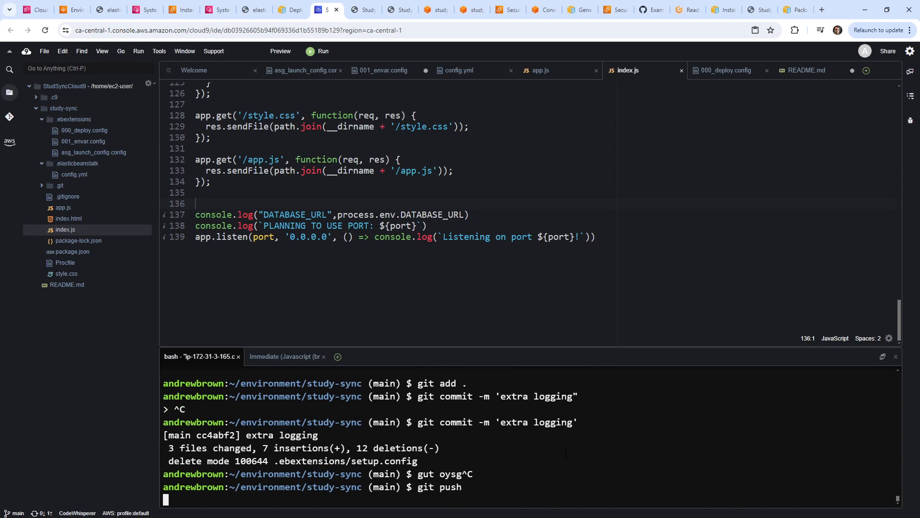
{"action": "type", "text": "git"}
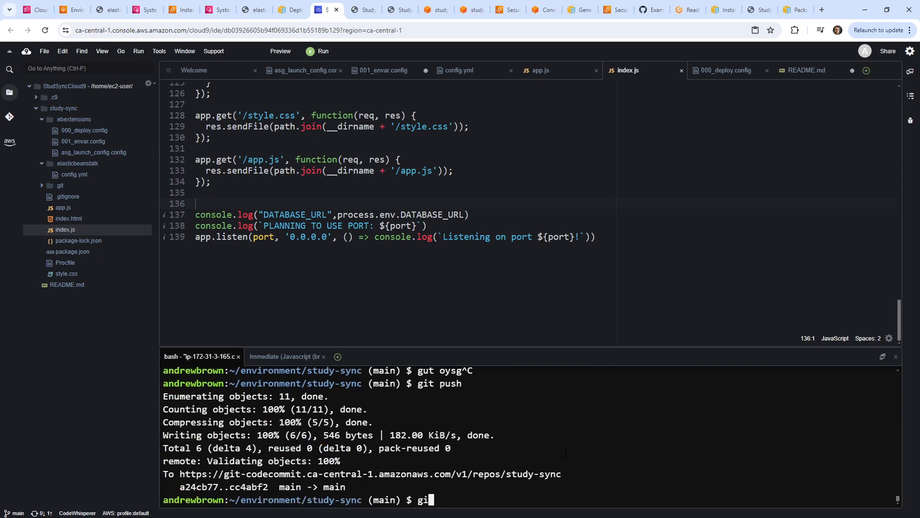
{"action": "key", "text": "BackSpace"}
{"action": "key", "text": "BackSpace"}
{"action": "key", "text": "BackSpace"}
{"action": "key", "text": "BackSpace"}
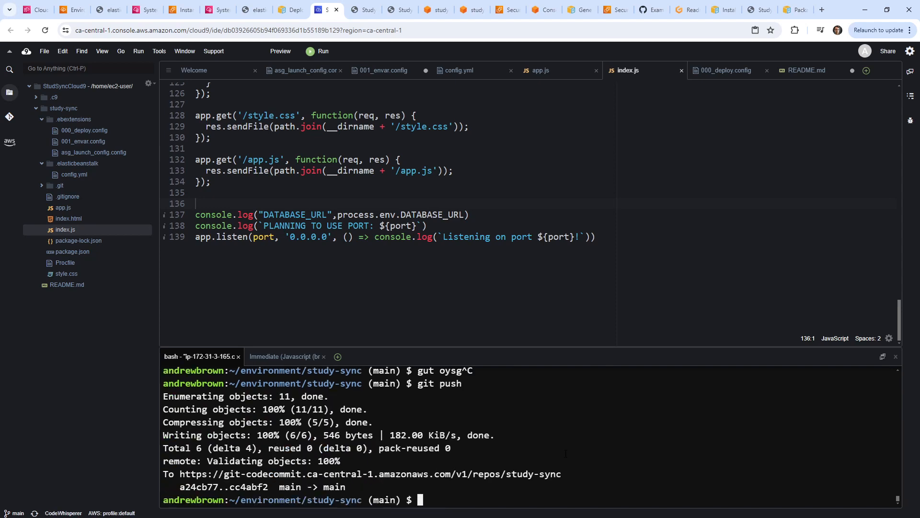
{"action": "type", "text": "eb deploy"}
{"action": "key", "text": "Return"}
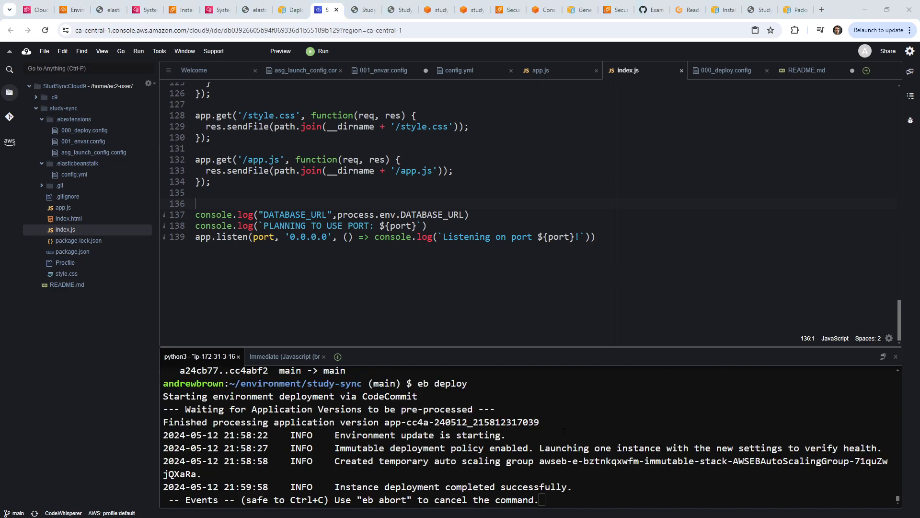
{"action": "left_click", "coordinate": [370, 149]}
Reload the Study Sync app page to check it during the deploy.
{"action": "left_click", "coordinate": [74, 10]}
{"action": "left_click", "coordinate": [256, 11]}
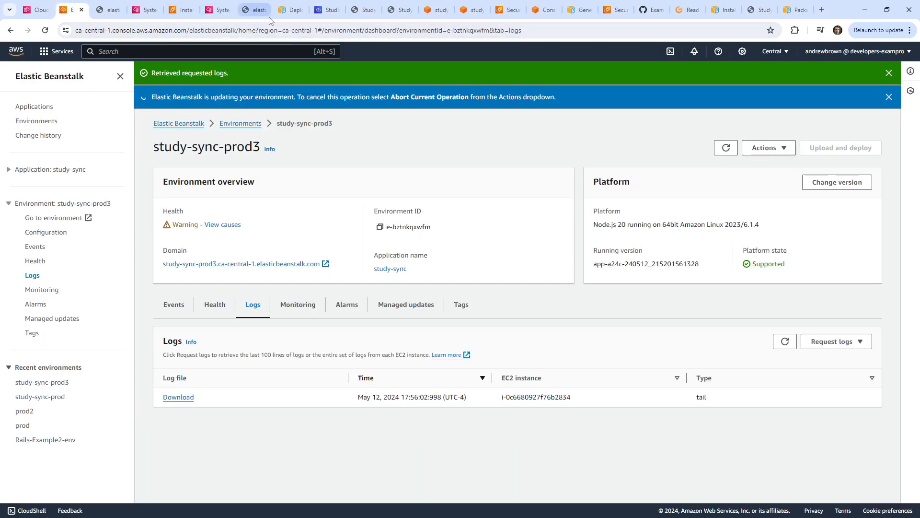
{"action": "left_click", "coordinate": [372, 15]}
{"action": "left_click", "coordinate": [383, 29]}
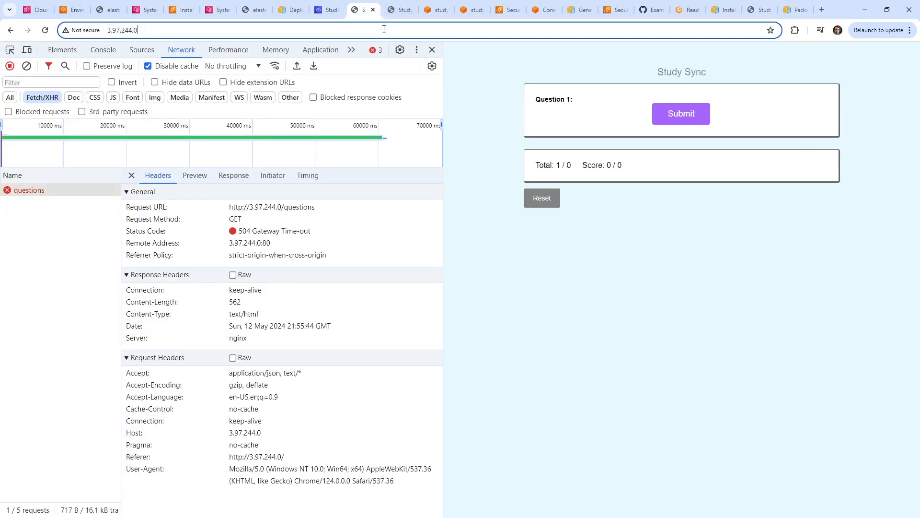
{"action": "key", "text": "Return"}
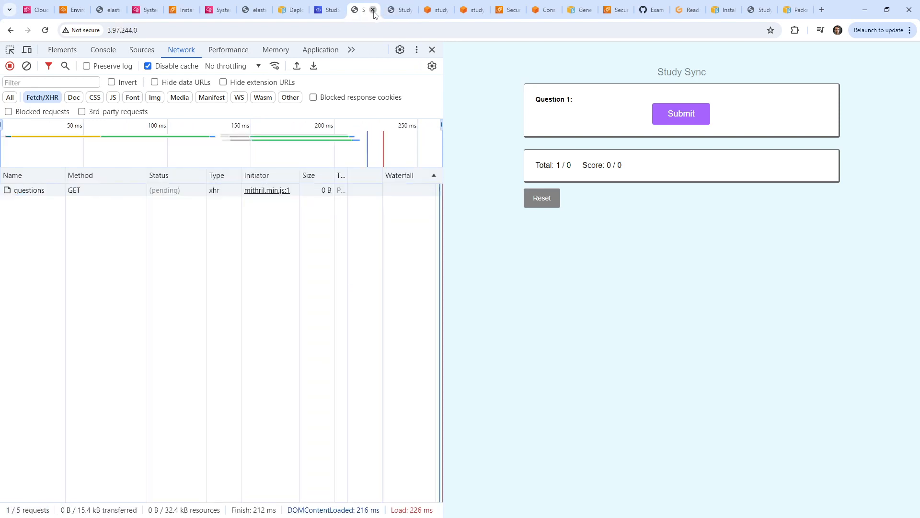
Close the app page and reselect the 3.97.244.0 address in the Cloud9 deploy output.
{"action": "left_click", "coordinate": [372, 10]}
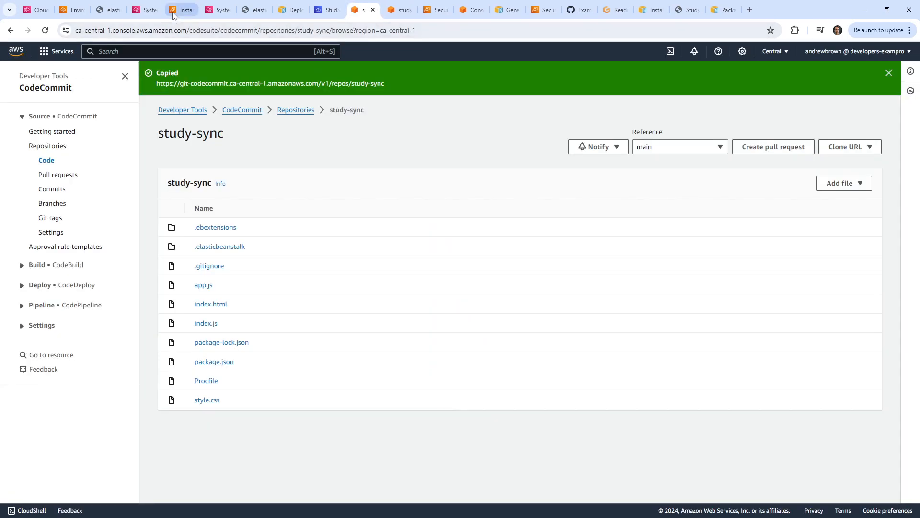
{"action": "left_click", "coordinate": [146, 10]}
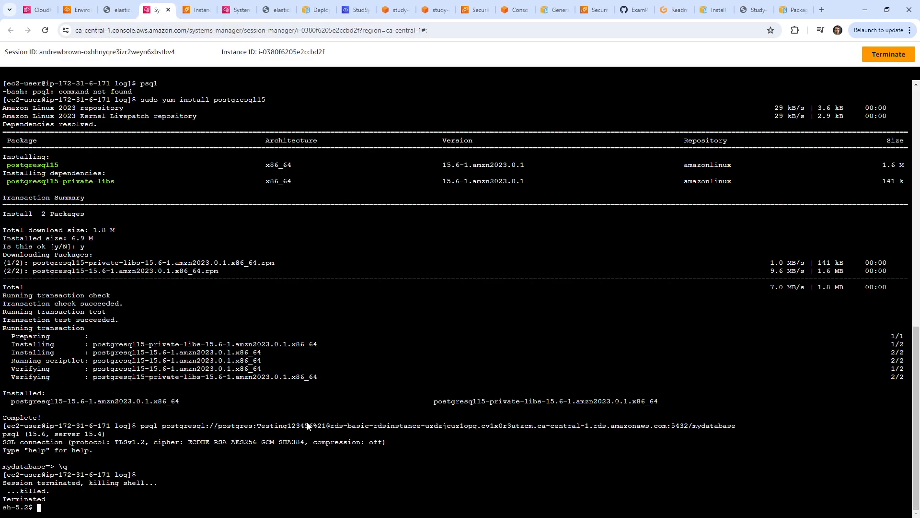
{"action": "left_click", "coordinate": [123, 14]}
{"action": "left_click", "coordinate": [81, 10]}
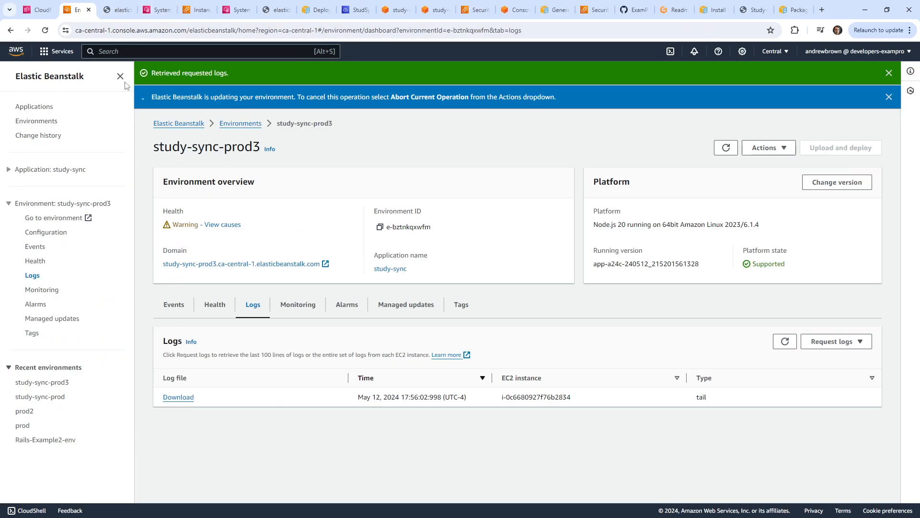
{"action": "left_click", "coordinate": [348, 14]}
{"action": "scroll", "coordinate": [558, 446], "scroll_direction": "up", "scroll_amount": 10}
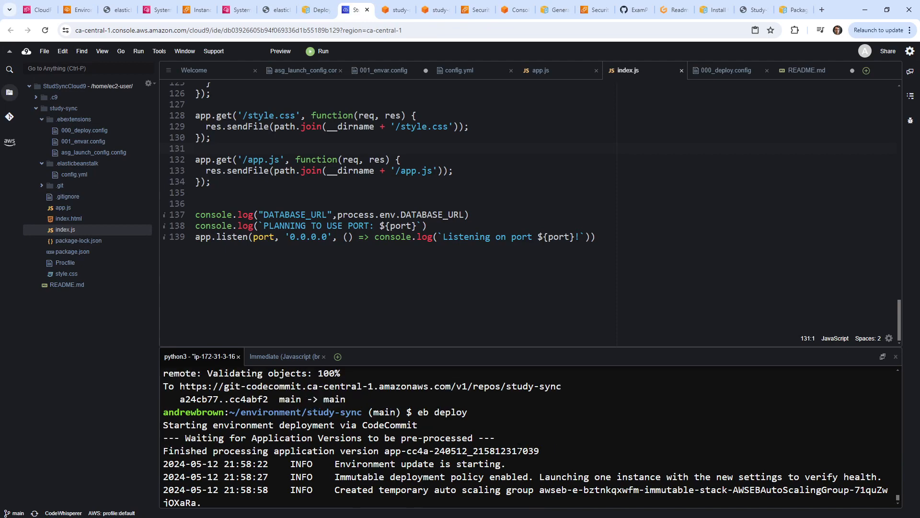
{"action": "scroll", "coordinate": [519, 444], "scroll_direction": "up", "scroll_amount": 1}
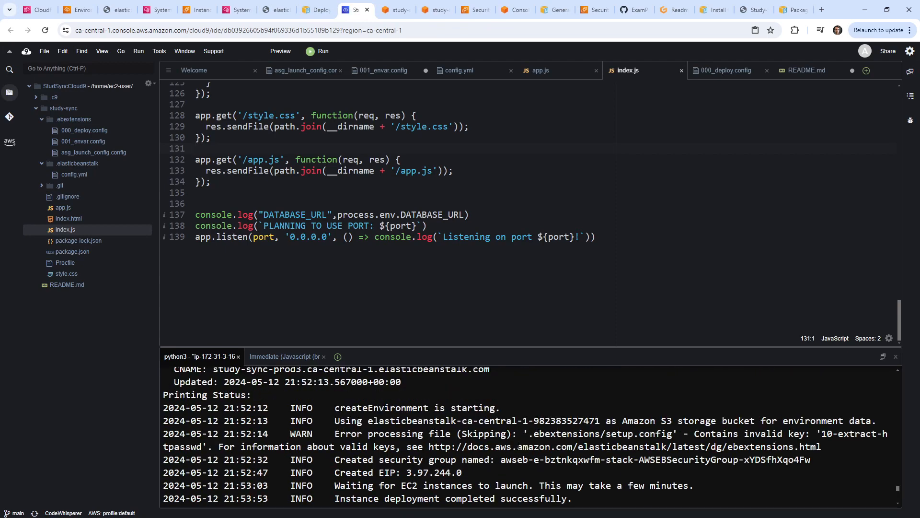
{"action": "left_click_drag", "start_coordinate": [462, 443], "coordinate": [406, 444]}
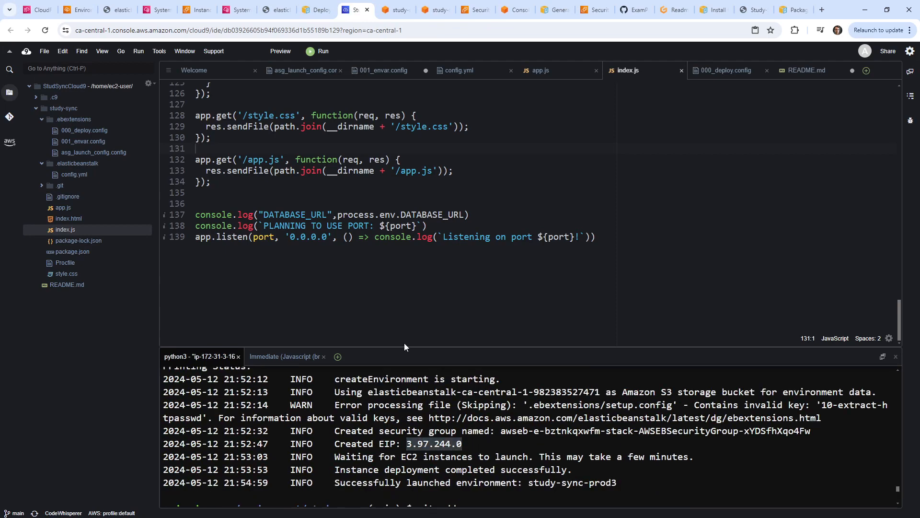
{"action": "left_click", "coordinate": [316, 10]}
{"action": "left_click", "coordinate": [320, 28]}
{"action": "key", "text": "ctrl+v"}
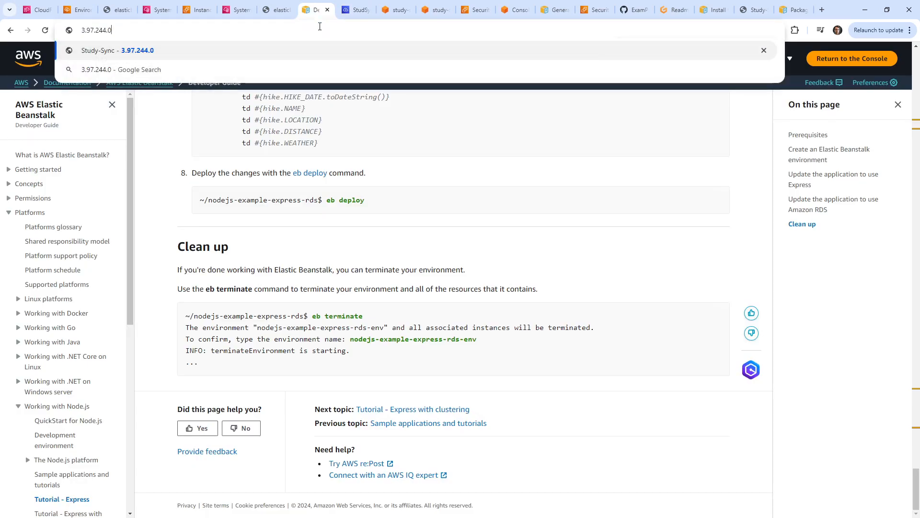
{"action": "key", "text": "Down"}
{"action": "key", "text": "ctrl+a"}
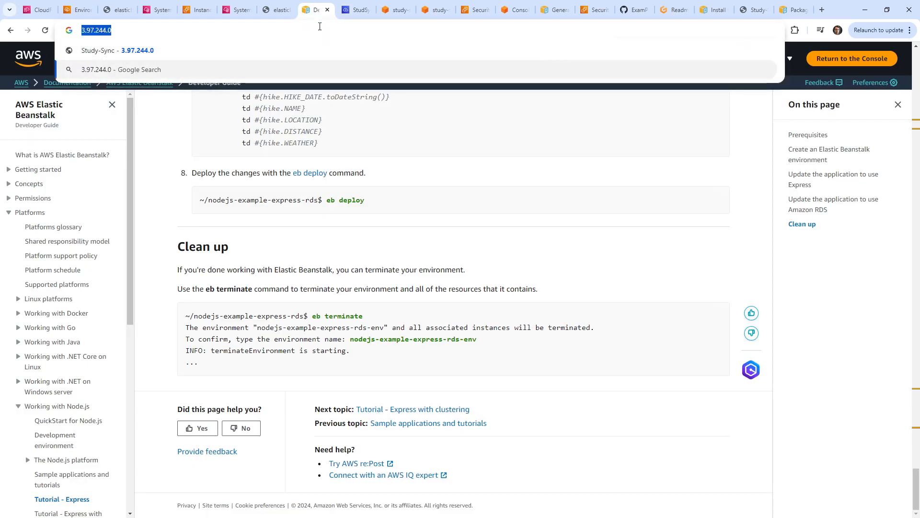
{"action": "type", "text": "gtt"}
{"action": "key", "text": "BackSpace"}
{"action": "key", "text": "BackSpace"}
{"action": "key", "text": "BackSpace"}
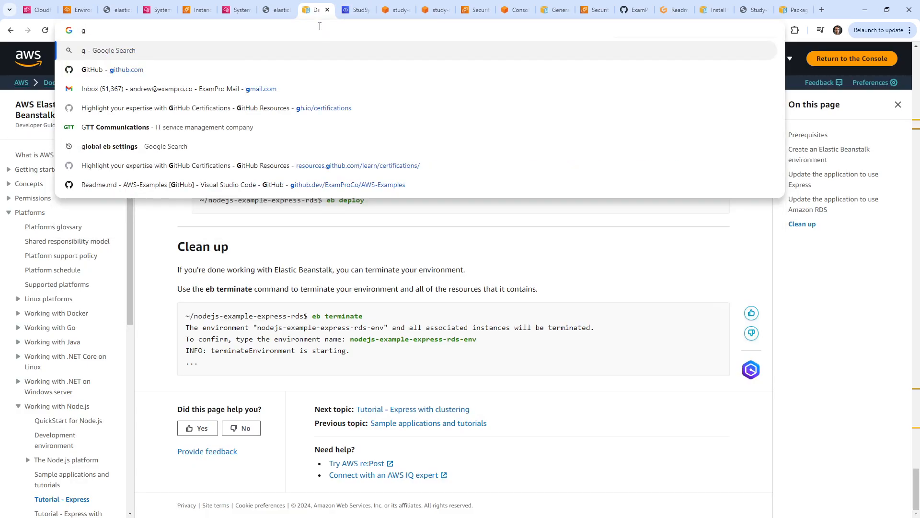
{"action": "type", "text": "http://"}
{"action": "key", "text": "Return"}
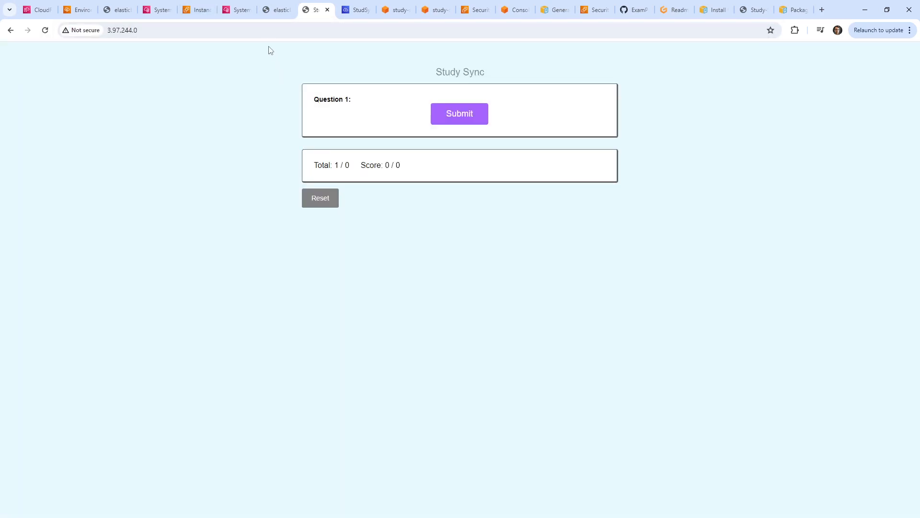
{"action": "left_click", "coordinate": [267, 33]}
{"action": "key", "text": "Return"}
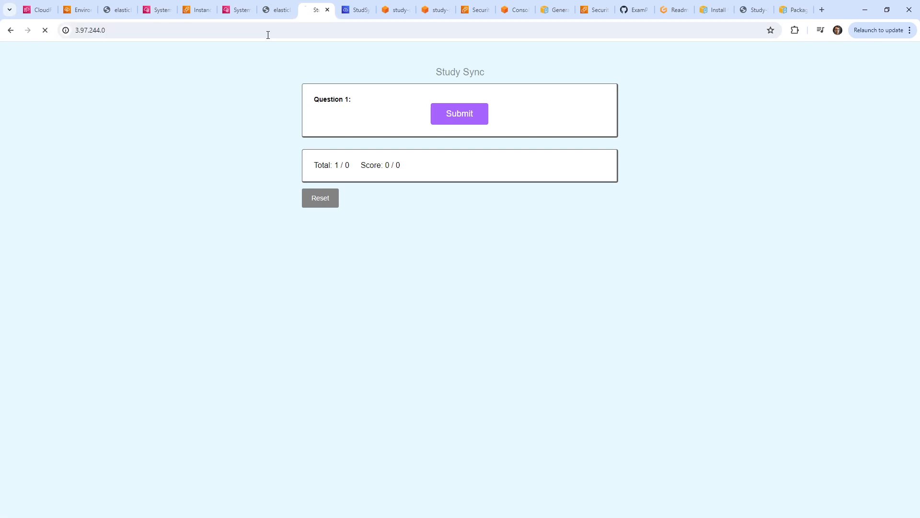
Go to the Elastic Beanstalk environments list.
{"action": "left_click", "coordinate": [161, 15]}
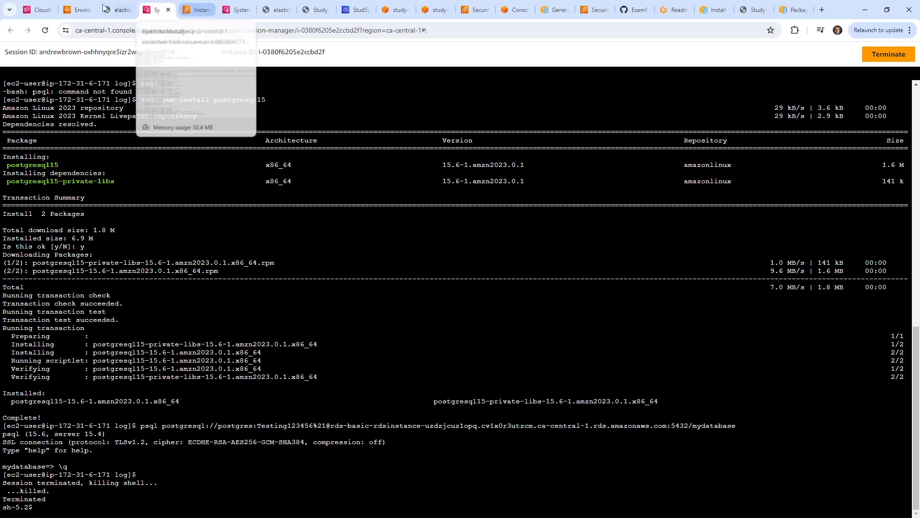
{"action": "left_click", "coordinate": [77, 10]}
{"action": "left_click", "coordinate": [253, 125]}
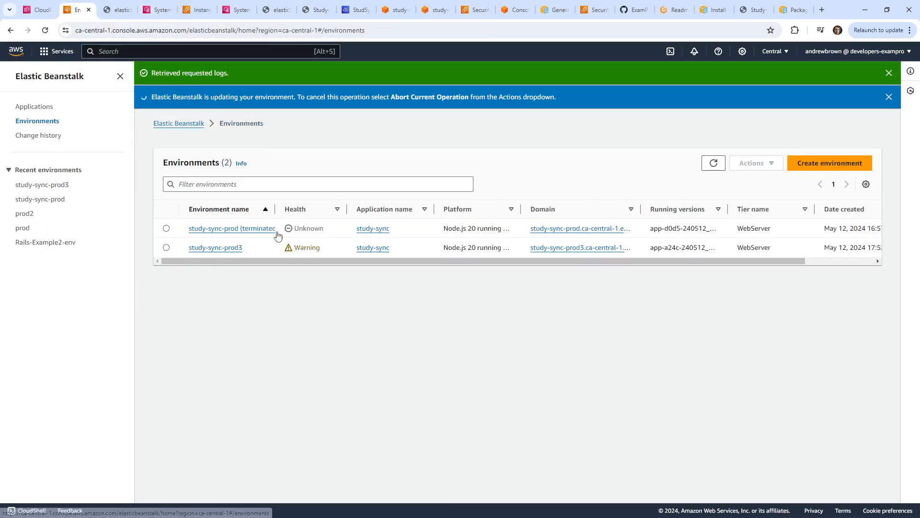
Request the last 100 log lines for study-sync-prod3 and refresh the dashboard.
{"action": "left_click", "coordinate": [222, 248]}
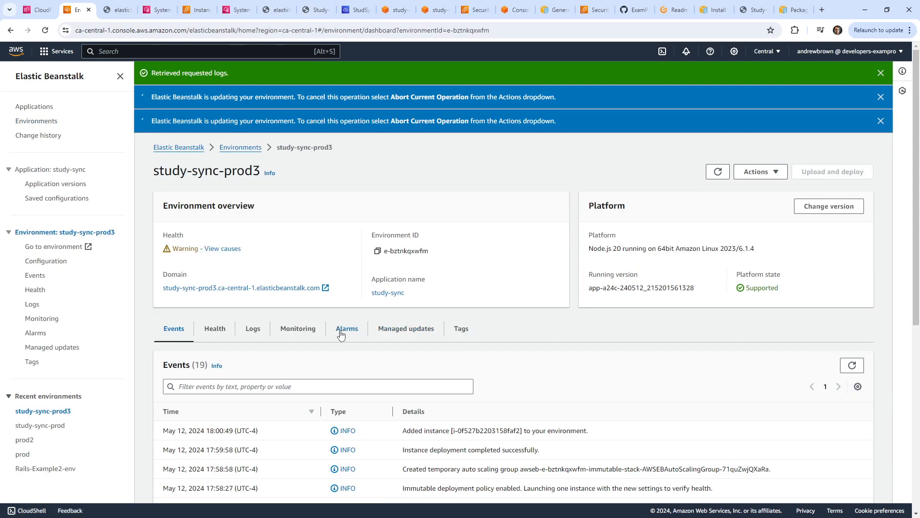
{"action": "left_click", "coordinate": [251, 330]}
{"action": "left_click", "coordinate": [836, 366]}
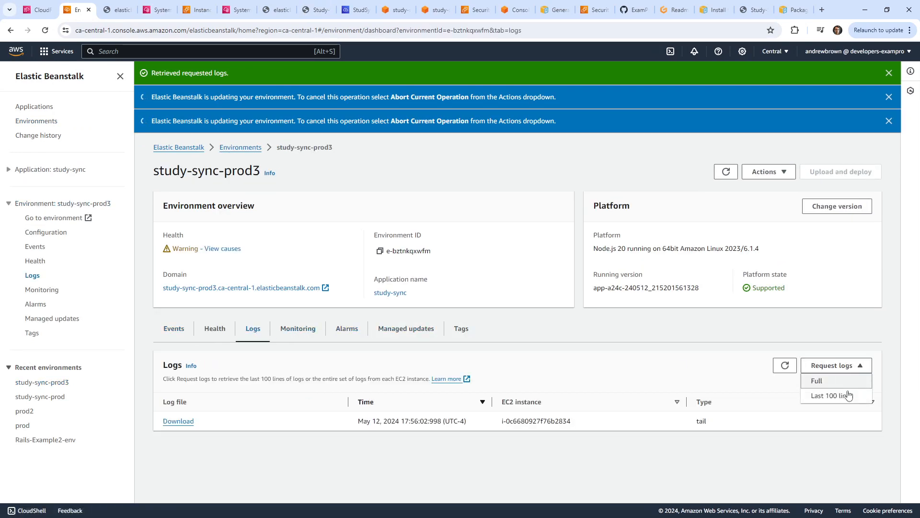
{"action": "left_click", "coordinate": [836, 394]}
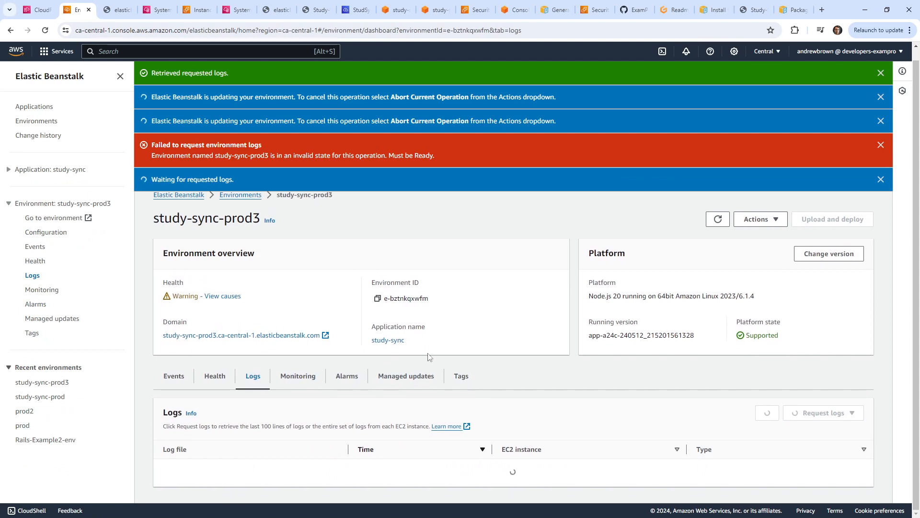
{"action": "left_click", "coordinate": [880, 73]}
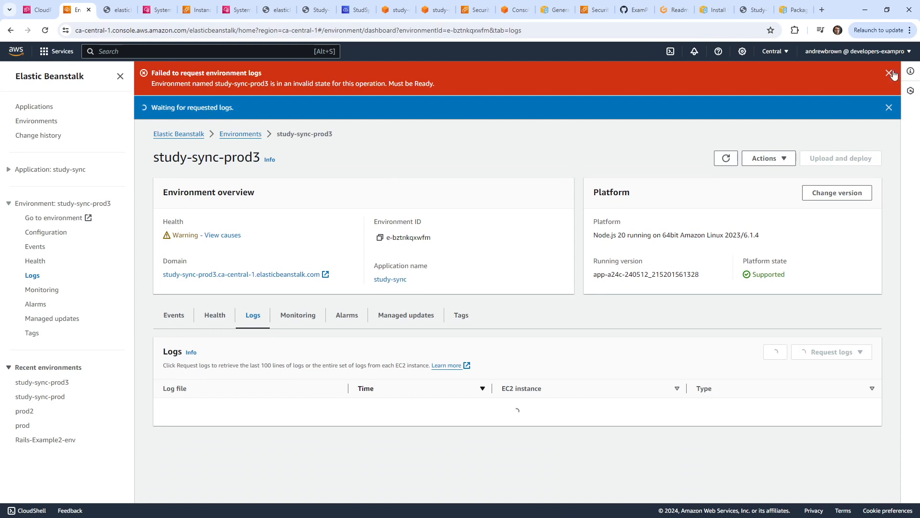
{"action": "left_click", "coordinate": [726, 100]}
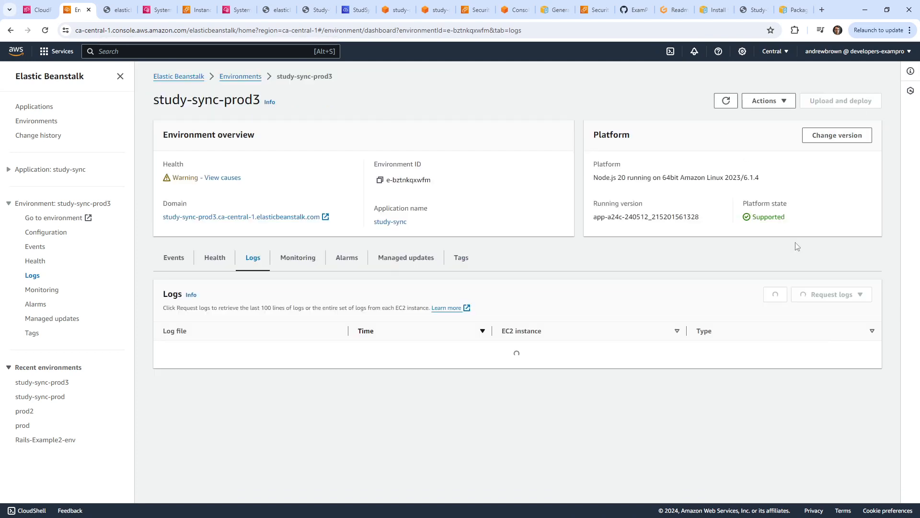
{"action": "left_click", "coordinate": [220, 261]}
{"action": "left_click", "coordinate": [252, 261]}
Read the retrieved tail log, then request the last 100 lines again.
{"action": "left_click", "coordinate": [832, 294]}
{"action": "left_click", "coordinate": [732, 272]}
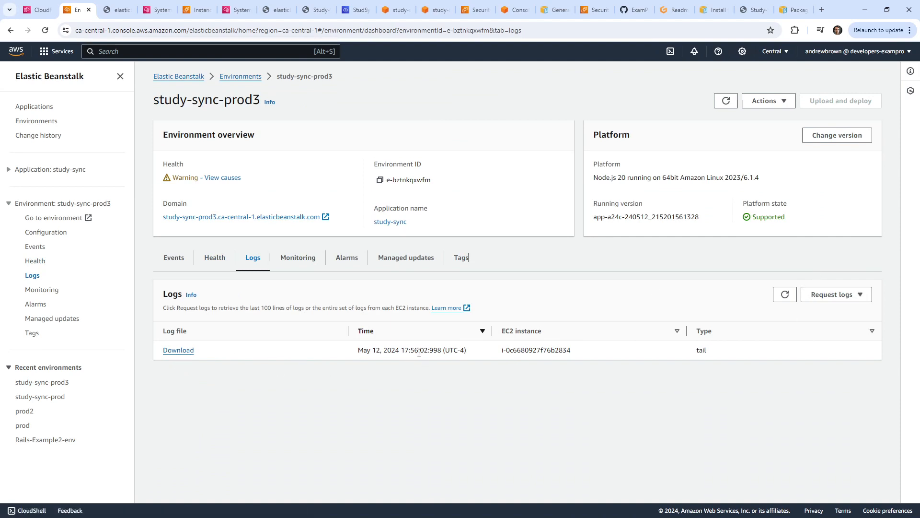
{"action": "left_click", "coordinate": [179, 349]}
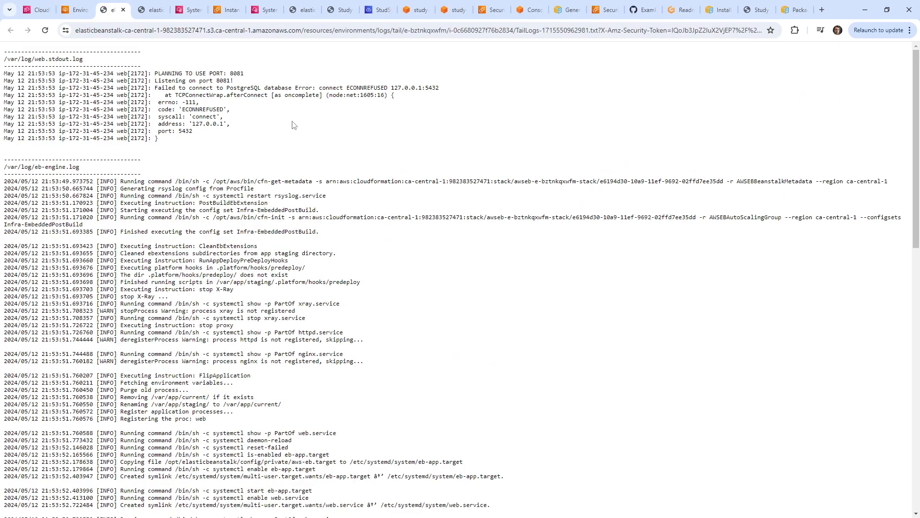
{"action": "left_click", "coordinate": [122, 9]}
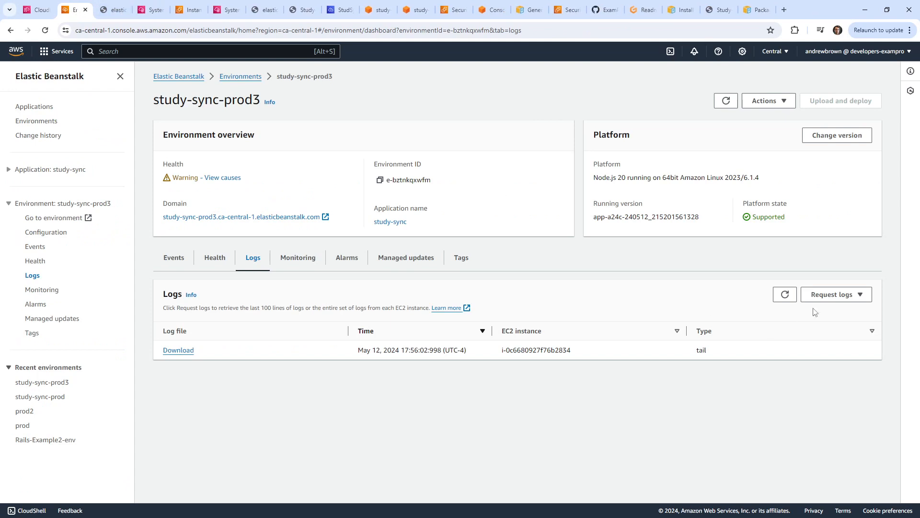
{"action": "left_click", "coordinate": [832, 294]}
{"action": "left_click", "coordinate": [843, 323]}
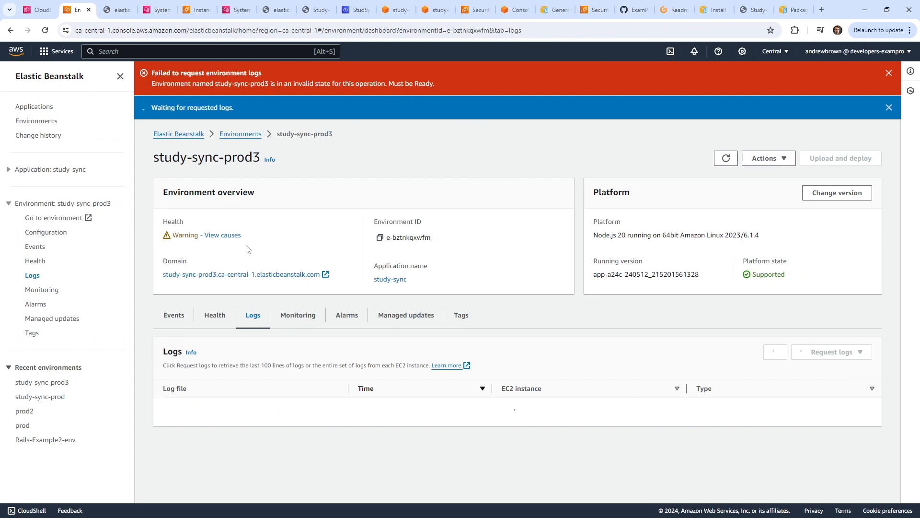
Reopen study-sync-prod3 from Environments and request the full logs.
{"action": "left_click", "coordinate": [726, 158]}
{"action": "left_click", "coordinate": [243, 134]}
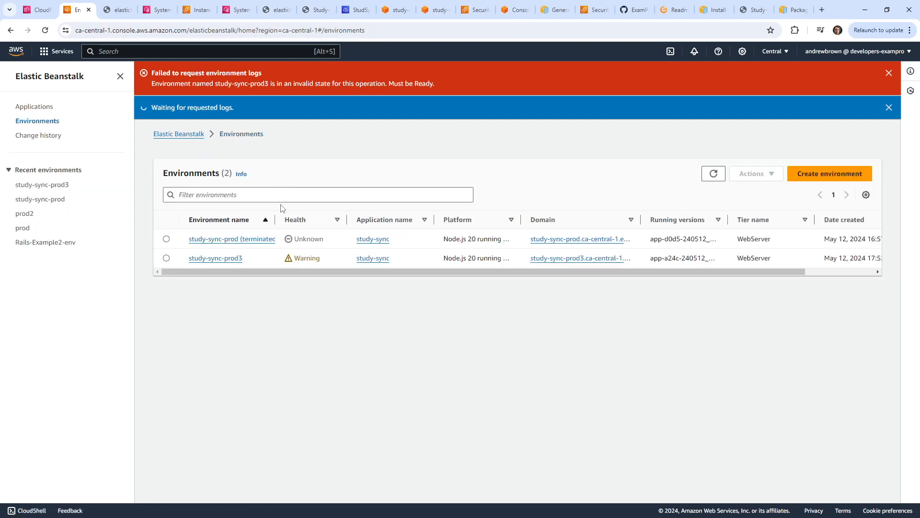
{"action": "left_click", "coordinate": [223, 258]}
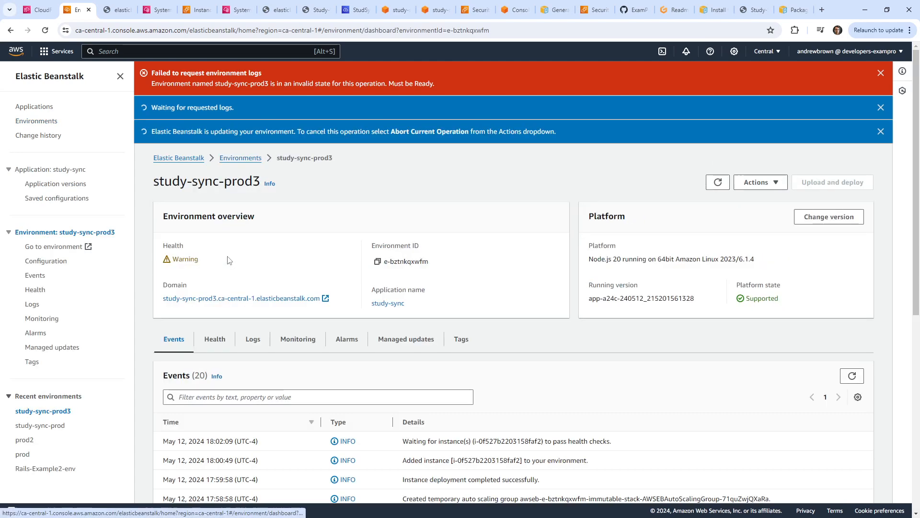
{"action": "scroll", "coordinate": [287, 240], "scroll_direction": "down", "scroll_amount": 7}
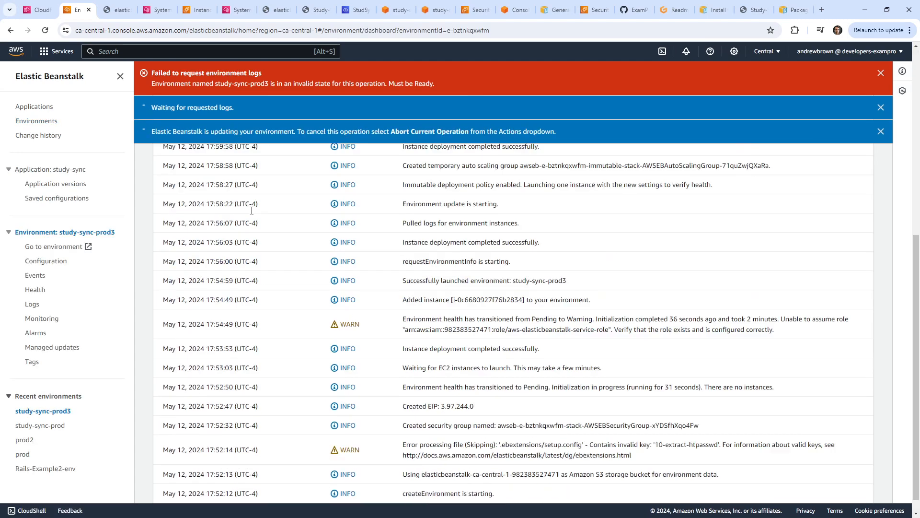
{"action": "scroll", "coordinate": [316, 258], "scroll_direction": "up", "scroll_amount": 4}
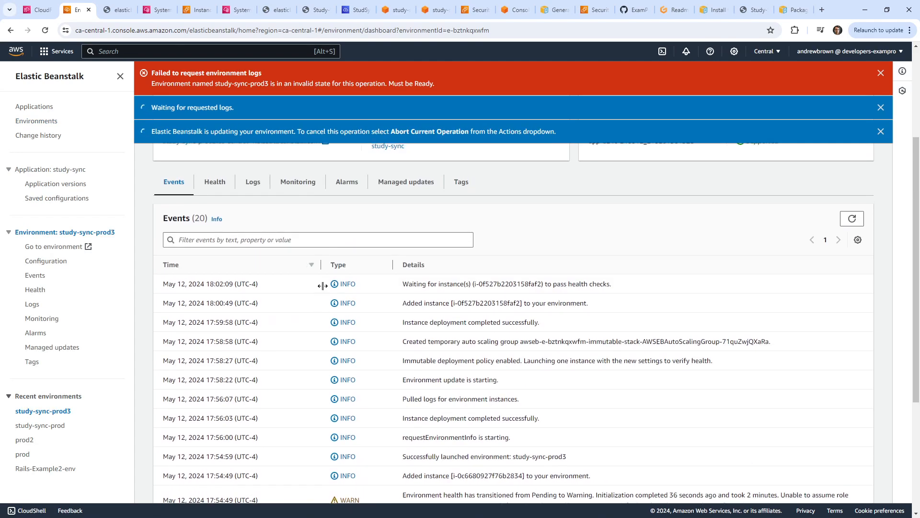
{"action": "scroll", "coordinate": [304, 264], "scroll_direction": "up", "scroll_amount": 3}
{"action": "left_click", "coordinate": [253, 325]}
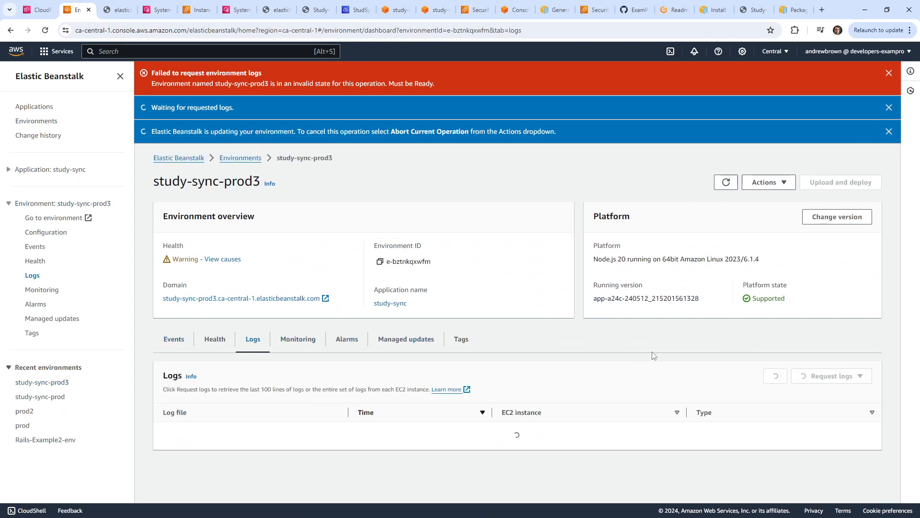
{"action": "left_click", "coordinate": [825, 375]}
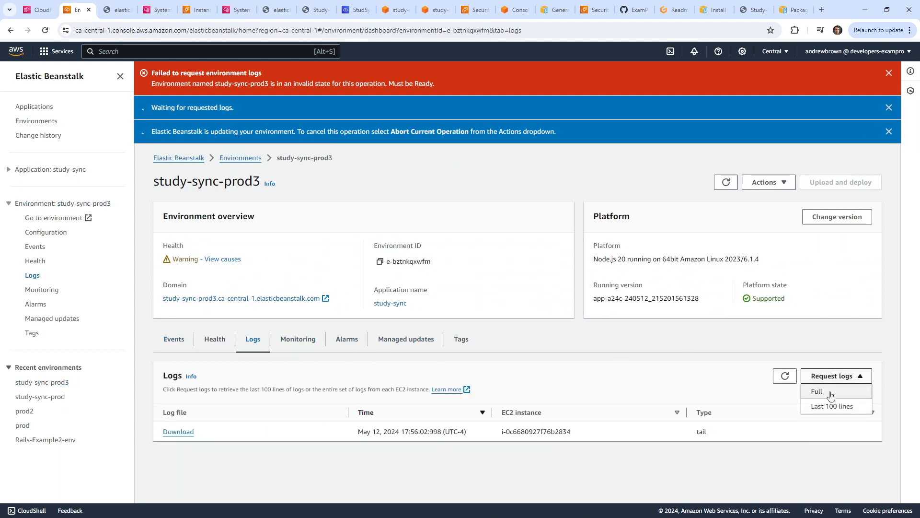
{"action": "left_click", "coordinate": [817, 391]}
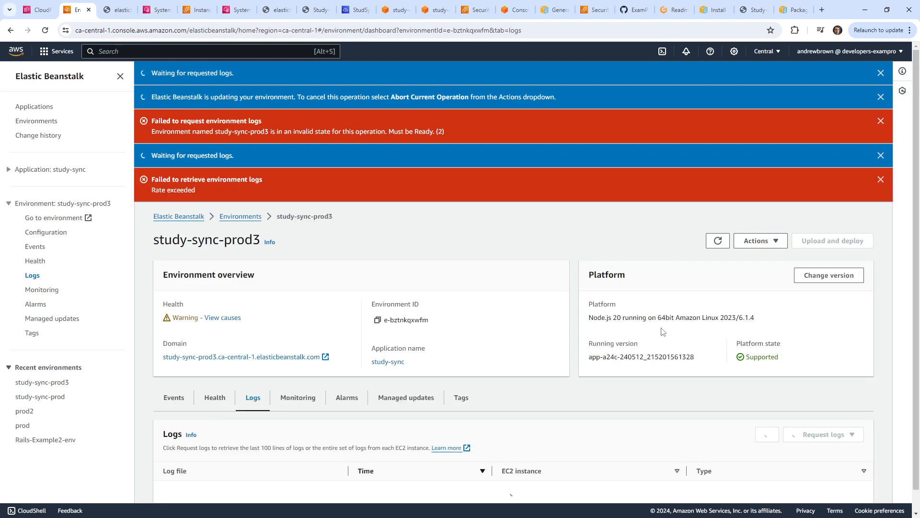
Dismiss the waiting and updating notification banners and reload the environment dashboard.
{"action": "scroll", "coordinate": [682, 373], "scroll_direction": "down", "scroll_amount": 1}
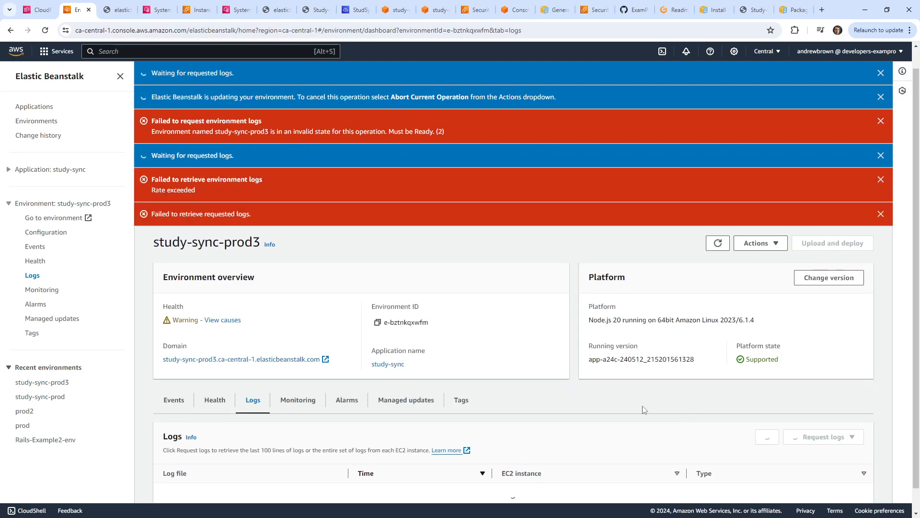
{"action": "triple_click", "coordinate": [879, 74]}
{"action": "left_click", "coordinate": [889, 73]}
{"action": "left_click", "coordinate": [889, 74]}
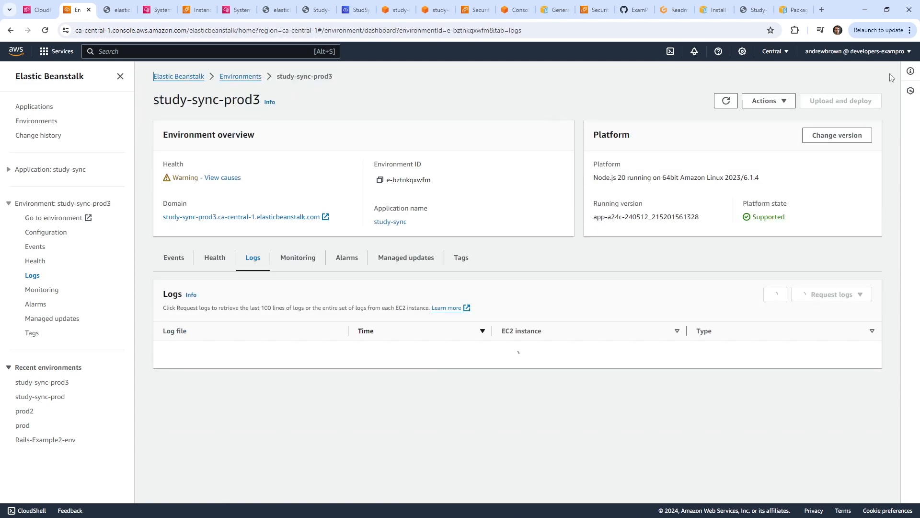
{"action": "left_click", "coordinate": [773, 250]}
{"action": "left_click", "coordinate": [726, 100]}
Refresh the log file list, then view the causes of the Warning health status.
{"action": "left_click", "coordinate": [216, 259]}
{"action": "left_click", "coordinate": [250, 261]}
{"action": "left_click", "coordinate": [784, 295]}
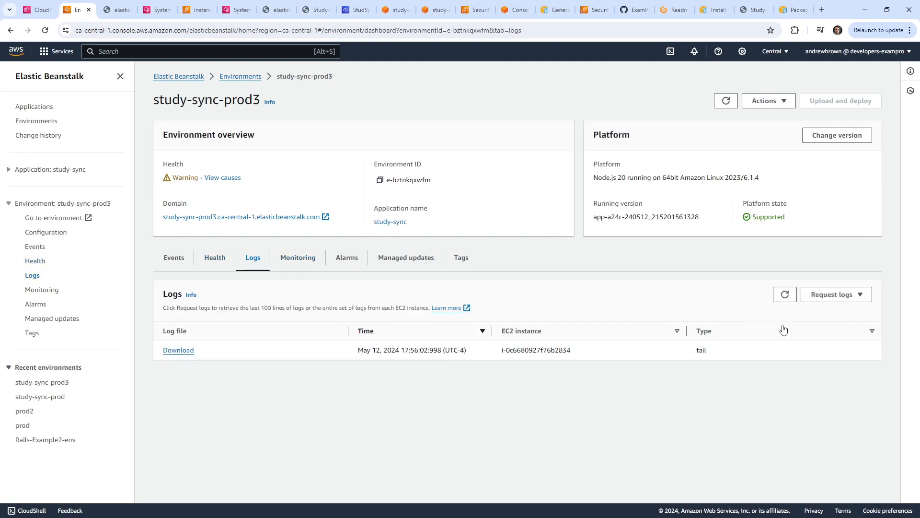
{"action": "left_click_drag", "start_coordinate": [176, 173], "coordinate": [204, 178]}
{"action": "left_click", "coordinate": [225, 177]}
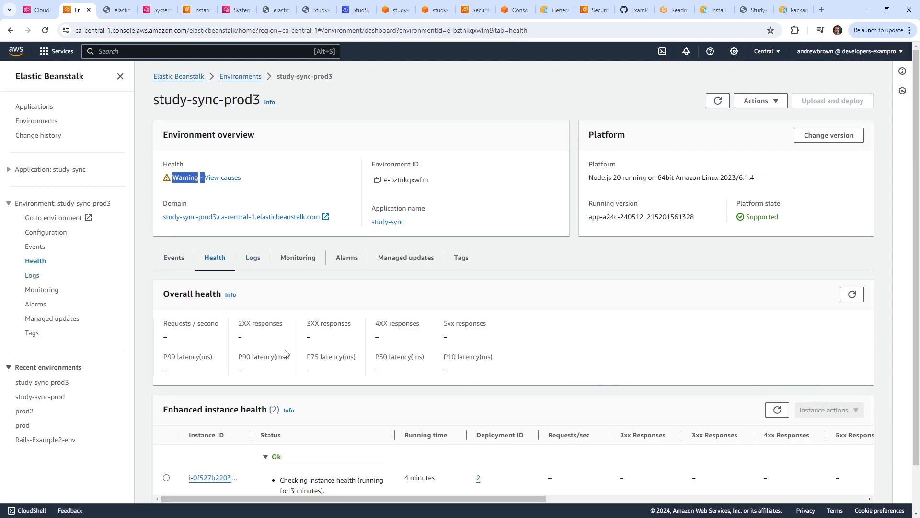
{"action": "scroll", "coordinate": [284, 357], "scroll_direction": "down", "scroll_amount": 2}
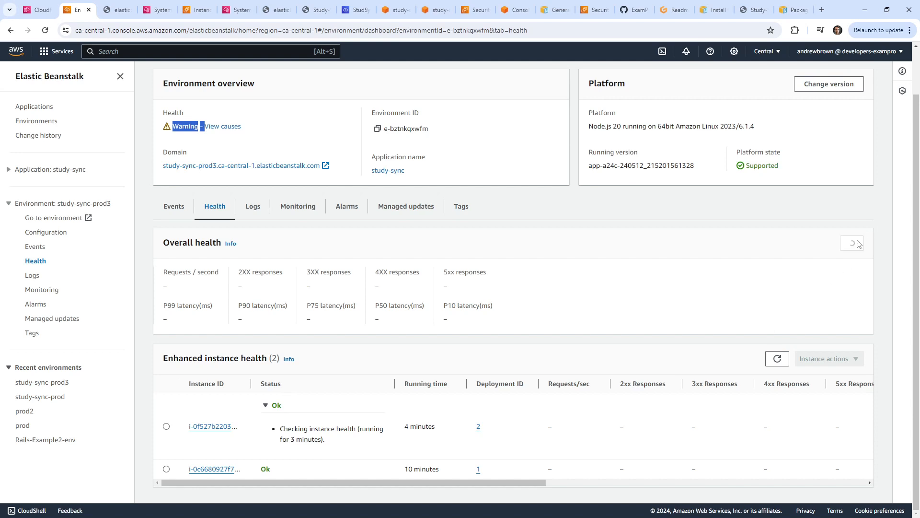
Request the last 100 lines of logs and dismiss the error notifications.
{"action": "left_click", "coordinate": [255, 210]}
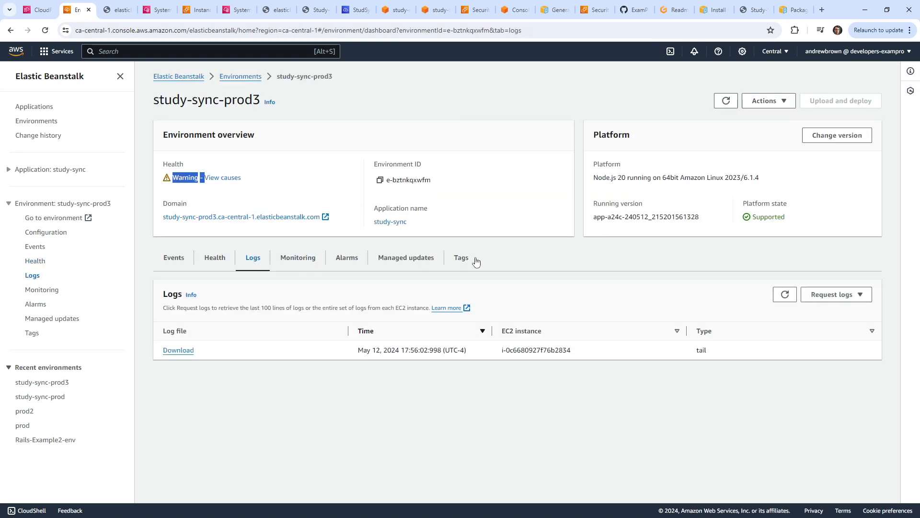
{"action": "left_click", "coordinate": [834, 298]}
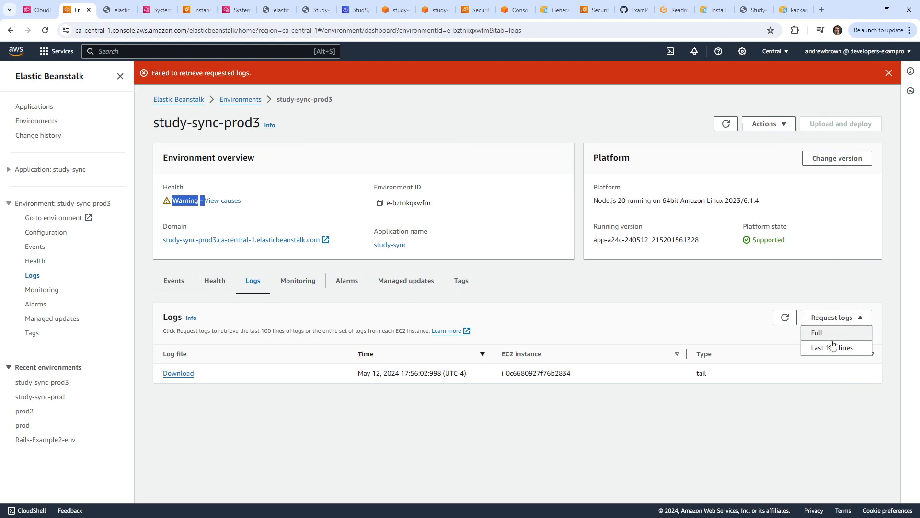
{"action": "left_click", "coordinate": [830, 345]}
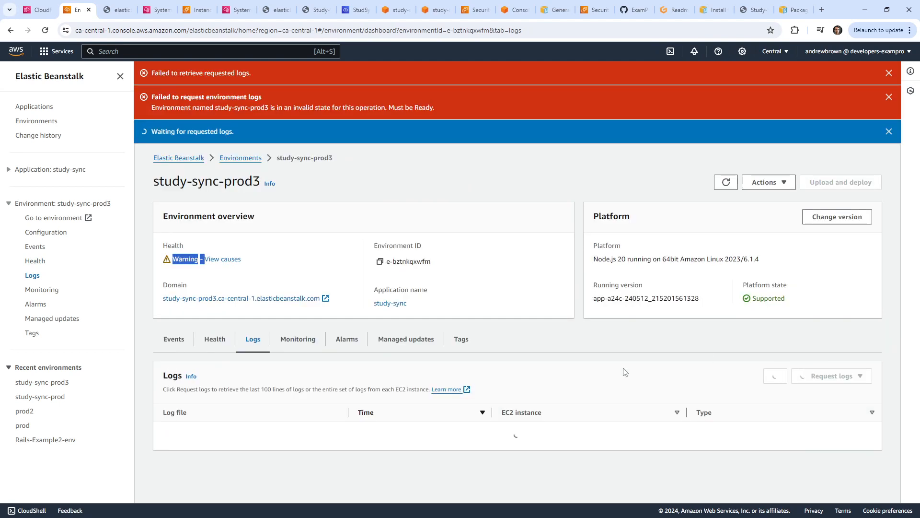
{"action": "left_click", "coordinate": [890, 75]}
{"action": "left_click", "coordinate": [890, 74]}
{"action": "left_click", "coordinate": [890, 75]}
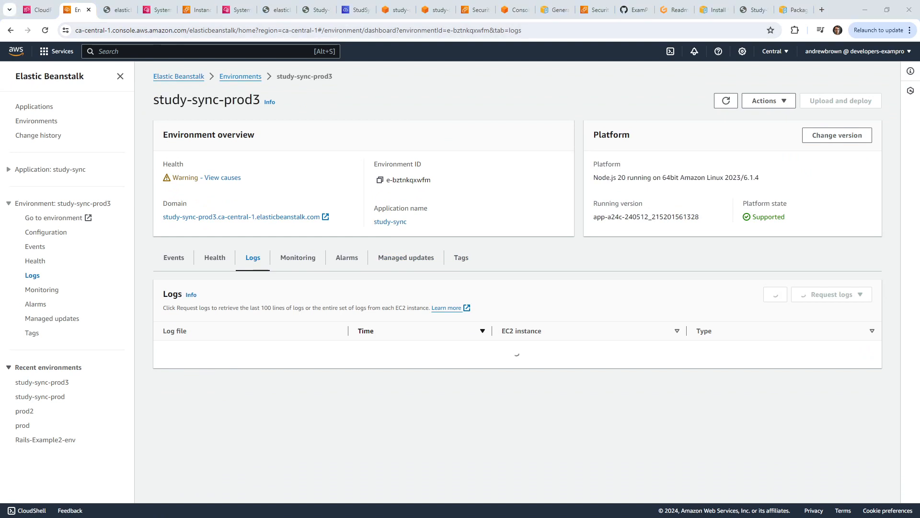
Move the TeacherSeat course window aside and dismiss the failed-to-retrieve-logs notification.
{"action": "left_click_drag", "start_coordinate": [548, 517], "coordinate": [502, 20]}
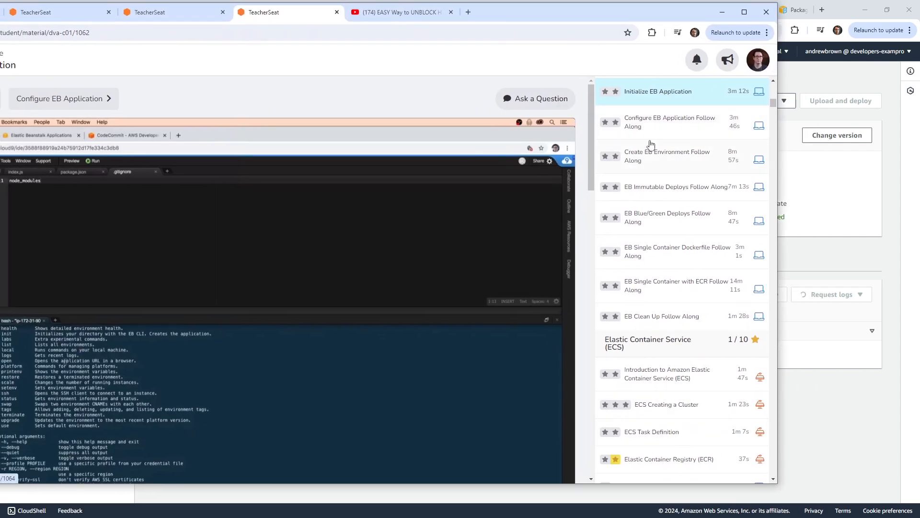
{"action": "left_click_drag", "start_coordinate": [507, 13], "coordinate": [546, 15]}
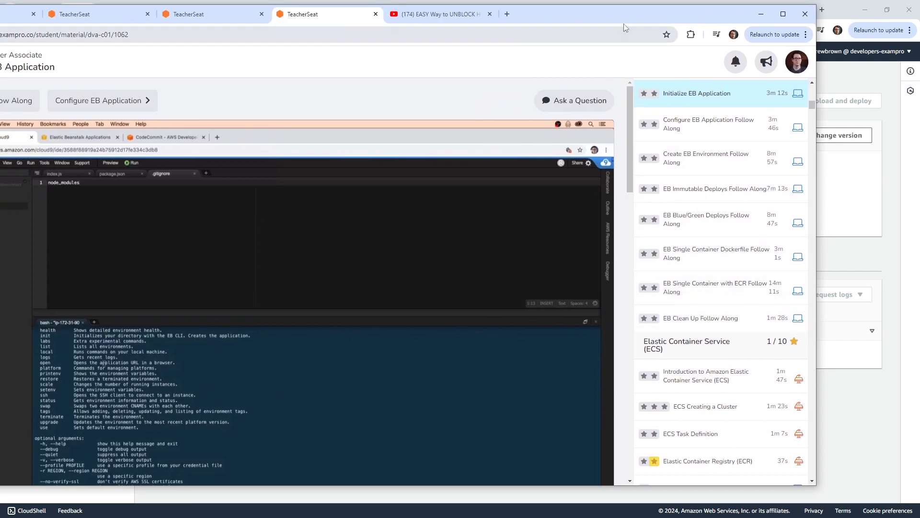
{"action": "left_click_drag", "start_coordinate": [621, 15], "coordinate": [425, 0]}
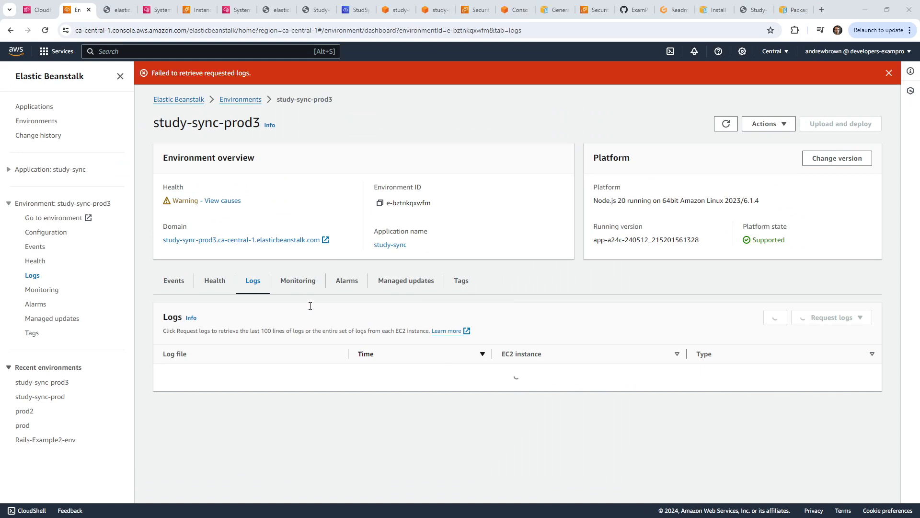
{"action": "left_click", "coordinate": [888, 73]}
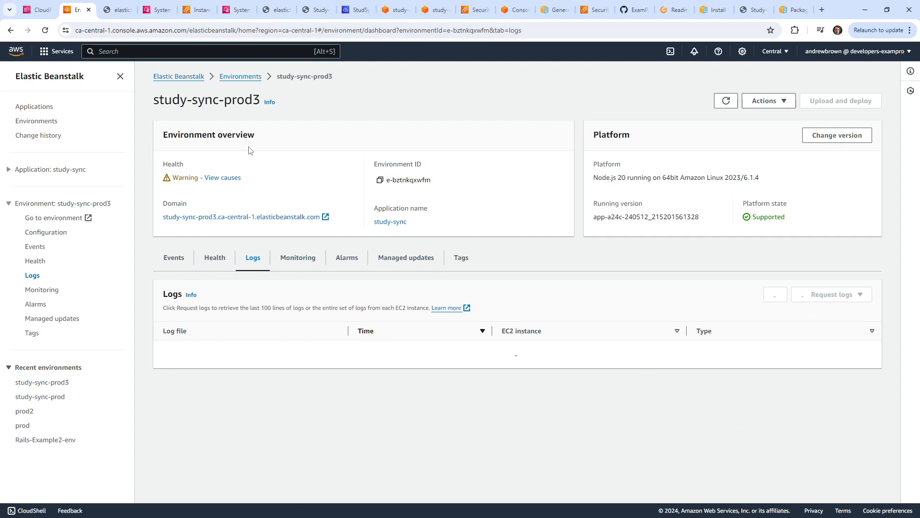
Close the log page and terminate the Session Manager shell session.
{"action": "left_click", "coordinate": [119, 14]}
{"action": "left_click", "coordinate": [128, 9]}
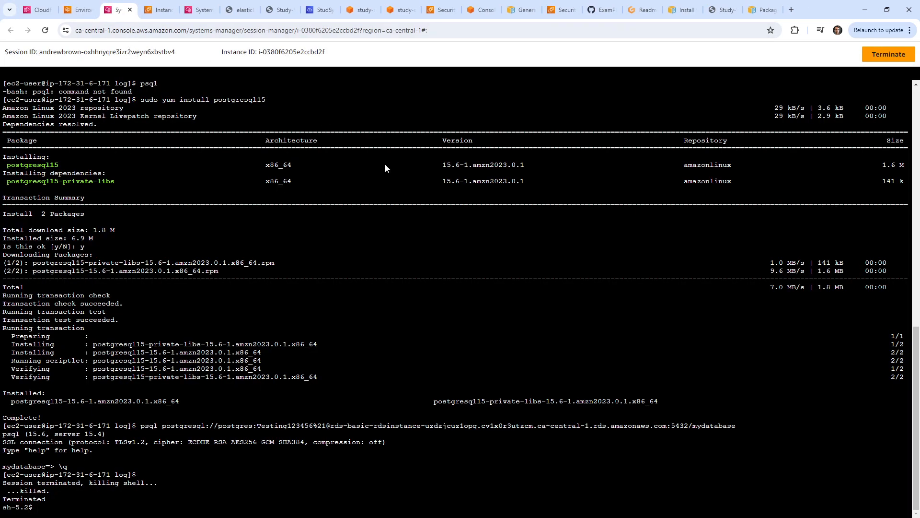
{"action": "left_click", "coordinate": [889, 54]}
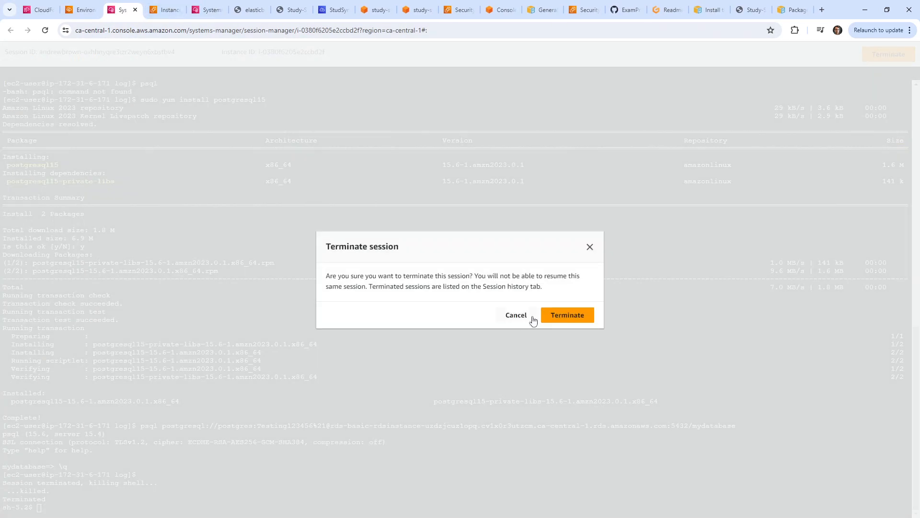
{"action": "left_click", "coordinate": [566, 315]}
{"action": "left_click", "coordinate": [134, 10]}
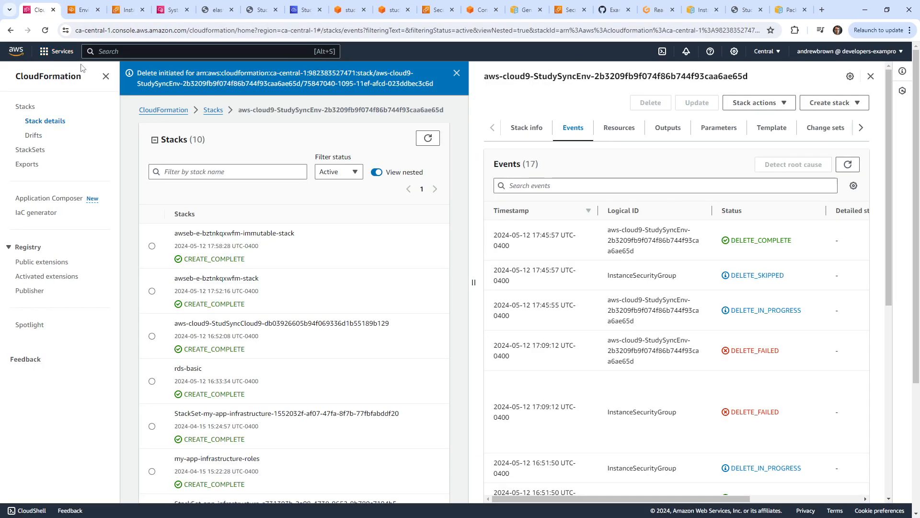
In CloudFormation, delete awseb-e-bztnkqxwfm-immutable-stack and awseb-e-bztnkqxwfm-stack.
{"action": "left_click", "coordinate": [137, 50]}
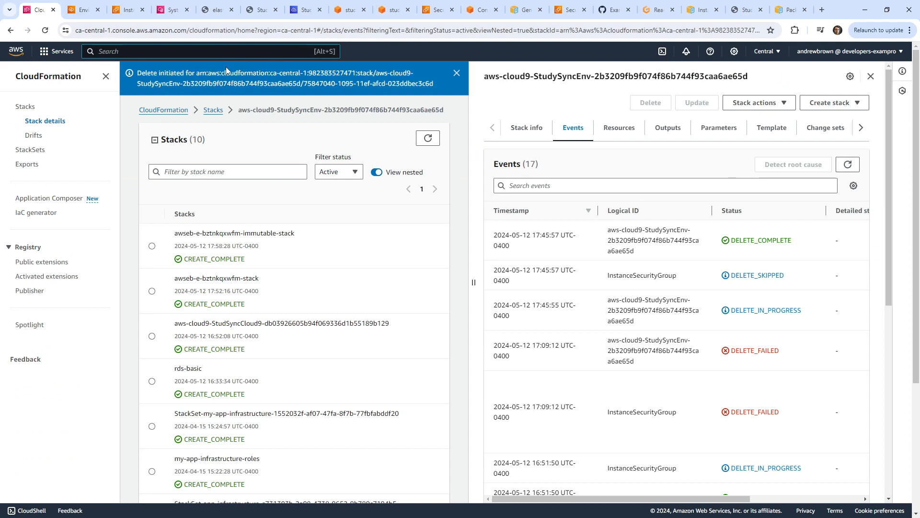
{"action": "type", "text": "cloudformation"}
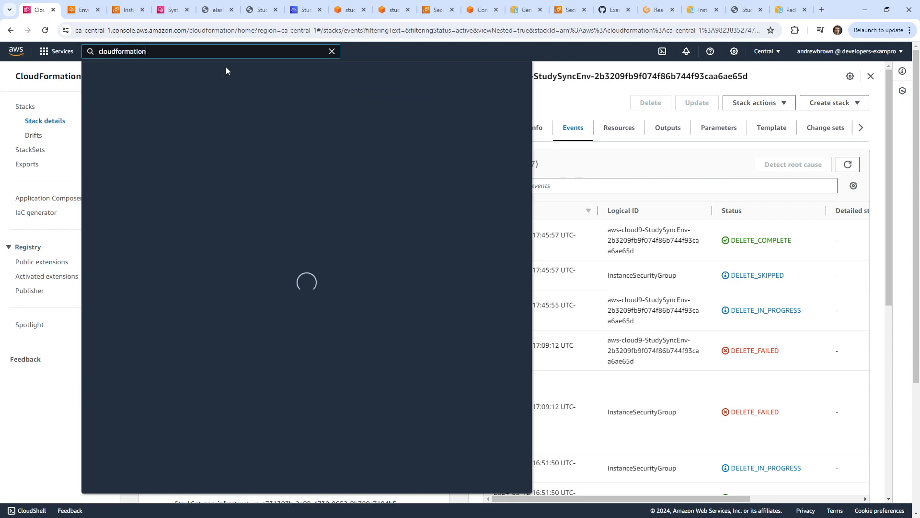
{"action": "left_click", "coordinate": [282, 124]}
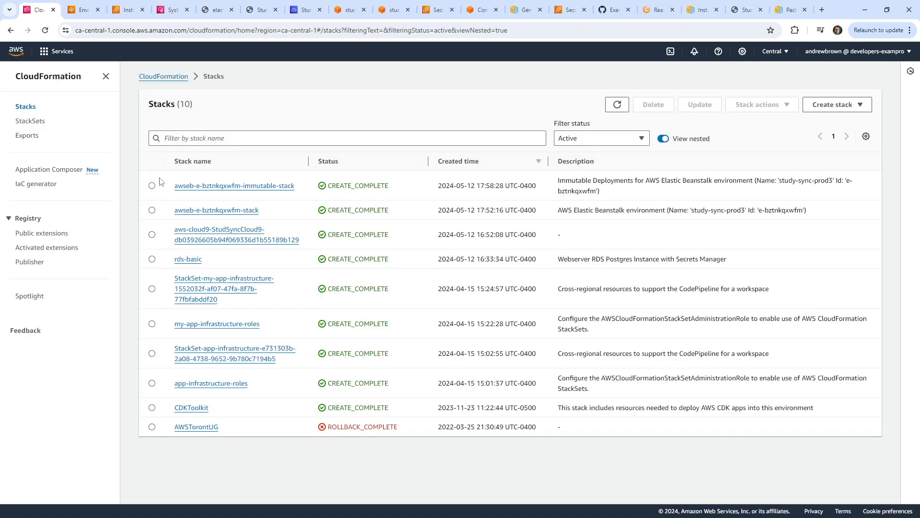
{"action": "left_click", "coordinate": [152, 185]}
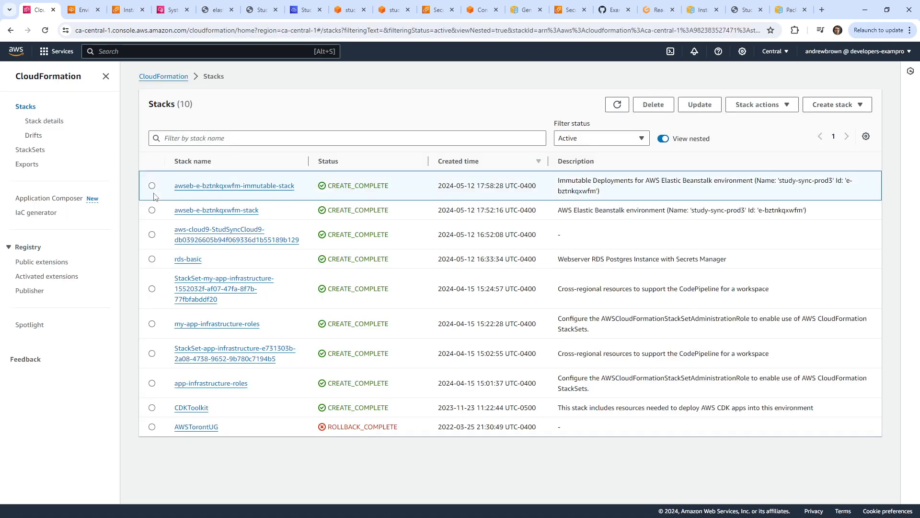
{"action": "left_click", "coordinate": [641, 104]}
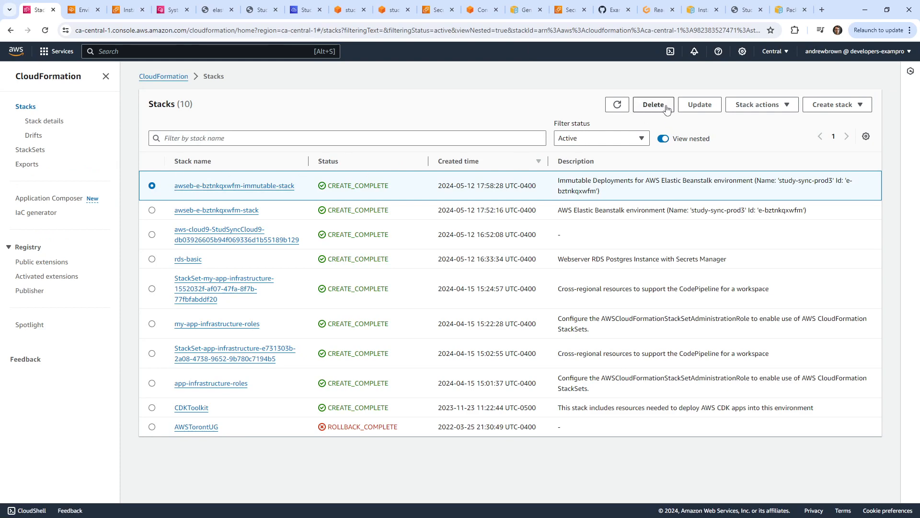
{"action": "left_click", "coordinate": [561, 335]}
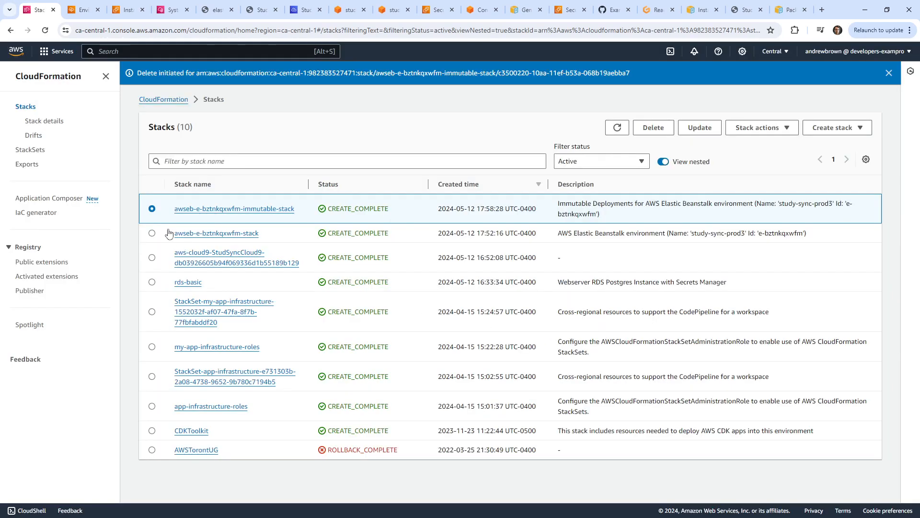
{"action": "left_click", "coordinate": [153, 233]}
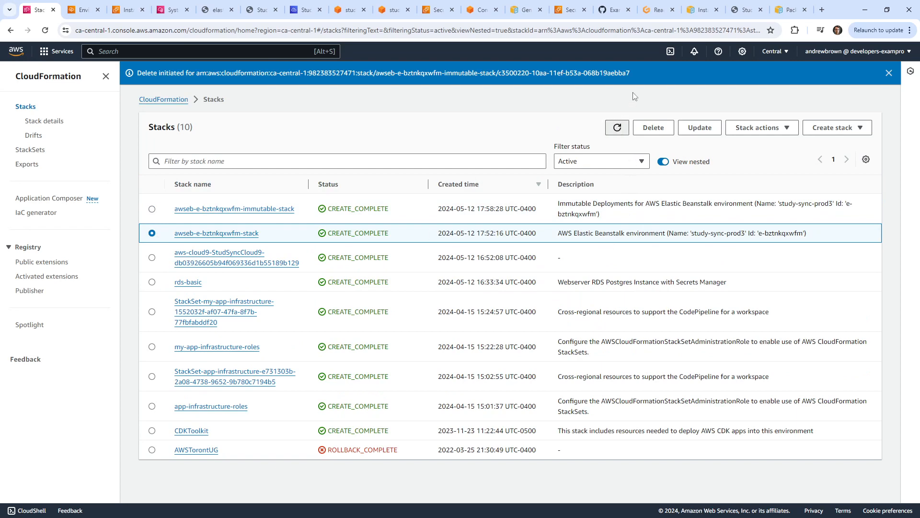
{"action": "left_click", "coordinate": [651, 128]}
{"action": "left_click", "coordinate": [573, 331]}
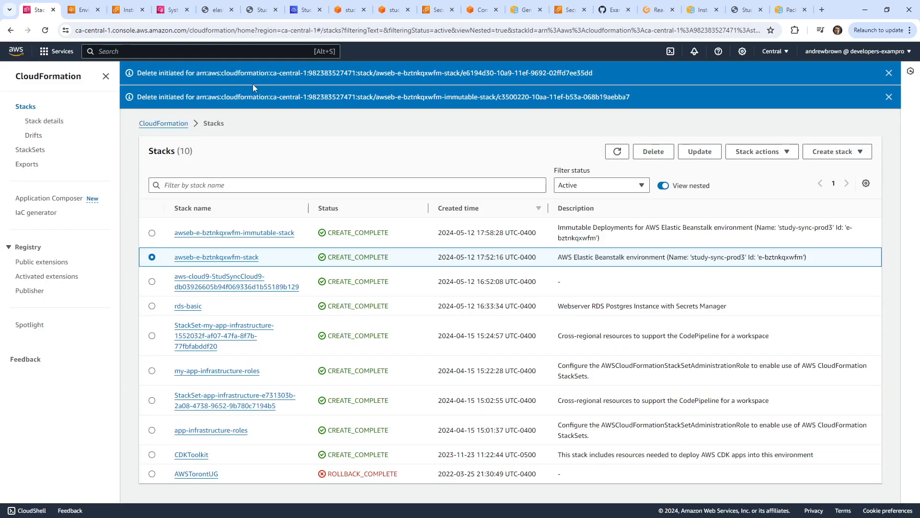
Search for cloud9 and open the Cloud9 environments list.
{"action": "left_click", "coordinate": [304, 9]}
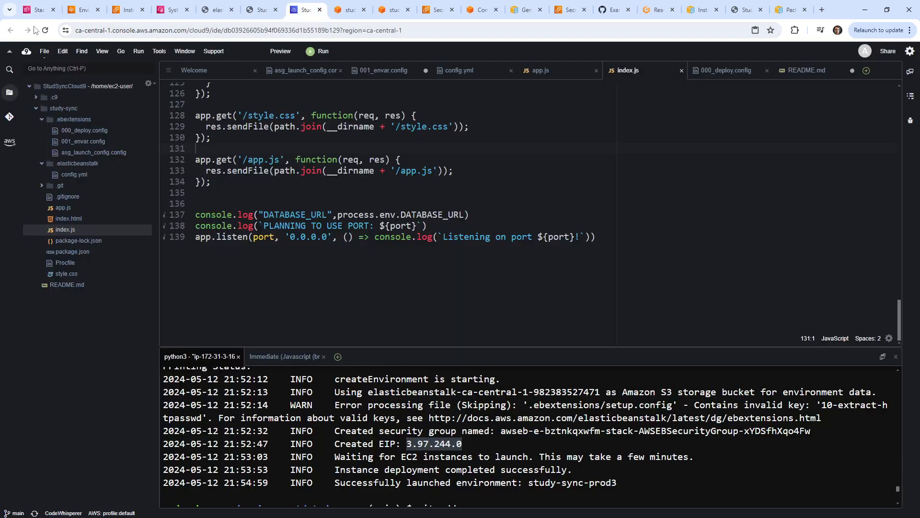
{"action": "left_click", "coordinate": [38, 10]}
{"action": "type", "text": "cloud9"}
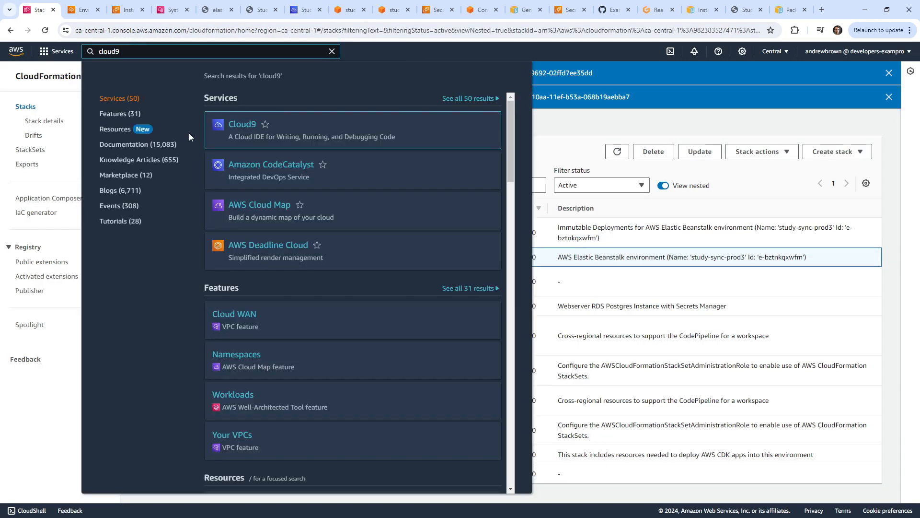
{"action": "left_click", "coordinate": [239, 126]}
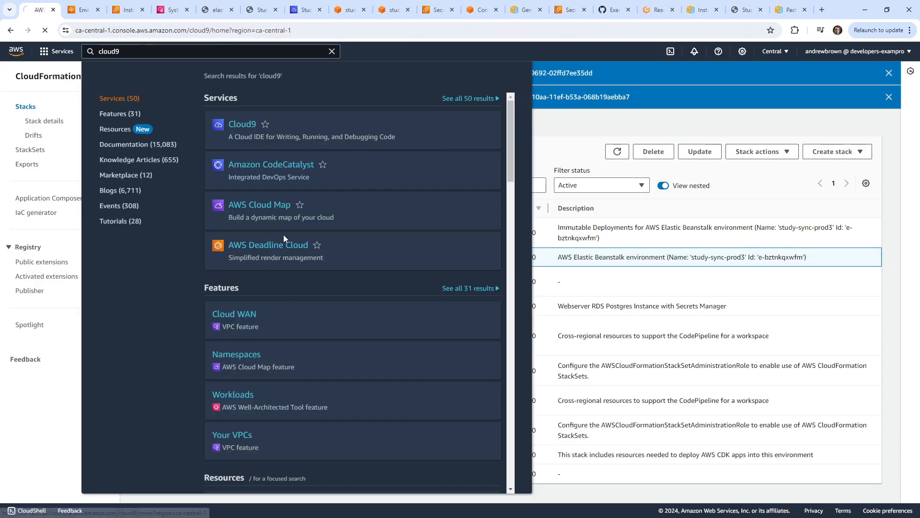
Delete the StudSyncCloud9 environment, entering 'Delete' as consent.
{"action": "left_click", "coordinate": [181, 172]}
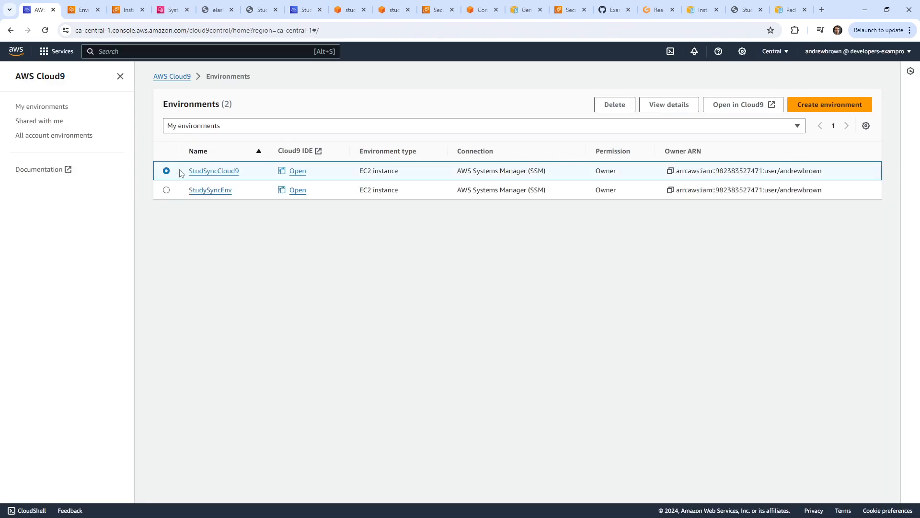
{"action": "left_click", "coordinate": [615, 104]}
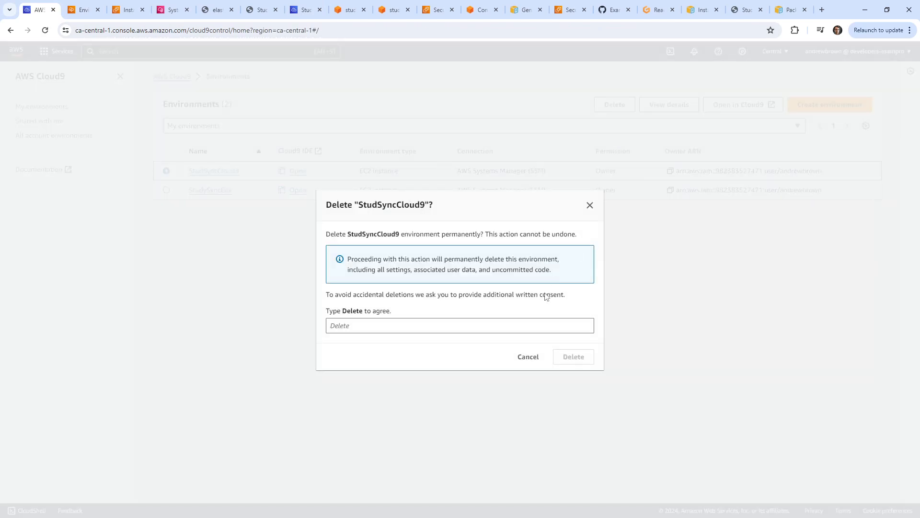
{"action": "left_click", "coordinate": [467, 323]}
{"action": "type", "text": "Delete"}
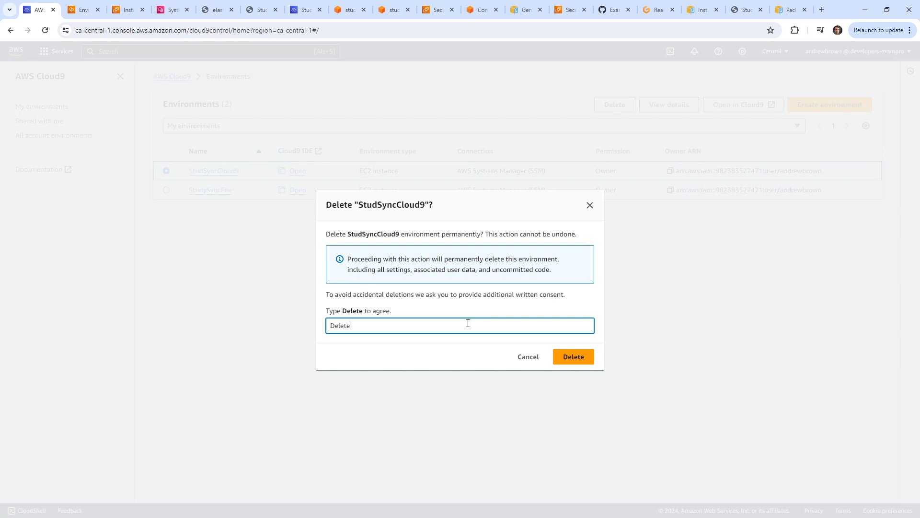
{"action": "left_click", "coordinate": [578, 356]}
Open CloudFormation and delete the rds-basic stack.
{"action": "left_click", "coordinate": [84, 9]}
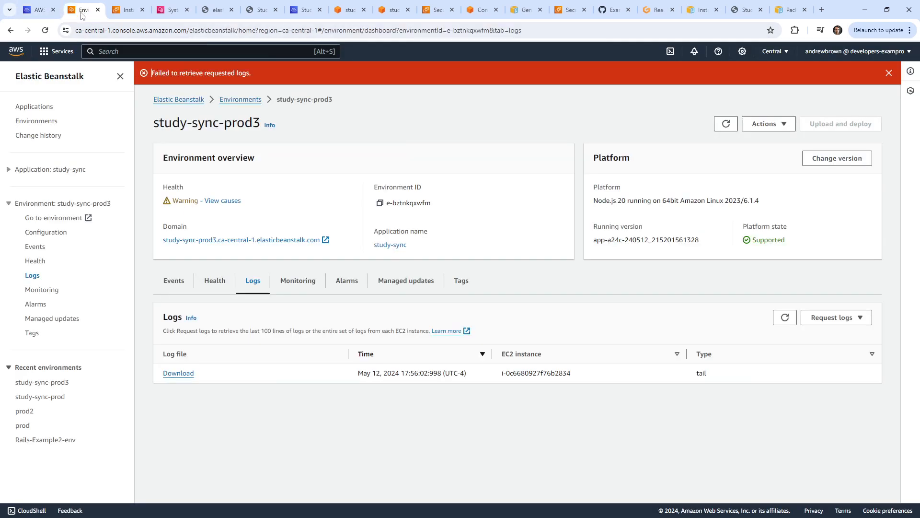
{"action": "left_click", "coordinate": [127, 10]}
{"action": "left_click", "coordinate": [173, 9]}
{"action": "left_click", "coordinate": [39, 9]}
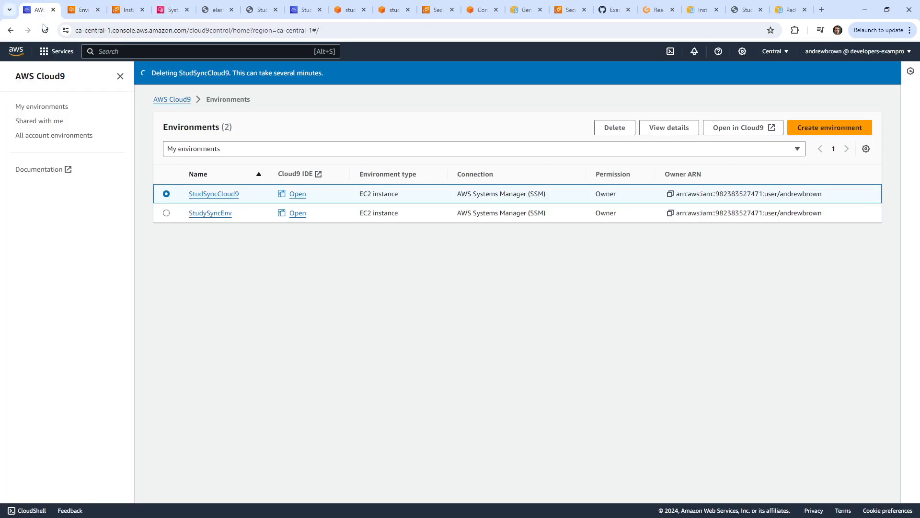
{"action": "left_click", "coordinate": [167, 50]}
{"action": "type", "text": "c"}
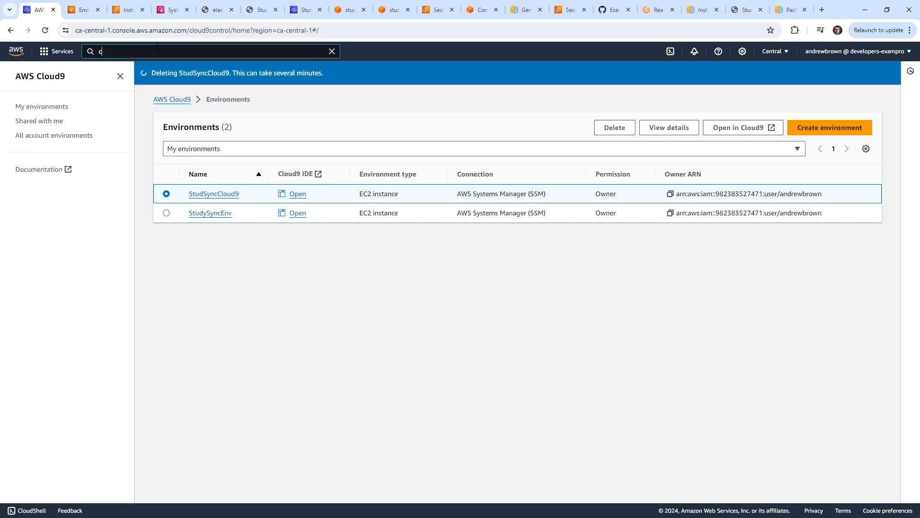
{"action": "type", "text": "loudformation"}
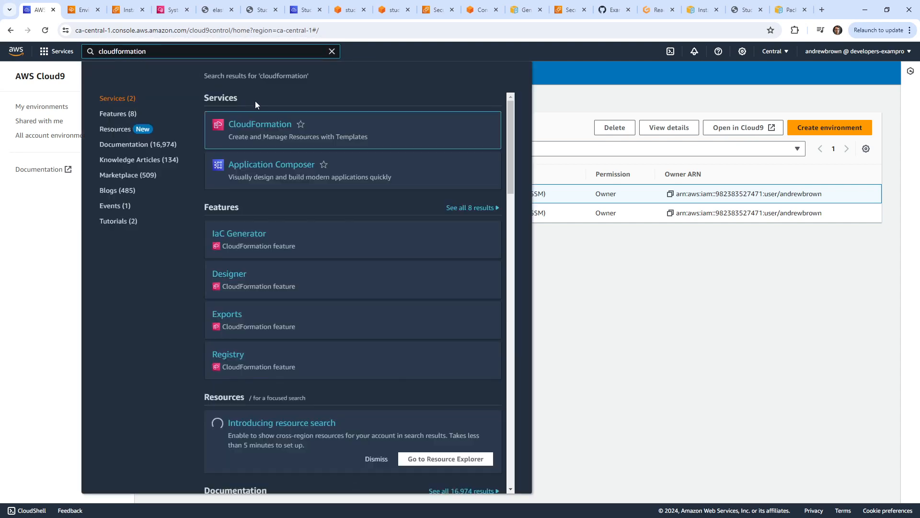
{"action": "left_click", "coordinate": [261, 123]}
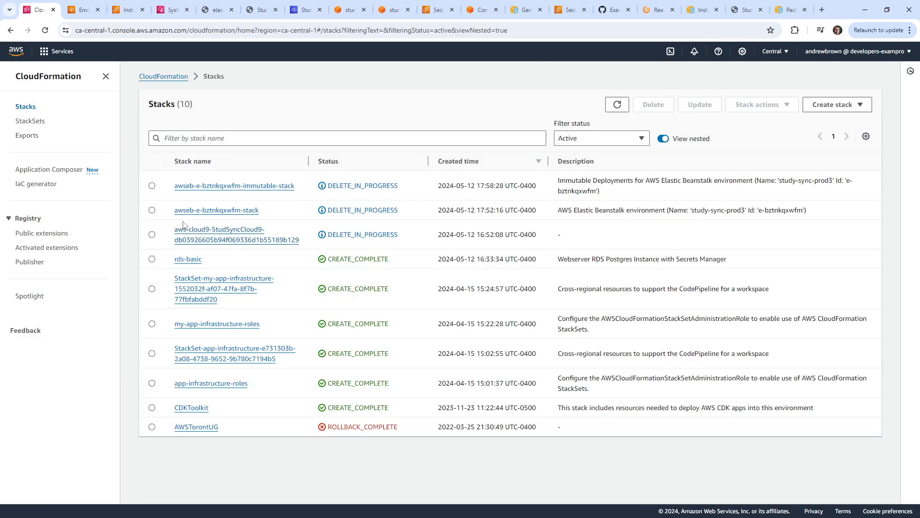
{"action": "left_click", "coordinate": [151, 234]}
{"action": "left_click", "coordinate": [152, 258]}
{"action": "left_click", "coordinate": [653, 104]}
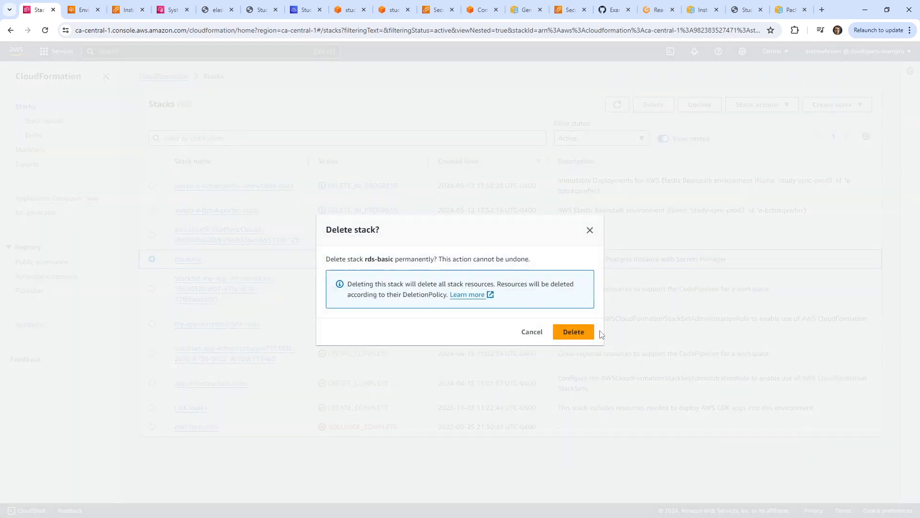
{"action": "left_click", "coordinate": [573, 330]}
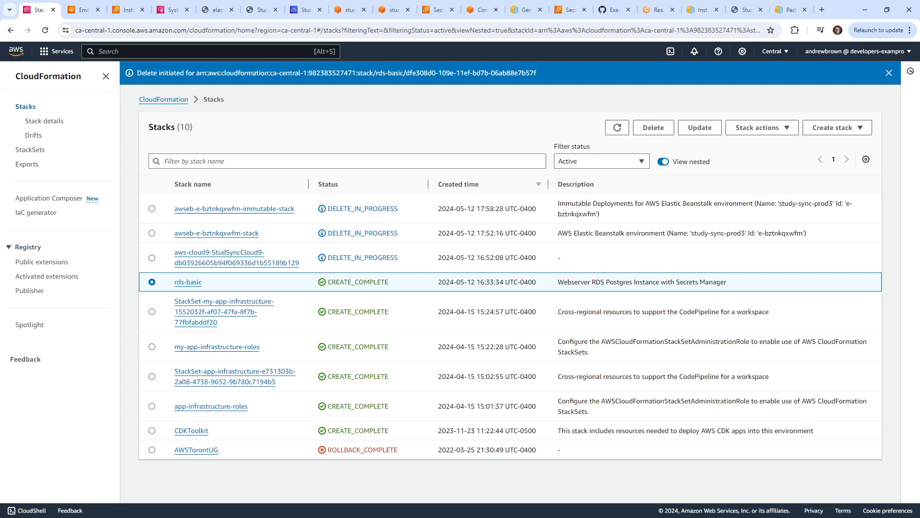
In Gitpod, stage all three changed files, commit as 'gutpod save' and push.
{"action": "left_click", "coordinate": [656, 10]}
{"action": "left_click", "coordinate": [12, 115]}
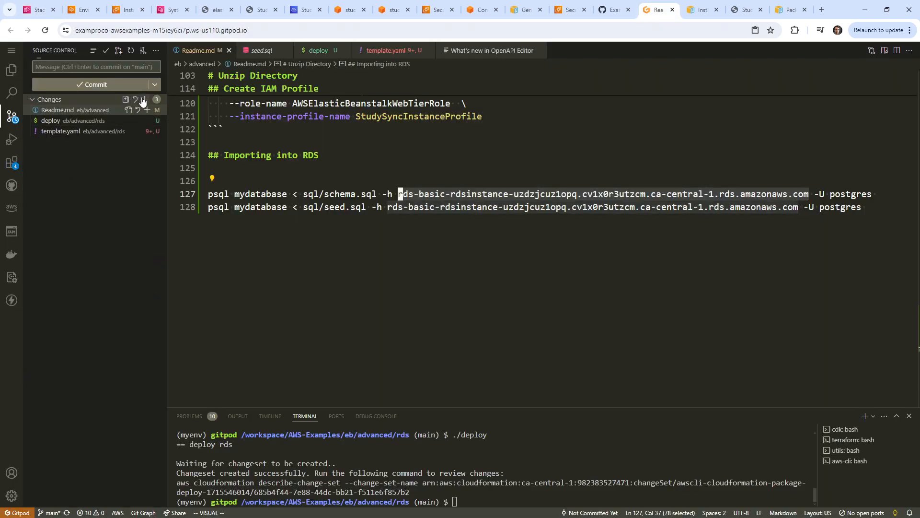
{"action": "left_click", "coordinate": [147, 99]}
{"action": "left_click", "coordinate": [127, 67]}
{"action": "type", "text": "gut"}
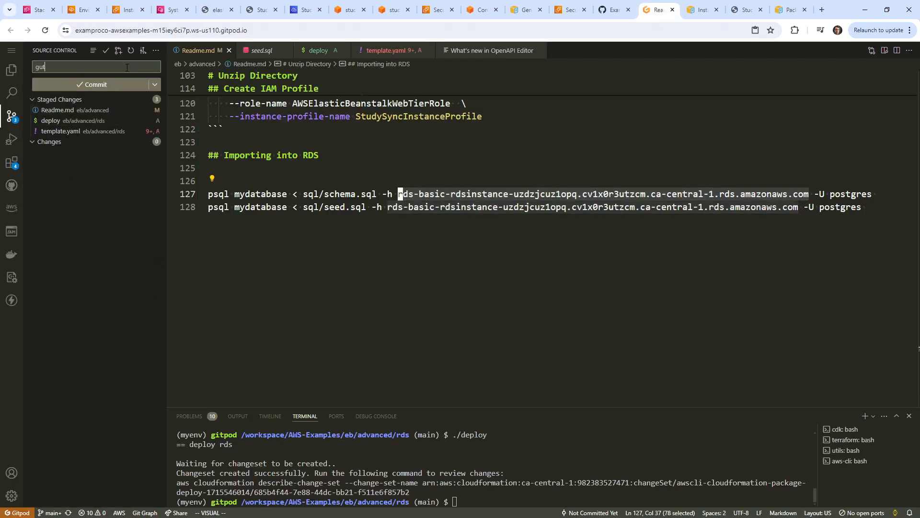
{"action": "type", "text": "pod save"}
{"action": "left_click", "coordinate": [111, 89]}
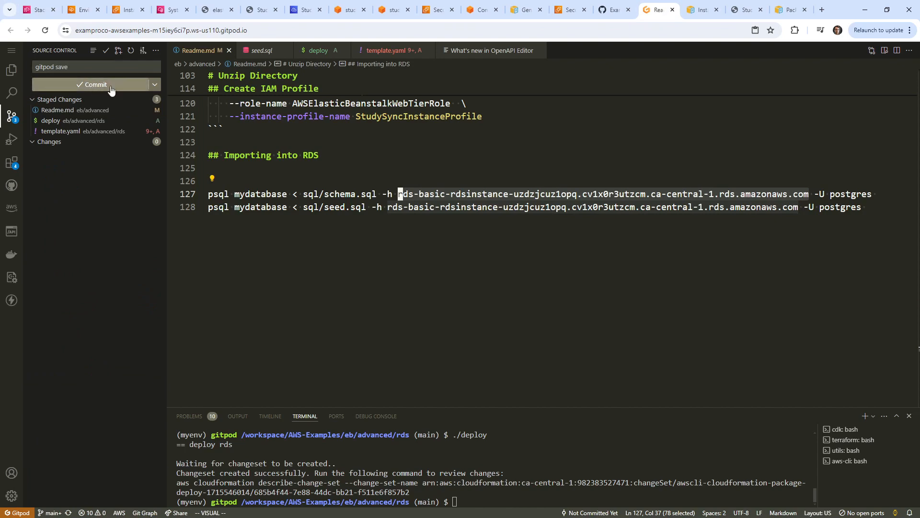
{"action": "left_click", "coordinate": [124, 86]}
{"action": "key", "text": "ctrl+1"}
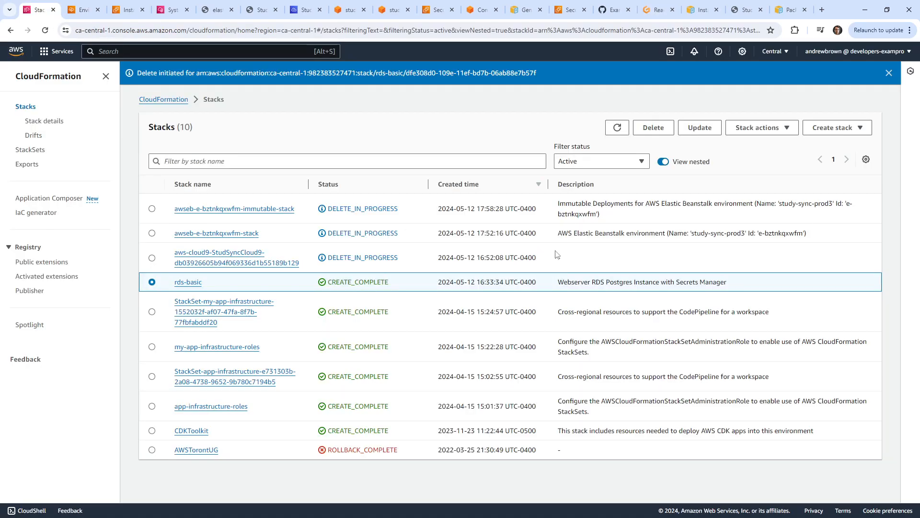
Refresh the CloudFormation stacks list until both awseb stacks show DELETE_FAILED.
{"action": "left_click", "coordinate": [617, 127]}
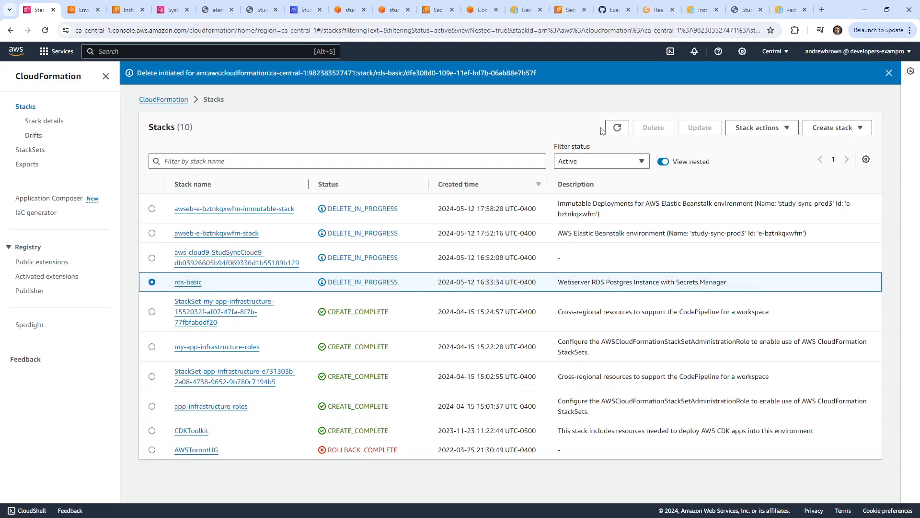
{"action": "left_click", "coordinate": [617, 127]}
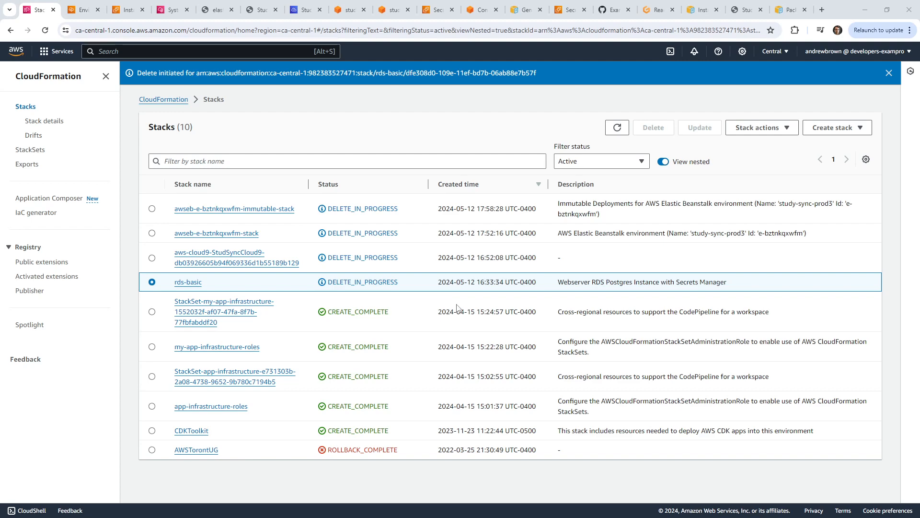
{"action": "left_click", "coordinate": [617, 127]}
Retry deleting both failed awseb-e-bztnkqxwfm stacks, retaining their Auto Scaling groups.
{"action": "left_click", "coordinate": [617, 127]}
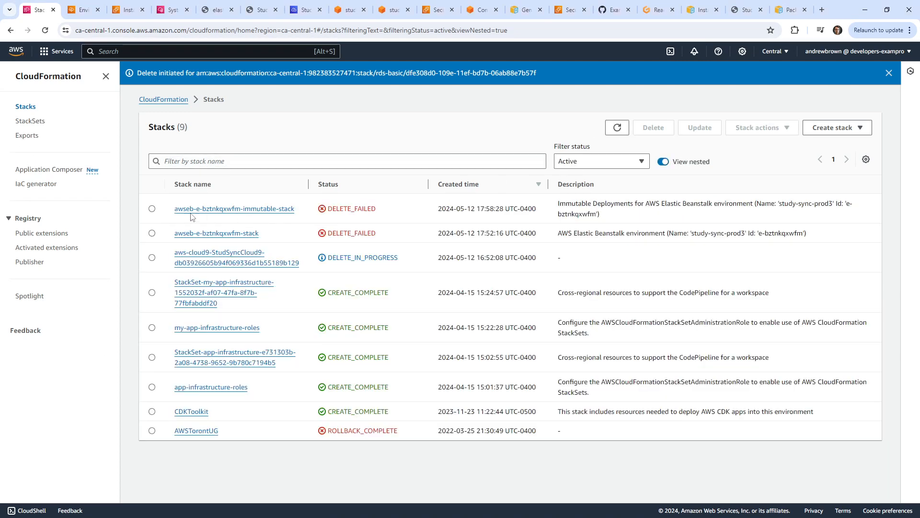
{"action": "left_click", "coordinate": [151, 209]}
{"action": "left_click", "coordinate": [653, 127]}
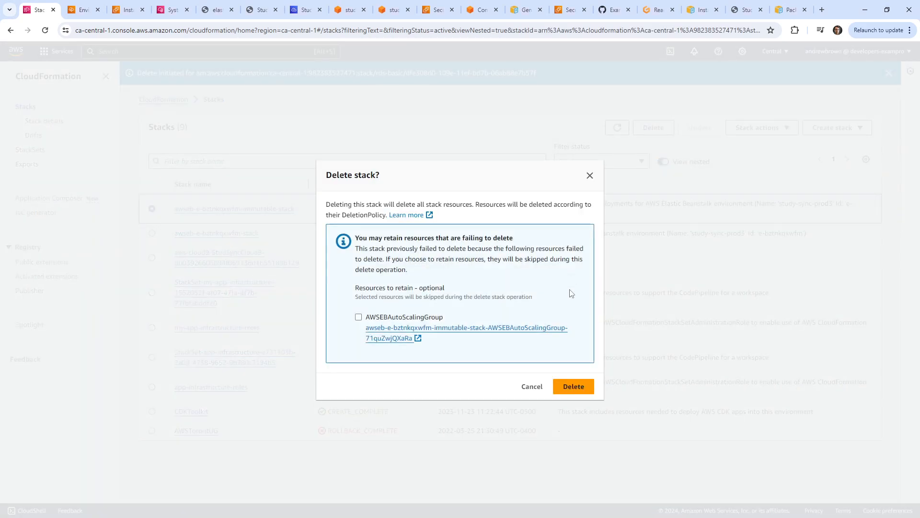
{"action": "left_click", "coordinate": [358, 317]}
{"action": "left_click", "coordinate": [573, 387]}
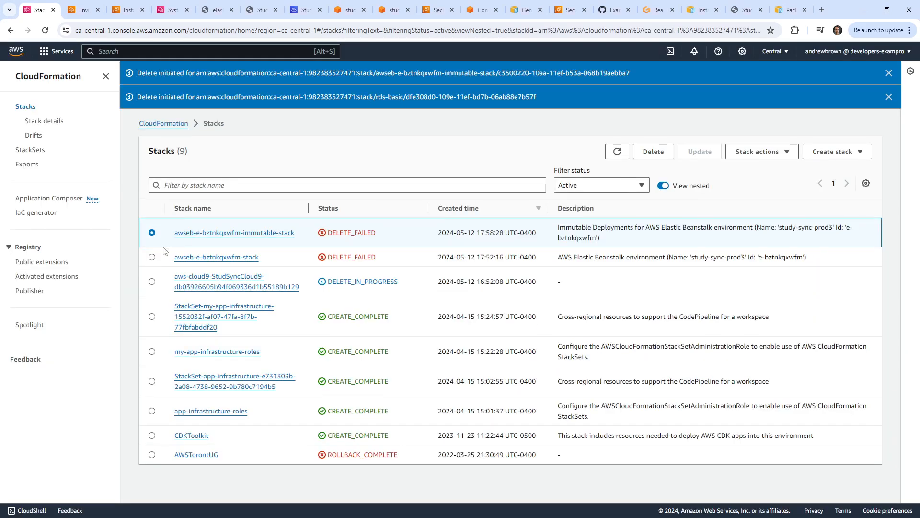
{"action": "left_click", "coordinate": [653, 151]}
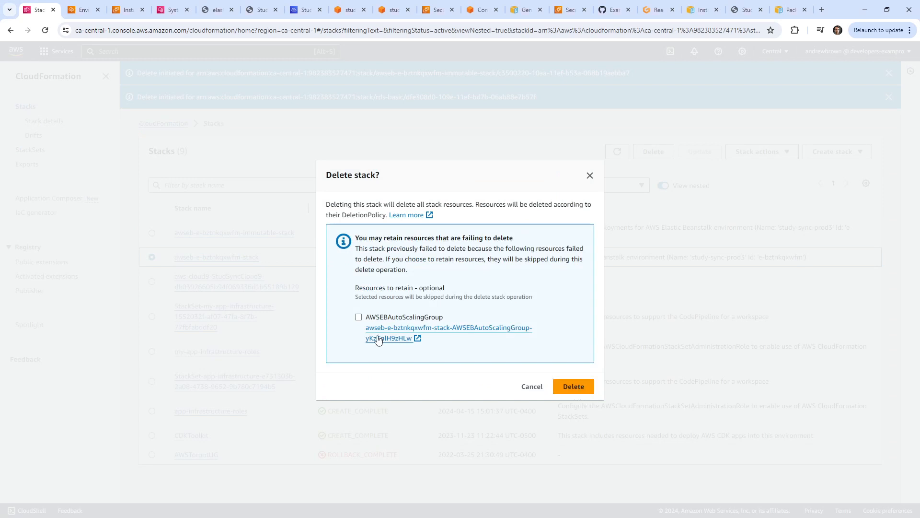
{"action": "left_click", "coordinate": [358, 317]}
{"action": "left_click", "coordinate": [573, 387]}
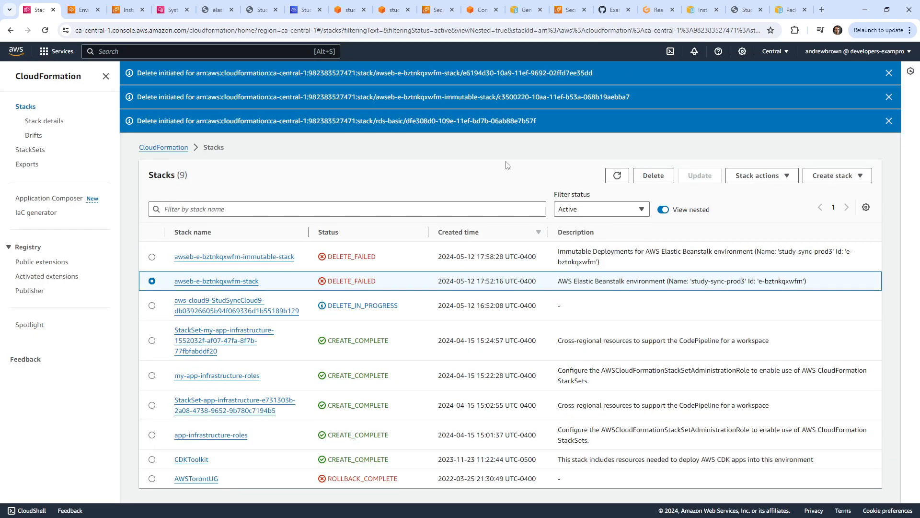
Delete both Auto Scaling groups with 'delete 2', then confirm no Elastic IPs remain.
{"action": "type", "text": "ec2"}
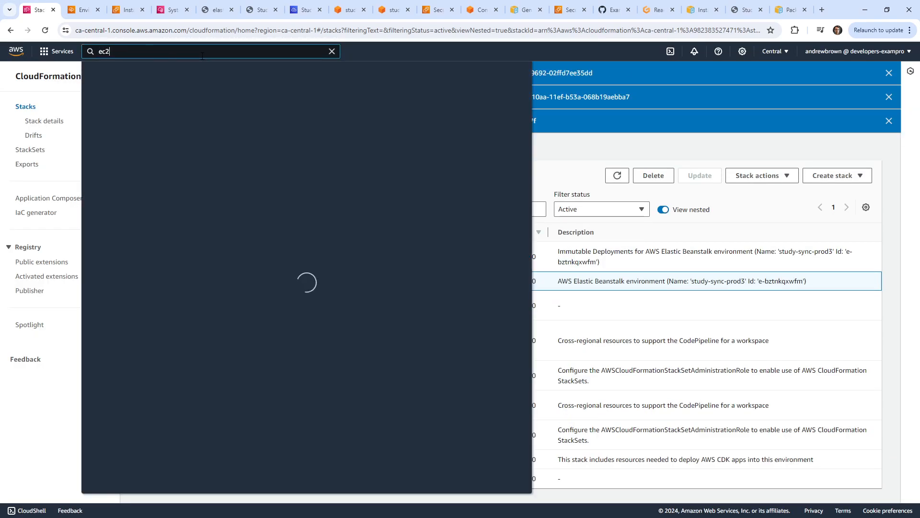
{"action": "left_click", "coordinate": [225, 127]}
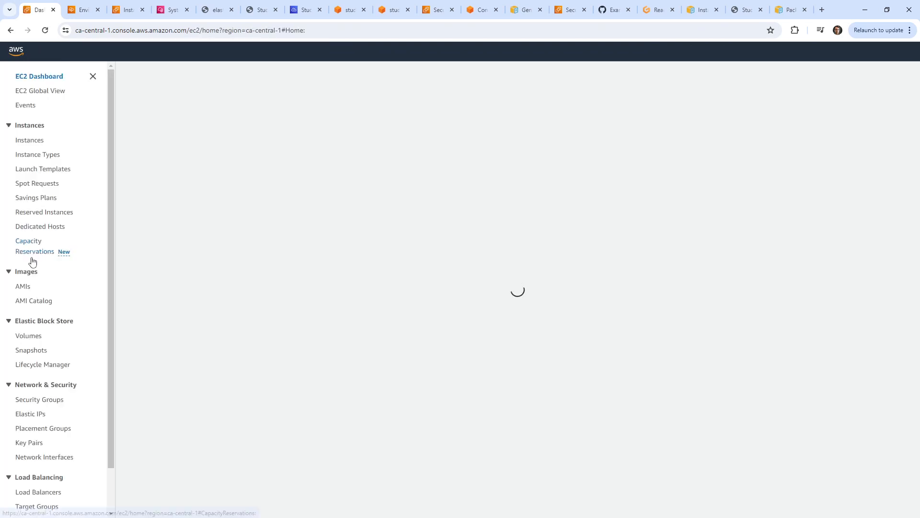
{"action": "scroll", "coordinate": [62, 465], "scroll_direction": "down", "scroll_amount": 2}
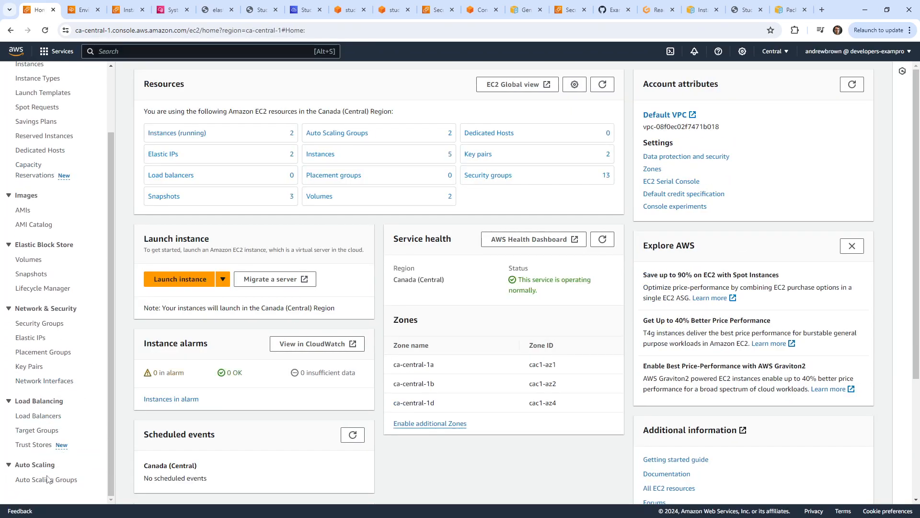
{"action": "left_click", "coordinate": [48, 479]}
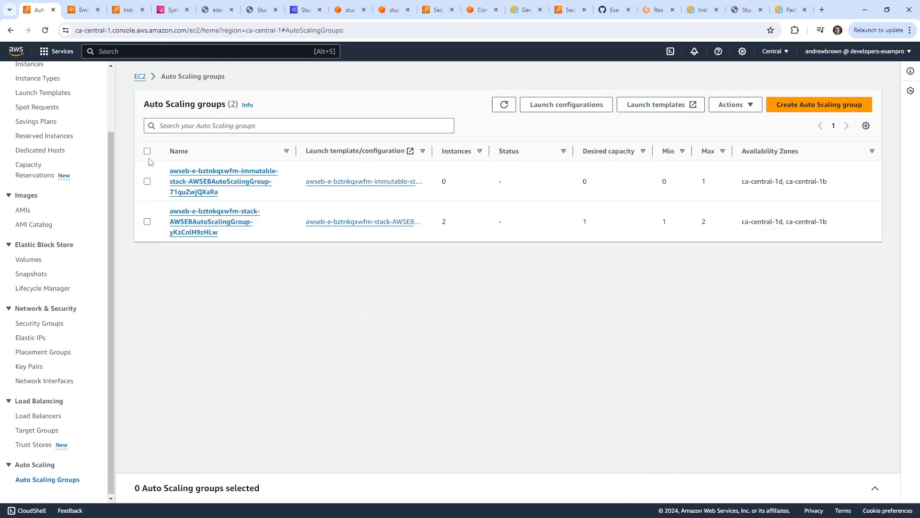
{"action": "left_click", "coordinate": [147, 150]}
{"action": "left_click", "coordinate": [735, 105]}
{"action": "left_click", "coordinate": [730, 134]}
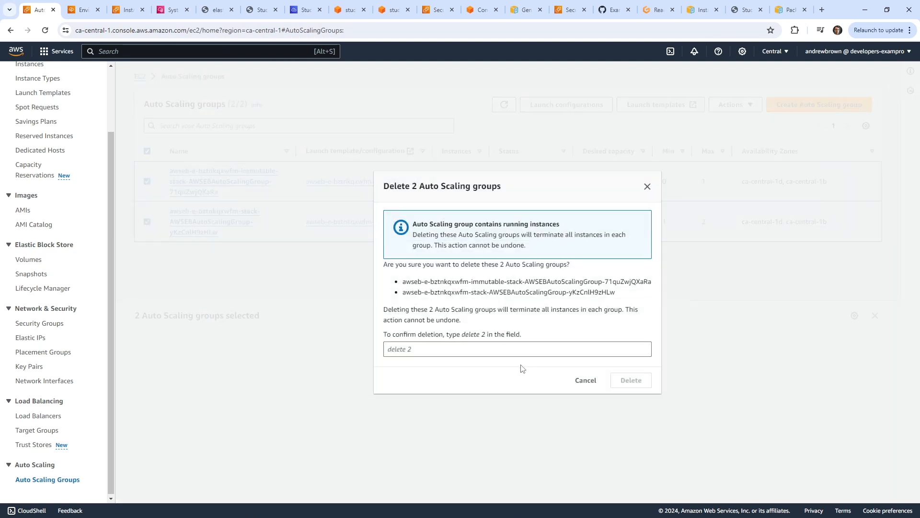
{"action": "left_click", "coordinate": [485, 347]}
{"action": "type", "text": "delete 2"}
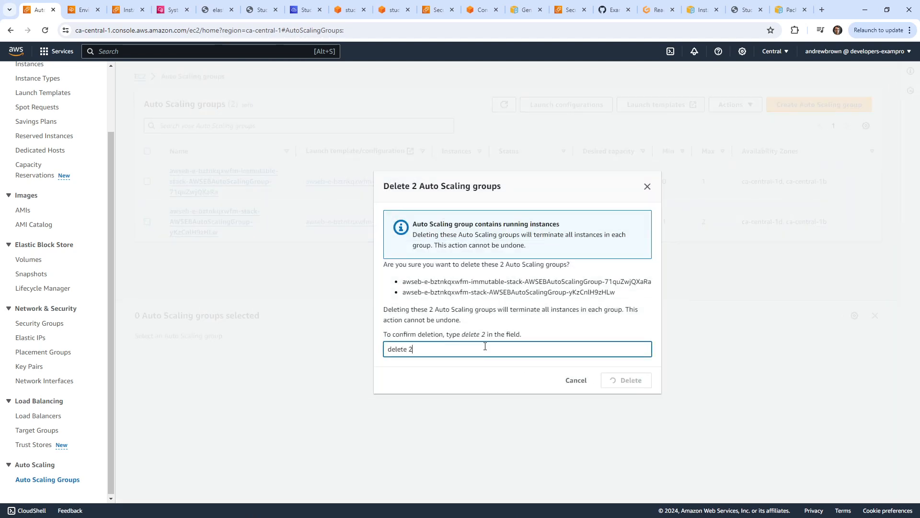
{"action": "key", "text": "Return"}
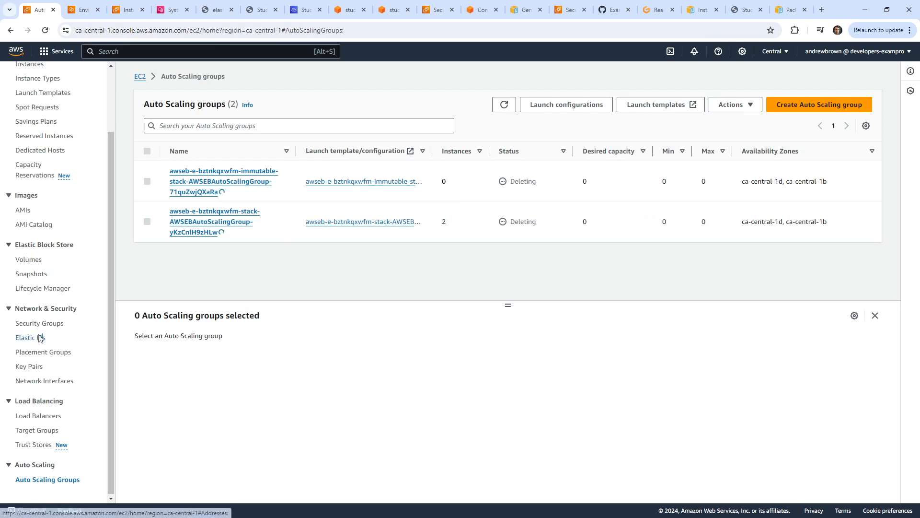
{"action": "left_click", "coordinate": [32, 337]}
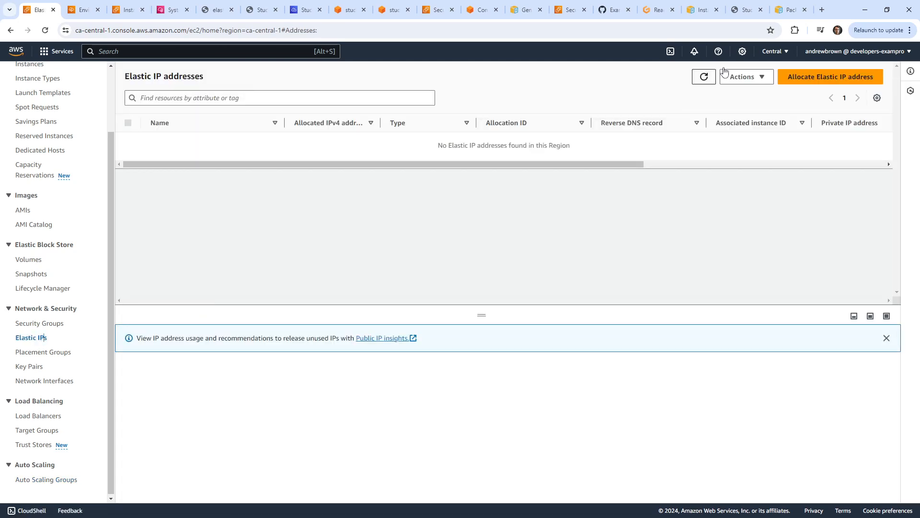
{"action": "left_click", "coordinate": [705, 77]}
Refresh CloudFormation stacks until awseb-e-bztnkqxwfm-stack disappears, then view study-sync-prod3's Beanstalk page.
{"action": "left_click", "coordinate": [17, 52]}
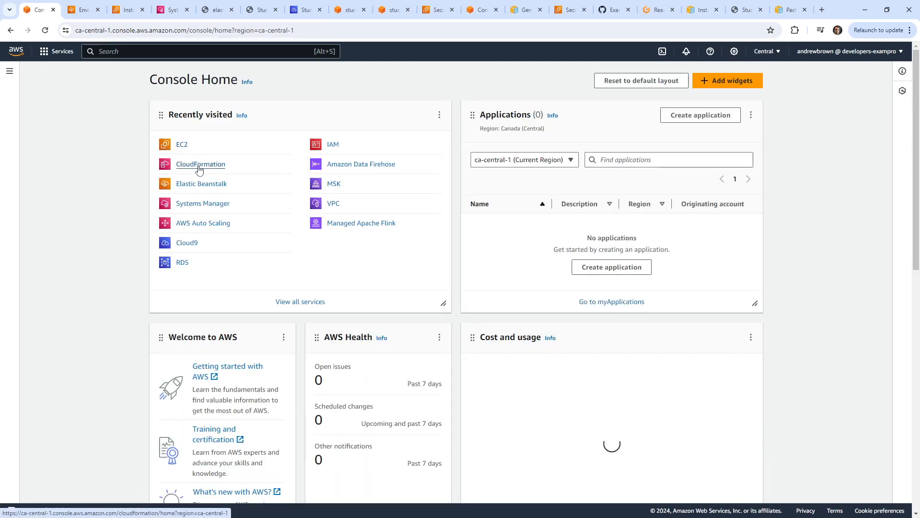
{"action": "left_click", "coordinate": [206, 165]}
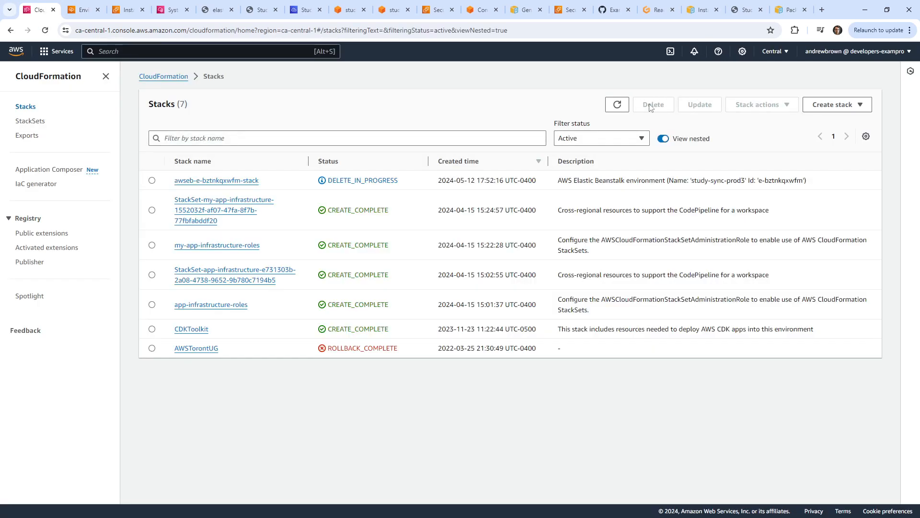
{"action": "left_click", "coordinate": [617, 105]}
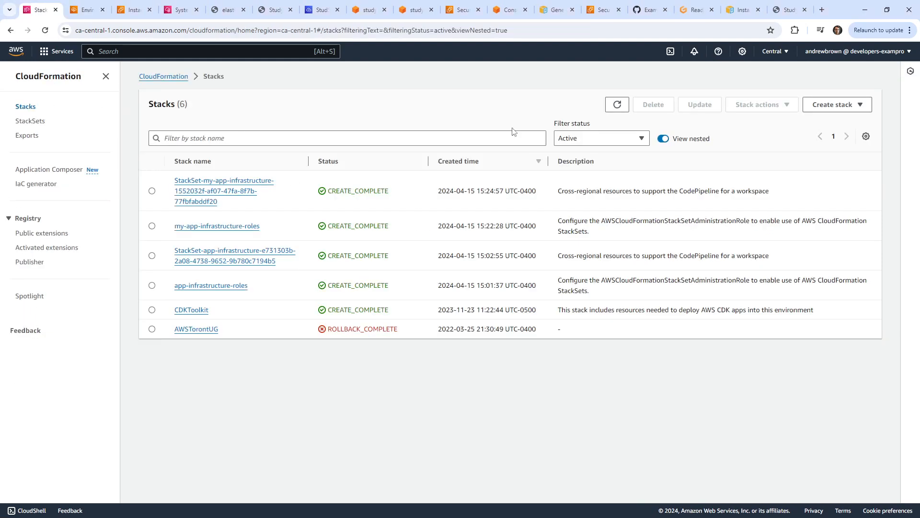
{"action": "left_click", "coordinate": [617, 105]}
{"action": "left_click", "coordinate": [86, 14]}
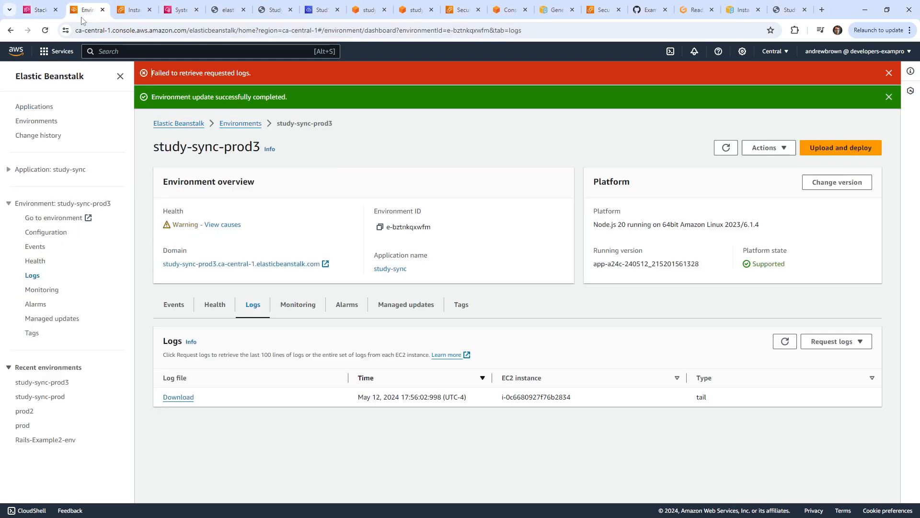
Delete the StudySyncEnv Cloud9 environment, typing 'Delete' to confirm, then return to Console Home.
{"action": "left_click", "coordinate": [323, 10]}
{"action": "left_click", "coordinate": [570, 184]}
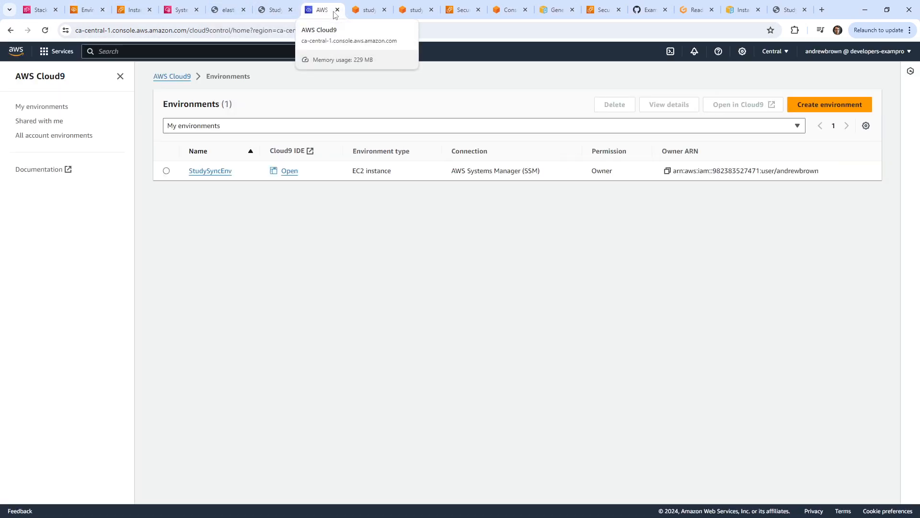
{"action": "left_click", "coordinate": [170, 166]}
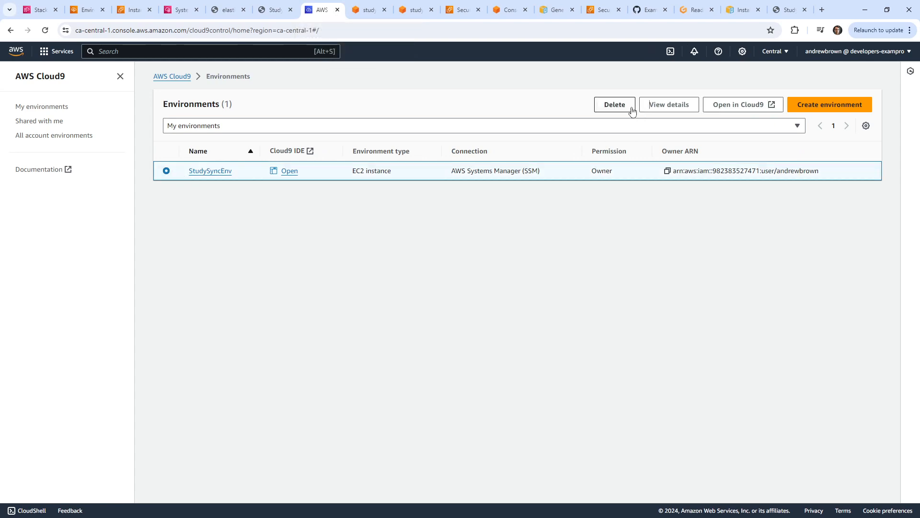
{"action": "left_click", "coordinate": [614, 105]}
{"action": "left_click", "coordinate": [375, 329]}
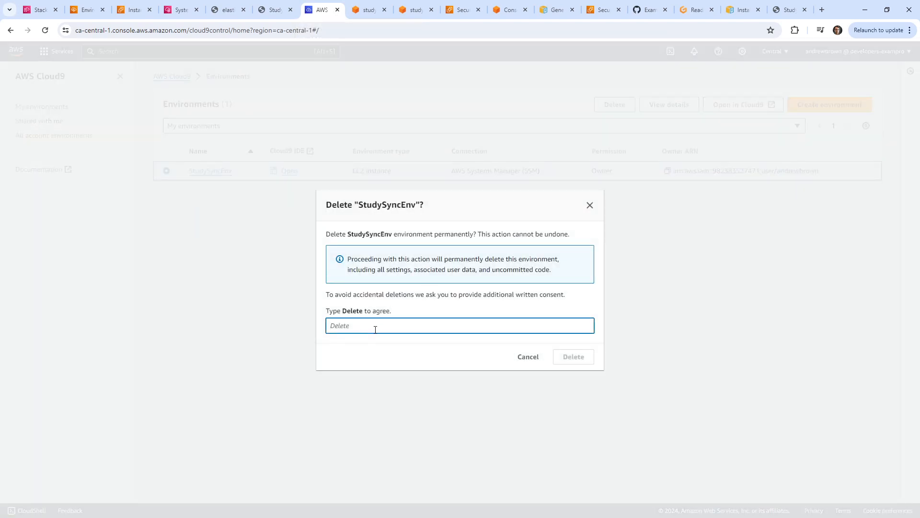
{"action": "type", "text": "Delete"}
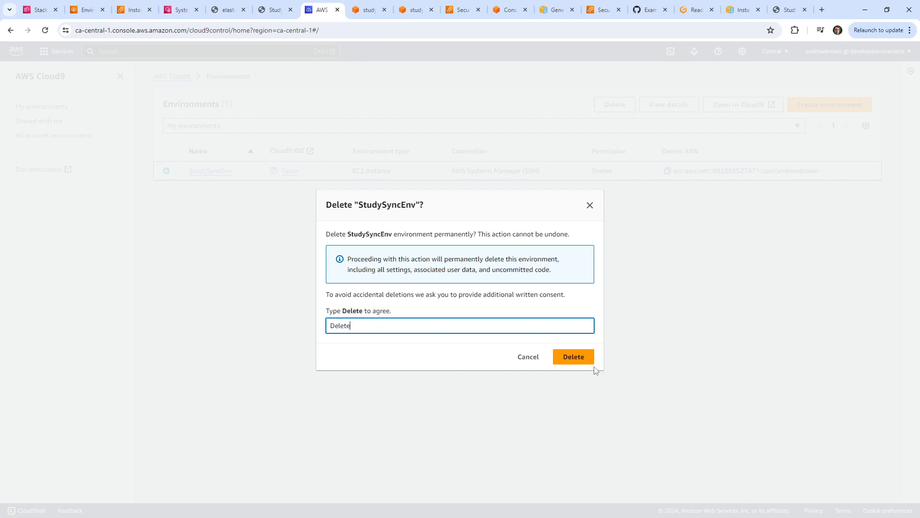
{"action": "left_click", "coordinate": [578, 362]}
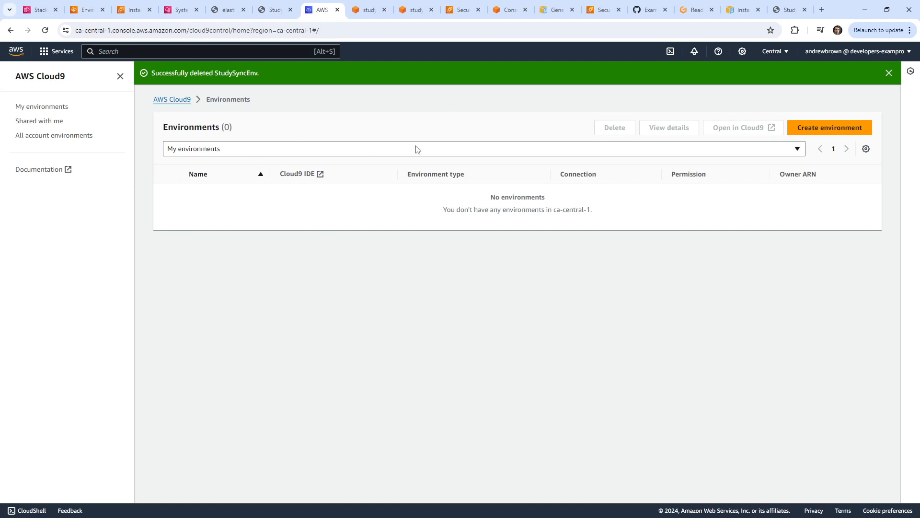
{"action": "left_click", "coordinate": [16, 52]}
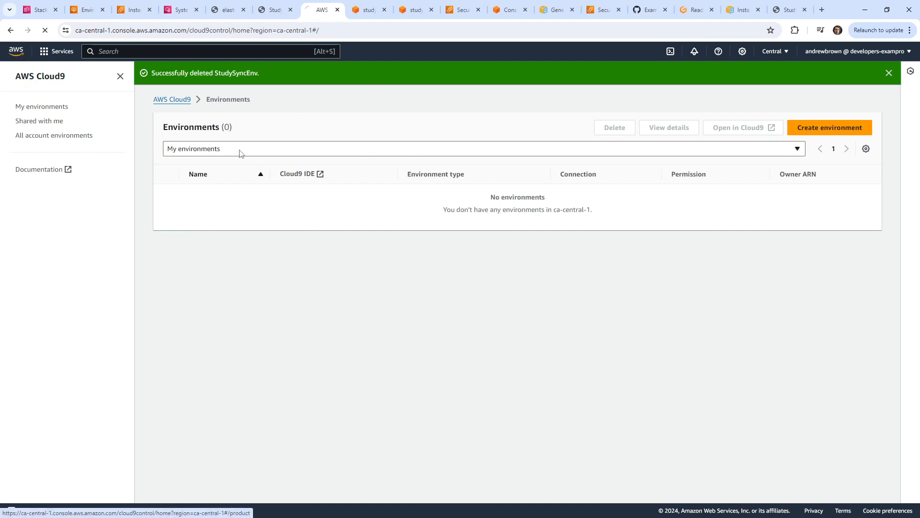